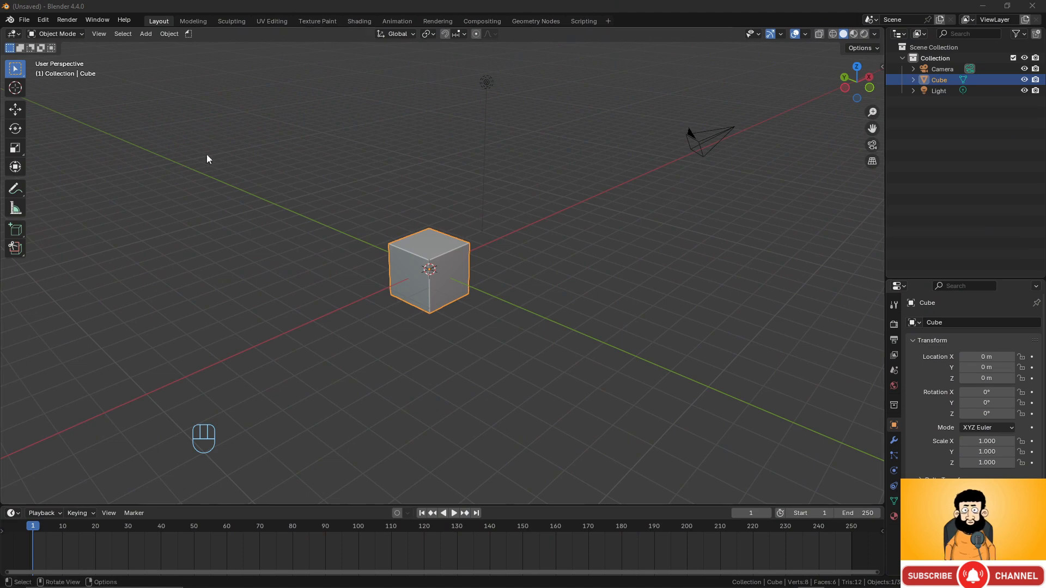
# - Box-select the camera and light together and delete them
pyautogui.scroll(-3, 388, 169)
pyautogui.moveTo(441, 140); pyautogui.dragTo(624, 217)
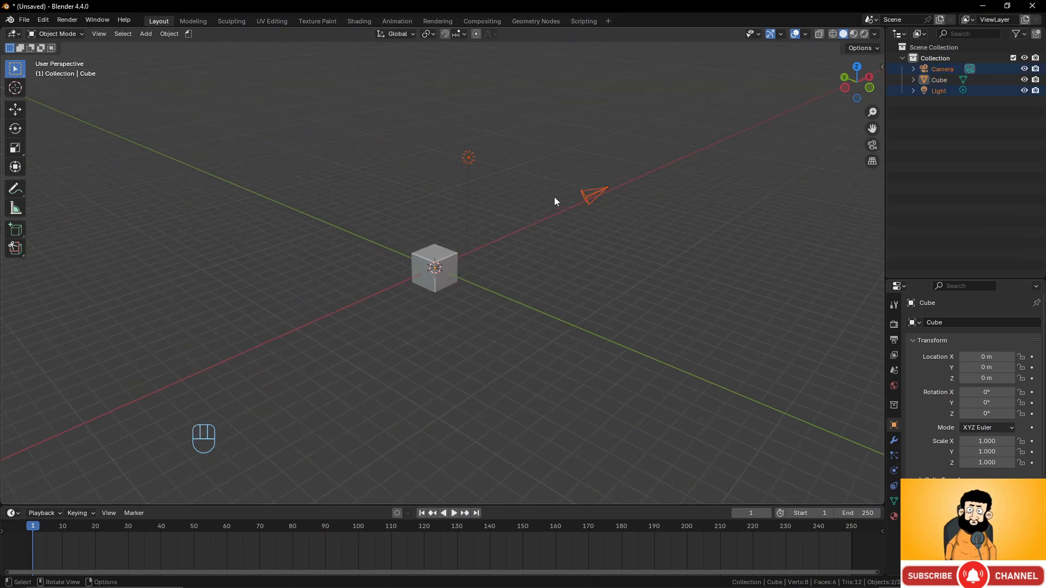
pyautogui.press('x')
pyautogui.click(554, 195)
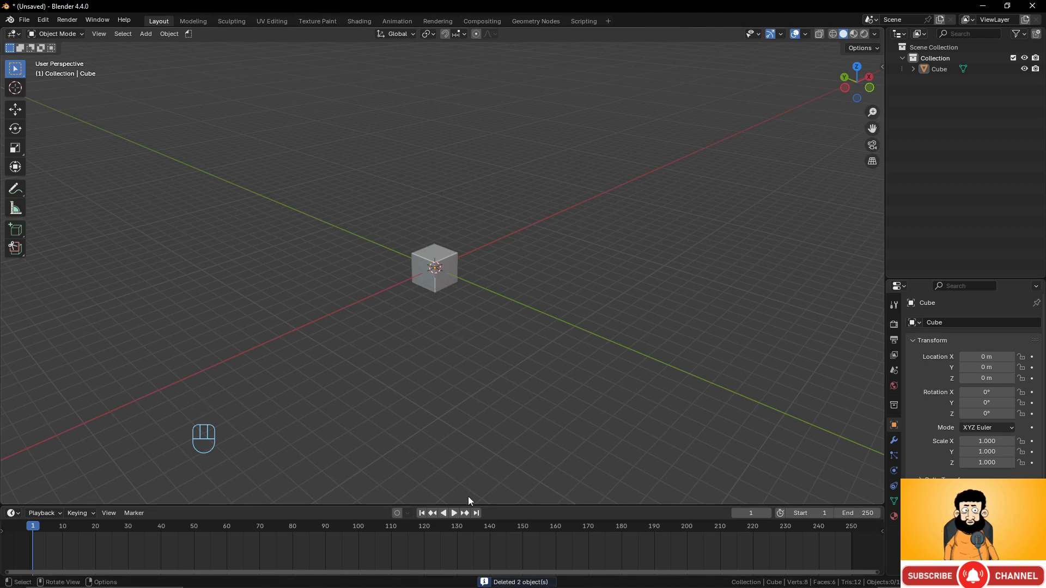
# - Make the timeline taller and test playback forward, backward, end frame 250 and back to 1
pyautogui.moveTo(290, 505); pyautogui.dragTo(290, 484)
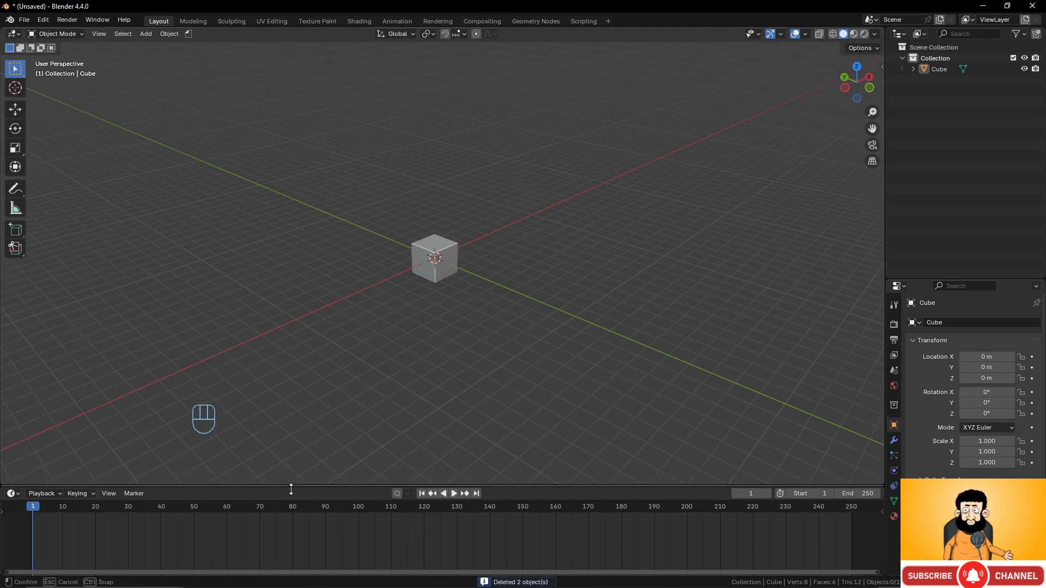
pyautogui.click(454, 492)
pyautogui.click(449, 492)
pyautogui.click(440, 491)
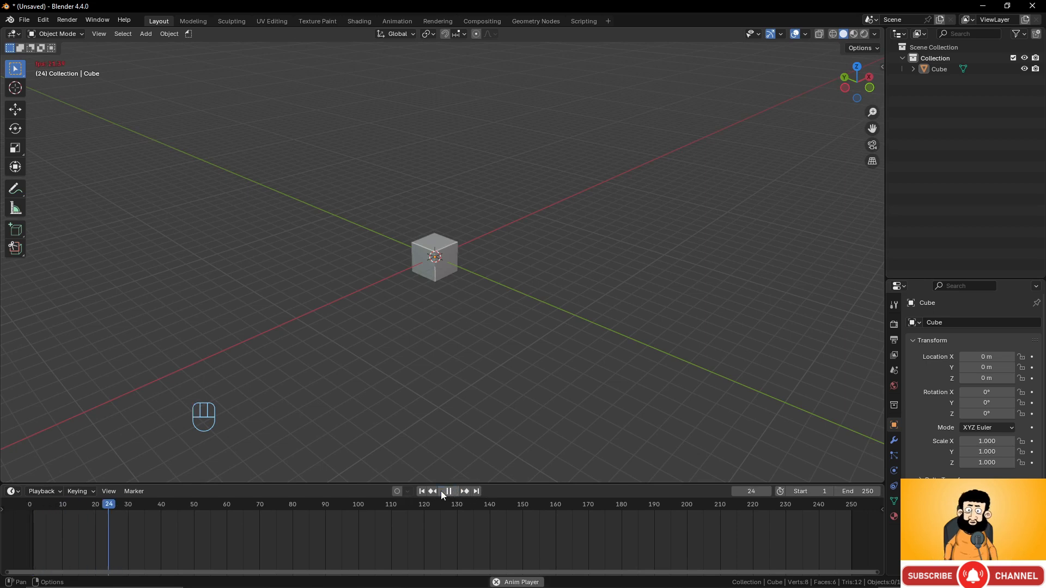
pyautogui.click(452, 490)
pyautogui.click(477, 491)
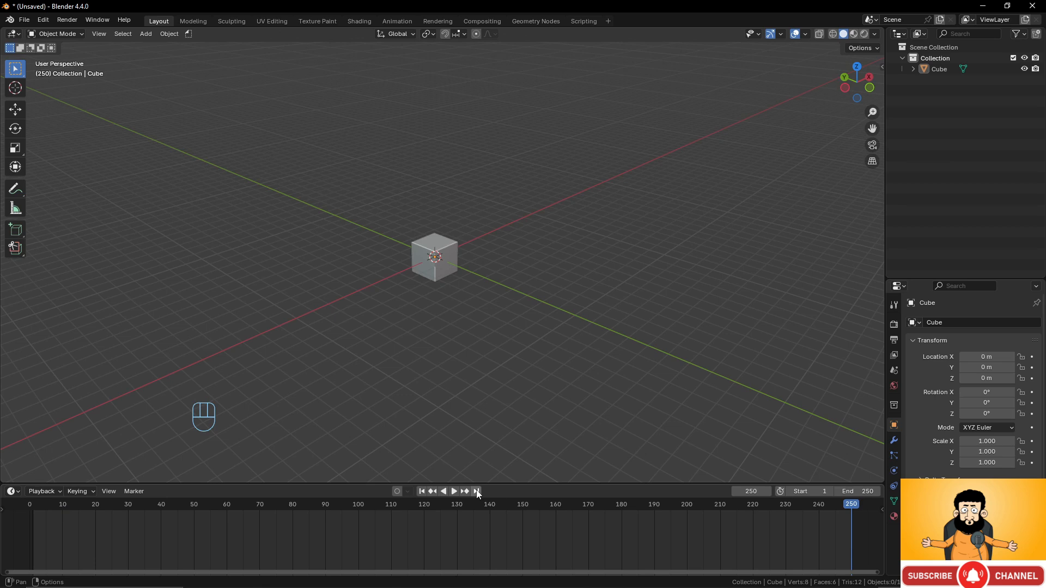
pyautogui.click(421, 491)
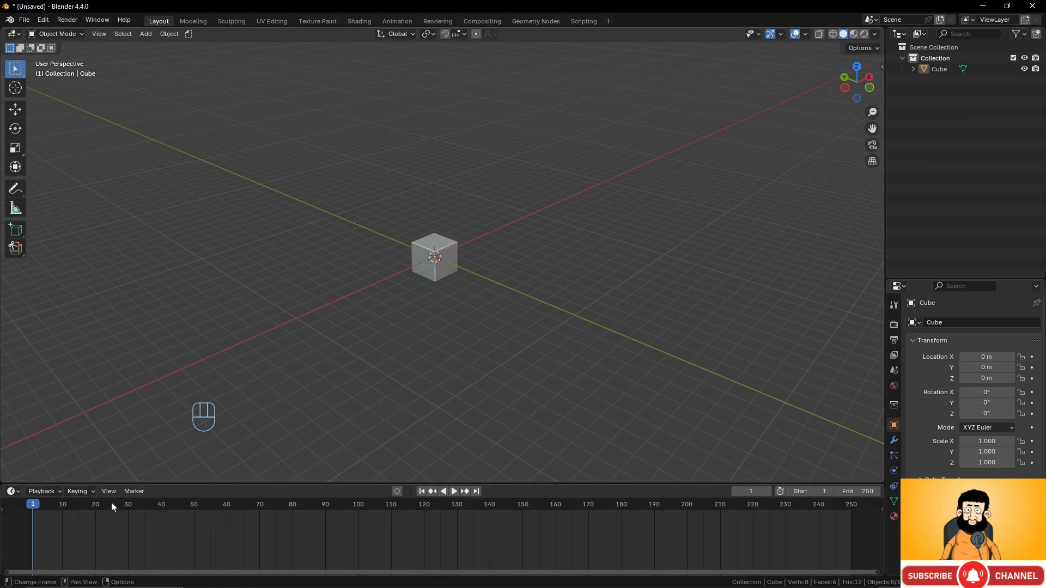
# - View the Render and Output properties: 1920×1080, 24 fps, frames 1–250
pyautogui.click(894, 325)
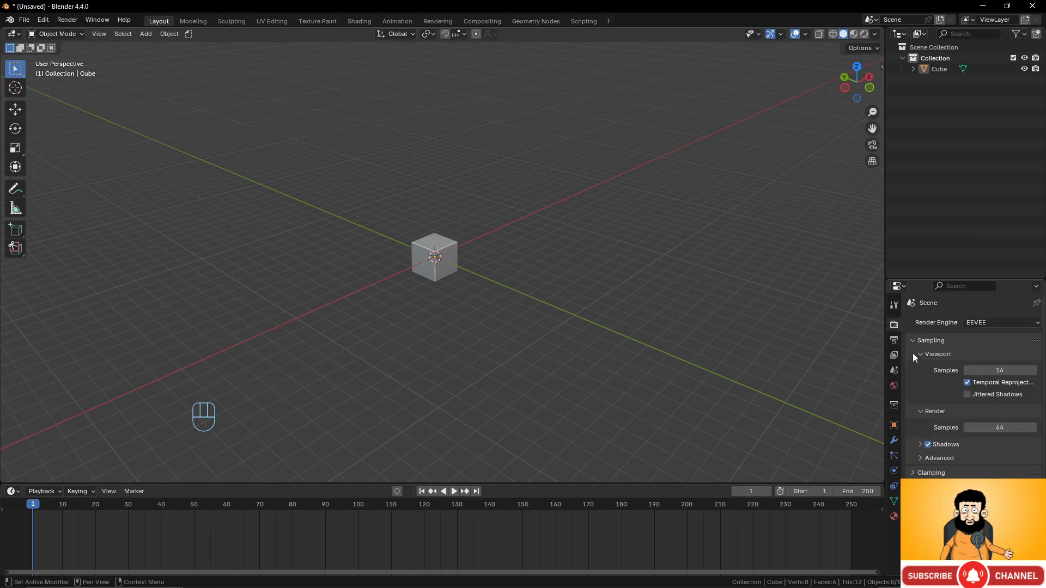
pyautogui.click(896, 340)
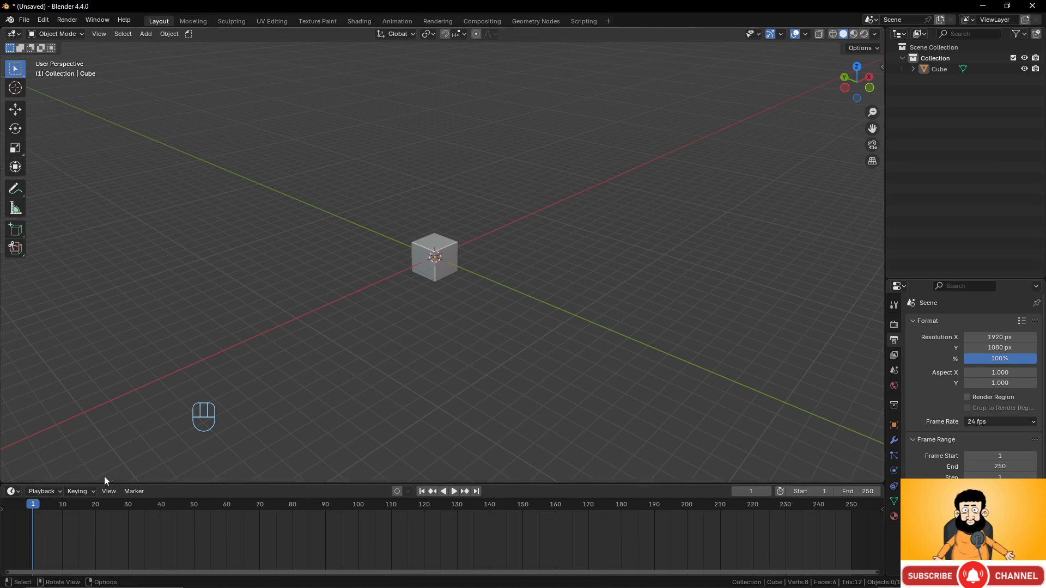
pyautogui.click(109, 492)
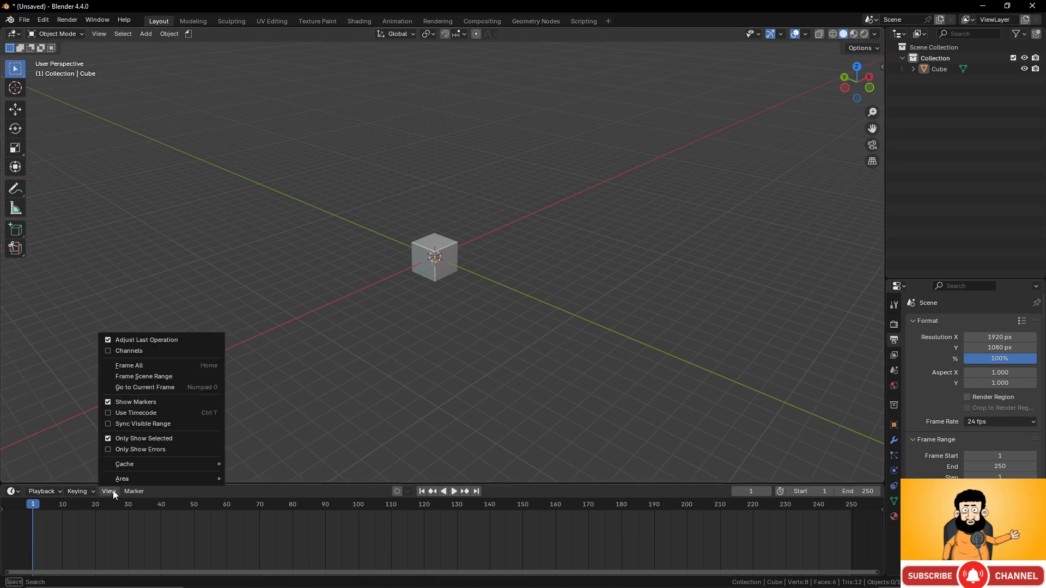
pyautogui.click(109, 413)
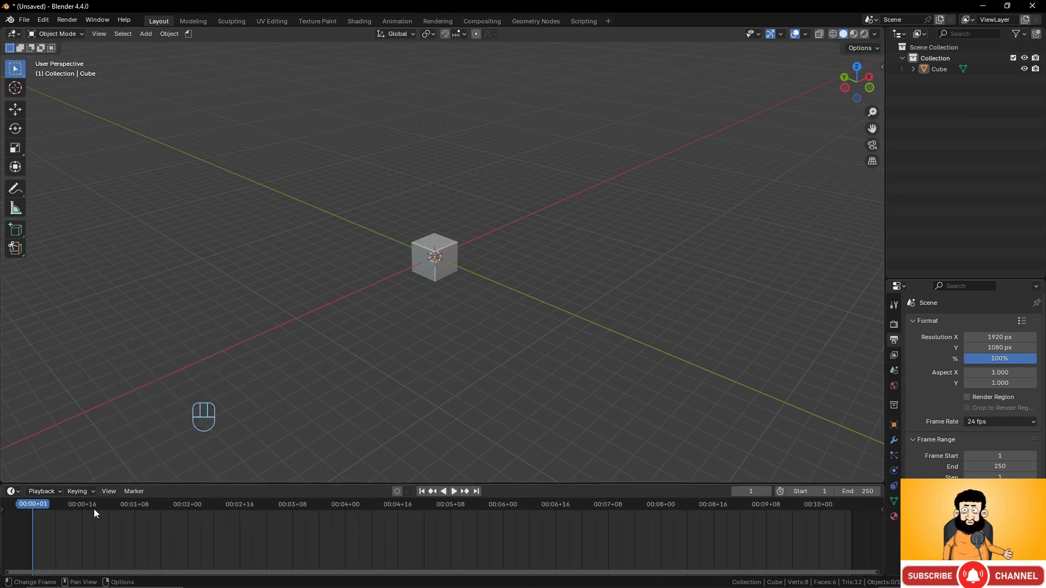
pyautogui.click(109, 492)
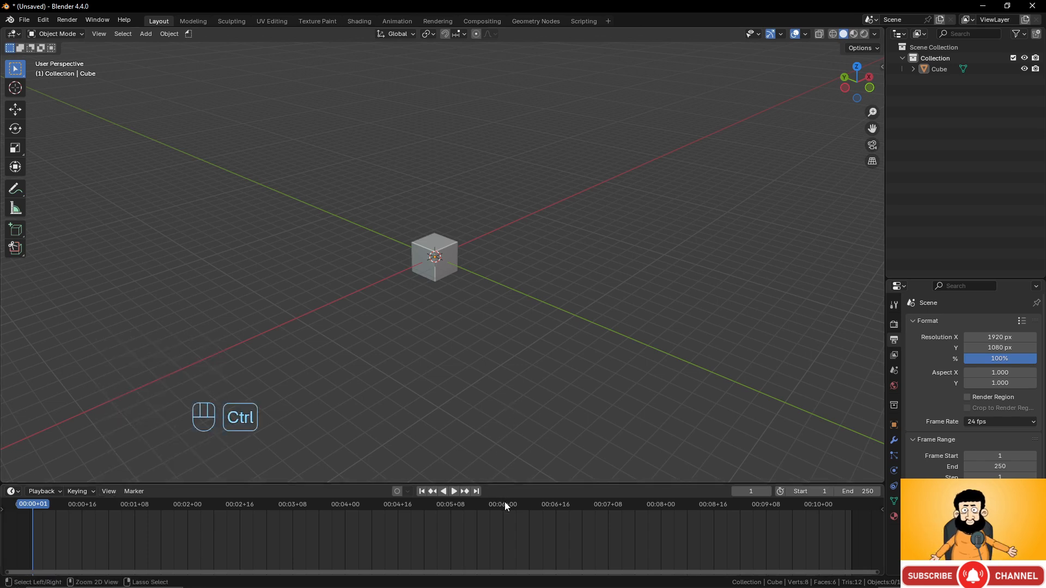
pyautogui.hotkey('ctrl', 't')
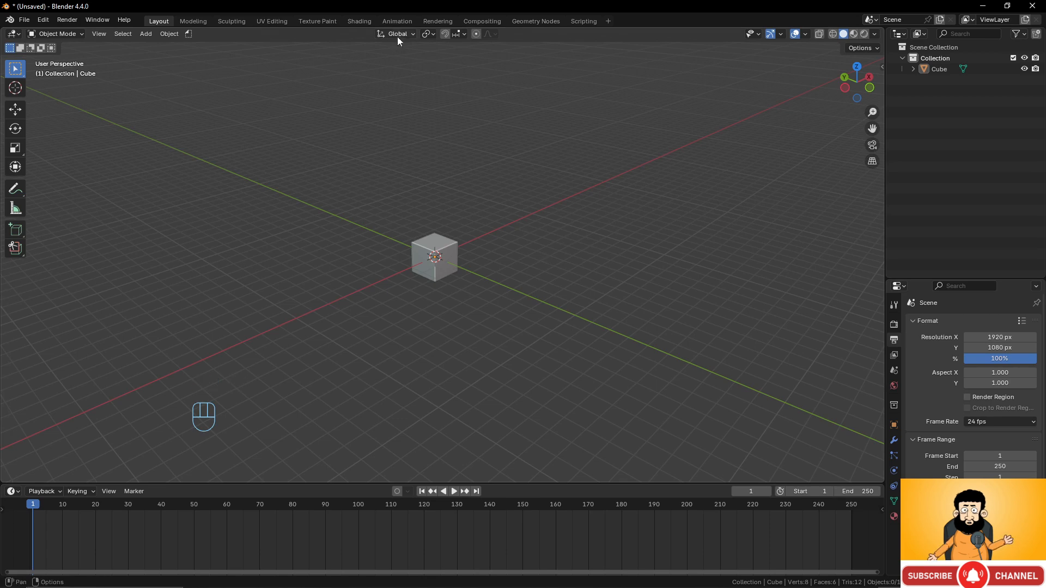
pyautogui.click(397, 21)
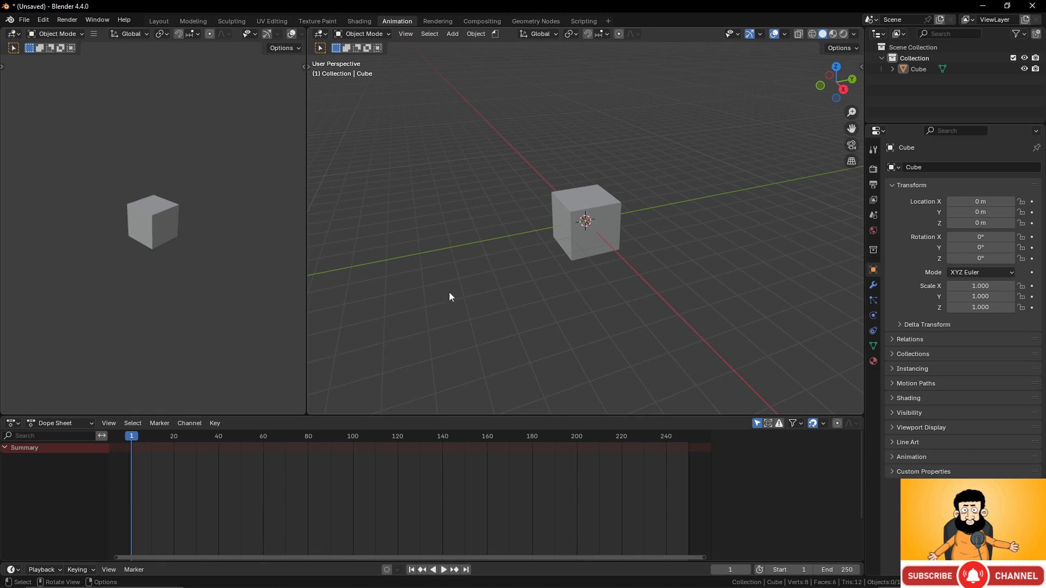
pyautogui.click(13, 34)
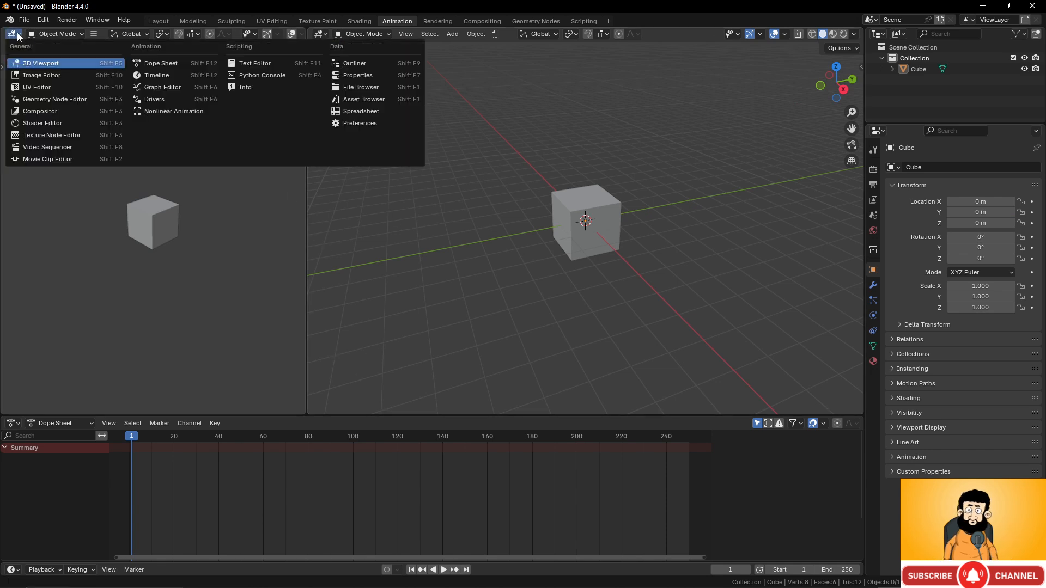
pyautogui.click(178, 87)
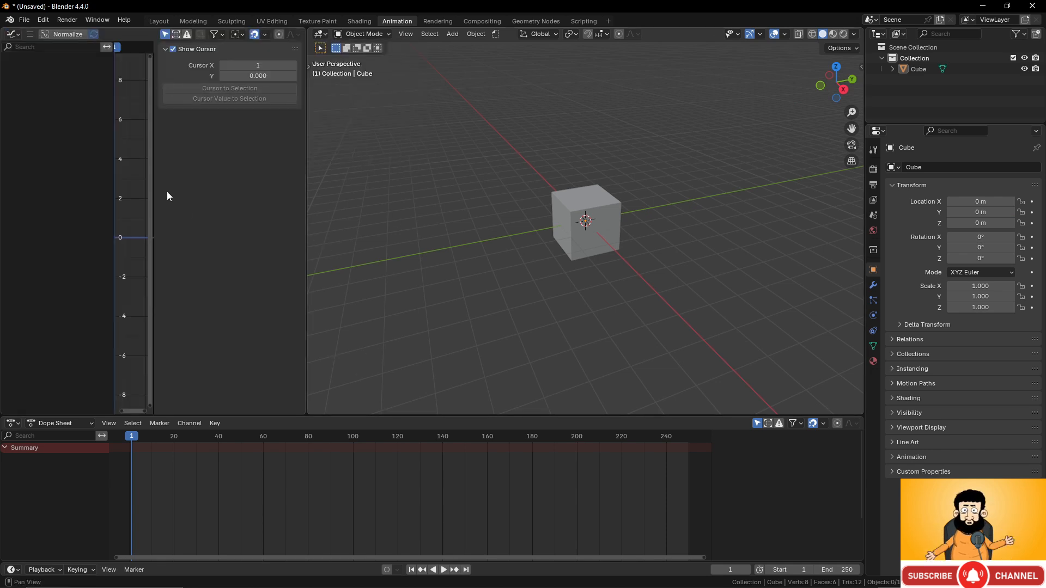
pyautogui.press('n')
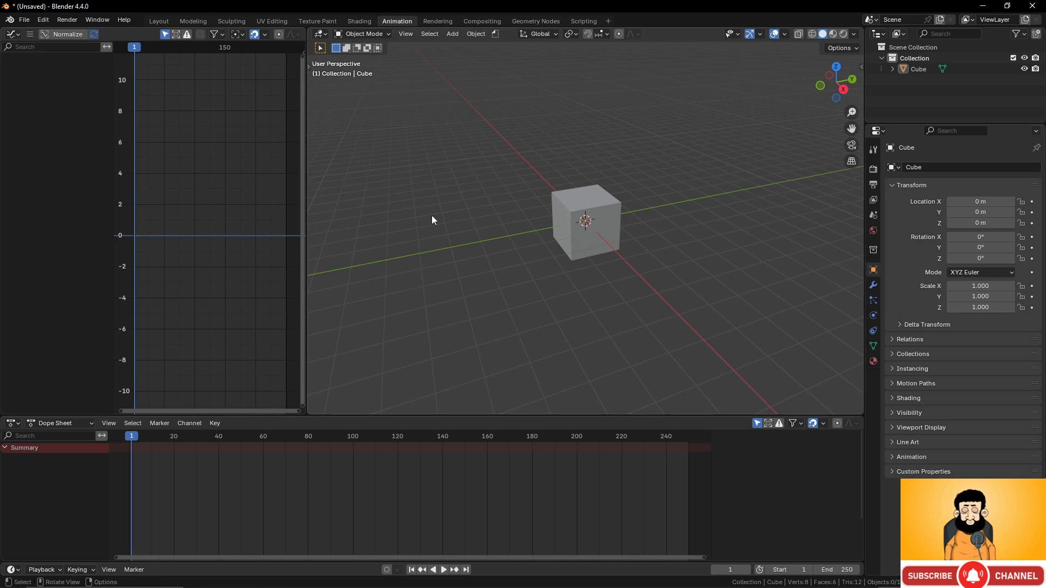
pyautogui.scroll(1, 424, 188)
pyautogui.click(157, 21)
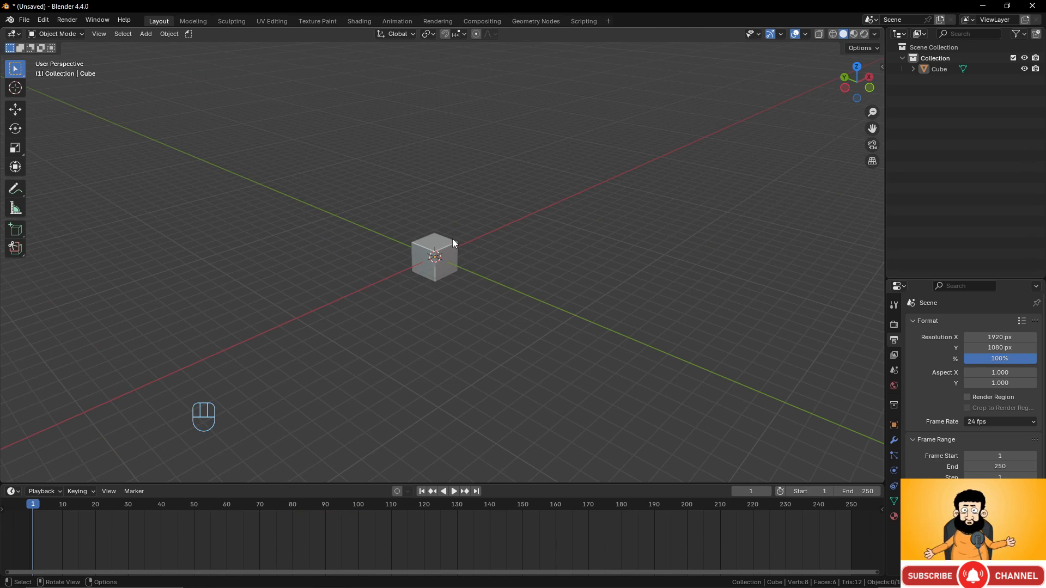
# - Key the cube's location, rotation and scale at frame 1 and show the sidebar's Item tab
pyautogui.click(453, 238)
pyautogui.scroll(5, 520, 325)
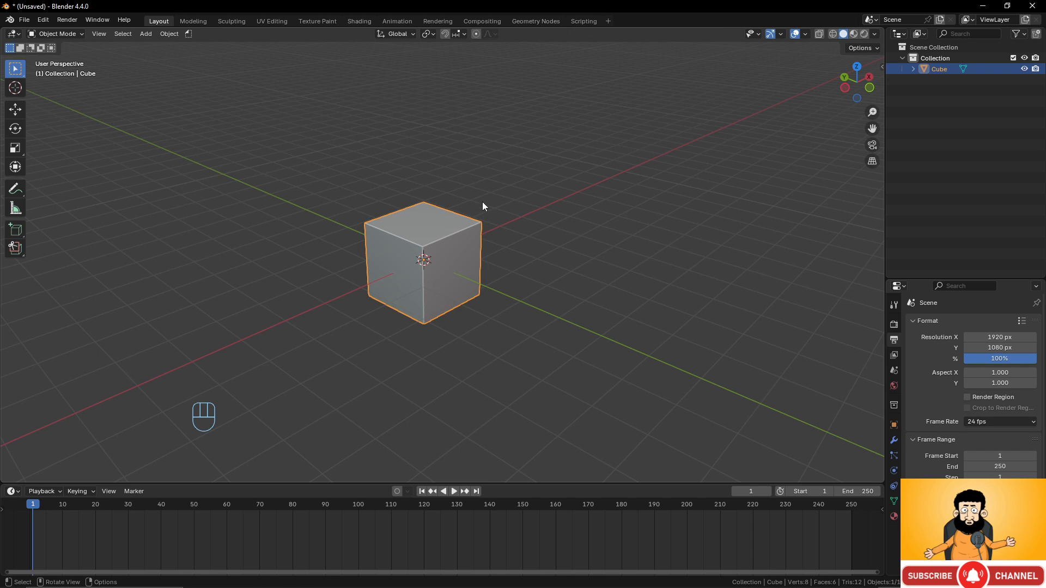
pyautogui.press('i')
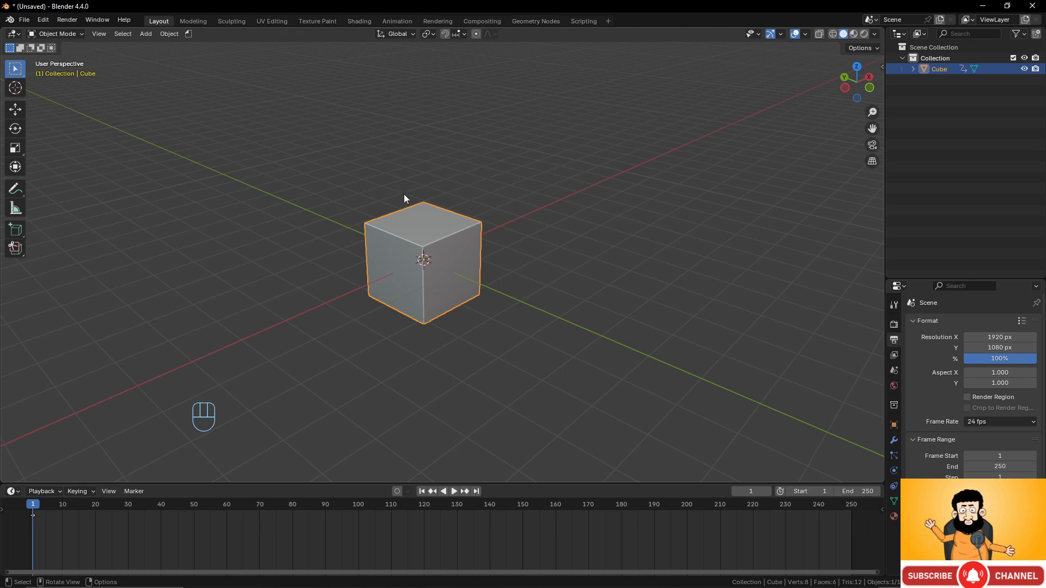
pyautogui.click(882, 68)
pyautogui.click(879, 67)
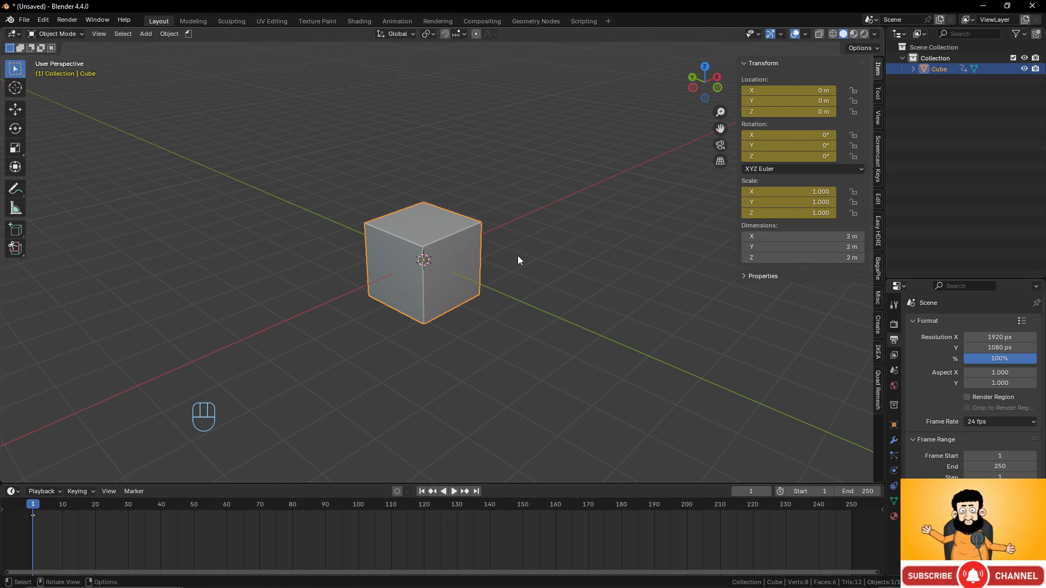
# - Replace the frame 1 transform keys with a Location-only keyframe on the cube
pyautogui.hotkey('ctrl', 'z')
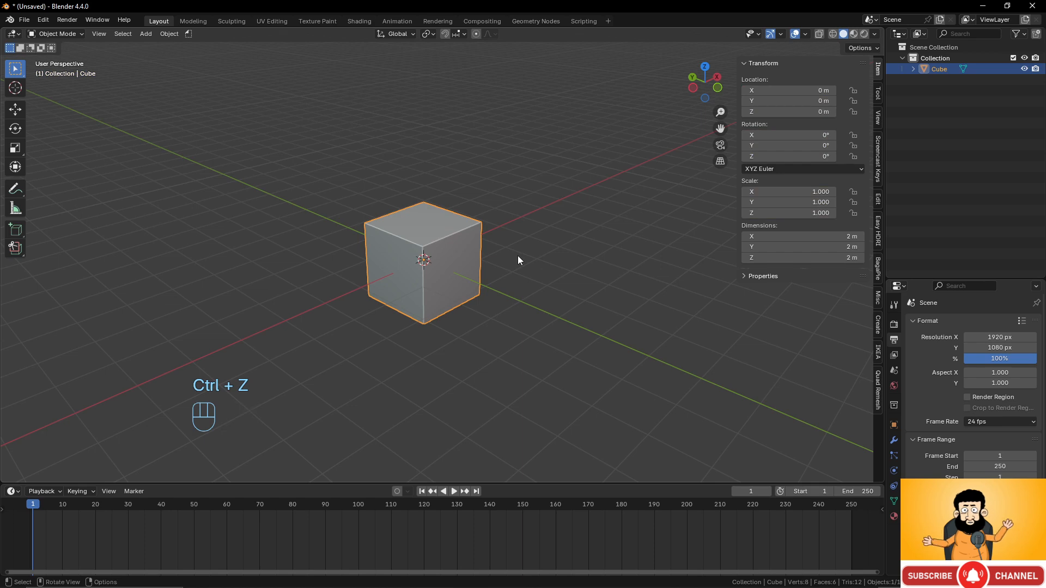
pyautogui.press('i')
pyautogui.press('i')
pyautogui.press('i')
pyautogui.press('i')
pyautogui.press('i')
pyautogui.press('i')
pyautogui.press('i')
pyautogui.press('i')
pyautogui.press('i')
pyautogui.press('i')
pyautogui.press('i')
pyautogui.press('i')
pyautogui.press('i')
pyautogui.press('i')
pyautogui.press('i')
pyautogui.press('i')
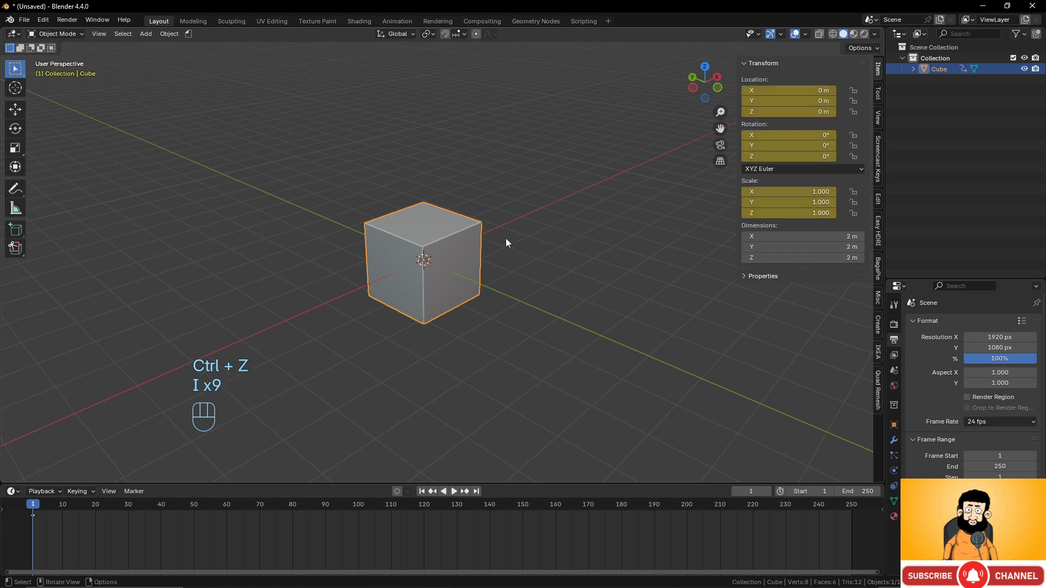
pyautogui.hotkey('ctrl', 'z')
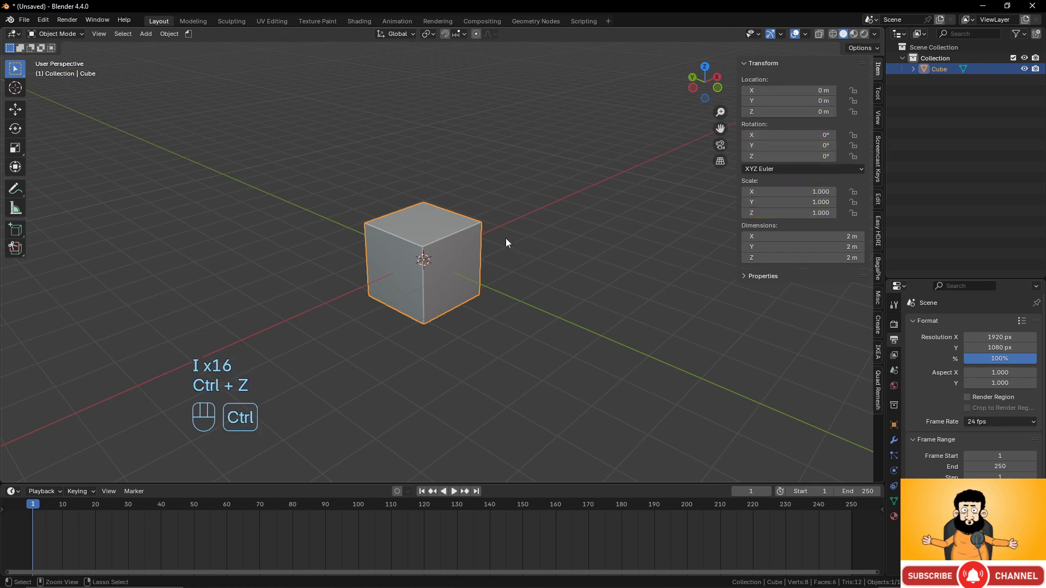
pyautogui.press('k')
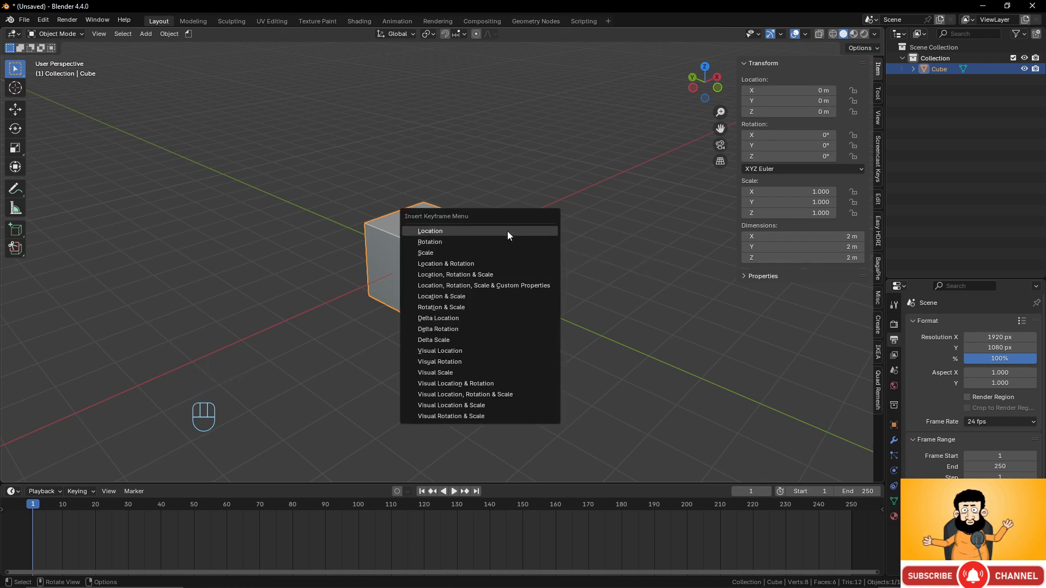
pyautogui.click(508, 232)
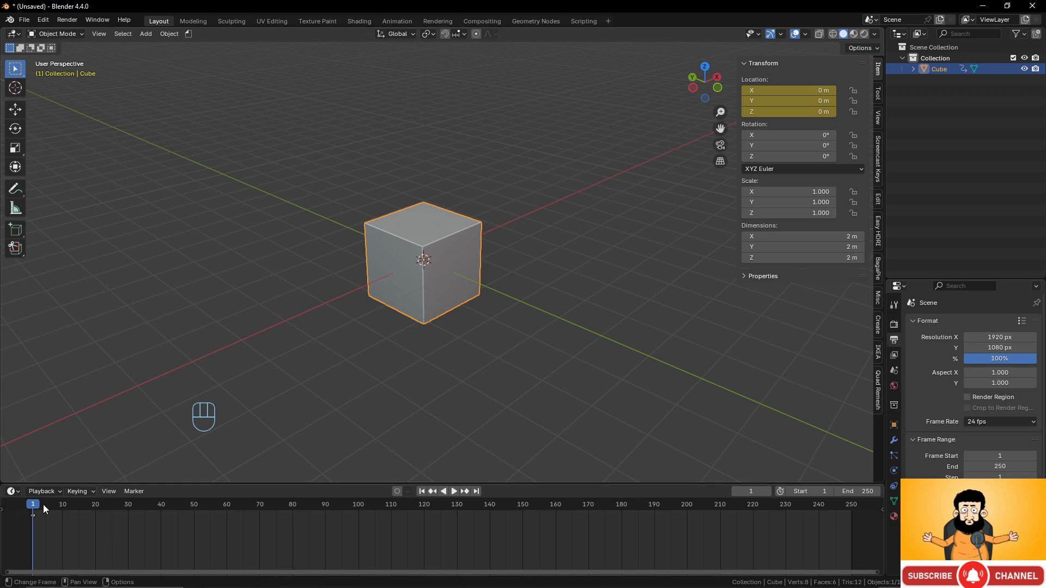
# - At frame 100, move the cube to X 21.053, Y −25.307, Z −4.8795 m and key its location
pyautogui.moveTo(33, 505); pyautogui.dragTo(358, 505)
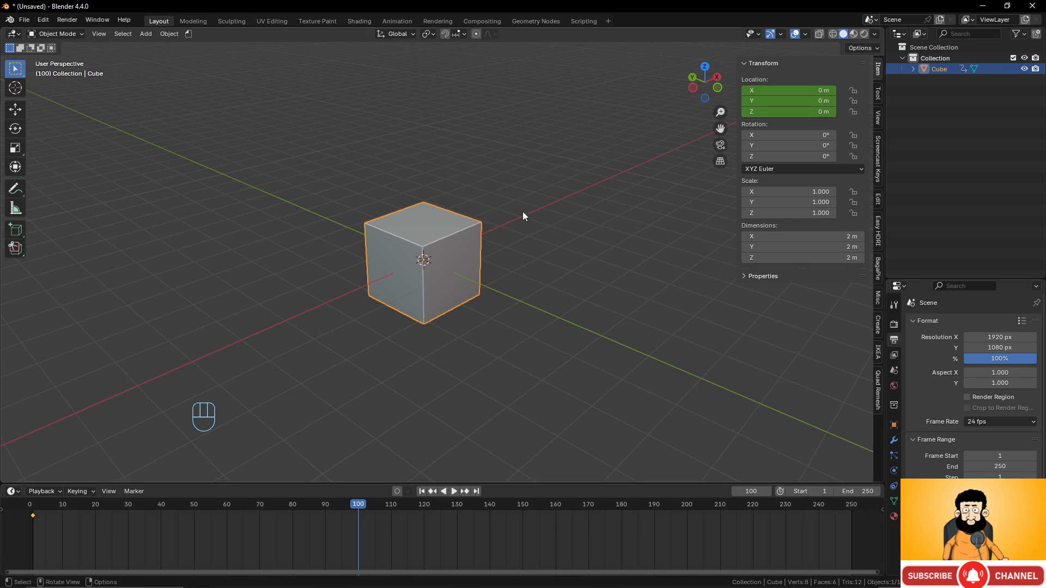
pyautogui.press('k')
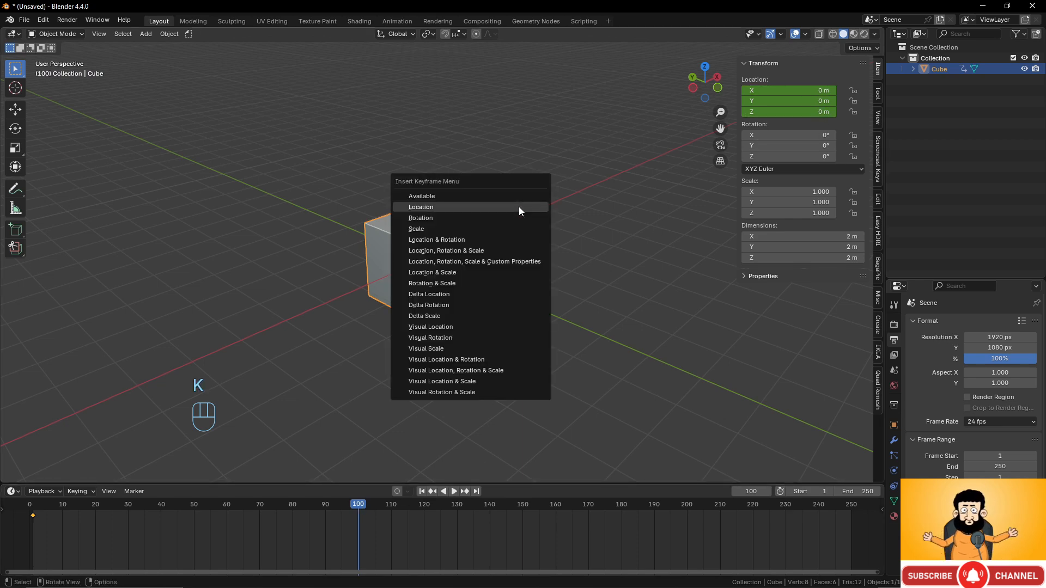
pyautogui.click(512, 207)
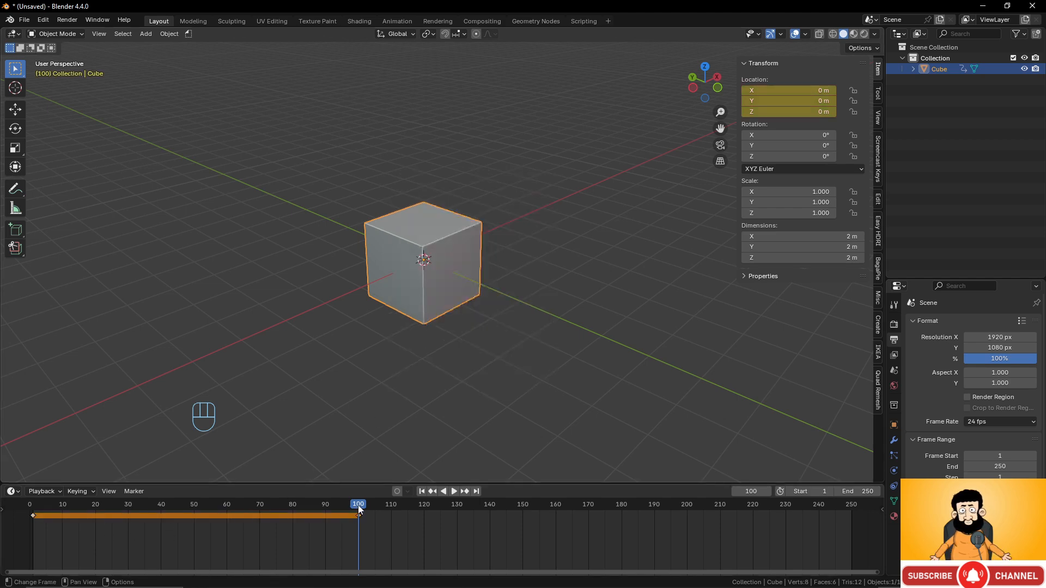
pyautogui.scroll(-6, 460, 272)
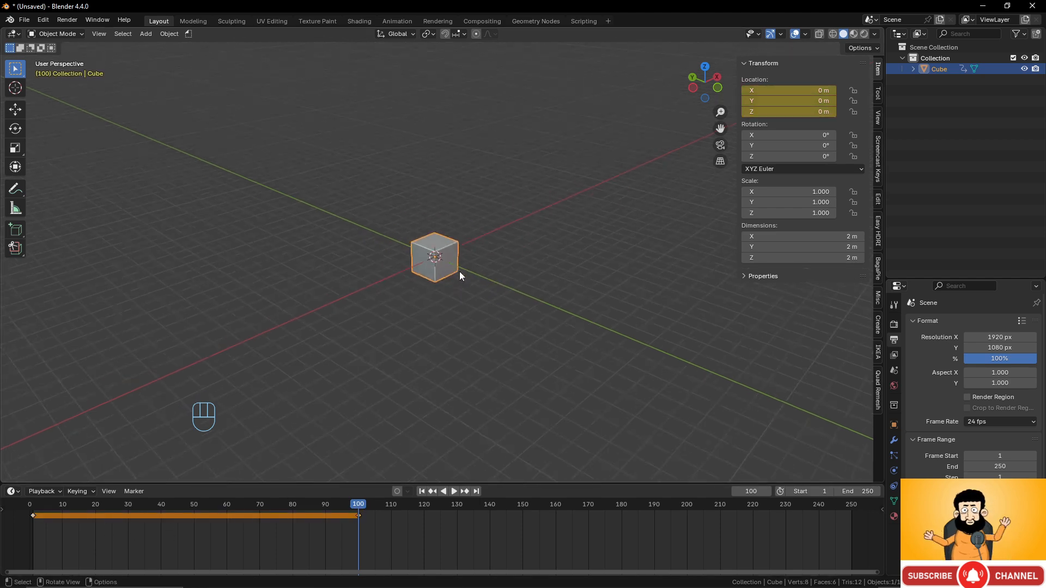
pyautogui.press('g')
pyautogui.click(701, 312)
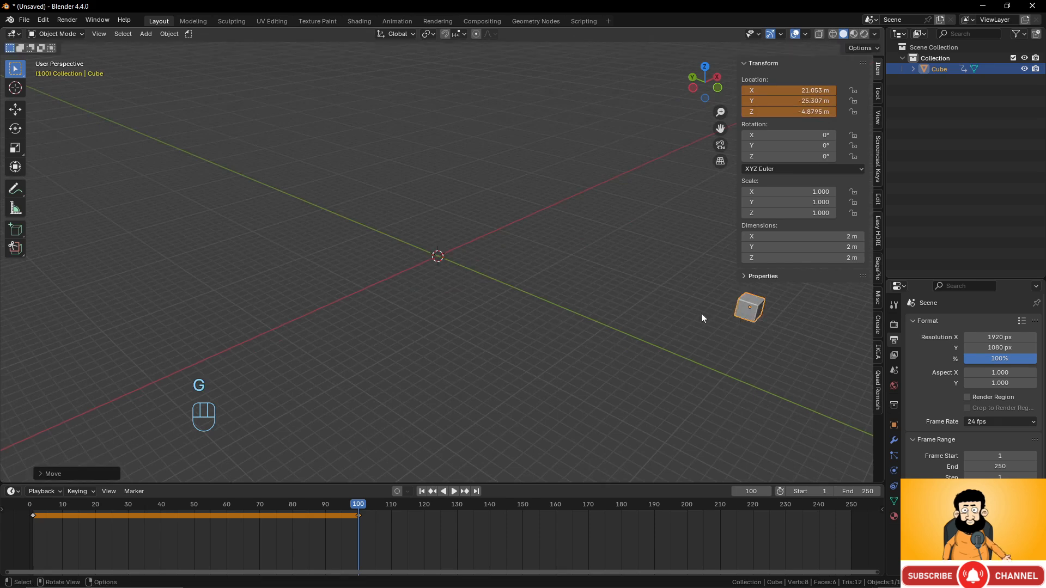
pyautogui.press('k')
pyautogui.click(618, 274)
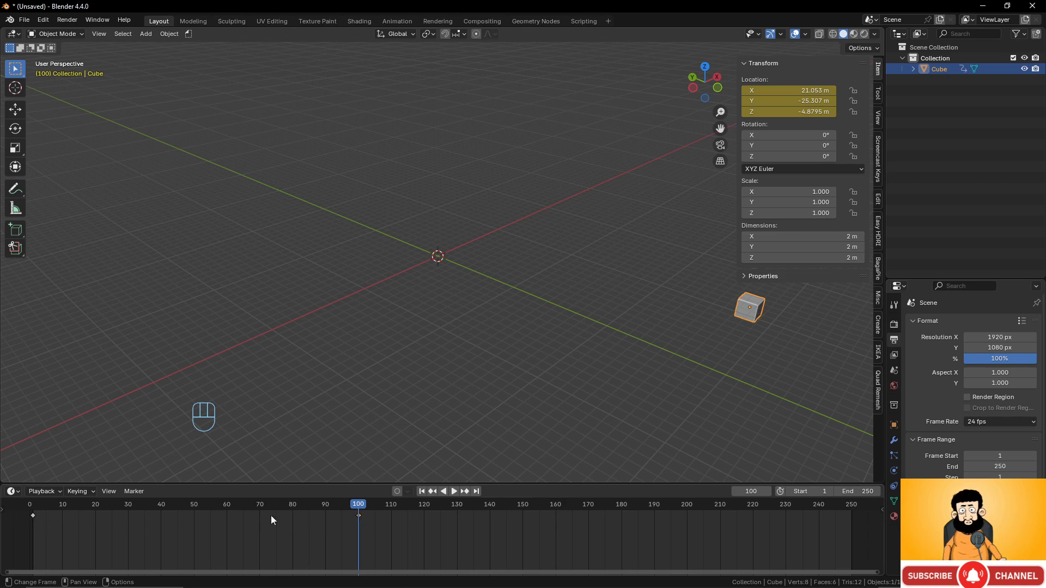
pyautogui.moveTo(357, 504)
pyautogui.mouseDown()
pyautogui.moveTo(31, 509)
pyautogui.moveTo(360, 513)
pyautogui.moveTo(34, 516)
pyautogui.moveTo(357, 522)
pyautogui.mouseUp()
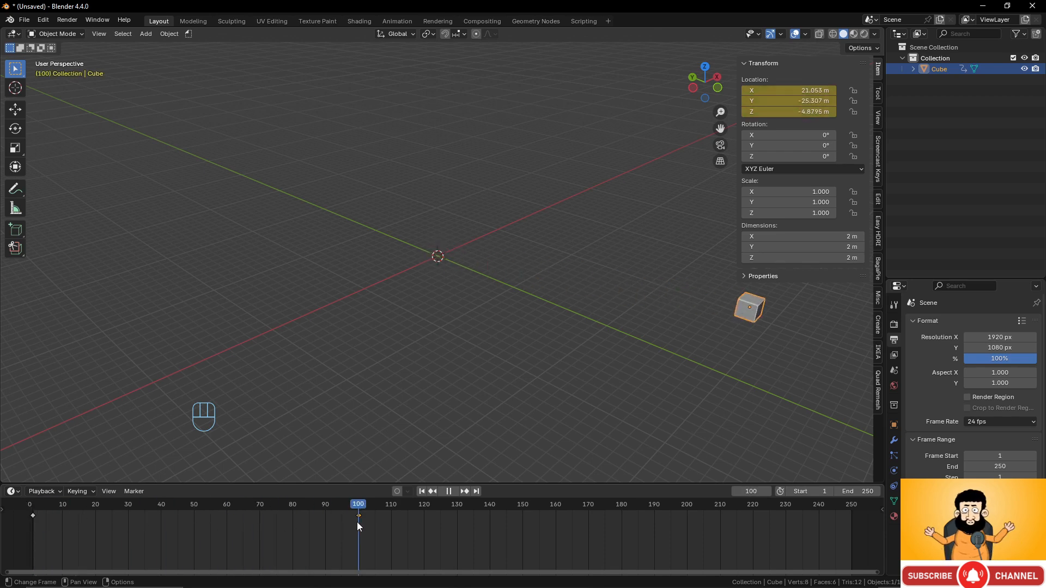
# - At frame 190, lift the cube to X 17.437, Y −7.8982, Z 15.097 m and key its location
pyautogui.moveTo(358, 522); pyautogui.dragTo(653, 538)
pyautogui.scroll(-2, 739, 303)
pyautogui.keyDown('shift'); pyautogui.moveTo(663, 278); pyautogui.dragTo(565, 272, button='middle'); pyautogui.keyUp('shift')
pyautogui.scroll(2, 570, 289)
pyautogui.scroll(-1, 570, 290)
pyautogui.press('g')
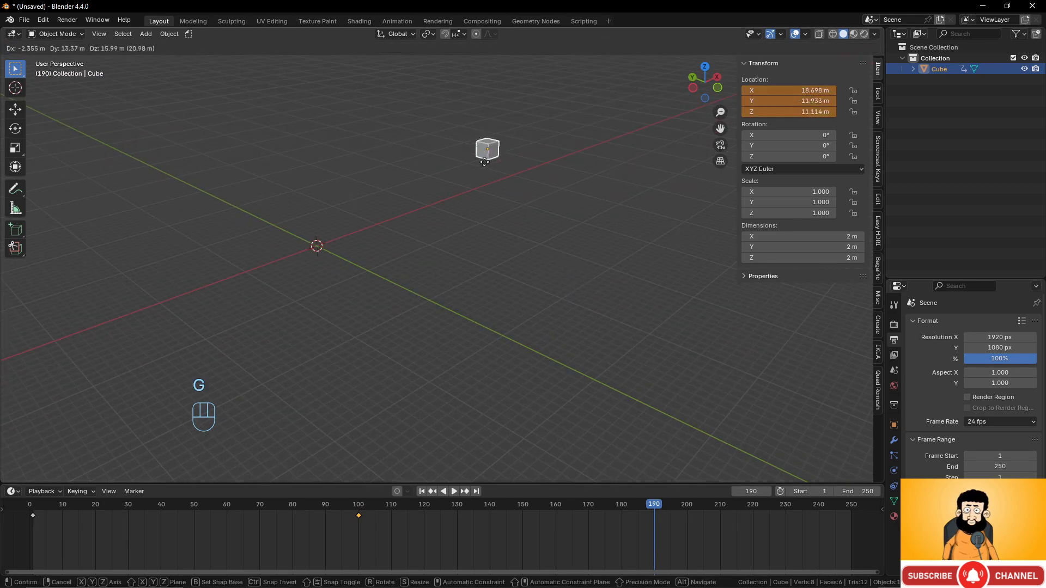
pyautogui.click(456, 131)
pyautogui.moveTo(457, 131); pyautogui.dragTo(449, 247, button='middle')
pyautogui.press('k')
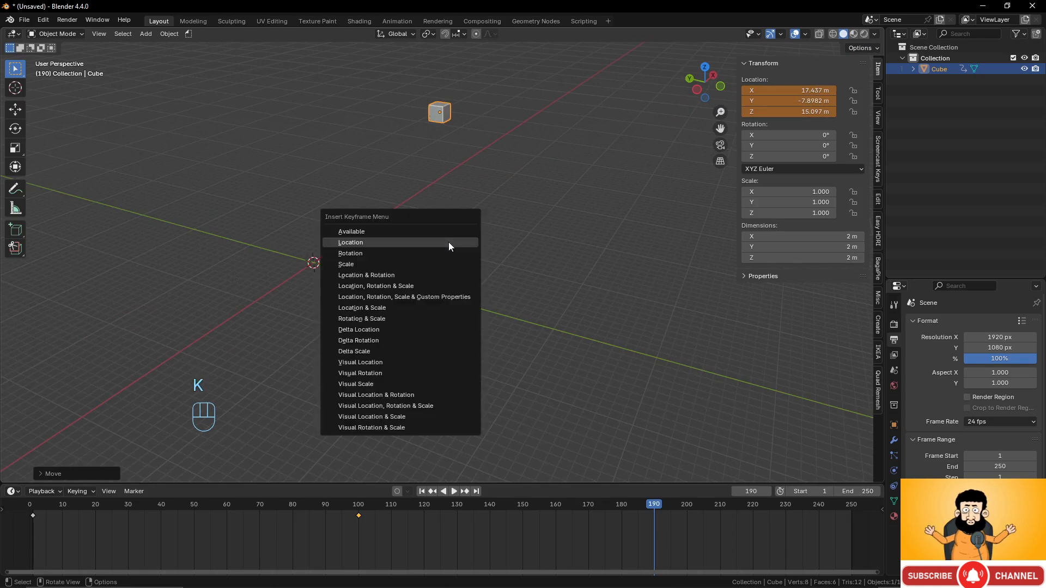
pyautogui.click(449, 242)
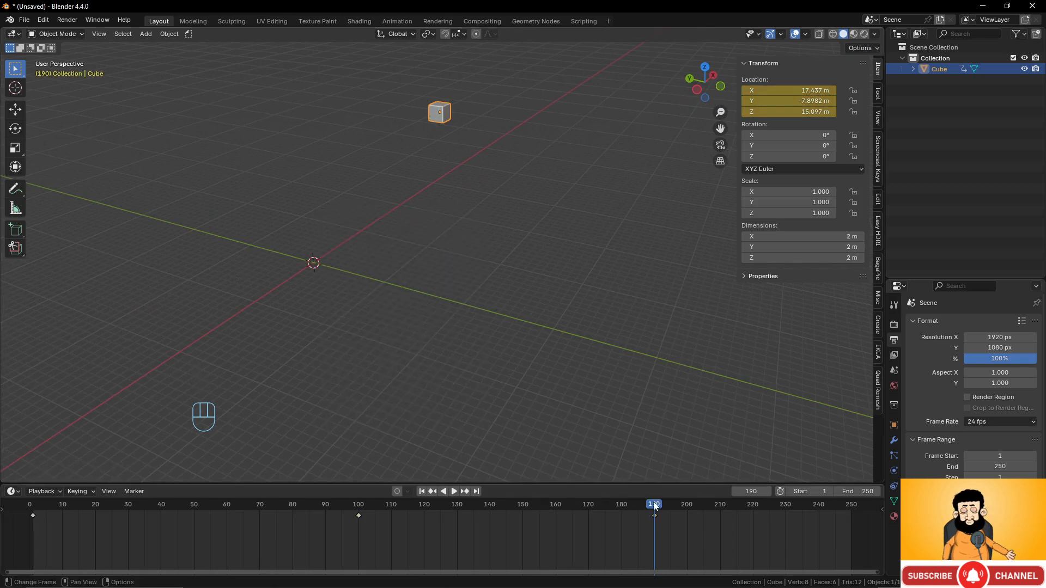
pyautogui.moveTo(654, 505); pyautogui.dragTo(129, 504)
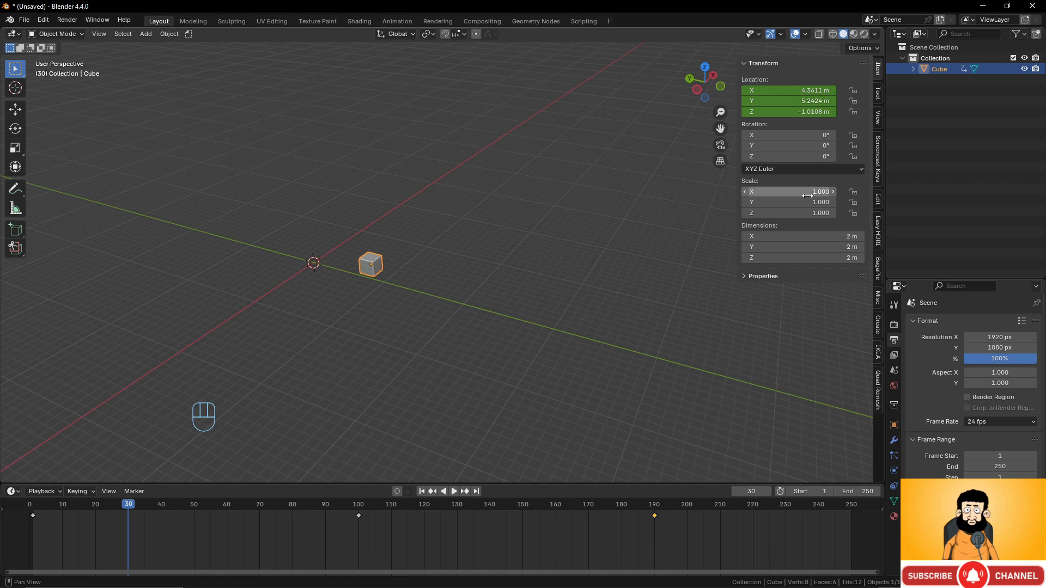
# - Key the cube's unrotated rotation at frame 50, undoing stray location and scale keys
pyautogui.scroll(4, 298, 326)
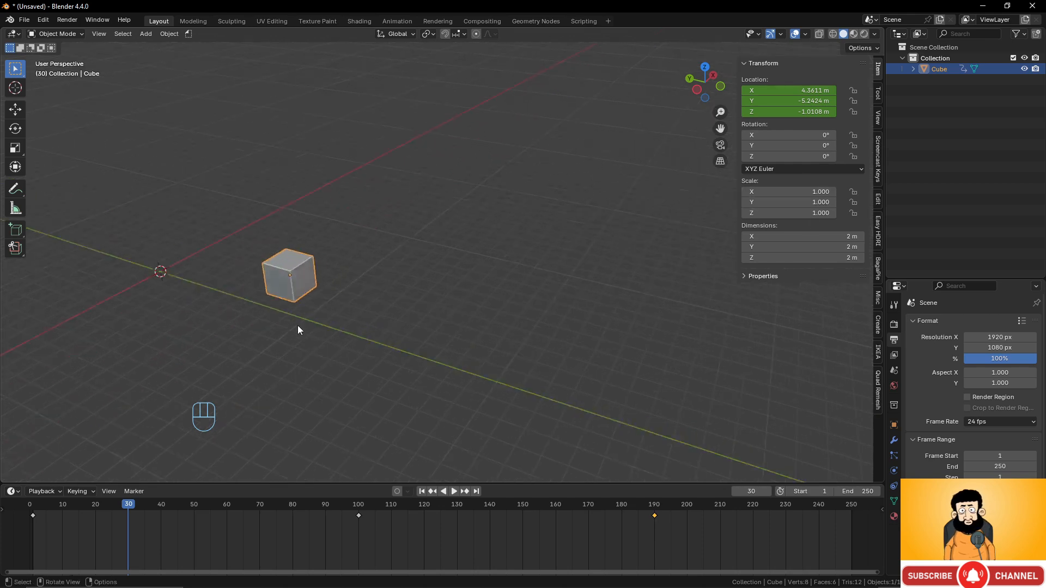
pyautogui.scroll(-3, 300, 326)
pyautogui.scroll(1, 374, 303)
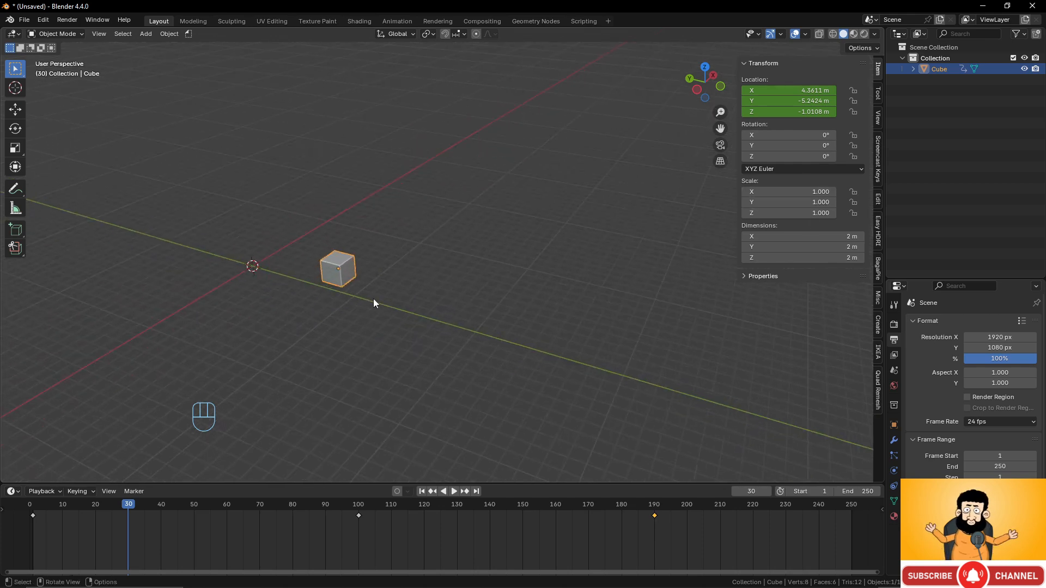
pyautogui.moveTo(124, 505); pyautogui.dragTo(197, 506)
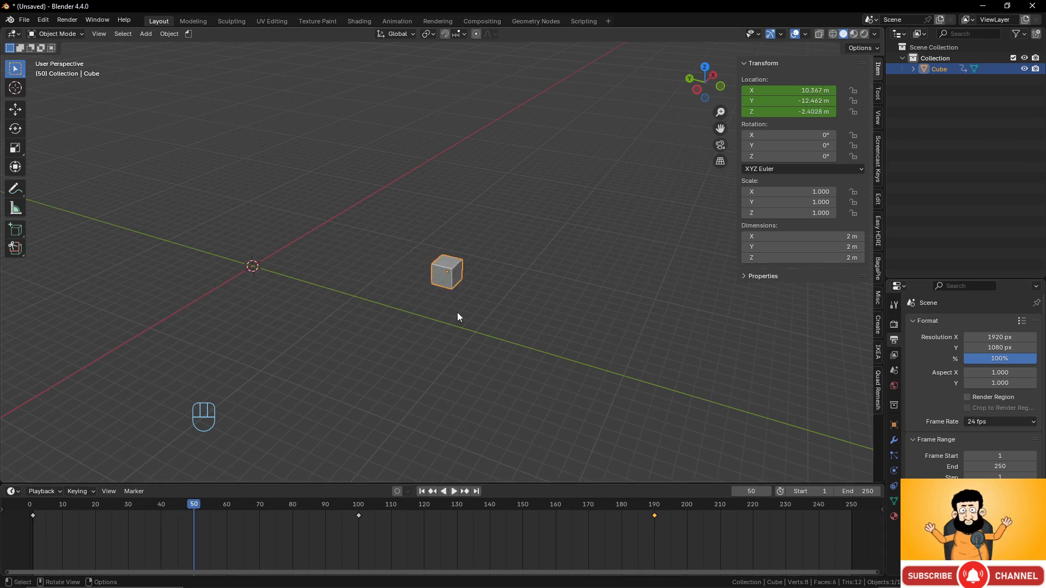
pyautogui.press('k')
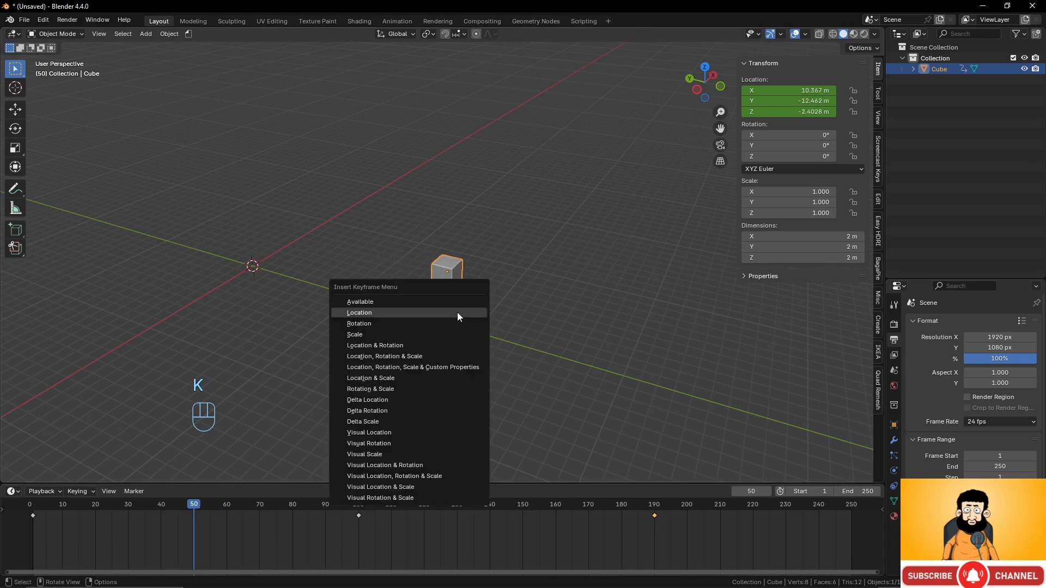
pyautogui.click(456, 313)
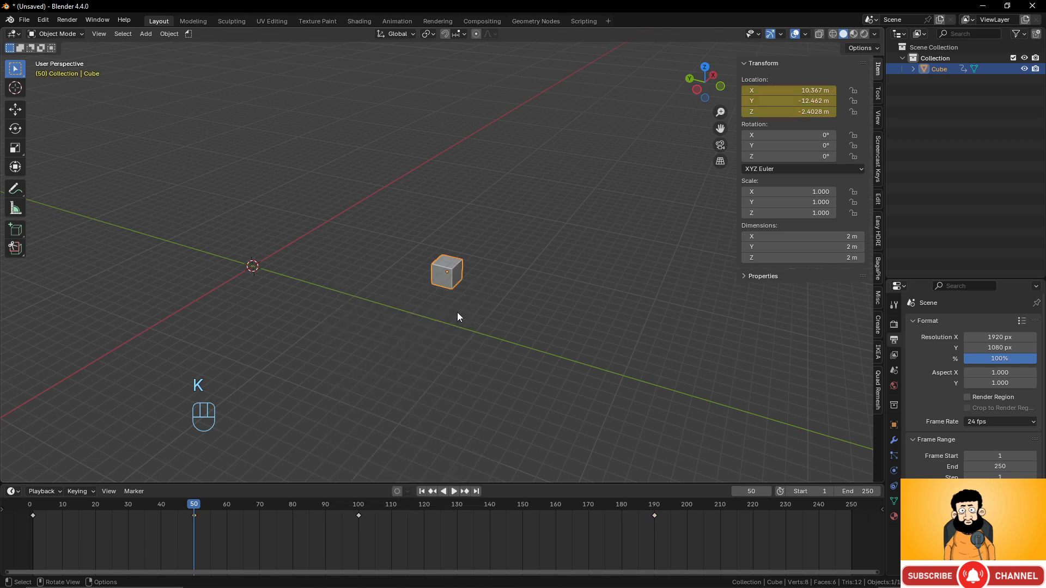
pyautogui.press('ctrl')
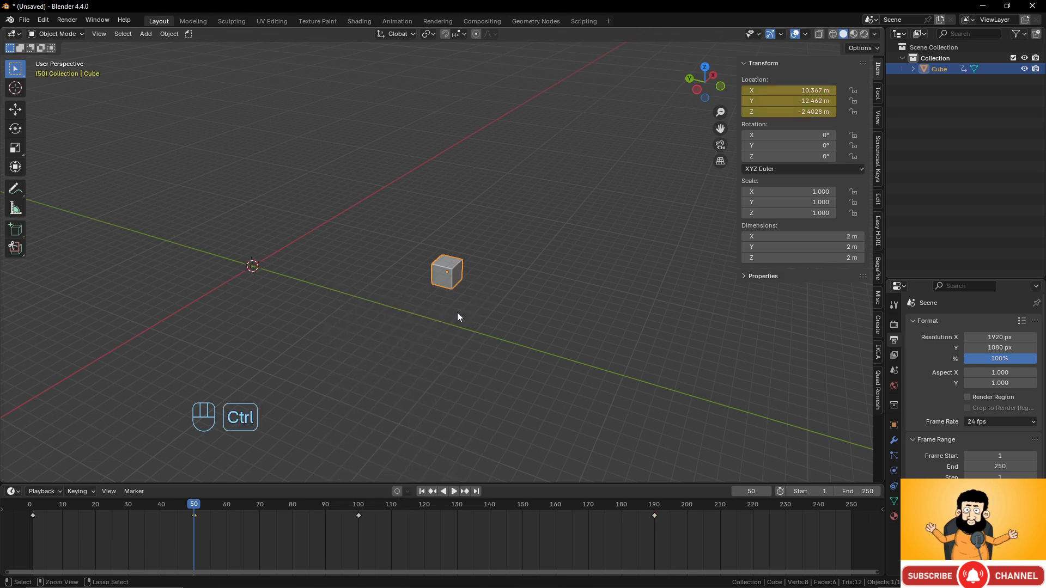
pyautogui.hotkey('ctrl', 'z')
pyautogui.press('k')
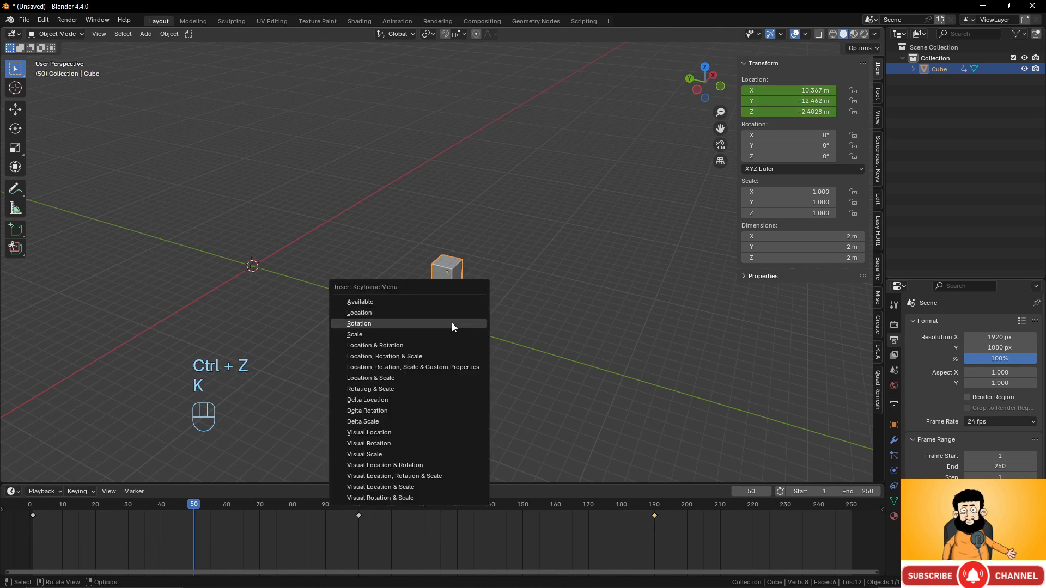
pyautogui.click(450, 334)
pyautogui.hotkey('ctrl', 'z')
pyautogui.press('k')
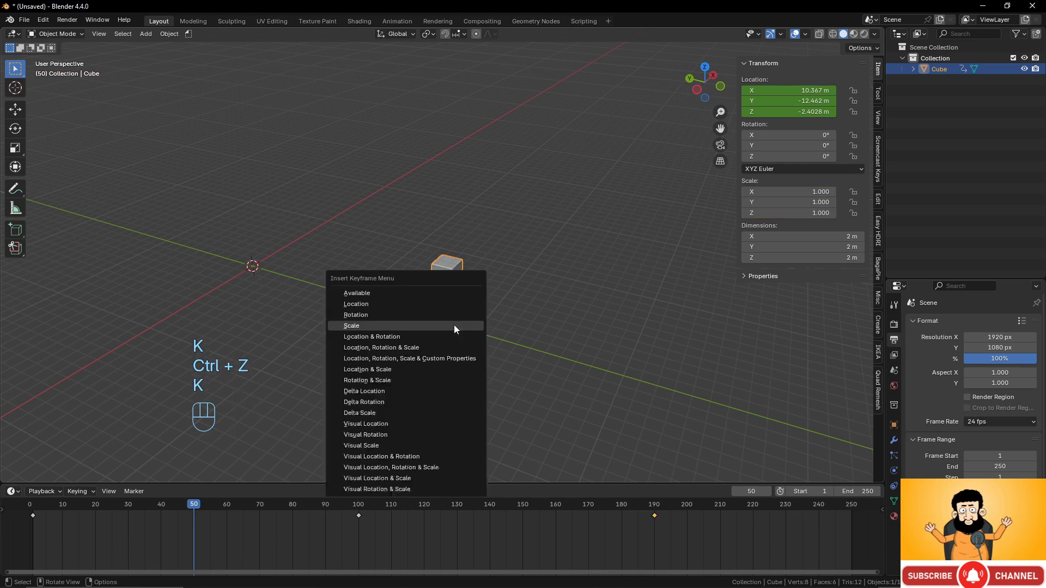
pyautogui.click(455, 316)
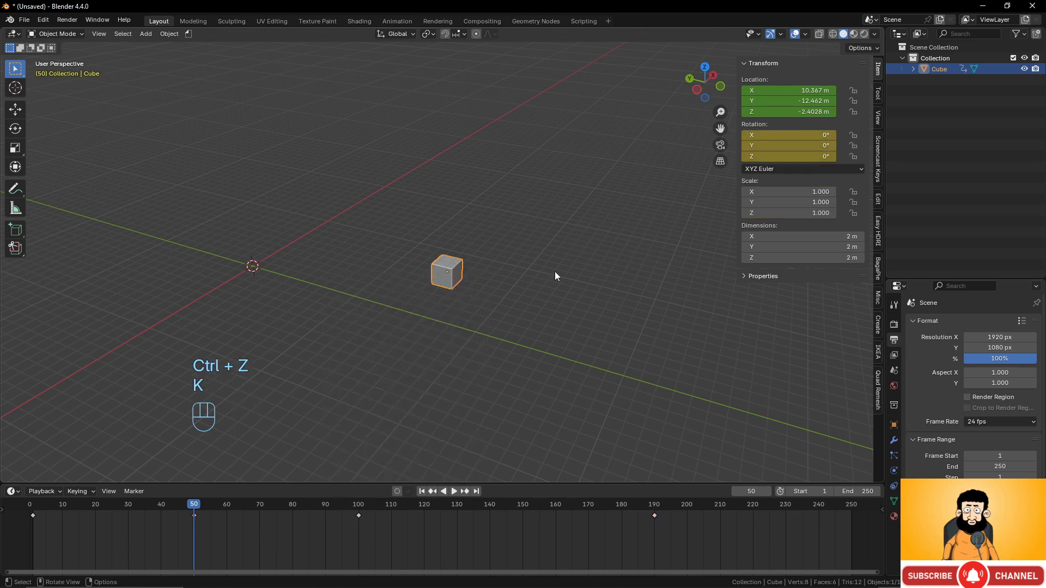
# - At frame 140, rotate the cube to a new orientation and key its rotation
pyautogui.moveTo(189, 503); pyautogui.dragTo(490, 515)
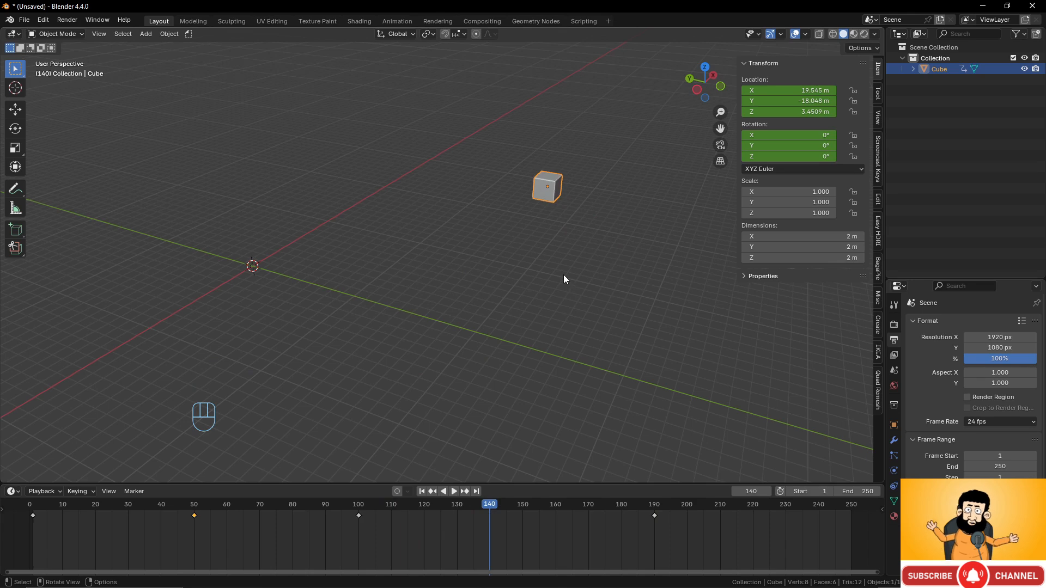
pyautogui.press('r')
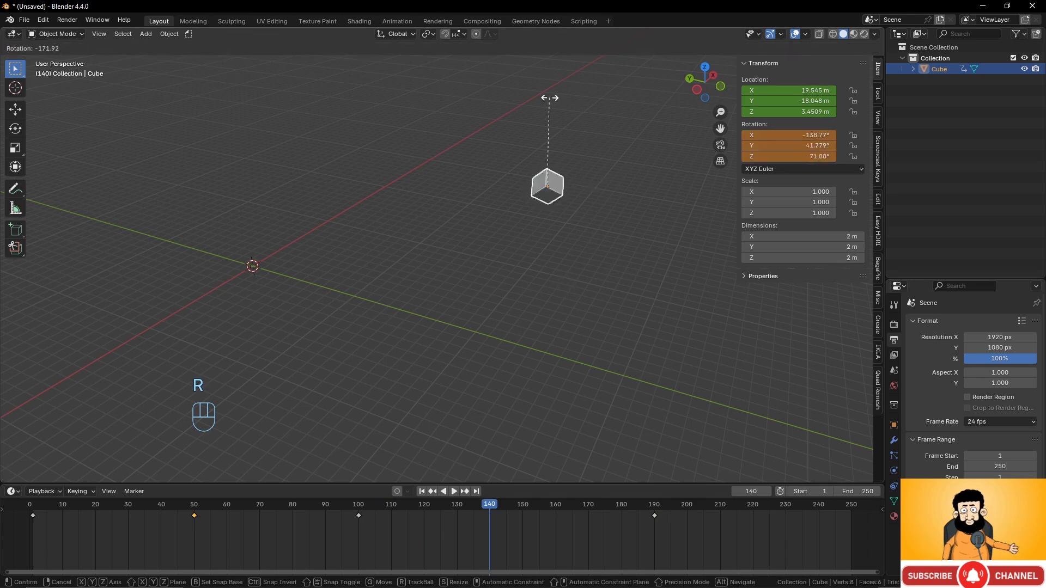
pyautogui.click(500, 198)
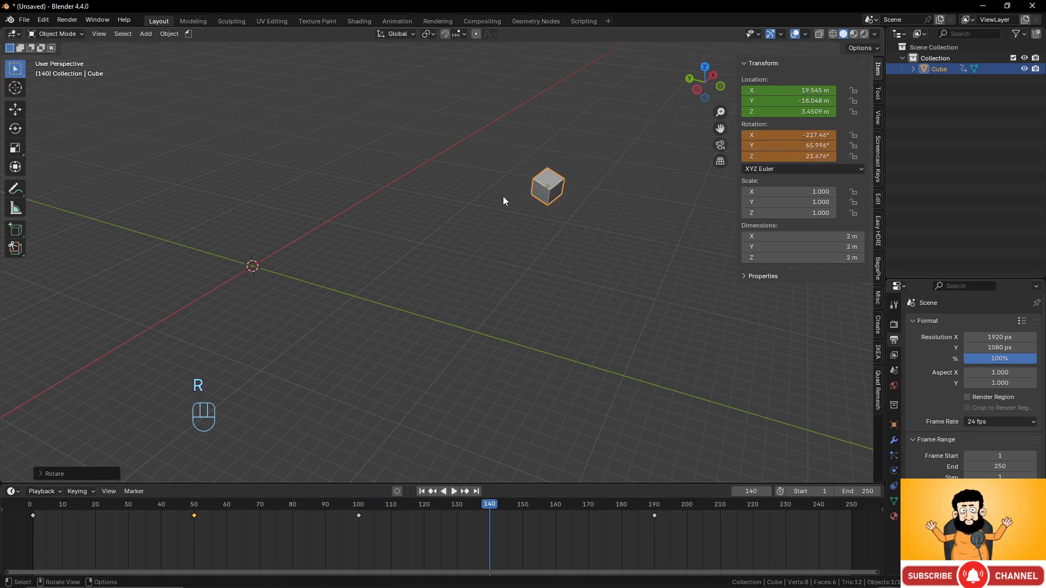
pyautogui.press('l')
pyautogui.press('k')
pyautogui.click(504, 196)
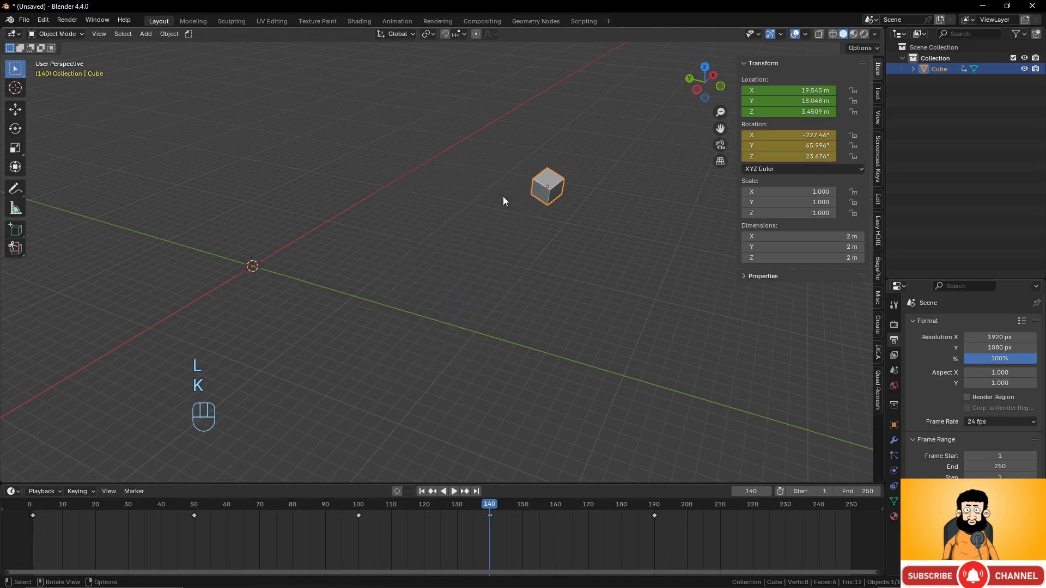
pyautogui.click(34, 507)
pyautogui.moveTo(34, 507); pyautogui.dragTo(33, 537)
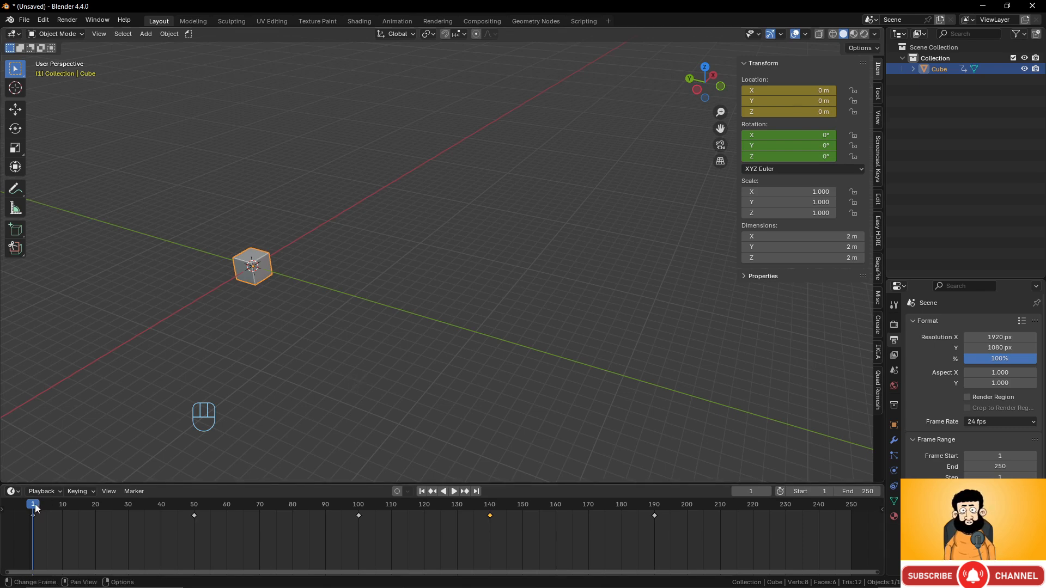
# - Key the cube's normal scale at frame 80, its lowest point
pyautogui.moveTo(35, 505); pyautogui.dragTo(293, 505)
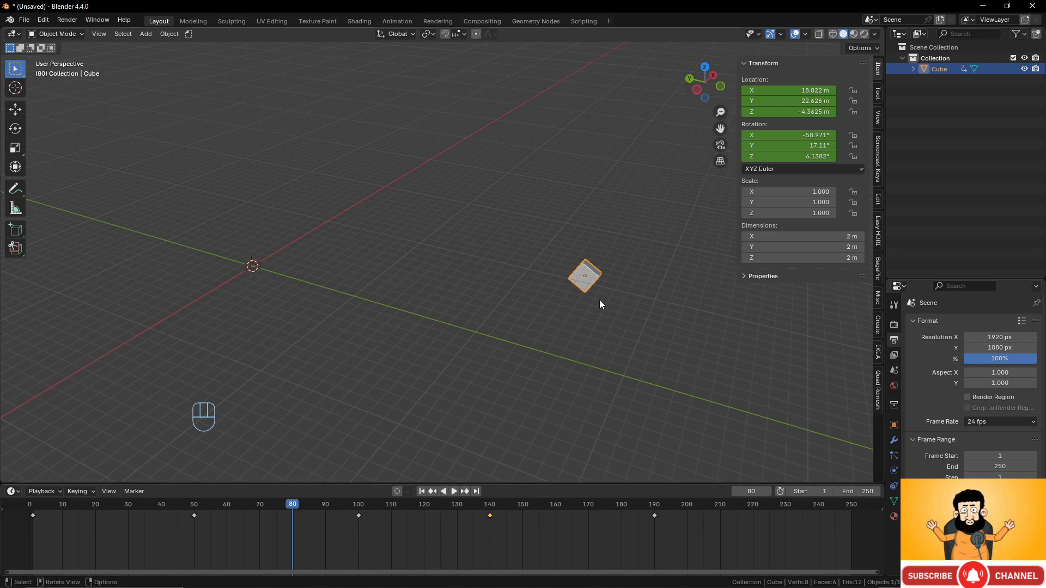
pyautogui.press('k')
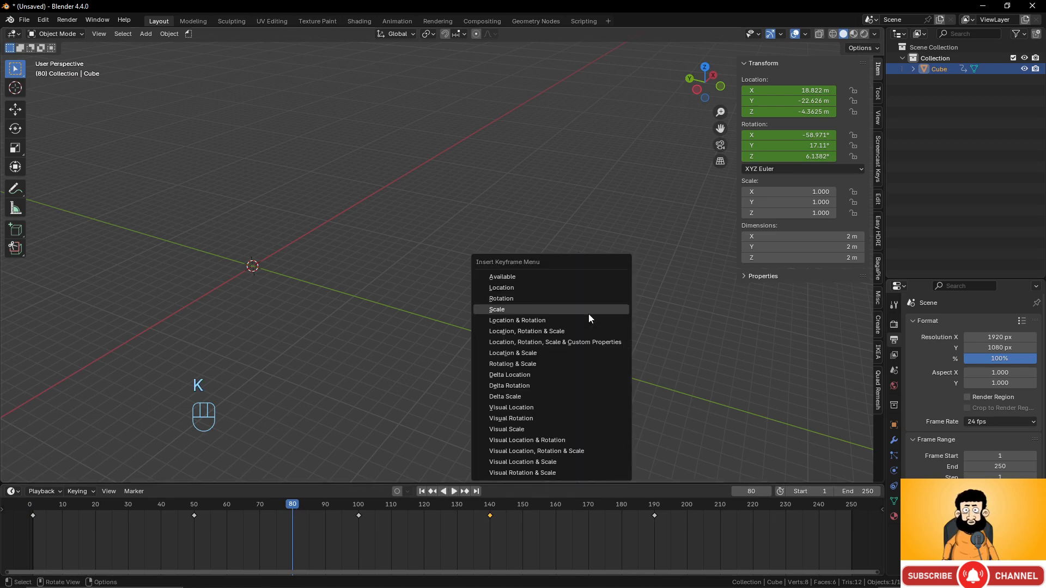
pyautogui.click(589, 314)
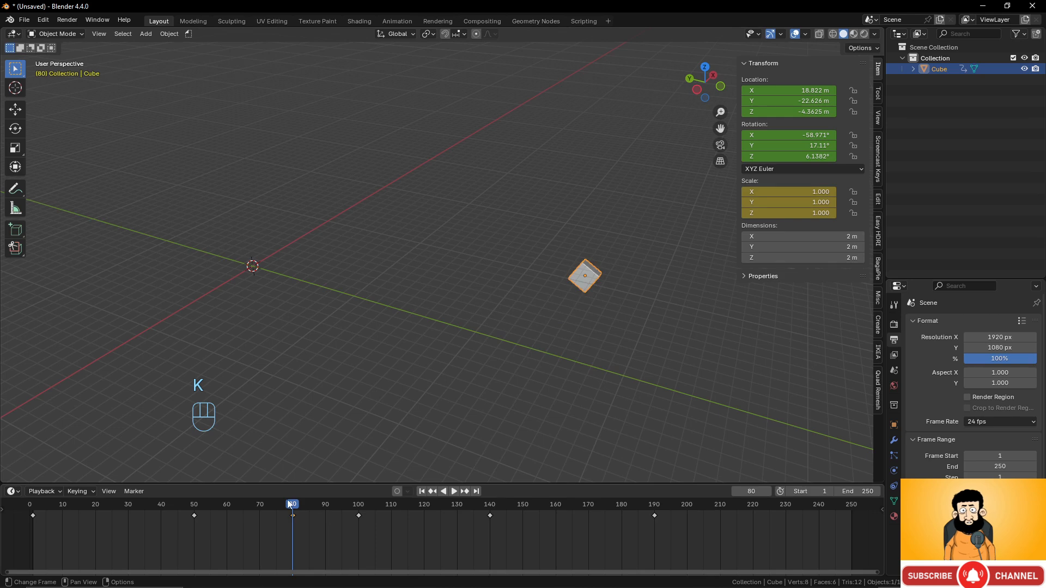
# - At frame 160, shrink the cube to about 0.4 scale and key it
pyautogui.moveTo(289, 504); pyautogui.dragTo(721, 509)
pyautogui.scroll(-2, 519, 233)
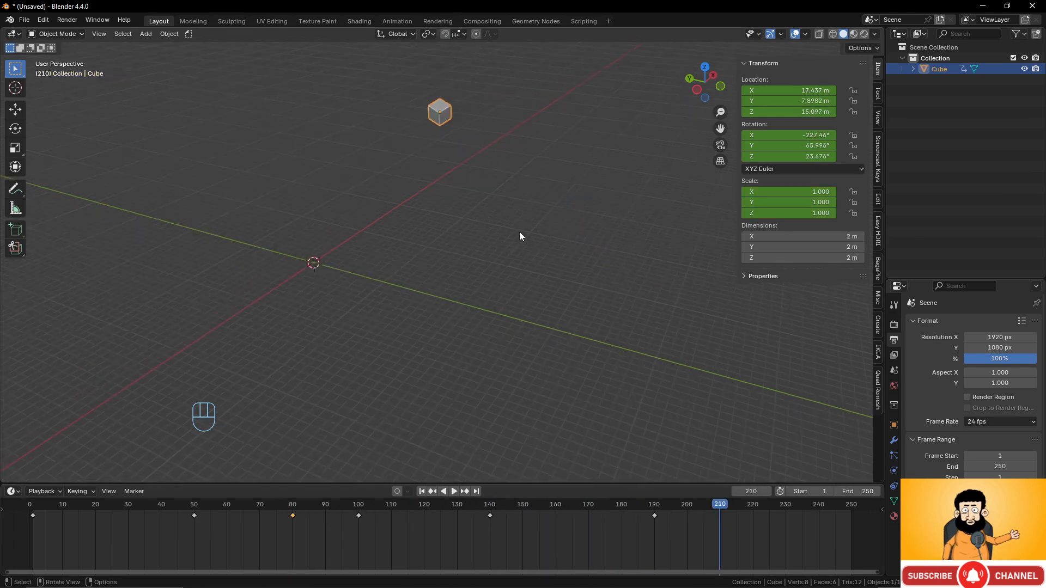
pyautogui.keyDown('shift'); pyautogui.moveTo(520, 236); pyautogui.dragTo(505, 387, button='middle'); pyautogui.keyUp('shift')
pyautogui.press('space')
pyautogui.click(552, 515)
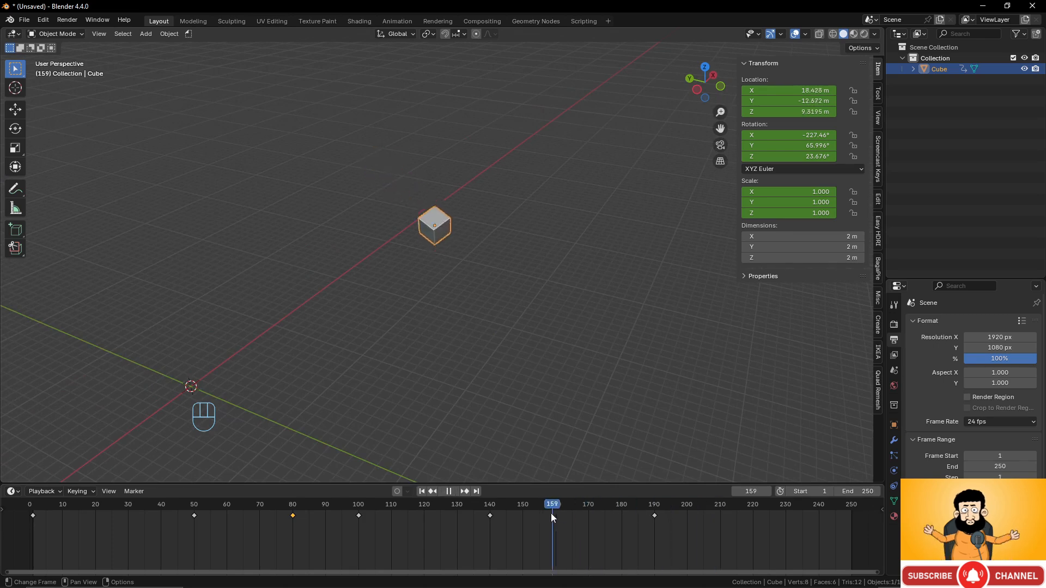
pyautogui.moveTo(552, 514)
pyautogui.mouseDown()
pyautogui.moveTo(528, 512)
pyautogui.moveTo(556, 512)
pyautogui.mouseUp()
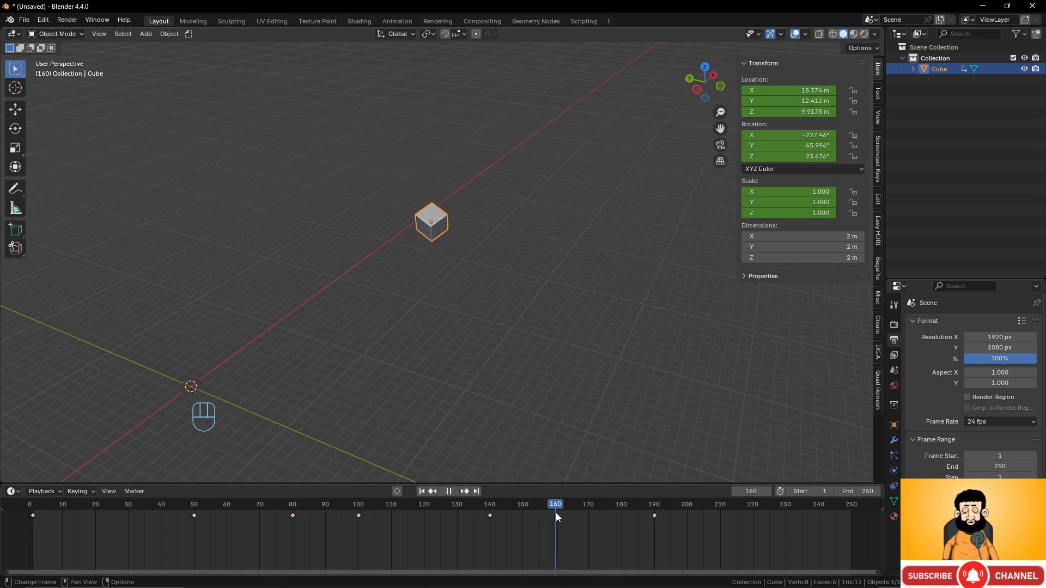
pyautogui.press('space')
pyautogui.press('s')
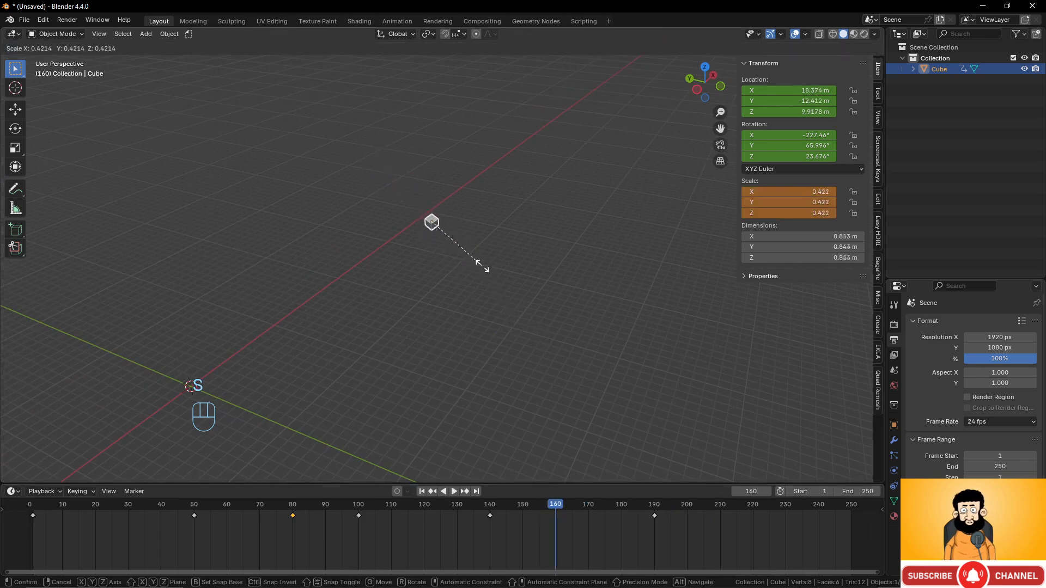
pyautogui.click(482, 269)
pyautogui.press('k')
pyautogui.click(482, 265)
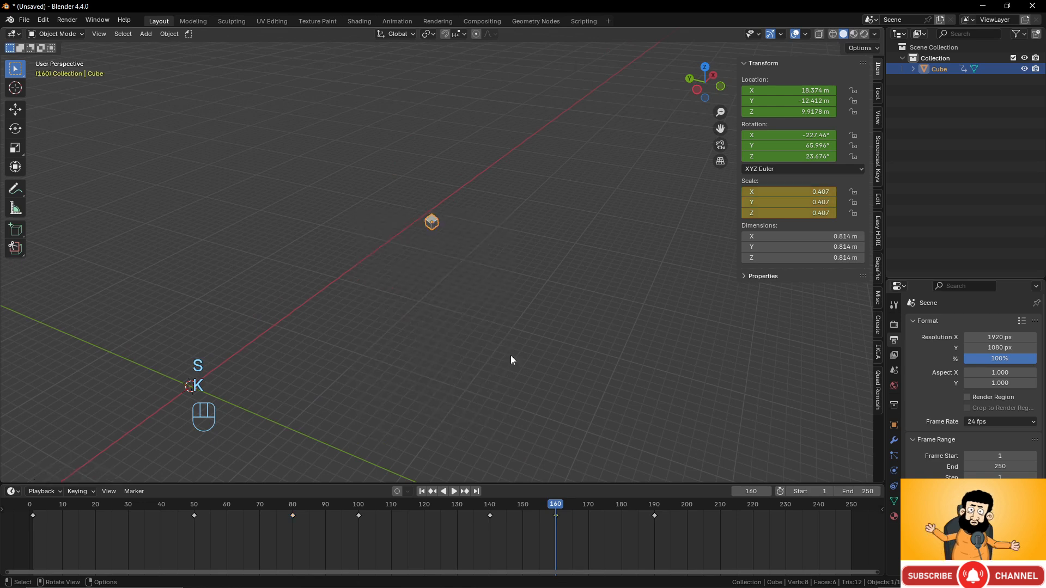
# - At frame 219, enlarge the cube to 1.242 scale and key it
pyautogui.press('space')
pyautogui.moveTo(689, 510); pyautogui.dragTo(750, 512)
pyautogui.press('s')
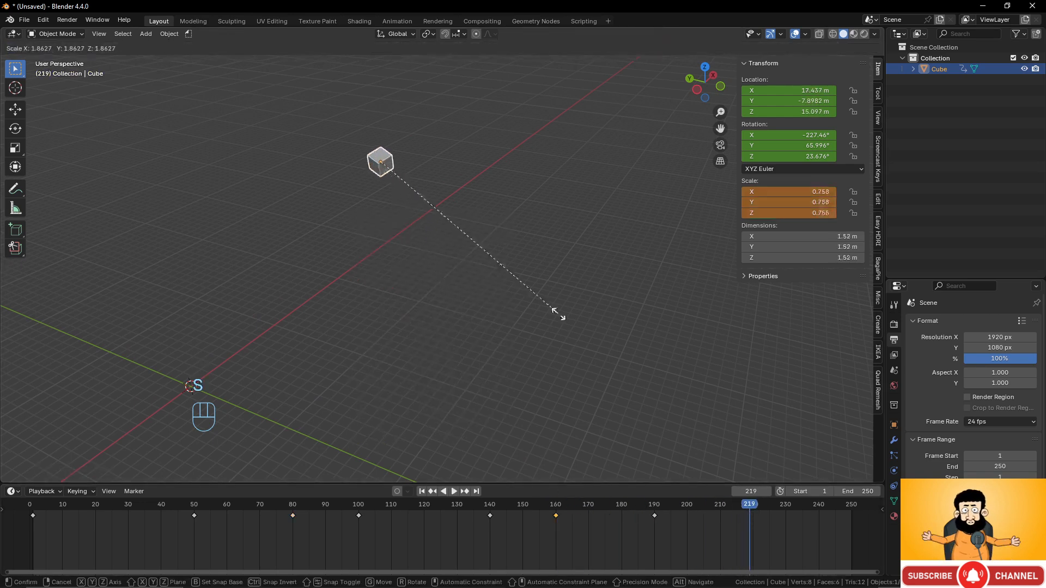
pyautogui.click(517, 273)
pyautogui.press('k')
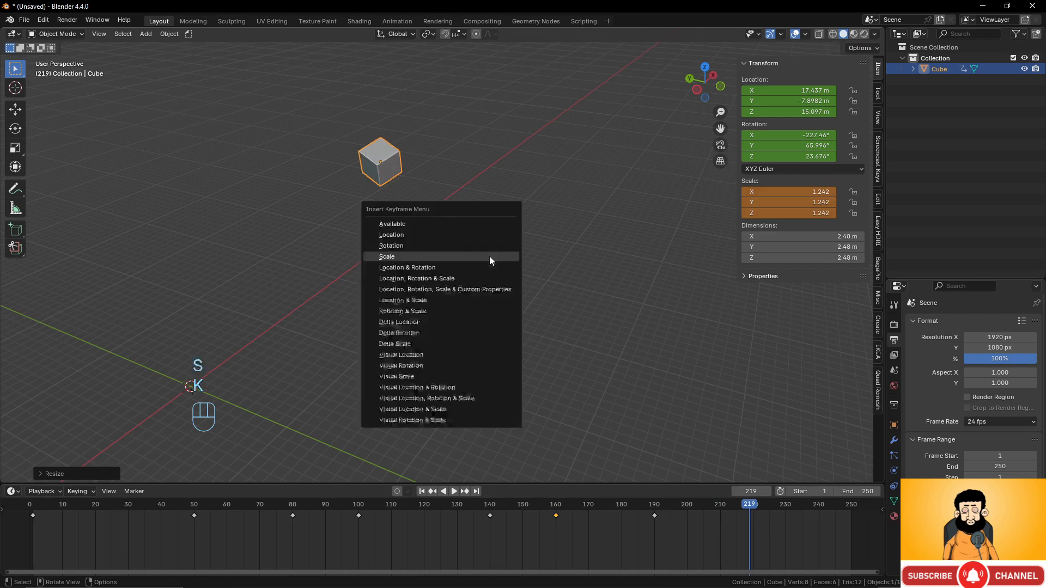
pyautogui.click(489, 256)
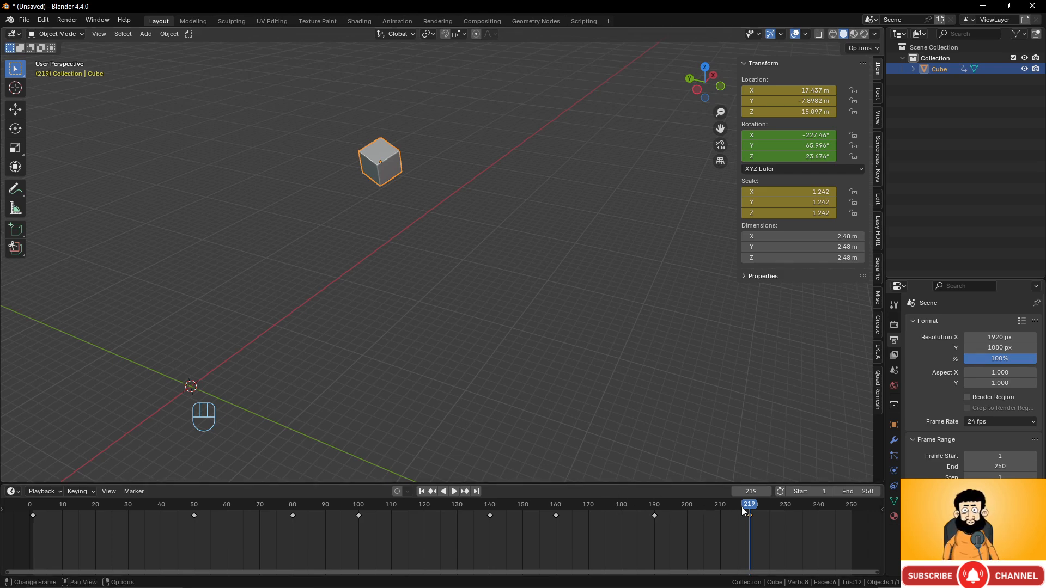
pyautogui.moveTo(742, 509)
pyautogui.mouseDown()
pyautogui.moveTo(39, 506)
pyautogui.moveTo(750, 517)
pyautogui.mouseUp()
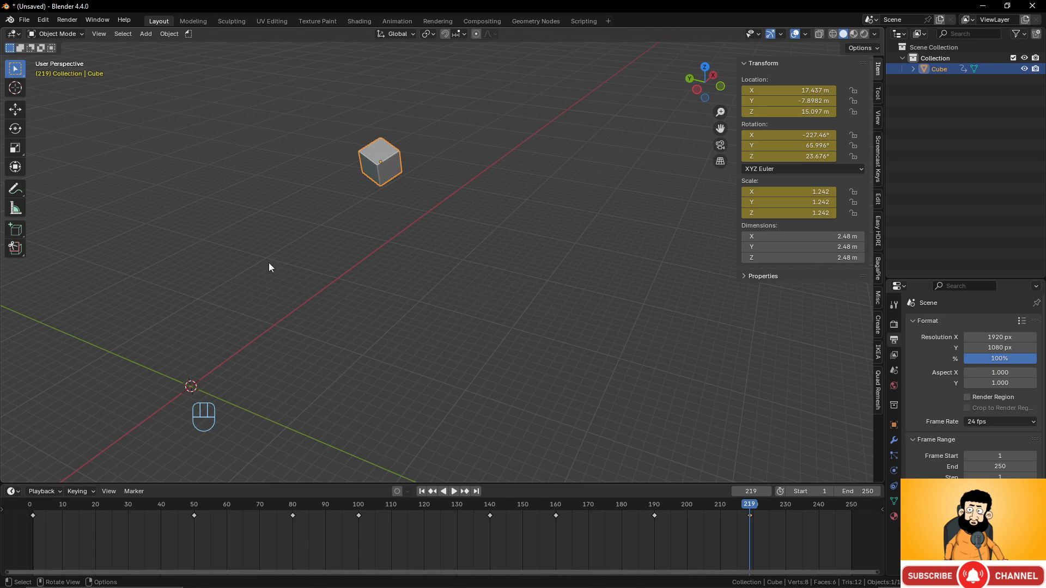
# - Delete the cube, add a UV sphere, and switch to a top orthographic view
pyautogui.press('x')
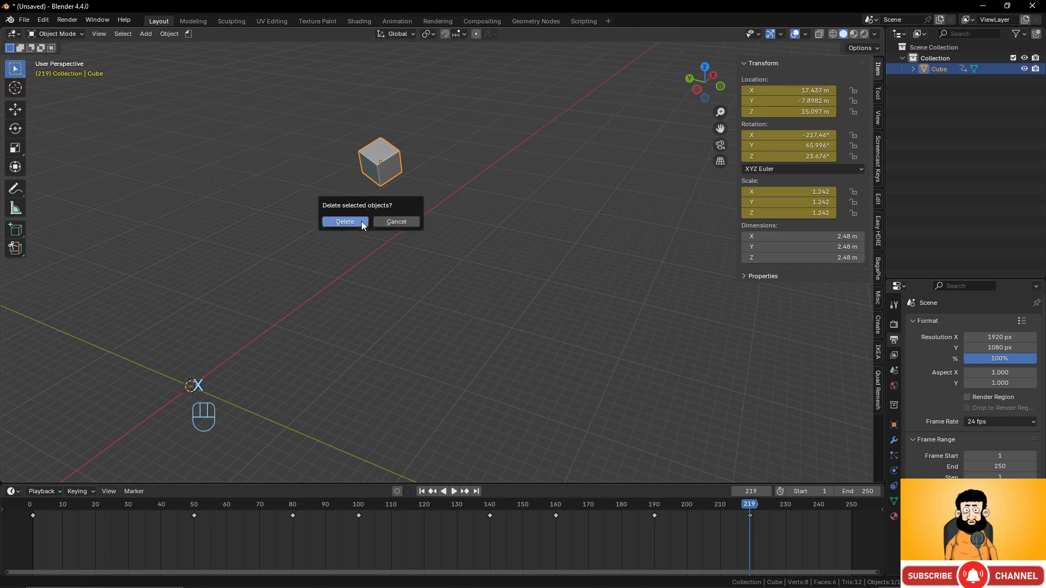
pyautogui.click(361, 221)
pyautogui.moveTo(397, 211); pyautogui.dragTo(433, 252, button='middle')
pyautogui.hotkey('shift', 'a')
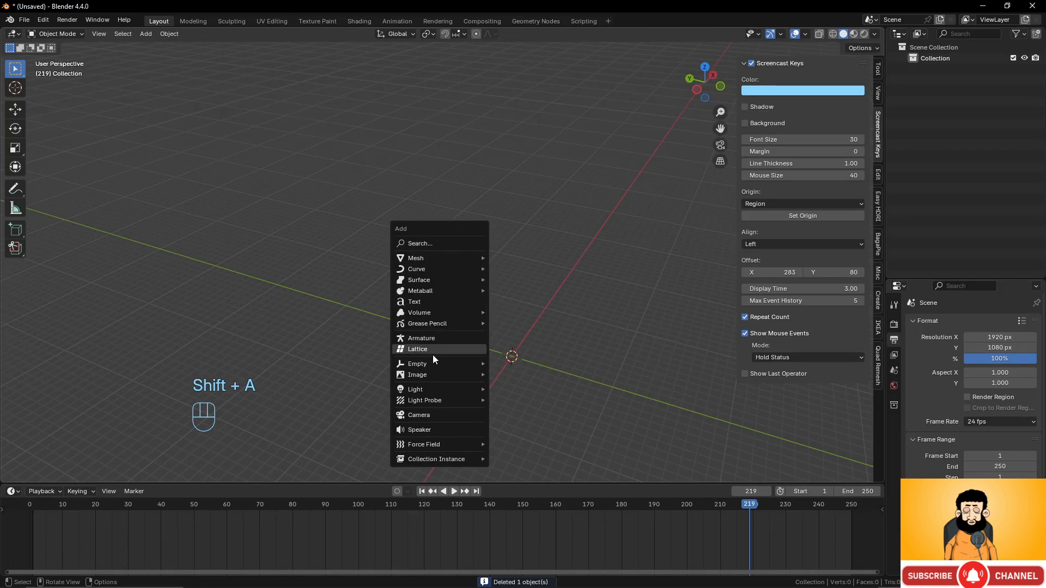
pyautogui.moveTo(447, 260)
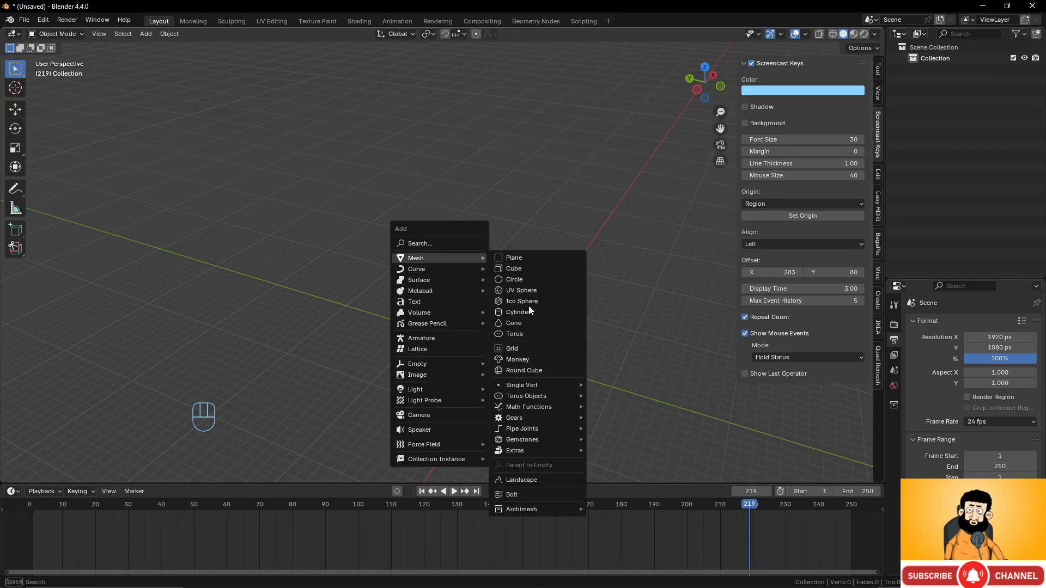
pyautogui.click(530, 291)
pyautogui.keyDown('shift'); pyautogui.moveTo(506, 324); pyautogui.dragTo(484, 269, button='middle'); pyautogui.keyUp('shift')
pyautogui.press('KP_1')
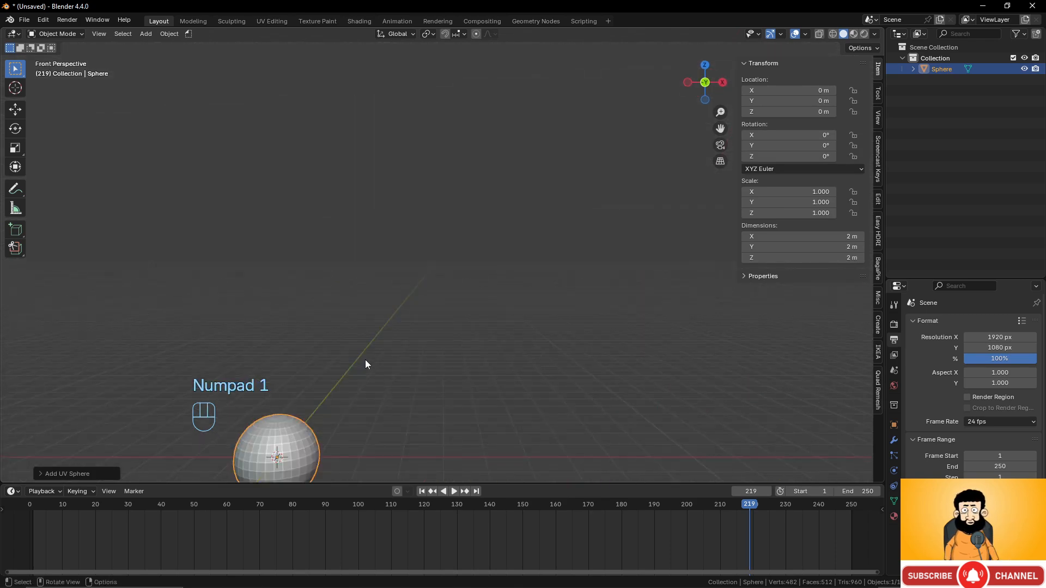
pyautogui.press('KP_7')
pyautogui.press('KP_5')
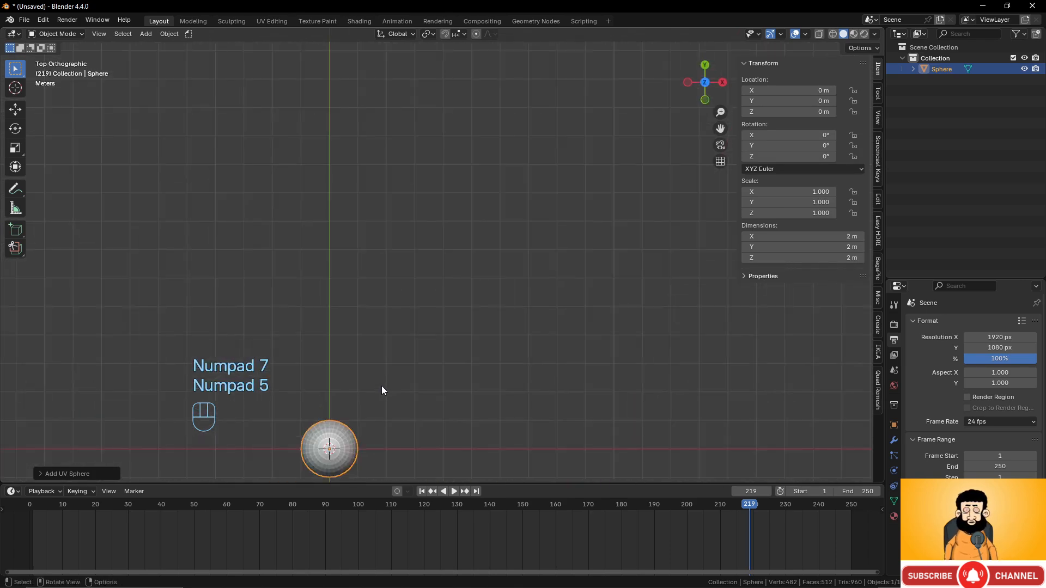
pyautogui.keyDown('shift'); pyautogui.moveTo(373, 413); pyautogui.dragTo(430, 244, button='middle'); pyautogui.keyUp('shift')
pyautogui.scroll(4, 385, 325)
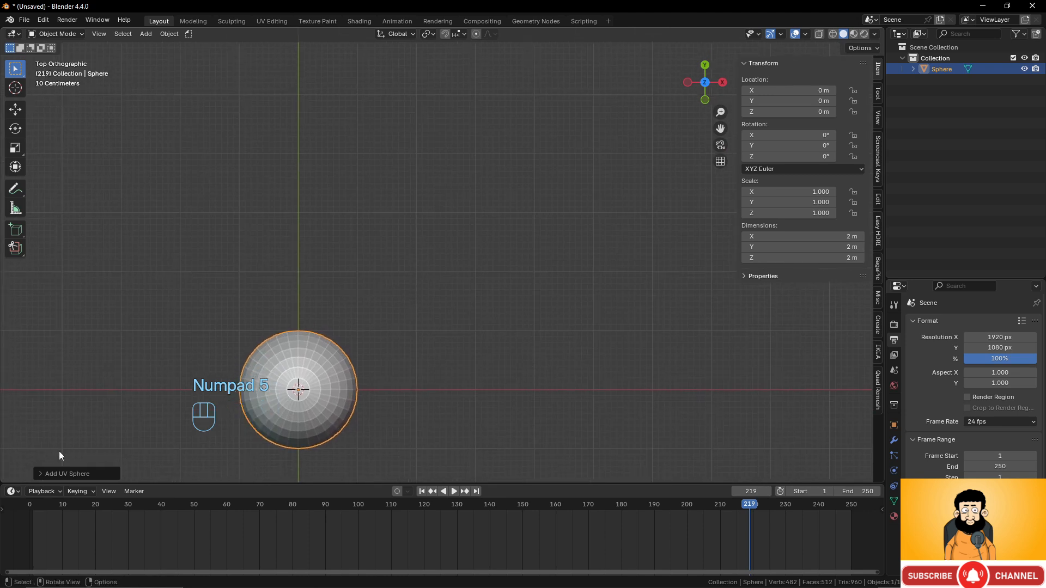
# - Set the new sphere's Segments to 16, after briefly trying 24
pyautogui.click(43, 473)
pyautogui.click(137, 355)
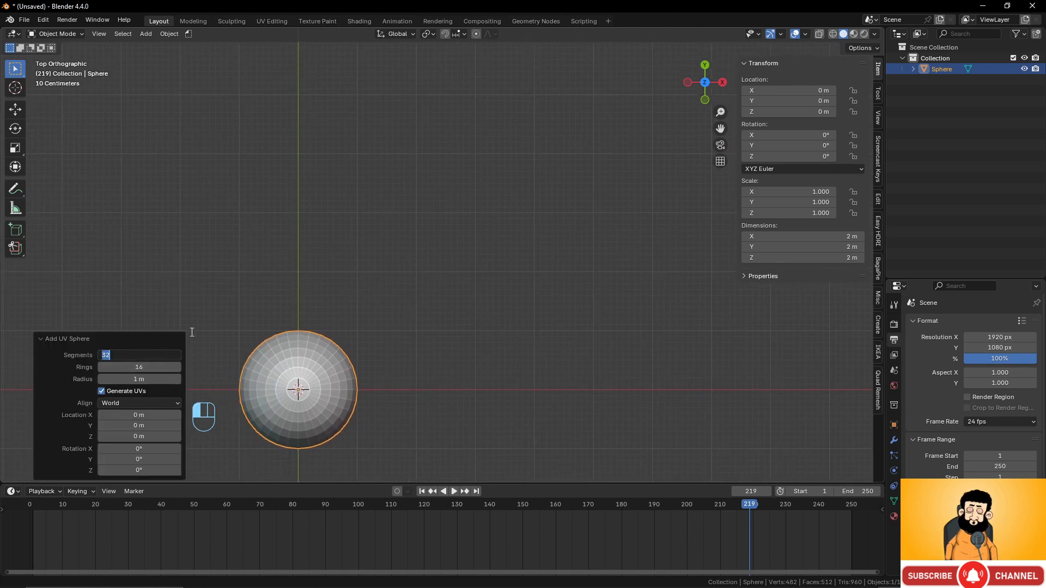
pyautogui.write('24')
pyautogui.press('Return')
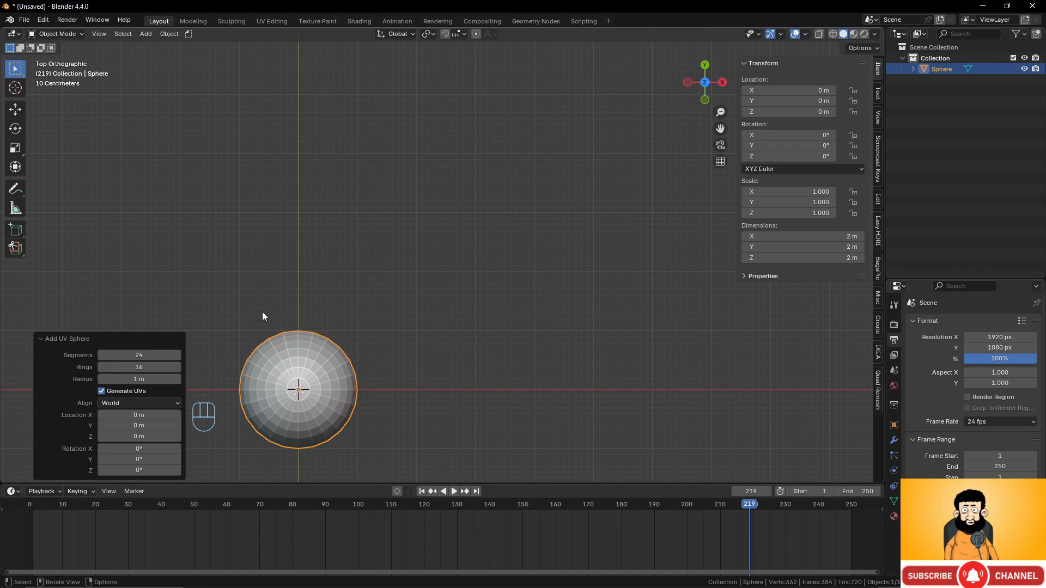
pyautogui.scroll(4, 377, 308)
pyautogui.keyDown('shift'); pyautogui.moveTo(377, 308); pyautogui.dragTo(441, 239, button='middle'); pyautogui.keyUp('shift')
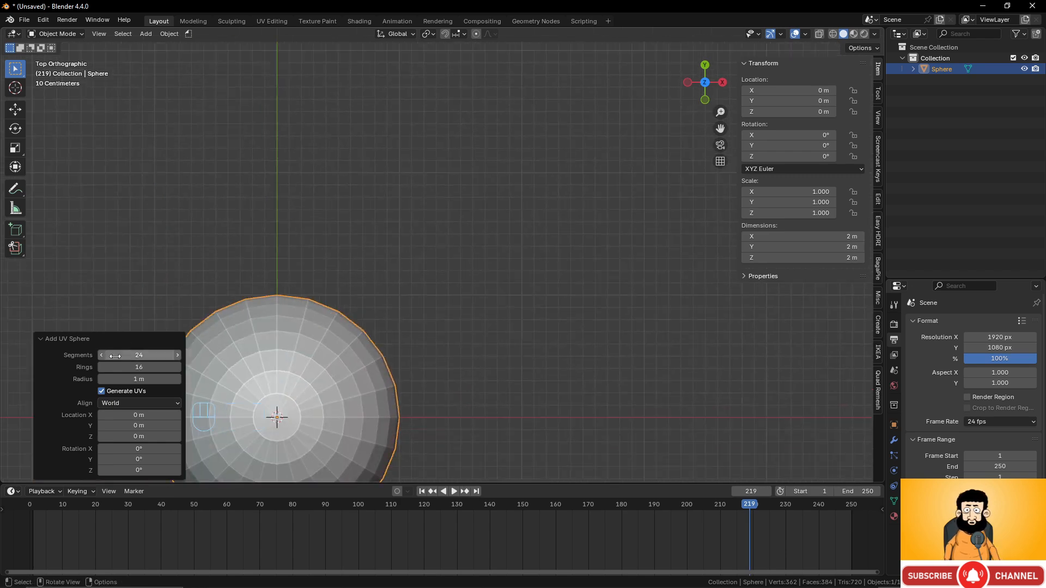
pyautogui.click(133, 356)
pyautogui.write('16')
pyautogui.press('Return')
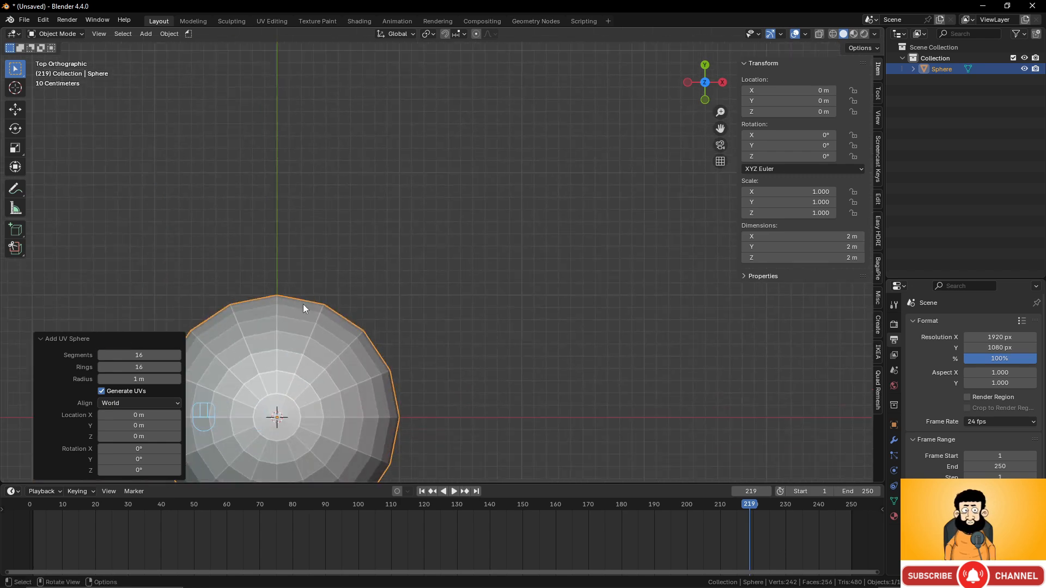
pyautogui.scroll(-3, 381, 262)
pyautogui.scroll(2, 391, 266)
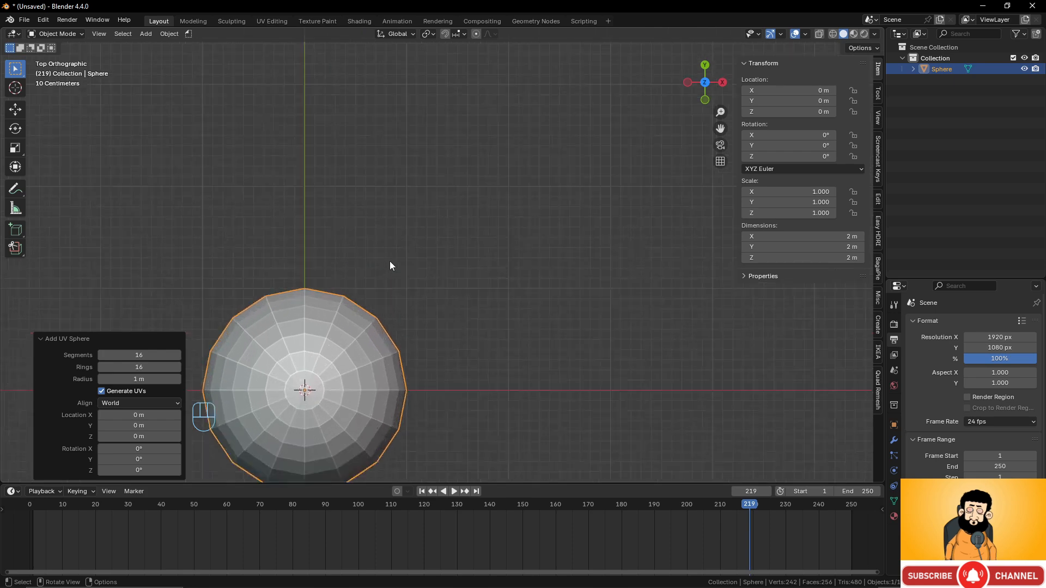
pyautogui.keyDown('shift'); pyautogui.moveTo(418, 285); pyautogui.dragTo(494, 230, button='middle'); pyautogui.keyUp('shift')
pyautogui.scroll(2, 435, 287)
pyautogui.keyDown('shift'); pyautogui.moveTo(434, 288); pyautogui.dragTo(453, 267, button='middle'); pyautogui.keyUp('shift')
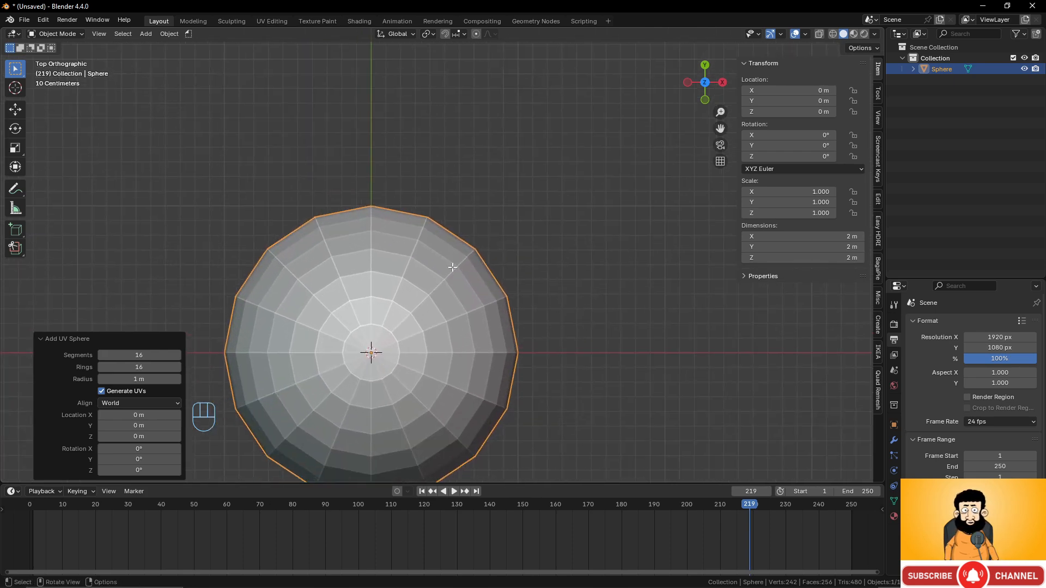
# - Put the sphere in Edit Mode with wireframe shading
pyautogui.press('Tab')
pyautogui.press('z')
pyautogui.click(315, 280)
# - Select a face in face mode and create a red material named 'red'
pyautogui.scroll(-3, 410, 299)
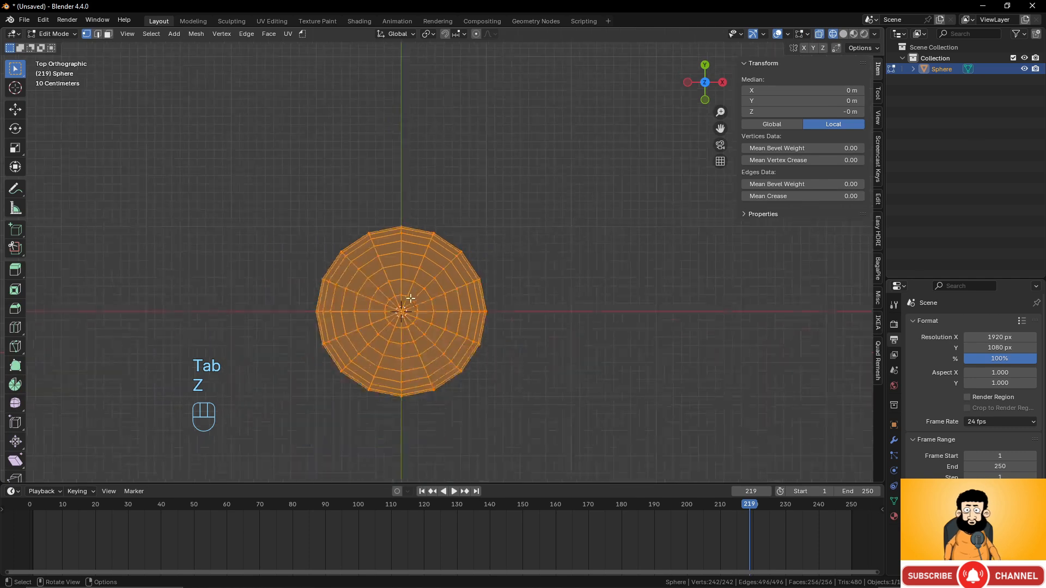
pyautogui.scroll(3, 411, 298)
pyautogui.keyDown('shift'); pyautogui.moveTo(451, 241); pyautogui.dragTo(440, 192, button='middle'); pyautogui.keyUp('shift')
pyautogui.press('3')
pyautogui.scroll(2, 427, 229)
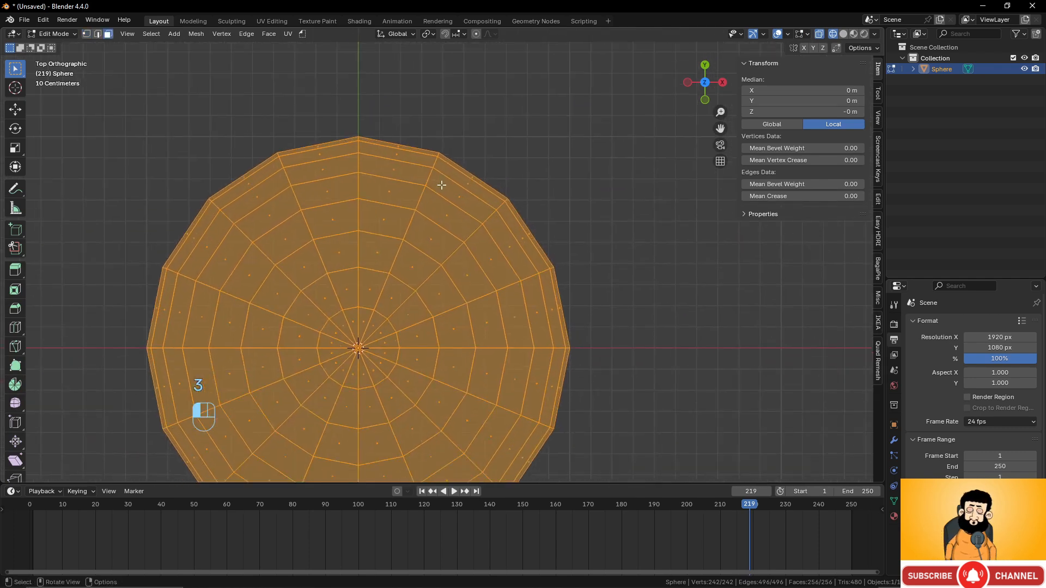
pyautogui.click(441, 185)
pyautogui.click(894, 517)
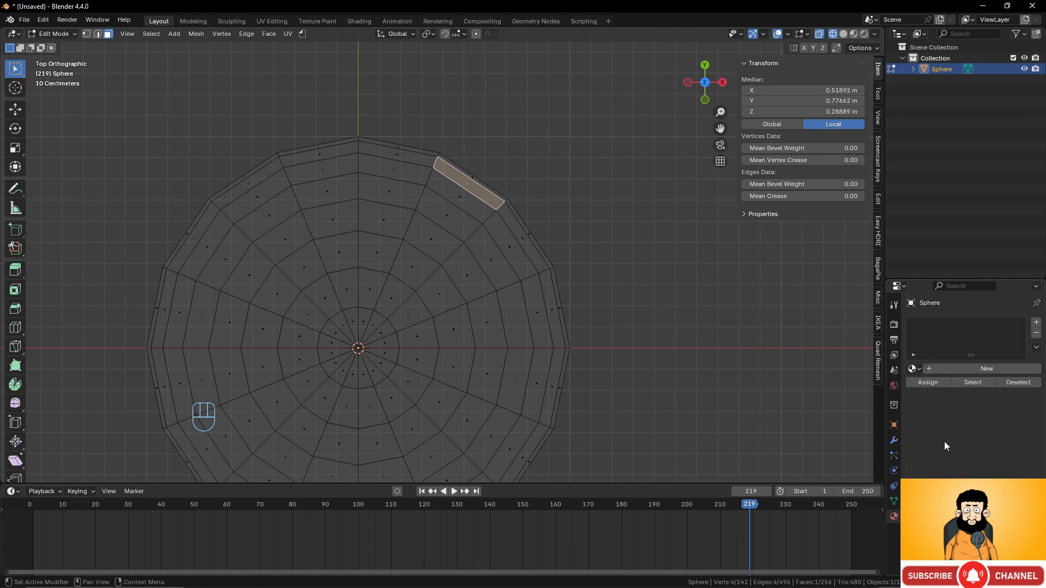
pyautogui.click(995, 369)
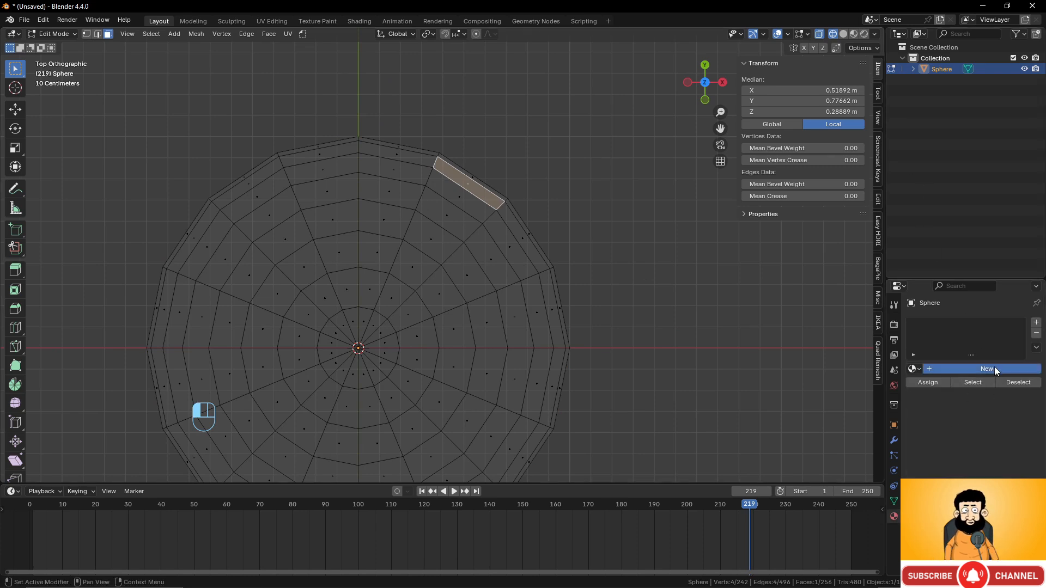
pyautogui.click(994, 456)
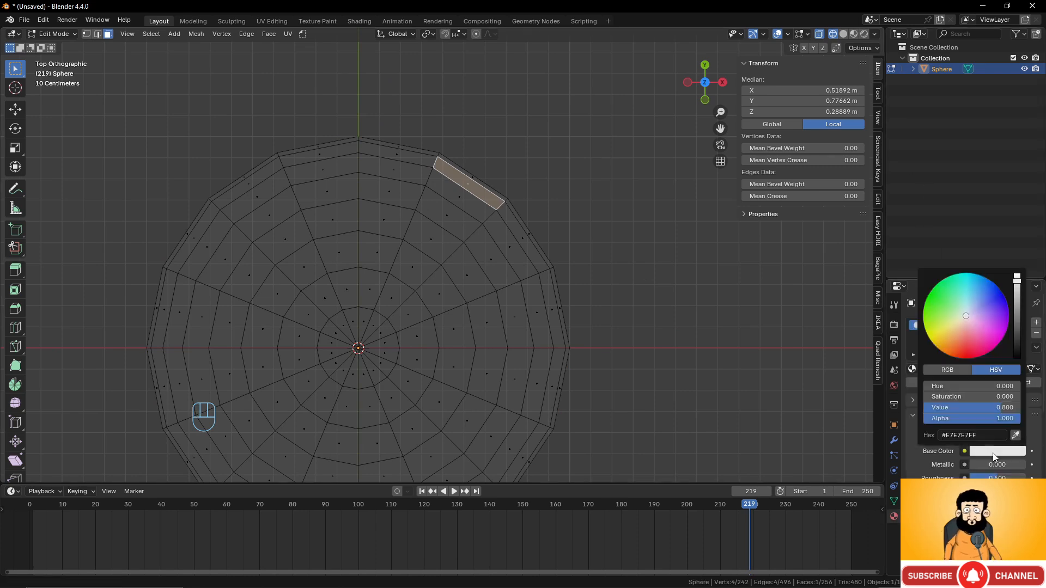
pyautogui.moveTo(971, 340); pyautogui.dragTo(965, 362)
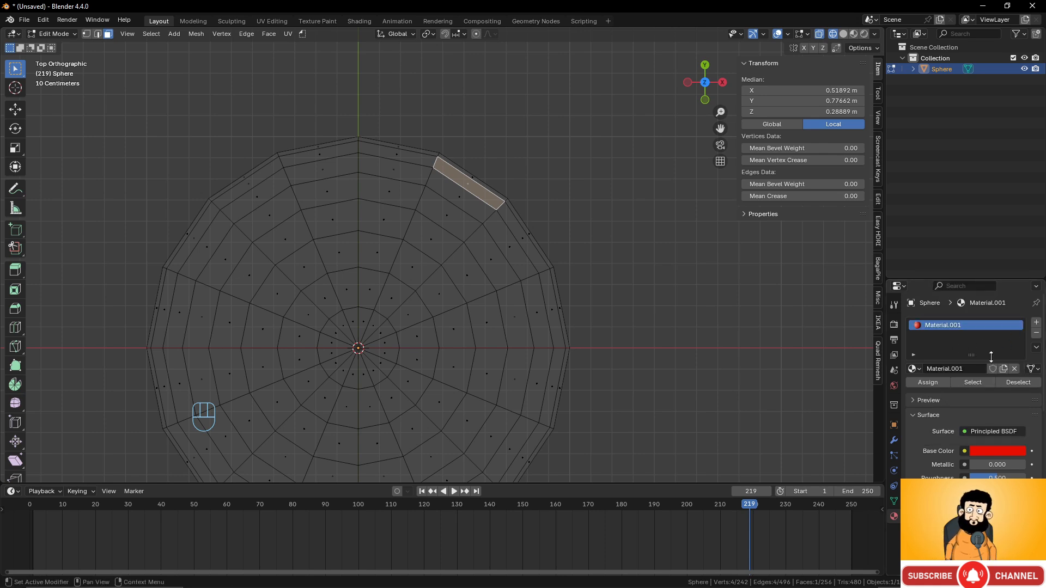
pyautogui.click(959, 370)
pyautogui.write('red')
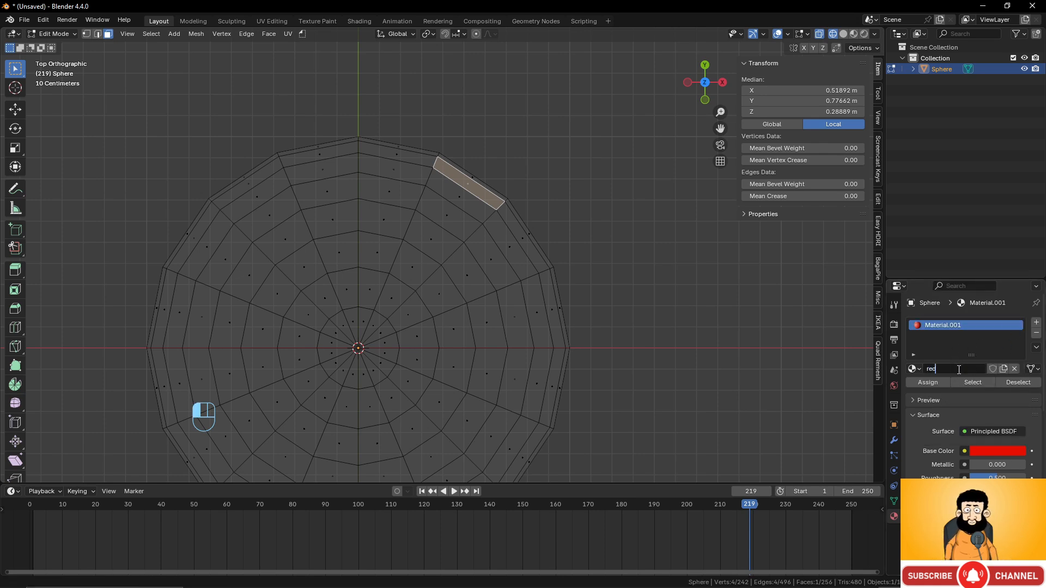
pyautogui.press('Return')
# - Add a second material slot with a yellow material named 'yellow'
pyautogui.click(1037, 325)
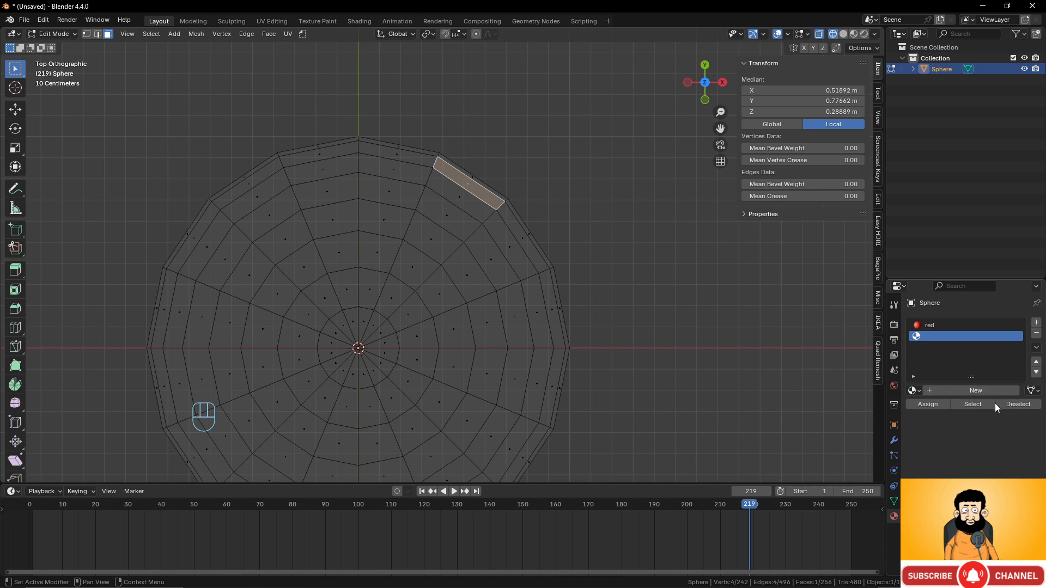
pyautogui.click(987, 391)
pyautogui.click(998, 473)
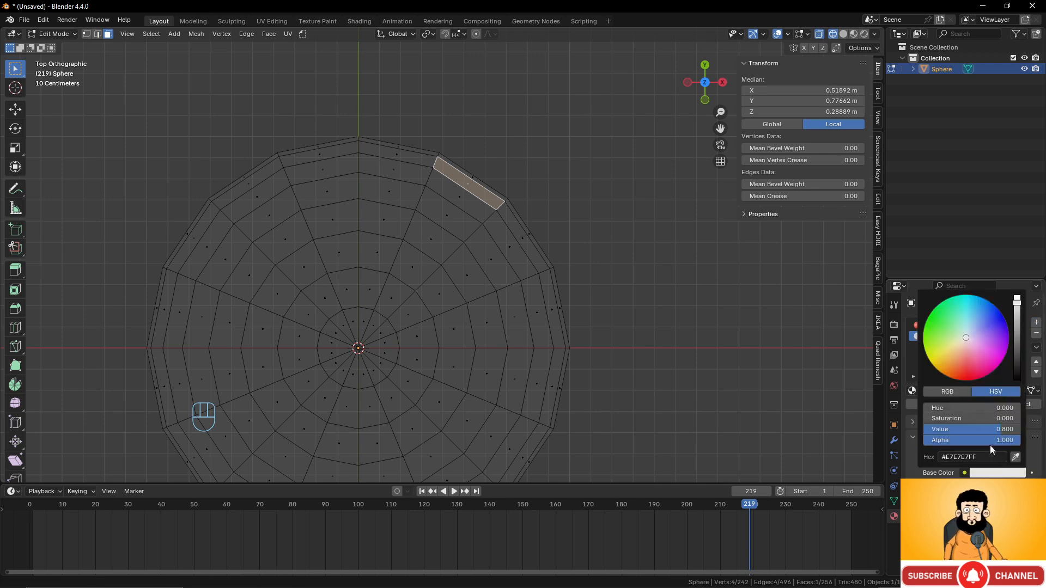
pyautogui.click(931, 363)
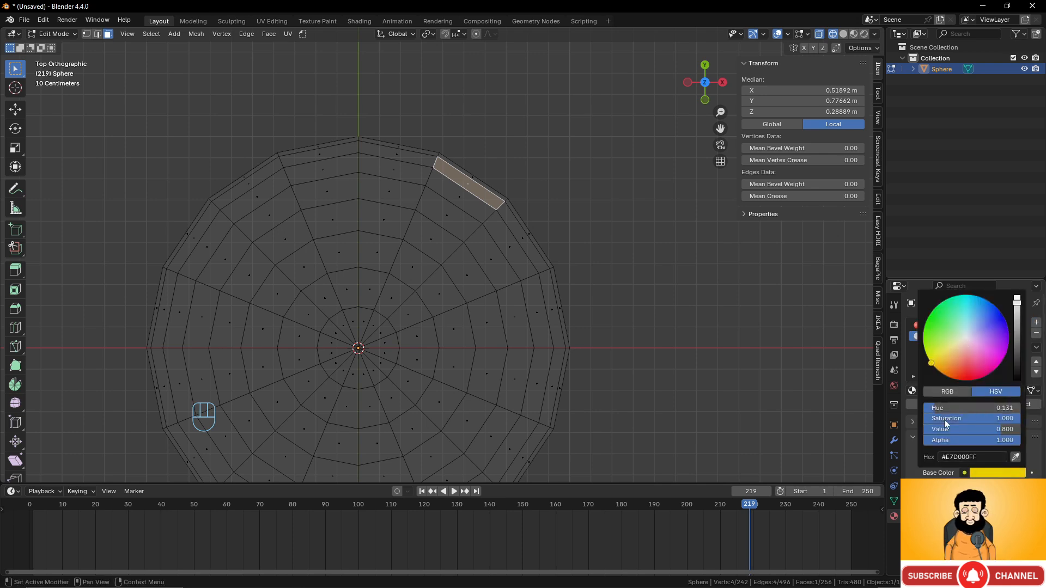
pyautogui.doubleClick(943, 337)
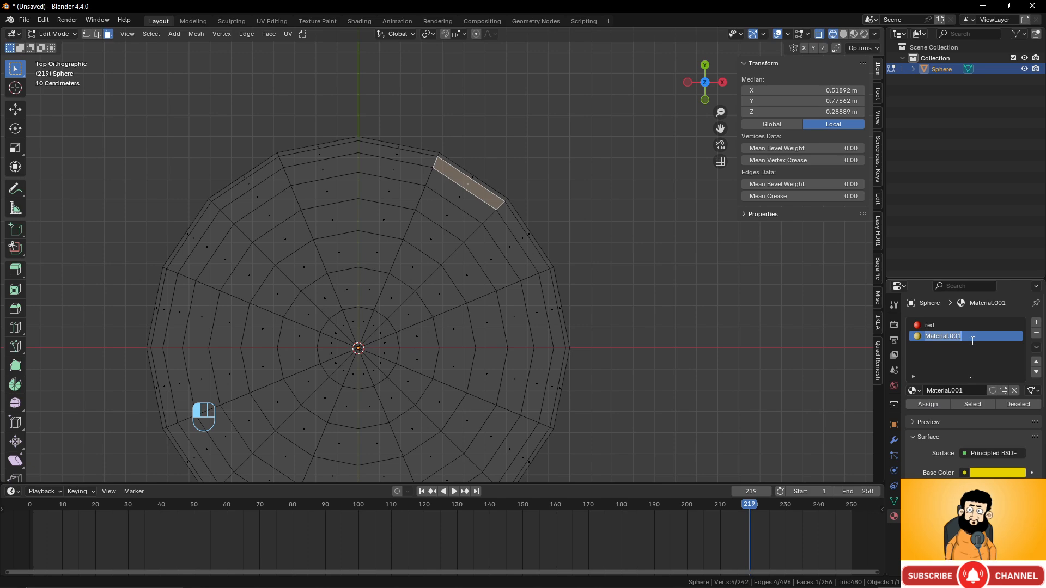
pyautogui.write('ye')
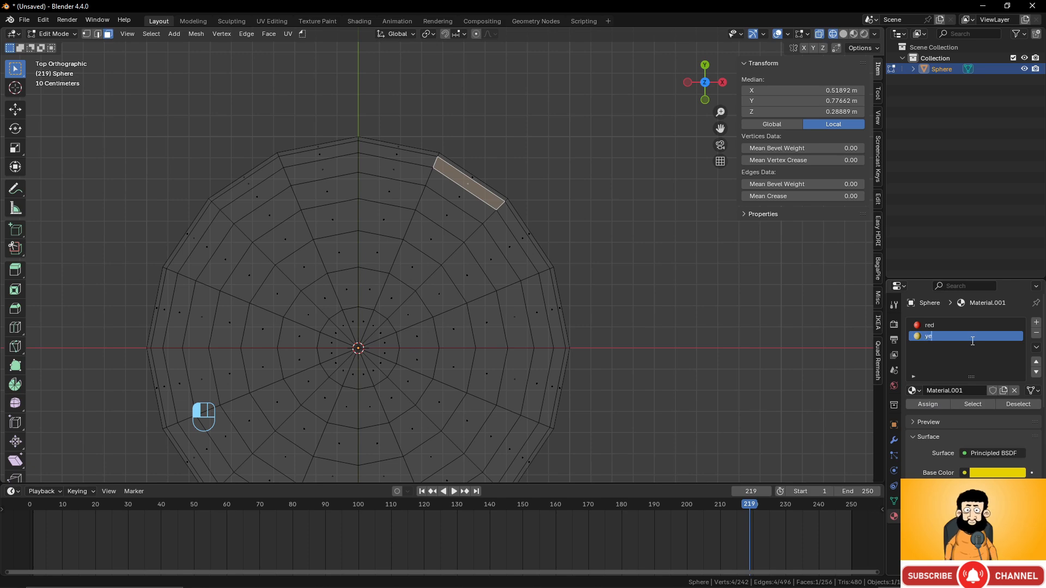
pyautogui.write('llow')
pyautogui.press('Return')
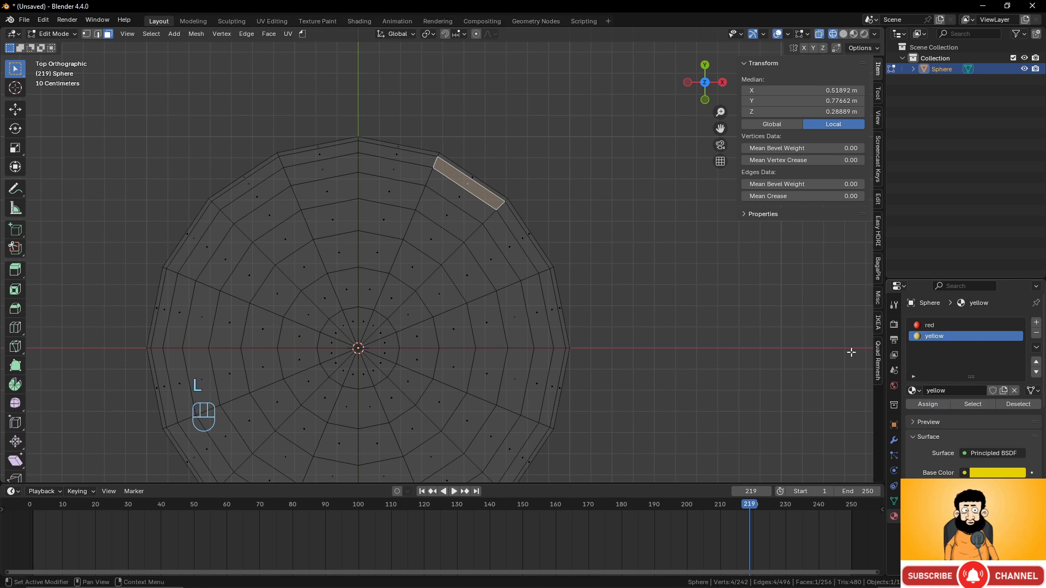
pyautogui.scroll(2, 436, 174)
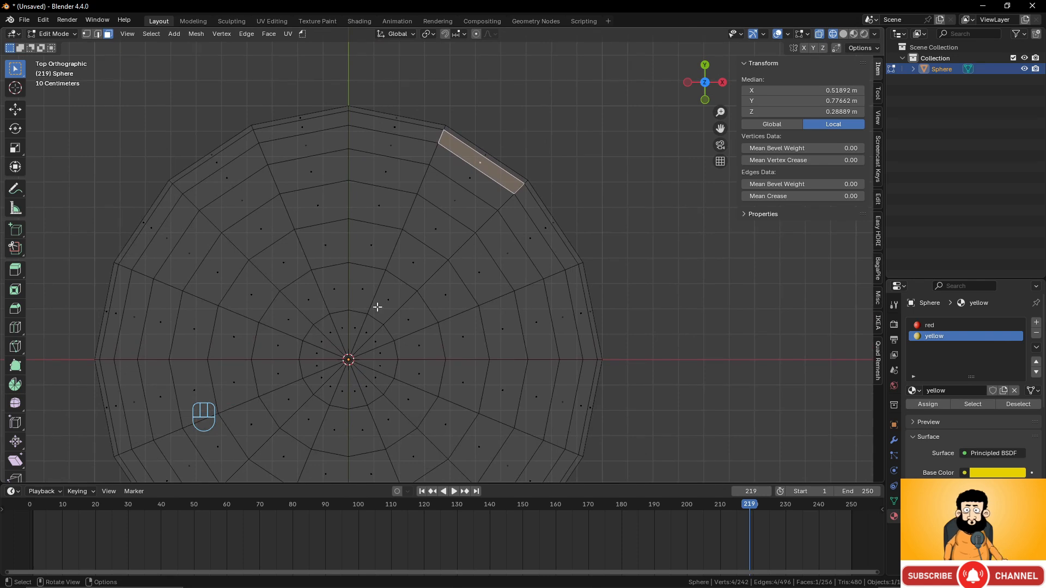
# - Circle-select the top faces and the upper-left wedges of the sphere
pyautogui.keyDown('shift'); pyautogui.moveTo(411, 276); pyautogui.dragTo(422, 257, button='middle'); pyautogui.keyUp('shift')
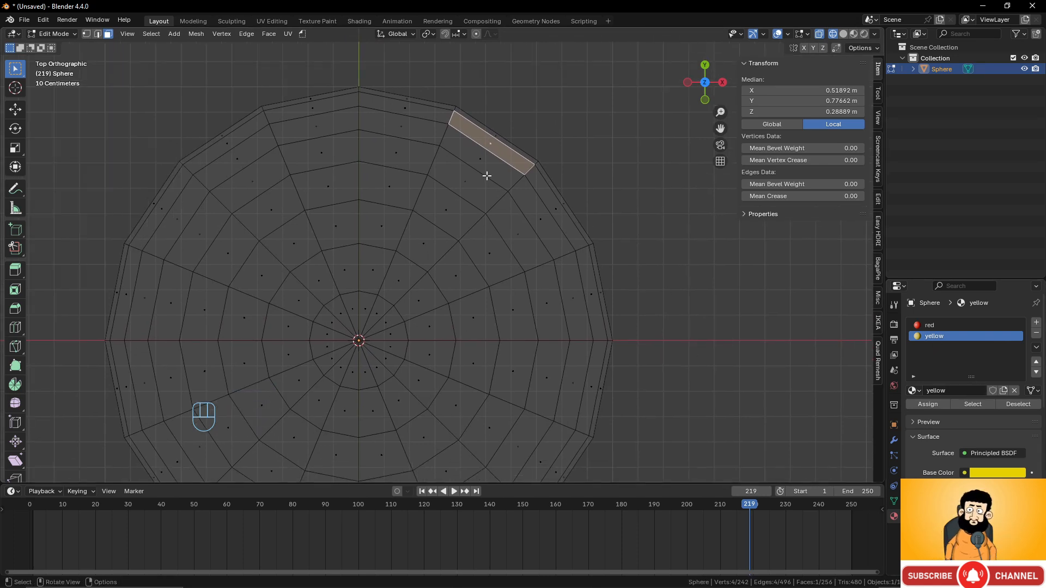
pyautogui.press('c')
pyautogui.moveTo(444, 105)
pyautogui.mouseDown()
pyautogui.moveTo(400, 98)
pyautogui.moveTo(371, 307)
pyautogui.moveTo(507, 111)
pyautogui.moveTo(398, 276)
pyautogui.mouseUp()
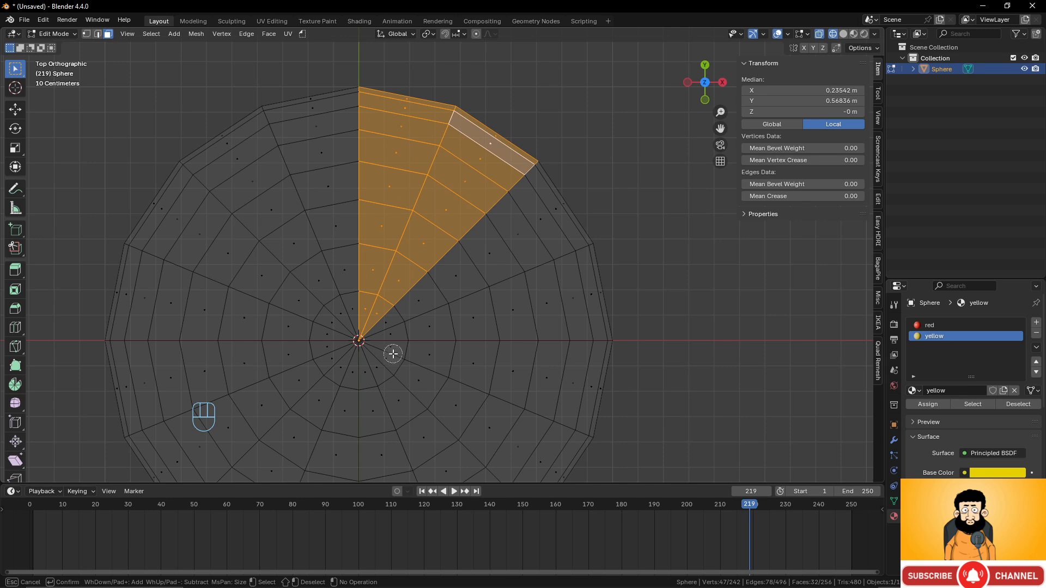
pyautogui.moveTo(393, 354)
pyautogui.mouseDown()
pyautogui.moveTo(611, 387)
pyautogui.moveTo(577, 472)
pyautogui.moveTo(490, 434)
pyautogui.moveTo(420, 378)
pyautogui.moveTo(467, 411)
pyautogui.mouseUp()
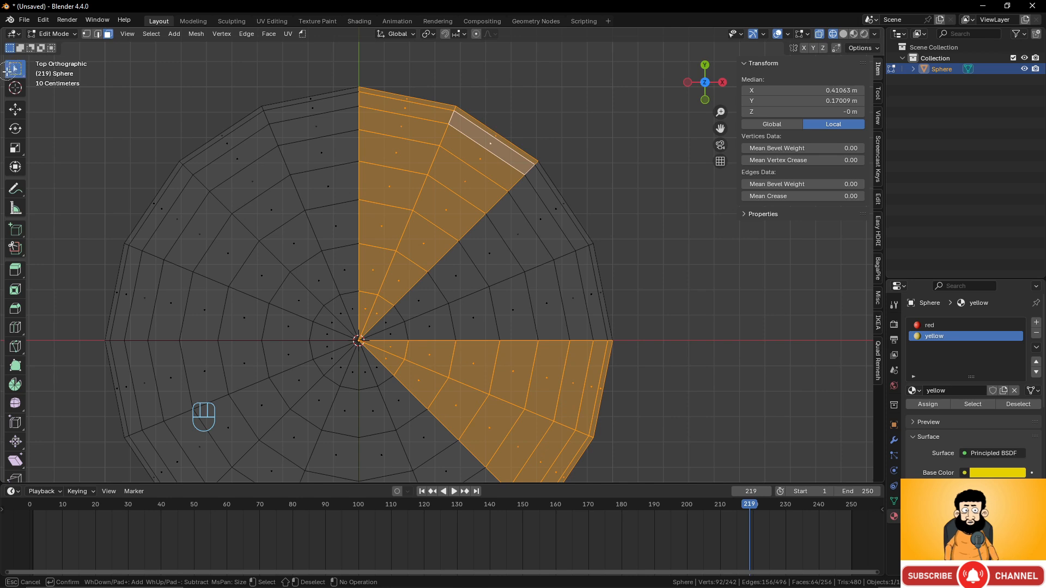
pyautogui.moveTo(142, 194)
pyautogui.mouseDown()
pyautogui.moveTo(285, 303)
pyautogui.moveTo(334, 322)
pyautogui.moveTo(276, 290)
pyautogui.moveTo(261, 328)
pyautogui.moveTo(112, 303)
pyautogui.moveTo(135, 296)
pyautogui.moveTo(200, 330)
pyautogui.mouseUp()
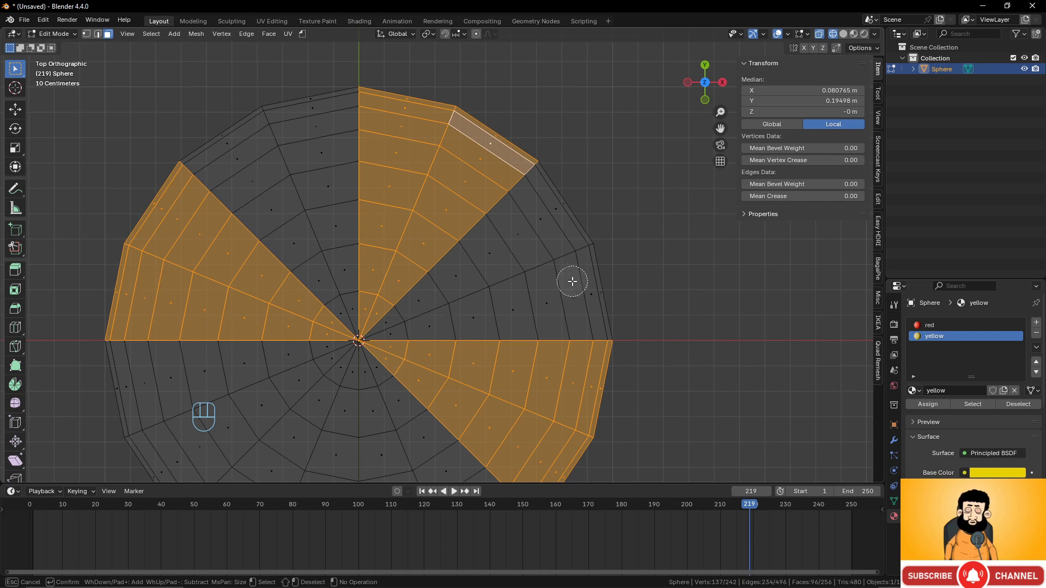
pyautogui.press('Escape')
# - Bring the sphere's lower half into view and circle-select the lower-left wedge as well
pyautogui.scroll(-1, 555, 291)
pyautogui.keyDown('shift'); pyautogui.moveTo(551, 292); pyautogui.dragTo(561, 164, button='middle'); pyautogui.keyUp('shift')
pyautogui.scroll(2, 463, 253)
pyautogui.keyDown('shift'); pyautogui.moveTo(465, 253); pyautogui.dragTo(482, 234, button='middle'); pyautogui.keyUp('shift')
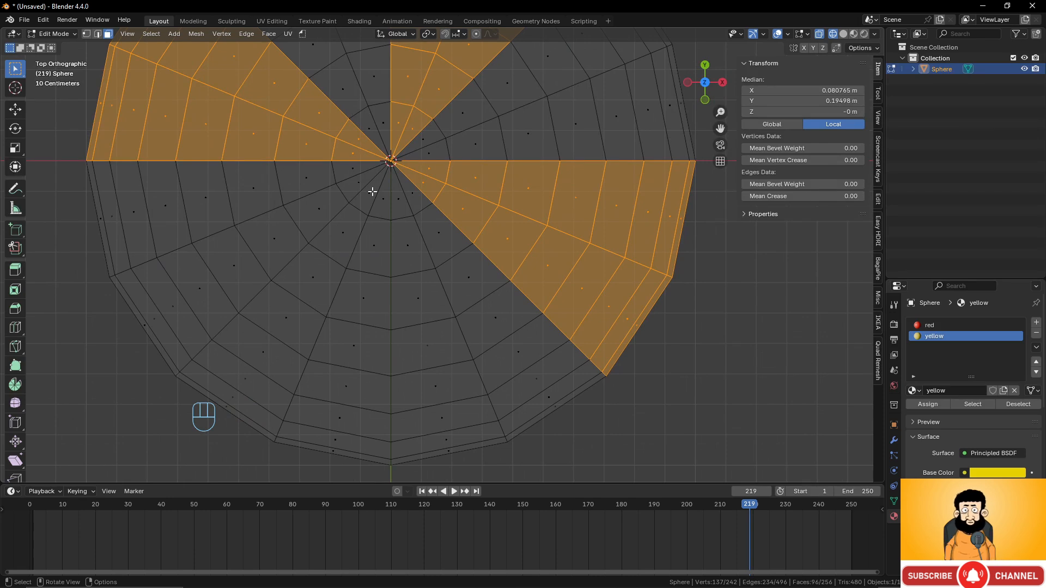
pyautogui.press('c')
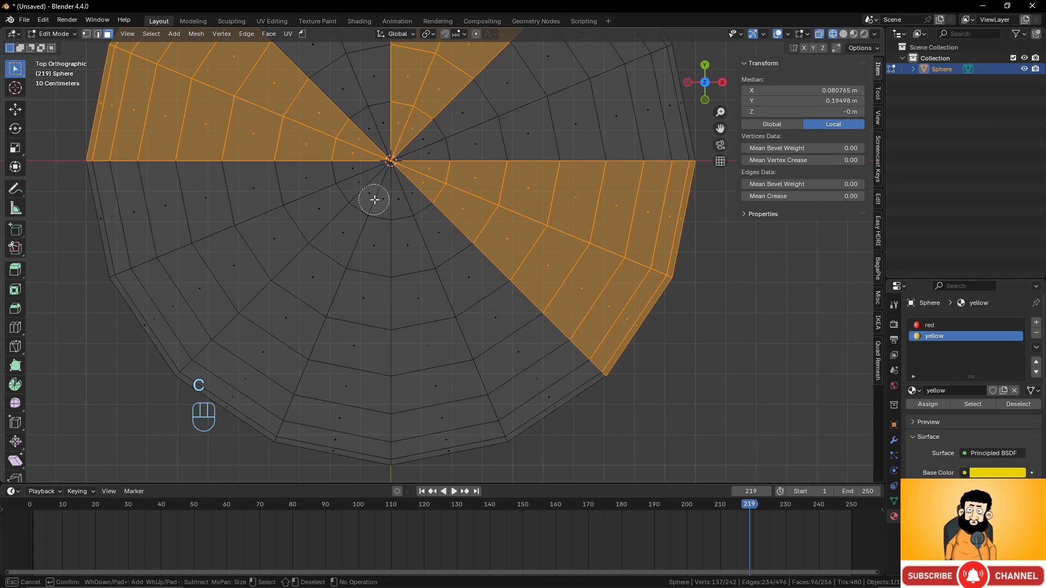
pyautogui.moveTo(376, 200)
pyautogui.mouseDown()
pyautogui.moveTo(357, 227)
pyautogui.moveTo(355, 351)
pyautogui.moveTo(311, 463)
pyautogui.moveTo(292, 323)
pyautogui.moveTo(334, 271)
pyautogui.mouseUp()
pyautogui.rightClick(334, 270)
# - Check the red and yellow stripes in Material Preview shading and return to Object Mode
pyautogui.scroll(-6, 420, 233)
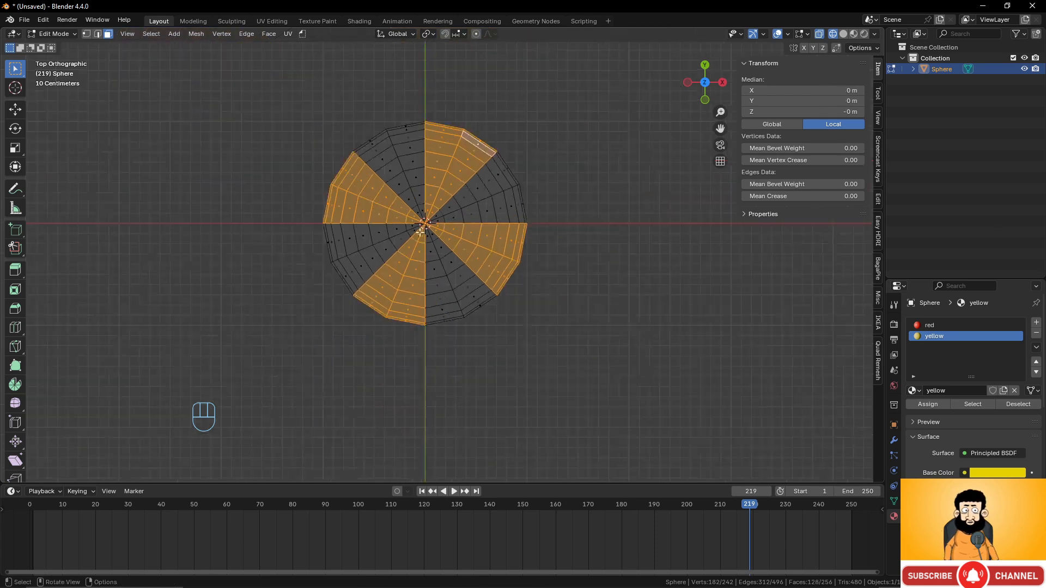
pyautogui.scroll(1, 480, 239)
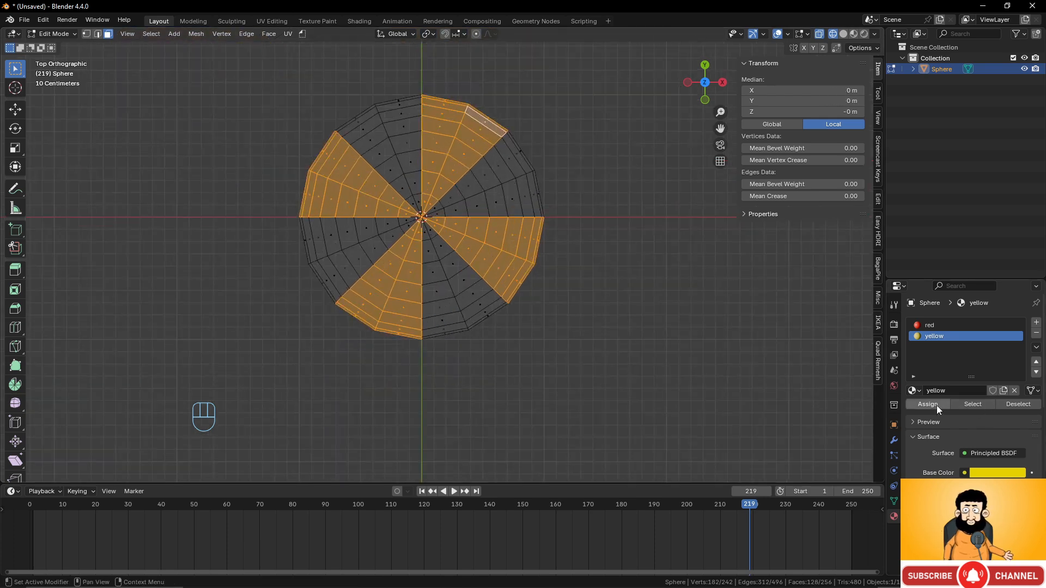
pyautogui.scroll(-2, 521, 278)
pyautogui.scroll(2, 521, 278)
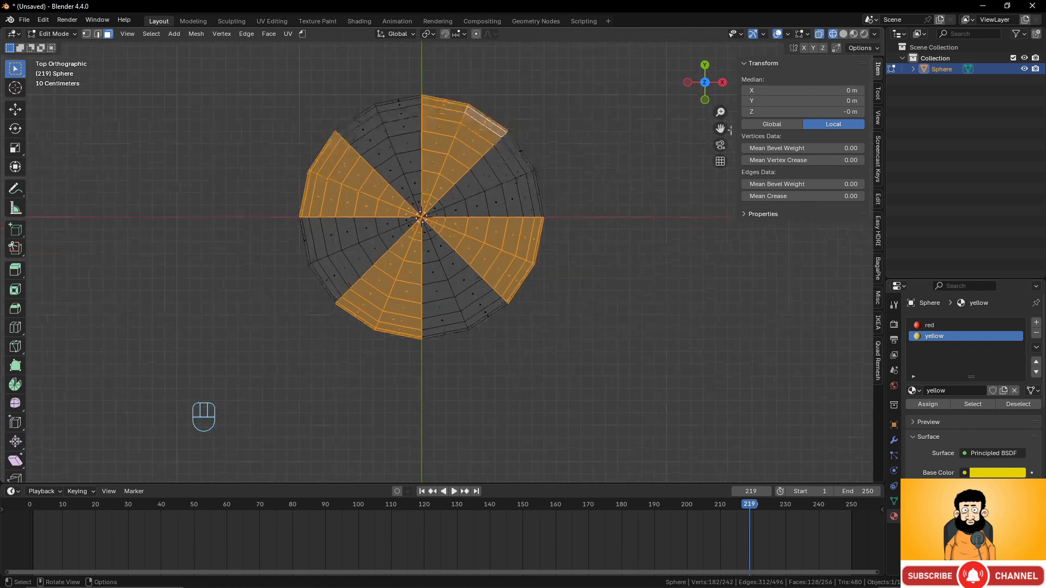
pyautogui.click(855, 34)
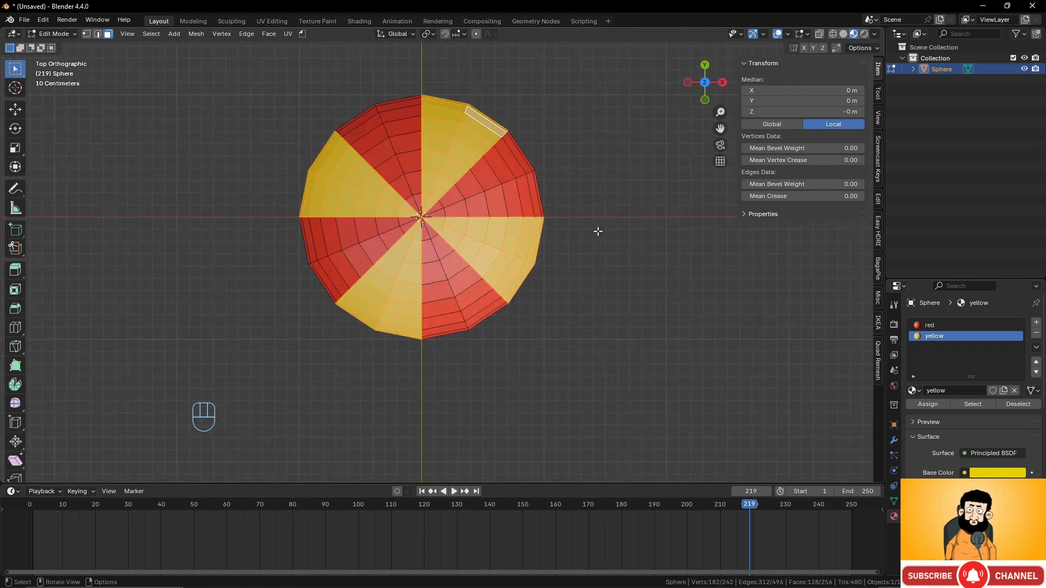
pyautogui.moveTo(597, 229); pyautogui.dragTo(542, 221, button='middle')
pyautogui.press('Tab')
# - Switch to the front view with Numpad 1 and centre the sphere
pyautogui.scroll(-4, 542, 220)
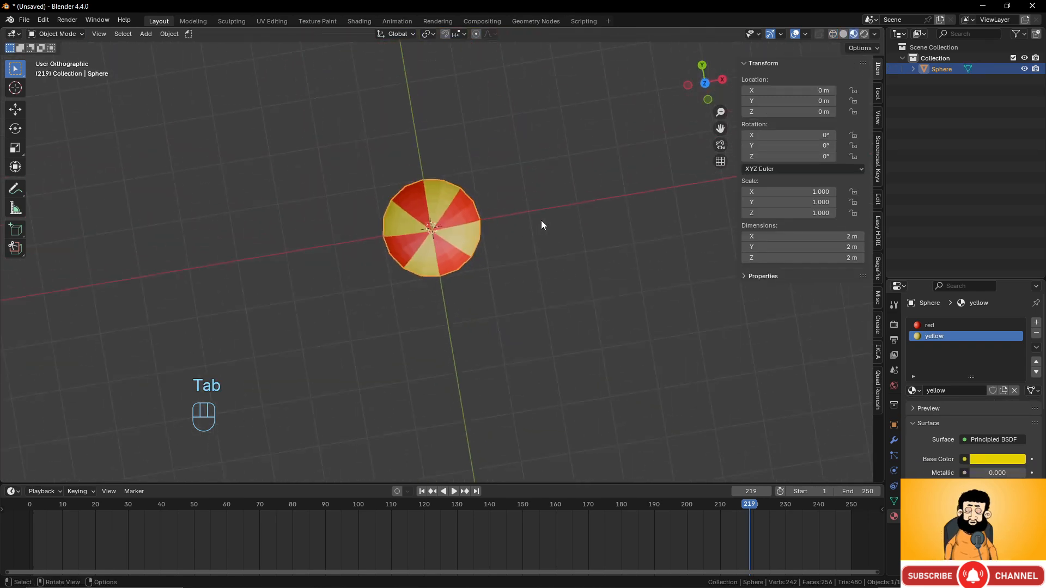
pyautogui.press('KP_1')
pyautogui.scroll(-3, 538, 303)
pyautogui.scroll(1, 544, 350)
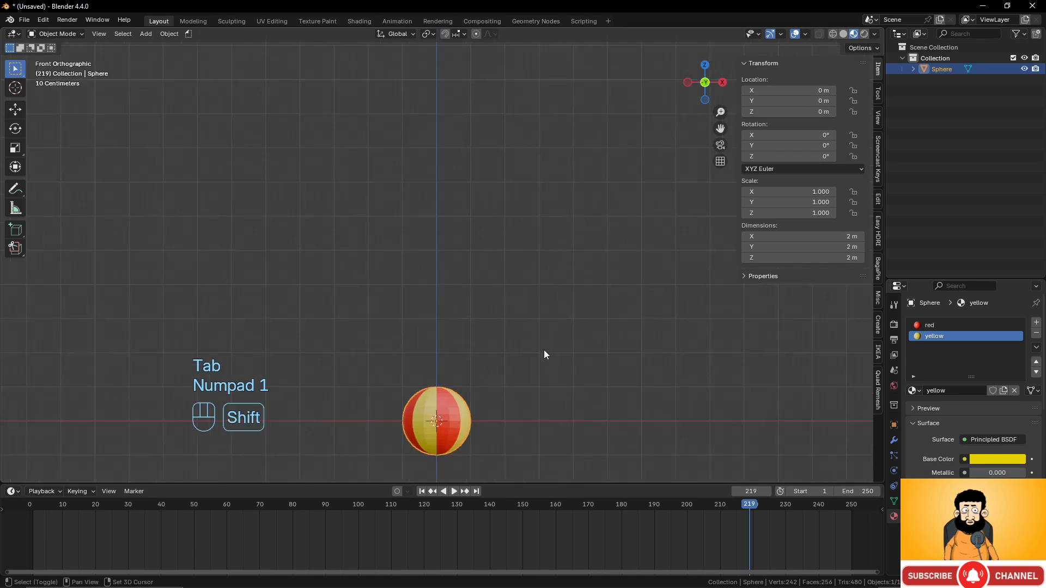
pyautogui.keyDown('shift'); pyautogui.moveTo(543, 350); pyautogui.dragTo(526, 175, button='middle'); pyautogui.keyUp('shift')
# - Rotate the sphere 90° around the X axis so its wedges face front
pyautogui.press('r')
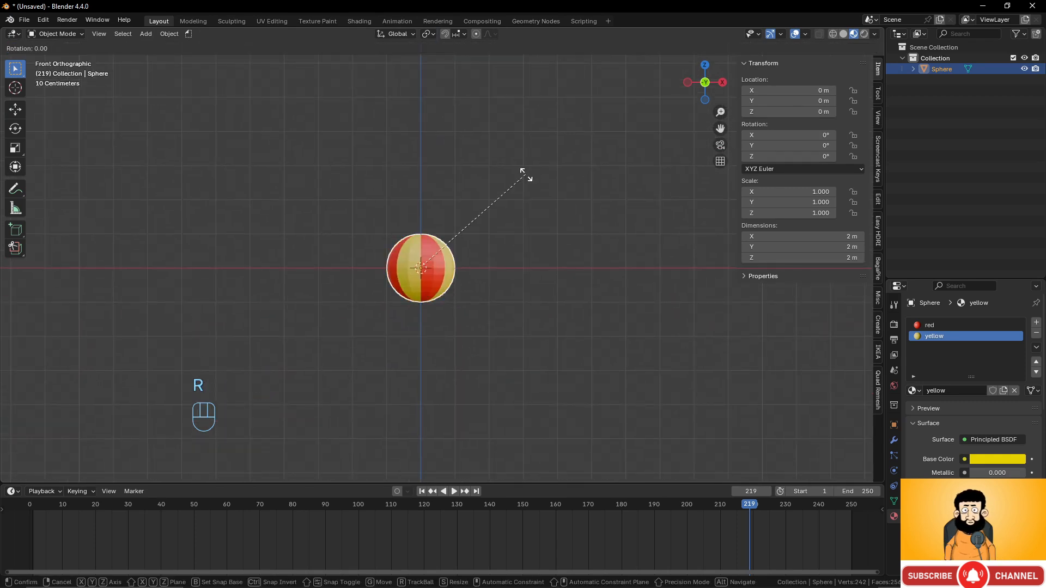
pyautogui.press('x')
pyautogui.press('KP_9')
pyautogui.press('KP_0')
pyautogui.click(526, 175)
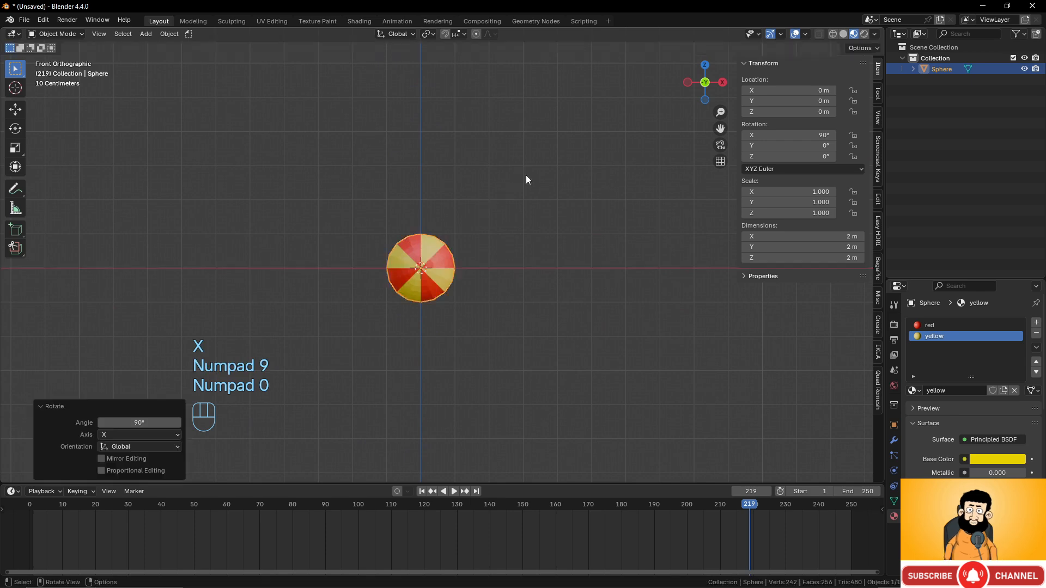
pyautogui.scroll(-5, 470, 249)
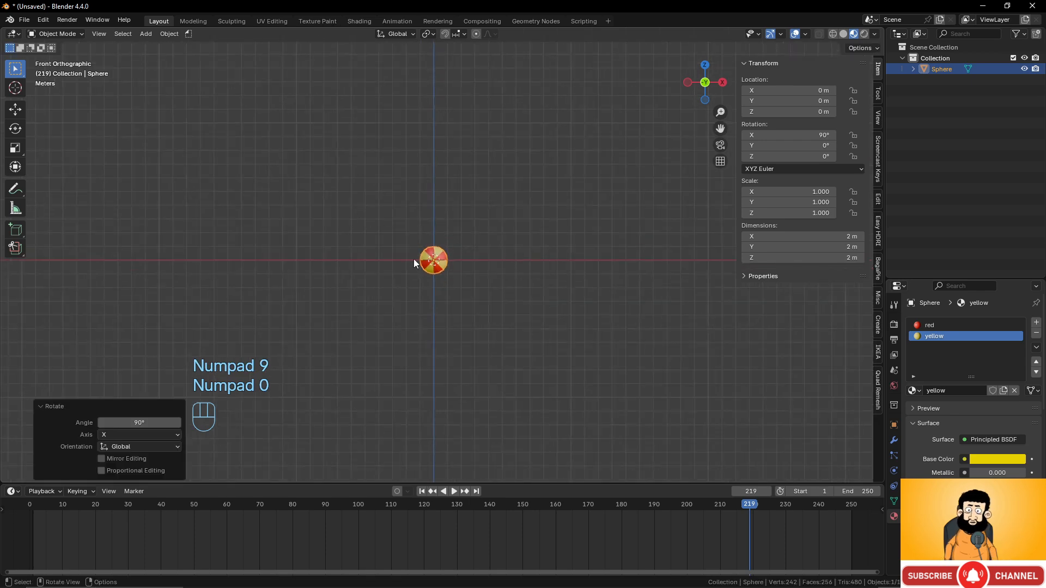
pyautogui.scroll(-2, 479, 247)
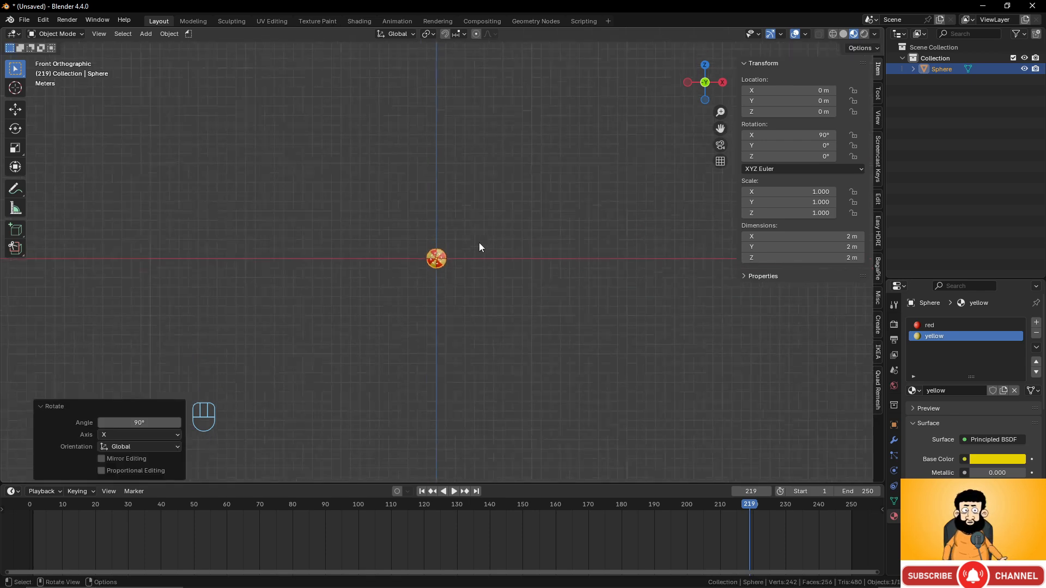
pyautogui.scroll(1, 479, 247)
pyautogui.scroll(-1, 479, 247)
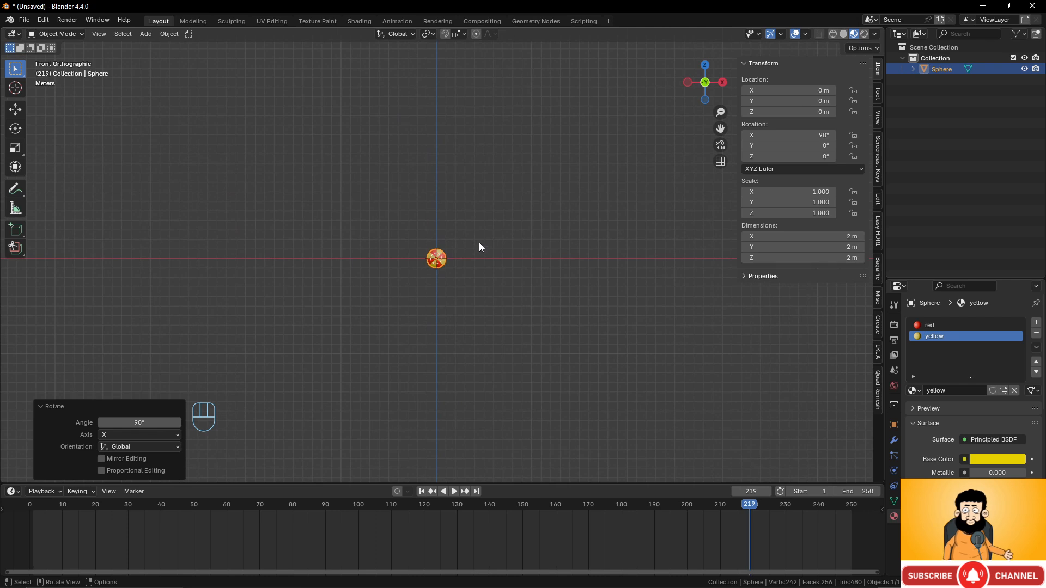
pyautogui.click(16, 191)
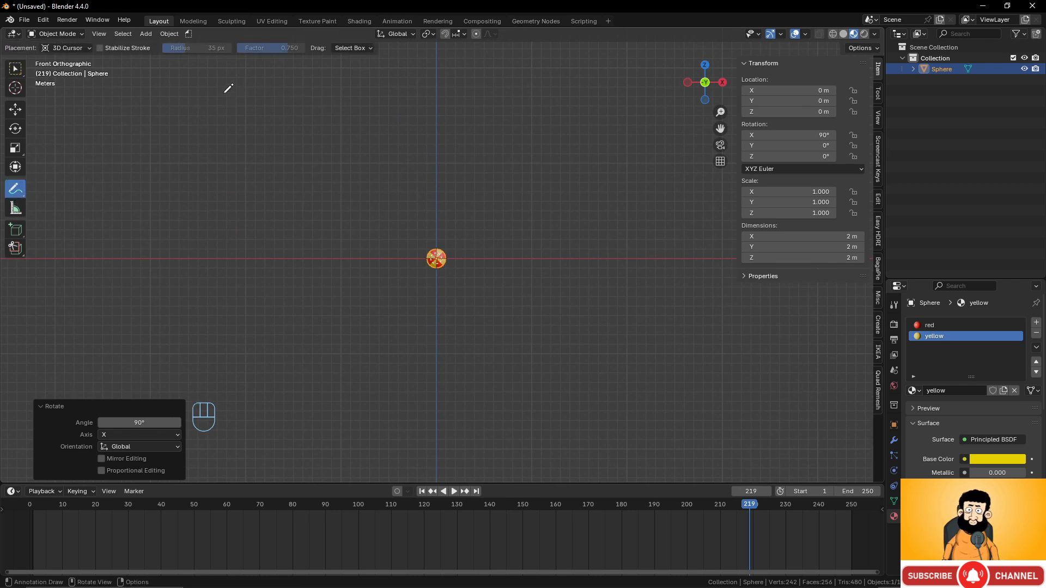
pyautogui.moveTo(229, 88); pyautogui.dragTo(228, 89)
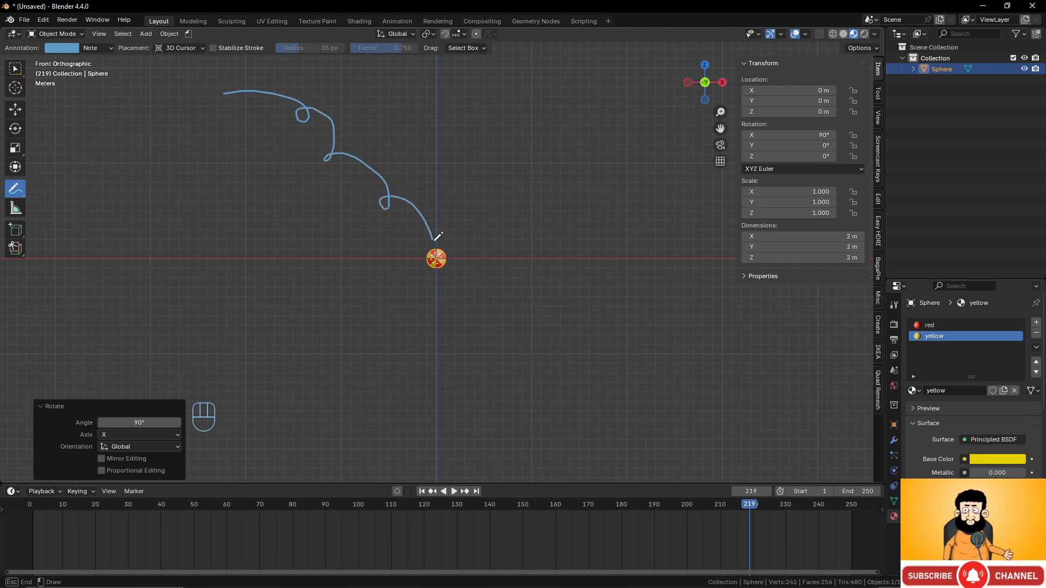
pyautogui.moveTo(438, 249)
pyautogui.mouseDown()
pyautogui.moveTo(462, 266)
pyautogui.moveTo(459, 254)
pyautogui.moveTo(457, 275)
pyautogui.moveTo(466, 274)
pyautogui.mouseUp()
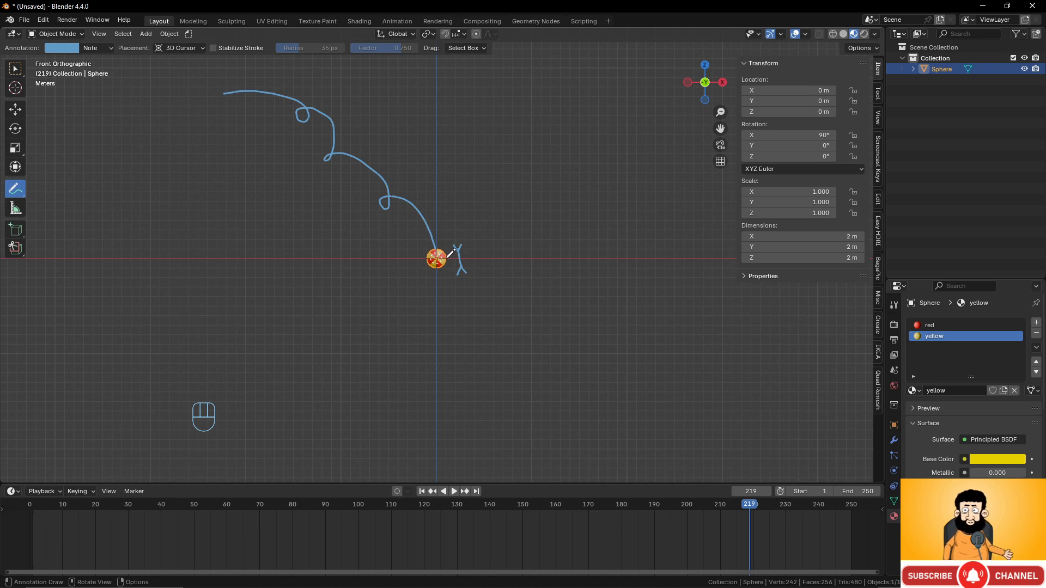
pyautogui.moveTo(451, 252); pyautogui.dragTo(452, 251)
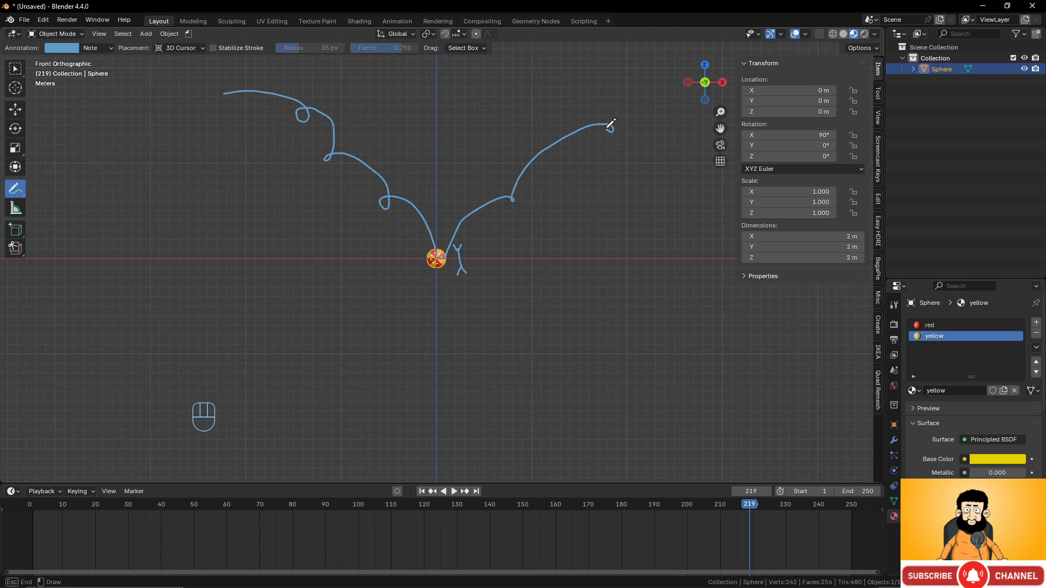
pyautogui.moveTo(681, 94); pyautogui.dragTo(679, 70)
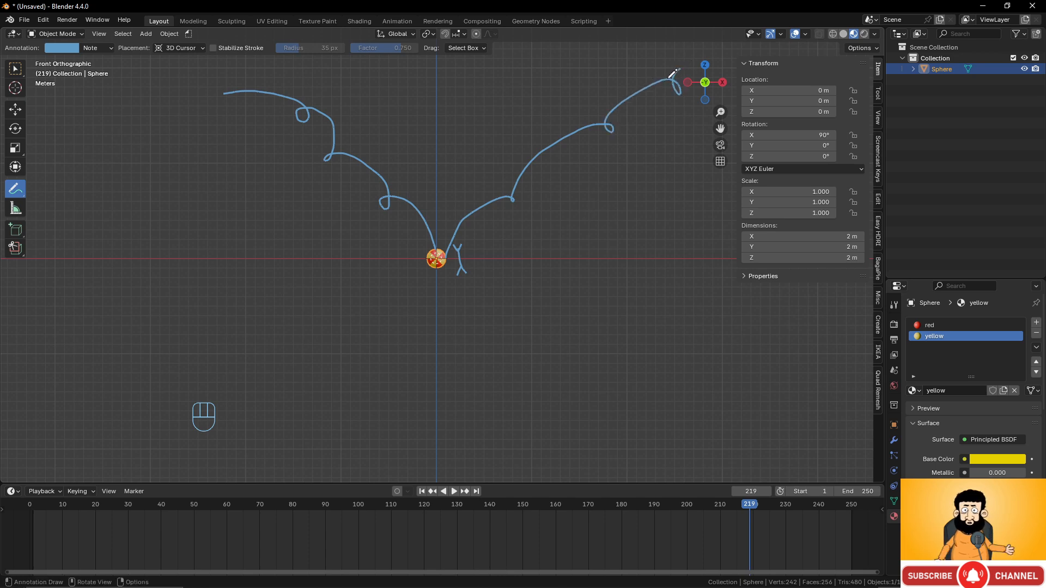
pyautogui.press('ctrl')
pyautogui.hotkey('ctrl', 'z')
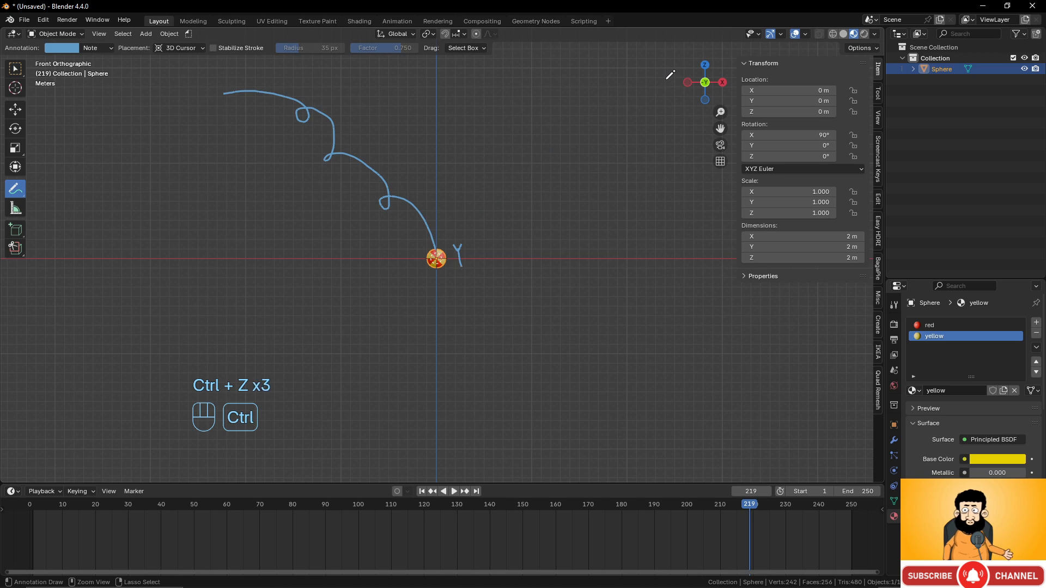
pyautogui.hotkey('ctrl', 'z')
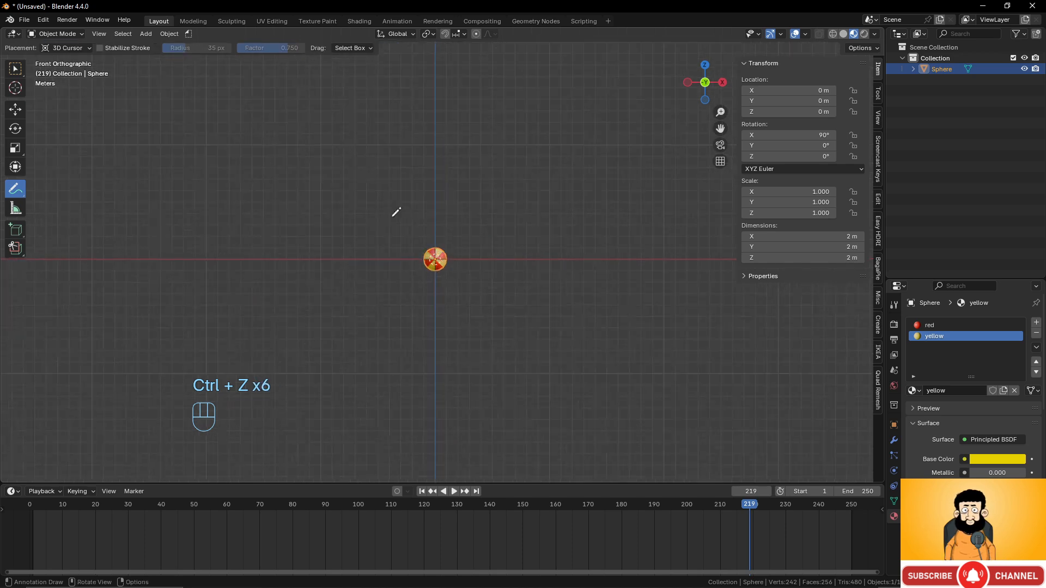
pyautogui.click(16, 70)
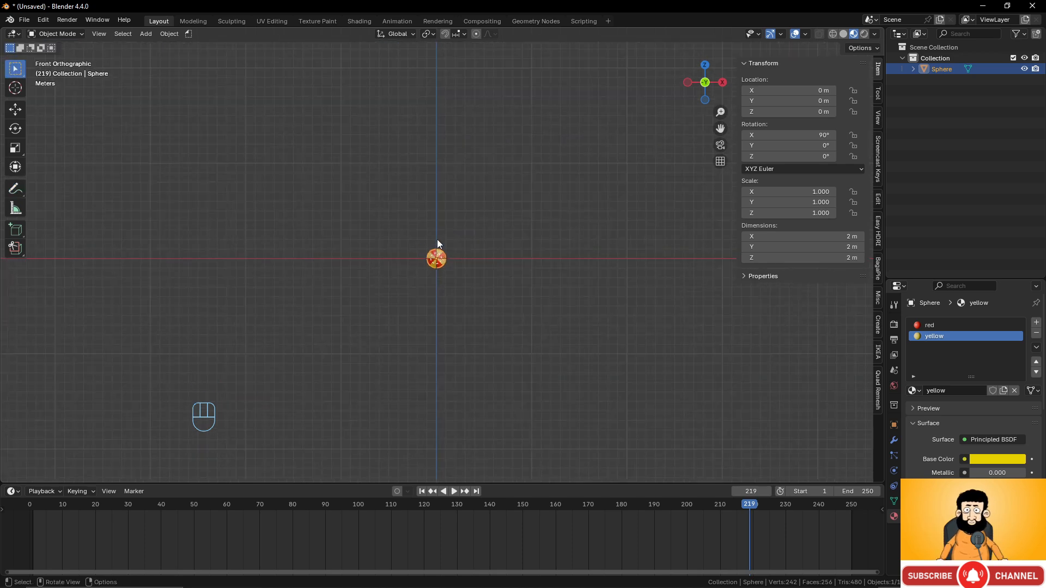
# - At frame 1, set the animation's End frame to 150
pyautogui.click(33, 511)
pyautogui.click(858, 491)
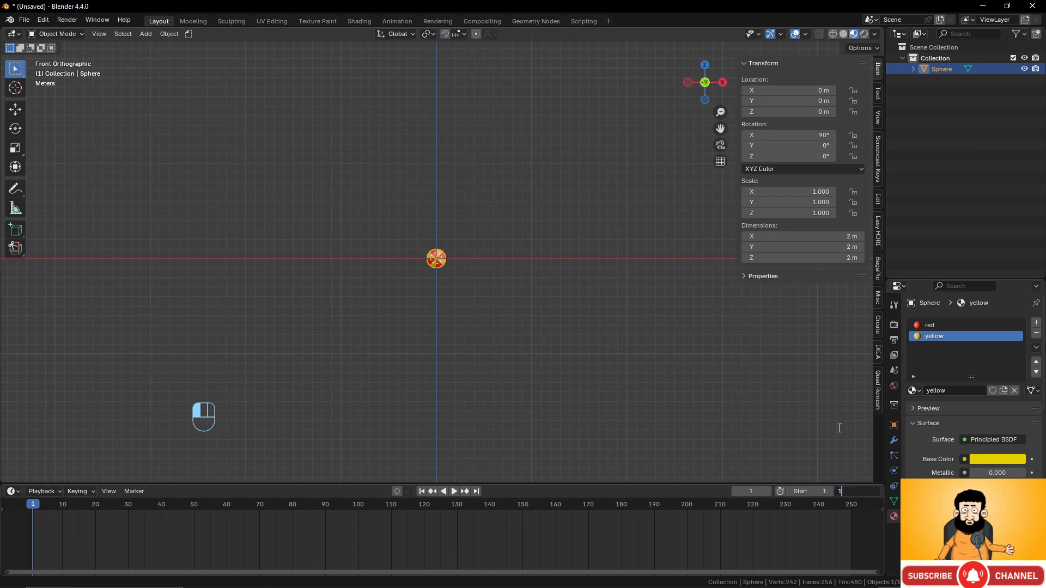
pyautogui.press('Return')
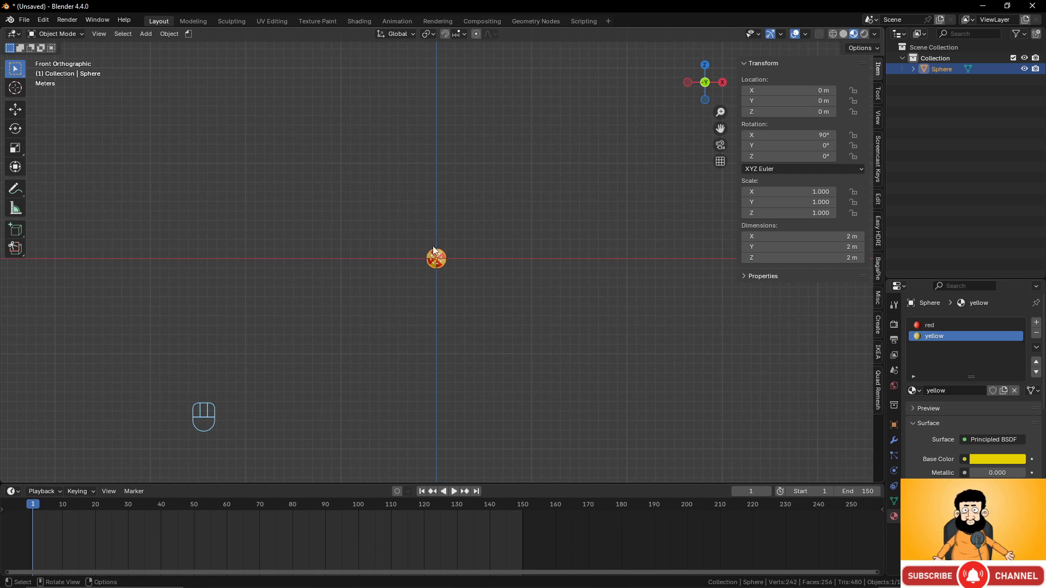
# - Move the sphere up-left to X −25.488 m, Z 20.116 m and keyframe its Location
pyautogui.press('g')
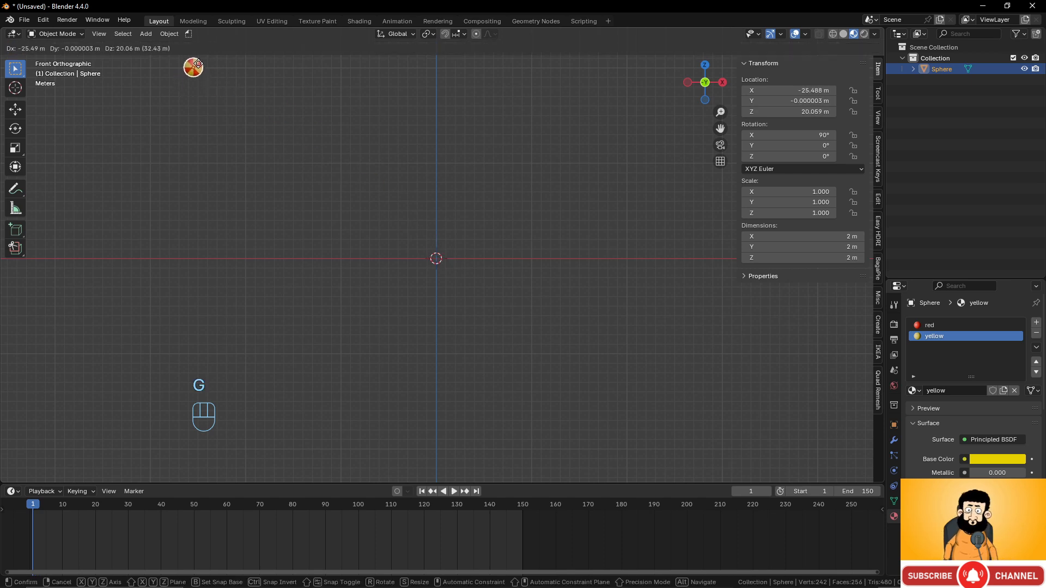
pyautogui.click(198, 63)
pyautogui.scroll(-2, 331, 124)
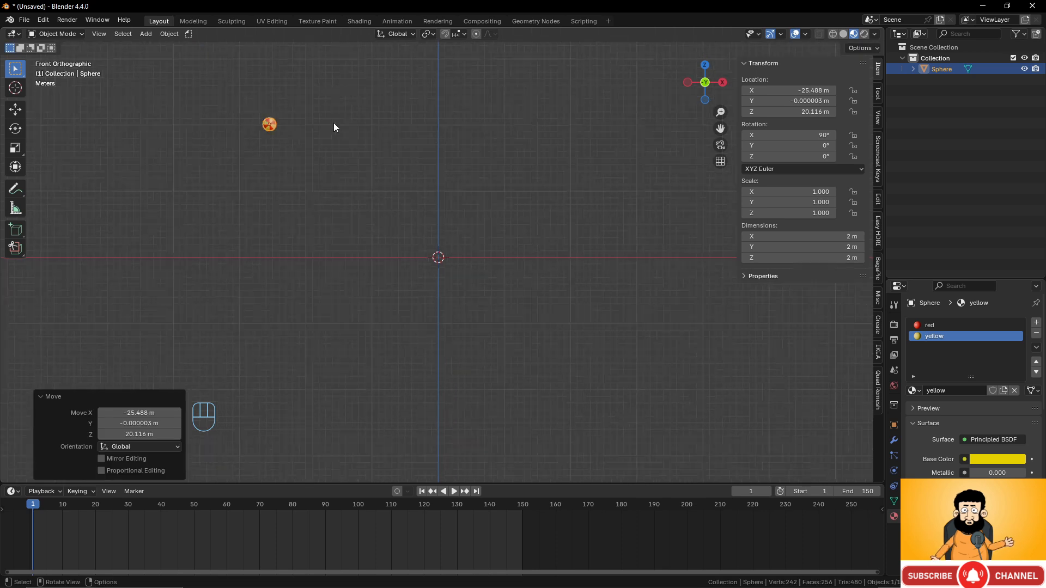
pyautogui.keyDown('shift'); pyautogui.moveTo(361, 160); pyautogui.dragTo(422, 199, button='middle'); pyautogui.keyUp('shift')
pyautogui.scroll(2, 368, 170)
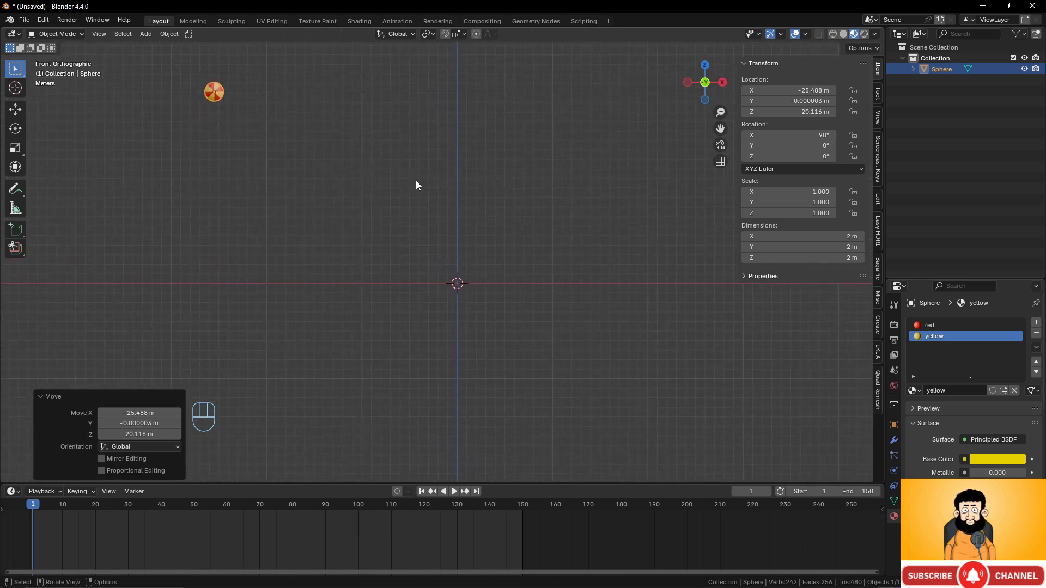
pyautogui.press('k')
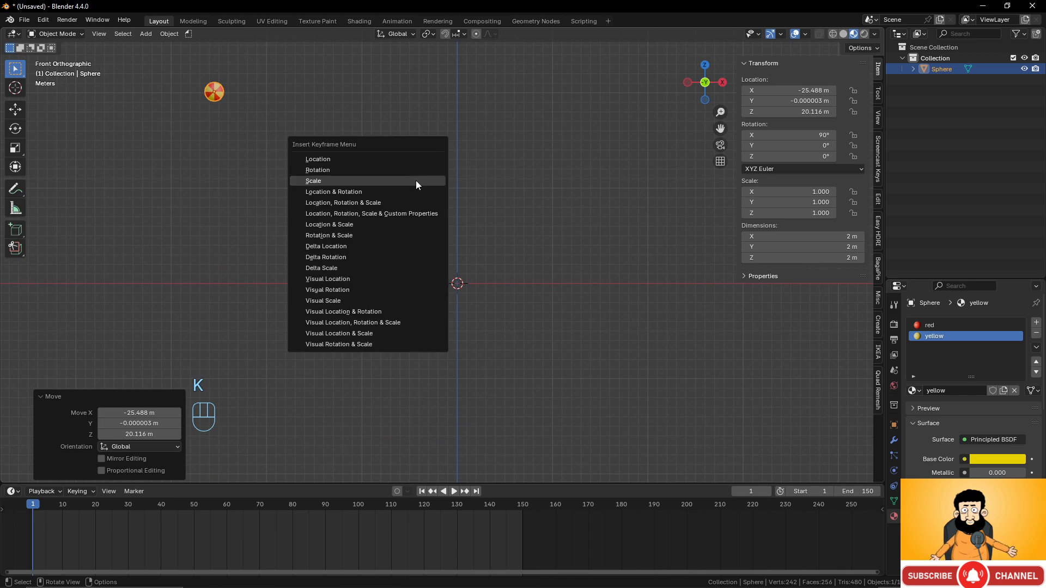
pyautogui.click(407, 164)
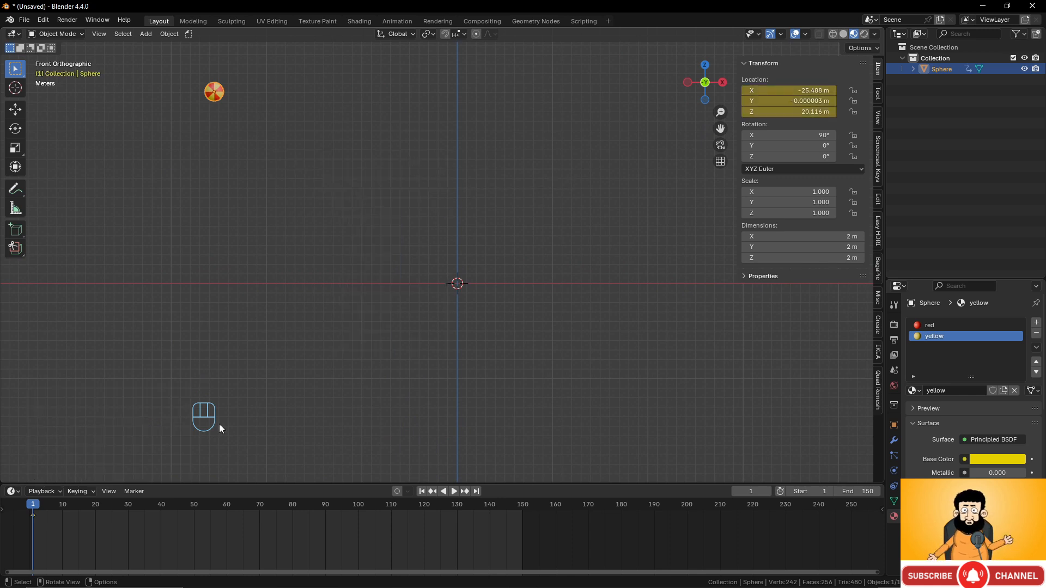
# - Stop playback at frame 75 and move the sphere down to the origin
pyautogui.press('space')
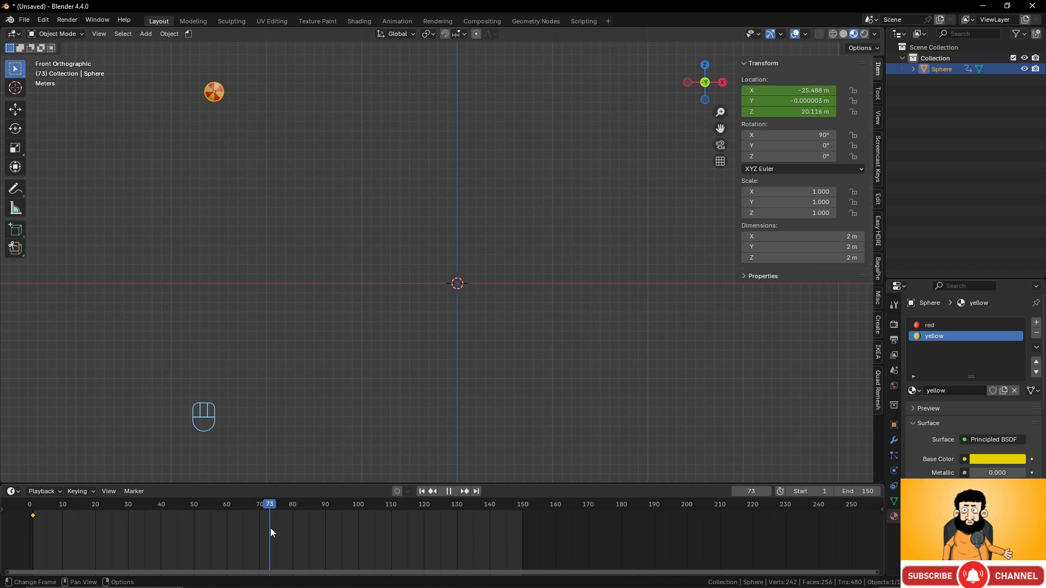
pyautogui.press('space')
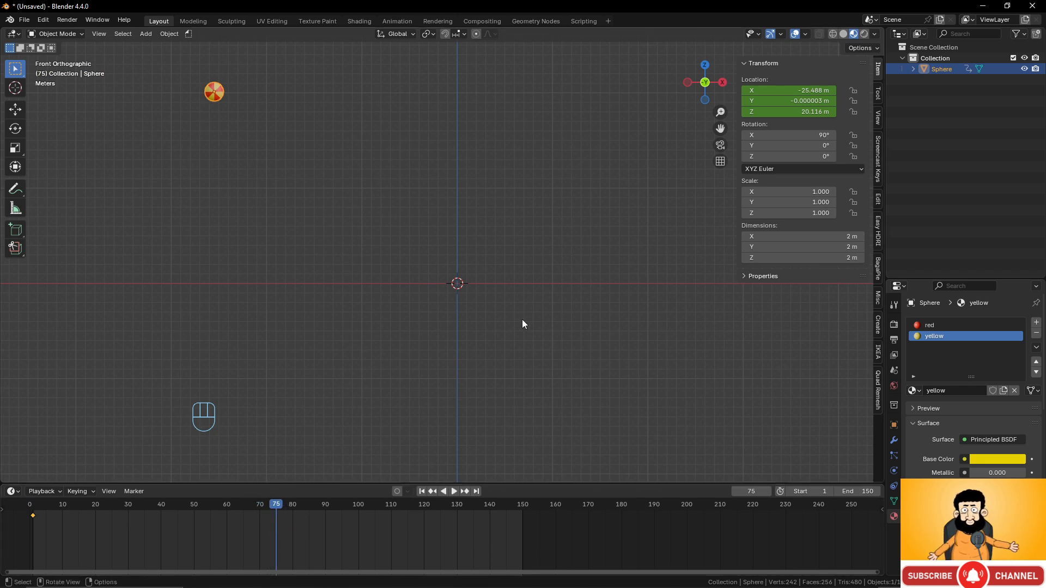
pyautogui.press('g')
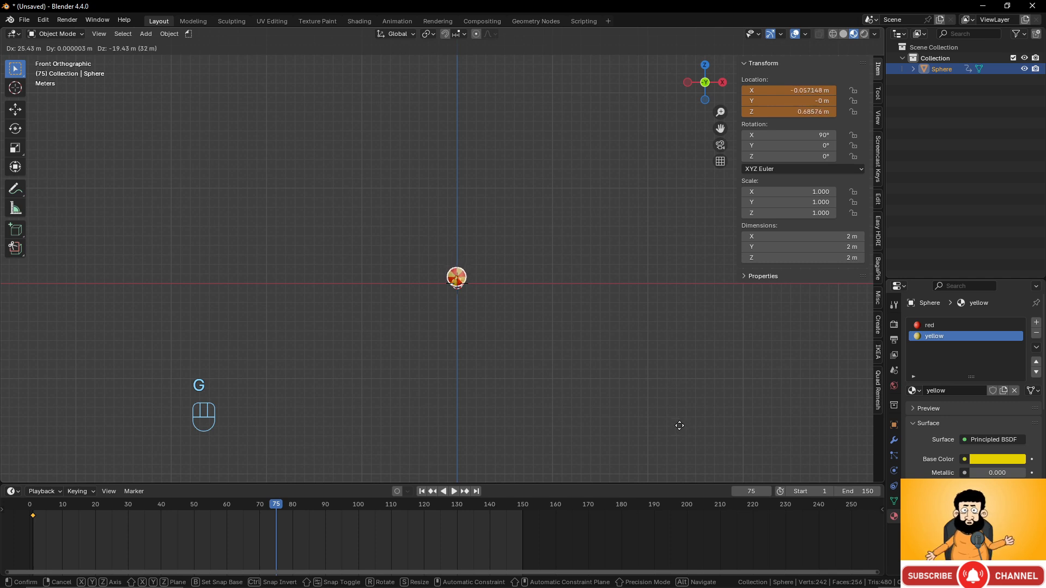
pyautogui.click(679, 426)
pyautogui.scroll(5, 535, 374)
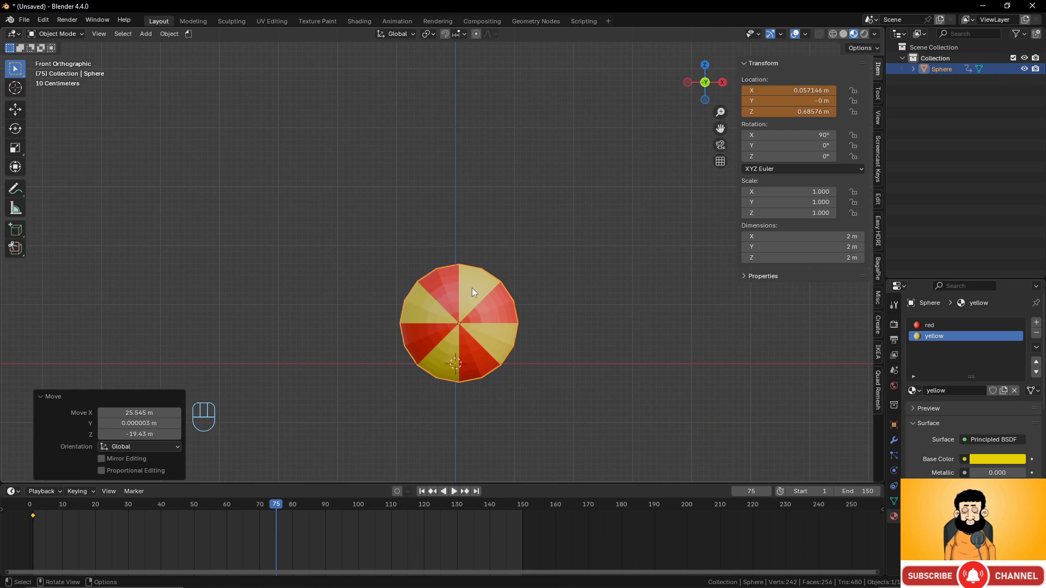
# - Keep the sphere unscaled, insert a Location keyframe at frame 75, and scrub back
pyautogui.press('s')
pyautogui.press('z')
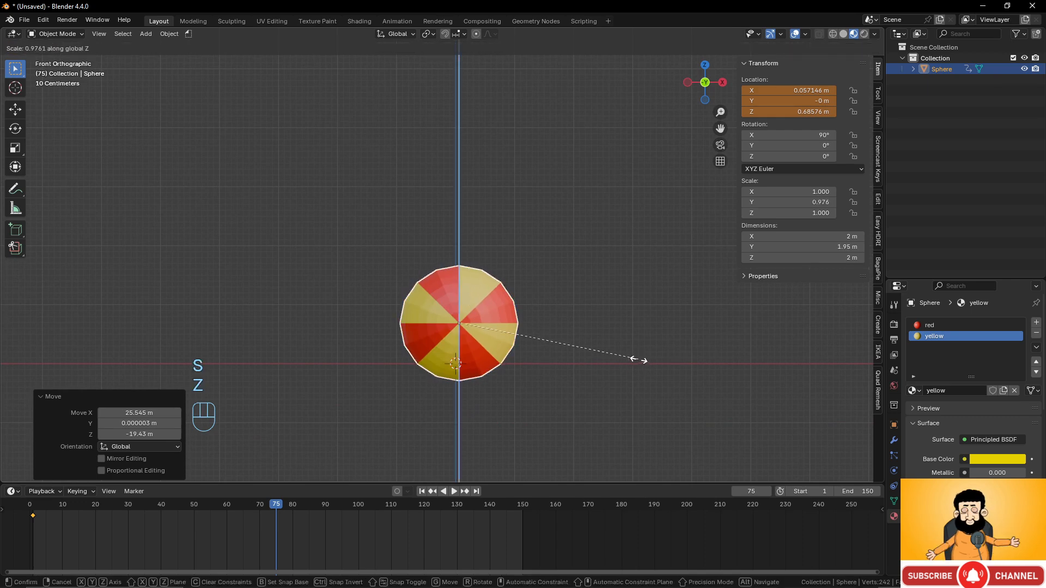
pyautogui.rightClick(594, 354)
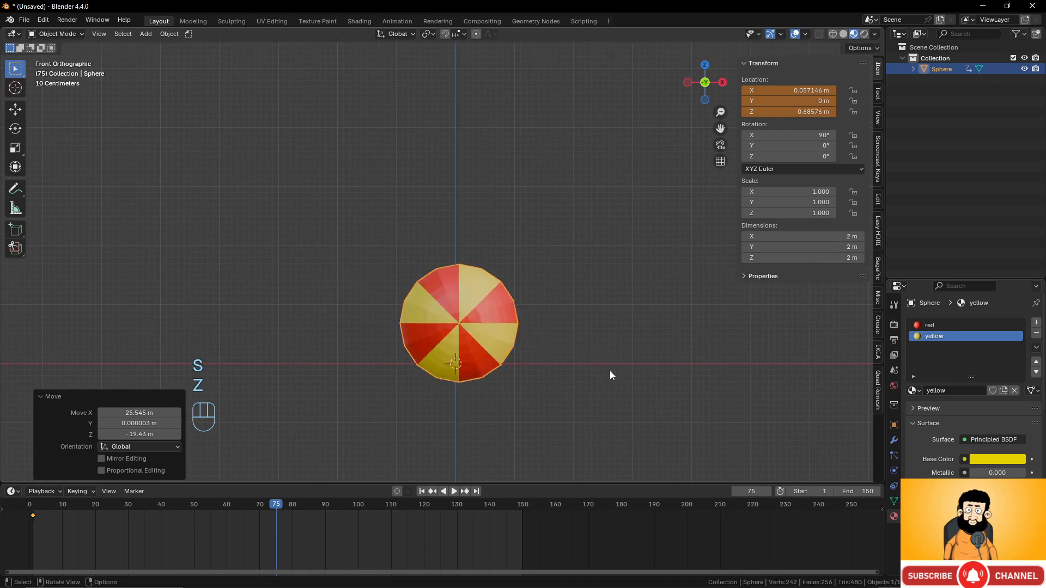
pyautogui.scroll(-8, 604, 381)
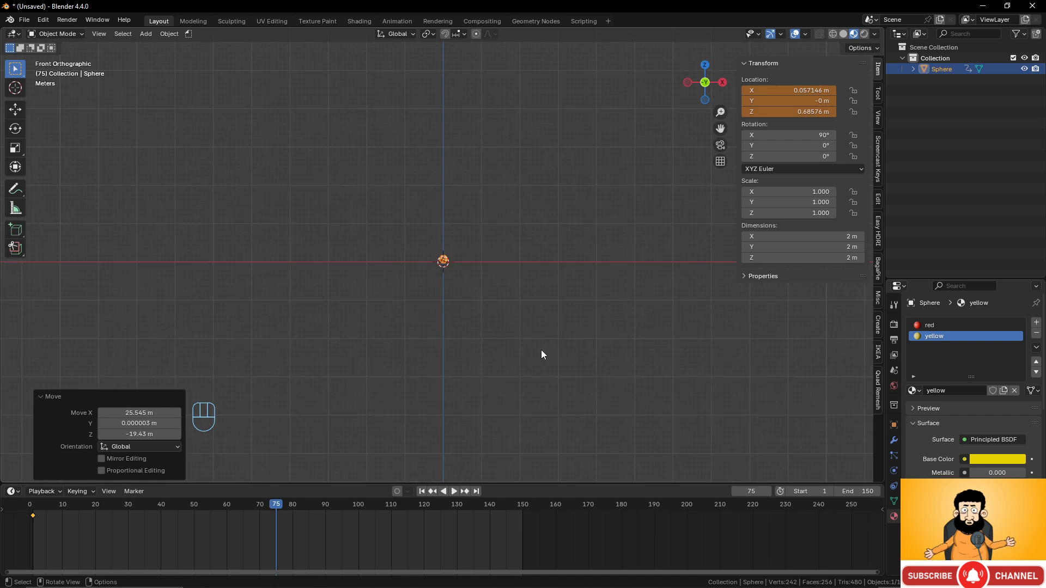
pyautogui.press('k')
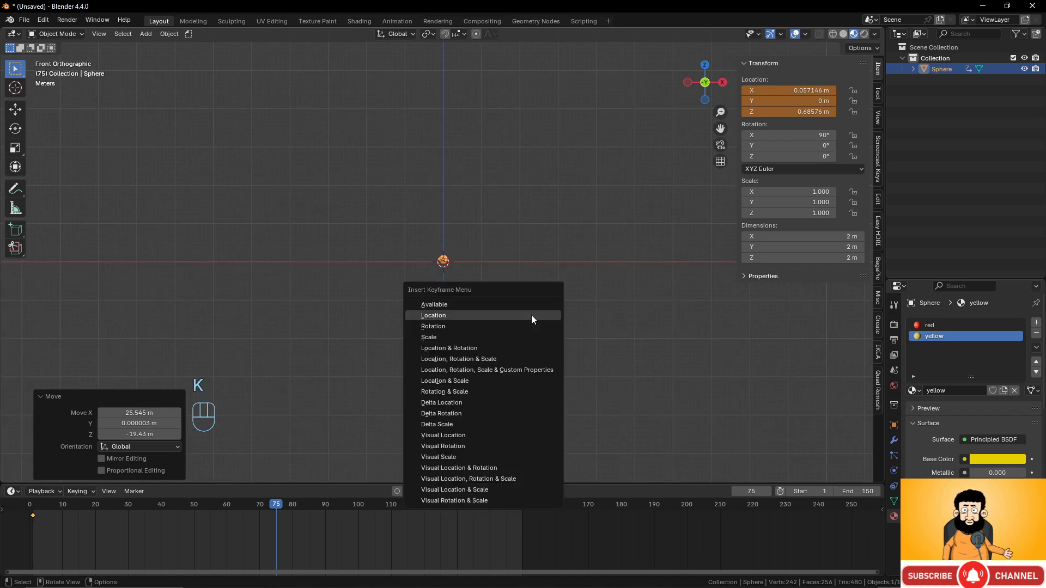
pyautogui.click(531, 315)
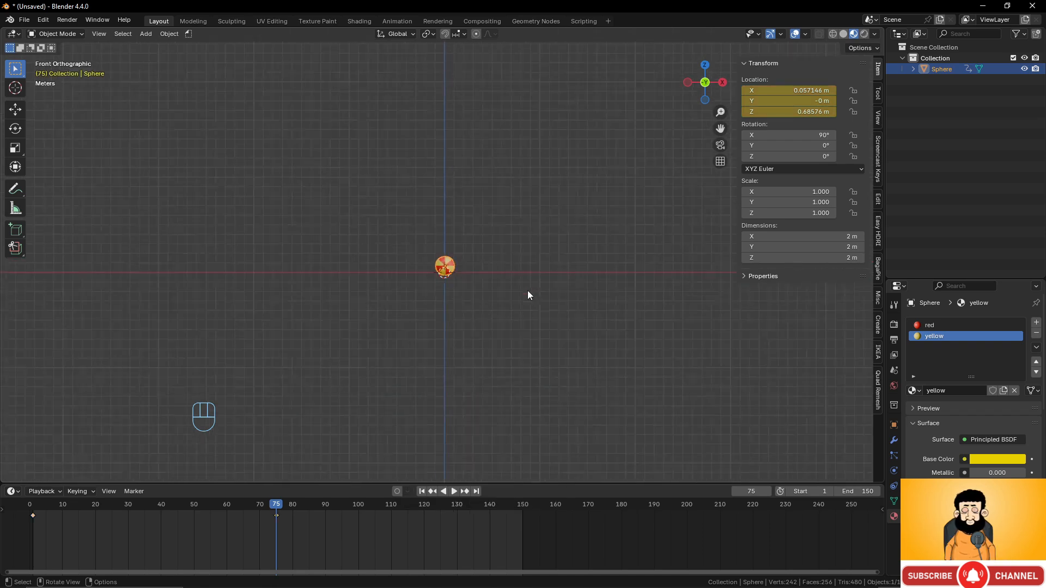
pyautogui.scroll(3, 527, 291)
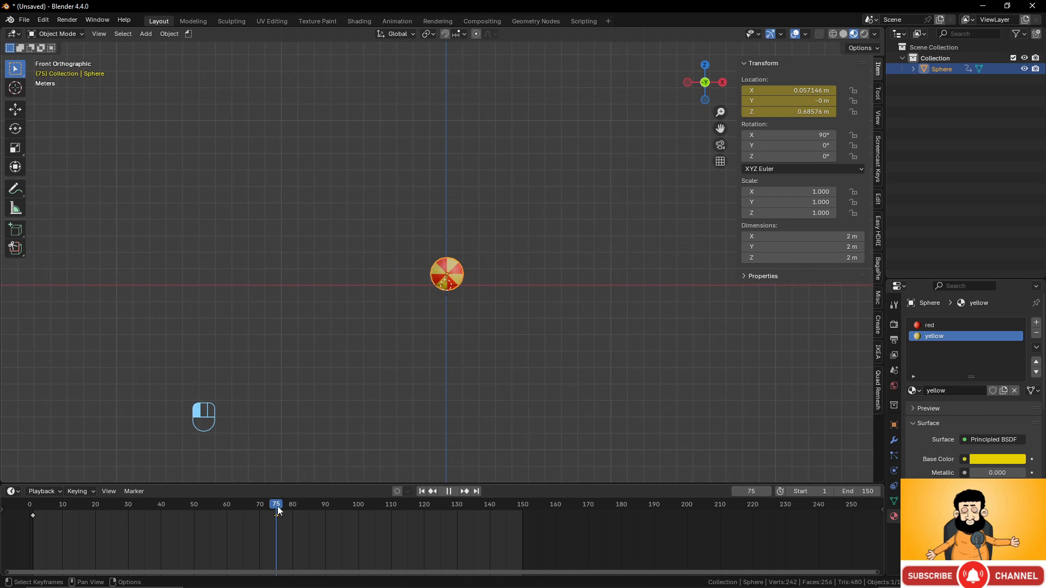
pyautogui.moveTo(277, 505); pyautogui.dragTo(33, 507)
# - Annotate an X target at the upper right and jump to frame 150
pyautogui.keyDown('shift'); pyautogui.moveTo(327, 322); pyautogui.dragTo(301, 334, button='middle'); pyautogui.keyUp('shift')
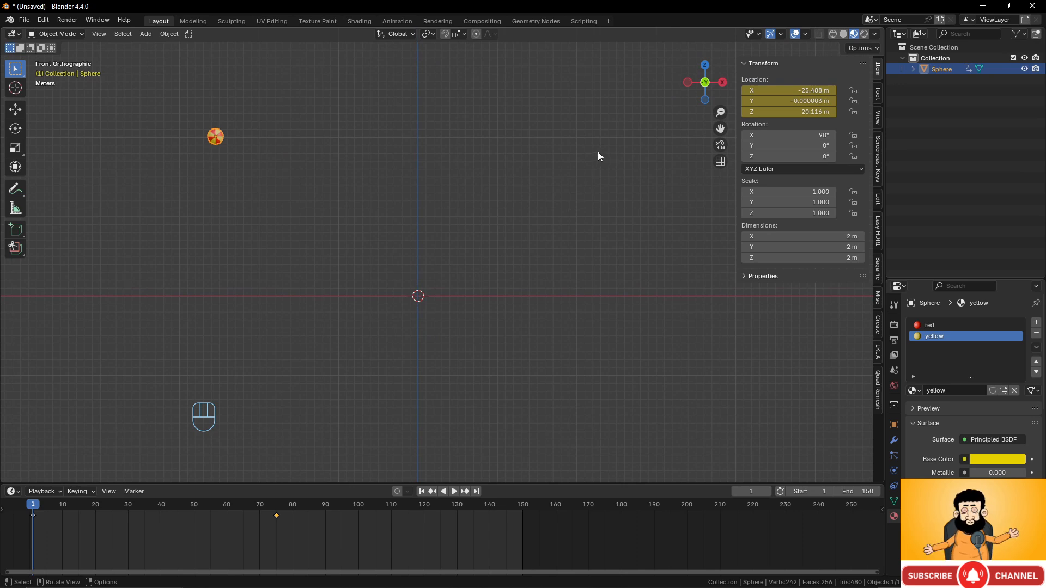
pyautogui.click(16, 189)
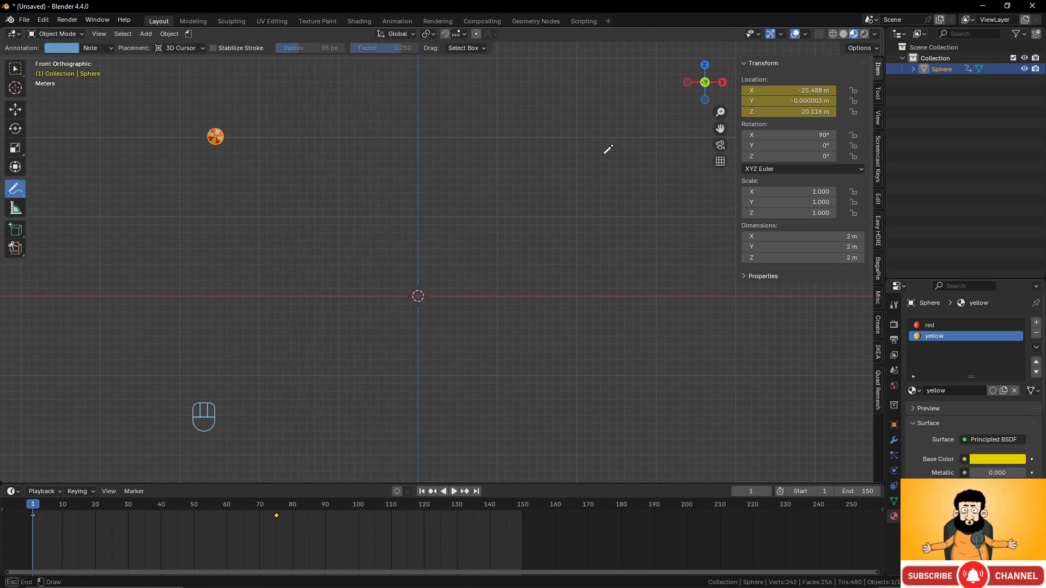
pyautogui.moveTo(600, 149)
pyautogui.mouseDown()
pyautogui.moveTo(611, 159)
pyautogui.moveTo(601, 159)
pyautogui.mouseUp()
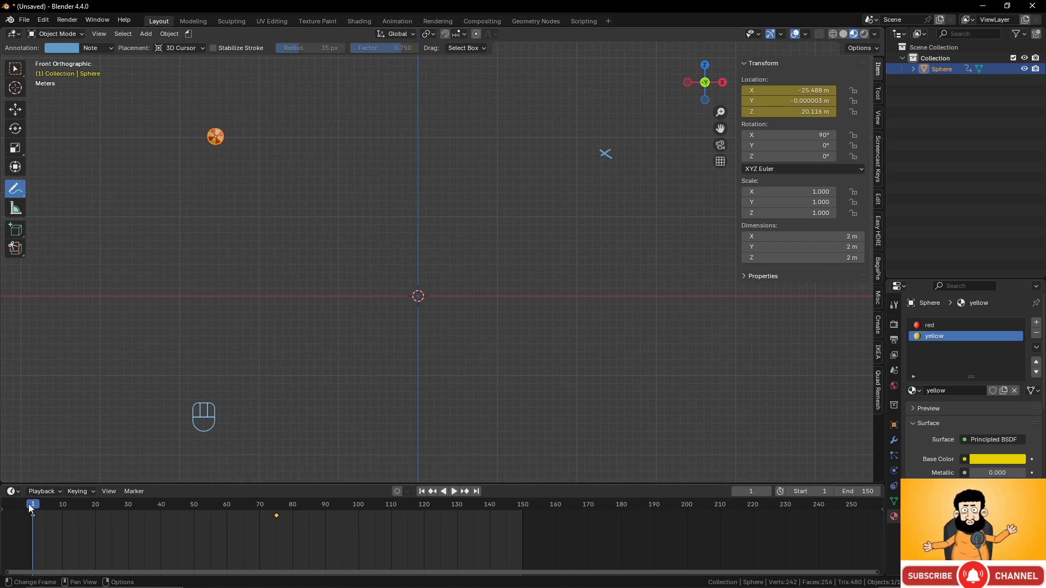
pyautogui.moveTo(28, 504); pyautogui.dragTo(523, 512)
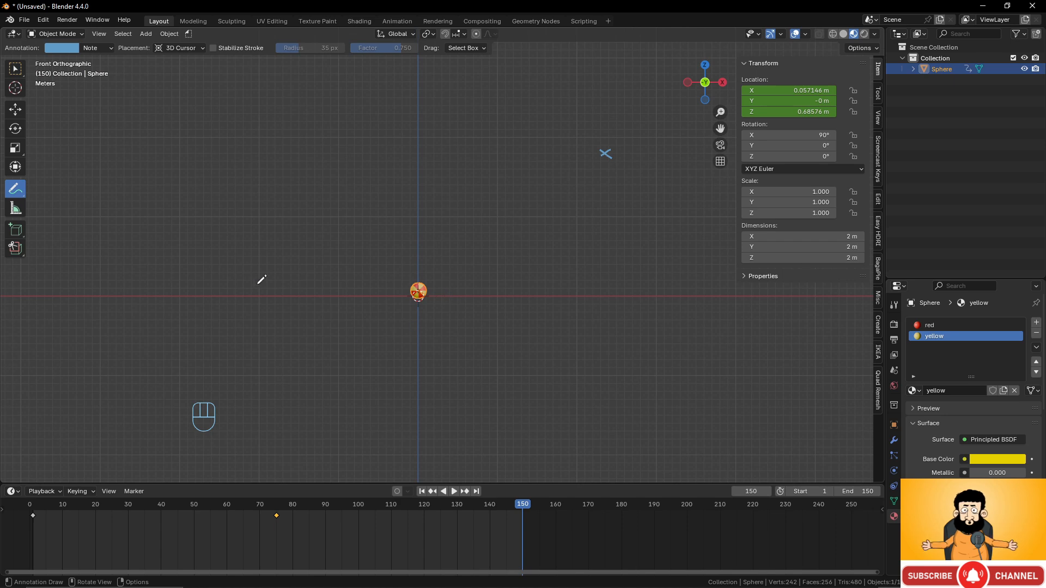
pyautogui.click(15, 69)
# - Move the sphere onto the X mark and key only its Location at frame 150
pyautogui.press('g')
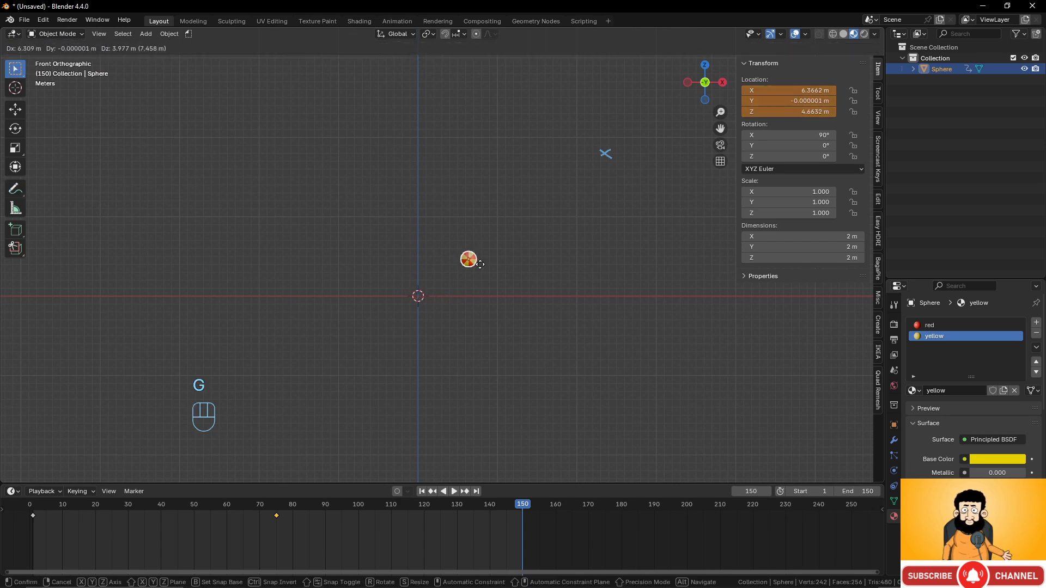
pyautogui.click(609, 163)
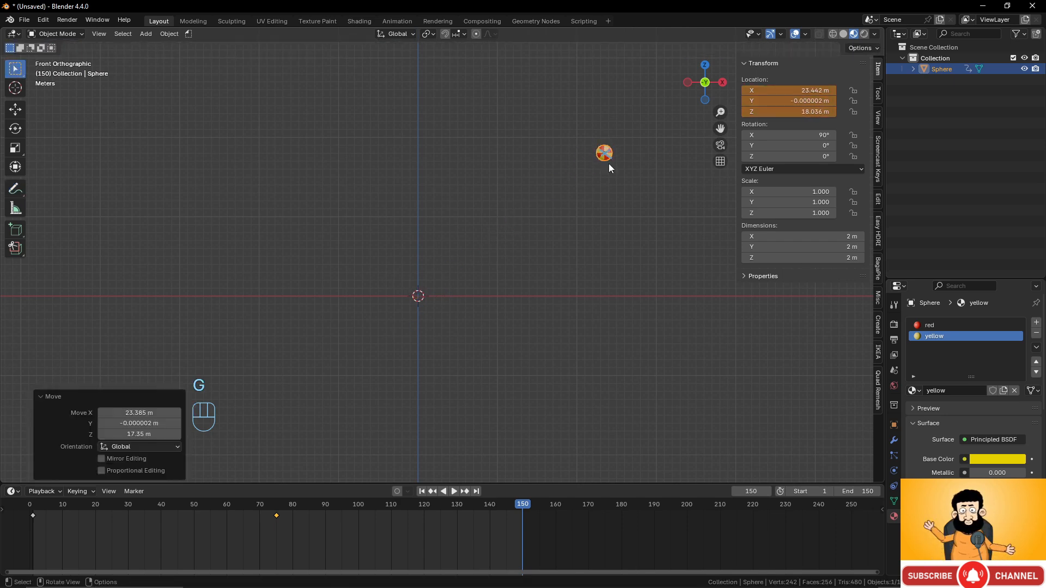
pyautogui.press('i')
pyautogui.hotkey('ctrl', 'z')
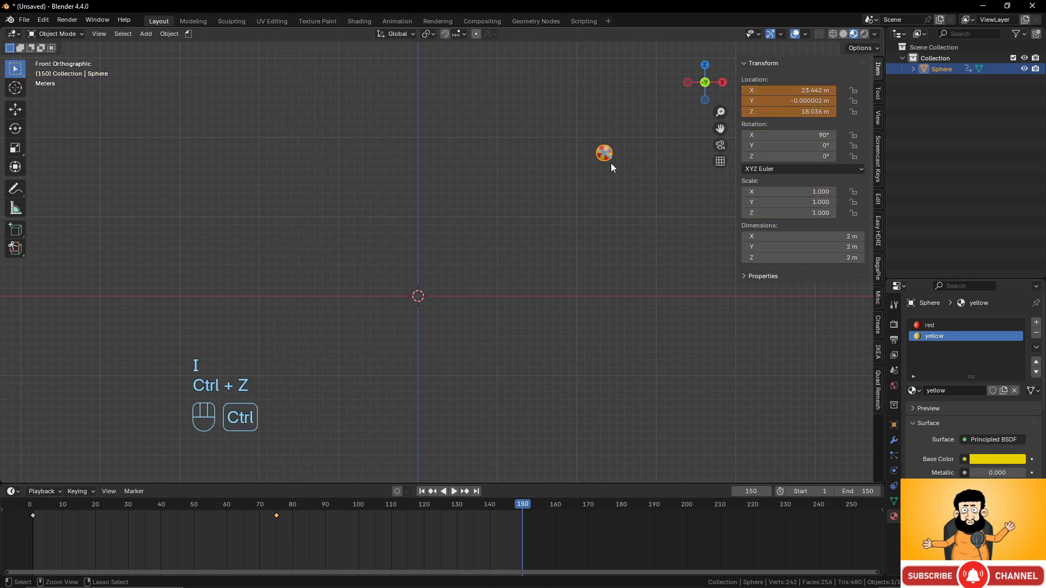
pyautogui.press('k')
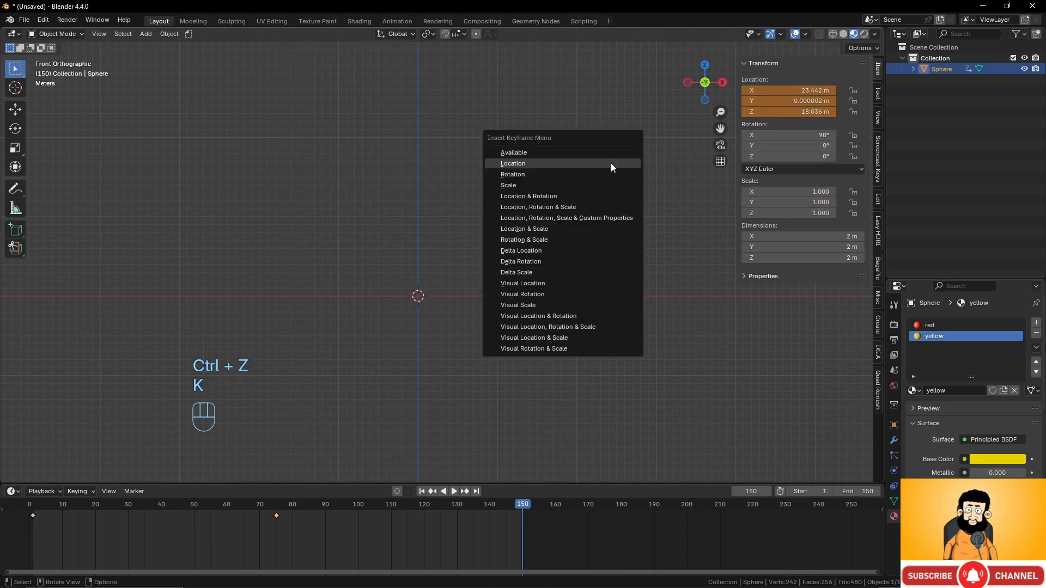
pyautogui.click(610, 162)
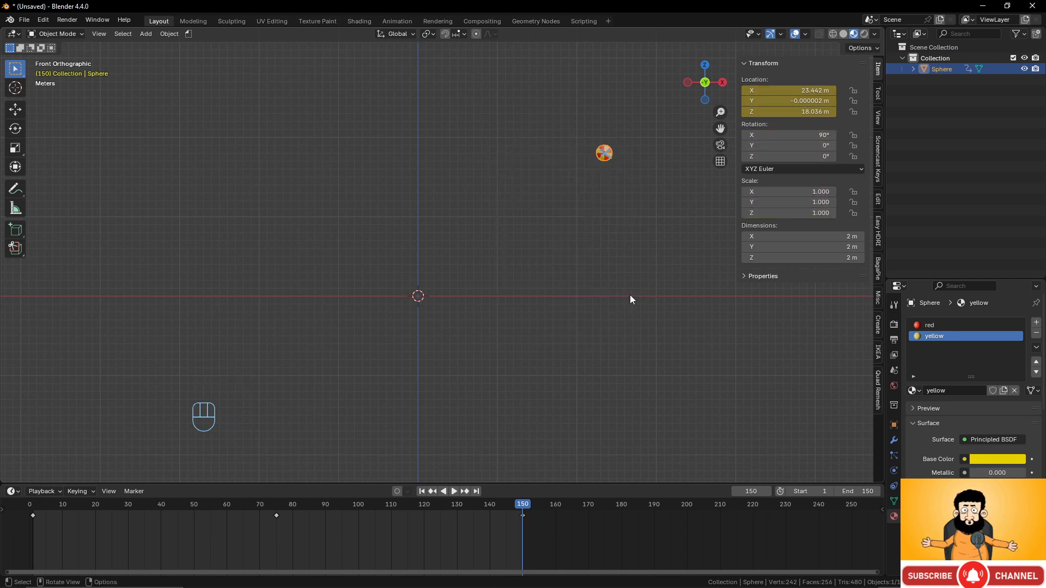
pyautogui.click(16, 188)
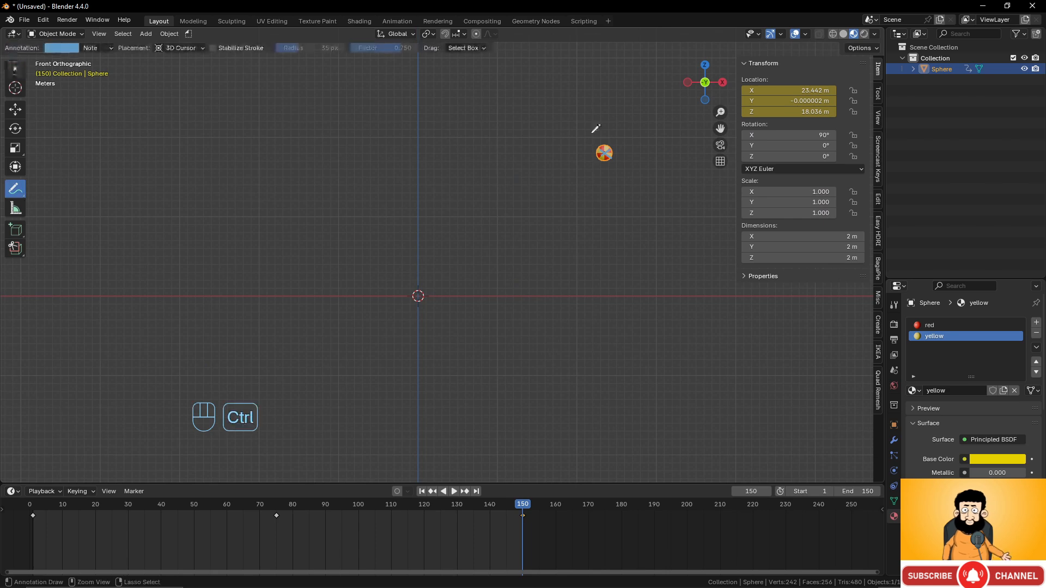
pyautogui.click(16, 68)
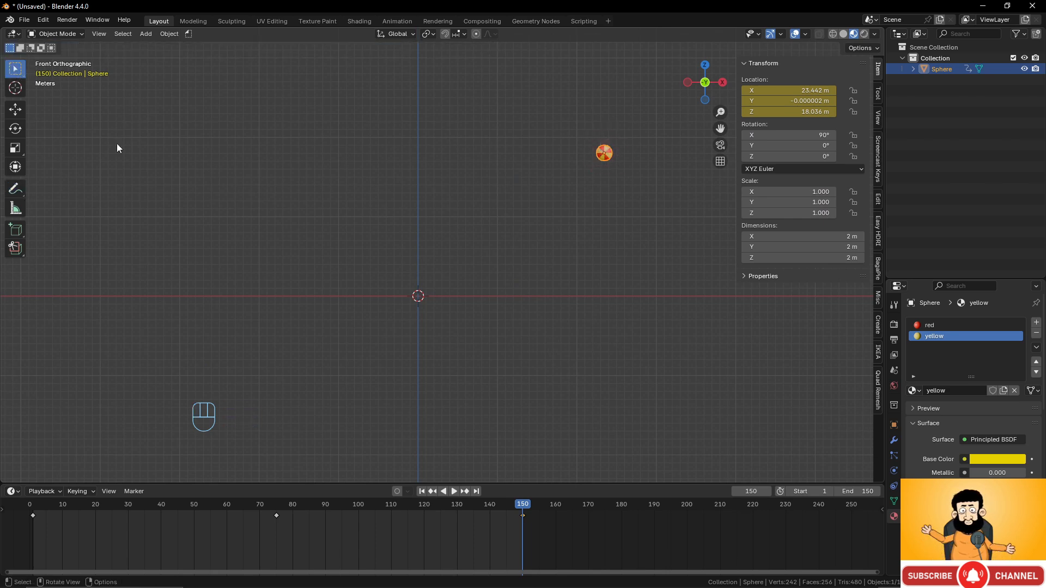
pyautogui.moveTo(522, 504); pyautogui.dragTo(277, 505)
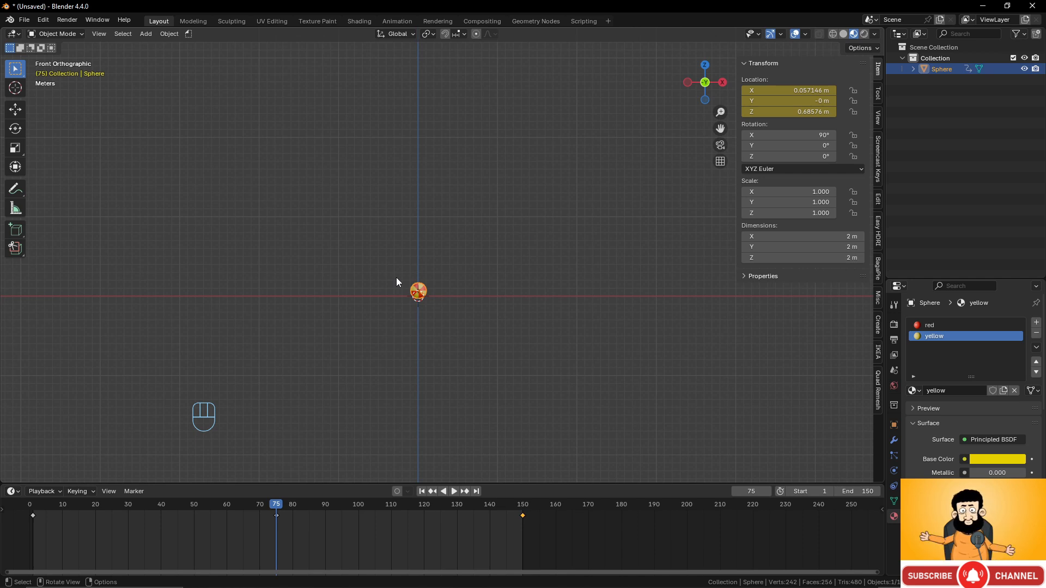
# - Turn the timeline into a tall Graph Editor and expand SphereAction > Object Transforms
pyautogui.moveTo(530, 483); pyautogui.dragTo(537, 399)
pyautogui.click(13, 407)
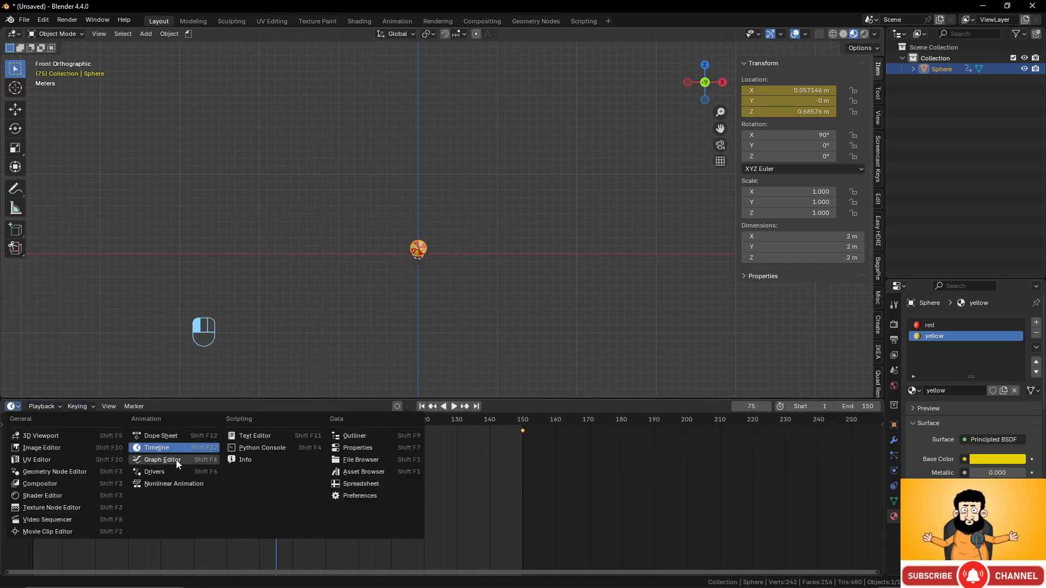
pyautogui.click(176, 460)
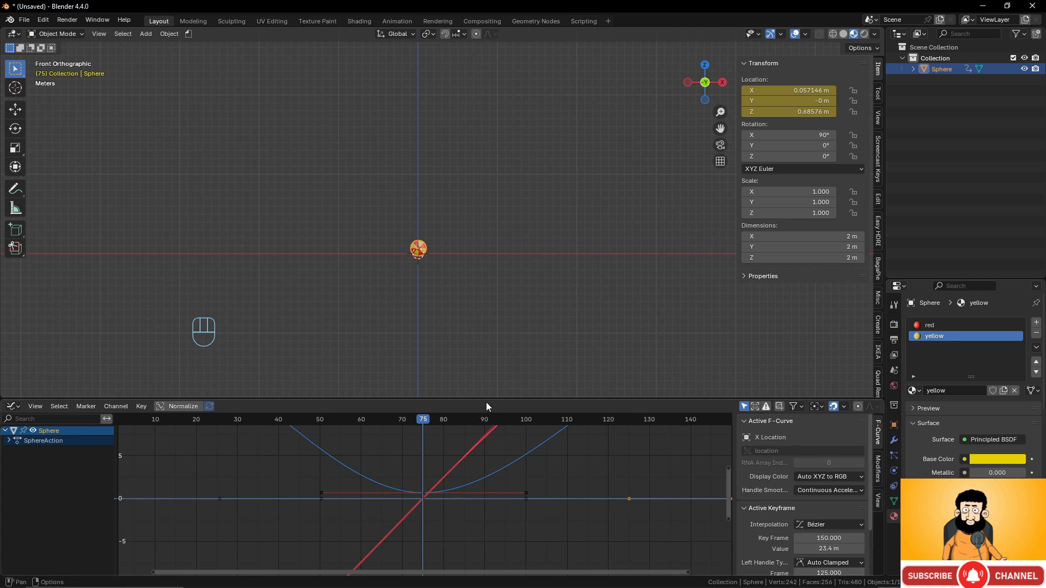
pyautogui.moveTo(486, 402); pyautogui.dragTo(490, 290)
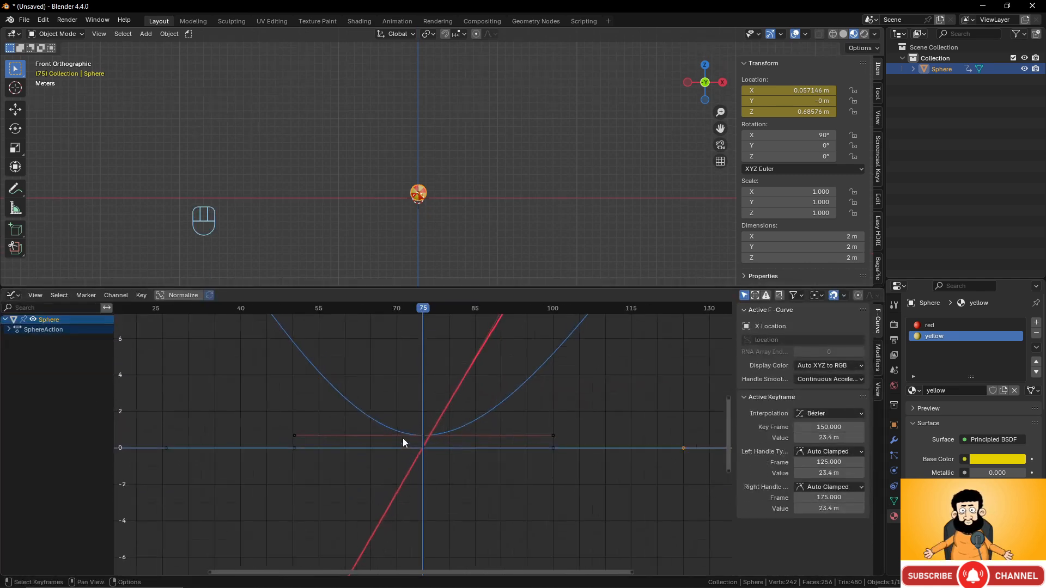
pyautogui.scroll(-5, 407, 393)
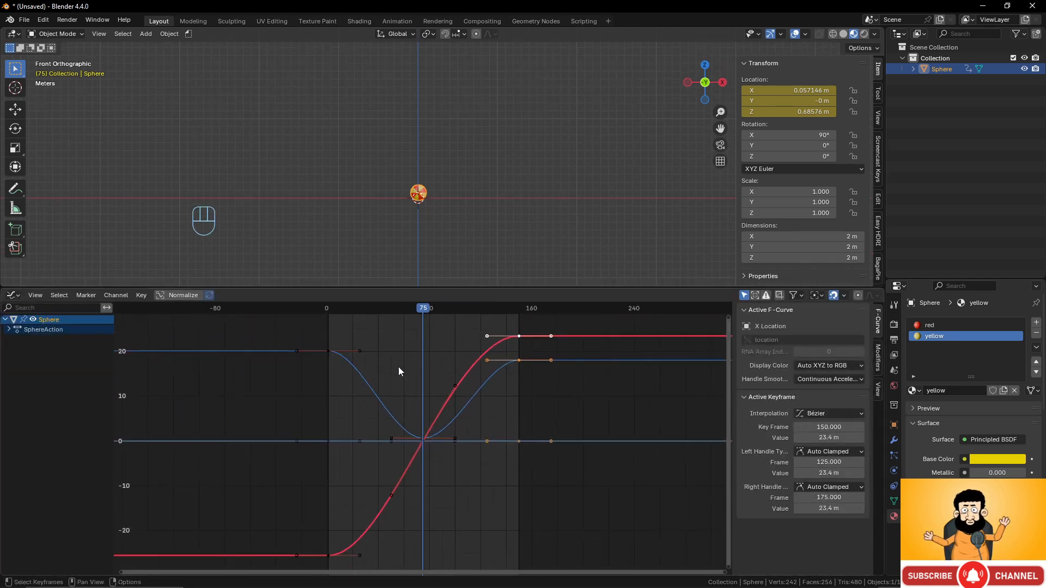
pyautogui.moveTo(397, 367); pyautogui.dragTo(393, 393, button='middle')
pyautogui.scroll(1, 348, 376)
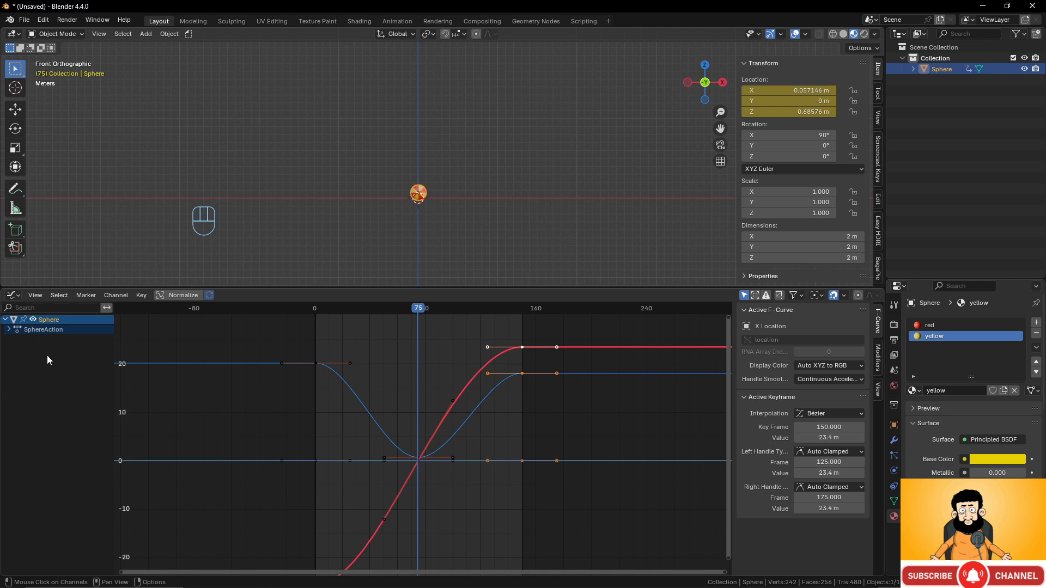
pyautogui.click(8, 330)
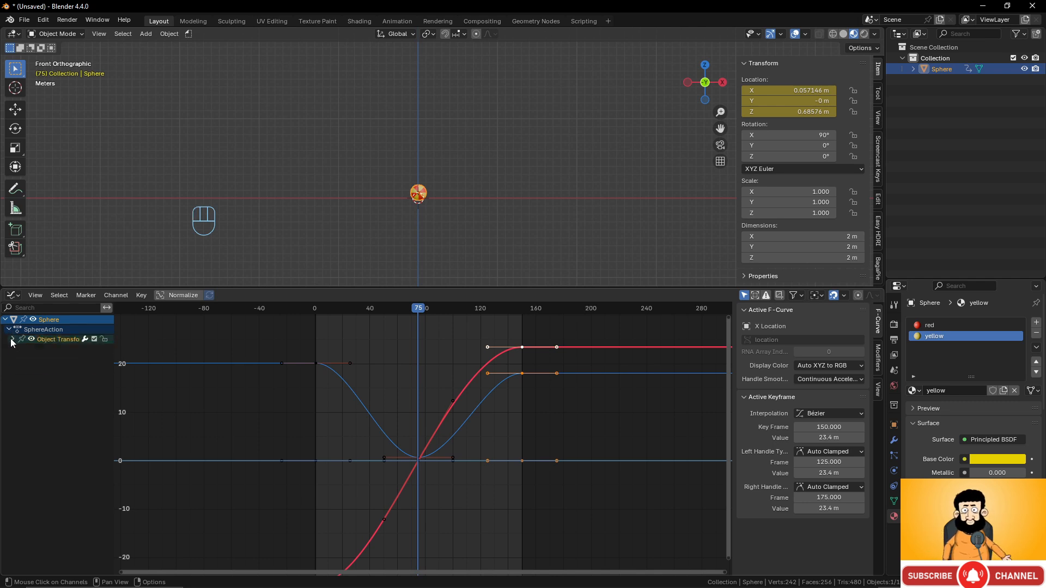
pyautogui.click(12, 340)
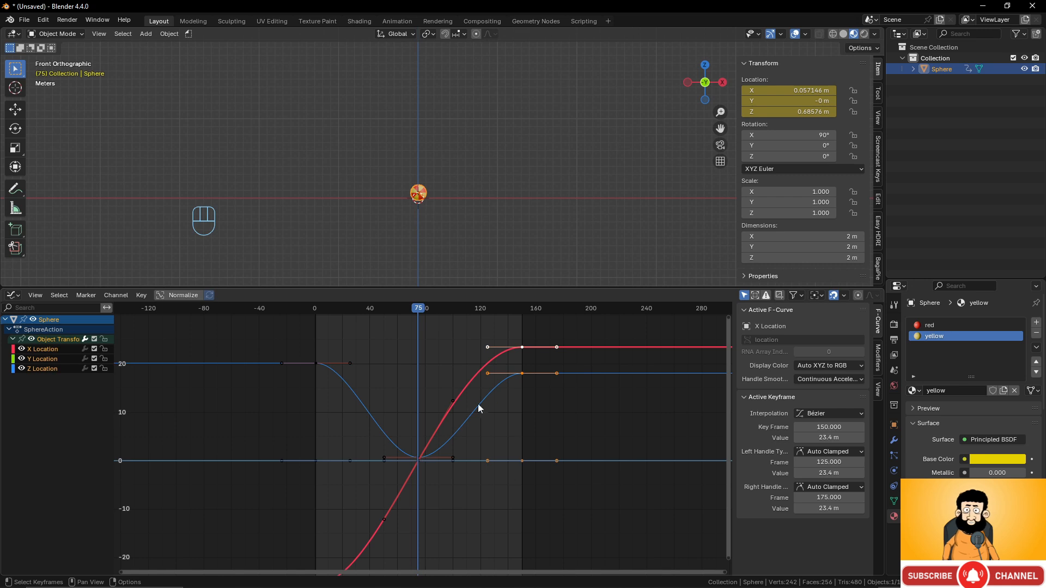
# - Hide the X and Y Location curves and select the Z curve's lowest key at frame 75
pyautogui.click(22, 359)
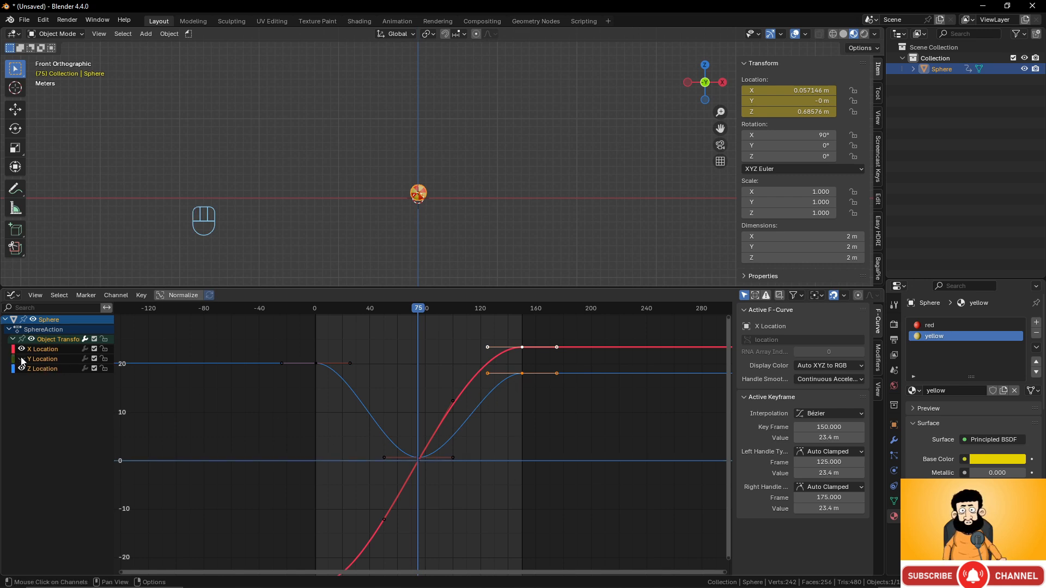
pyautogui.click(21, 349)
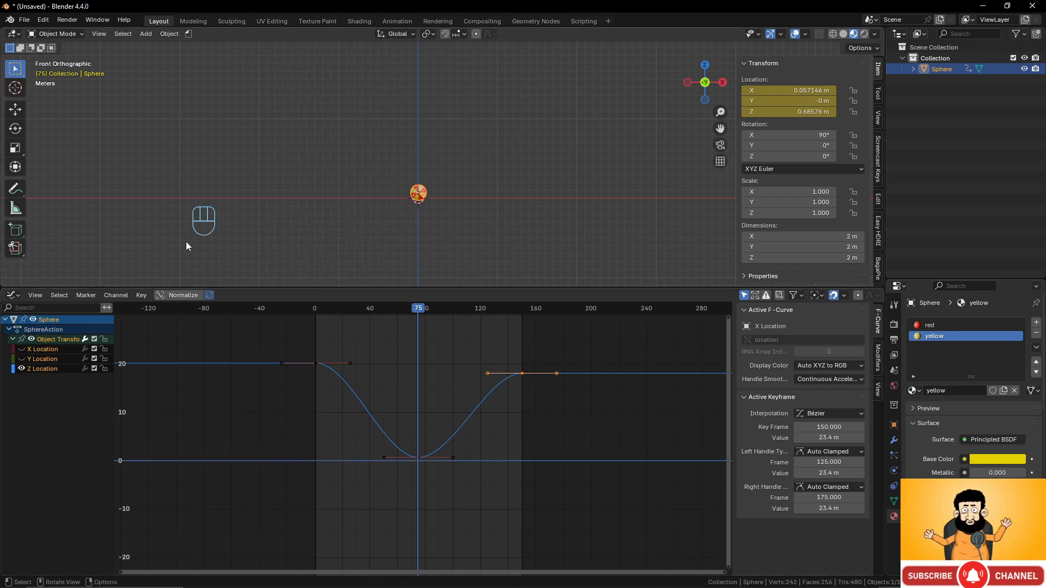
pyautogui.moveTo(406, 306); pyautogui.dragTo(420, 332)
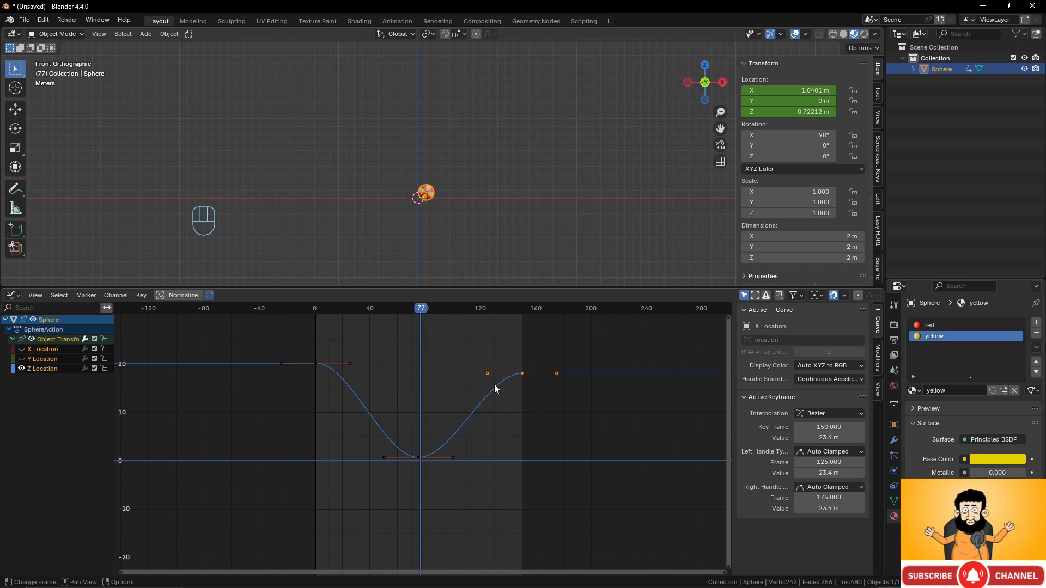
pyautogui.click(418, 458)
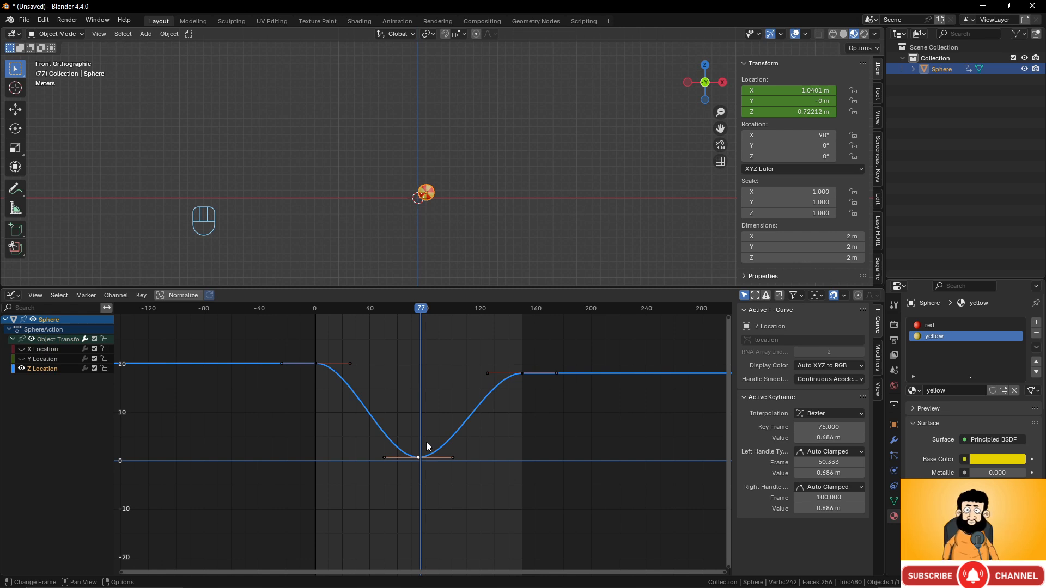
# - Set the frame-75 Z keyframe's handle type to Vector for a sharp point
pyautogui.rightClick(444, 421)
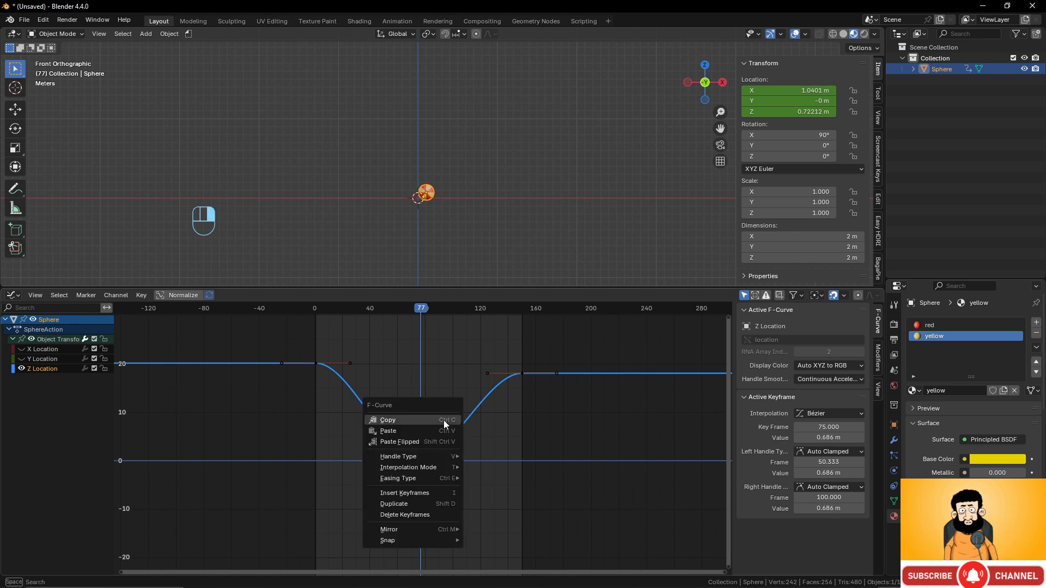
pyautogui.moveTo(433, 467)
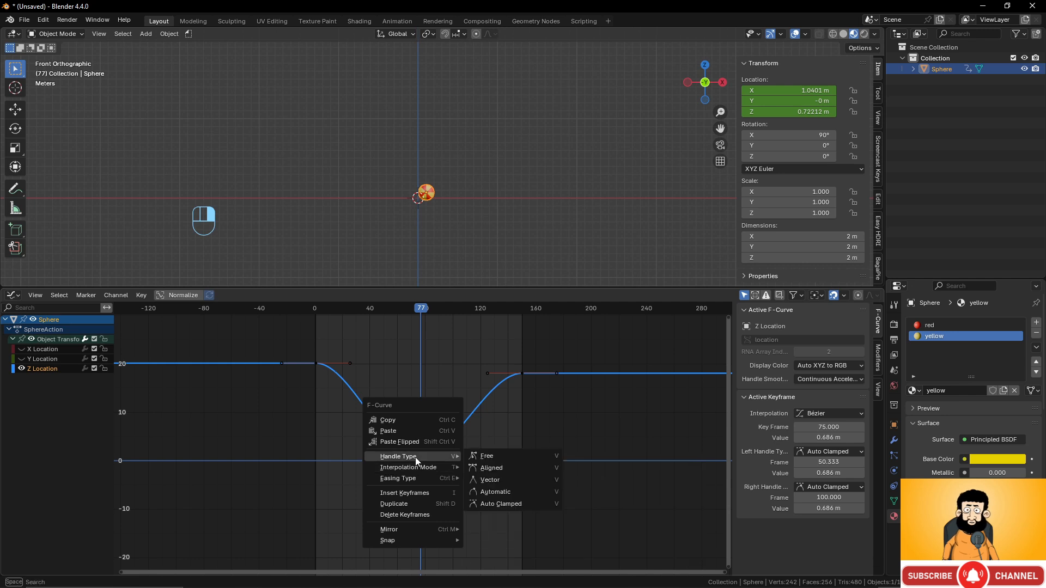
pyautogui.click(492, 479)
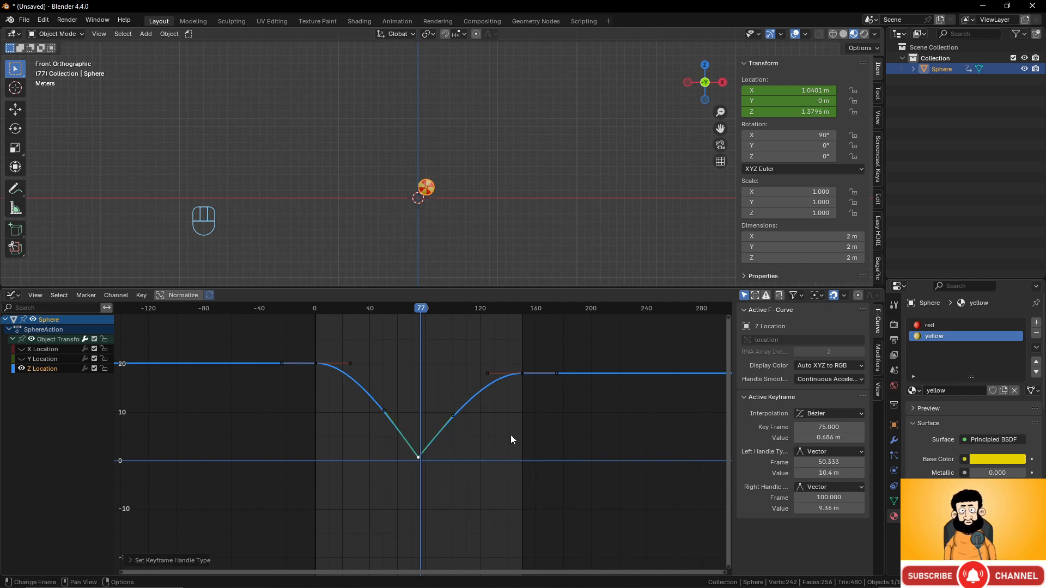
# - Raise both handles to about 10.4 m at frames 61.365 and 89.362 for curved sides
pyautogui.click(453, 416)
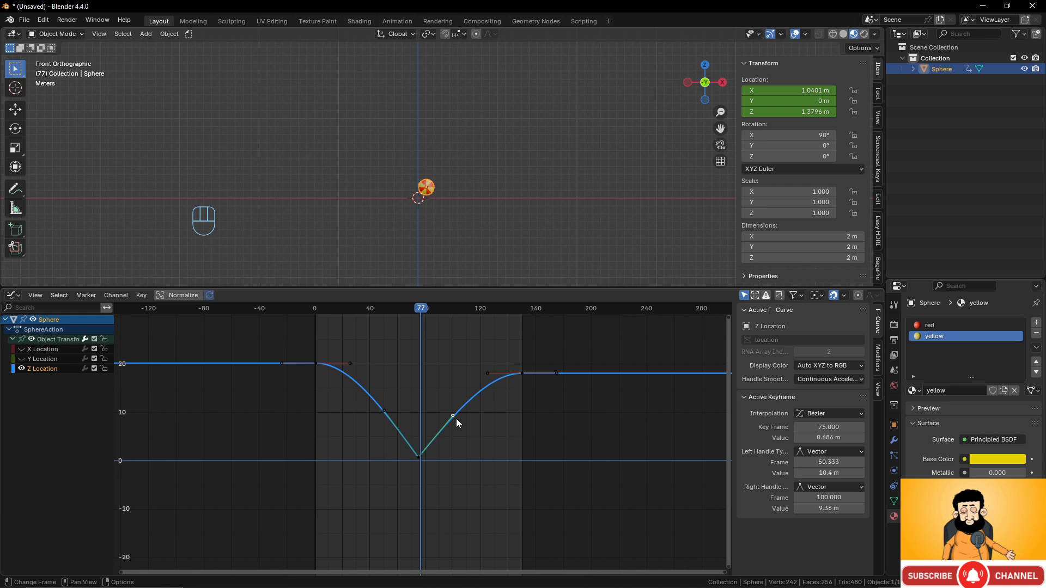
pyautogui.press('g')
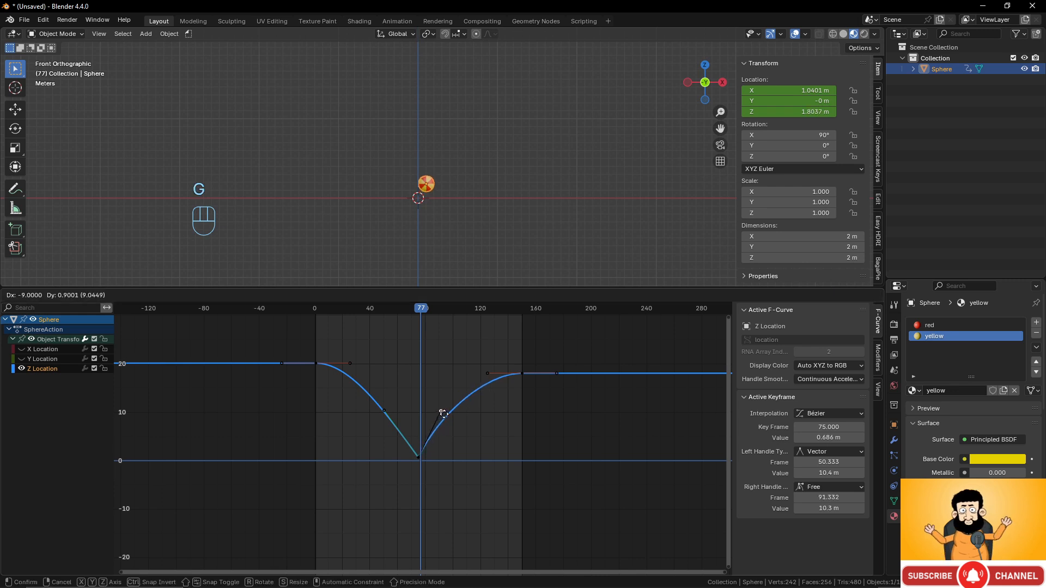
pyautogui.click(440, 412)
pyautogui.click(385, 411)
pyautogui.press('g')
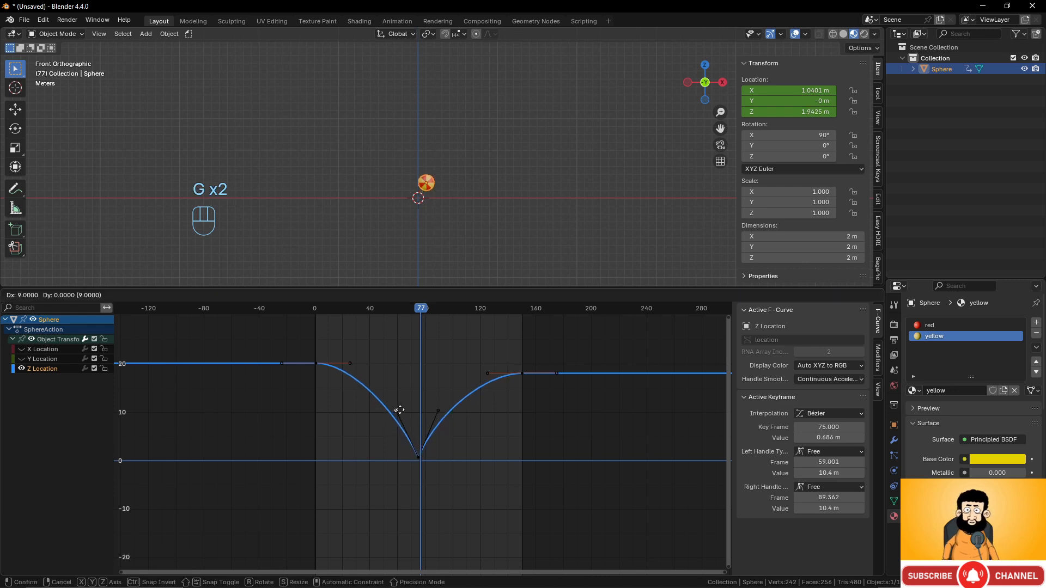
pyautogui.click(402, 411)
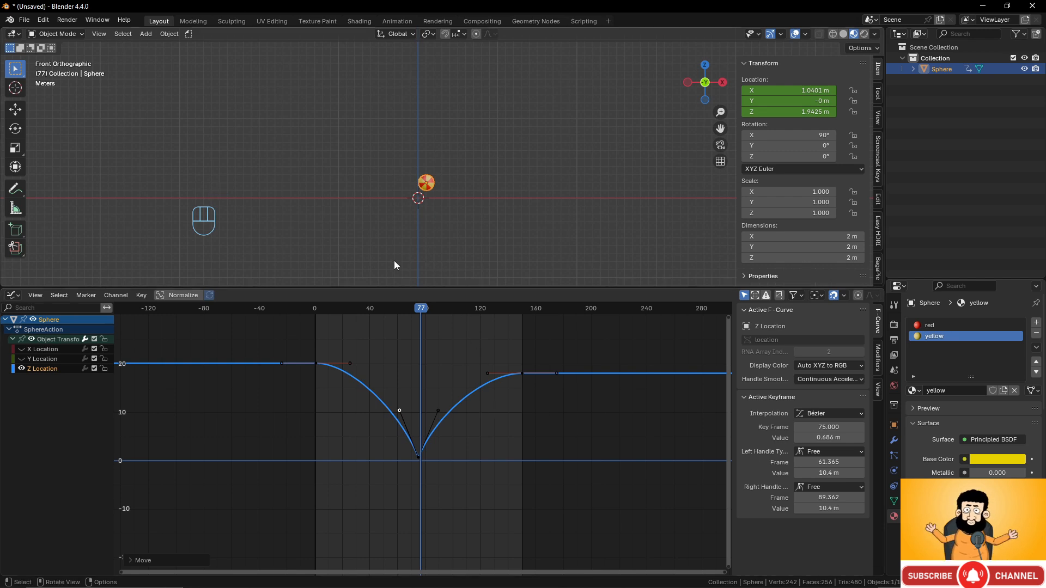
pyautogui.scroll(-1, 391, 231)
pyautogui.moveTo(353, 309); pyautogui.dragTo(313, 336)
# - Show only the X Location curve, select all its keys, and set interpolation to Linear
pyautogui.moveTo(22, 359); pyautogui.dragTo(22, 351)
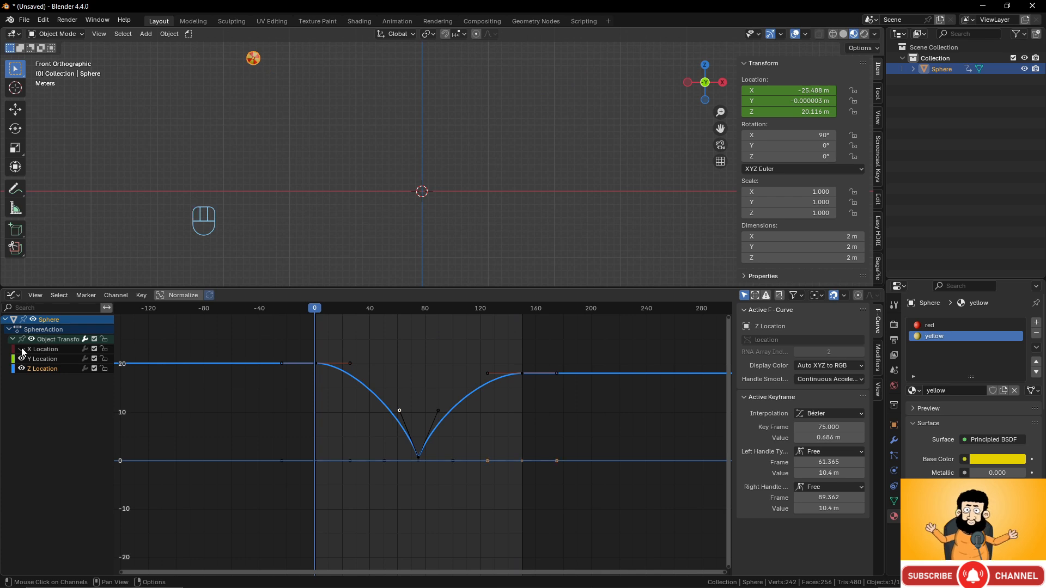
pyautogui.press('Home')
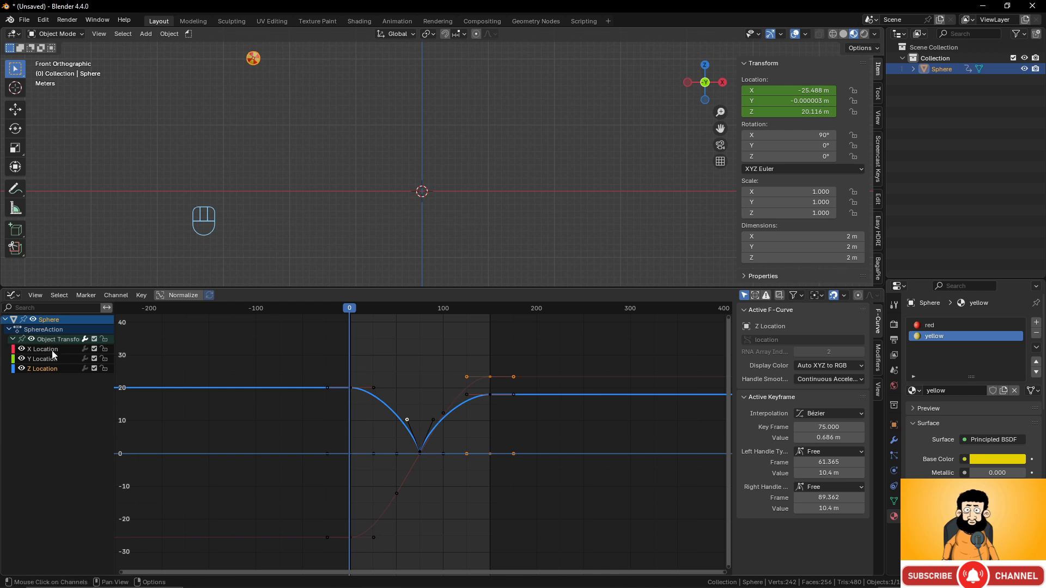
pyautogui.moveTo(22, 369); pyautogui.dragTo(21, 359)
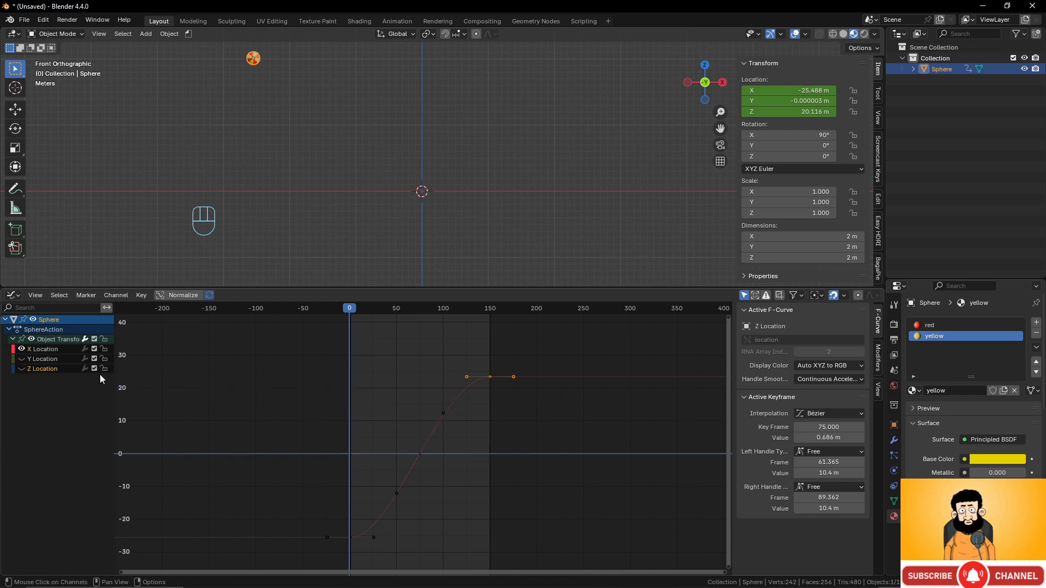
pyautogui.press('a')
pyautogui.scroll(1, 473, 430)
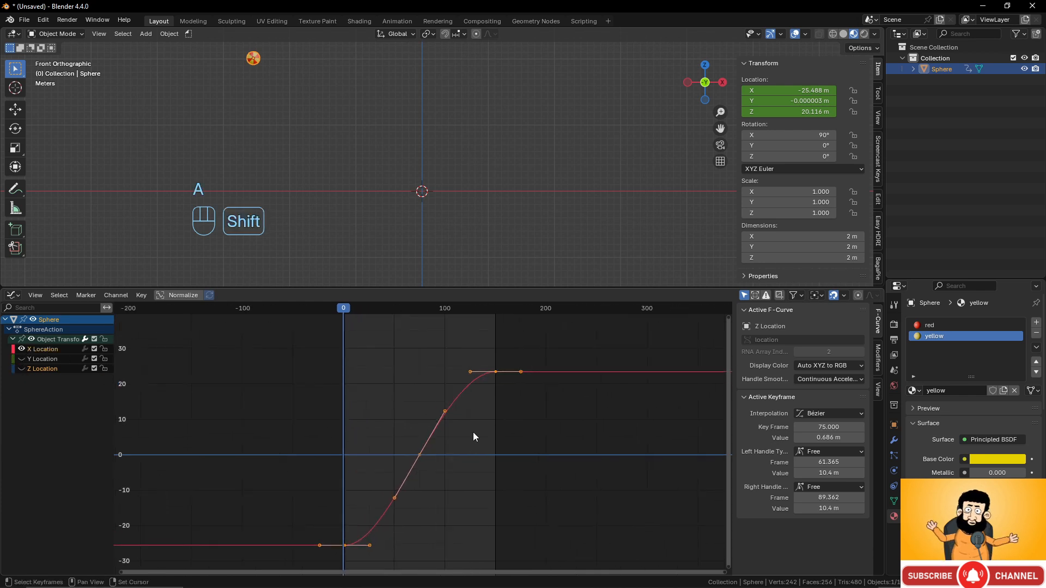
pyautogui.keyDown('shift'); pyautogui.moveTo(473, 432); pyautogui.dragTo(477, 389, button='middle'); pyautogui.keyUp('shift')
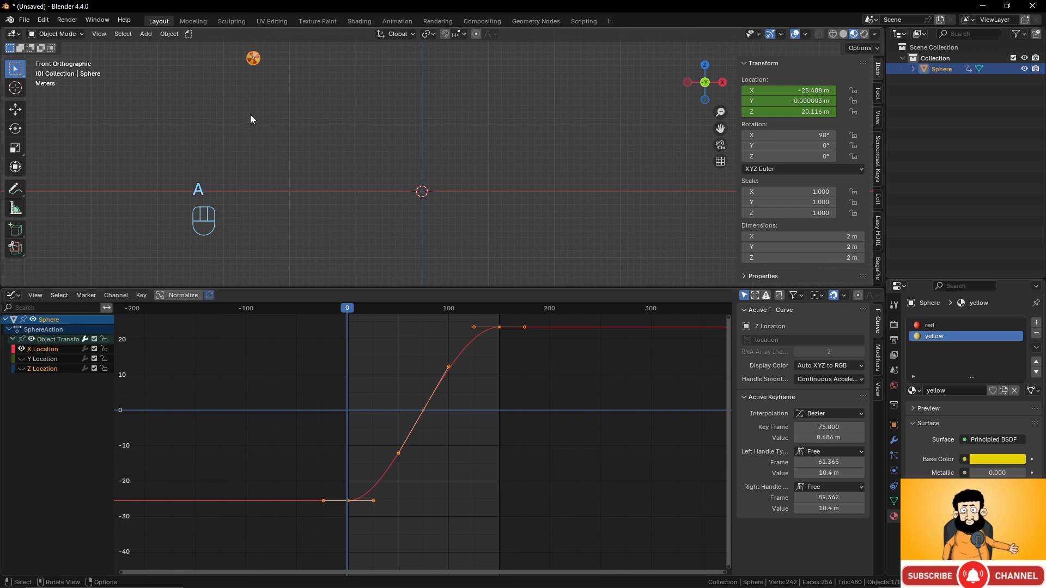
pyautogui.scroll(-2, 473, 383)
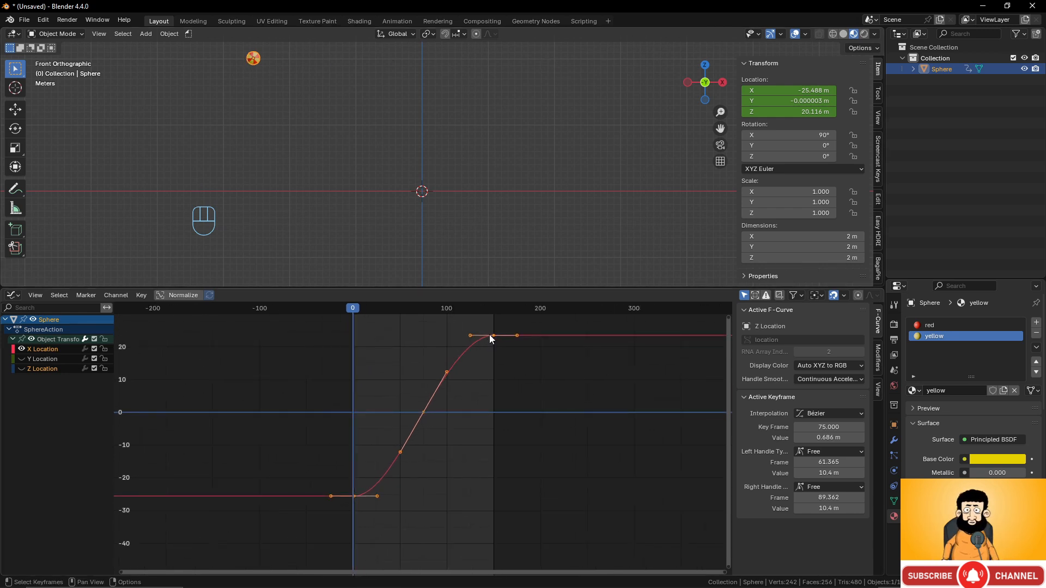
pyautogui.rightClick(473, 366)
pyautogui.moveTo(473, 366)
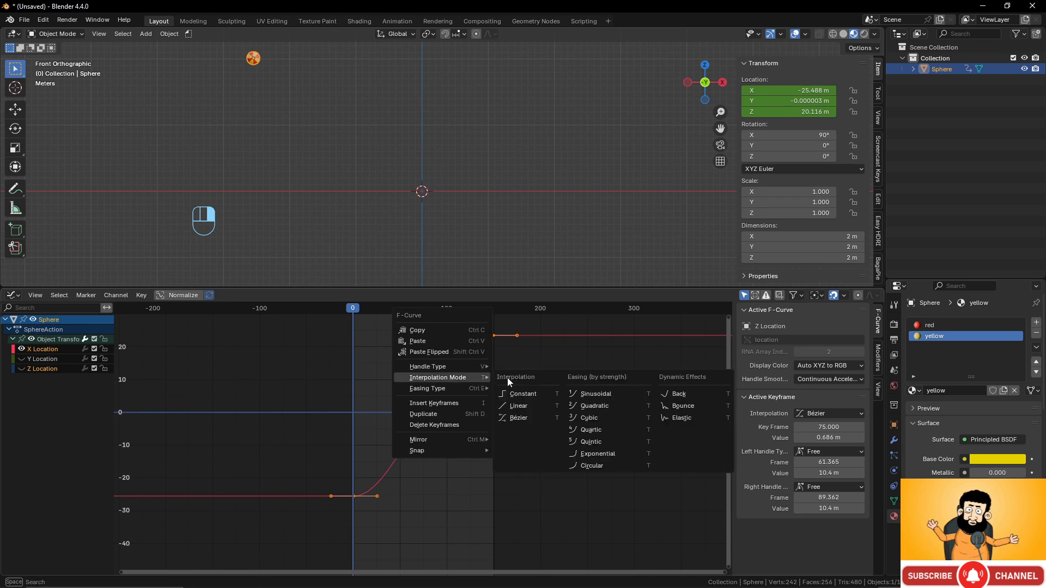
pyautogui.click(539, 406)
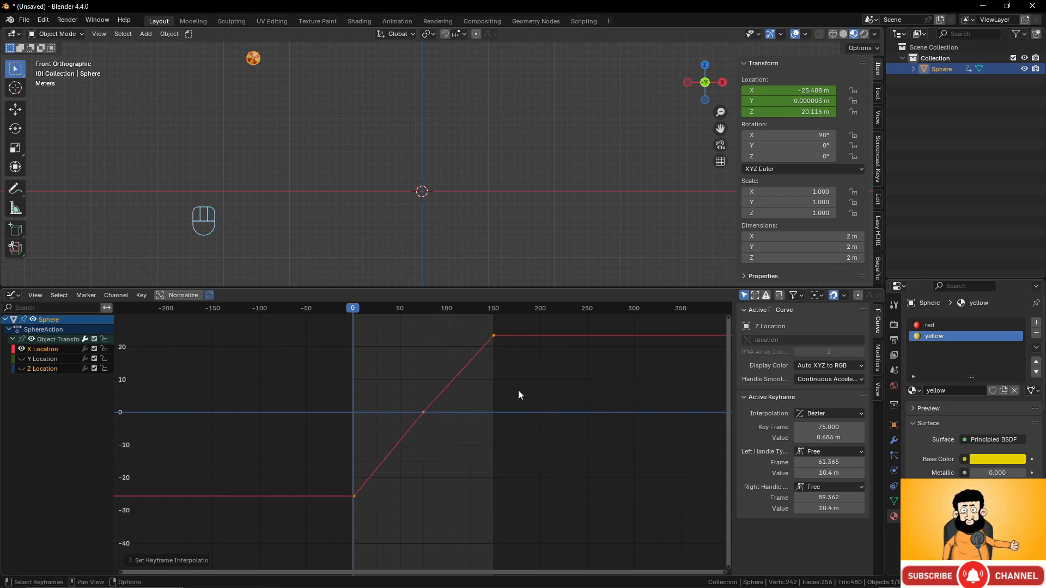
pyautogui.moveTo(358, 315)
pyautogui.mouseDown()
pyautogui.moveTo(511, 318)
pyautogui.moveTo(335, 312)
pyautogui.moveTo(491, 318)
pyautogui.moveTo(356, 326)
pyautogui.mouseUp()
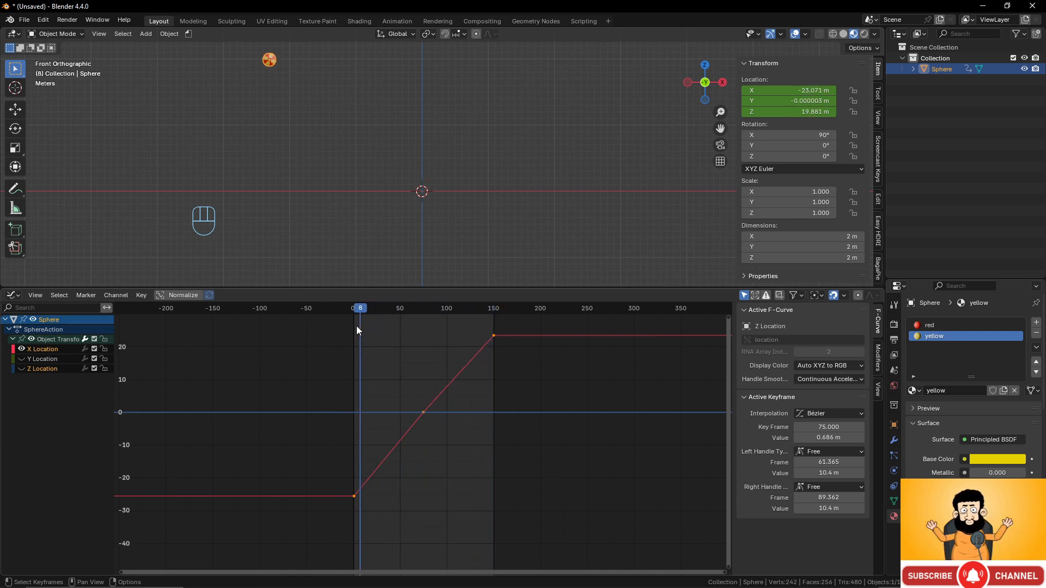
# - Re-enable the Y and Z Location curves and scrub back to frame 1
pyautogui.click(21, 359)
pyautogui.click(22, 369)
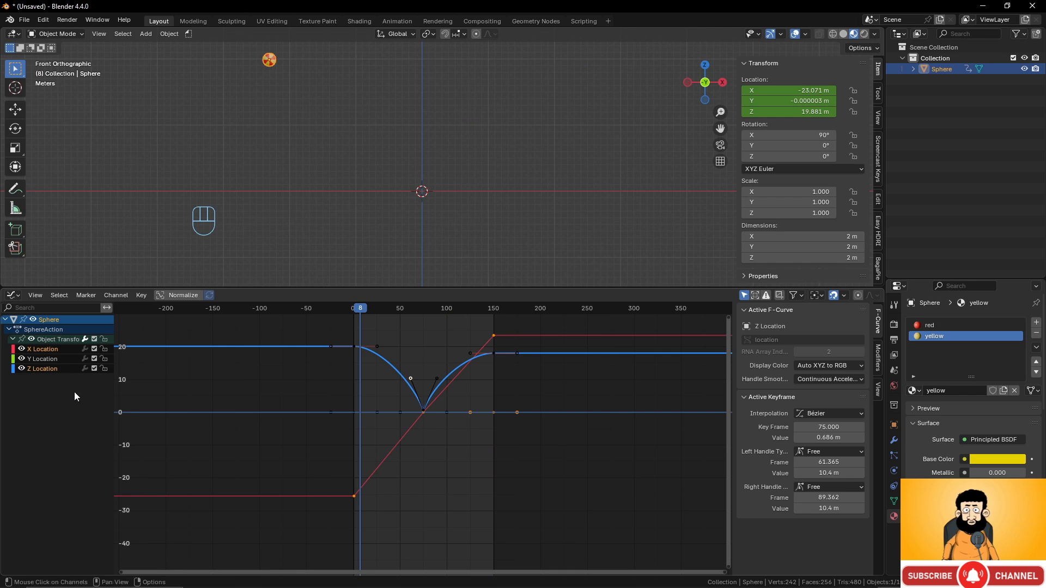
pyautogui.scroll(-3, 446, 193)
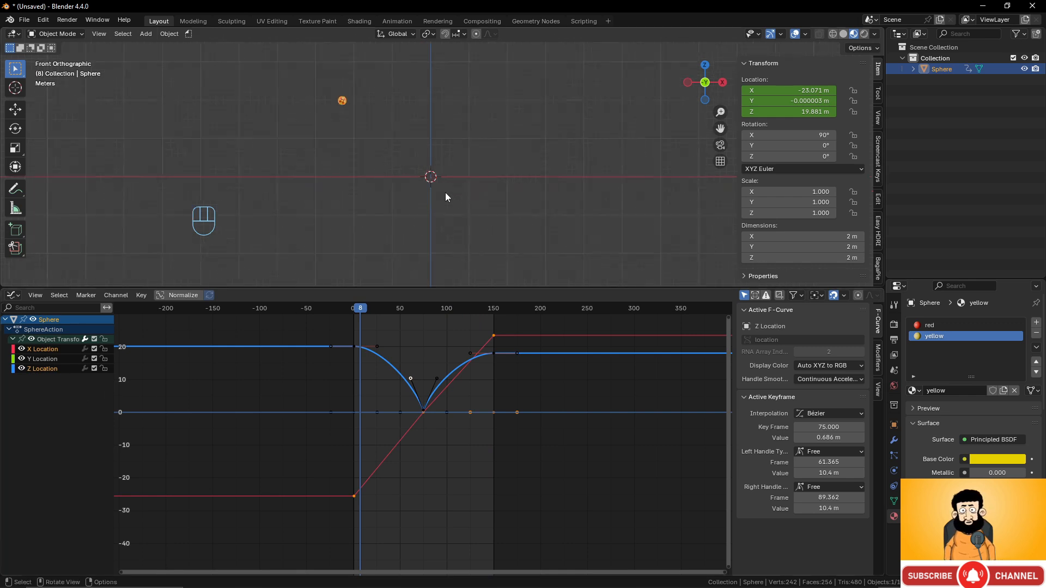
pyautogui.scroll(3, 446, 193)
pyautogui.moveTo(422, 185)
pyautogui.keyDown('shift'); pyautogui.mouseDown(button='middle')
pyautogui.moveTo(452, 239)
pyautogui.moveTo(430, 198)
pyautogui.mouseUp(button='middle'); pyautogui.keyUp('shift')
pyautogui.scroll(1, 450, 234)
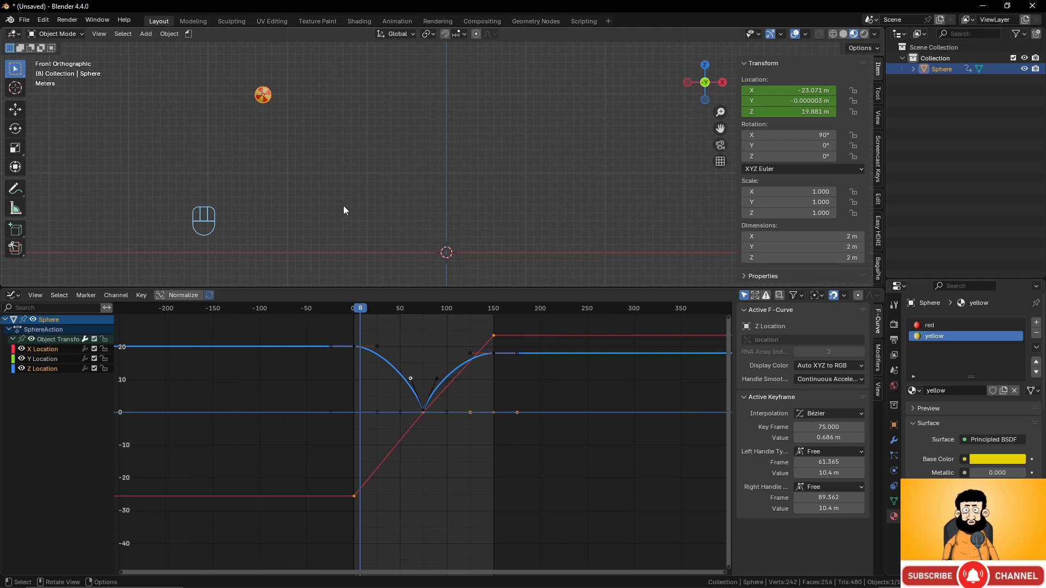
pyautogui.moveTo(361, 309); pyautogui.dragTo(354, 309)
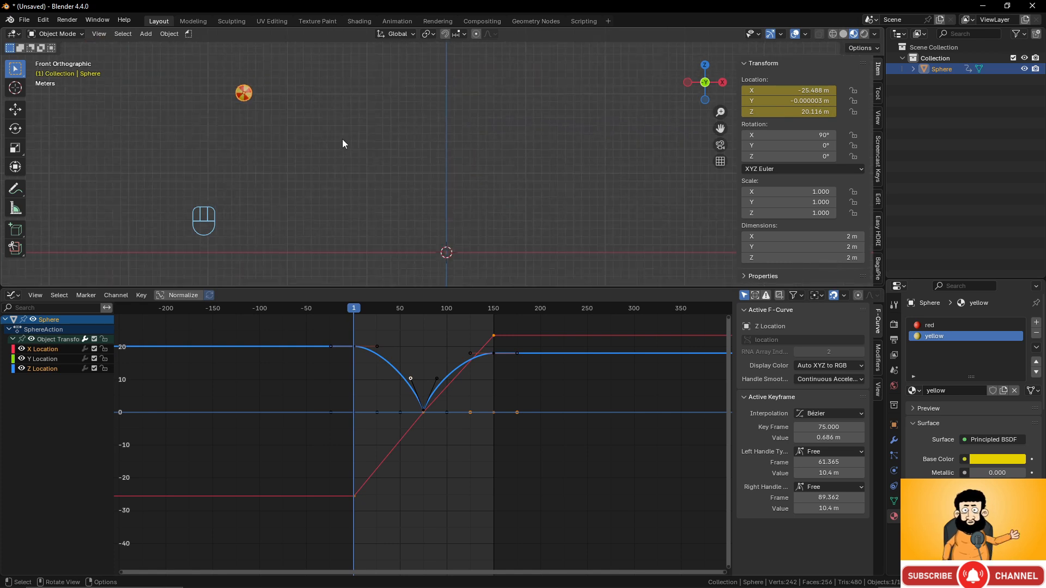
# - Keyframe the sphere's rotation at frame 1, cancel a trial rotate, and move to frame 75
pyautogui.press('k')
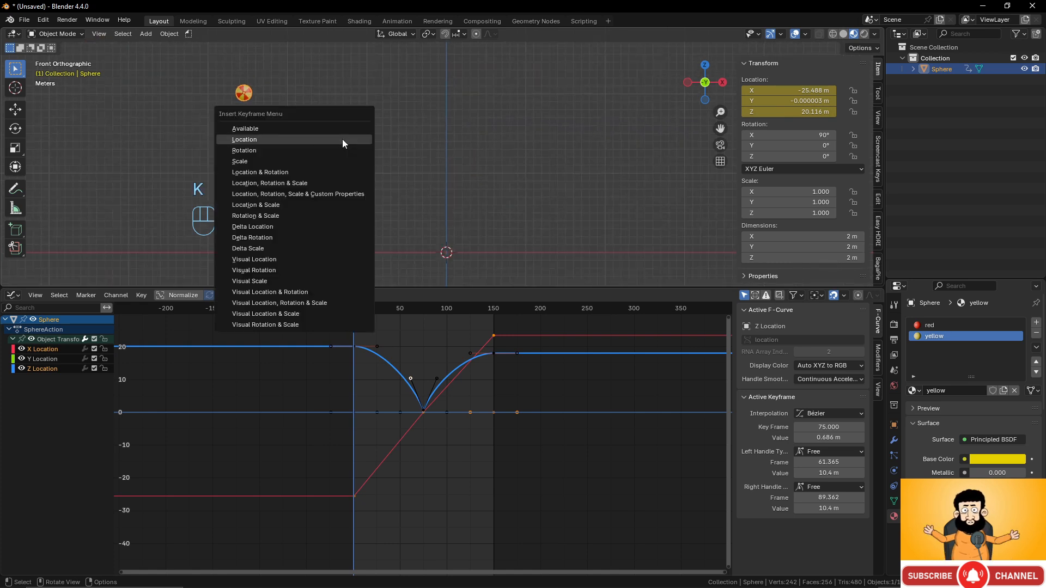
pyautogui.click(342, 151)
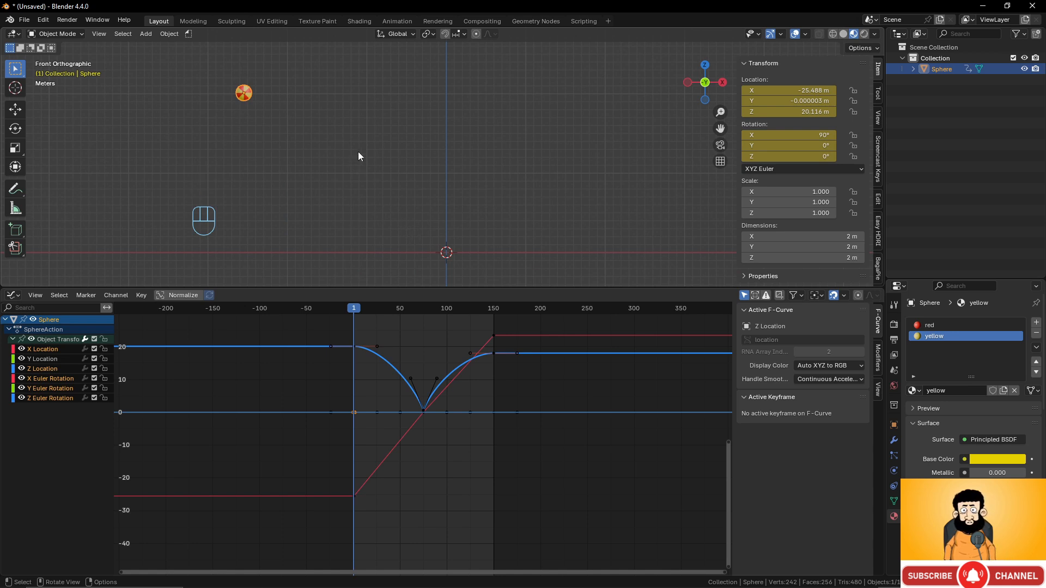
pyautogui.press('r')
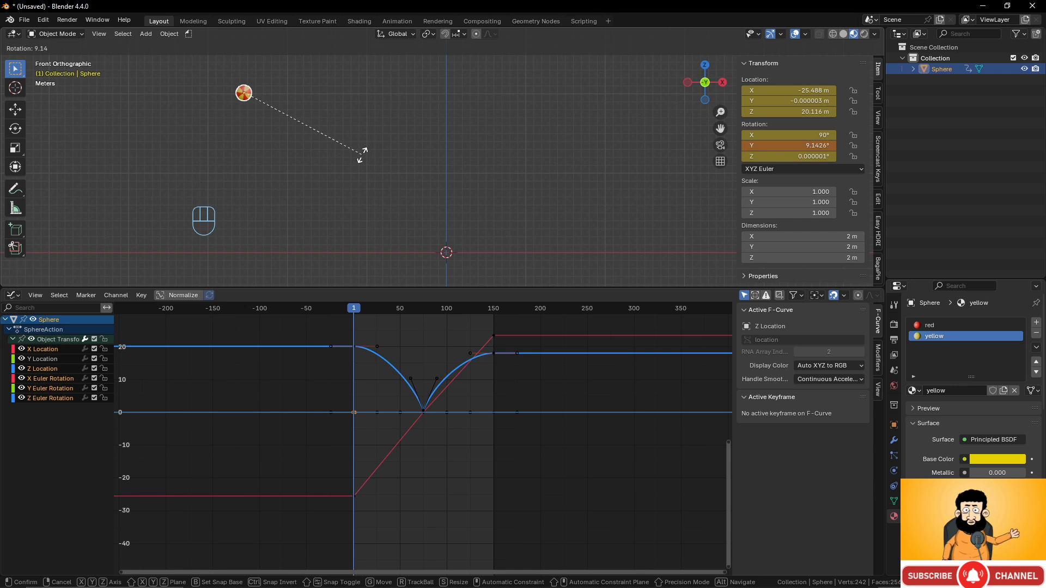
pyautogui.rightClick(362, 152)
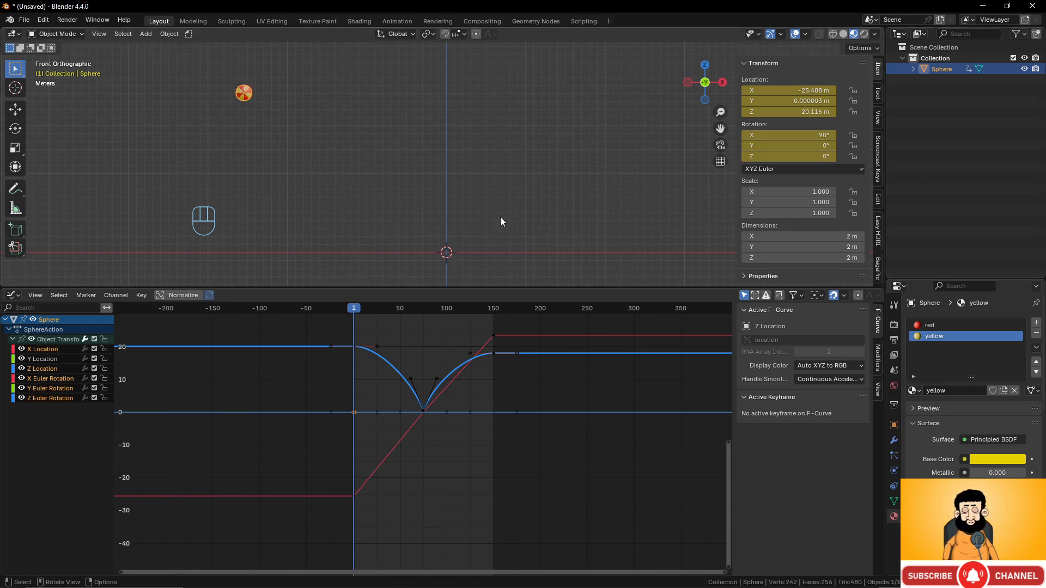
pyautogui.moveTo(357, 308); pyautogui.dragTo(423, 316)
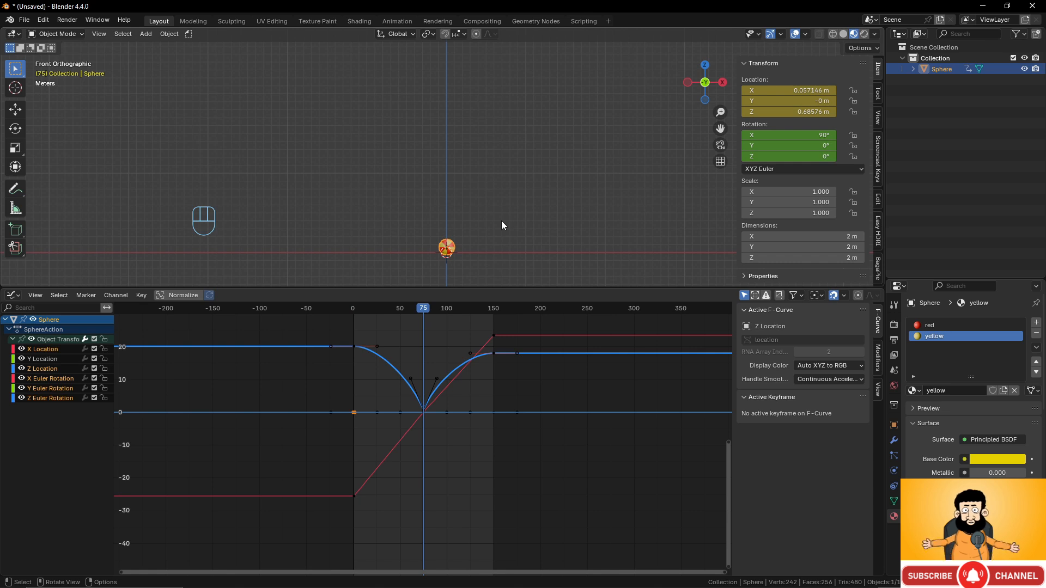
# - Set the sphere's Y rotation to 360° at frame 75 and keyframe its rotation
pyautogui.click(823, 146)
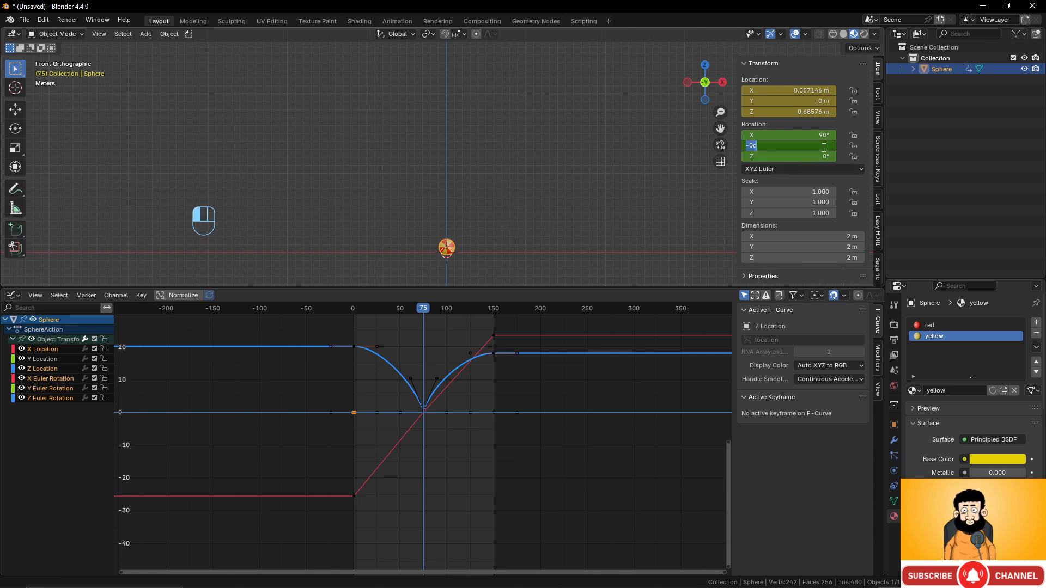
pyautogui.write('0')
pyautogui.press('Return')
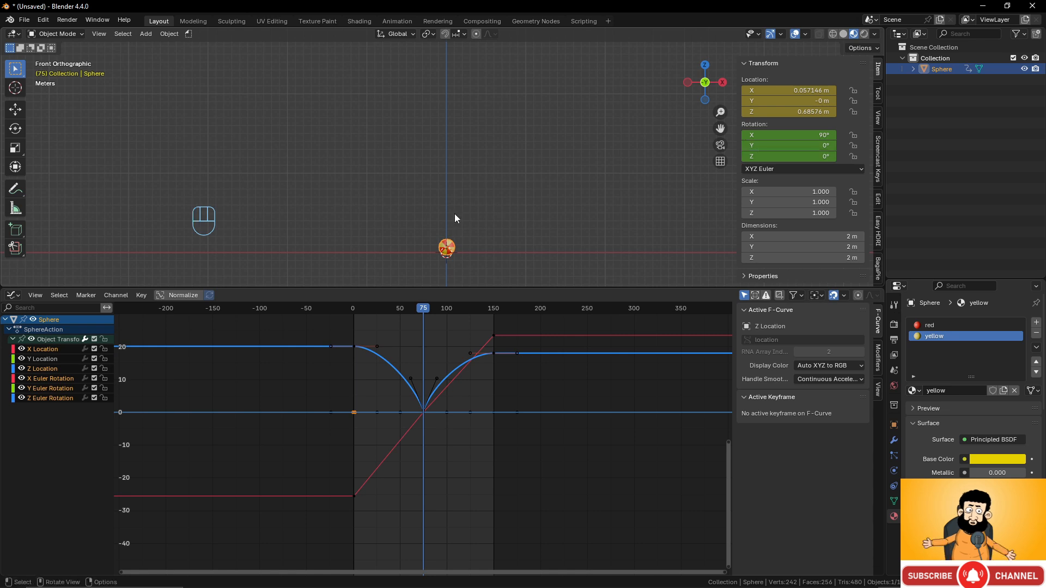
pyautogui.click(823, 146)
pyautogui.write('360')
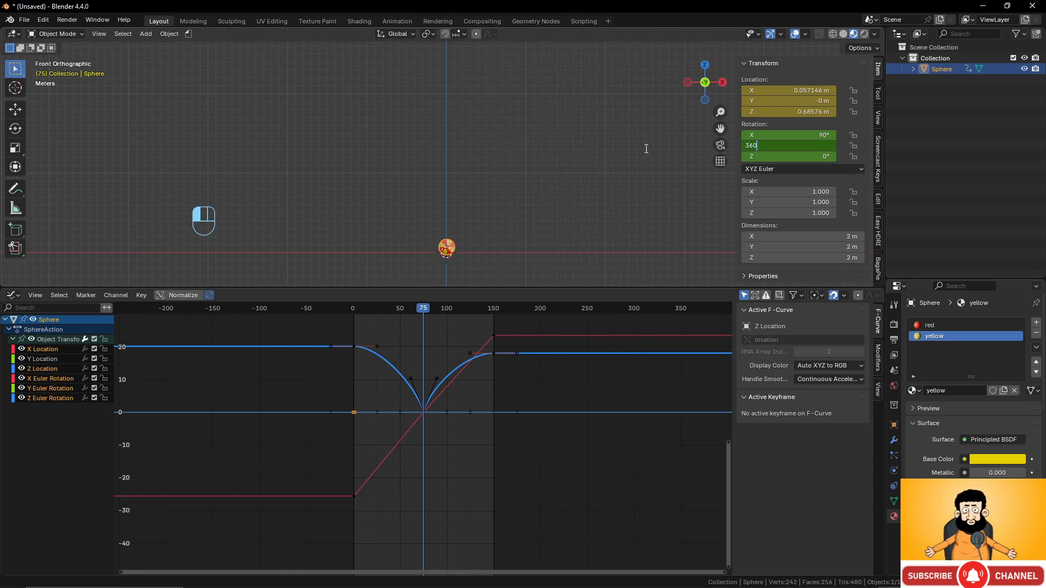
pyautogui.press('Return')
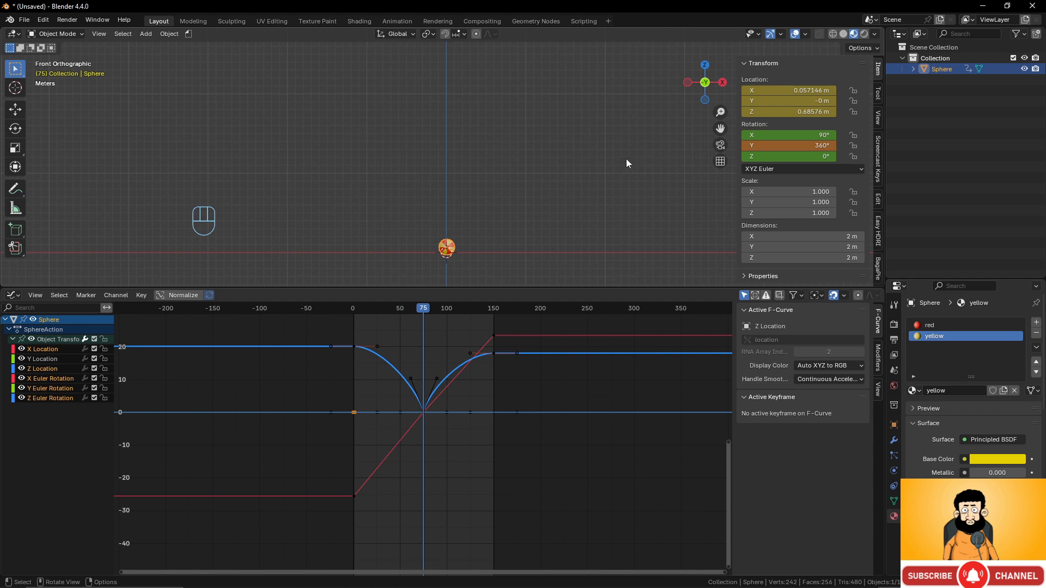
pyautogui.press('k')
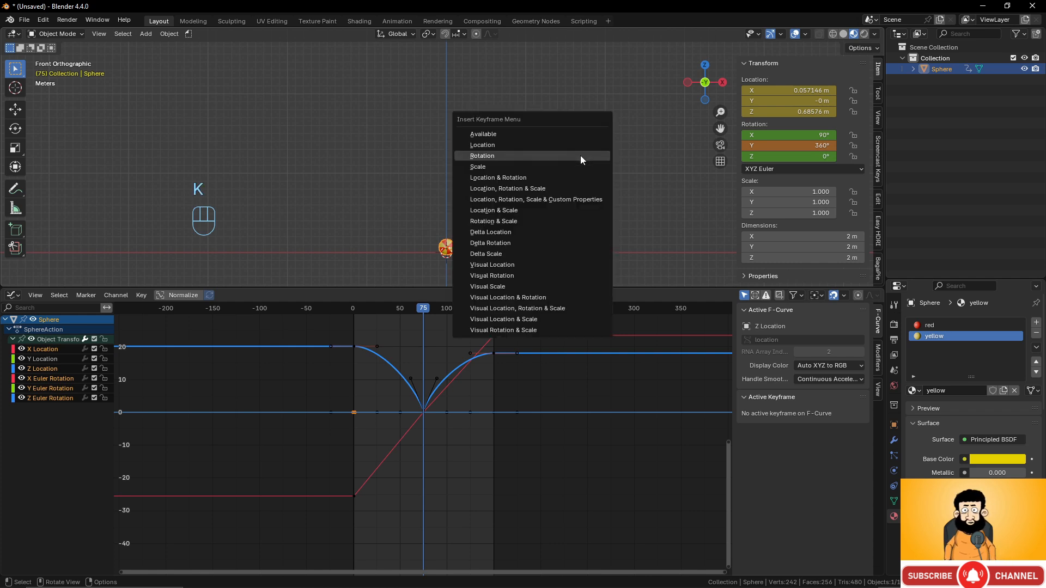
pyautogui.click(581, 156)
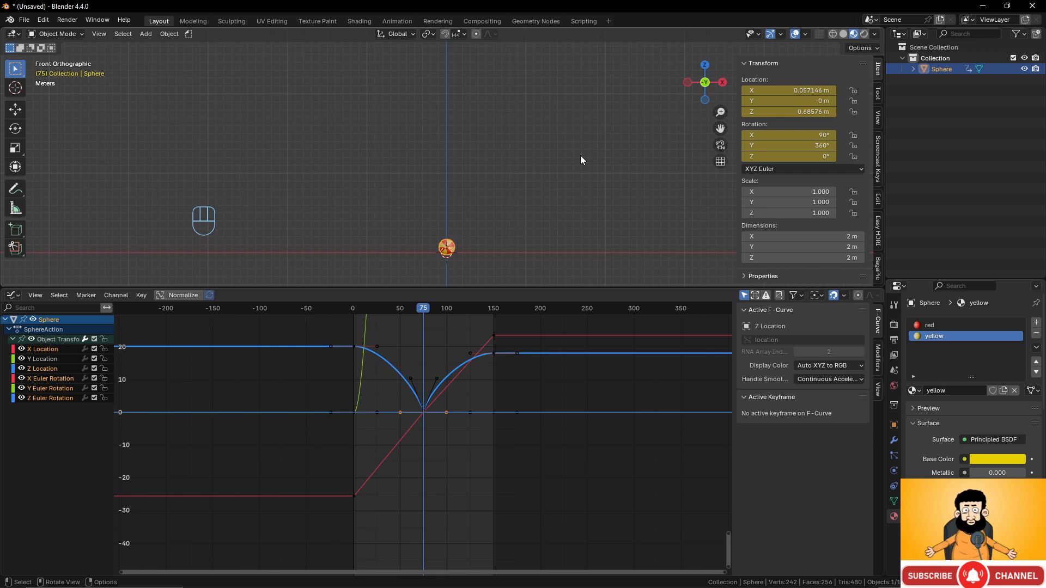
# - At frame 150, enter Y rotation 360+360+180 (900°) and keyframe it
pyautogui.scroll(-3, 591, 197)
pyautogui.scroll(3, 591, 199)
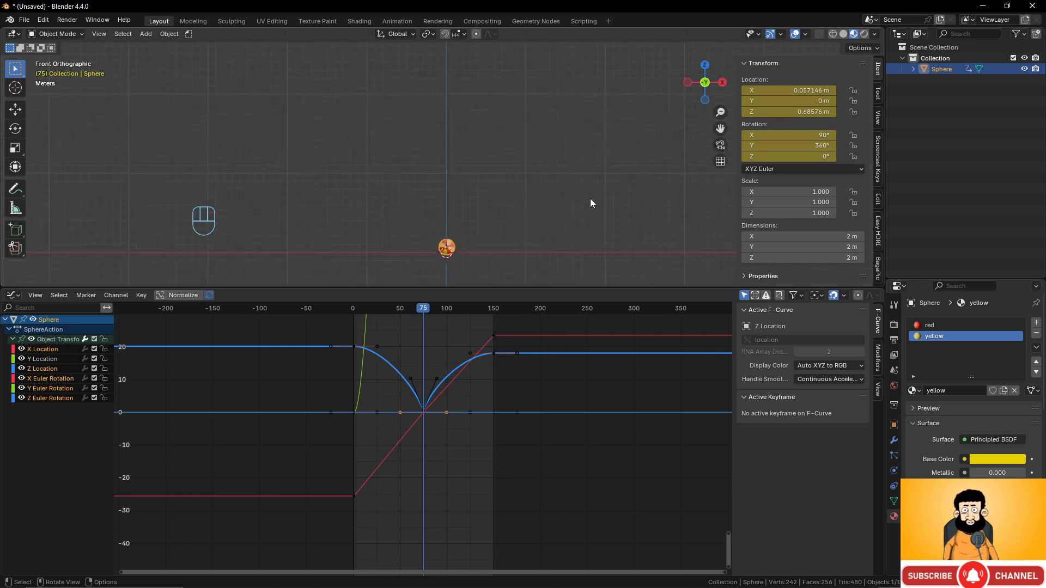
pyautogui.keyDown('shift'); pyautogui.moveTo(657, 197); pyautogui.dragTo(614, 172, button='middle'); pyautogui.keyUp('shift')
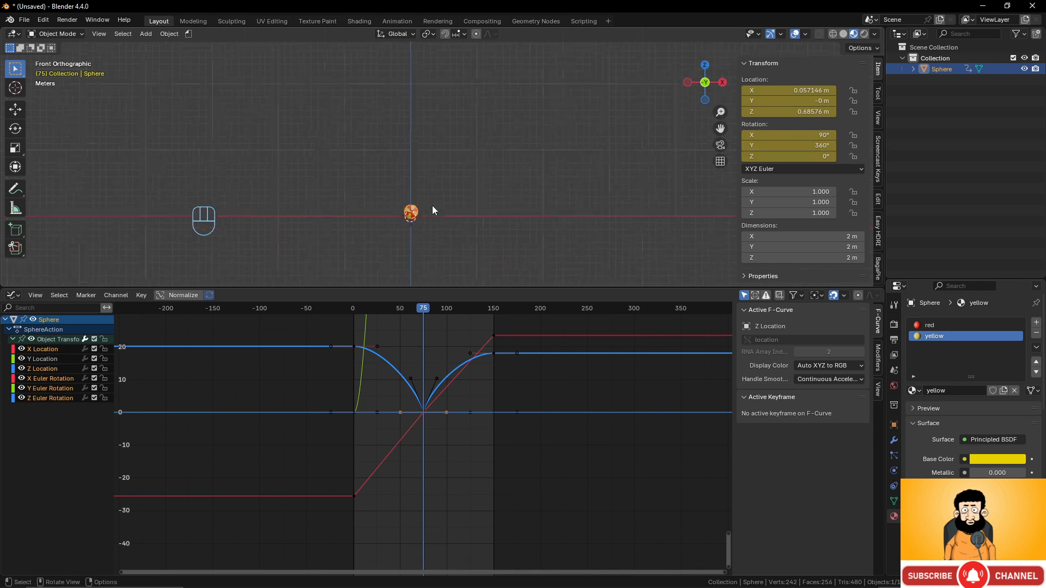
pyautogui.moveTo(417, 317); pyautogui.dragTo(493, 312)
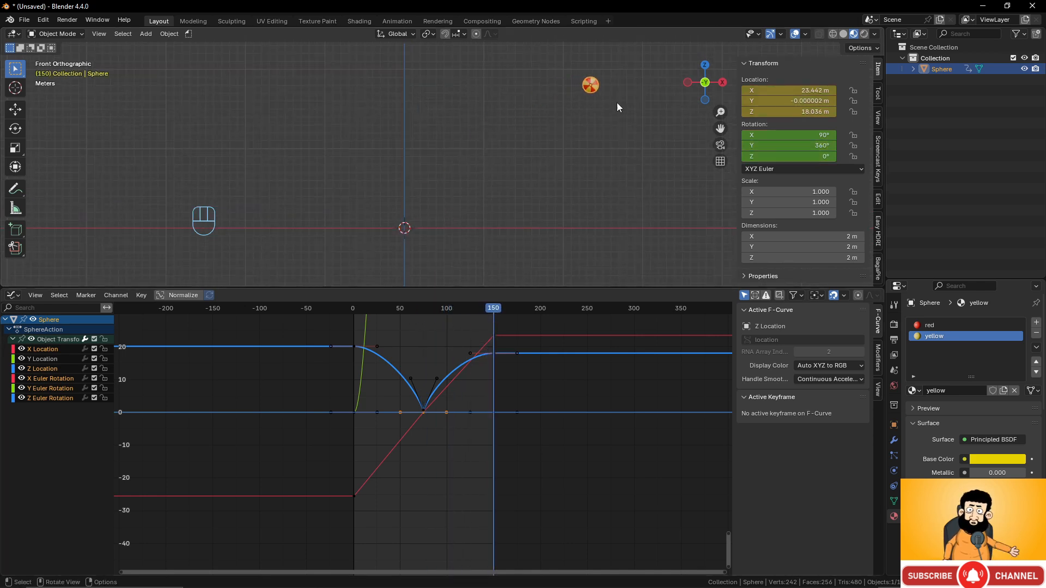
pyautogui.scroll(2, 617, 102)
pyautogui.keyDown('shift'); pyautogui.moveTo(617, 101); pyautogui.dragTo(486, 157, button='middle'); pyautogui.keyUp('shift')
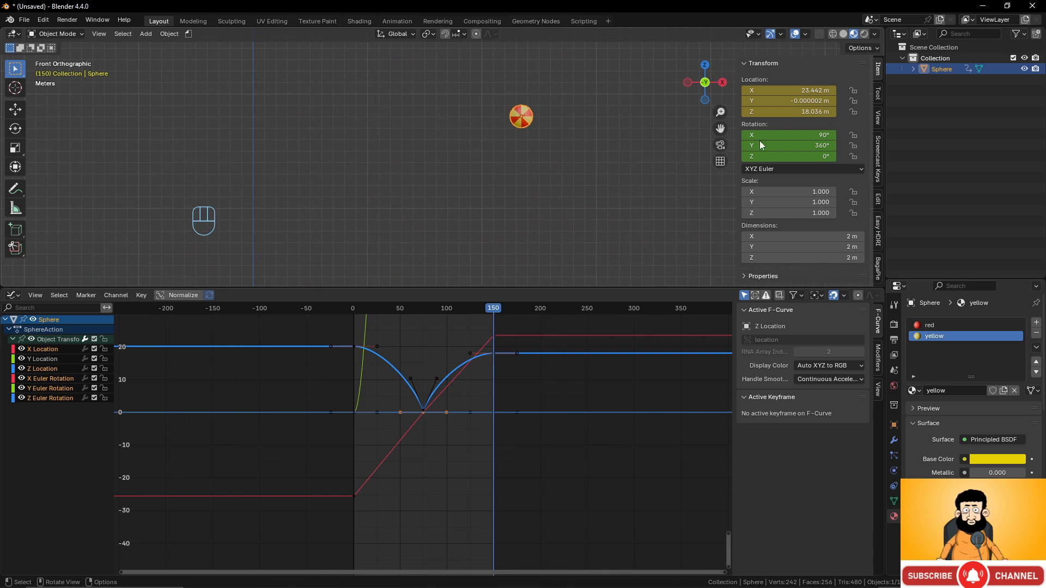
pyautogui.click(820, 146)
pyautogui.write('3600')
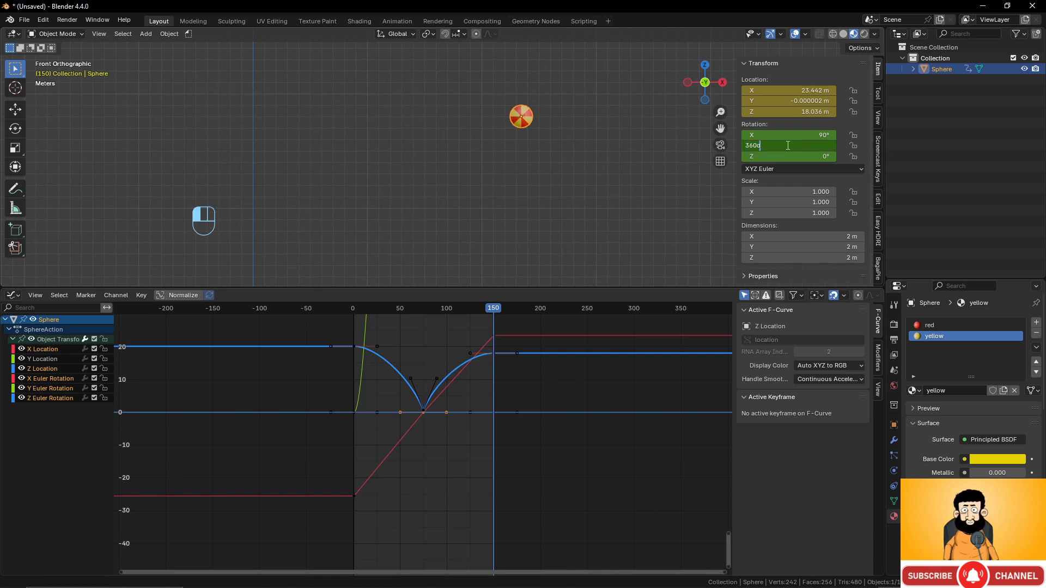
pyautogui.press('BackSpace')
pyautogui.write('+')
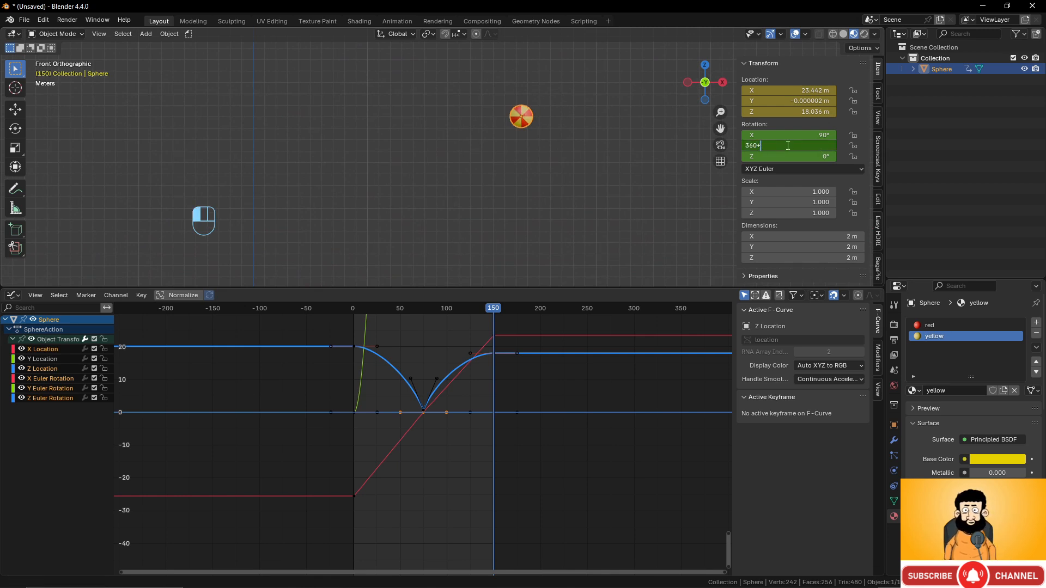
pyautogui.write('360')
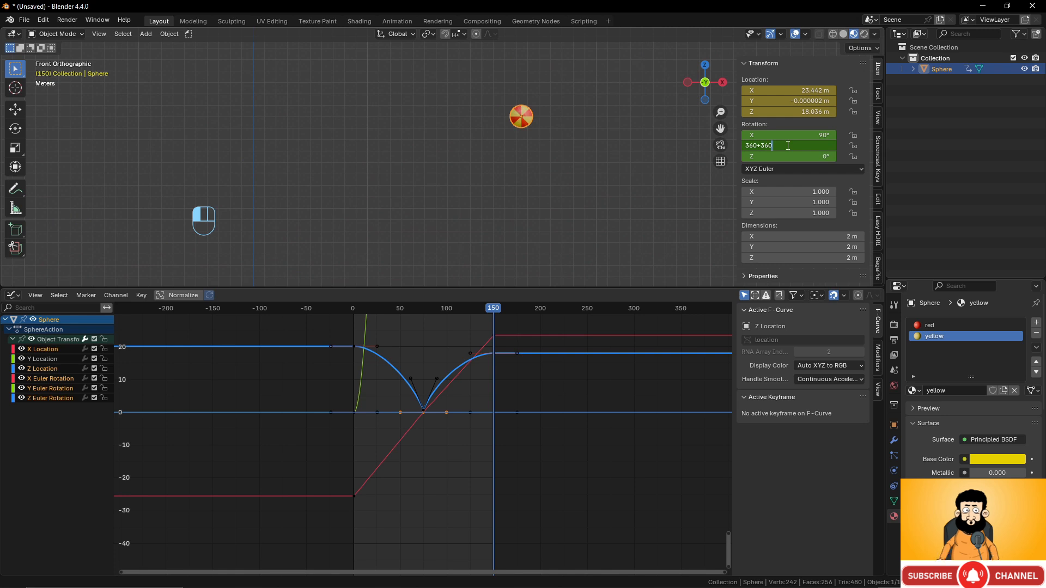
pyautogui.write('+180')
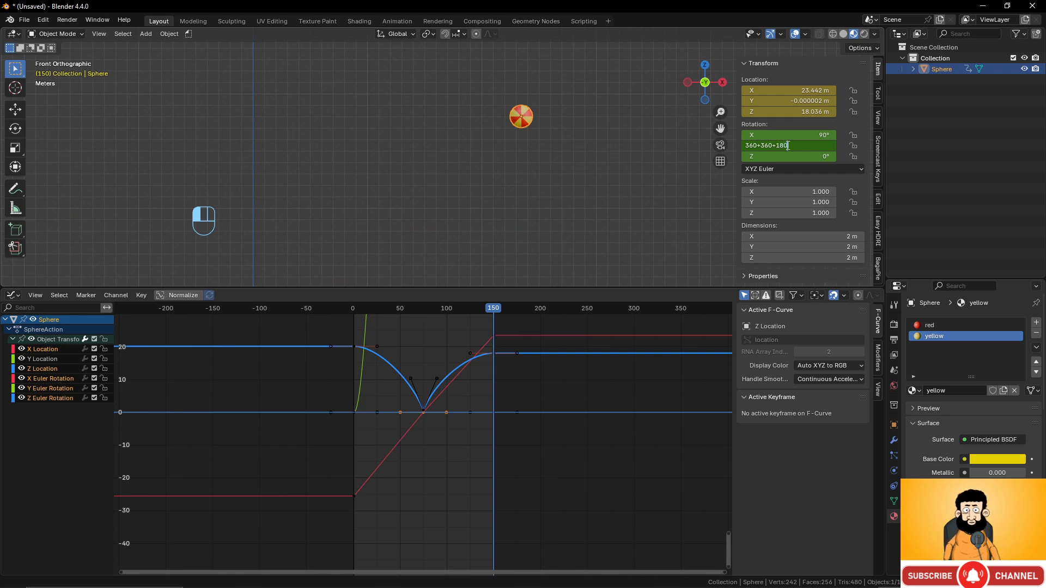
pyautogui.press('Return')
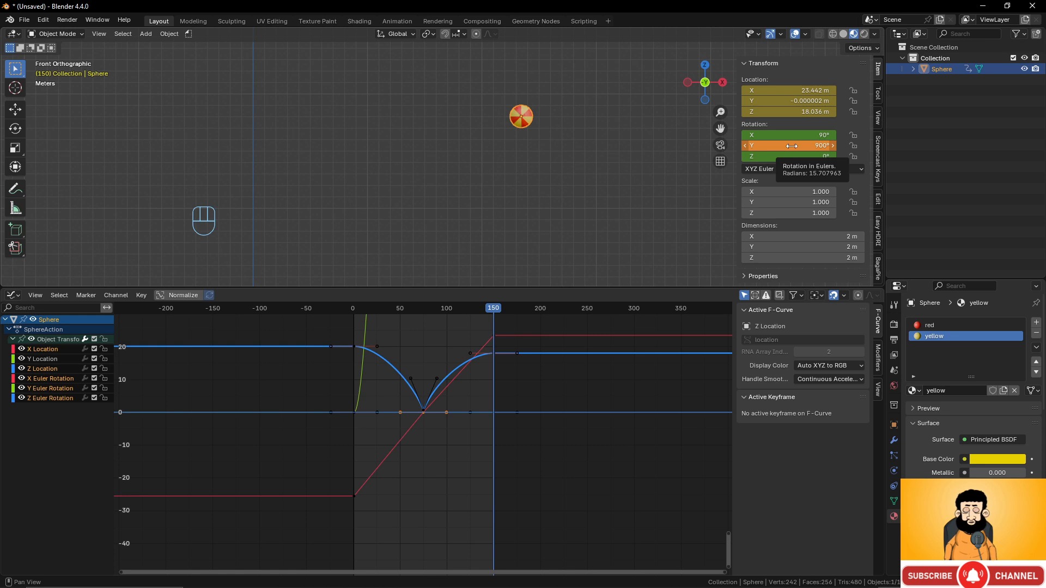
pyautogui.press('i')
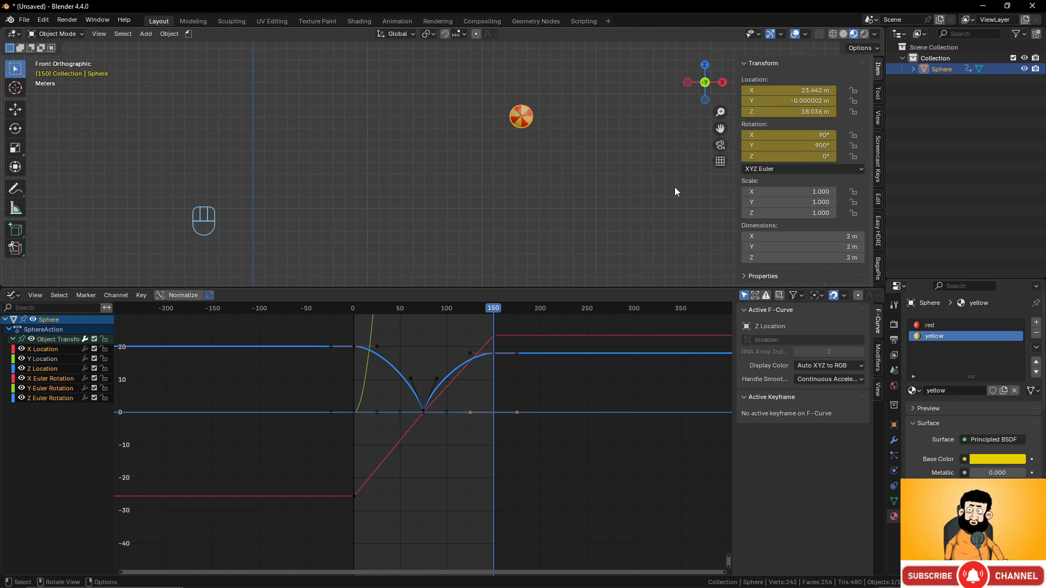
pyautogui.scroll(-3, 610, 162)
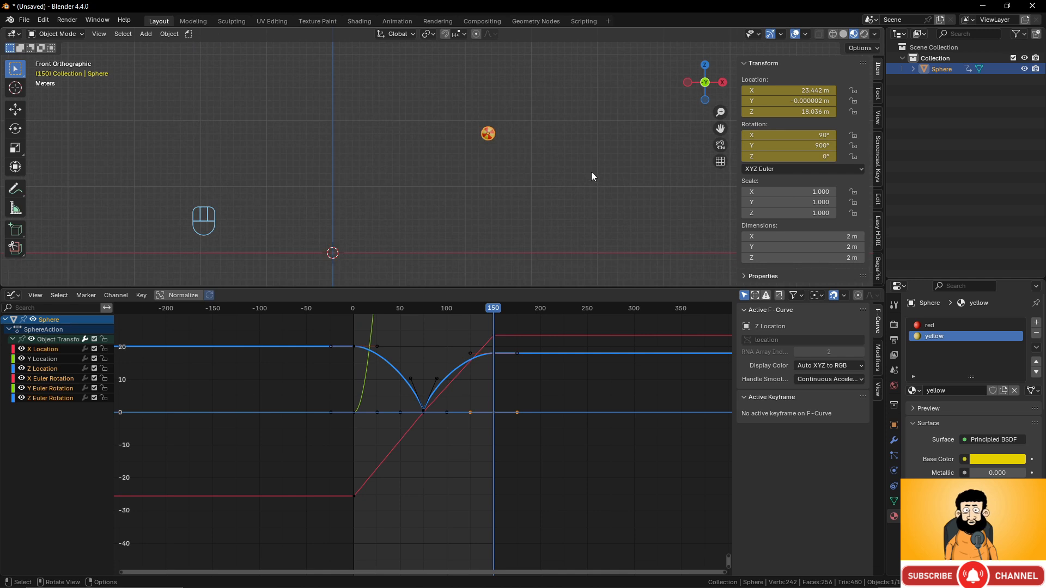
pyautogui.keyDown('shift'); pyautogui.moveTo(555, 175); pyautogui.dragTo(583, 162, button='middle'); pyautogui.keyUp('shift')
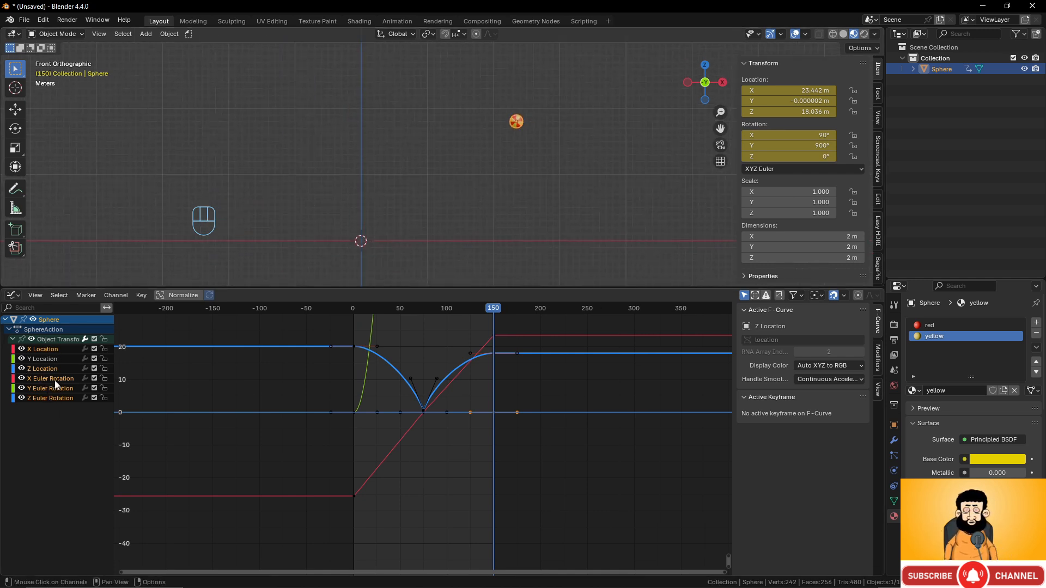
# - Hide the X, Y and Z Location curves in the Graph Editor
pyautogui.click(22, 369)
pyautogui.click(22, 359)
pyautogui.click(22, 349)
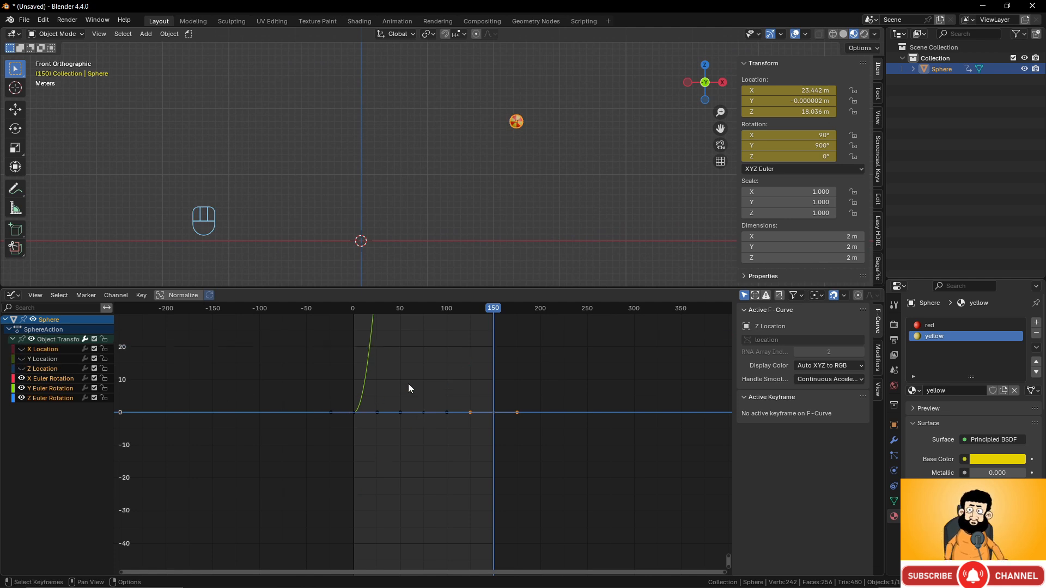
pyautogui.scroll(-8, 410, 384)
pyautogui.scroll(-5, 421, 376)
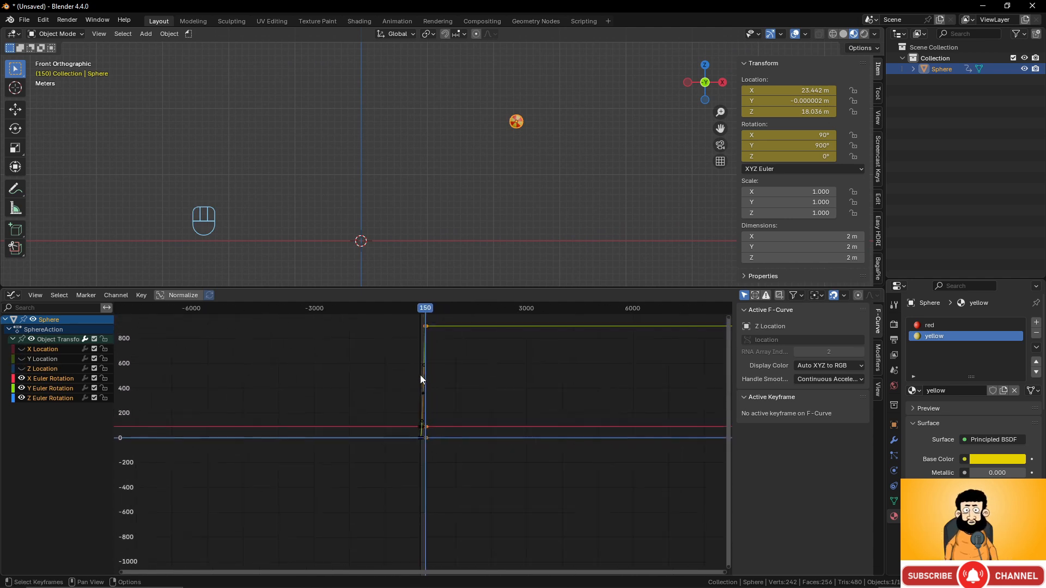
pyautogui.scroll(9, 420, 375)
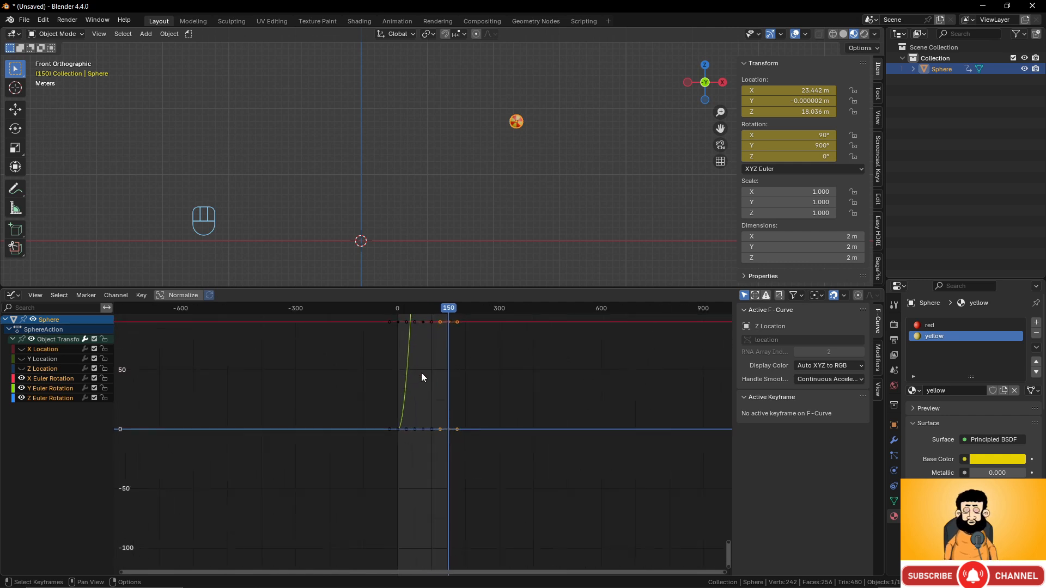
pyautogui.scroll(-2, 421, 375)
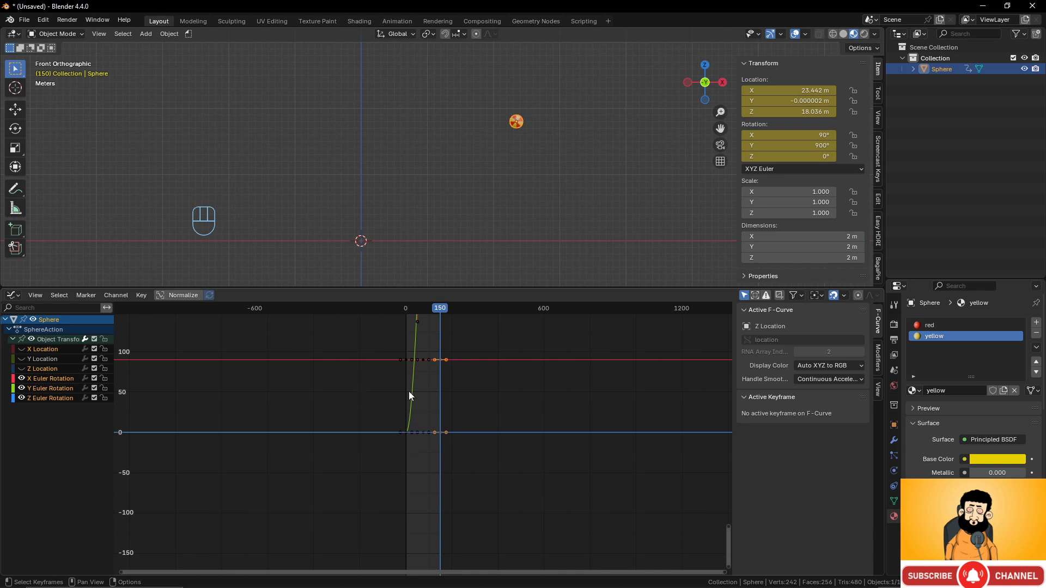
# - Select all remaining rotation keyframes and frame them to fill the graph view
pyautogui.press('a')
pyautogui.scroll(4, 424, 385)
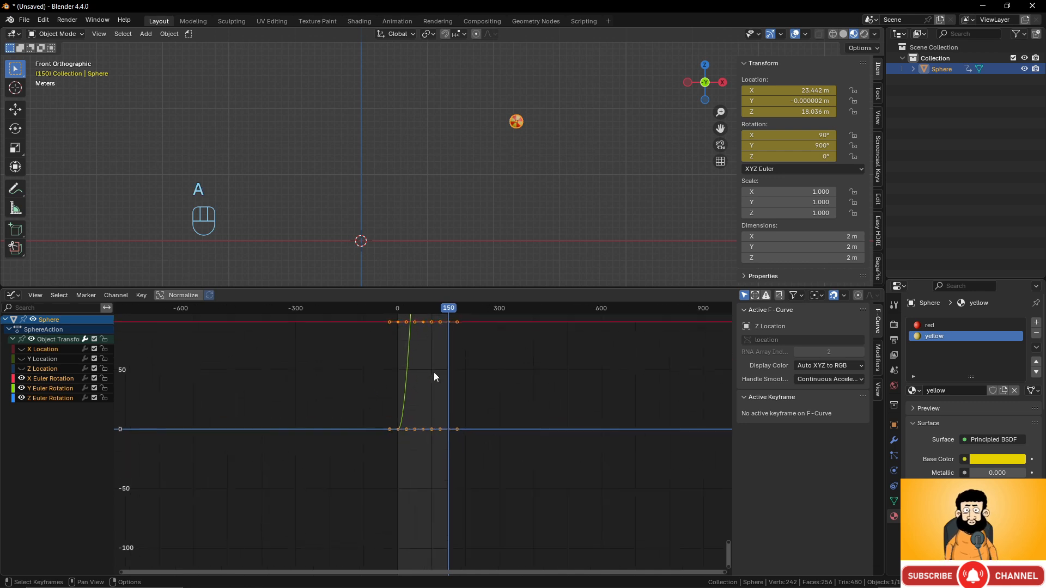
pyautogui.scroll(1, 438, 370)
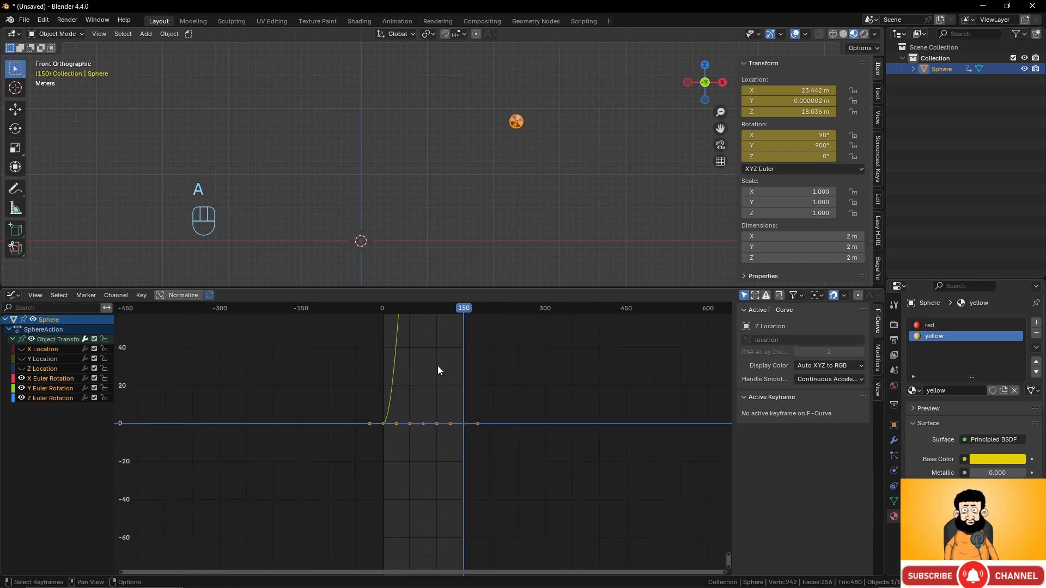
pyautogui.press('KP_Decimal')
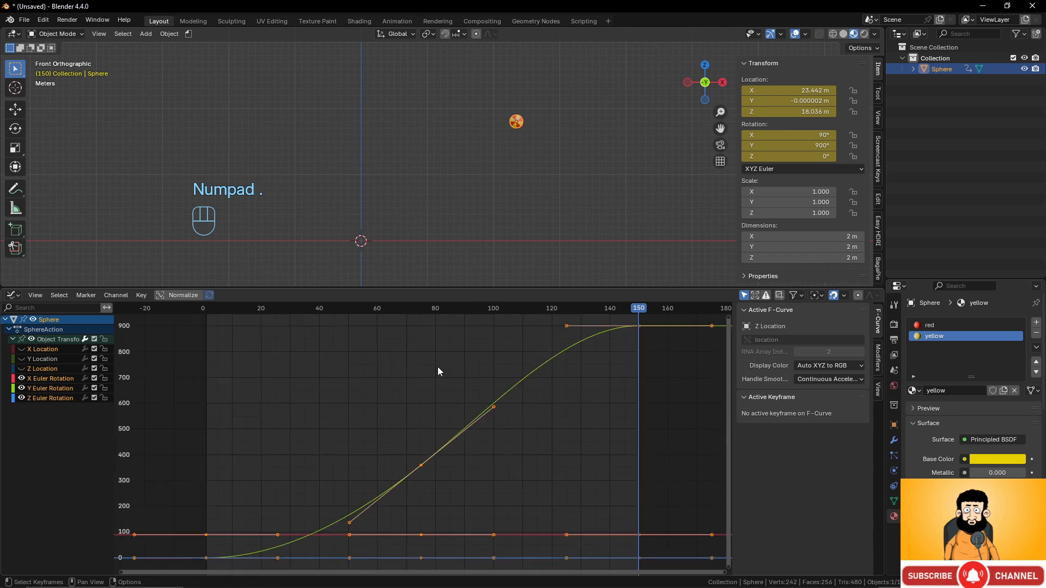
pyautogui.scroll(-1, 437, 368)
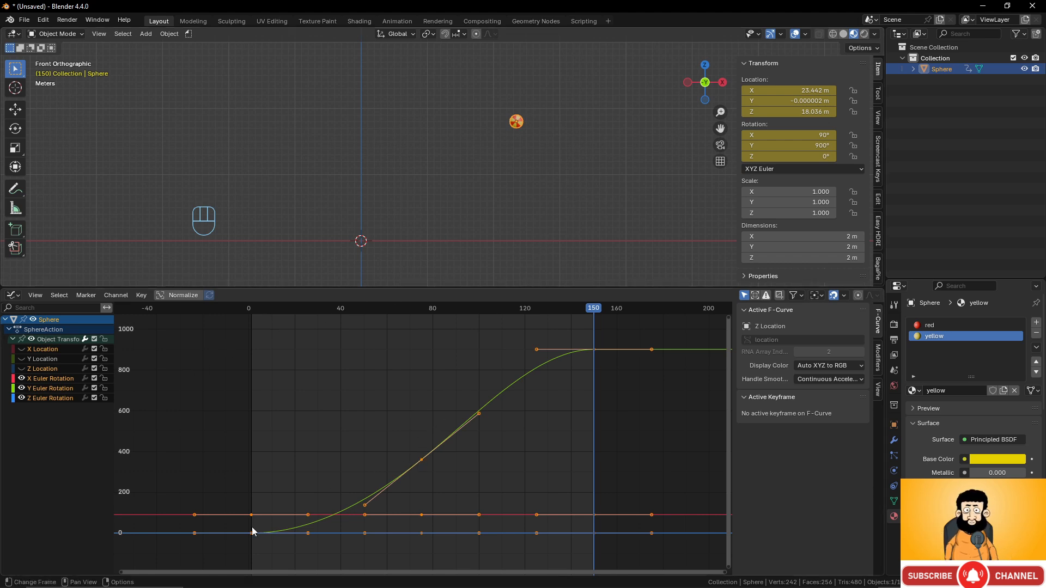
# - Set the rotation keyframes' interpolation to Linear and scrub from frame 2 to preview the spin
pyautogui.rightClick(497, 401)
pyautogui.moveTo(497, 396)
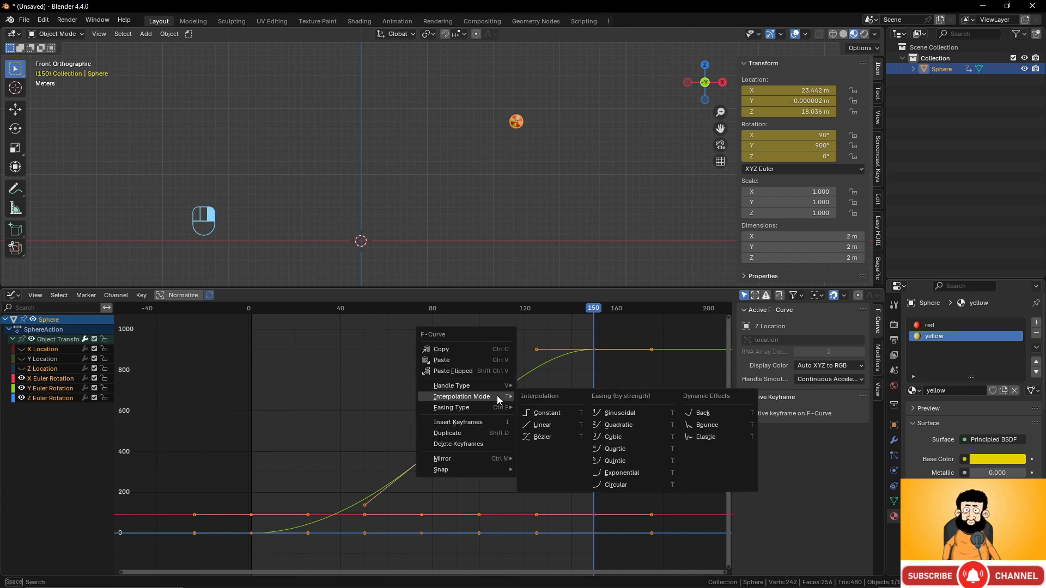
pyautogui.click(557, 424)
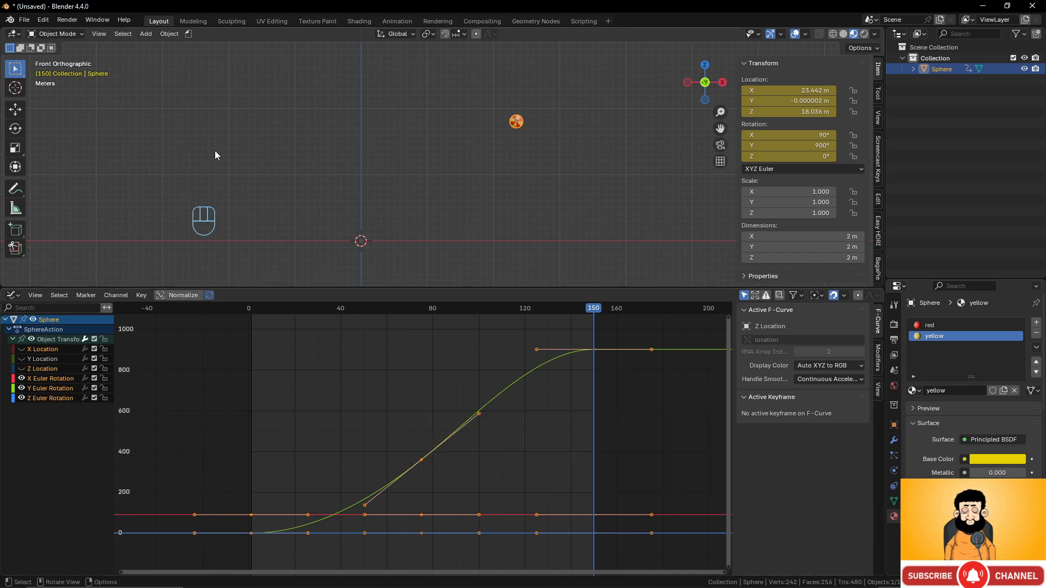
pyautogui.click(253, 310)
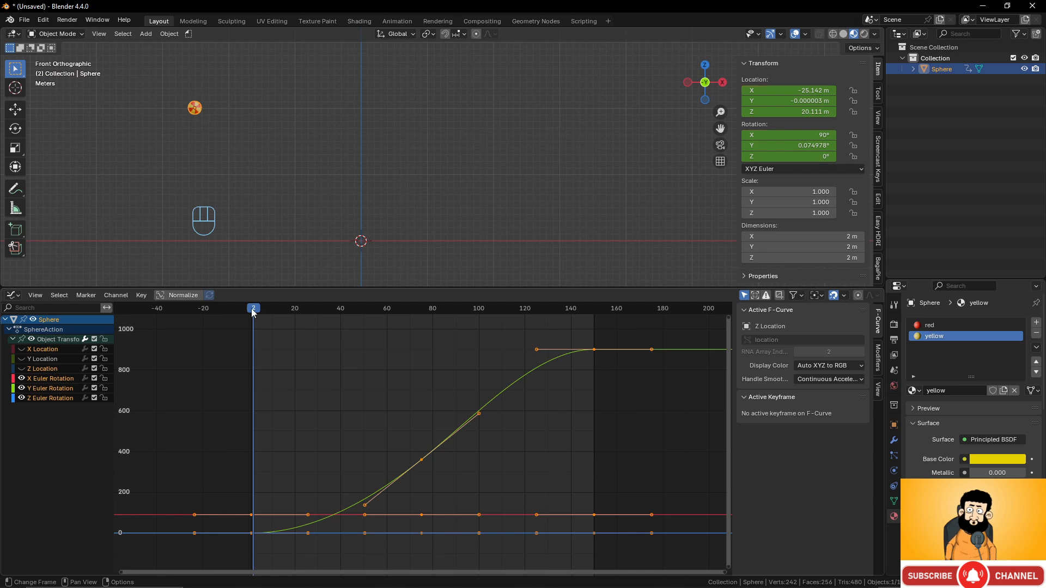
pyautogui.moveTo(253, 311); pyautogui.dragTo(421, 340)
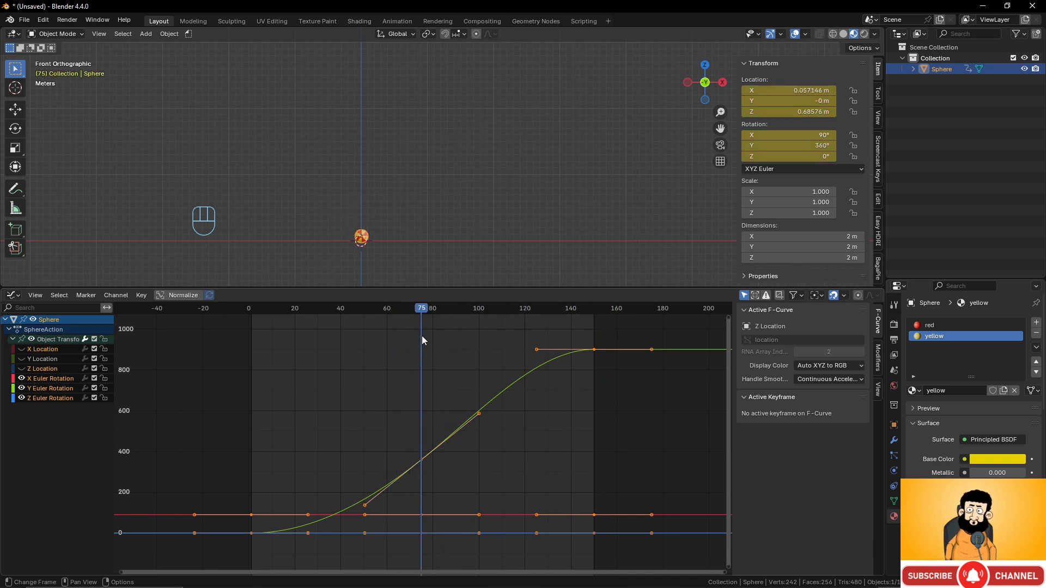
# - Zoom in close on the sphere and step frame by frame around the impact at frame 75
pyautogui.scroll(5, 375, 230)
pyautogui.keyDown('shift'); pyautogui.moveTo(375, 230); pyautogui.dragTo(446, 55, button='middle'); pyautogui.keyUp('shift')
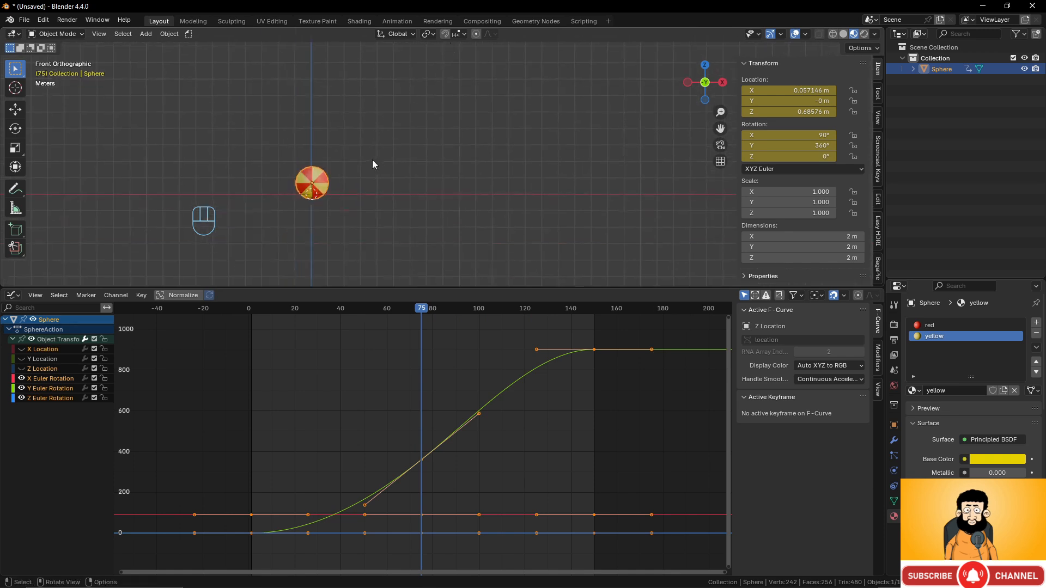
pyautogui.keyDown('shift'); pyautogui.moveTo(373, 164); pyautogui.dragTo(388, 110, button='middle'); pyautogui.keyUp('shift')
pyautogui.scroll(5, 415, 161)
pyautogui.keyDown('shift'); pyautogui.moveTo(443, 168); pyautogui.dragTo(453, 181, button='middle'); pyautogui.keyUp('shift')
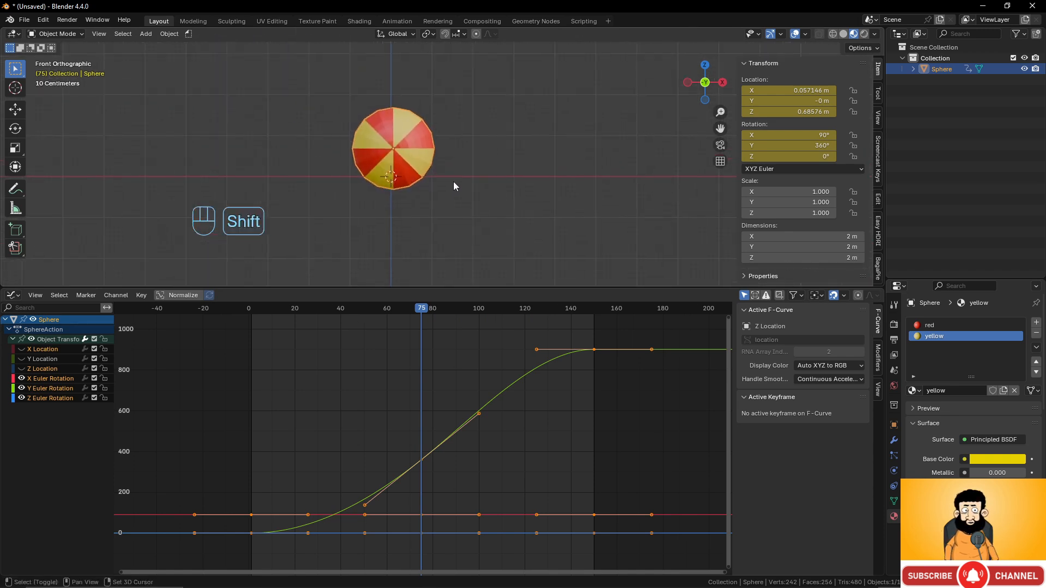
pyautogui.scroll(1, 423, 260)
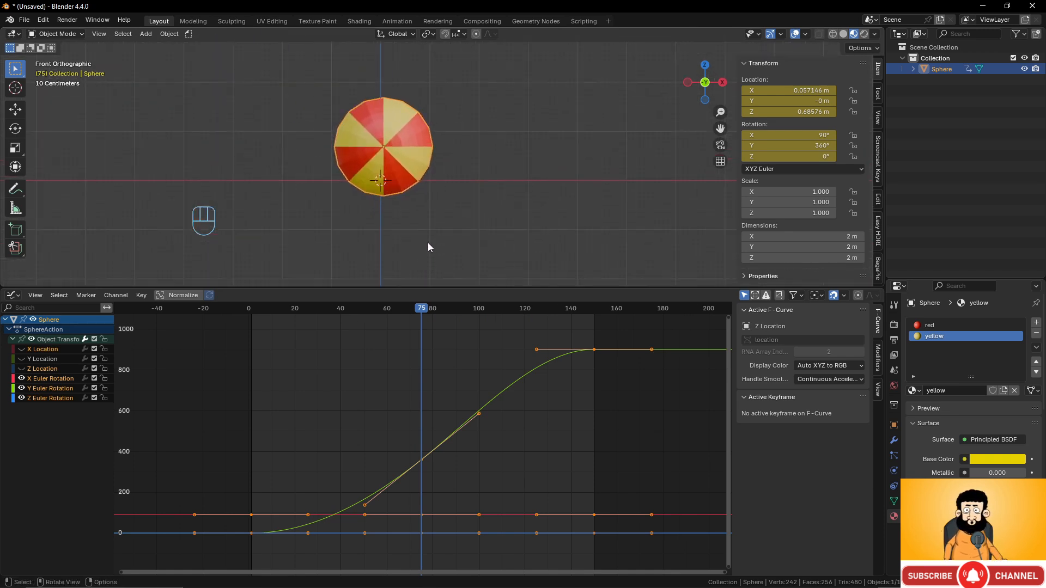
pyautogui.press('Right')
pyautogui.press('Left')
pyautogui.press('Left')
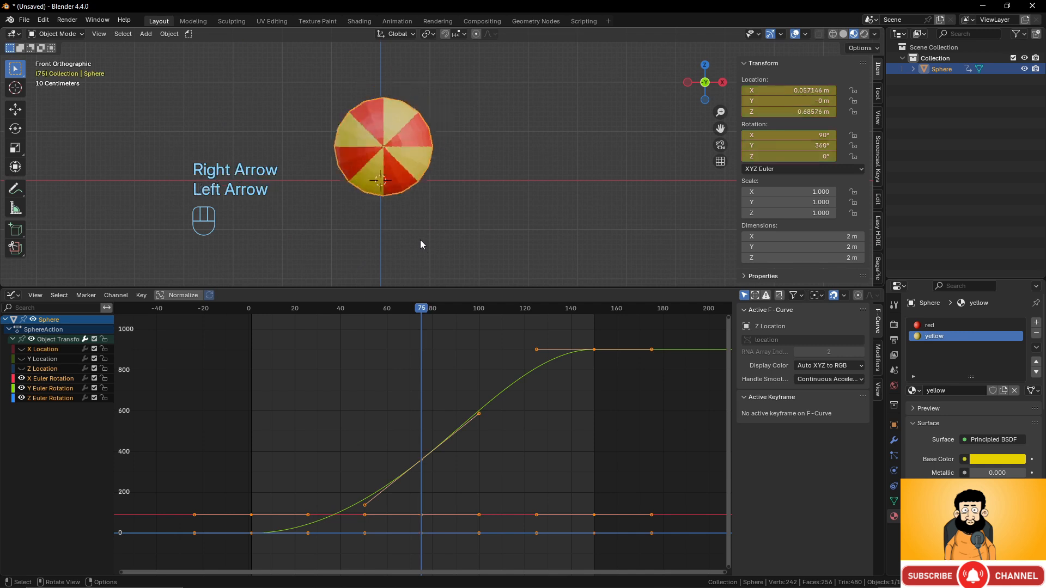
pyautogui.press('Right')
pyautogui.press('Right')
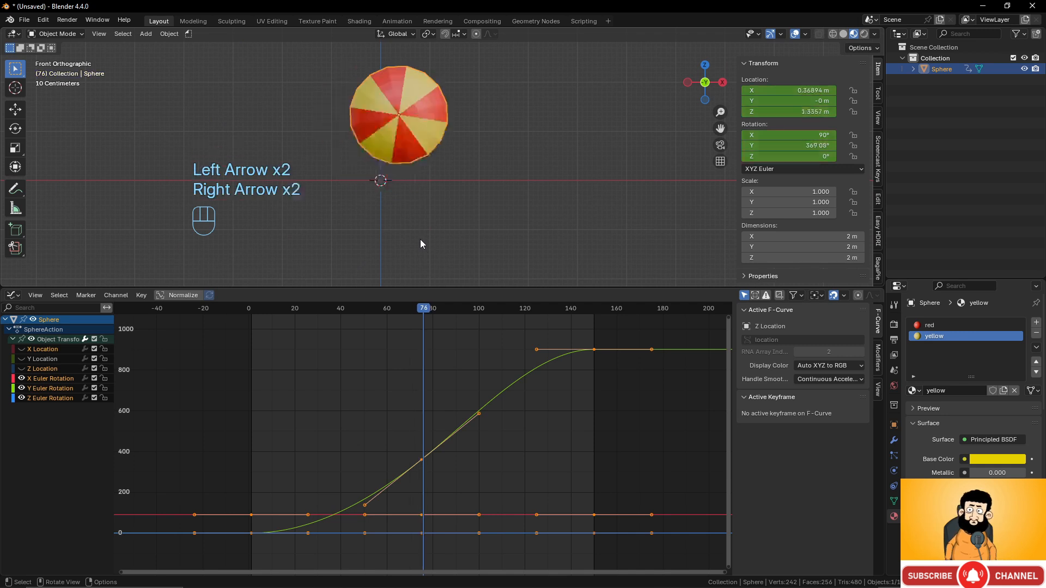
pyautogui.press('Right')
pyautogui.press('Left')
pyautogui.press('Left')
pyautogui.press('Left')
pyautogui.press('Left')
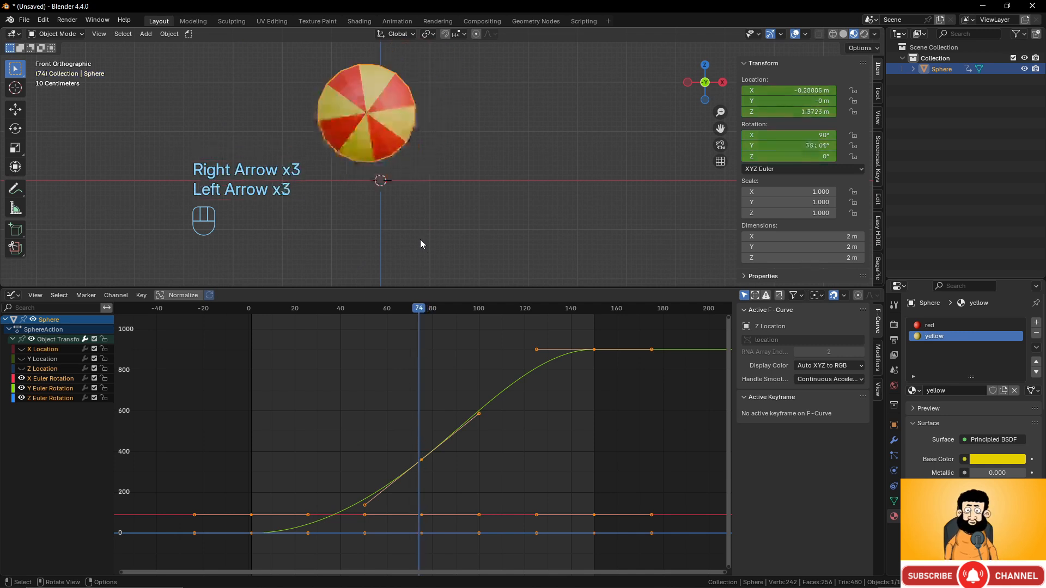
pyautogui.press('Right')
pyautogui.press('Right')
pyautogui.press('Right')
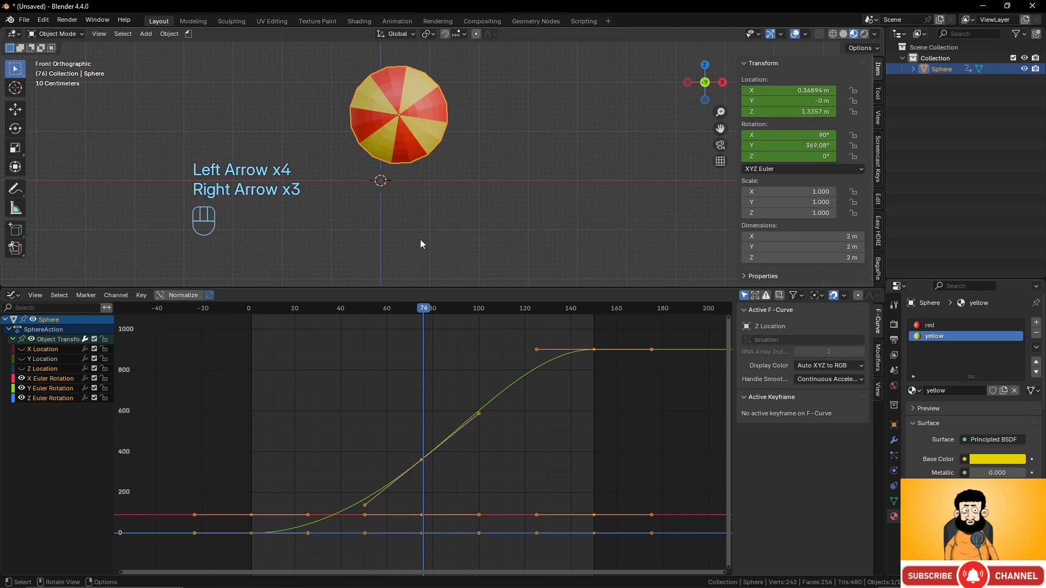
pyautogui.press('Right')
pyautogui.press('Left')
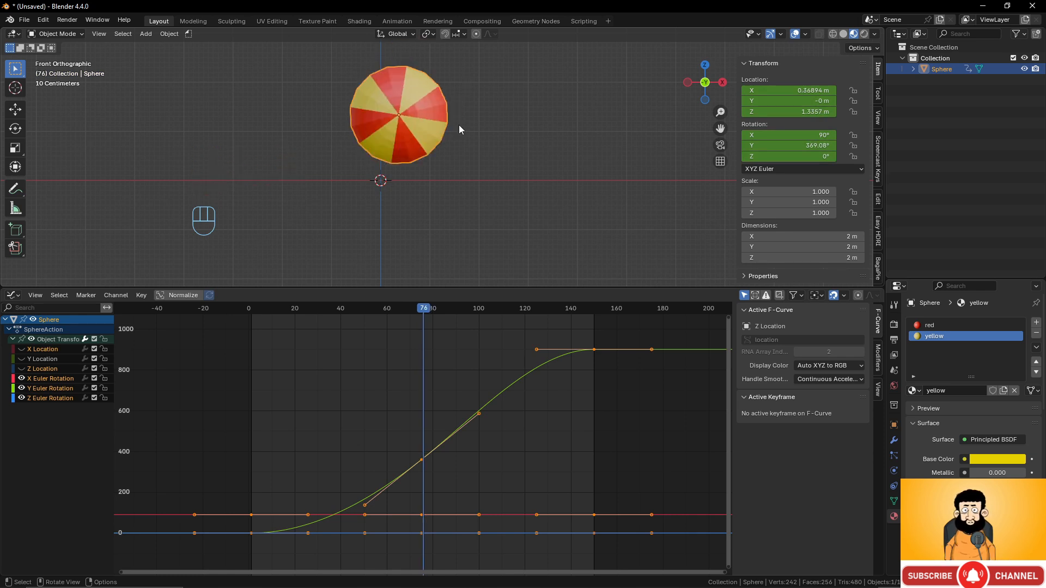
# - Keyframe the sphere's normal 1.000 scale at frames 74 and 76, then return to frame 75
pyautogui.press('Left')
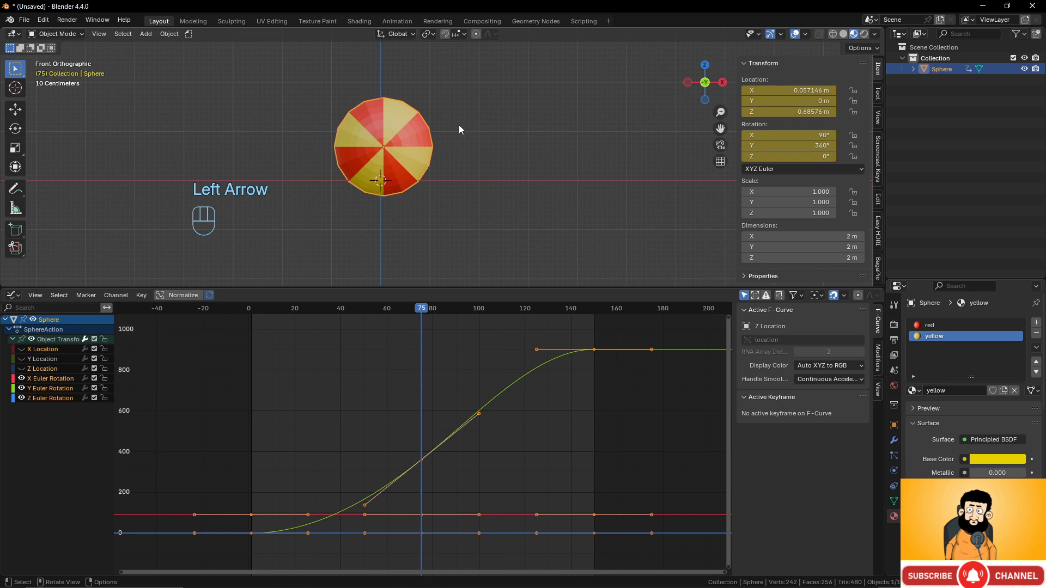
pyautogui.press('Left')
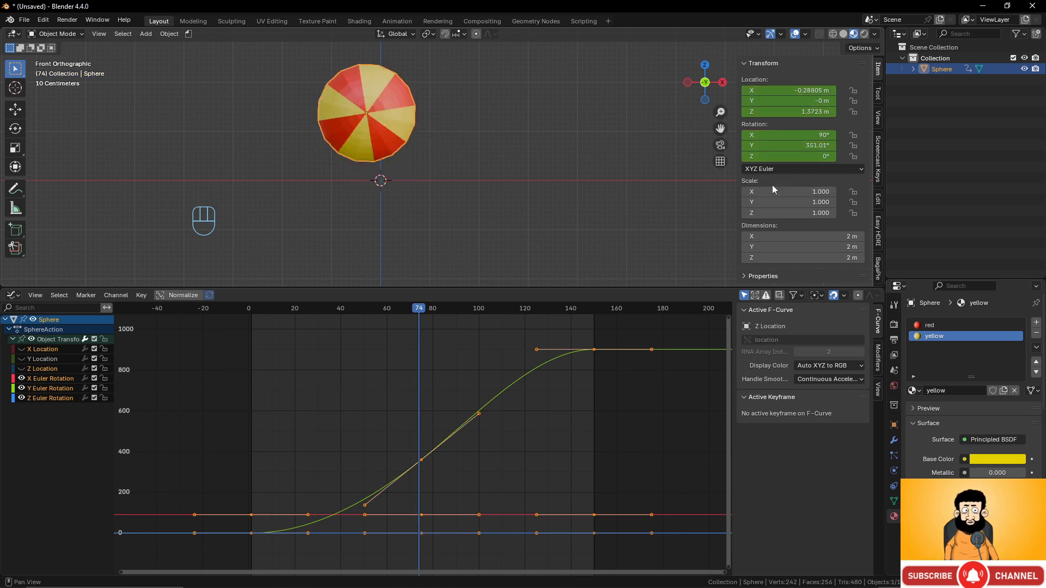
pyautogui.press('Right')
pyautogui.press('Right')
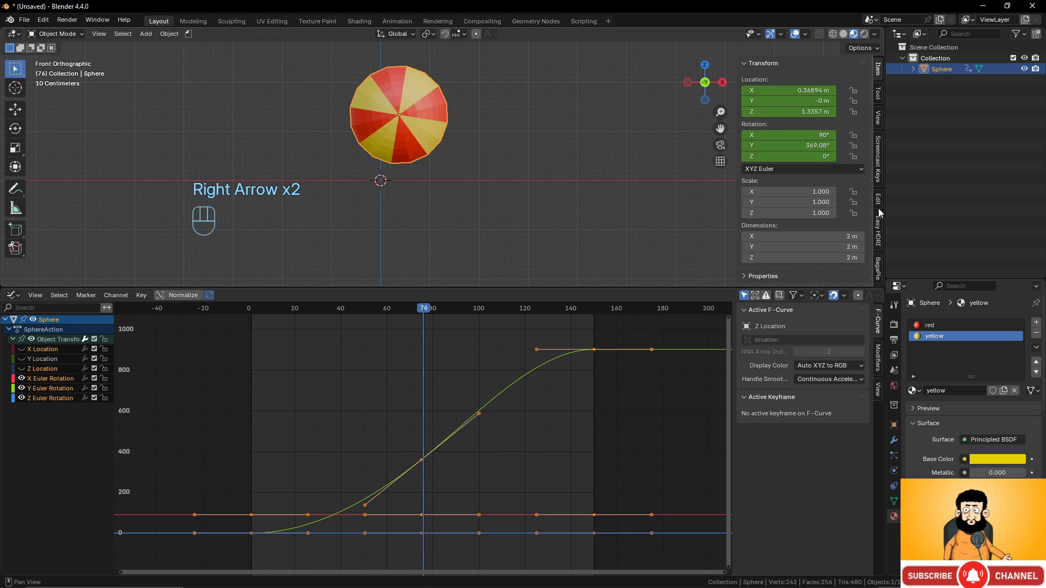
pyautogui.press('Left')
pyautogui.press('Left')
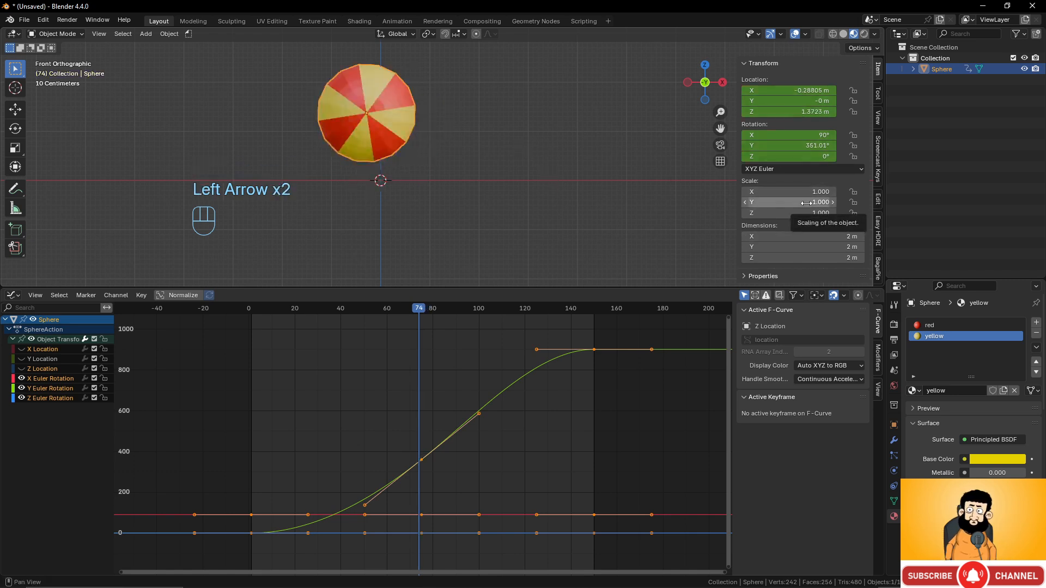
pyautogui.press('i')
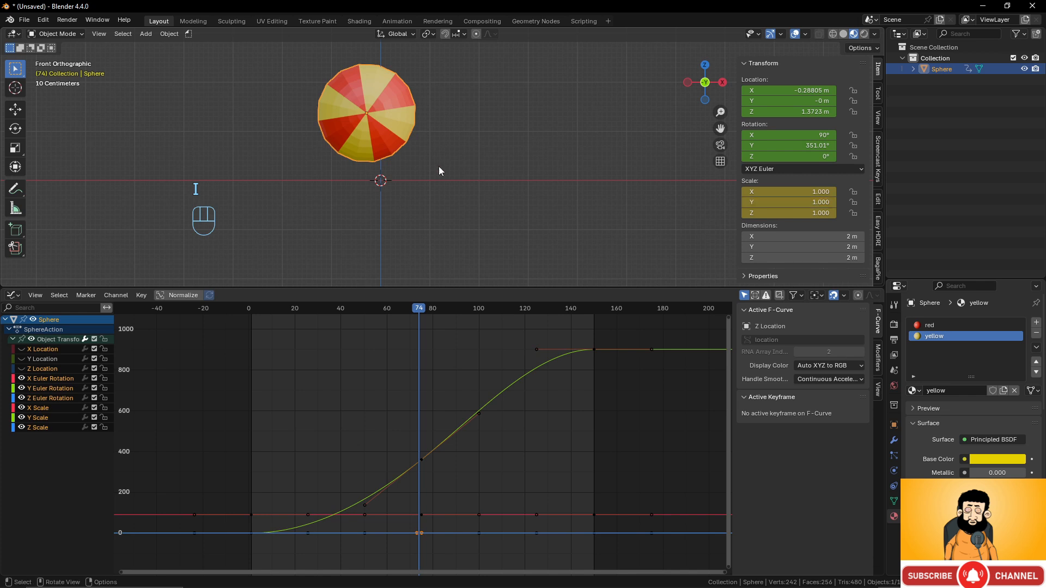
pyautogui.press('Right')
pyautogui.press('Right')
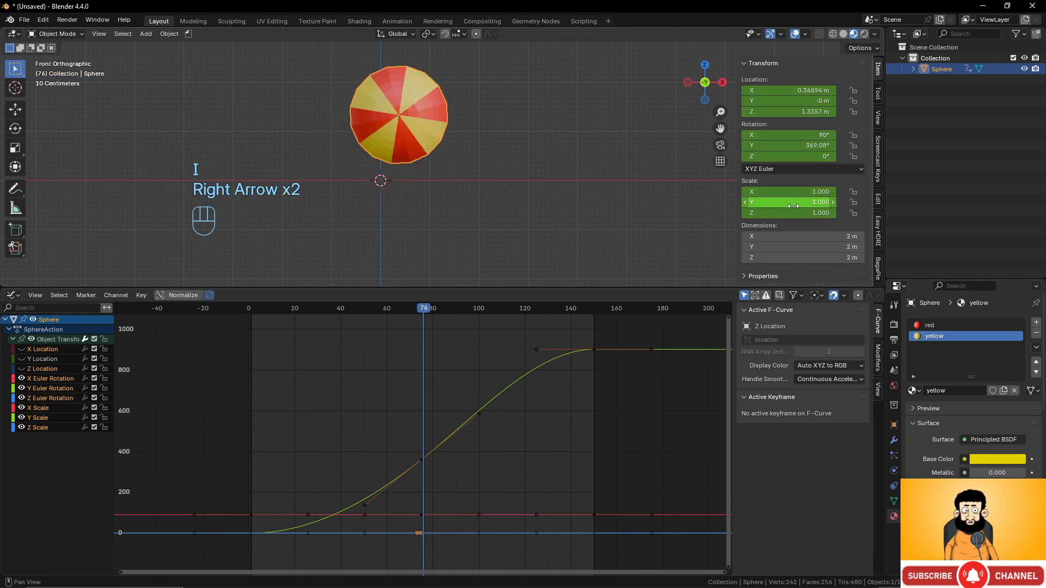
pyautogui.press('i')
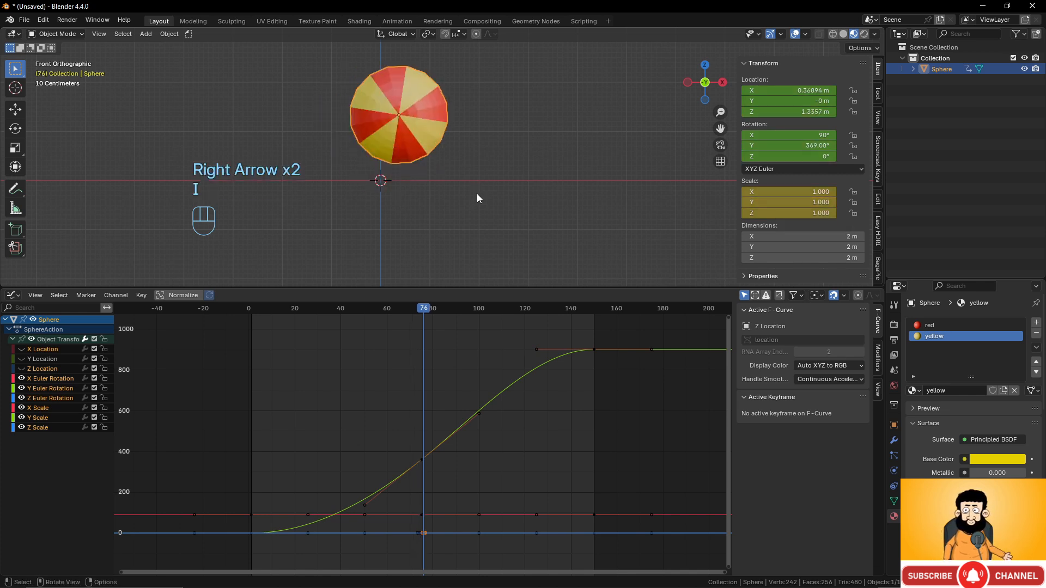
pyautogui.press('Left')
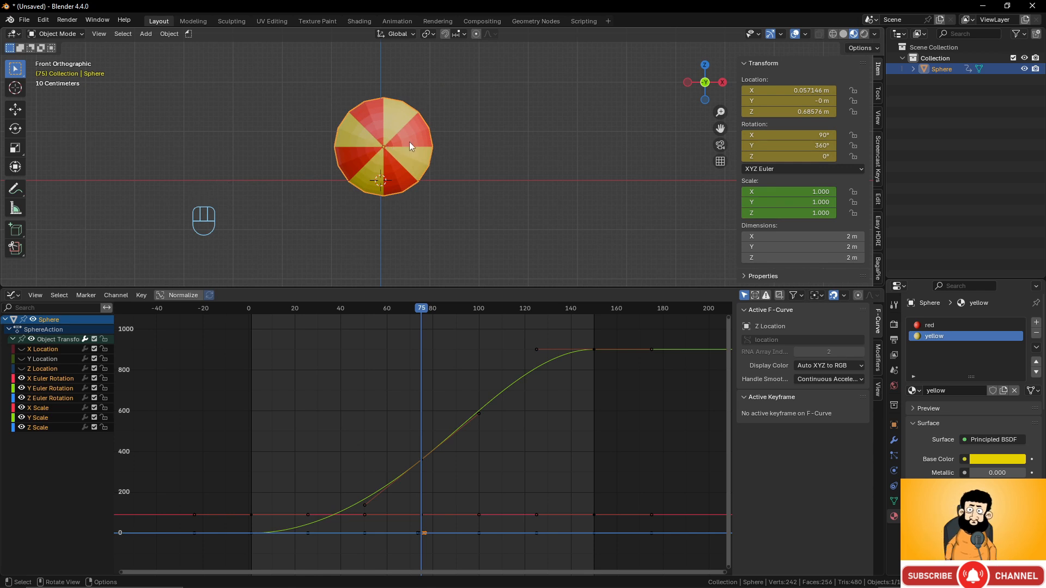
# - Squash the sphere along Z to 0.725 at frame 75 and keyframe only its scale
pyautogui.press('s')
pyautogui.press('z')
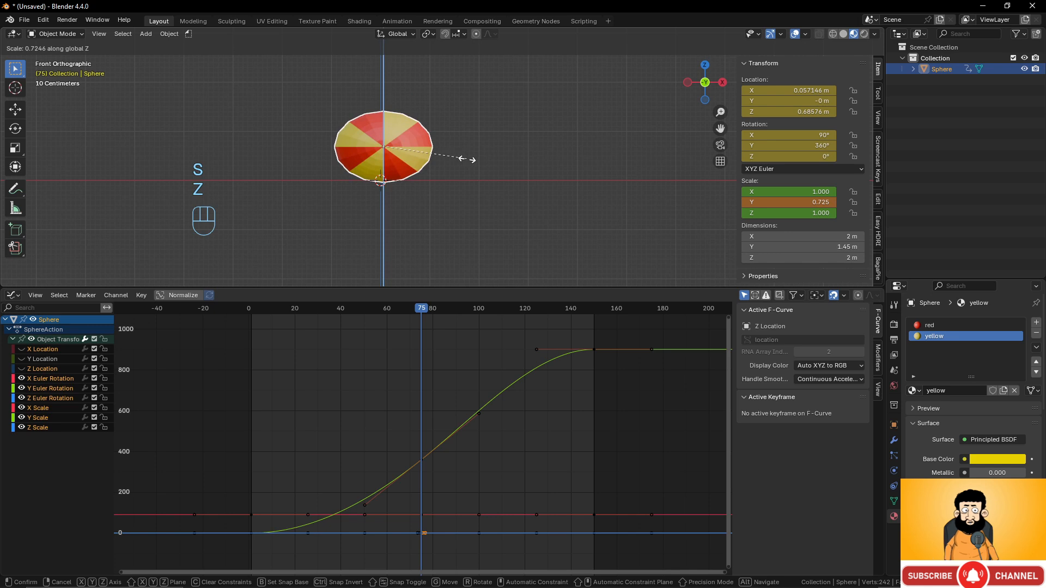
pyautogui.click(467, 159)
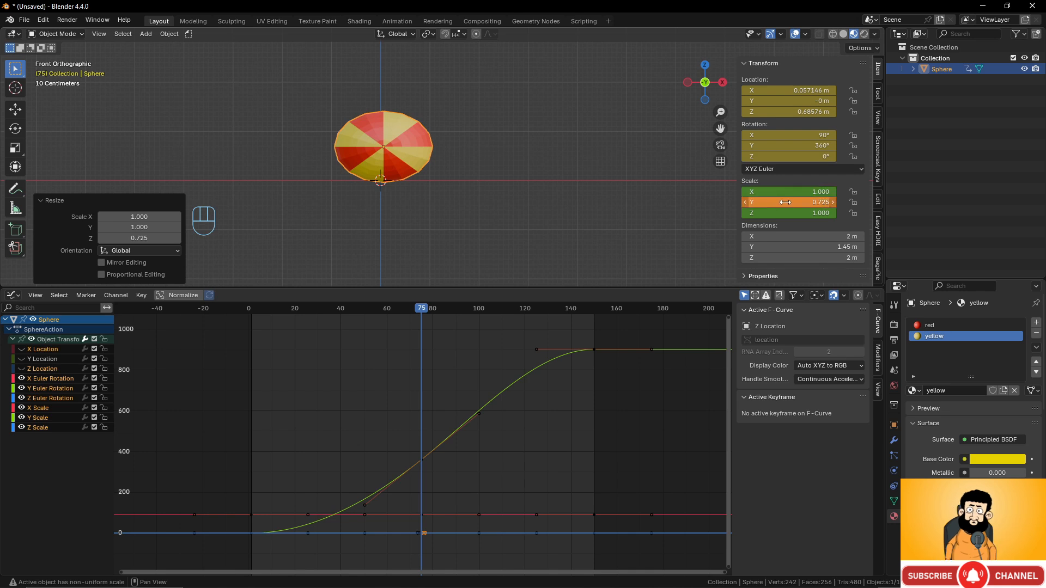
pyautogui.press('i')
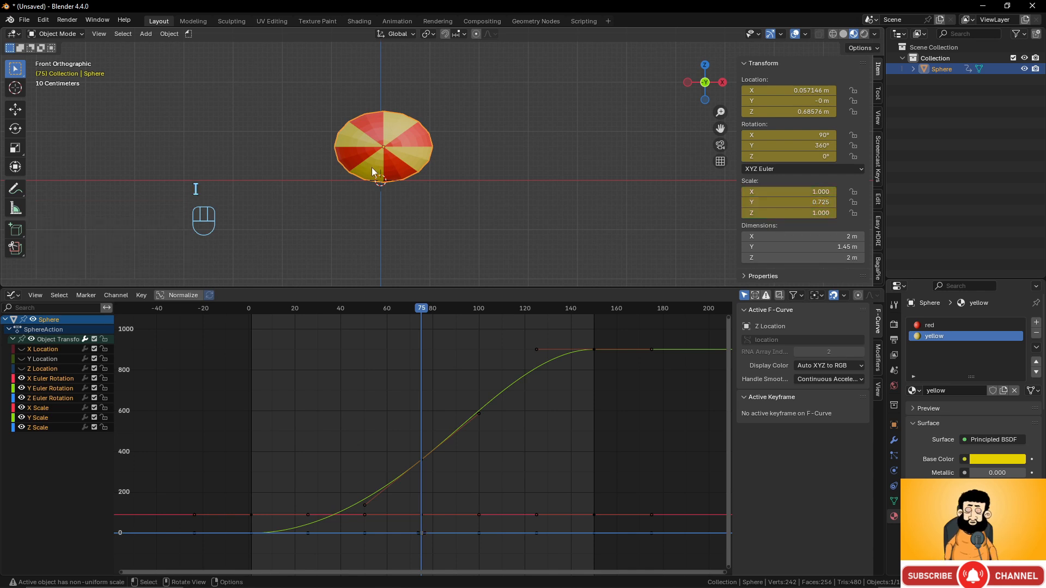
pyautogui.hotkey('ctrl', 'z')
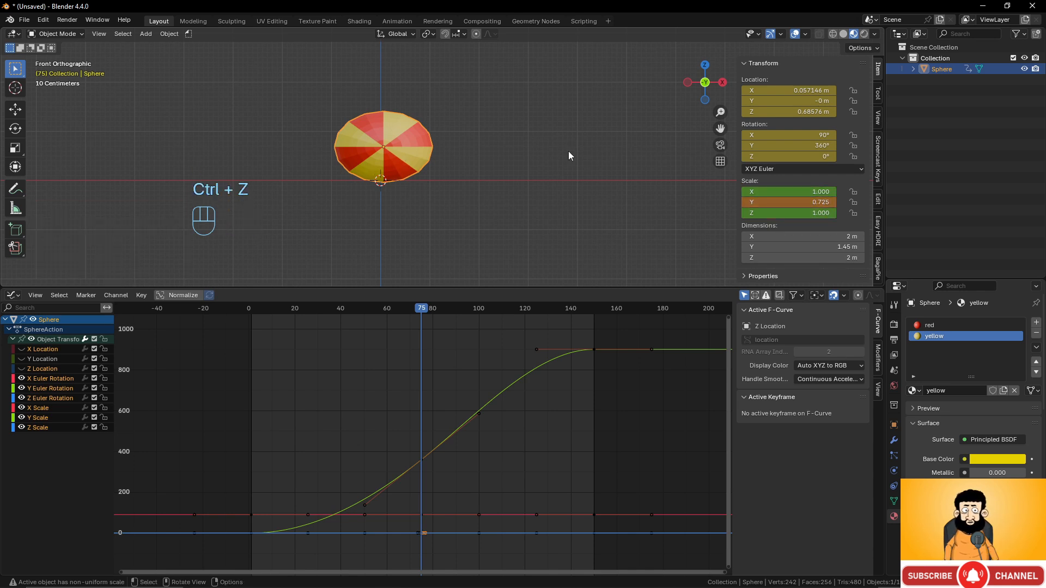
pyautogui.press('k')
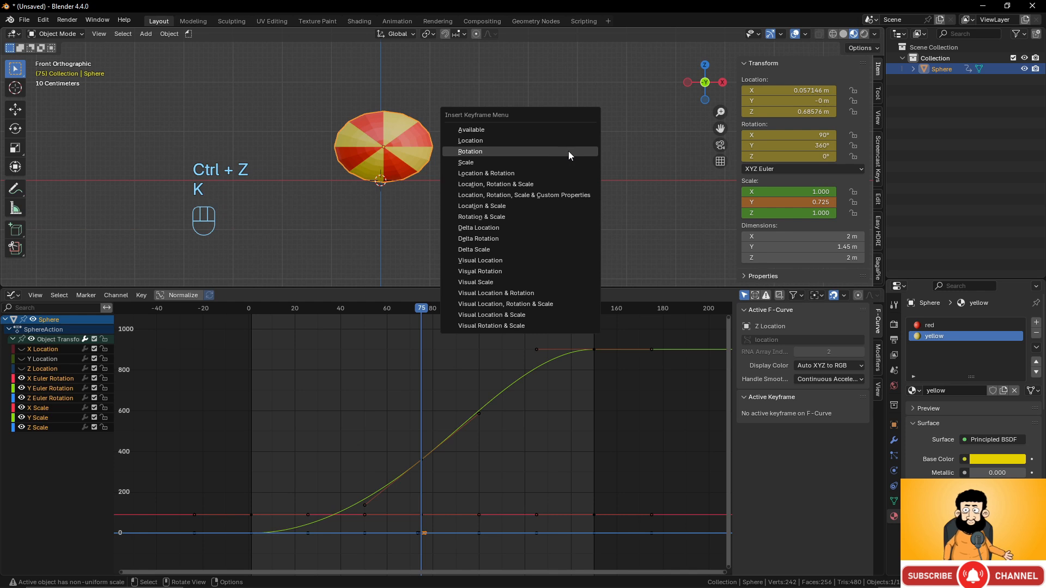
pyautogui.click(546, 162)
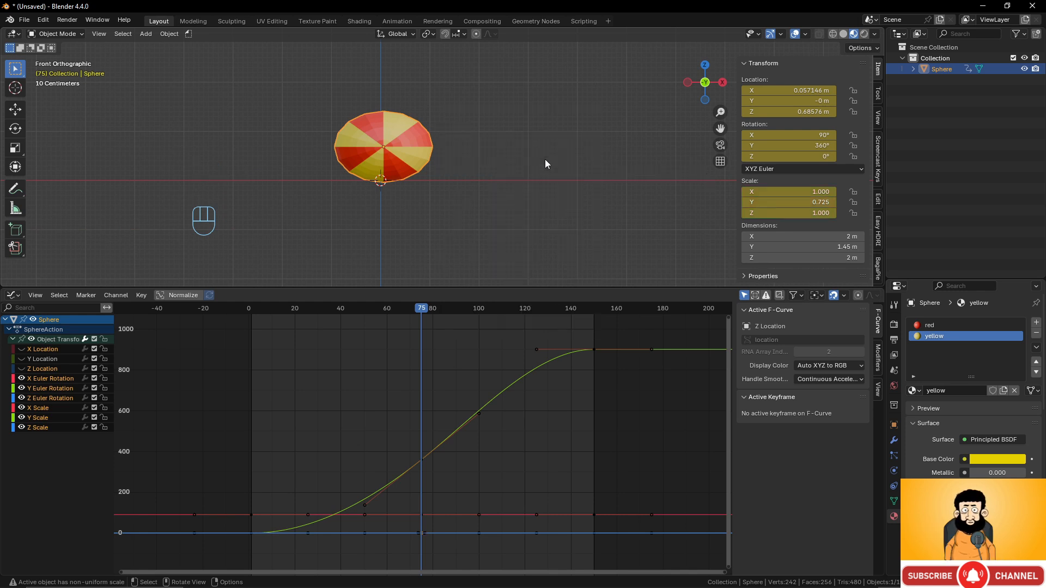
pyautogui.scroll(-3, 425, 212)
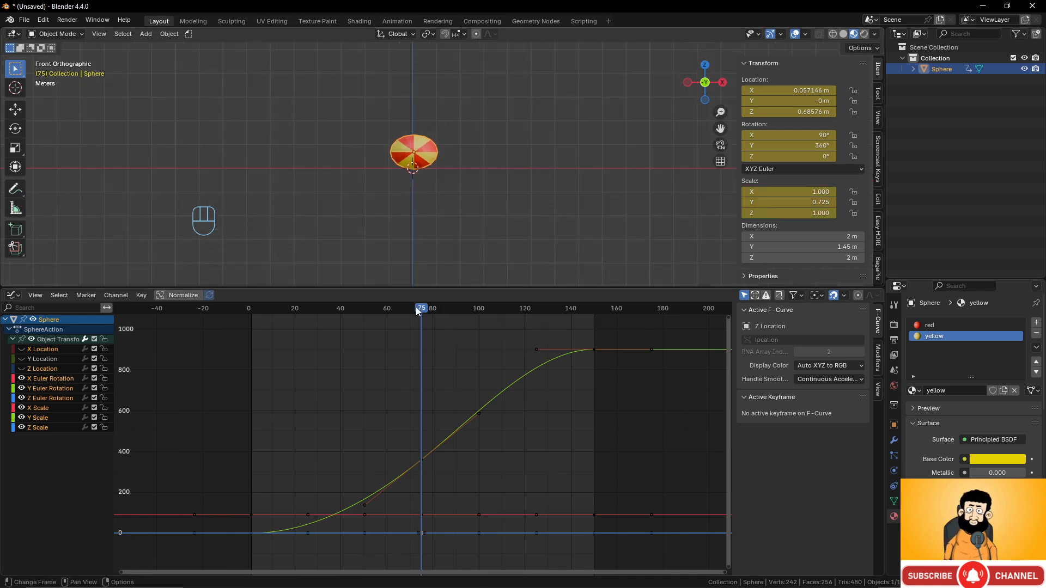
# - Scrub through the whole animation to review the bounce
pyautogui.moveTo(254, 309); pyautogui.dragTo(424, 321)
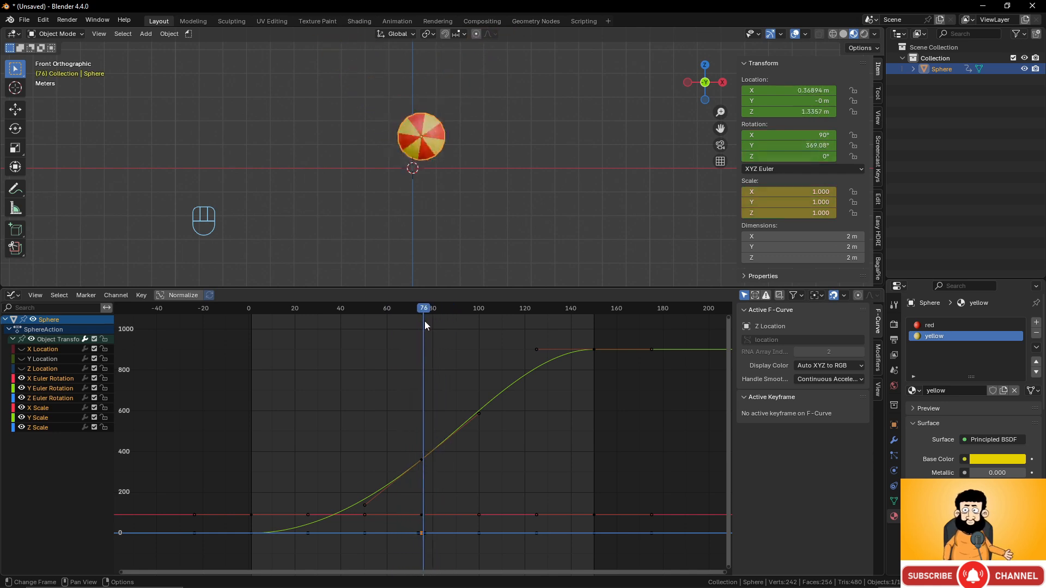
pyautogui.scroll(-3, 485, 191)
pyautogui.scroll(7, 463, 174)
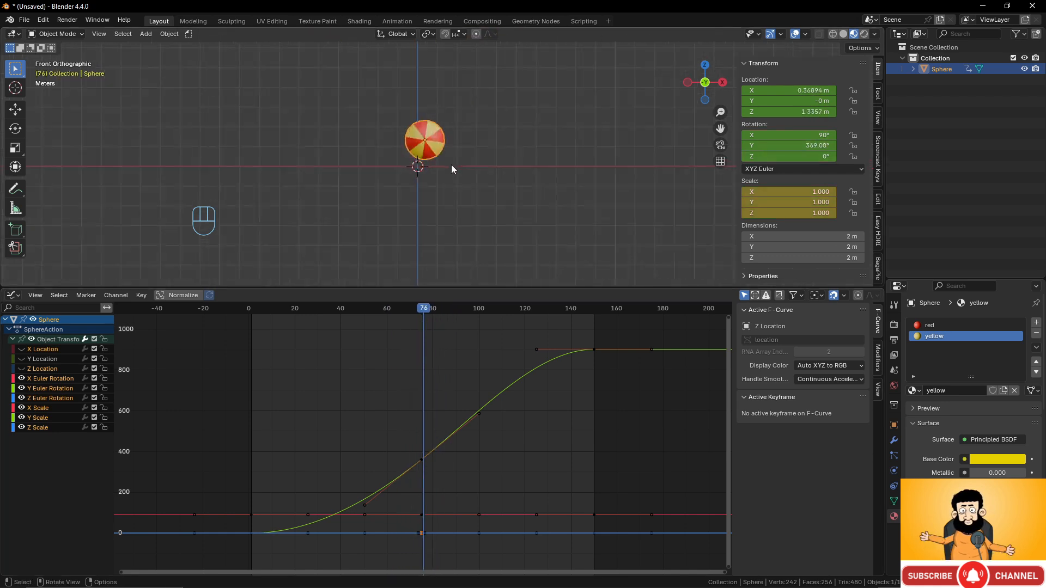
# - Apply Shade Smooth to the striped sphere
pyautogui.rightClick(433, 129)
pyautogui.click(421, 107)
pyautogui.scroll(-5, 426, 122)
pyautogui.scroll(2, 453, 159)
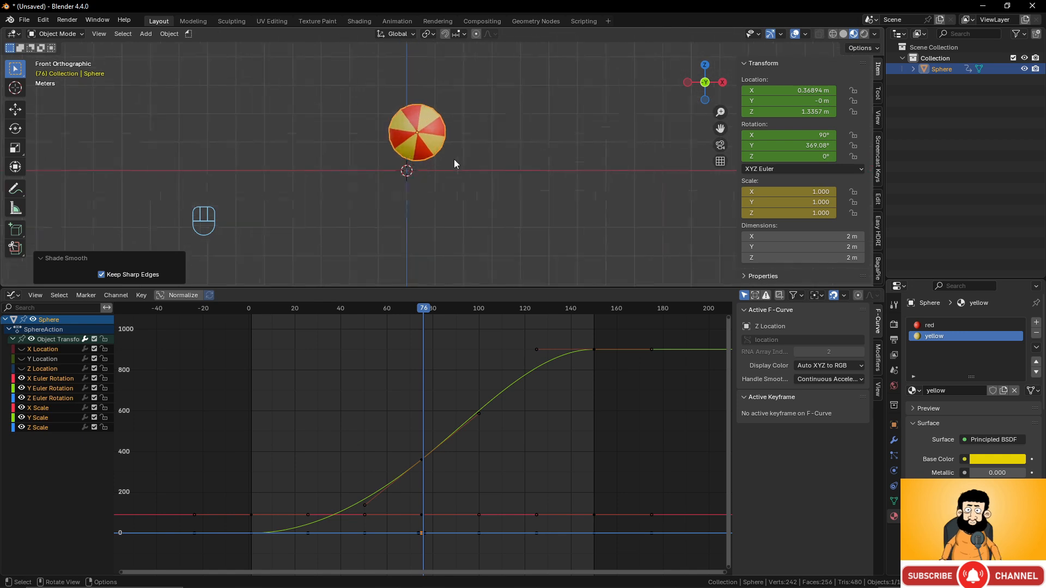
pyautogui.scroll(1, 424, 165)
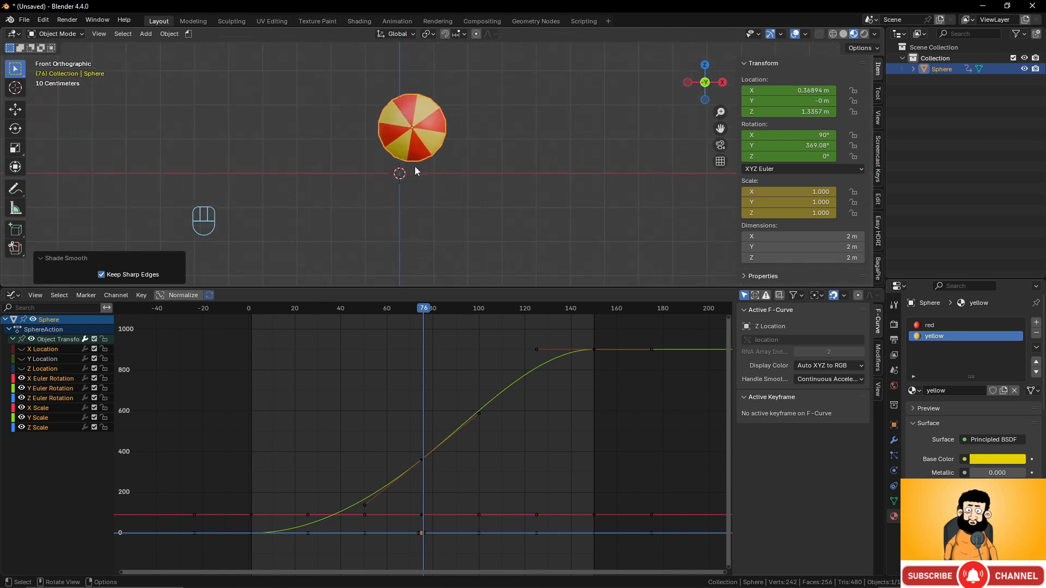
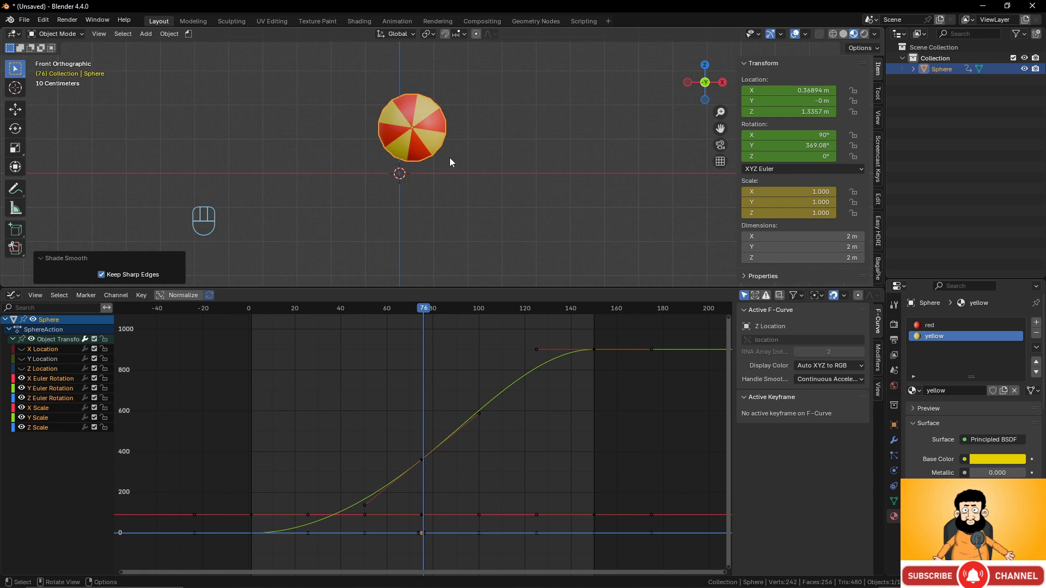
# - Switch the viewport to rendered shading and zoom out on the scene
pyautogui.click(865, 34)
pyautogui.scroll(-4, 575, 126)
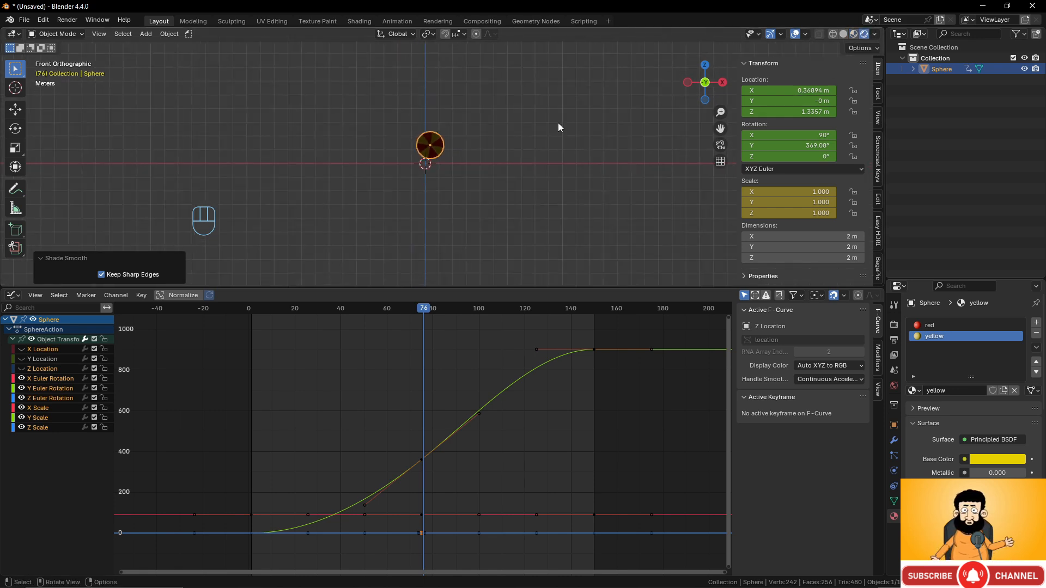
pyautogui.scroll(-1, 545, 128)
# - Add an area light and raise it about 19.8 m straight up along Z
pyautogui.hotkey('shift', 'a')
pyautogui.moveTo(497, 145)
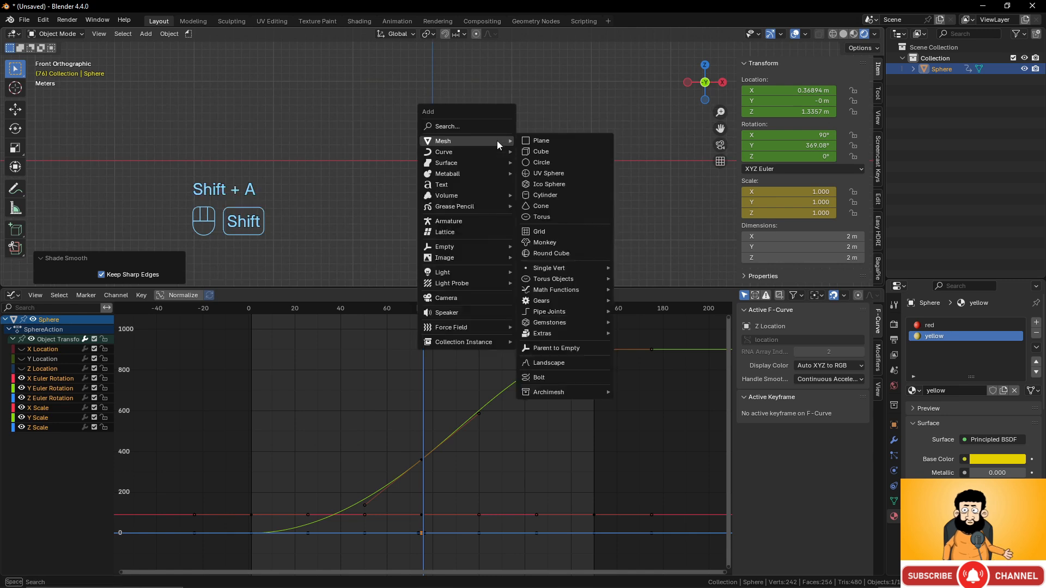
pyautogui.moveTo(486, 275)
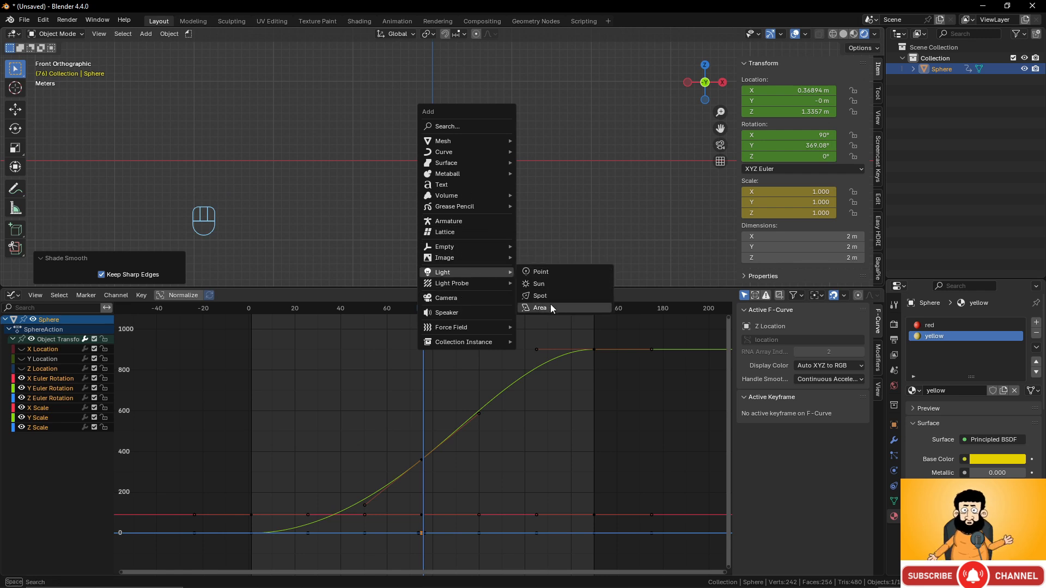
pyautogui.click(551, 308)
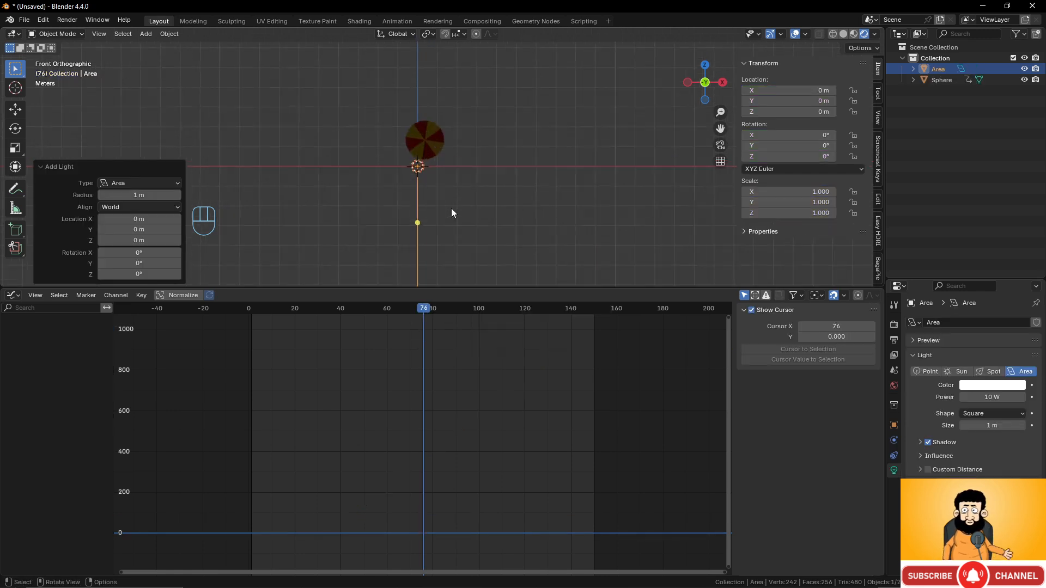
pyautogui.press('g')
pyautogui.press('z')
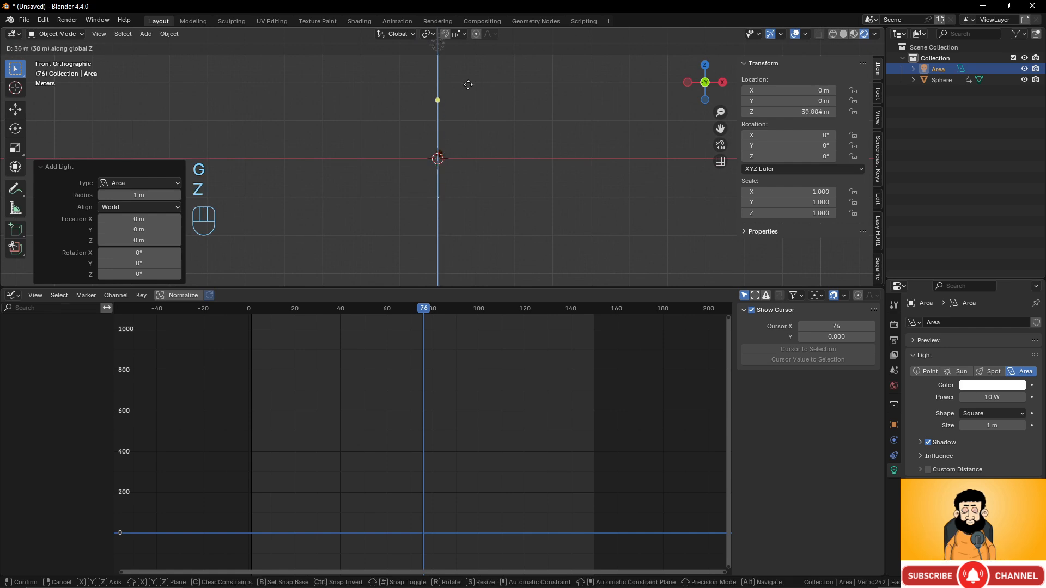
pyautogui.click(462, 127)
pyautogui.keyDown('shift'); pyautogui.moveTo(475, 128); pyautogui.dragTo(492, 188, button='middle'); pyautogui.keyUp('shift')
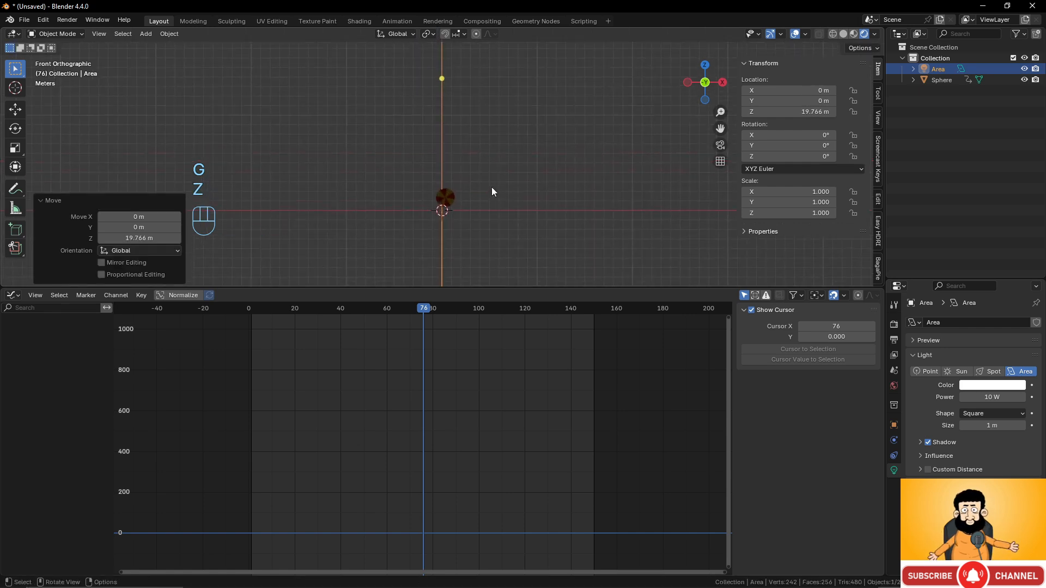
pyautogui.keyDown('shift'); pyautogui.moveTo(618, 216); pyautogui.dragTo(618, 250, button='middle'); pyautogui.keyUp('shift')
# - Set the area light's power to 5000 W and return to the animation's start
pyautogui.click(993, 397)
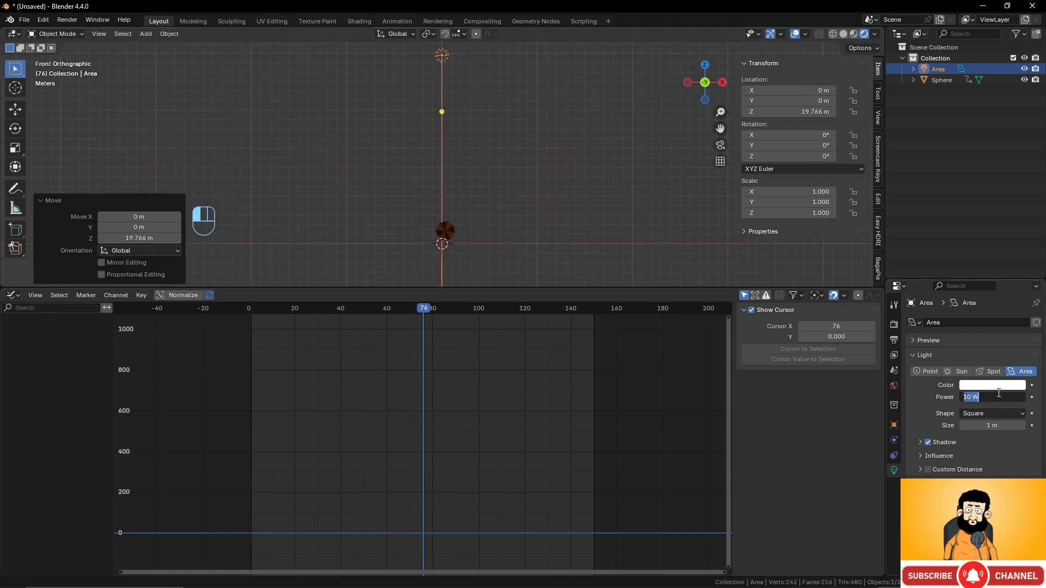
pyautogui.write('500')
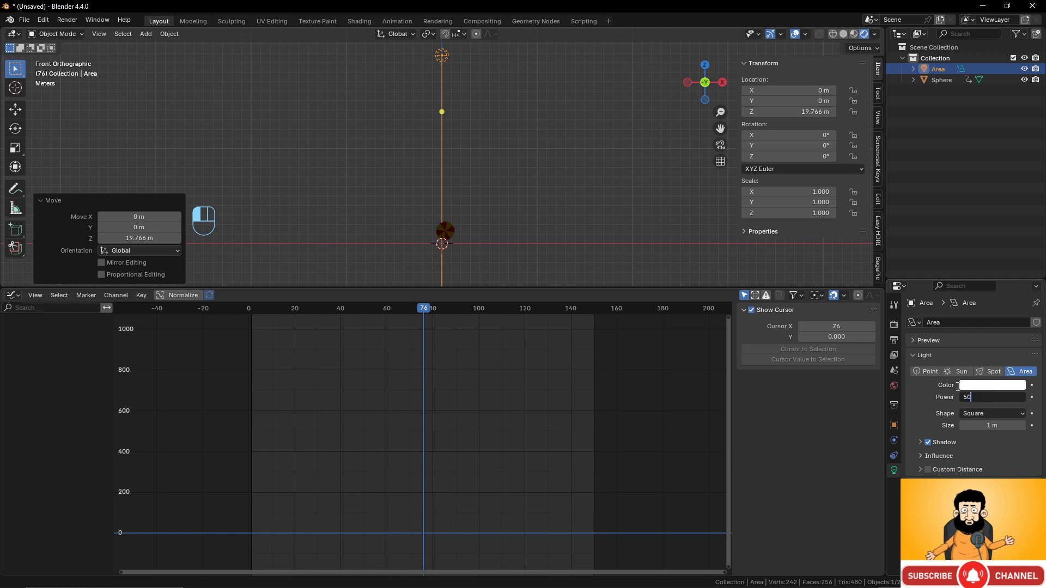
pyautogui.press('Return')
pyautogui.click(990, 397)
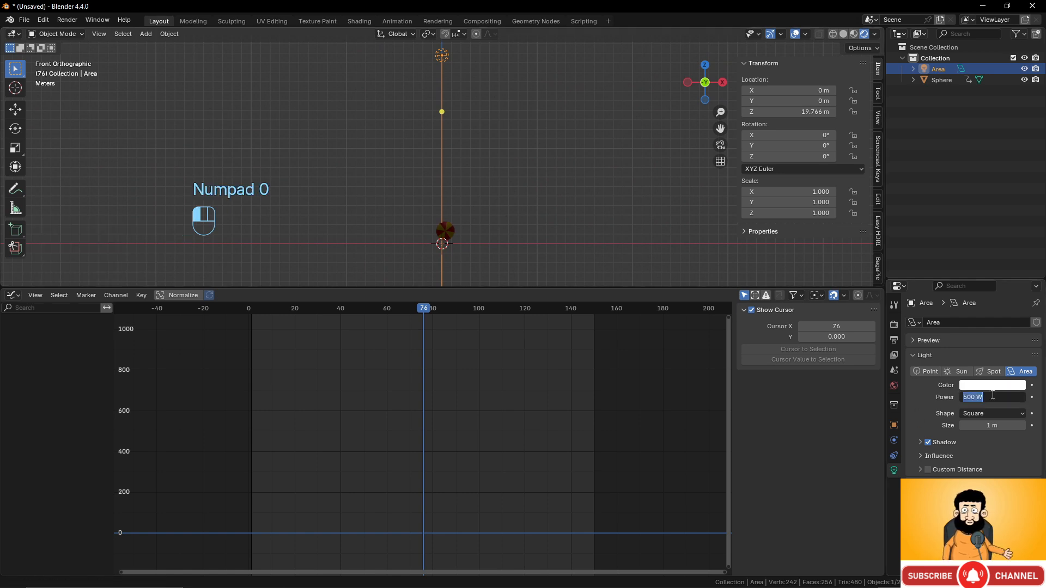
pyautogui.click(990, 397)
pyautogui.write('0')
pyautogui.press('Return')
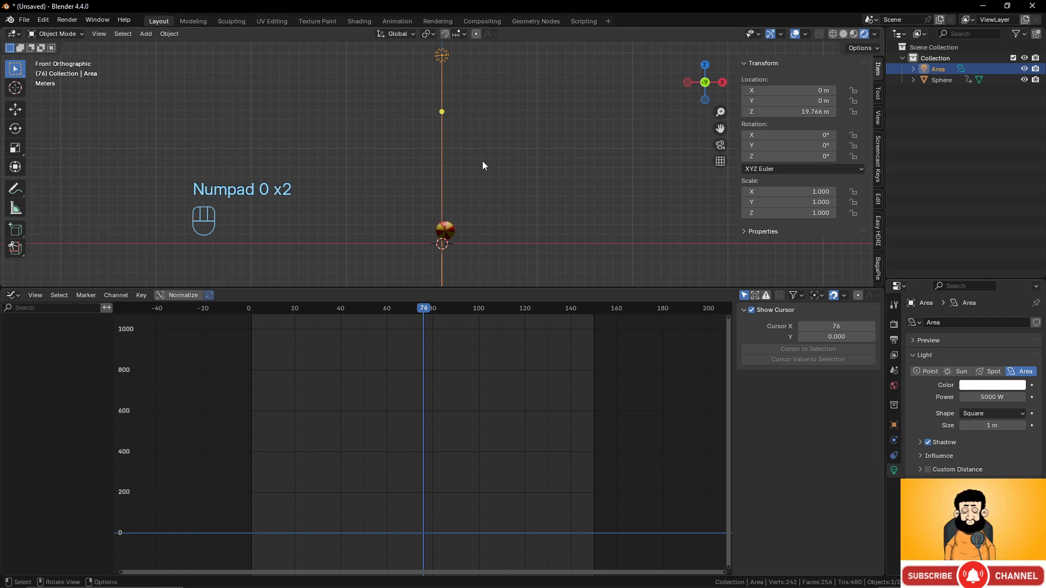
pyautogui.scroll(-1, 488, 191)
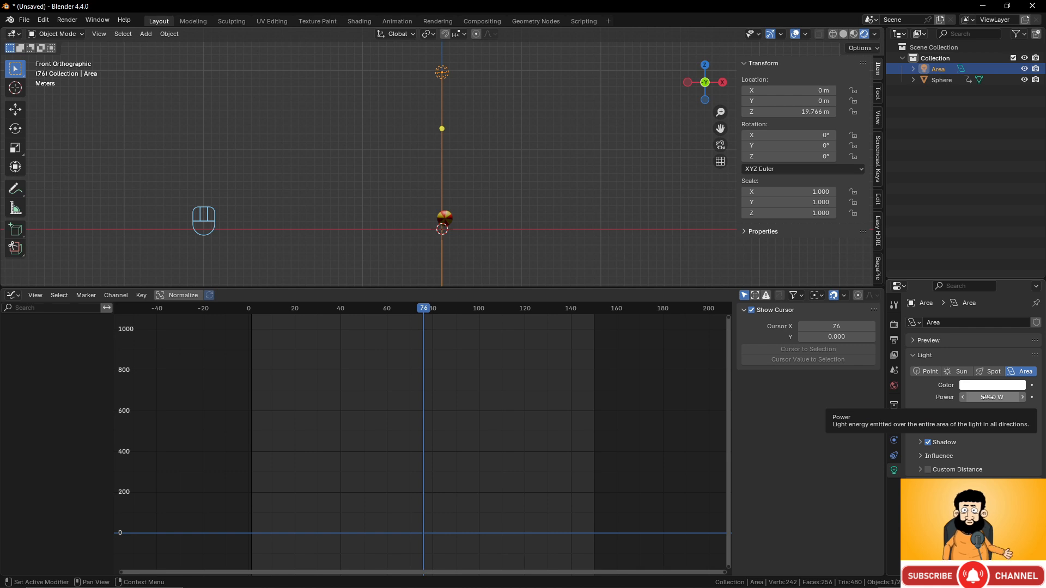
pyautogui.moveTo(419, 315); pyautogui.dragTo(257, 313)
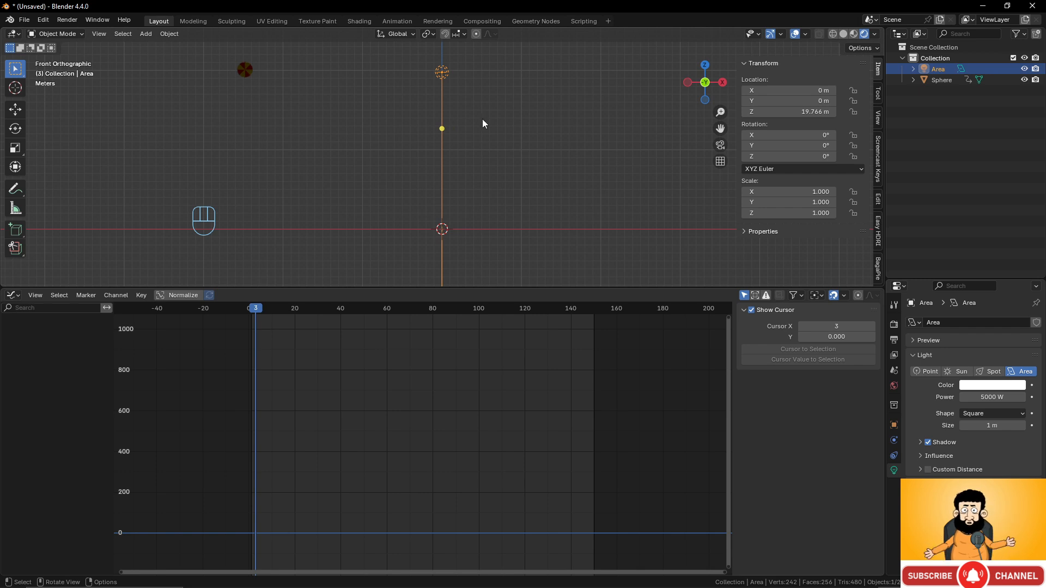
# - Keyframe the light's rotation tilted ~87° at frame 3, straight down at 80, opposite side at 150
pyautogui.press('r')
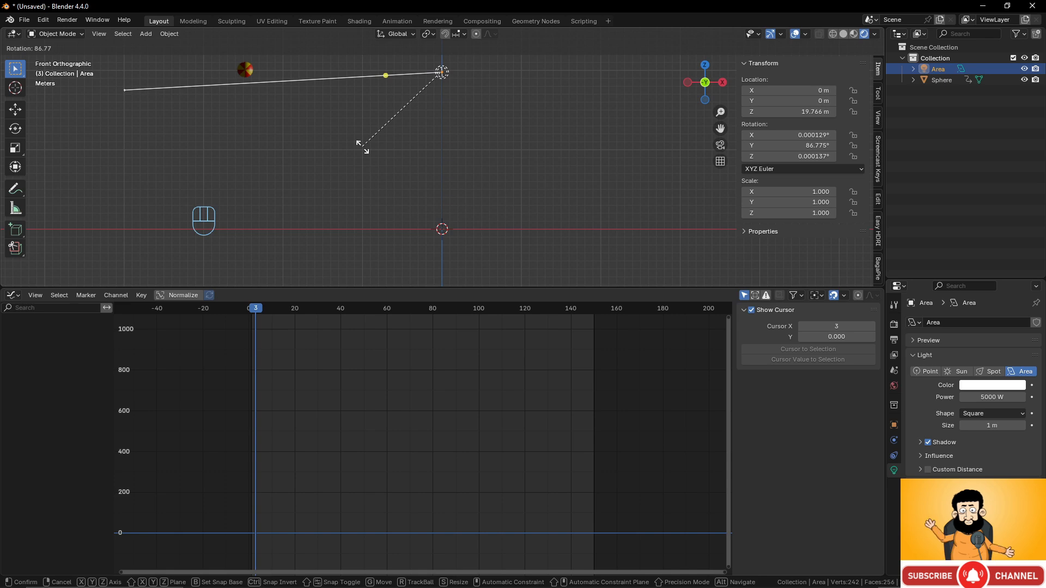
pyautogui.click(362, 147)
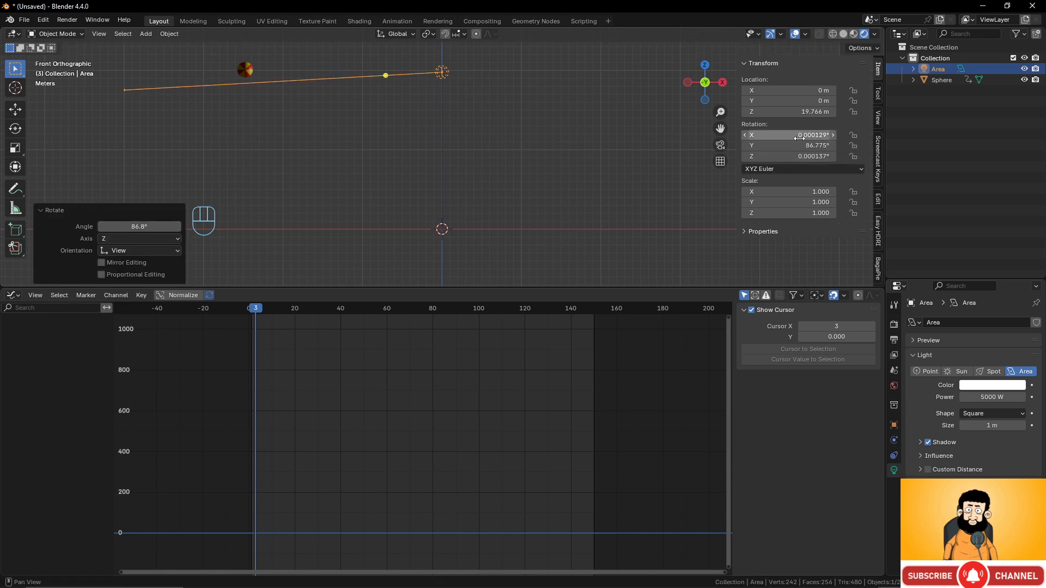
pyautogui.press('i')
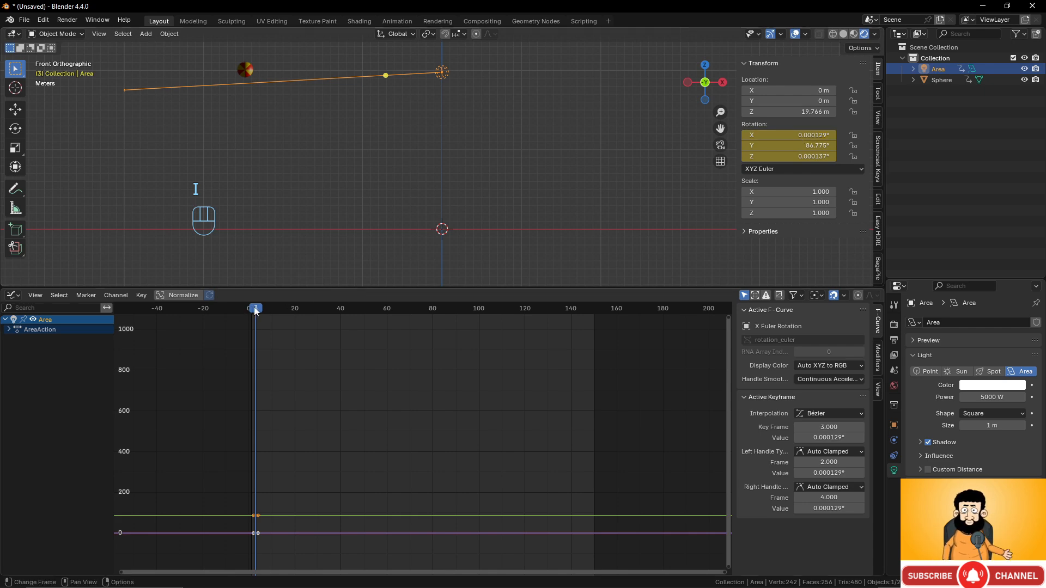
pyautogui.moveTo(257, 311); pyautogui.dragTo(434, 321)
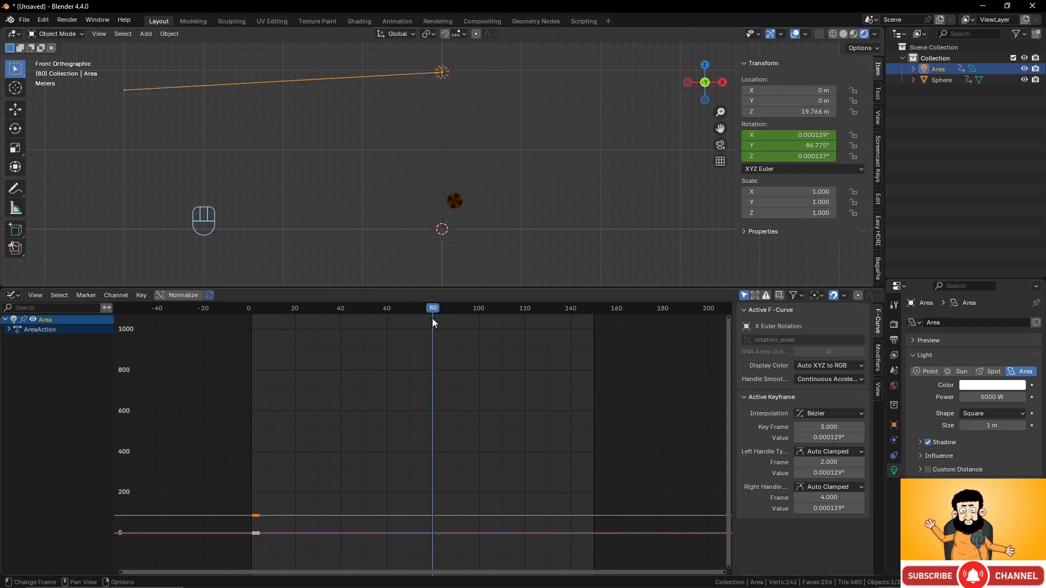
pyautogui.press('r')
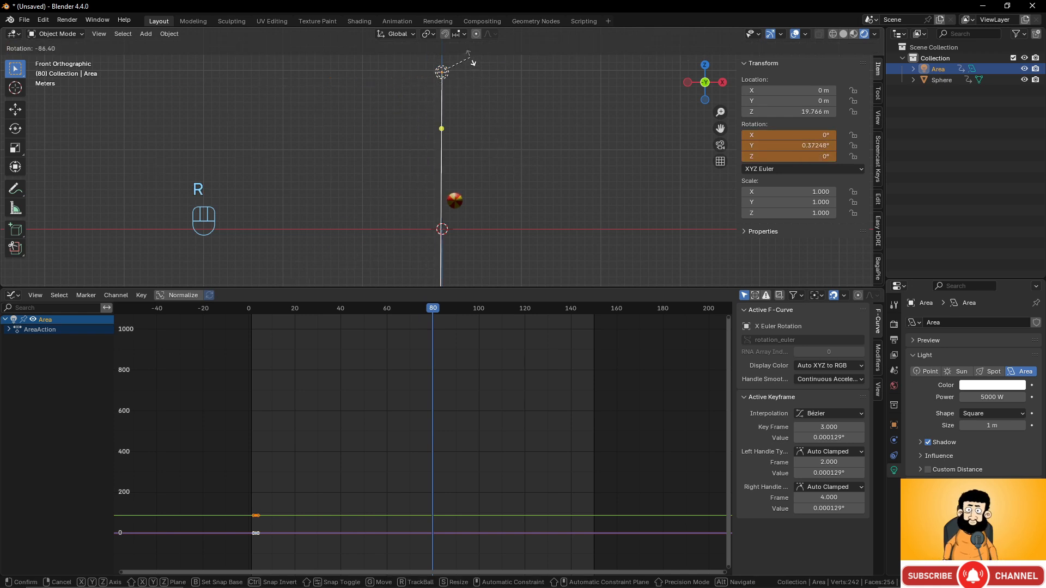
pyautogui.click(470, 57)
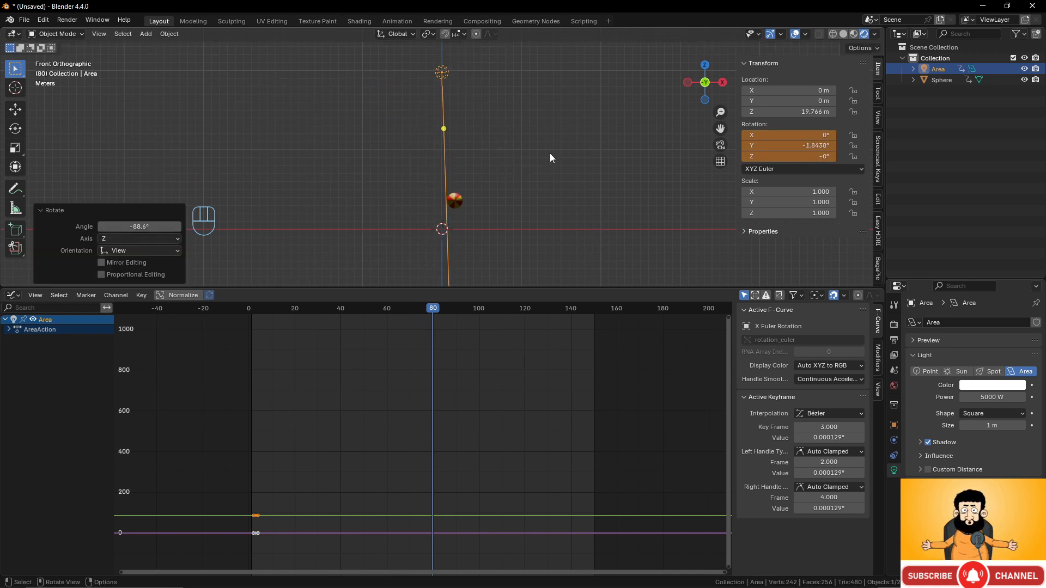
pyautogui.press('i')
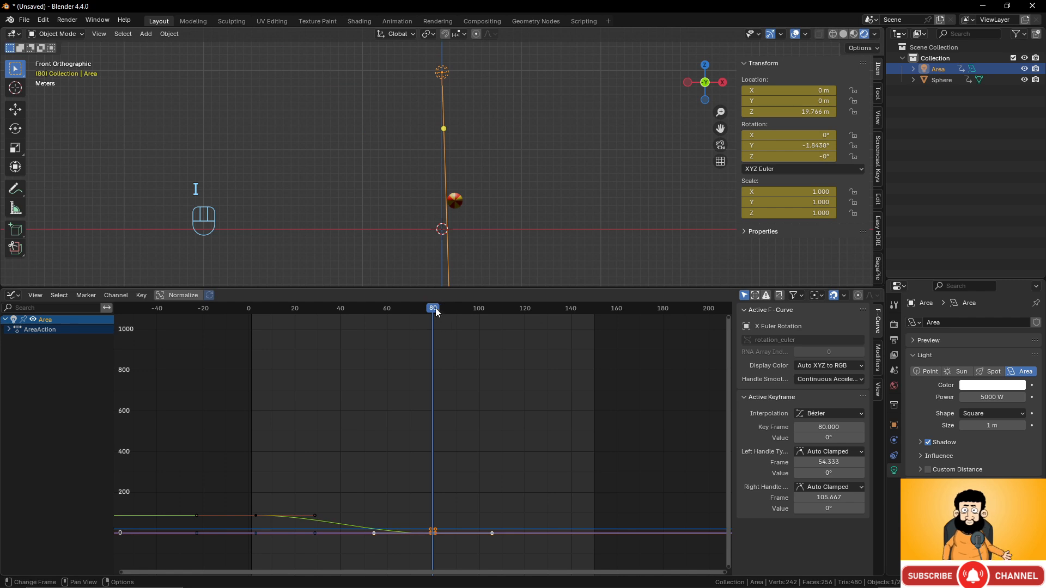
pyautogui.moveTo(436, 308); pyautogui.dragTo(593, 321)
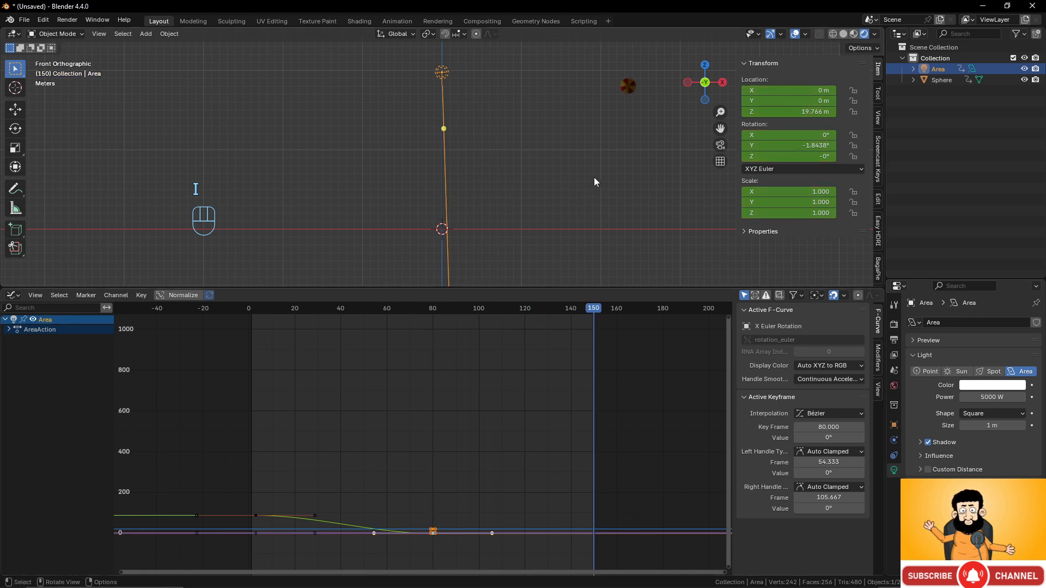
pyautogui.press('r')
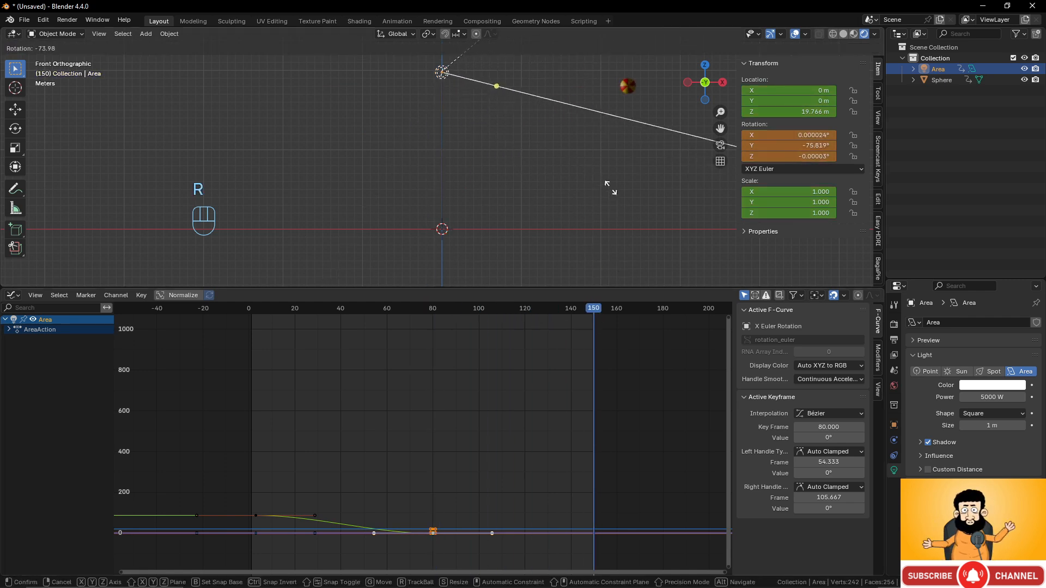
pyautogui.click(610, 146)
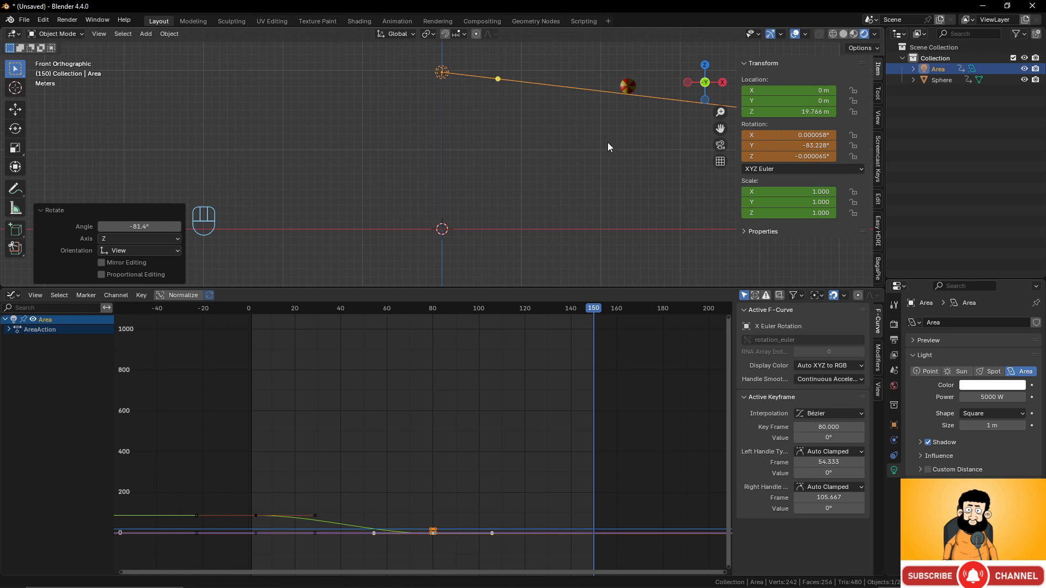
pyautogui.press('i')
pyautogui.moveTo(547, 309); pyautogui.dragTo(254, 322)
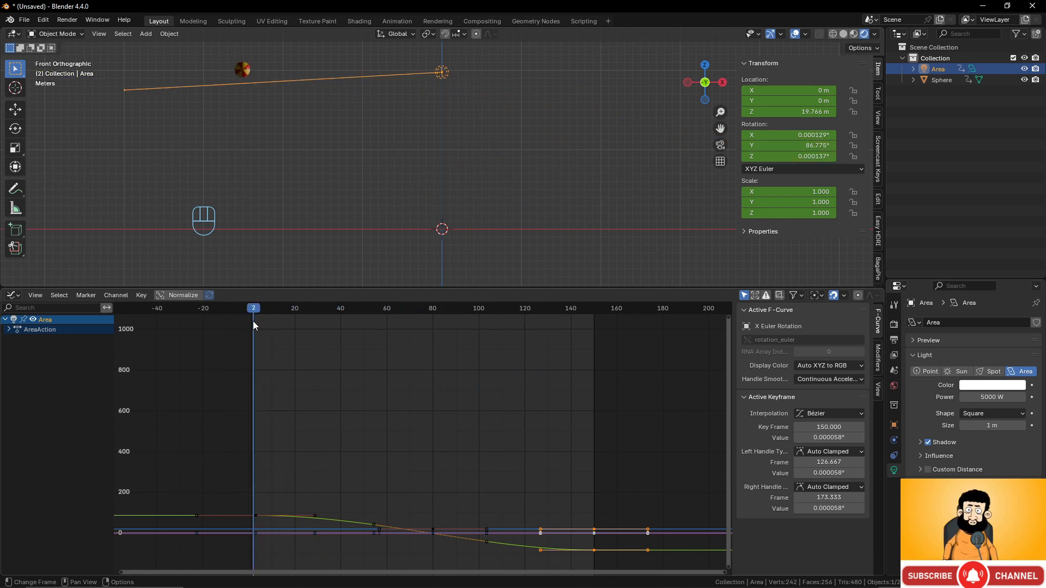
# - Set the light's power to 200 W and keyframe it at the start
pyautogui.click(1002, 397)
pyautogui.write('20')
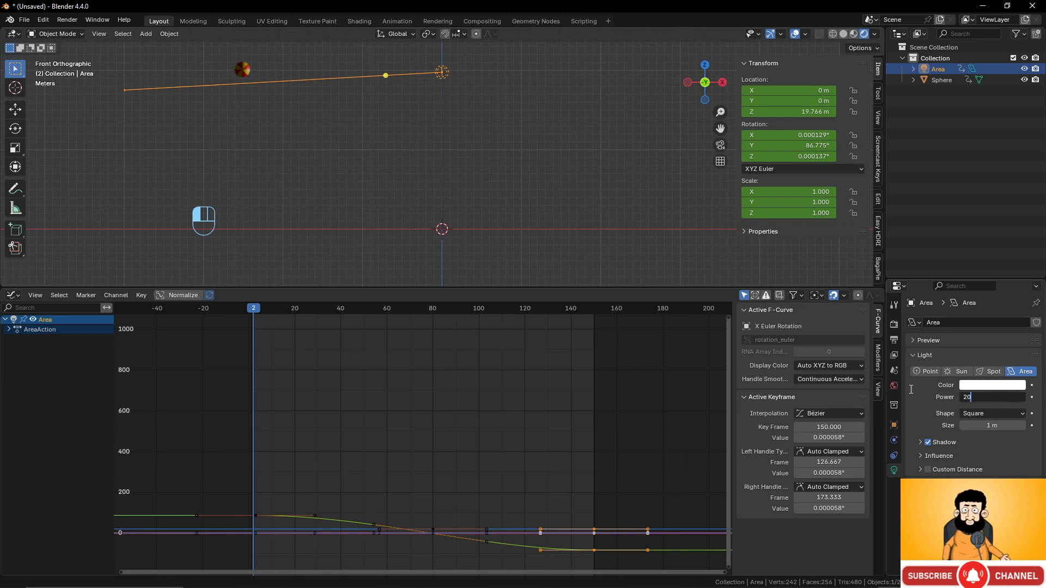
pyautogui.press('Return')
pyautogui.click(992, 397)
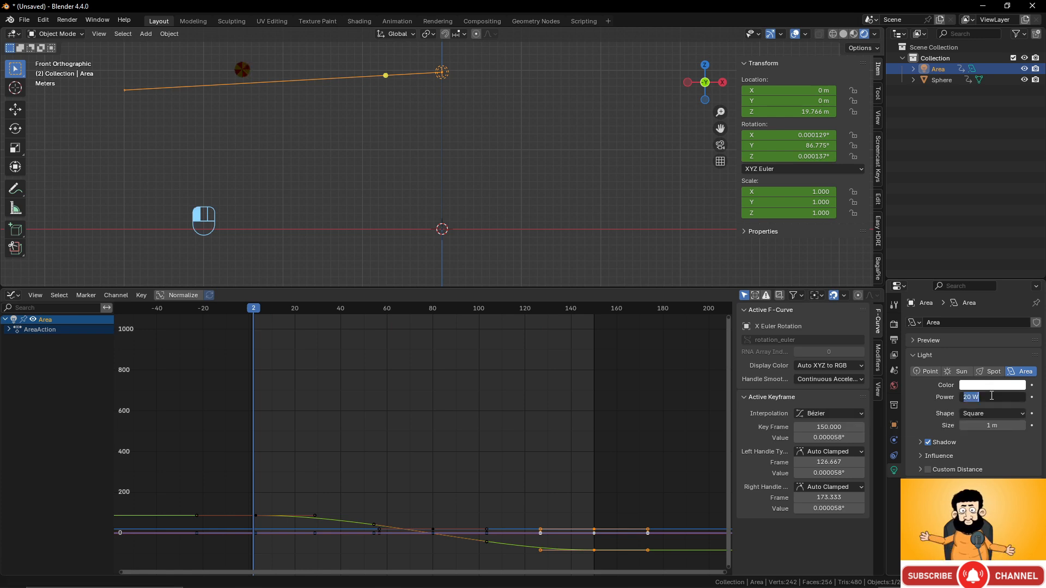
pyautogui.write('100')
pyautogui.click(936, 391)
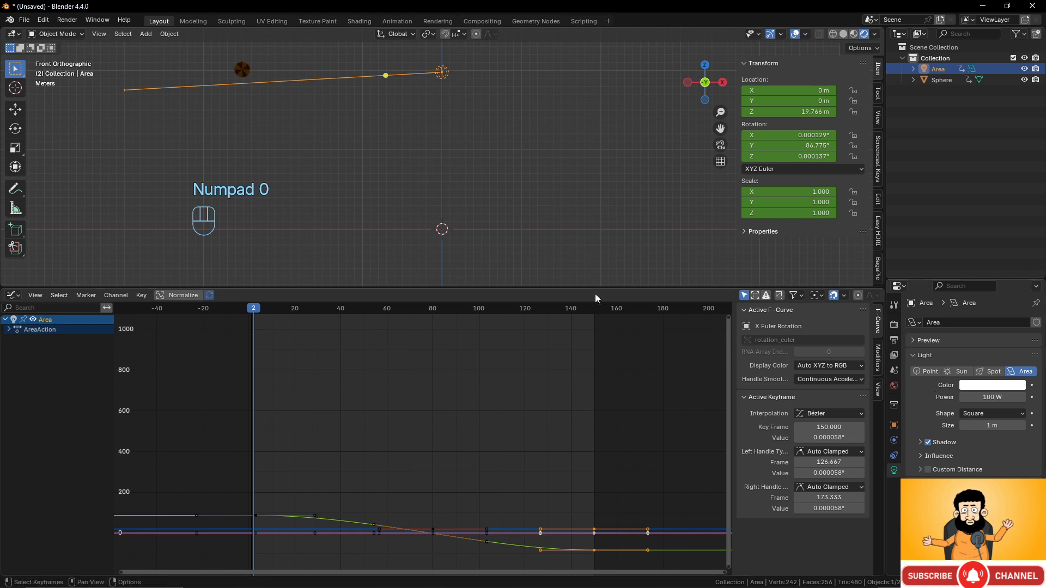
pyautogui.click(994, 397)
pyautogui.write('200')
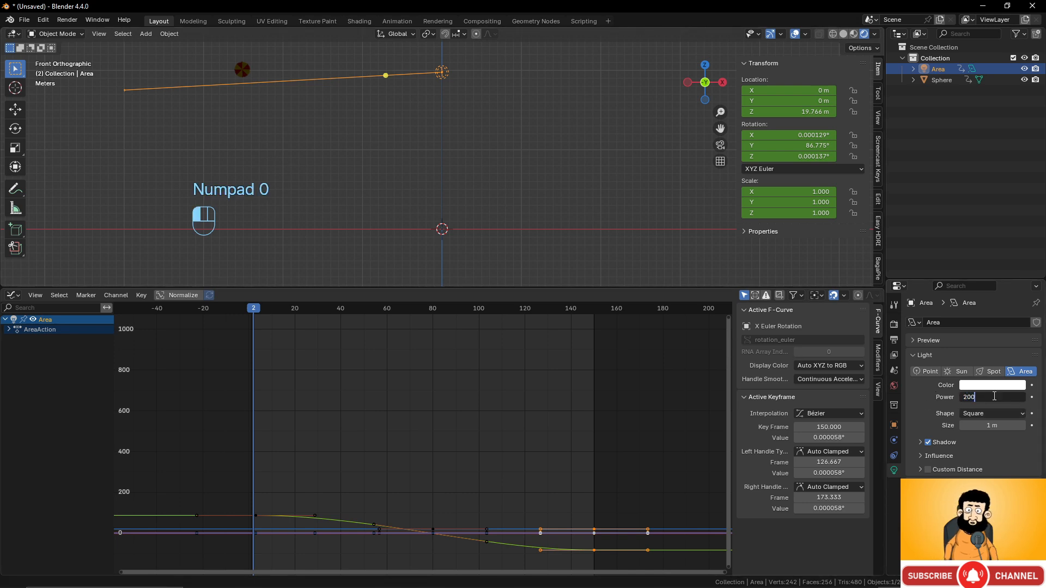
pyautogui.press('Return')
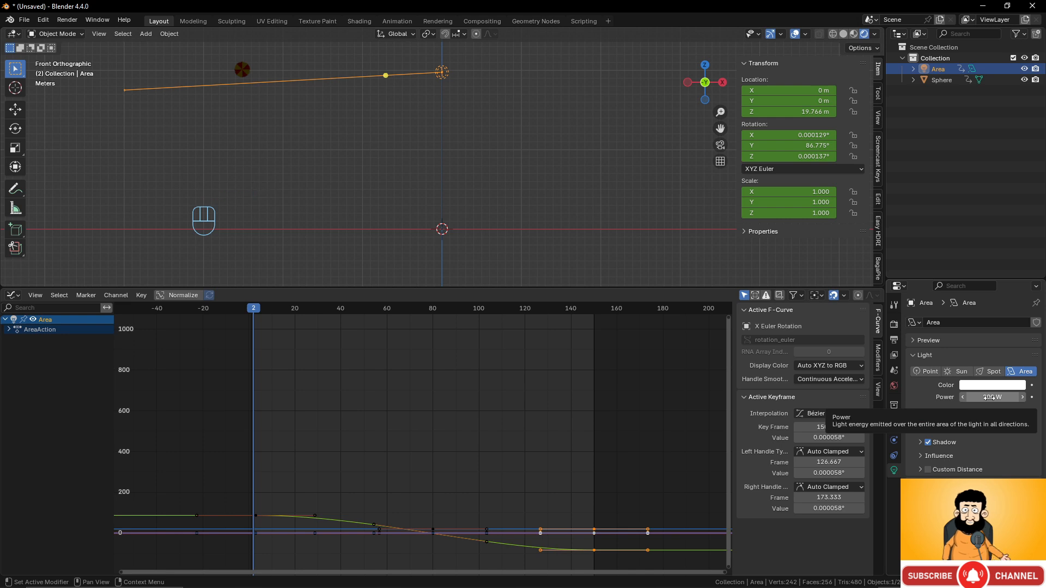
pyautogui.press('i')
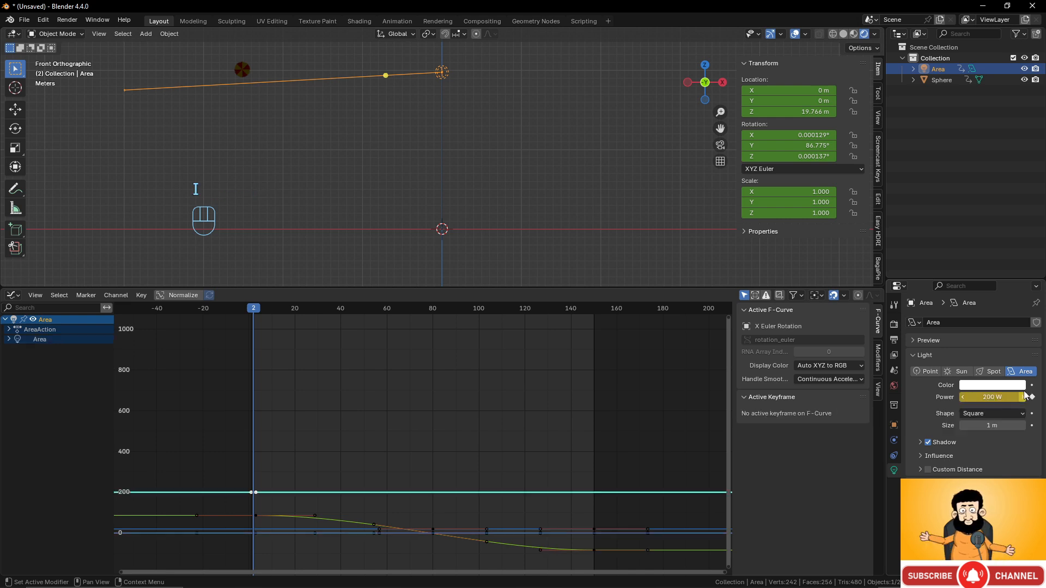
# - Keyframe the light's power at 5000 W at frame 77
pyautogui.click(271, 308)
pyautogui.moveTo(303, 309); pyautogui.dragTo(427, 312)
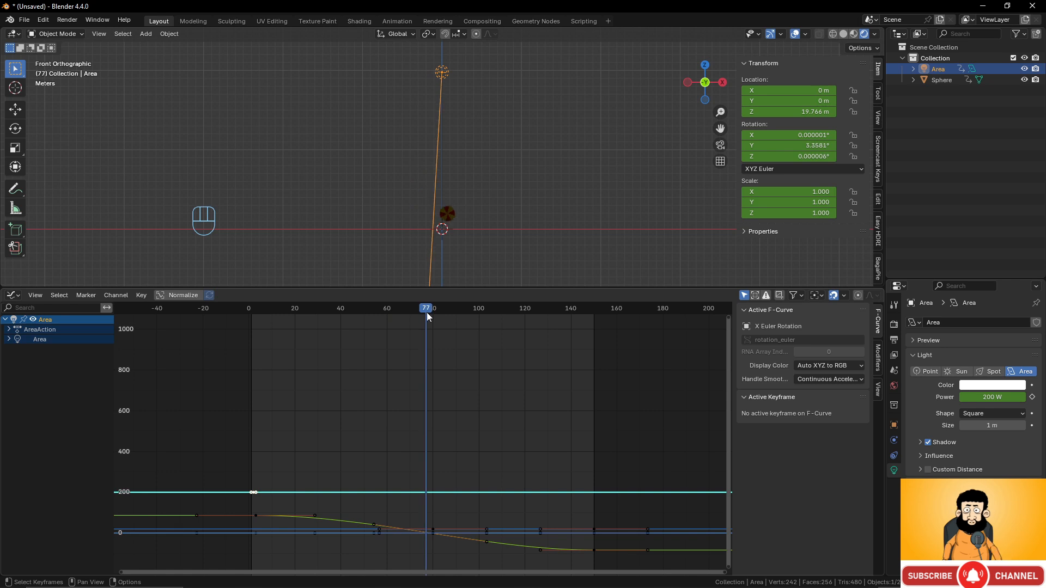
pyautogui.click(992, 398)
pyautogui.write('5')
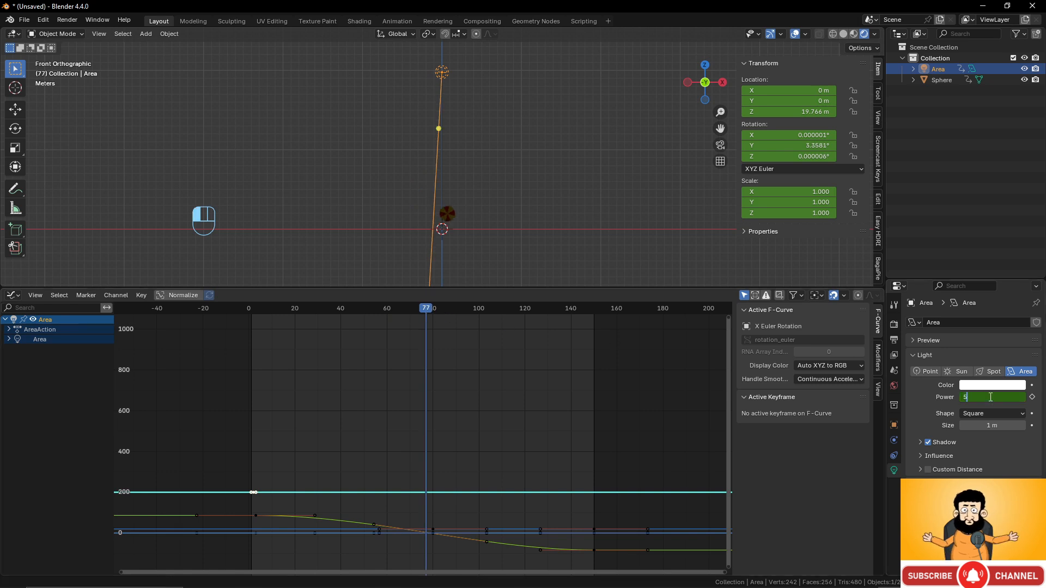
pyautogui.write('000')
pyautogui.press('Return')
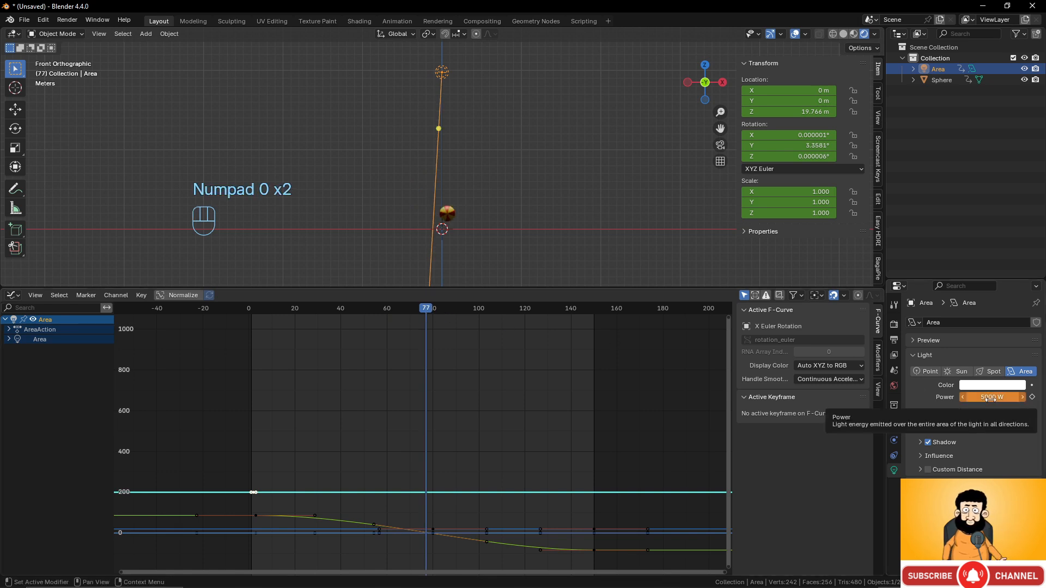
pyautogui.press('i')
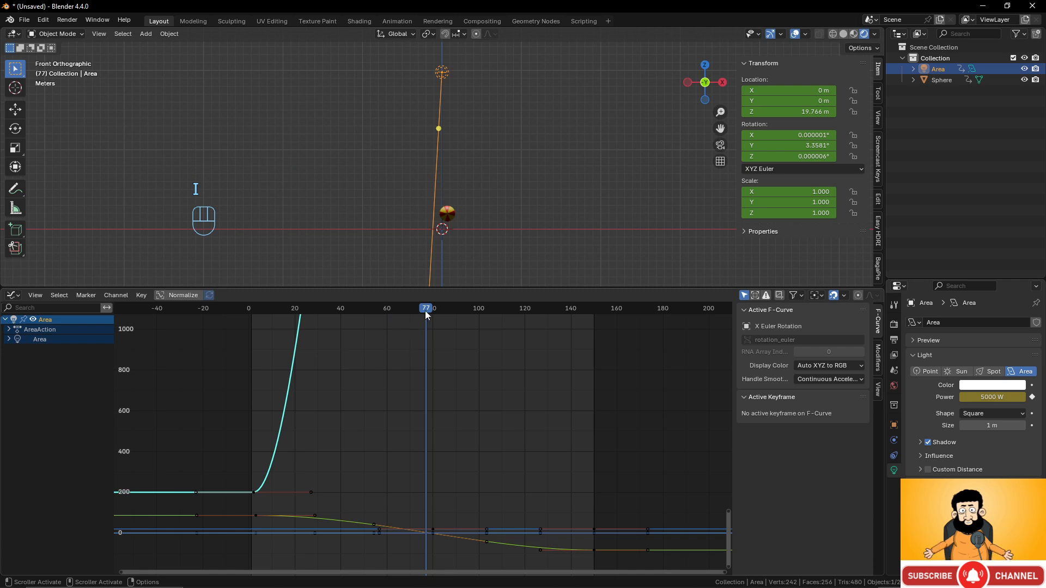
# - Keyframe 20000 W power at frame 150 and preview the ramp
pyautogui.moveTo(425, 311); pyautogui.dragTo(594, 319)
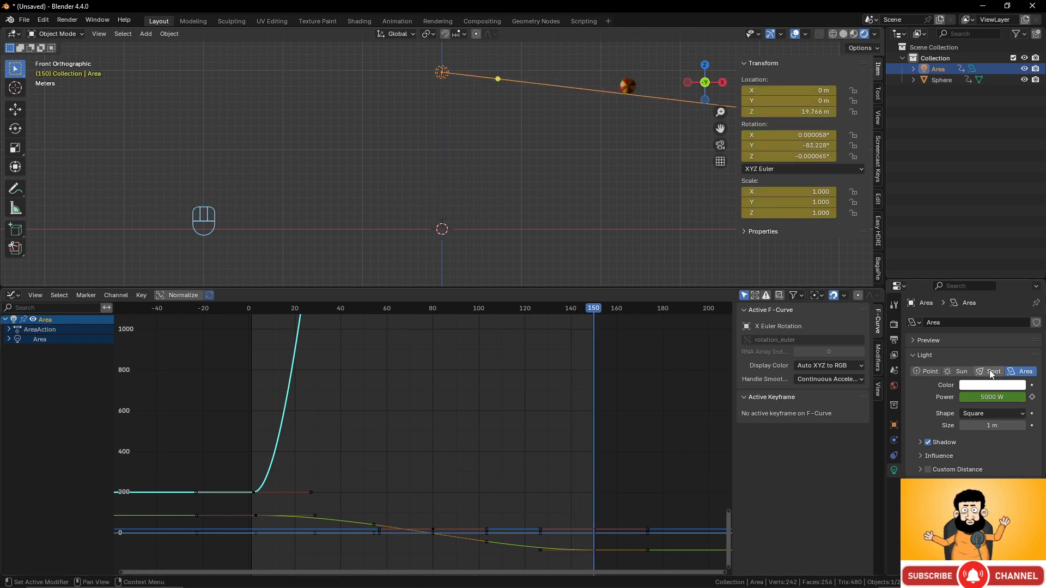
pyautogui.click(990, 398)
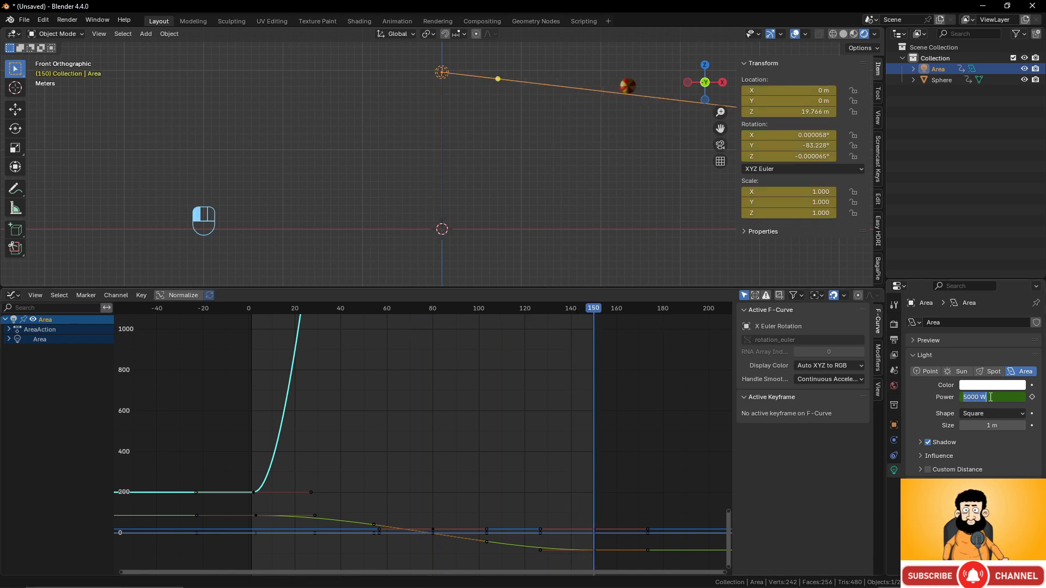
pyautogui.write('20000')
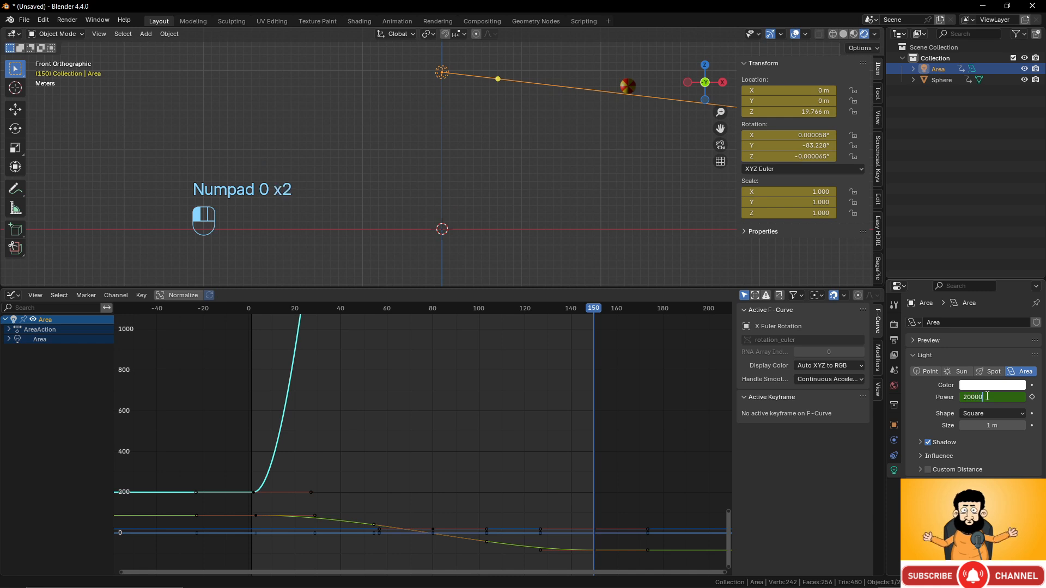
pyautogui.press('Return')
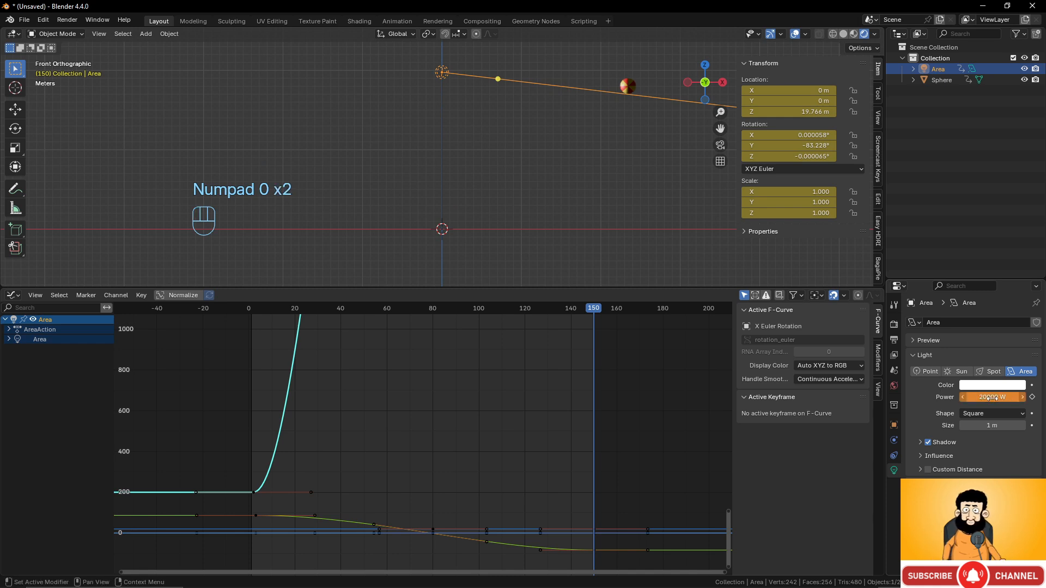
pyautogui.press('i')
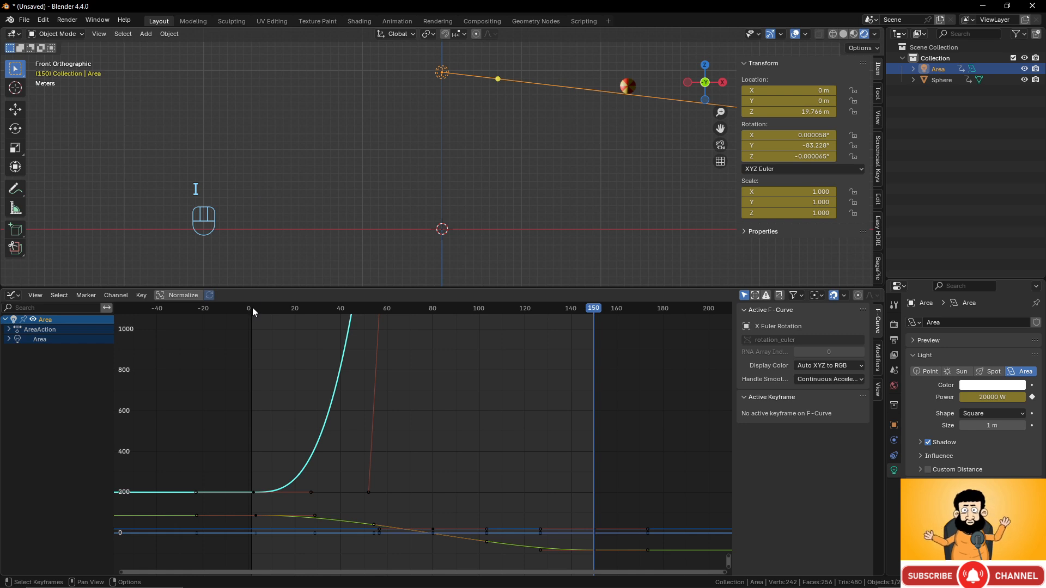
pyautogui.moveTo(252, 307); pyautogui.dragTo(269, 330)
# - Select the sphere and go back to frame 1 with its yellow material showing
pyautogui.moveTo(254, 330); pyautogui.dragTo(380, 332)
pyautogui.scroll(5, 411, 188)
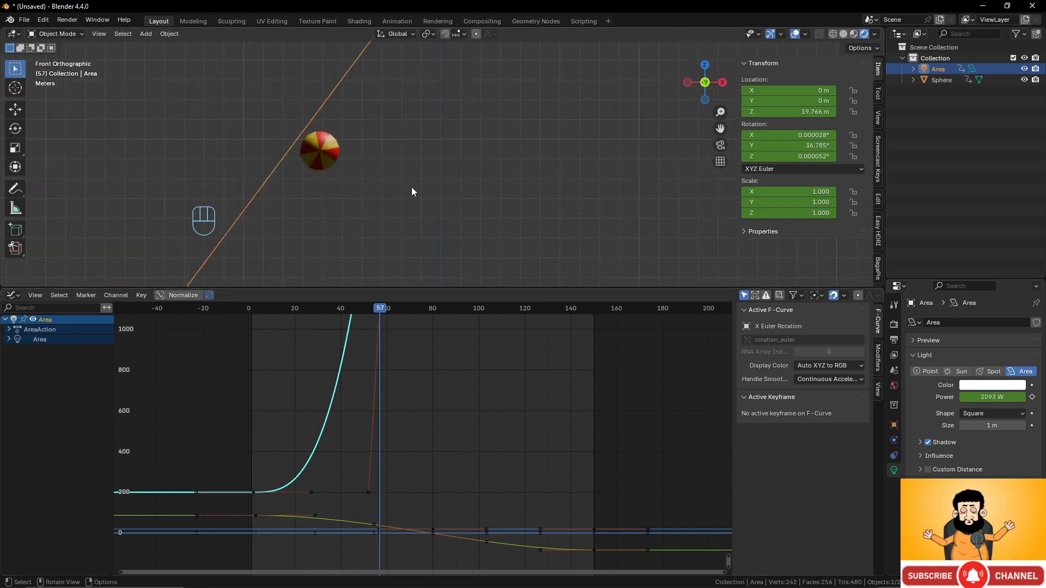
pyautogui.click(331, 155)
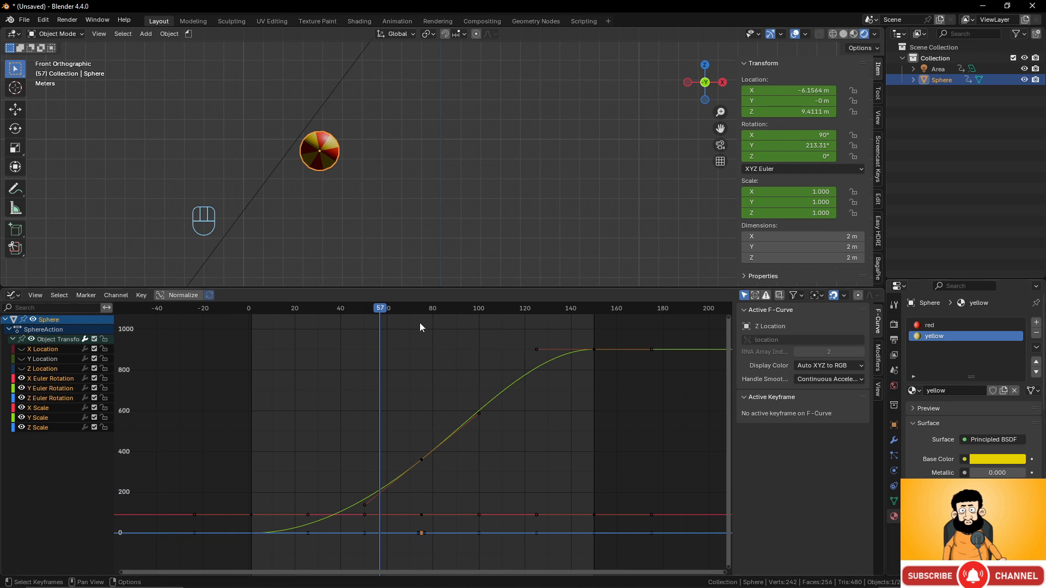
pyautogui.moveTo(380, 310); pyautogui.dragTo(251, 313)
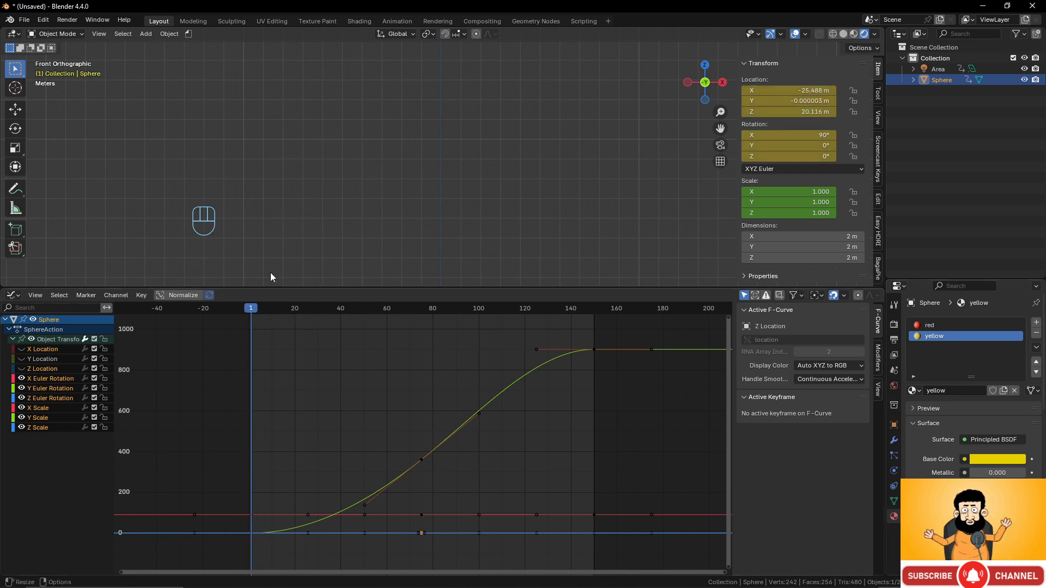
pyautogui.scroll(-5, 368, 106)
pyautogui.scroll(2, 368, 106)
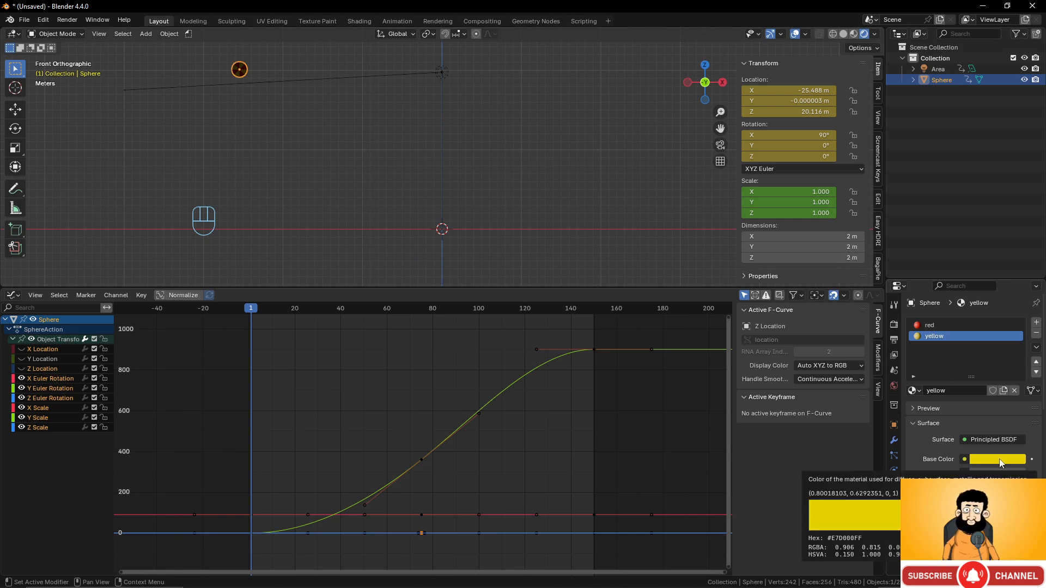
# - Keyframe the yellow base colour at frame 1 and a blue base colour at frame 150
pyautogui.press('i')
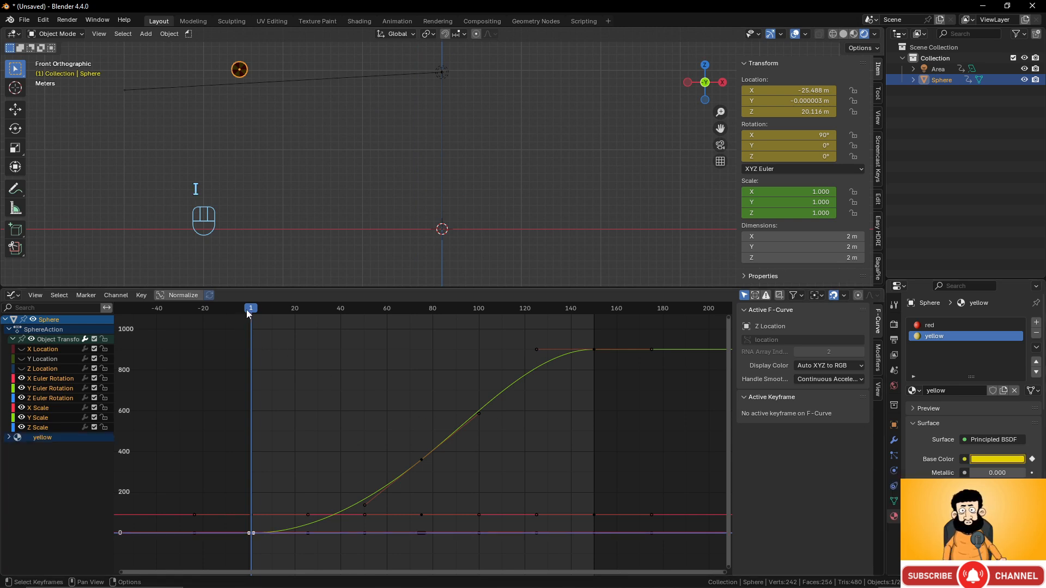
pyautogui.moveTo(252, 308); pyautogui.dragTo(594, 319)
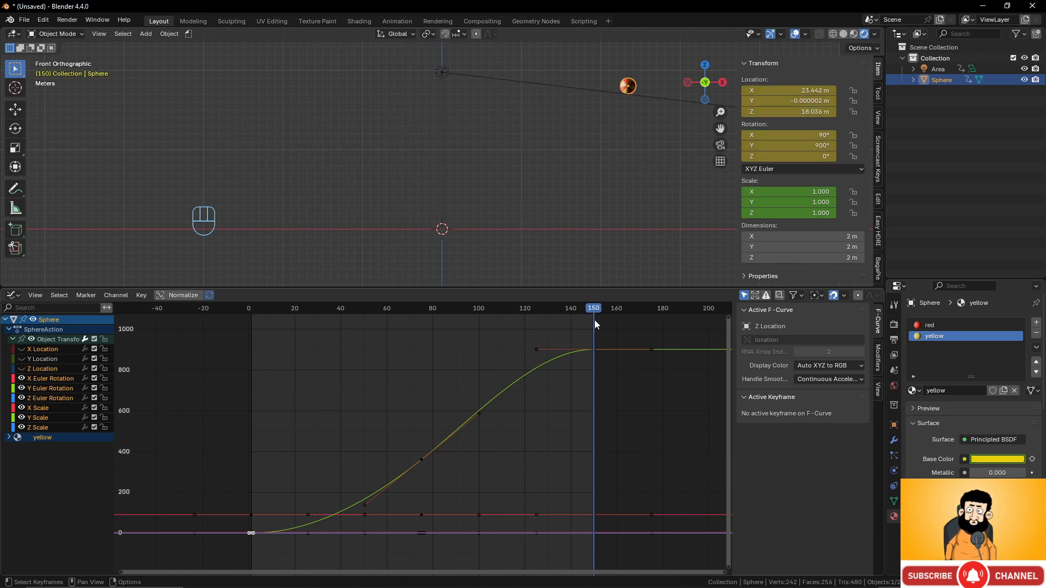
pyautogui.click(997, 459)
pyautogui.moveTo(947, 342); pyautogui.dragTo(1001, 300)
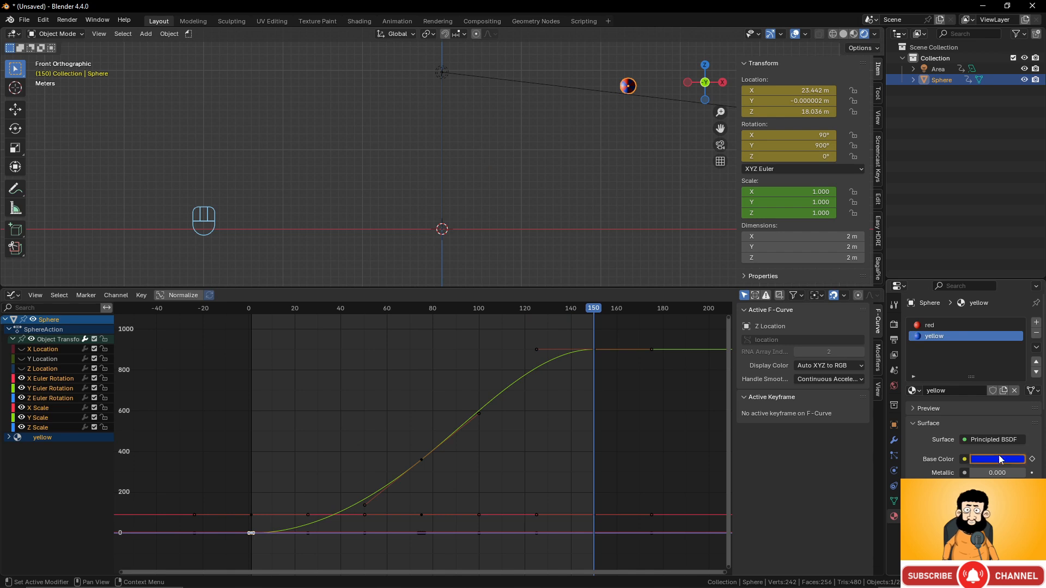
pyautogui.press('i')
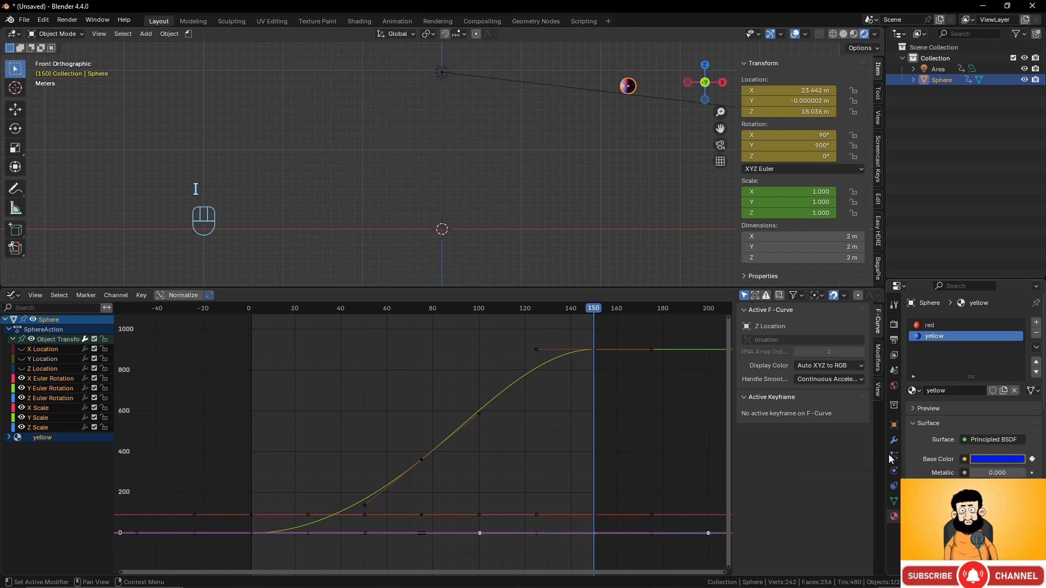
# - Scrub through the animation to check the yellow-to-blue colour change on the sphere
pyautogui.moveTo(250, 309); pyautogui.dragTo(578, 367)
pyautogui.scroll(3, 653, 131)
pyautogui.keyDown('shift'); pyautogui.moveTo(653, 121); pyautogui.dragTo(476, 214, button='middle'); pyautogui.keyUp('shift')
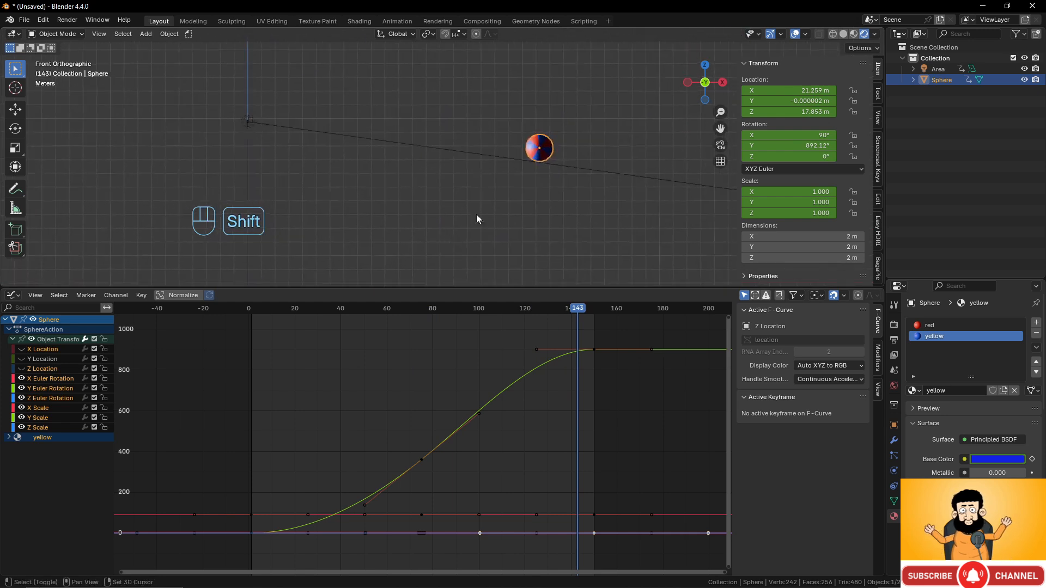
pyautogui.scroll(3, 501, 199)
pyautogui.scroll(-1, 484, 194)
pyautogui.scroll(-2, 484, 197)
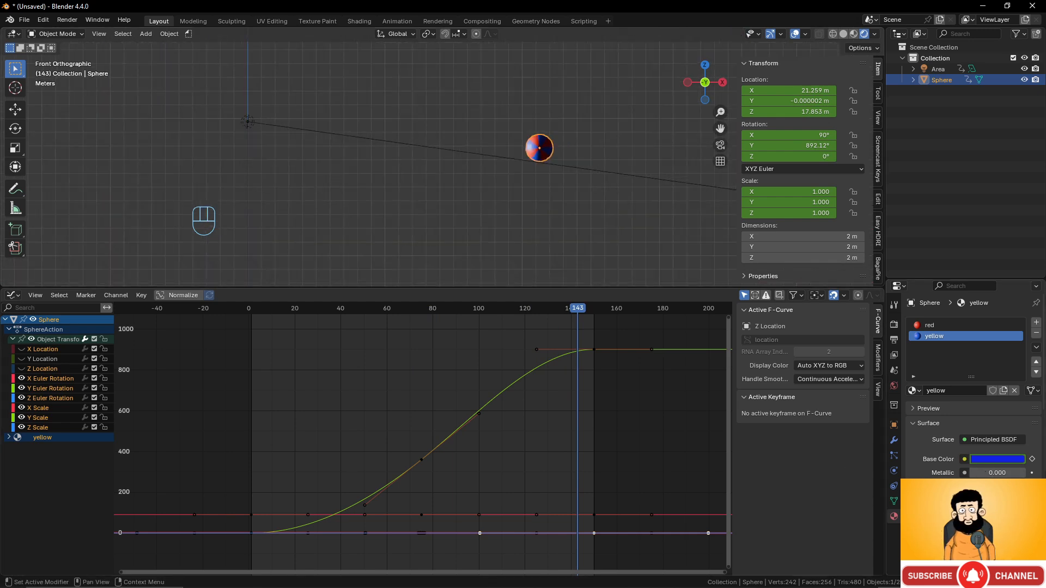
pyautogui.moveTo(1003, 514); pyautogui.dragTo(966, 514)
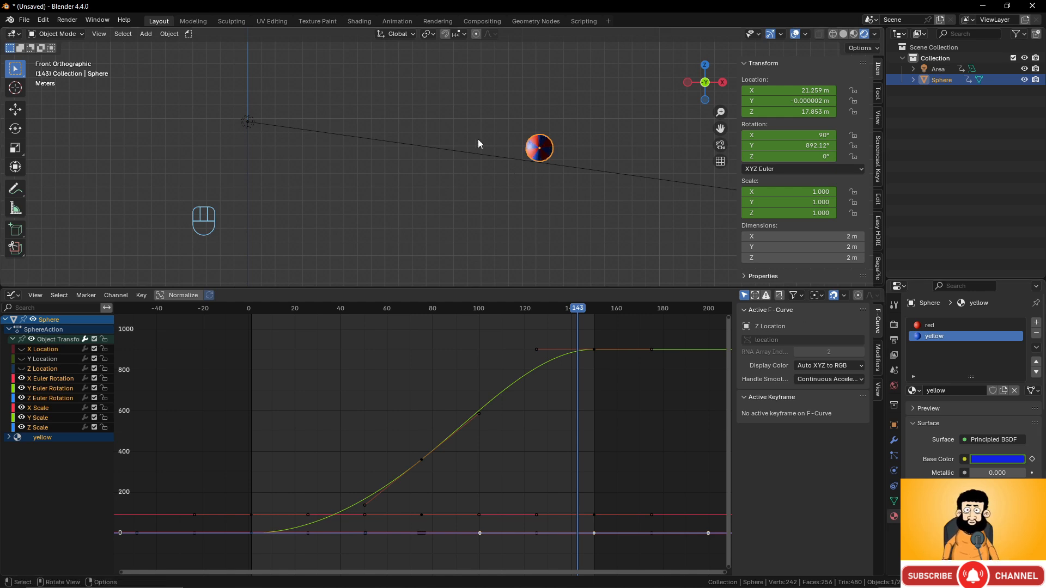
pyautogui.click(253, 312)
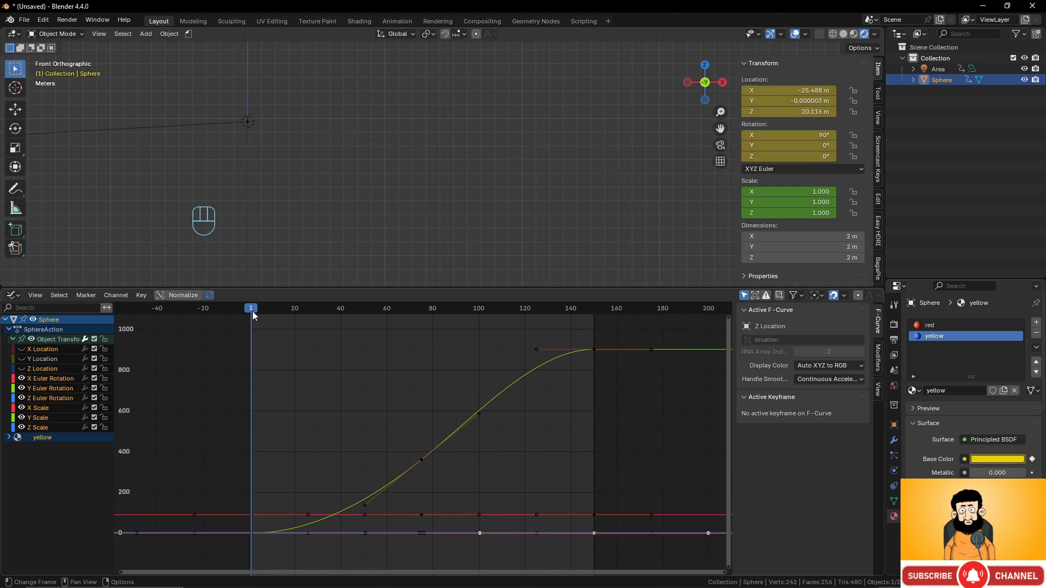
pyautogui.moveTo(253, 312); pyautogui.dragTo(525, 346)
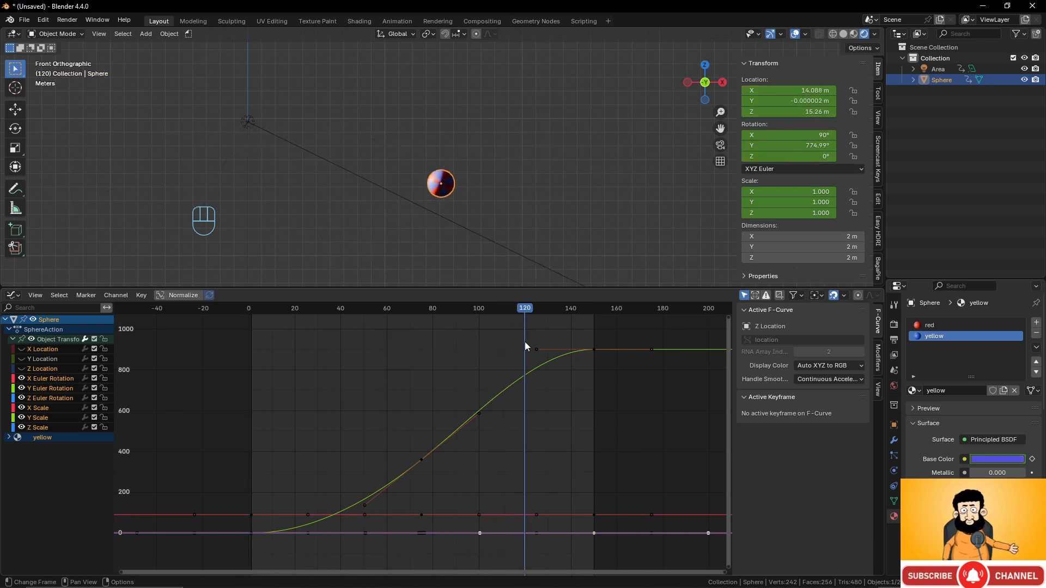
pyautogui.scroll(4, 435, 184)
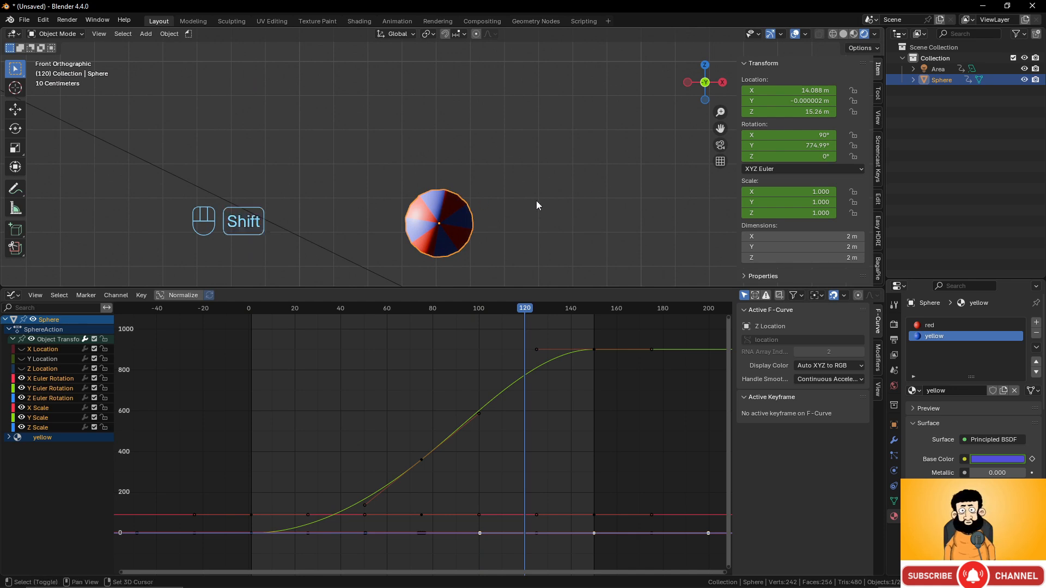
pyautogui.keyDown('shift'); pyautogui.moveTo(536, 201); pyautogui.dragTo(521, 144, button='middle'); pyautogui.keyUp('shift')
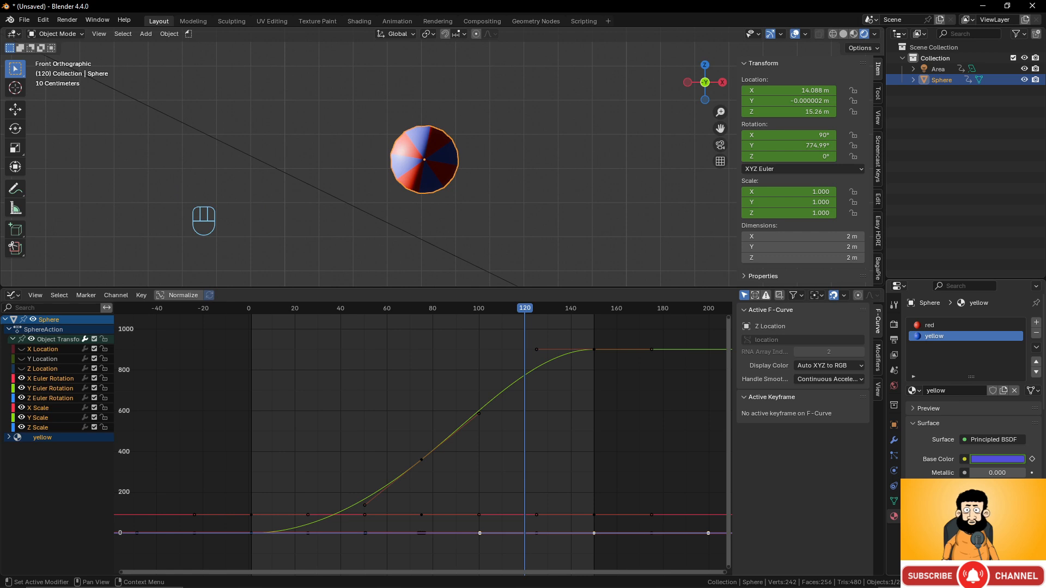
# - Keyframe the yellow and red materials' base colours at frames 120 and 121
pyautogui.press('i')
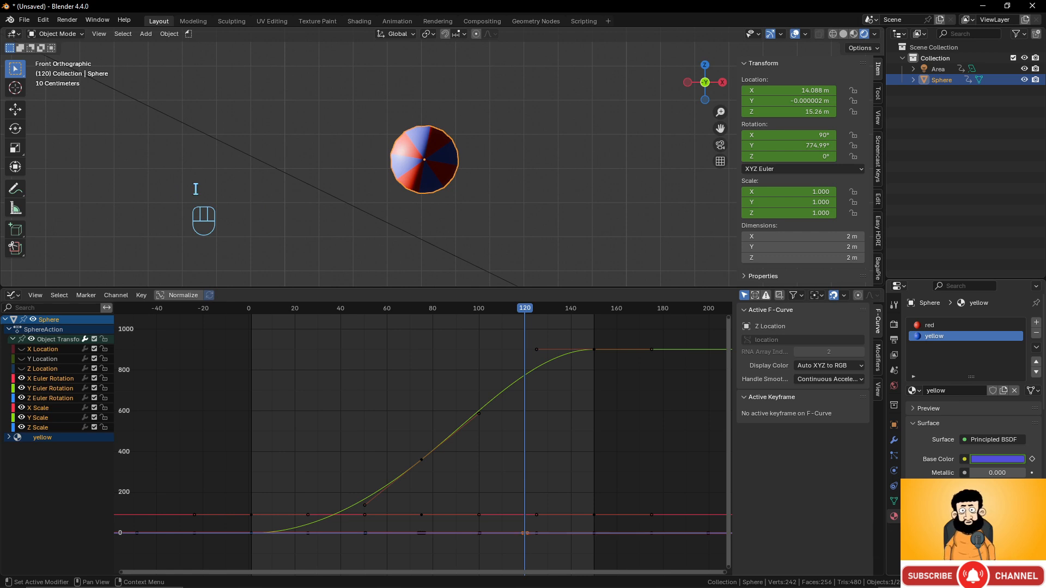
pyautogui.click(948, 325)
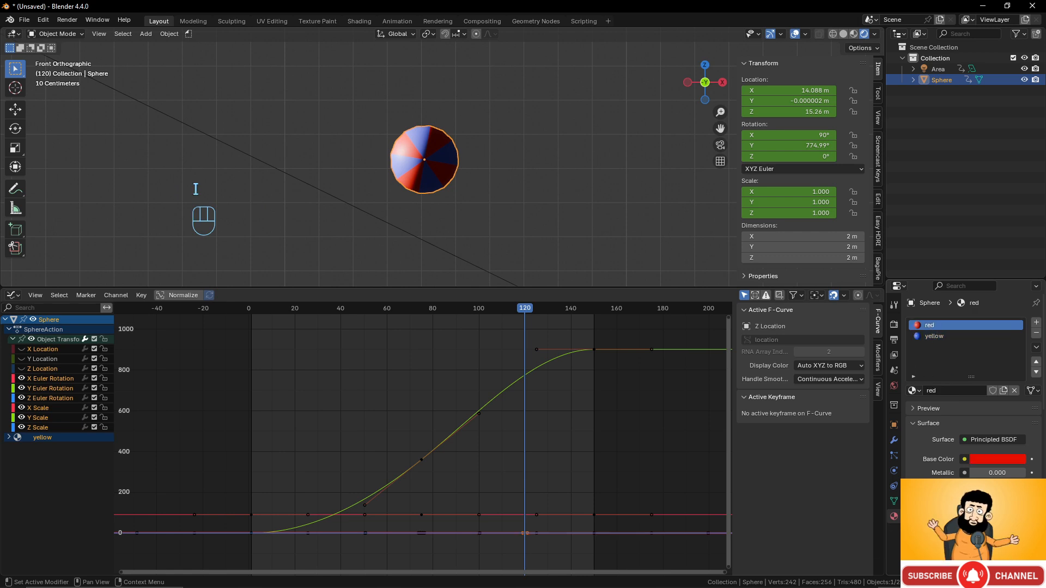
pyautogui.press('i')
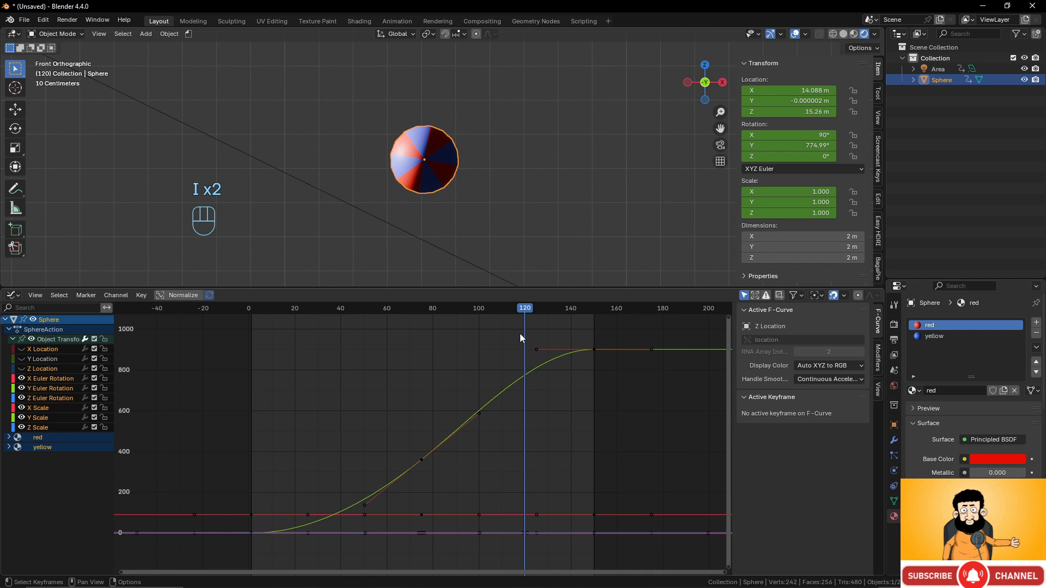
pyautogui.press('Right')
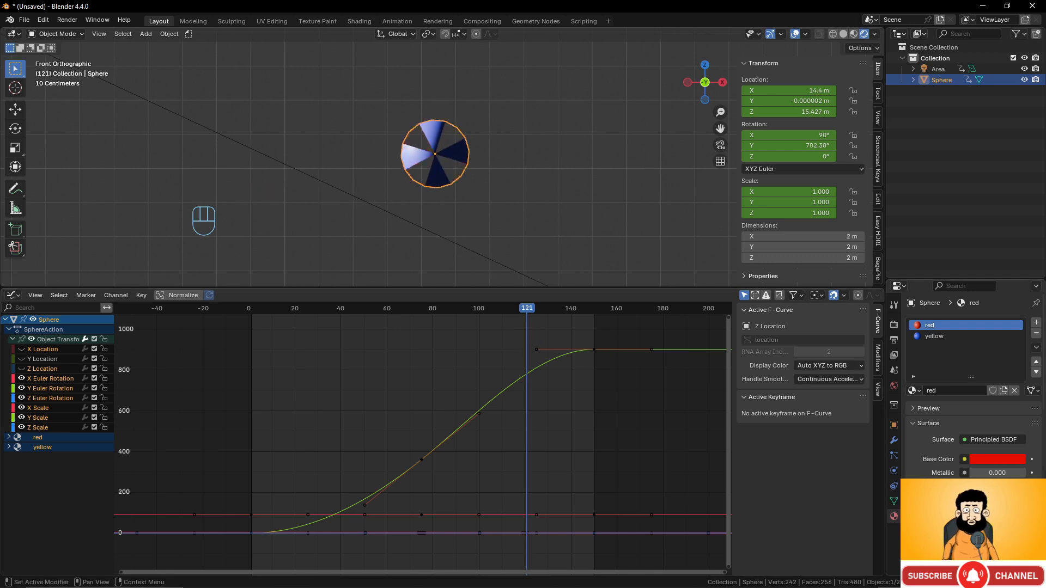
pyautogui.press('i')
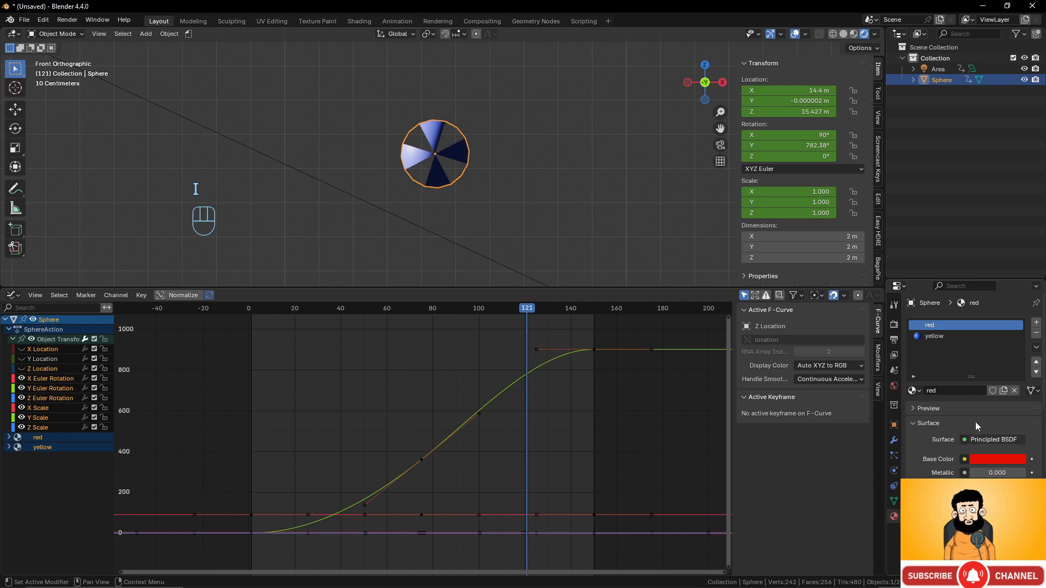
pyautogui.click(937, 335)
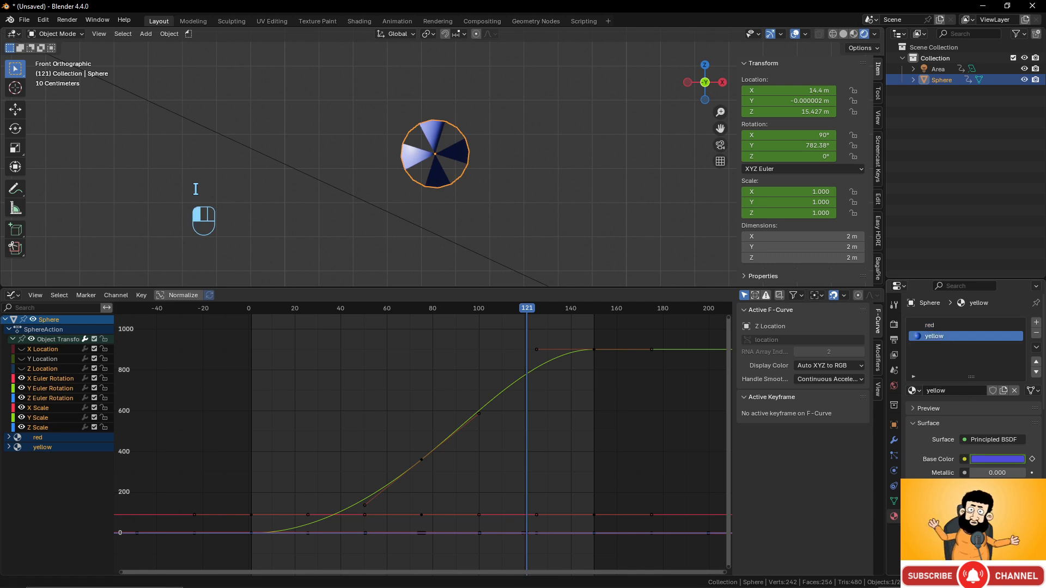
pyautogui.press('i')
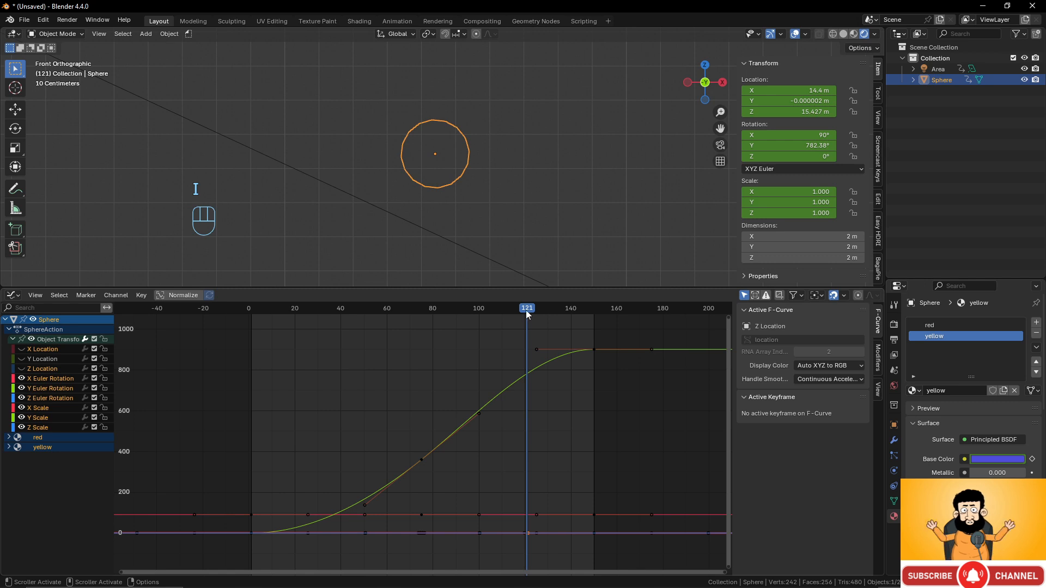
pyautogui.moveTo(528, 315); pyautogui.dragTo(509, 309)
# - Deselect everything, preview around frame 48, and bring the sphere closer into view
pyautogui.hotkey('alt', 'a')
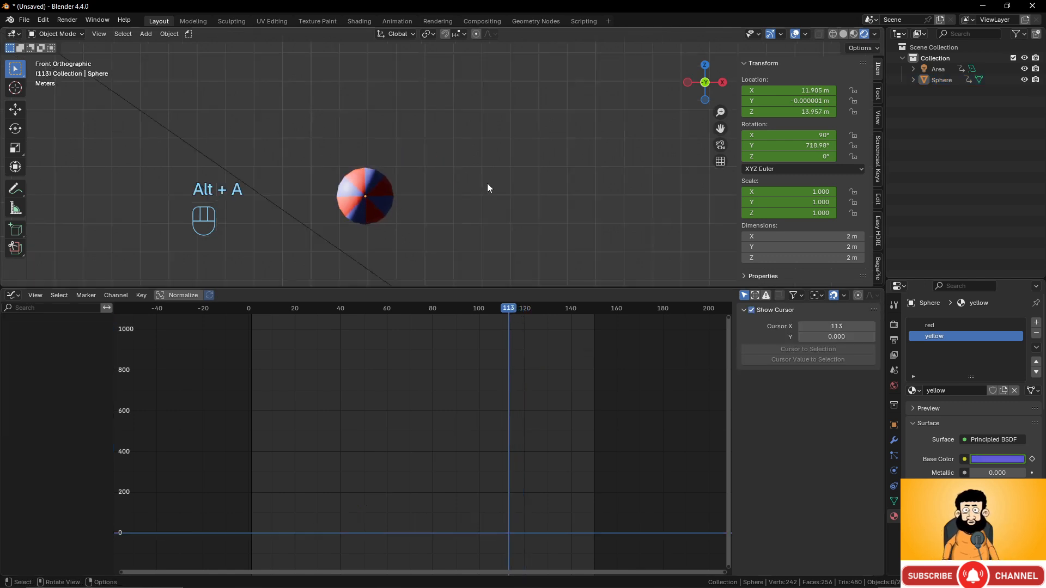
pyautogui.scroll(-8, 474, 191)
pyautogui.moveTo(504, 307); pyautogui.dragTo(422, 350)
pyautogui.scroll(5, 409, 245)
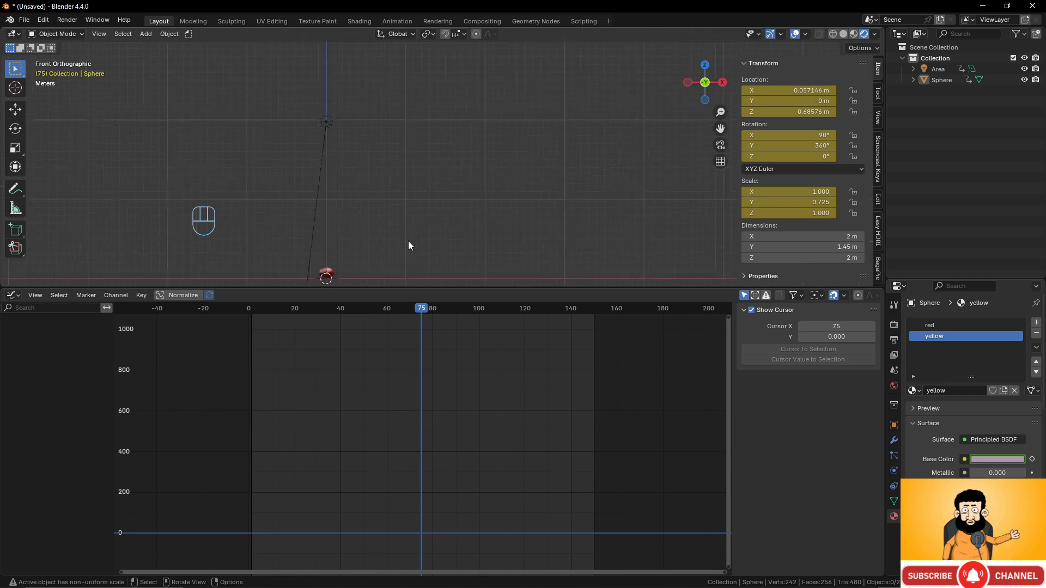
pyautogui.keyDown('shift'); pyautogui.moveTo(409, 244); pyautogui.dragTo(491, 154, button='middle'); pyautogui.keyUp('shift')
pyautogui.scroll(2, 460, 182)
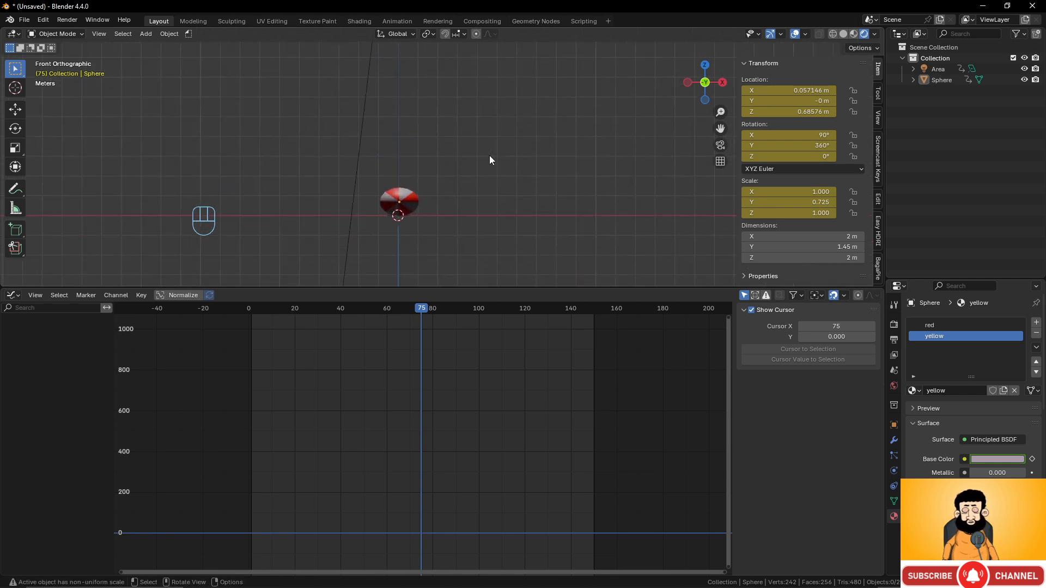
# - Add a trial Solidify modifier to the sphere, then remove it again
pyautogui.click(894, 441)
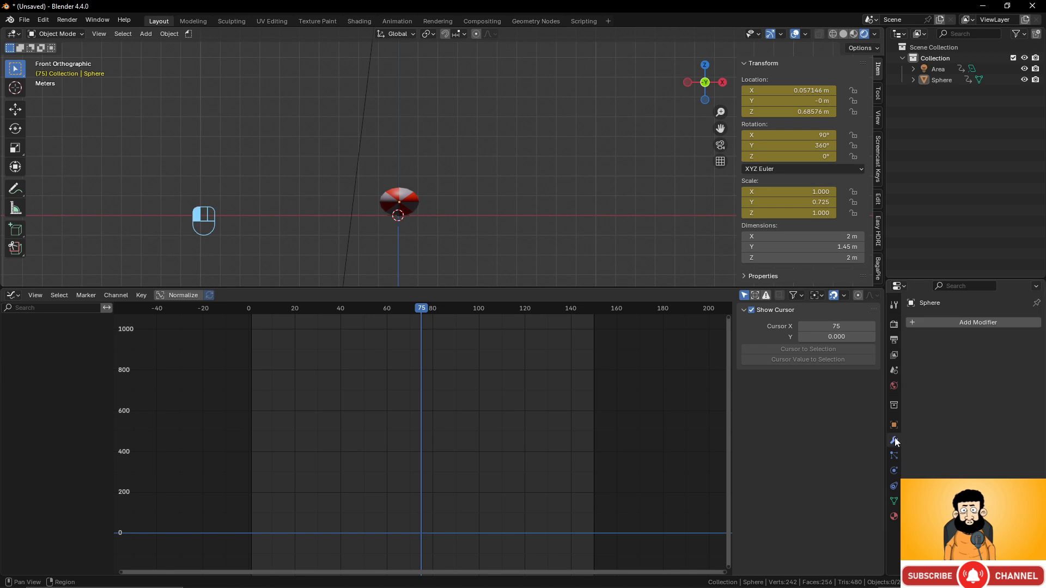
pyautogui.click(977, 323)
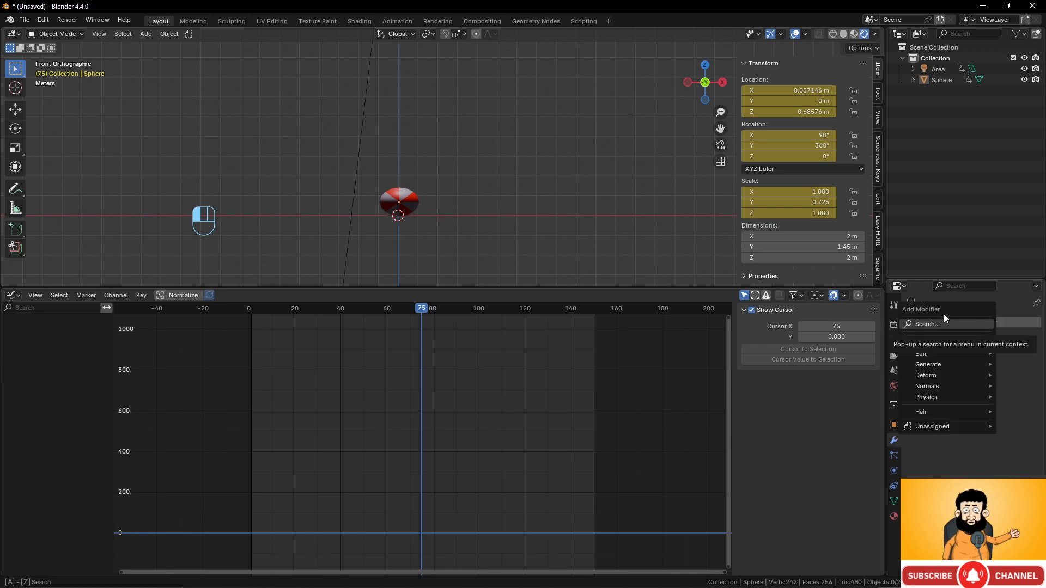
pyautogui.moveTo(951, 365)
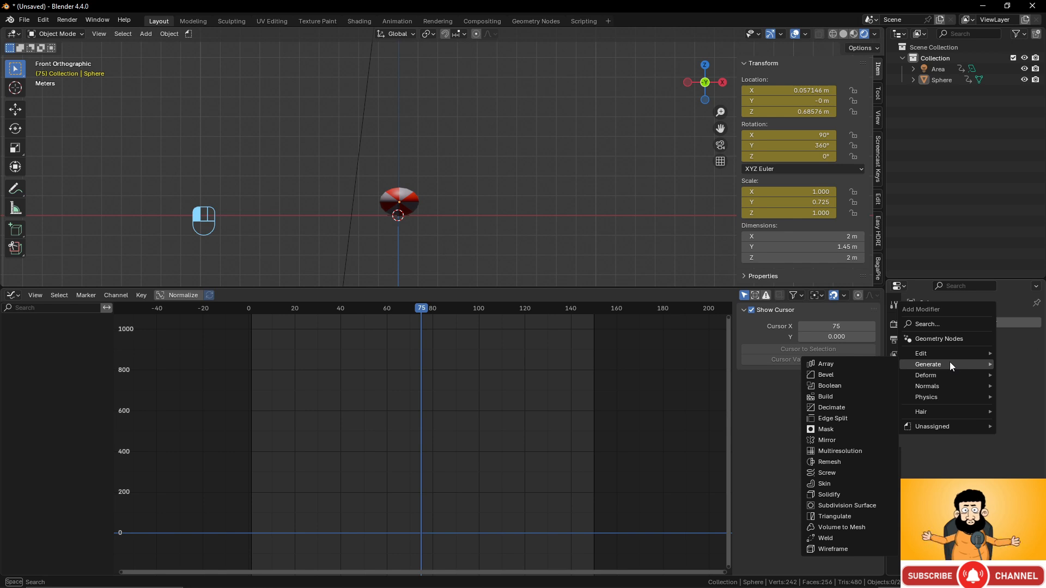
pyautogui.click(847, 494)
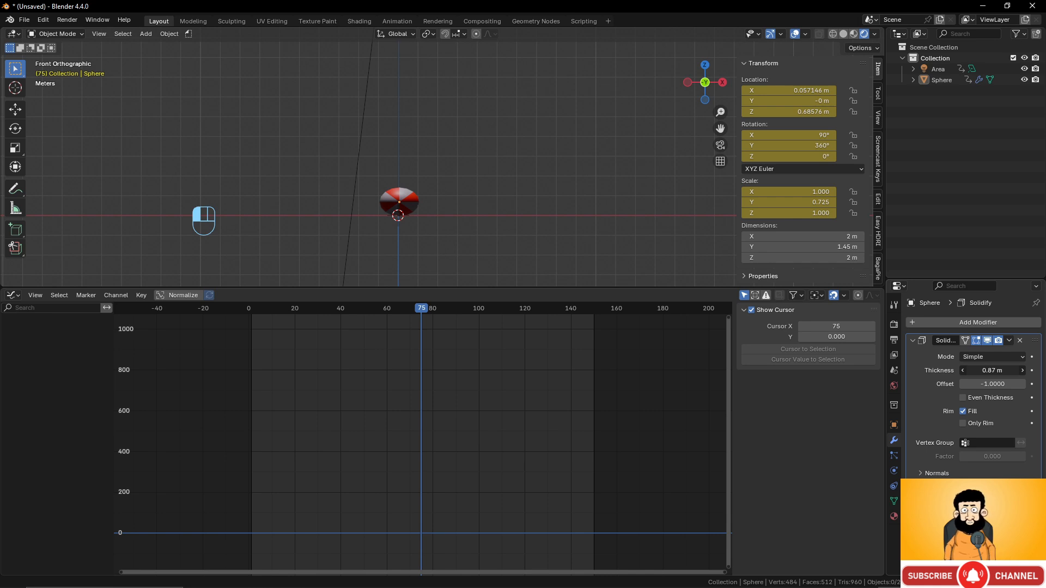
pyautogui.click(1020, 340)
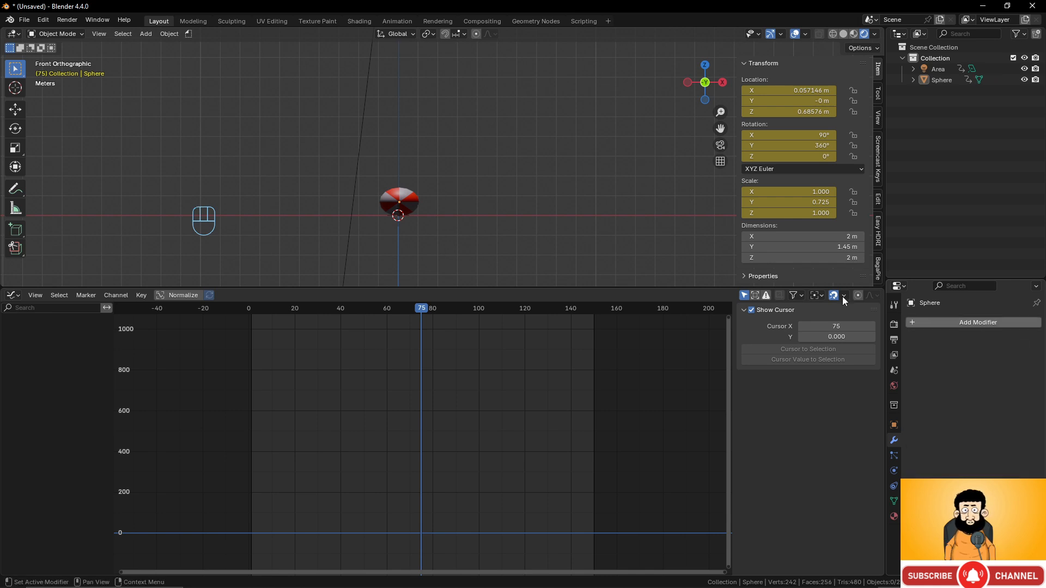
# - Add a Solidify modifier to the sphere with 0 m thickness, then return to frame 2
pyautogui.click(408, 202)
pyautogui.click(971, 322)
pyautogui.moveTo(972, 325)
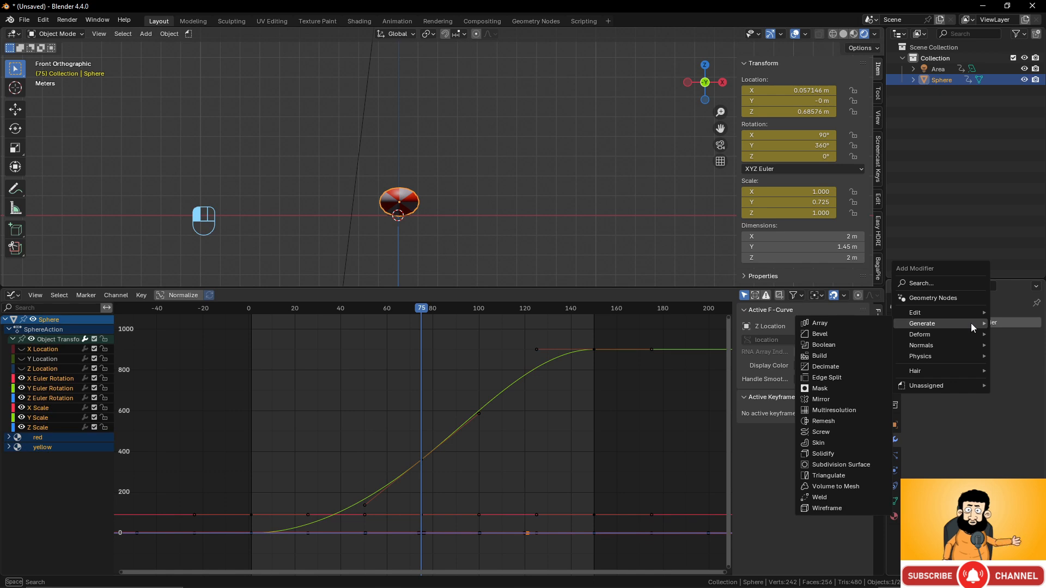
pyautogui.click(830, 451)
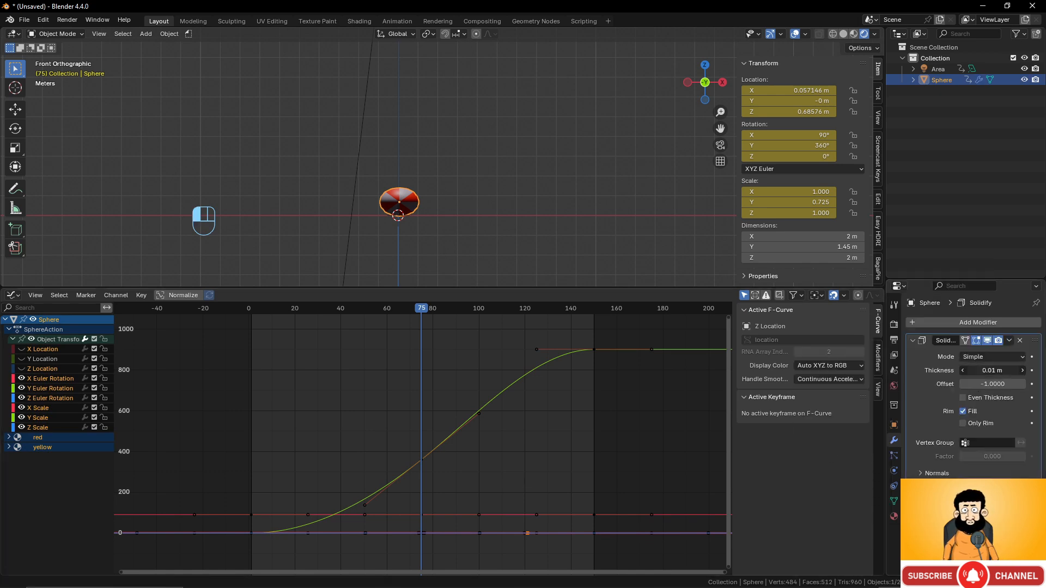
pyautogui.moveTo(991, 370)
pyautogui.mouseDown()
pyautogui.moveTo(959, 371)
pyautogui.moveTo(1026, 384)
pyautogui.moveTo(997, 371)
pyautogui.mouseUp()
pyautogui.click(992, 370)
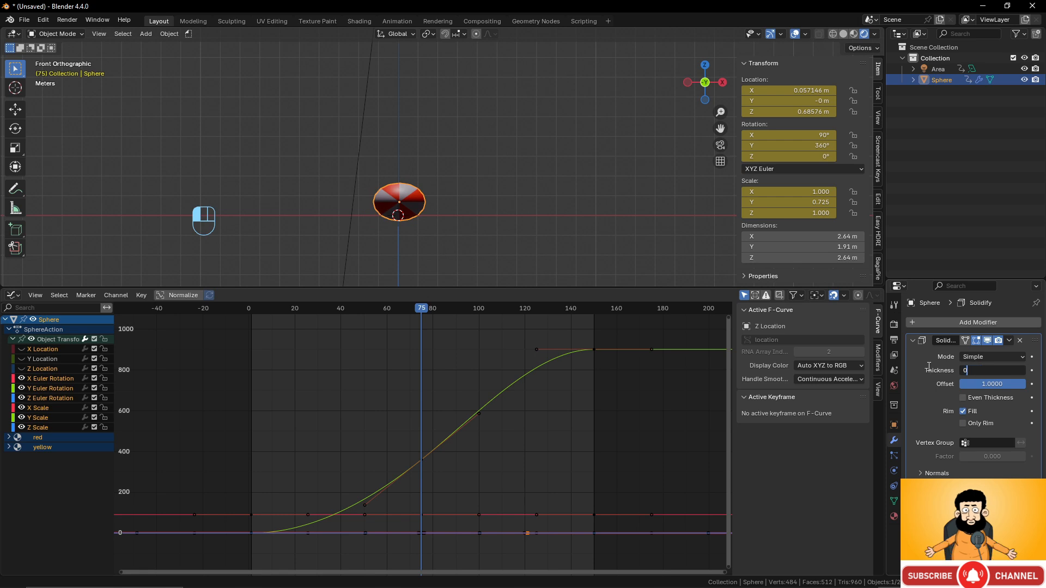
pyautogui.press('Return')
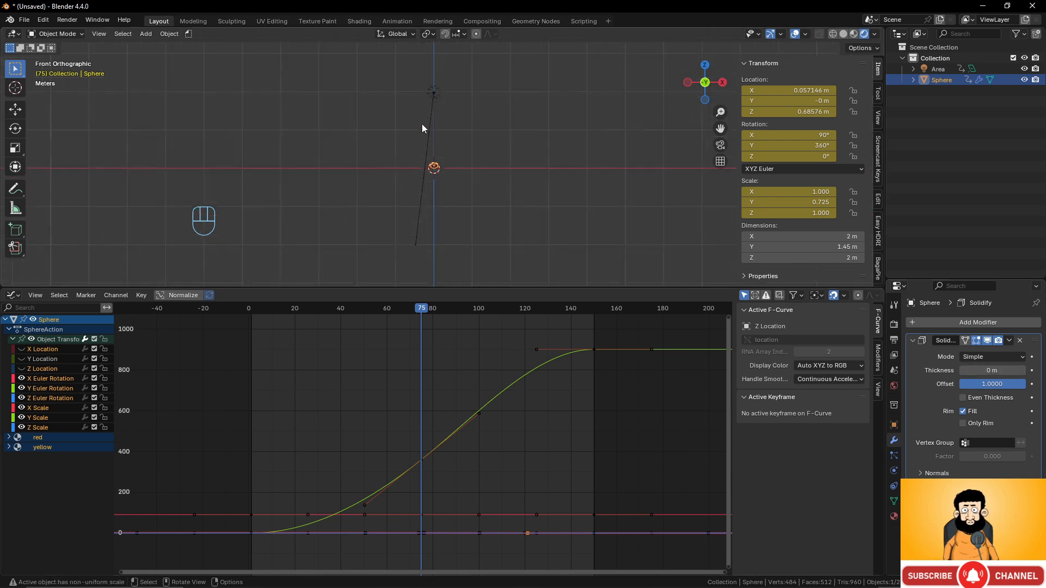
pyautogui.moveTo(424, 309); pyautogui.dragTo(254, 323)
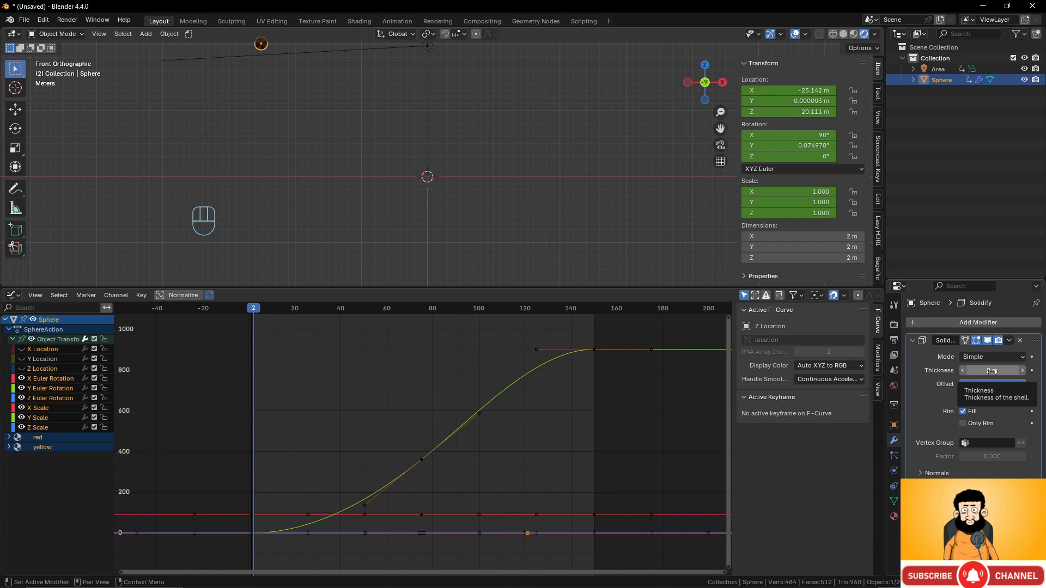
# - Keyframe Solidify thickness at 0 m near the start and 1.03 m at frame 75
pyautogui.press('i')
pyautogui.moveTo(257, 309); pyautogui.dragTo(381, 331)
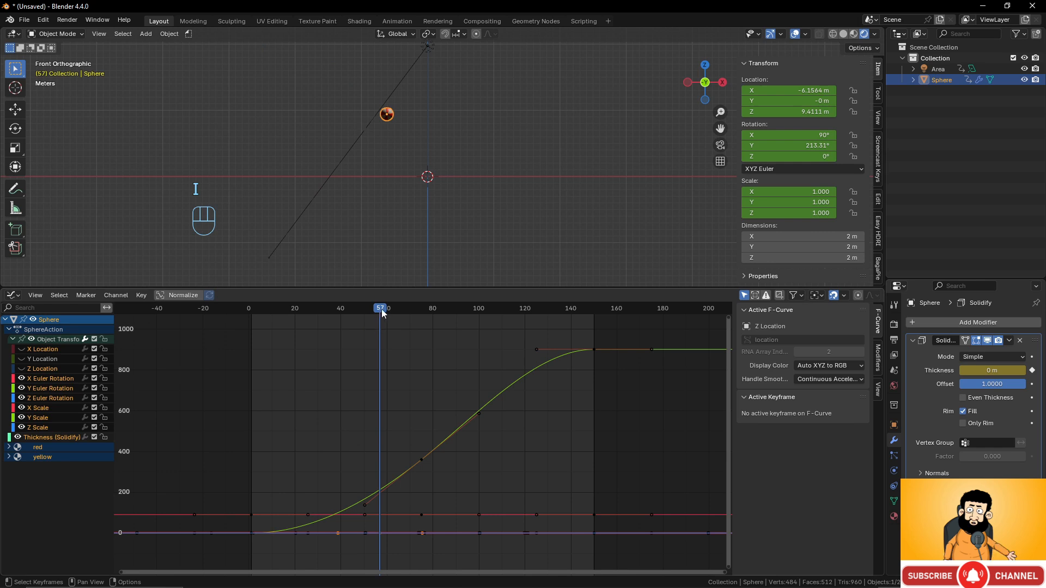
pyautogui.moveTo(382, 313); pyautogui.dragTo(423, 315)
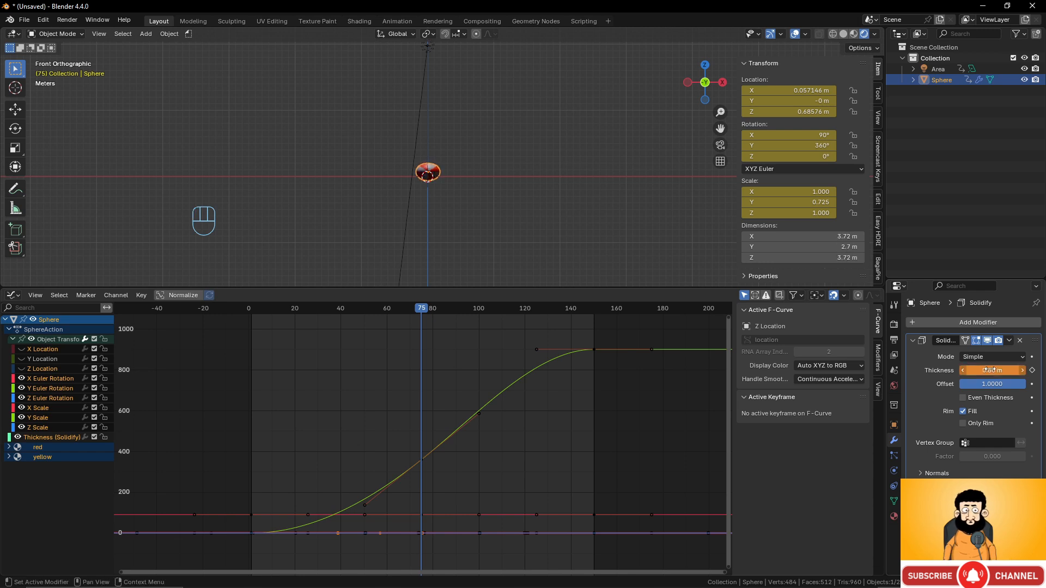
pyautogui.moveTo(992, 370); pyautogui.dragTo(995, 371)
pyautogui.press('i')
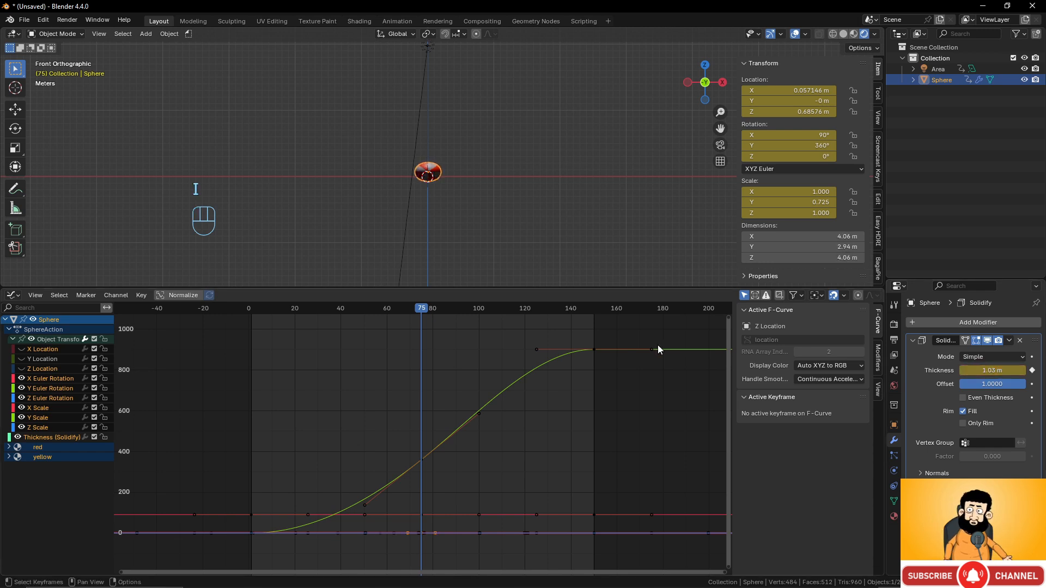
pyautogui.moveTo(431, 319); pyautogui.dragTo(496, 339)
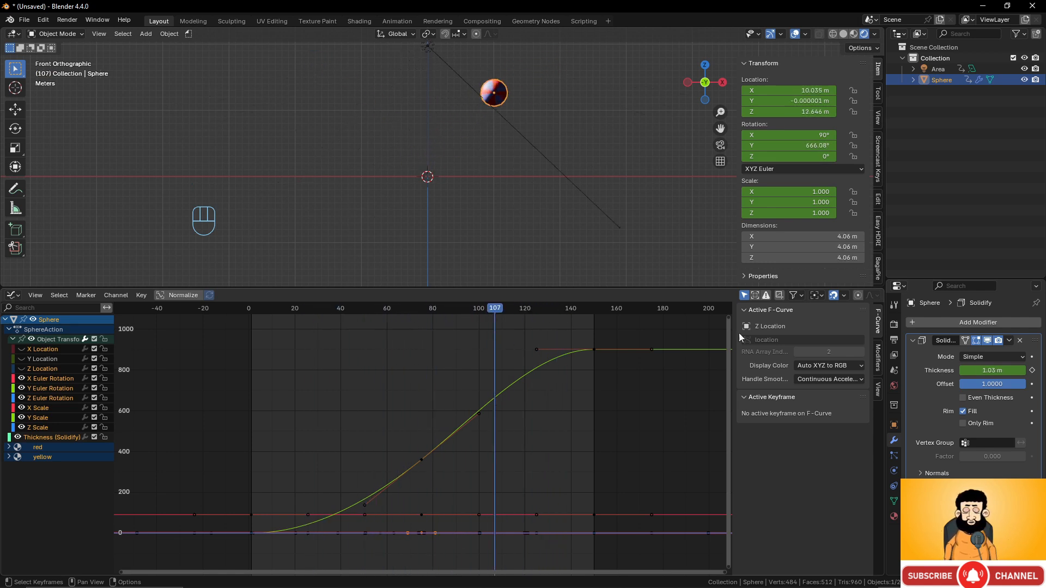
# - Add an Array modifier to the sphere with Count 1 and keyframe it at frame 1
pyautogui.click(977, 322)
pyautogui.moveTo(978, 321)
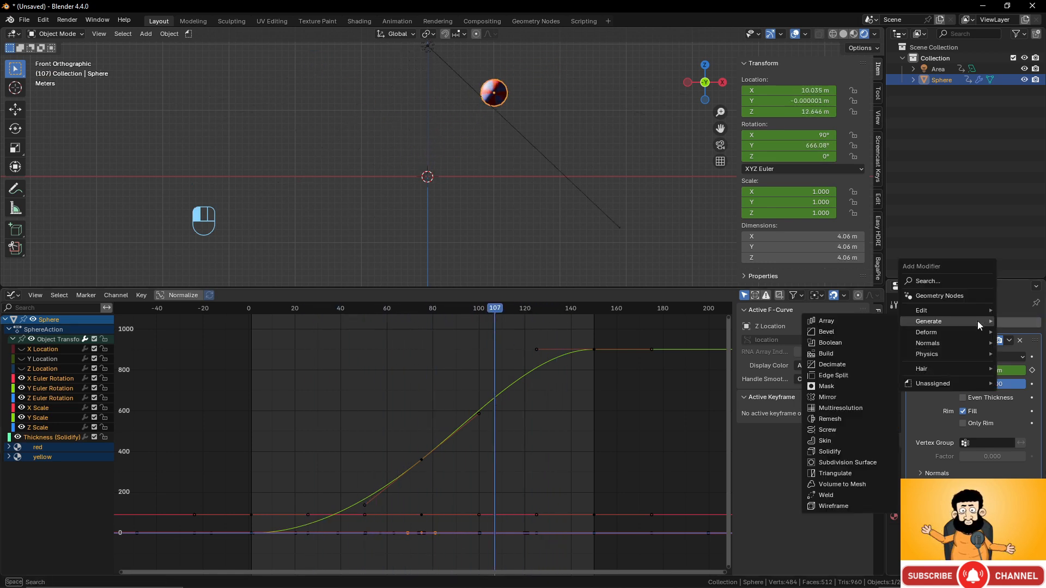
pyautogui.click(858, 323)
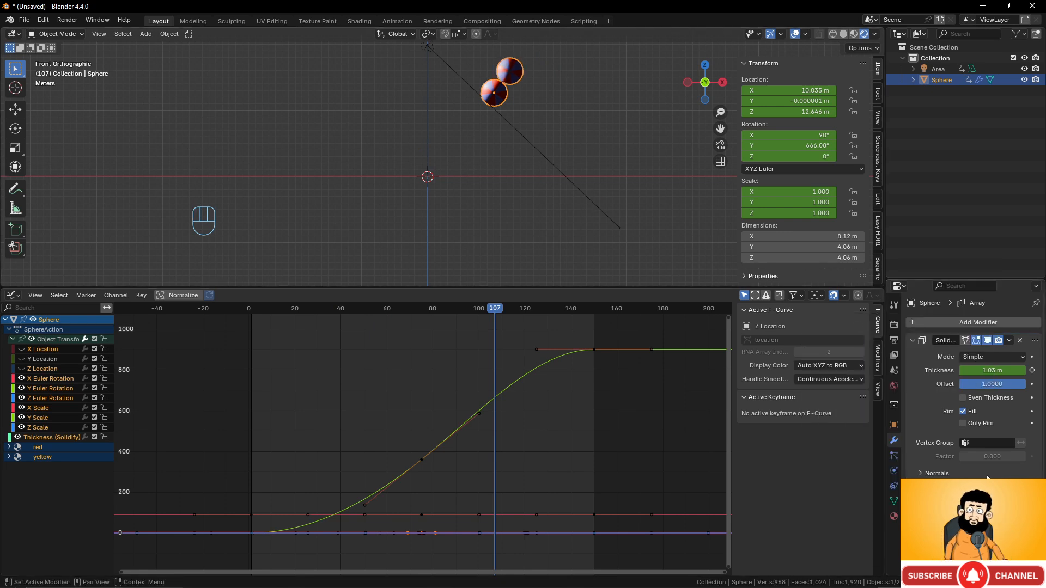
pyautogui.scroll(-6, 981, 437)
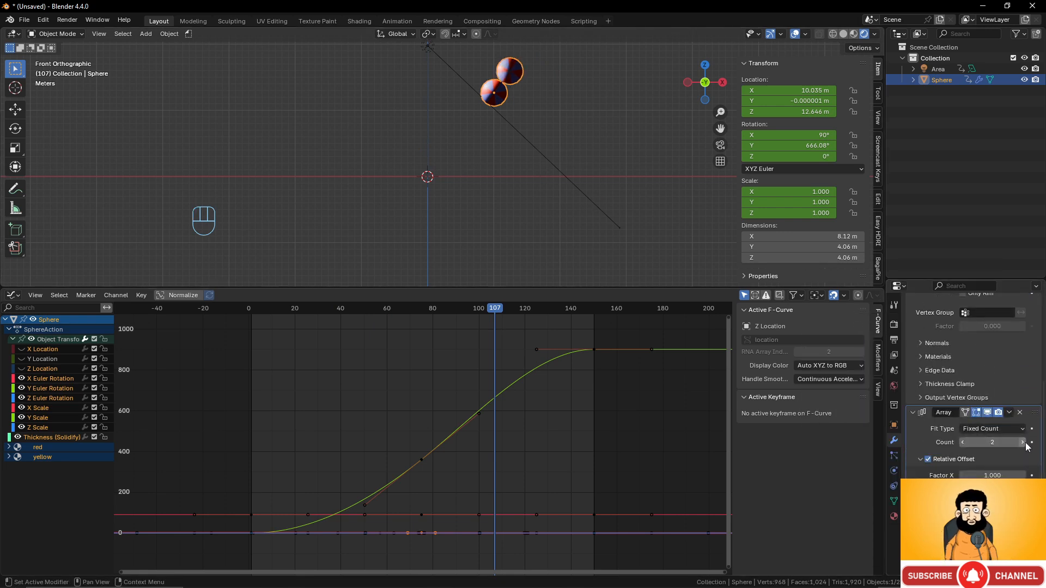
pyautogui.click(962, 442)
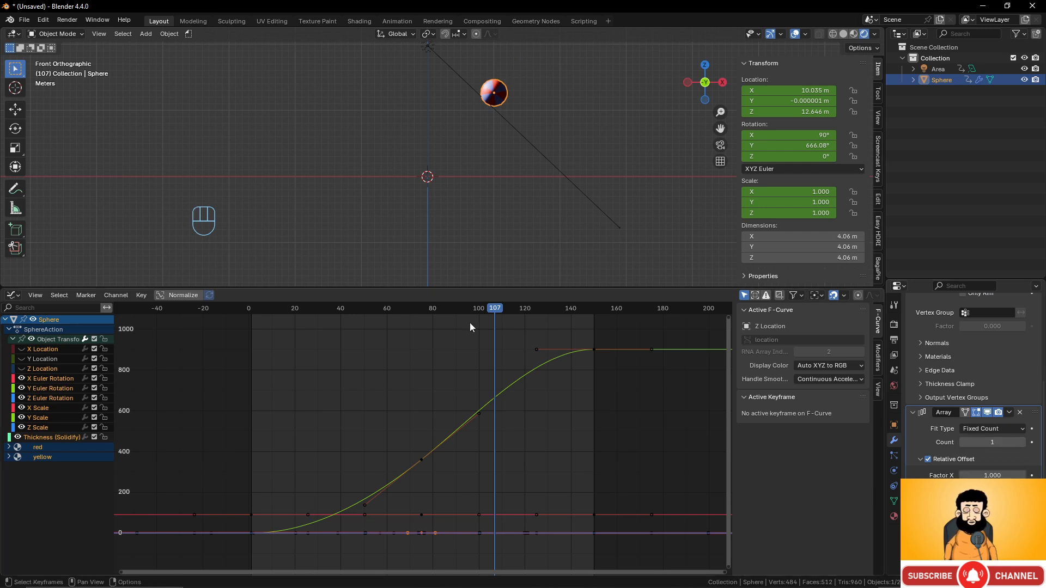
pyautogui.moveTo(492, 308); pyautogui.dragTo(251, 311)
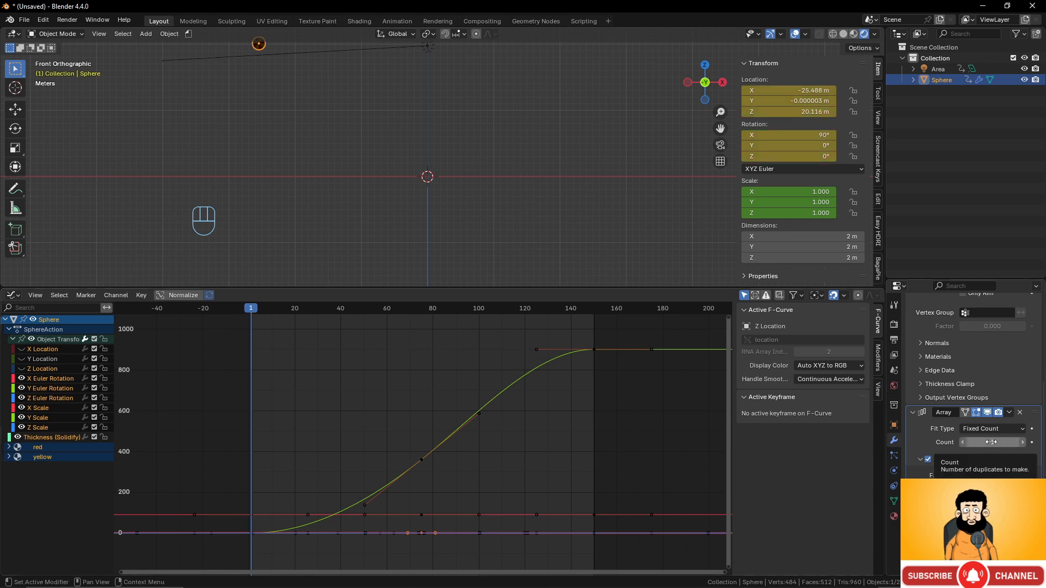
pyautogui.press('i')
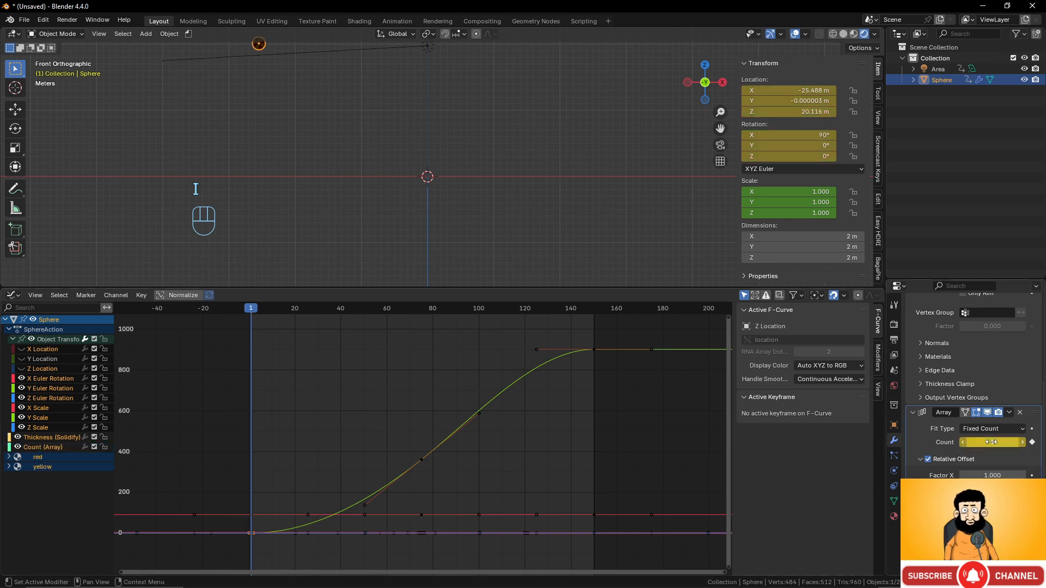
# - At frame 118, set the Array count to 10 and keyframe it, then rewind to check
pyautogui.moveTo(259, 311); pyautogui.dragTo(520, 309)
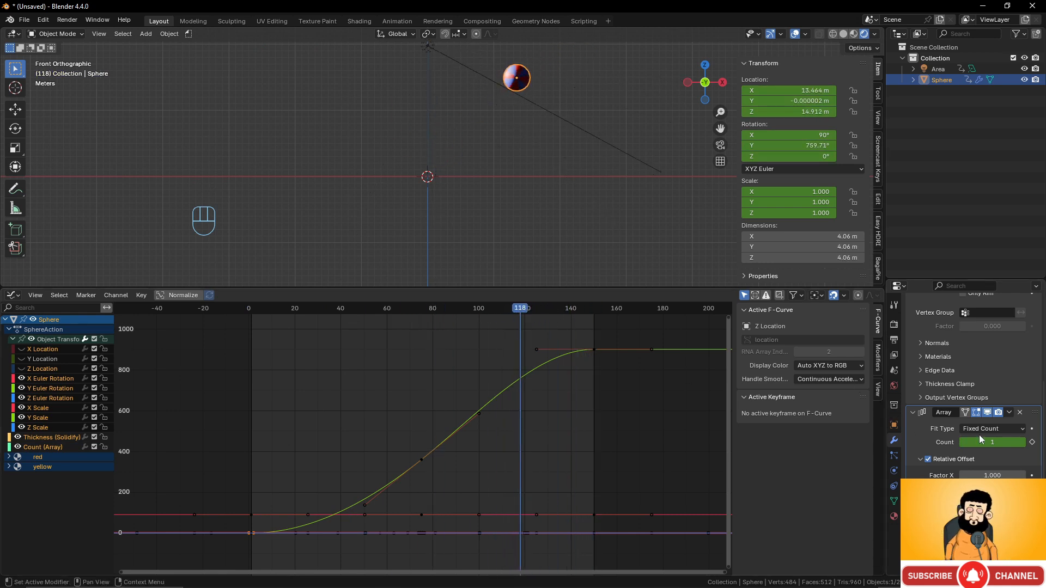
pyautogui.moveTo(984, 442); pyautogui.dragTo(1017, 442)
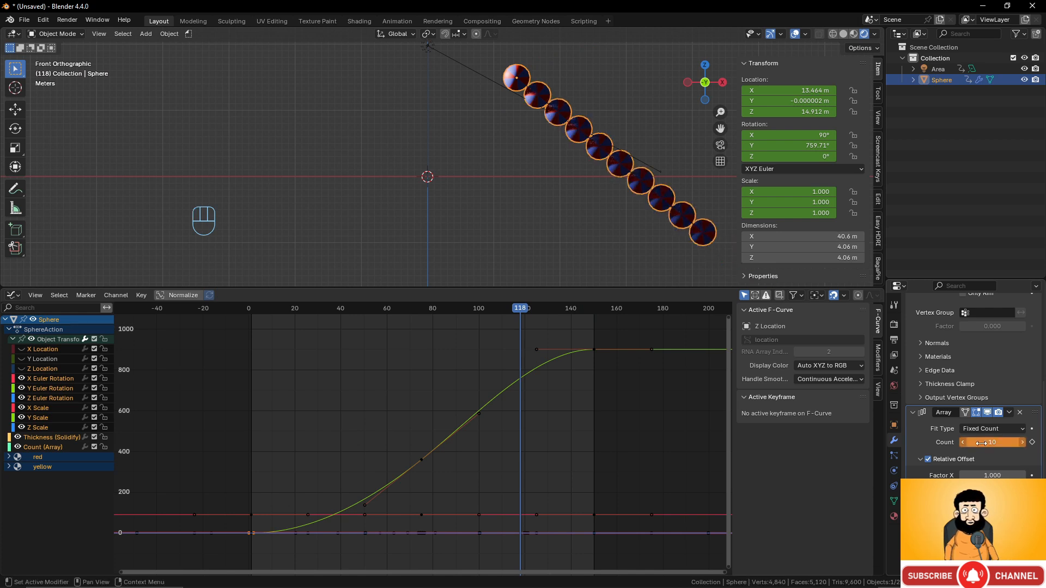
pyautogui.press('i')
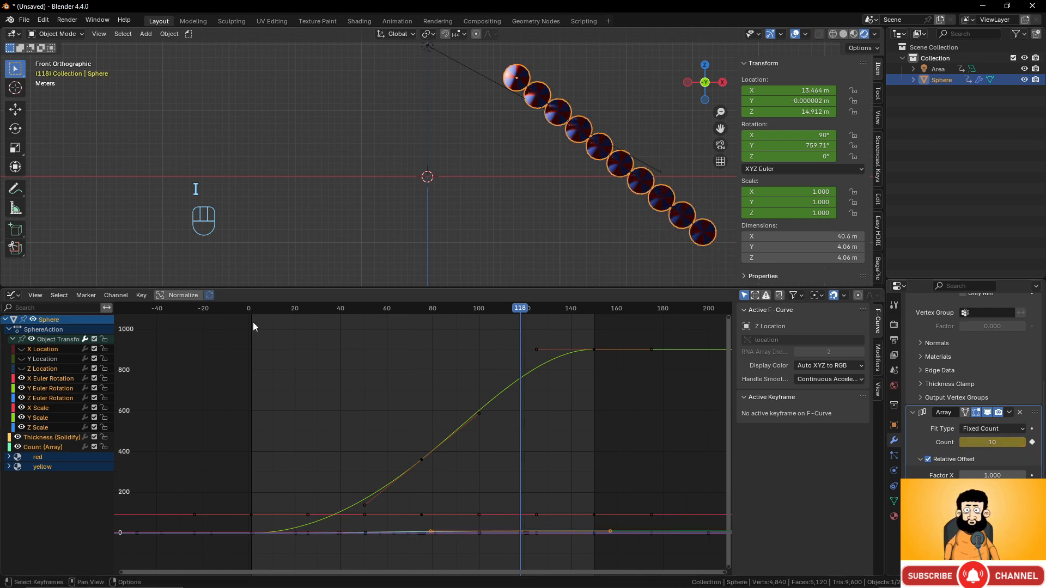
pyautogui.moveTo(252, 310); pyautogui.dragTo(295, 375)
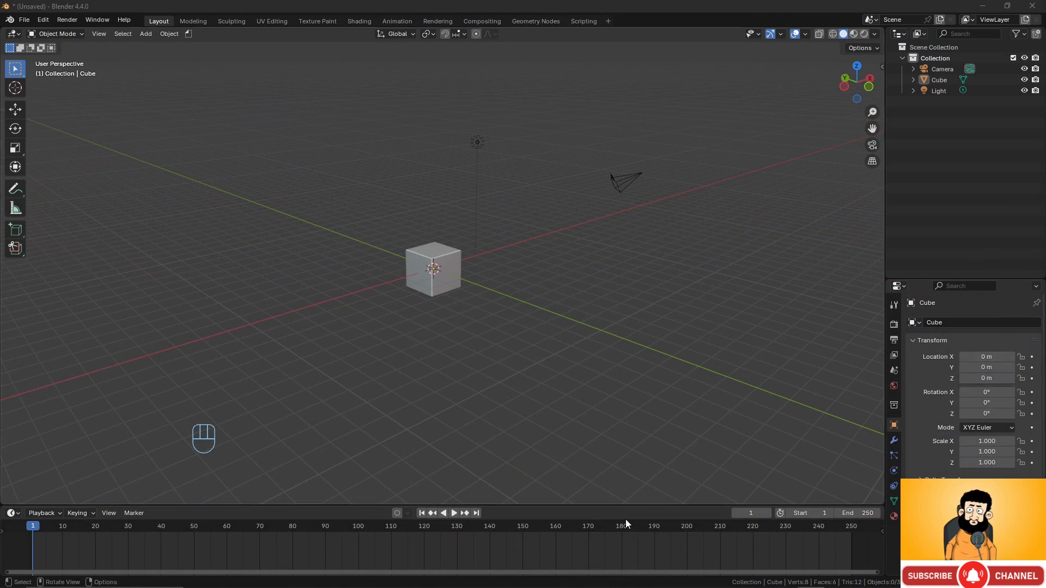
# - Delete the default cube, camera and light from the new scene
pyautogui.moveTo(377, 114); pyautogui.dragTo(657, 317)
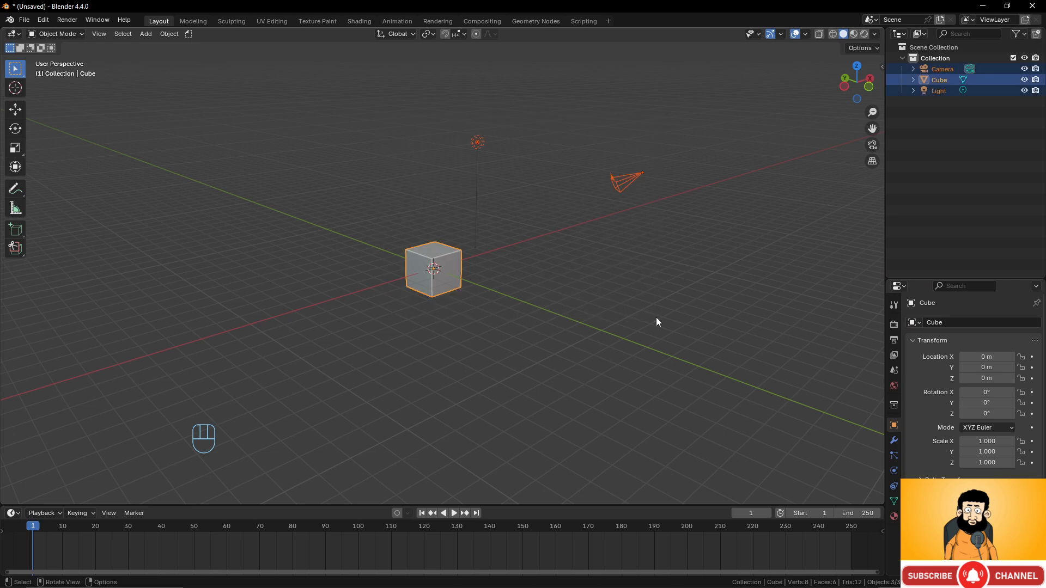
pyautogui.press('x')
pyautogui.click(656, 319)
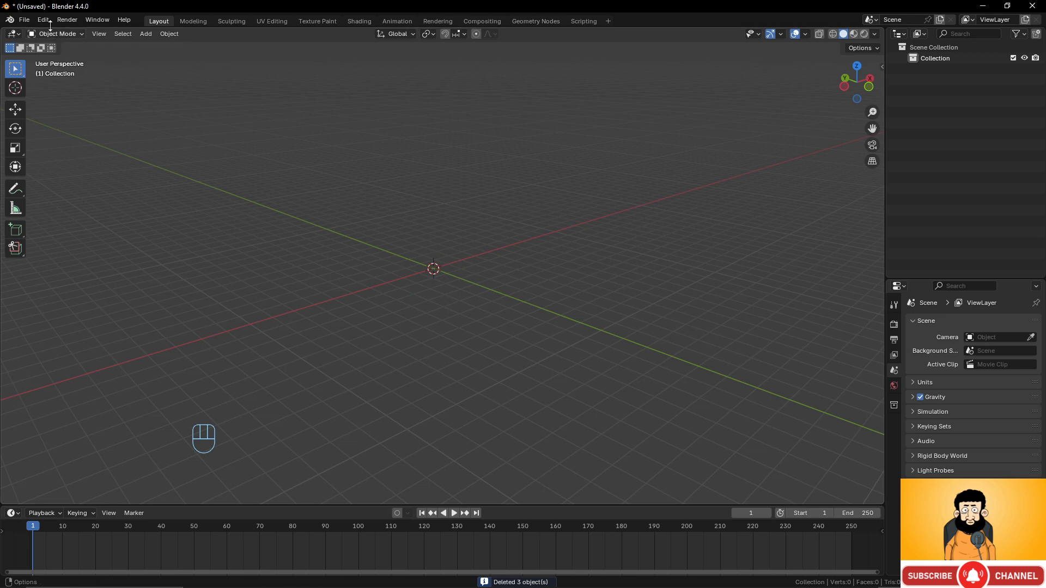
# - Import Logo_Blender.svg from the 13-2 Animating a Logo folder as an SVG
pyautogui.click(27, 20)
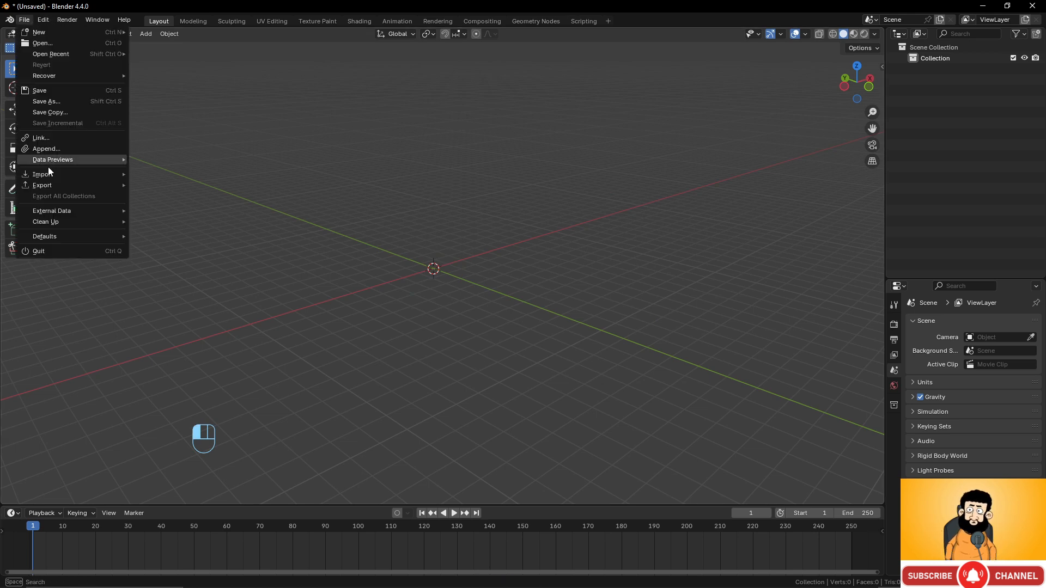
pyautogui.moveTo(104, 175)
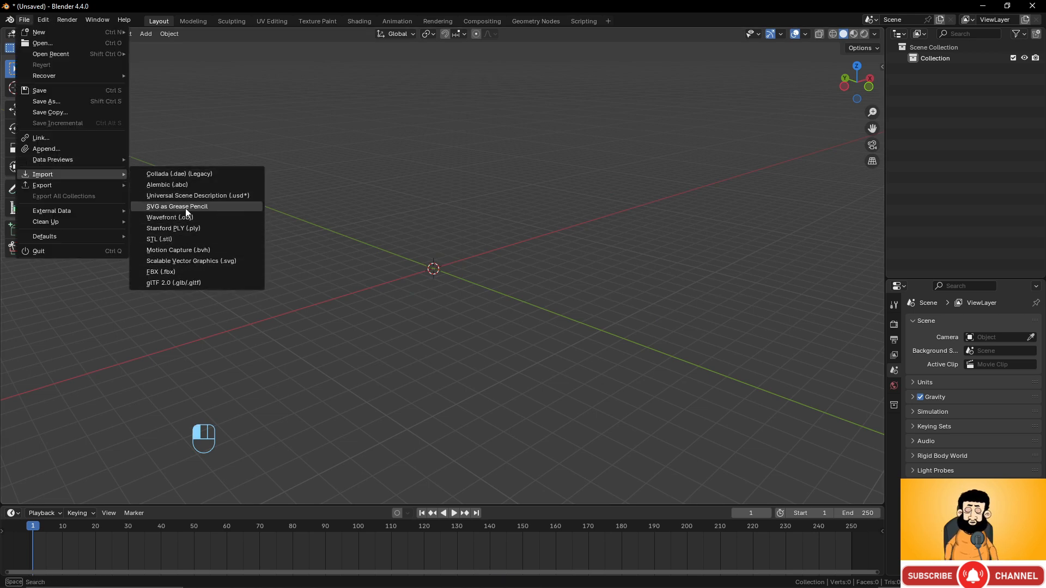
pyautogui.click(183, 262)
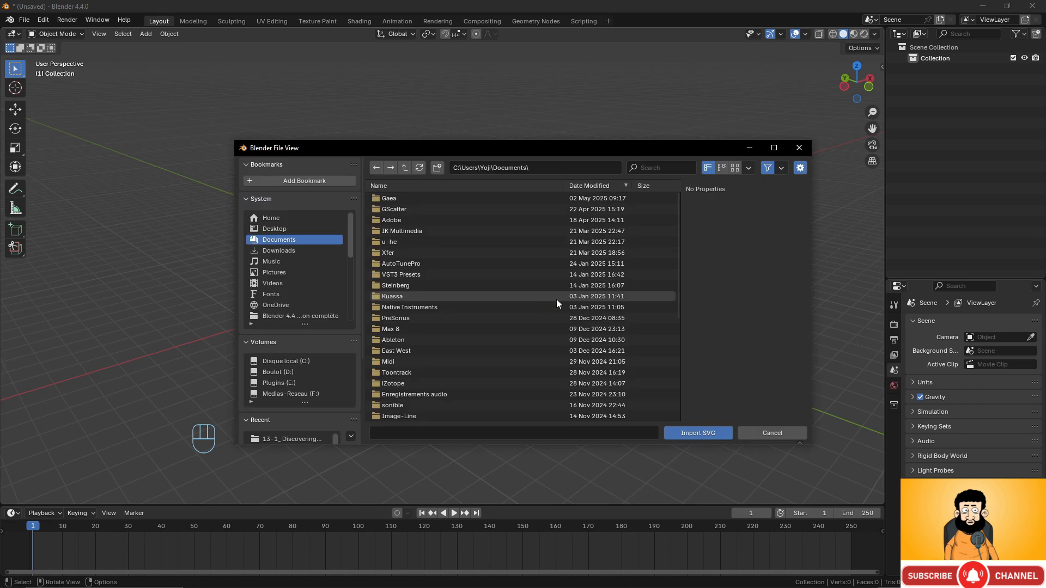
pyautogui.scroll(-2, 303, 433)
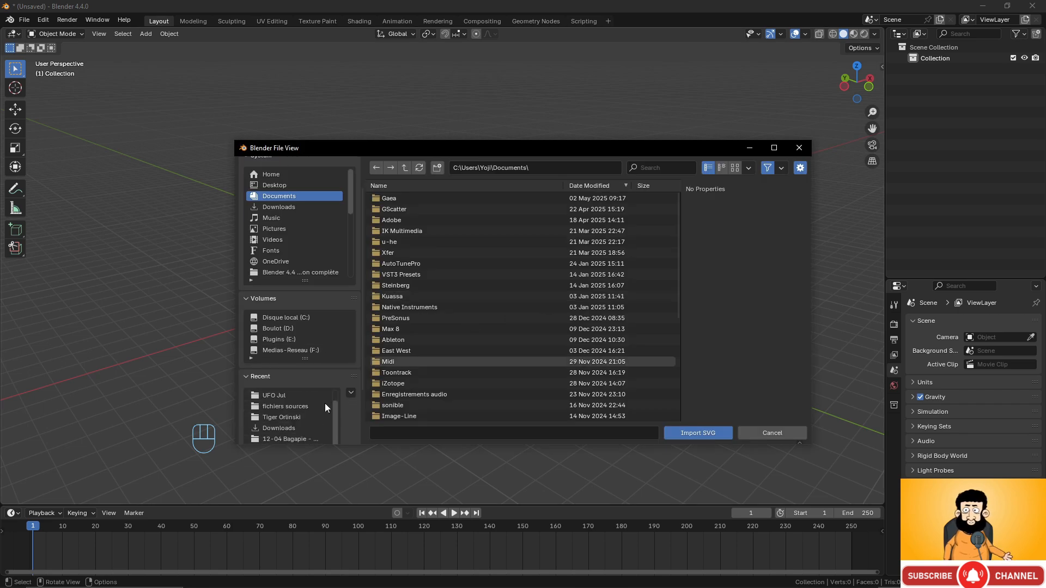
pyautogui.scroll(1, 305, 398)
pyautogui.click(303, 396)
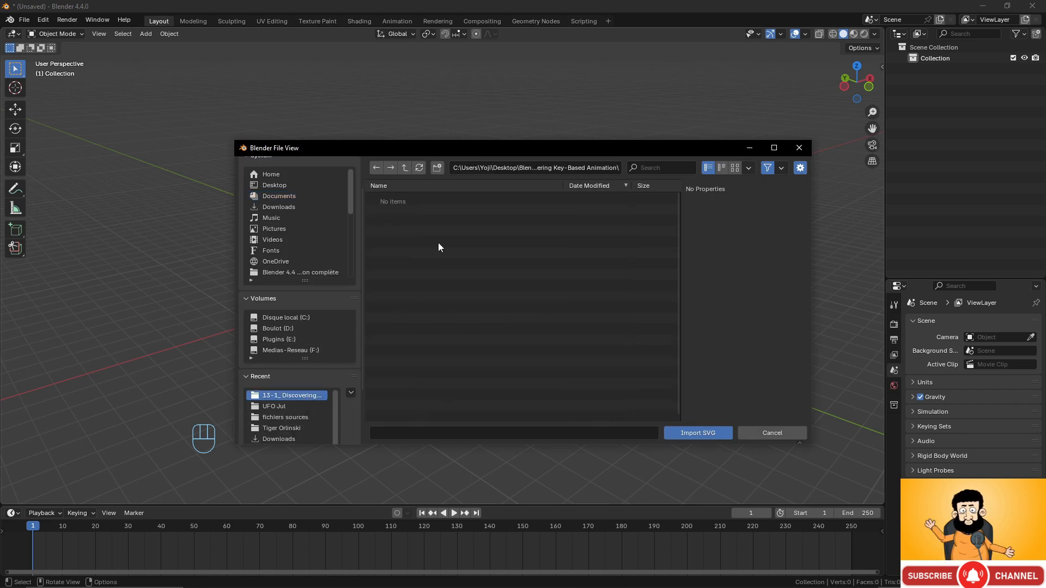
pyautogui.click(405, 168)
pyautogui.doubleClick(433, 198)
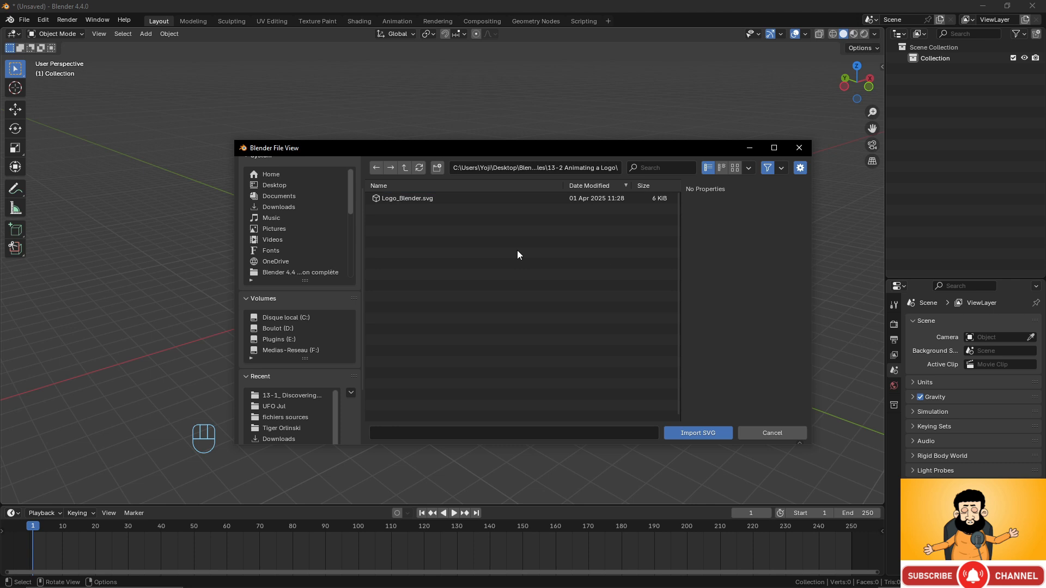
pyautogui.click(408, 198)
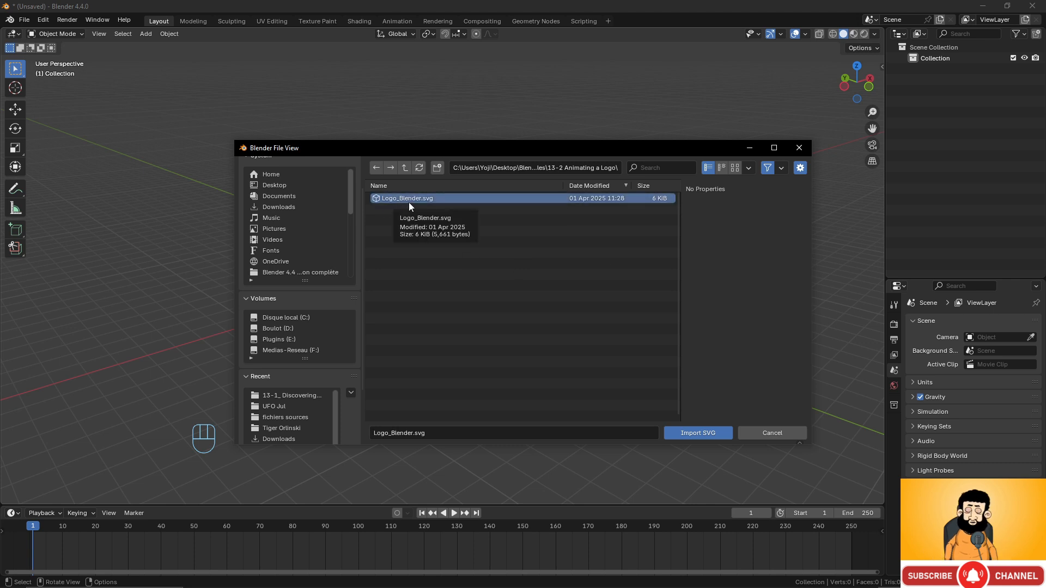
pyautogui.click(705, 433)
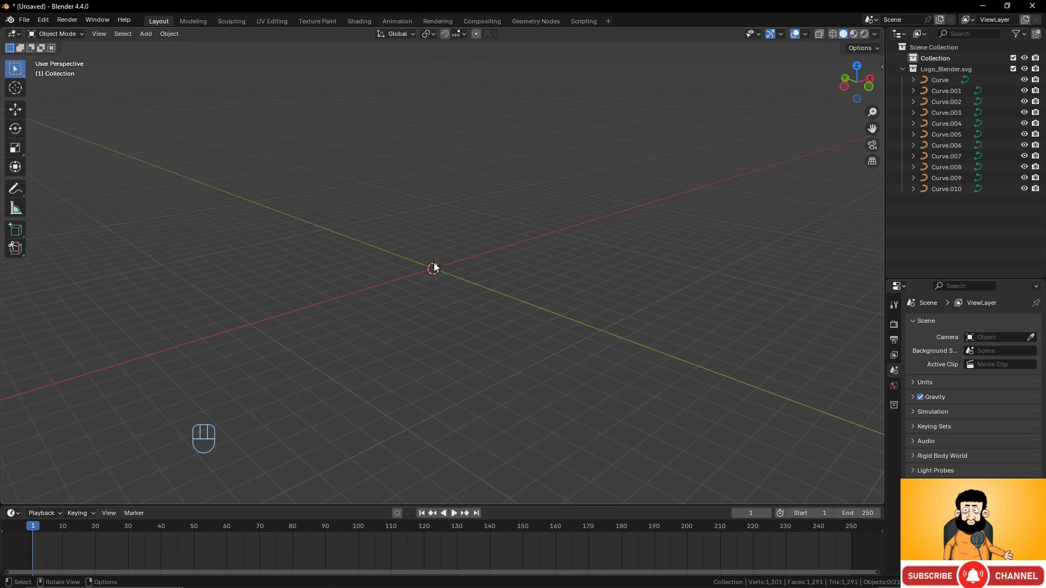
# - Select all curves of the Logo_Blender.svg collection and frame them facing the view
pyautogui.rightClick(950, 73)
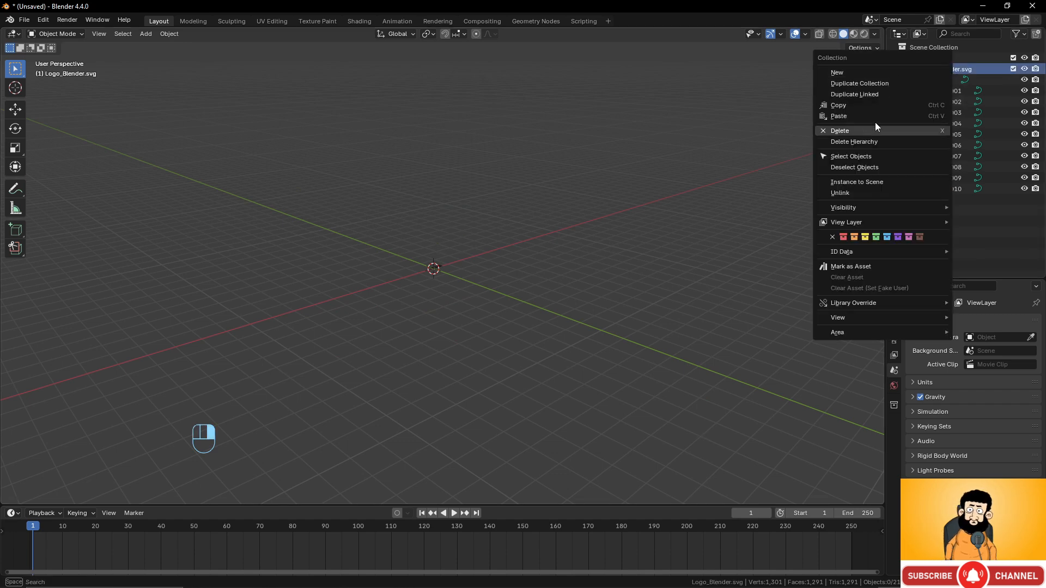
pyautogui.click(872, 158)
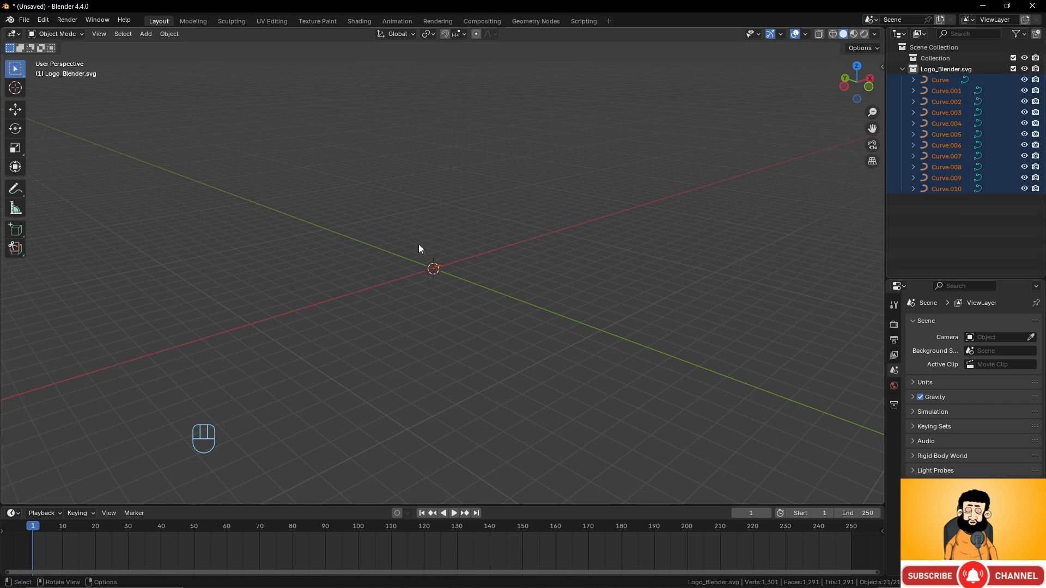
pyautogui.press('KP_Decimal')
pyautogui.moveTo(449, 271); pyautogui.dragTo(480, 298, button='middle')
pyautogui.scroll(5, 477, 304)
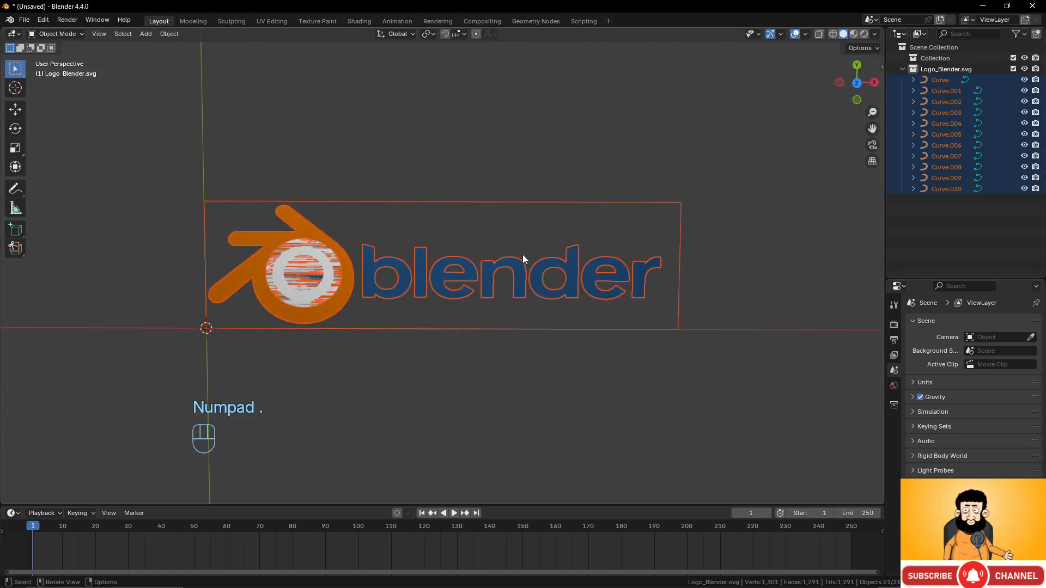
pyautogui.moveTo(522, 251); pyautogui.dragTo(519, 217, button='middle')
pyautogui.moveTo(411, 207); pyautogui.dragTo(364, 250, button='middle')
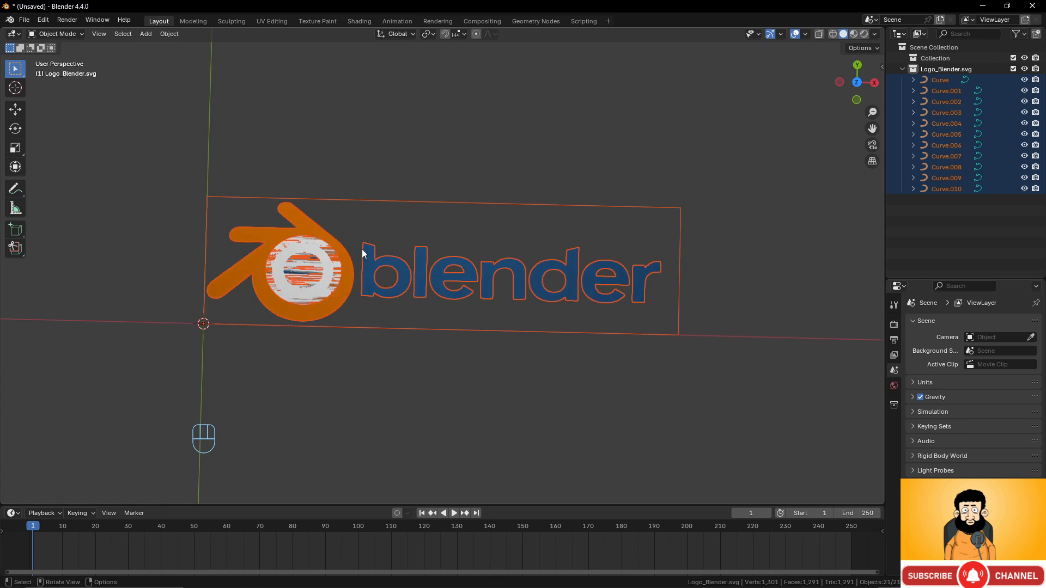
# - Delete the logo's white inner circle and the background plate behind it
pyautogui.click(328, 261)
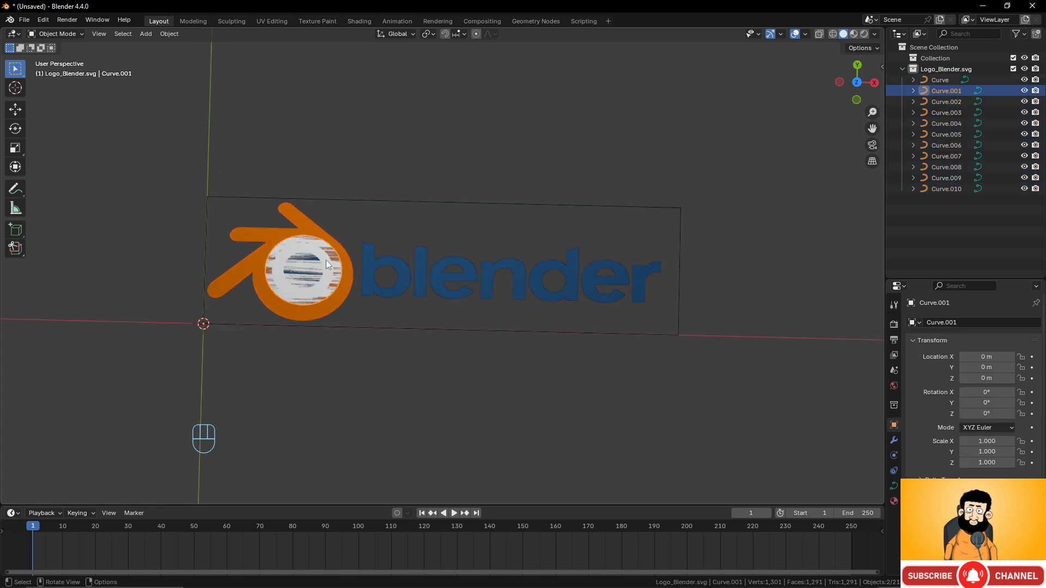
pyautogui.press('x')
pyautogui.click(325, 260)
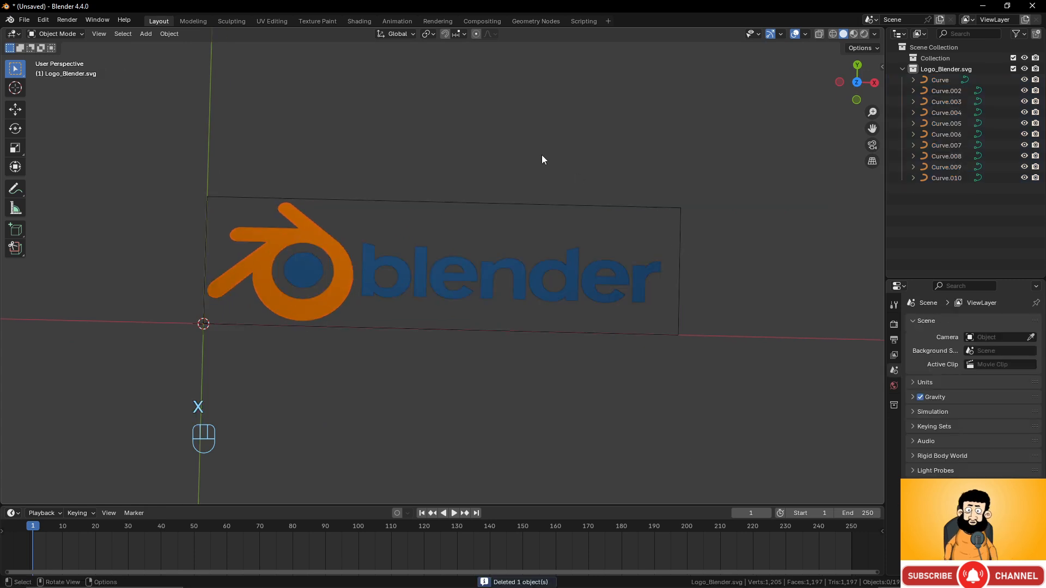
pyautogui.click(549, 206)
pyautogui.press('x')
pyautogui.click(548, 202)
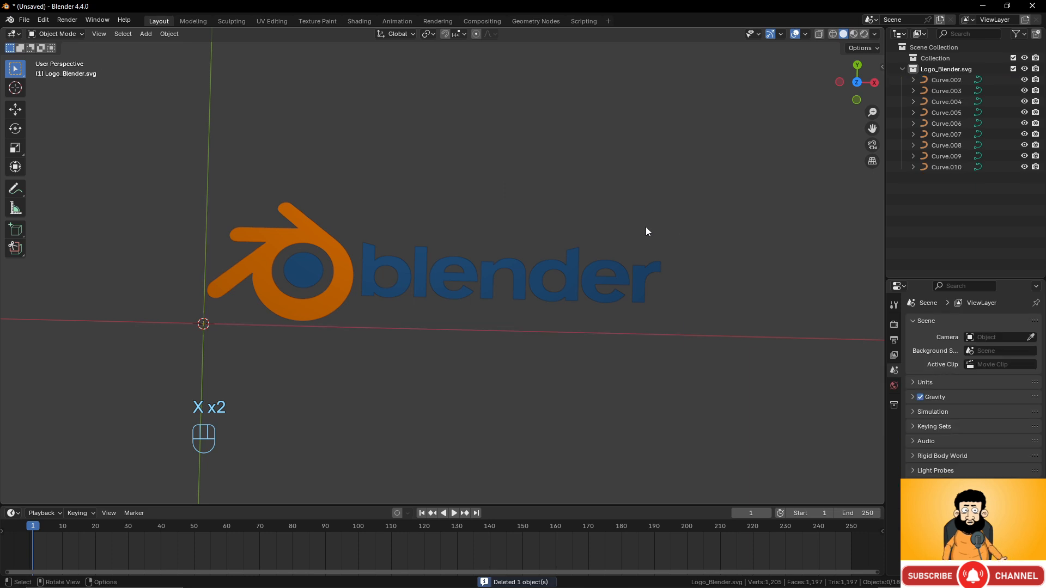
pyautogui.scroll(-4, 646, 228)
pyautogui.scroll(4, 393, 276)
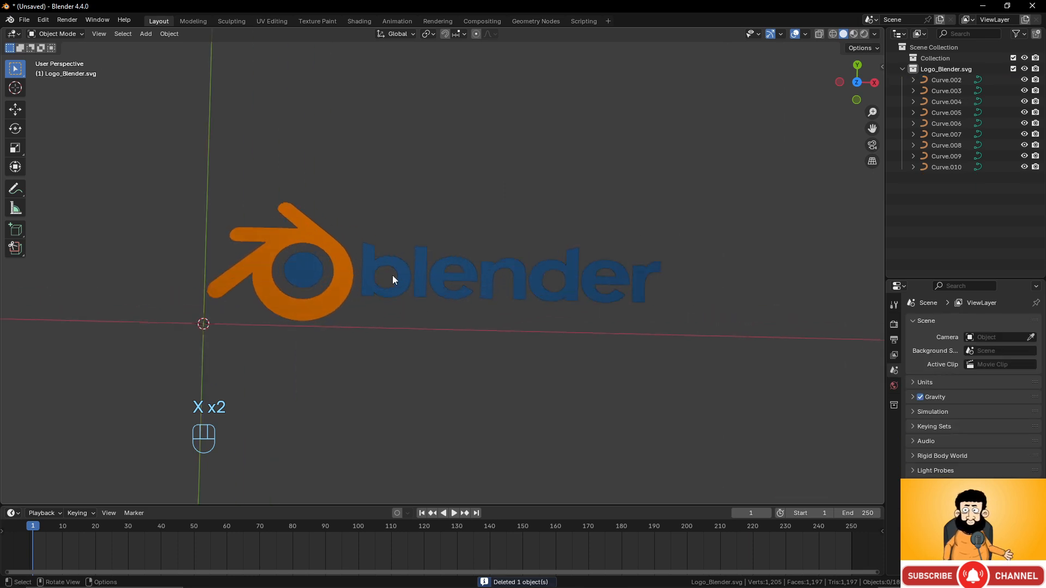
# - Select the letters of the lettering, from b through r
pyautogui.click(415, 266)
pyautogui.keyDown('shift'); pyautogui.click(422, 259); pyautogui.keyUp('shift')
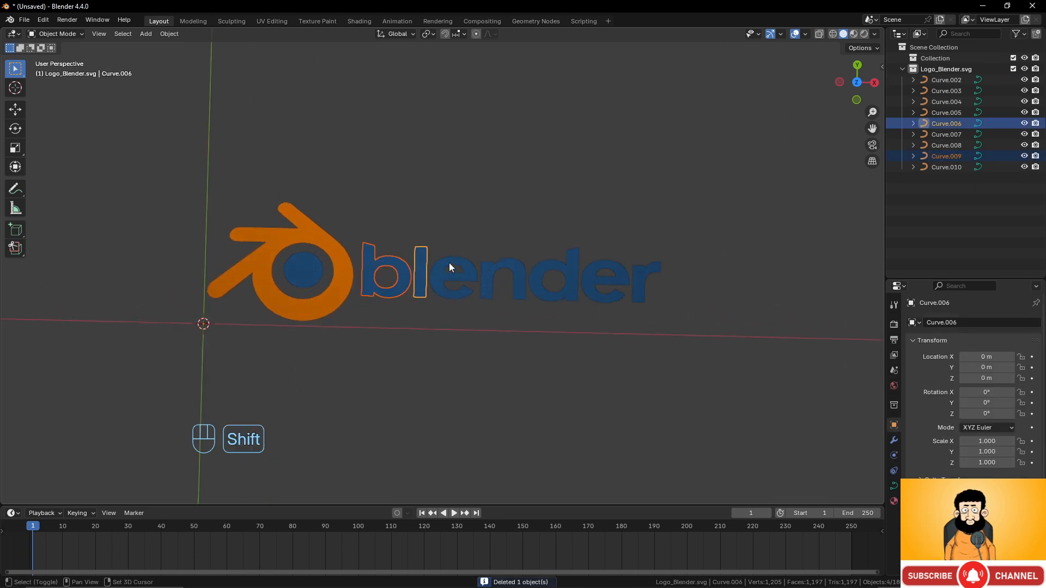
pyautogui.keyDown('shift'); pyautogui.click(449, 262); pyautogui.keyUp('shift')
pyautogui.keyDown('shift'); pyautogui.click(487, 268); pyautogui.keyUp('shift')
pyautogui.keyDown('shift'); pyautogui.click(554, 266); pyautogui.keyUp('shift')
pyautogui.keyDown('shift'); pyautogui.click(613, 268); pyautogui.keyUp('shift')
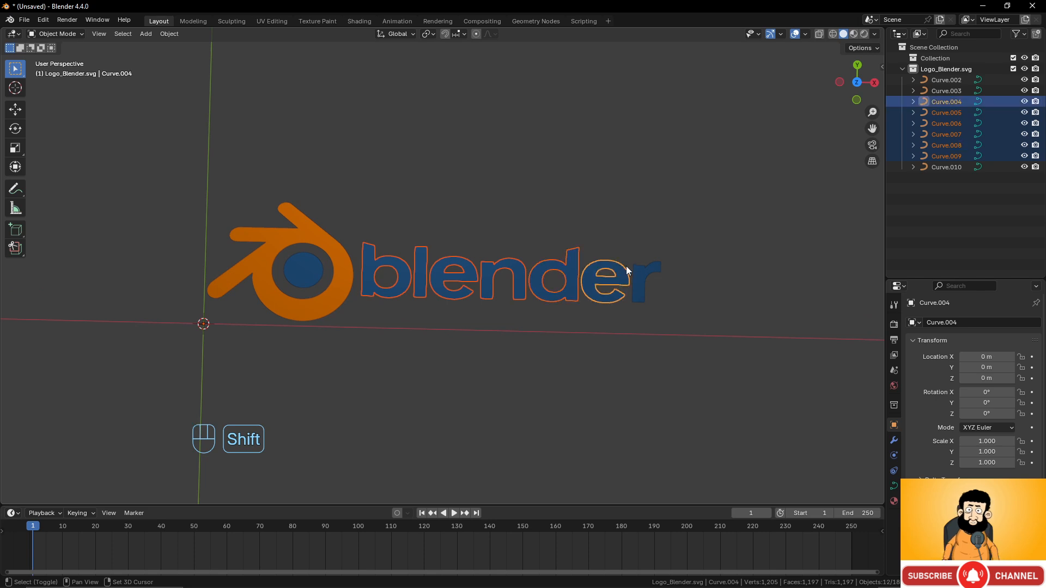
pyautogui.keyDown('shift'); pyautogui.click(648, 289); pyautogui.keyUp('shift')
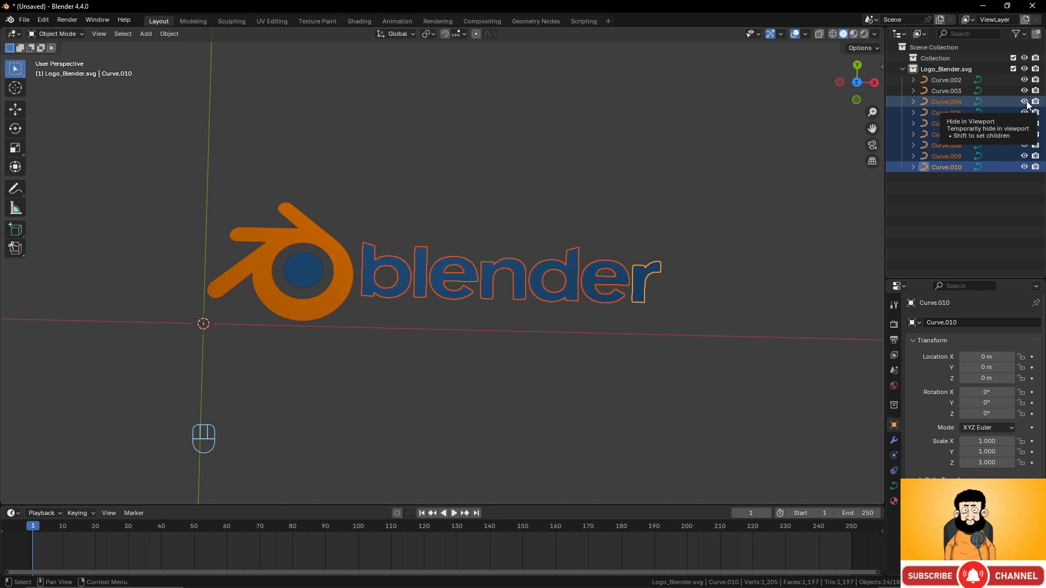
# - Duplicate the logo icon's ring and inner circle in place into a new 'Logo reveal' collection
pyautogui.moveTo(240, 178); pyautogui.dragTo(314, 291)
pyautogui.hotkey('shift', 'd')
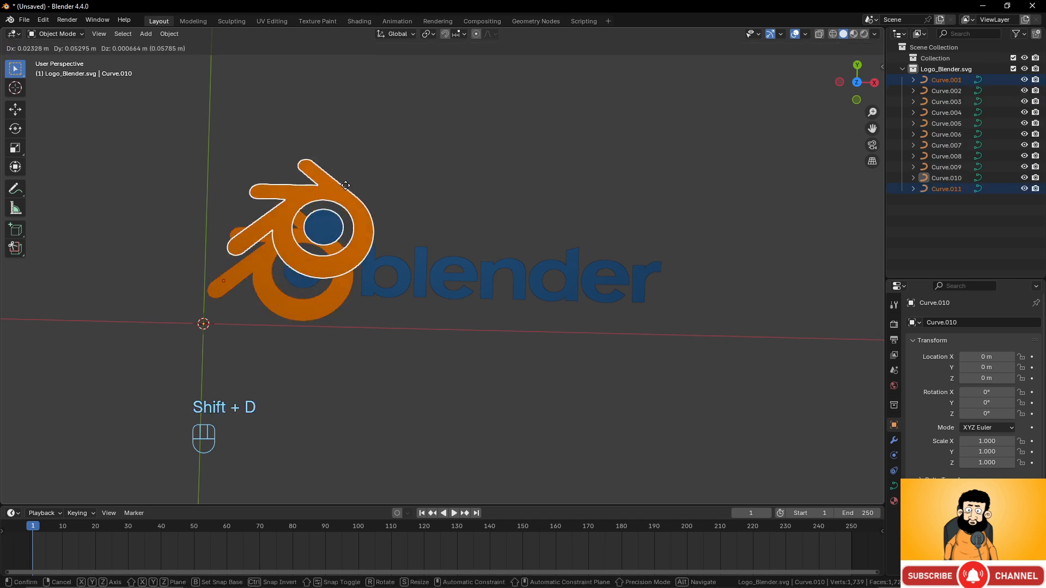
pyautogui.rightClick(348, 183)
pyautogui.press('m')
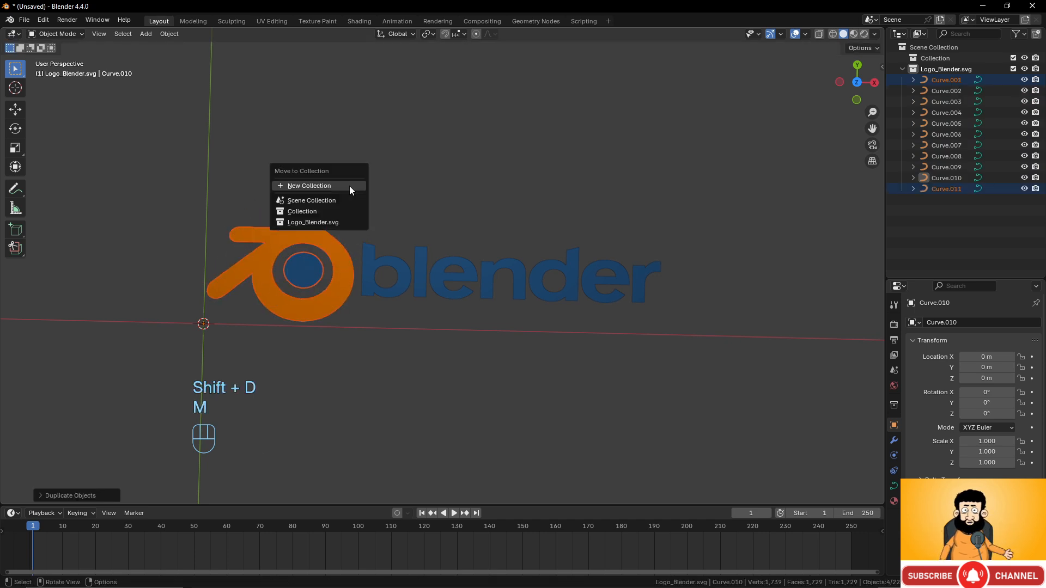
pyautogui.click(349, 187)
pyautogui.write('L')
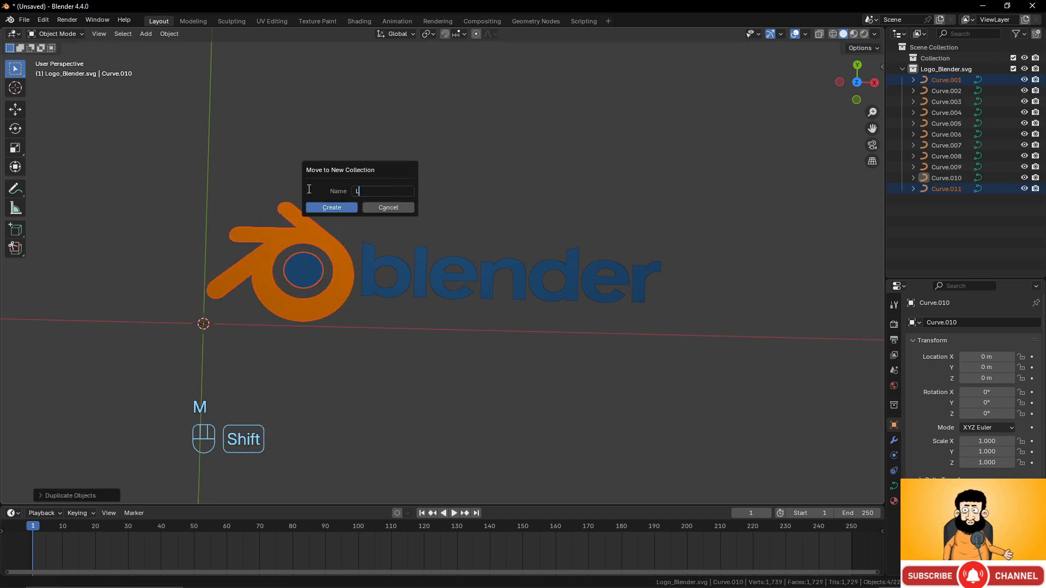
pyautogui.write('ogo reveal')
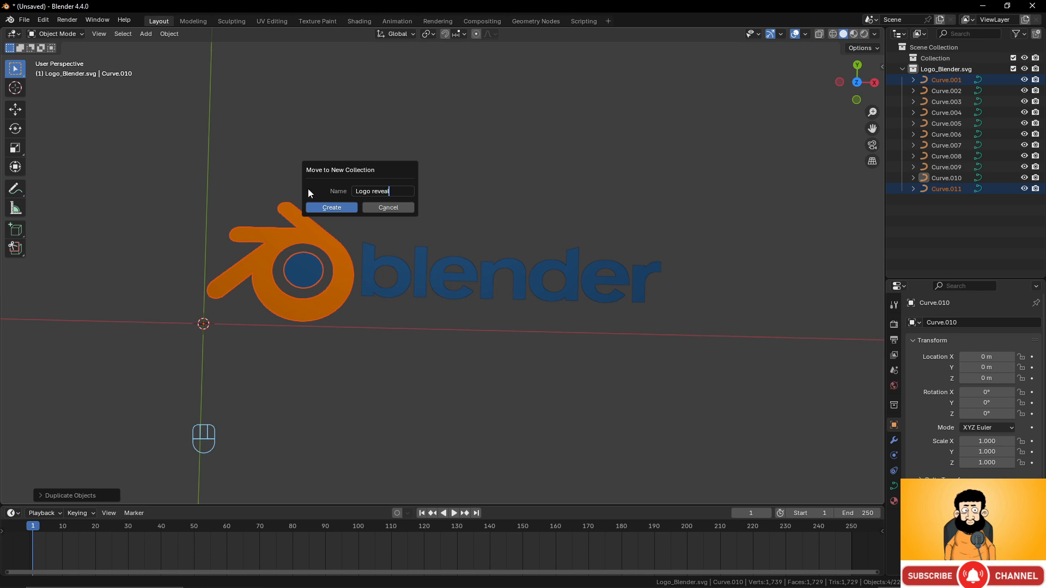
pyautogui.press('Return')
pyautogui.press('Return')
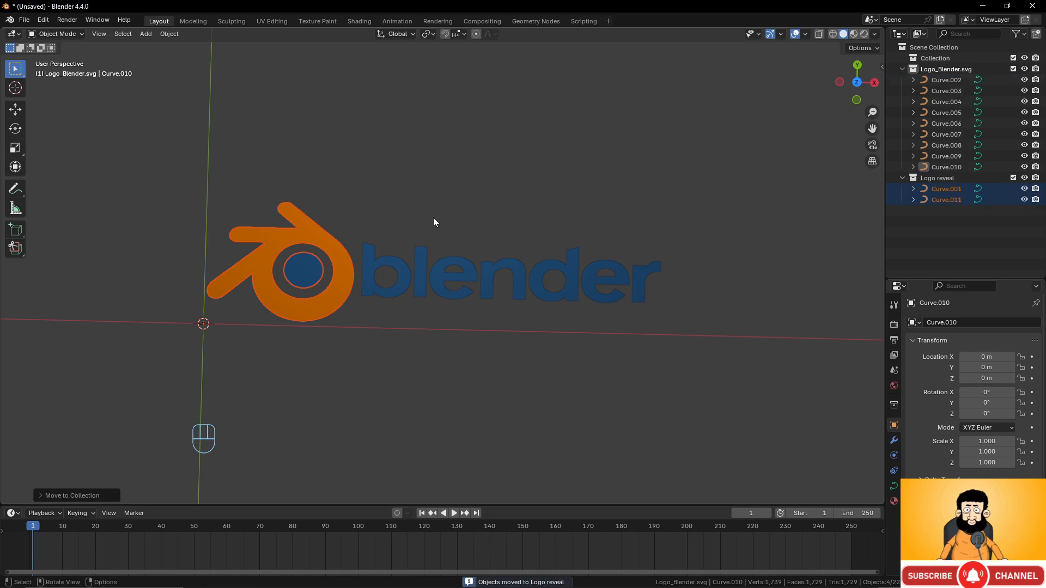
# - Hide the original logo collection and join the blue inner circle into the orange ring
pyautogui.click(1024, 68)
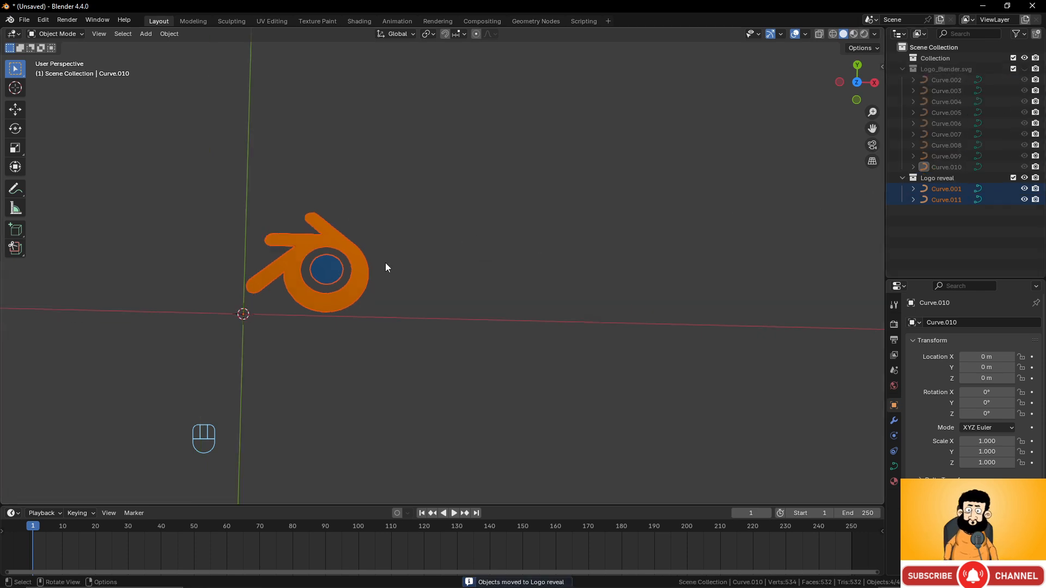
pyautogui.scroll(2, 326, 276)
pyautogui.keyDown('shift'); pyautogui.moveTo(317, 272); pyautogui.dragTo(386, 274, button='middle'); pyautogui.keyUp('shift')
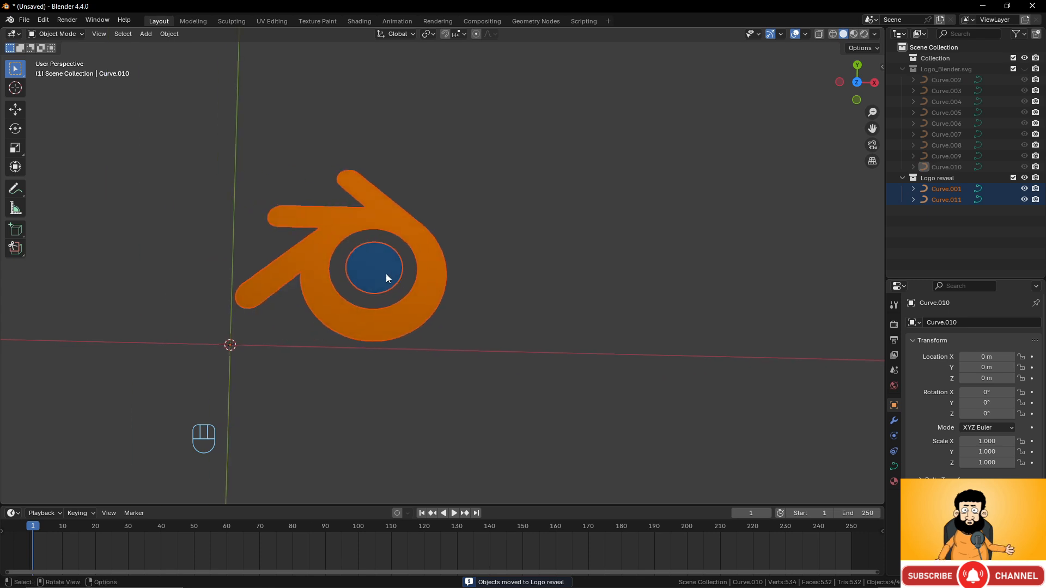
pyautogui.click(386, 273)
pyautogui.keyDown('shift'); pyautogui.click(431, 242); pyautogui.keyUp('shift')
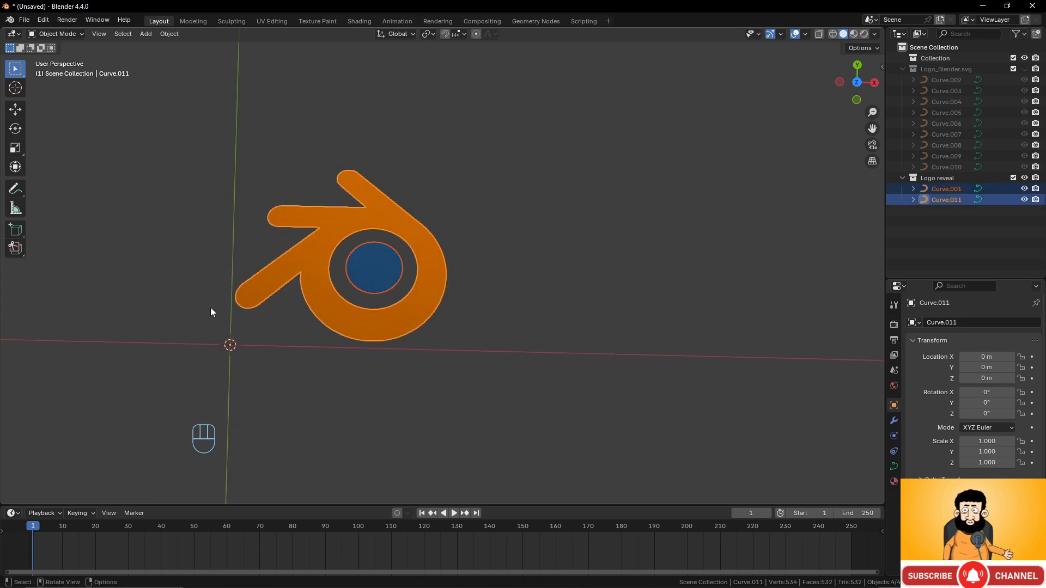
pyautogui.rightClick(403, 227)
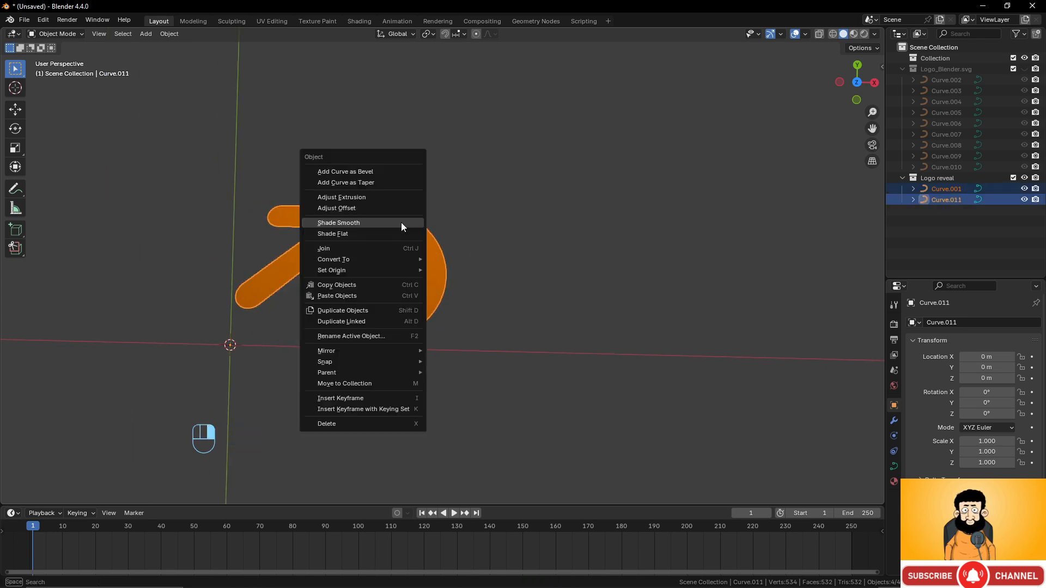
pyautogui.click(380, 247)
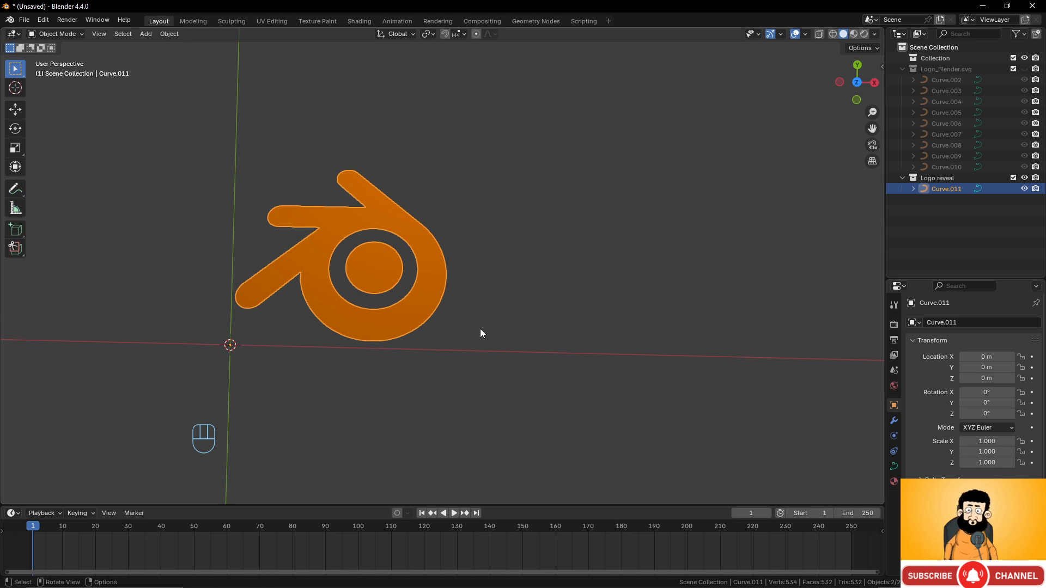
# - In Edit Mode, add a new material slot filled with SVGMat.002
pyautogui.press('Tab')
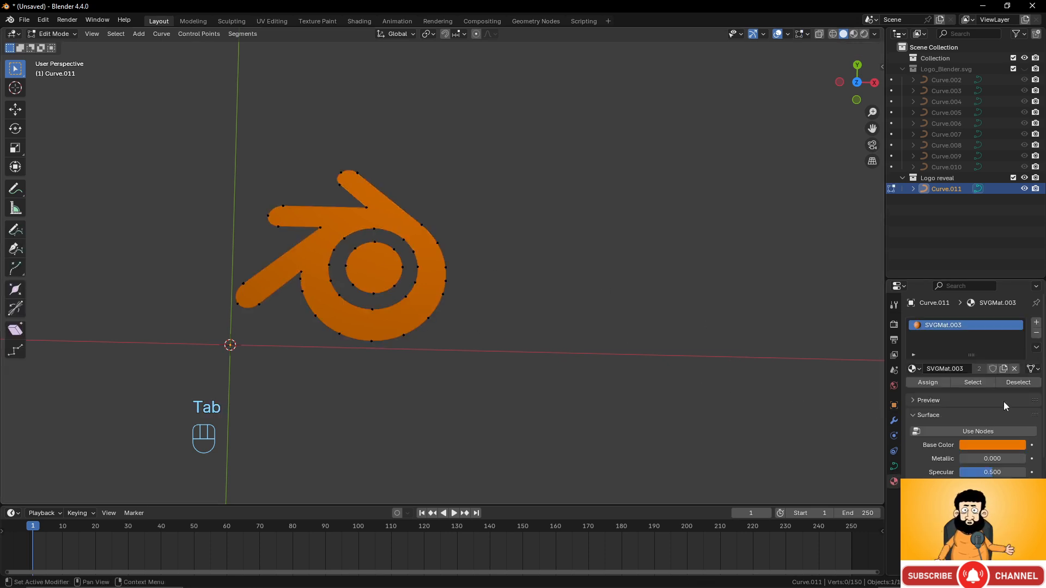
pyautogui.click(894, 481)
pyautogui.click(1037, 322)
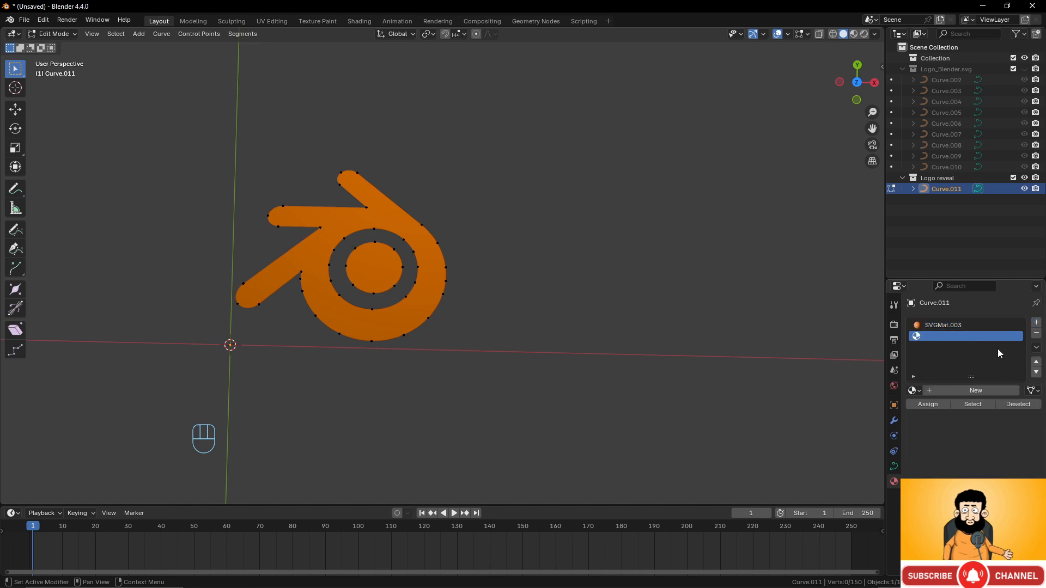
pyautogui.click(917, 388)
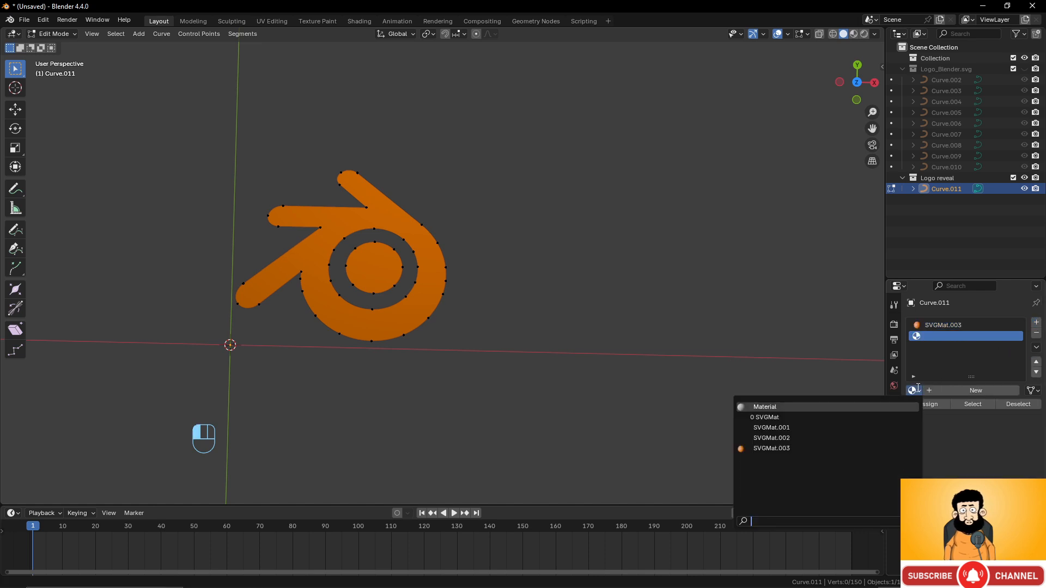
pyautogui.click(814, 435)
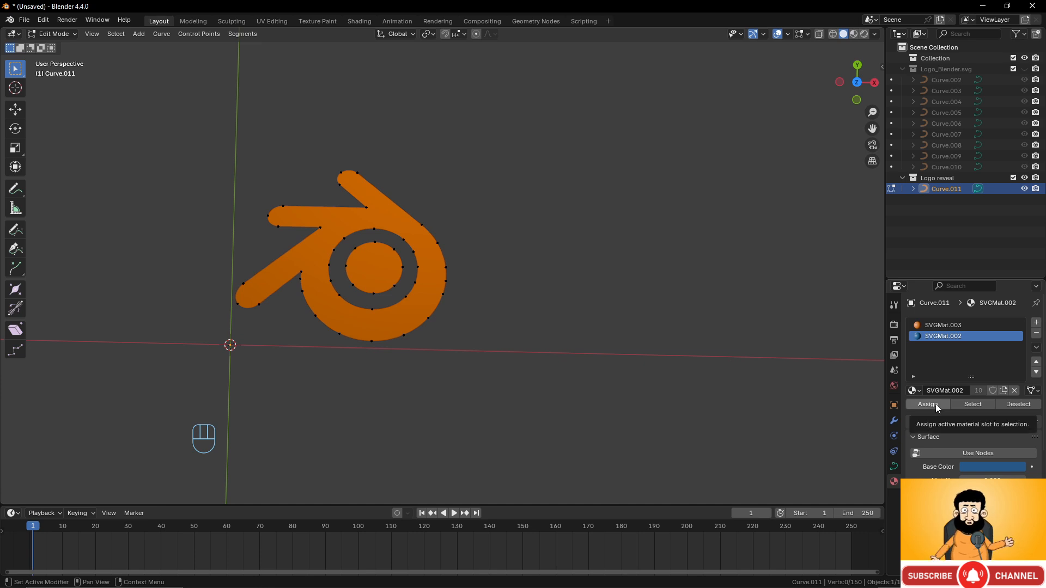
# - Assign SVGMat.002 to the inner circle's points so it turns blue, then return to Object Mode
pyautogui.click(396, 286)
pyautogui.press('l')
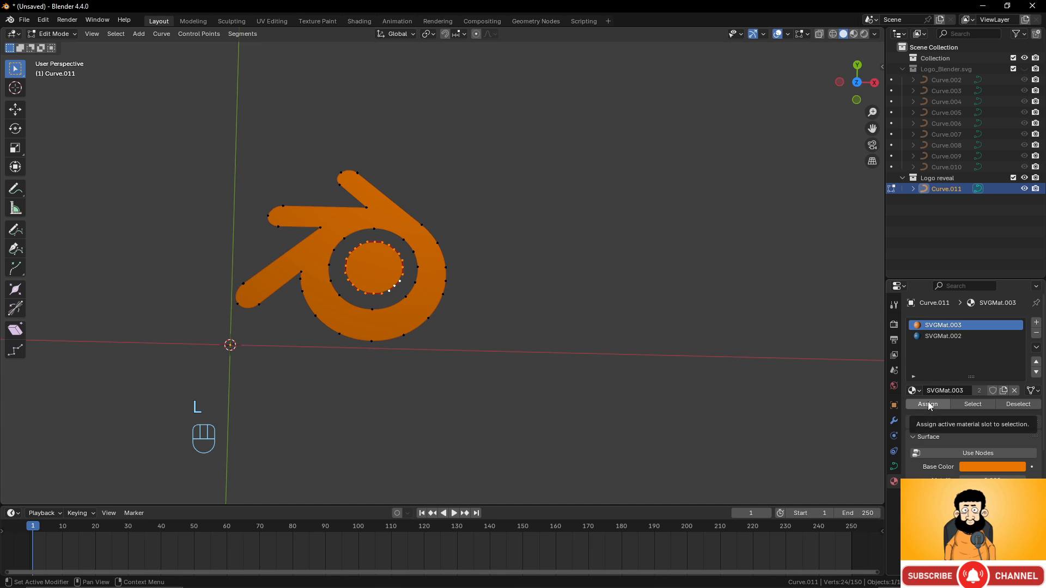
pyautogui.click(941, 336)
pyautogui.click(934, 403)
pyautogui.press('Tab')
pyautogui.scroll(-4, 492, 306)
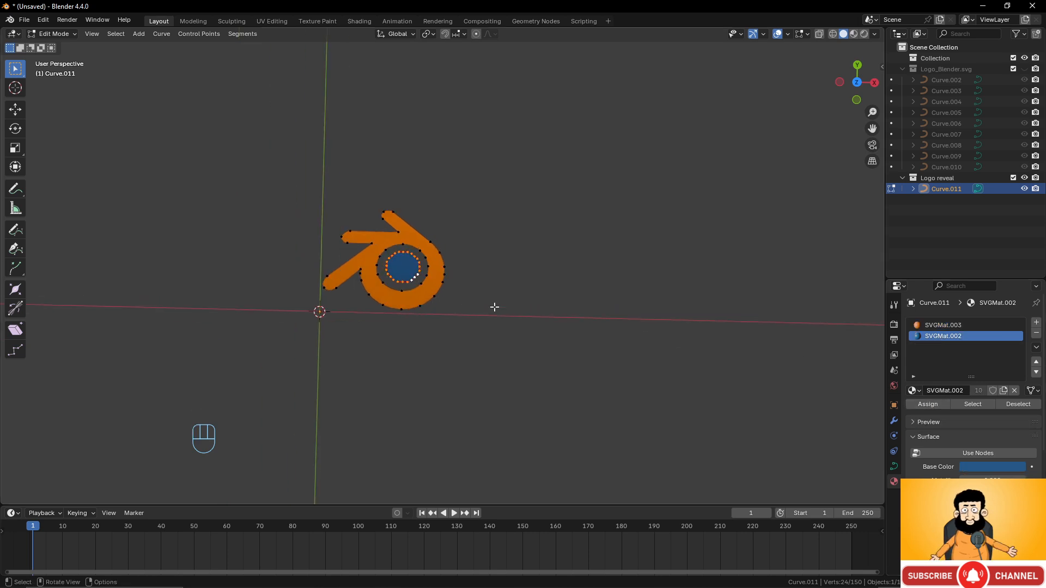
pyautogui.scroll(2, 494, 306)
pyautogui.moveTo(495, 308); pyautogui.dragTo(490, 311, button='middle')
# - Set the logo's origin to its geometry and move it back to the world origin
pyautogui.rightClick(462, 262)
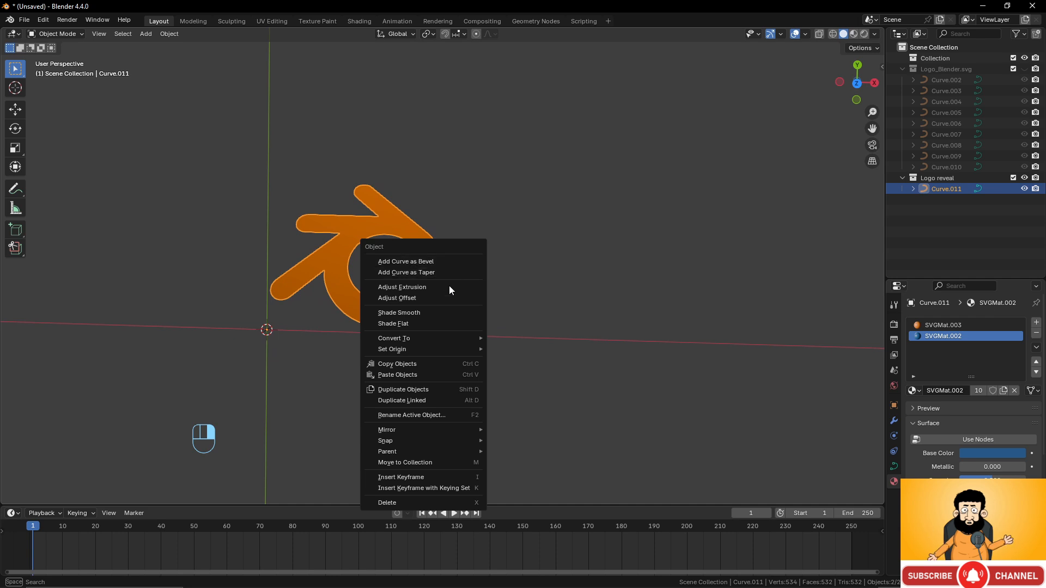
pyautogui.moveTo(429, 348)
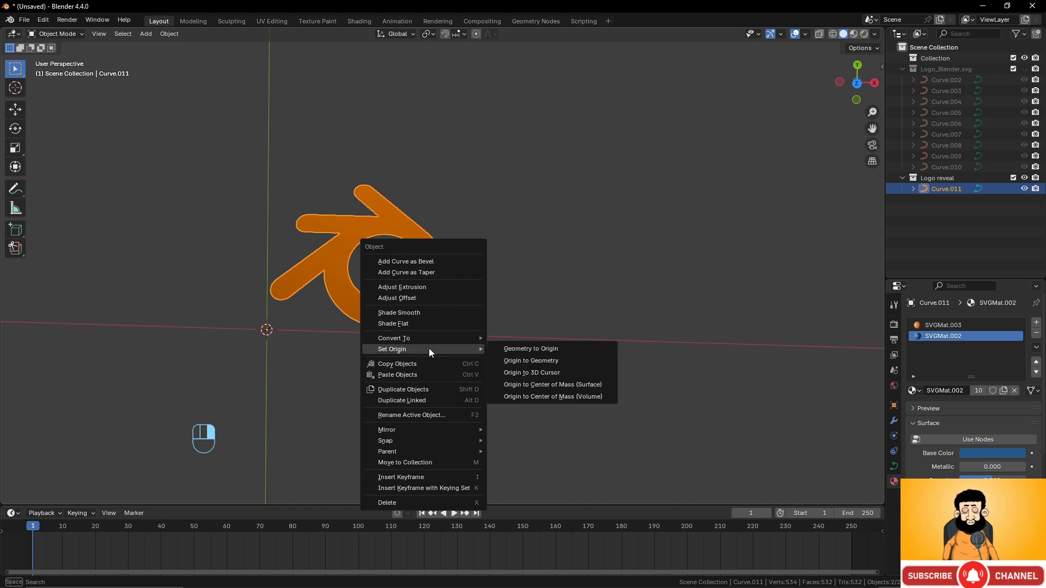
pyautogui.click(543, 360)
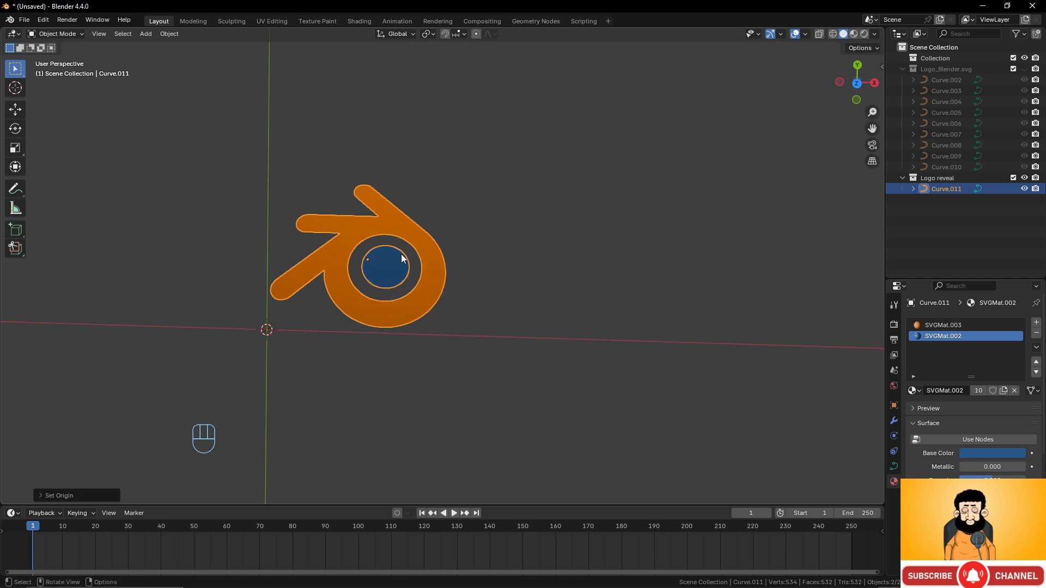
pyautogui.hotkey('alt', 'g')
pyautogui.keyDown('shift'); pyautogui.moveTo(402, 257); pyautogui.dragTo(543, 318, button='middle'); pyautogui.keyUp('shift')
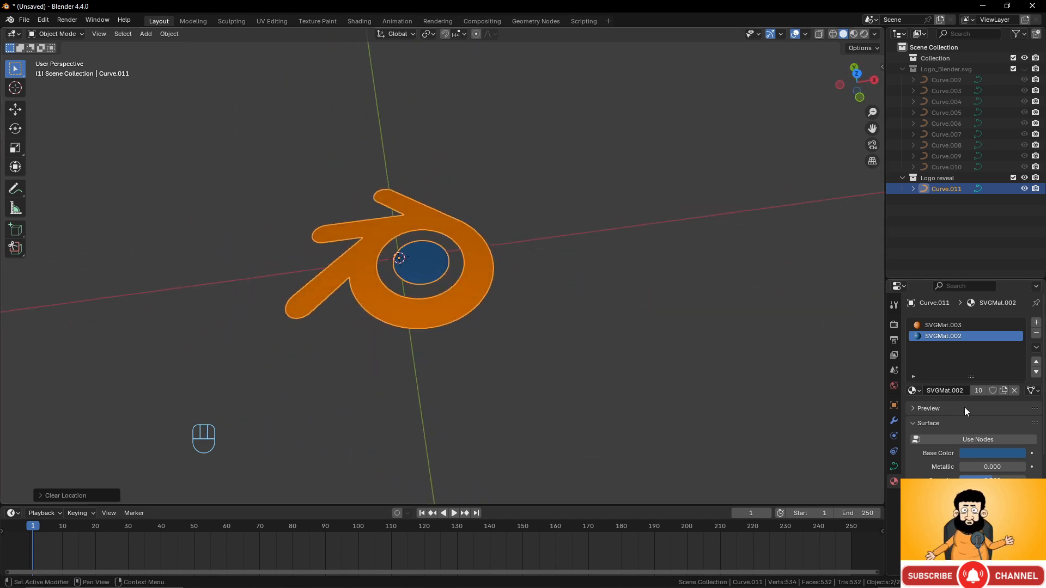
pyautogui.scroll(-5, 617, 326)
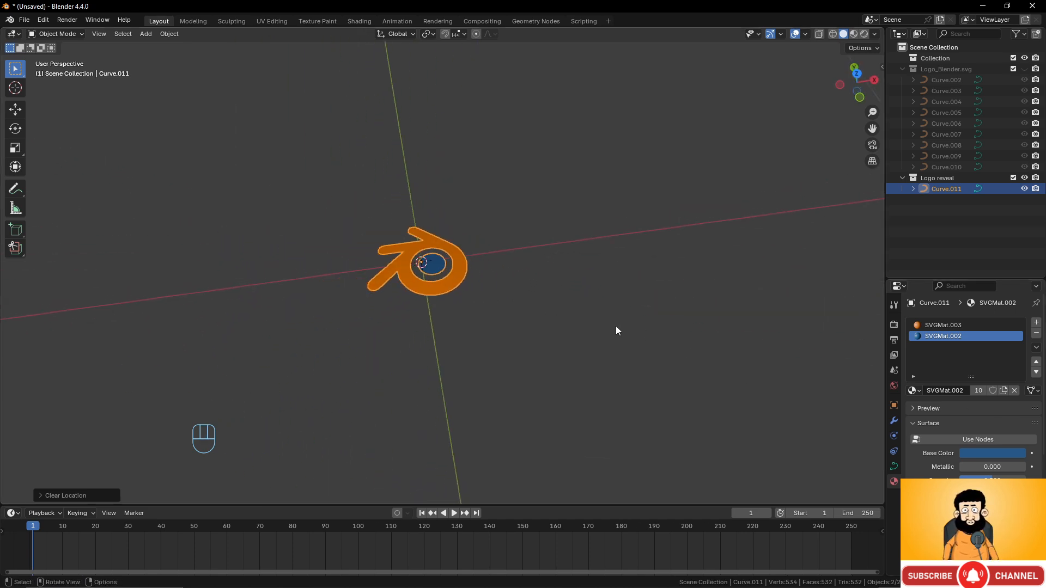
pyautogui.click(882, 66)
pyautogui.click(878, 69)
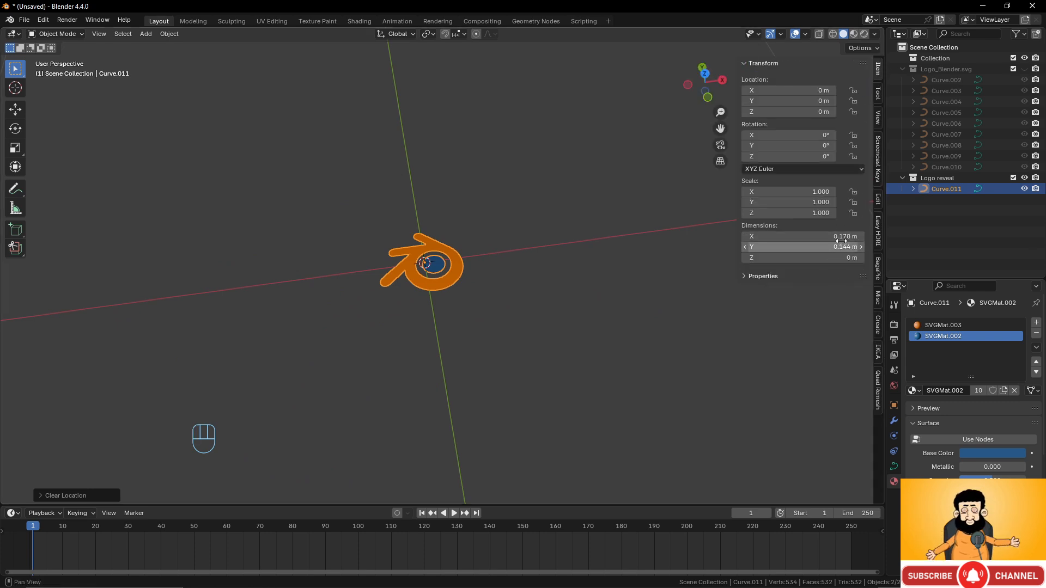
pyautogui.moveTo(485, 286); pyautogui.dragTo(498, 306, button='middle')
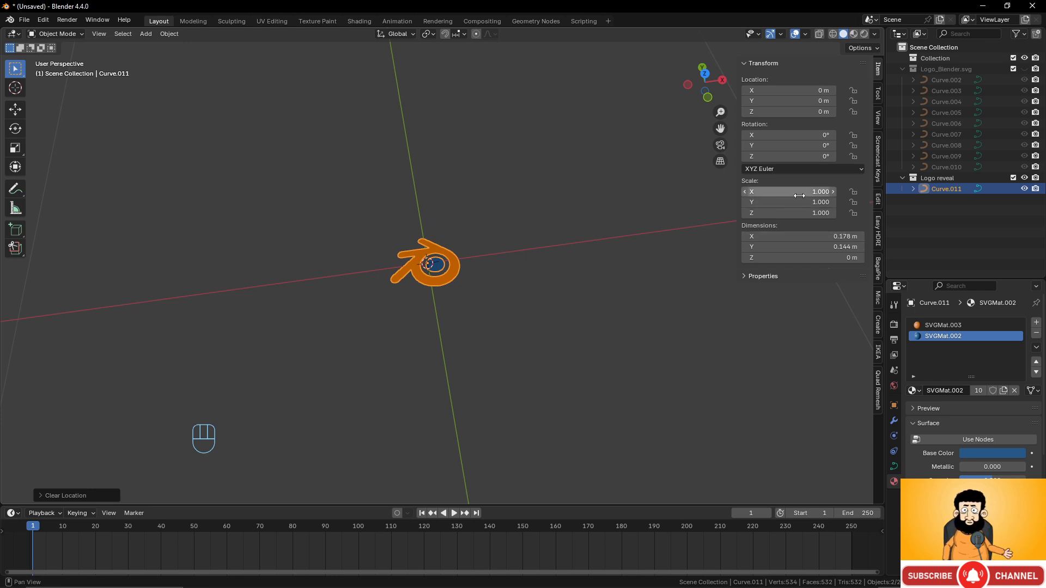
# - Scale the logo by 10 twice, reaching 100 times its size, about 17.8 × 14.4 m
pyautogui.write('s')
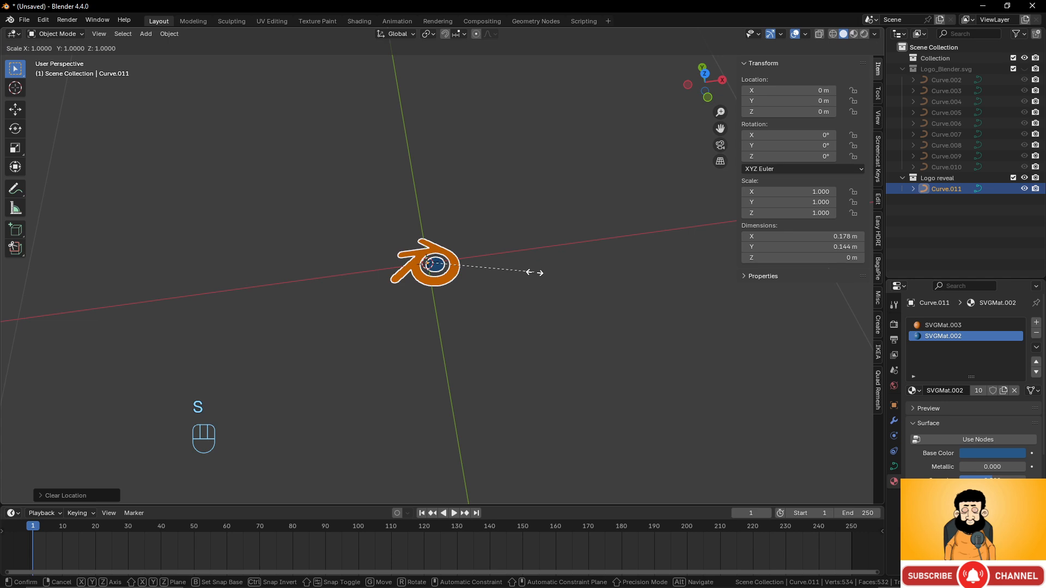
pyautogui.write('10')
pyautogui.click(535, 274)
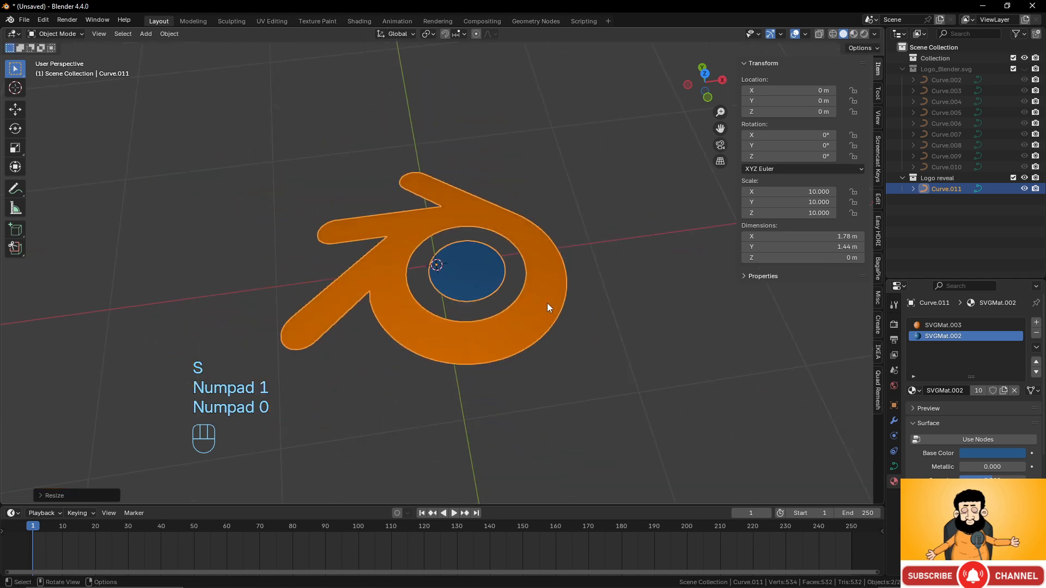
pyautogui.moveTo(547, 303)
pyautogui.mouseDown(button='middle')
pyautogui.moveTo(506, 290)
pyautogui.moveTo(529, 299)
pyautogui.mouseUp(button='middle')
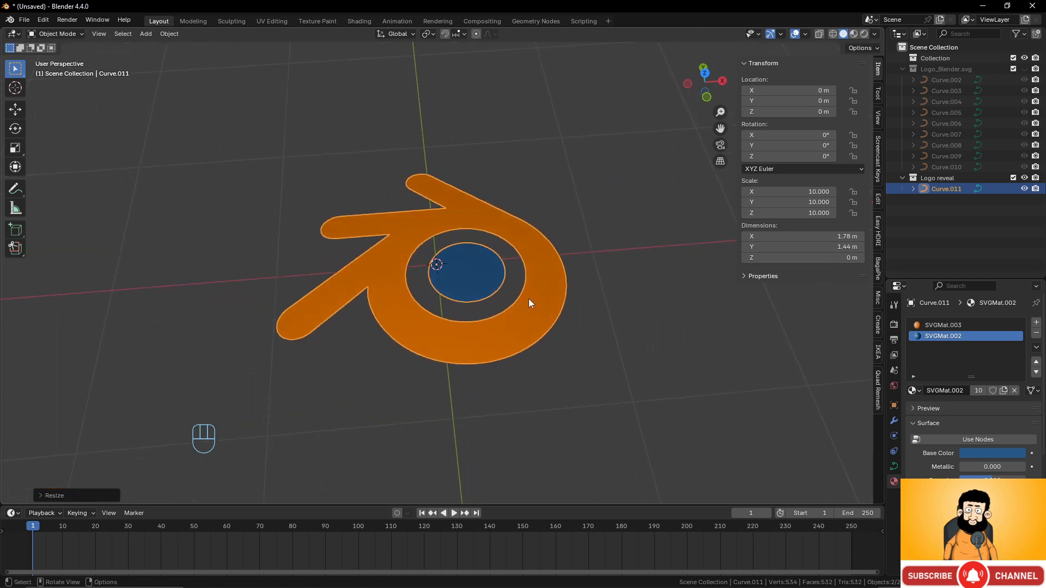
pyautogui.write('s5')
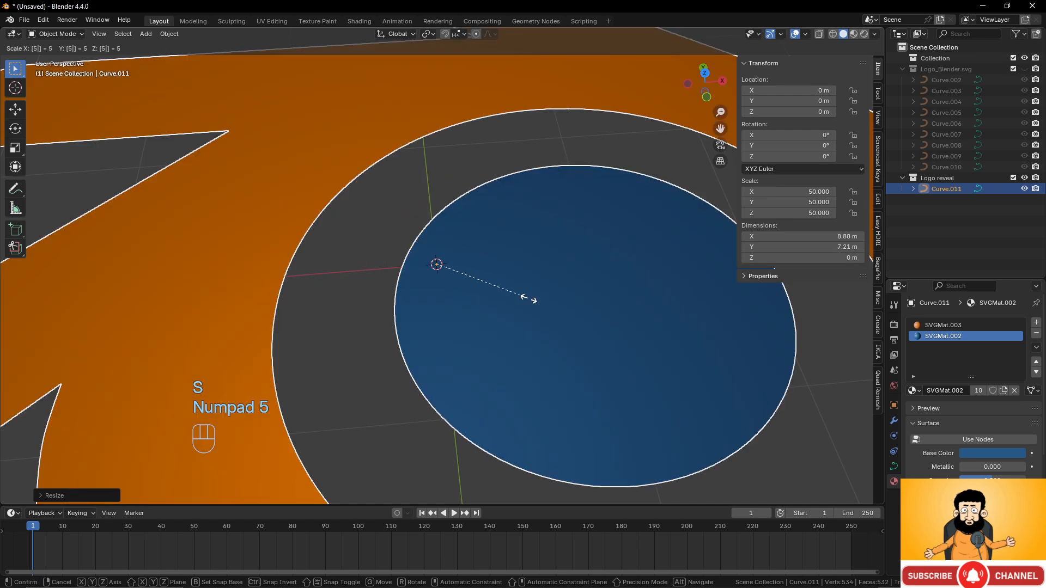
pyautogui.rightClick(529, 299)
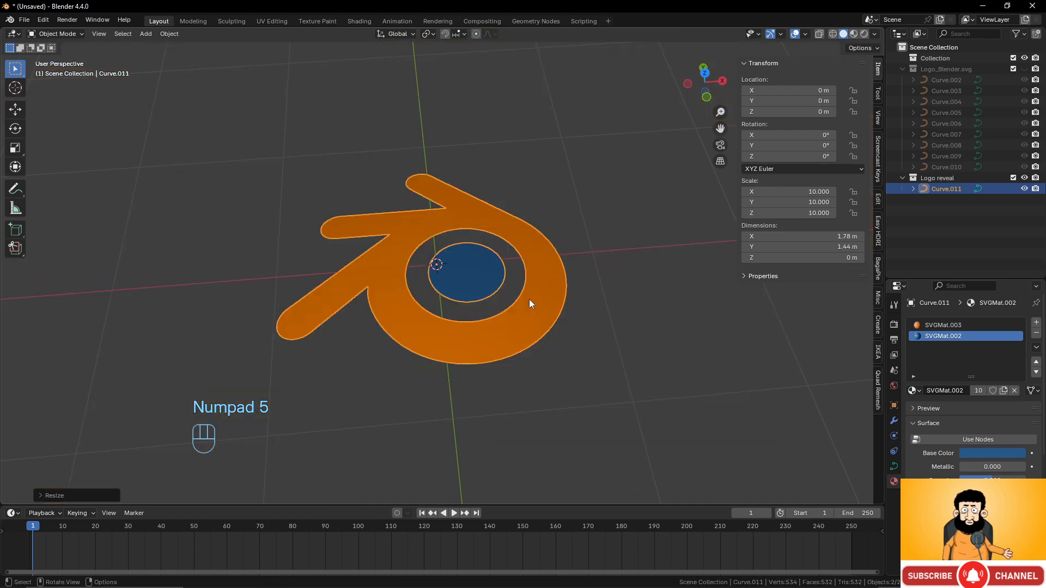
pyautogui.write('s10')
pyautogui.click(531, 299)
pyautogui.scroll(-10, 531, 299)
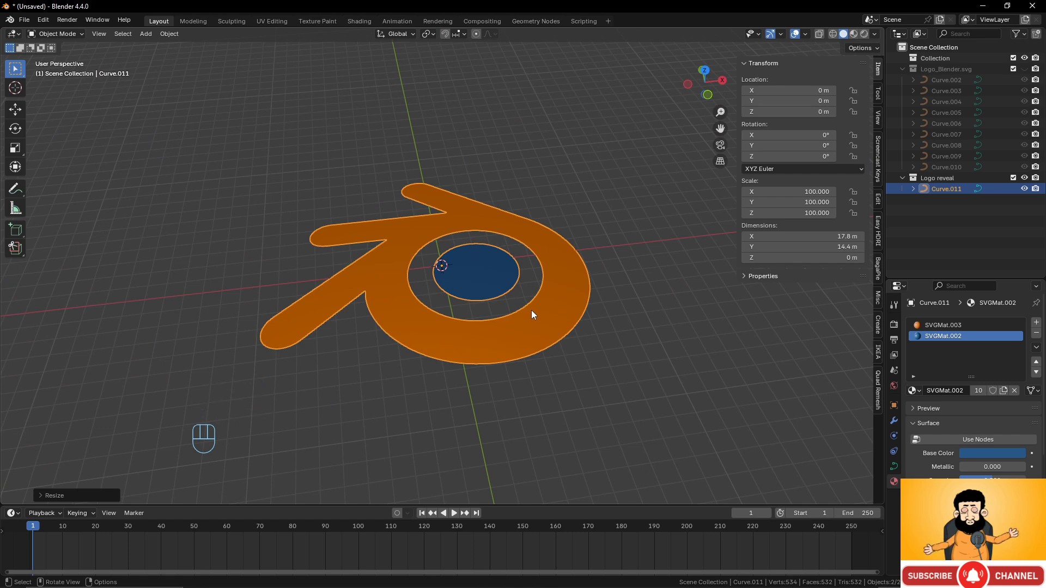
pyautogui.moveTo(532, 310); pyautogui.dragTo(562, 205, button='middle')
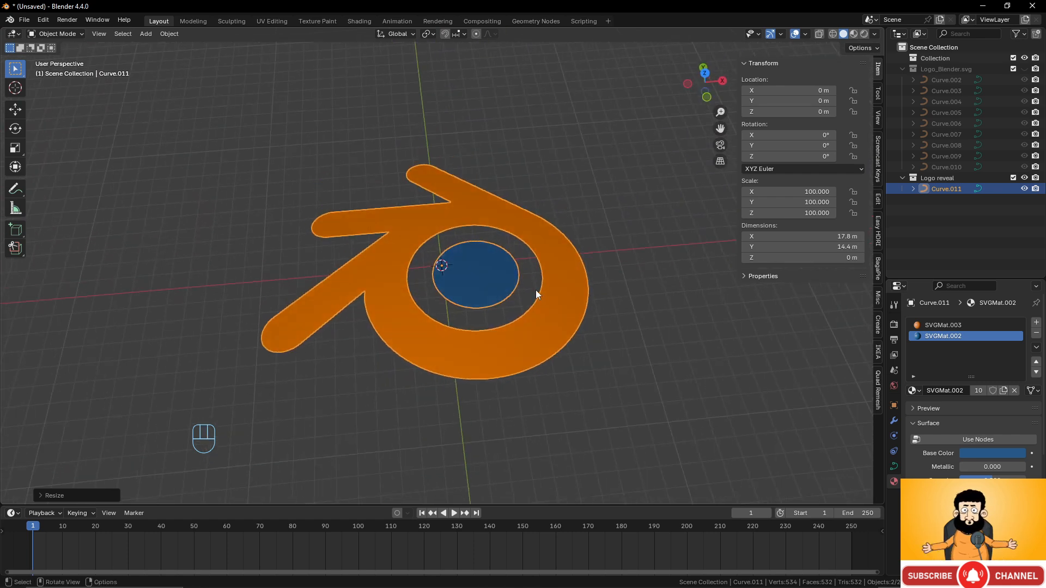
pyautogui.scroll(-4, 535, 290)
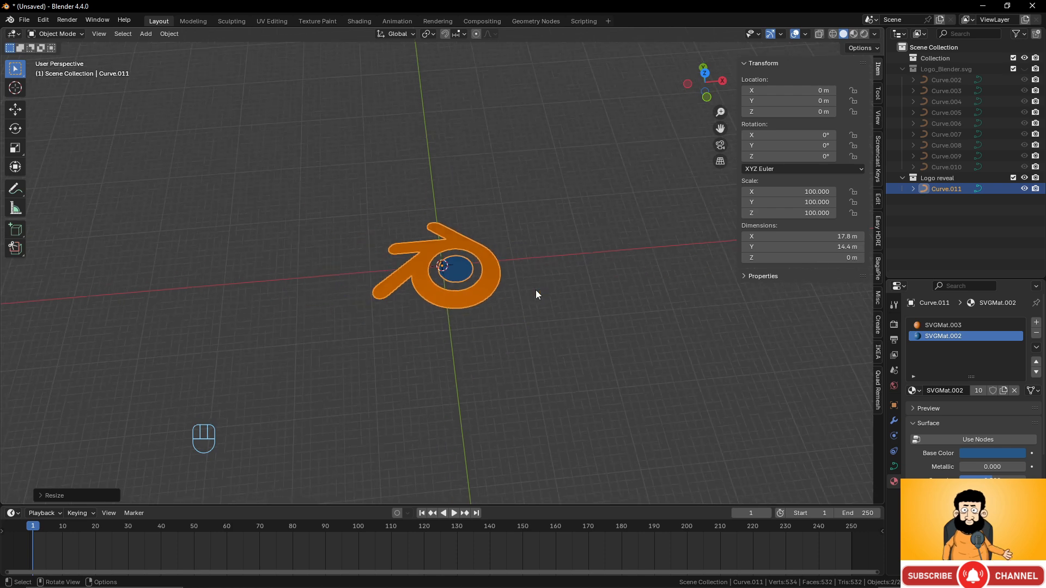
pyautogui.scroll(3, 535, 290)
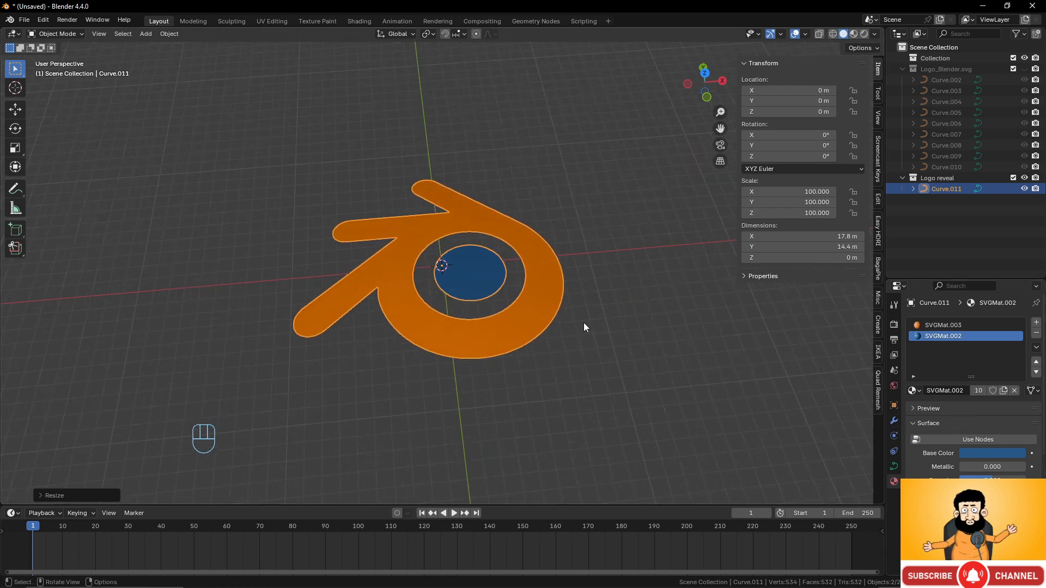
pyautogui.click(895, 466)
# - Set the logo curve's Geometry Extrude to 0.009 m
pyautogui.scroll(-2, 975, 391)
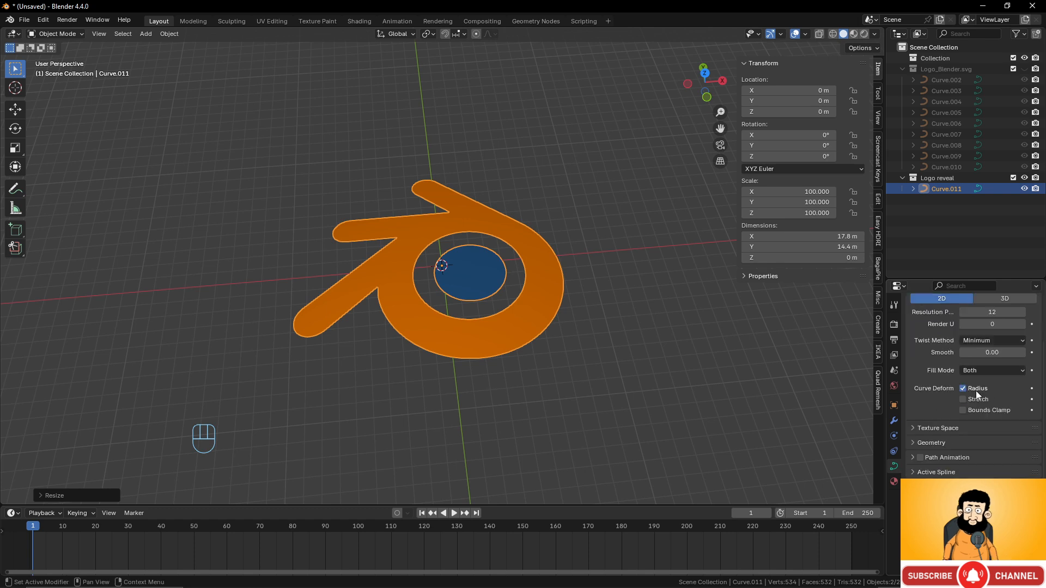
pyautogui.click(920, 442)
pyautogui.scroll(-2, 959, 410)
pyautogui.scroll(-2, 957, 413)
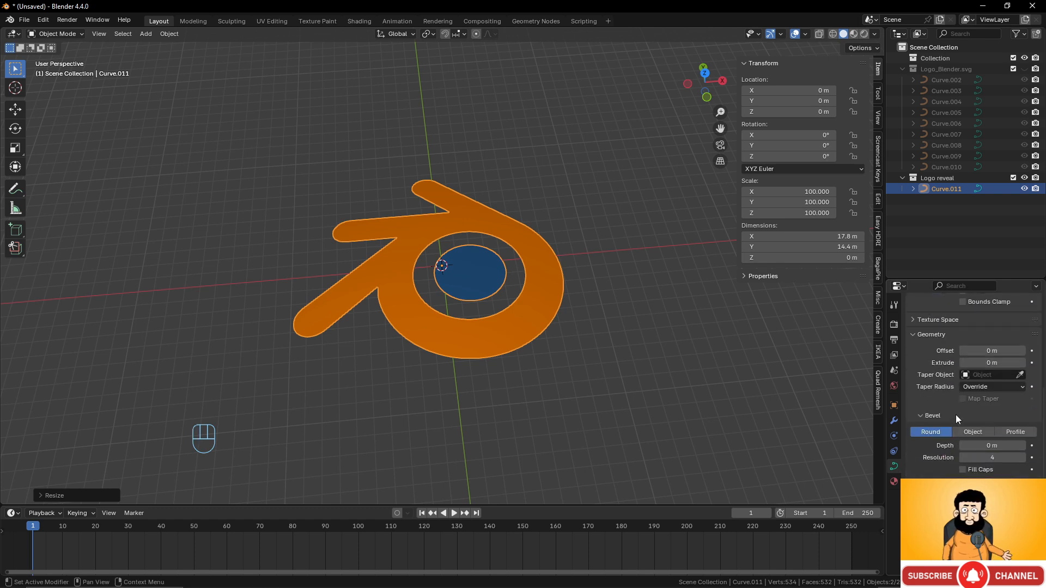
pyautogui.moveTo(987, 407)
pyautogui.mouseDown()
pyautogui.moveTo(1003, 407)
pyautogui.moveTo(995, 407)
pyautogui.mouseUp()
pyautogui.moveTo(522, 338)
pyautogui.mouseDown(button='middle')
pyautogui.moveTo(534, 295)
pyautogui.moveTo(524, 275)
pyautogui.moveTo(526, 350)
pyautogui.moveTo(460, 248)
pyautogui.moveTo(479, 233)
pyautogui.moveTo(511, 334)
pyautogui.mouseUp(button='middle')
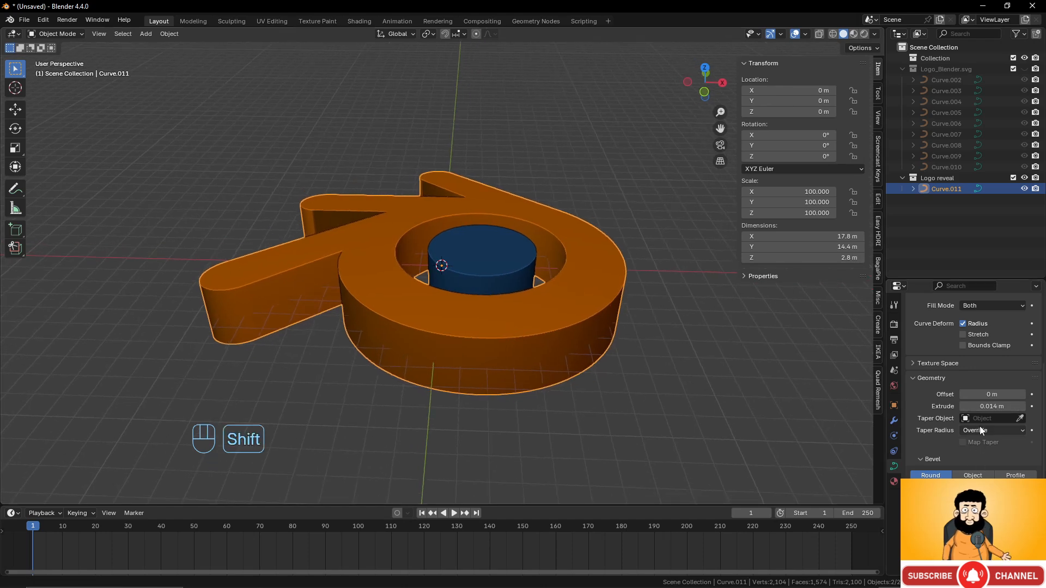
pyautogui.click(988, 407)
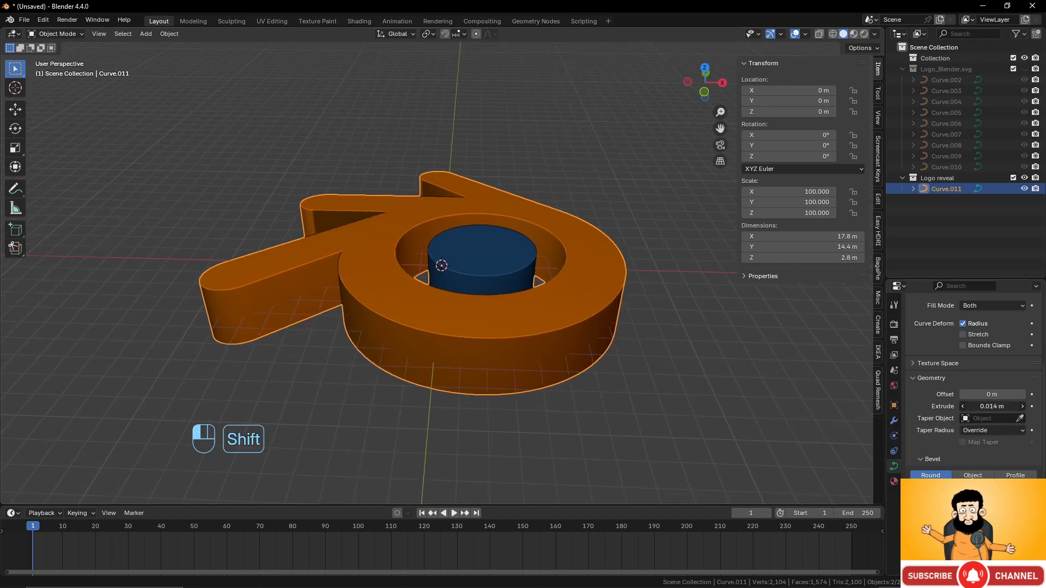
pyautogui.keyDown('shift'); pyautogui.moveTo(988, 406); pyautogui.dragTo(876, 410); pyautogui.keyUp('shift')
# - Add a Round bevel depth to the logo's edges, checking it in front orthographic view
pyautogui.press('KP_1')
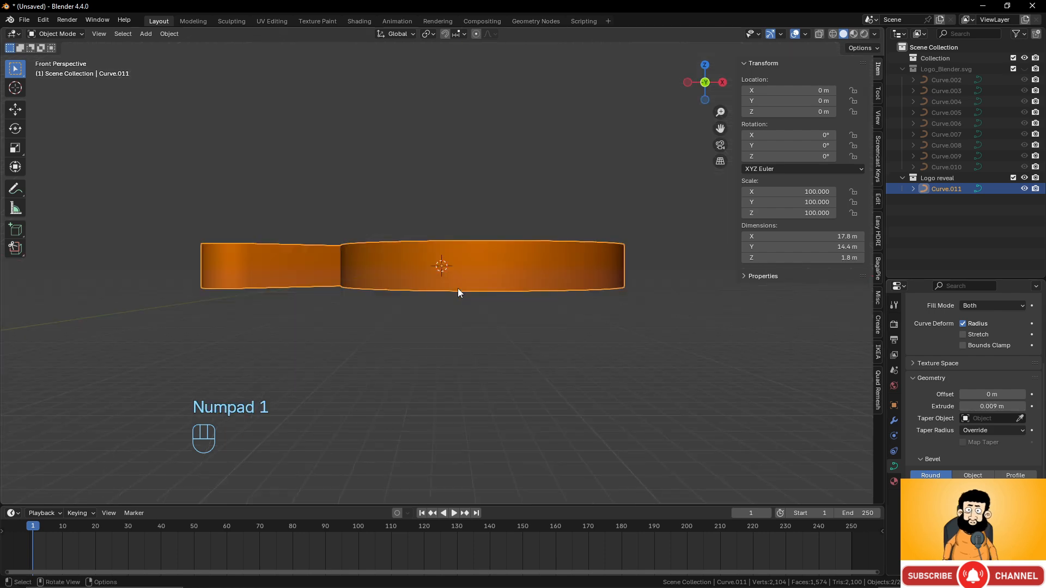
pyautogui.press('KP_5')
pyautogui.moveTo(457, 292); pyautogui.dragTo(505, 384, button='middle')
pyautogui.keyDown('shift'); pyautogui.moveTo(622, 392); pyautogui.dragTo(597, 357, button='middle'); pyautogui.keyUp('shift')
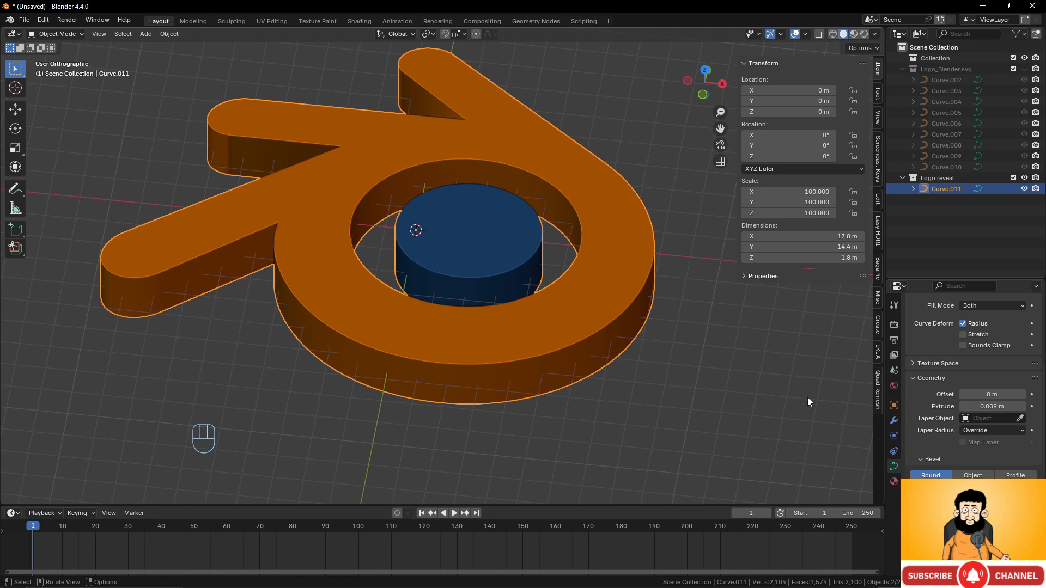
pyautogui.press('shift')
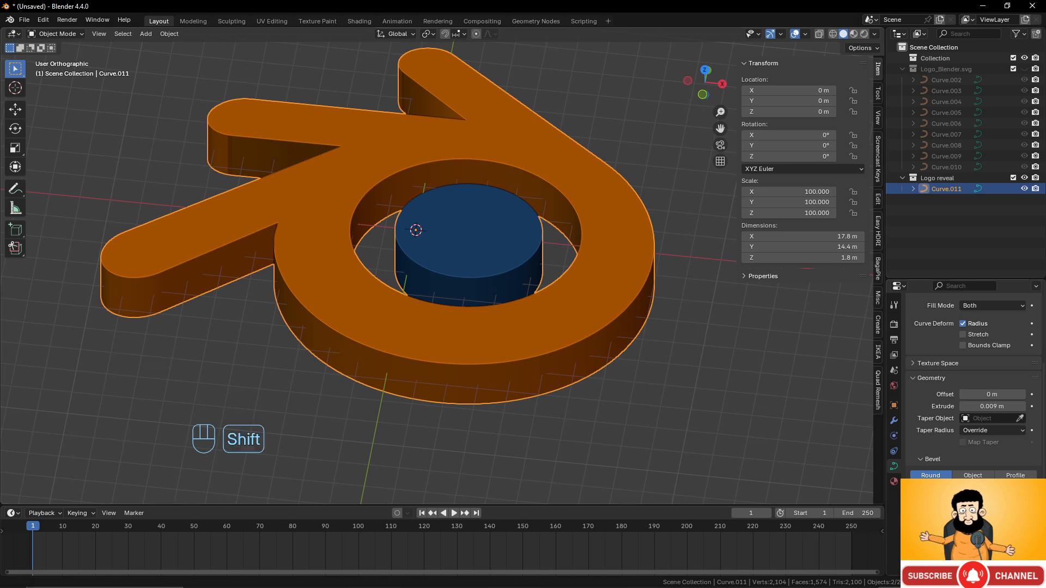
pyautogui.keyDown('shift'); pyautogui.moveTo(992, 491); pyautogui.dragTo(999, 491); pyautogui.keyUp('shift')
pyautogui.scroll(2, 625, 384)
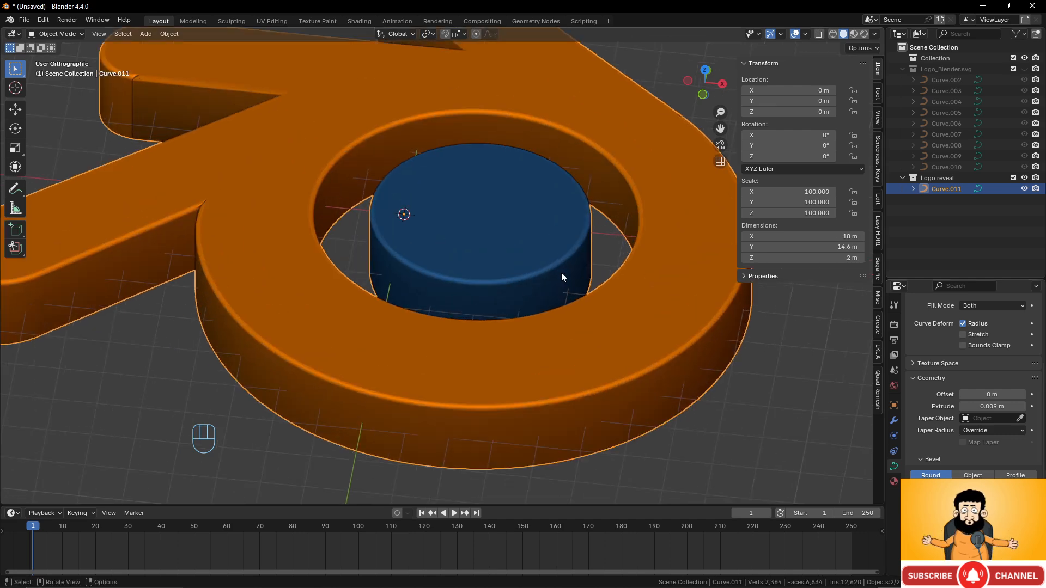
pyautogui.scroll(-4, 561, 272)
pyautogui.click(993, 491)
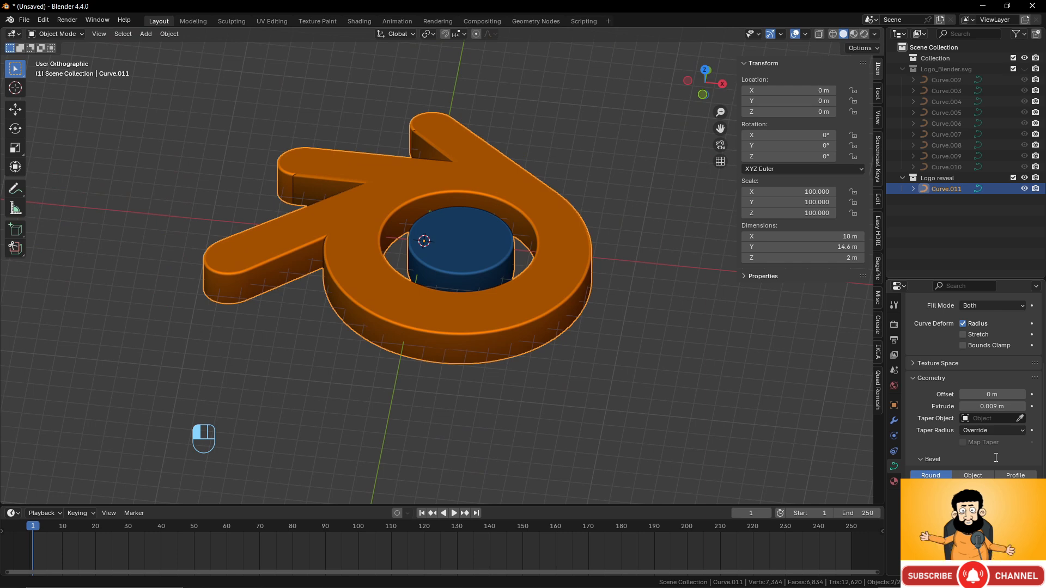
pyautogui.press('Return')
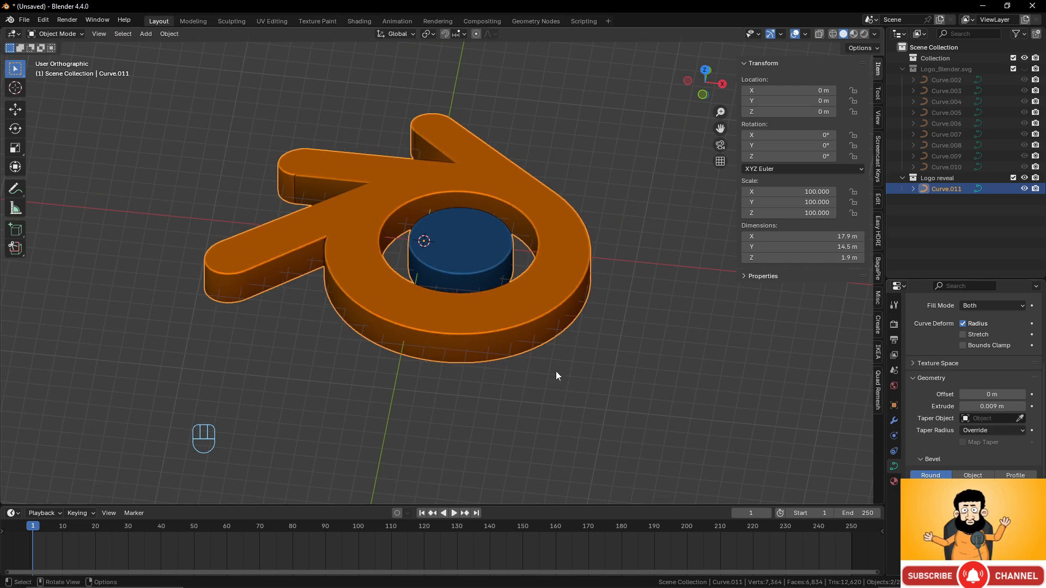
pyautogui.moveTo(556, 373); pyautogui.dragTo(466, 328, button='middle')
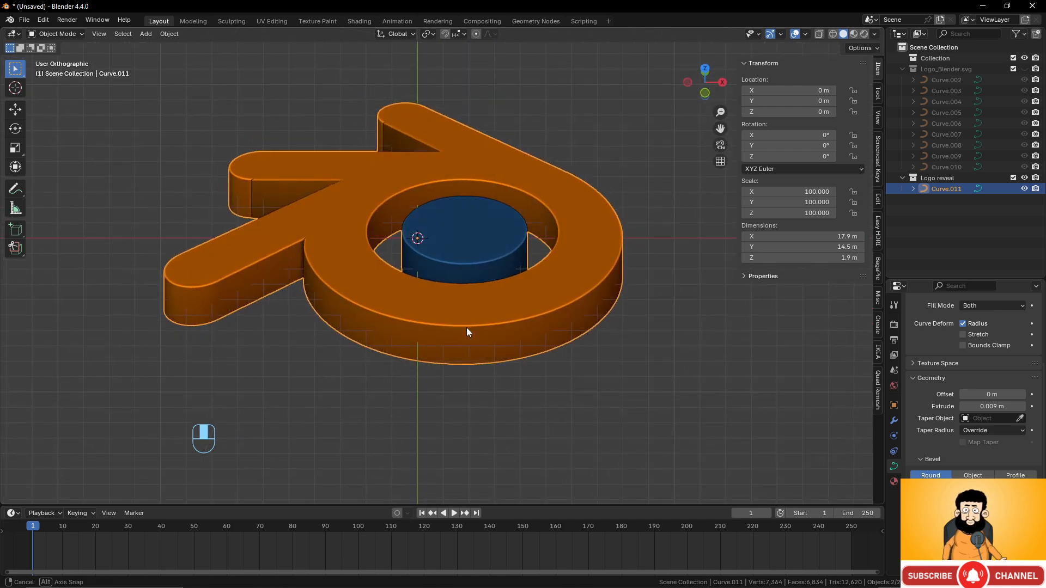
# - Raise the logo about 0.95 m along Z
pyautogui.press('KP_1')
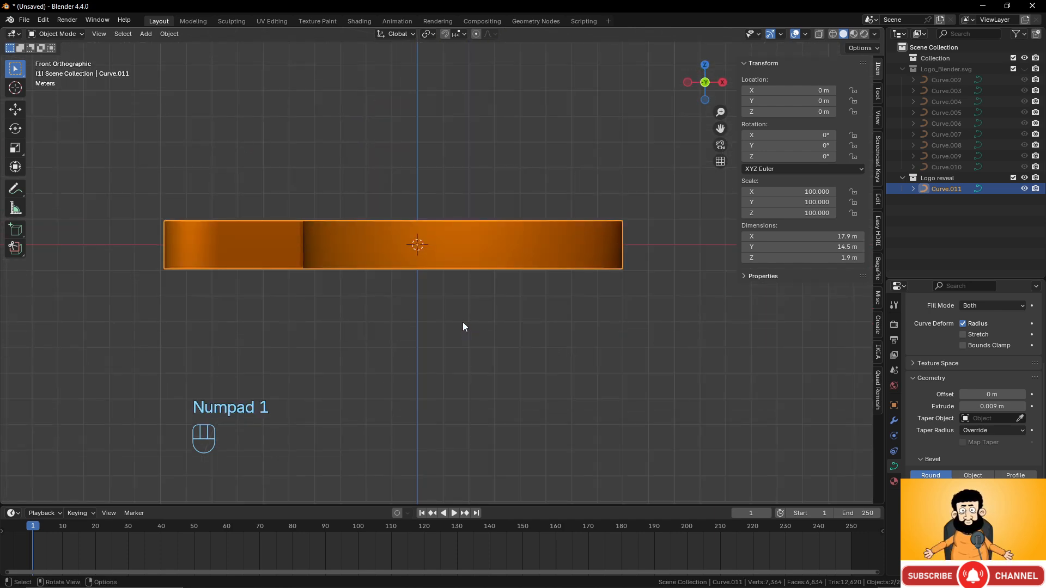
pyautogui.press('g')
pyautogui.press('z')
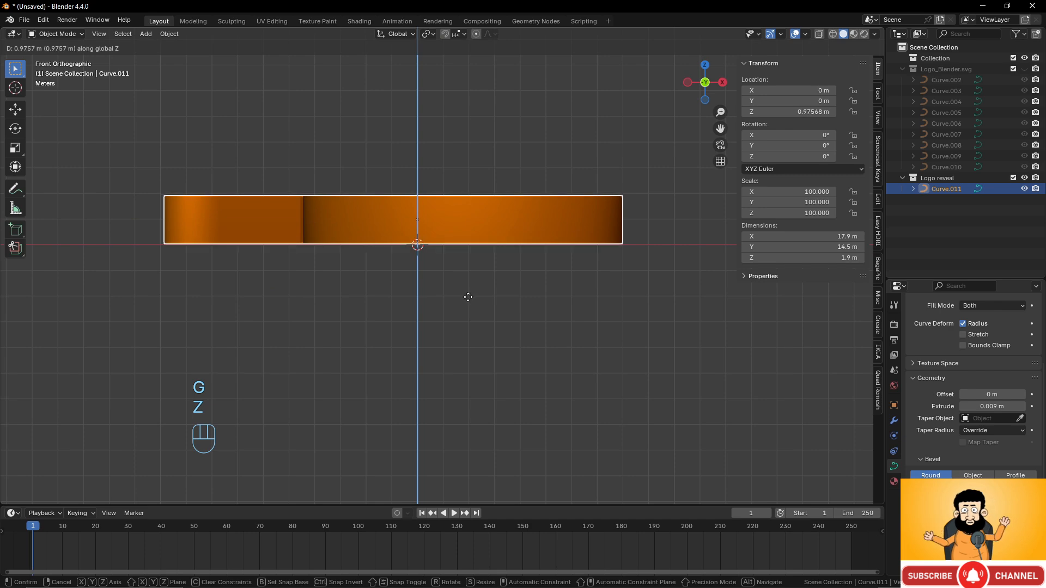
pyautogui.click(468, 298)
pyautogui.scroll(-6, 515, 288)
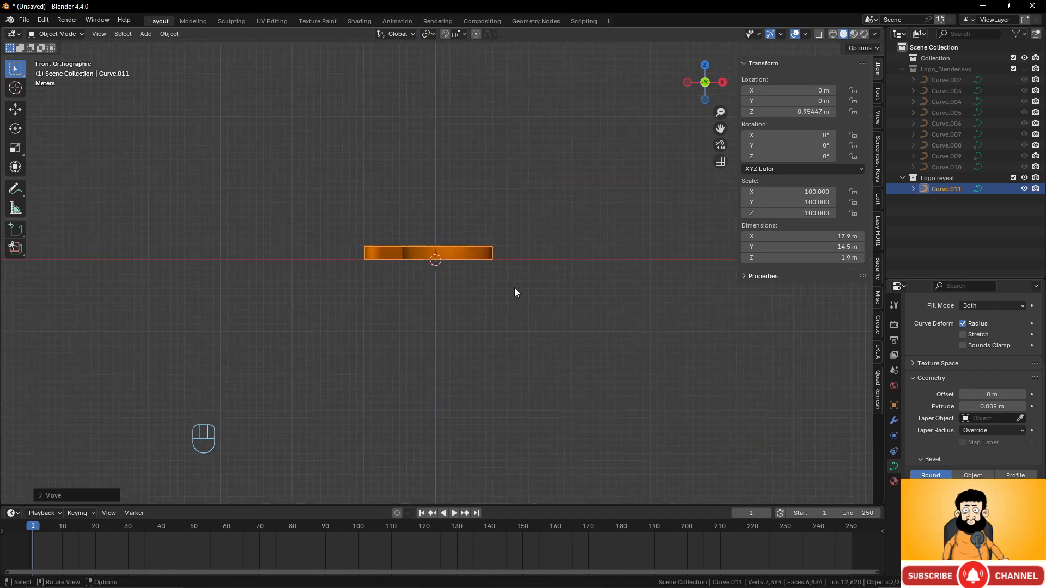
pyautogui.moveTo(515, 288); pyautogui.dragTo(493, 331, button='middle')
pyautogui.hotkey('shift', 'a')
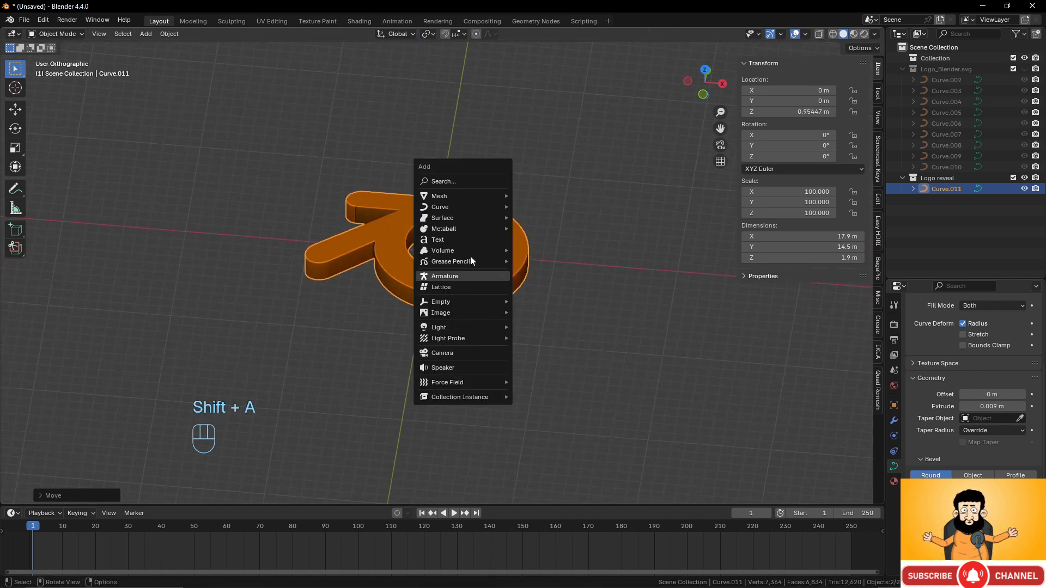
# - Add a plane to the scene and scale it up by a factor of 10
pyautogui.moveTo(456, 196)
pyautogui.click(552, 195)
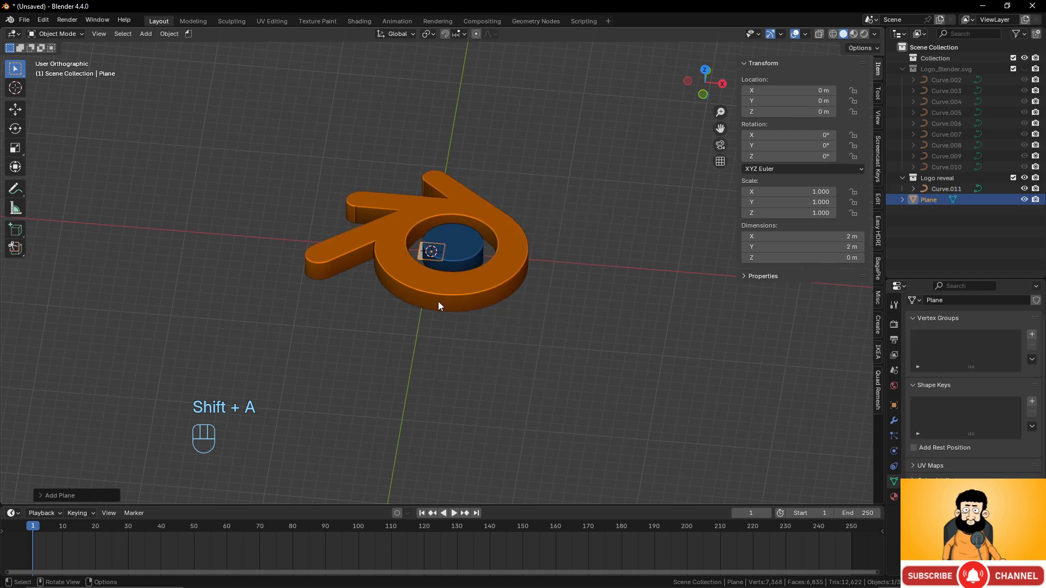
pyautogui.scroll(-3, 436, 299)
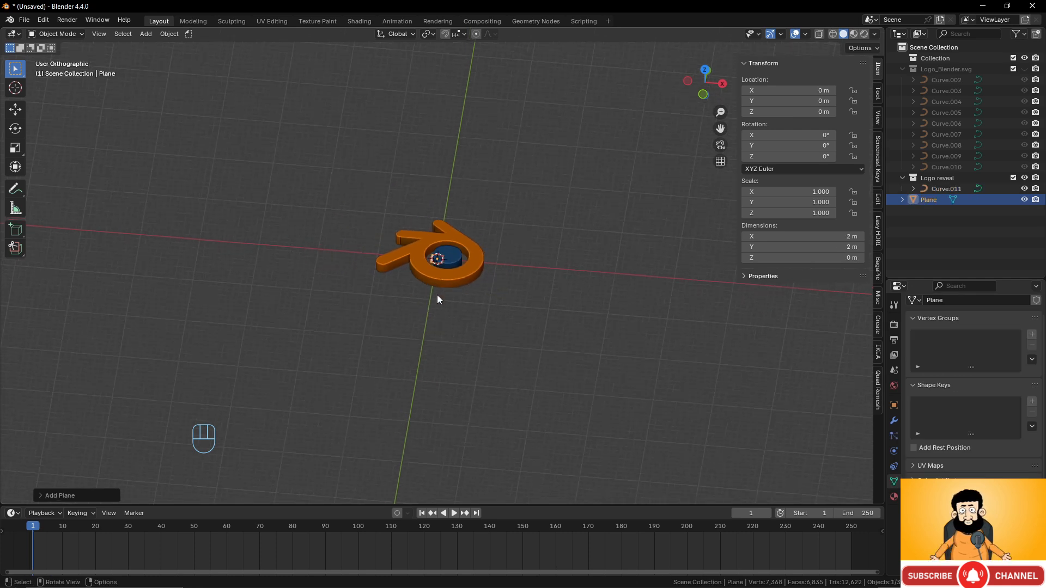
pyautogui.scroll(2, 437, 296)
pyautogui.press('s')
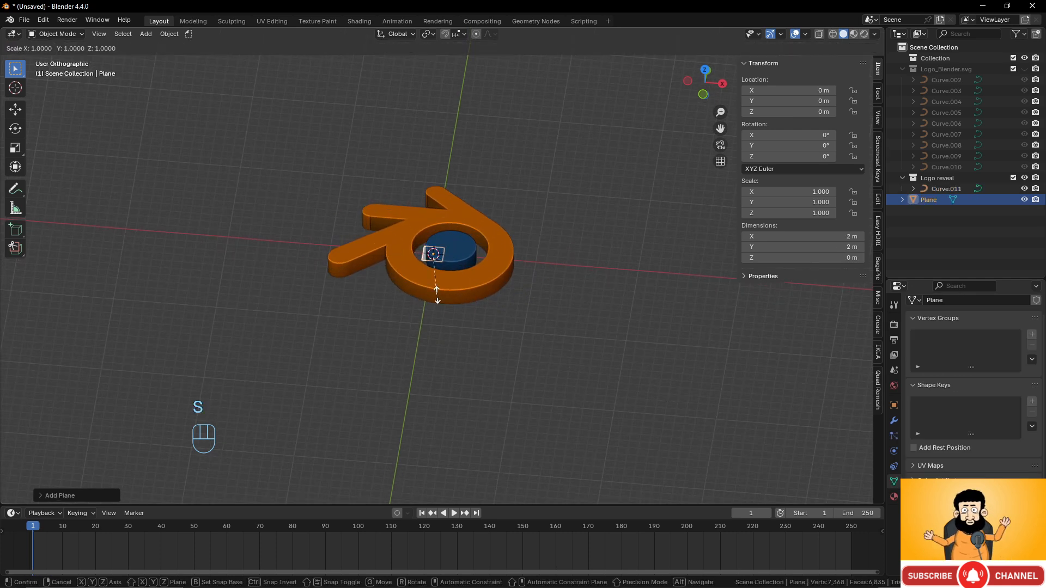
pyautogui.press('KP_1')
pyautogui.press('KP_0')
pyautogui.press('KP_0')
pyautogui.click(486, 318)
# - Scale the plane by 10 again, then shrink it to about 490 scale (~981 m across)
pyautogui.scroll(-5, 489, 323)
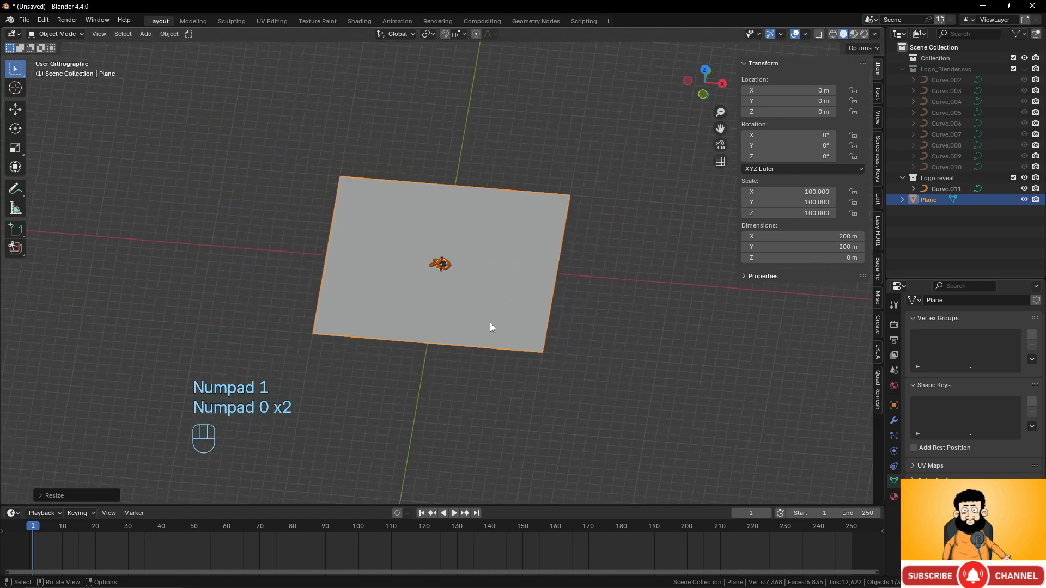
pyautogui.scroll(6, 489, 322)
pyautogui.scroll(-4, 489, 323)
pyautogui.moveTo(490, 323); pyautogui.dragTo(516, 274, button='middle')
pyautogui.scroll(3, 516, 303)
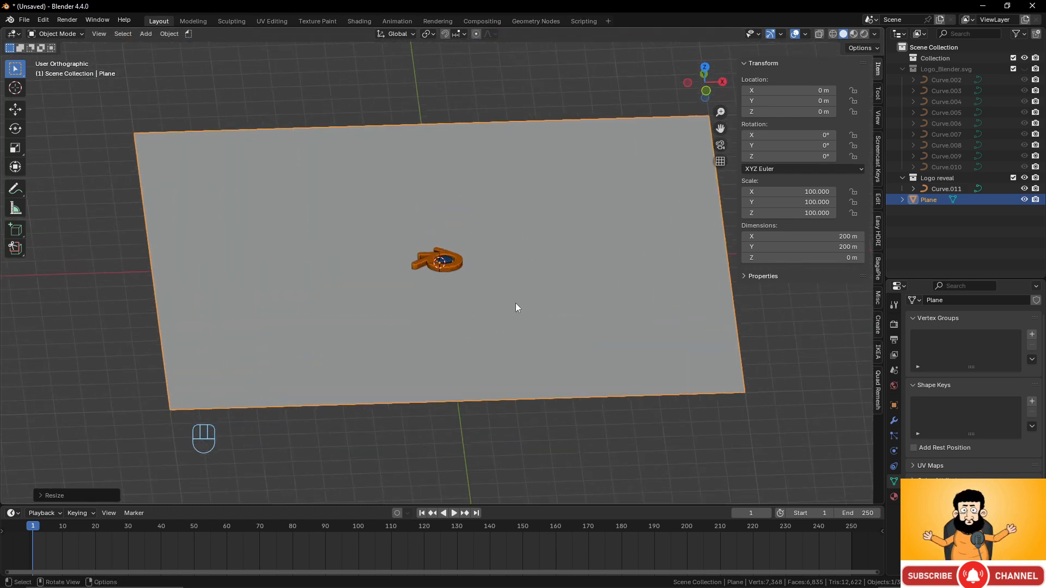
pyautogui.press('s')
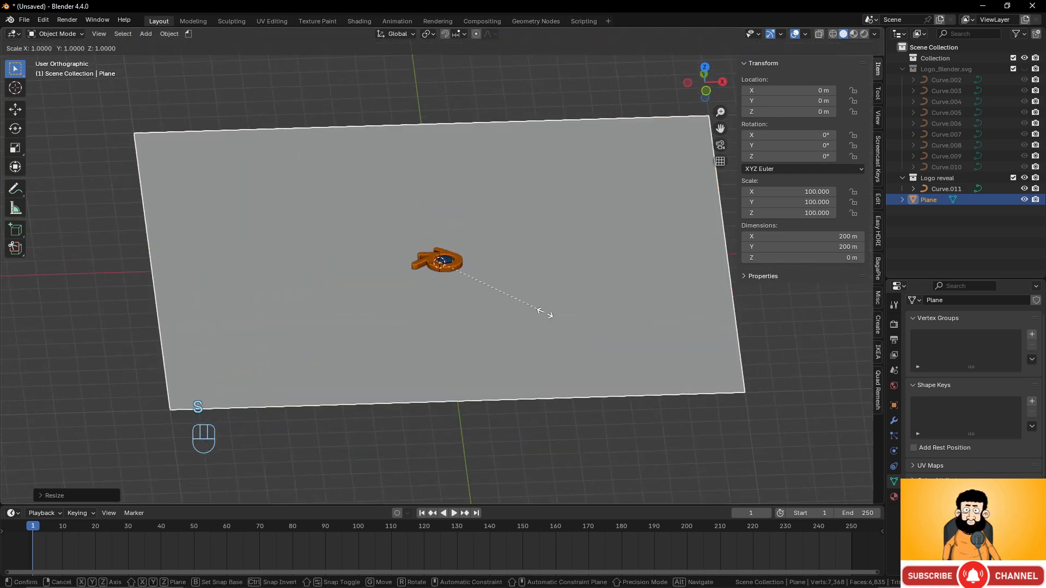
pyautogui.press('KP_1')
pyautogui.press('KP_0')
pyautogui.click(545, 315)
pyautogui.scroll(-3, 545, 316)
pyautogui.scroll(2, 545, 316)
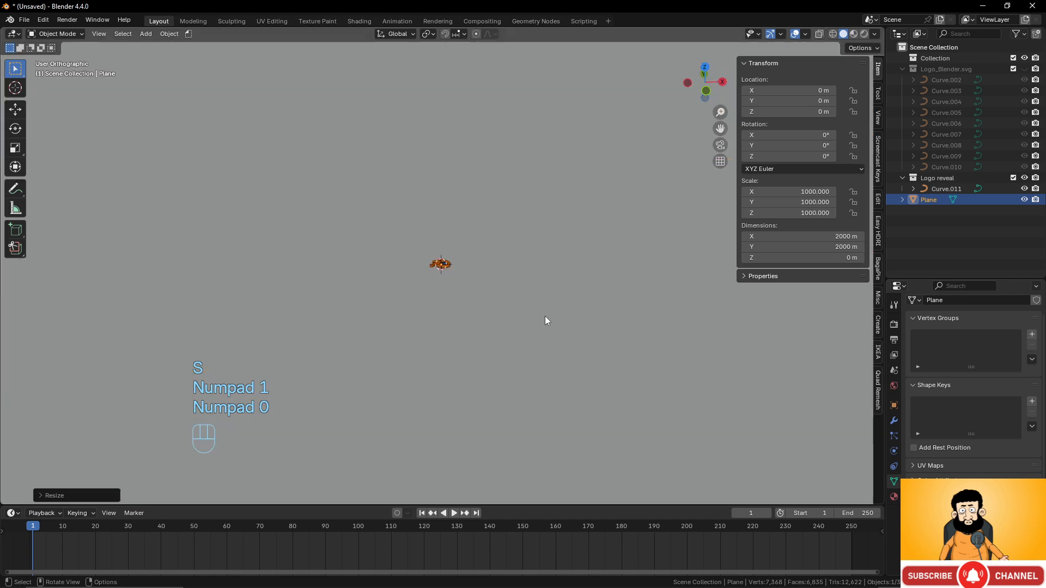
pyautogui.scroll(-3, 545, 316)
pyautogui.press('s')
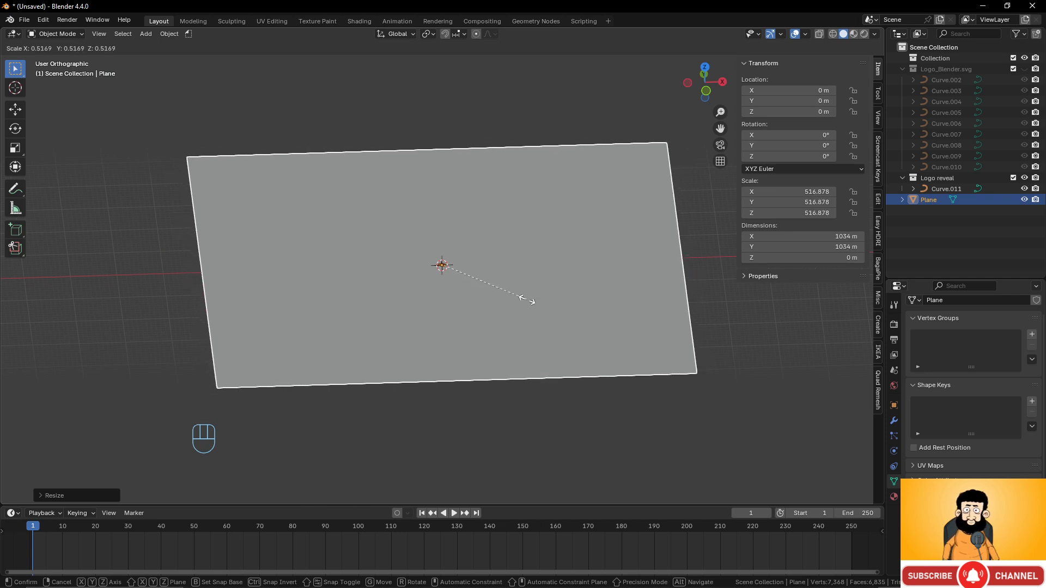
pyautogui.click(524, 301)
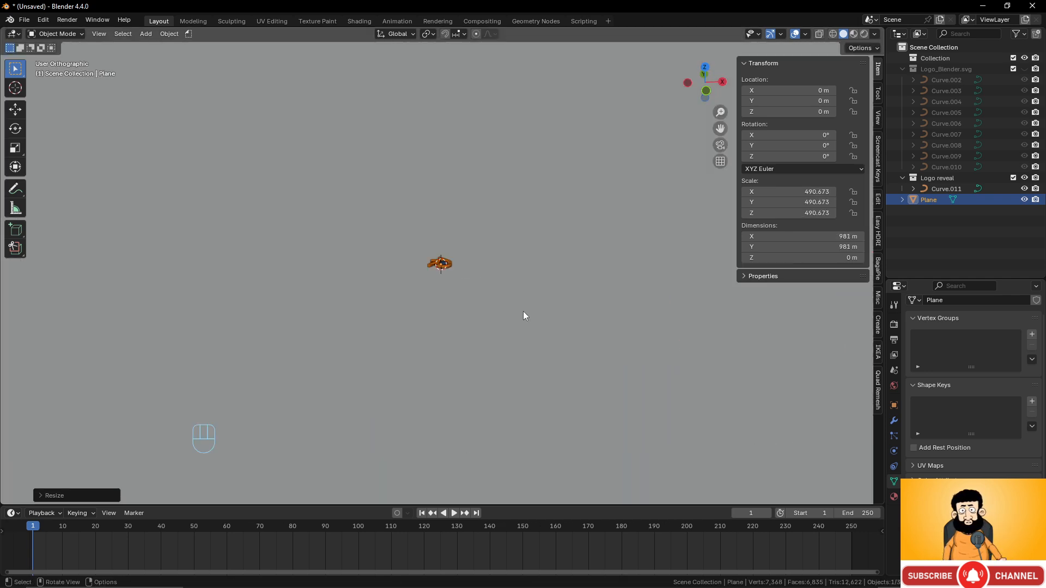
# - Rename the plane object to 'ground' in the Outliner
pyautogui.scroll(5, 520, 309)
pyautogui.moveTo(511, 307); pyautogui.dragTo(503, 348, button='middle')
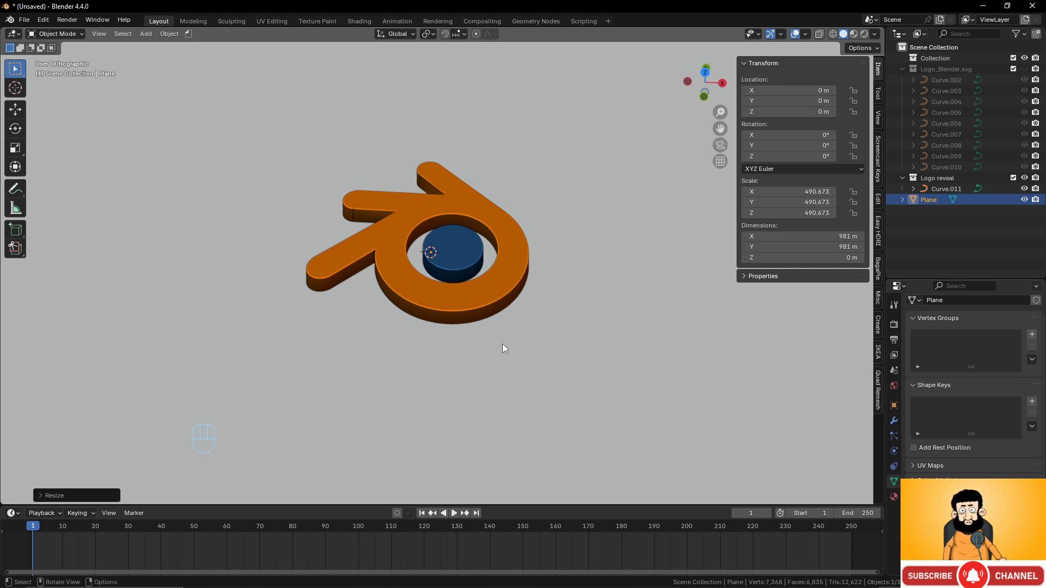
pyautogui.moveTo(415, 364); pyautogui.dragTo(501, 272, button='middle')
pyautogui.press('KP_5')
pyautogui.scroll(-10, 578, 294)
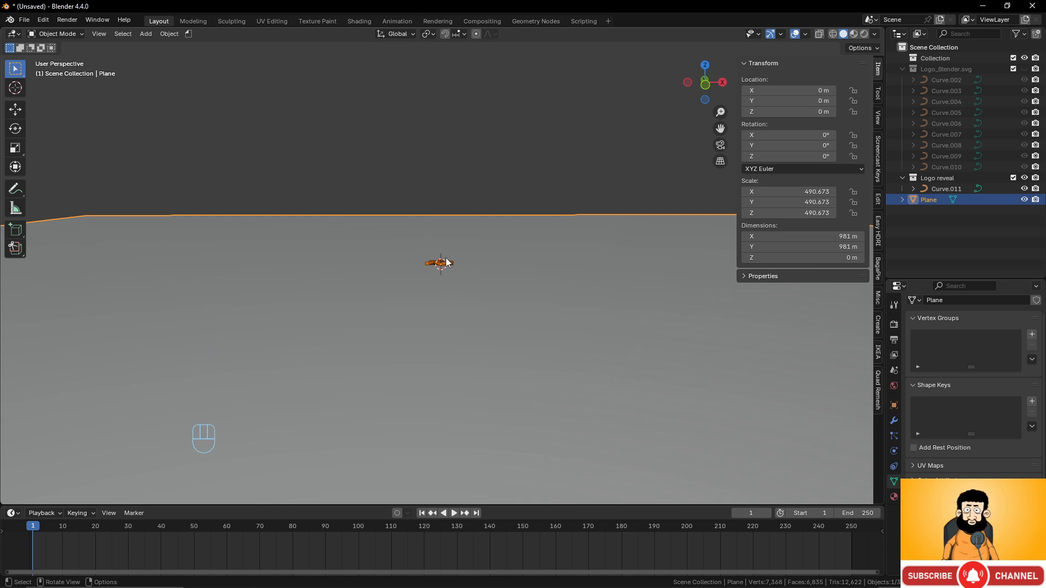
pyautogui.scroll(10, 446, 259)
pyautogui.scroll(-5, 505, 311)
pyautogui.scroll(8, 467, 288)
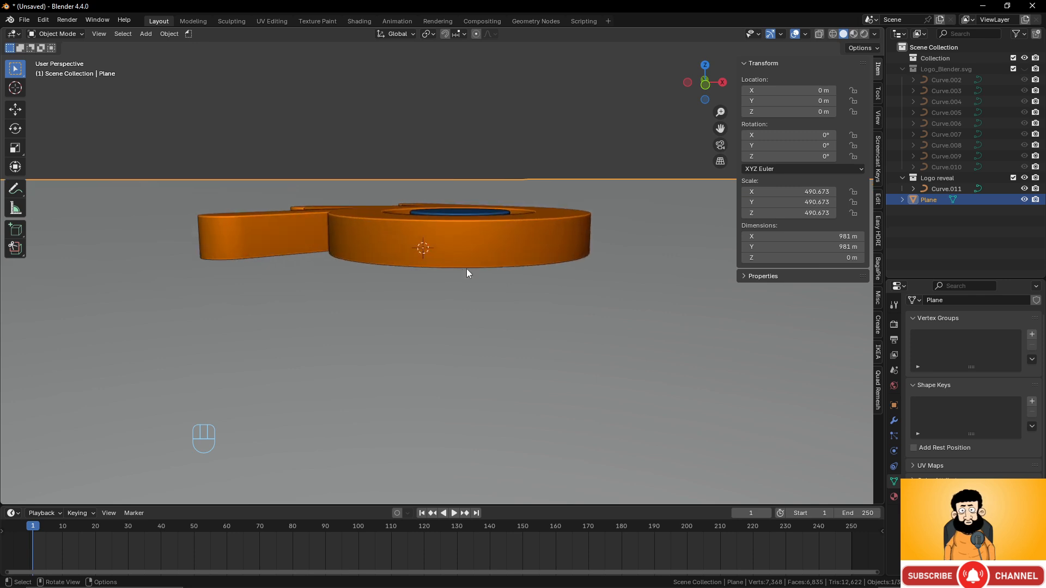
pyautogui.moveTo(466, 269); pyautogui.dragTo(453, 299, button='middle')
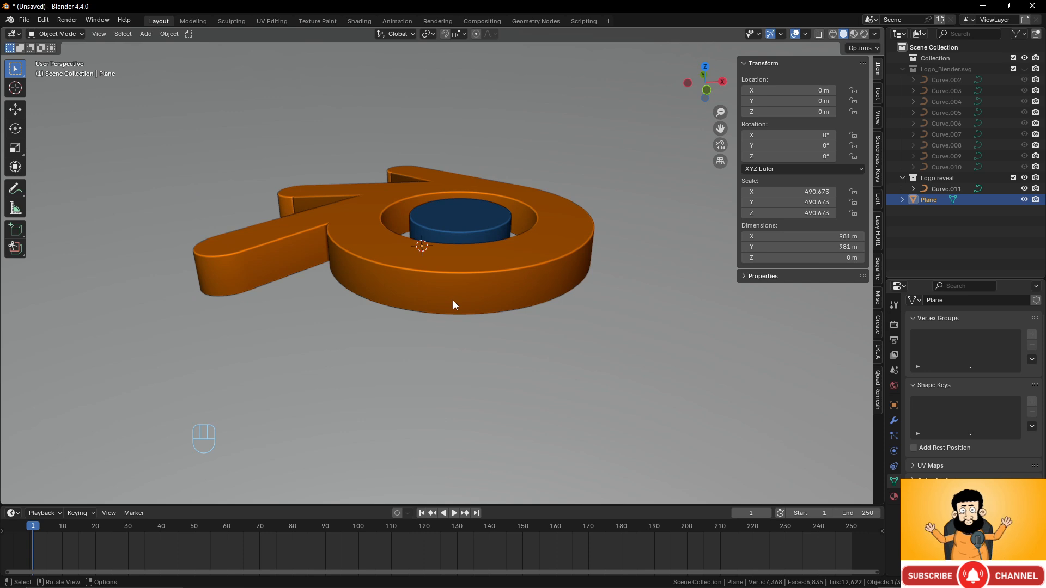
pyautogui.doubleClick(927, 201)
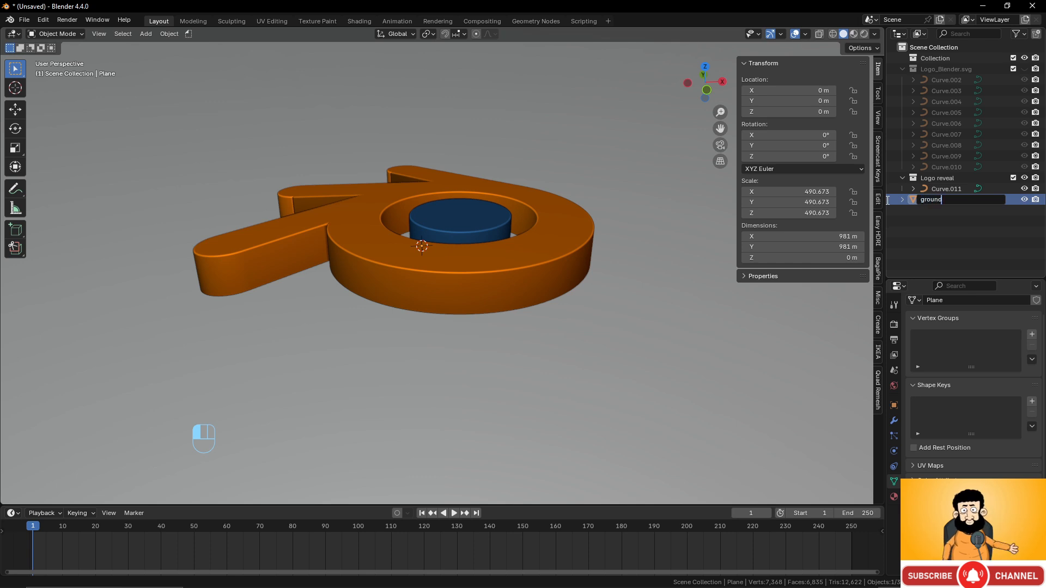
pyautogui.press('Return')
pyautogui.scroll(-5, 568, 275)
pyautogui.moveTo(567, 274); pyautogui.dragTo(497, 316, button='middle')
# - Add a camera and clear its rotation and location with Alt+R and Alt+G
pyautogui.hotkey('shift', 'a')
pyautogui.moveTo(501, 295)
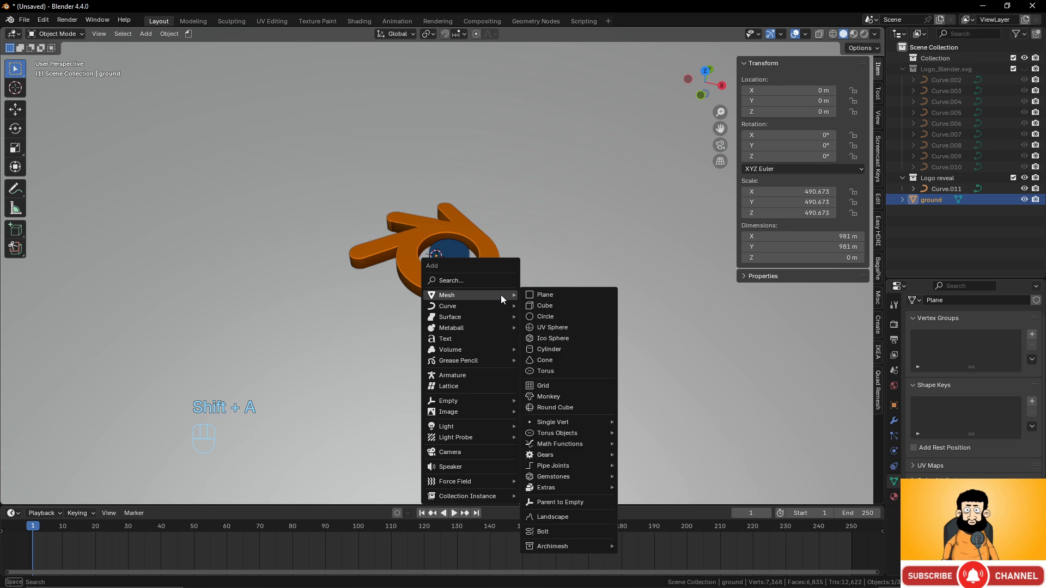
pyautogui.click(475, 452)
pyautogui.scroll(-5, 526, 380)
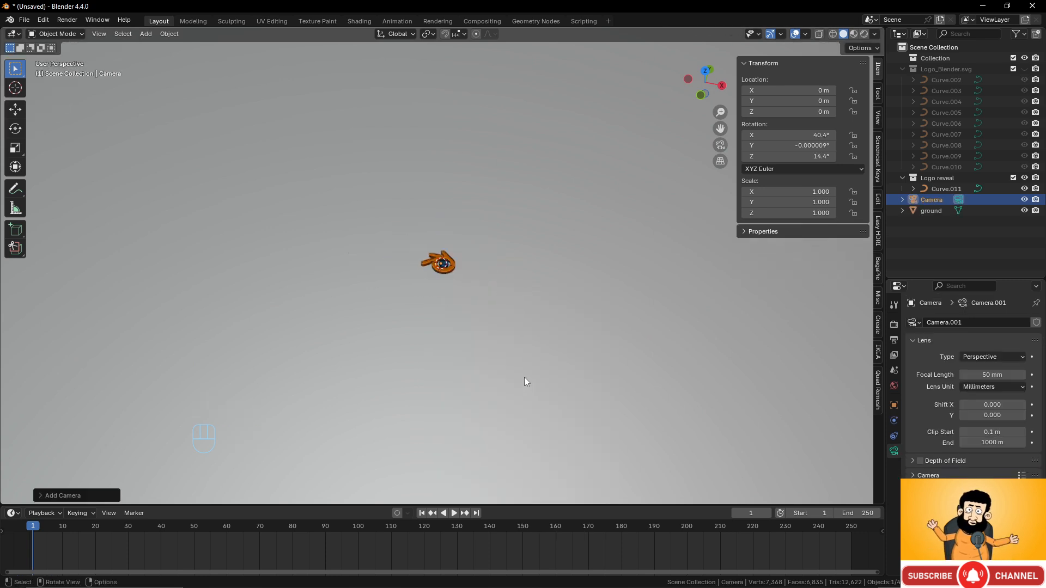
pyautogui.moveTo(524, 377); pyautogui.dragTo(502, 305, button='middle')
pyautogui.scroll(2, 483, 320)
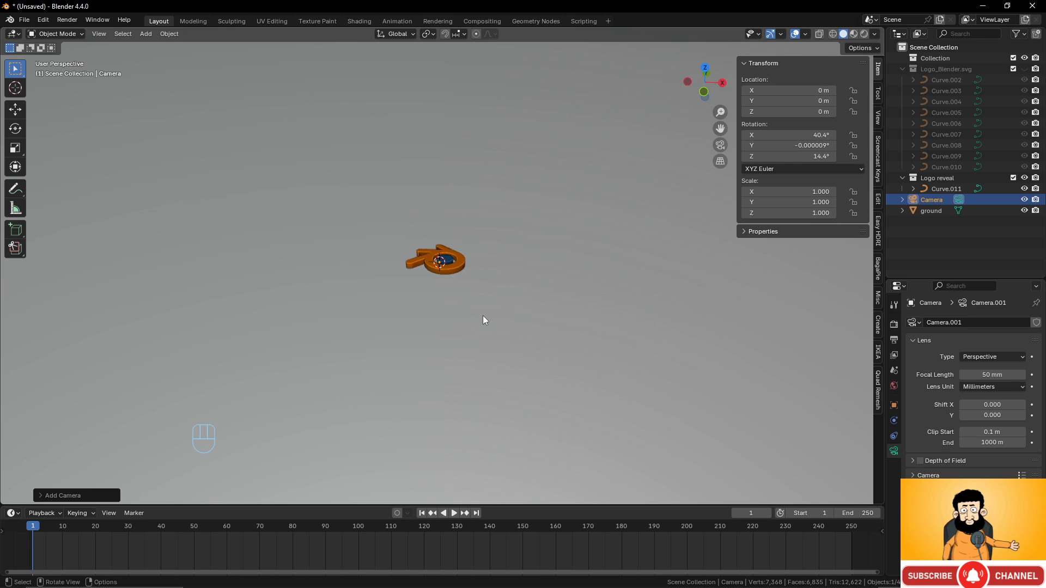
pyautogui.hotkey('alt', 'r')
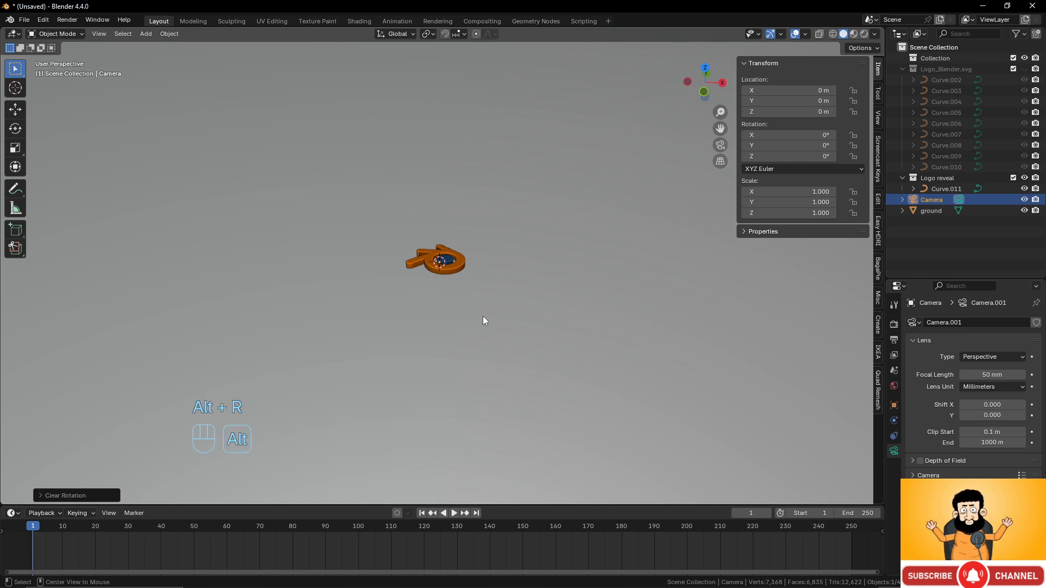
pyautogui.moveTo(483, 316); pyautogui.dragTo(401, 324, button='middle')
pyautogui.hotkey('alt', 'g')
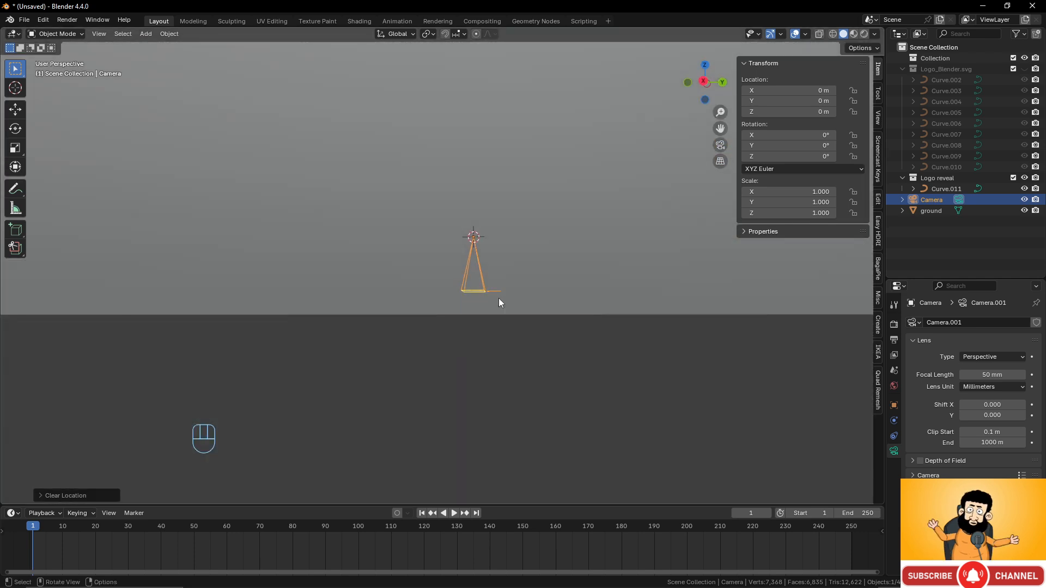
pyautogui.press('KP_5')
pyautogui.moveTo(505, 281); pyautogui.dragTo(495, 306, button='middle')
pyautogui.scroll(-5, 500, 293)
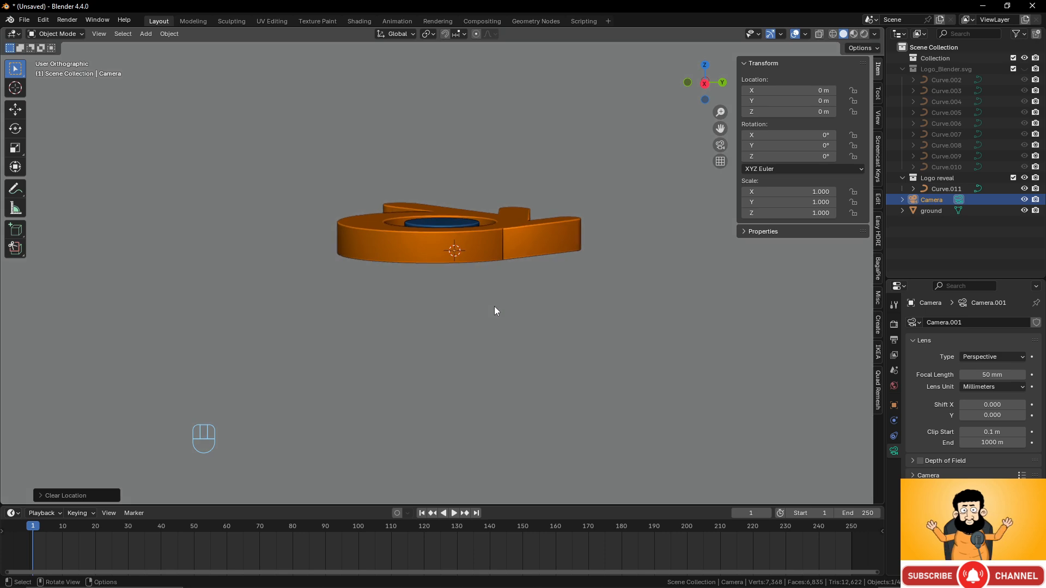
# - Raise the camera along Z to about 15 m and check framing, nudging it on Y
pyautogui.press('g')
pyautogui.press('z')
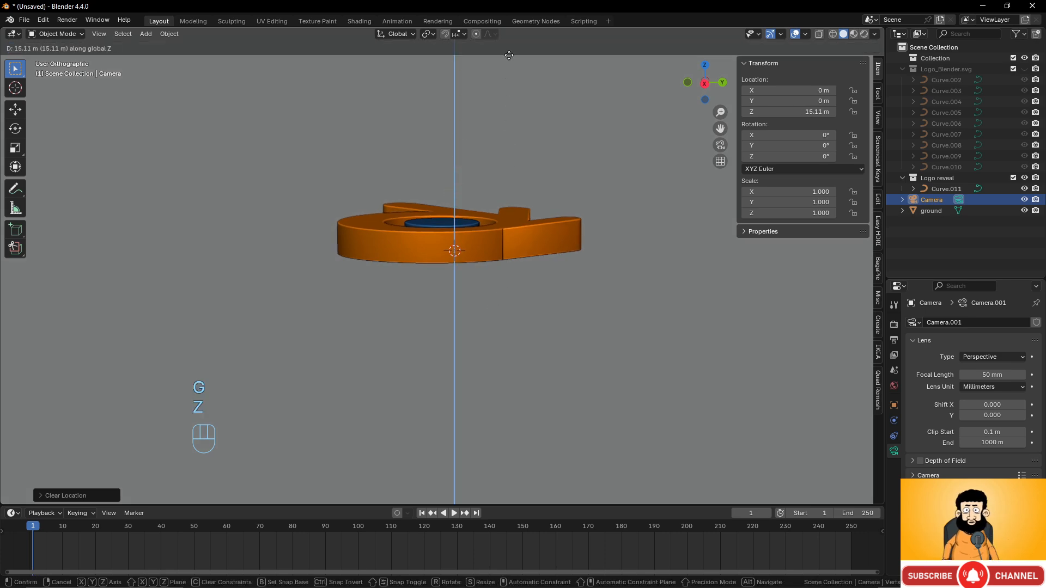
pyautogui.click(509, 55)
pyautogui.press('KP_0')
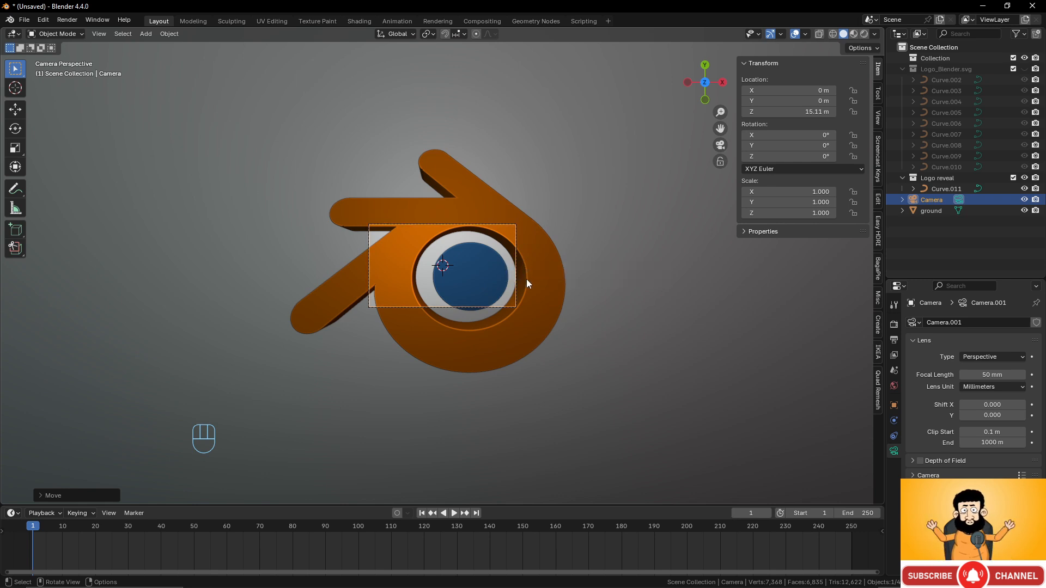
pyautogui.press('g')
pyautogui.press('z')
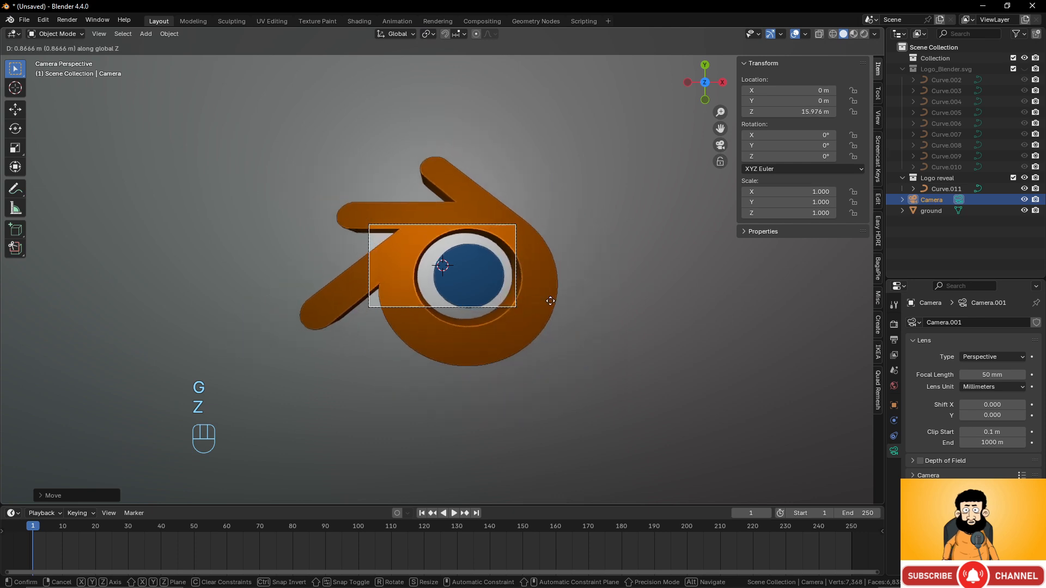
pyautogui.click(560, 371)
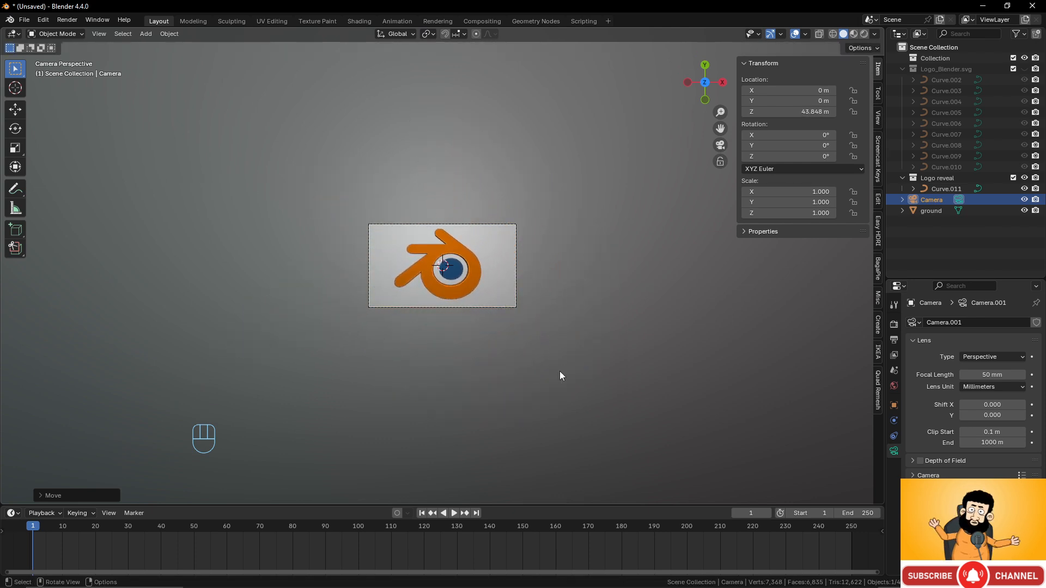
pyautogui.press('g')
pyautogui.press('y')
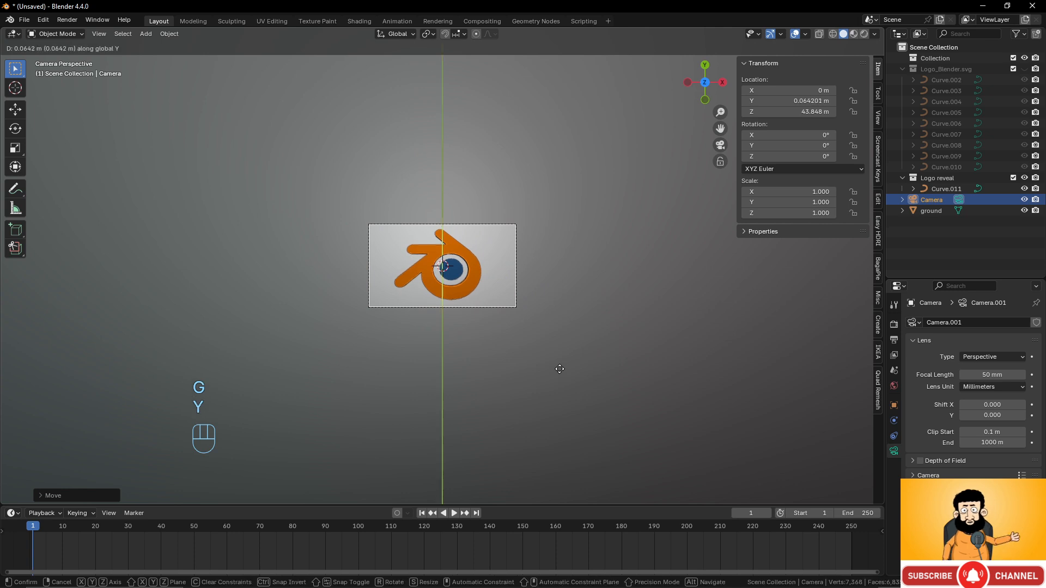
pyautogui.click(561, 371)
pyautogui.scroll(3, 564, 365)
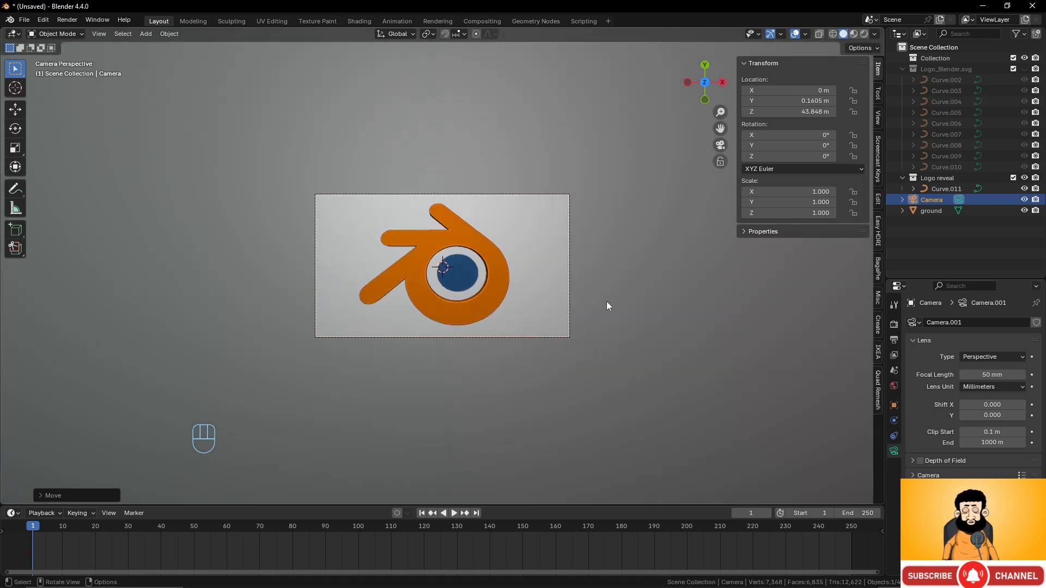
# - Raise the camera to 52.793 m and shift it slightly so the logo is framed from above
pyautogui.press('g')
pyautogui.press('z')
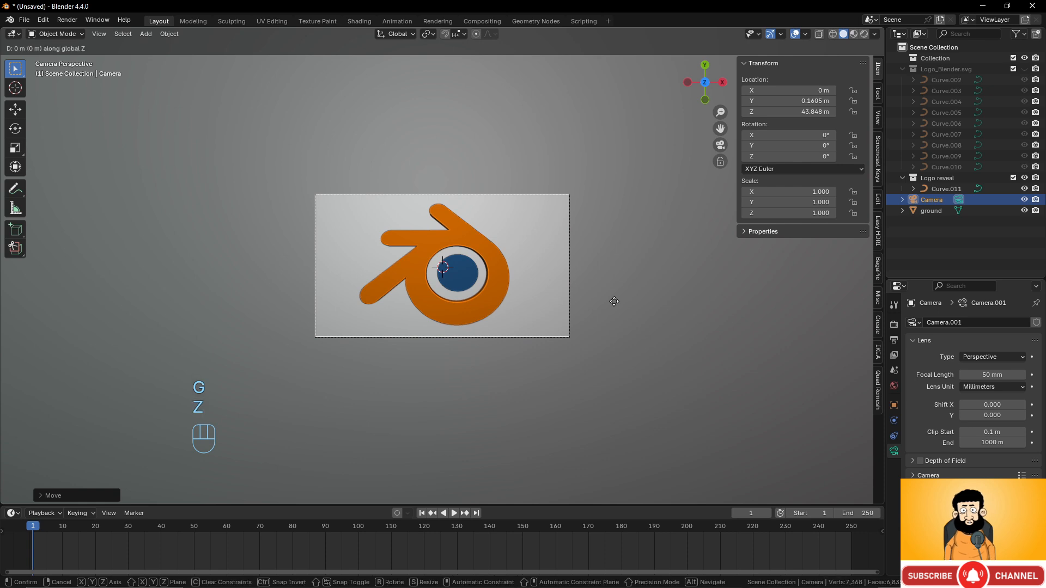
pyautogui.click(624, 379)
pyautogui.press('g')
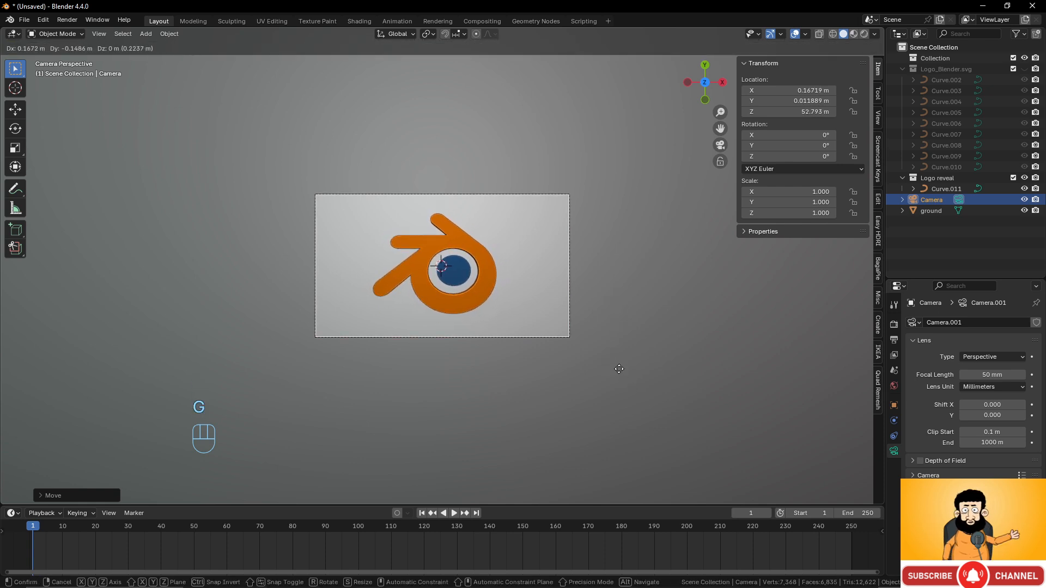
pyautogui.click(619, 369)
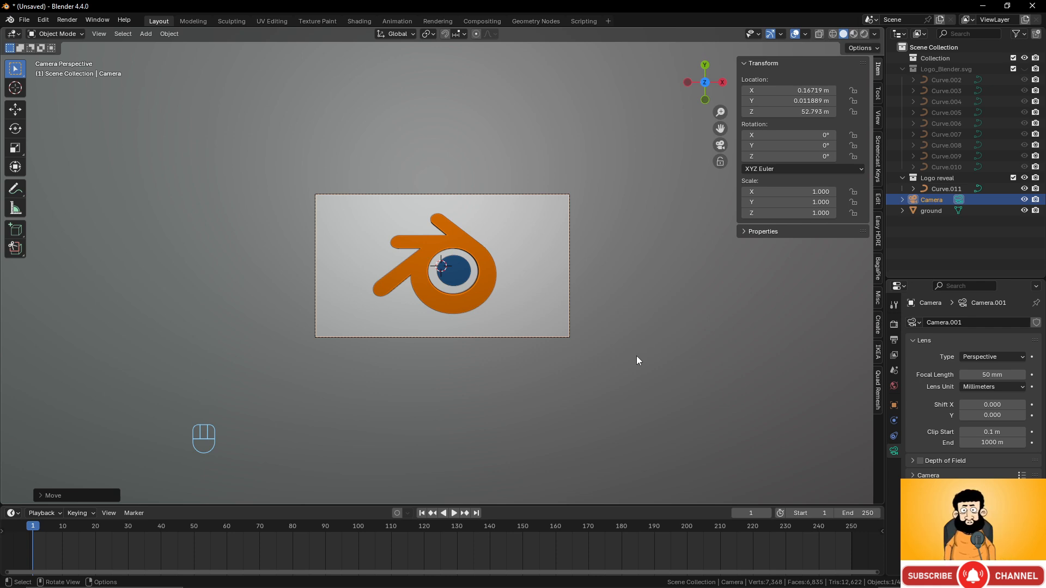
pyautogui.moveTo(636, 356); pyautogui.dragTo(537, 310, button='middle')
pyautogui.click(450, 290)
pyautogui.scroll(6, 474, 267)
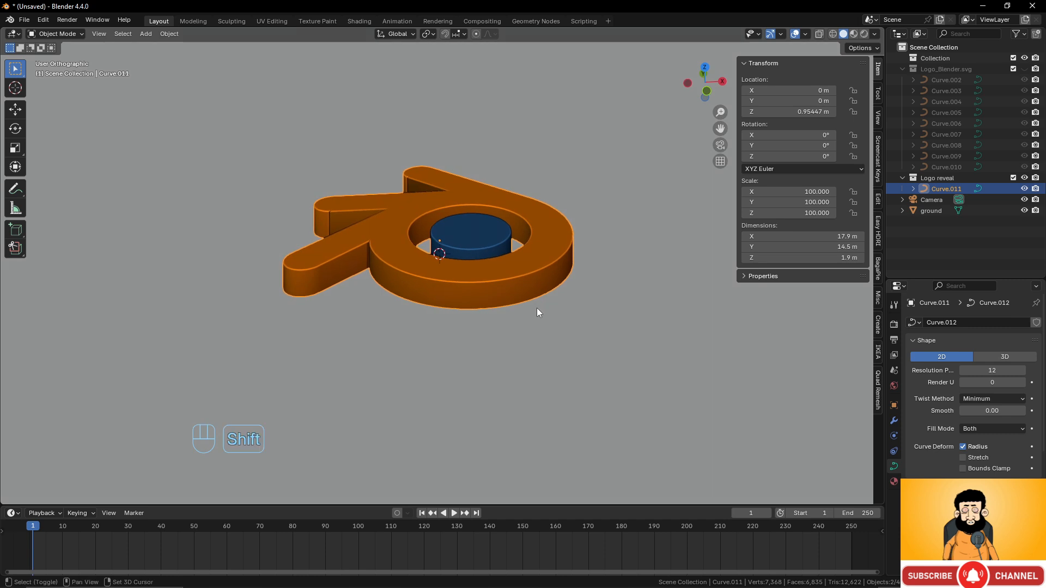
pyautogui.hotkey('shift', 'a')
pyautogui.scroll(4, 417, 219)
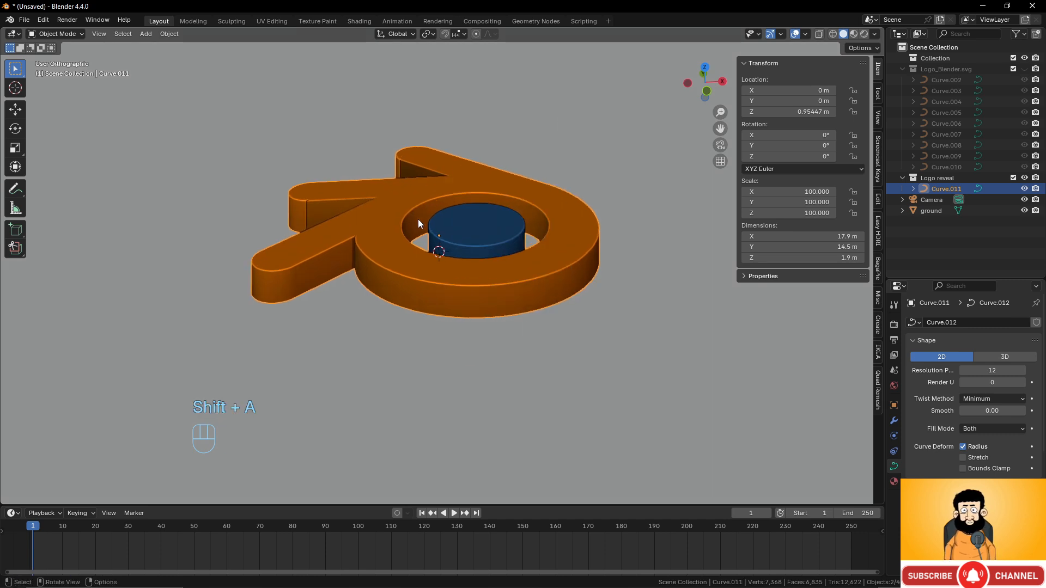
pyautogui.moveTo(449, 221); pyautogui.dragTo(420, 212, button='middle')
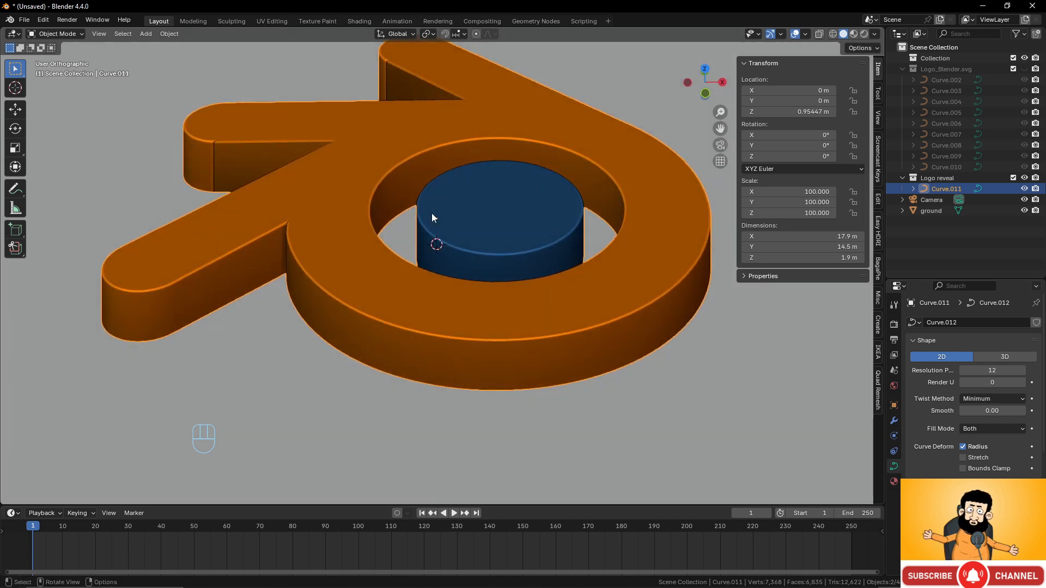
# - Snap the 3D cursor to the logo's centre with Cursor to Selected and zoom out
pyautogui.press('shift')
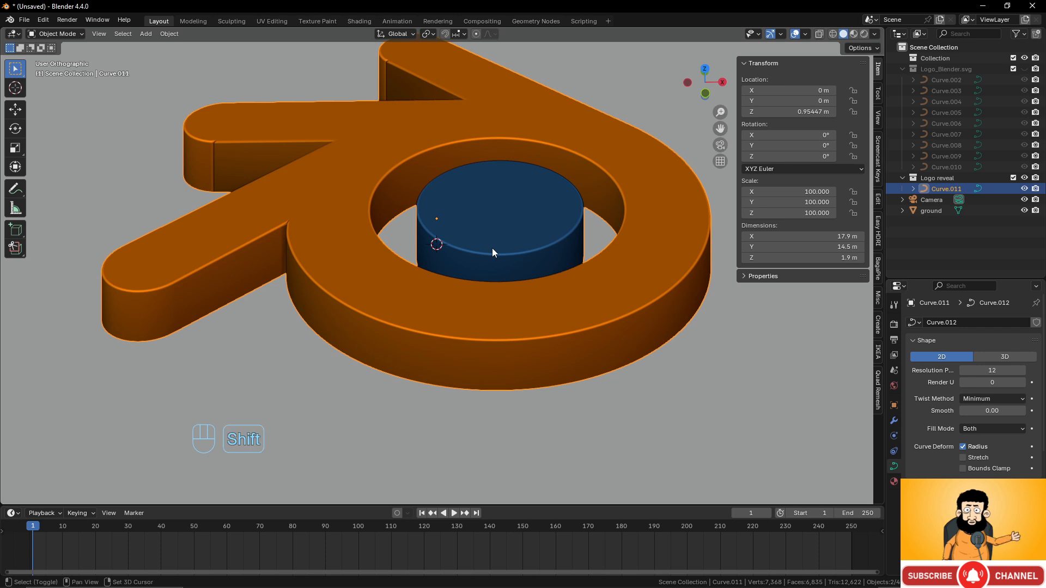
pyautogui.hotkey('shift', 'a')
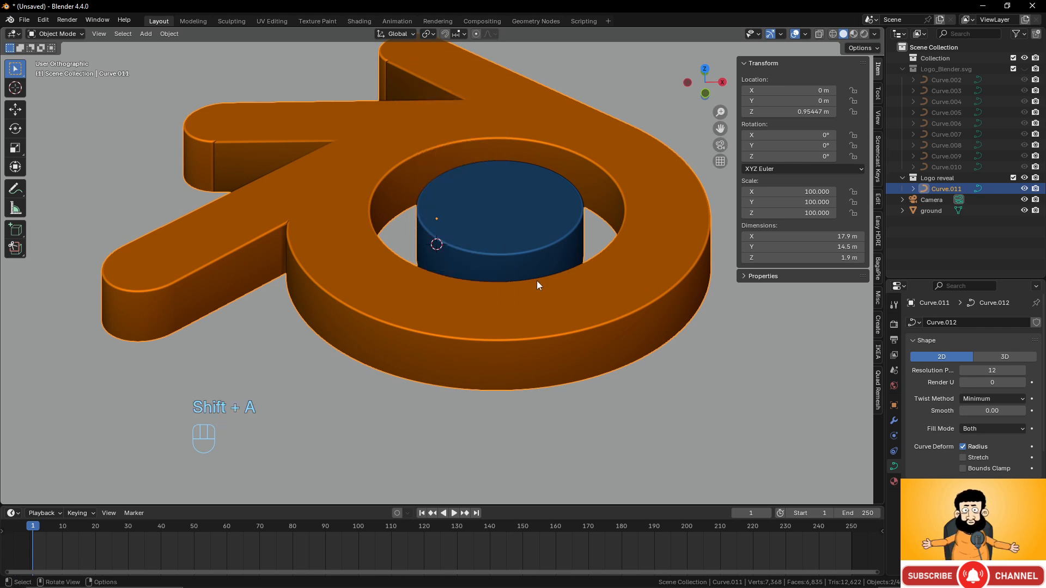
pyautogui.rightClick(500, 246)
pyautogui.moveTo(501, 245)
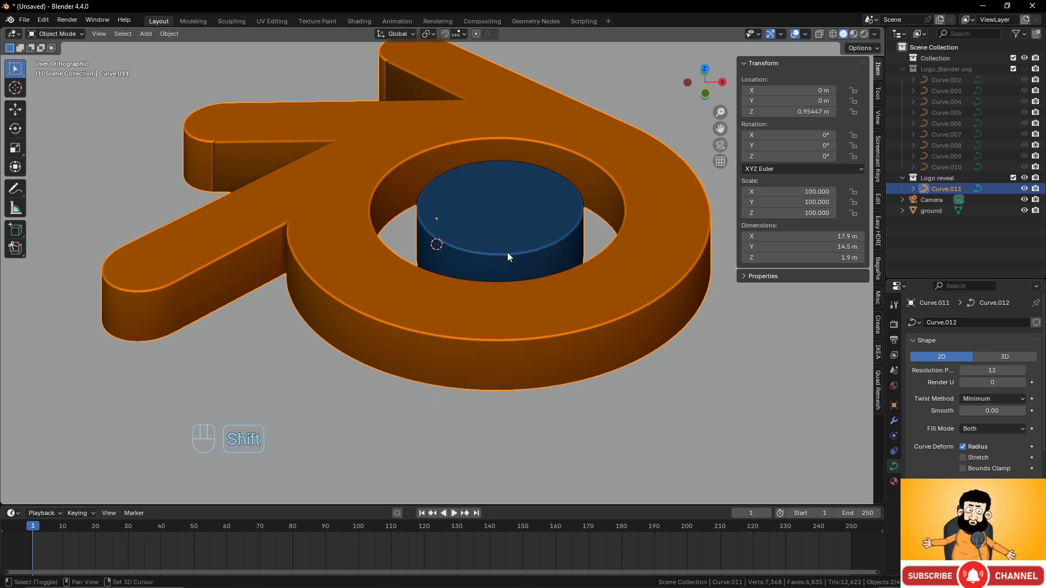
pyautogui.hotkey('shift', 's')
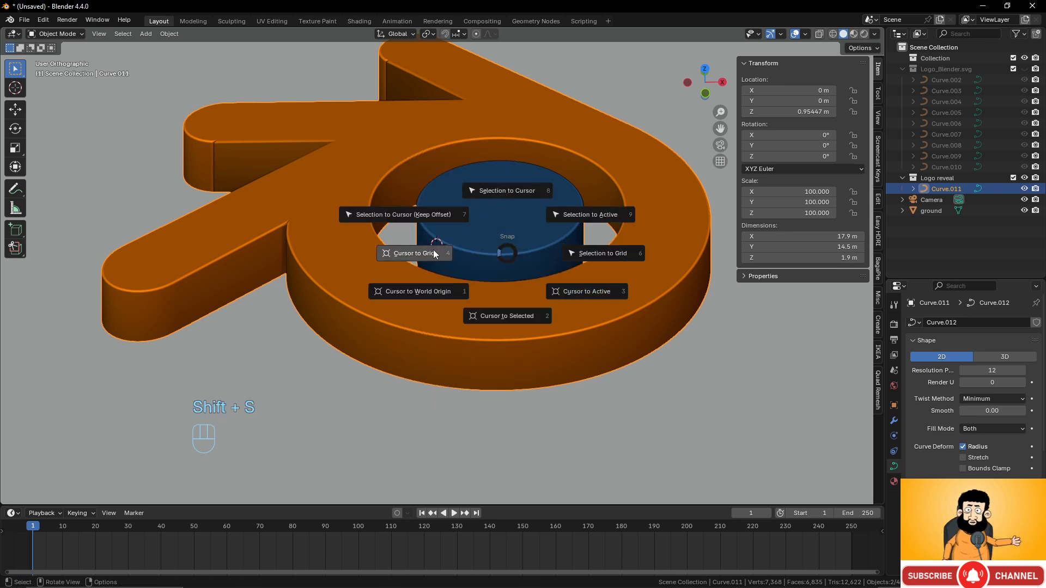
pyautogui.click(508, 317)
pyautogui.scroll(-10, 518, 297)
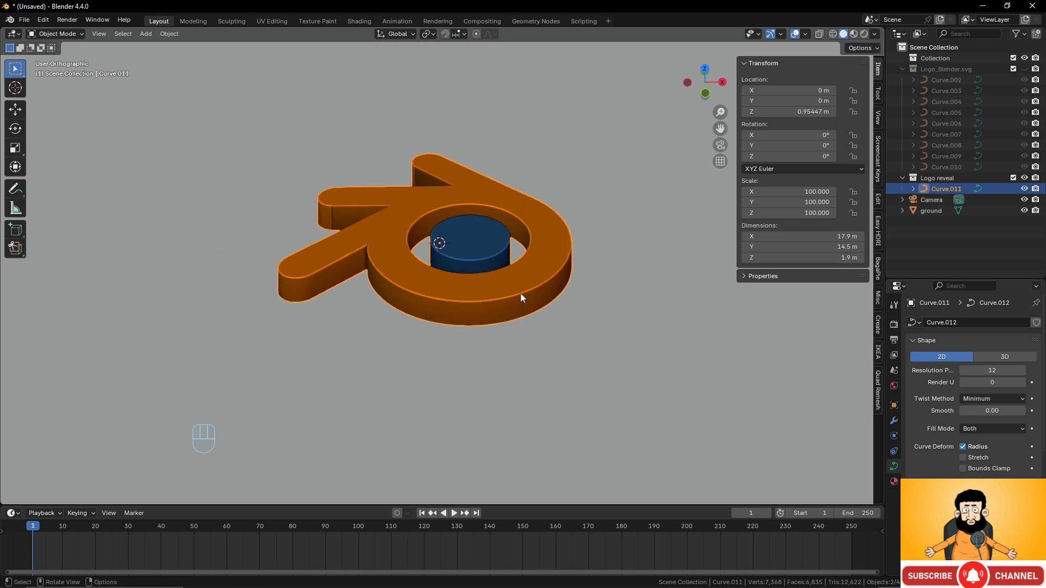
pyautogui.scroll(-3, 495, 280)
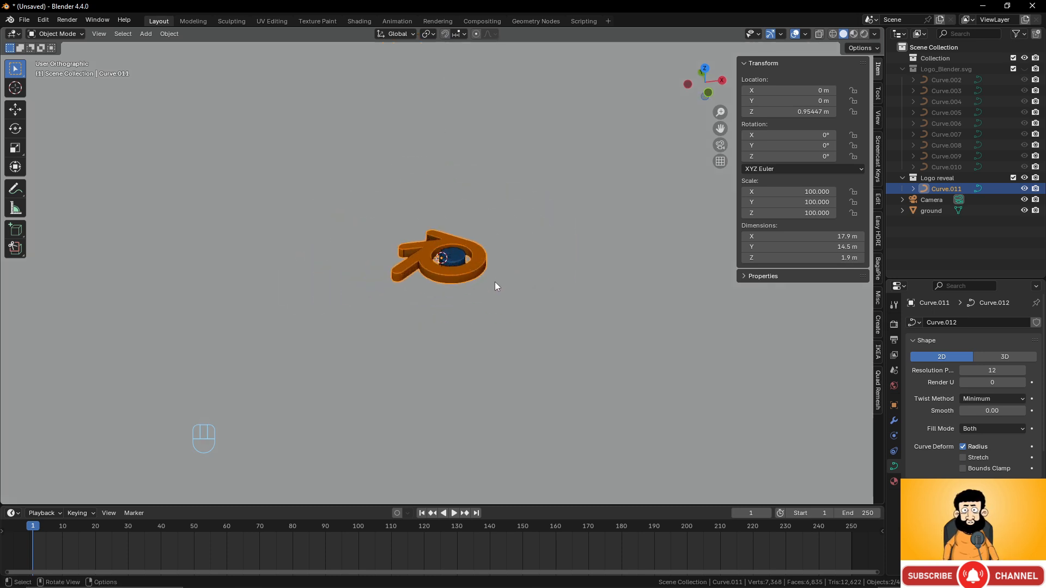
# - Add a Sphere empty at the logo and set its radius to 7.51 m in the redo panel
pyautogui.hotkey('shift', 'a')
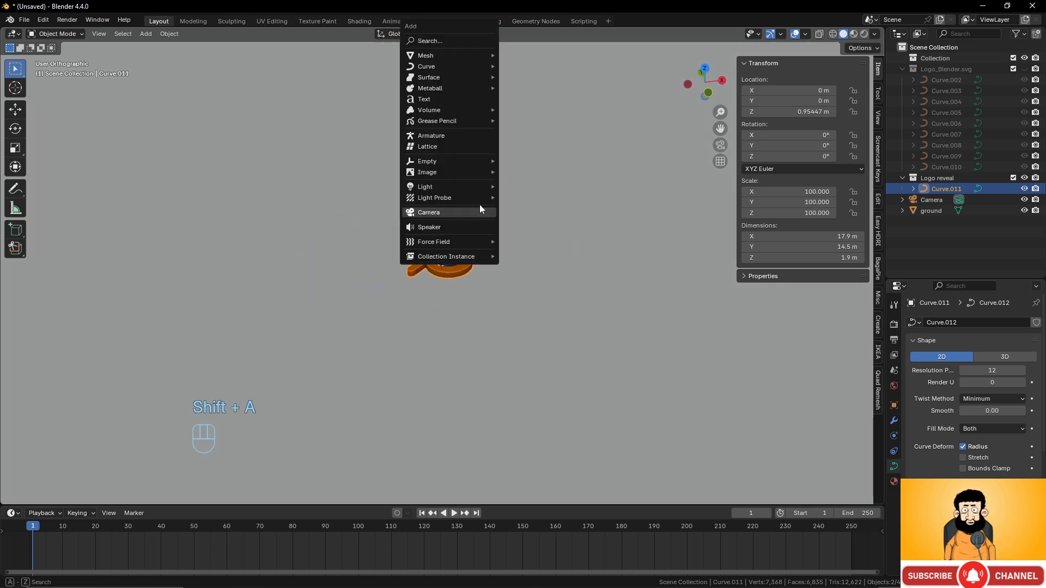
pyautogui.moveTo(466, 161)
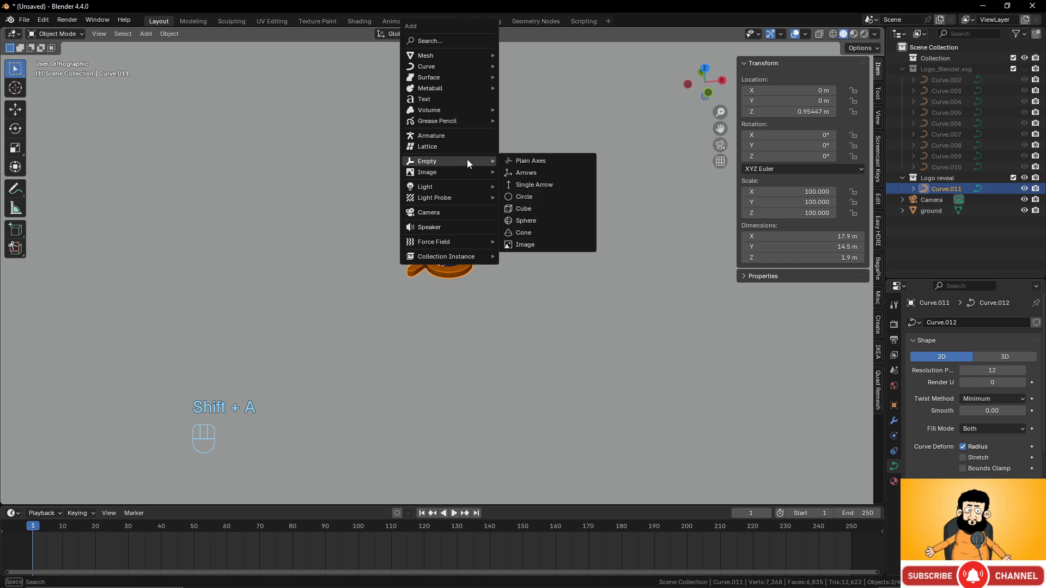
pyautogui.click(534, 225)
pyautogui.moveTo(579, 304); pyautogui.dragTo(460, 293, button='middle')
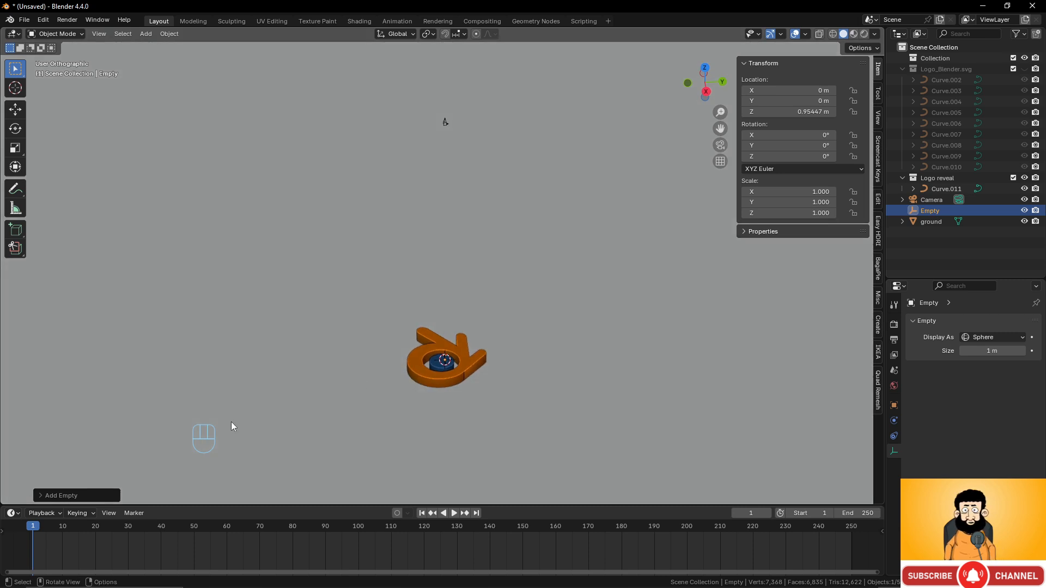
pyautogui.click(54, 496)
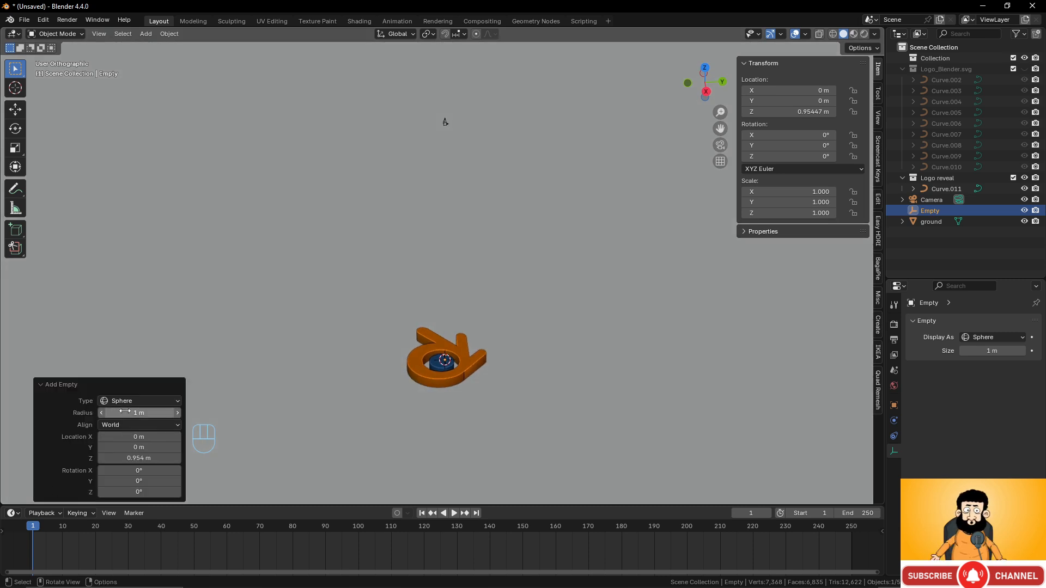
pyautogui.moveTo(125, 412); pyautogui.dragTo(175, 413)
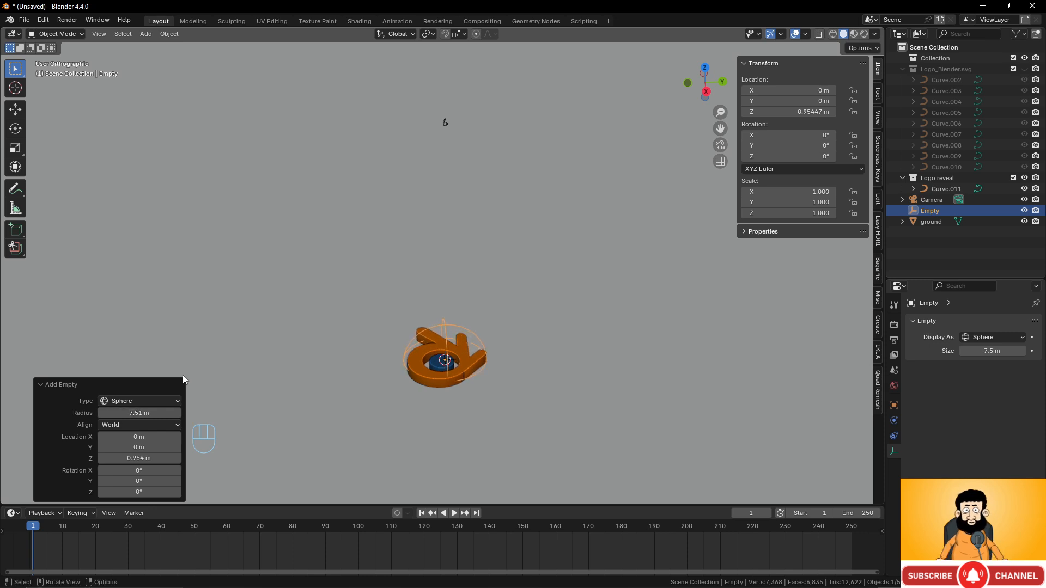
pyautogui.click(446, 124)
# - Scale the camera up in two passes to about 5.992, then add the sphere empty to the selection
pyautogui.press('s')
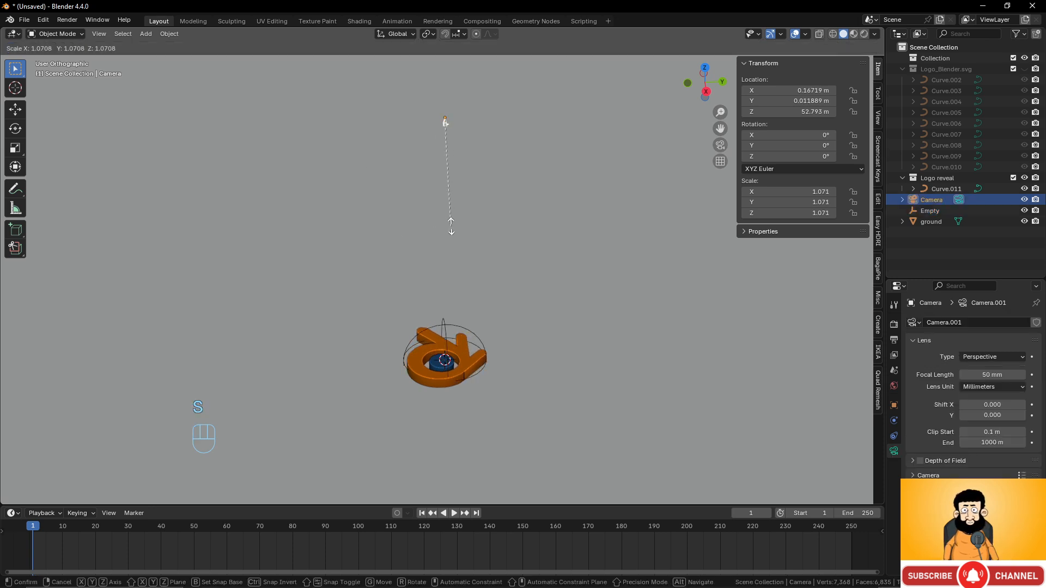
pyautogui.click(560, 360)
pyautogui.press('s')
pyautogui.click(656, 373)
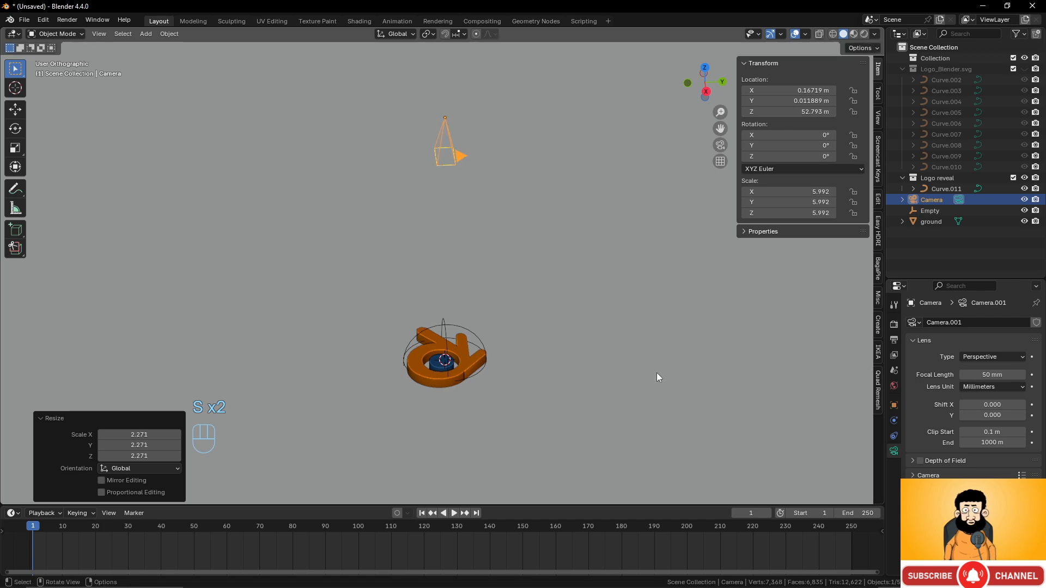
pyautogui.press('KP_0')
pyautogui.press('KP_0')
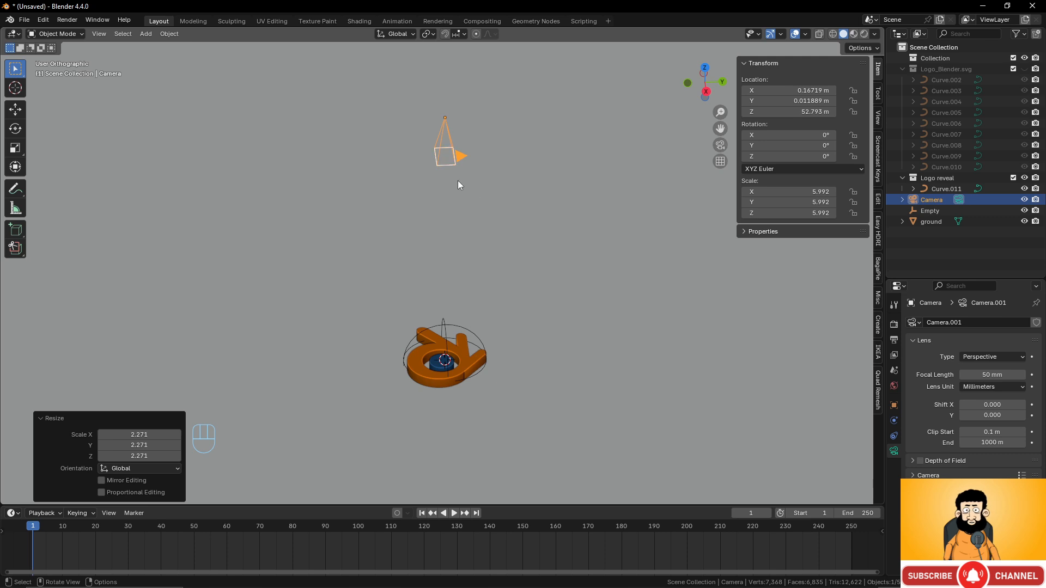
pyautogui.keyDown('shift'); pyautogui.click(465, 329); pyautogui.keyUp('shift')
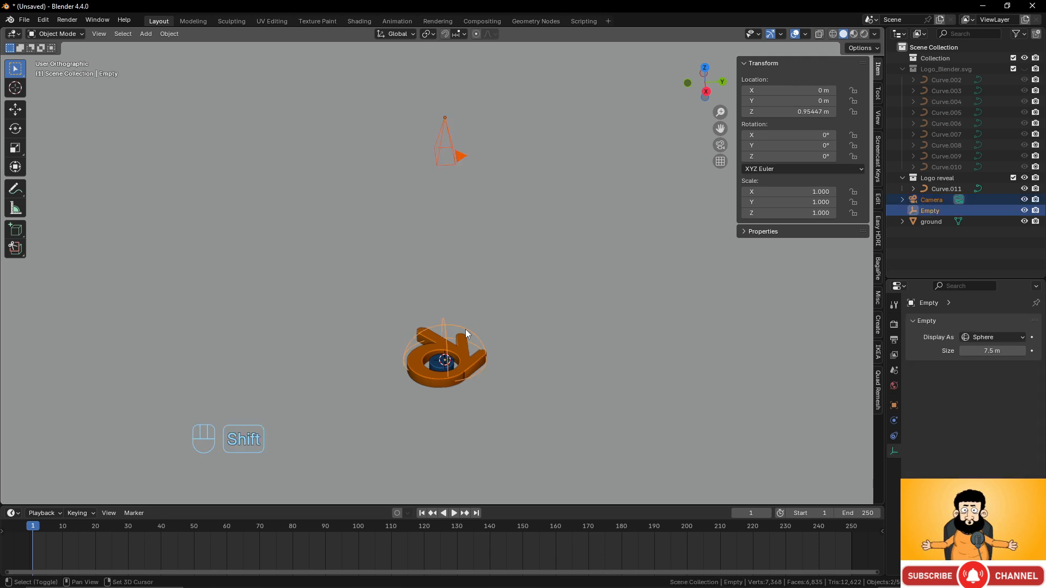
# - Parent the camera to the sphere empty using Ctrl+P > Object
pyautogui.hotkey('ctrl', 'p')
pyautogui.click(507, 310)
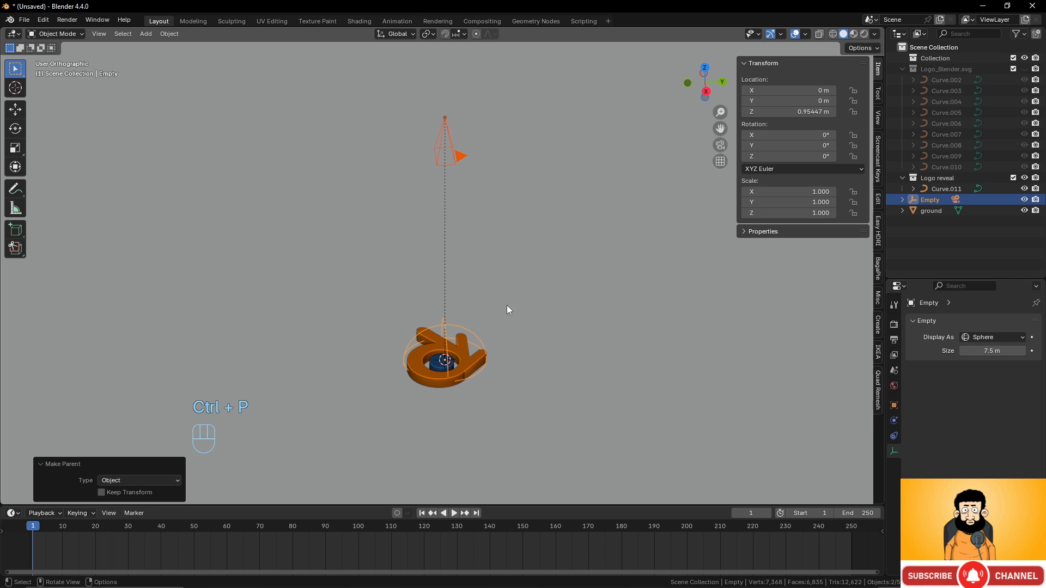
pyautogui.click(472, 335)
pyautogui.moveTo(479, 336)
pyautogui.mouseDown(button='middle')
pyautogui.moveTo(459, 313)
pyautogui.moveTo(474, 320)
pyautogui.mouseUp(button='middle')
# - Trial-rotate the empty on X, cancel it, and rotate again while viewing through the camera
pyautogui.press('r')
pyautogui.press('x')
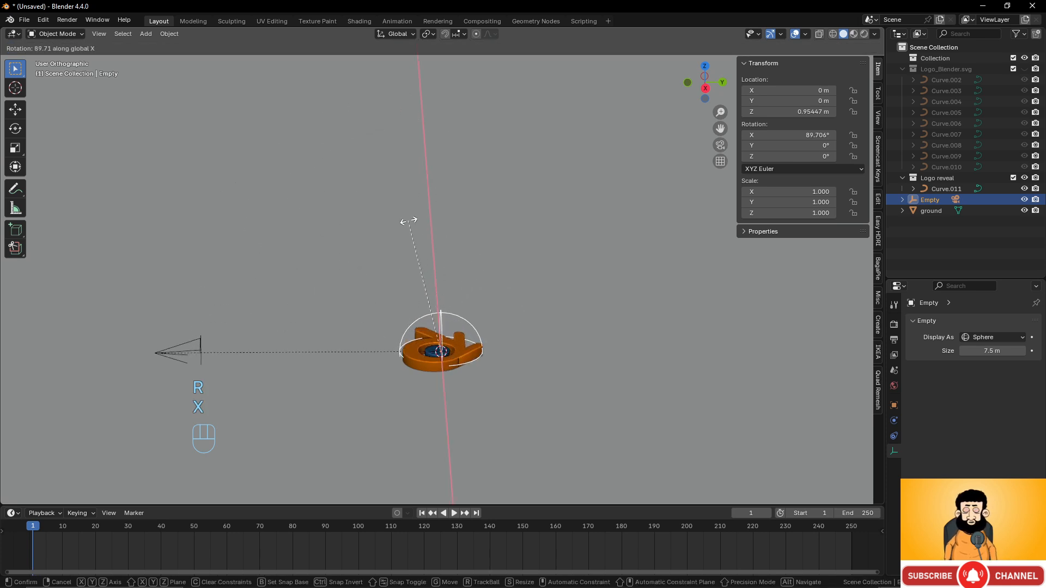
pyautogui.rightClick(538, 305)
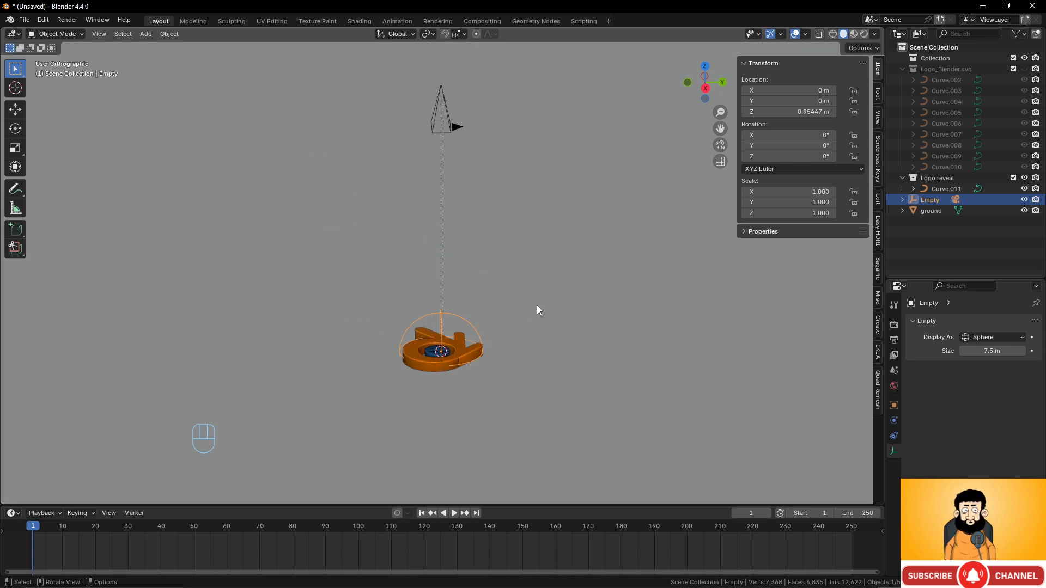
pyautogui.press('KP_0')
pyautogui.press('r')
pyautogui.press('x')
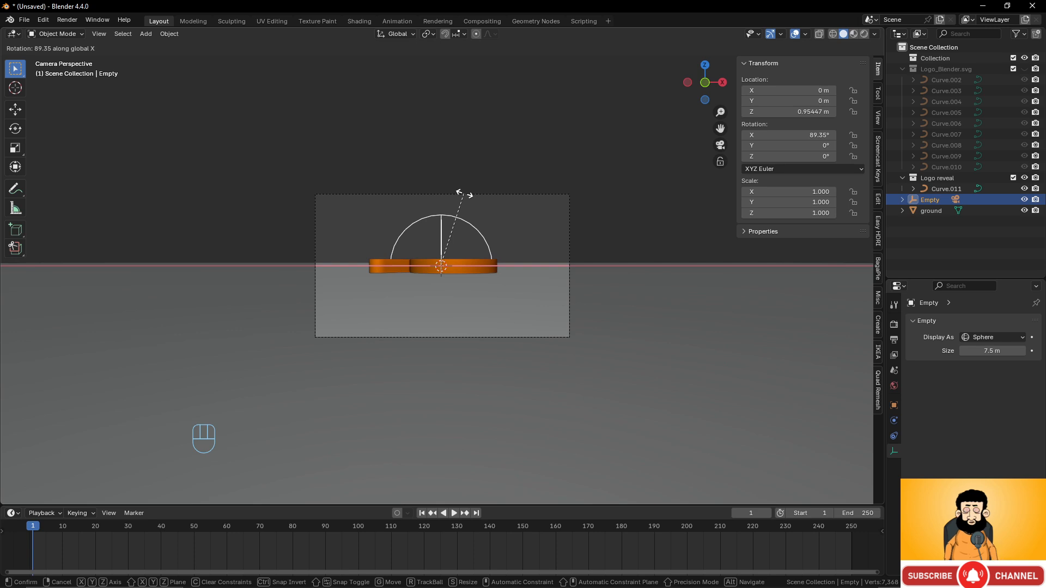
# - Rotate the empty exactly 90° about X and view the result through the camera
pyautogui.rightClick(467, 194)
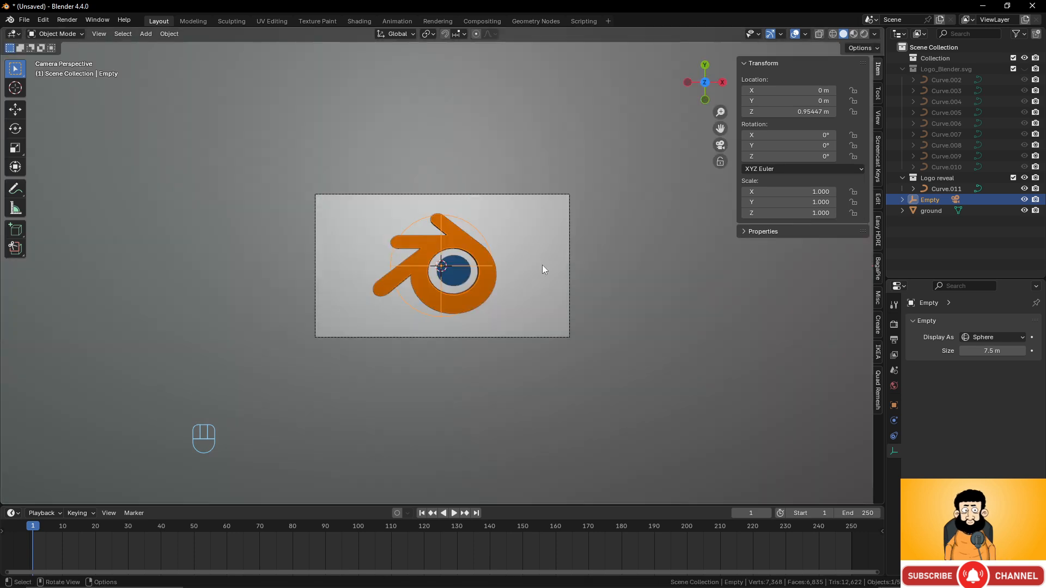
pyautogui.moveTo(541, 265); pyautogui.dragTo(522, 295, button='middle')
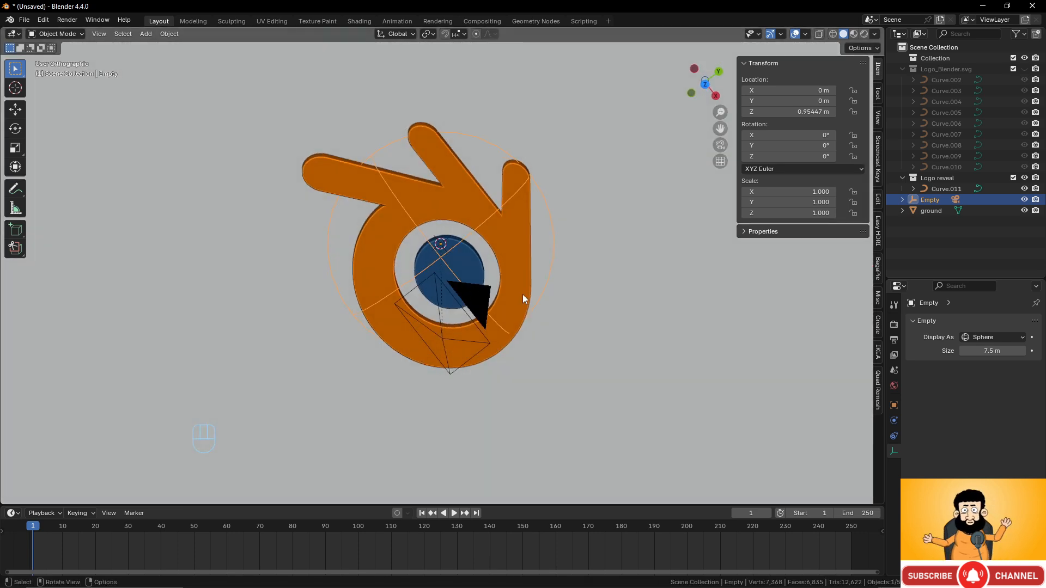
pyautogui.press('r')
pyautogui.press('x')
pyautogui.press('KP_9')
pyautogui.press('KP_0')
pyautogui.click(587, 295)
pyautogui.press('KP_0')
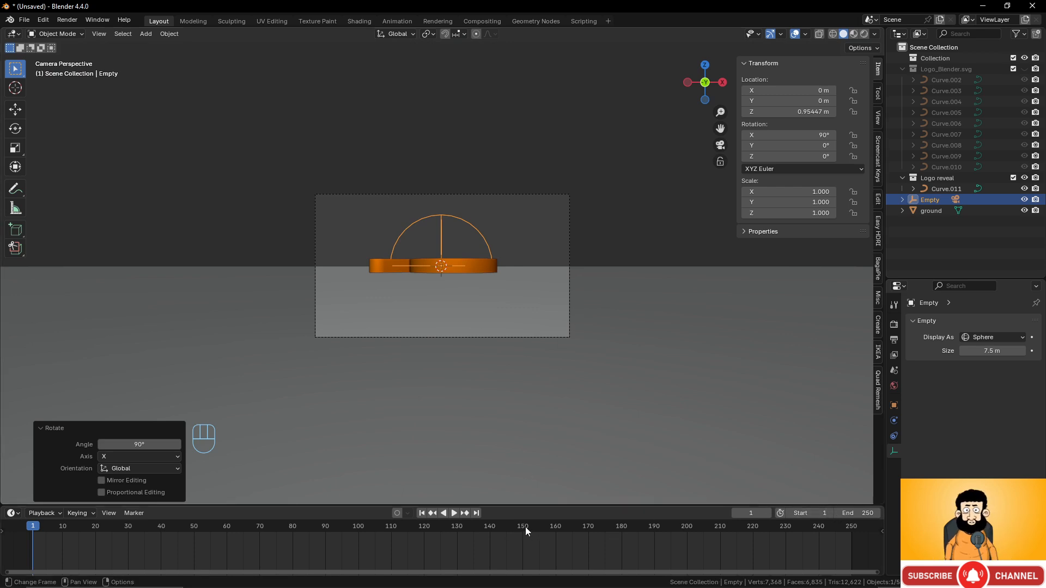
# - Set the animation's end frame to 120
pyautogui.click(858, 513)
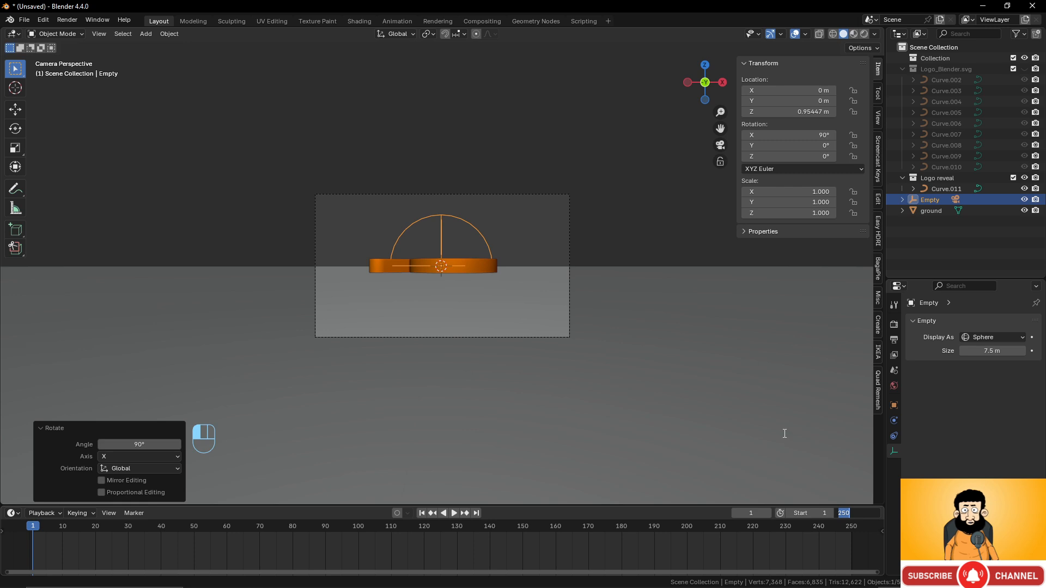
pyautogui.write('120')
pyautogui.press('Return')
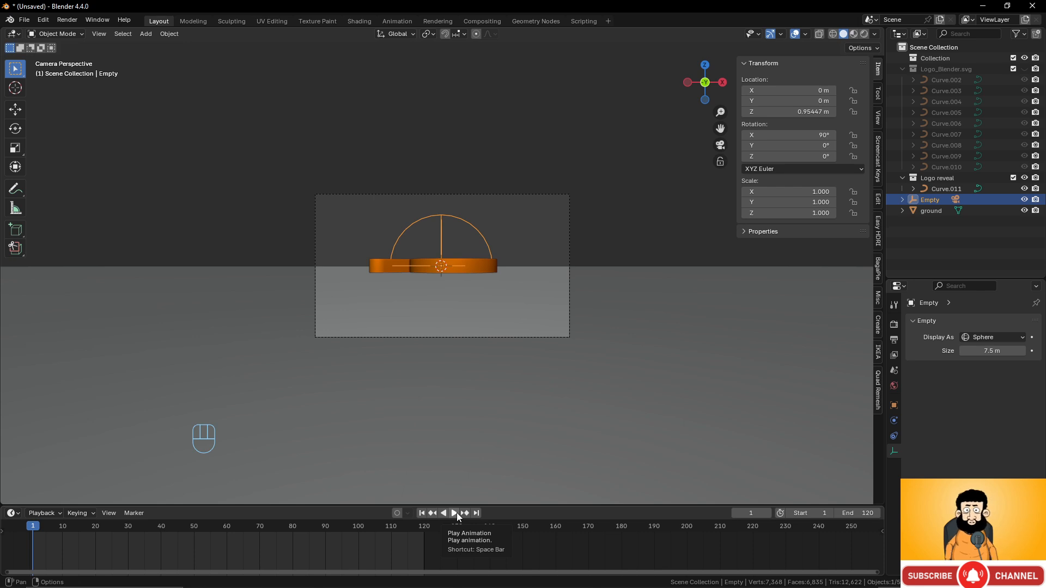
# - Select the sphere empty and move the playhead to frame 80, cancelling a trial Y move
pyautogui.scroll(-3, 532, 325)
pyautogui.scroll(3, 531, 322)
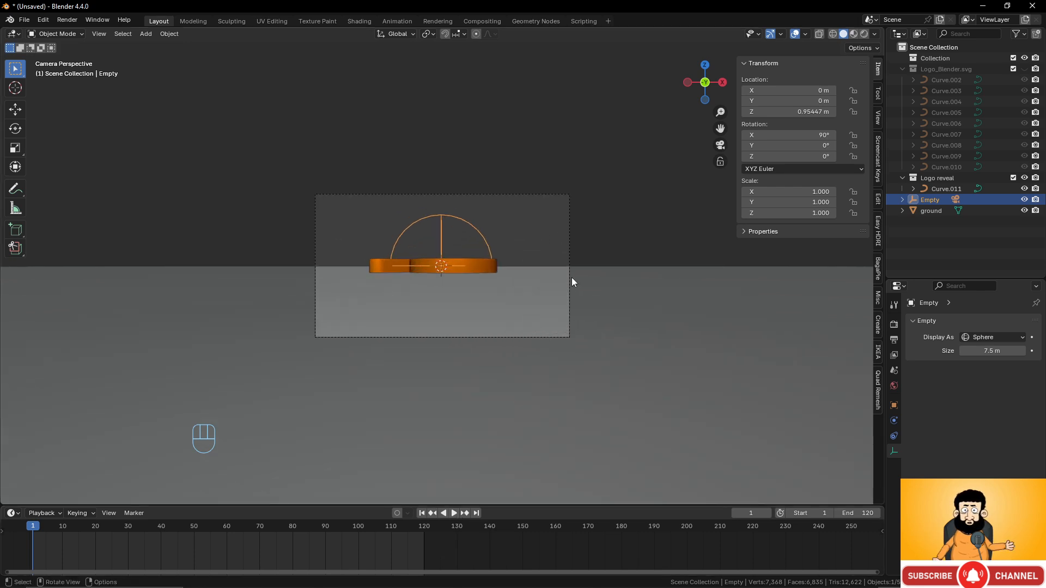
pyautogui.scroll(-2, 571, 273)
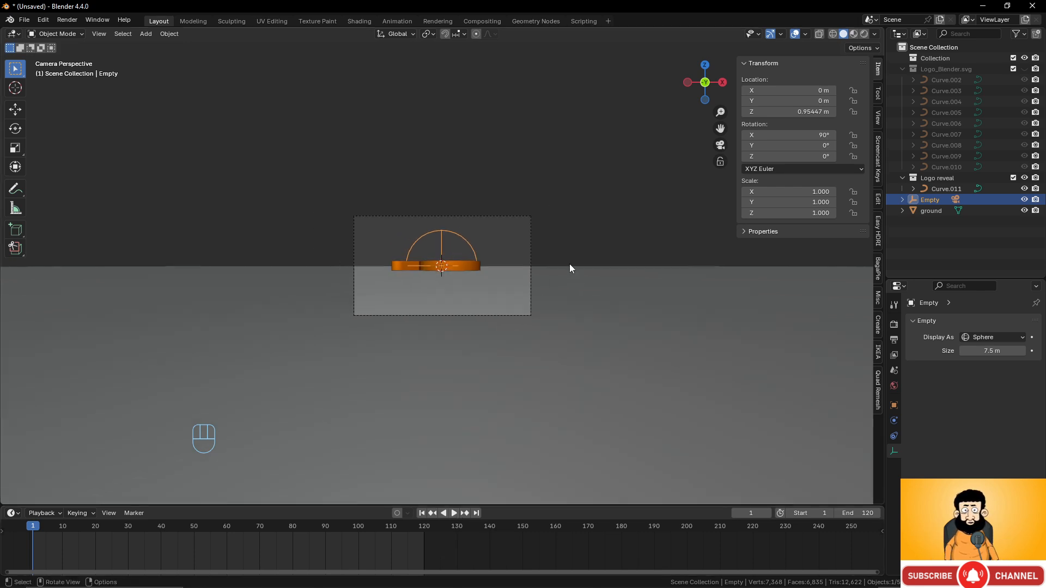
pyautogui.moveTo(570, 264); pyautogui.dragTo(449, 305, button='middle')
pyautogui.scroll(-3, 448, 305)
pyautogui.scroll(-3, 446, 307)
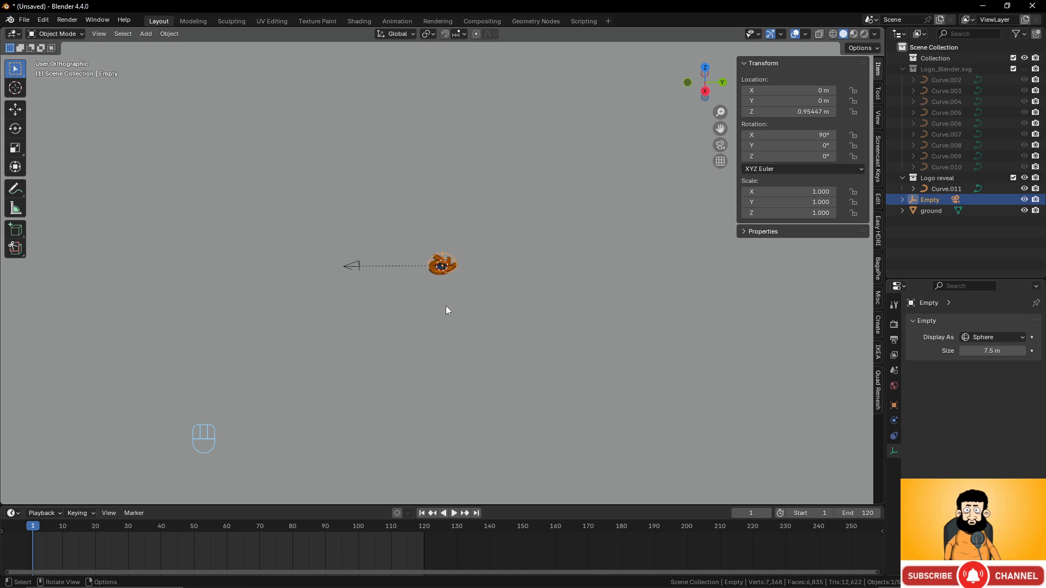
pyautogui.click(359, 265)
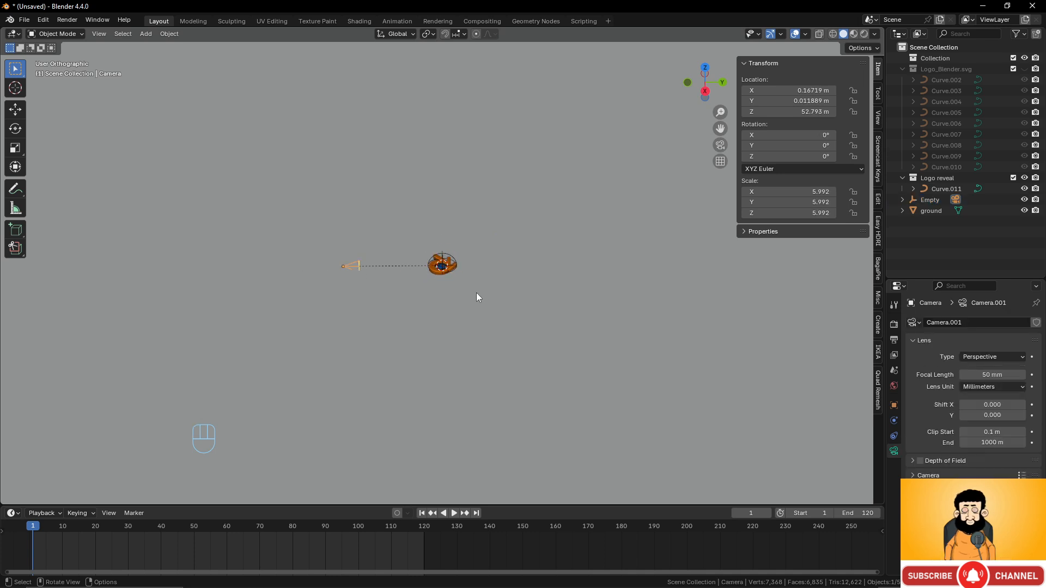
pyautogui.click(445, 253)
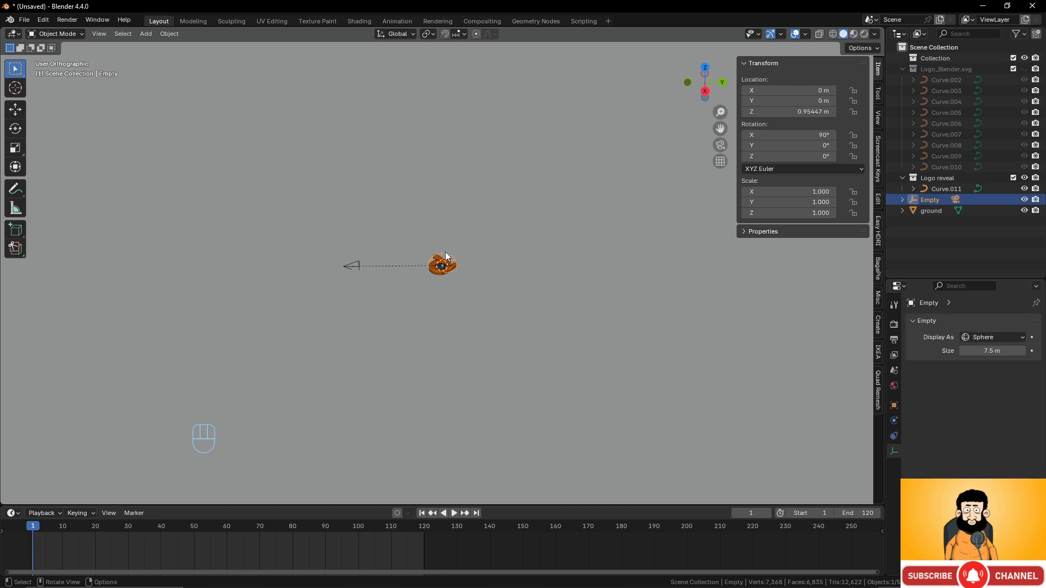
pyautogui.moveTo(38, 524); pyautogui.dragTo(292, 516)
pyautogui.press('g')
pyautogui.press('y')
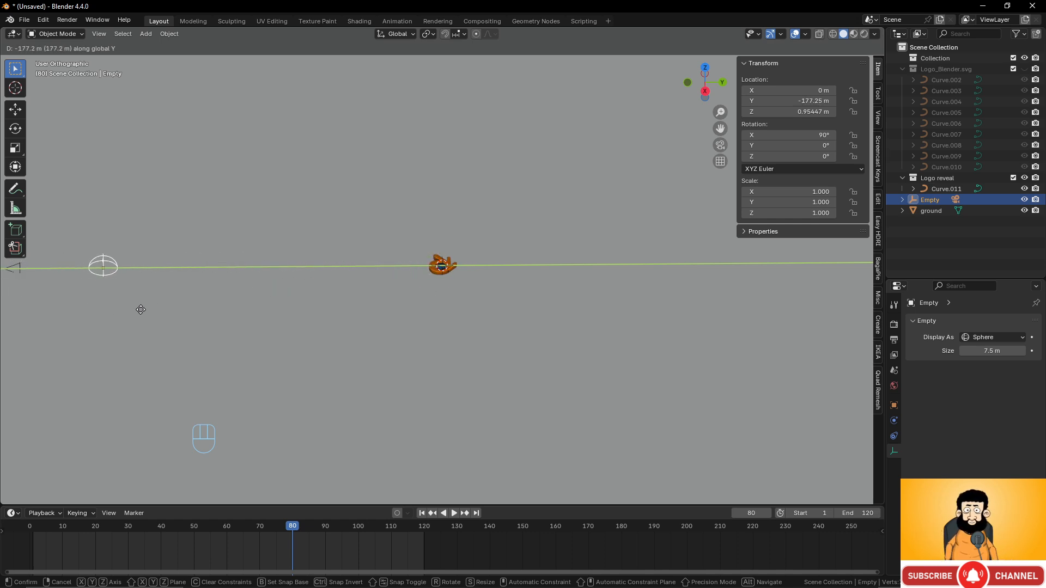
pyautogui.rightClick(466, 316)
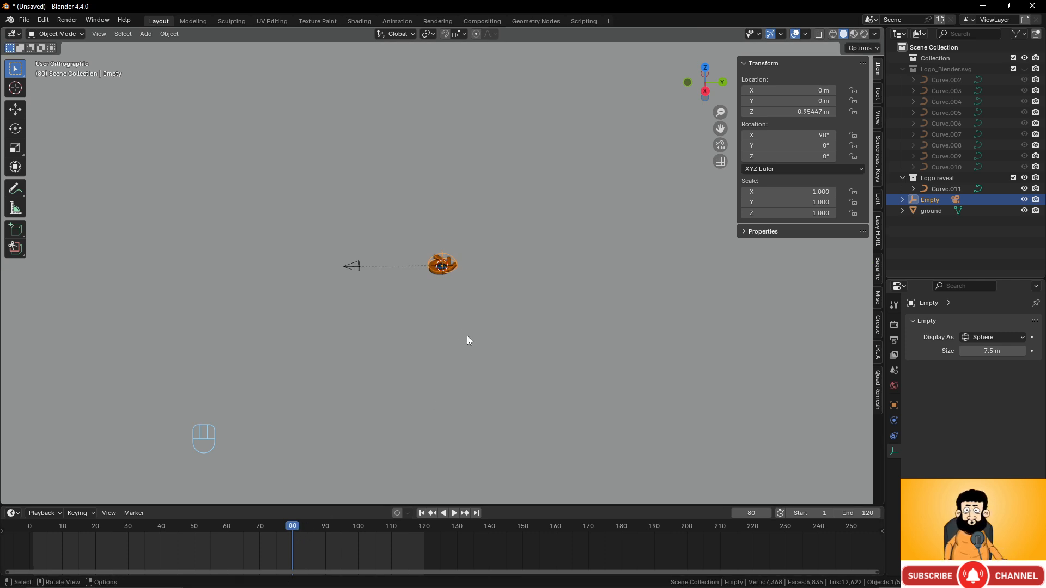
pyautogui.scroll(5, 466, 338)
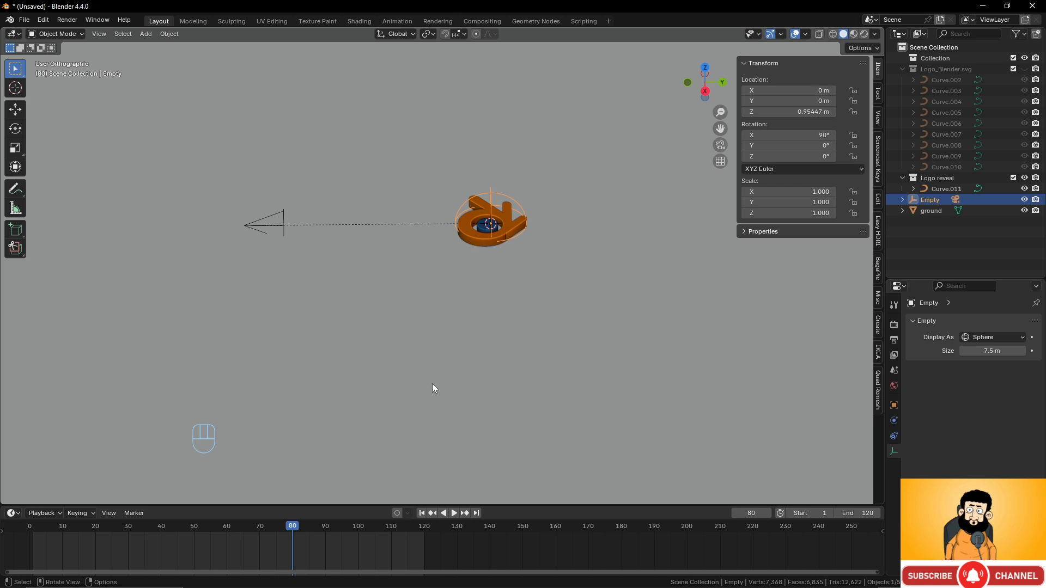
# - Insert a location, rotation and scale keyframe for the empty at frame 80
pyautogui.press('i')
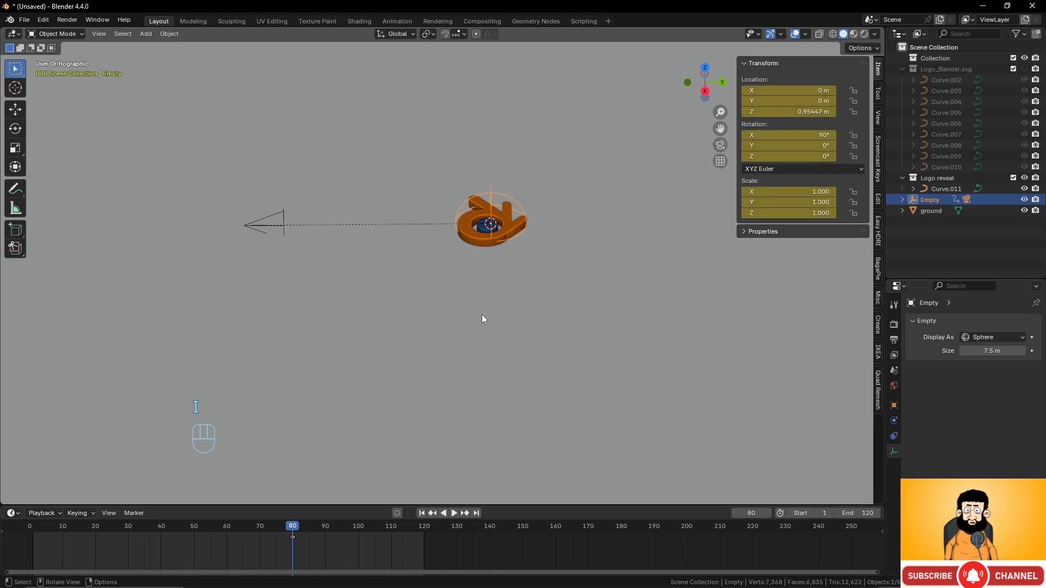
pyautogui.moveTo(439, 403); pyautogui.dragTo(423, 386, button='middle')
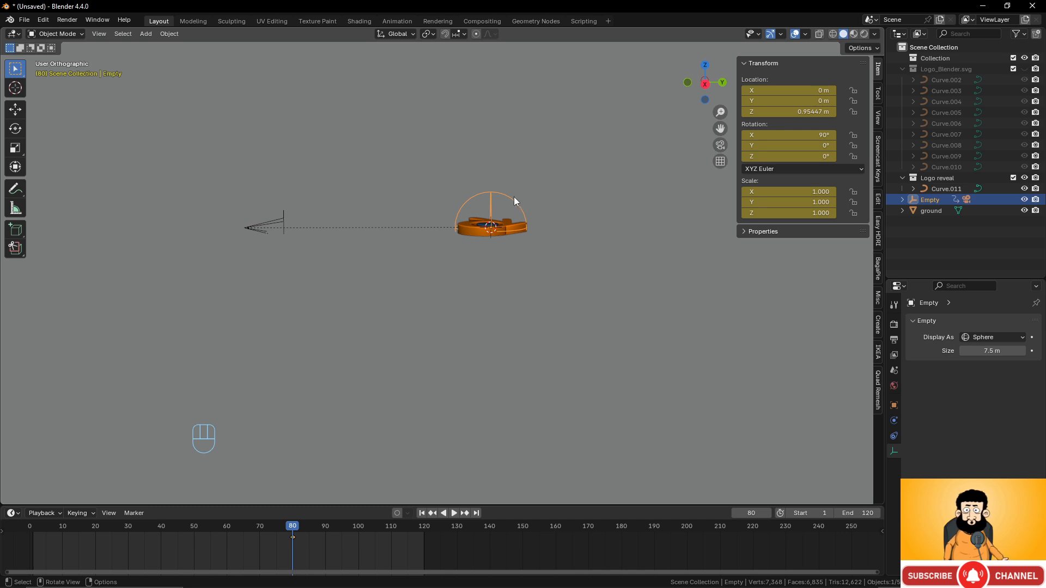
pyautogui.moveTo(515, 197); pyautogui.dragTo(690, 208)
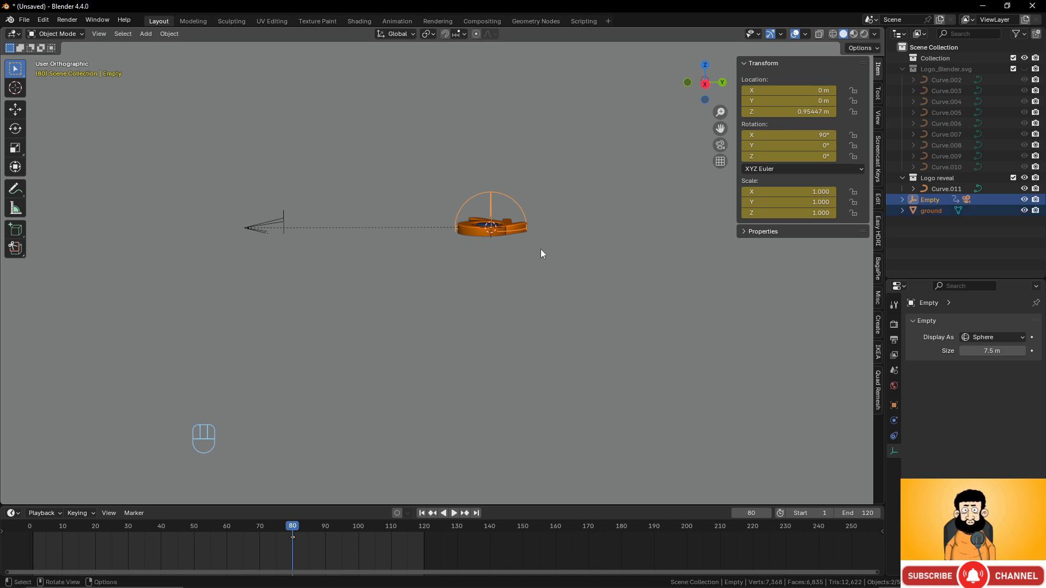
pyautogui.moveTo(292, 538); pyautogui.dragTo(292, 539)
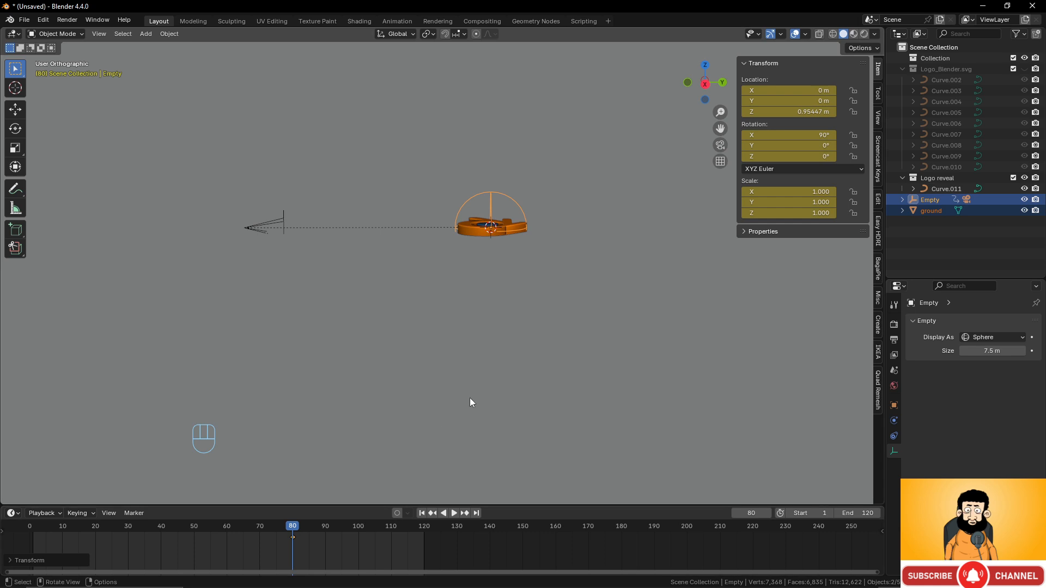
pyautogui.scroll(2, 509, 305)
pyautogui.scroll(-1, 509, 305)
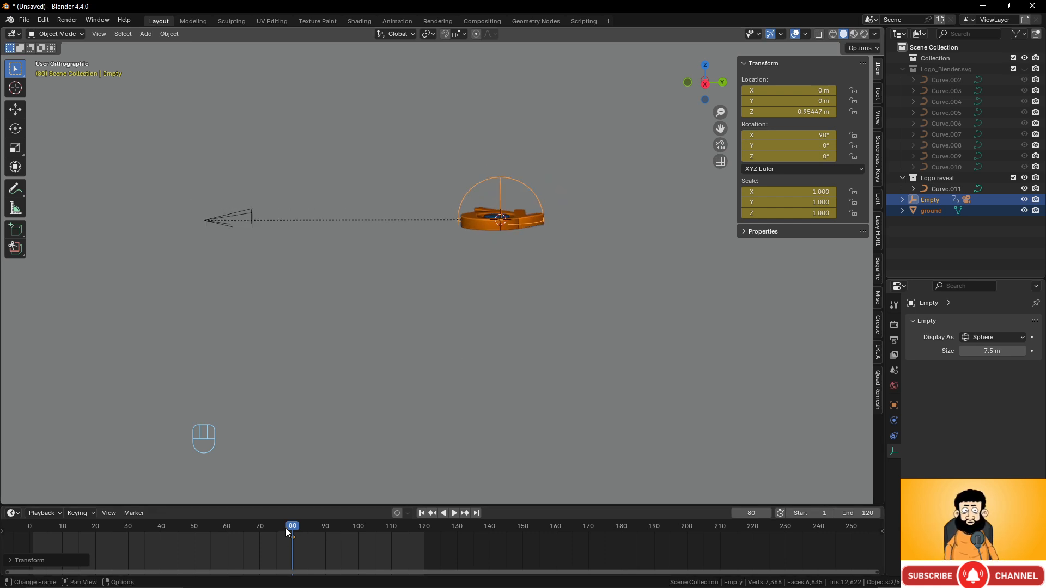
# - Play the animation, stop at frame 110, and begin a 90° X rotation of the empty
pyautogui.press('space')
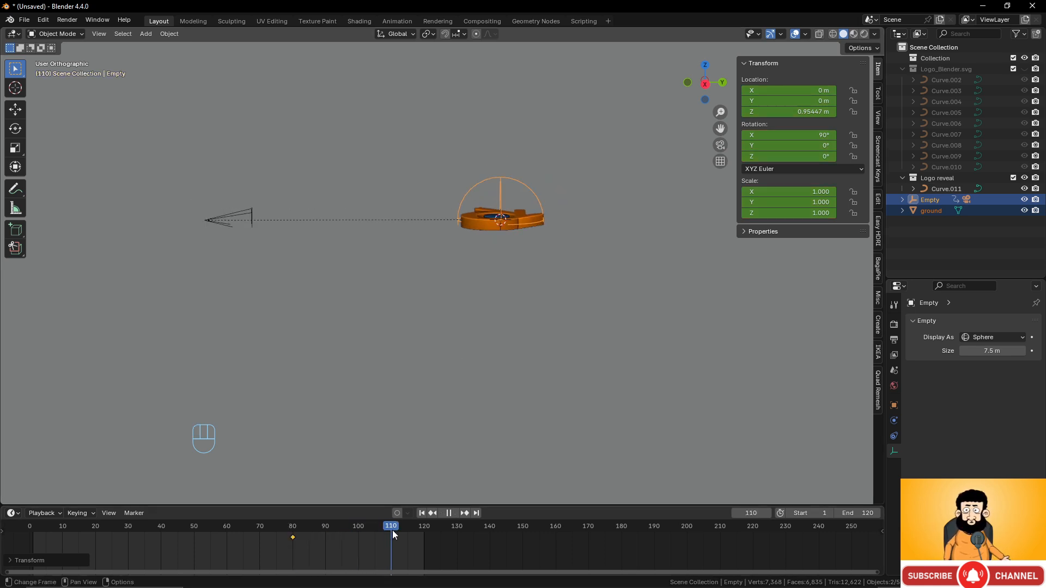
pyautogui.press('space')
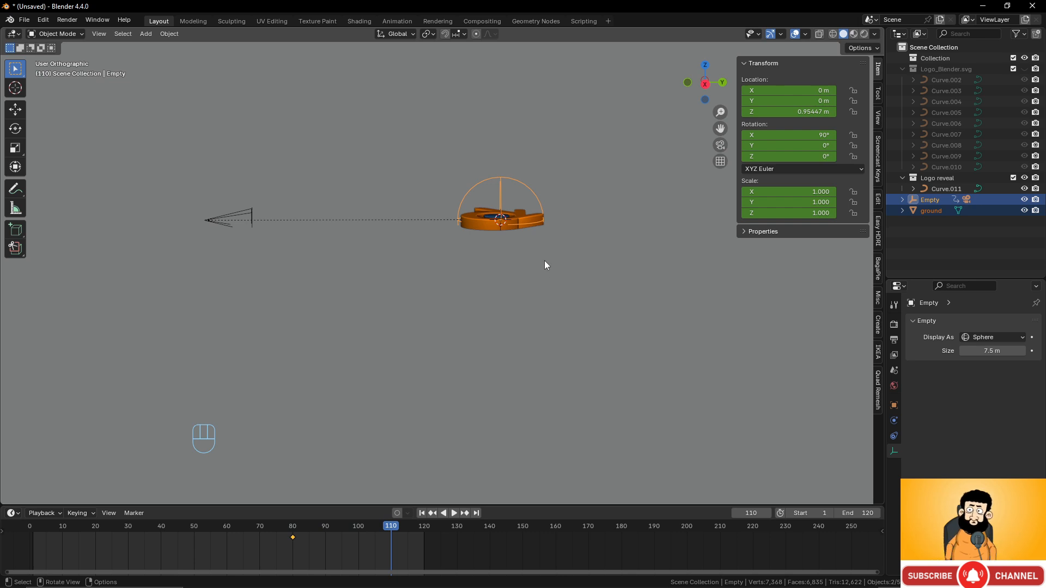
pyautogui.press('r')
pyautogui.press('x')
pyautogui.press('KP_9')
# - Abandon the unfinished 90° rotation, leaving the Empty unchanged
pyautogui.press('KP_0')
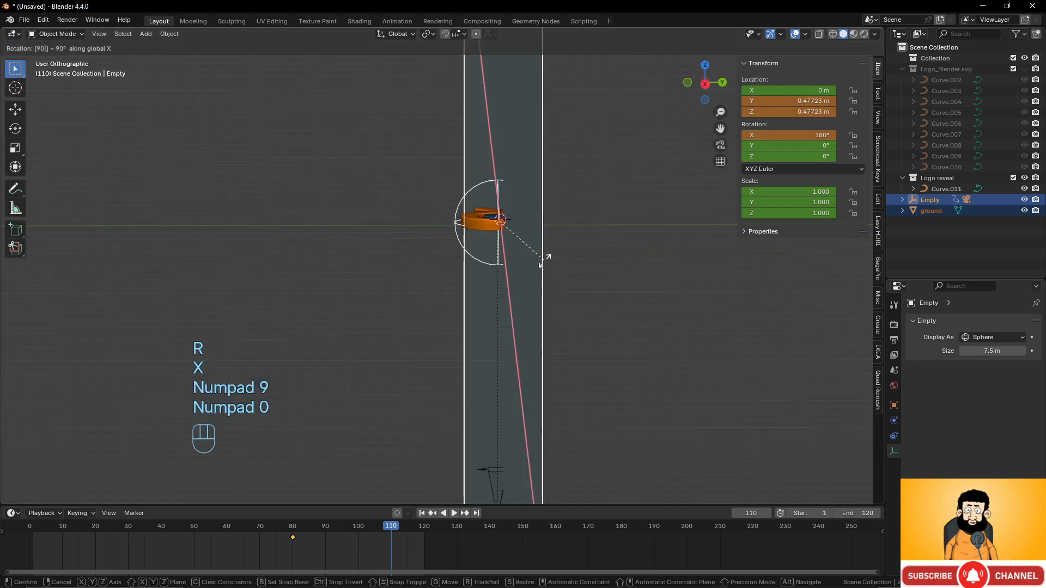
pyautogui.press('KP_Subtract')
pyautogui.click(544, 261)
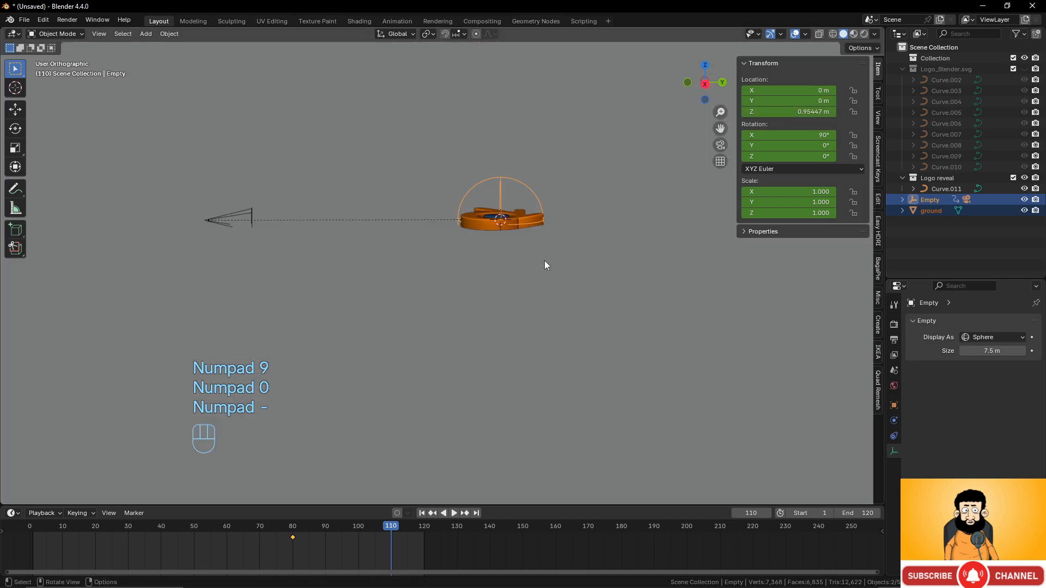
pyautogui.scroll(-3, 546, 231)
# - Rotate the Empty -90° on X to raise the camera overhead, and keyframe it at frame 110
pyautogui.click(486, 217)
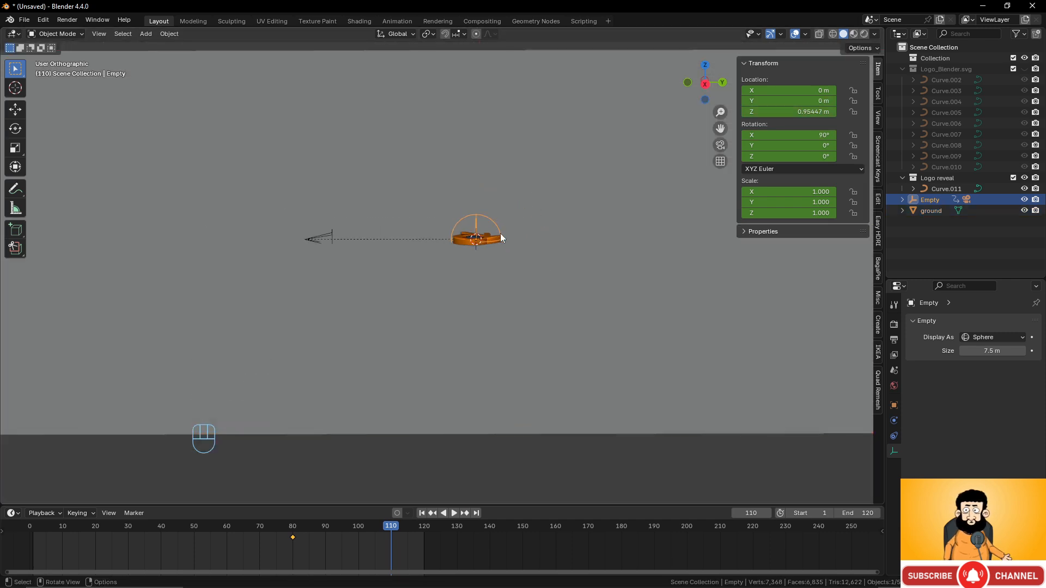
pyautogui.press('r')
pyautogui.press('x')
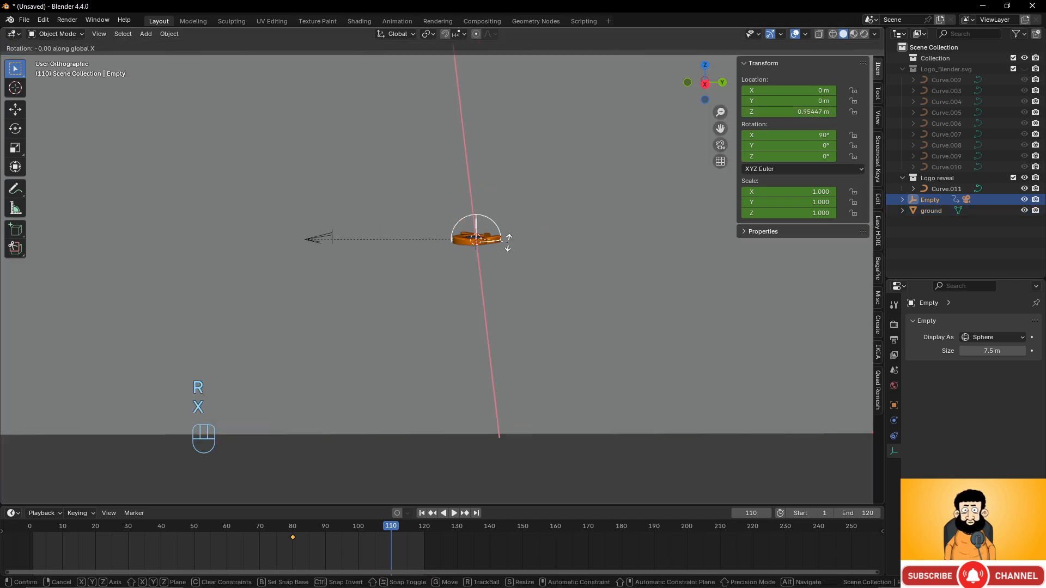
pyautogui.press('KP_9')
pyautogui.press('KP_0')
pyautogui.press('KP_Subtract')
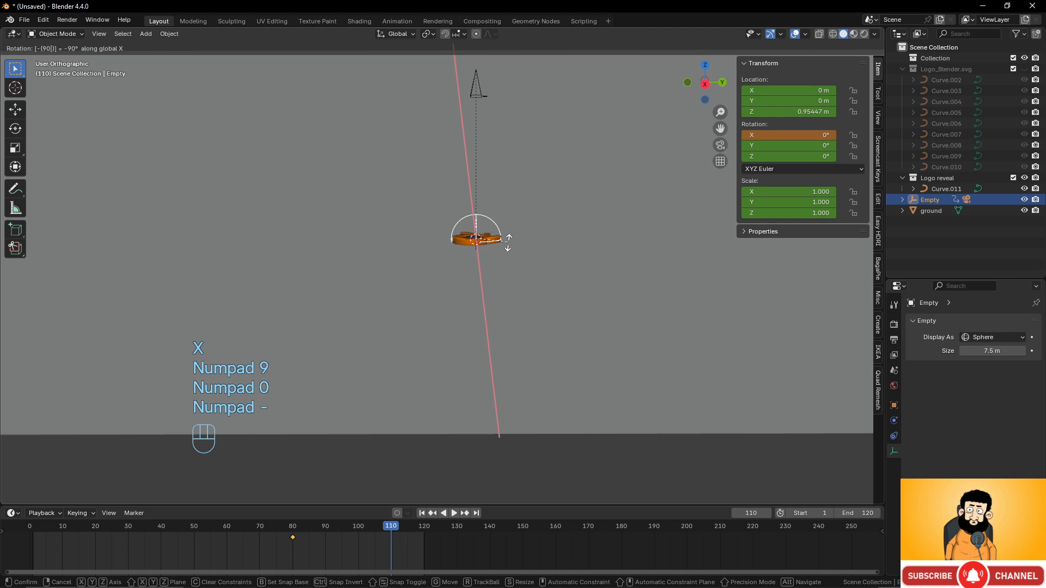
pyautogui.click(507, 270)
pyautogui.keyDown('shift'); pyautogui.moveTo(507, 270); pyautogui.dragTo(508, 314, button='middle'); pyautogui.keyUp('shift')
pyautogui.scroll(2, 512, 300)
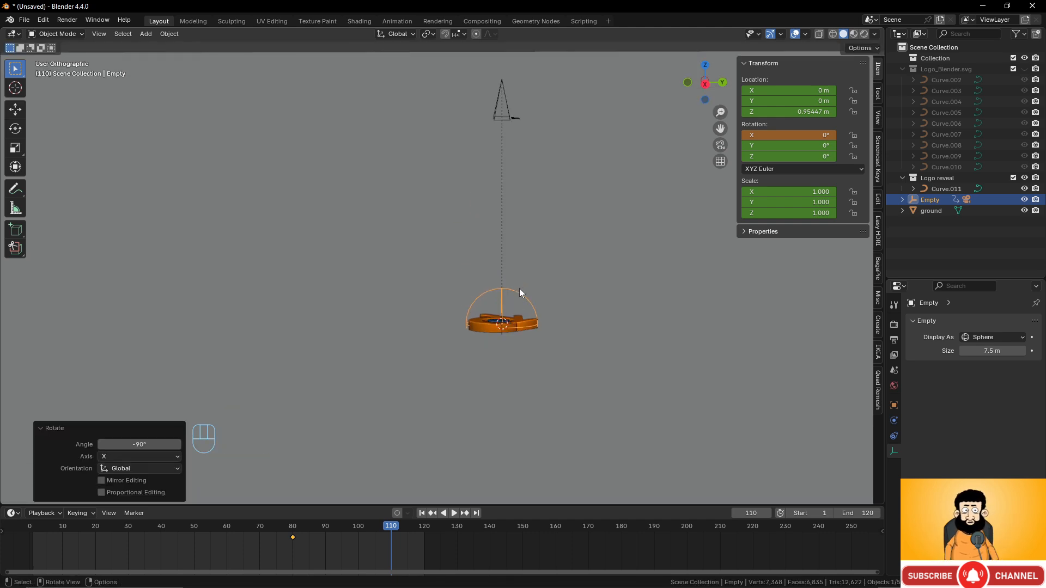
pyautogui.press('i')
# - Play and scrub the timeline around frames 78–80 to check the camera swing
pyautogui.click(373, 528)
pyautogui.press('space')
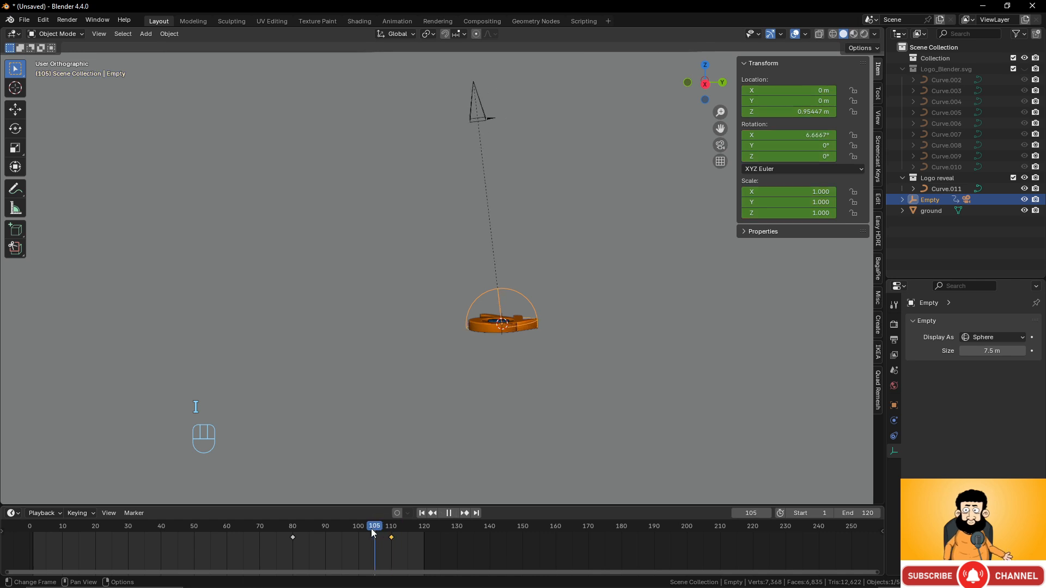
pyautogui.moveTo(371, 528); pyautogui.dragTo(286, 533)
pyautogui.press('space')
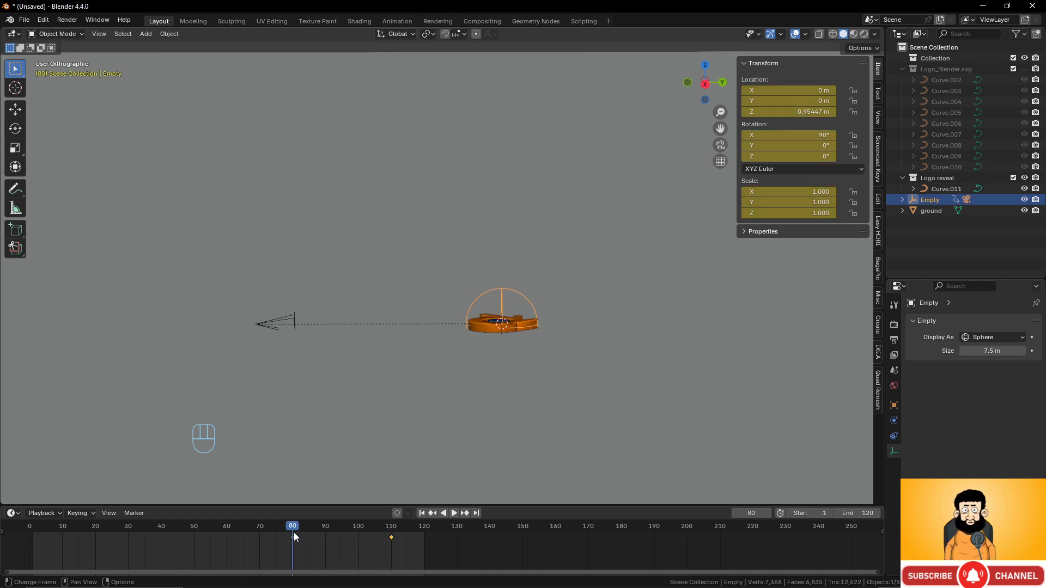
pyautogui.scroll(-5, 436, 348)
pyautogui.keyDown('shift'); pyautogui.moveTo(436, 347); pyautogui.dragTo(577, 329, button='middle'); pyautogui.keyUp('shift')
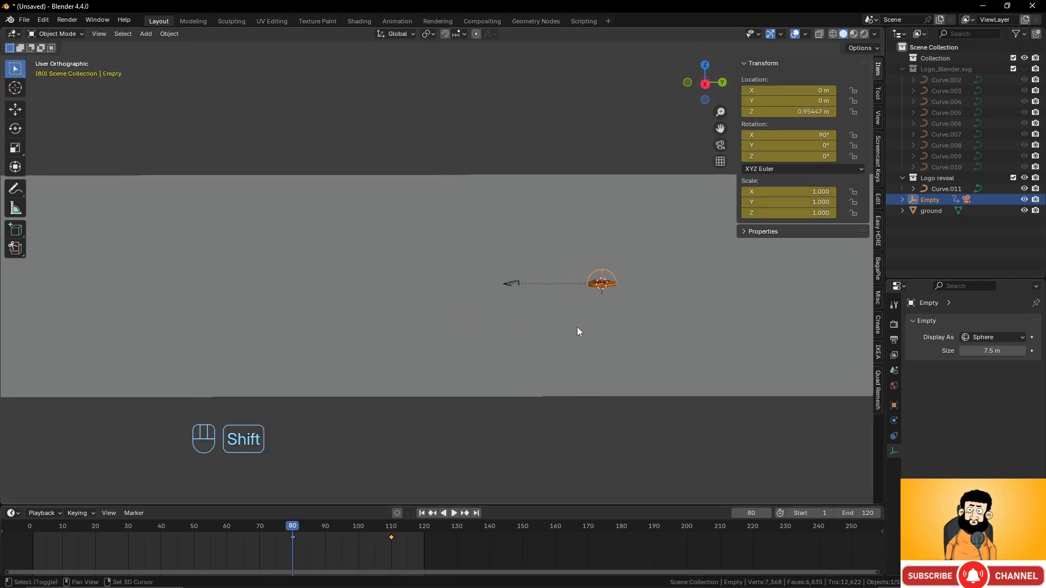
# - At frame 1, move the Empty back along Y to about -311 m
pyautogui.press('g')
pyautogui.press('y')
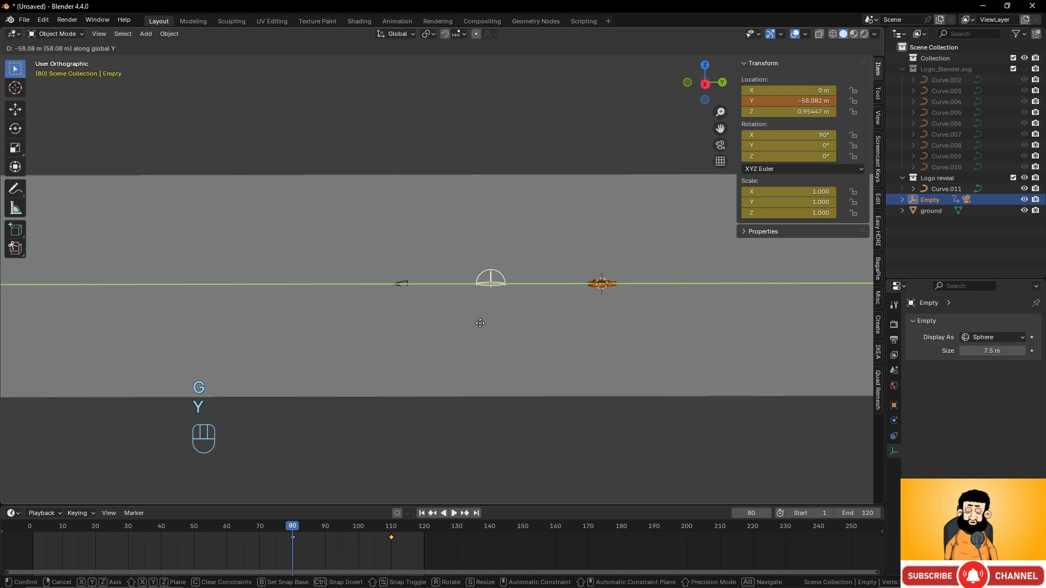
pyautogui.rightClick(481, 323)
pyautogui.click(36, 537)
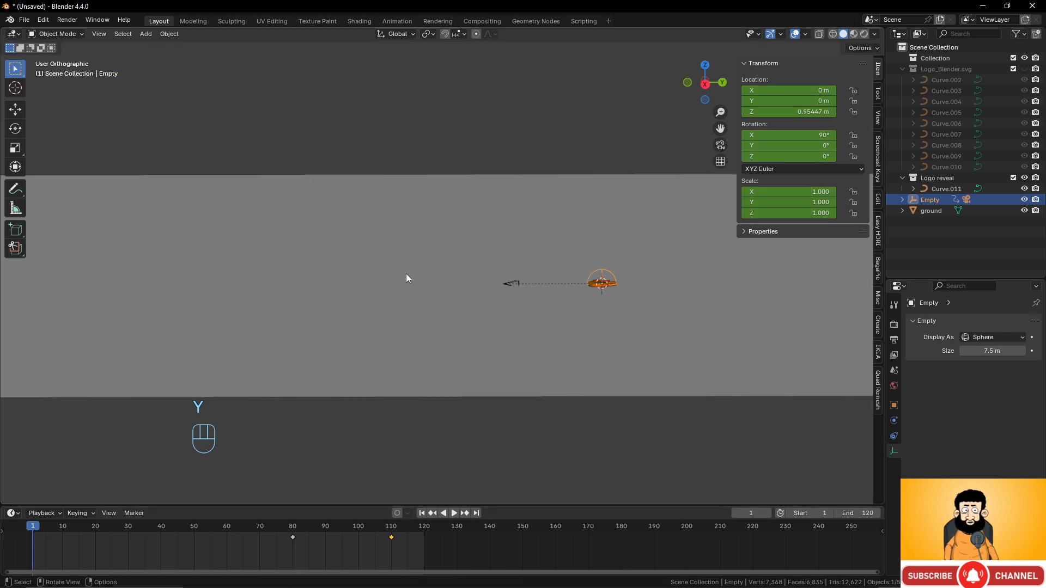
pyautogui.moveTo(406, 278); pyautogui.dragTo(527, 302, button='middle')
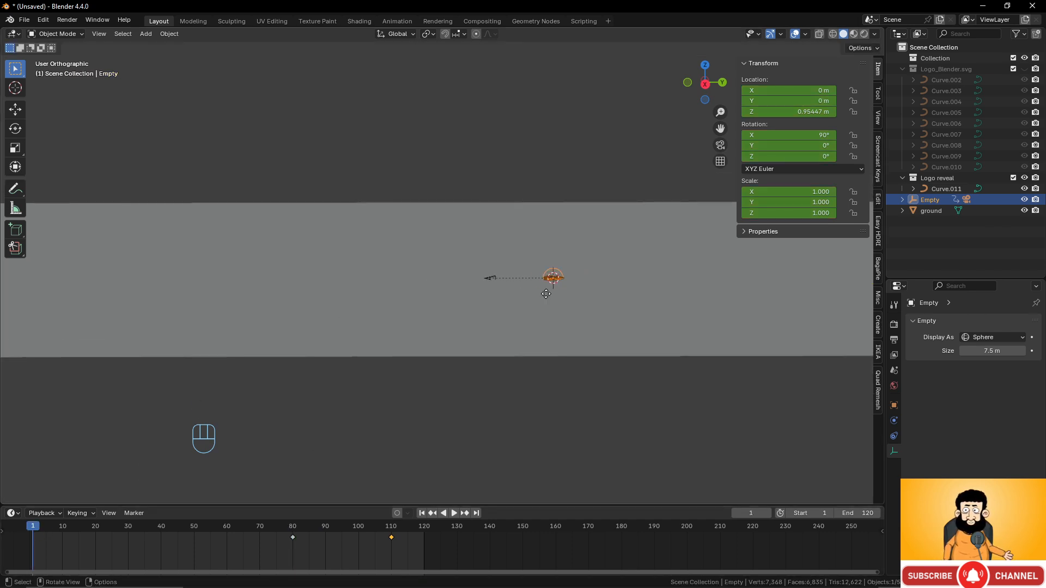
pyautogui.press('g')
pyautogui.press('y')
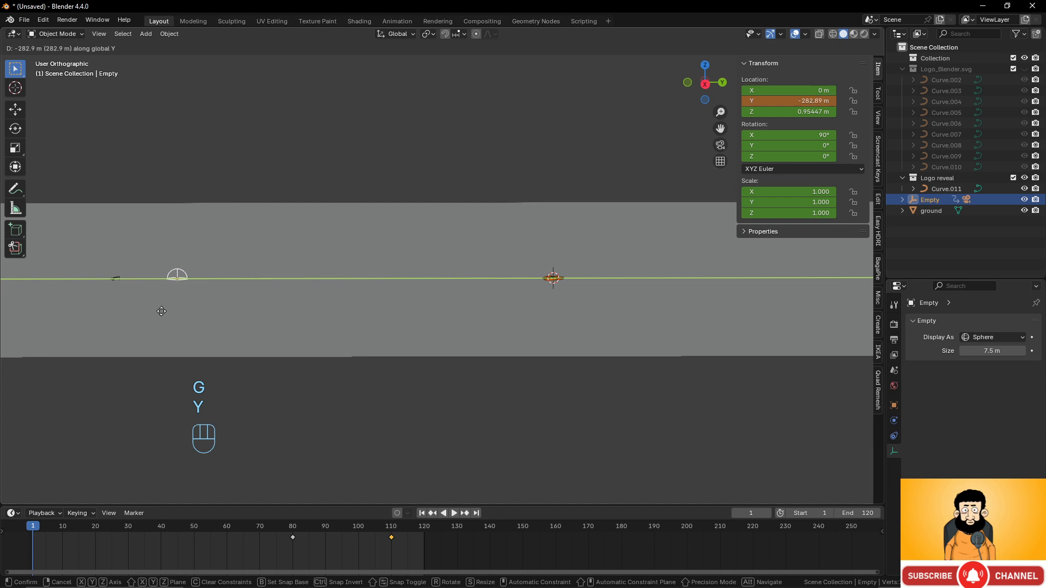
pyautogui.click(184, 306)
# - Through the camera view, push the Empty to Y -442.09 m and keyframe it at frame 1
pyautogui.press('KP_0')
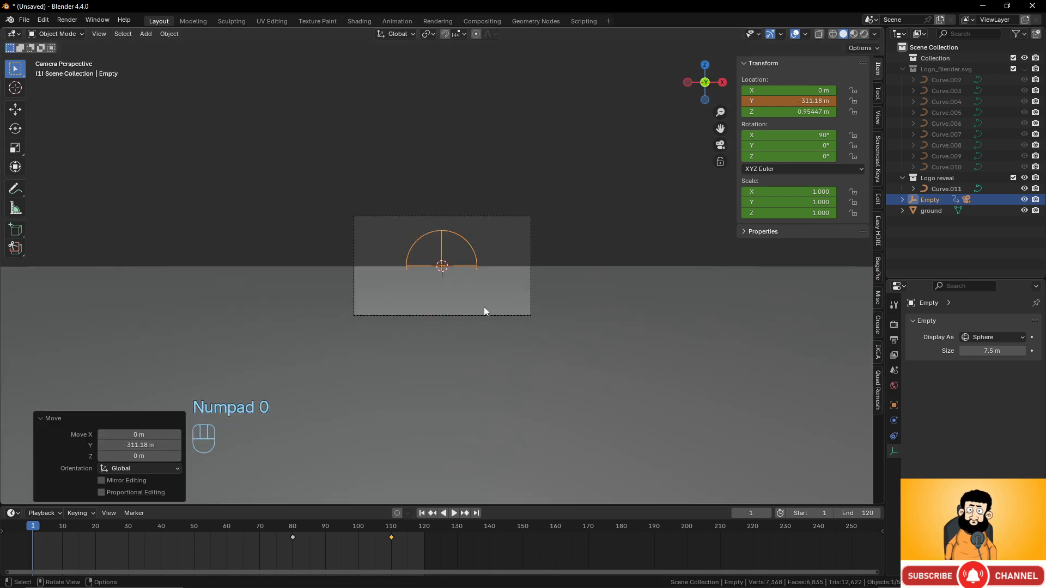
pyautogui.scroll(6, 487, 309)
pyautogui.scroll(-5, 487, 310)
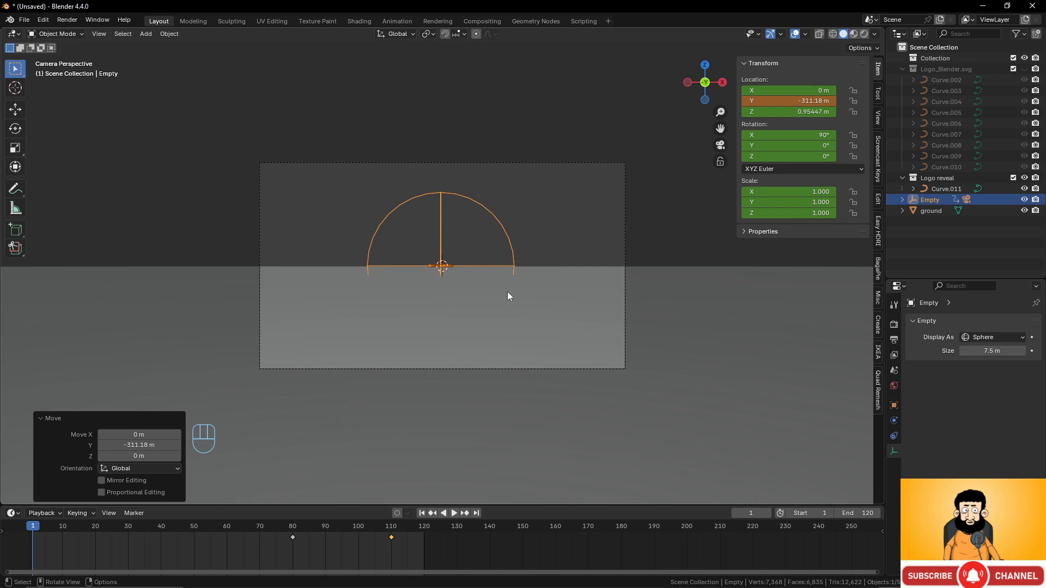
pyautogui.press('g')
pyautogui.press('y')
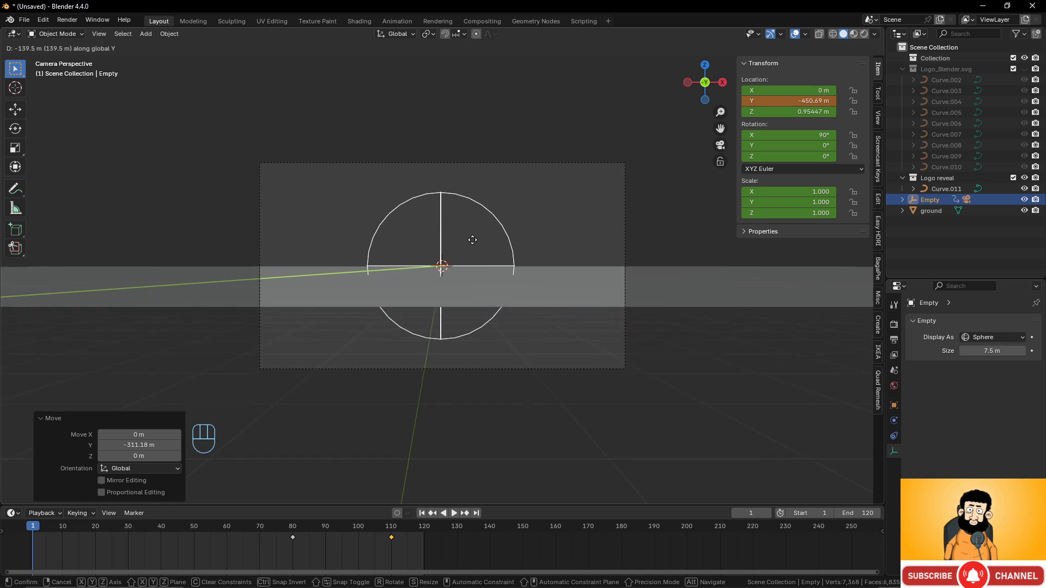
pyautogui.click(473, 246)
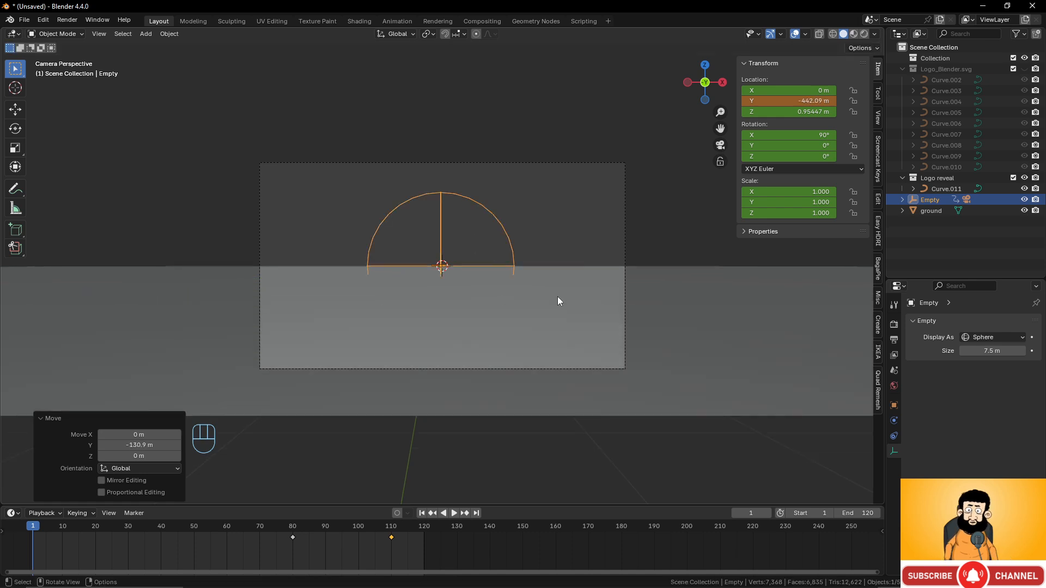
pyautogui.press('i')
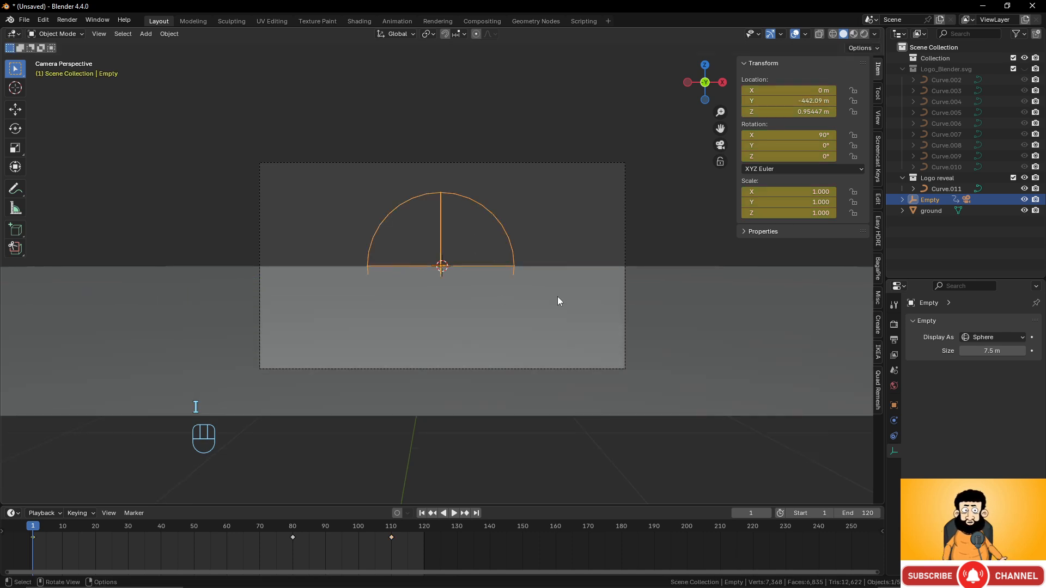
# - Hide the viewport overlays for a clean camera view
pyautogui.scroll(3, 540, 338)
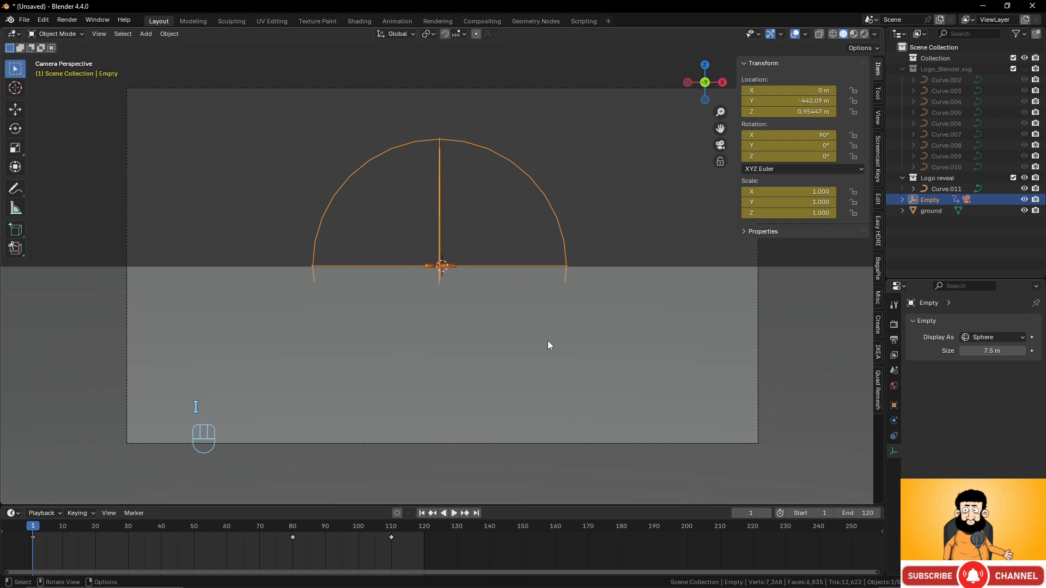
pyautogui.click(771, 35)
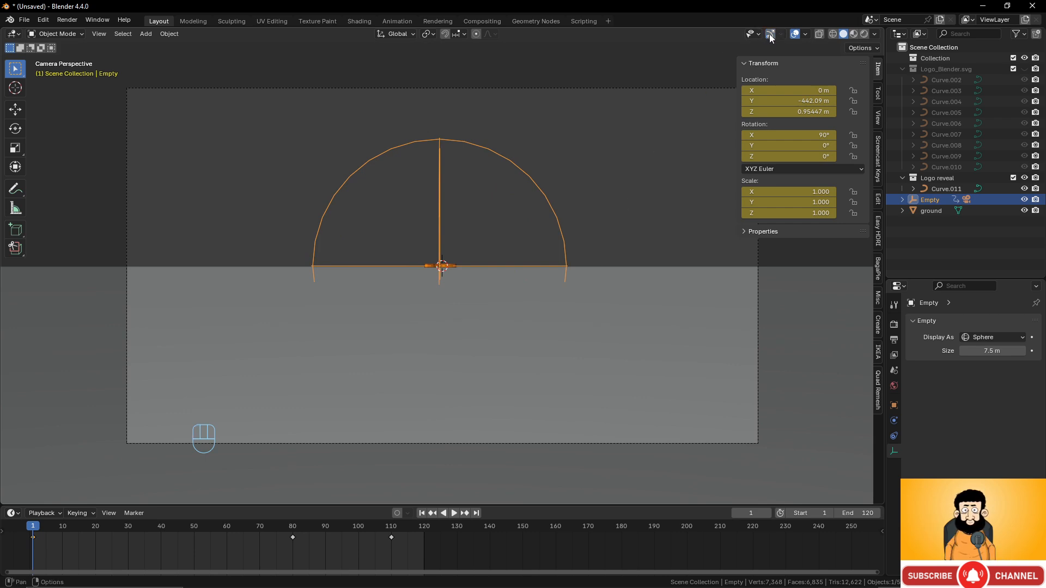
pyautogui.click(770, 35)
pyautogui.click(795, 35)
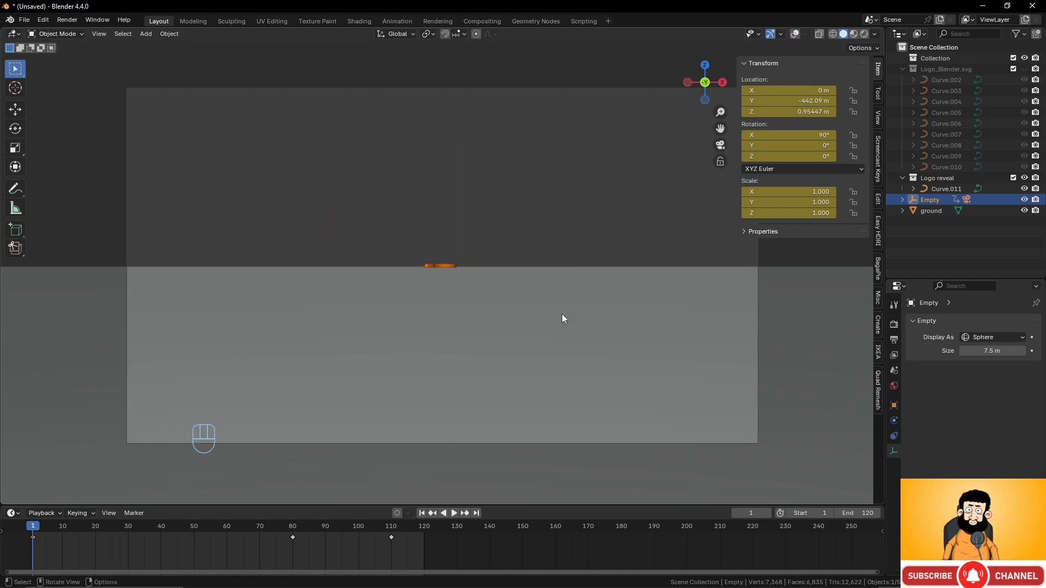
# - Scrub the timeline from frame 1 to preview the camera's opening move
pyautogui.moveTo(36, 530)
pyautogui.mouseDown()
pyautogui.moveTo(257, 535)
pyautogui.moveTo(425, 558)
pyautogui.moveTo(34, 540)
pyautogui.mouseUp()
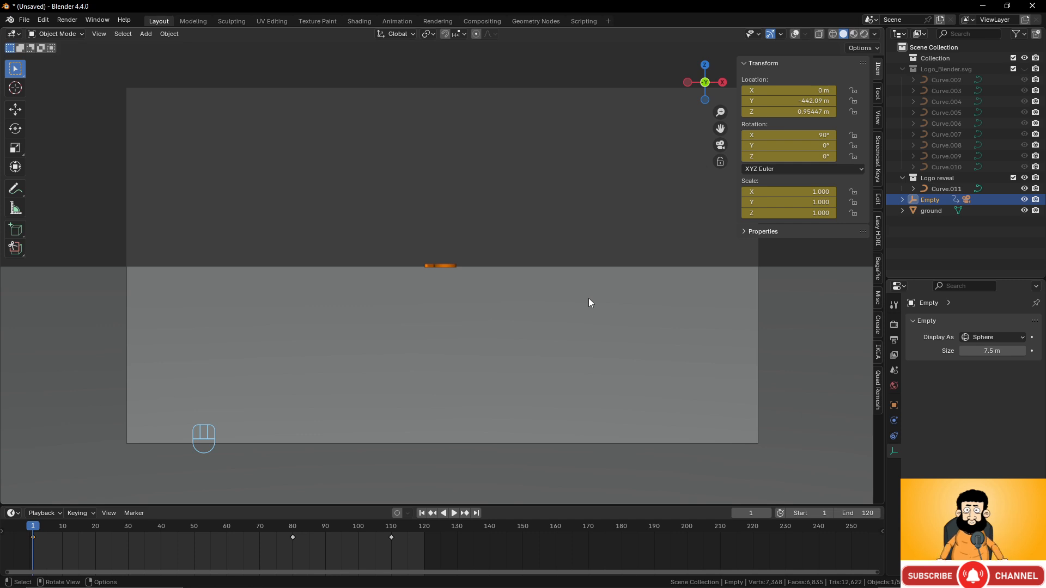
# - Select the ground plane and turn the viewport overlays back on
pyautogui.click(565, 305)
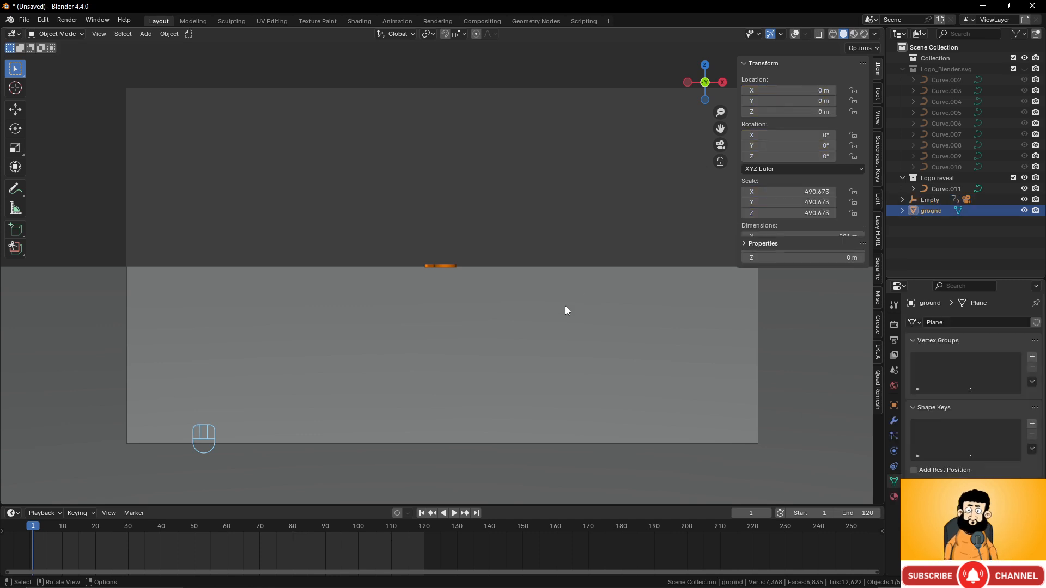
pyautogui.scroll(-4, 565, 306)
pyautogui.moveTo(544, 302)
pyautogui.mouseDown(button='middle')
pyautogui.moveTo(519, 340)
pyautogui.moveTo(544, 287)
pyautogui.mouseUp(button='middle')
pyautogui.scroll(3, 521, 339)
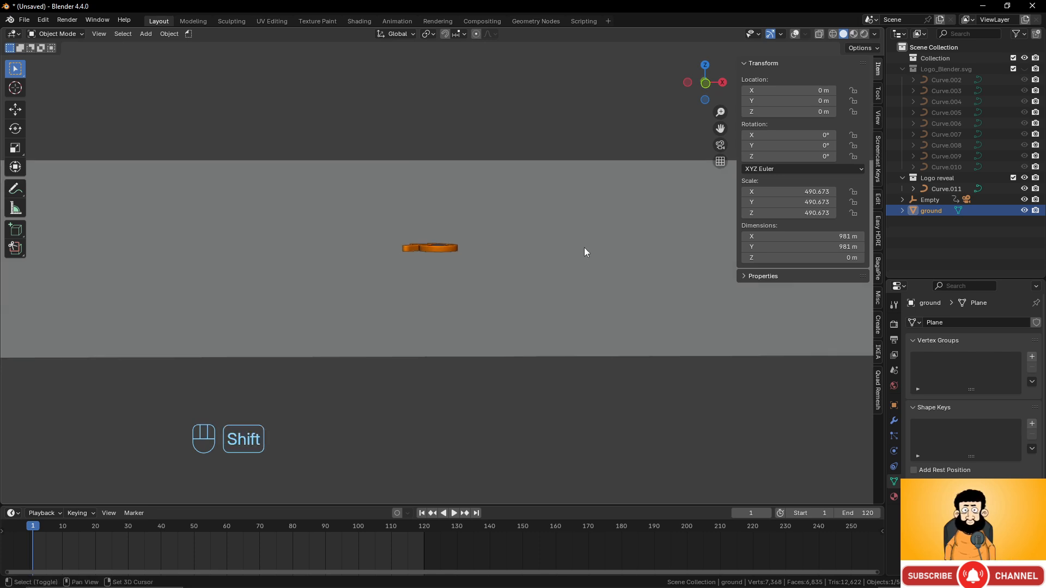
pyautogui.click(795, 33)
pyautogui.moveTo(578, 209); pyautogui.dragTo(564, 218, button='middle')
pyautogui.scroll(-1, 566, 218)
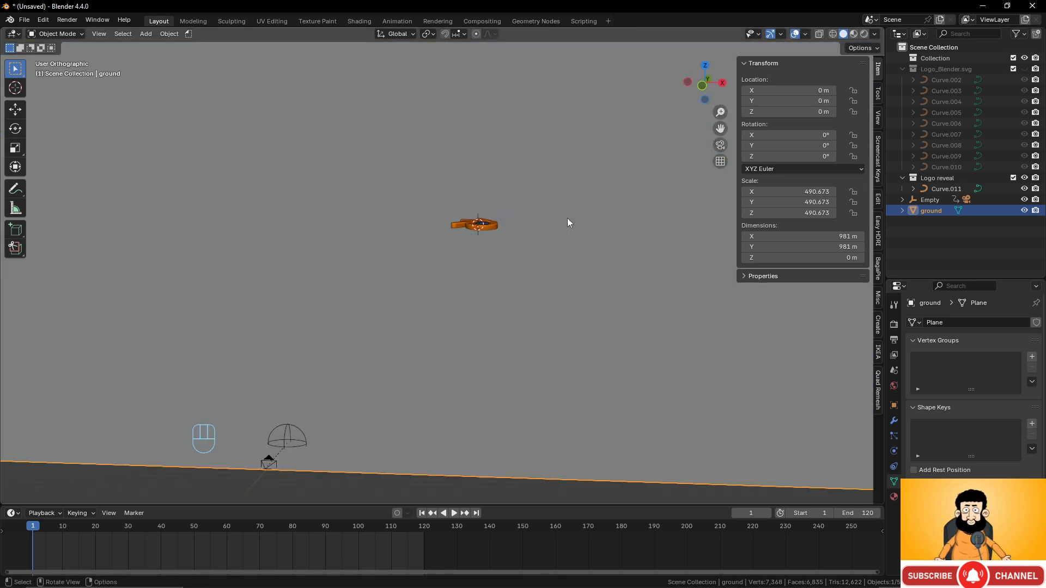
pyautogui.scroll(-1, 567, 223)
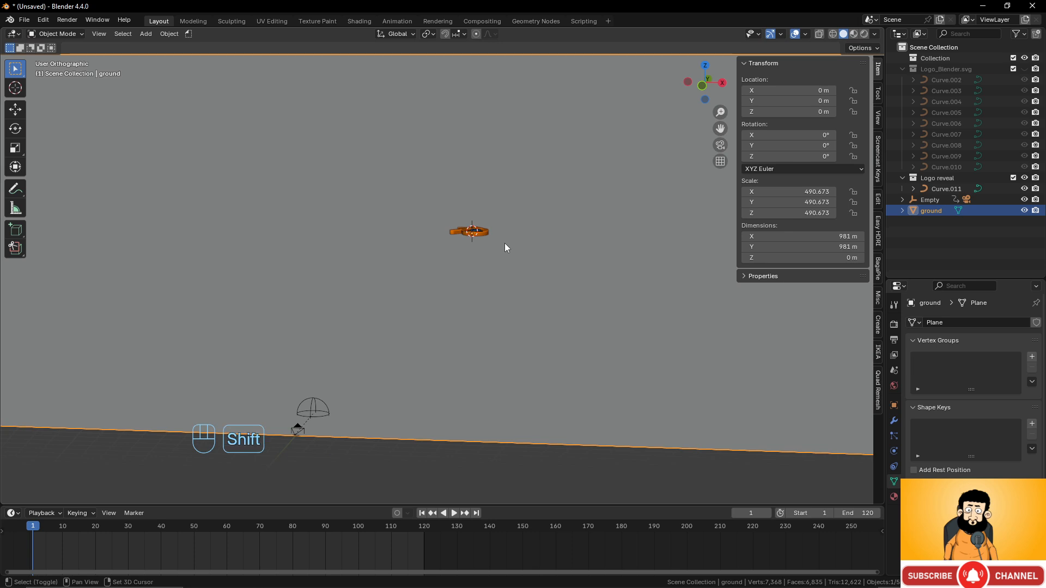
# - In Edit Mode, subdivide the ground plane once
pyautogui.press('Tab')
pyautogui.scroll(-4, 502, 276)
pyautogui.scroll(-3, 501, 276)
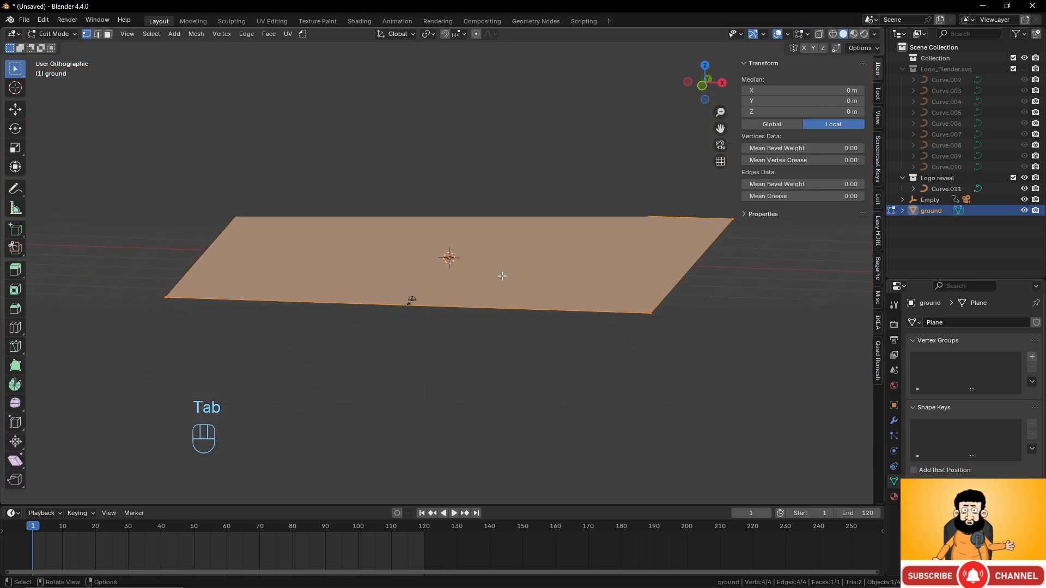
pyautogui.moveTo(502, 275); pyautogui.dragTo(444, 296, button='middle')
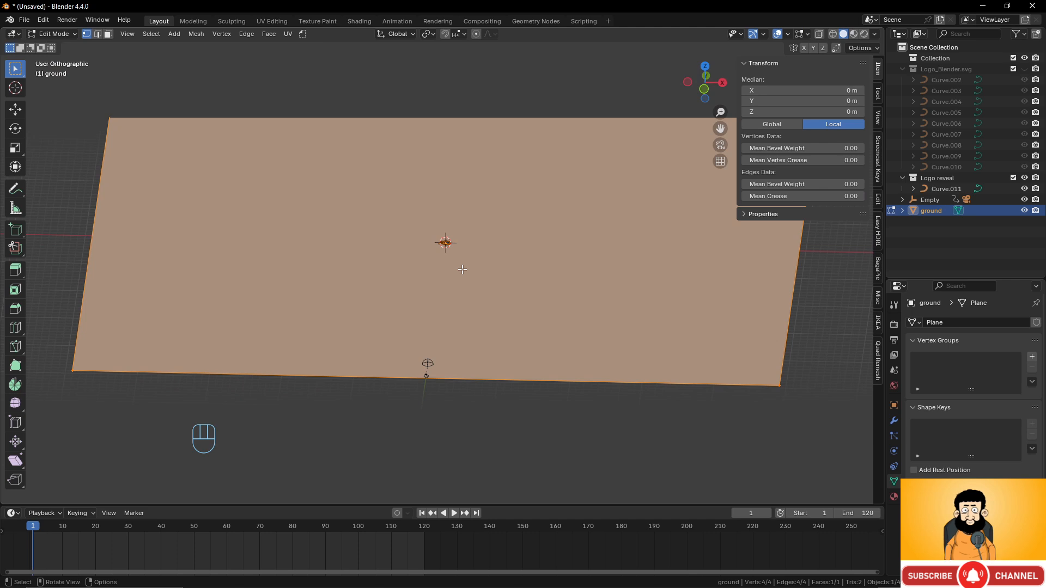
pyautogui.rightClick(462, 269)
pyautogui.moveTo(456, 255)
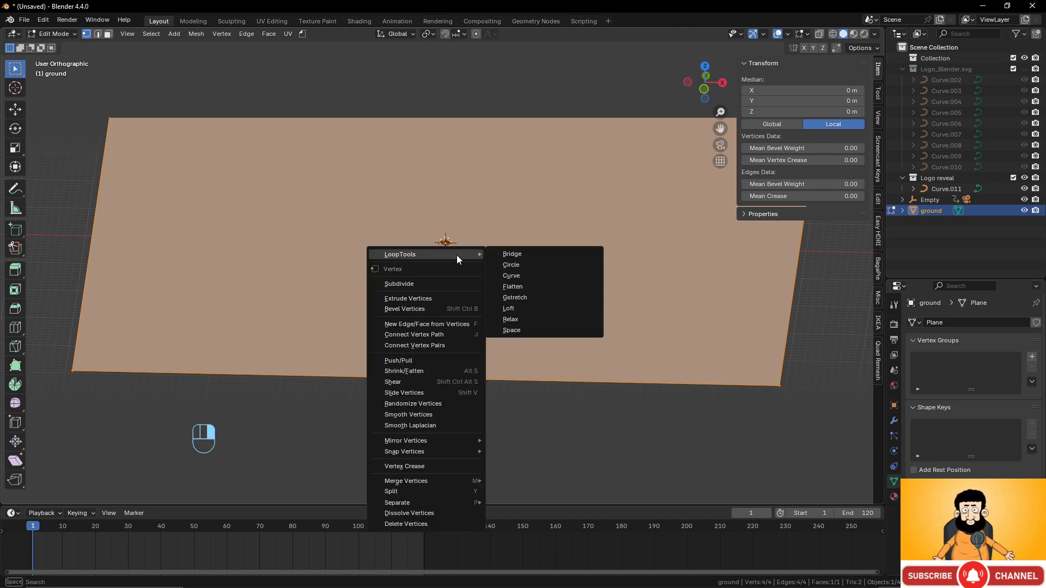
pyautogui.click(435, 283)
pyautogui.scroll(2, 508, 298)
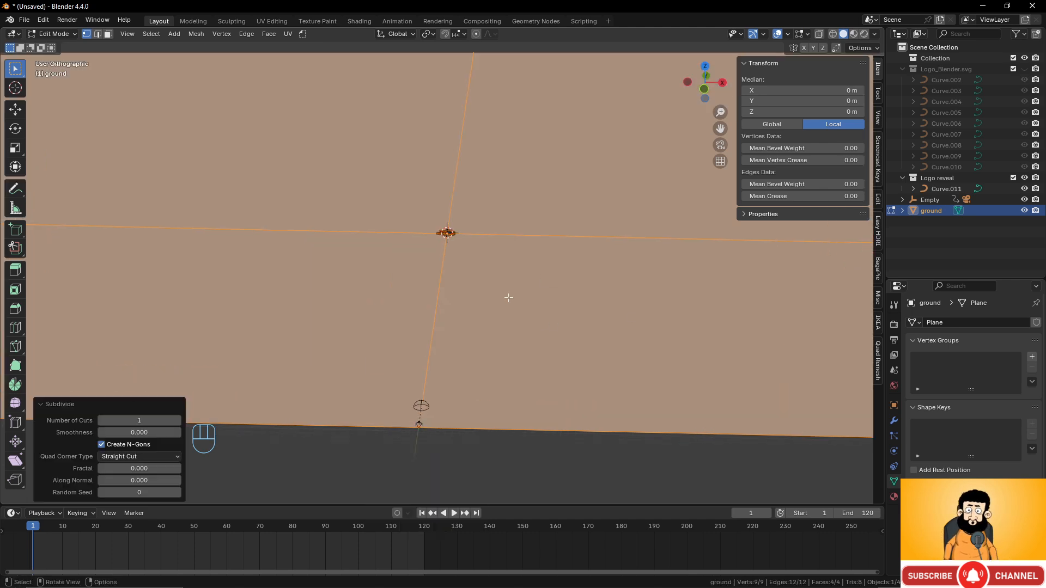
pyautogui.hotkey('shift', 'z')
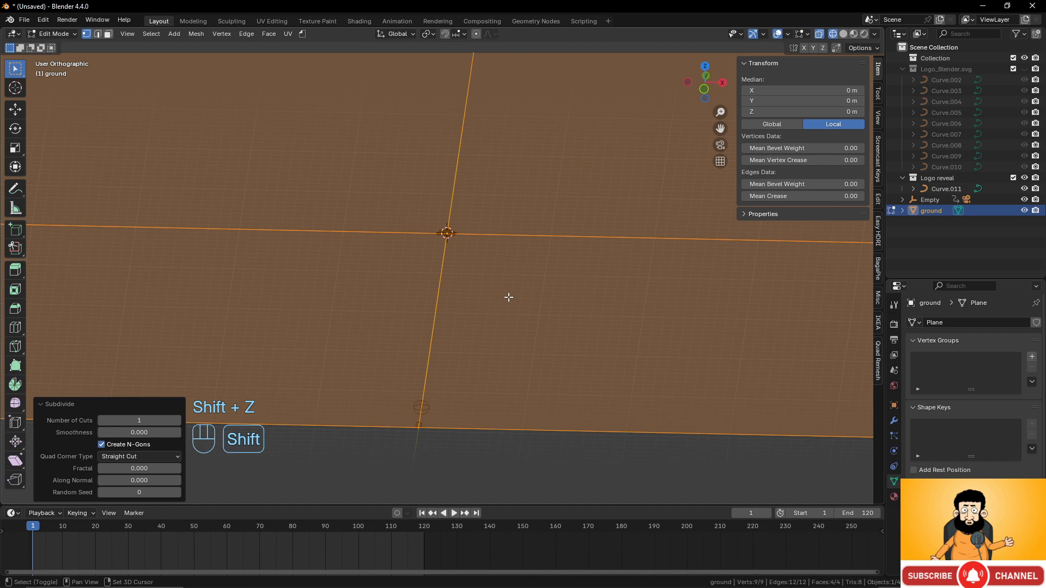
pyautogui.hotkey('shift', 'z')
# - Repeat the subdivision until the plane is a 64x64 grid, then return to Object Mode
pyautogui.hotkey('shift', 'r')
pyautogui.hotkey('shift', 'r')
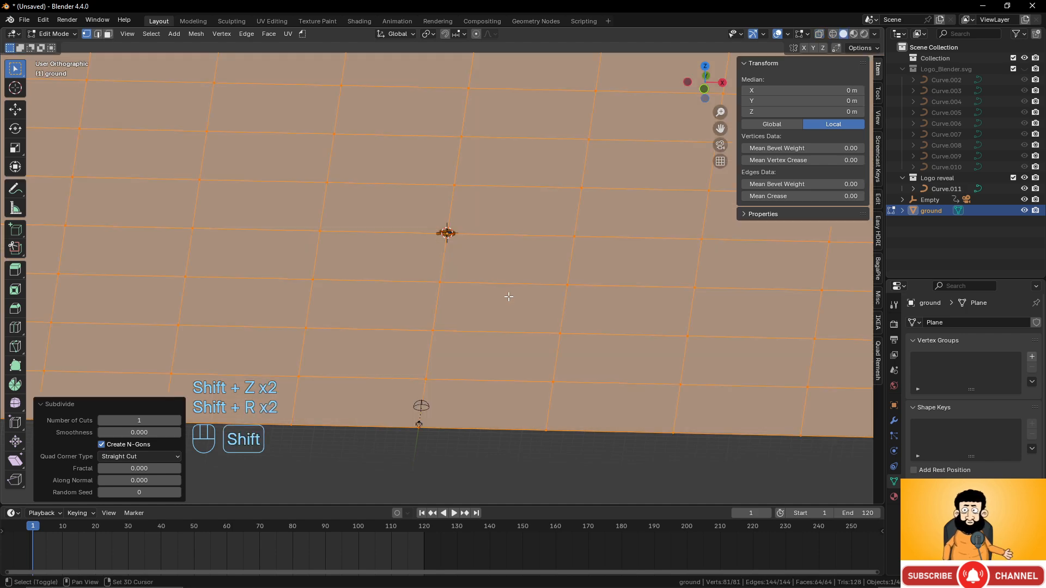
pyautogui.hotkey('shift', 'r')
pyautogui.hotkey('shift', 'r')
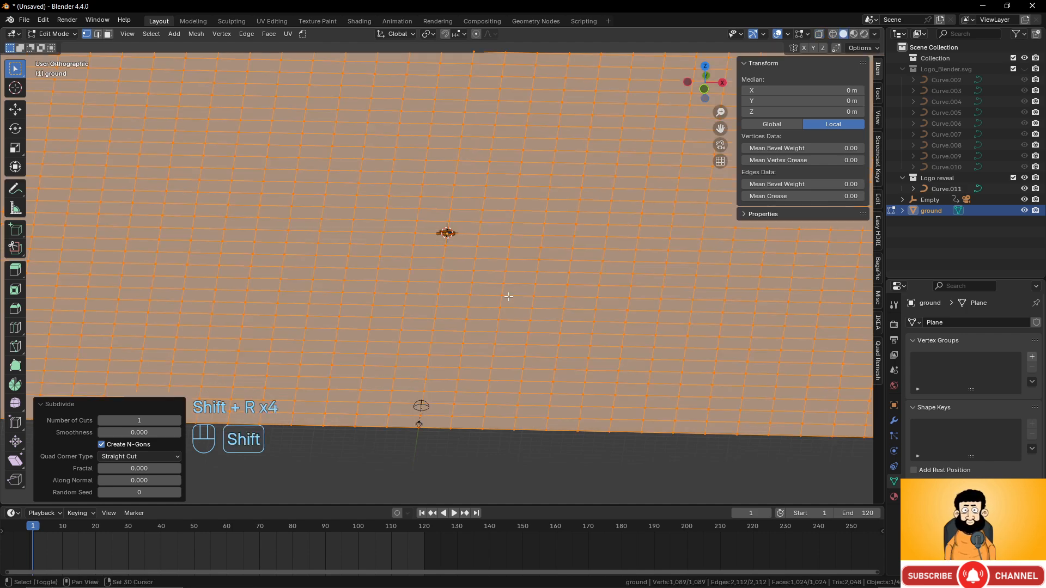
pyautogui.hotkey('shift', 'r')
pyautogui.scroll(-5, 508, 296)
pyautogui.scroll(5, 509, 296)
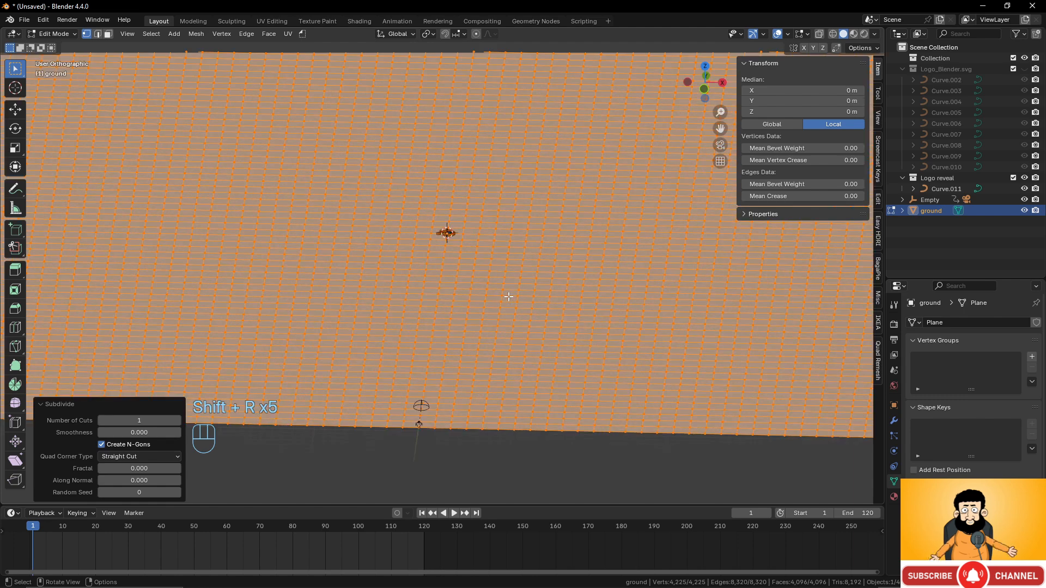
pyautogui.press('Tab')
pyautogui.moveTo(510, 303); pyautogui.dragTo(523, 280, button='middle')
pyautogui.scroll(-3, 488, 298)
# - Add a mesh cube to the scene
pyautogui.hotkey('shift', 'a')
pyautogui.moveTo(502, 174)
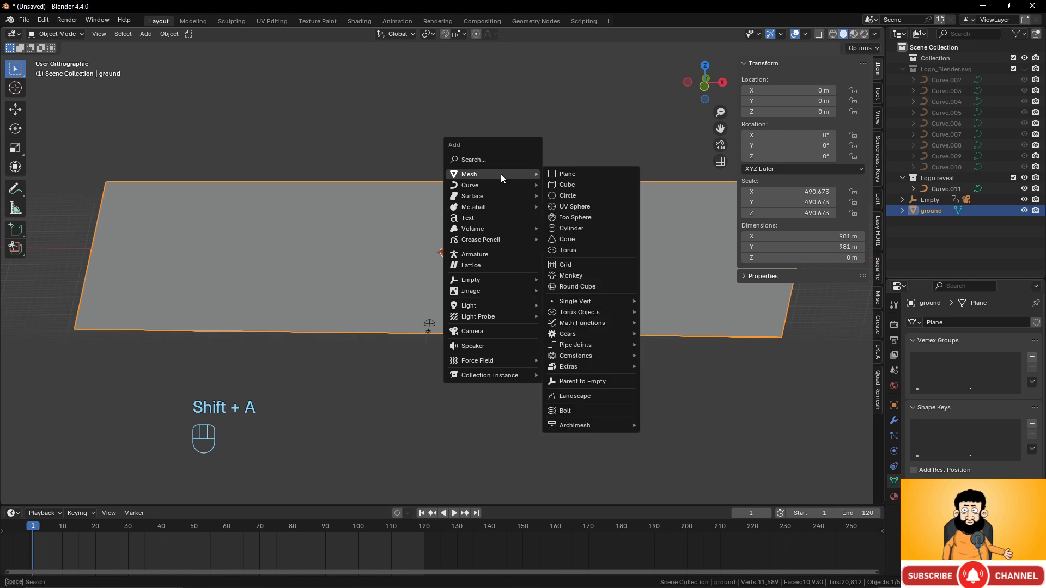
pyautogui.click(578, 187)
pyautogui.moveTo(547, 268); pyautogui.dragTo(512, 253, button='middle')
pyautogui.scroll(6, 541, 288)
pyautogui.scroll(2, 521, 276)
pyautogui.scroll(-5, 514, 259)
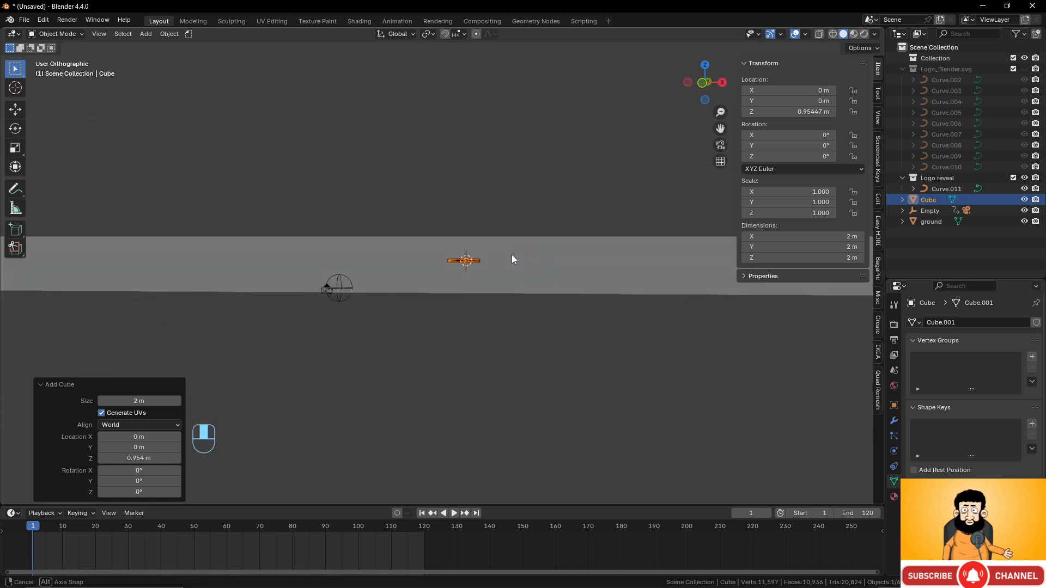
# - Move the cube down along Z to -29.4 m, below the ground
pyautogui.press('g')
pyautogui.press('z')
pyautogui.click(512, 309)
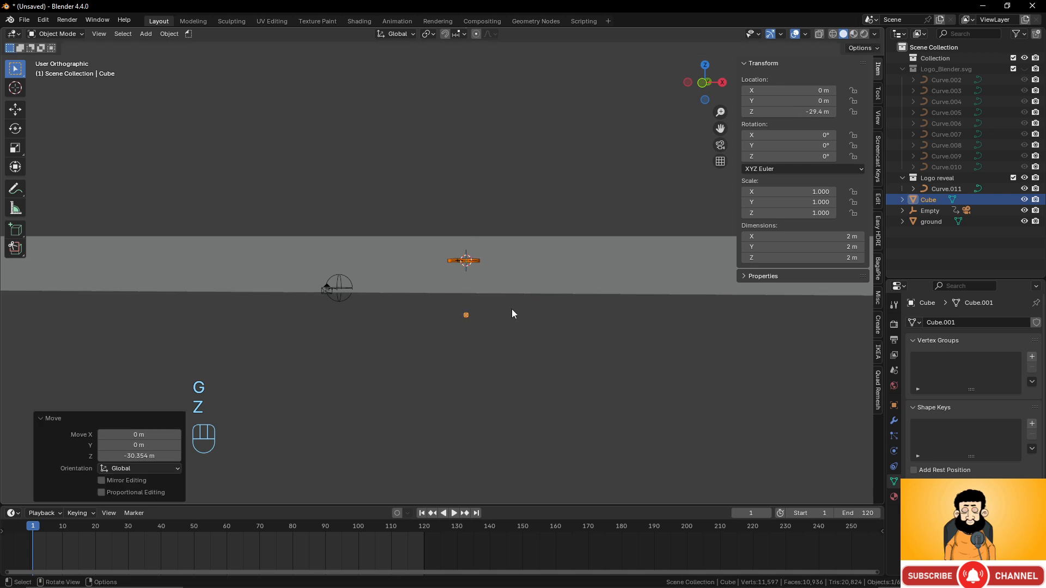
pyautogui.scroll(2, 512, 318)
# - Select the cube, then the ground as active, and bring up the BagaPie panel
pyautogui.click(518, 299)
pyautogui.moveTo(518, 299); pyautogui.dragTo(470, 318, button='middle')
pyautogui.click(474, 318)
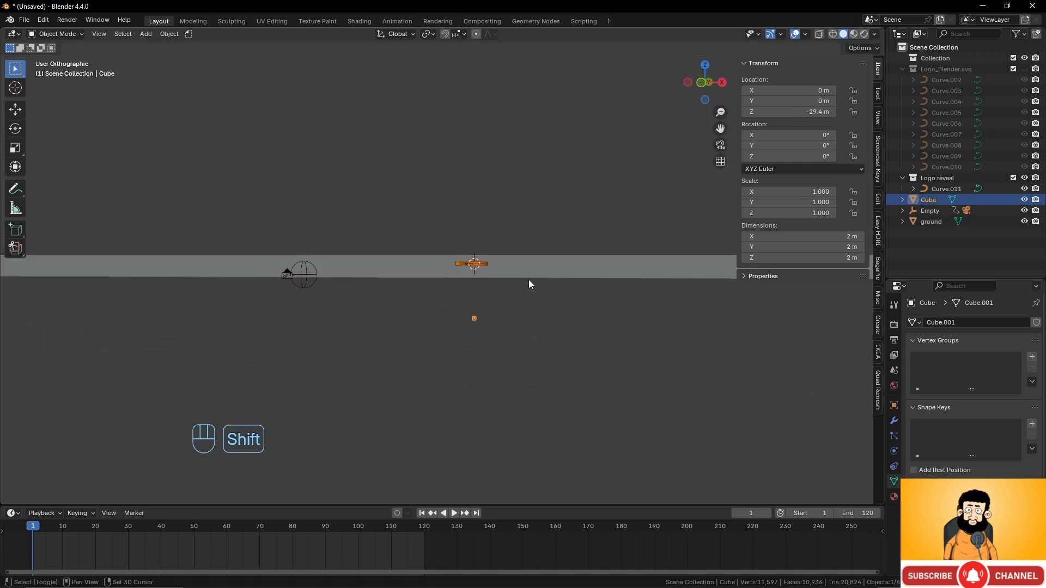
pyautogui.keyDown('shift'); pyautogui.click(567, 272); pyautogui.keyUp('shift')
pyautogui.click(878, 267)
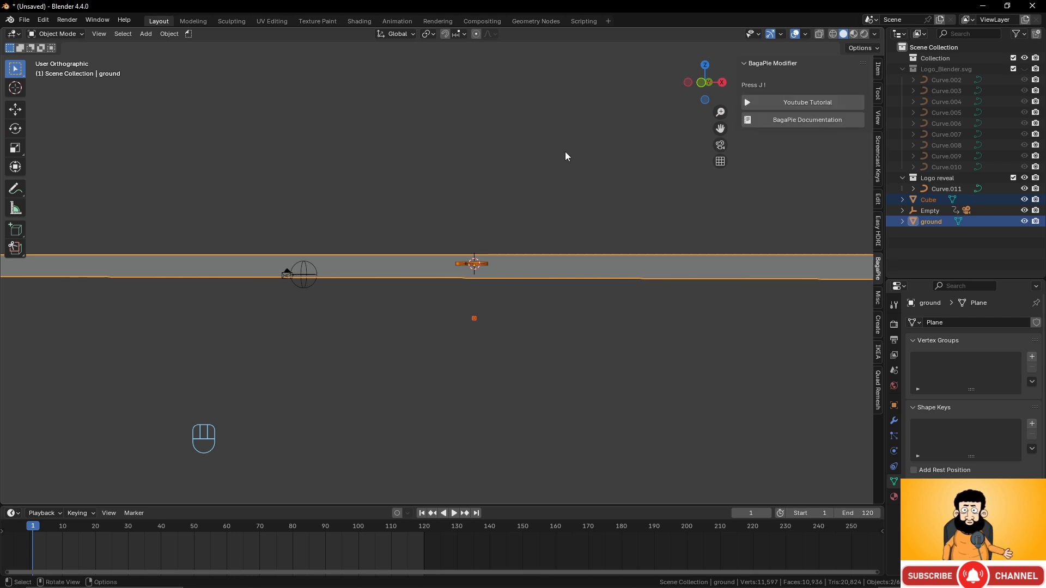
# - Scatter the cube over the ground with BagaPie
pyautogui.press('j')
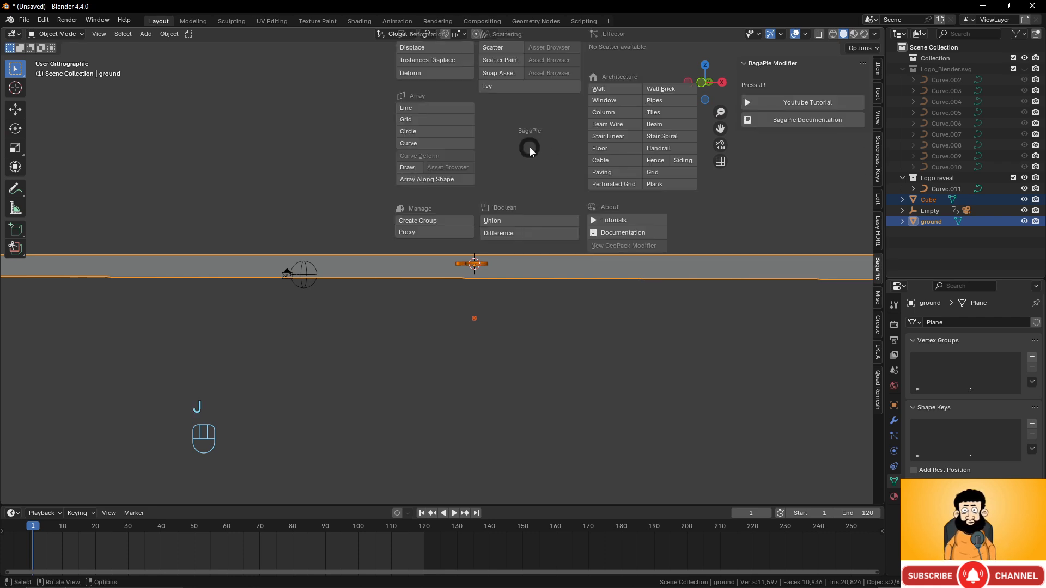
pyautogui.click(504, 52)
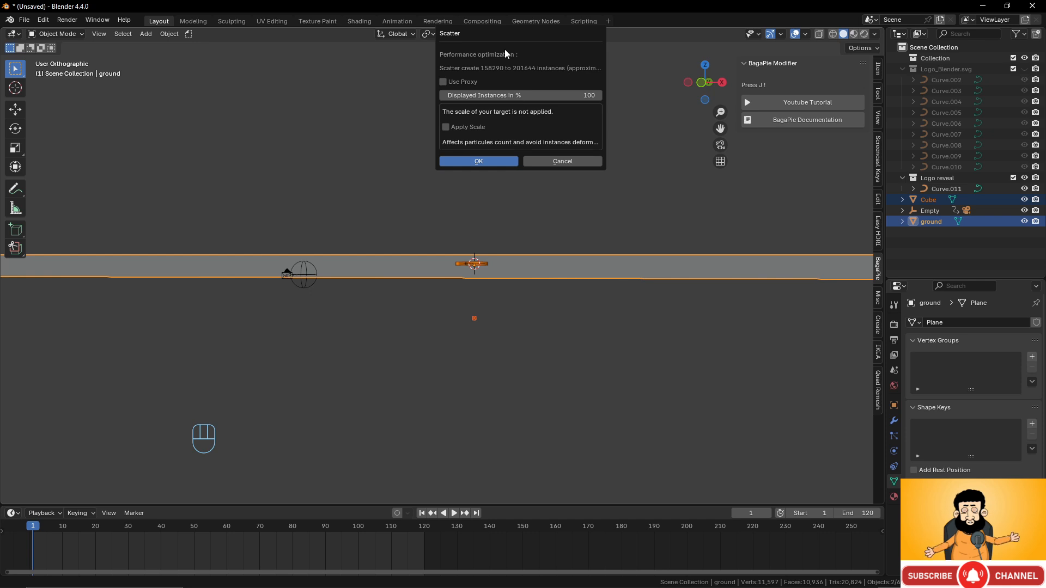
pyautogui.click(494, 159)
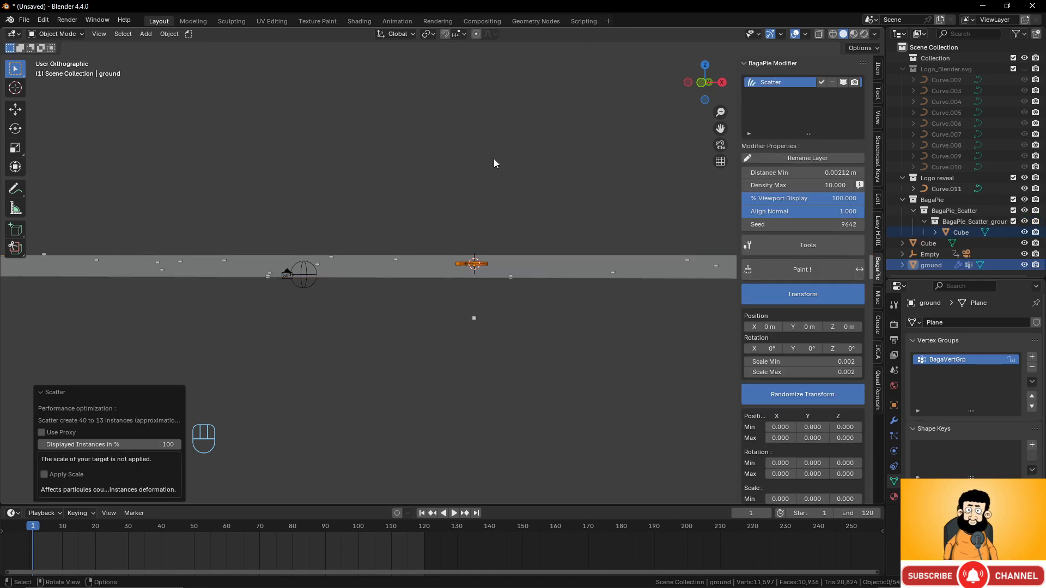
pyautogui.moveTo(494, 158); pyautogui.dragTo(518, 254, button='middle')
pyautogui.scroll(-1, 518, 254)
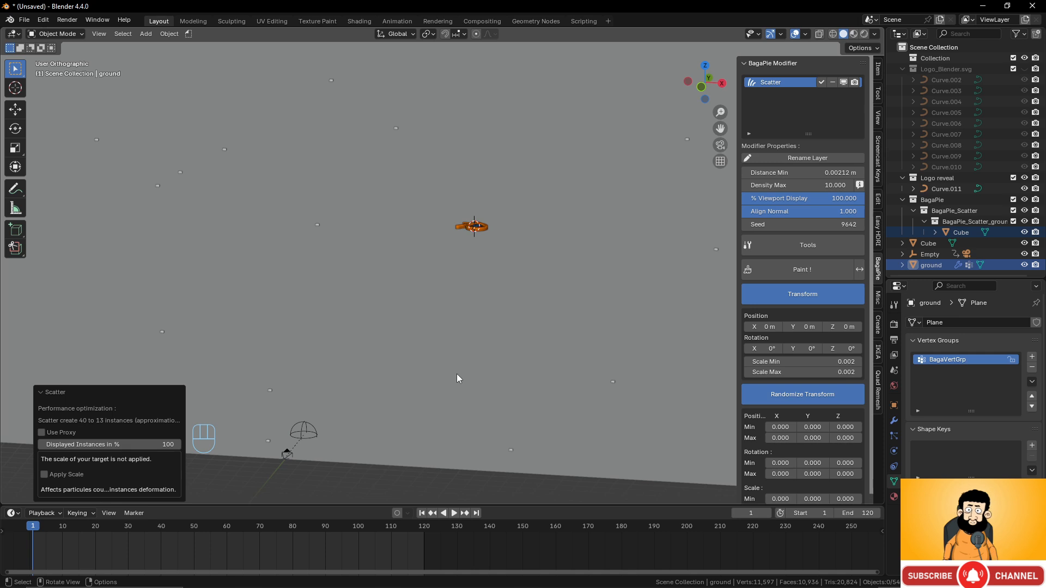
# - Undo the scatter and apply the ground plane's scale
pyautogui.hotkey('ctrl', 'z')
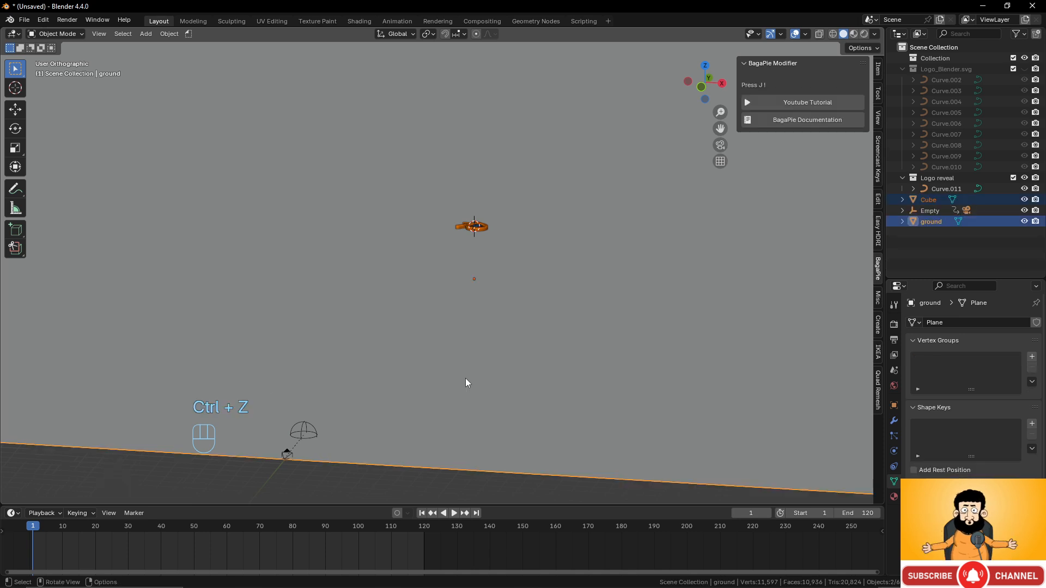
pyautogui.moveTo(467, 386); pyautogui.dragTo(478, 342, button='middle')
pyautogui.hotkey('ctrl', 'a')
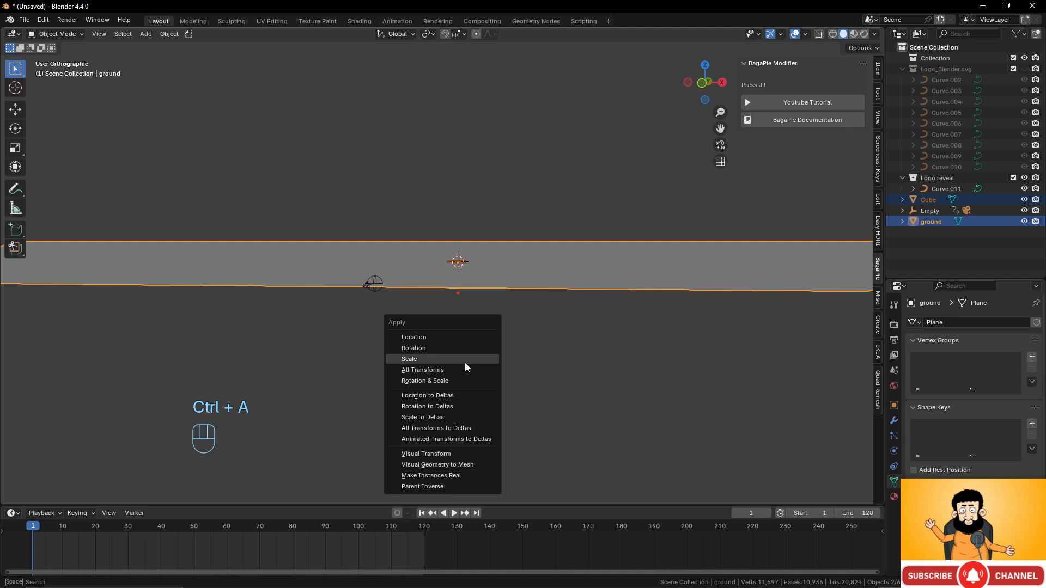
pyautogui.click(467, 360)
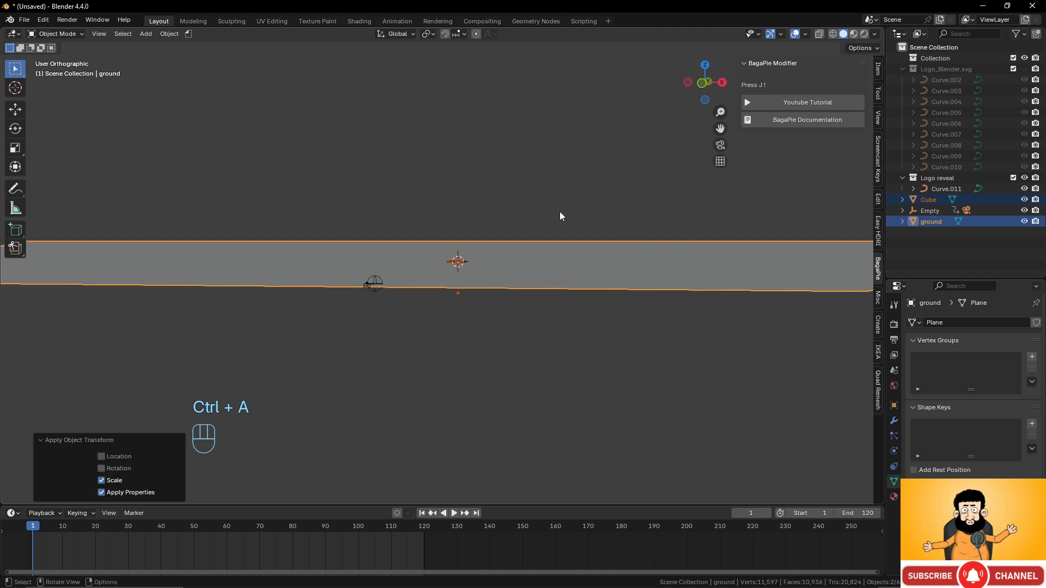
pyautogui.press('j')
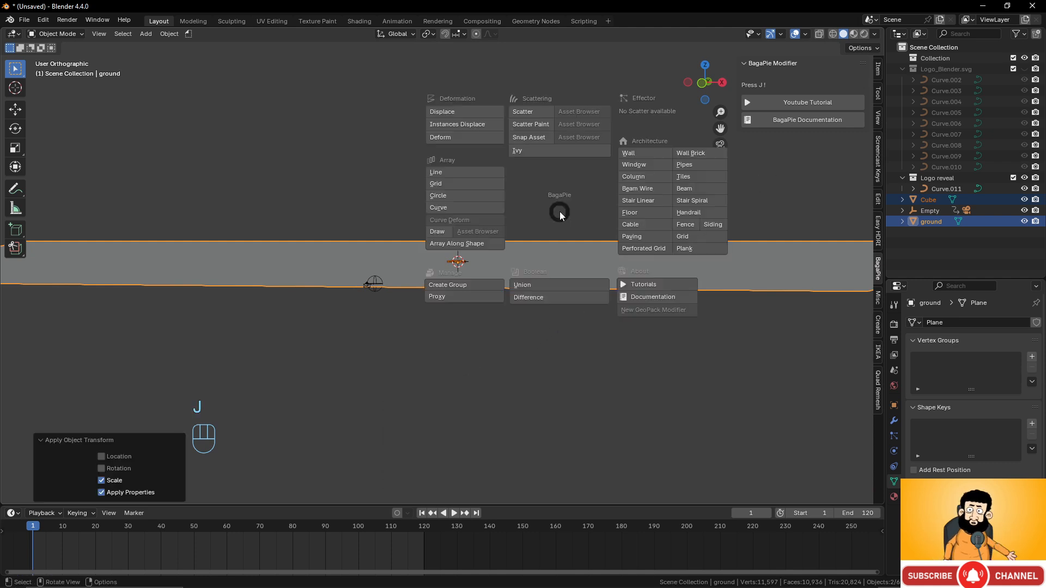
# - Scatter the cubes across the ground and set Density Max to 0.12
pyautogui.click(531, 113)
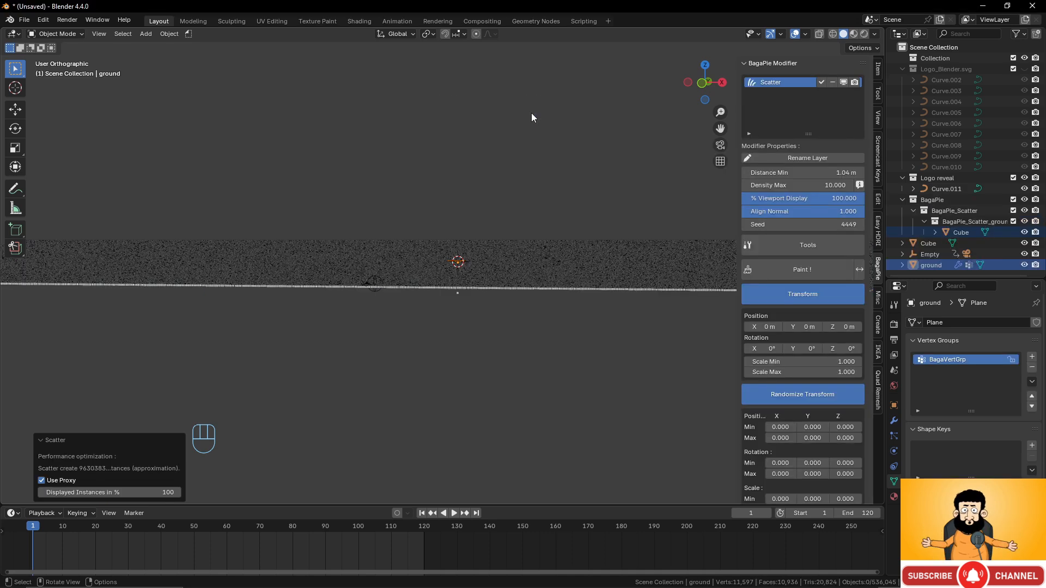
pyautogui.moveTo(485, 265); pyautogui.dragTo(486, 267, button='middle')
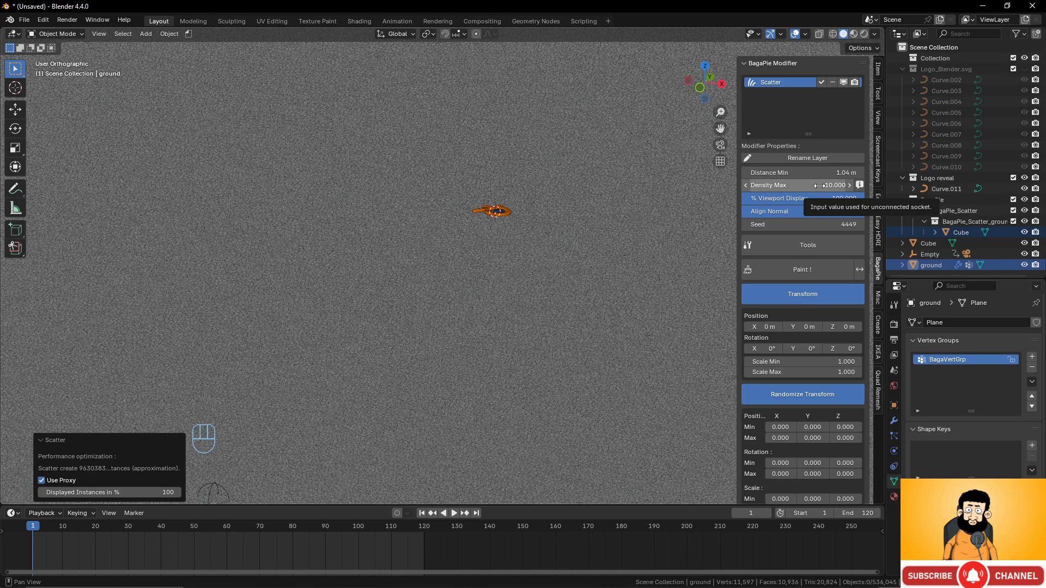
pyautogui.click(819, 186)
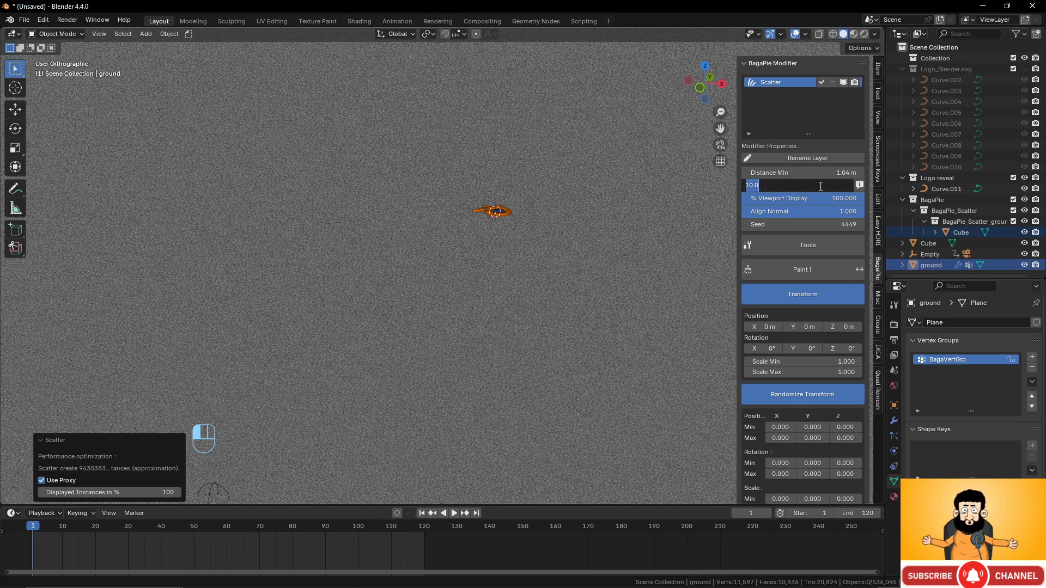
pyautogui.write('0.12')
pyautogui.press('Return')
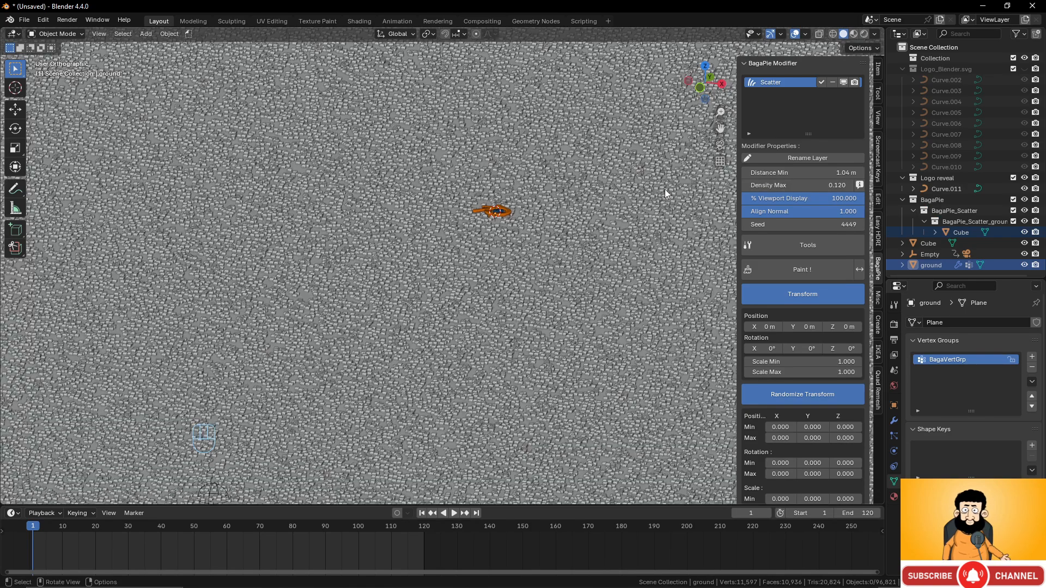
pyautogui.scroll(-3, 538, 281)
pyautogui.scroll(9, 537, 282)
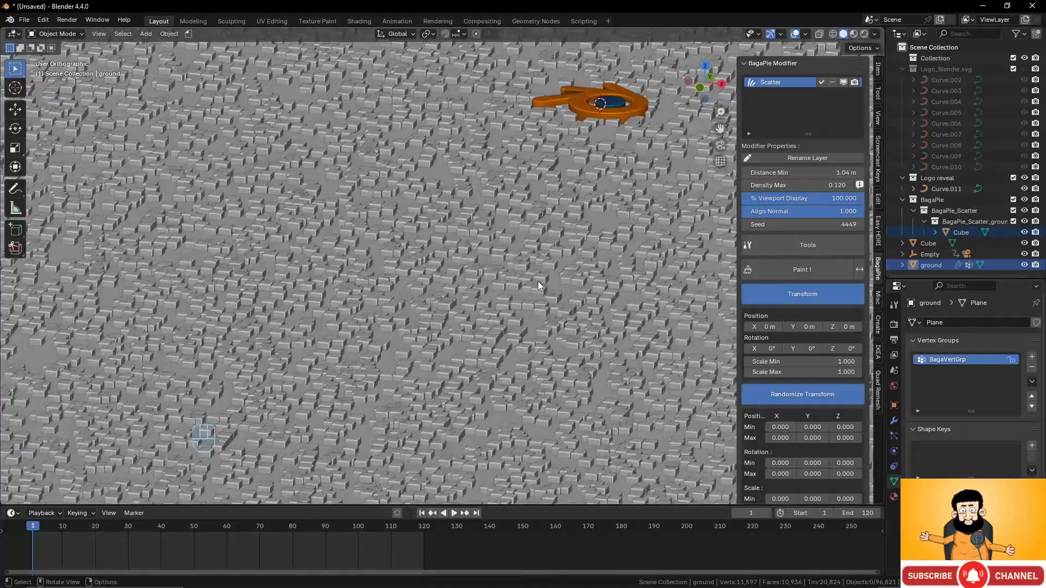
# - View the dense field of blocks through the scene camera
pyautogui.moveTo(538, 281); pyautogui.dragTo(561, 257, button='middle')
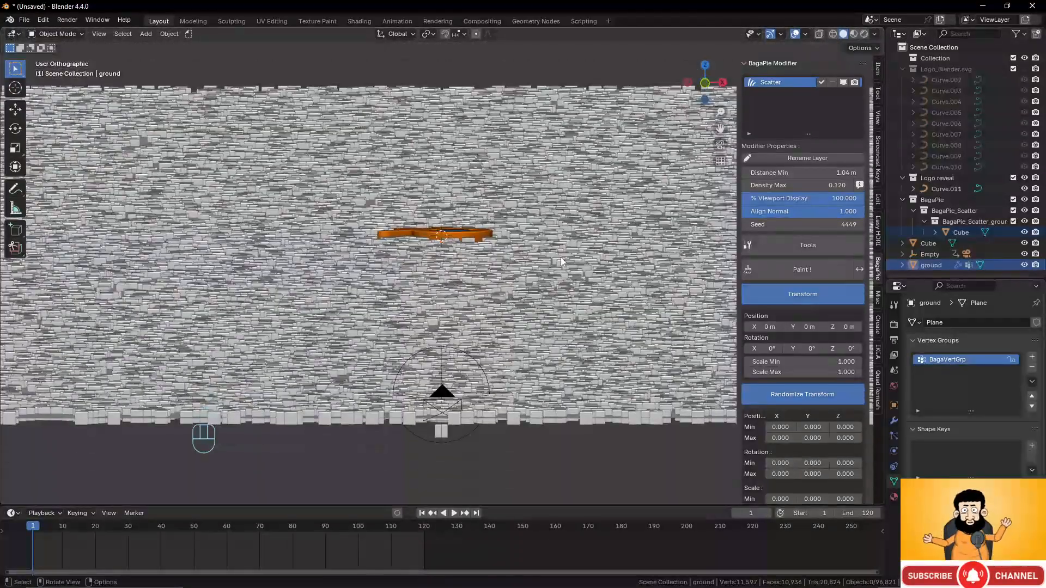
pyautogui.press('KP_0')
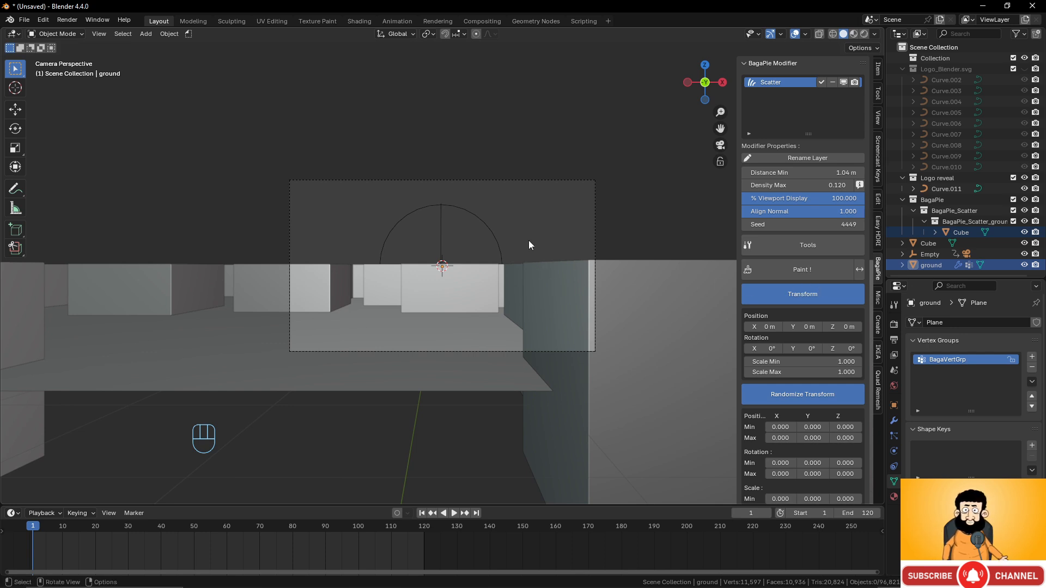
pyautogui.scroll(-2, 681, 403)
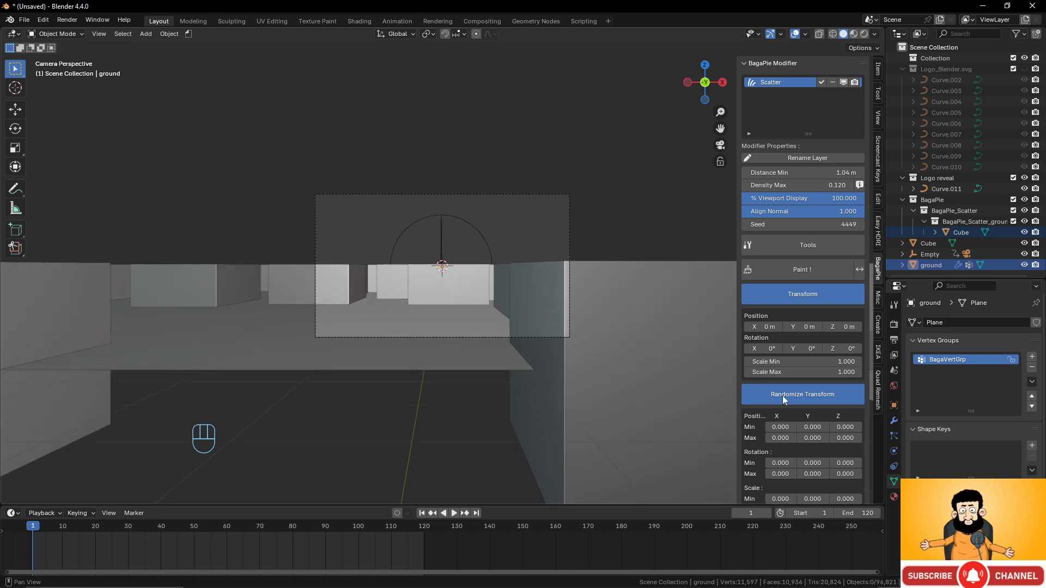
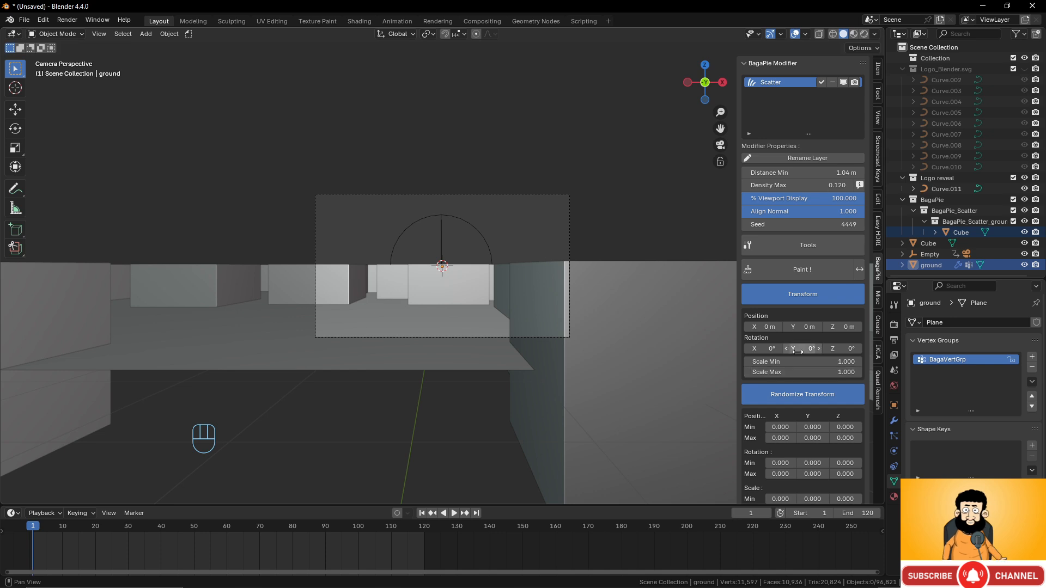
# - Set the BagaPie scatter Scale Min to 0.1 and Scale Max to 0.5
pyautogui.click(836, 364)
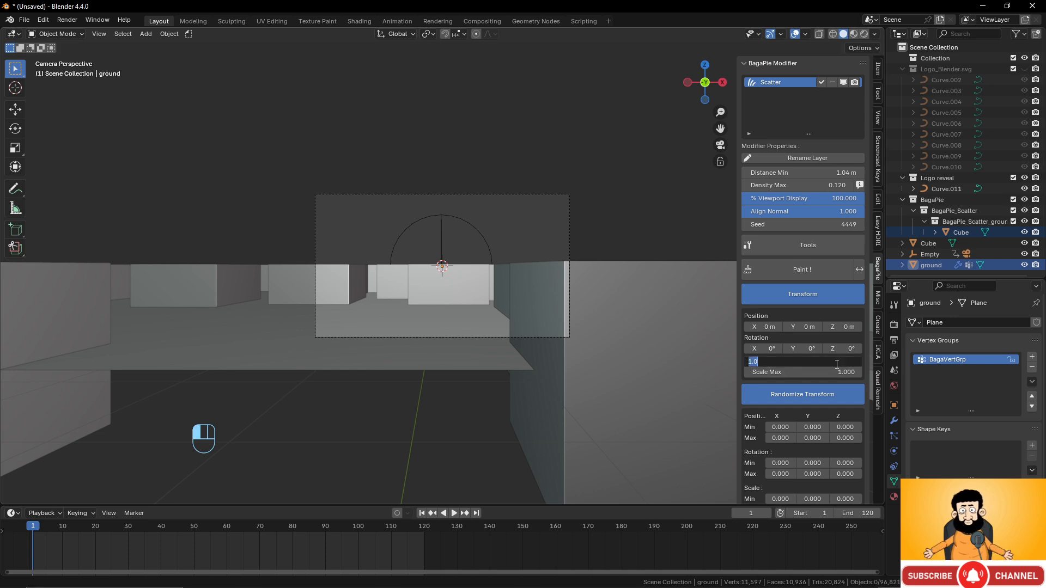
pyautogui.write('0.1')
pyautogui.press('Return')
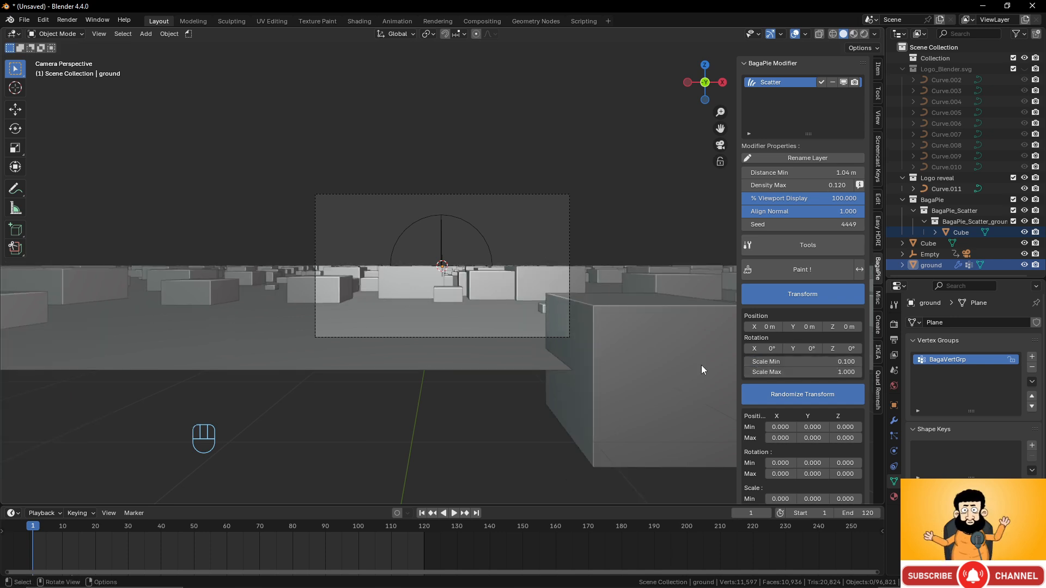
pyautogui.click(838, 374)
pyautogui.write('0')
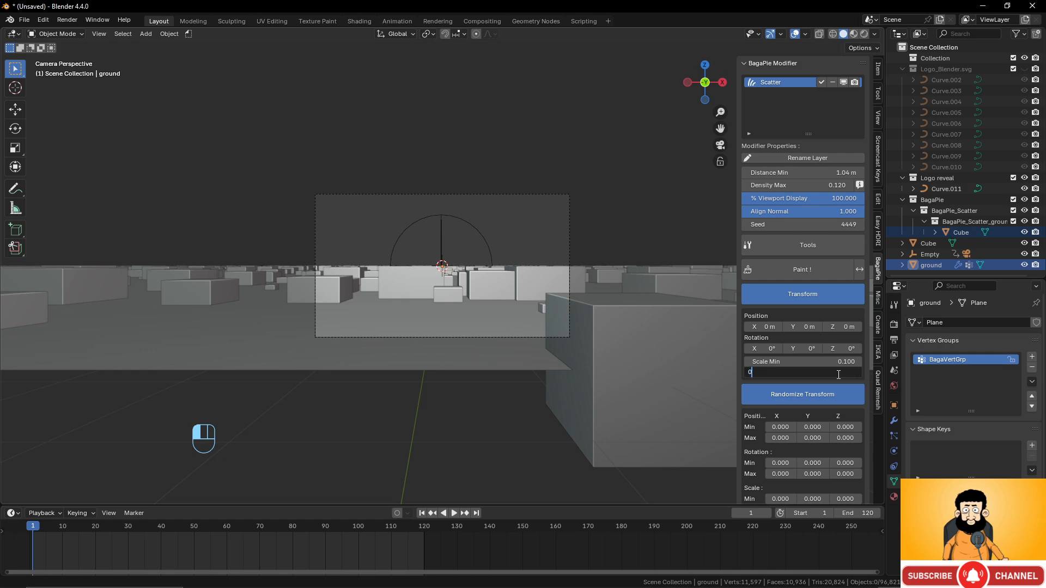
pyautogui.write('.5')
pyautogui.press('Return')
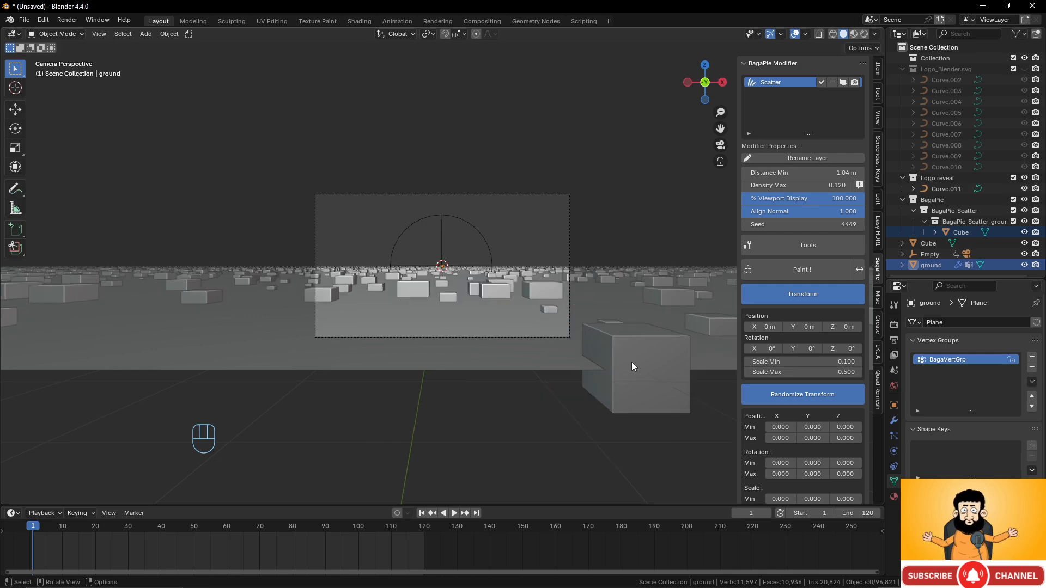
# - Set the Randomize Transform scale minimum to 0.1 on X, Y and Z
pyautogui.scroll(8, 630, 362)
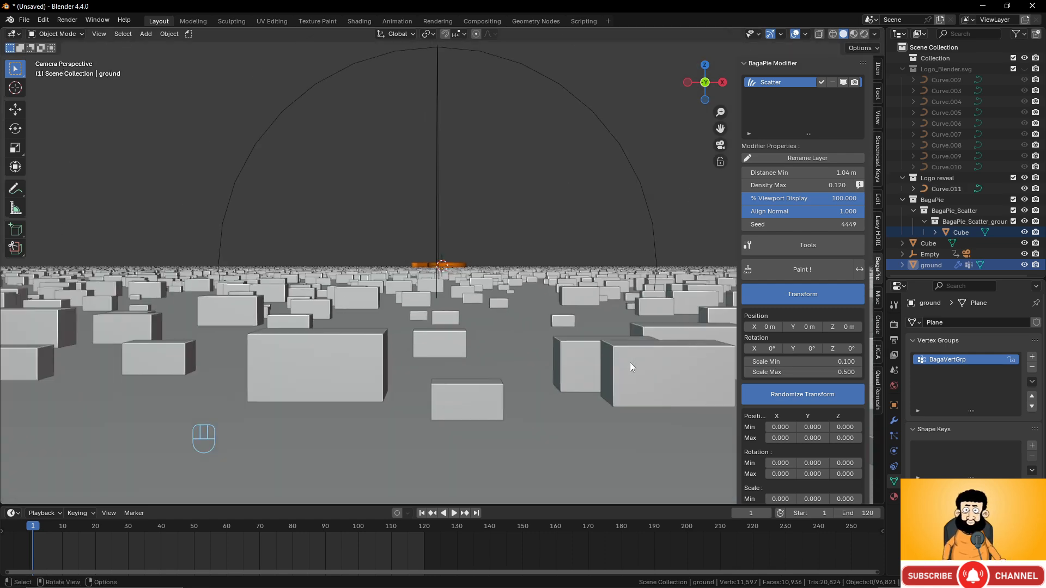
pyautogui.scroll(-4, 630, 362)
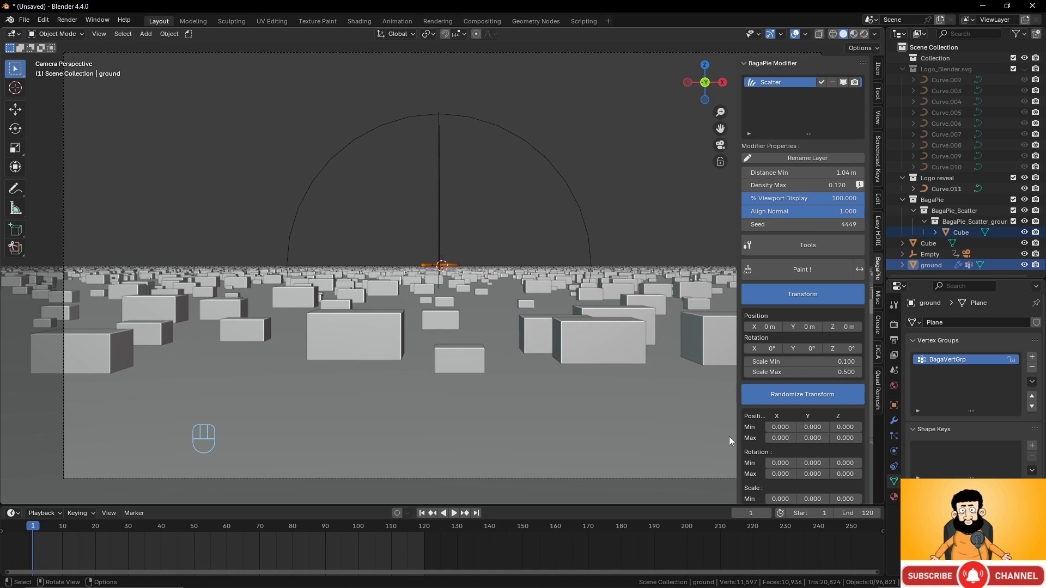
pyautogui.scroll(-3, 810, 448)
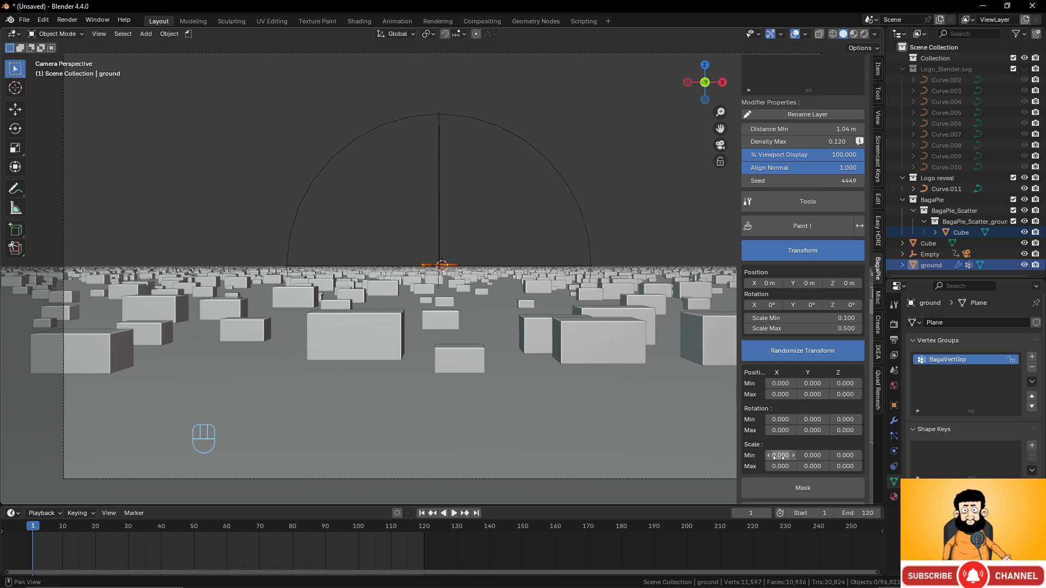
pyautogui.click(779, 456)
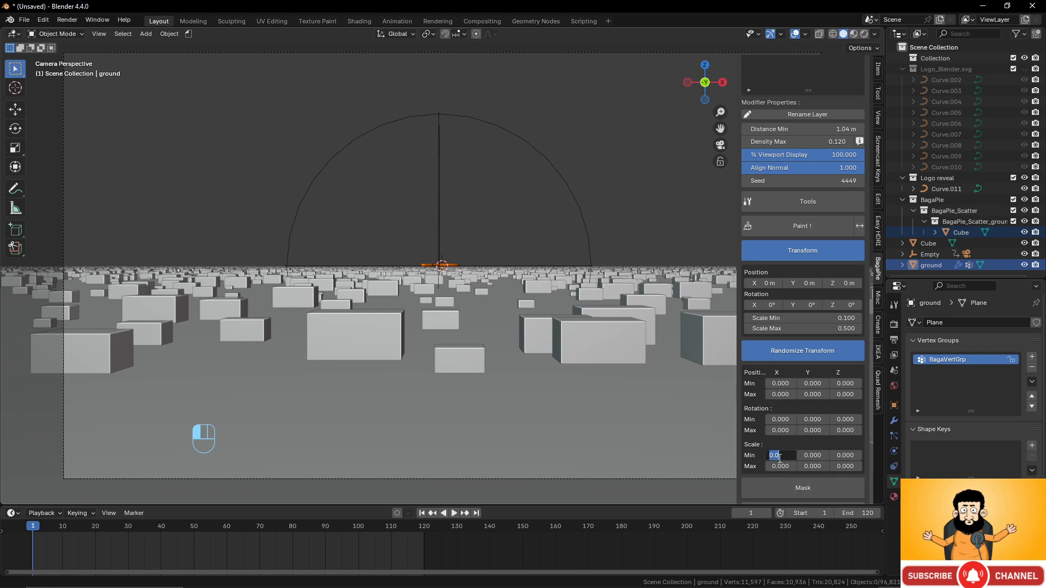
pyautogui.write('1')
pyautogui.press('Return')
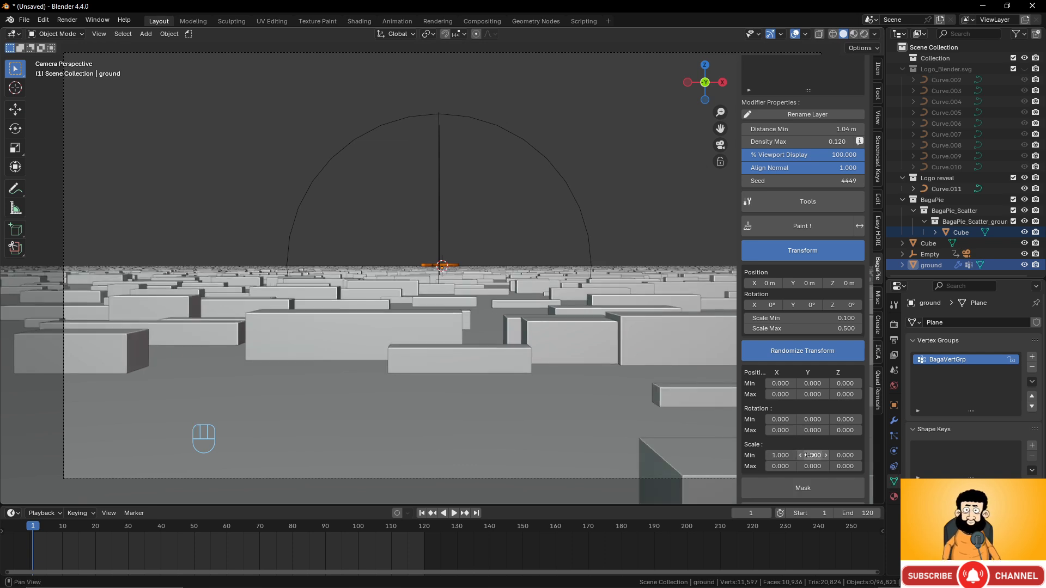
pyautogui.click(812, 456)
pyautogui.click(782, 455)
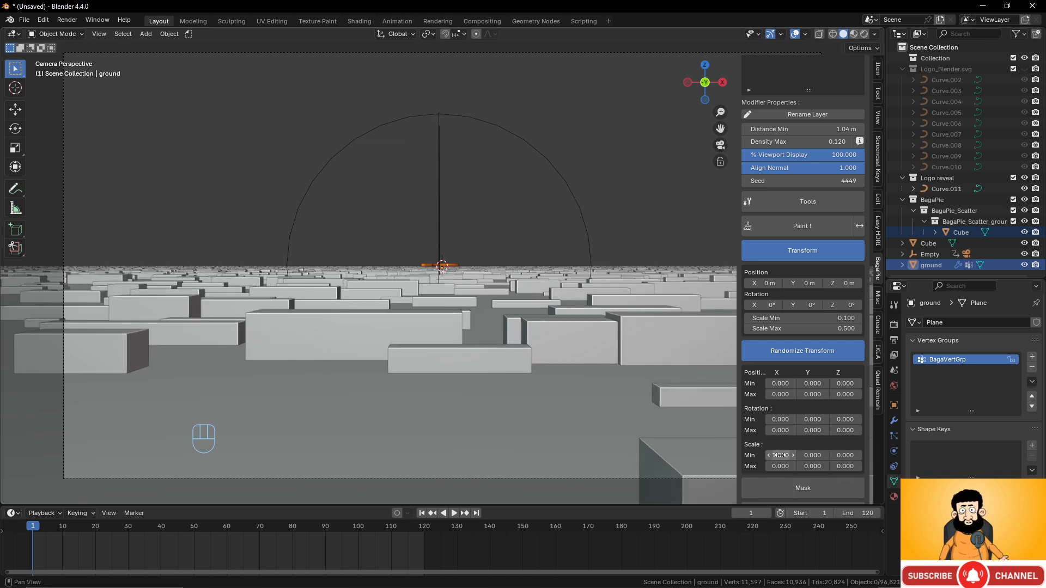
pyautogui.write('0.1')
pyautogui.click(810, 456)
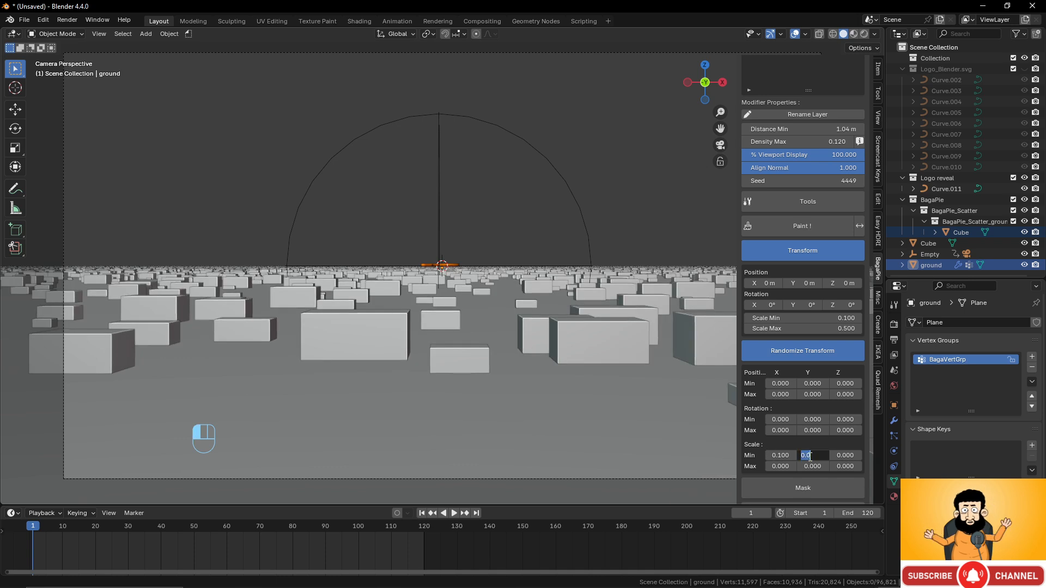
pyautogui.write('0.')
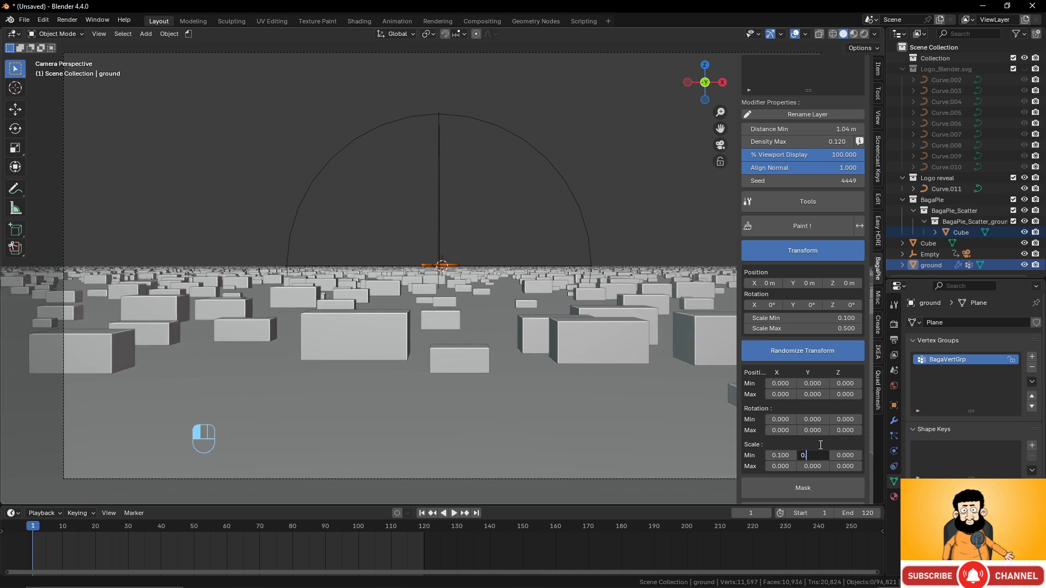
pyautogui.write('100')
pyautogui.click(846, 455)
pyautogui.write('0')
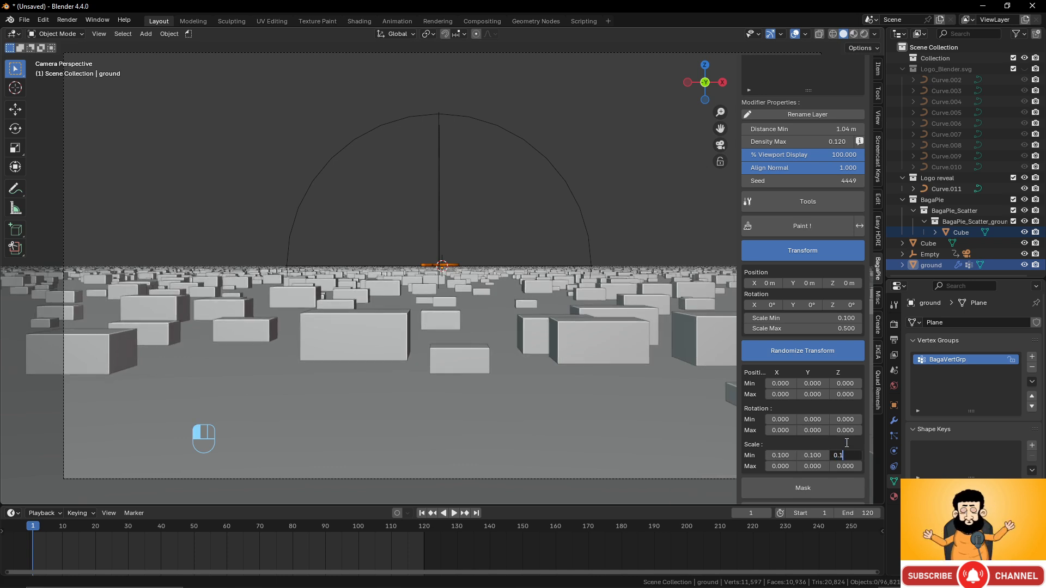
pyautogui.press('Return')
# - Set the random scale maximum to 0.5 on X and Y and 0 on Z
pyautogui.click(784, 467)
pyautogui.write('0')
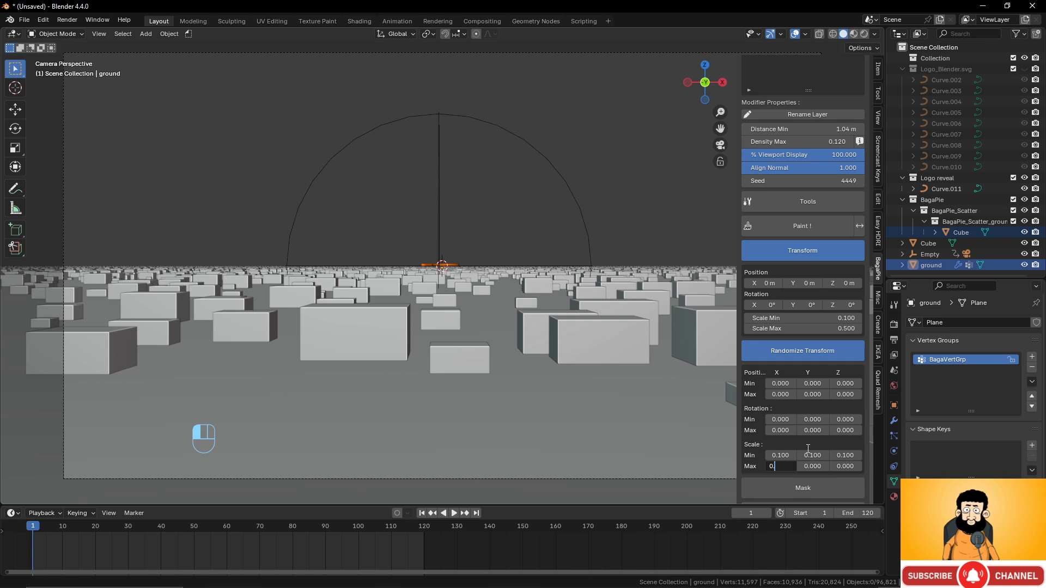
pyautogui.write('.5')
pyautogui.press('Return')
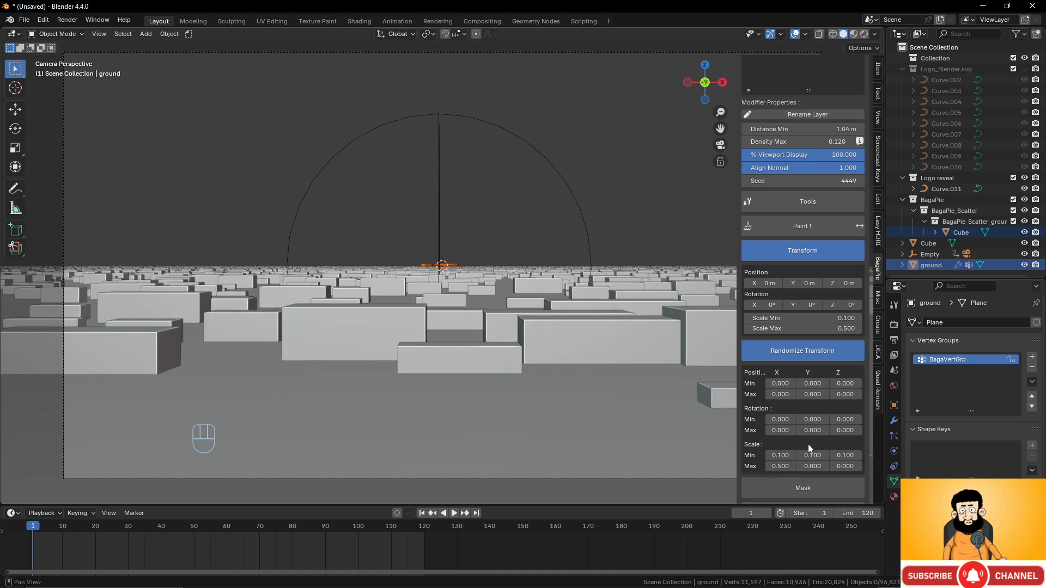
pyautogui.click(812, 466)
pyautogui.write('0.5')
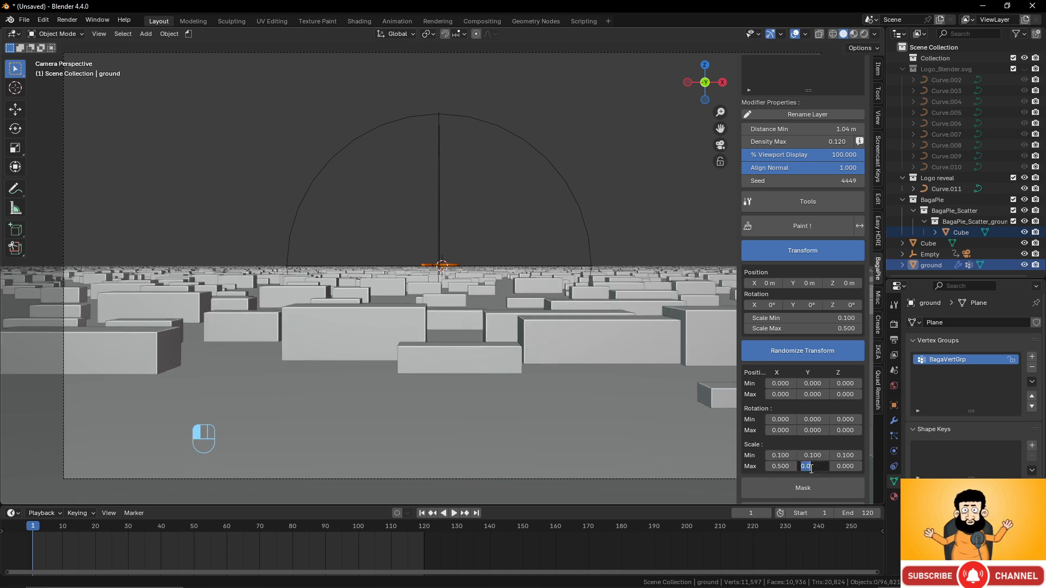
pyautogui.press('Return')
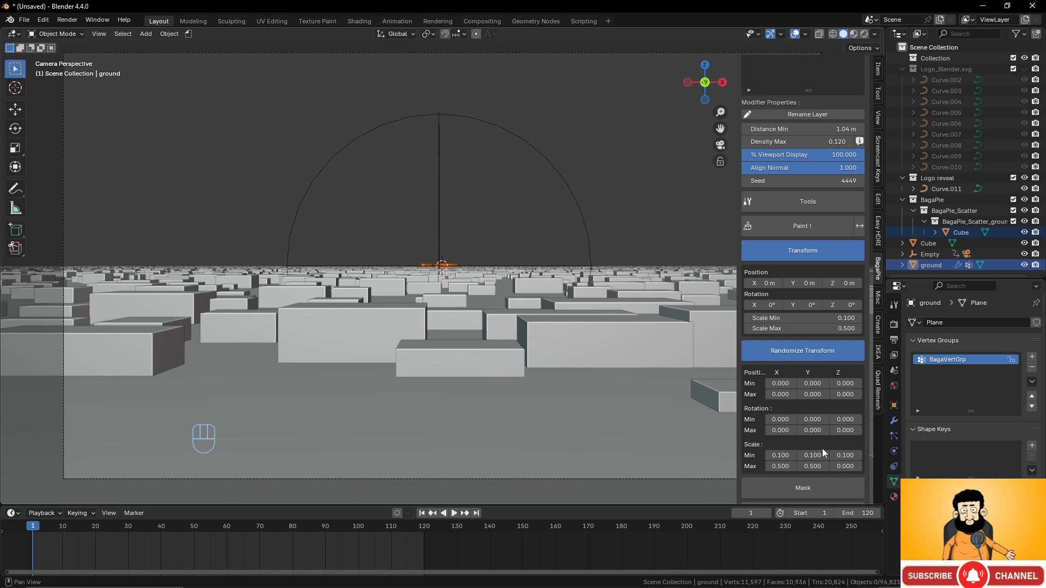
pyautogui.click(841, 466)
pyautogui.write('0.5')
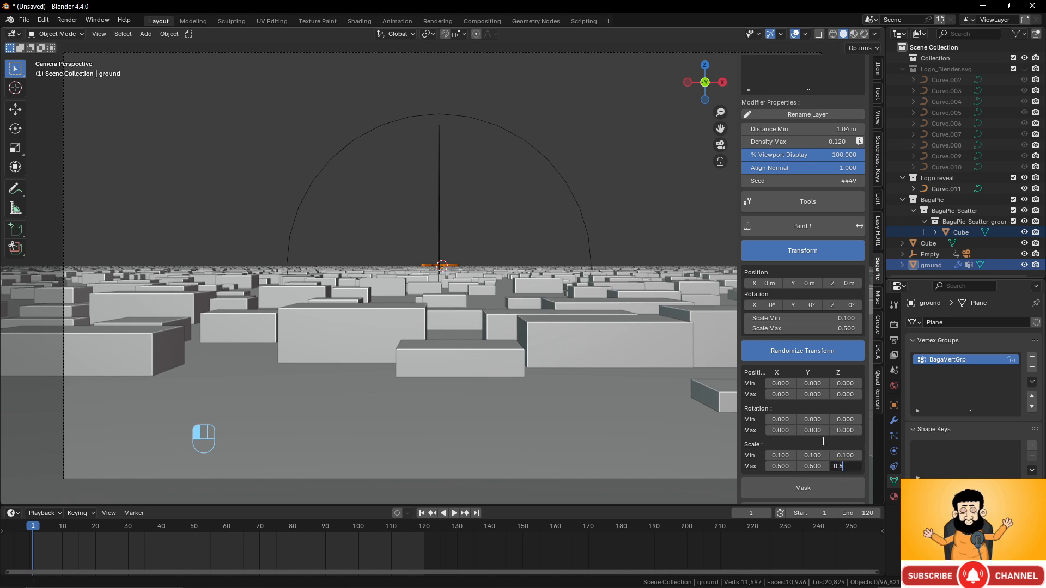
pyautogui.press('Return')
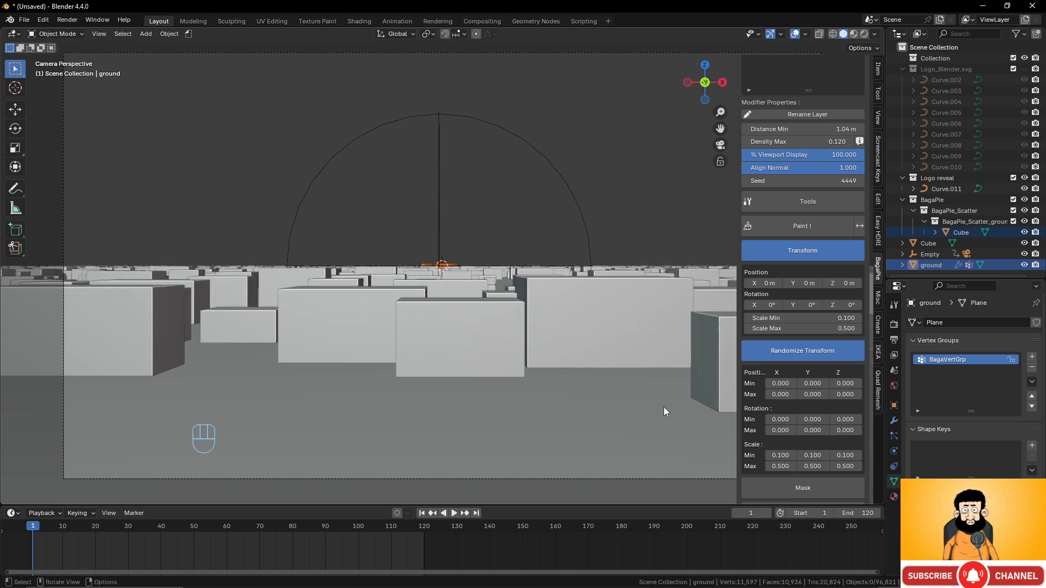
pyautogui.click(845, 466)
pyautogui.write('0')
pyautogui.press('Return')
pyautogui.click(845, 456)
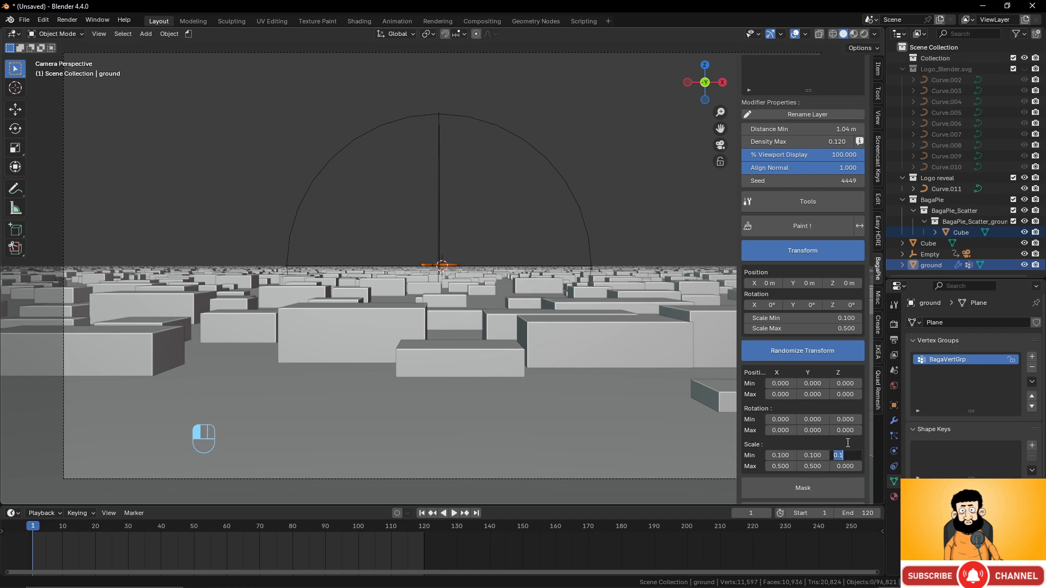
pyautogui.press('Return')
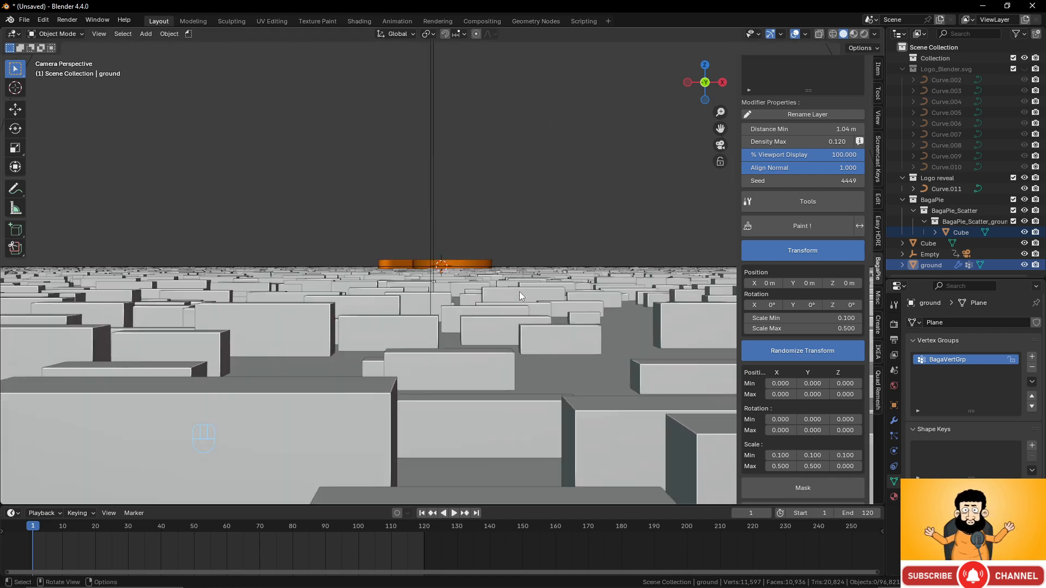
# - Viewing from above, drag the random maximum X scale down to -0.40, then return to the camera view
pyautogui.scroll(-3, 519, 293)
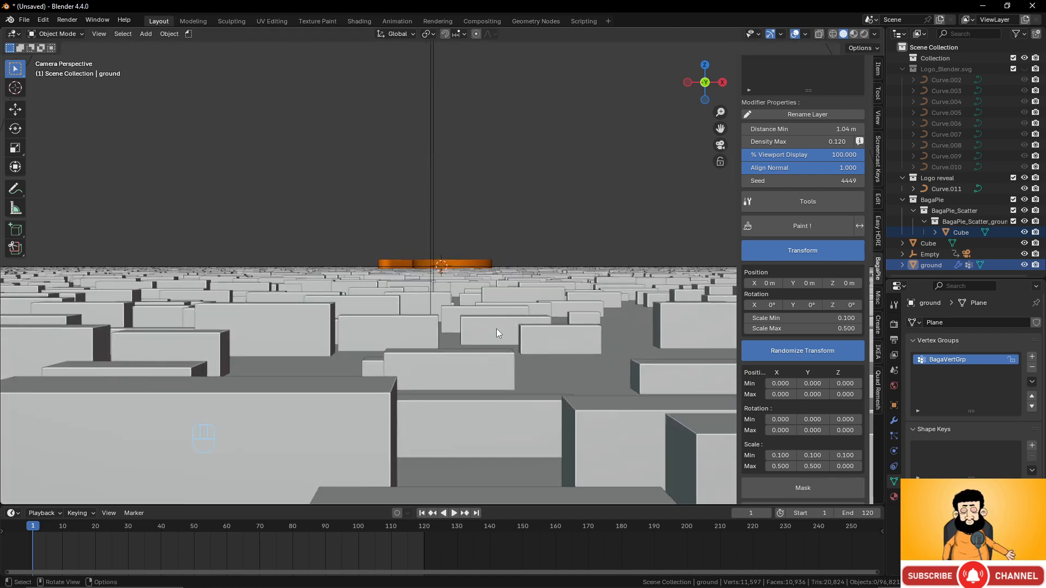
pyautogui.moveTo(496, 329); pyautogui.dragTo(492, 370, button='middle')
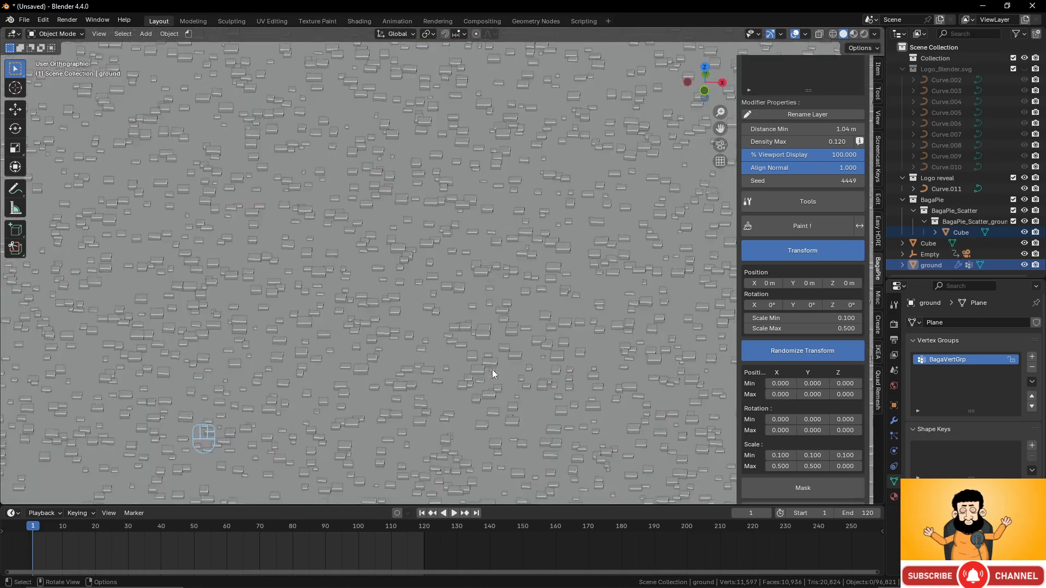
pyautogui.scroll(6, 492, 370)
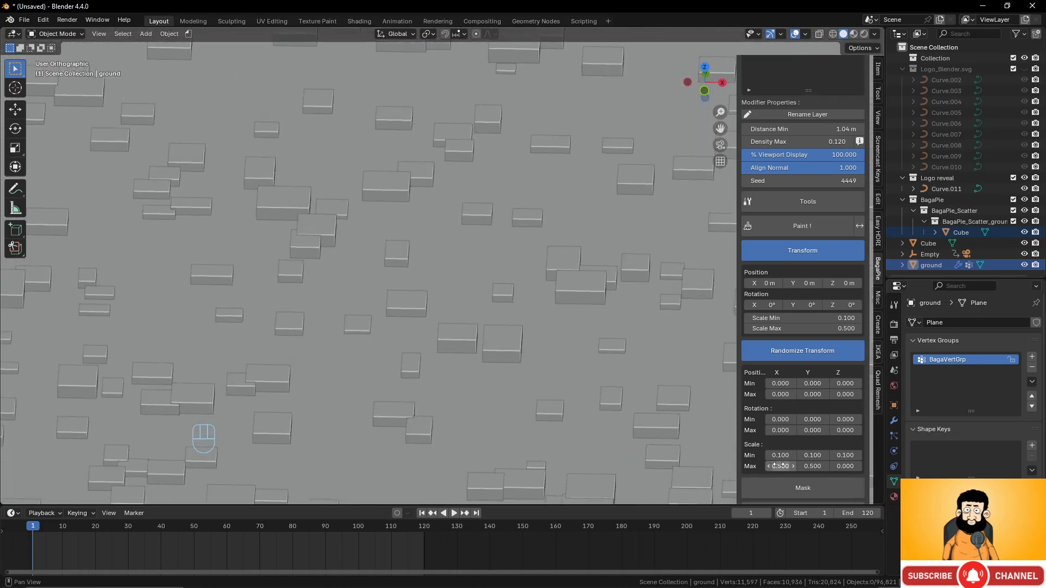
pyautogui.click(779, 466)
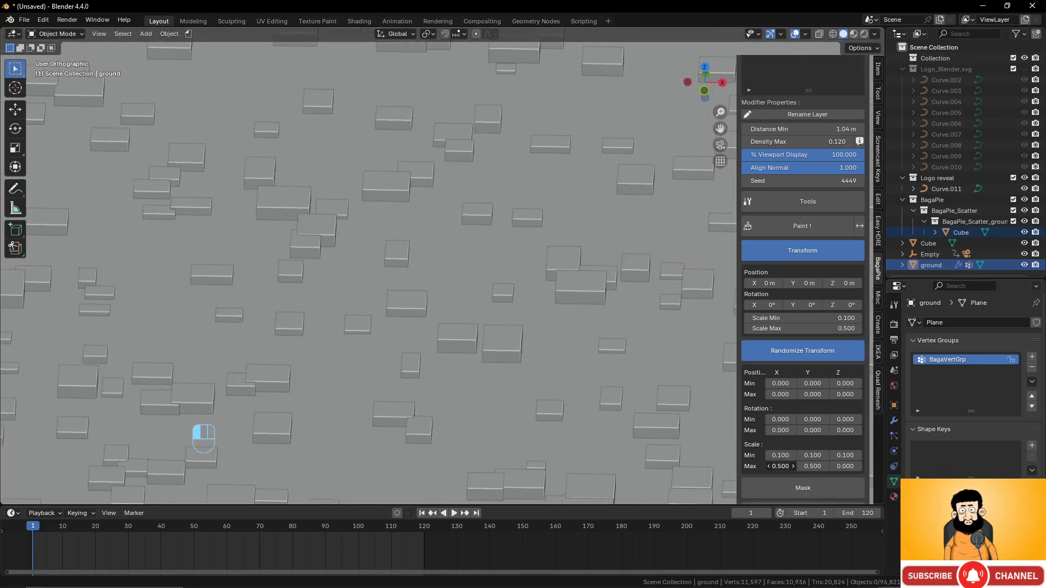
pyautogui.moveTo(779, 466); pyautogui.dragTo(711, 466)
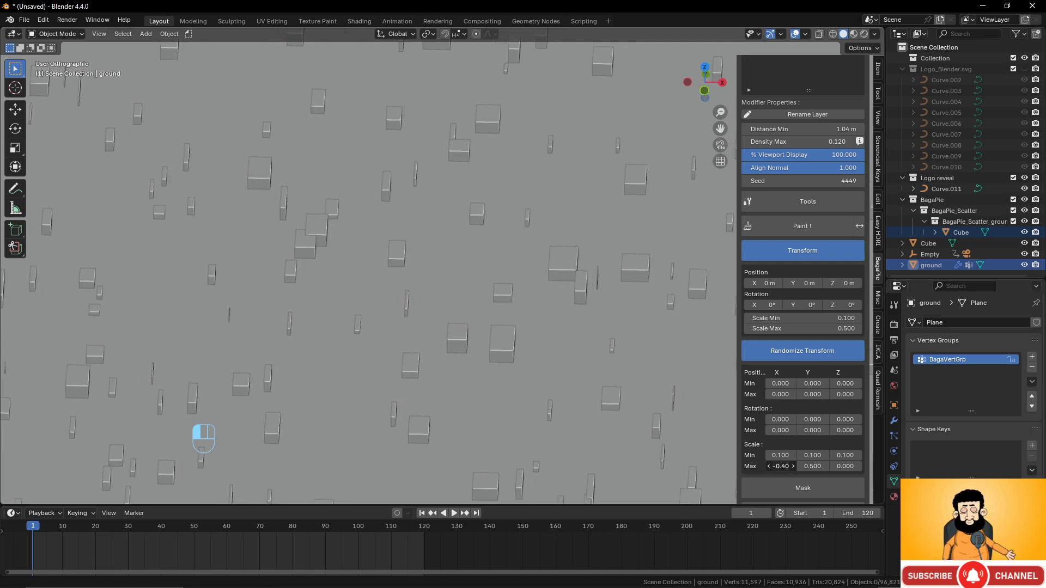
pyautogui.press('KP_0')
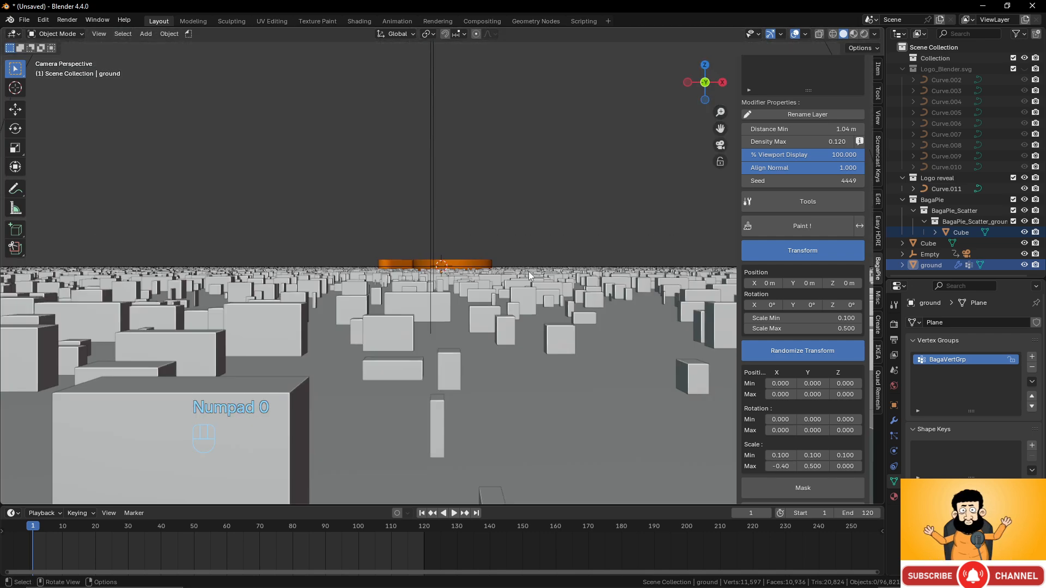
pyautogui.scroll(5, 510, 283)
pyautogui.scroll(-3, 510, 283)
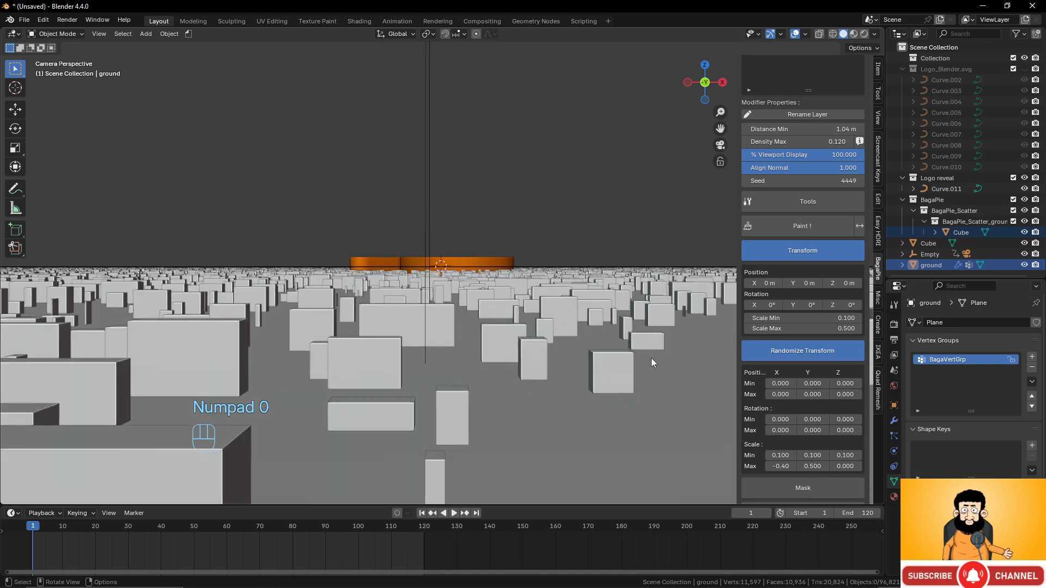
pyautogui.scroll(-2, 538, 334)
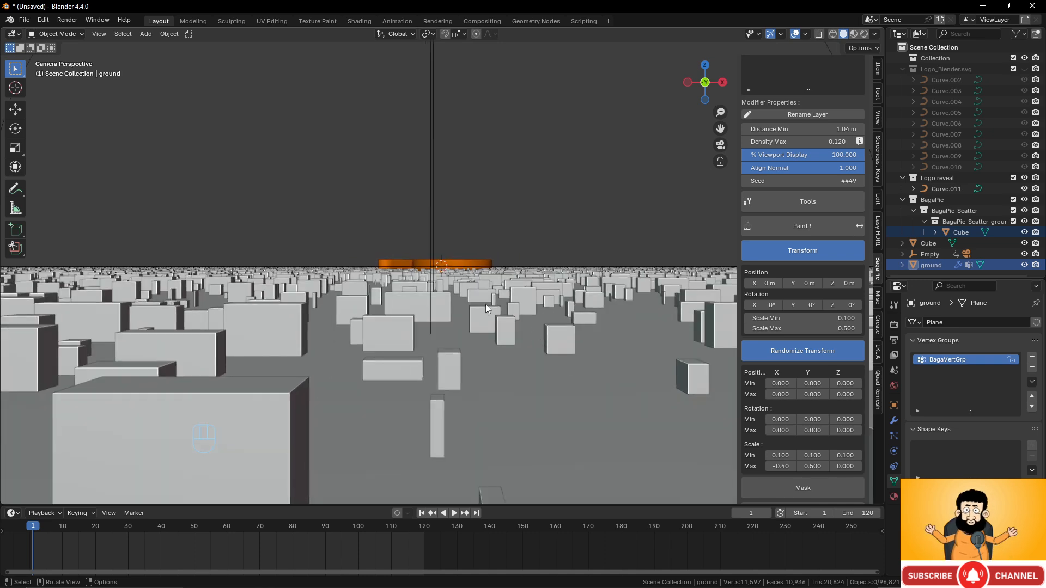
pyautogui.scroll(-4, 486, 306)
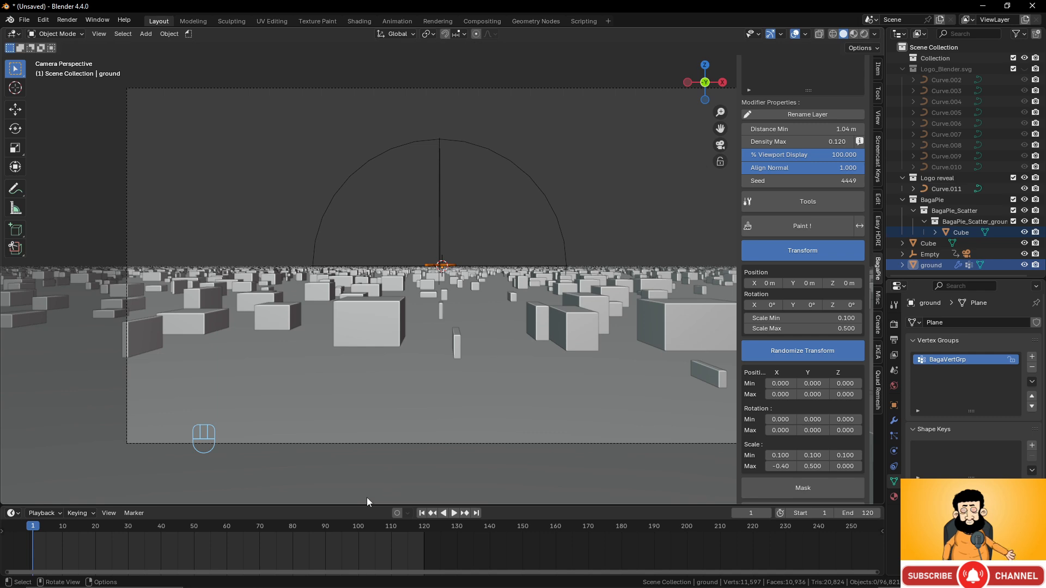
# - Play the animation, rewind it to frame 1, and select all the scattered cubes
pyautogui.press('space')
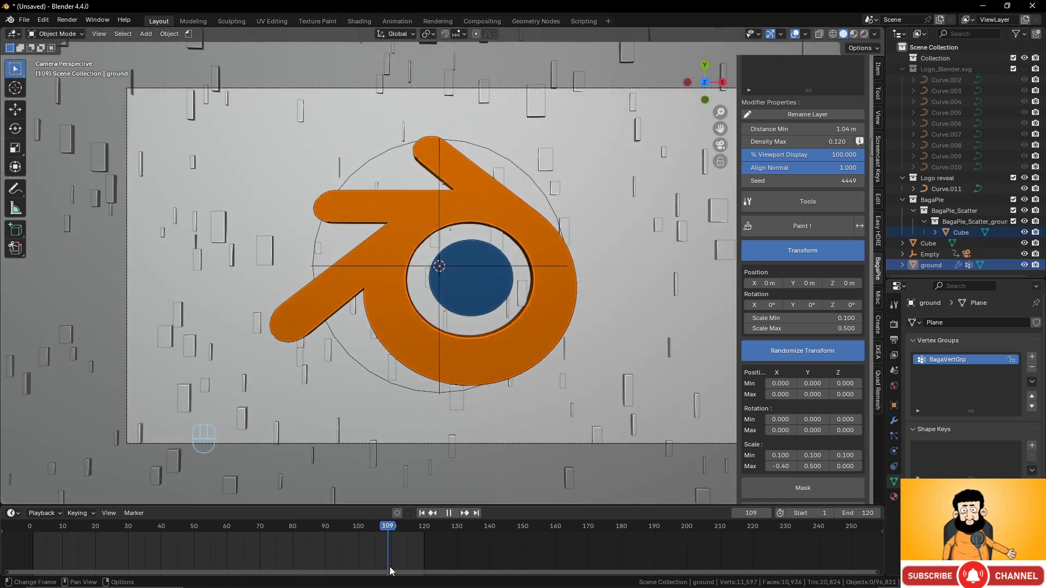
pyautogui.moveTo(390, 570); pyautogui.dragTo(33, 551)
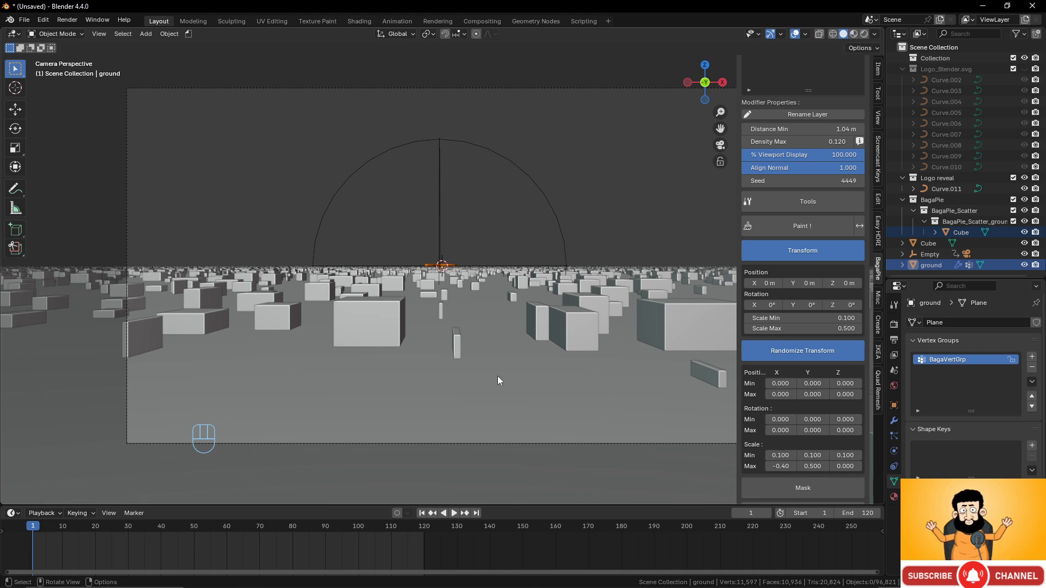
pyautogui.press('a')
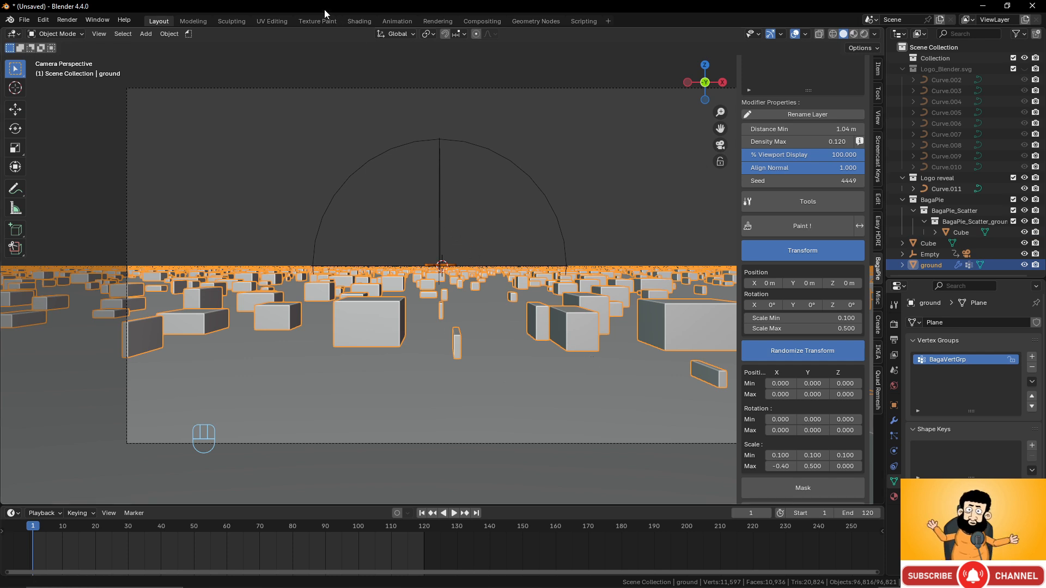
# - Switch the viewport from Material Preview to Rendered shading to preview the lit cube field
pyautogui.click(854, 33)
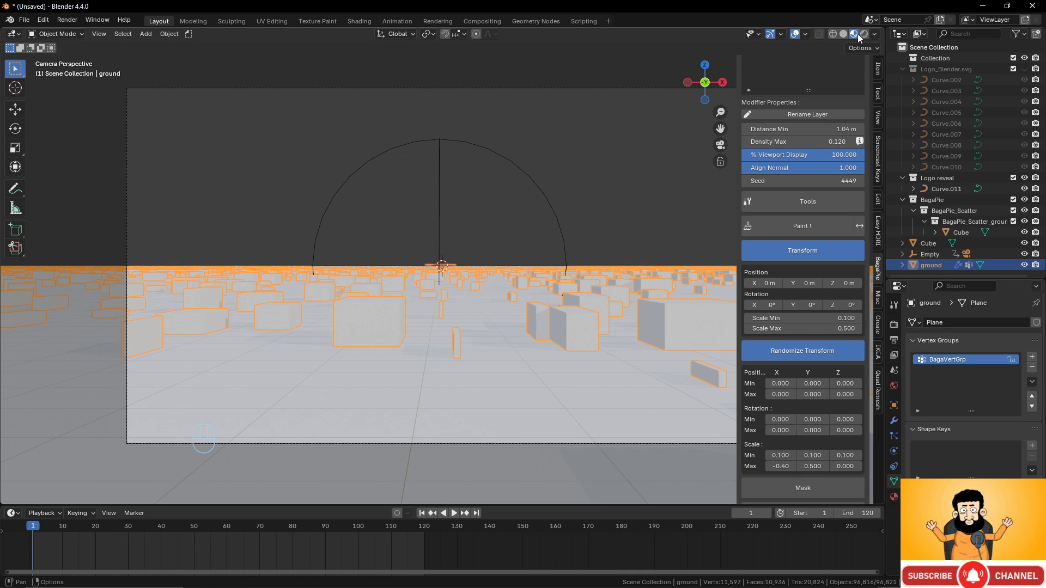
pyautogui.click(865, 33)
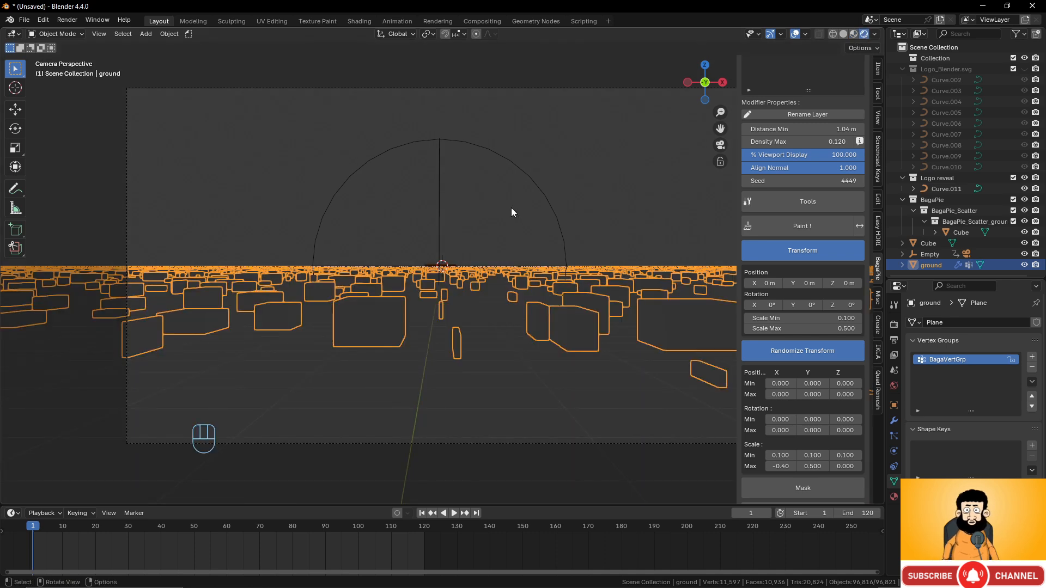
pyautogui.scroll(-3, 511, 208)
pyautogui.scroll(3, 511, 208)
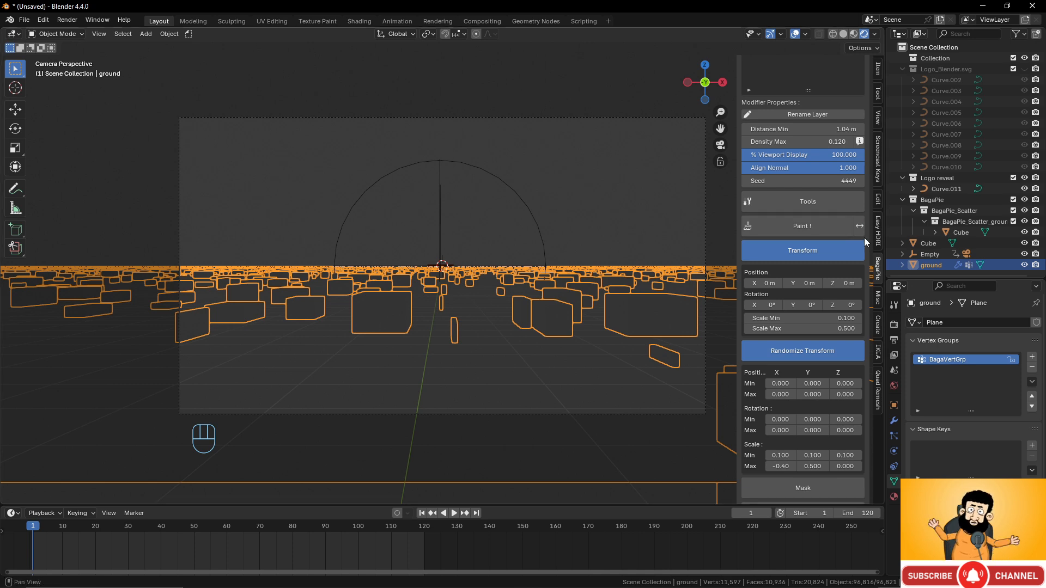
# - Add a sun light with strength 0.1 and show the Render properties
pyautogui.hotkey('shift', 'a')
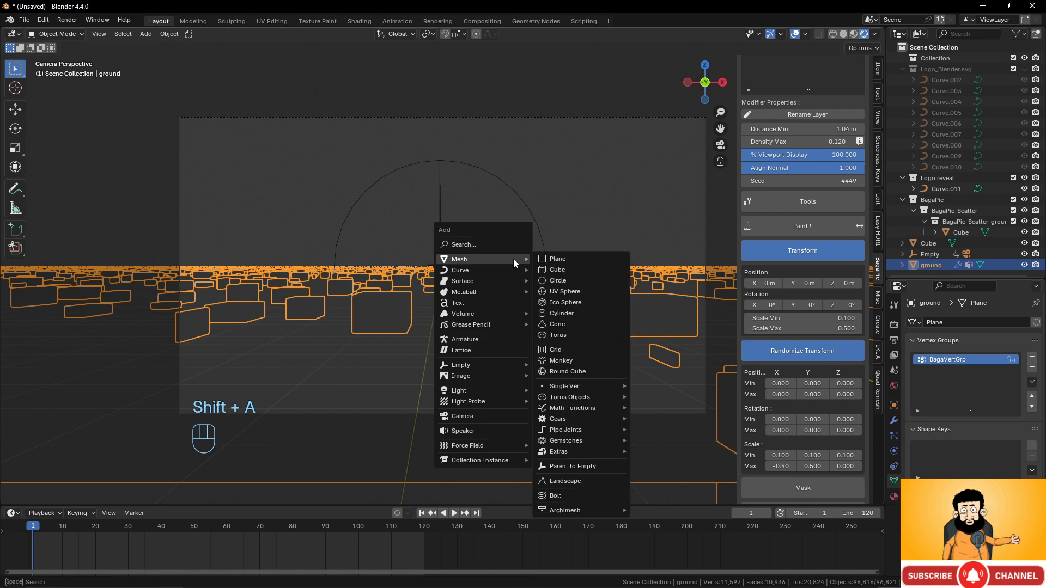
pyautogui.moveTo(476, 389)
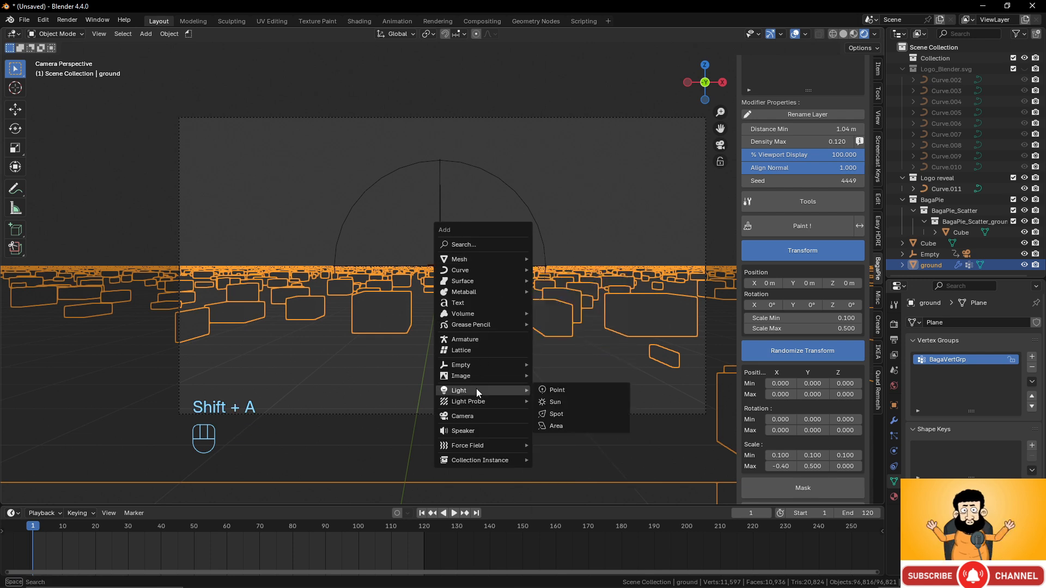
pyautogui.click(558, 406)
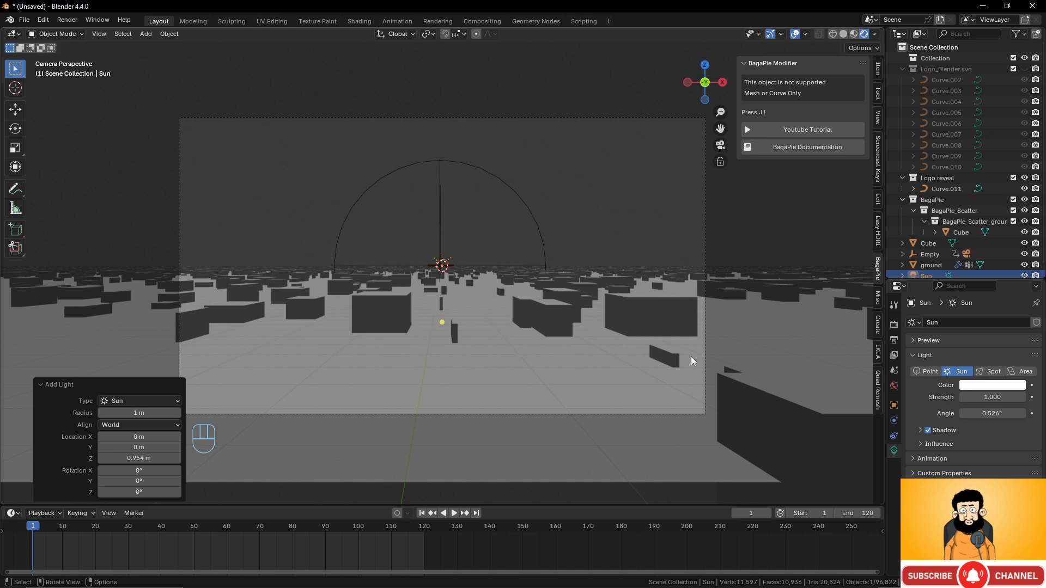
pyautogui.click(996, 396)
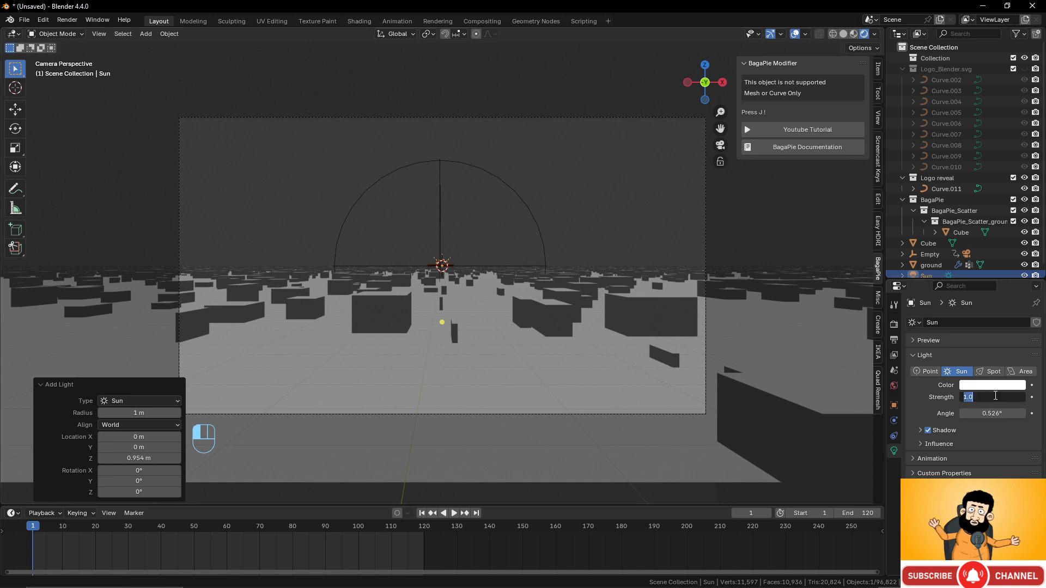
pyautogui.write('0.1')
pyautogui.press('Return')
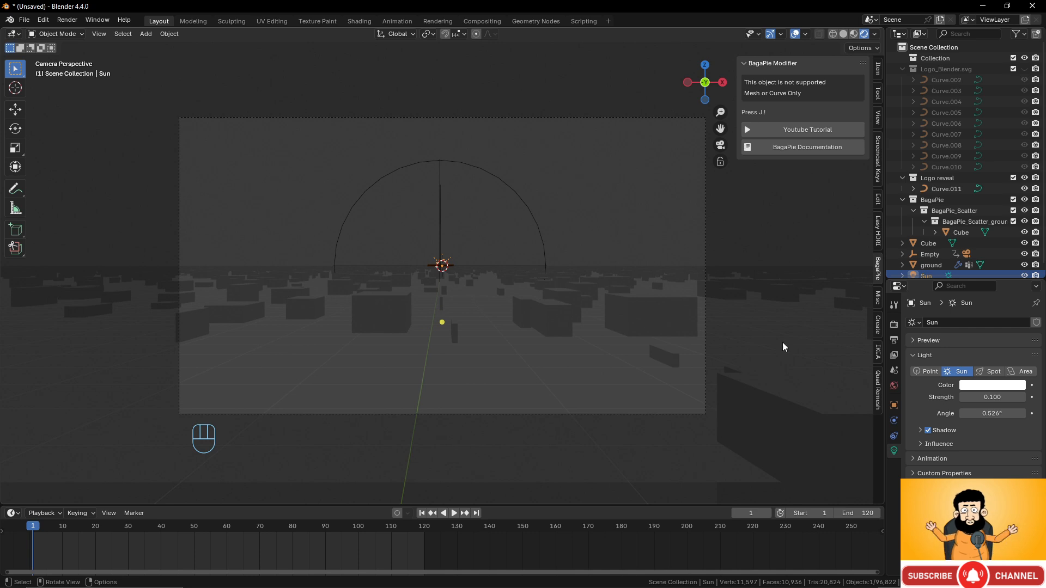
pyautogui.click(894, 325)
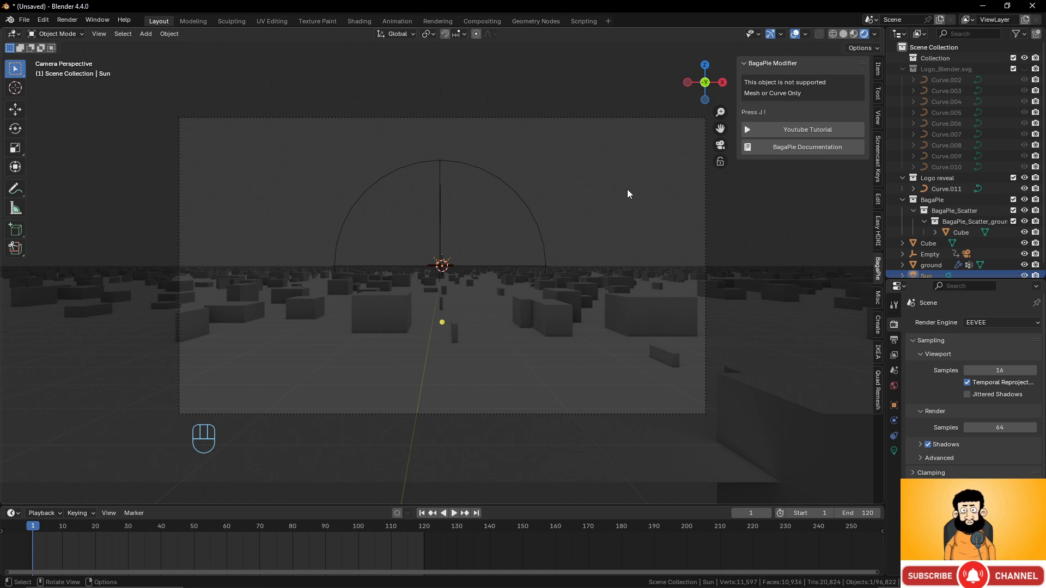
# - Darken the World background colour to black, then bring up the Add menu's light types
pyautogui.scroll(2, 544, 194)
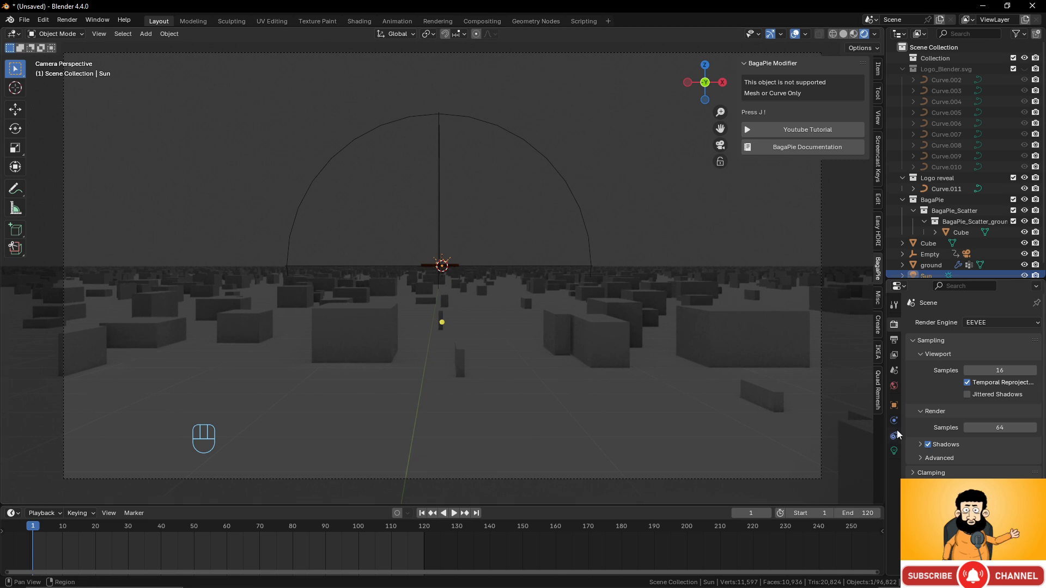
pyautogui.click(896, 387)
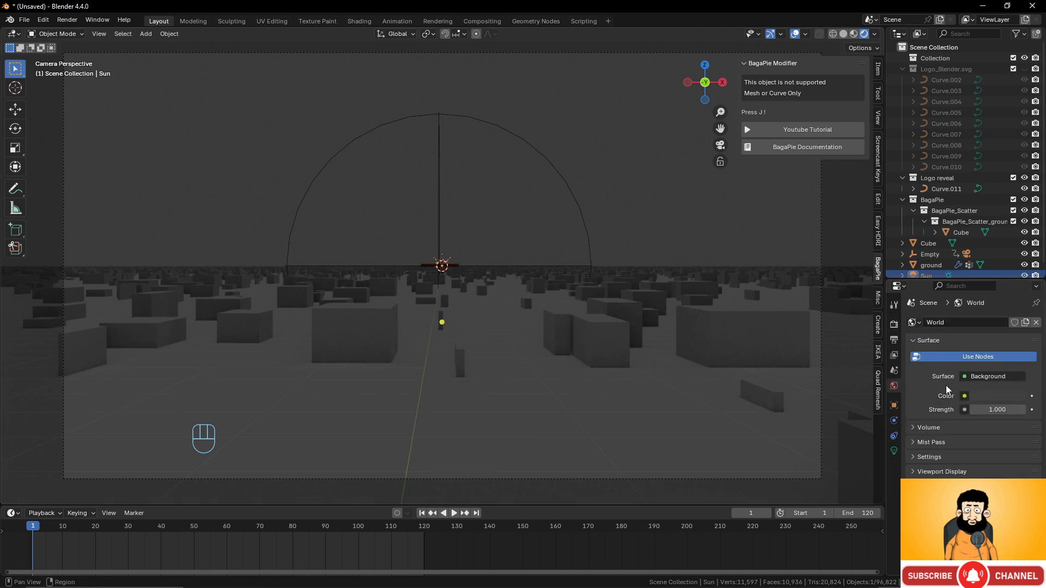
pyautogui.click(992, 397)
pyautogui.moveTo(1017, 293); pyautogui.dragTo(1017, 303)
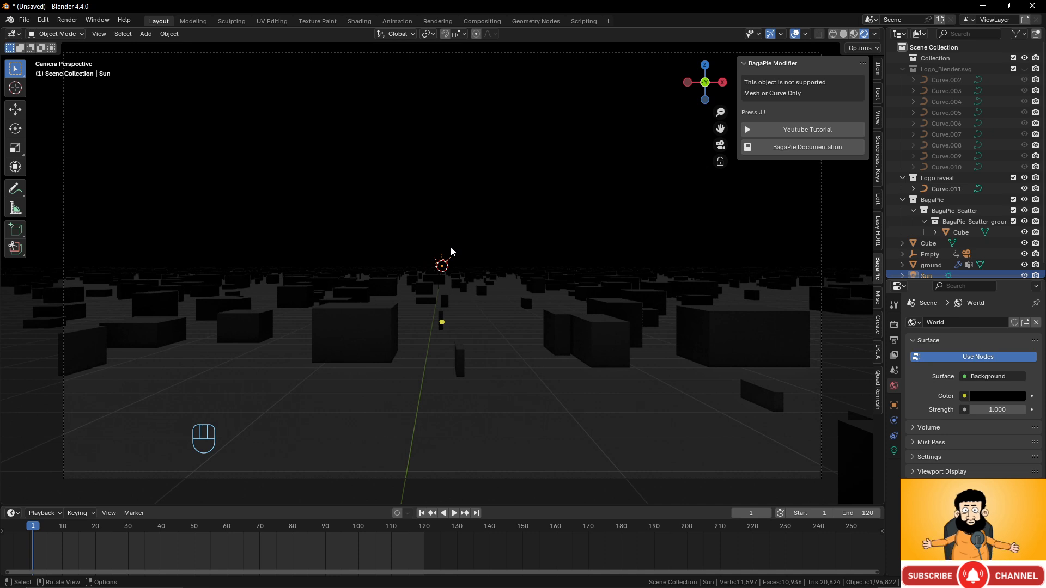
pyautogui.scroll(20, 451, 251)
pyautogui.scroll(-8, 453, 254)
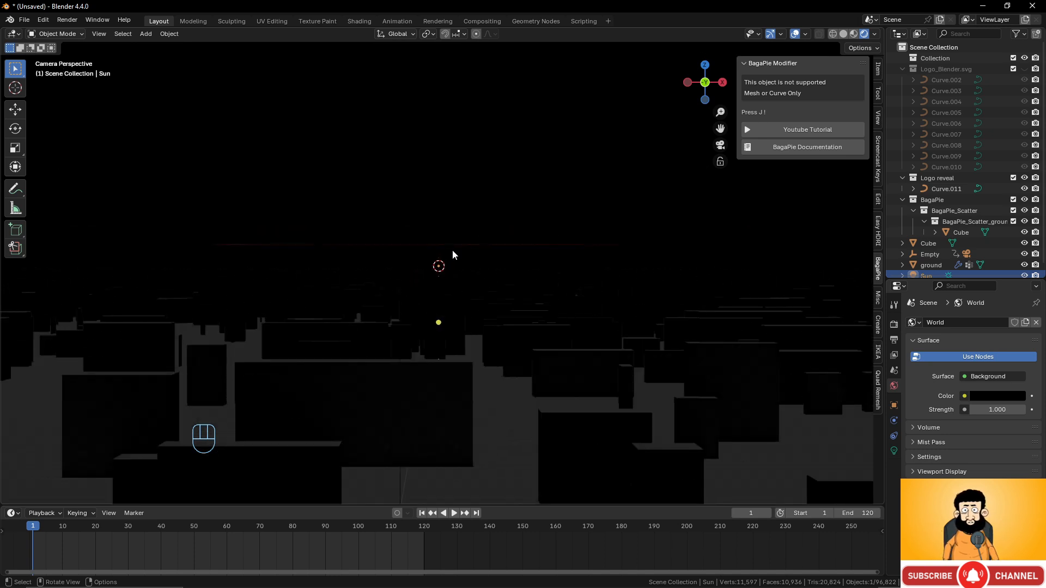
pyautogui.hotkey('shift', 'a')
pyautogui.moveTo(458, 257)
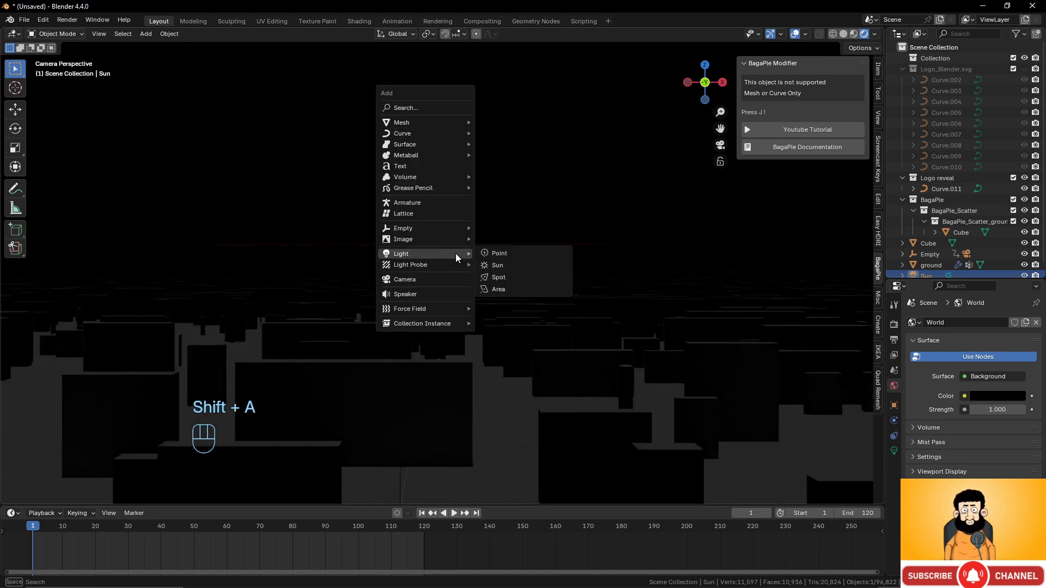
# - Add a spot light and raise it straight up above the logo
pyautogui.click(502, 282)
pyautogui.scroll(-2, 498, 320)
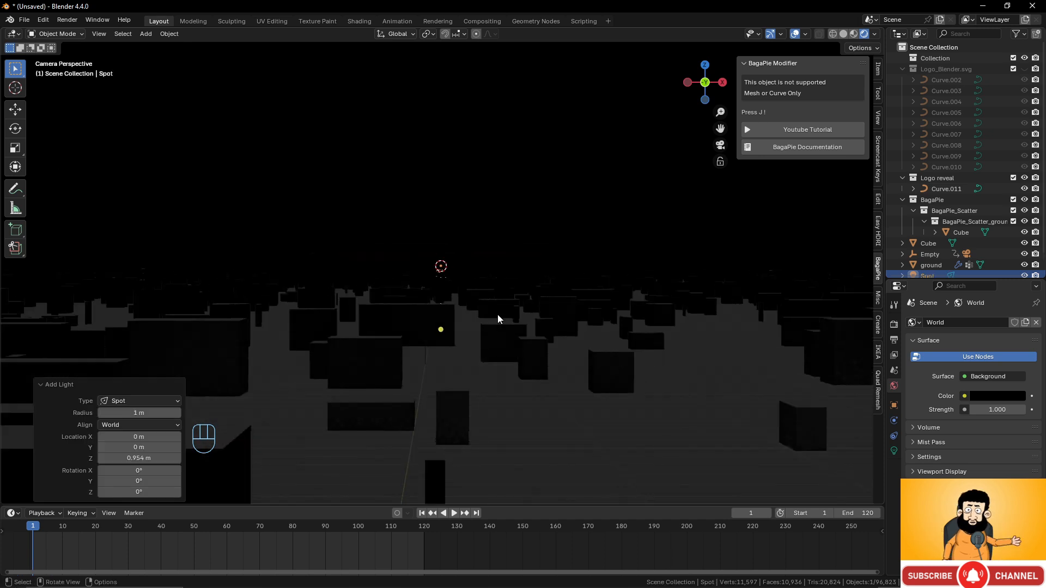
pyautogui.press('g')
pyautogui.press('z')
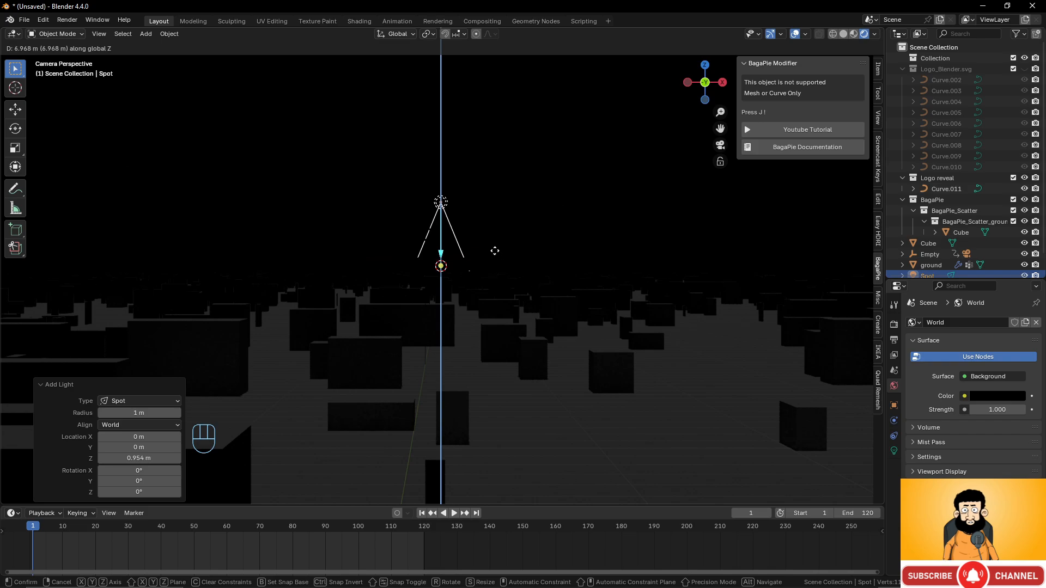
pyautogui.click(494, 250)
pyautogui.moveTo(467, 304); pyautogui.dragTo(485, 262, button='middle')
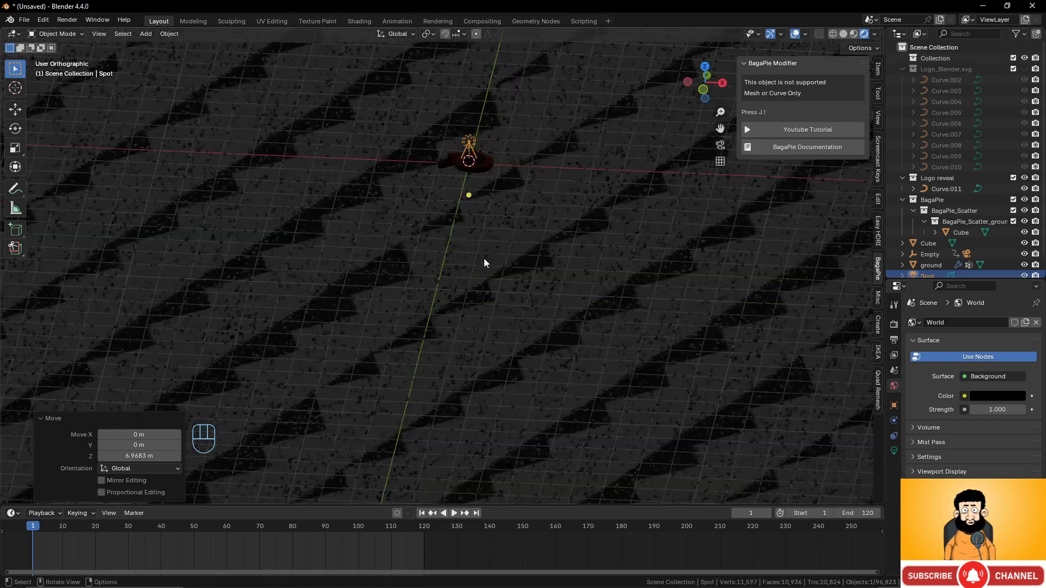
pyautogui.scroll(7, 485, 258)
pyautogui.keyDown('shift'); pyautogui.moveTo(493, 196); pyautogui.dragTo(412, 461, button='middle'); pyautogui.keyUp('shift')
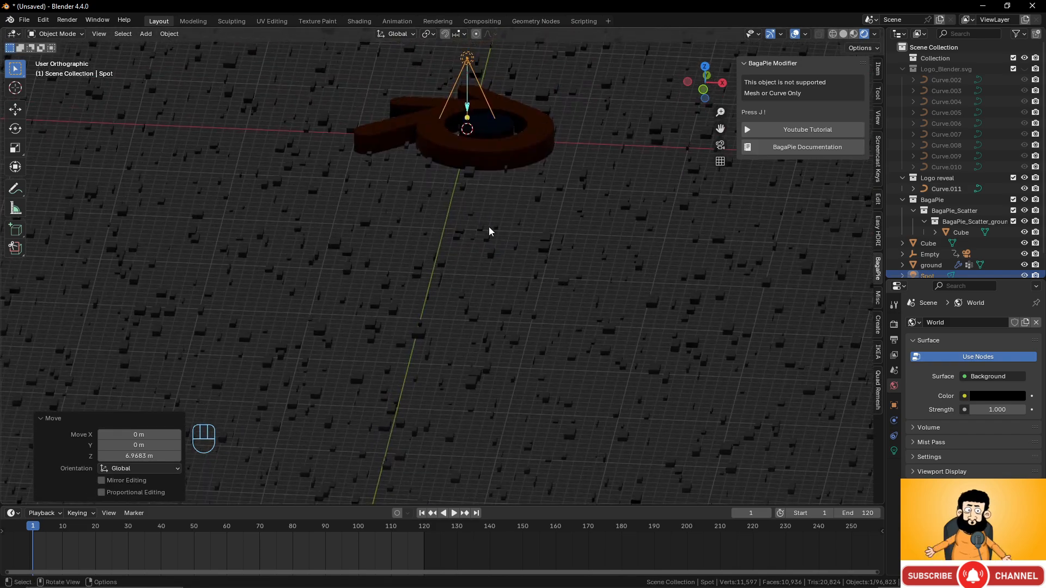
pyautogui.keyDown('shift'); pyautogui.moveTo(489, 227); pyautogui.dragTo(430, 384, button='middle'); pyautogui.keyUp('shift')
pyautogui.scroll(3, 451, 355)
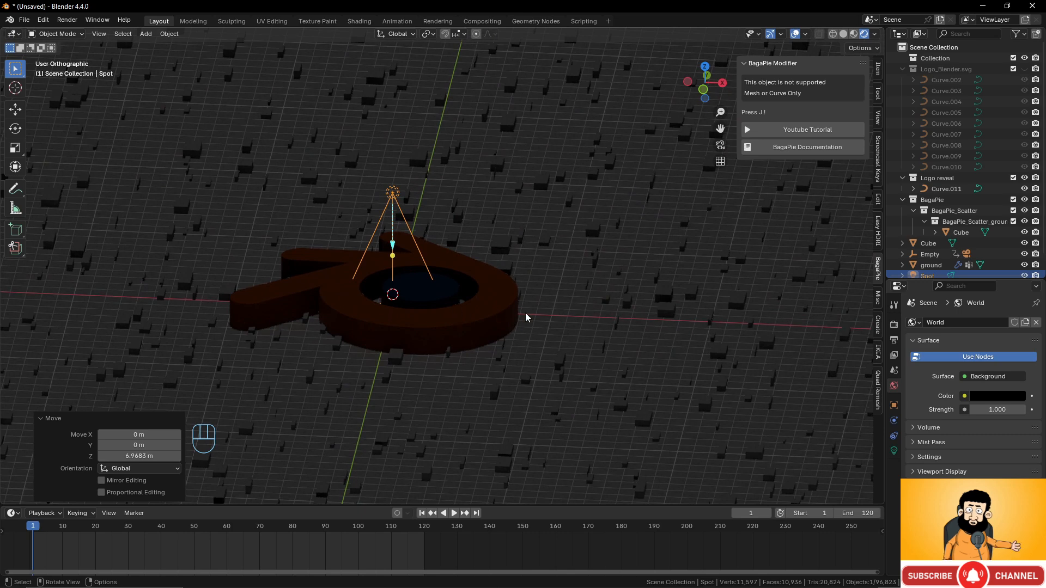
pyautogui.scroll(-3, 476, 307)
# - Adjust the spot light's height to 13.064 m and show its light settings
pyautogui.press('g')
pyautogui.press('z')
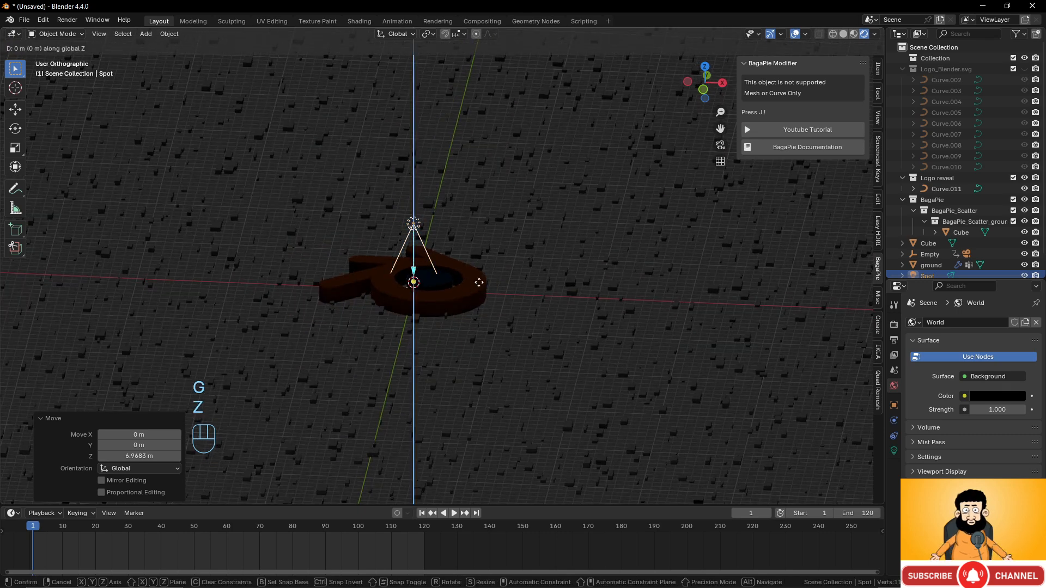
pyautogui.click(468, 195)
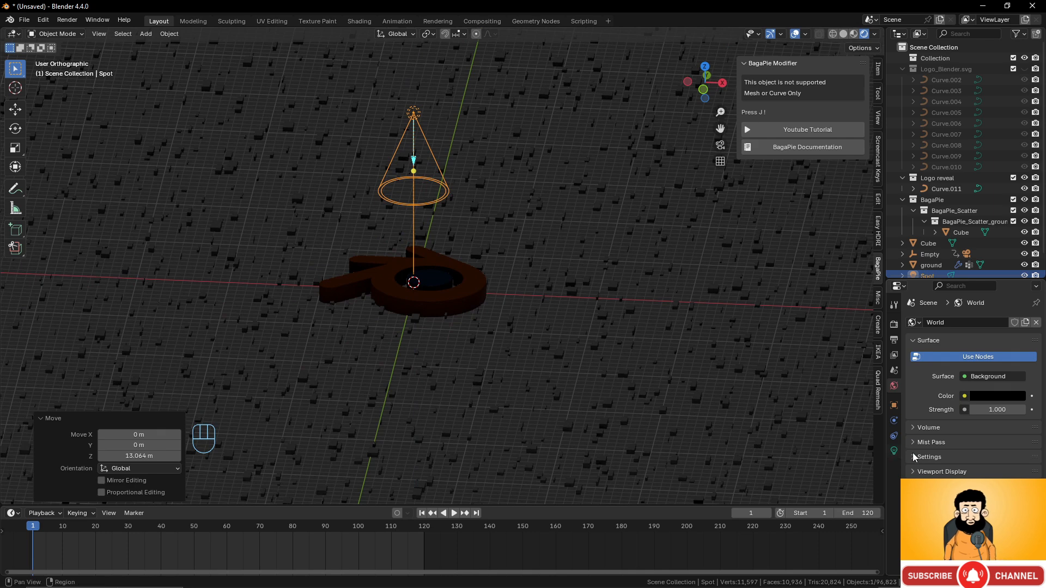
pyautogui.click(894, 451)
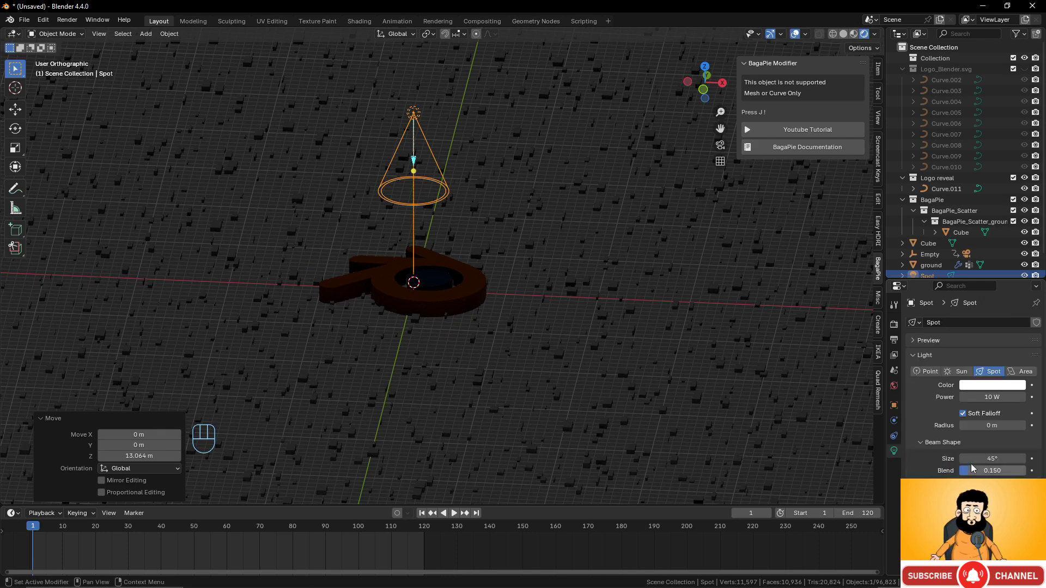
# - Set the spot light's power to 10000 W
pyautogui.click(987, 397)
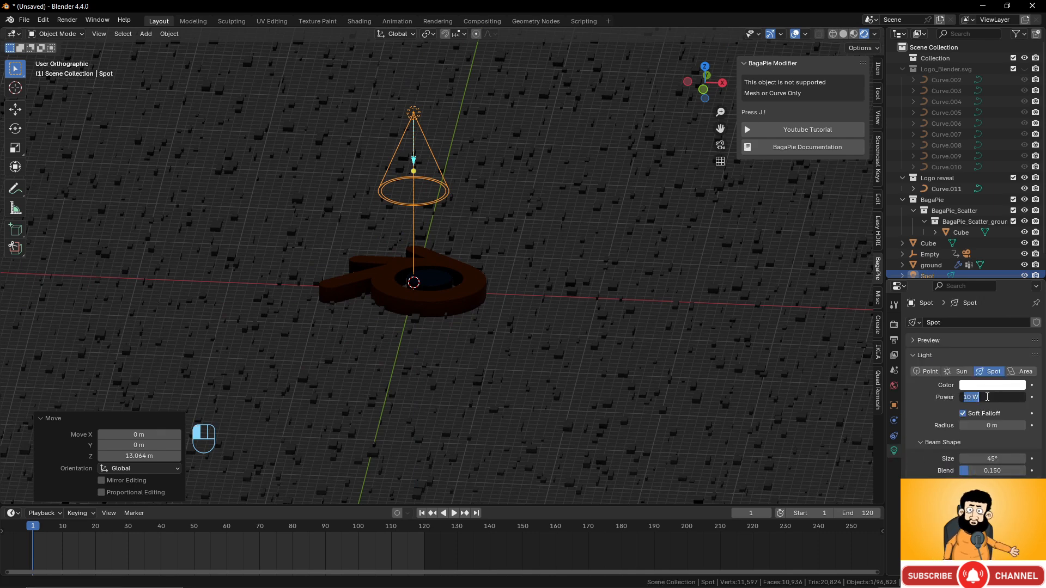
pyautogui.write('2000')
pyautogui.click(926, 416)
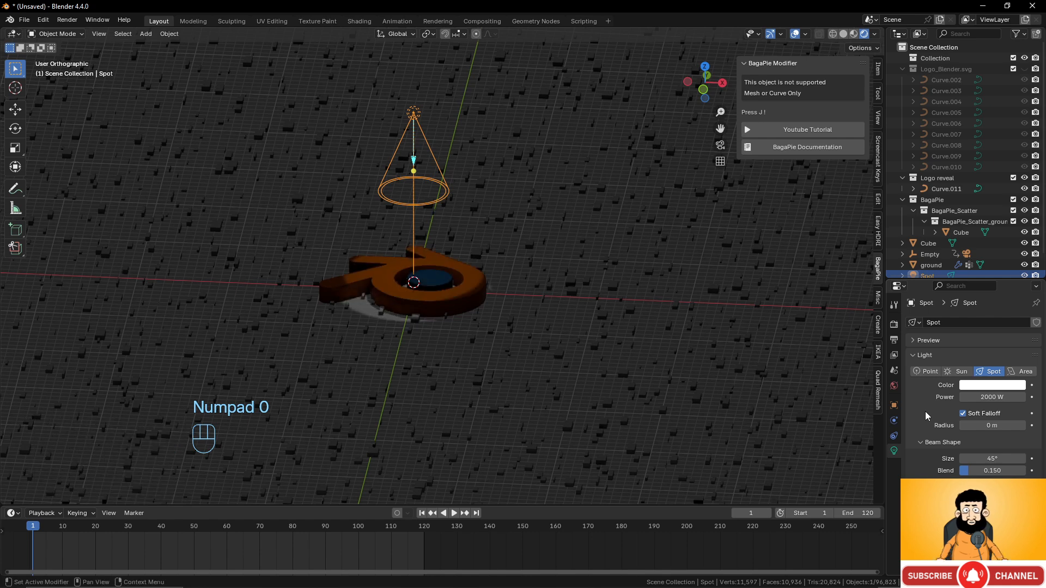
pyautogui.click(991, 397)
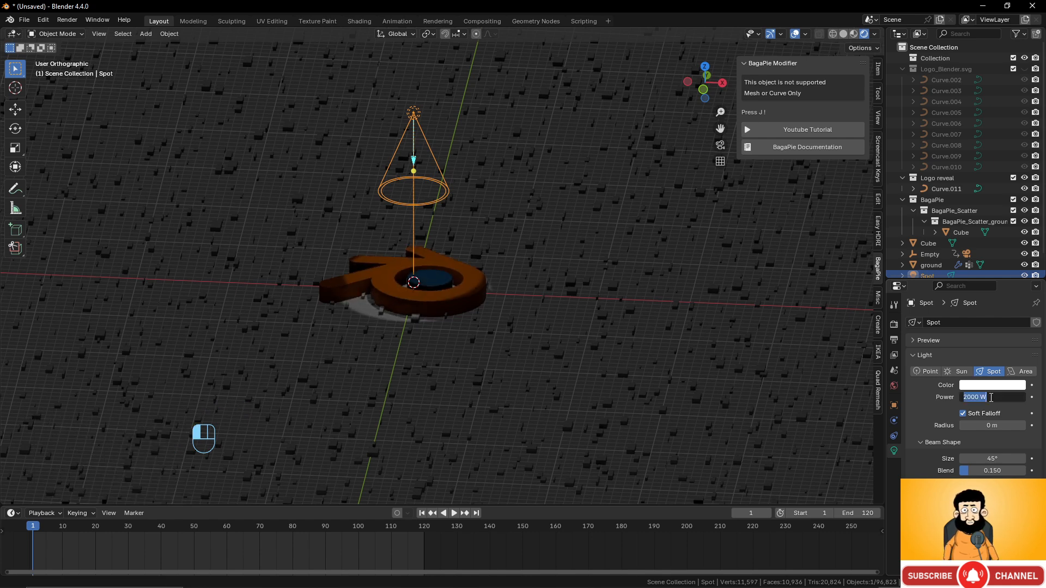
pyautogui.write('10')
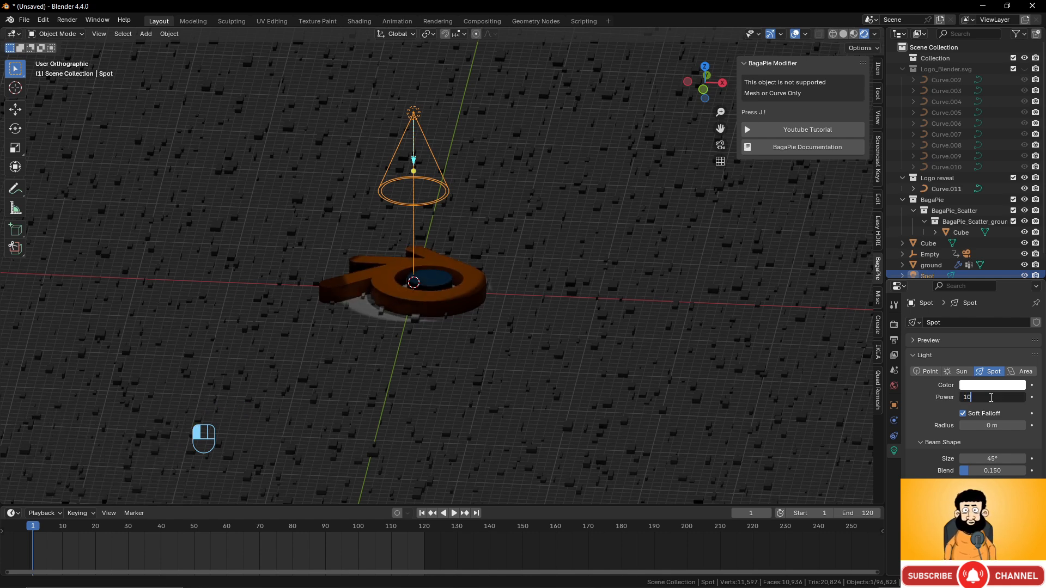
pyautogui.write('000')
pyautogui.click(930, 415)
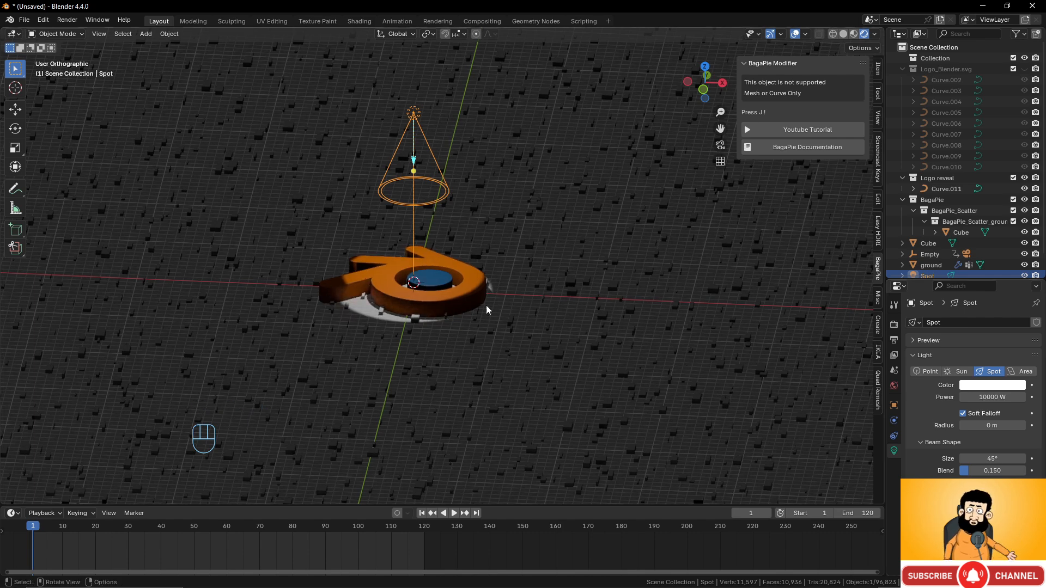
# - Raise the spot light to 12.035 m and preview the animation through the camera without overlays
pyautogui.press('g')
pyautogui.press('z')
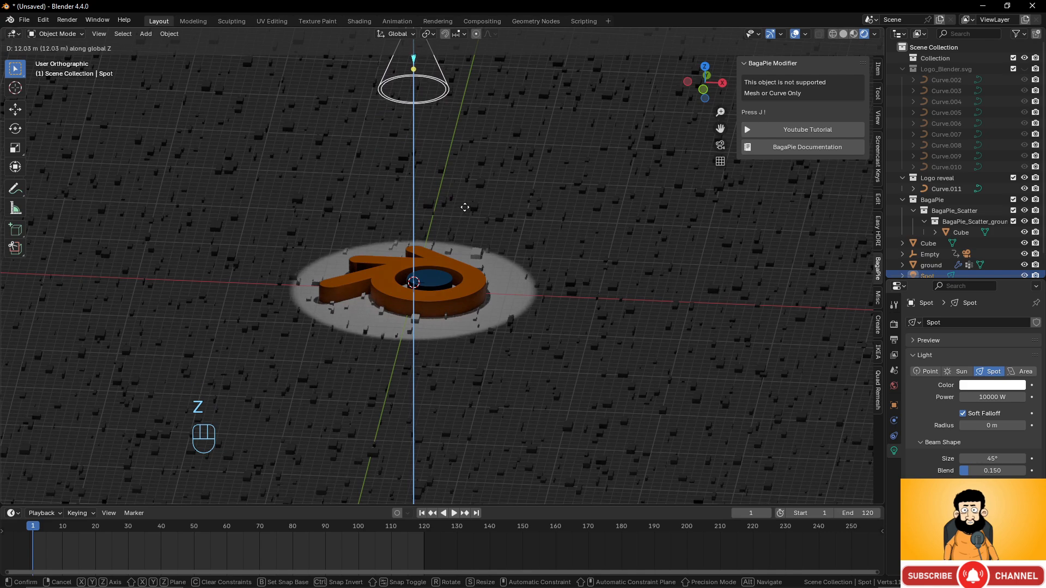
pyautogui.click(465, 207)
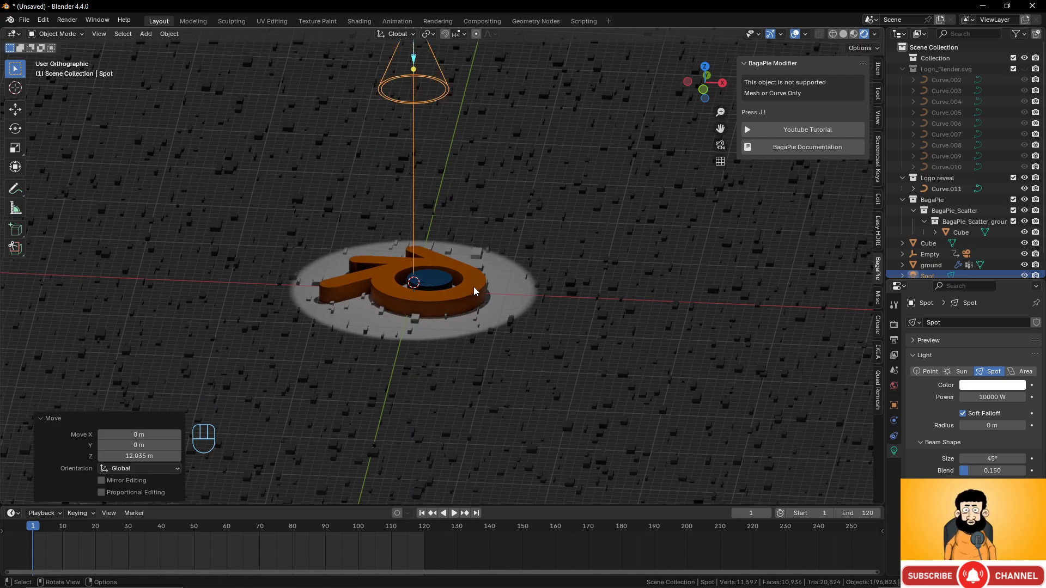
pyautogui.scroll(-5, 474, 285)
pyautogui.press('KP_0')
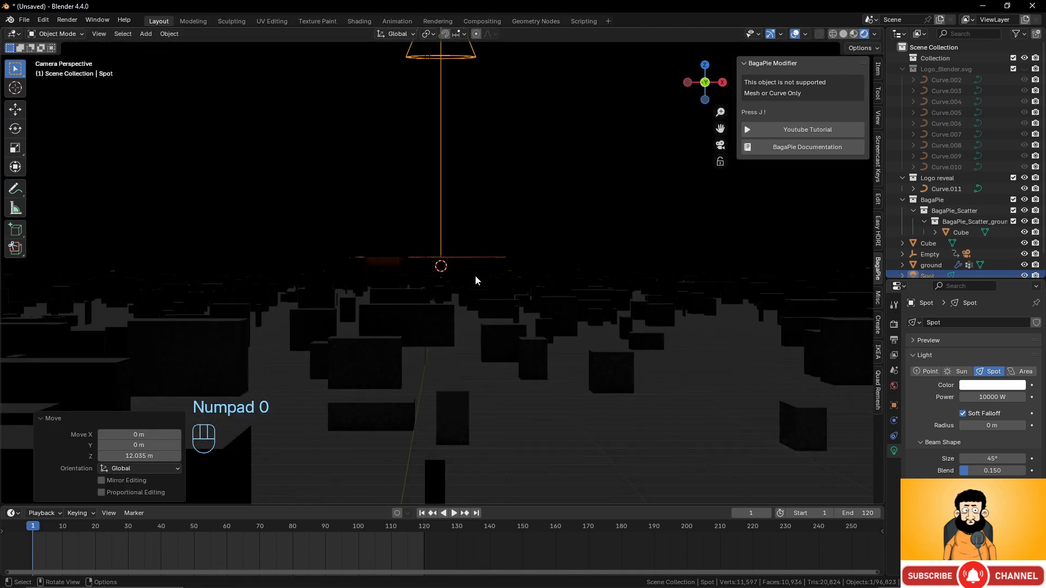
pyautogui.click(795, 34)
pyautogui.scroll(-9, 552, 242)
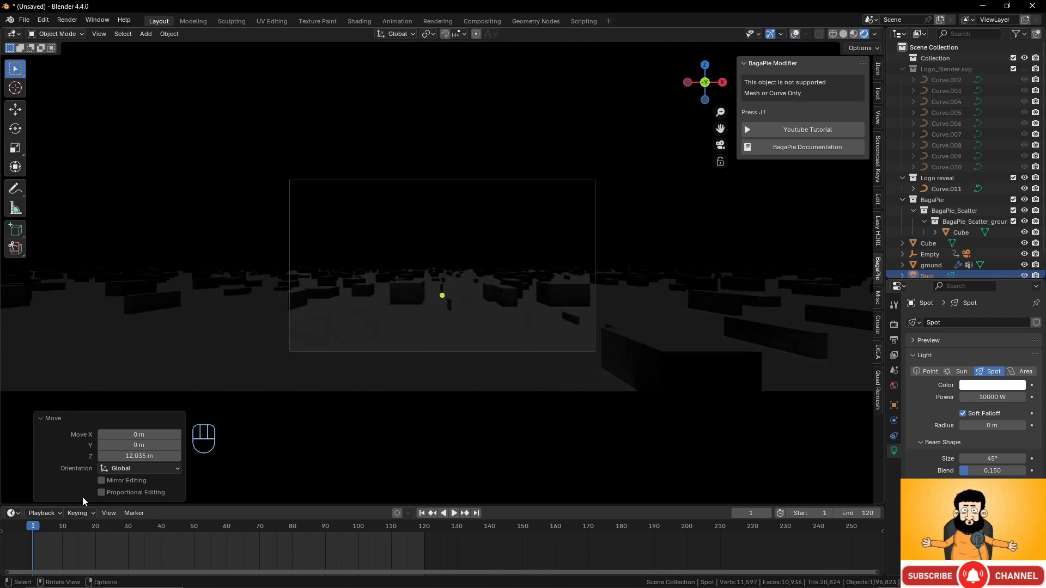
pyautogui.moveTo(34, 531); pyautogui.dragTo(68, 532)
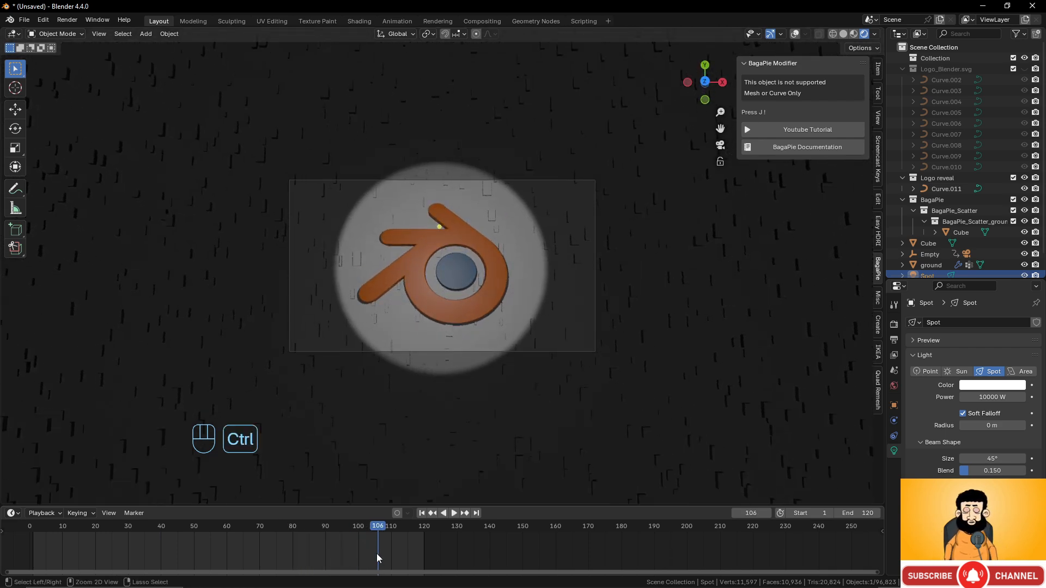
pyautogui.hotkey('ctrl', 'z')
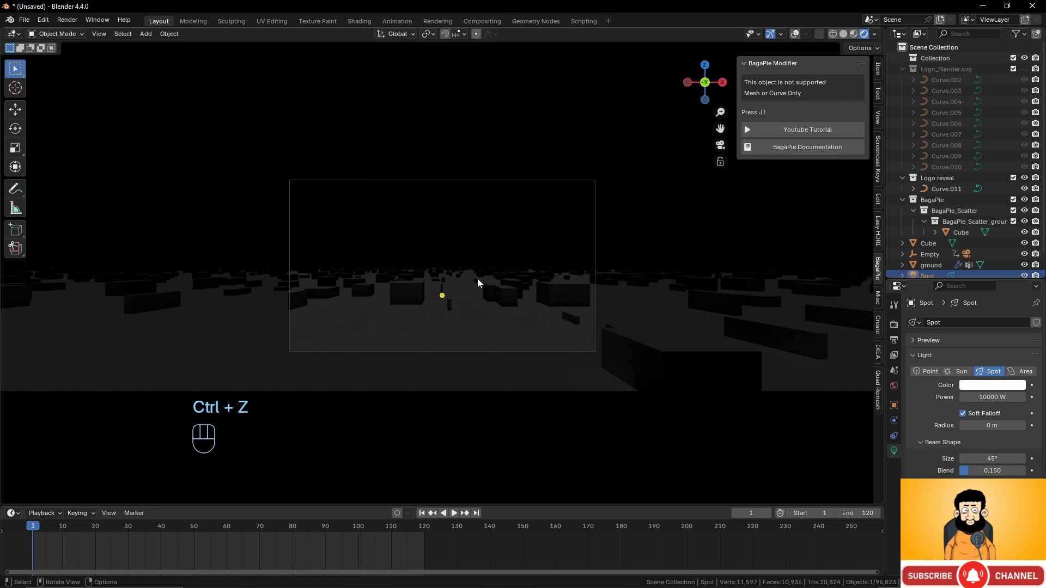
pyautogui.moveTo(519, 249); pyautogui.dragTo(458, 340, button='middle')
# - In Right view, duplicate the spot as Spot.001, offset it and tilt it -6.84° toward the logo
pyautogui.scroll(-2, 943, 249)
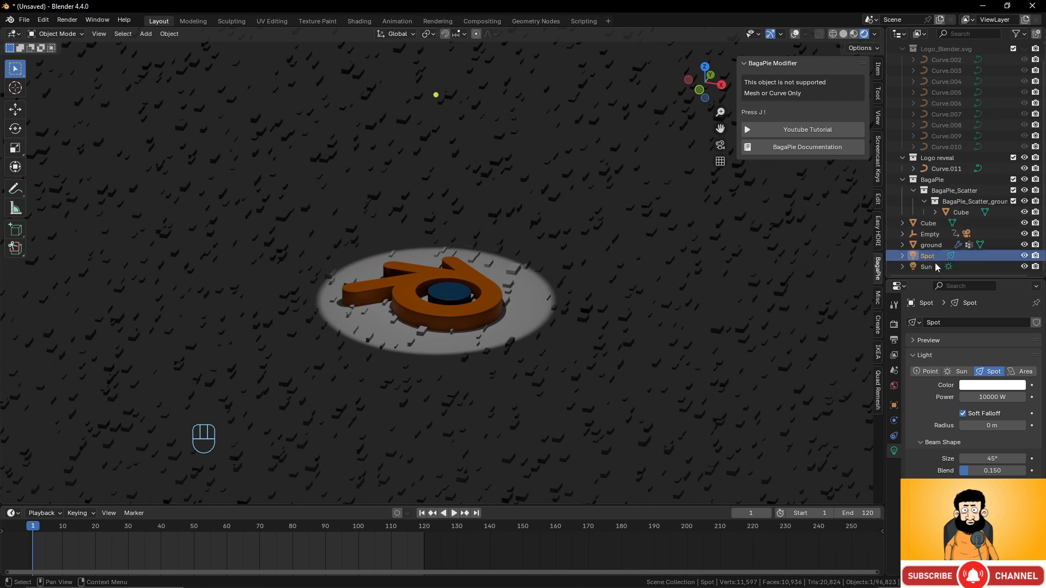
pyautogui.press('KP_3')
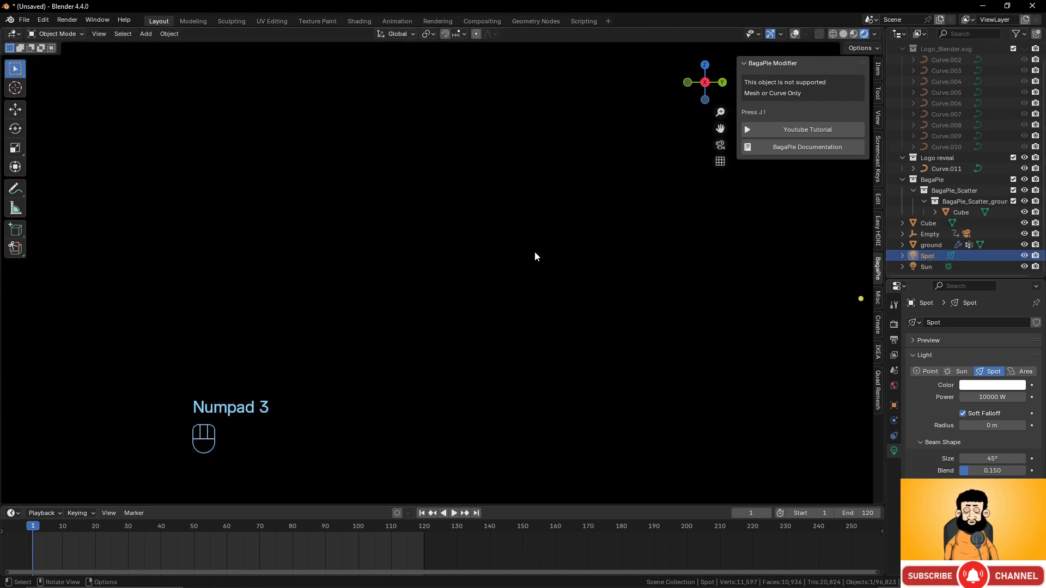
pyautogui.click(795, 31)
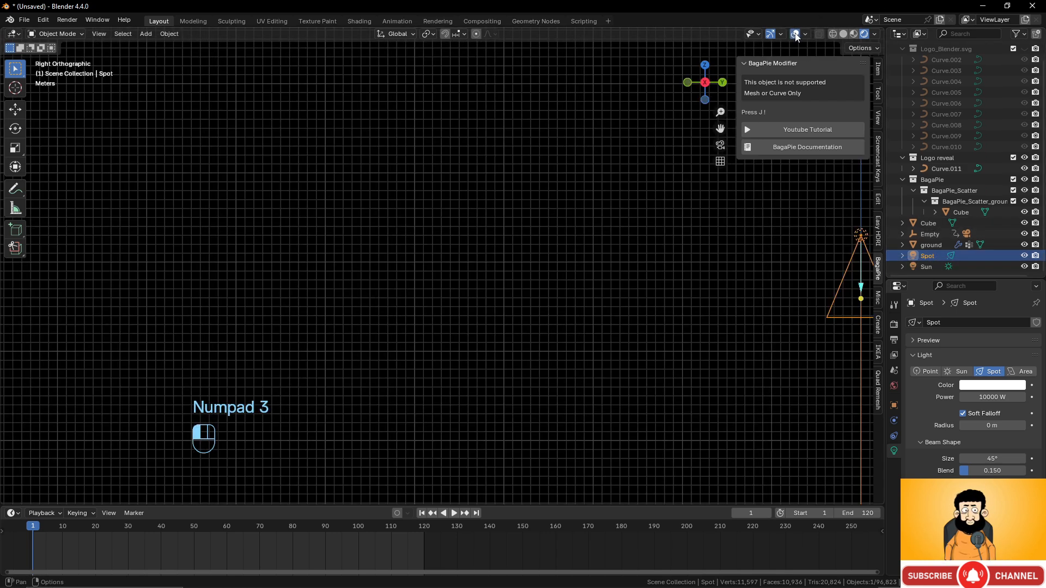
pyautogui.scroll(-5, 458, 338)
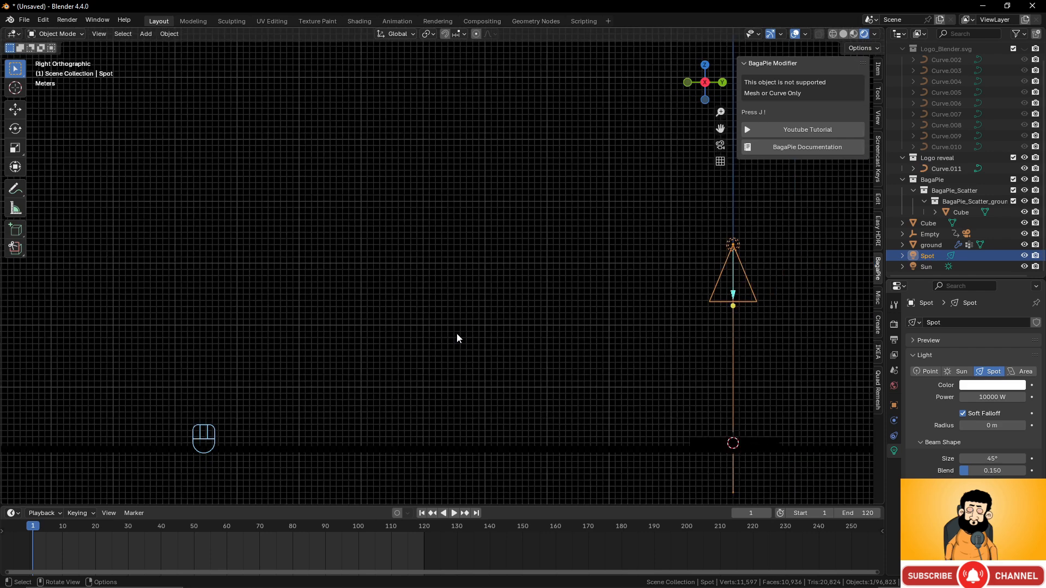
pyautogui.keyDown('shift'); pyautogui.moveTo(524, 327); pyautogui.dragTo(506, 347, button='middle'); pyautogui.keyUp('shift')
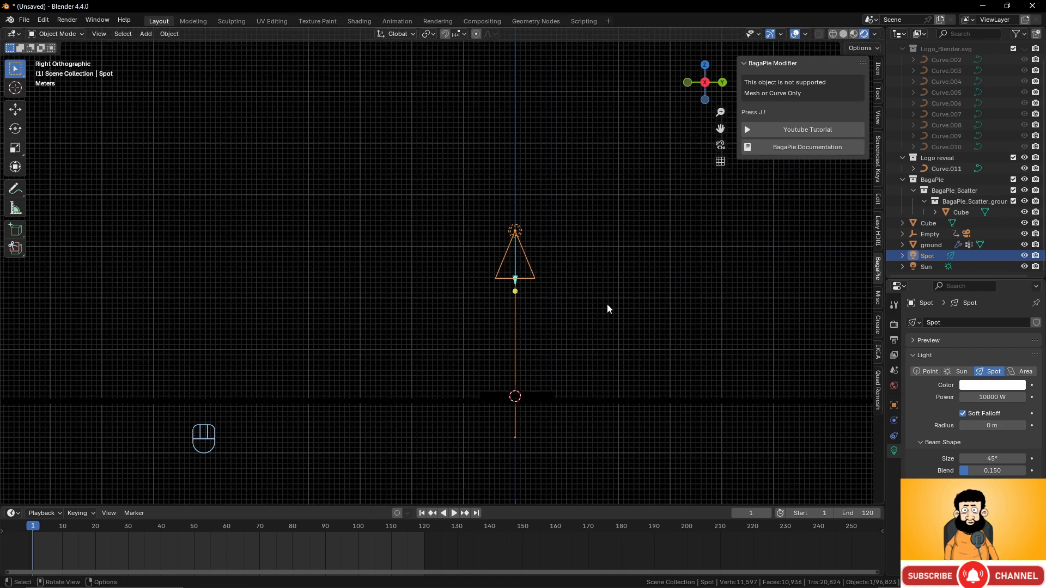
pyautogui.hotkey('shift', 'd')
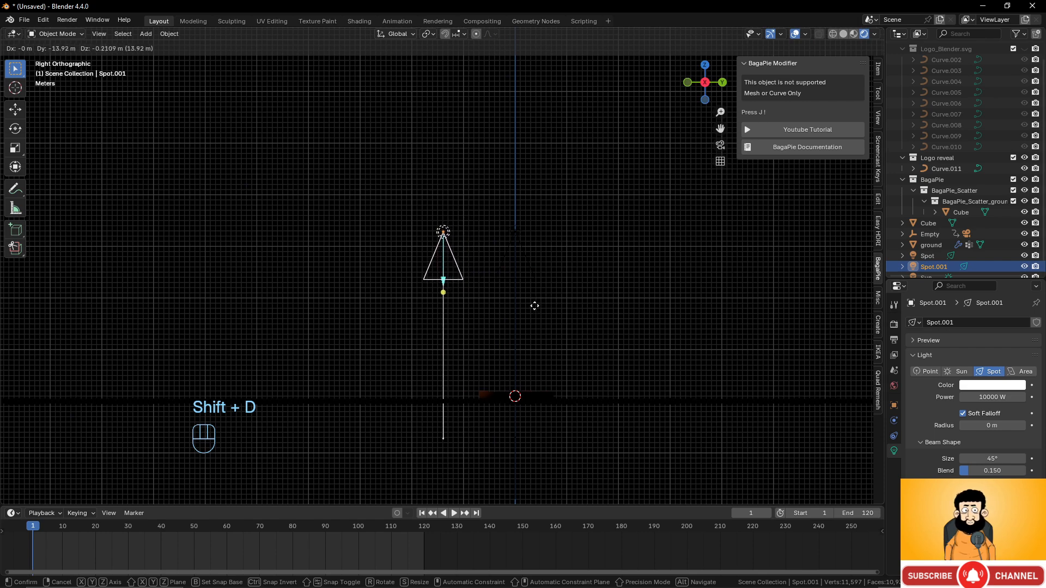
pyautogui.click(534, 306)
pyautogui.press('r')
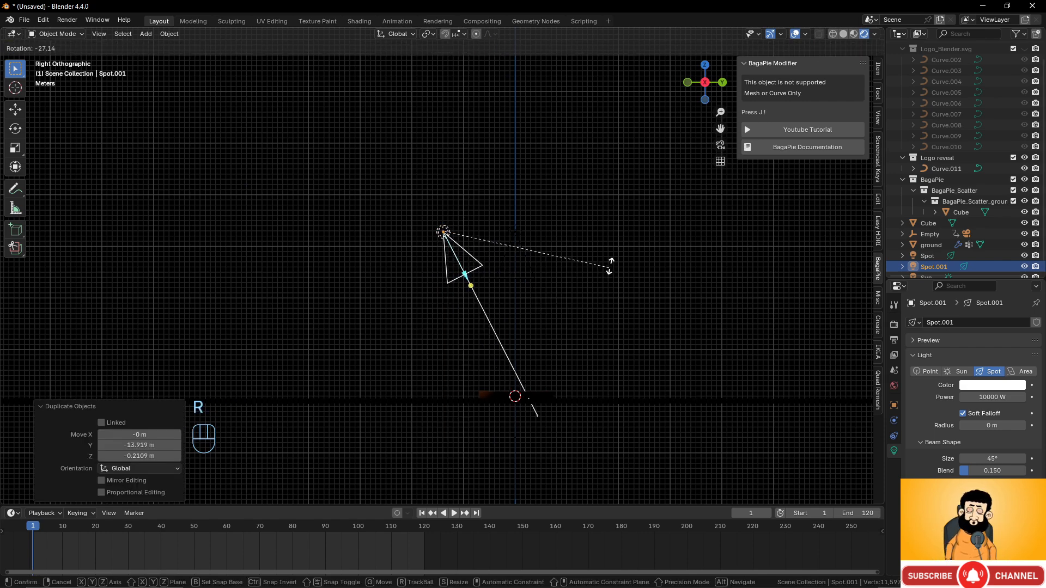
pyautogui.click(608, 268)
pyautogui.press('g')
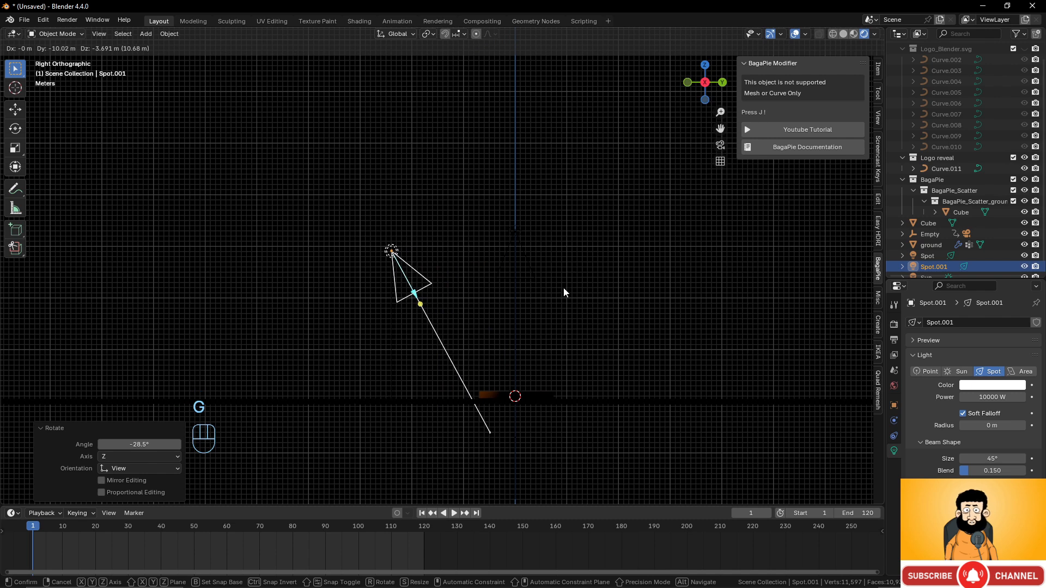
pyautogui.press('r')
pyautogui.click(598, 269)
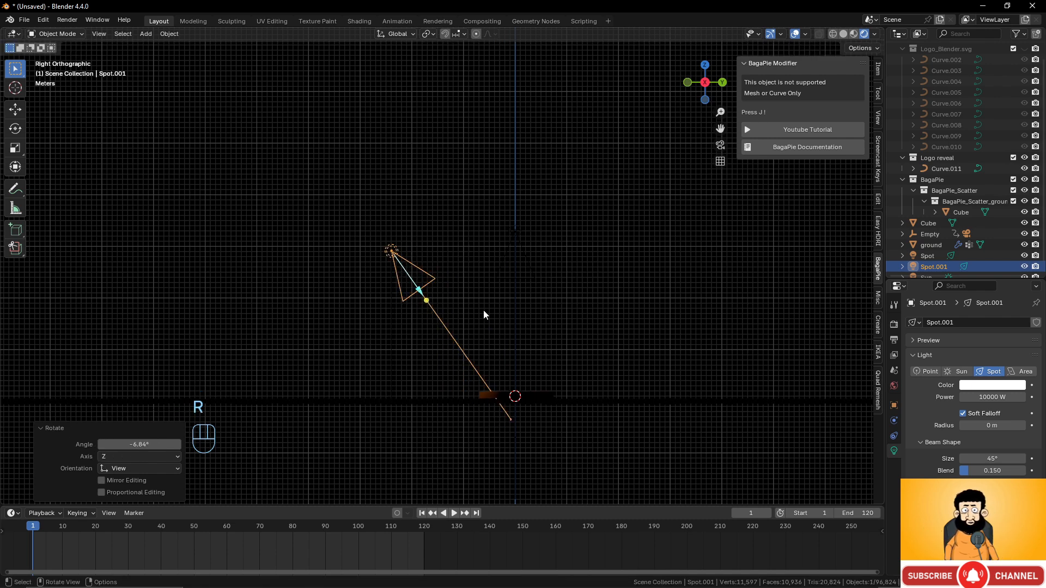
# - Duplicate it as Spot.002 on the opposite side, tilted 61.6° toward the logo, then view through the camera
pyautogui.hotkey('shift', 'd')
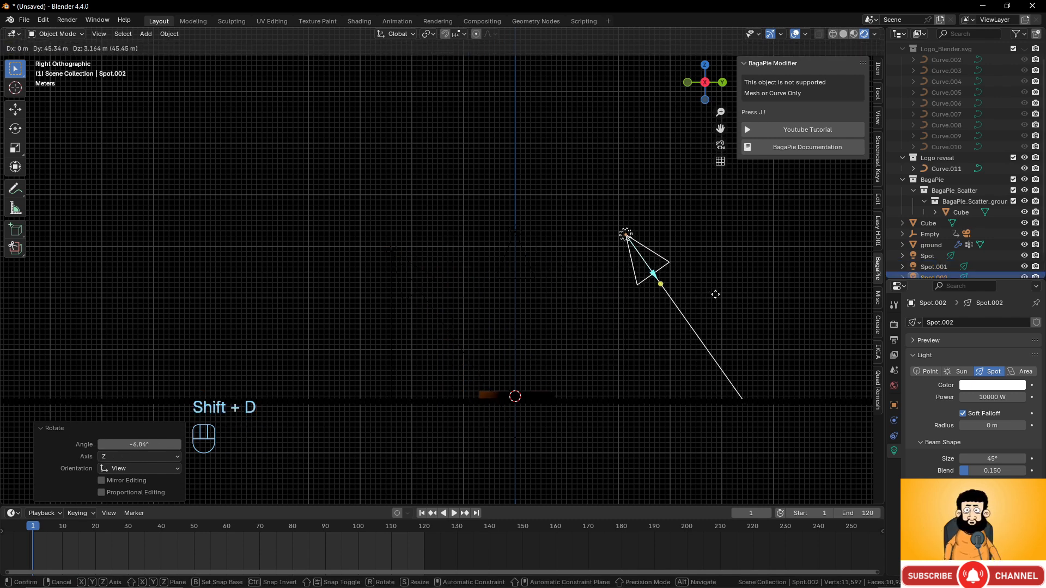
pyautogui.click(716, 299)
pyautogui.press('r')
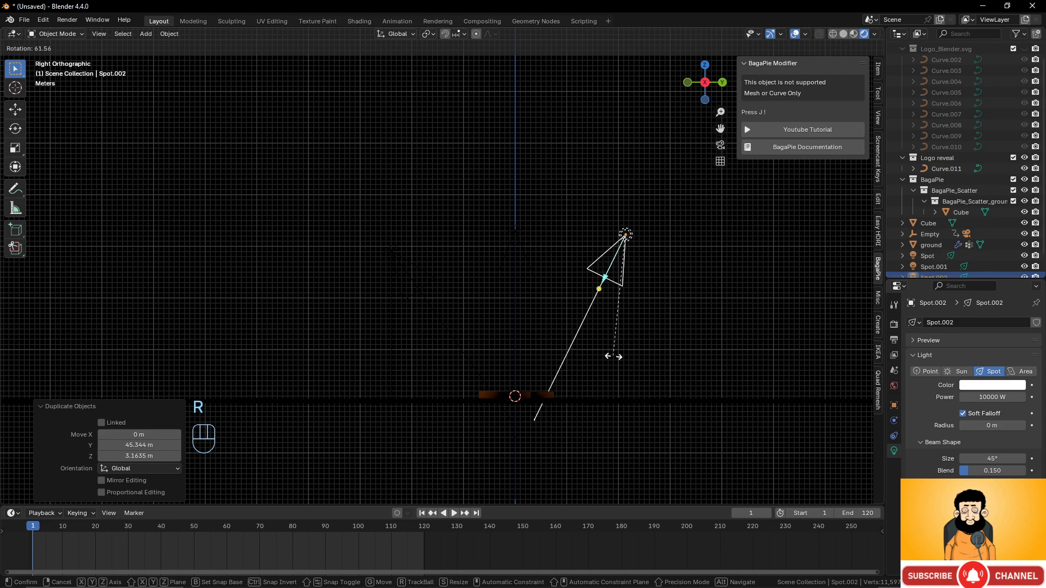
pyautogui.click(613, 359)
pyautogui.moveTo(476, 351); pyautogui.dragTo(524, 362, button='middle')
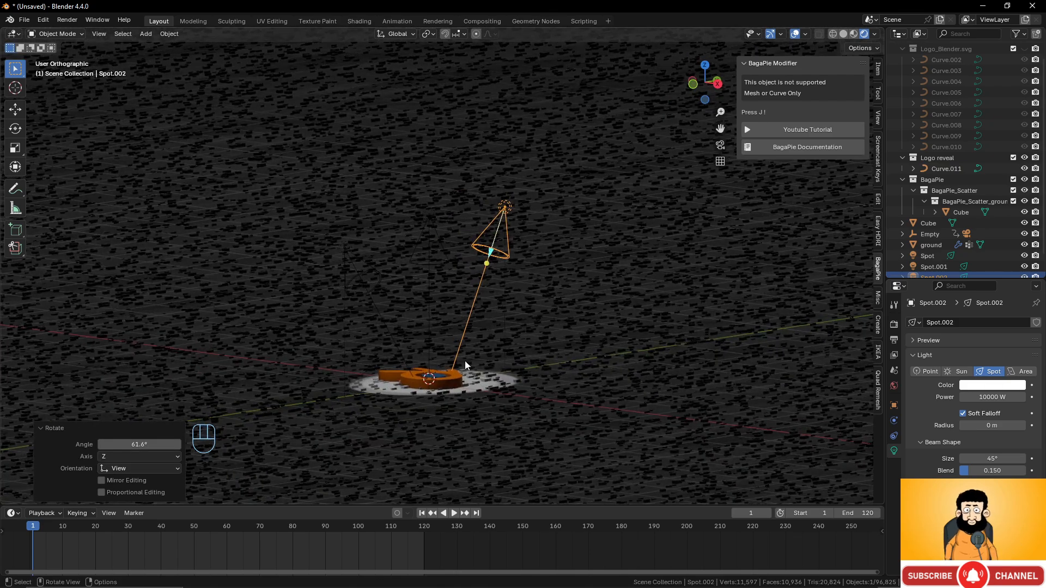
pyautogui.press('KP_0')
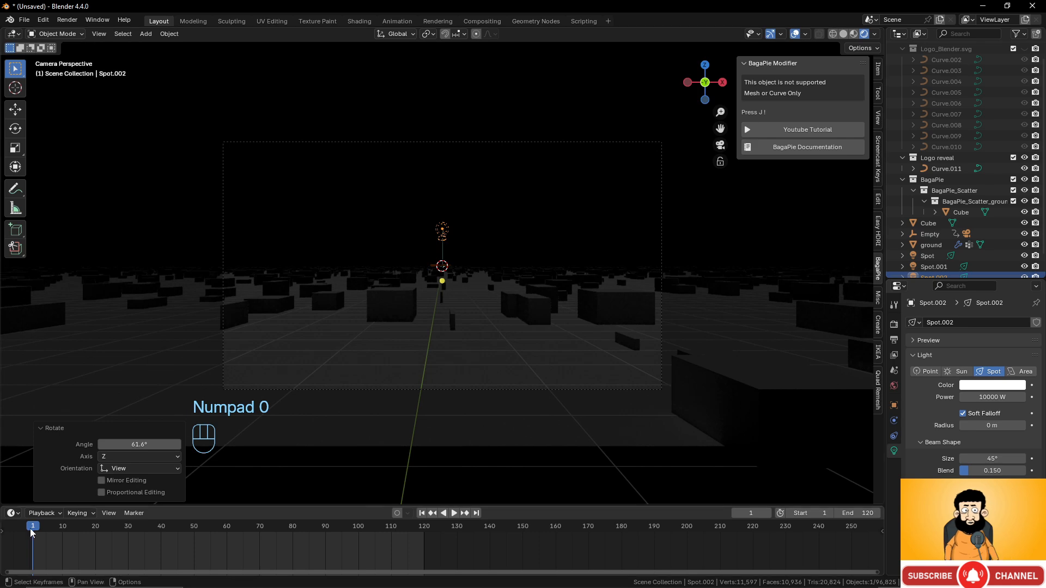
# - Play and stop the animation to preview the lighting from the camera
pyautogui.press('space')
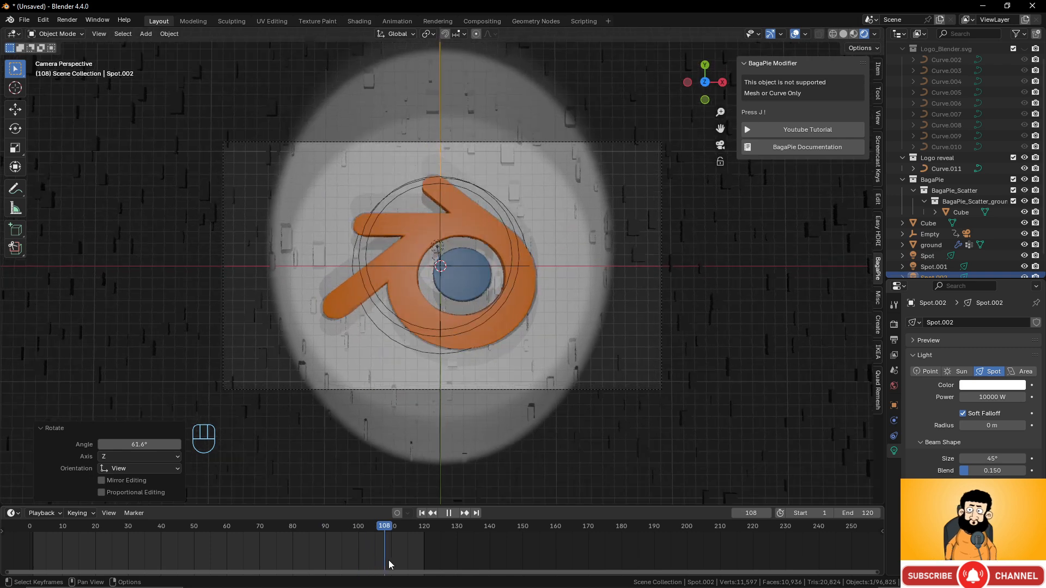
pyautogui.press('space')
pyautogui.scroll(-2, 495, 386)
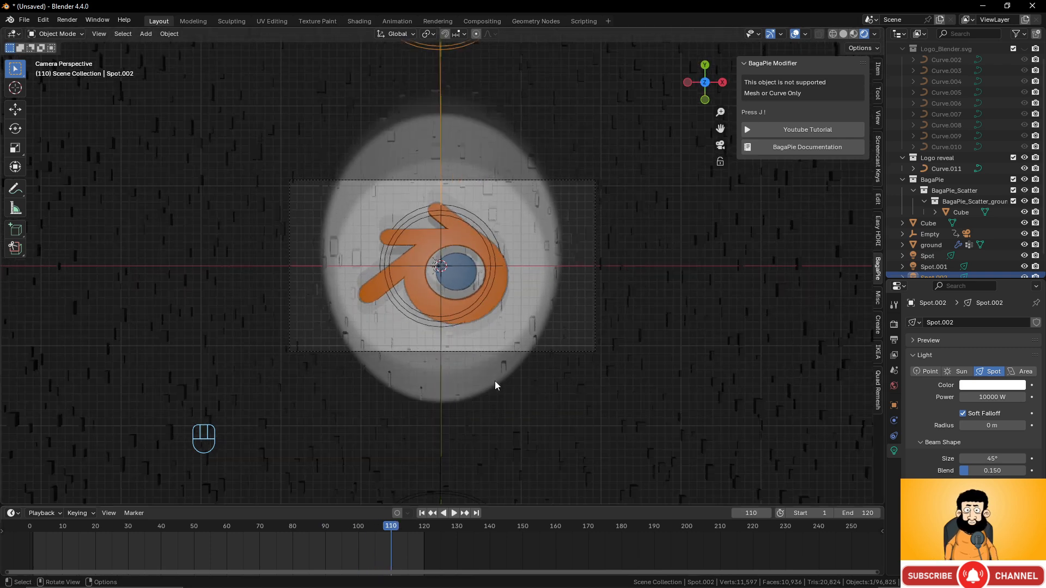
pyautogui.scroll(-2, 495, 385)
pyautogui.scroll(-1, 495, 386)
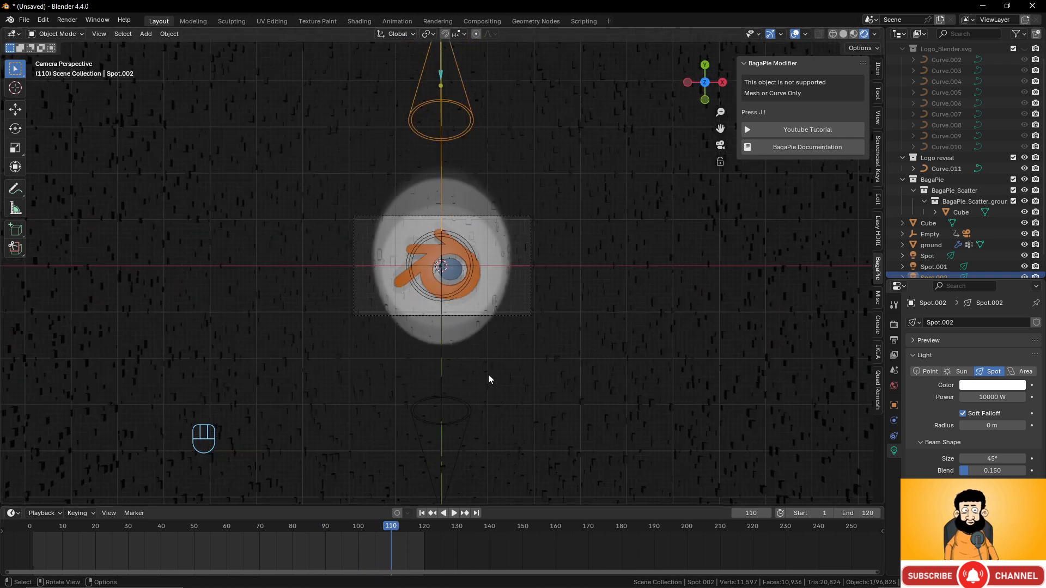
# - Select Spot.001 and Spot.002 and duplicate them in place
pyautogui.click(465, 412)
pyautogui.keyDown('shift'); pyautogui.click(472, 130); pyautogui.keyUp('shift')
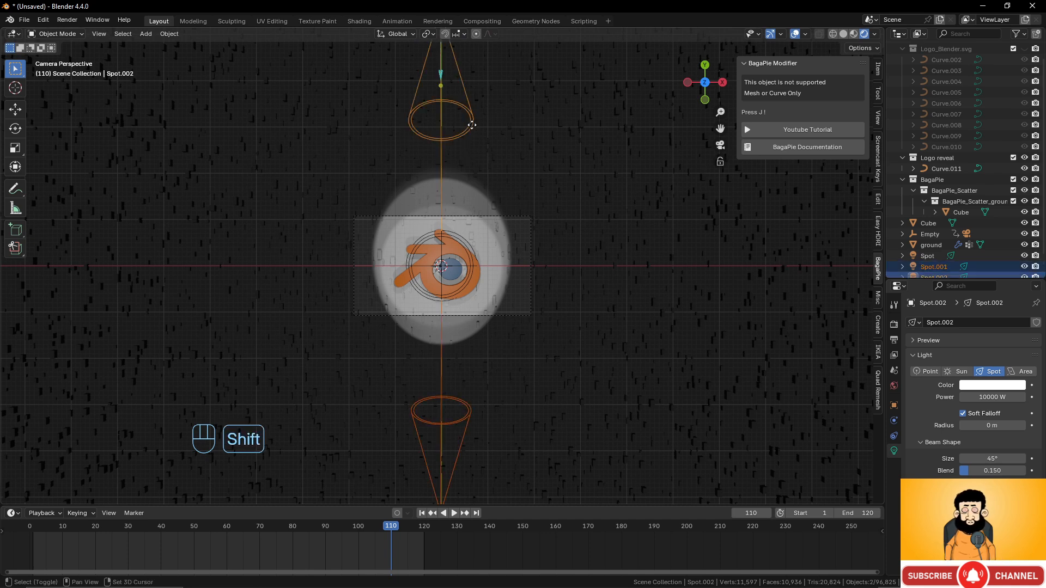
pyautogui.hotkey('shift', 'd')
# - Keep the copied spot lights in place and turn them 89° to the sides
pyautogui.rightClick(510, 219)
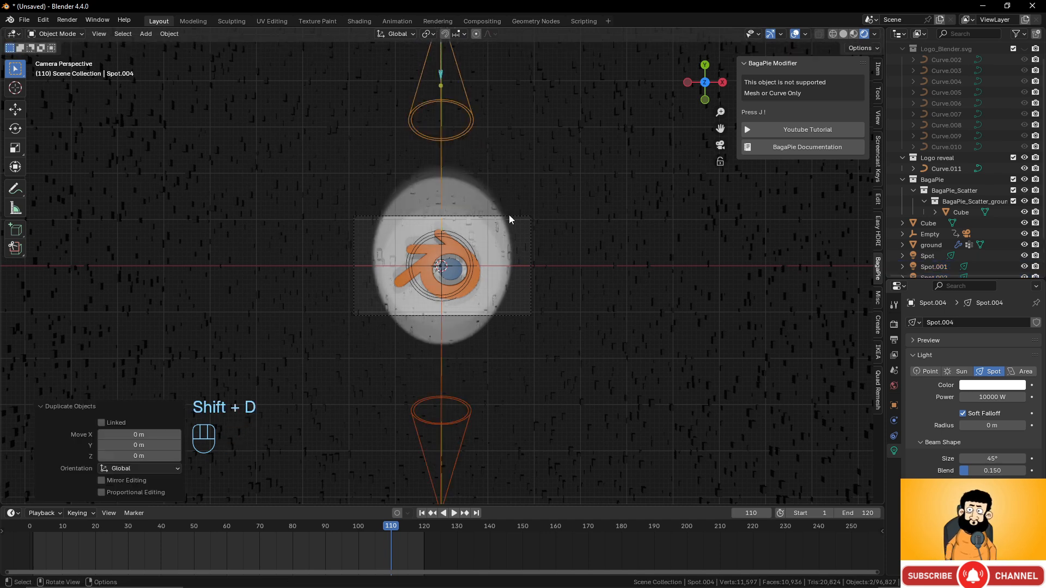
pyautogui.press('r')
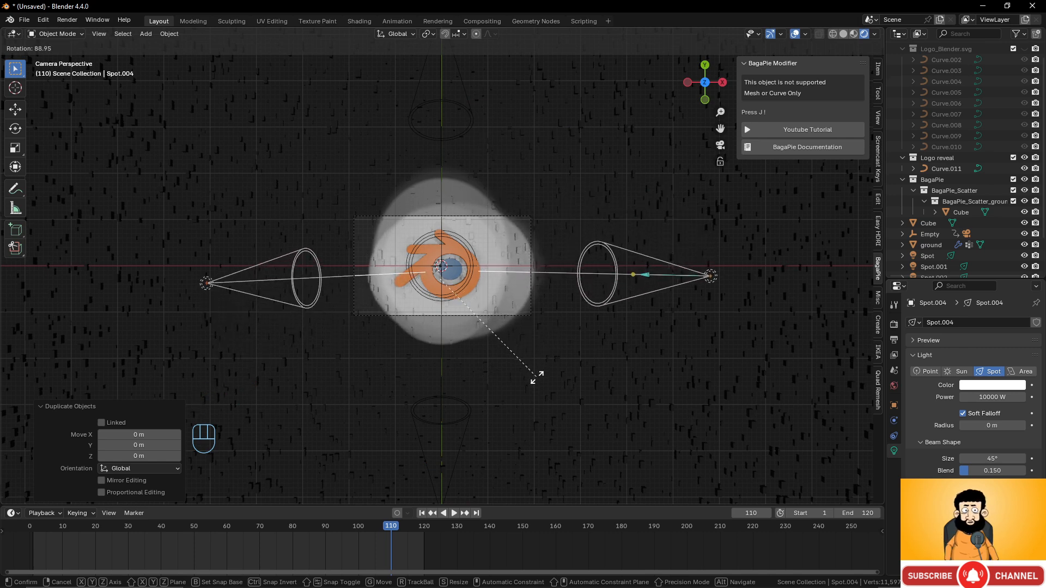
pyautogui.click(537, 379)
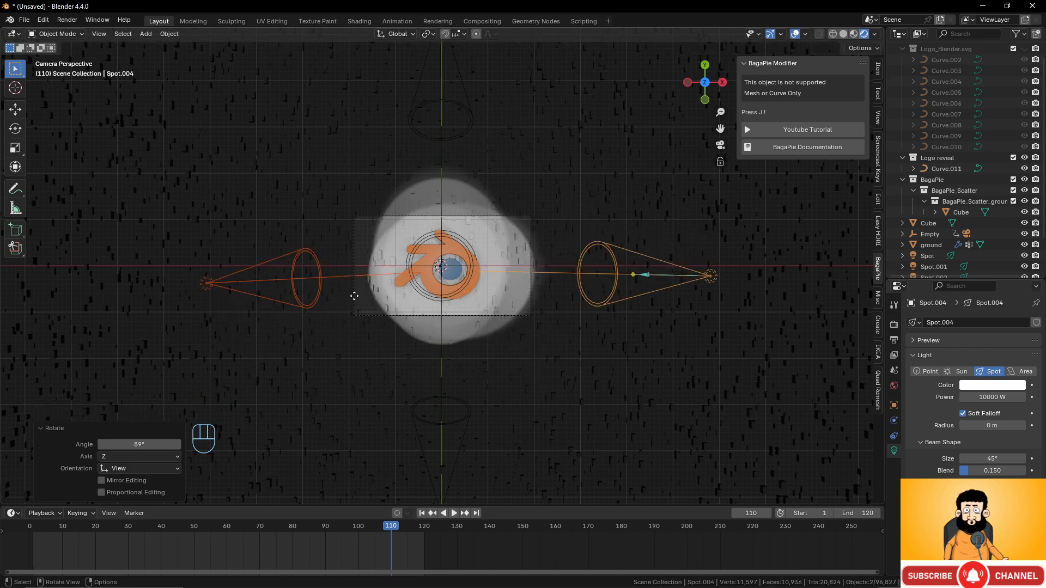
# - Tilt Spot.004 4.85° around the global Y axis toward the logo
pyautogui.click(294, 281)
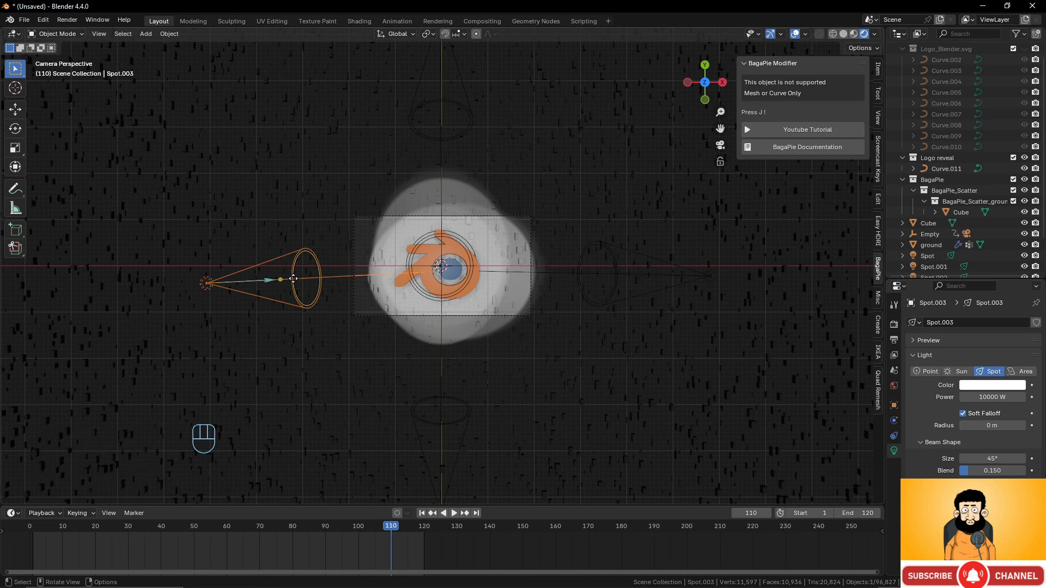
pyautogui.click(619, 282)
pyautogui.press('r')
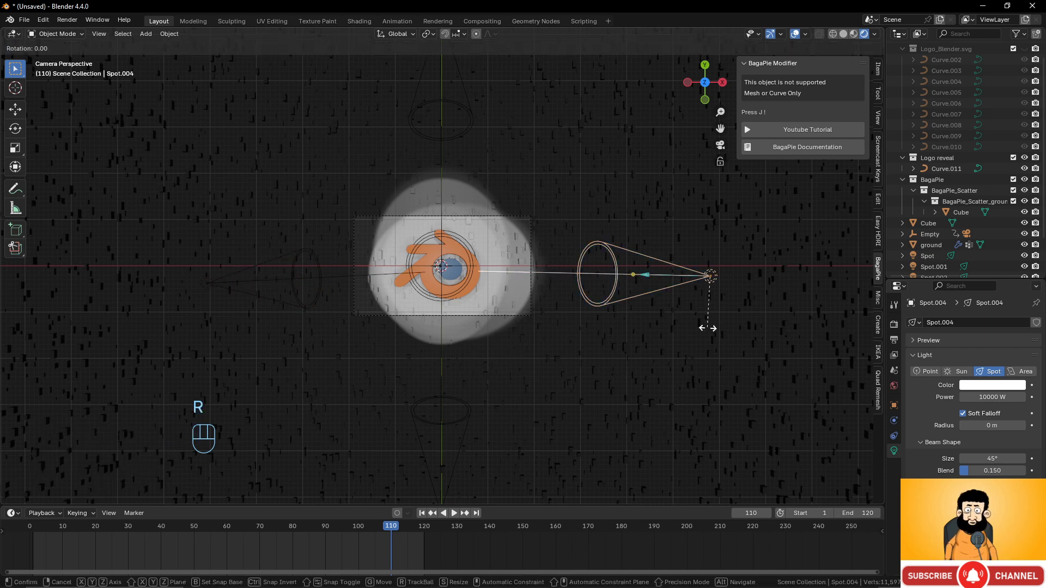
pyautogui.press('y')
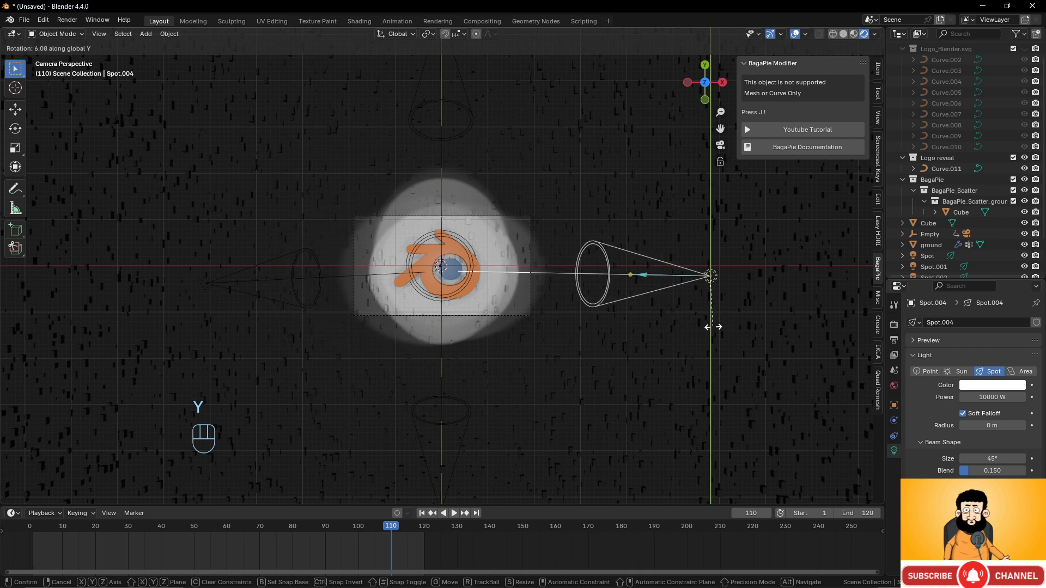
pyautogui.click(711, 327)
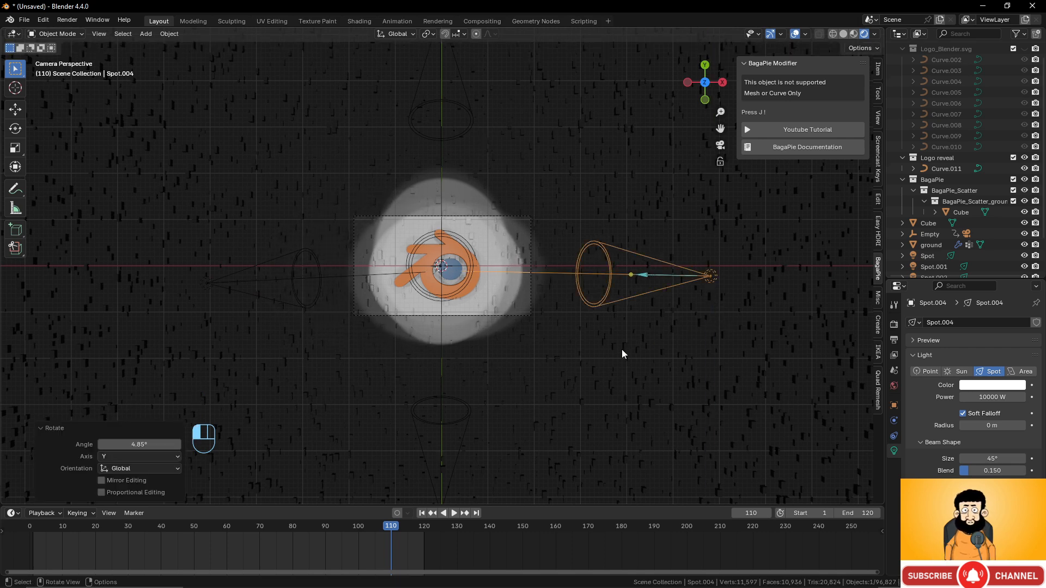
# - Tilt Spot.002 about -4.06° around the global X axis to aim at the logo
pyautogui.click(449, 400)
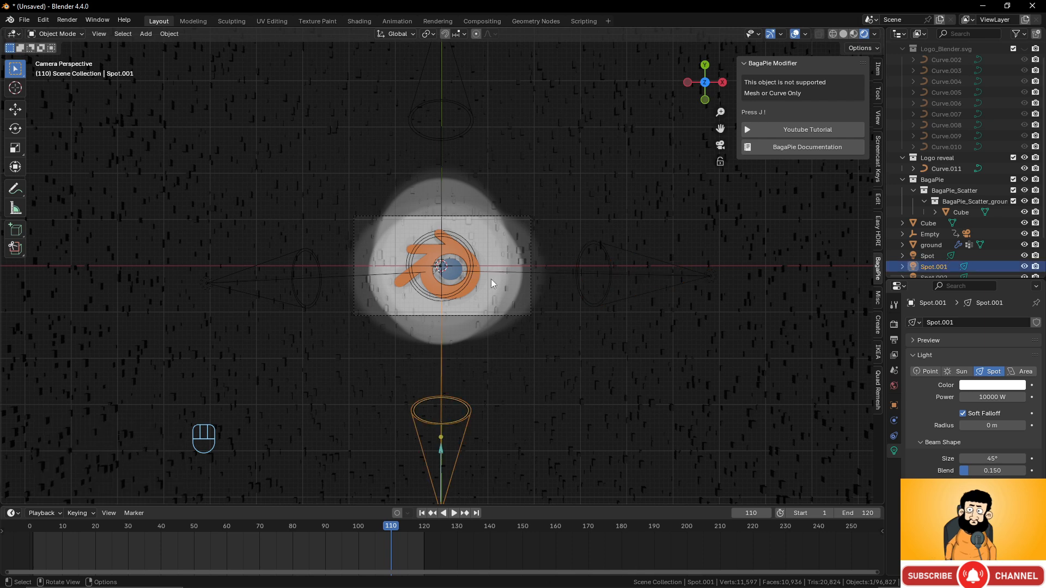
pyautogui.click(473, 109)
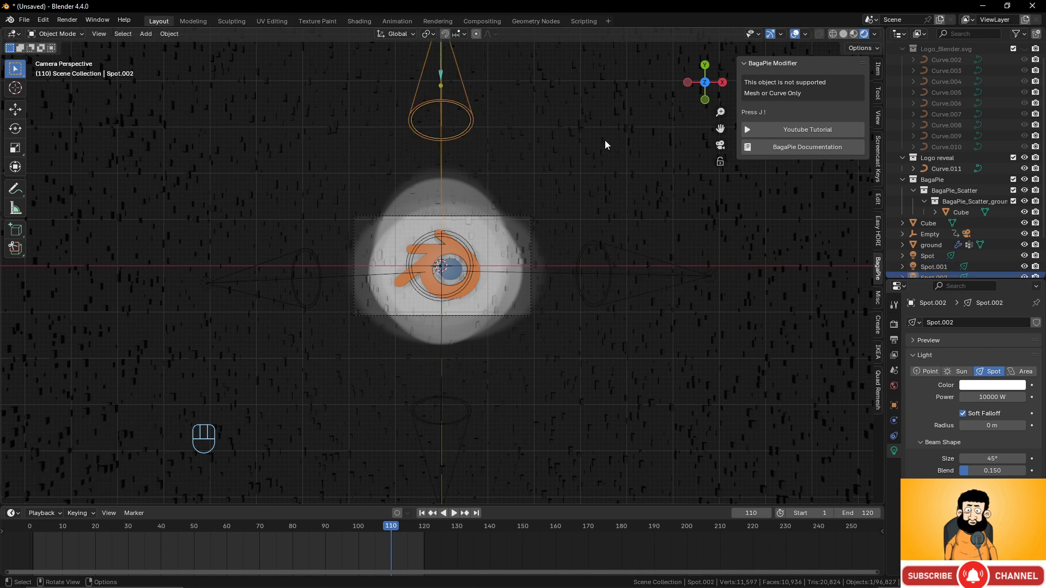
pyautogui.press('r')
pyautogui.press('x')
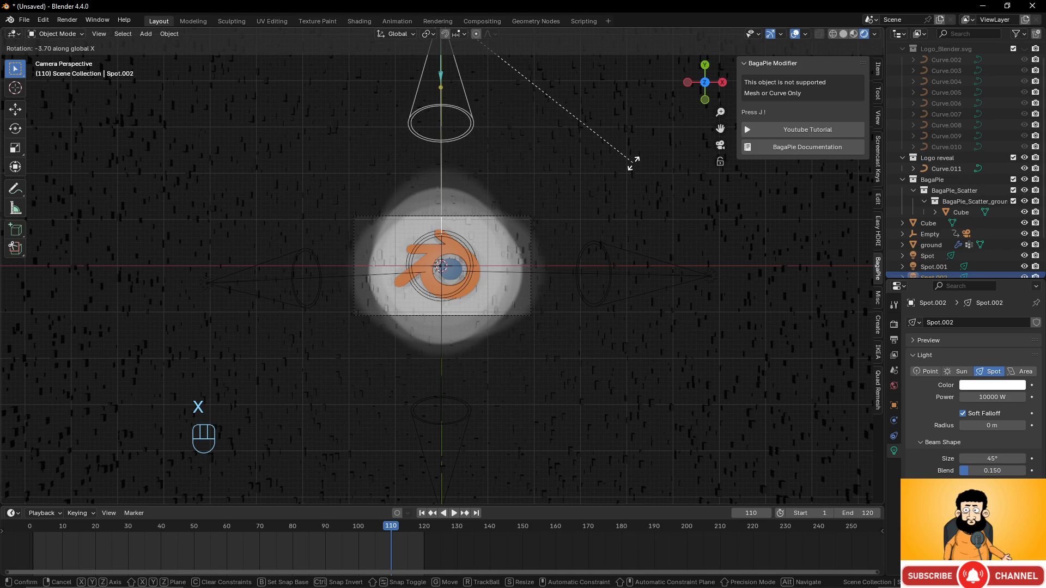
pyautogui.click(632, 163)
# - Select the logo and remove the pale sheen from the blue disc's SVGMat.002 material
pyautogui.scroll(5, 443, 331)
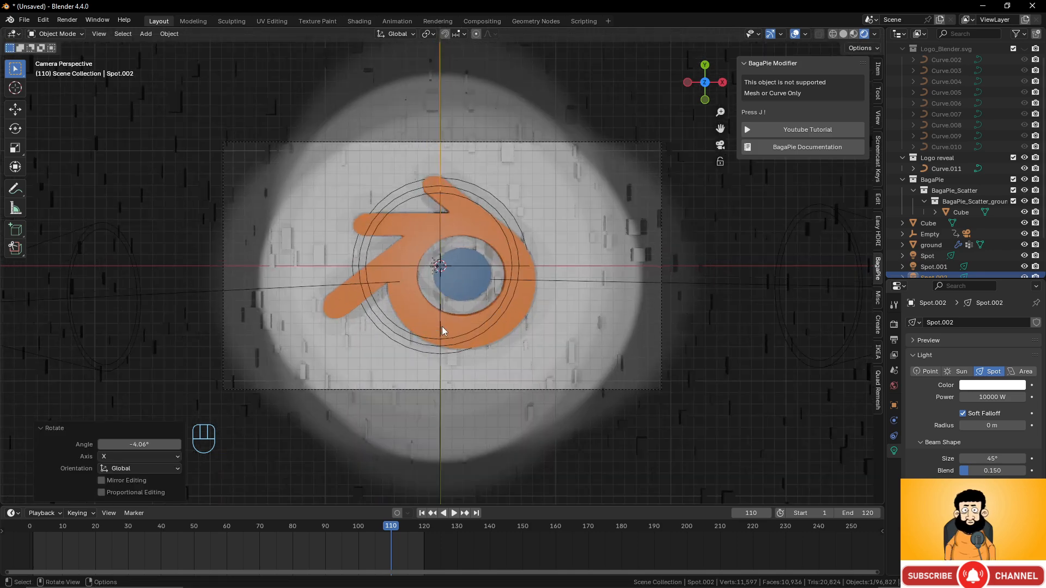
pyautogui.scroll(-4, 430, 326)
pyautogui.moveTo(432, 327); pyautogui.dragTo(474, 315, button='middle')
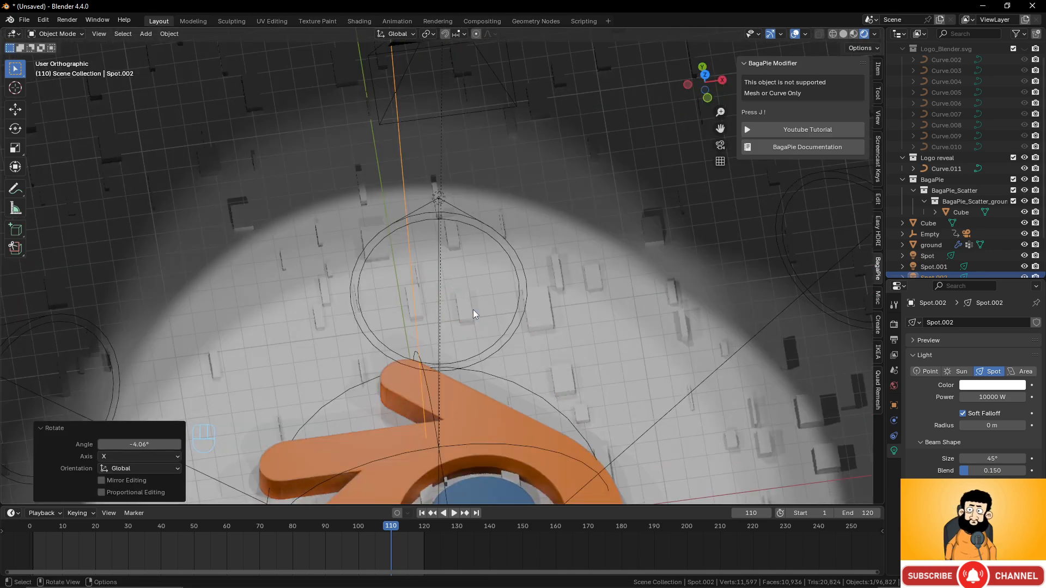
pyautogui.scroll(-5, 473, 315)
pyautogui.scroll(3, 429, 347)
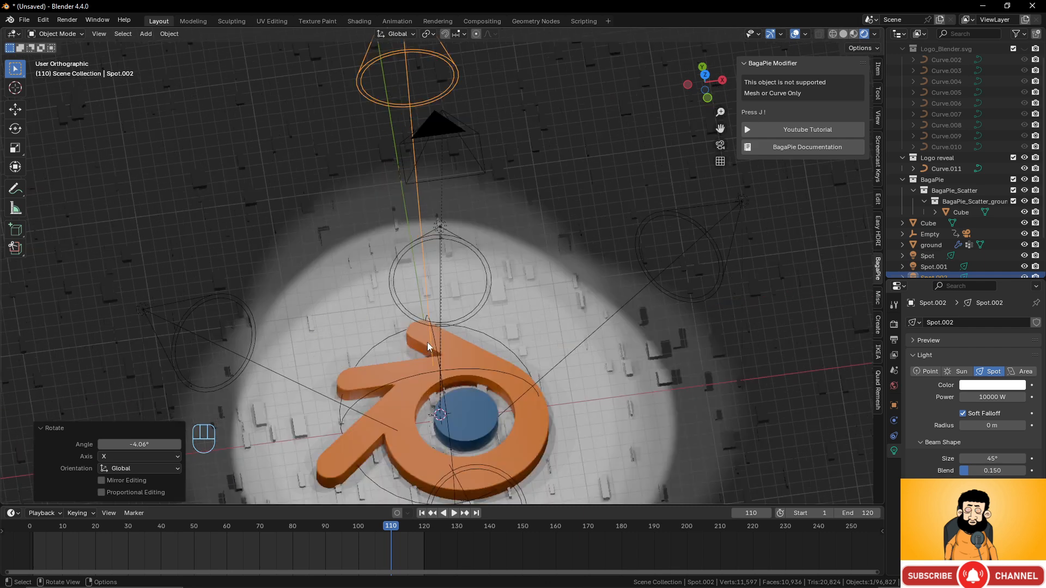
pyautogui.click(476, 358)
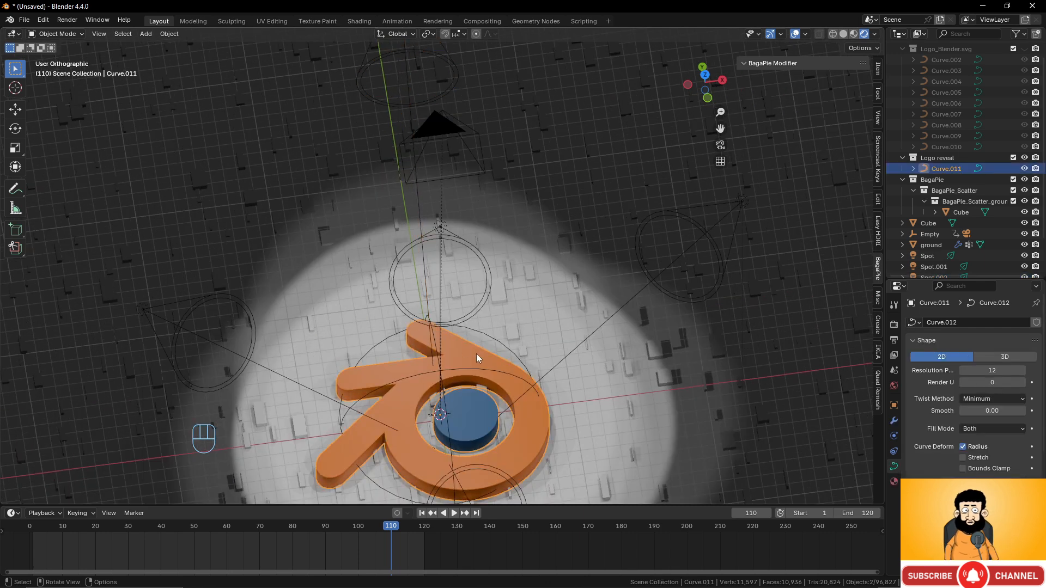
pyautogui.click(895, 482)
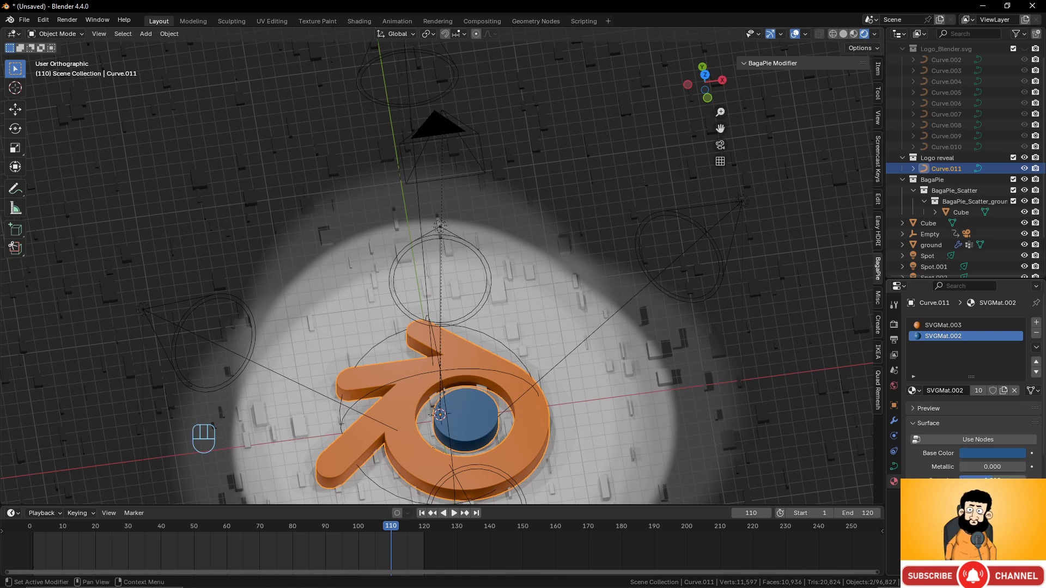
pyautogui.click(981, 495)
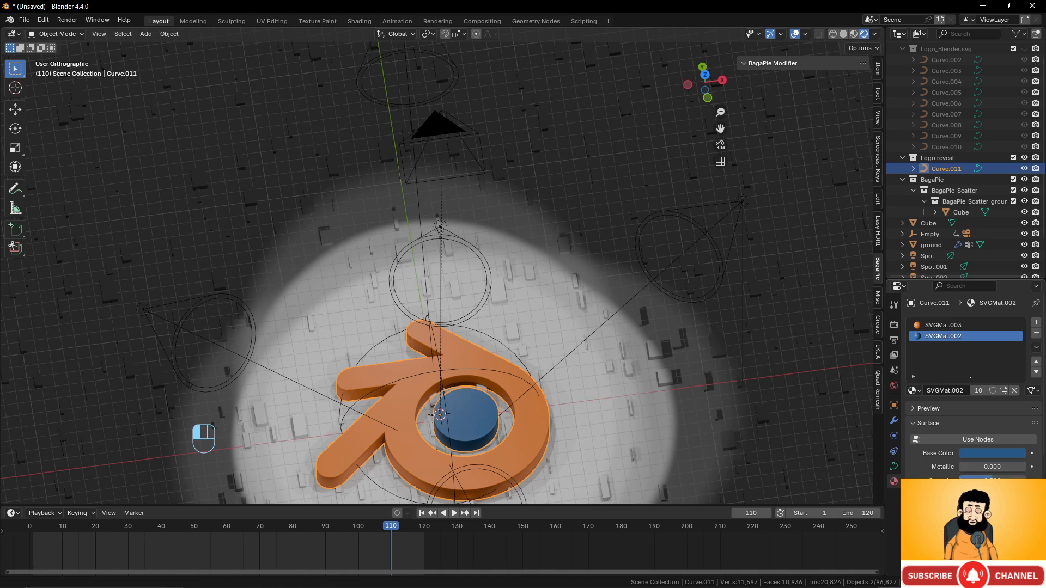
pyautogui.moveTo(981, 495); pyautogui.dragTo(962, 495)
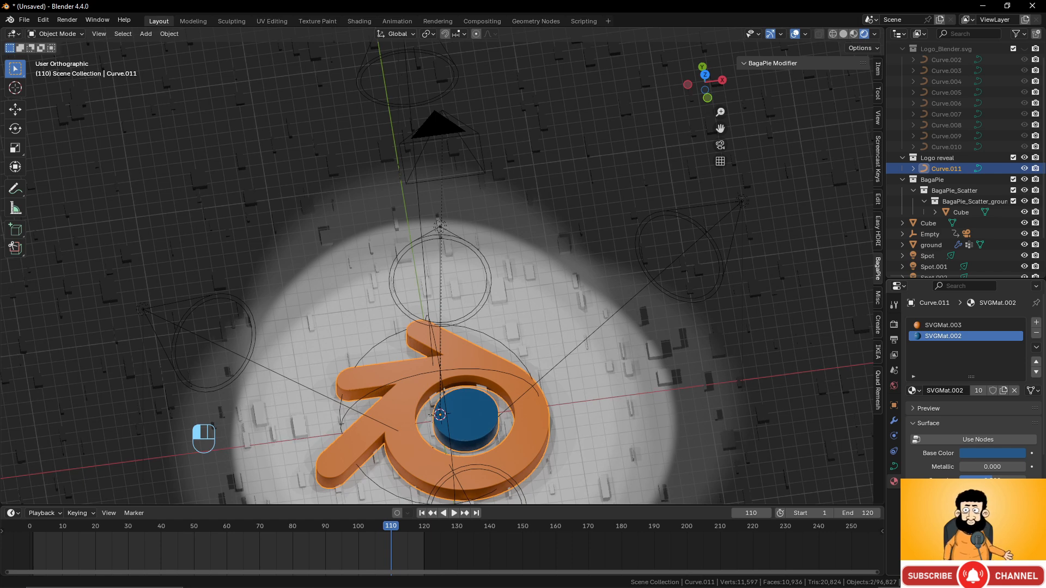
pyautogui.moveTo(974, 475); pyautogui.dragTo(973, 473)
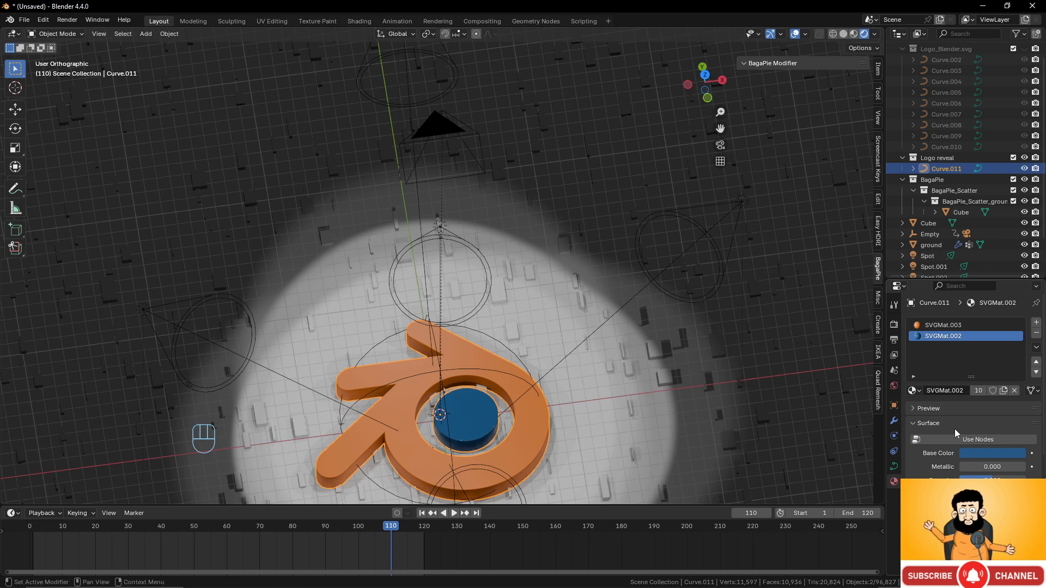
# - Lower SVGMat.003's roughness so the orange logo looks glossier, then select the ground
pyautogui.click(949, 325)
pyautogui.moveTo(993, 480); pyautogui.dragTo(974, 481)
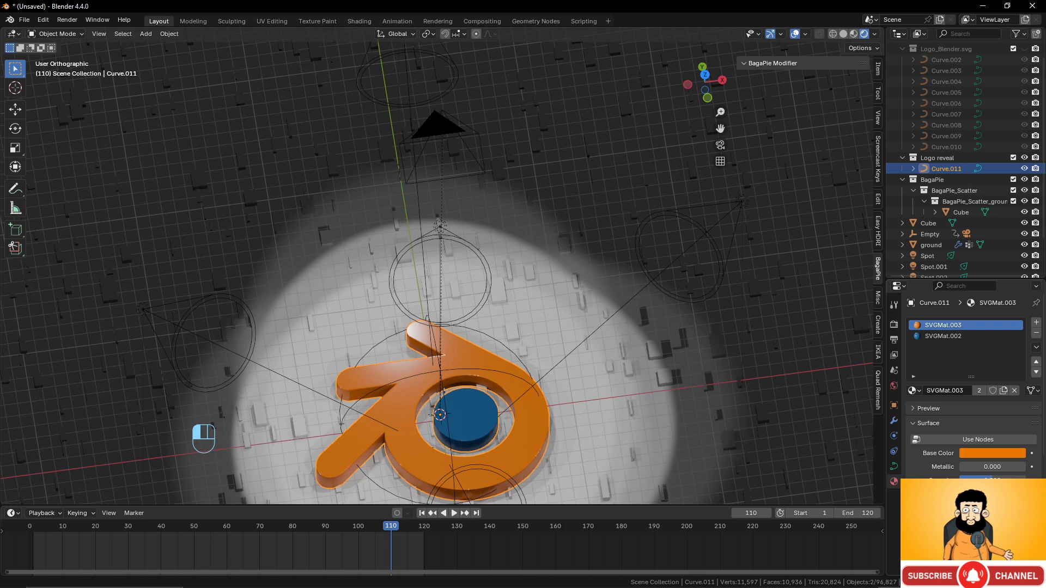
pyautogui.scroll(-5, 551, 362)
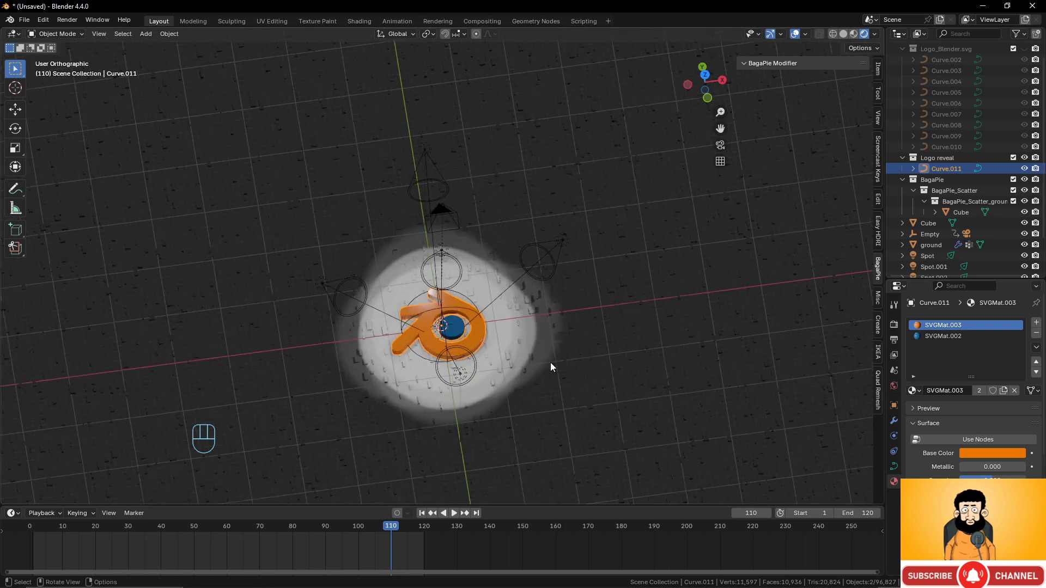
pyautogui.scroll(2, 550, 362)
pyautogui.click(522, 361)
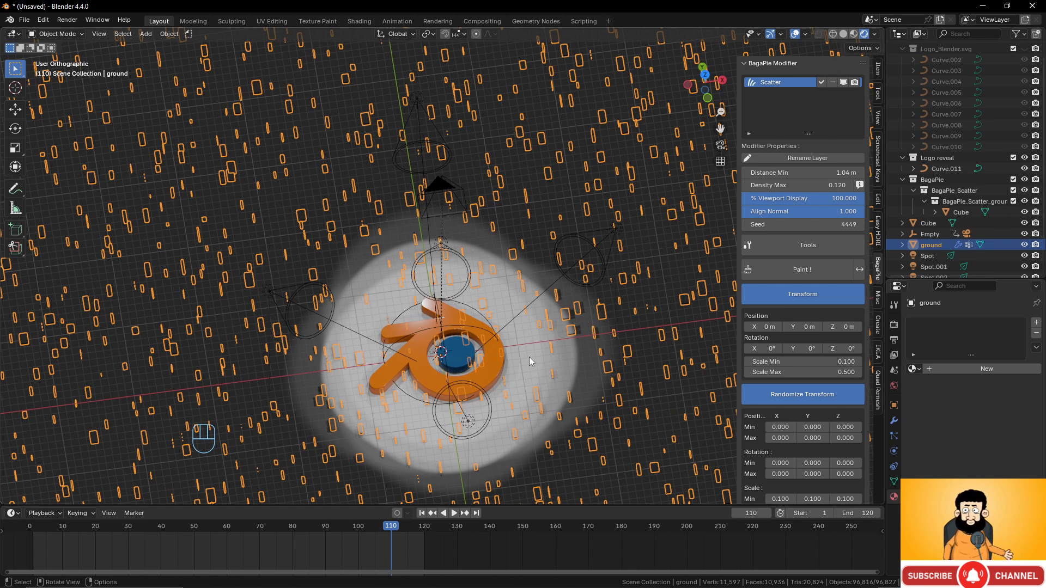
# - In the Shading workspace, create a new Material.001 for the ground plane
pyautogui.click(359, 22)
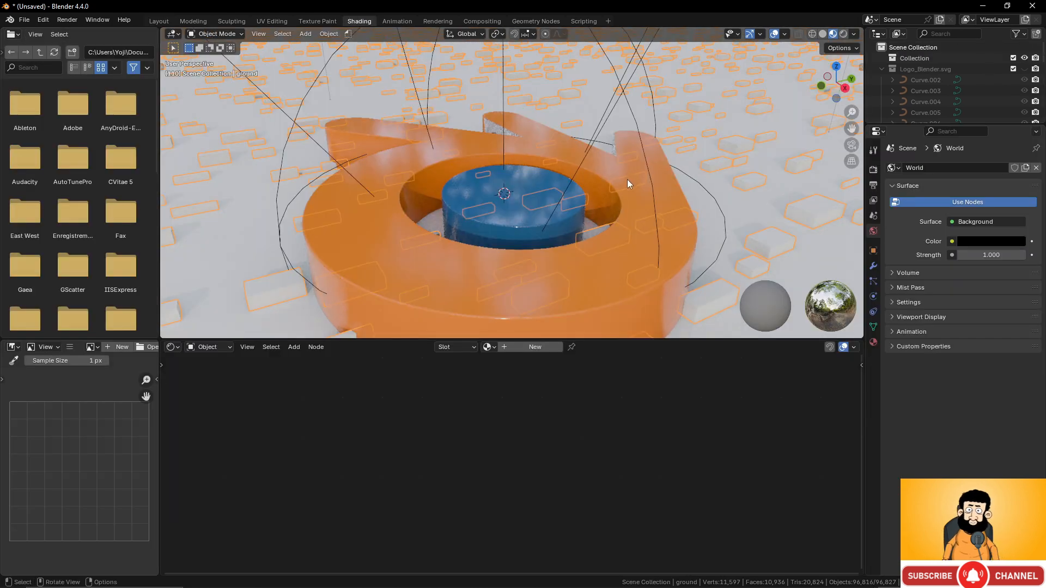
pyautogui.moveTo(627, 179)
pyautogui.mouseDown(button='middle')
pyautogui.moveTo(515, 208)
pyautogui.moveTo(563, 235)
pyautogui.moveTo(629, 218)
pyautogui.mouseUp(button='middle')
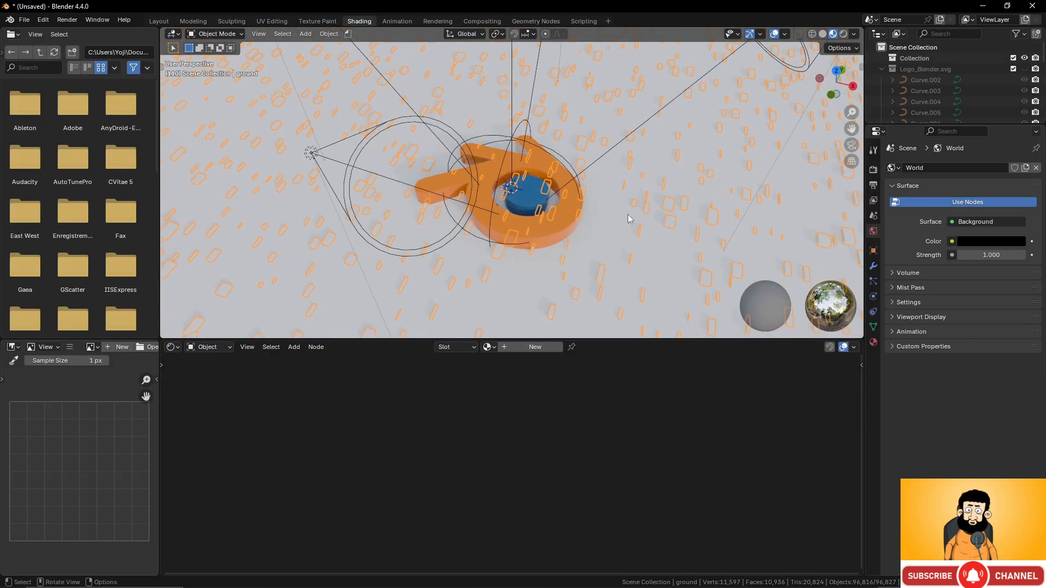
pyautogui.click(524, 347)
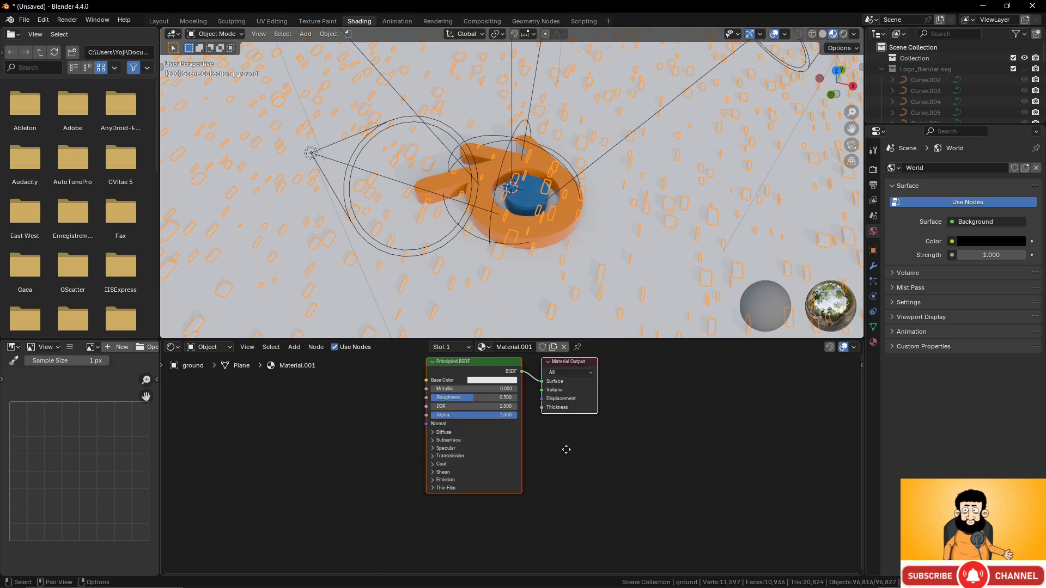
pyautogui.moveTo(566, 449); pyautogui.dragTo(573, 456, button='middle')
pyautogui.scroll(-3, 647, 269)
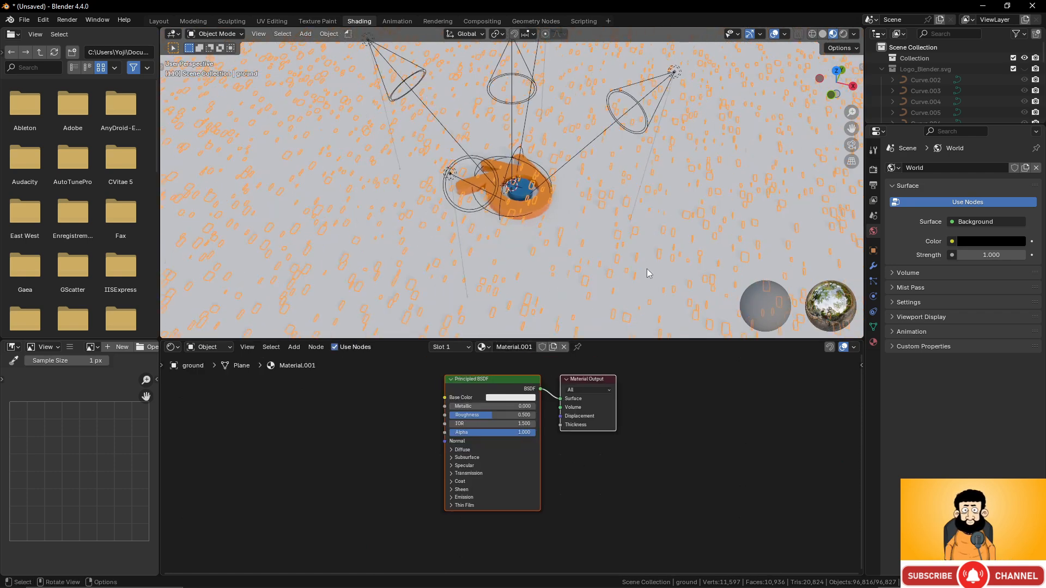
pyautogui.scroll(2, 647, 269)
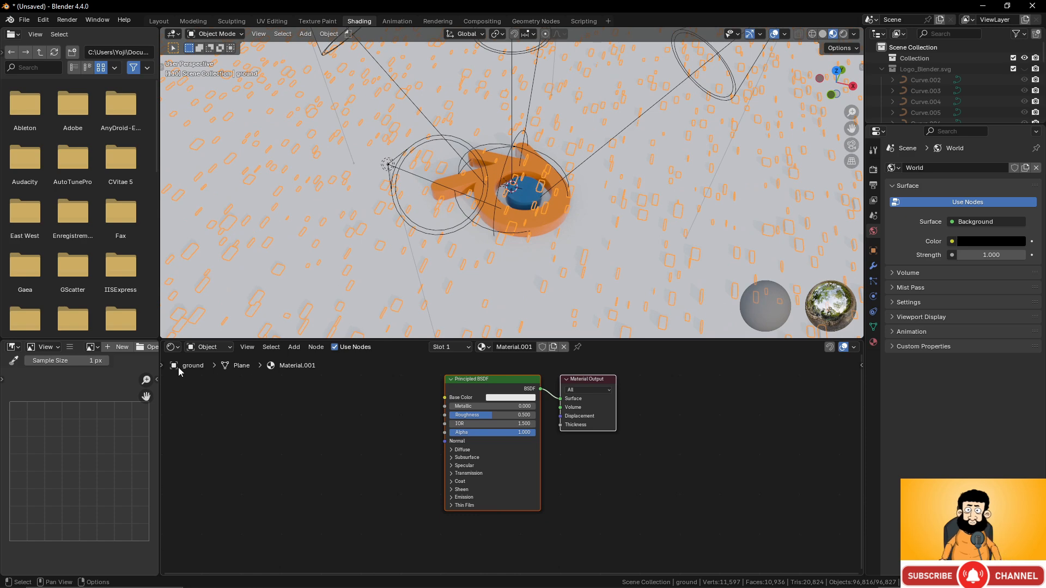
pyautogui.click(13, 348)
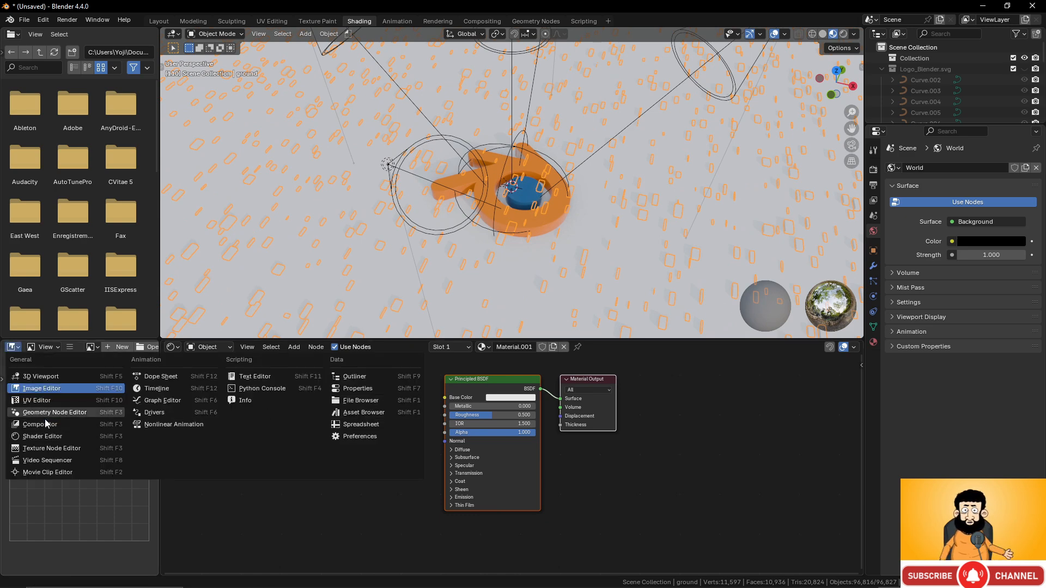
# - Browse Poly Haven Textures in an Asset Browser and drag aerial_asphalt_01 onto the ground material
pyautogui.click(349, 413)
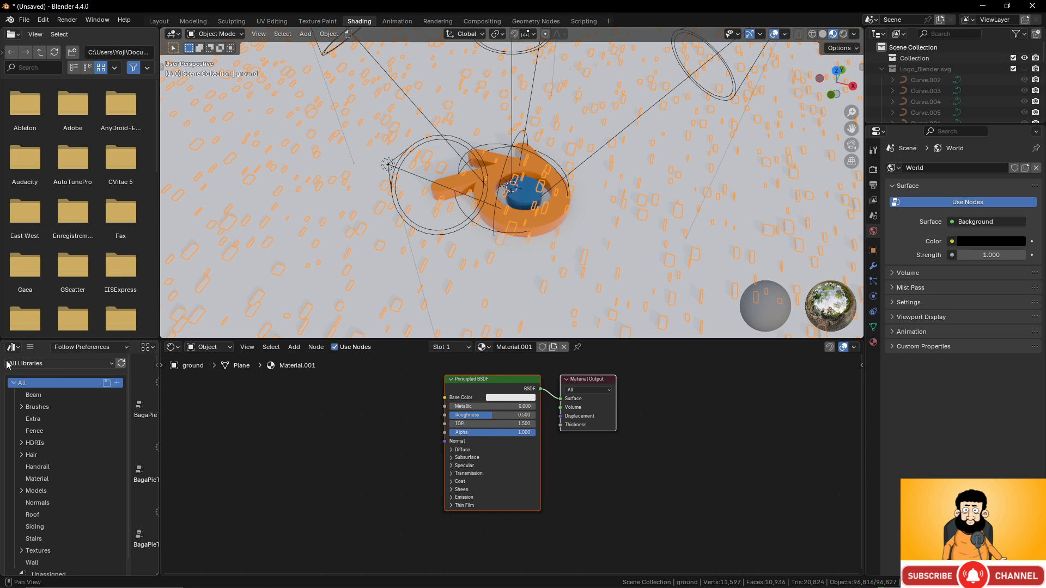
pyautogui.click(57, 363)
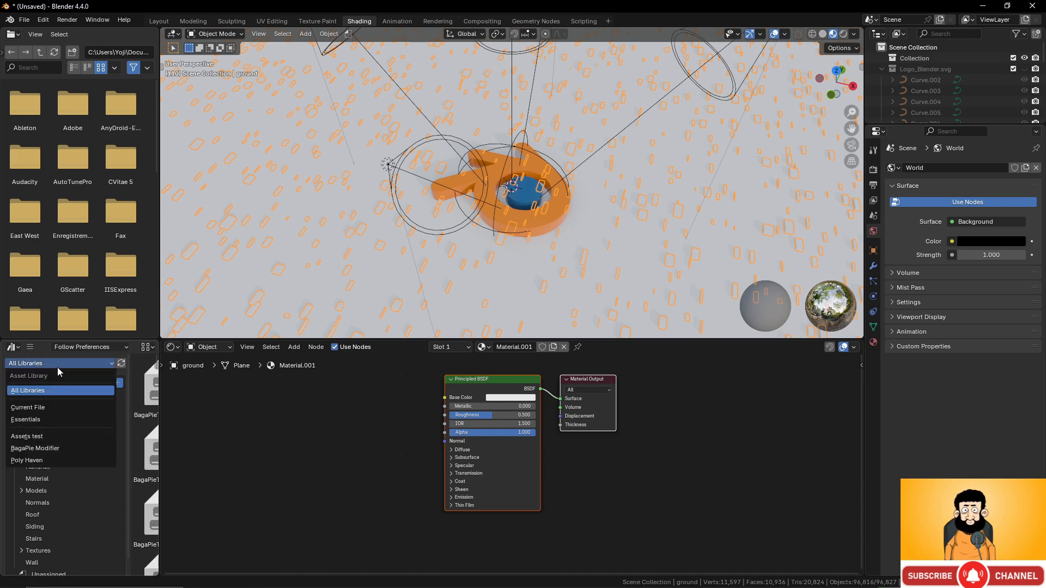
pyautogui.click(41, 464)
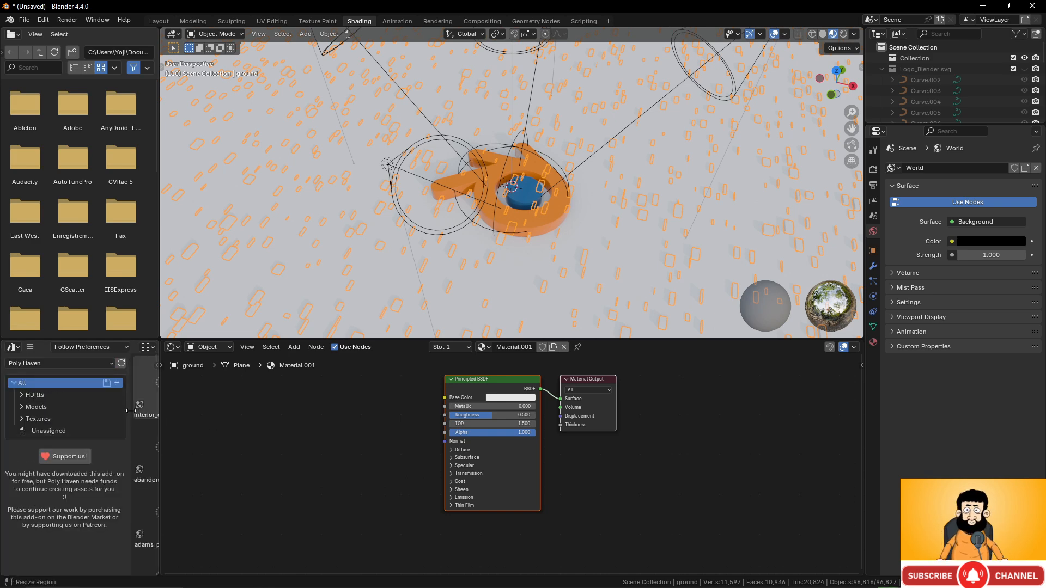
pyautogui.moveTo(132, 419); pyautogui.dragTo(75, 424)
pyautogui.click(38, 419)
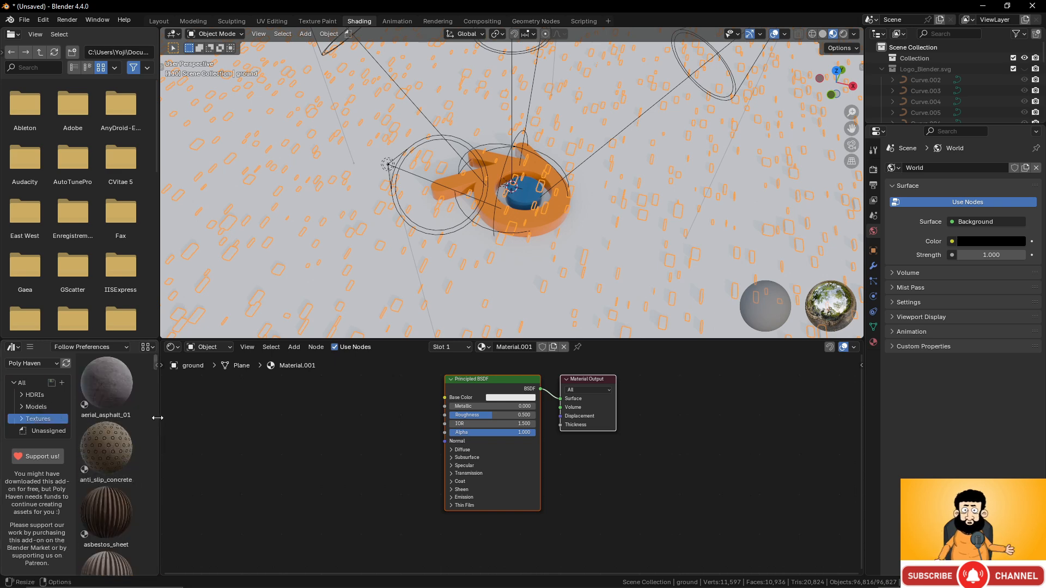
pyautogui.moveTo(158, 421); pyautogui.dragTo(360, 423)
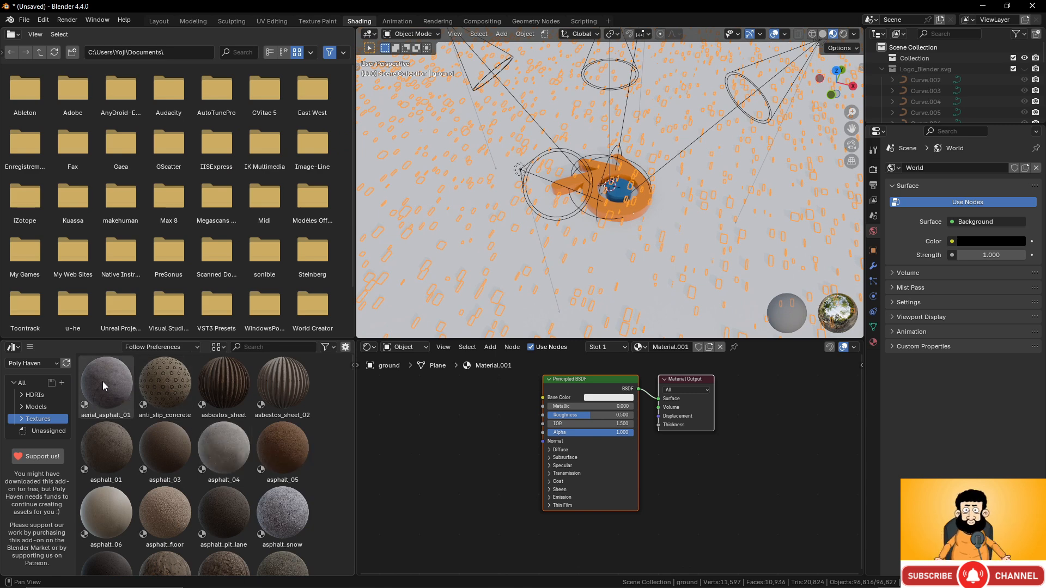
pyautogui.moveTo(103, 381); pyautogui.dragTo(617, 253)
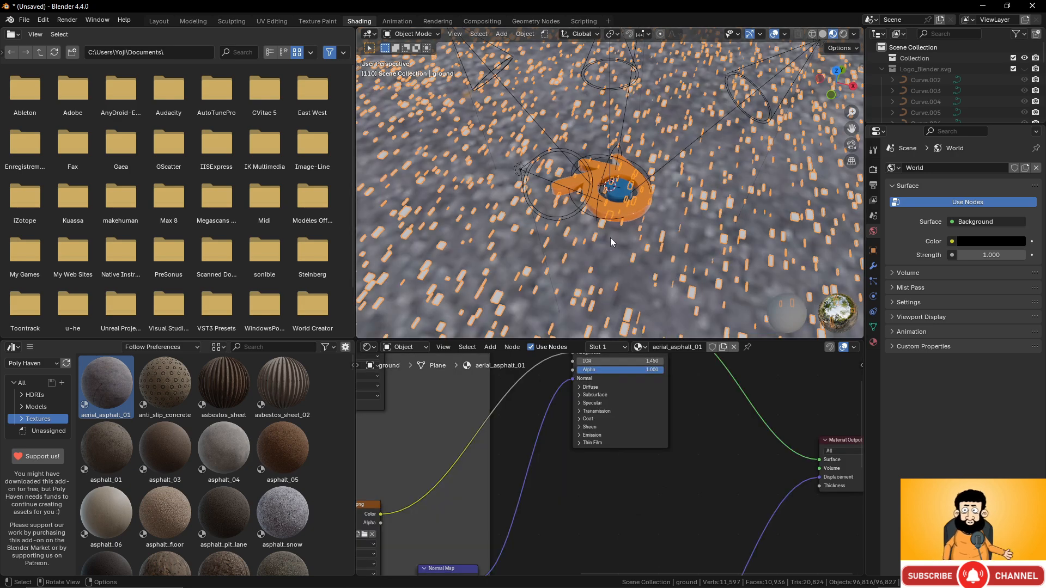
# - Set the asphalt texture's Mapping scale to 20 on X, Y and Z
pyautogui.scroll(-5, 620, 226)
pyautogui.moveTo(696, 449); pyautogui.dragTo(962, 460, button='middle')
pyautogui.moveTo(696, 416); pyautogui.dragTo(858, 385, button='middle')
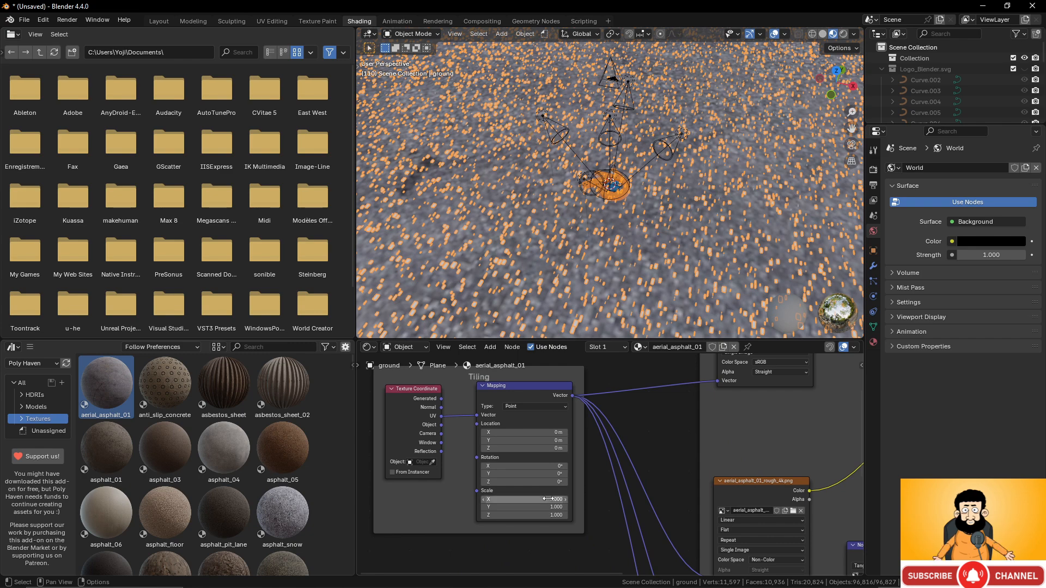
pyautogui.moveTo(545, 499); pyautogui.dragTo(545, 515)
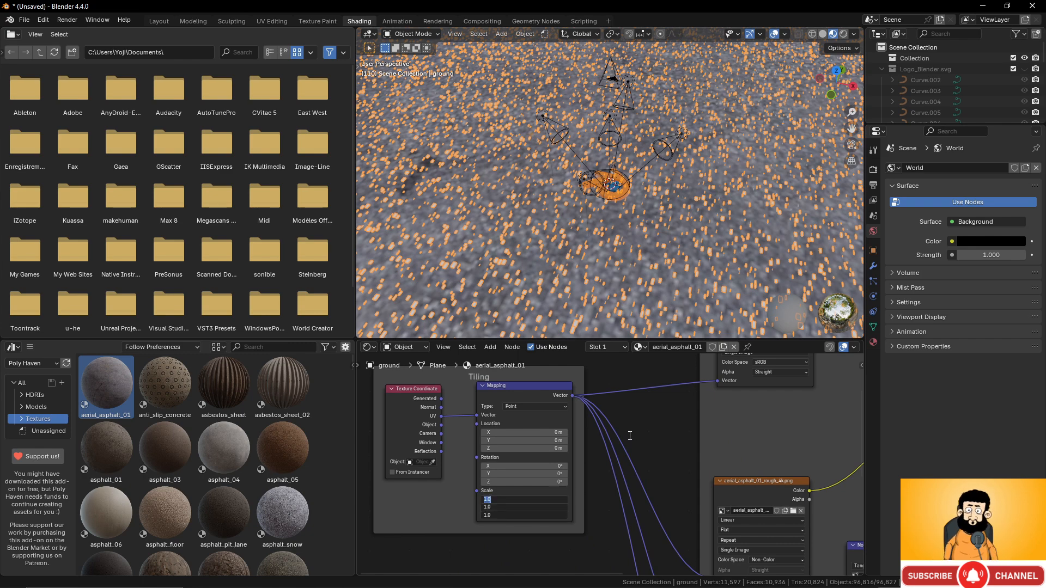
pyautogui.write('20')
pyautogui.press('Return')
# - Raise the asphalt Mapping scale to 40 on all three axes
pyautogui.scroll(5, 660, 253)
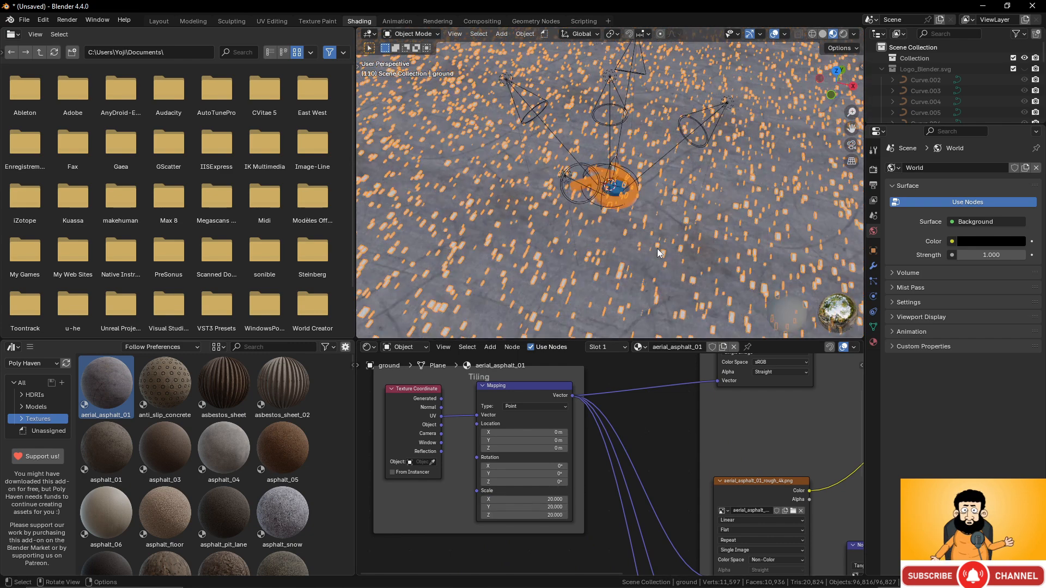
pyautogui.scroll(5, 659, 253)
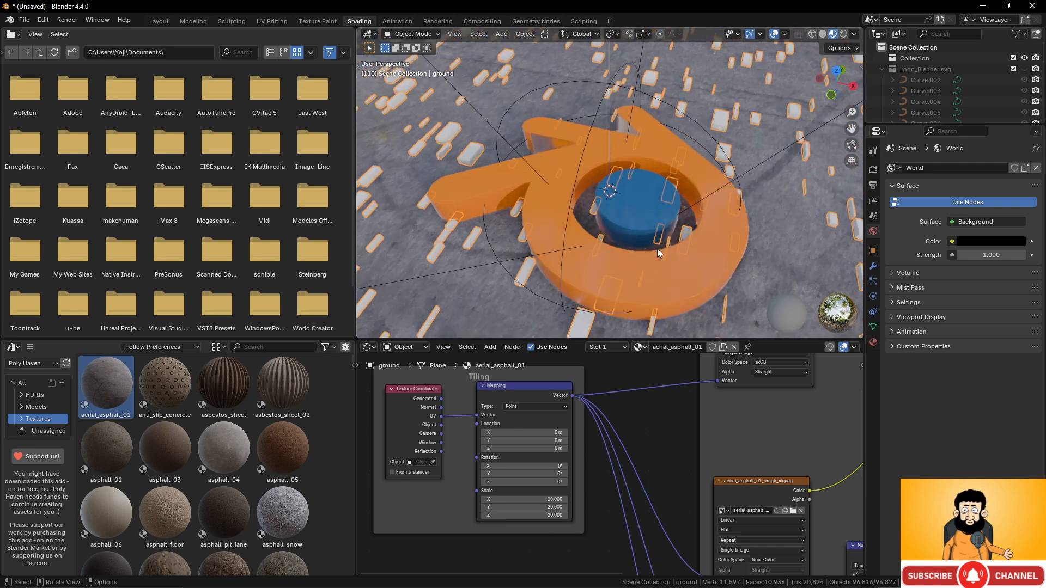
pyautogui.scroll(-5, 659, 253)
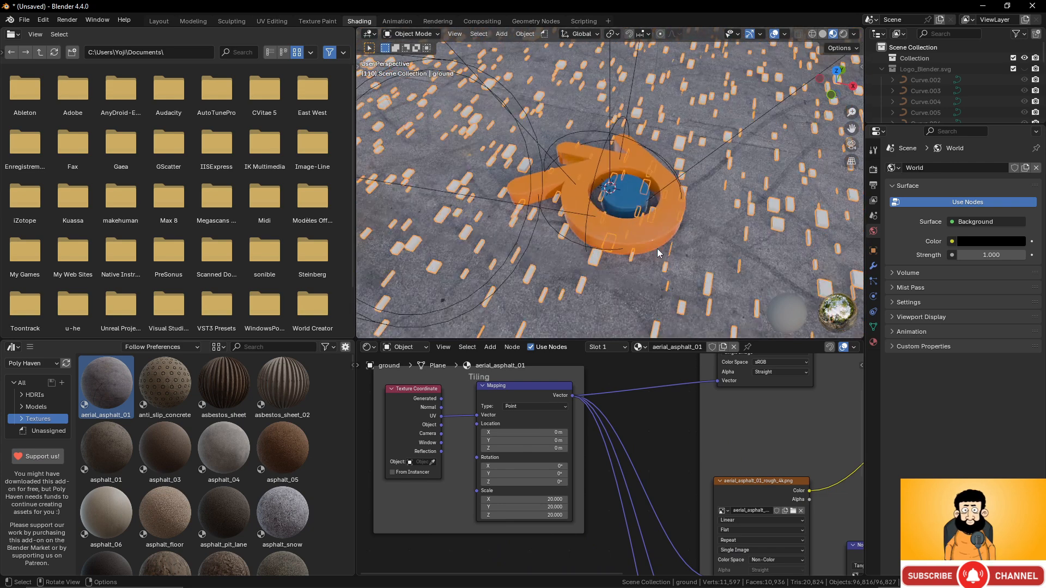
pyautogui.scroll(-8, 659, 253)
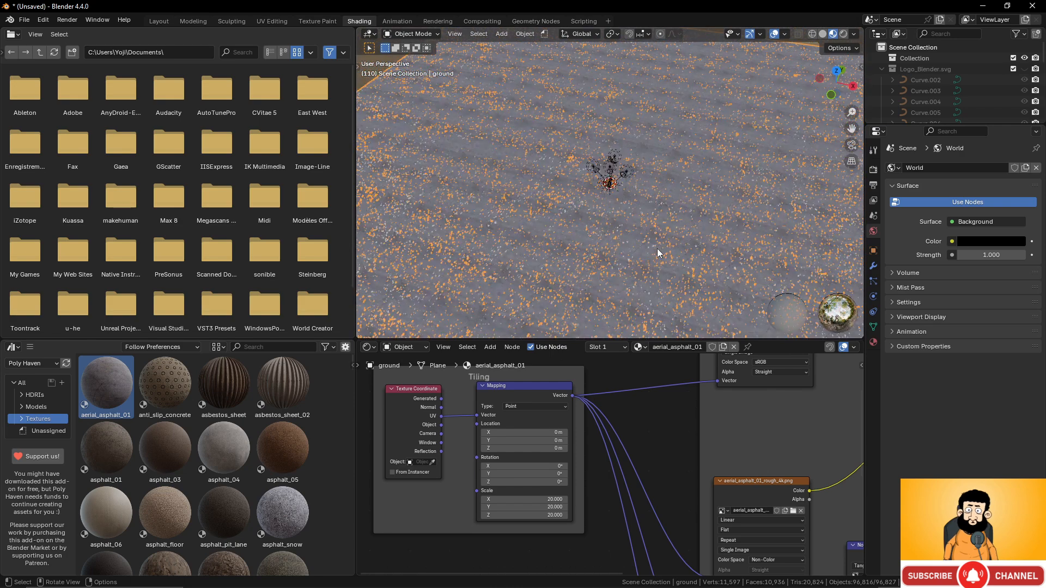
pyautogui.scroll(6, 659, 254)
pyautogui.scroll(2, 659, 253)
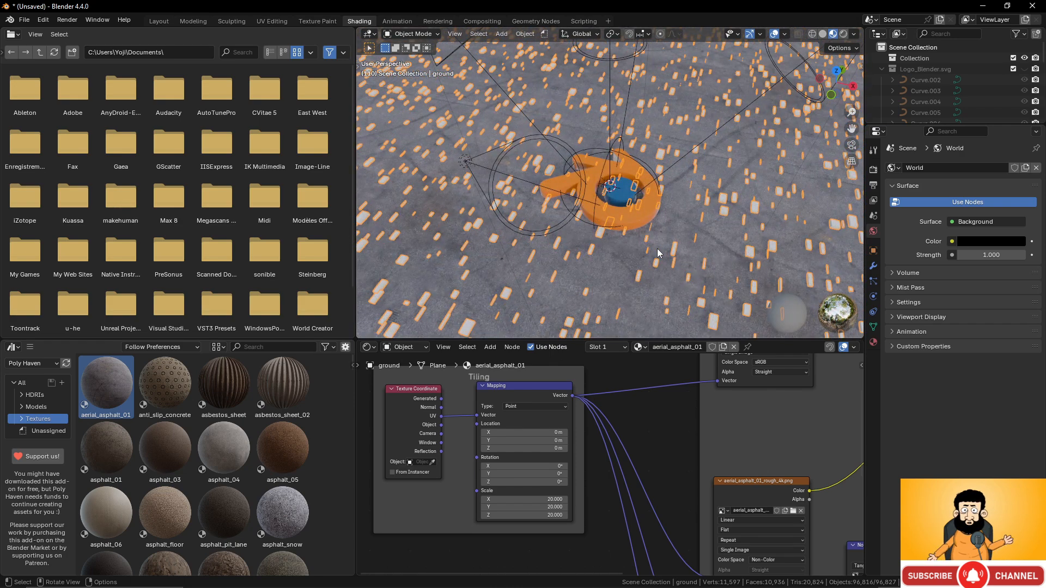
pyautogui.scroll(-1, 659, 253)
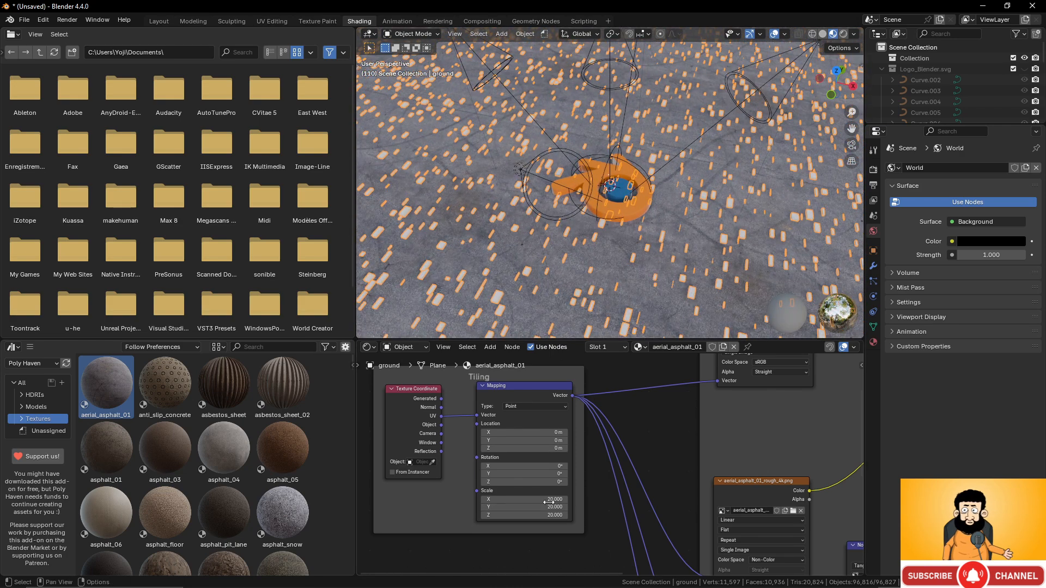
pyautogui.moveTo(548, 502); pyautogui.dragTo(548, 515)
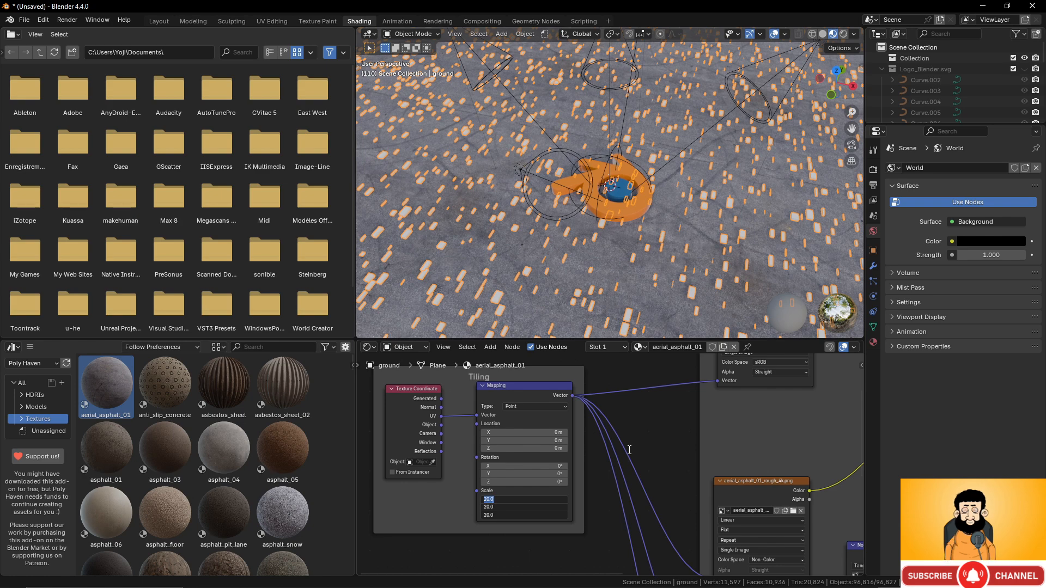
pyautogui.write('40')
pyautogui.press('Return')
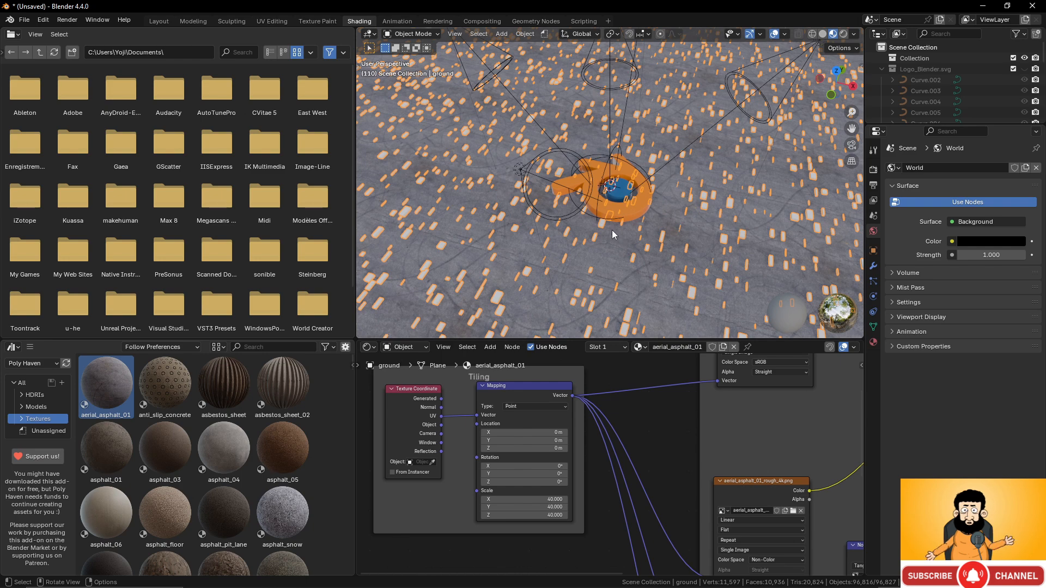
# - Orbit down to a low horizon view across the cubes and asphalt ground
pyautogui.moveTo(641, 262); pyautogui.dragTo(637, 192, button='middle')
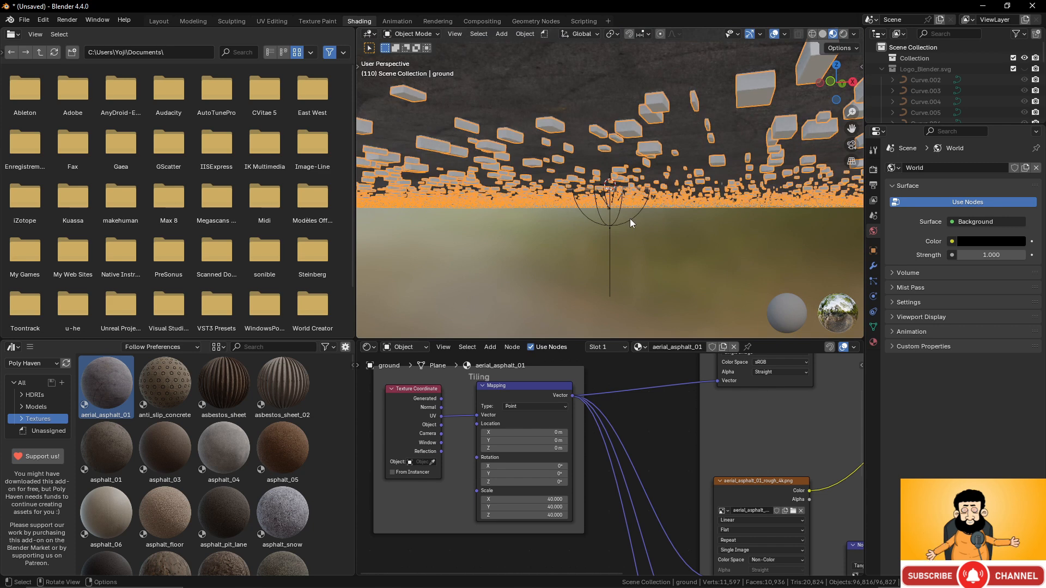
pyautogui.scroll(3, 630, 218)
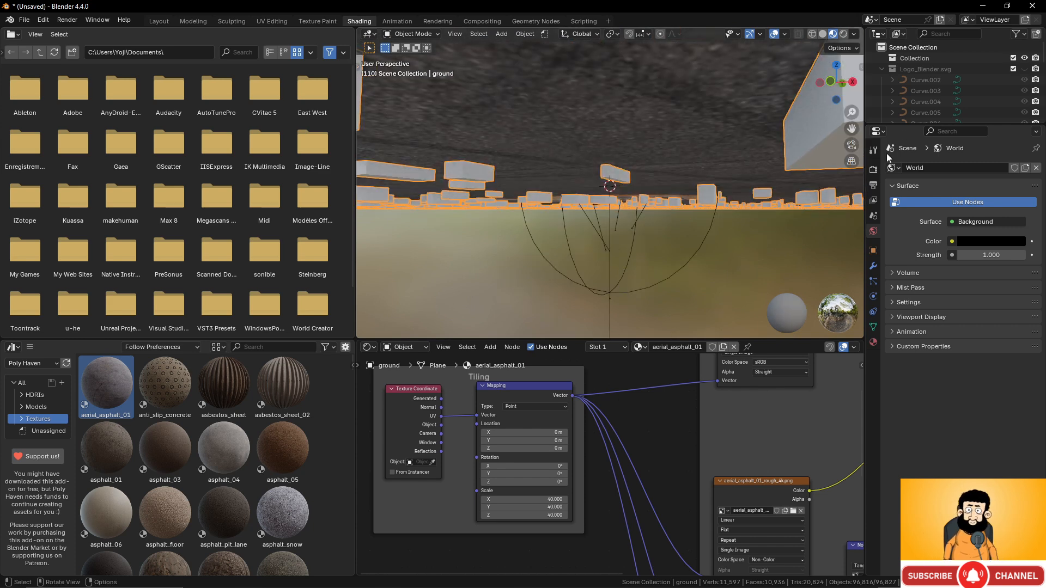
pyautogui.scroll(-5, 944, 69)
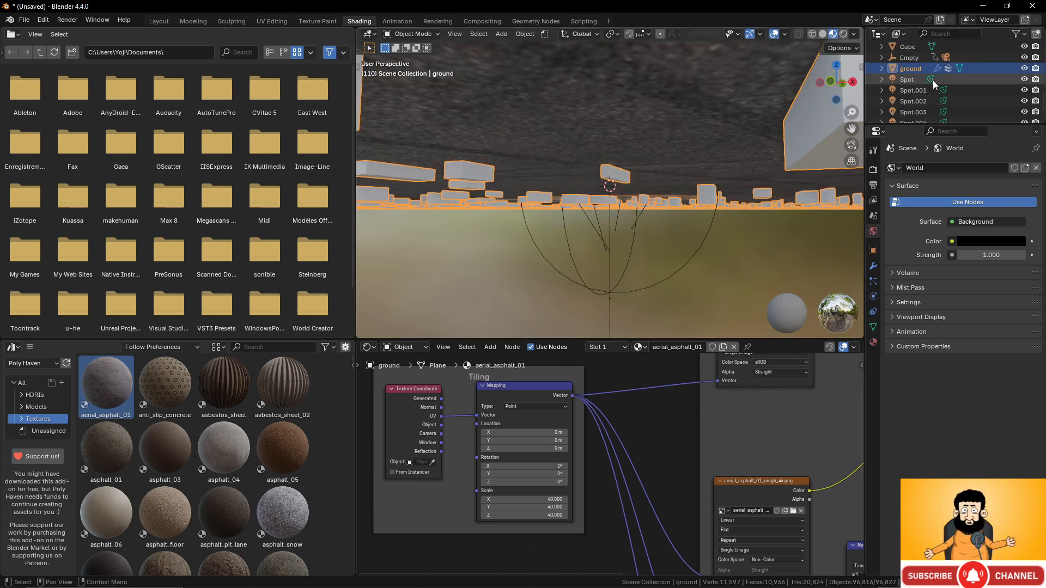
# - Select and frame the Cube, then drag the aerial_asphalt_01 material onto it
pyautogui.click(917, 47)
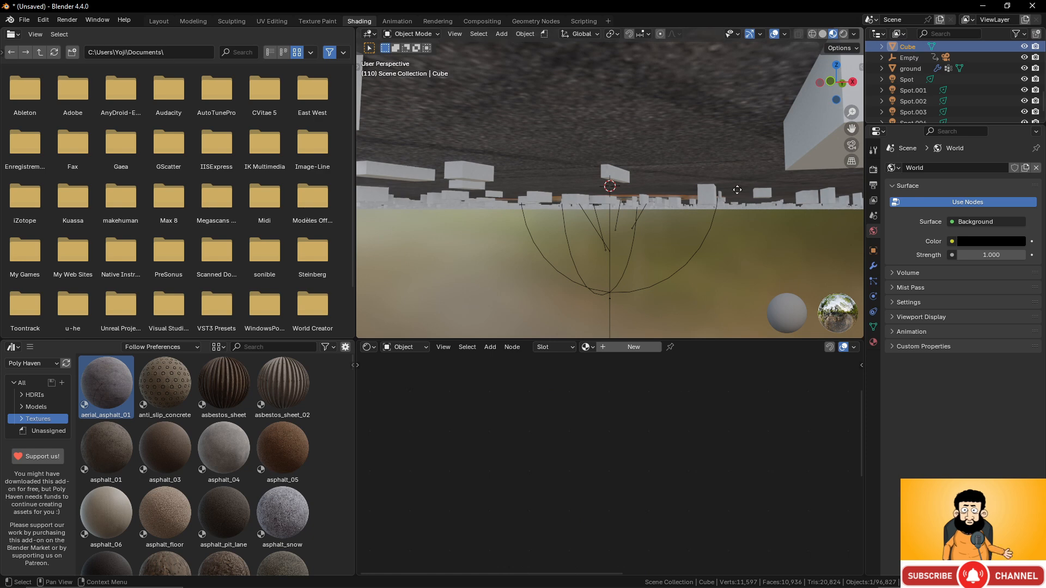
pyautogui.press('KP_Decimal')
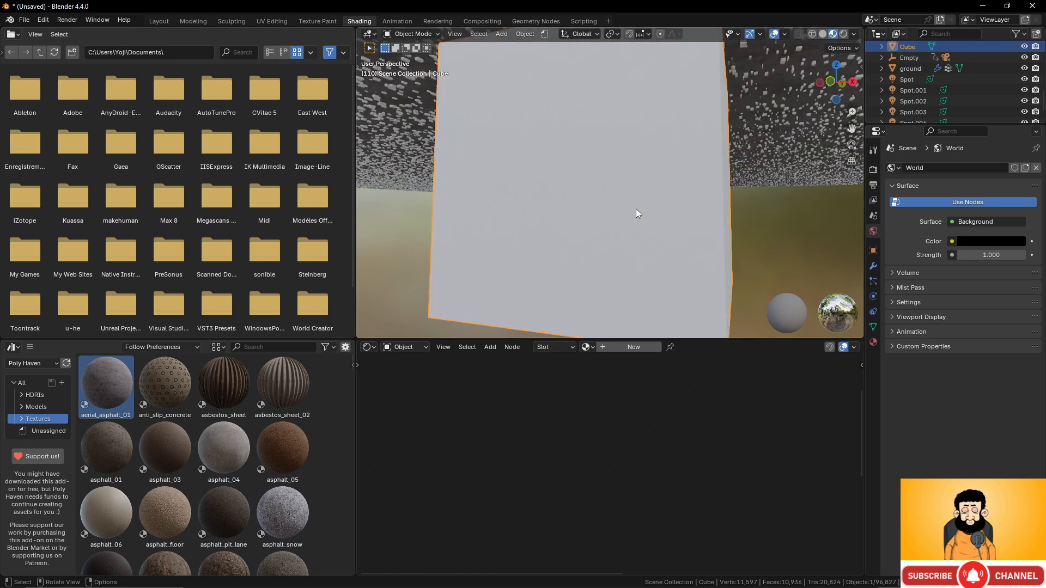
pyautogui.scroll(-4, 636, 208)
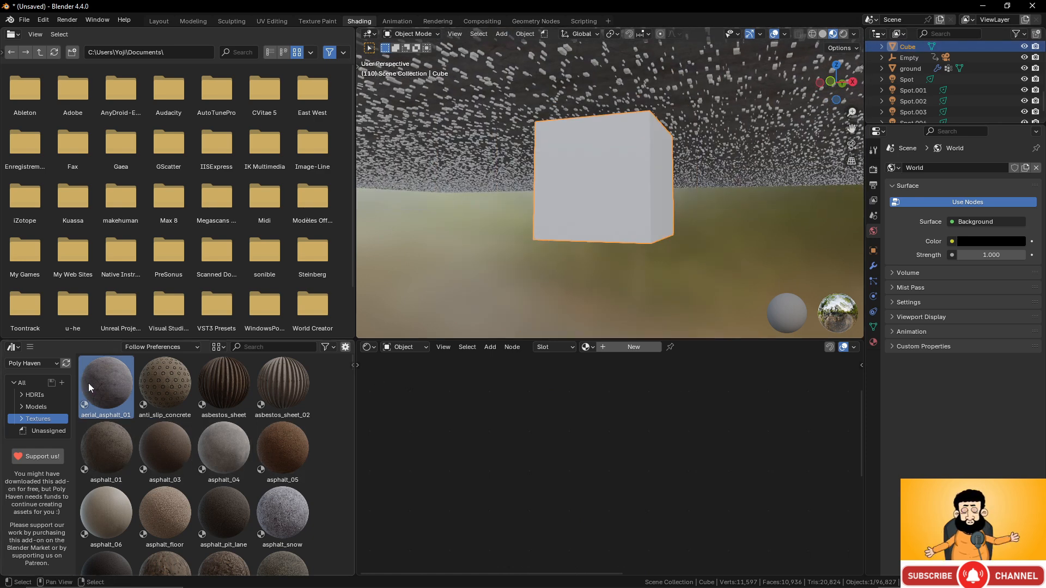
pyautogui.moveTo(89, 387); pyautogui.dragTo(598, 209)
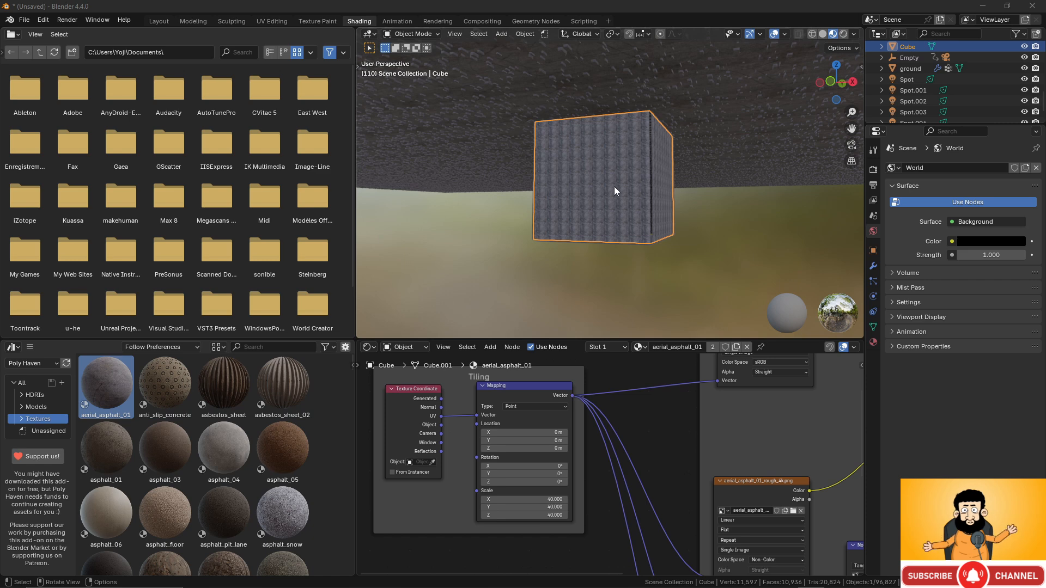
pyautogui.scroll(3, 613, 195)
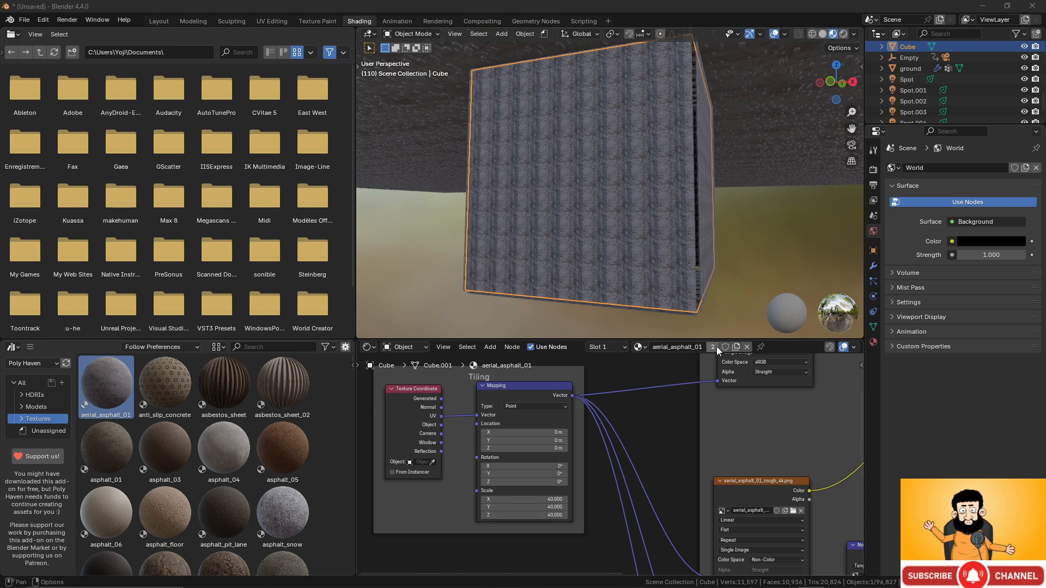
# - Make the Cube's asphalt material single-user and set its Mapping scale to 2 on all axes
pyautogui.click(713, 347)
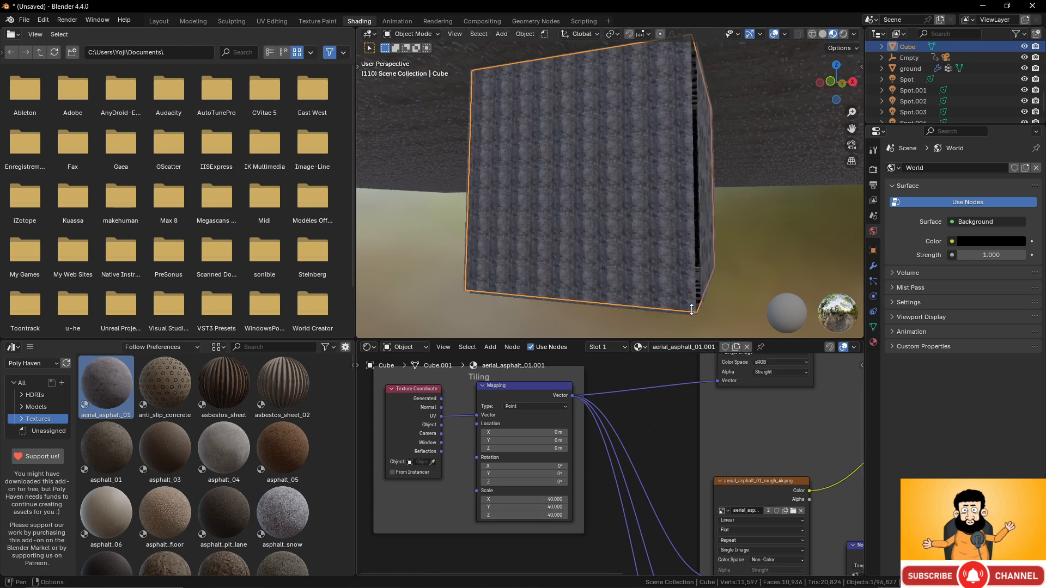
pyautogui.moveTo(520, 499); pyautogui.dragTo(520, 515)
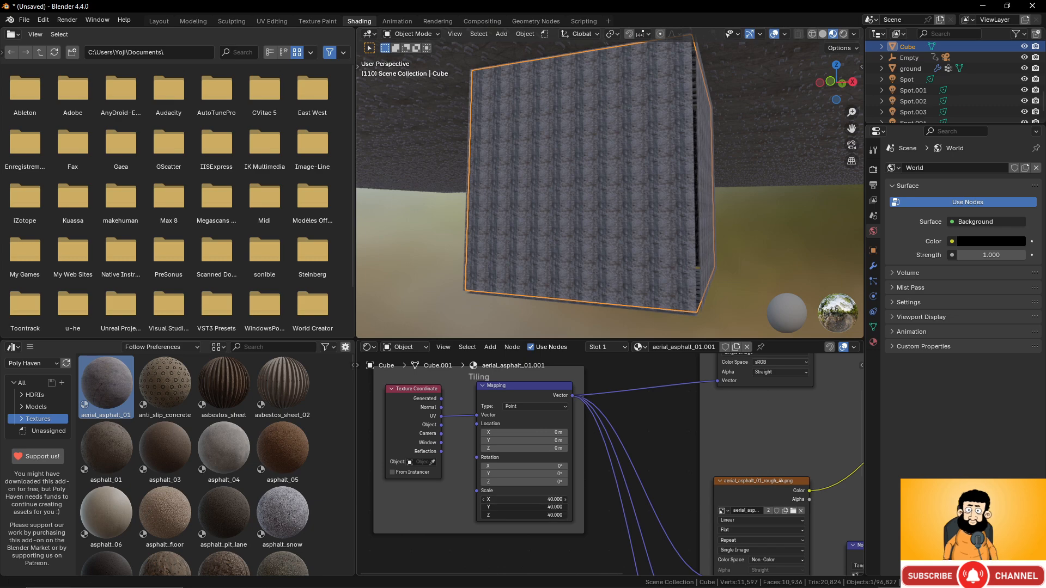
pyautogui.press('Return')
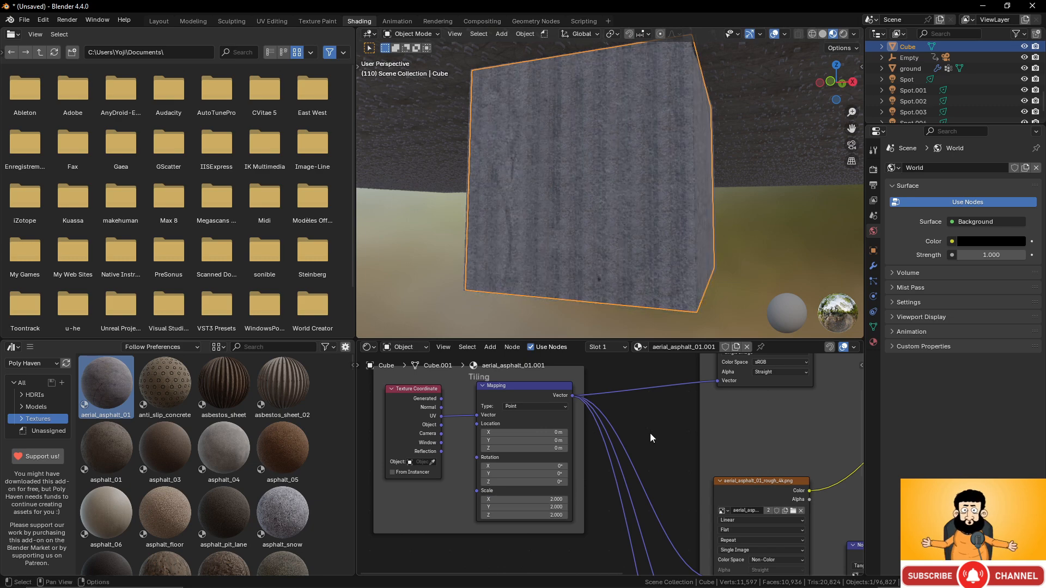
pyautogui.scroll(-5, 639, 237)
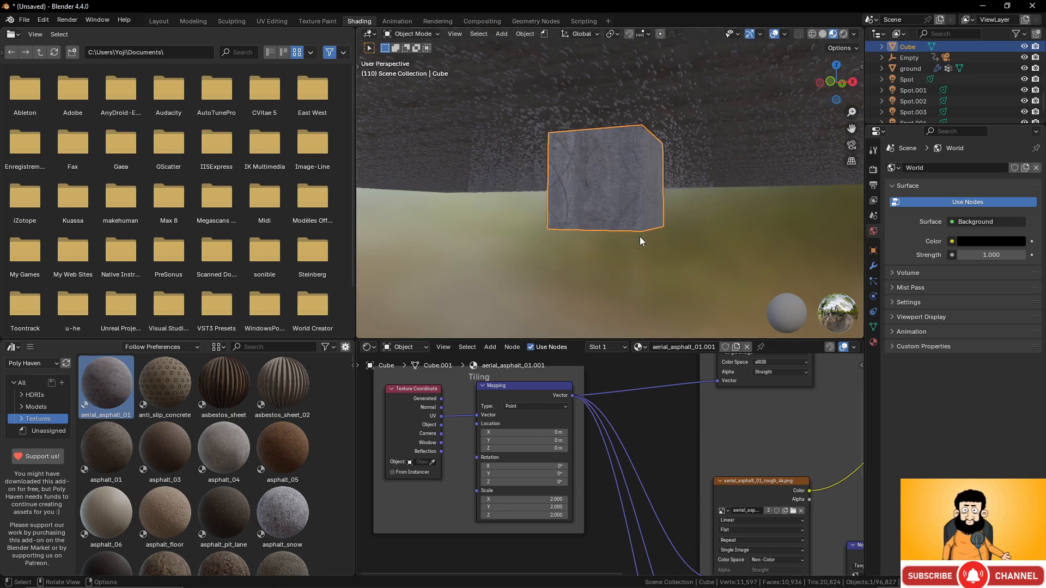
pyautogui.moveTo(609, 202); pyautogui.dragTo(659, 241, button='middle')
pyautogui.scroll(2, 658, 240)
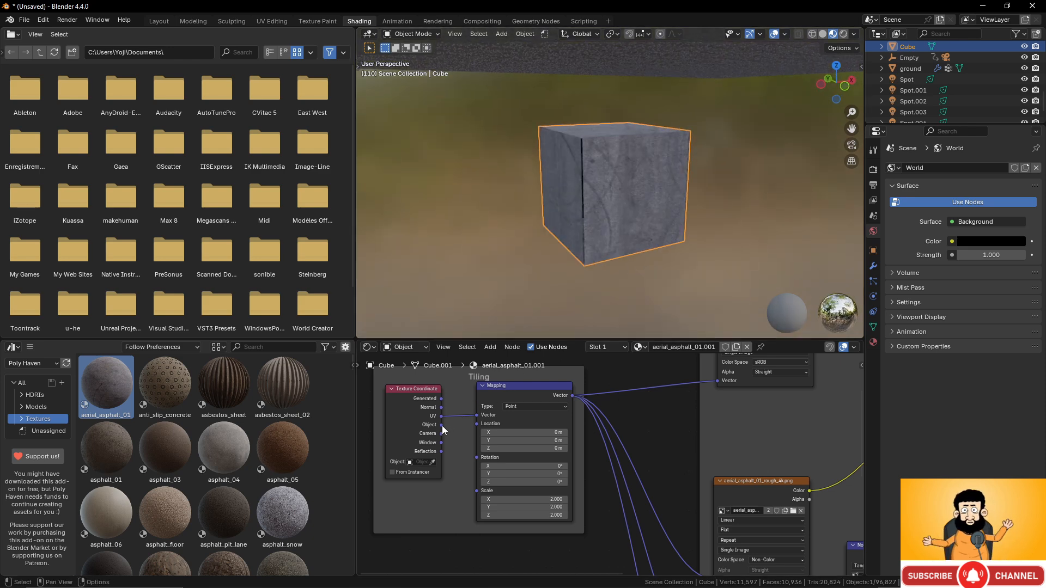
pyautogui.moveTo(443, 427)
pyautogui.mouseDown()
pyautogui.moveTo(474, 415)
pyautogui.moveTo(456, 426)
pyautogui.mouseUp()
pyautogui.scroll(-5, 668, 182)
# - Look through the scene camera with Rendered viewport shading to preview the spotlit logo
pyautogui.scroll(-4, 668, 139)
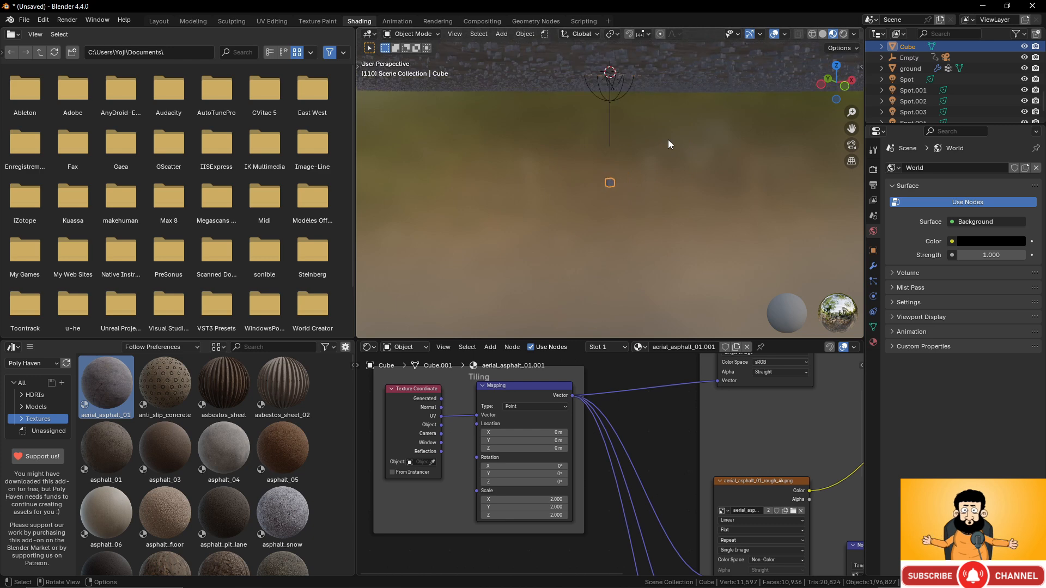
pyautogui.moveTo(669, 140); pyautogui.dragTo(663, 159, button='middle')
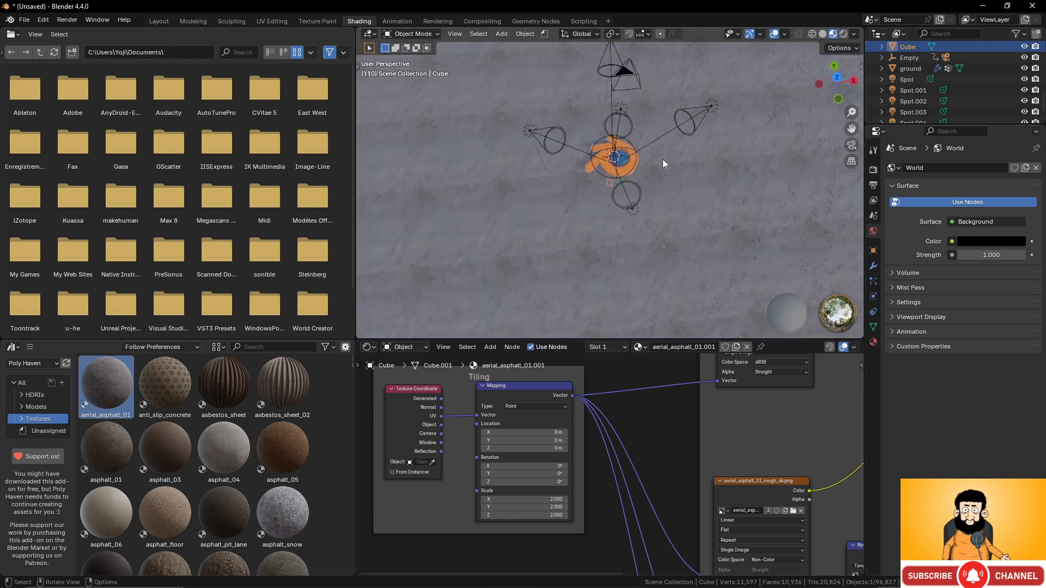
pyautogui.press('KP_0')
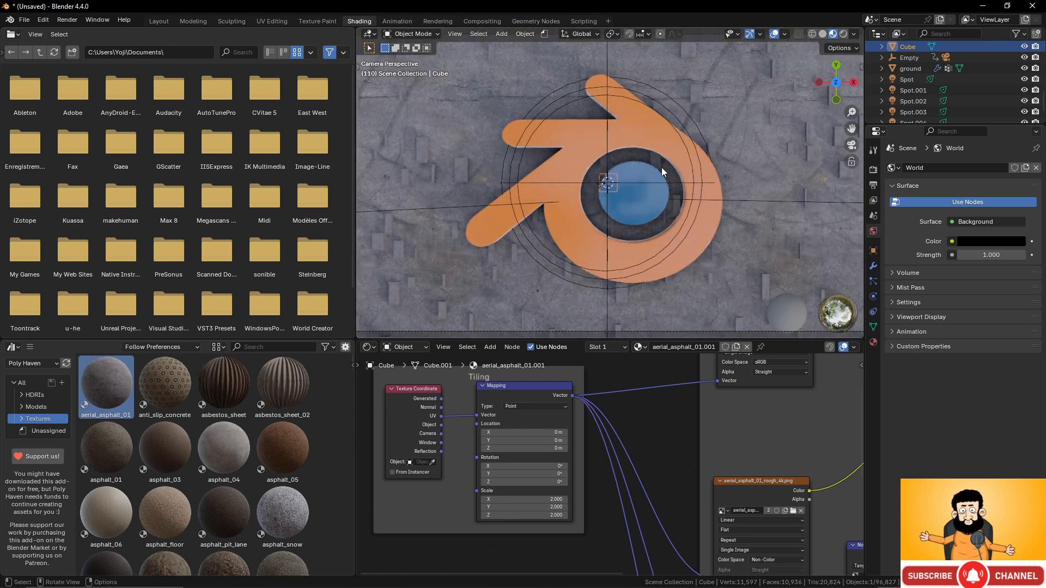
pyautogui.scroll(-4, 661, 167)
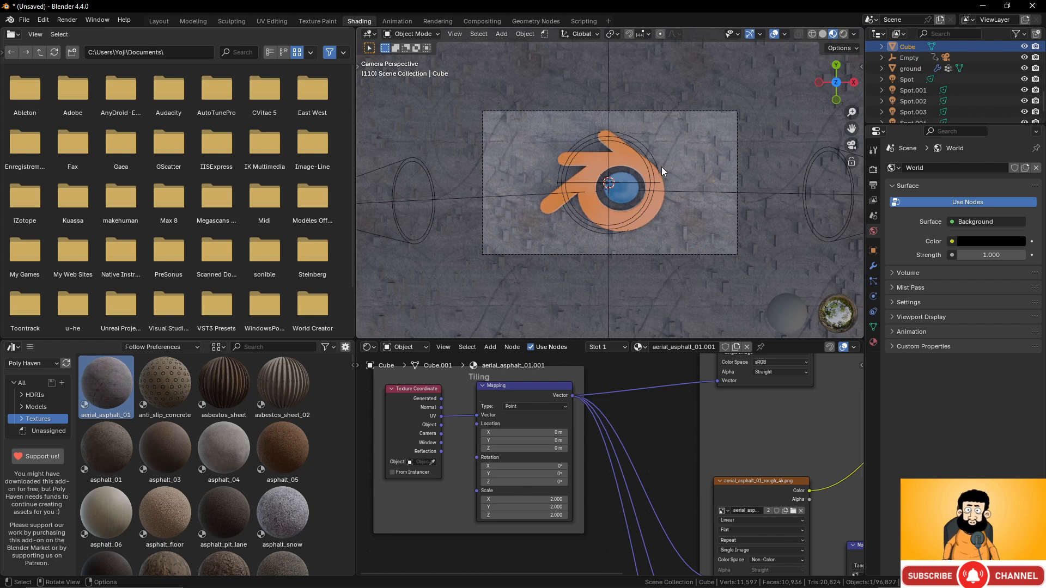
pyautogui.click(844, 34)
pyautogui.scroll(1, 731, 182)
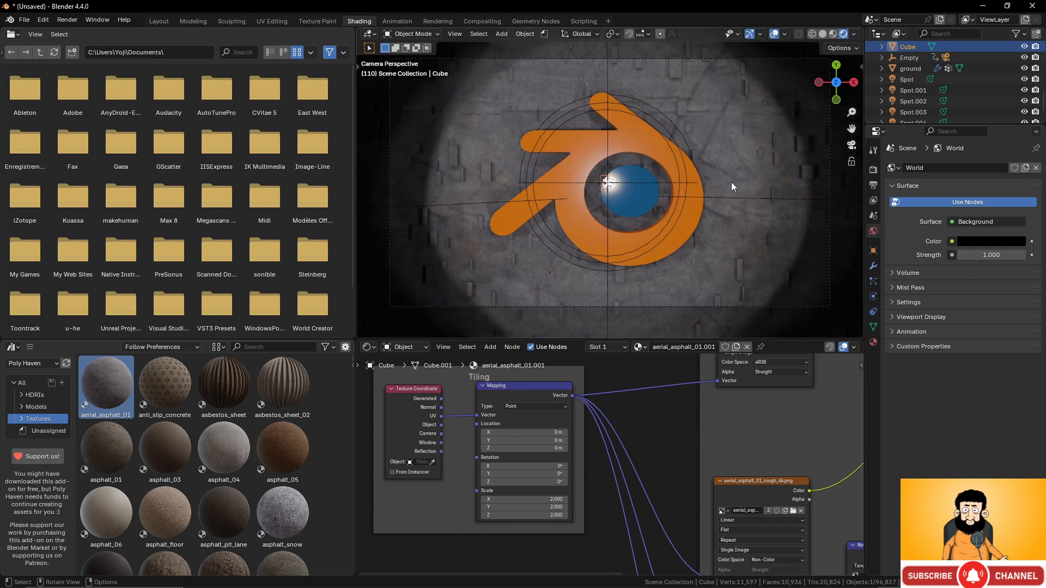
pyautogui.press('KP_0')
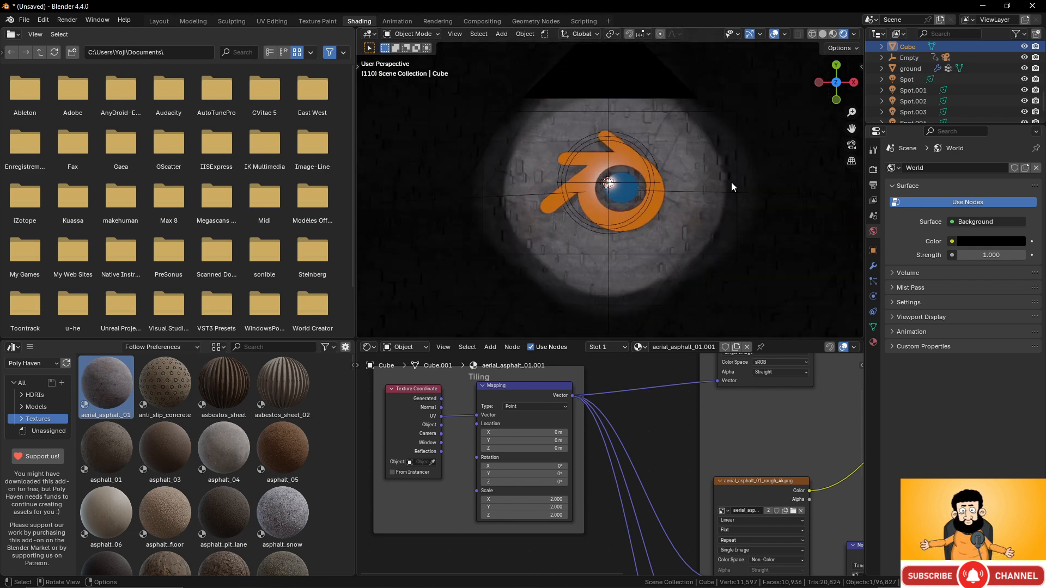
pyautogui.press('KP_0')
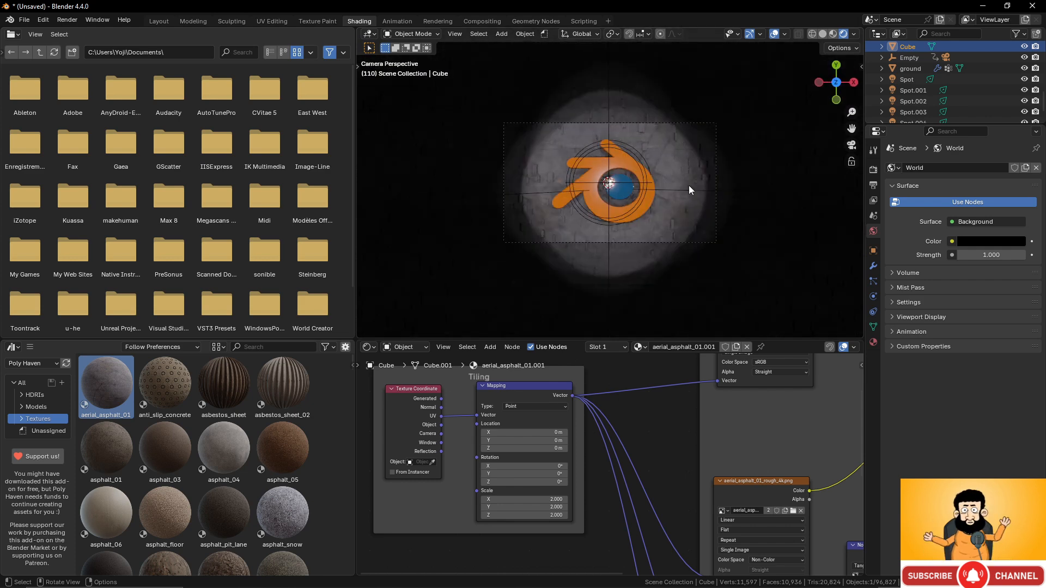
pyautogui.click(159, 21)
# - Orbit to a low grazing angle, then bring up the Layout timeline's Editor Type list
pyautogui.press('KP_0')
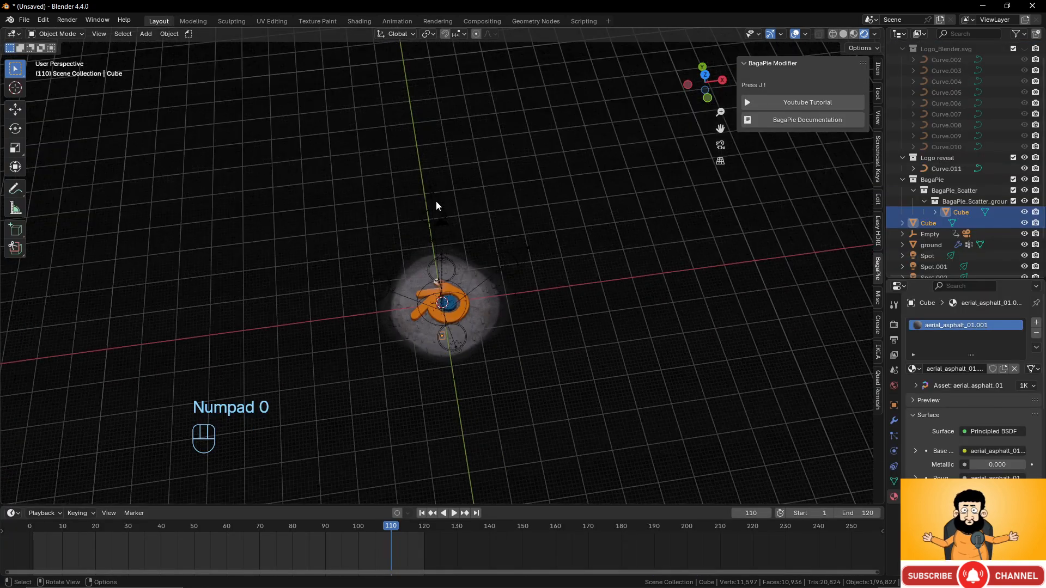
pyautogui.press('KP_0')
pyautogui.press('KP_0')
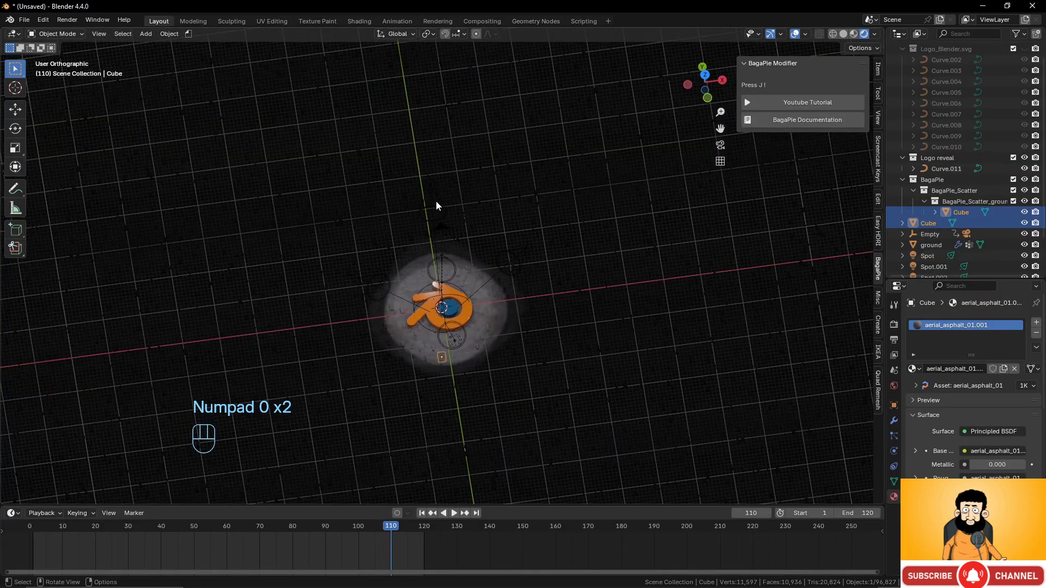
pyautogui.moveTo(473, 231); pyautogui.dragTo(469, 168, button='middle')
pyautogui.moveTo(529, 236); pyautogui.dragTo(530, 238, button='middle')
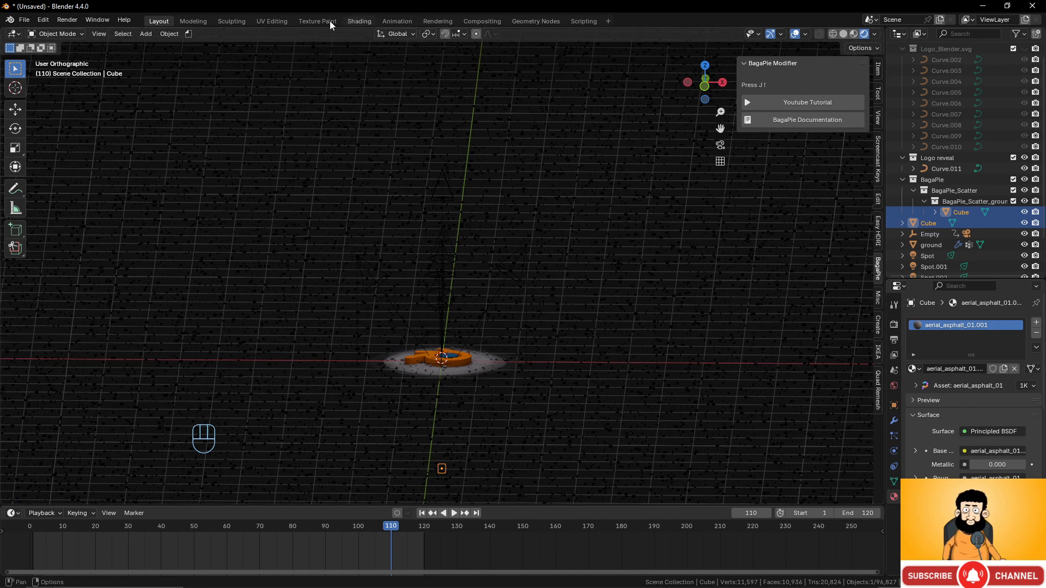
pyautogui.click(398, 20)
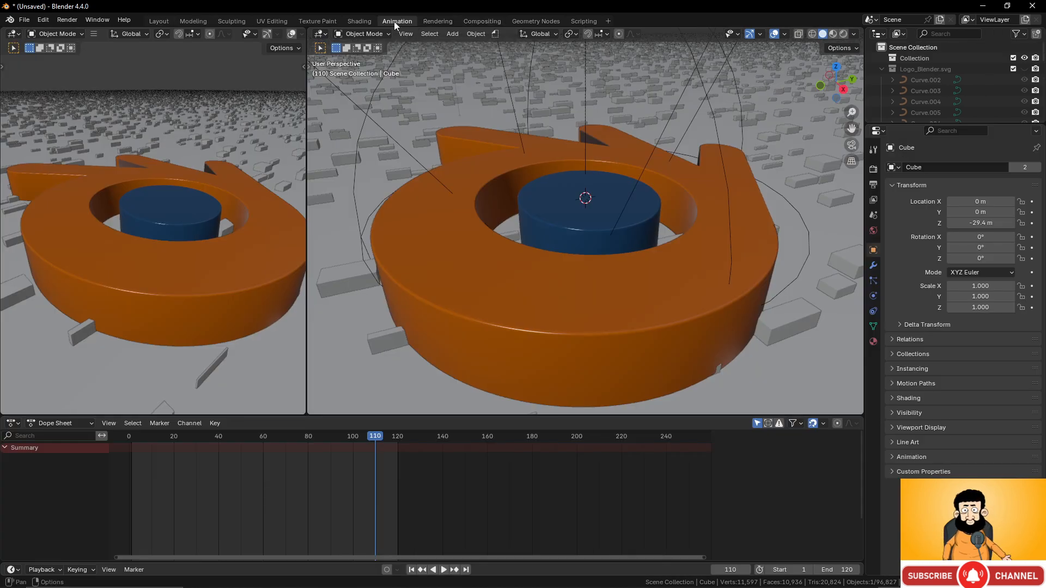
pyautogui.click(155, 20)
pyautogui.click(14, 513)
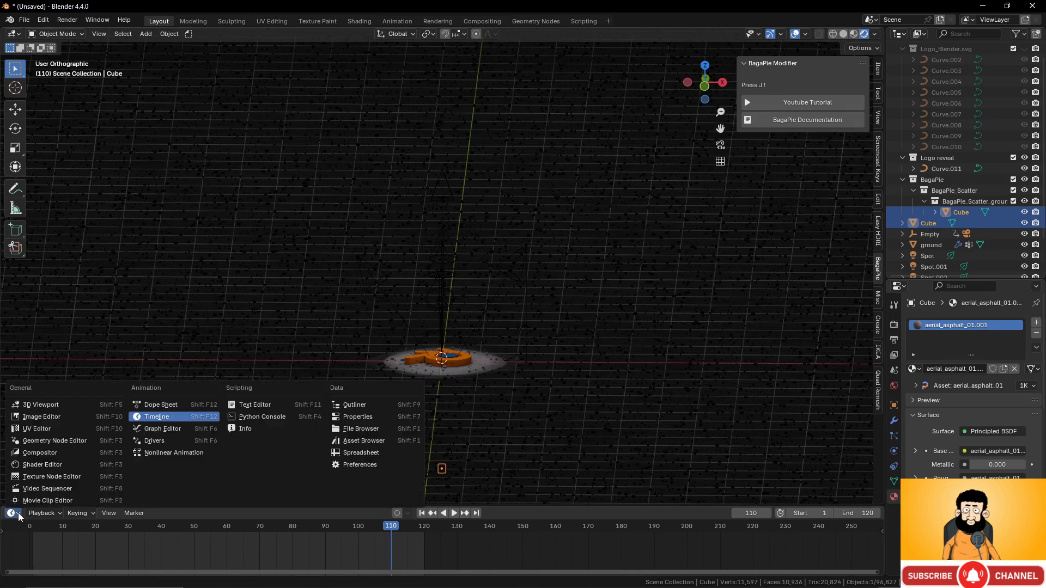
# - Turn the timeline area into an enlarged asset browser showing the Poly Haven library
pyautogui.click(377, 444)
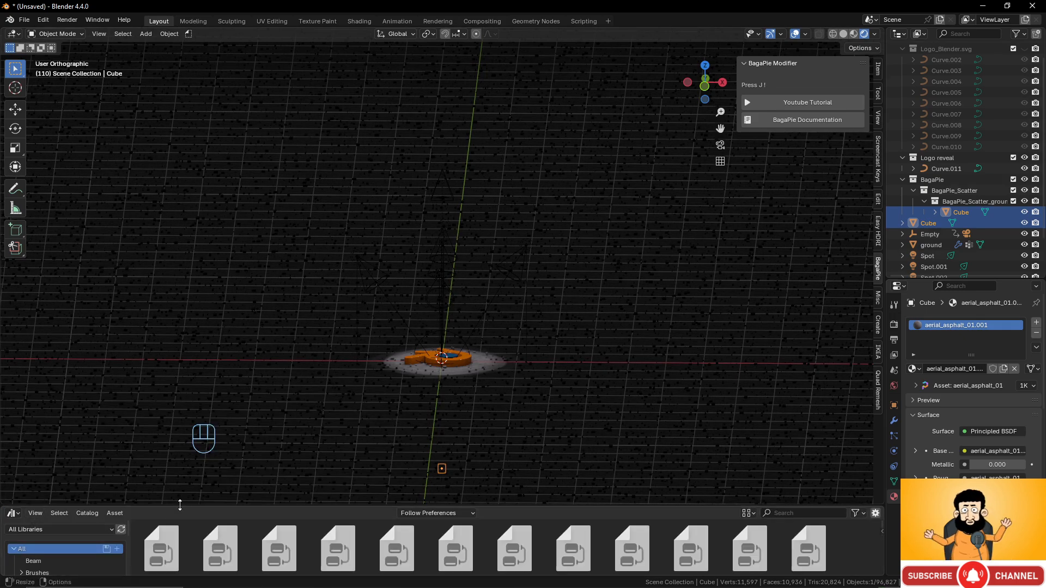
pyautogui.moveTo(180, 505); pyautogui.dragTo(191, 378)
pyautogui.click(112, 402)
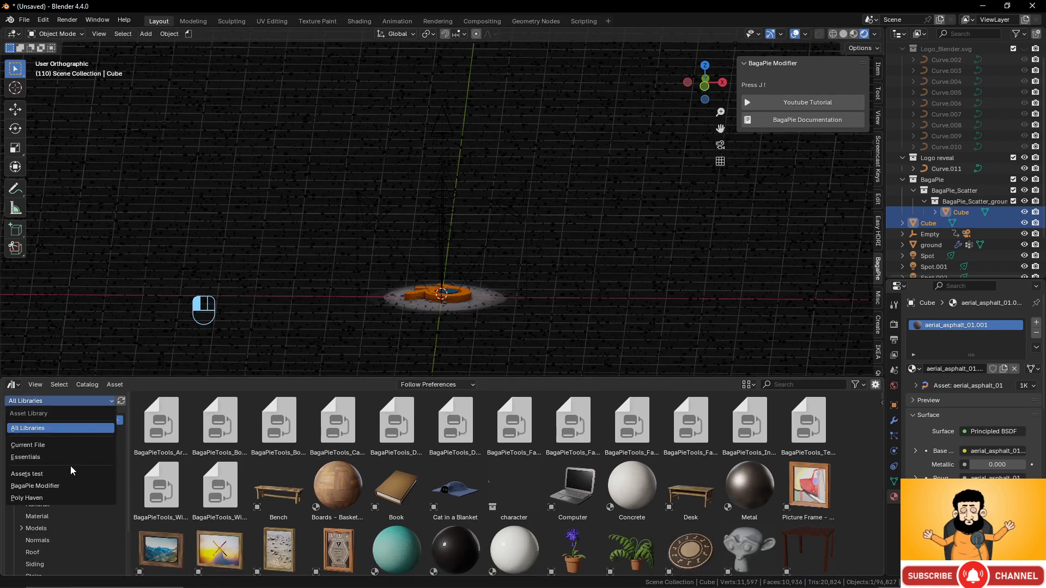
pyautogui.click(66, 498)
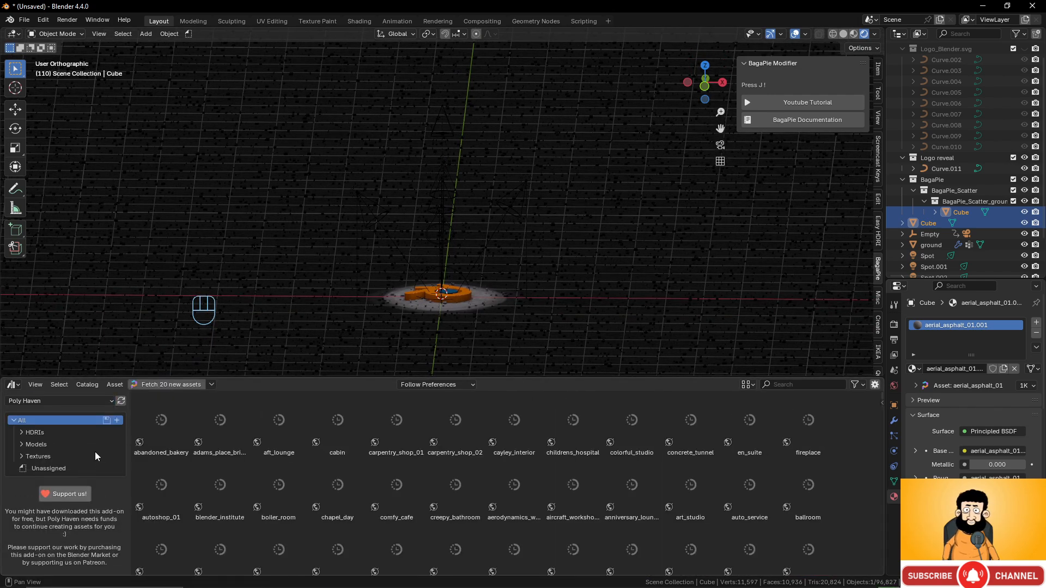
# - Expand HDRIs > Outdoor, scroll through the environments and select dikhololo_night
pyautogui.click(22, 433)
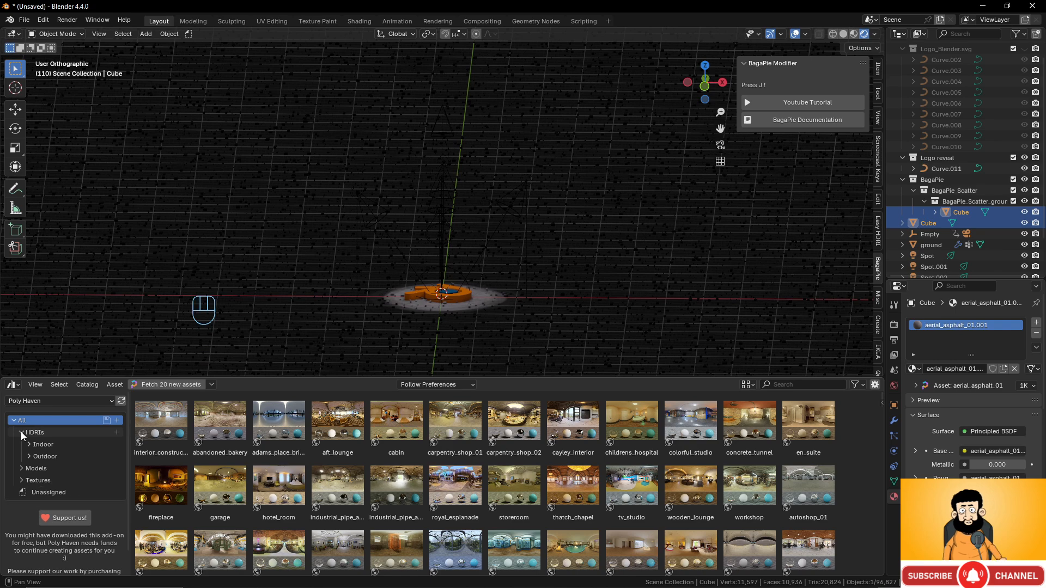
pyautogui.click(44, 456)
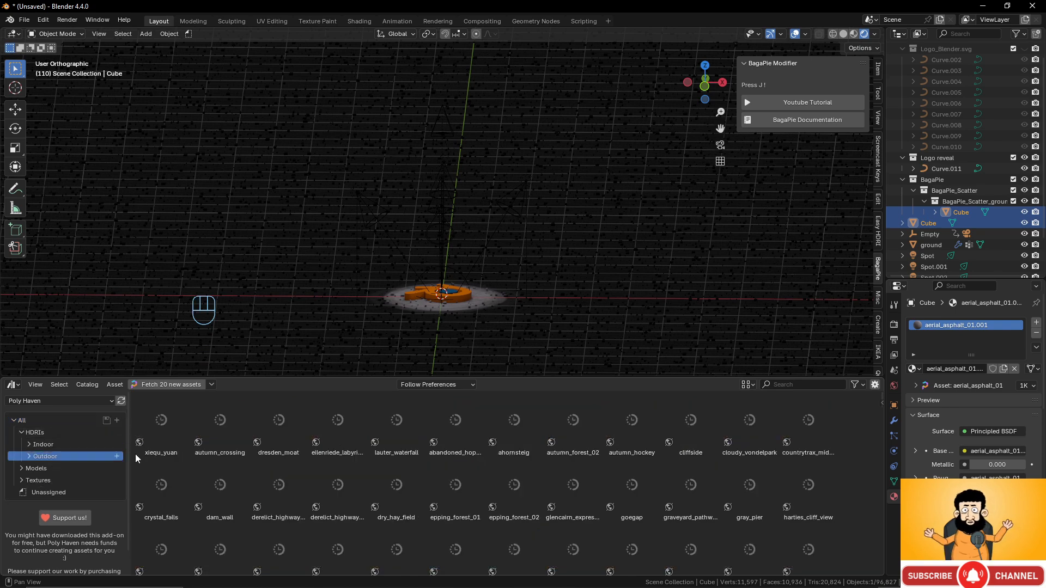
pyautogui.click(30, 456)
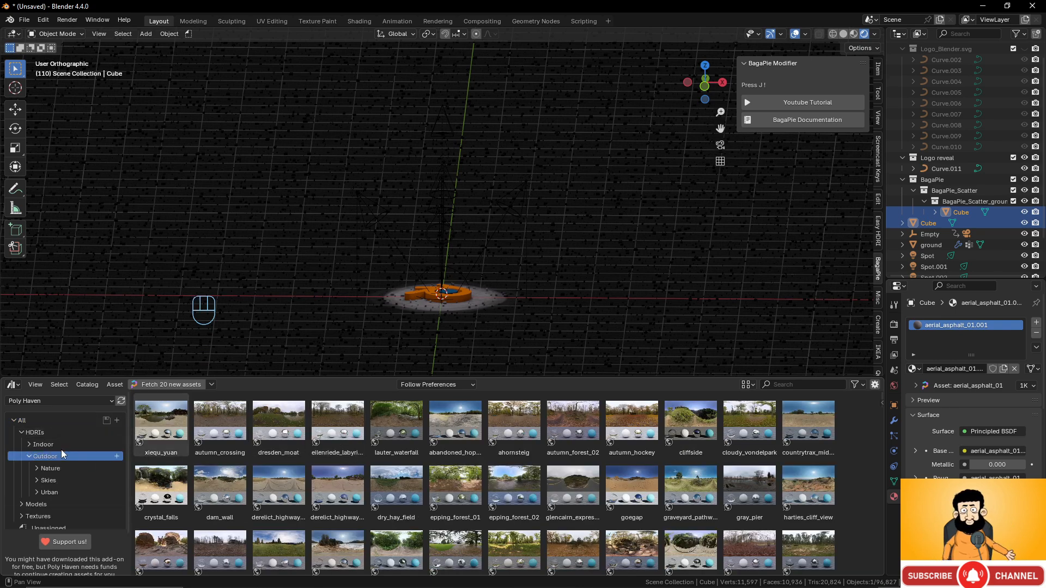
pyautogui.scroll(-2, 77, 452)
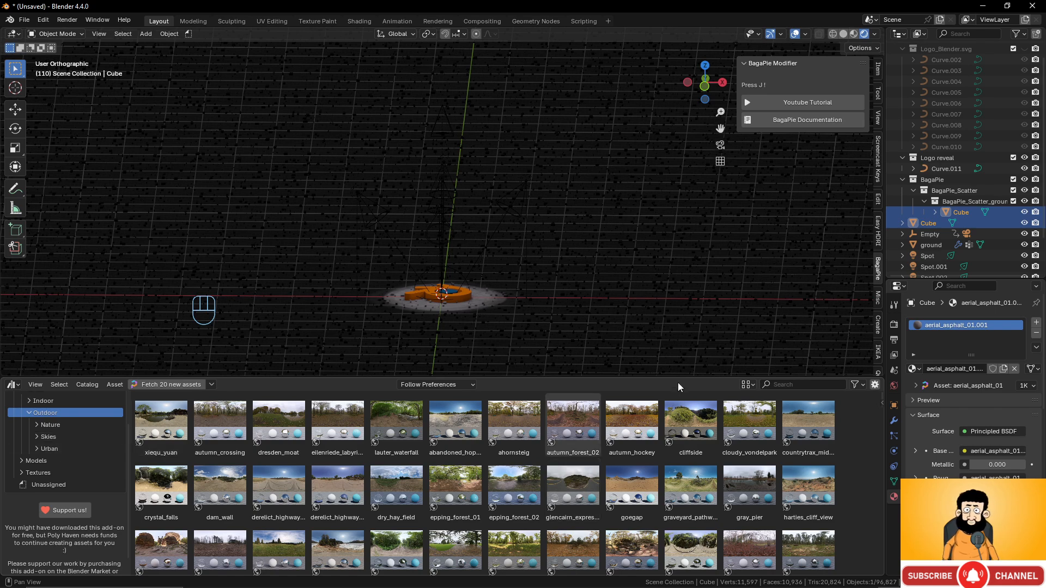
pyautogui.moveTo(679, 380); pyautogui.dragTo(676, 279)
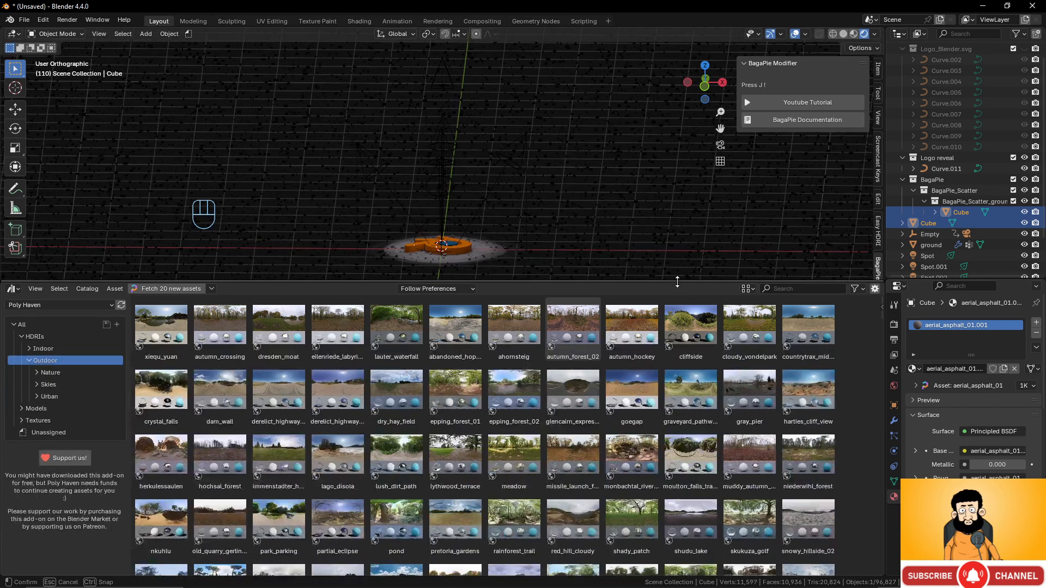
pyautogui.scroll(-3, 571, 418)
pyautogui.scroll(-6, 571, 419)
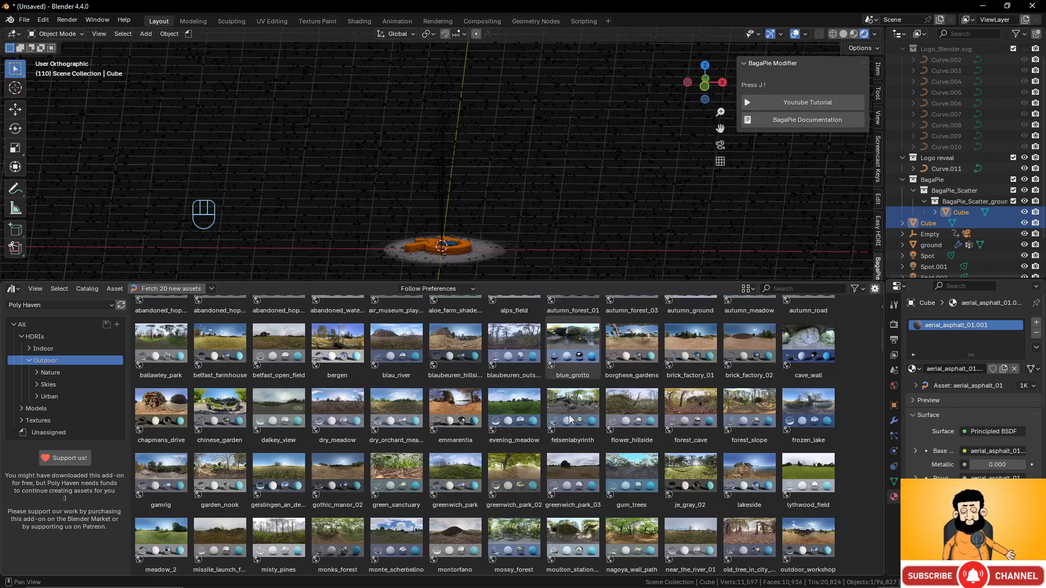
pyautogui.scroll(-7, 571, 418)
pyautogui.scroll(-4, 571, 418)
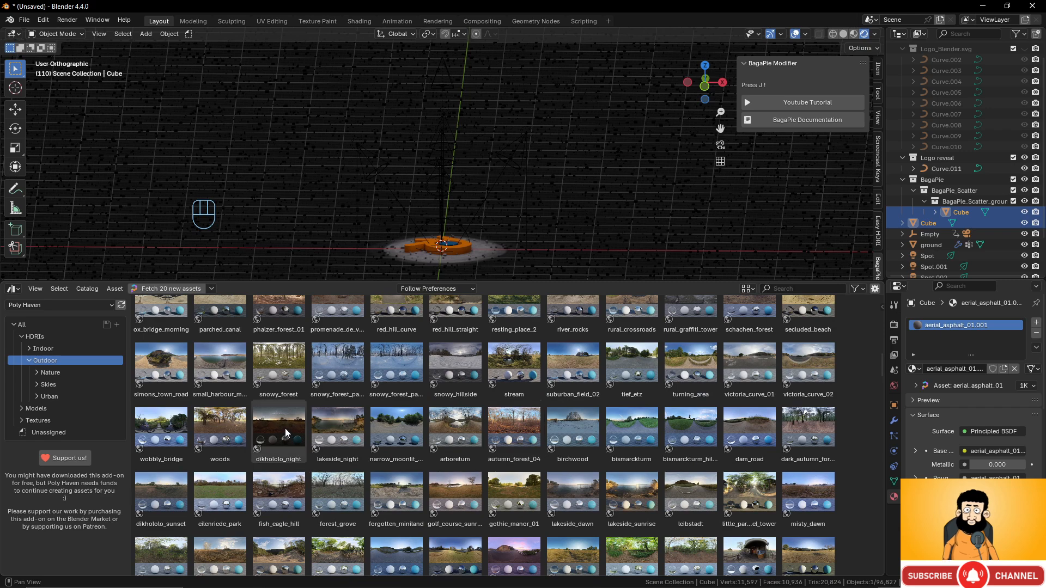
pyautogui.click(286, 433)
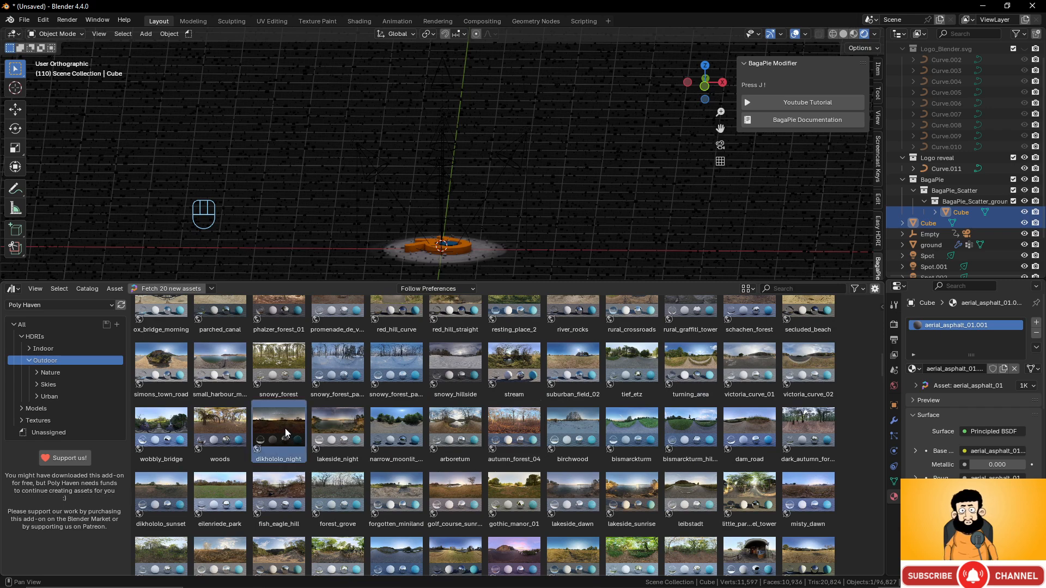
# - Apply dikhololo_night as the world background and look through the scene camera
pyautogui.moveTo(286, 433); pyautogui.dragTo(671, 174)
pyautogui.moveTo(580, 215); pyautogui.dragTo(582, 204, button='middle')
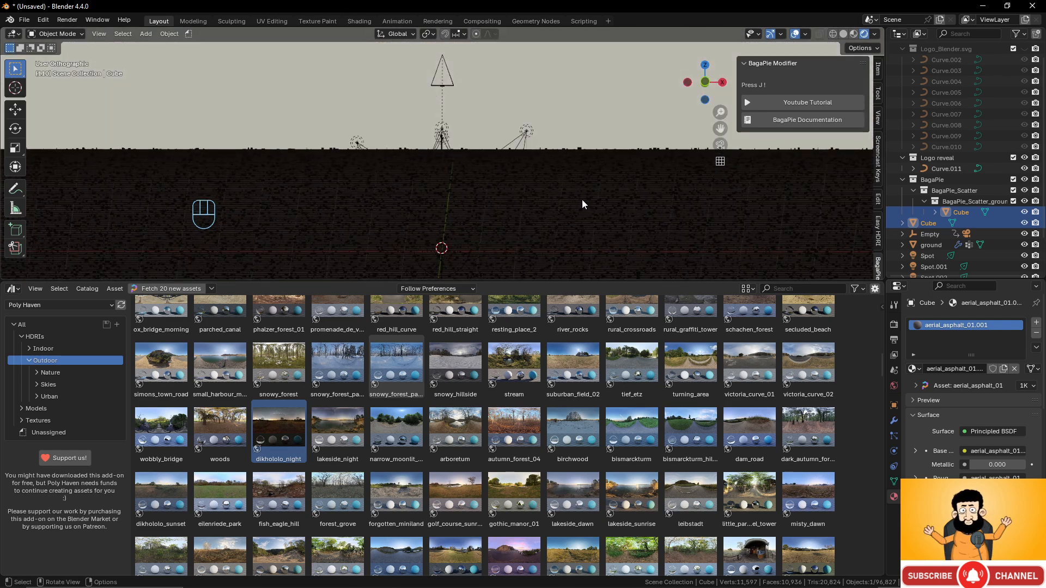
pyautogui.press('KP_0')
pyautogui.scroll(4, 574, 207)
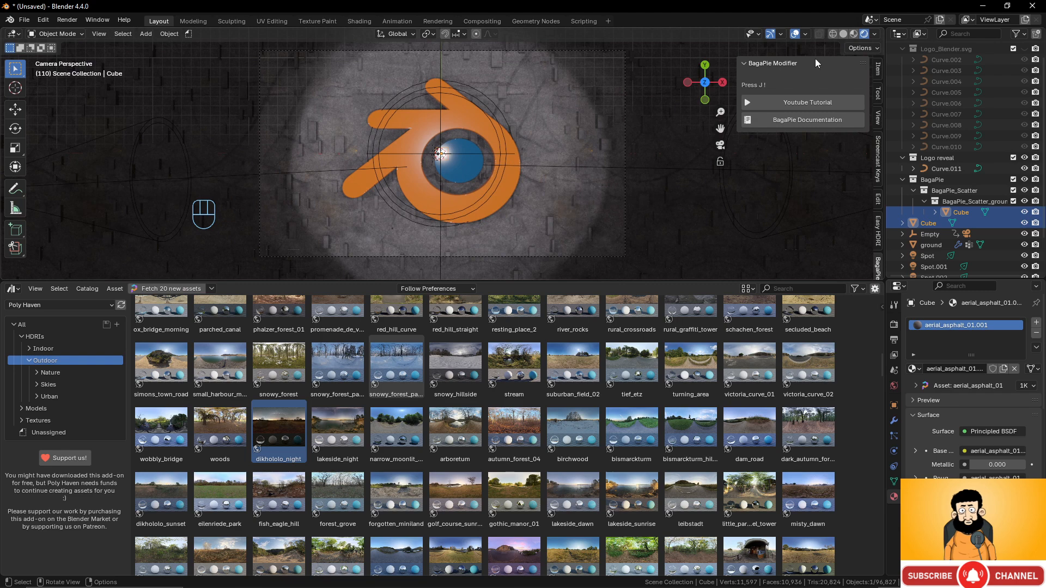
# - Hide the viewport overlays for a clean preview of the camera shot
pyautogui.click(795, 35)
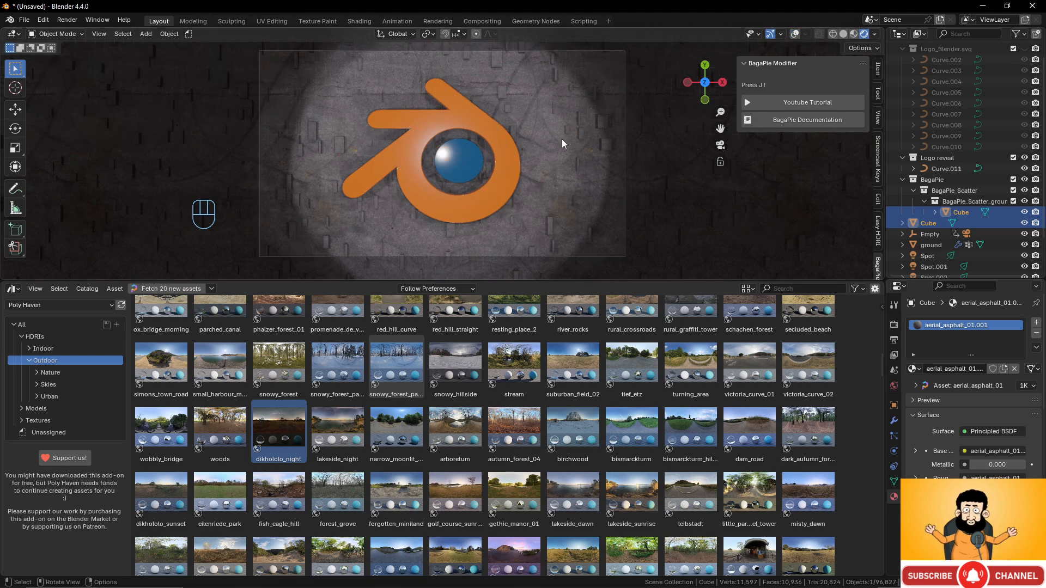
pyautogui.scroll(-4, 564, 144)
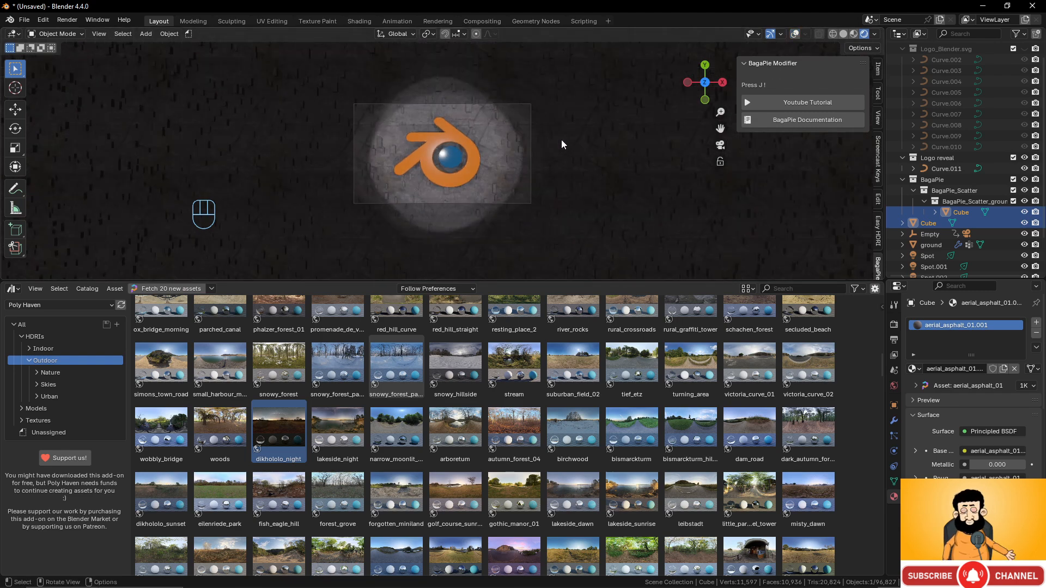
pyautogui.scroll(3, 564, 143)
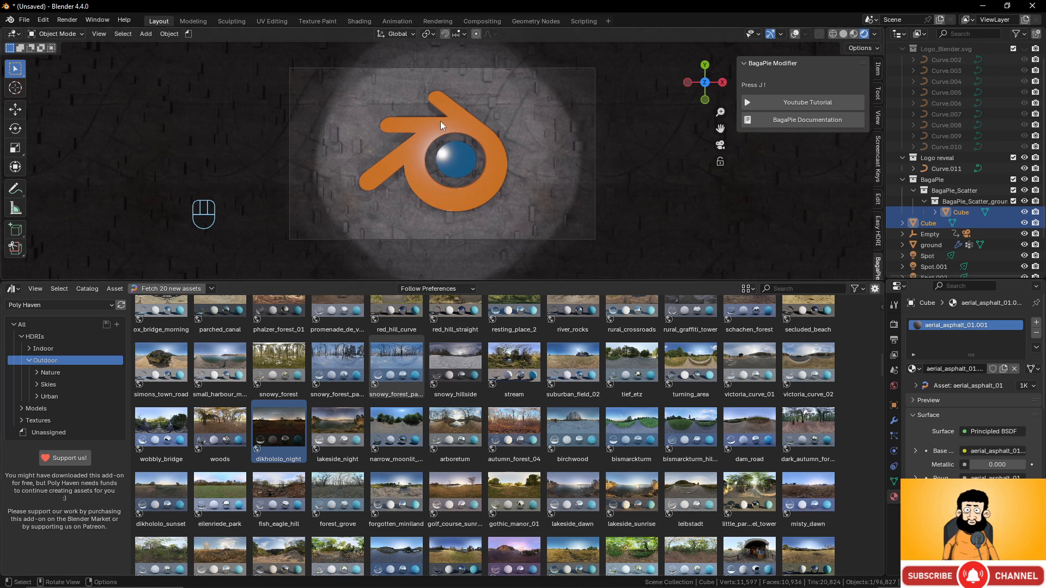
pyautogui.click(13, 289)
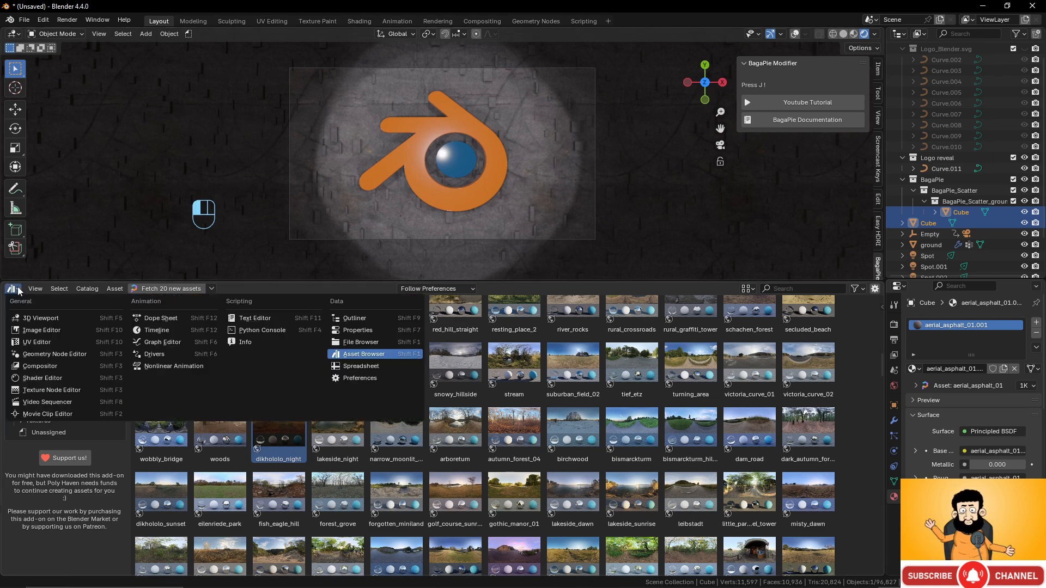
# - Switch the bottom area back to a Timeline and play the camera animation from frame 1, then stop
pyautogui.click(163, 332)
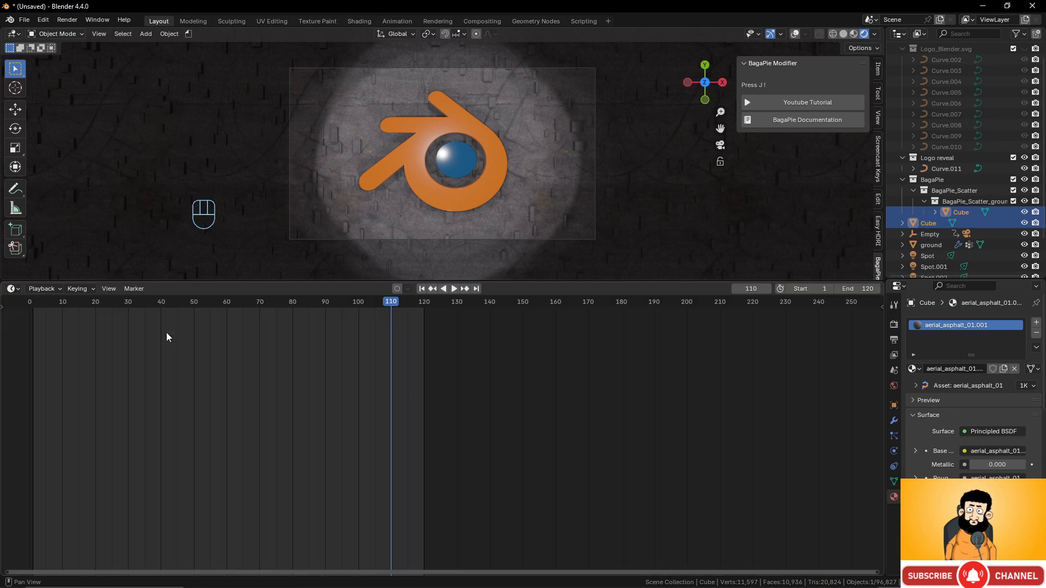
pyautogui.click(34, 308)
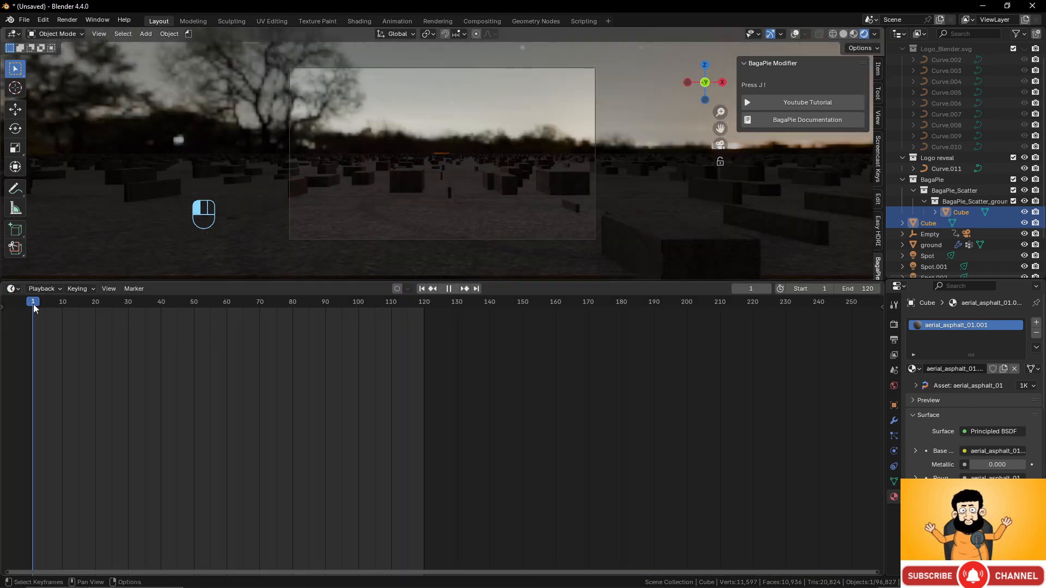
pyautogui.press('space')
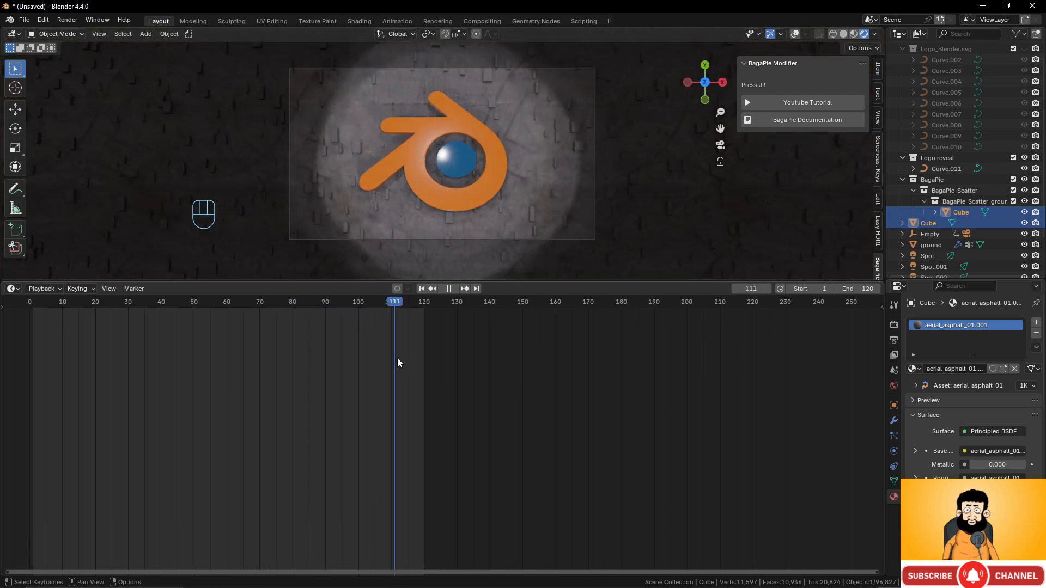
pyautogui.moveTo(426, 364); pyautogui.dragTo(34, 359)
pyautogui.press('space')
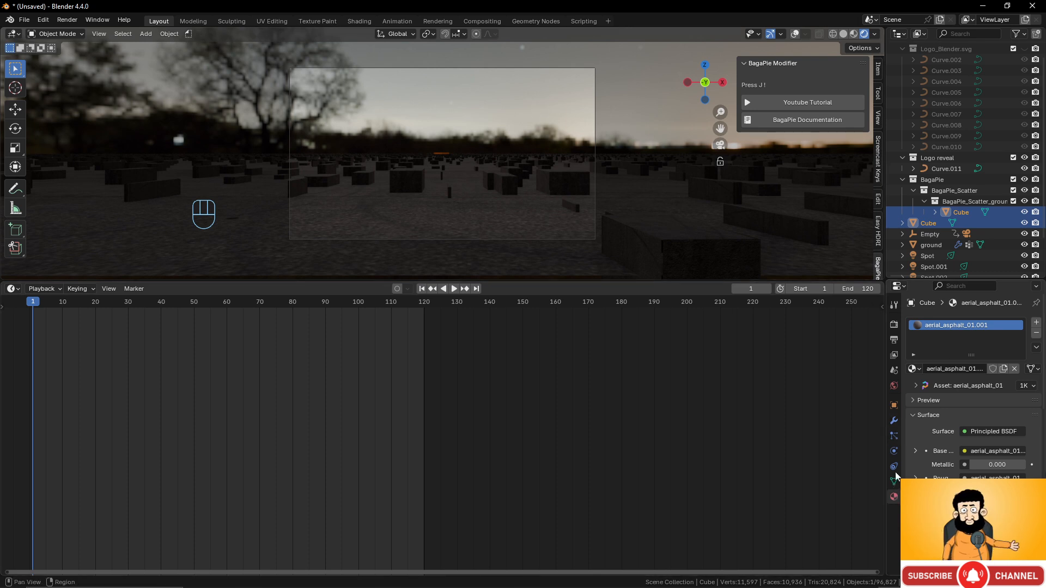
# - Set the World Strength to -2.100 EVs, then bring the browser window up full screen
pyautogui.click(894, 386)
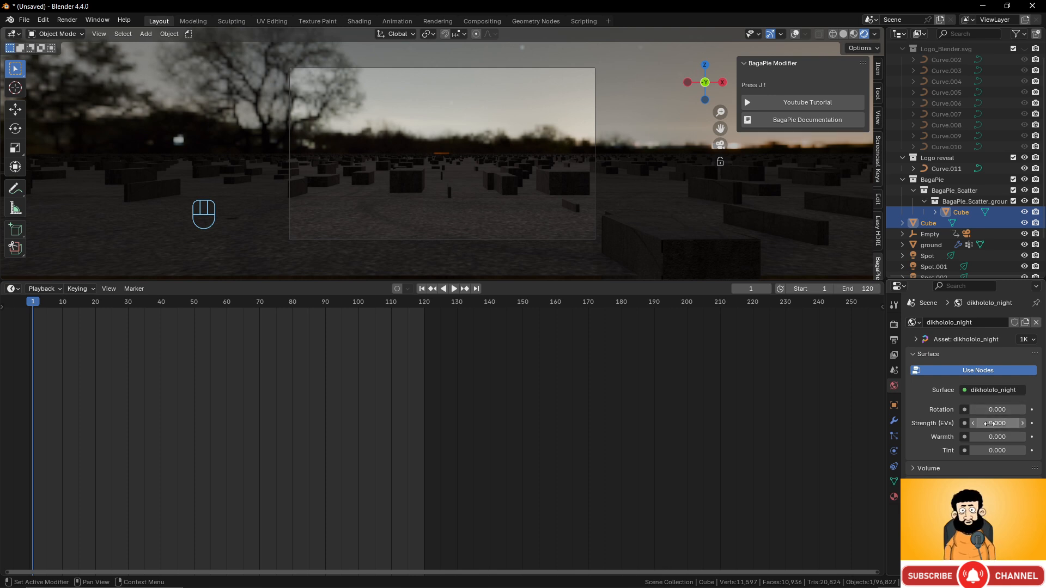
pyautogui.click(990, 424)
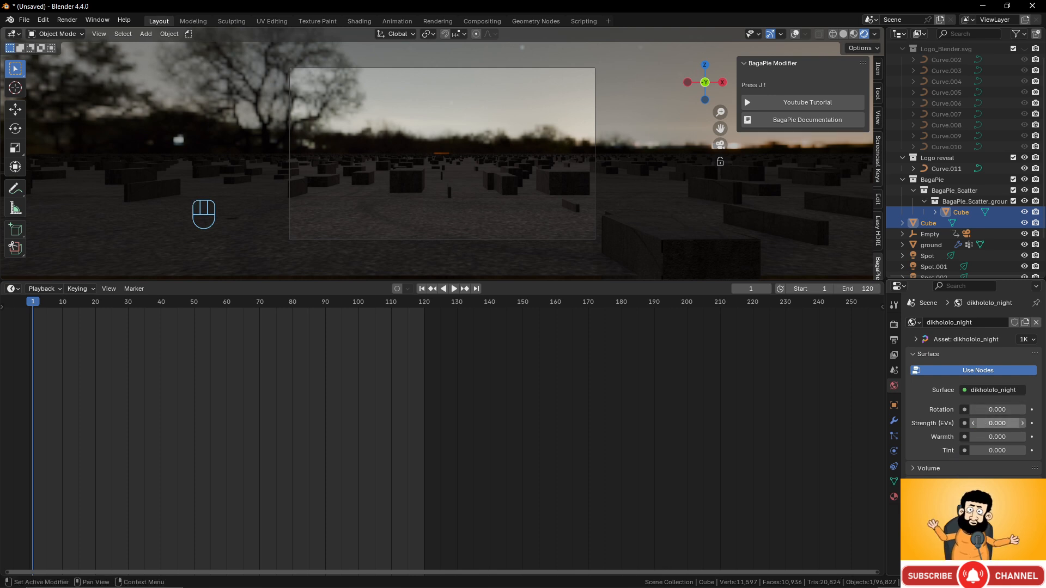
pyautogui.press('Return')
pyautogui.moveTo(997, 424); pyautogui.dragTo(945, 424)
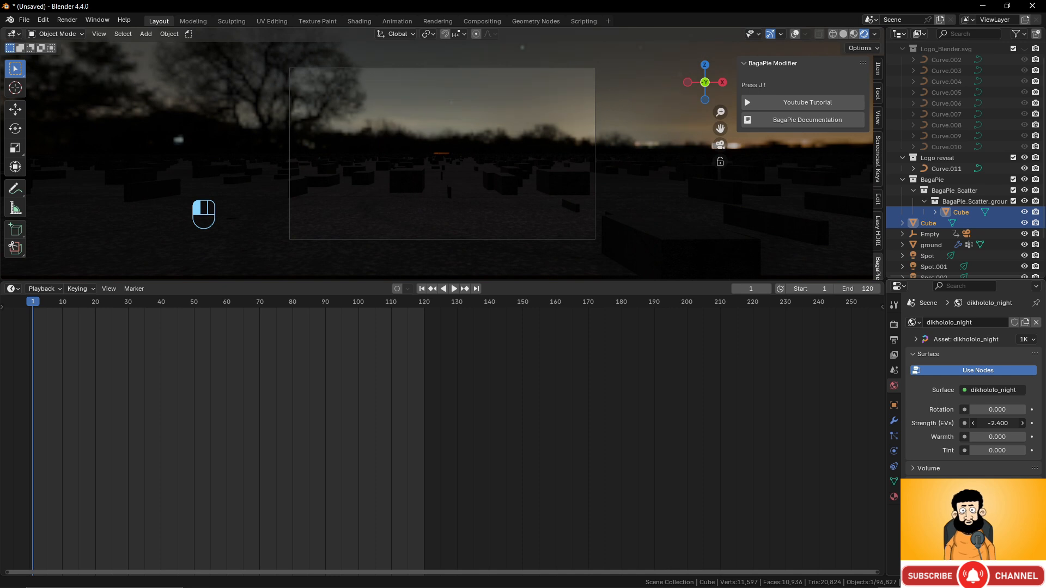
pyautogui.moveTo(998, 423); pyautogui.dragTo(1004, 423)
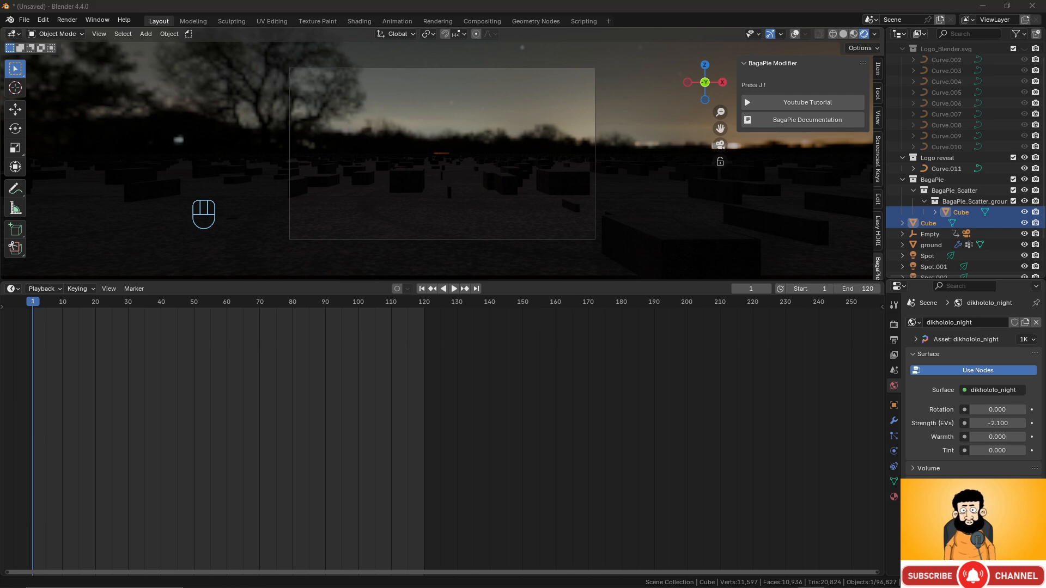
pyautogui.moveTo(1045, 199); pyautogui.dragTo(210, 0)
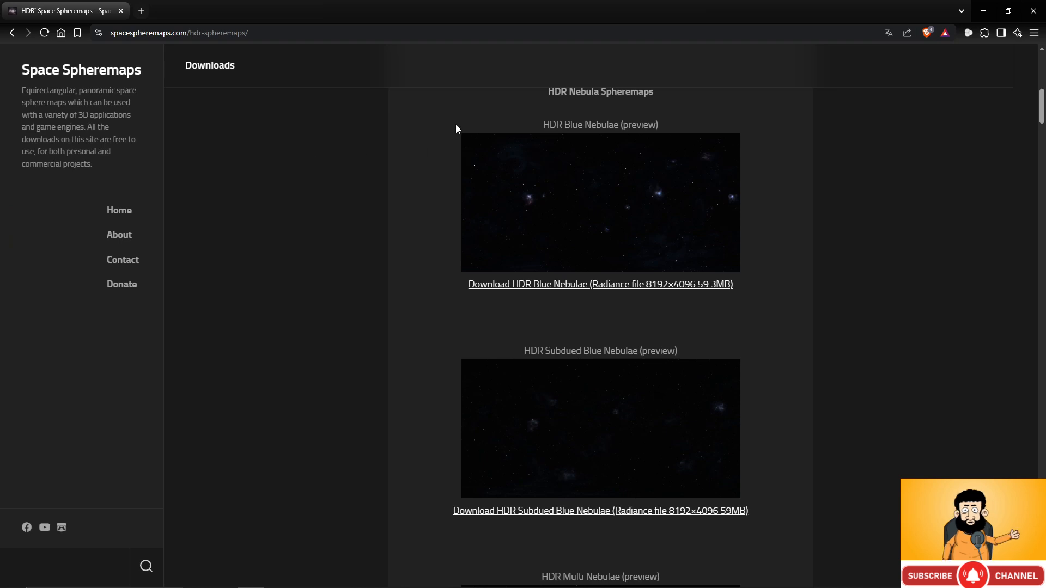
# - Scroll through the HDR Nebula Spheremaps downloads, then minimize the browser back to Blender
pyautogui.scroll(-5, 616, 251)
pyautogui.scroll(7, 616, 252)
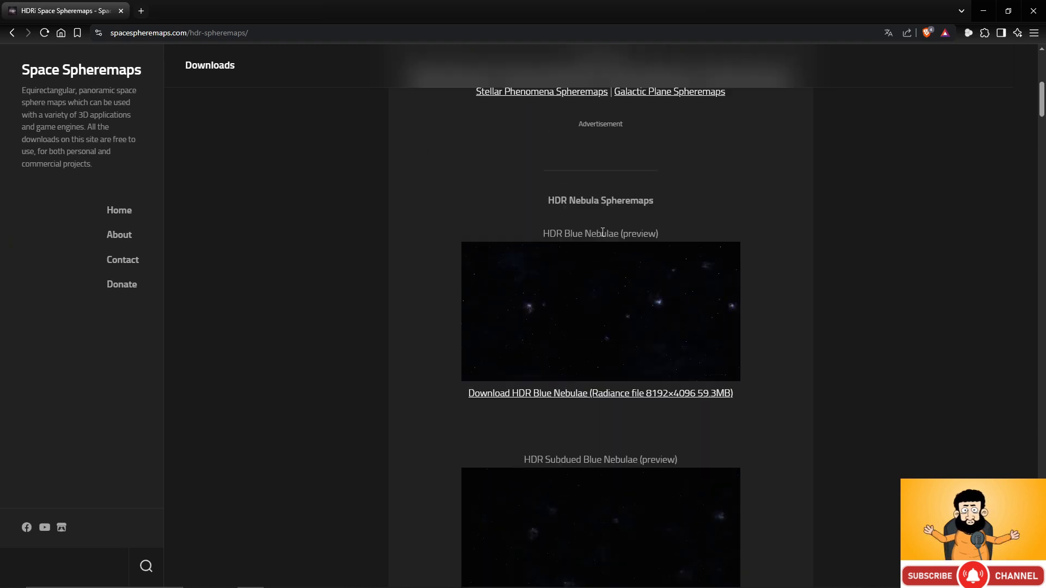
pyautogui.scroll(-15, 582, 208)
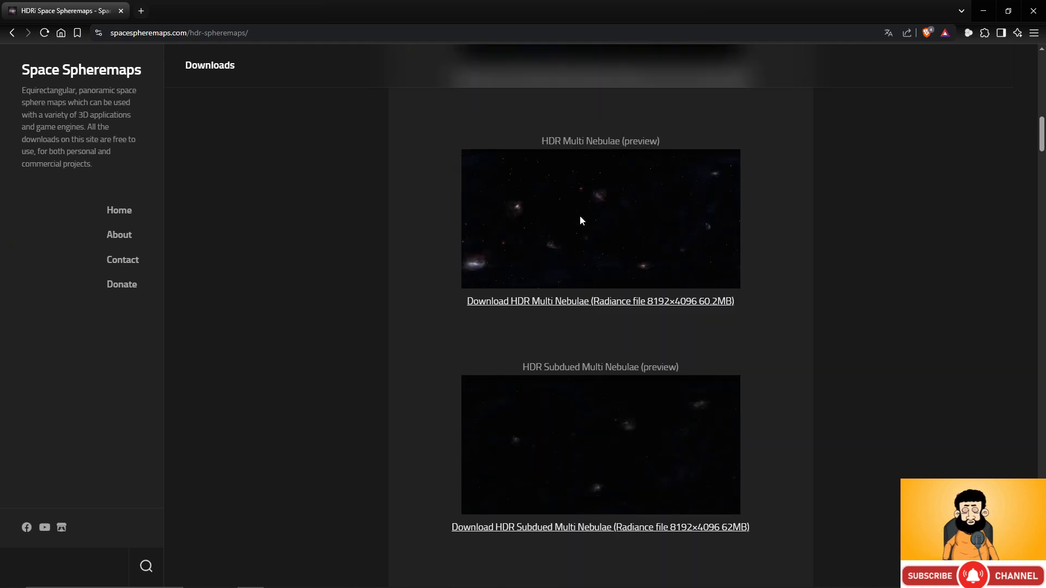
pyautogui.scroll(12, 580, 220)
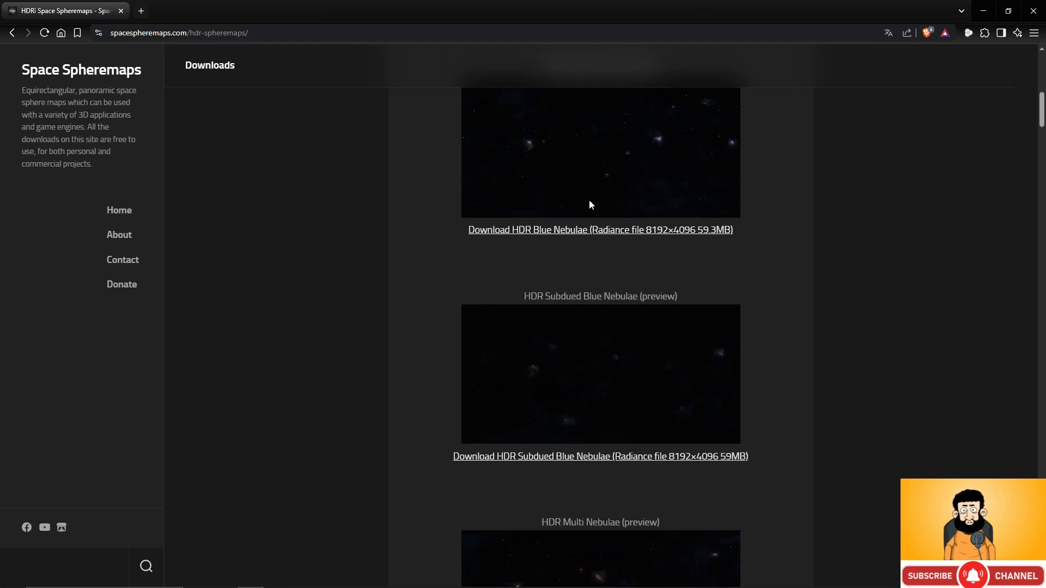
pyautogui.click(984, 11)
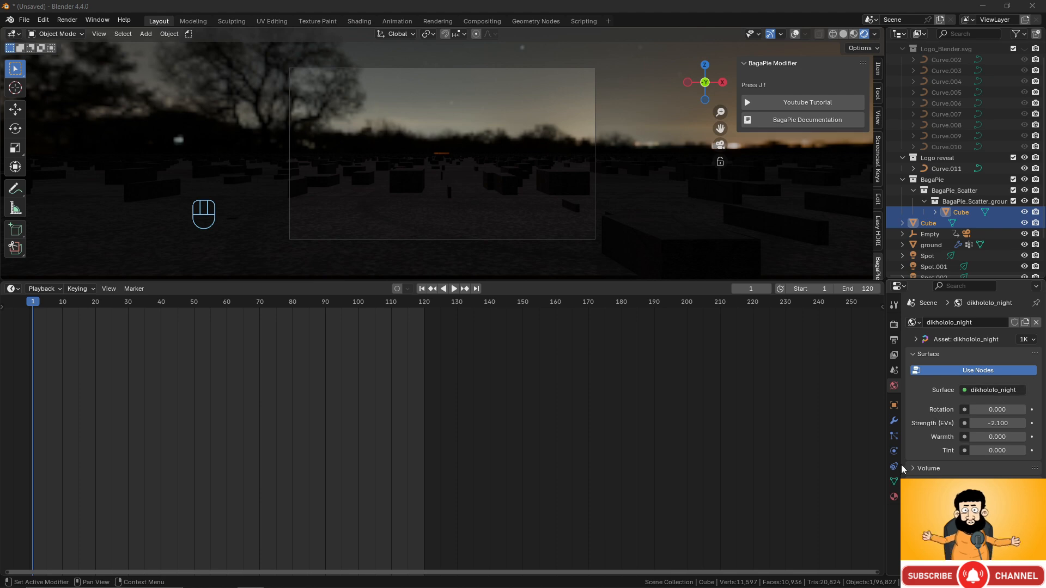
# - Point Easy HDRI at the 13-2 Animating a Logo folder and create world nodes from HDR_multi_nebulae
pyautogui.click(358, 21)
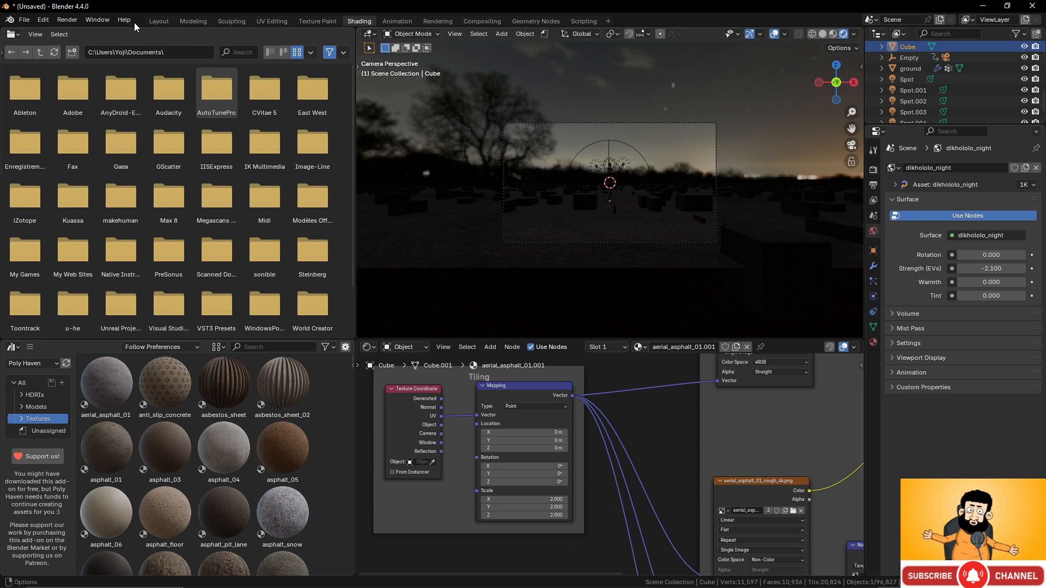
pyautogui.click(154, 22)
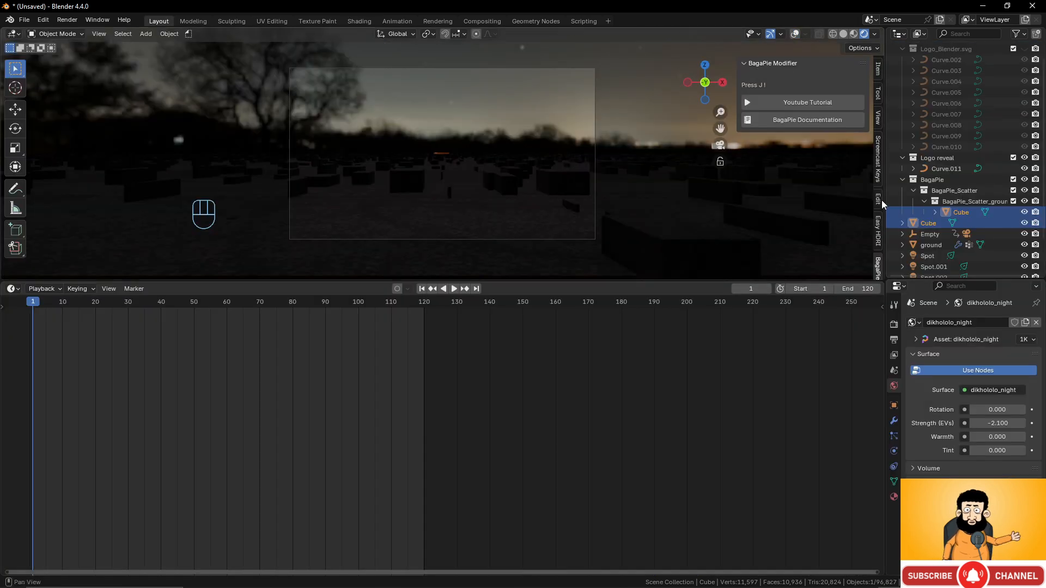
pyautogui.click(878, 230)
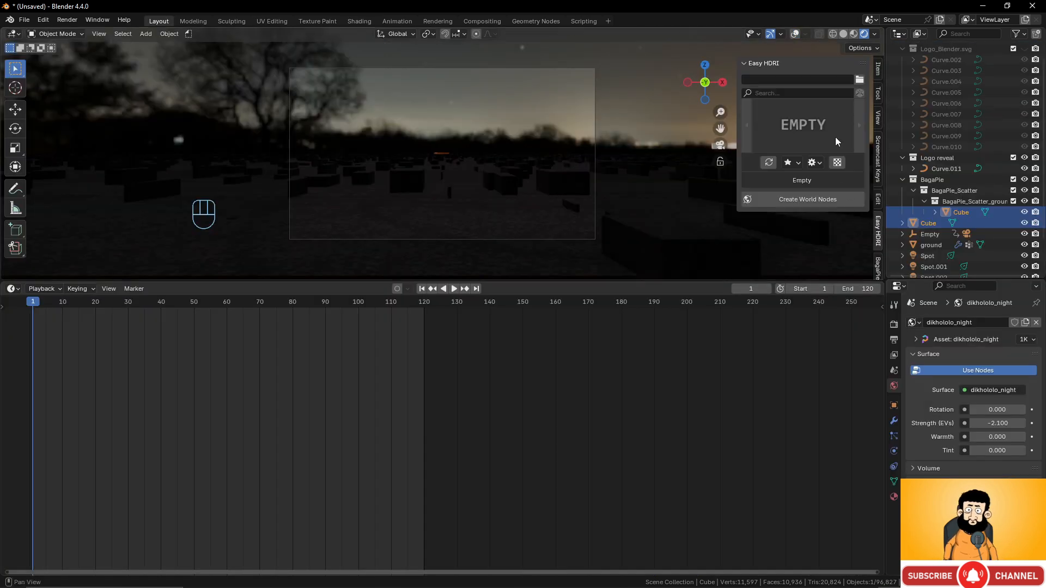
pyautogui.click(858, 81)
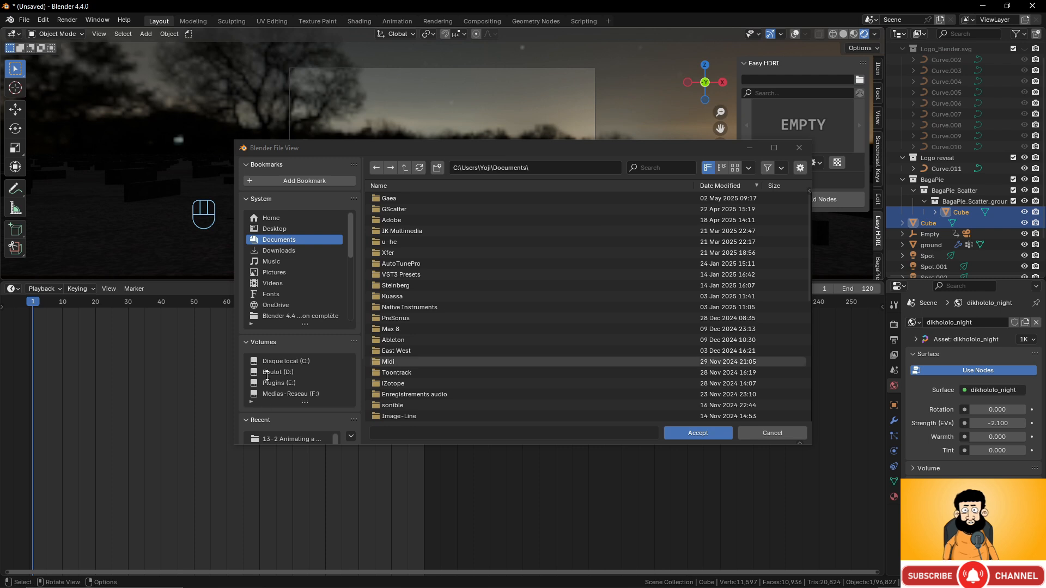
pyautogui.scroll(-2, 293, 387)
pyautogui.click(294, 397)
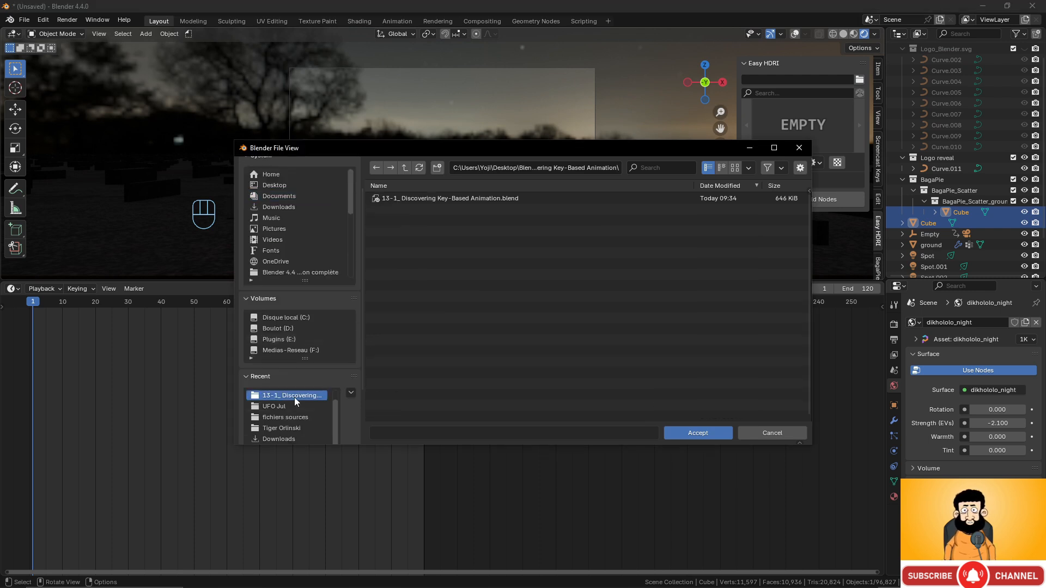
pyautogui.click(405, 169)
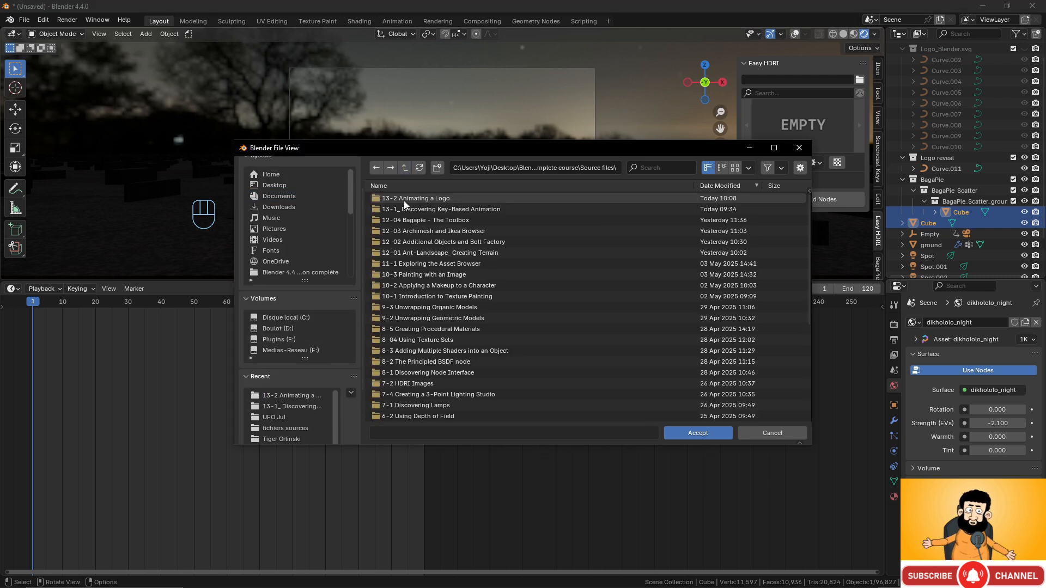
pyautogui.doubleClick(404, 199)
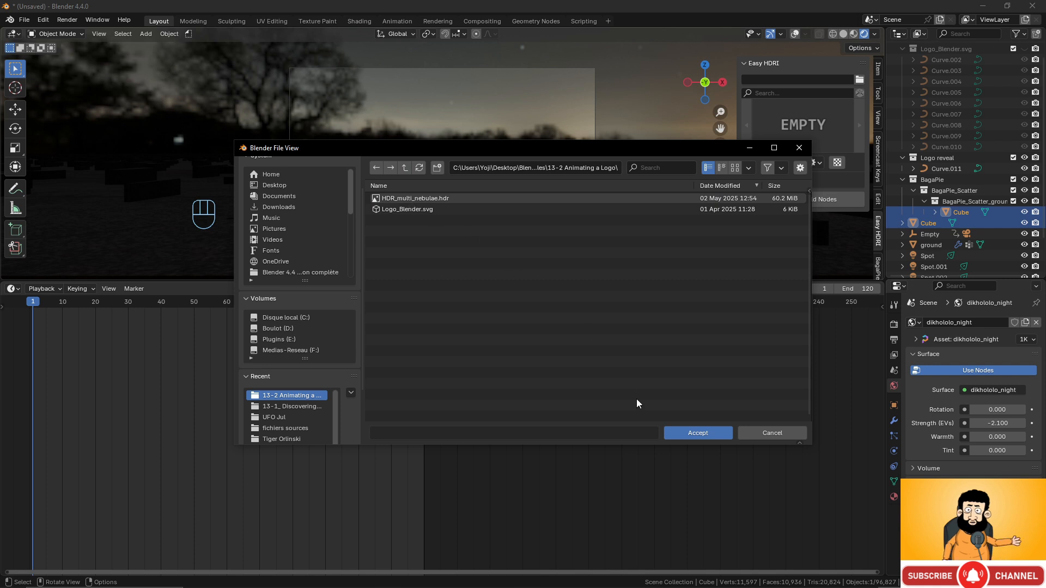
pyautogui.click(696, 435)
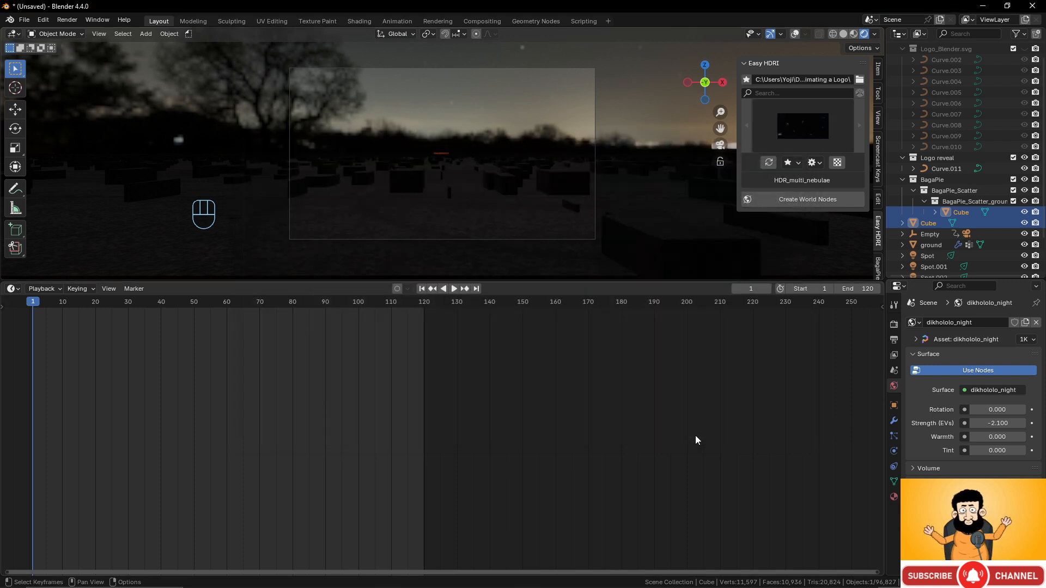
pyautogui.click(828, 202)
# - Orbit the view upward to inspect the new nebula sky
pyautogui.scroll(-3, 481, 163)
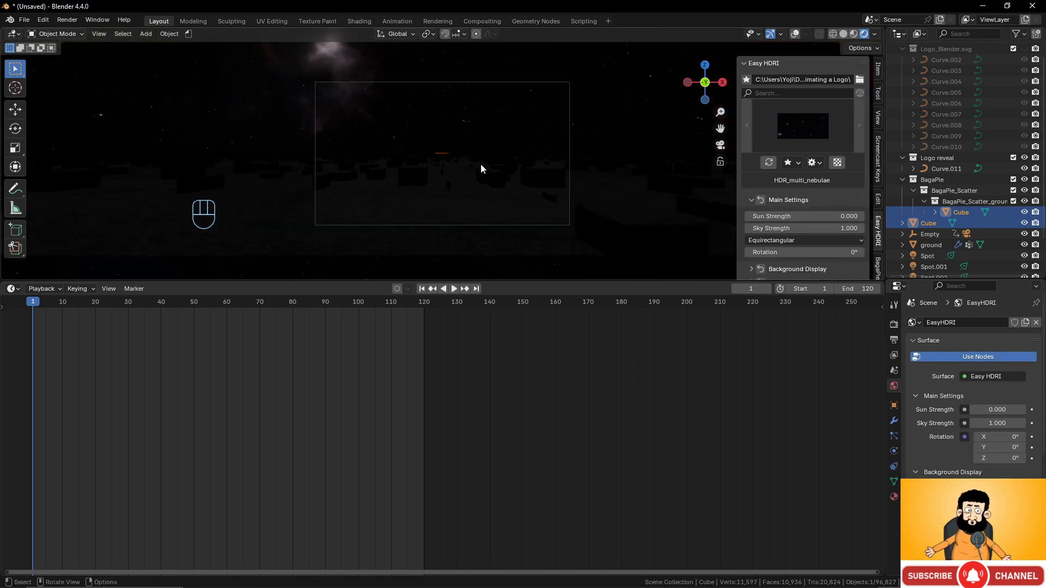
pyautogui.scroll(1, 480, 163)
pyautogui.scroll(3, 481, 163)
pyautogui.scroll(-5, 481, 163)
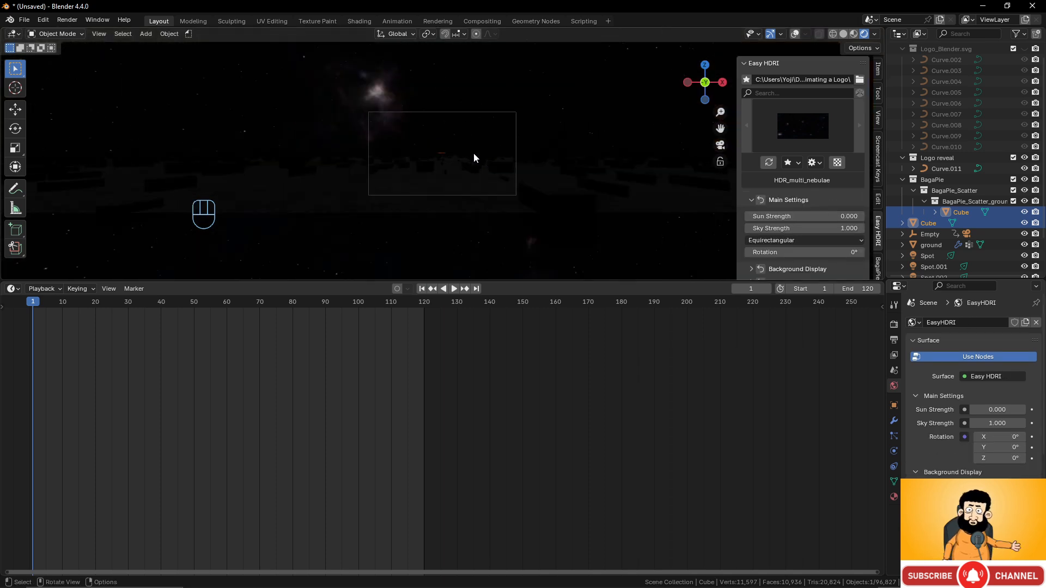
pyautogui.moveTo(468, 150); pyautogui.dragTo(411, 254, button='middle')
pyautogui.press('KP_5')
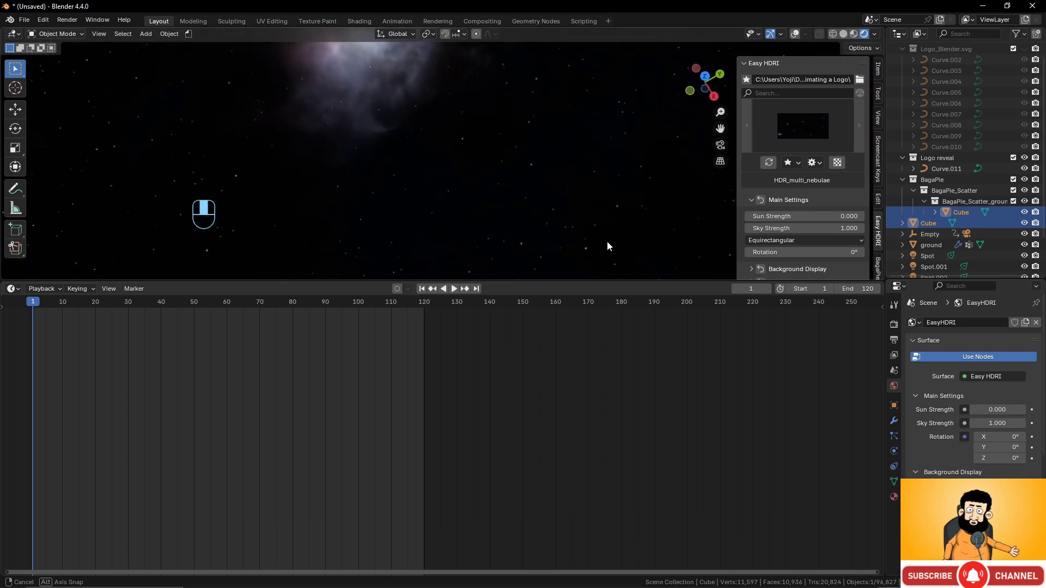
# - Set the Easy HDRI Sky Strength to 2, then 5, and return to camera view
pyautogui.click(834, 228)
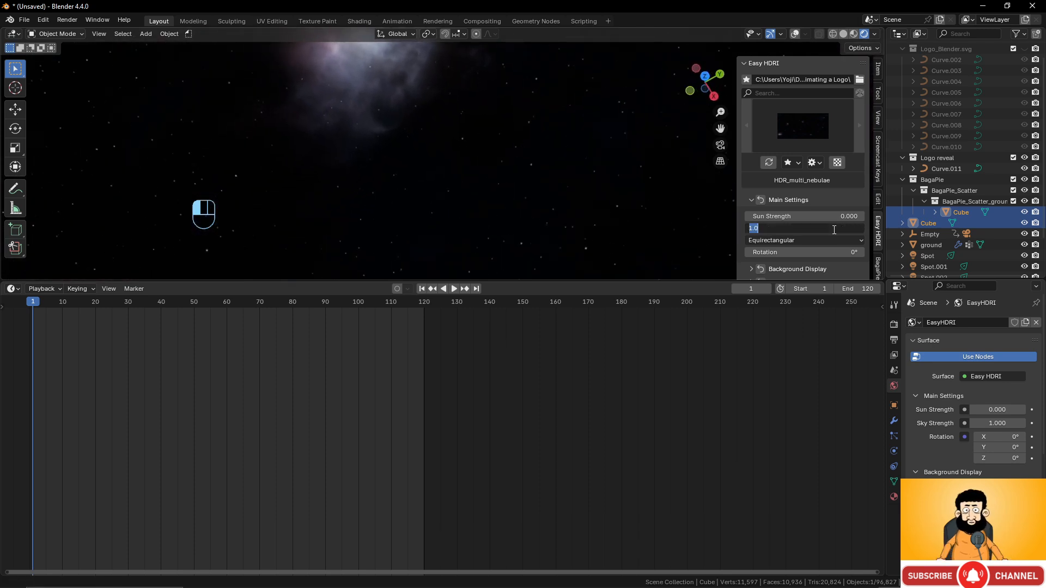
pyautogui.write('2')
pyautogui.press('Return')
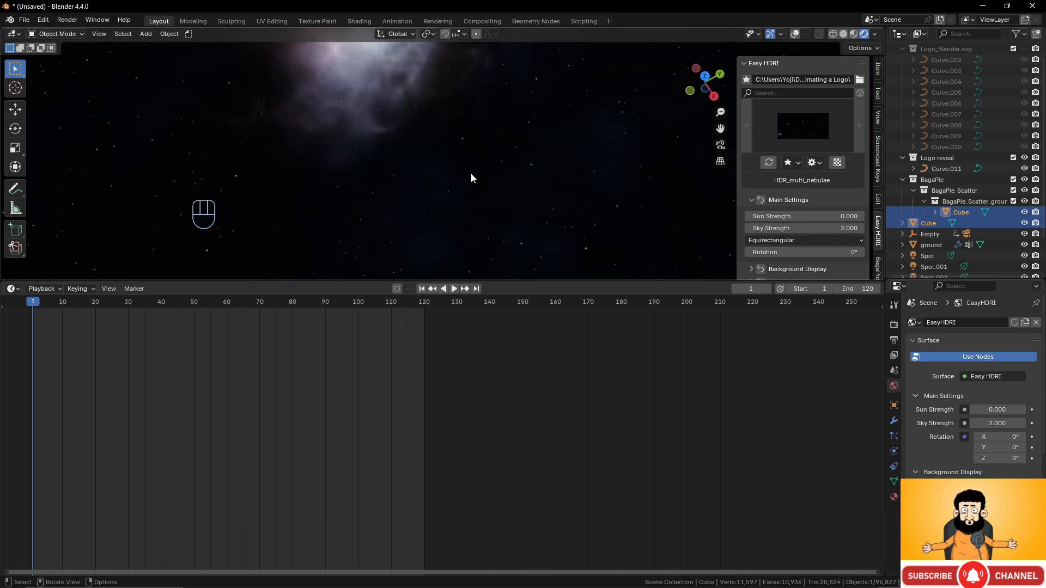
pyautogui.click(849, 229)
pyautogui.write('5')
pyautogui.press('Return')
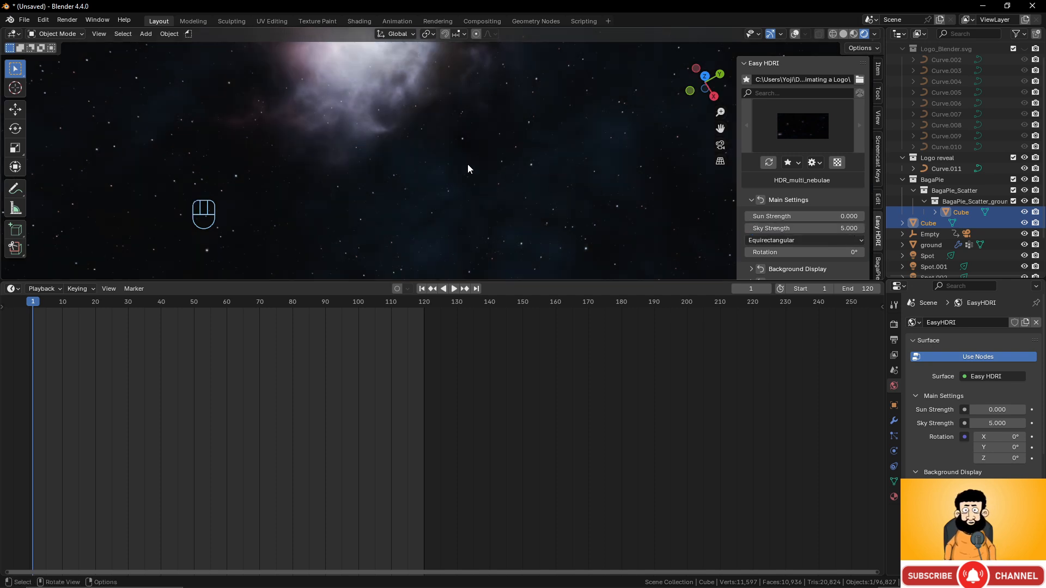
pyautogui.press('KP_0')
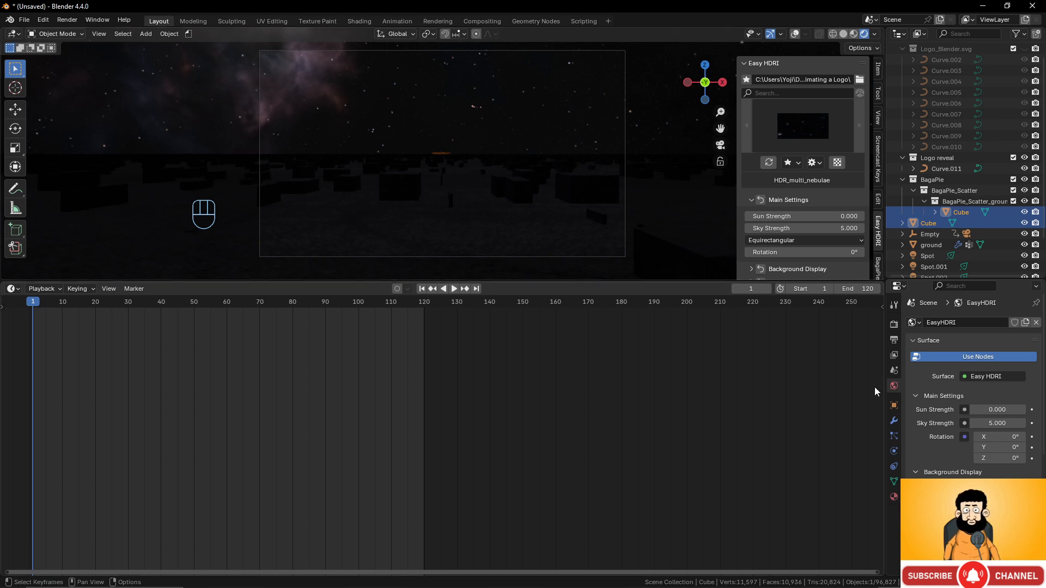
pyautogui.scroll(-2, 933, 256)
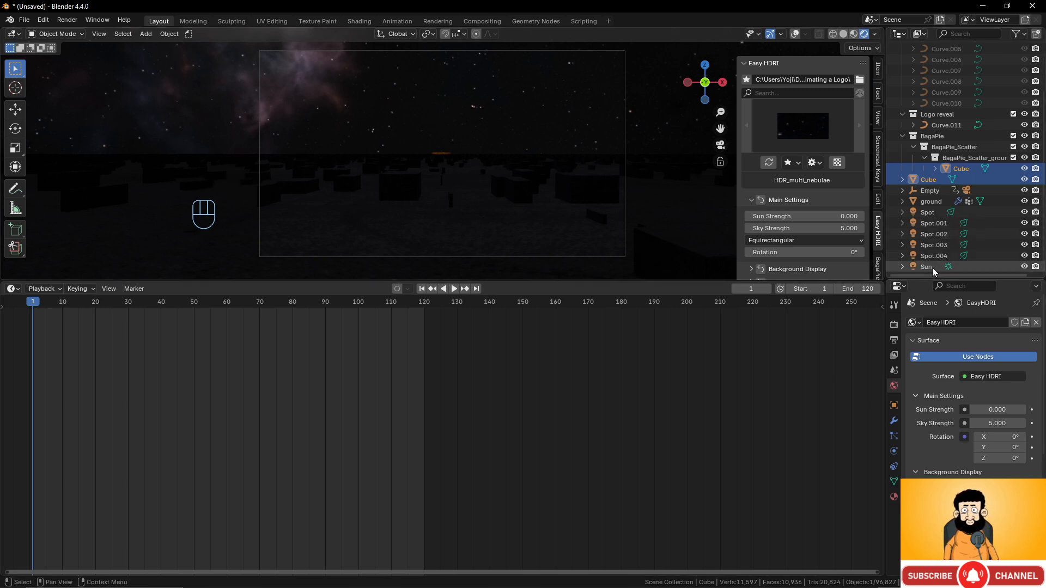
# - Select the Sun, set its strength to 0.2, and rotate it 49.7° about Z
pyautogui.click(933, 269)
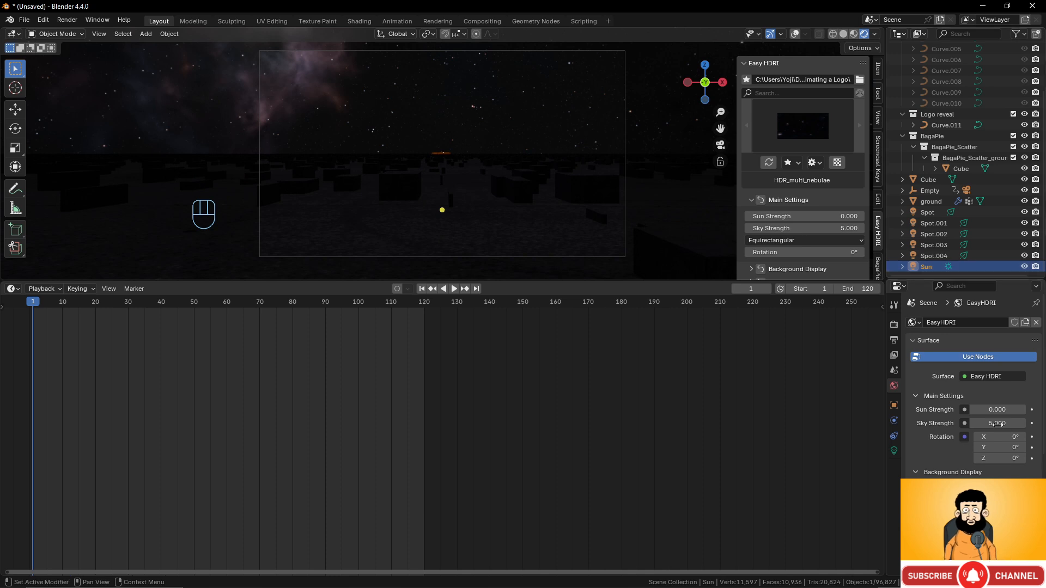
pyautogui.click(895, 451)
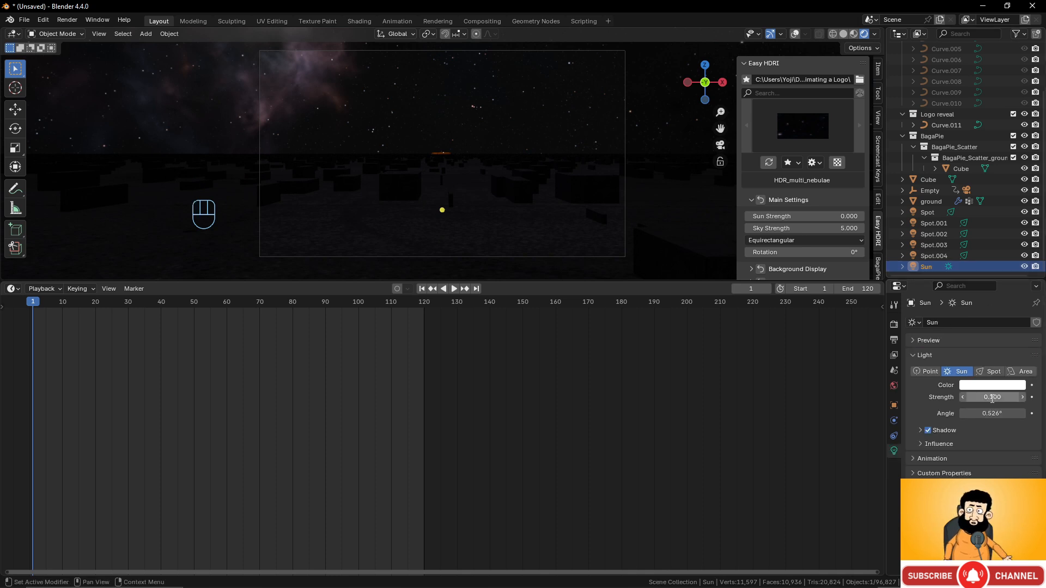
pyautogui.click(992, 398)
pyautogui.write('0.5')
pyautogui.press('Return')
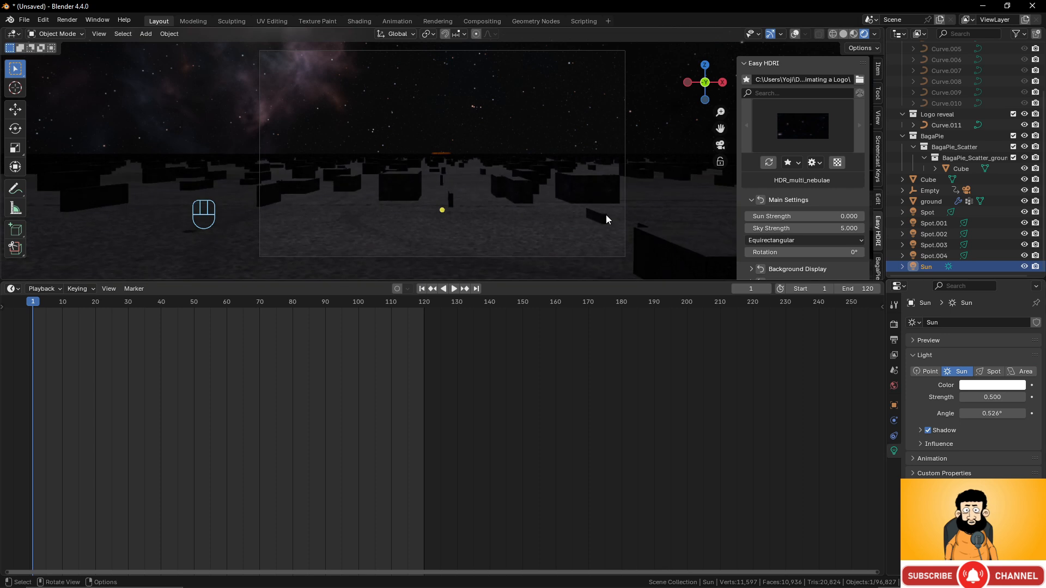
pyautogui.click(994, 398)
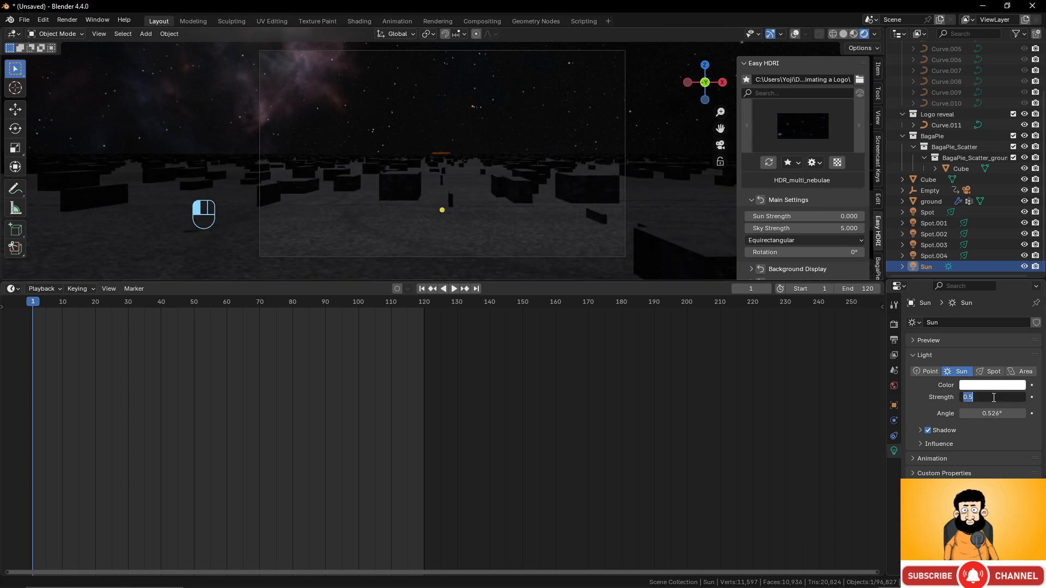
pyautogui.write('0.')
pyautogui.press('Return')
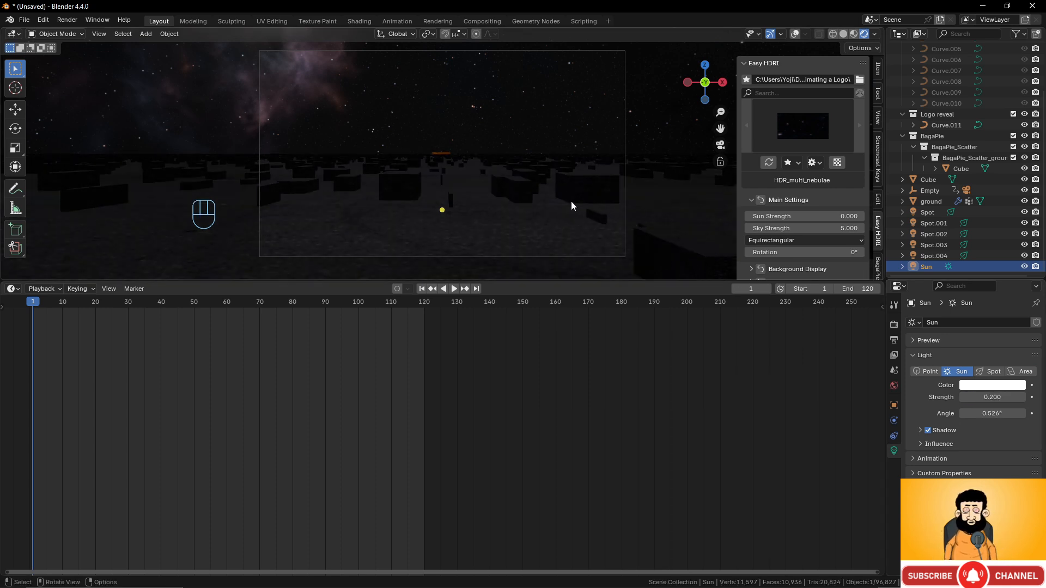
pyautogui.press('r')
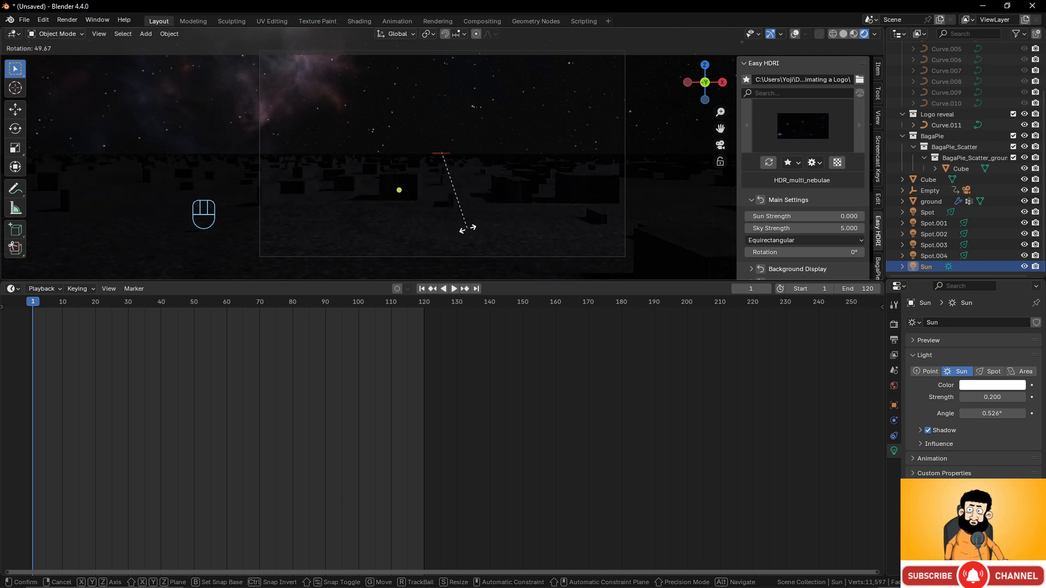
pyautogui.click(467, 227)
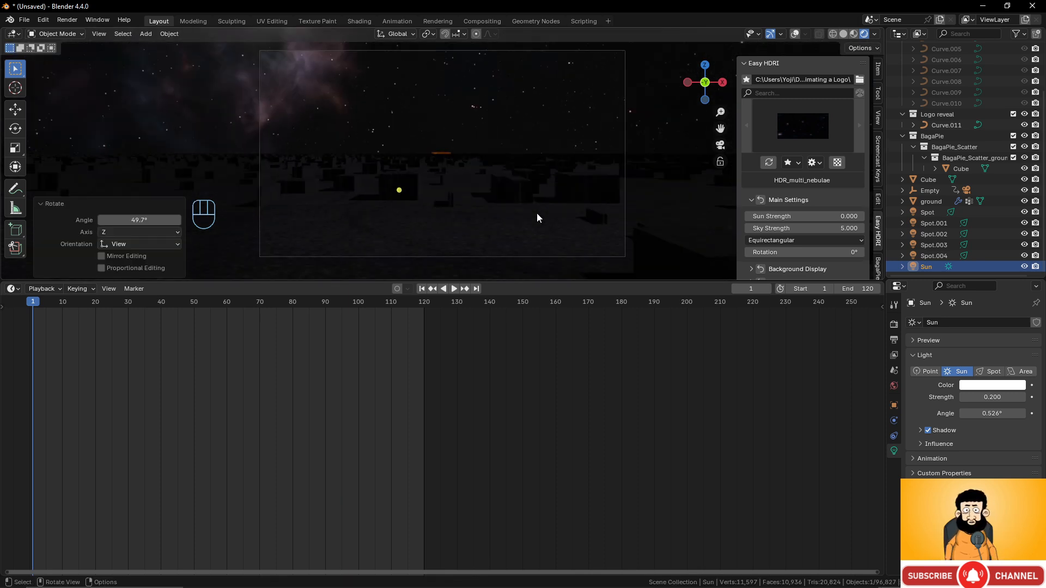
pyautogui.press('space')
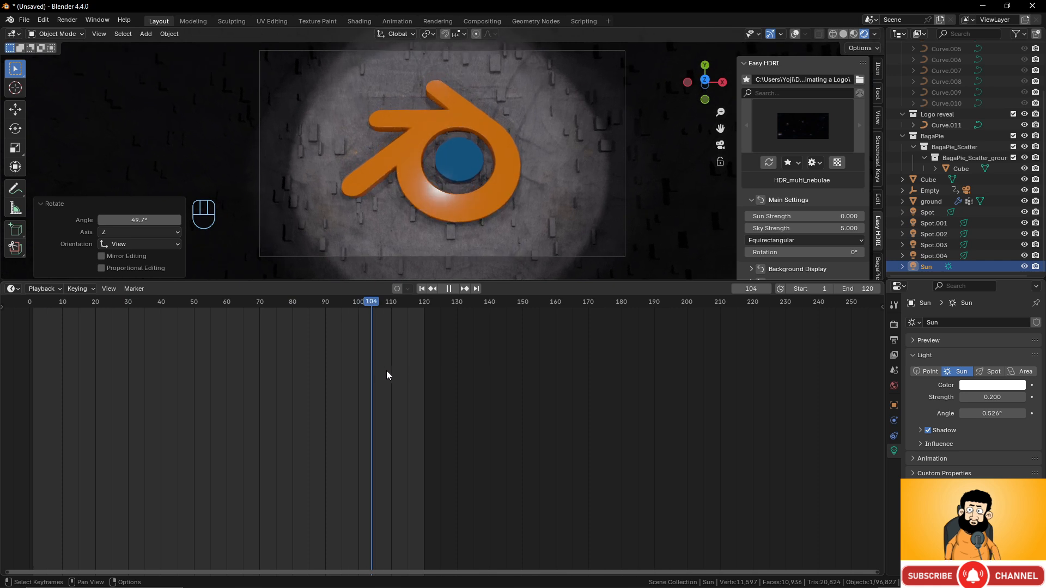
pyautogui.moveTo(82, 342); pyautogui.dragTo(31, 338)
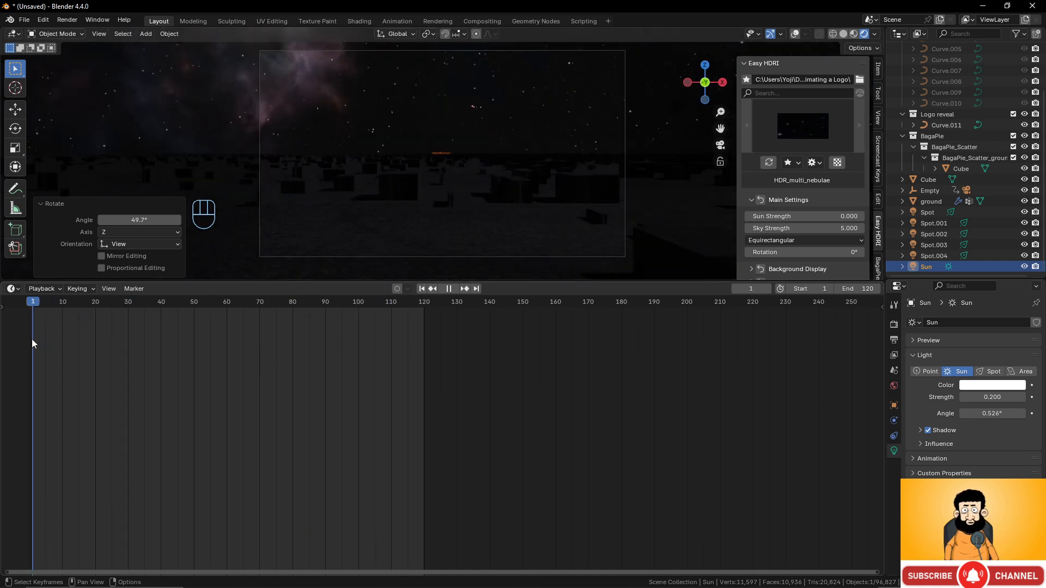
pyautogui.press('space')
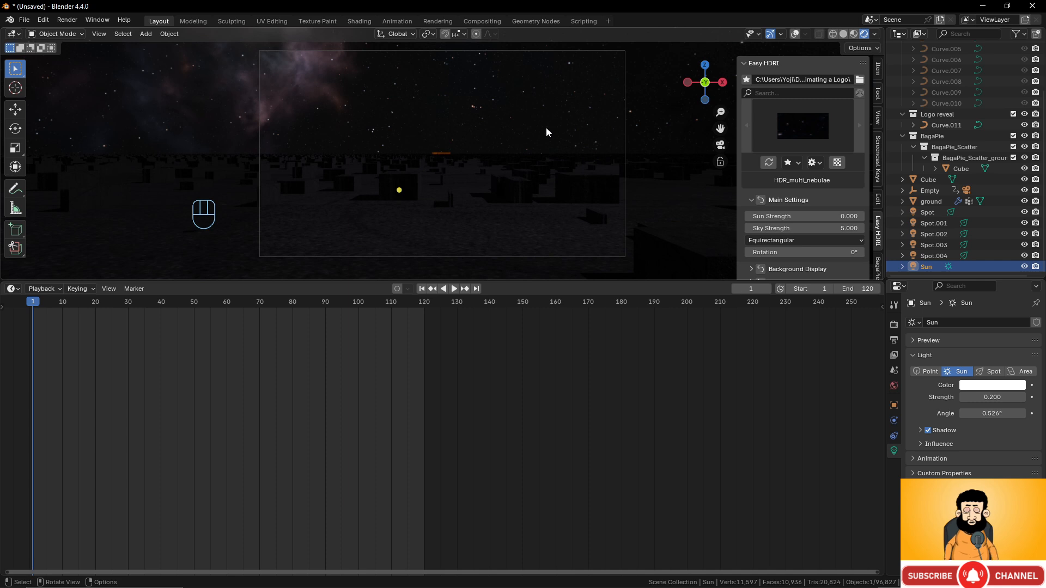
# - Review the EEVEE render settings and render frame 1 with F12
pyautogui.click(894, 324)
pyautogui.scroll(-2, 948, 418)
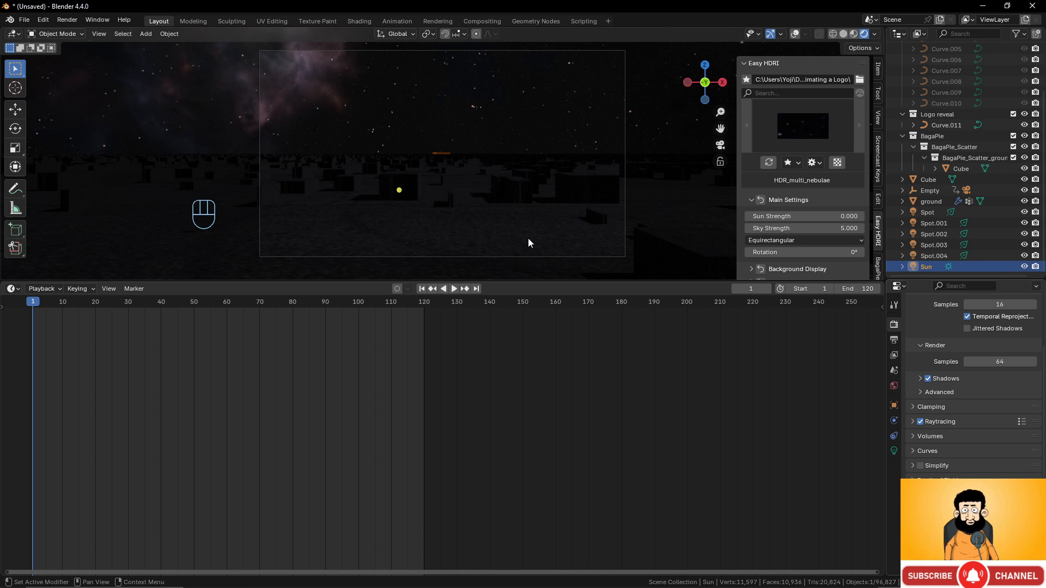
pyautogui.click(943, 568)
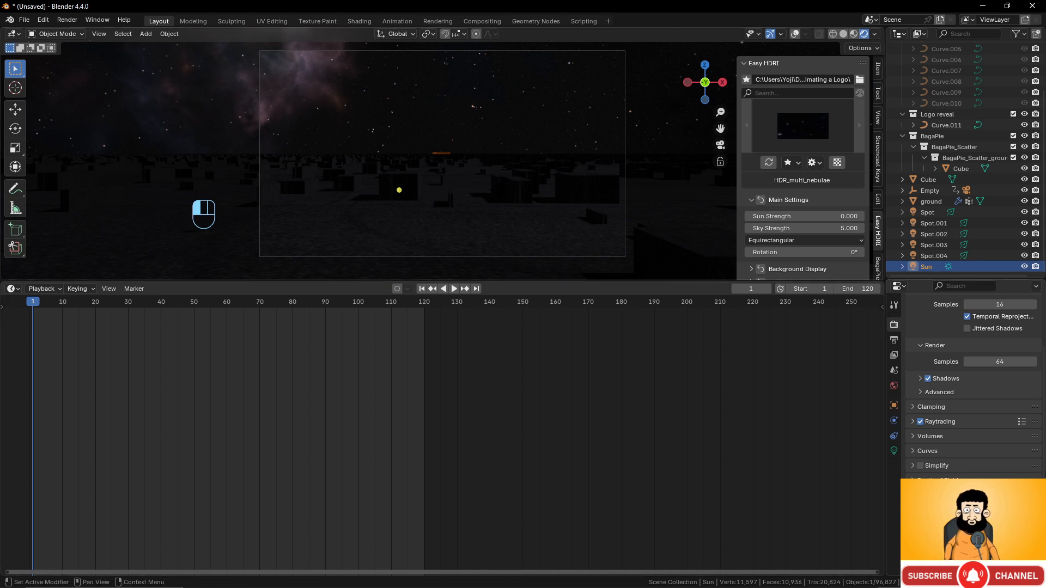
pyautogui.press('F12')
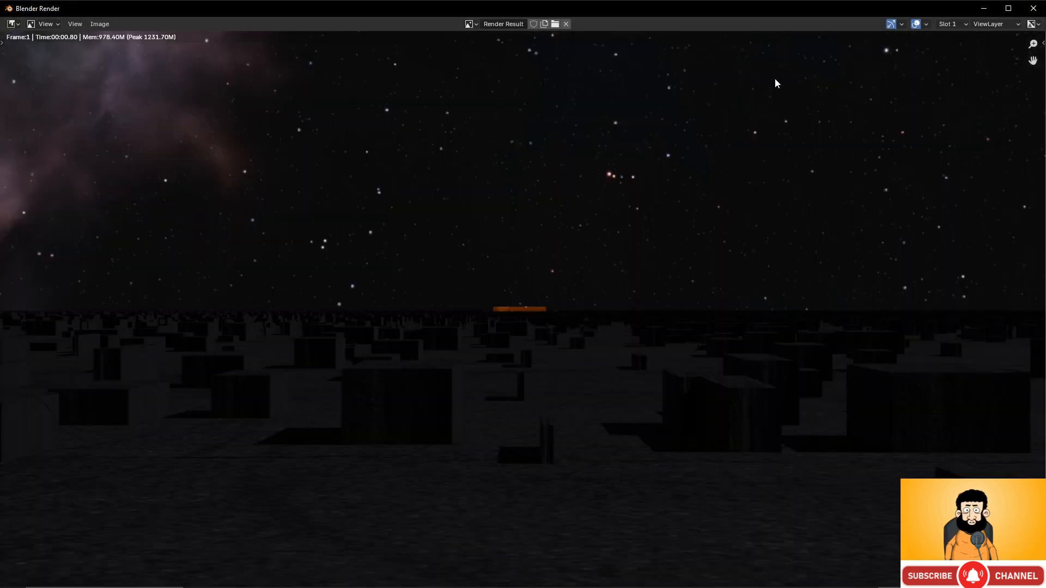
pyautogui.click(1035, 8)
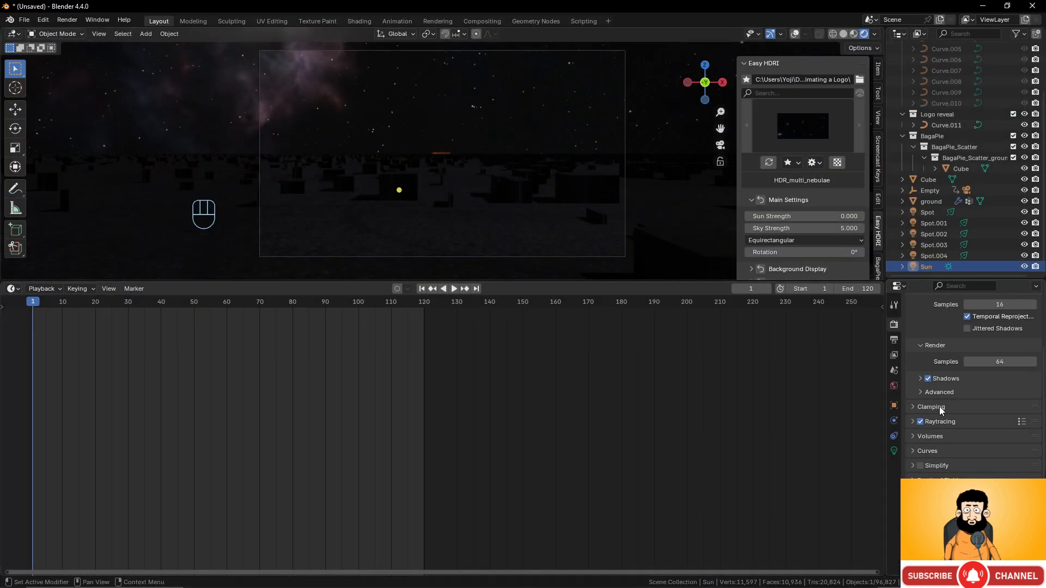
pyautogui.click(950, 473)
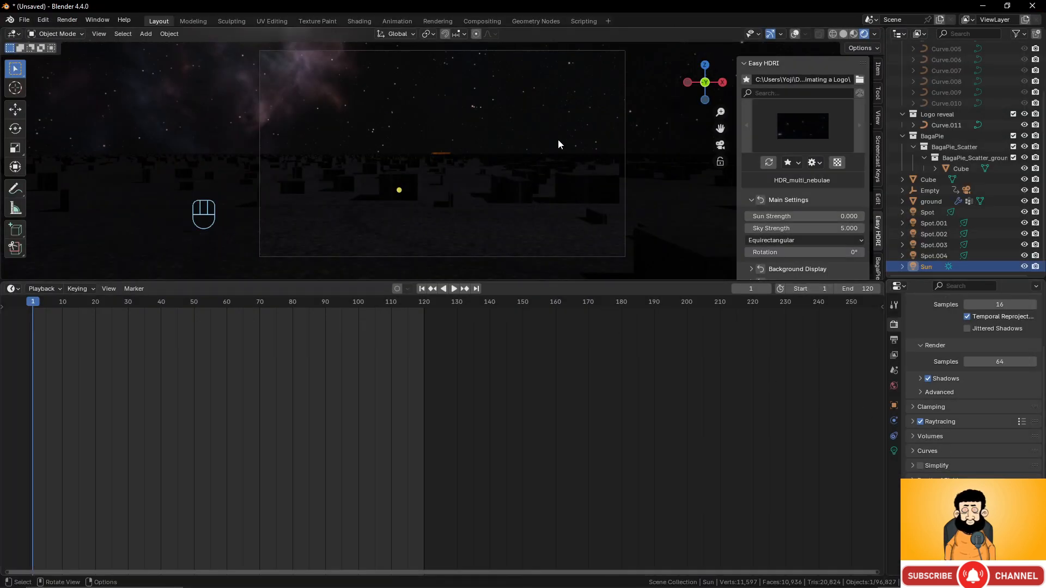
pyautogui.press('F12')
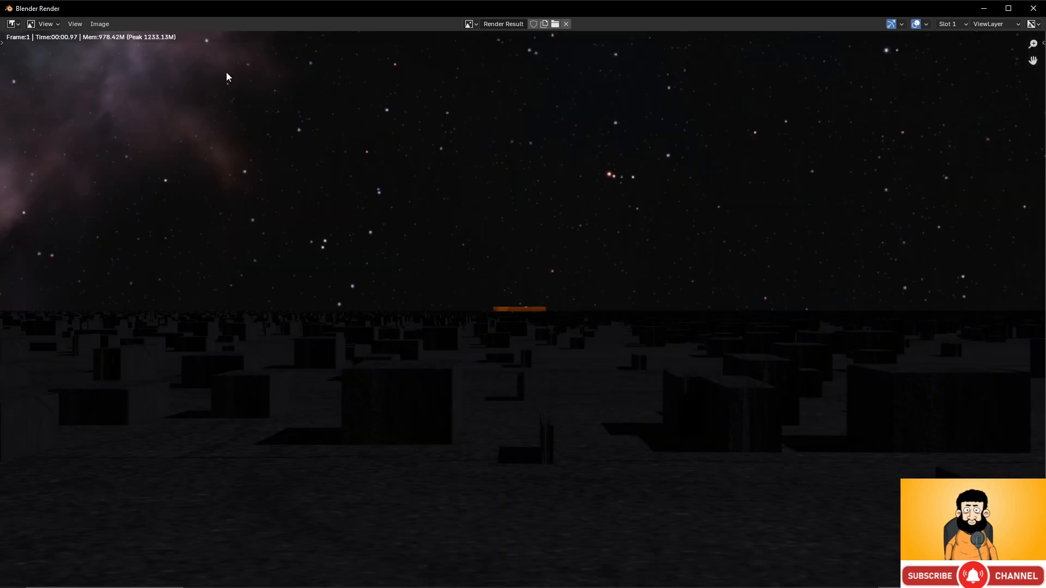
pyautogui.click(1033, 8)
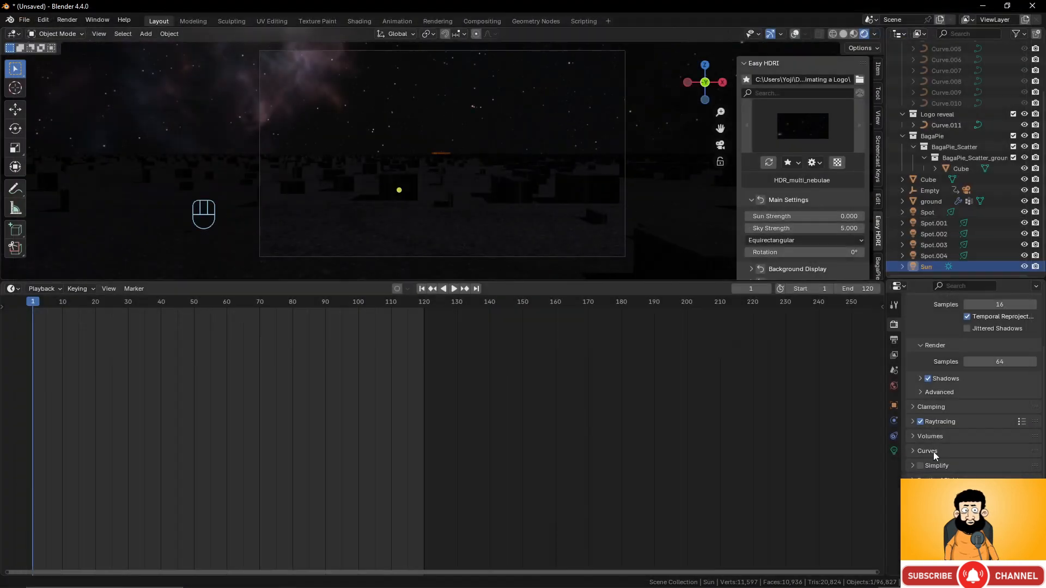
pyautogui.click(948, 567)
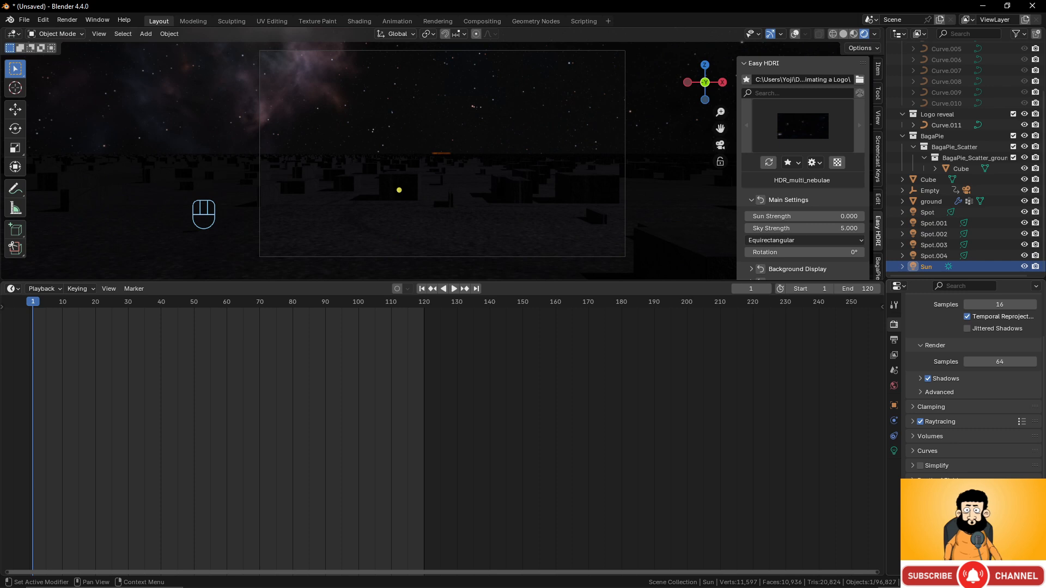
pyautogui.click(992, 545)
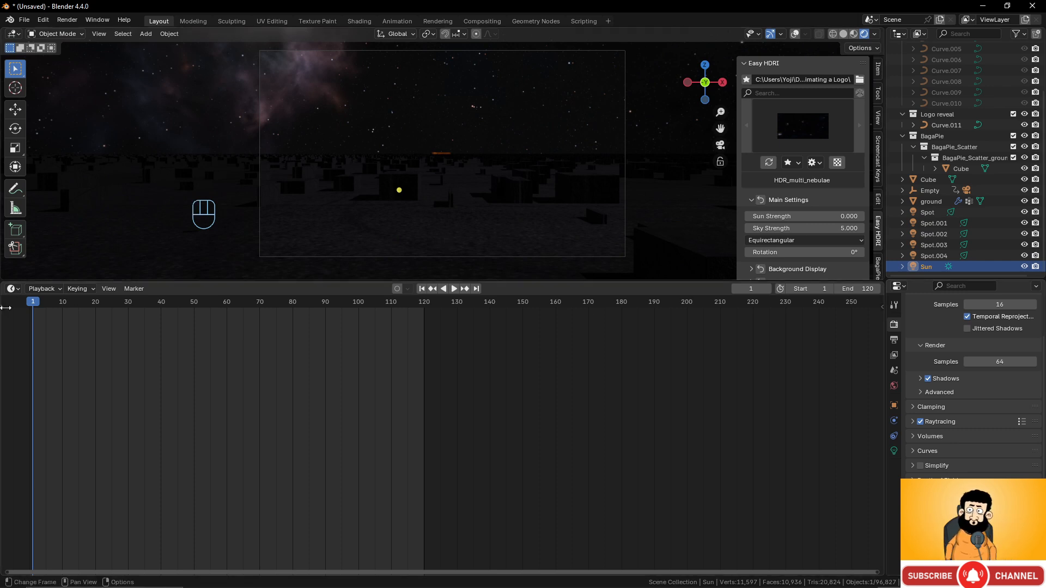
pyautogui.moveTo(134, 316); pyautogui.dragTo(152, 317)
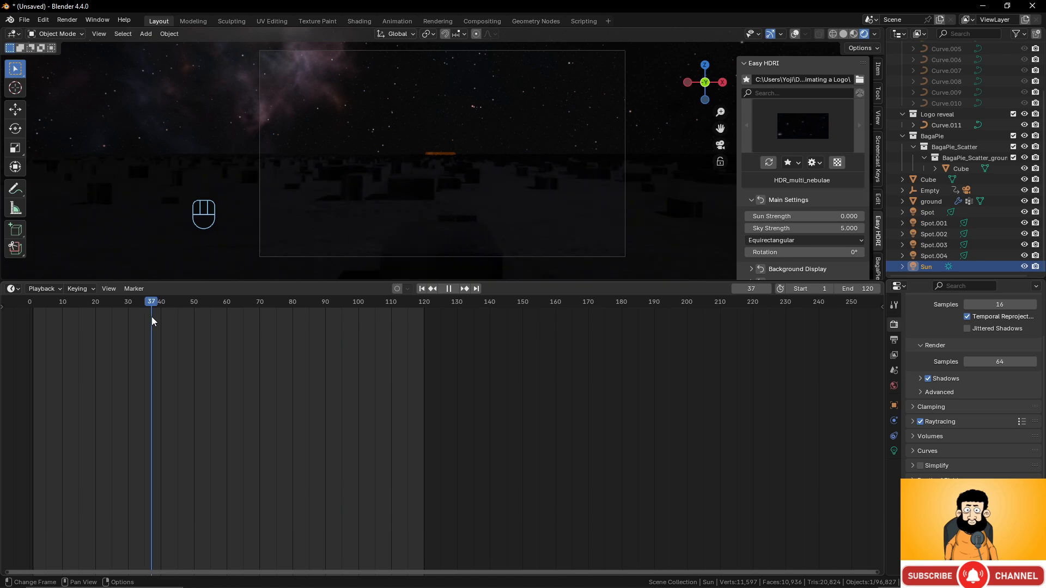
pyautogui.press('F12')
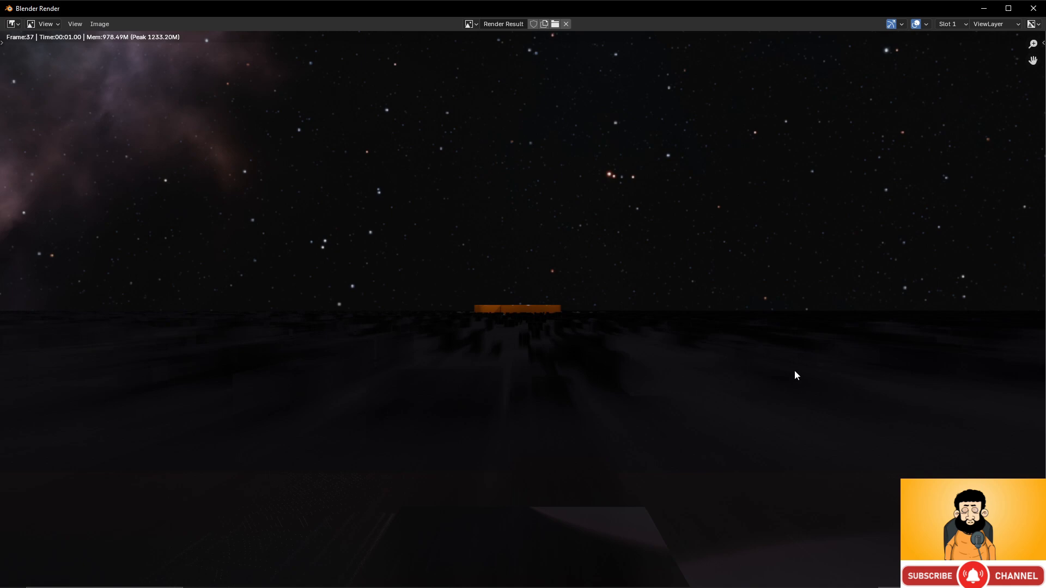
pyautogui.click(1033, 8)
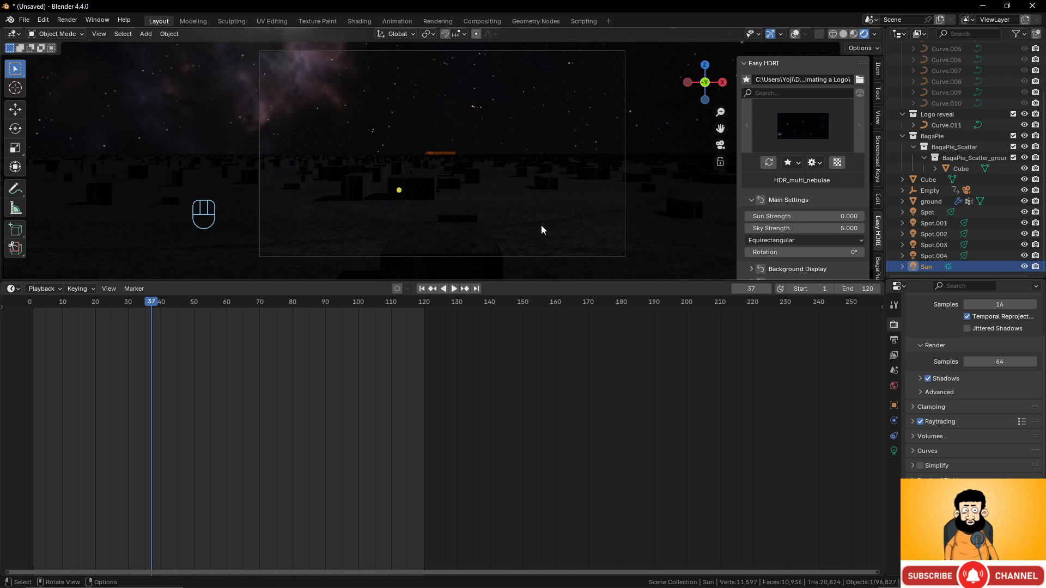
pyautogui.click(35, 303)
pyautogui.scroll(-3, 420, 116)
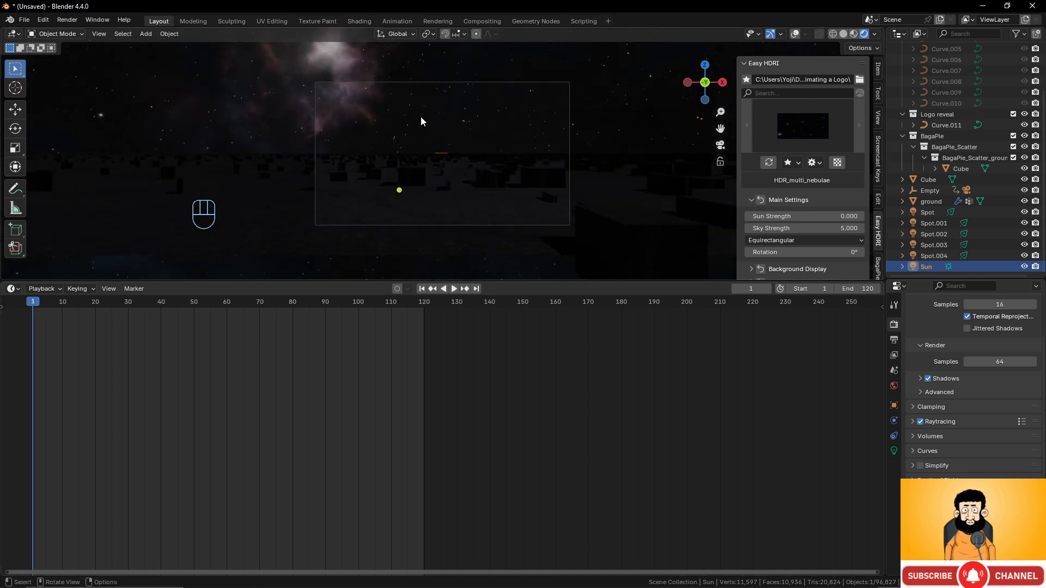
pyautogui.scroll(3, 420, 116)
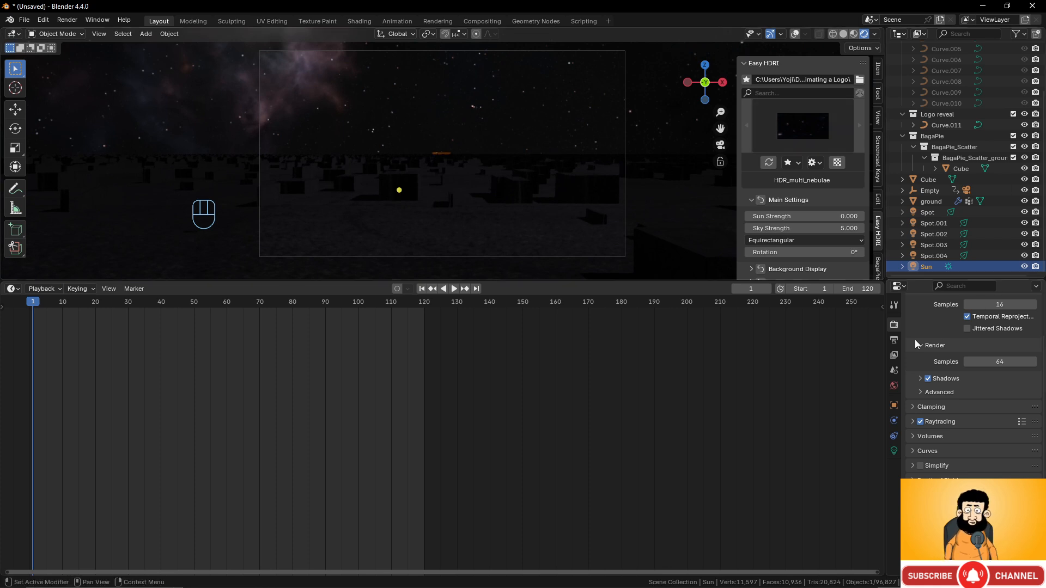
# - Open the output path browser at the 13-2 Animating a Logo folder
pyautogui.click(894, 339)
pyautogui.scroll(4, 944, 391)
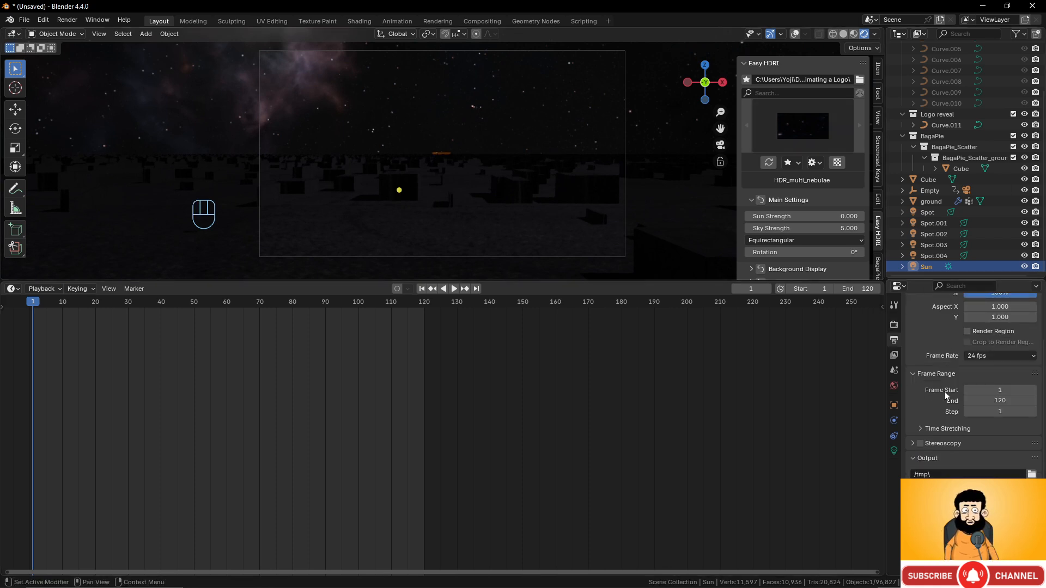
pyautogui.scroll(-4, 940, 352)
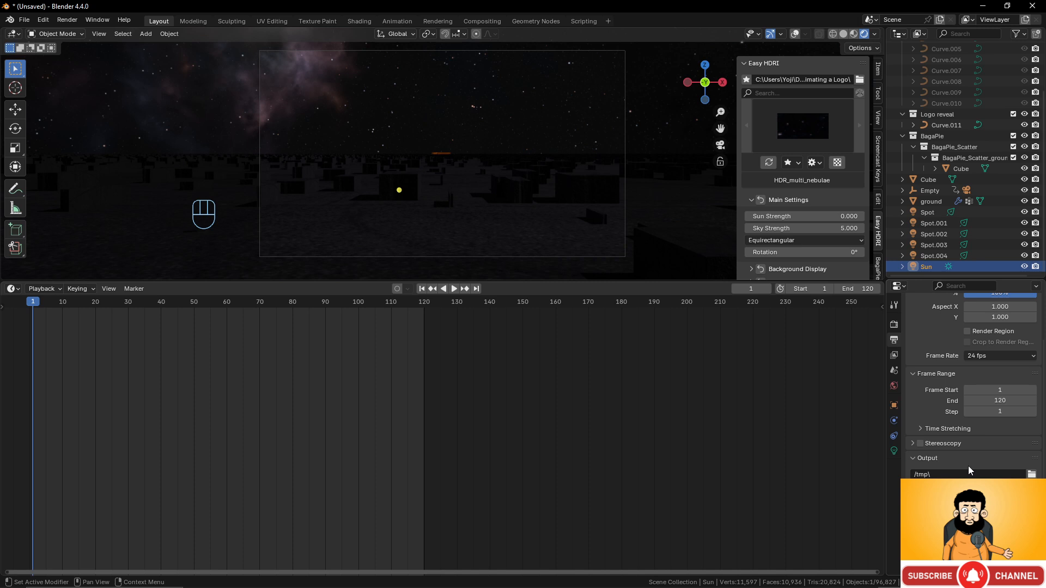
pyautogui.click(1032, 474)
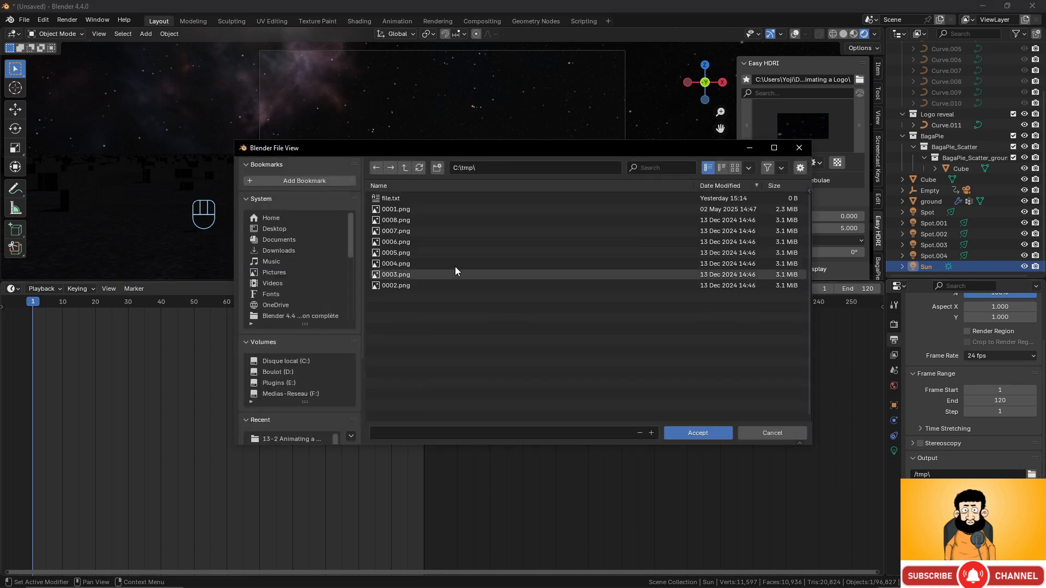
pyautogui.scroll(-2, 305, 404)
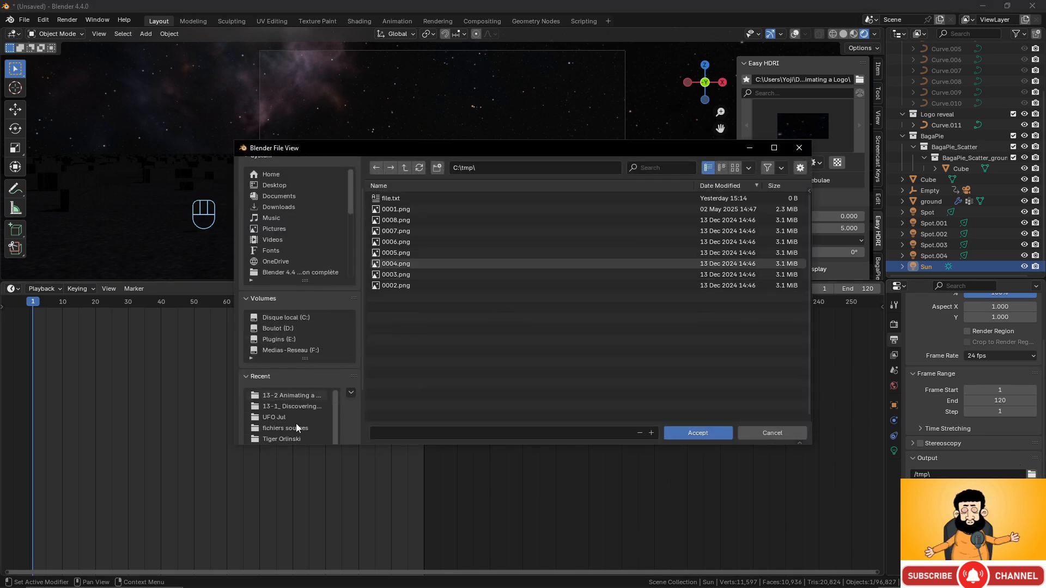
pyautogui.click(299, 396)
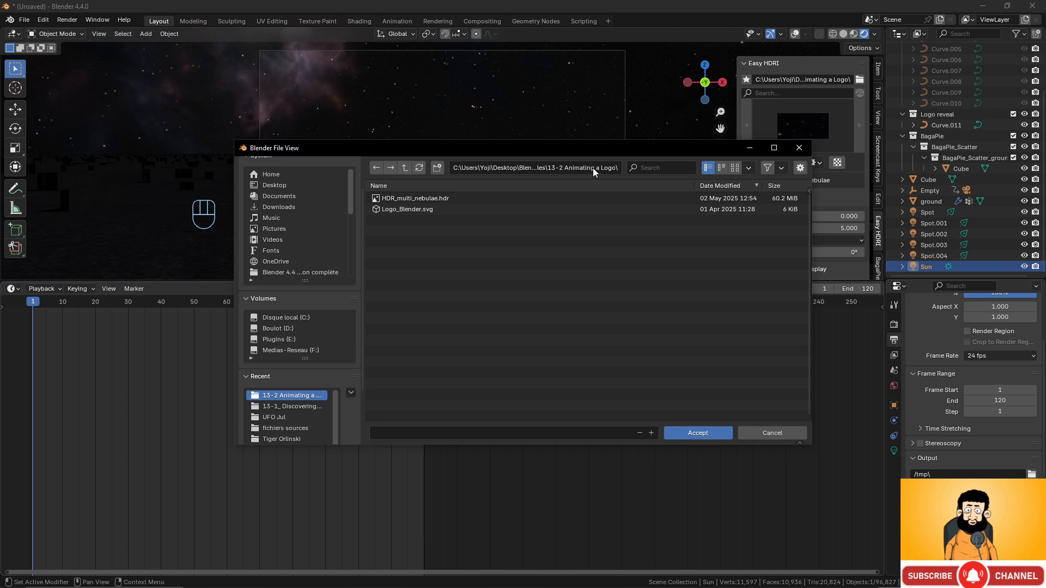
# - Create a render subfolder there and set the output file name to logoreveal
pyautogui.click(618, 167)
pyautogui.click(620, 166)
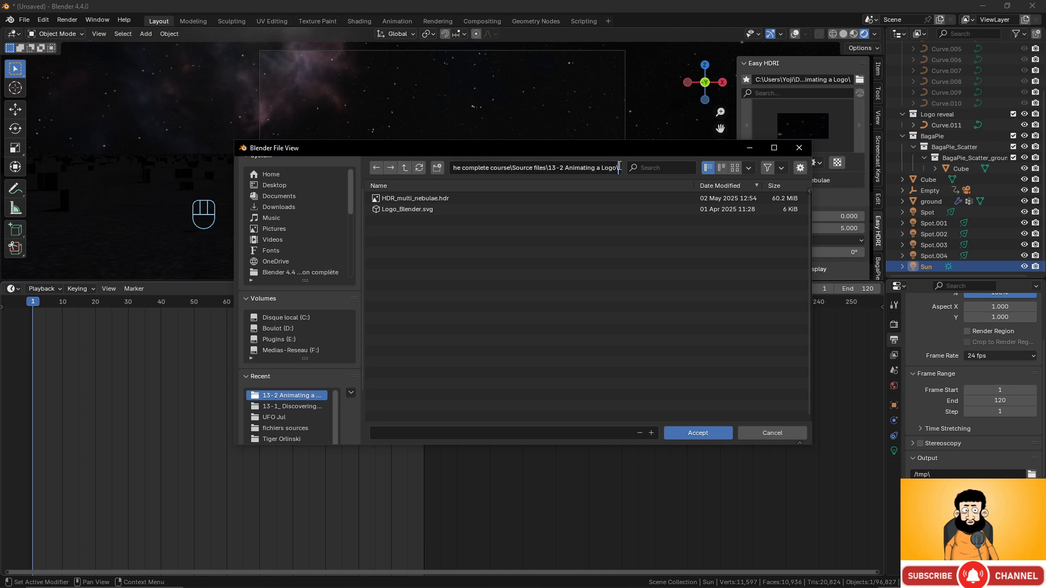
pyautogui.write('render')
pyautogui.press('Return')
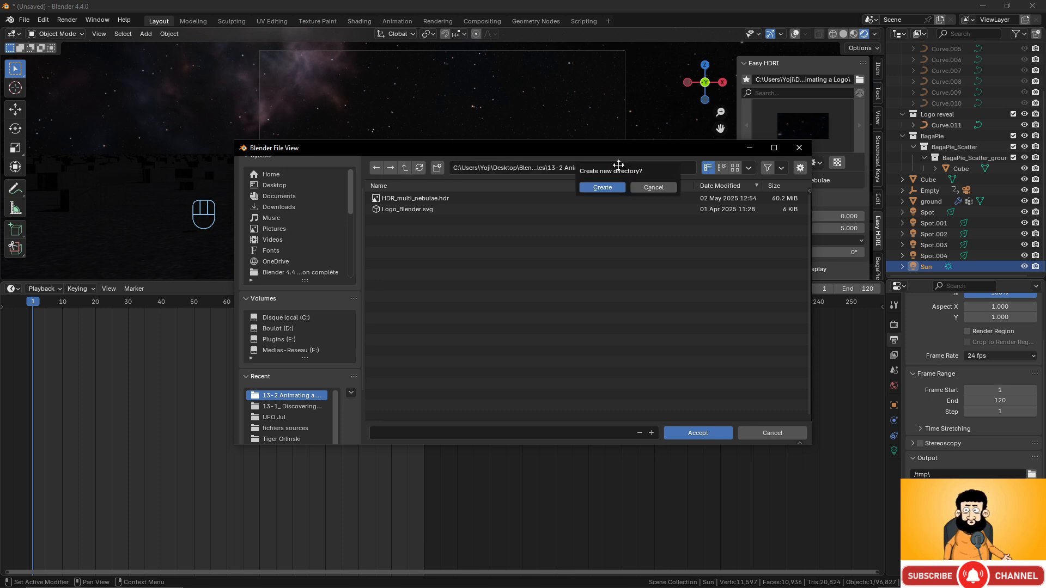
pyautogui.press('Return')
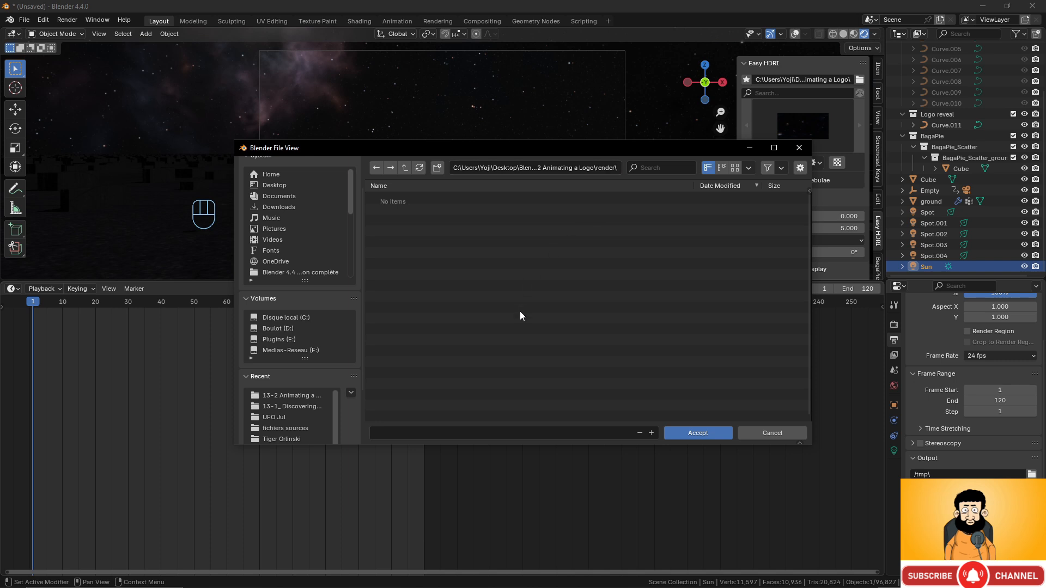
pyautogui.click(434, 432)
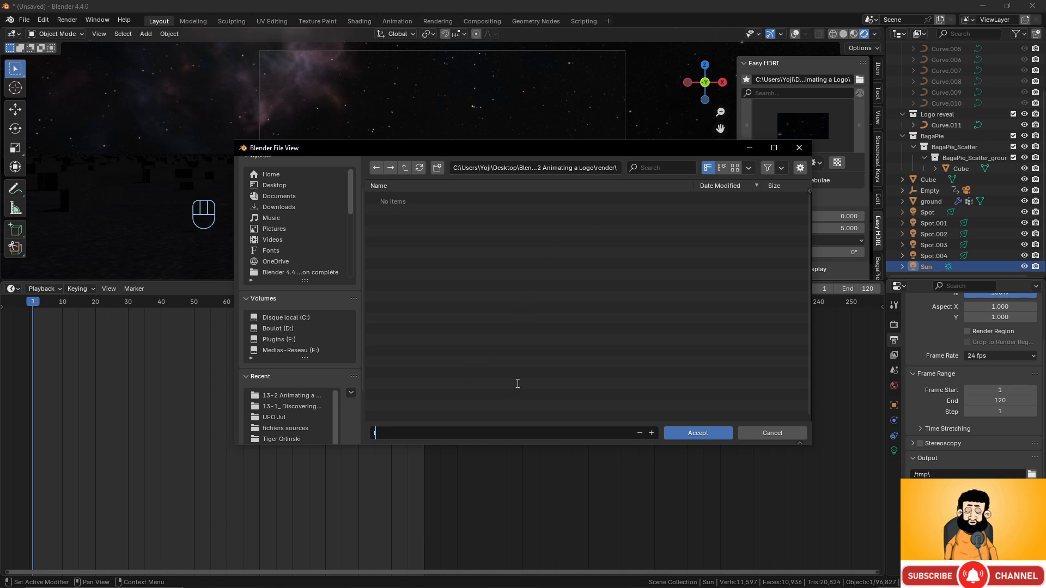
pyautogui.write('logoreveal')
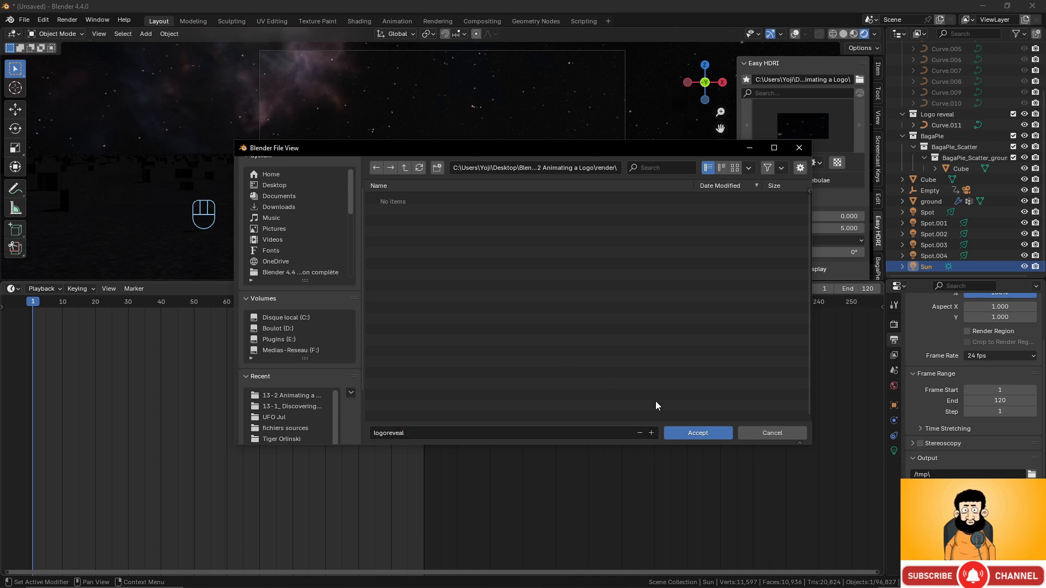
pyautogui.click(698, 430)
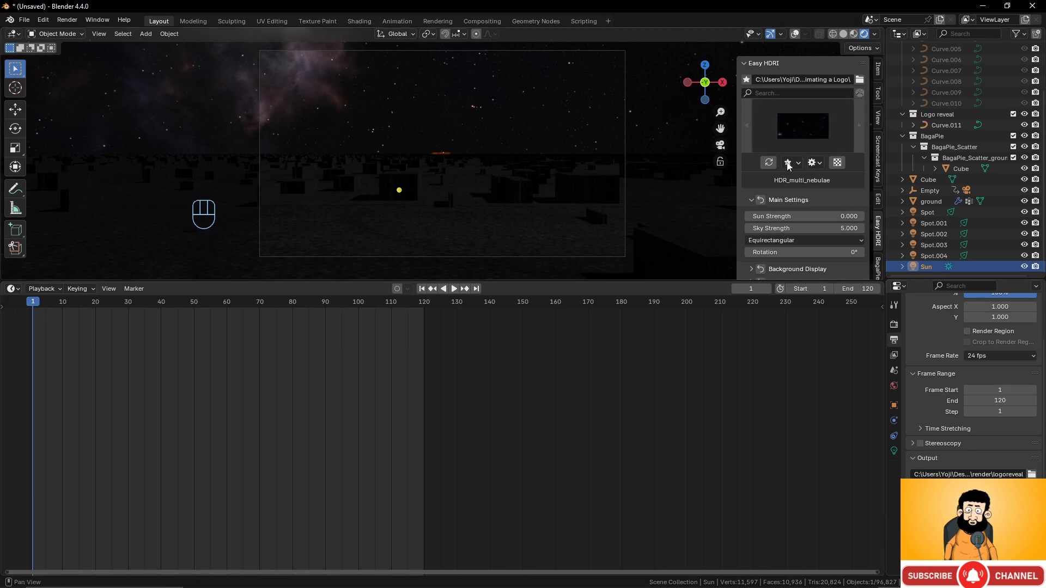
# - Briefly preview a transparent background, then set the output file format to FFmpeg Video
pyautogui.click(837, 163)
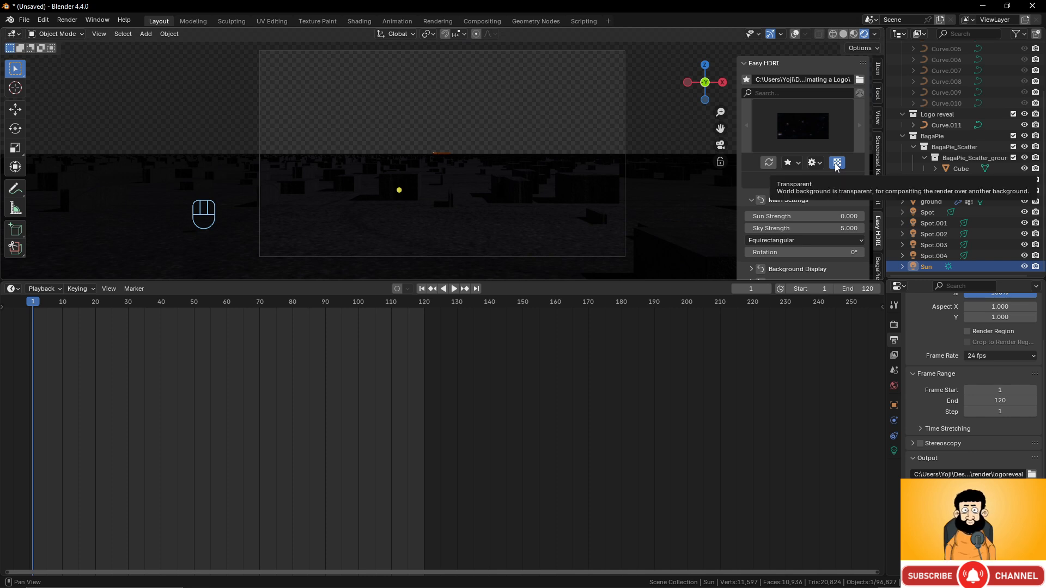
pyautogui.click(837, 163)
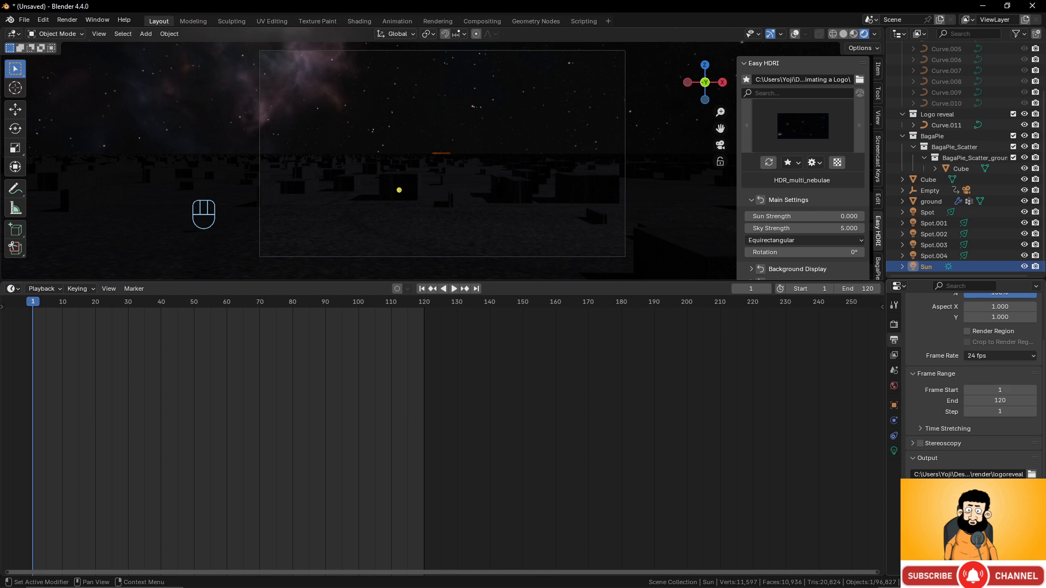
pyautogui.click(999, 514)
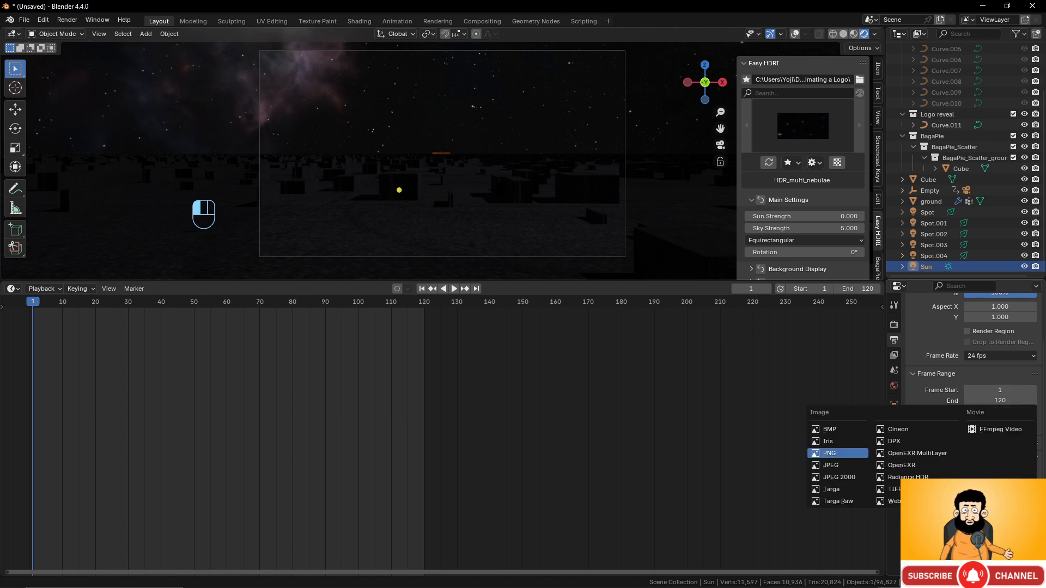
pyautogui.click(997, 430)
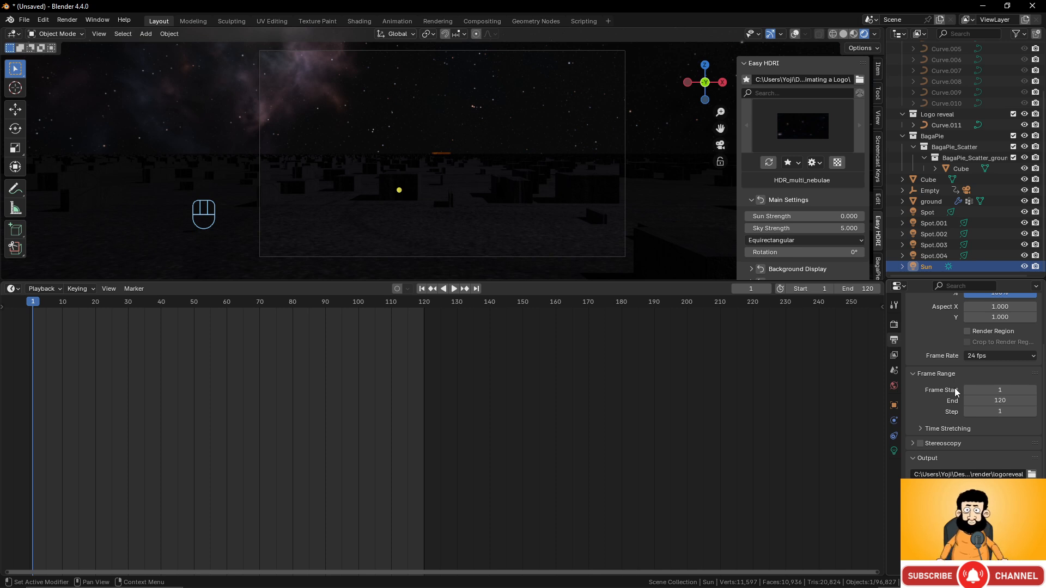
pyautogui.scroll(-1, 975, 434)
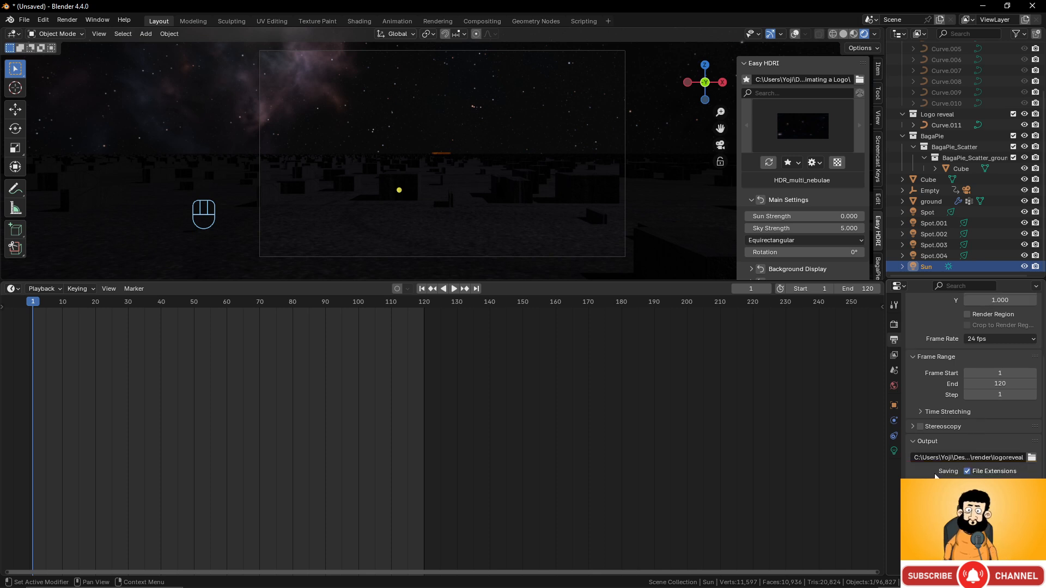
pyautogui.click(1036, 443)
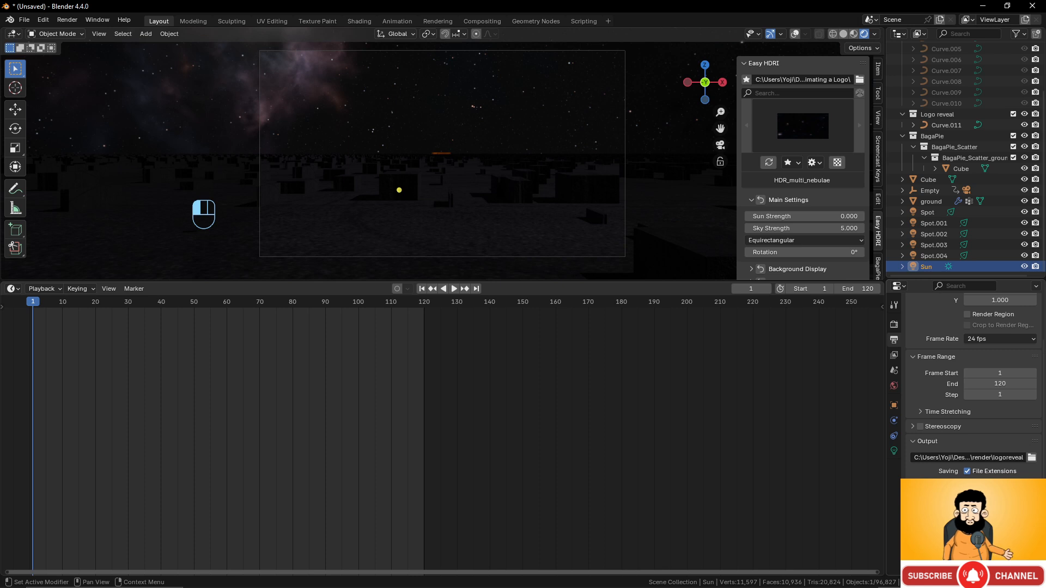
# - Use an MPEG-4 container with Perceptually Lossless output quality
pyautogui.scroll(-1, 927, 512)
pyautogui.scroll(-4, 1001, 459)
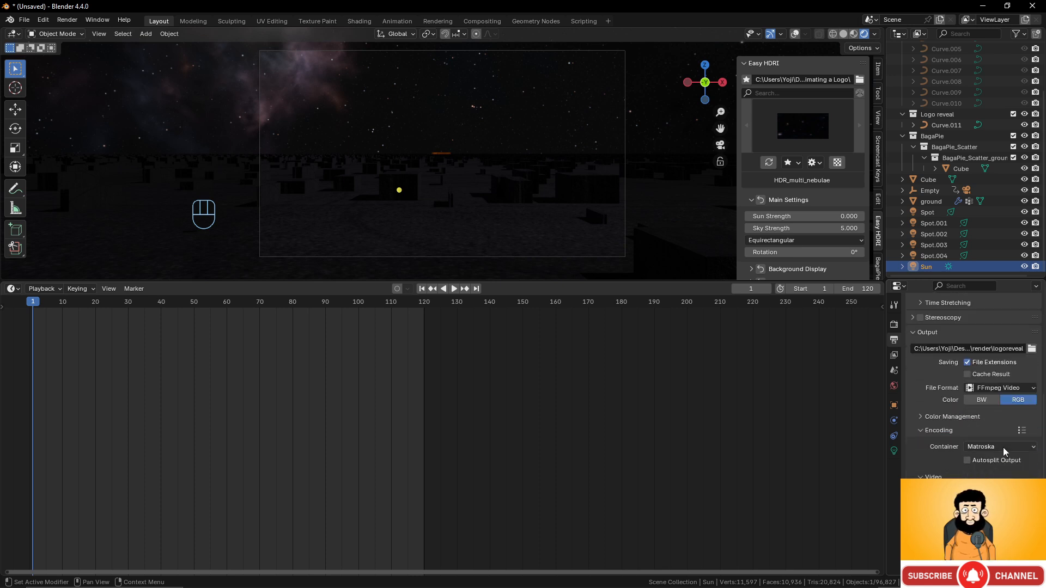
pyautogui.click(1003, 447)
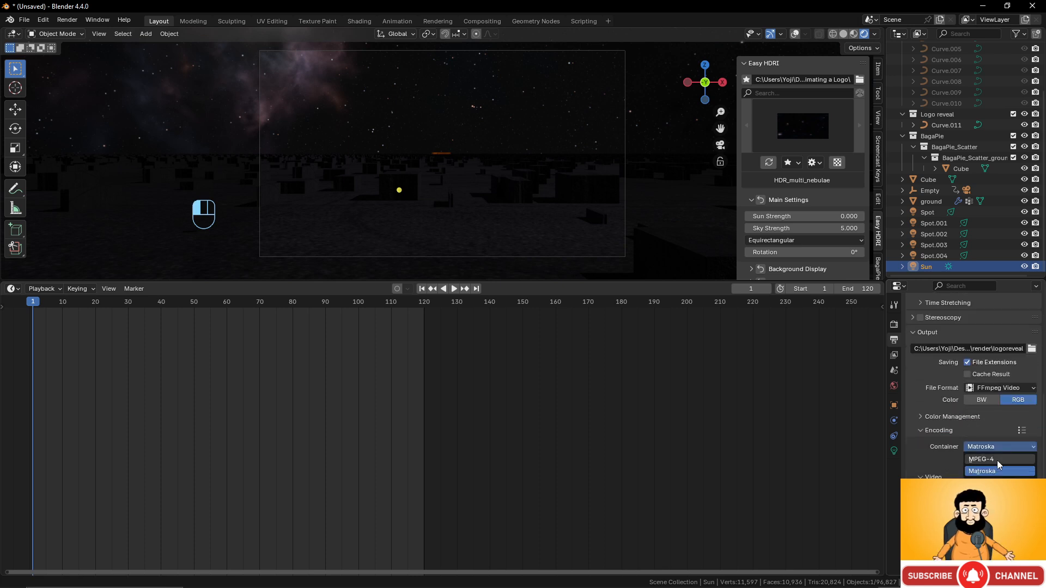
pyautogui.click(997, 459)
pyautogui.scroll(-2, 951, 433)
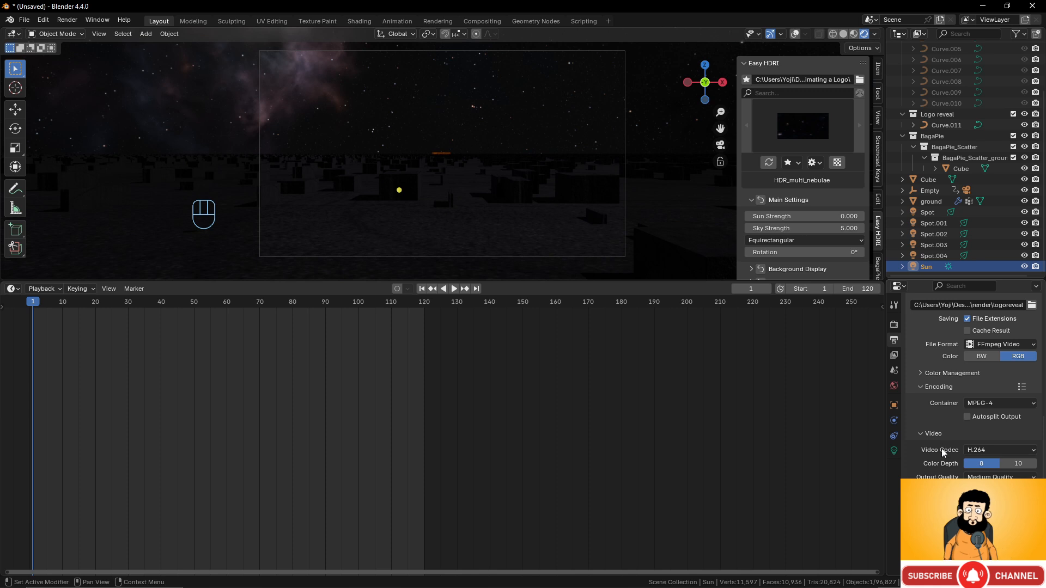
pyautogui.click(992, 477)
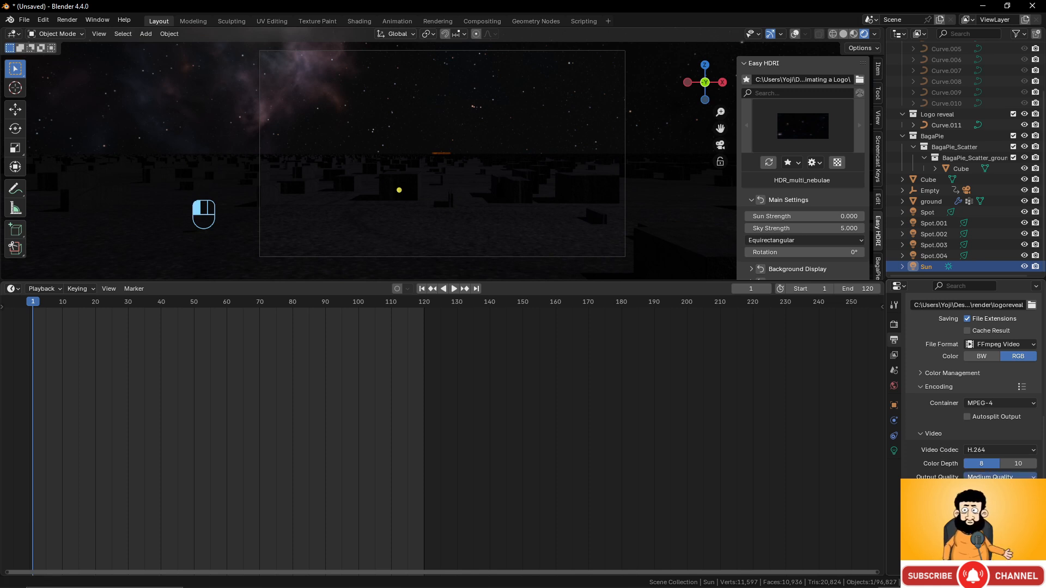
pyautogui.click(998, 516)
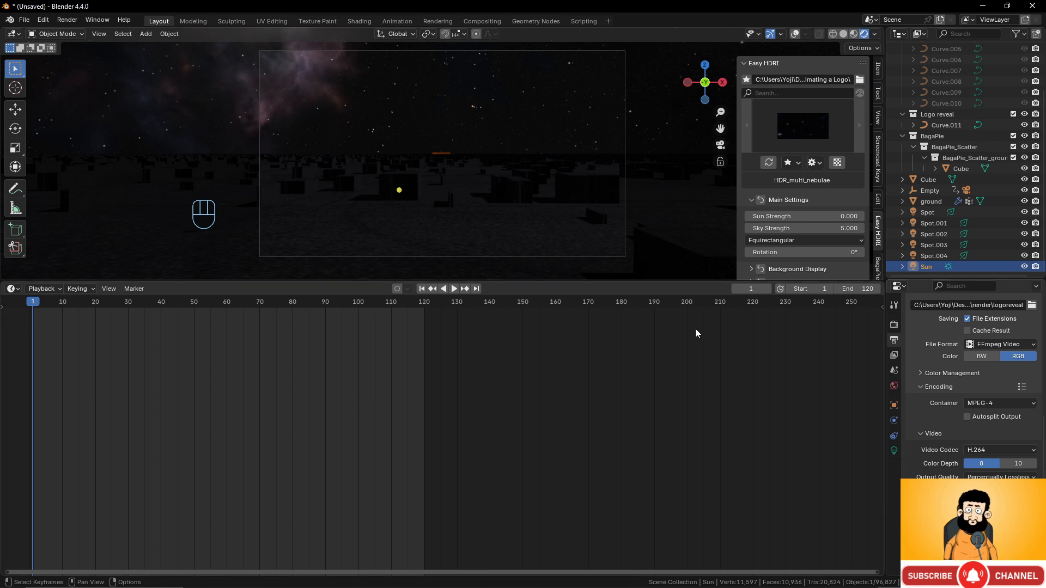
# - Render all 120 frames of the logo animation with Ctrl+F12, then play it back with Ctrl+F11
pyautogui.click(68, 20)
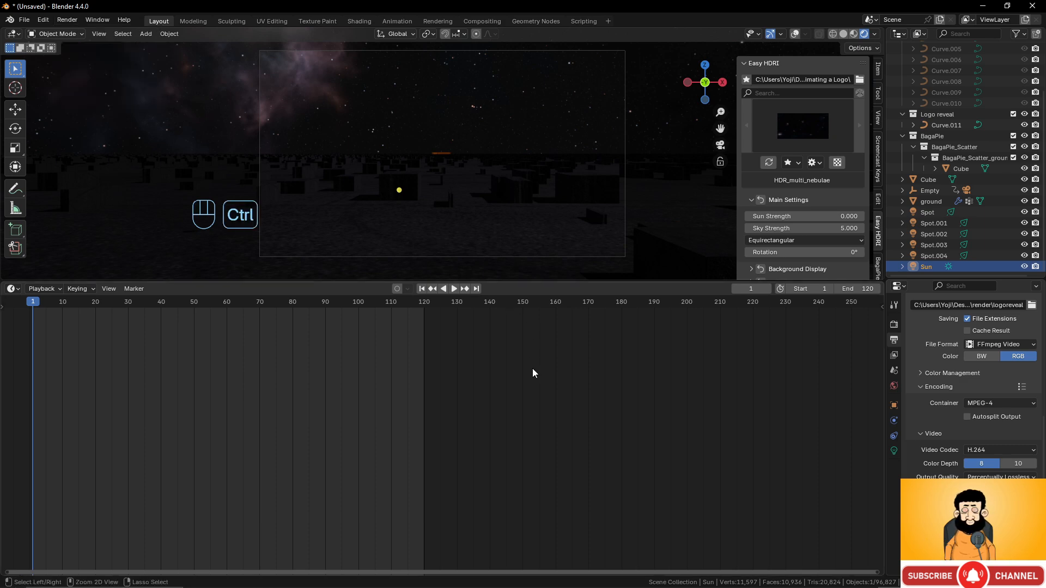
pyautogui.hotkey('ctrl', 'F12')
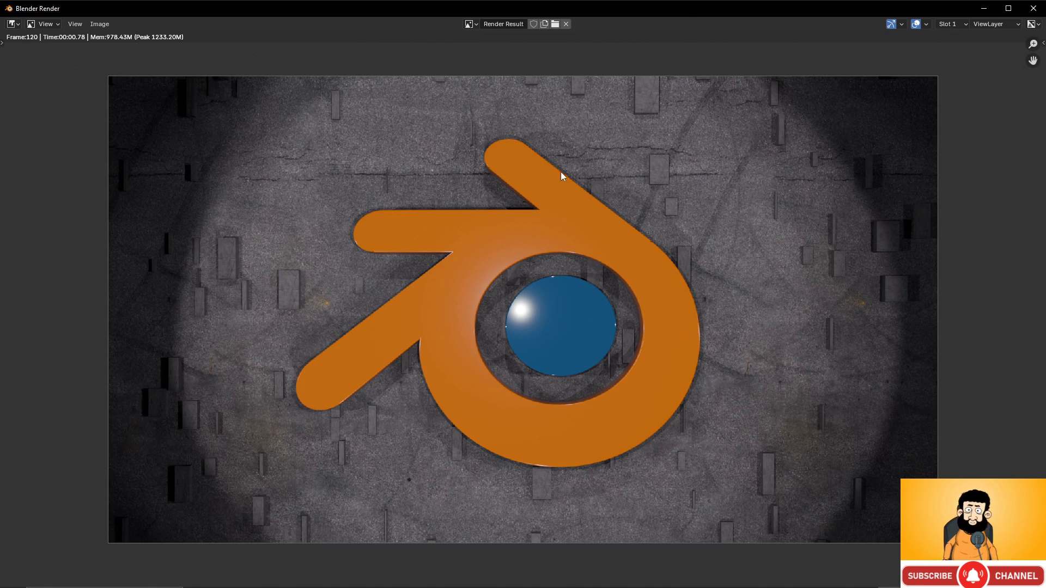
pyautogui.hotkey('ctrl', 'F11')
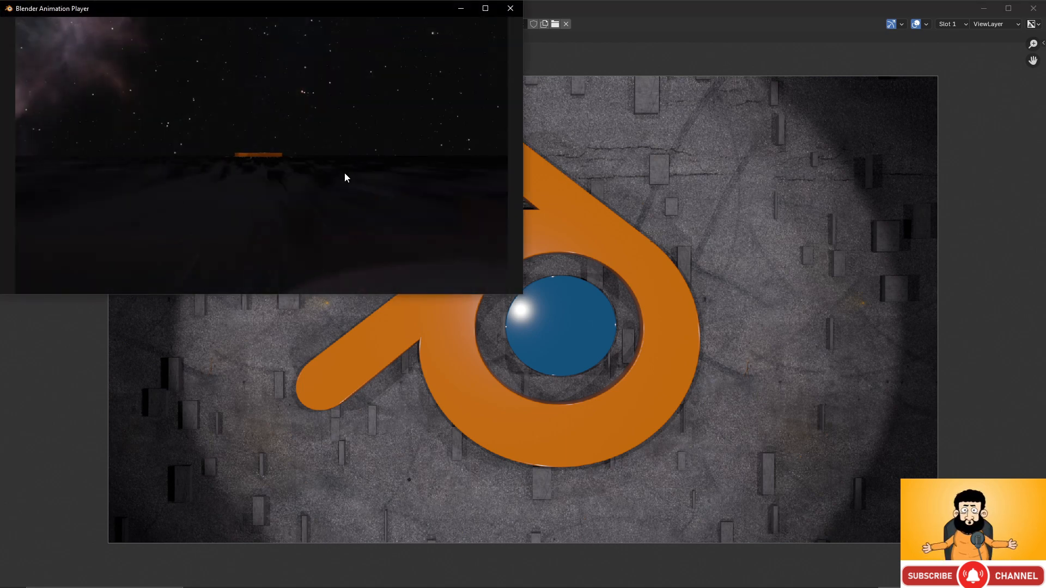
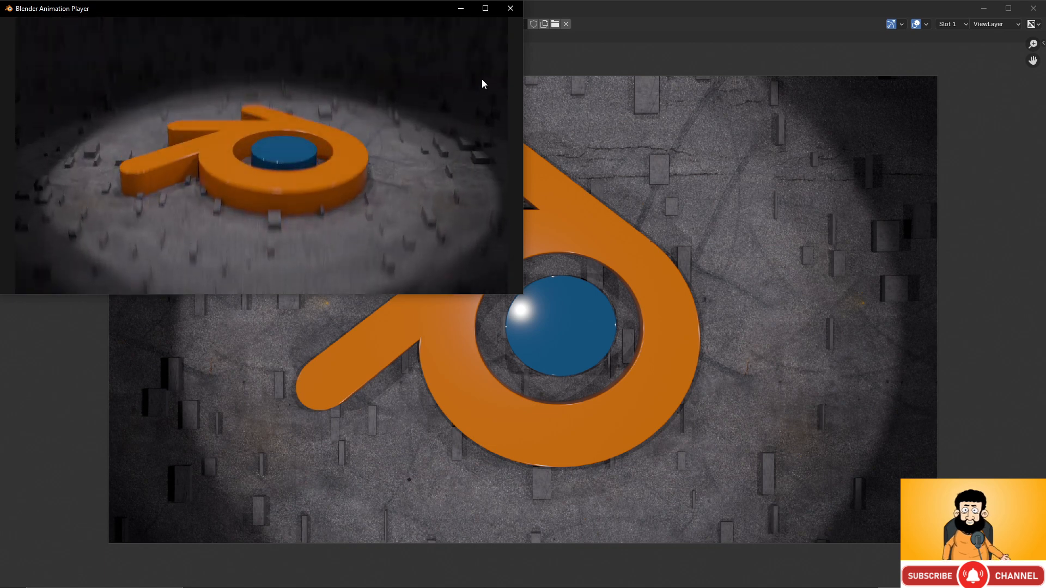
# - Close the Blender Animation Player window that is playing the rendered logo animation
pyautogui.click(510, 9)
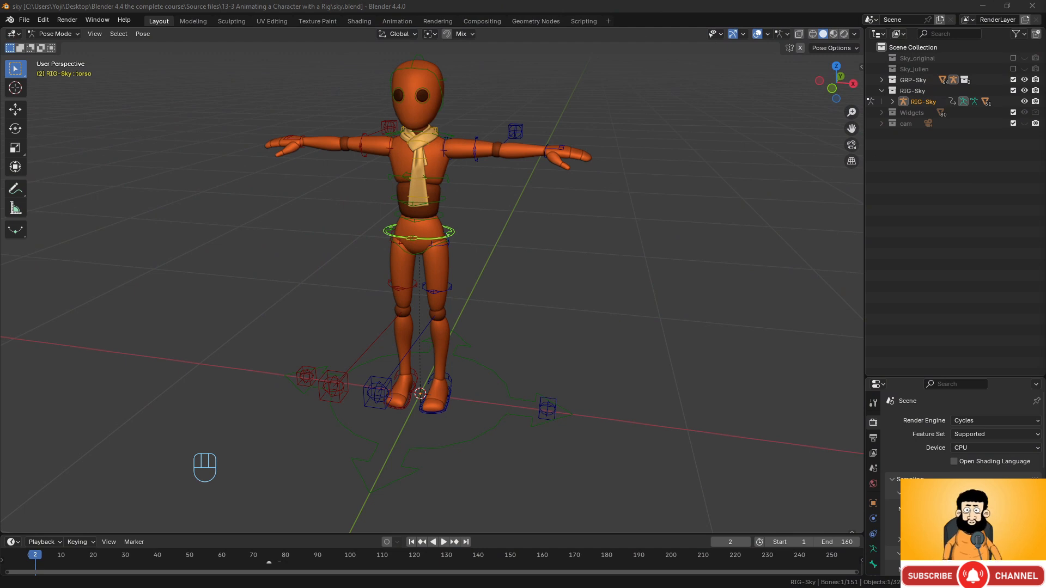
# - Orbit the 3D viewport around the Sky rig to view the character from the side
pyautogui.moveTo(624, 320); pyautogui.dragTo(524, 266, button='middle')
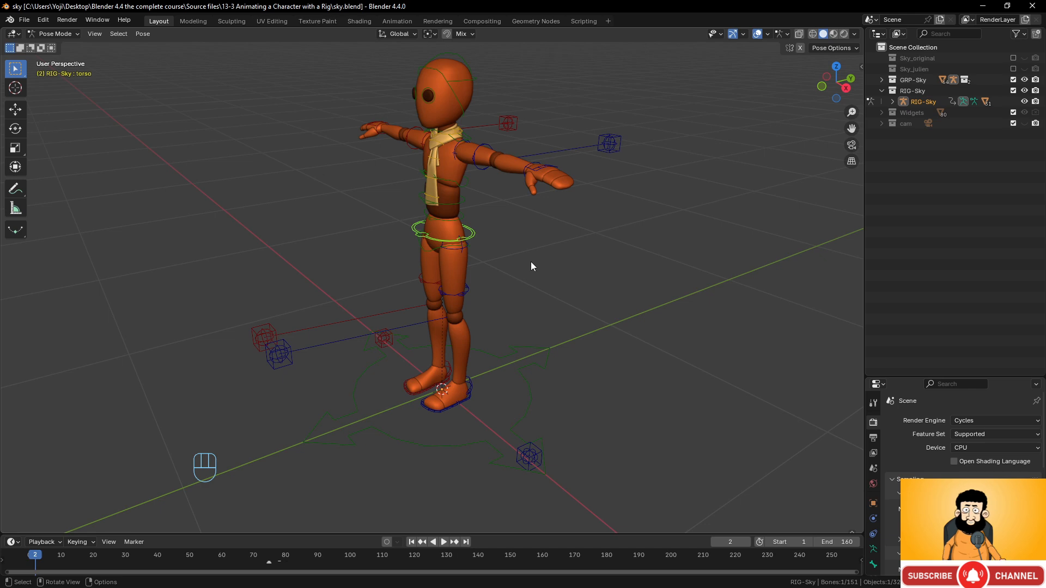
pyautogui.moveTo(531, 264)
pyautogui.mouseDown(button='middle')
pyautogui.moveTo(509, 245)
pyautogui.moveTo(584, 240)
pyautogui.moveTo(459, 244)
pyautogui.moveTo(537, 255)
pyautogui.mouseUp(button='middle')
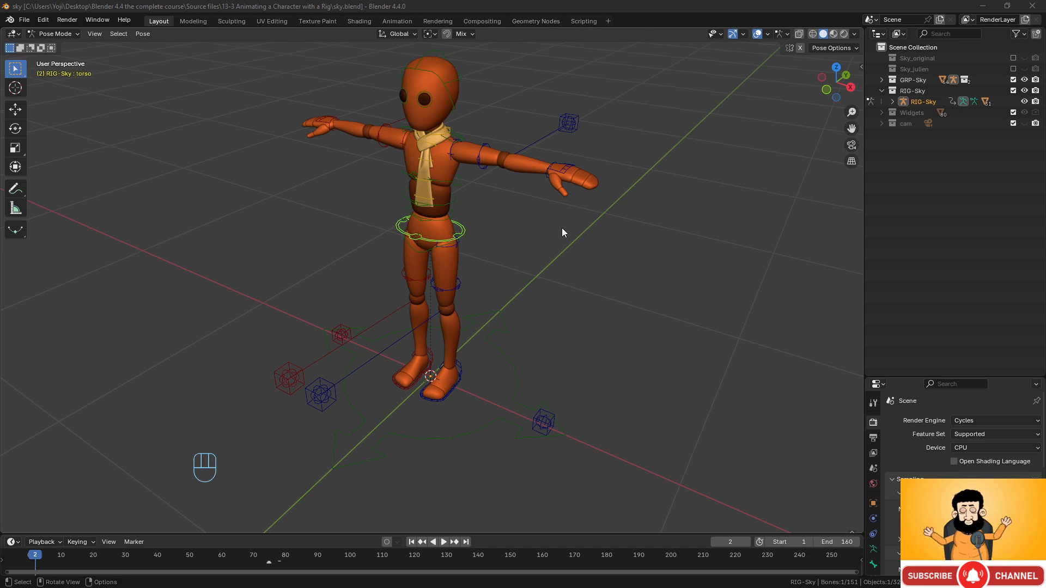
# - Bring the web browser in front of Blender and maximize it
pyautogui.press('super+Tab')
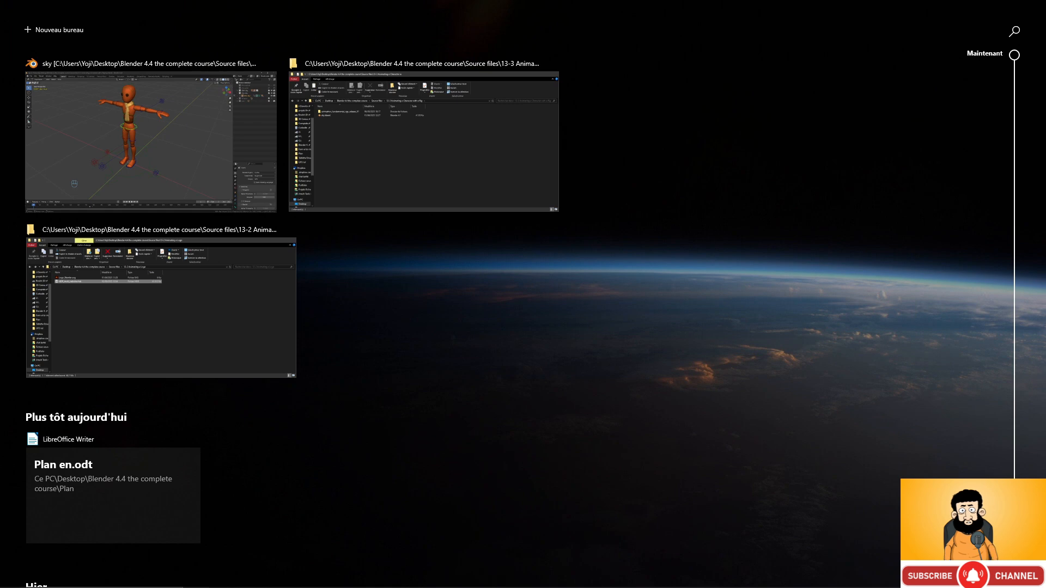
pyautogui.press('Escape')
pyautogui.moveTo(1045, 116); pyautogui.dragTo(504, 0)
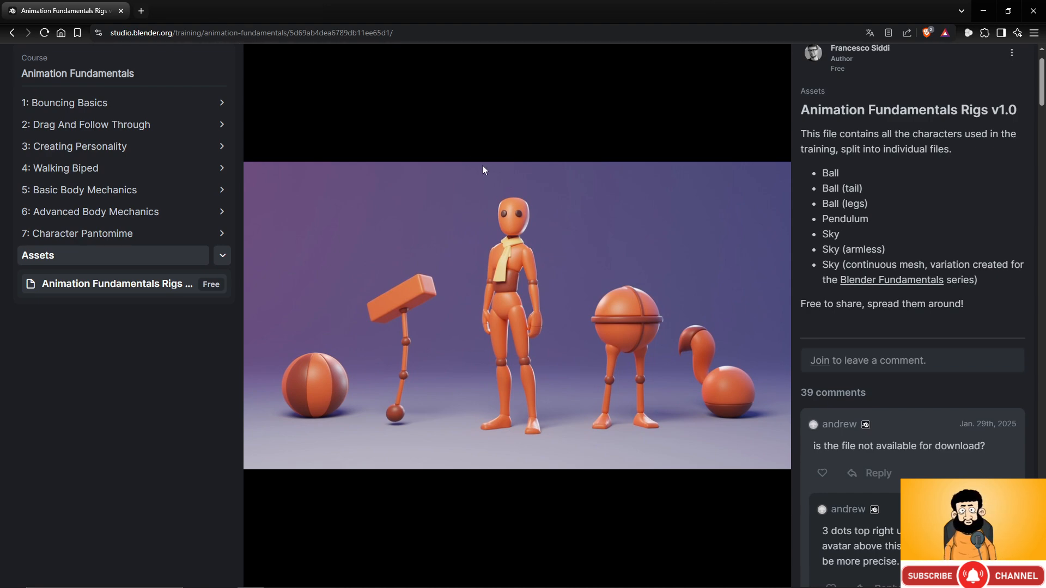
pyautogui.scroll(1, 651, 172)
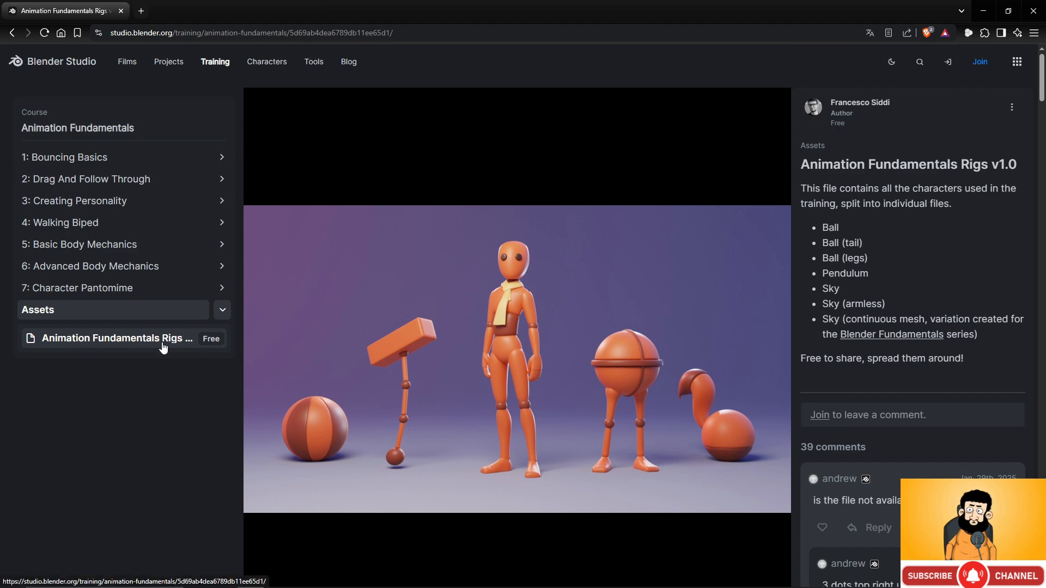
# - Open the Animation Fundamentals Rigs v1.0 asset page, then drag the browser off screen
pyautogui.click(123, 340)
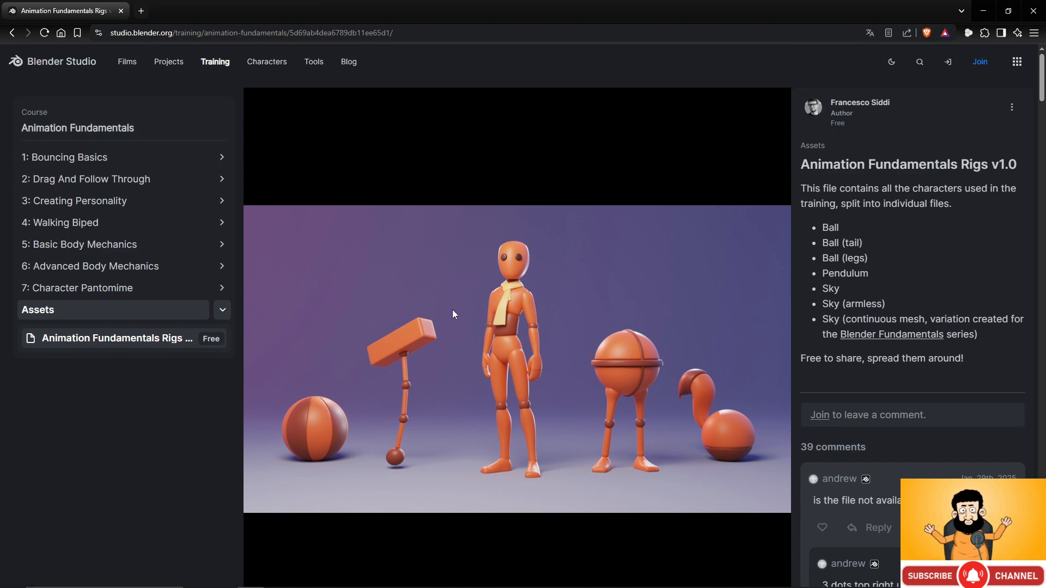
pyautogui.scroll(-5, 563, 274)
pyautogui.scroll(5, 561, 274)
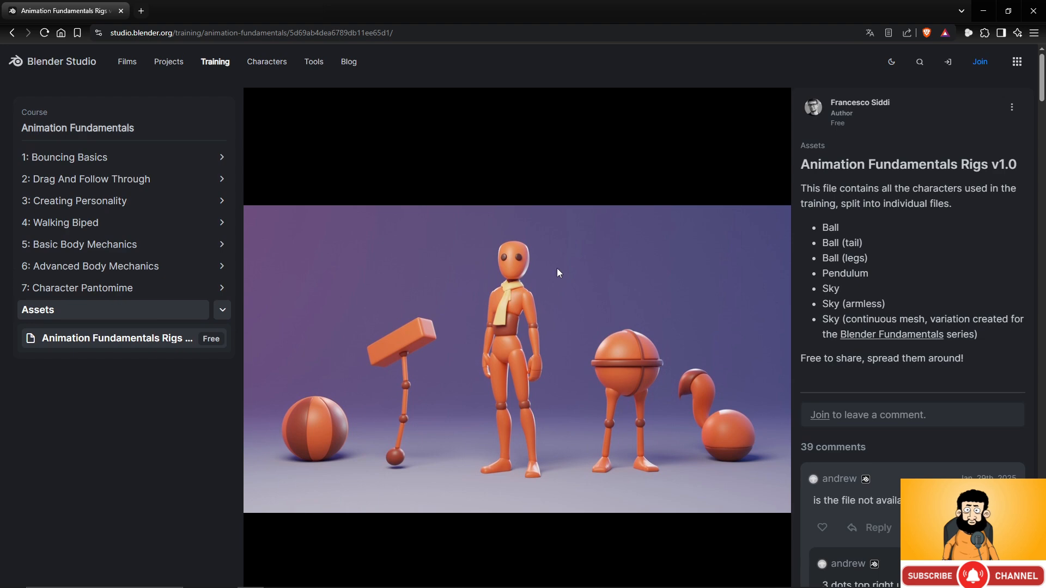
pyautogui.moveTo(310, 8); pyautogui.dragTo(1045, 104)
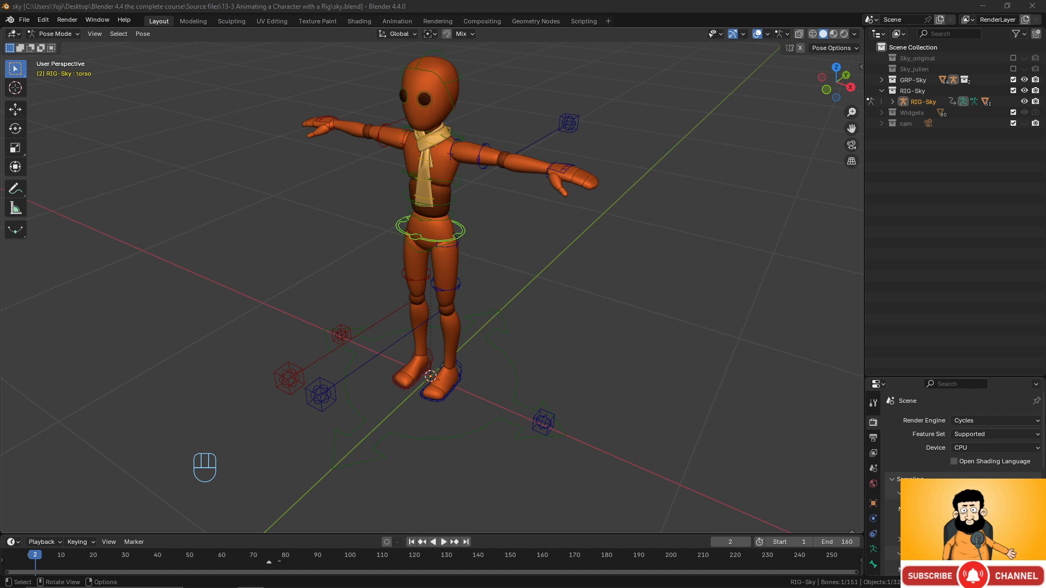
# - Enlarge the timeline area and orbit to a three-quarter view of Sky
pyautogui.moveTo(521, 358); pyautogui.dragTo(541, 318, button='middle')
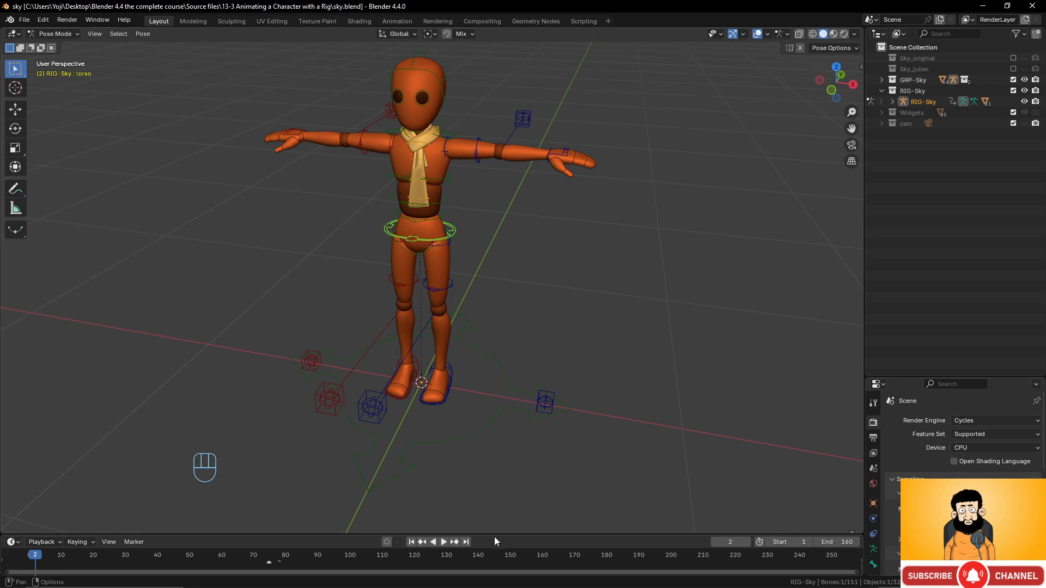
pyautogui.moveTo(495, 534); pyautogui.dragTo(500, 482)
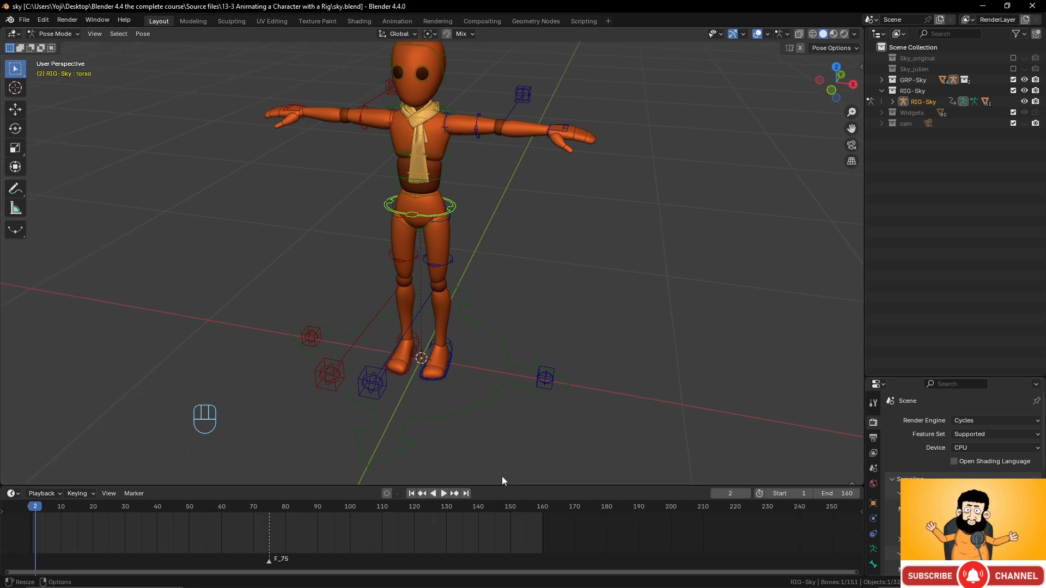
pyautogui.moveTo(502, 476); pyautogui.dragTo(472, 359, button='middle')
# - Select the IK_foot.L control and start lifting Sky's left foot
pyautogui.click(468, 356)
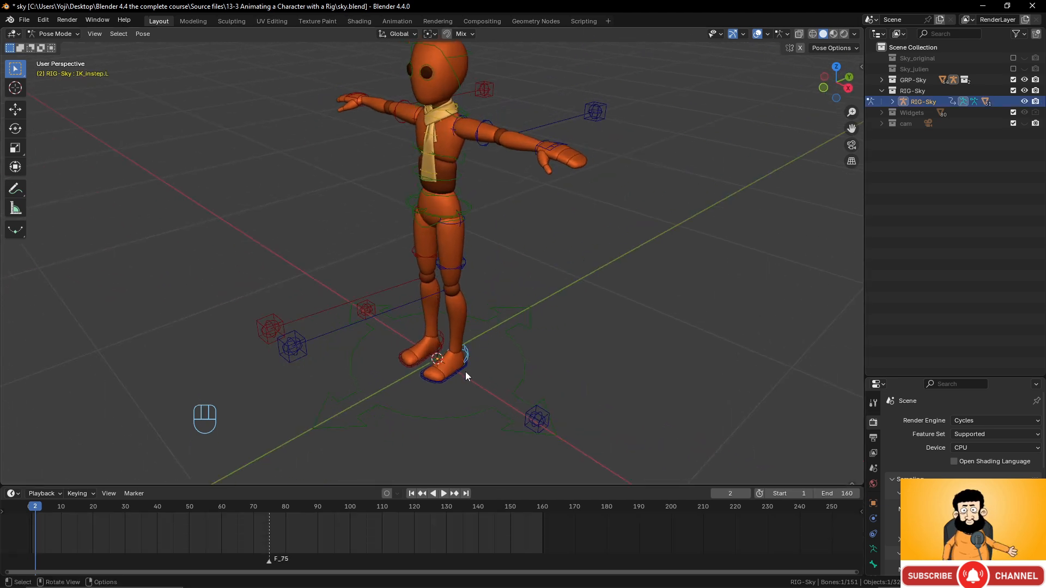
pyautogui.click(464, 369)
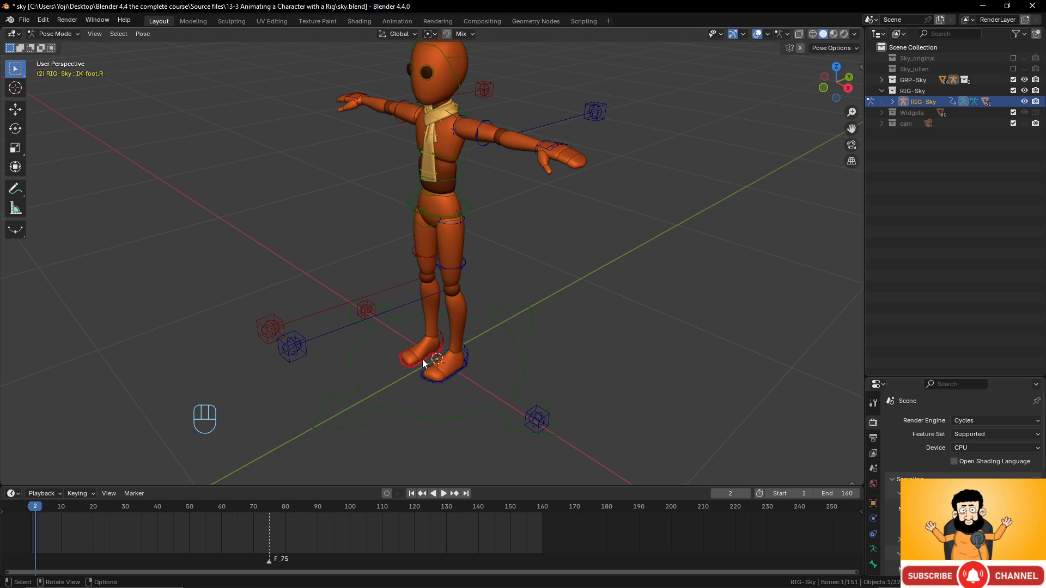
pyautogui.click(445, 344)
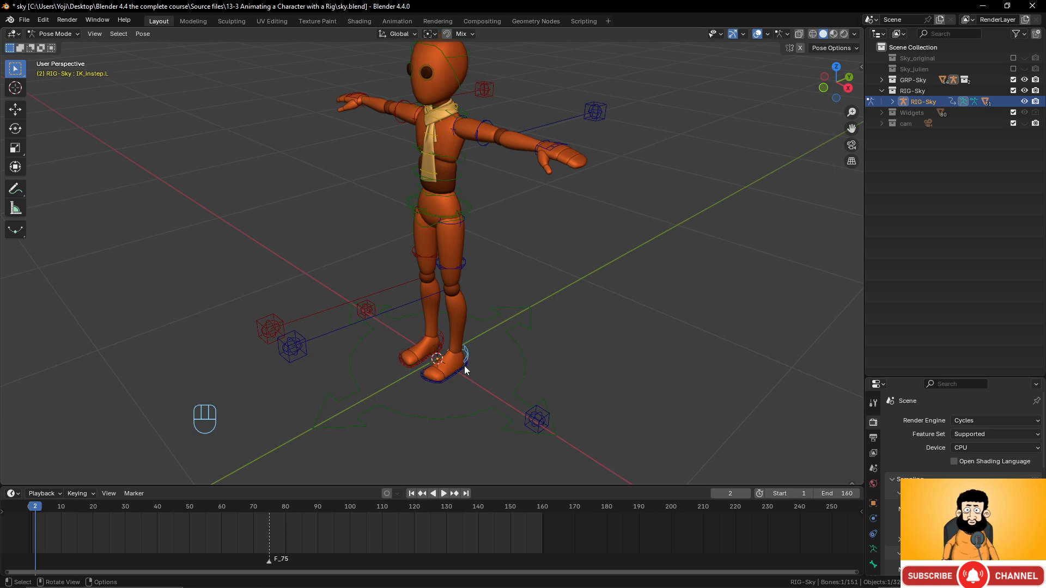
pyautogui.click(465, 365)
pyautogui.scroll(4, 532, 367)
pyautogui.scroll(-4, 526, 341)
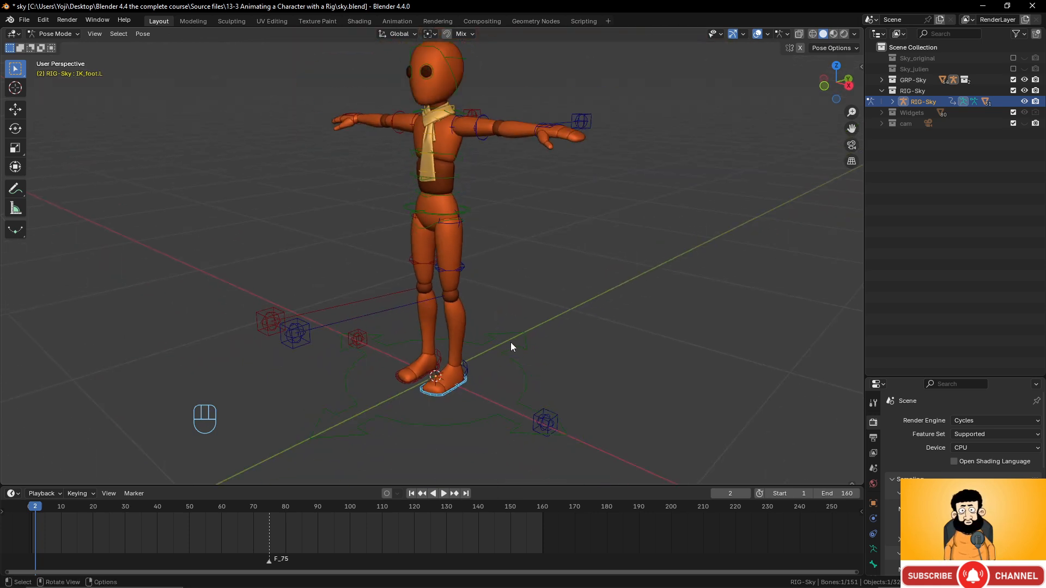
pyautogui.moveTo(505, 345); pyautogui.dragTo(479, 365, button='middle')
pyautogui.press('g')
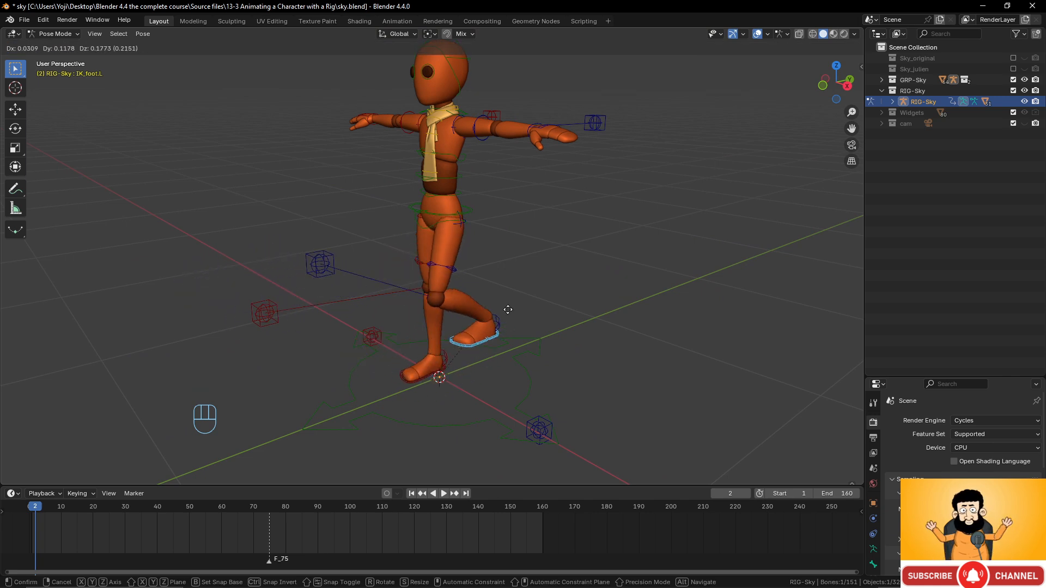
pyautogui.rightClick(482, 311)
pyautogui.moveTo(536, 289); pyautogui.dragTo(597, 267, button='middle')
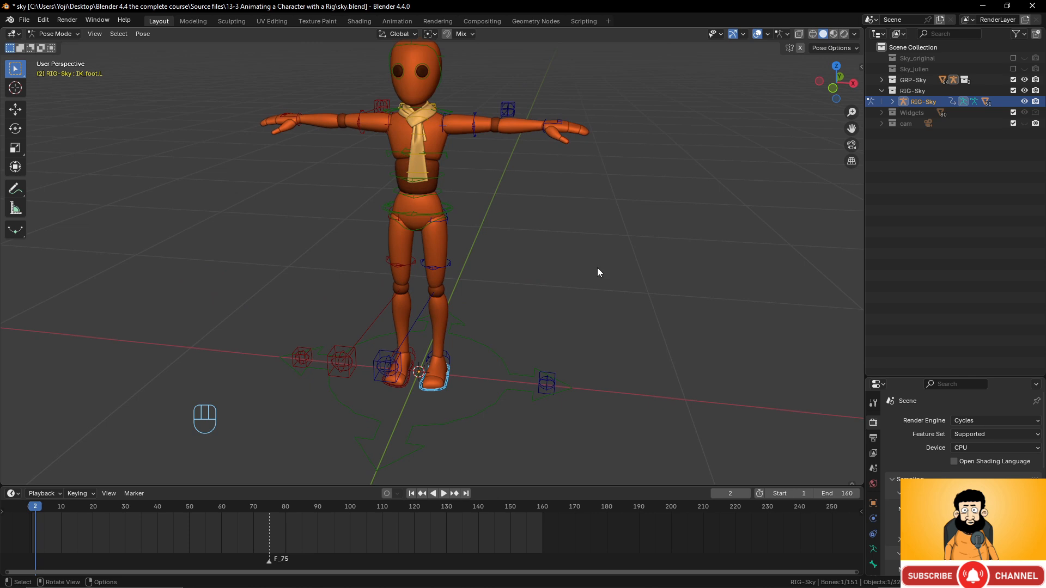
pyautogui.click(554, 122)
pyautogui.press('g')
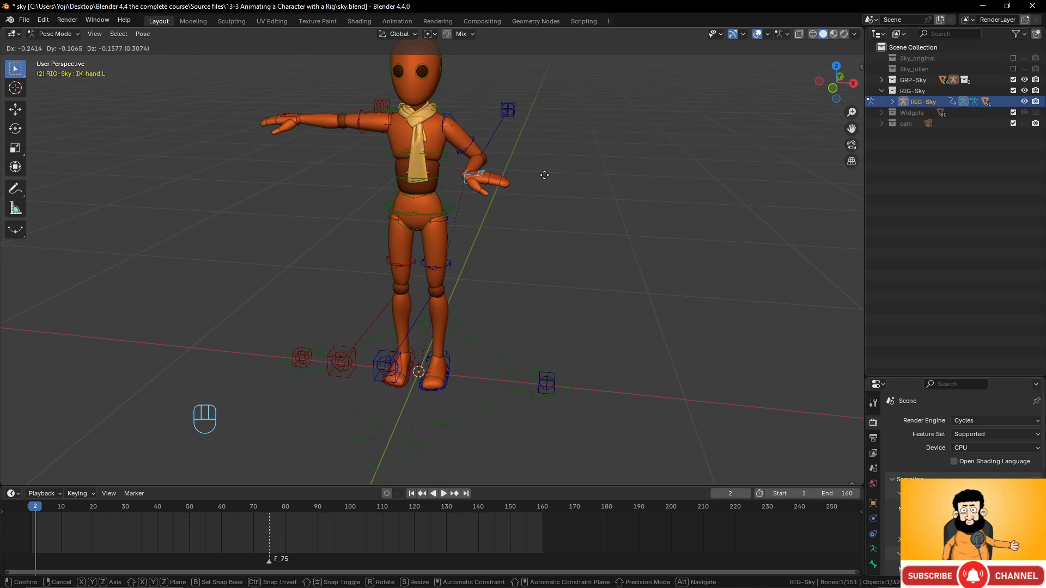
pyautogui.rightClick(549, 182)
pyautogui.click(452, 207)
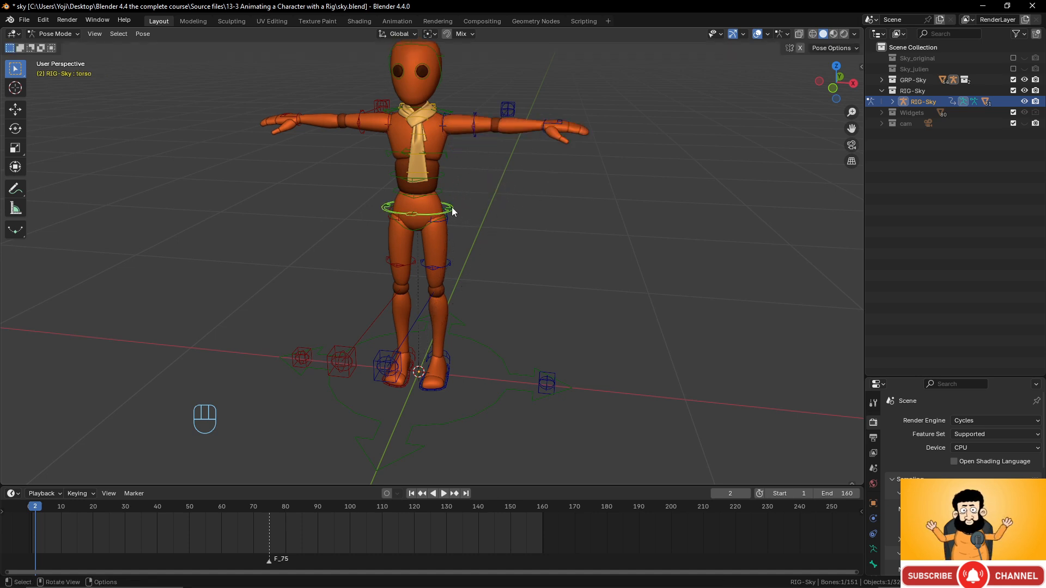
pyautogui.press('r')
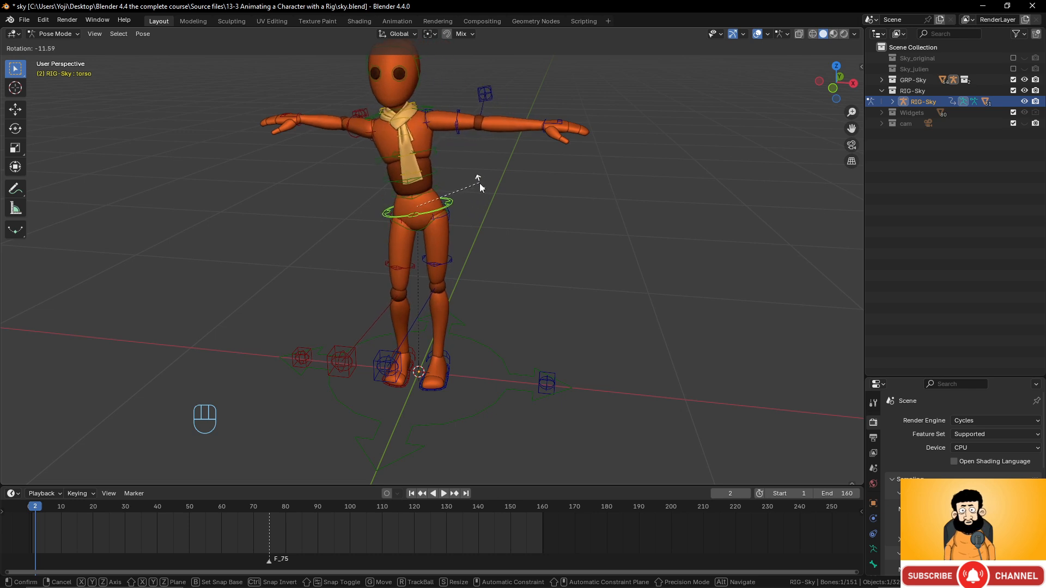
pyautogui.rightClick(479, 183)
pyautogui.click(428, 224)
pyautogui.press('r')
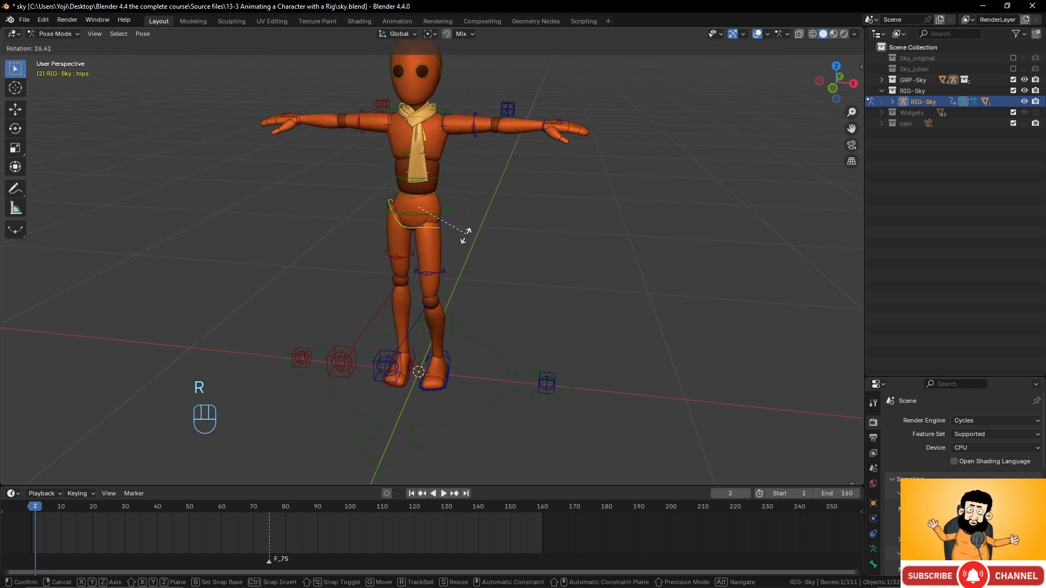
pyautogui.rightClick(448, 208)
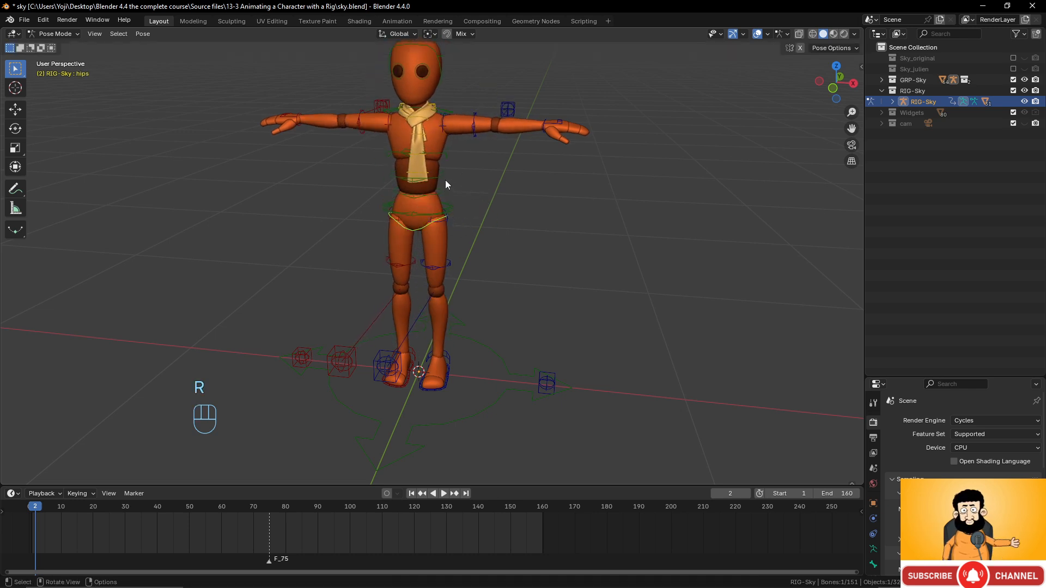
pyautogui.click(445, 180)
pyautogui.press('r')
pyautogui.rightClick(465, 169)
pyautogui.click(443, 152)
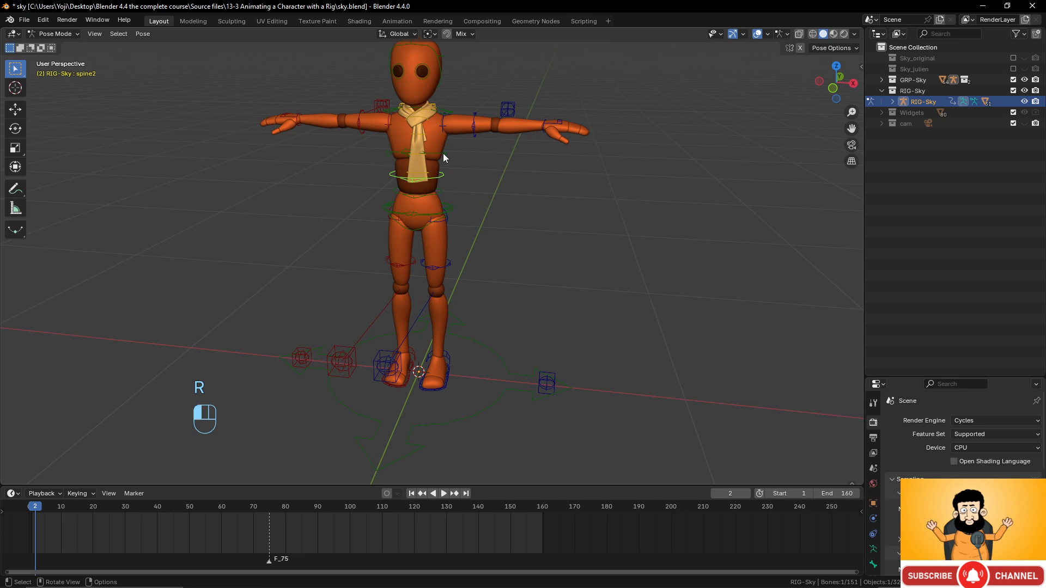
pyautogui.press('r')
pyautogui.rightClick(469, 172)
pyautogui.click(446, 112)
pyautogui.press('r')
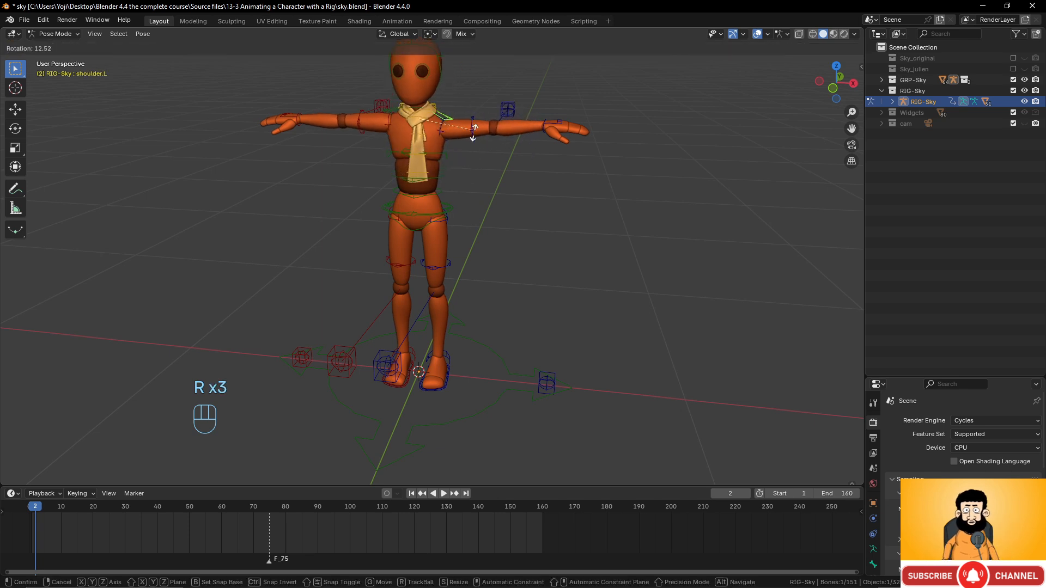
pyautogui.rightClick(455, 112)
pyautogui.press('r')
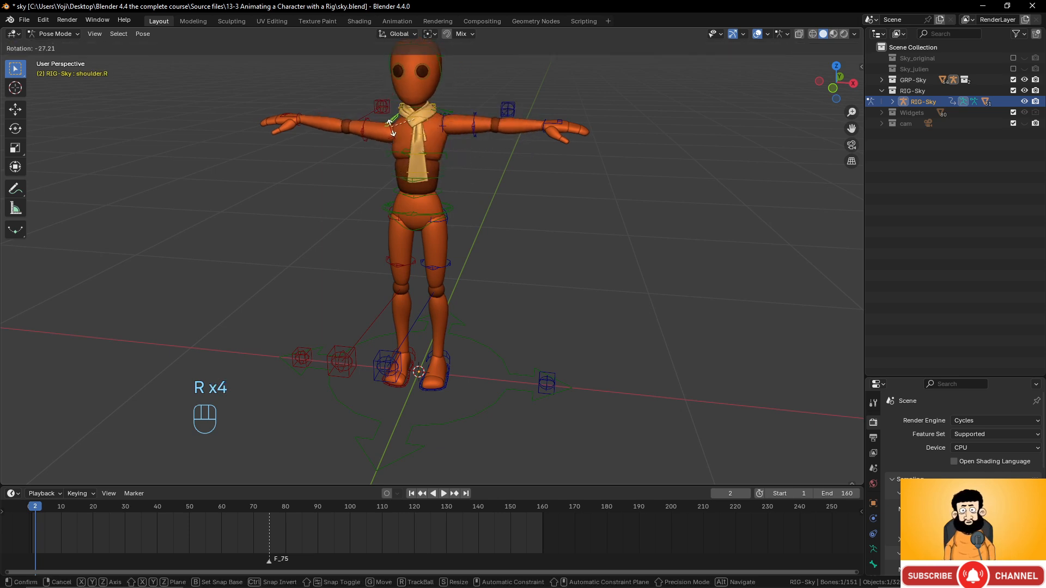
pyautogui.rightClick(436, 82)
pyautogui.click(443, 75)
pyautogui.press('r')
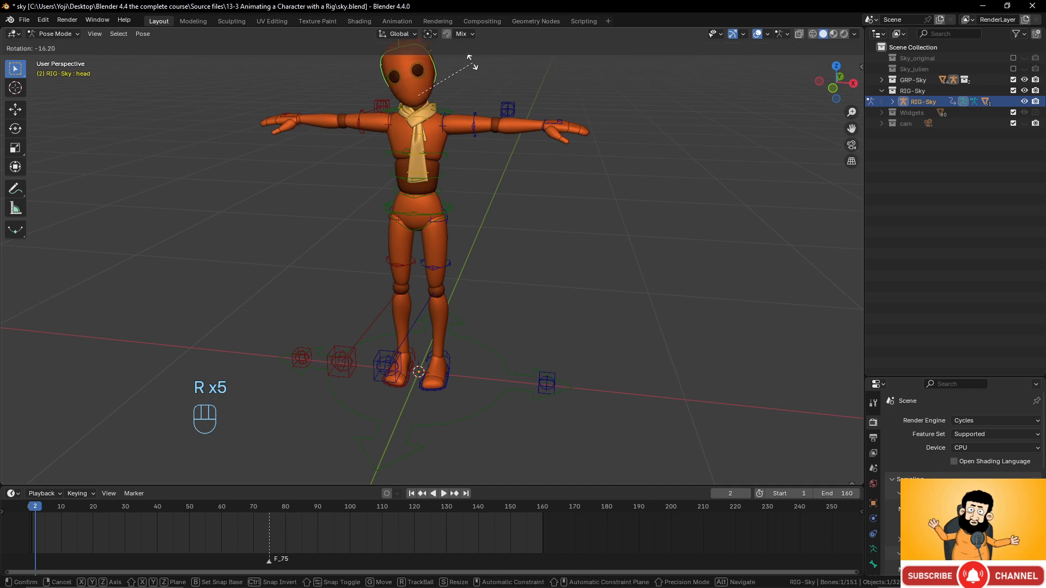
pyautogui.rightClick(484, 107)
# - Select IK_upperarm.L and test rotating and scaling it, cancelling each change
pyautogui.keyDown('shift'); pyautogui.moveTo(570, 191); pyautogui.dragTo(504, 299, button='middle'); pyautogui.keyUp('shift')
pyautogui.scroll(3, 553, 302)
pyautogui.click(457, 225)
pyautogui.moveTo(468, 250); pyautogui.dragTo(534, 241, button='middle')
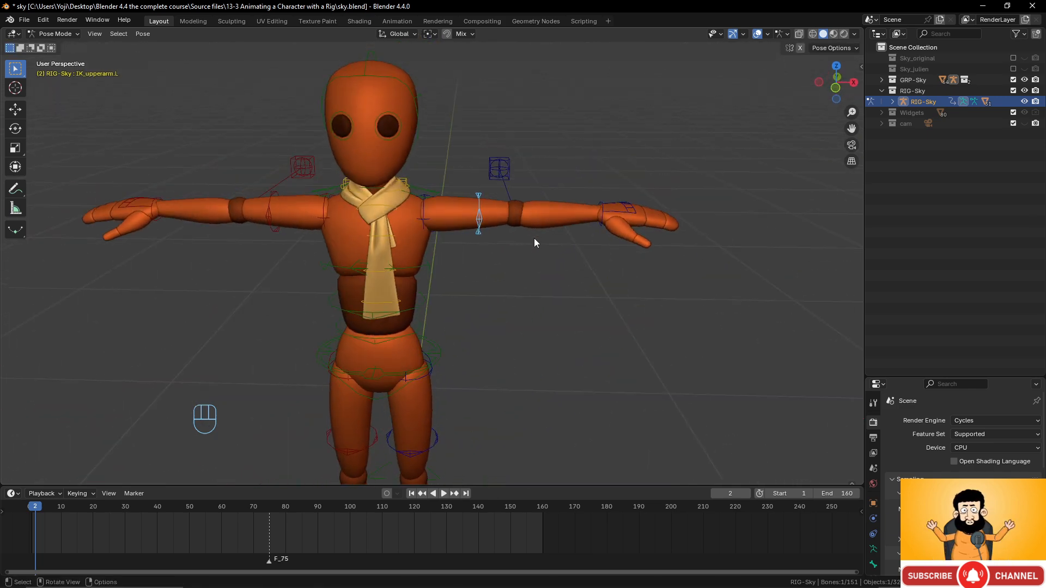
pyautogui.press('r')
pyautogui.rightClick(525, 277)
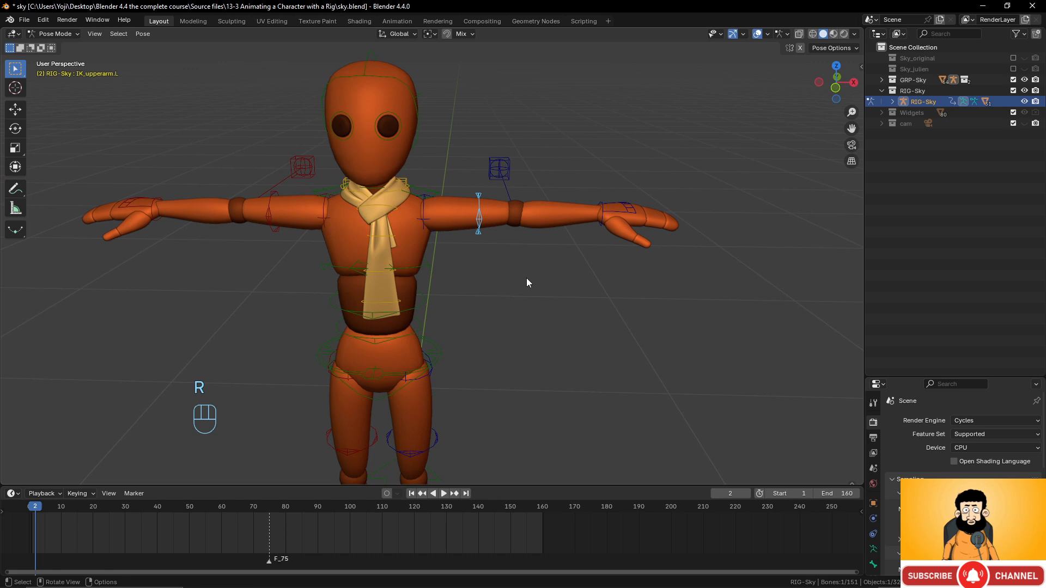
pyautogui.press('r')
pyautogui.rightClick(533, 218)
pyautogui.press('s')
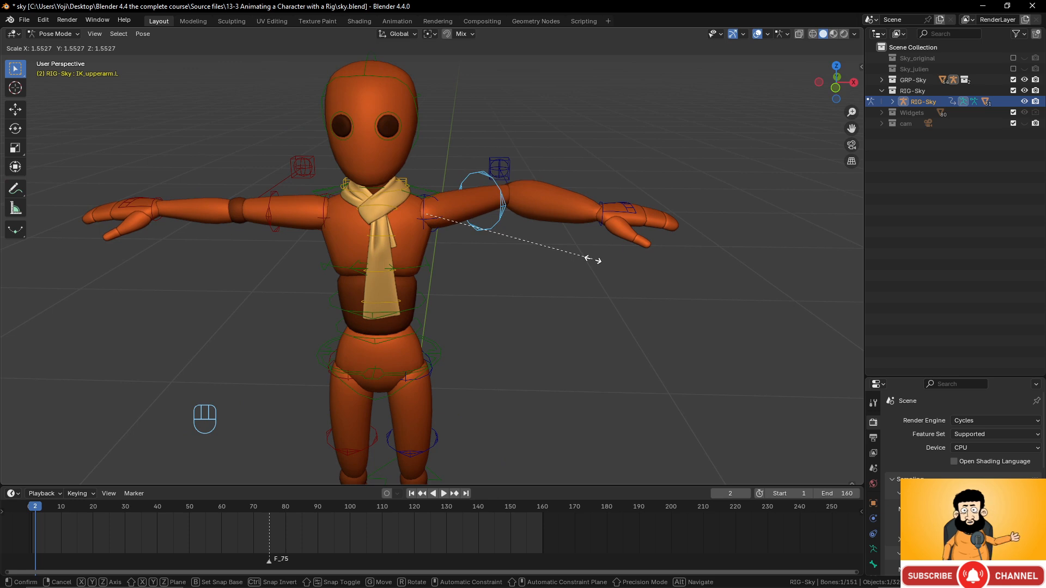
pyautogui.rightClick(534, 261)
# - Make the timeline area taller beneath the 3D viewport
pyautogui.scroll(-3, 532, 279)
pyautogui.scroll(2, 507, 276)
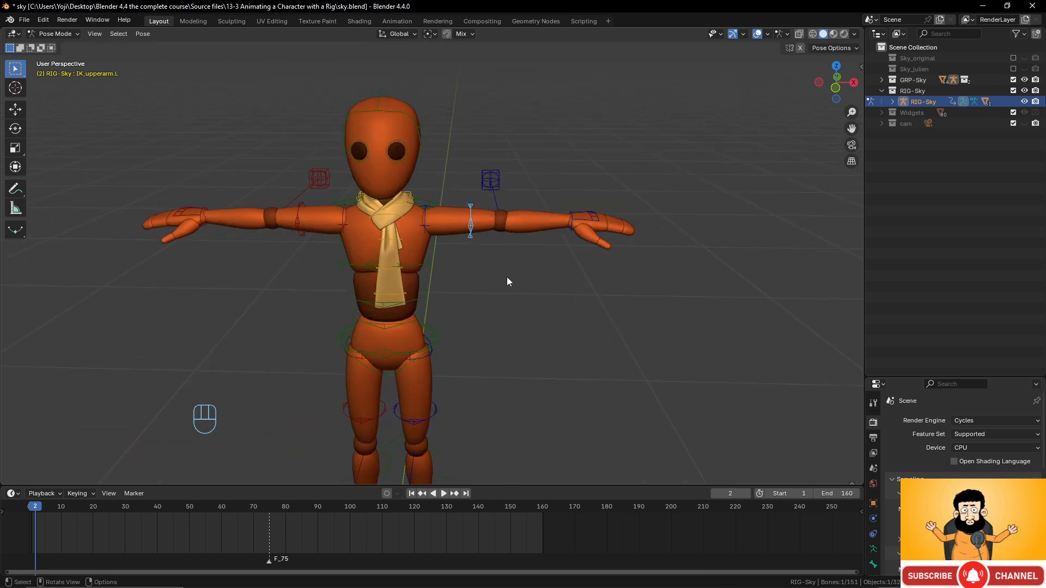
pyautogui.moveTo(507, 282); pyautogui.dragTo(481, 262, button='middle')
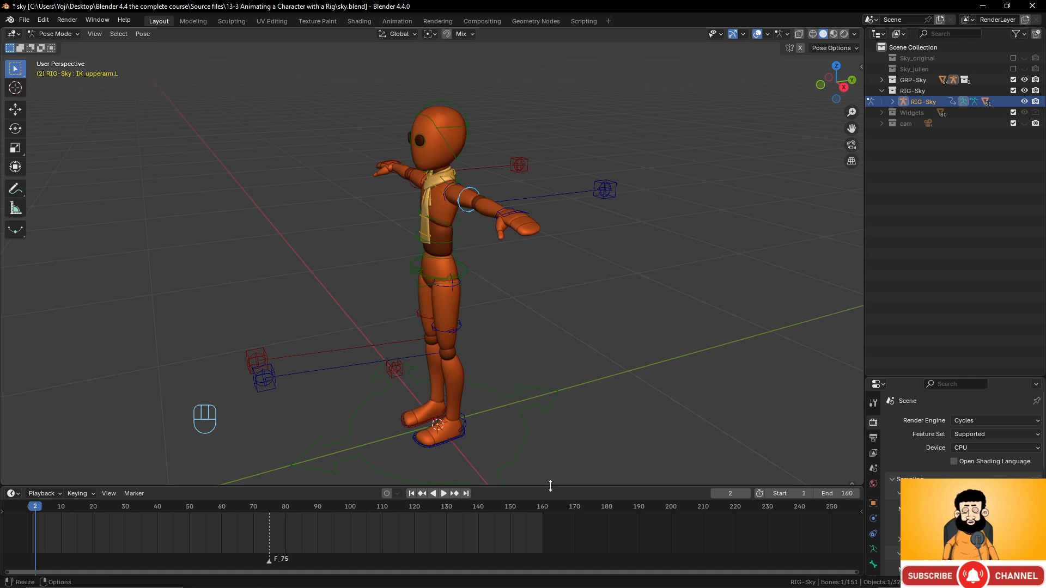
pyautogui.moveTo(536, 486); pyautogui.dragTo(548, 456)
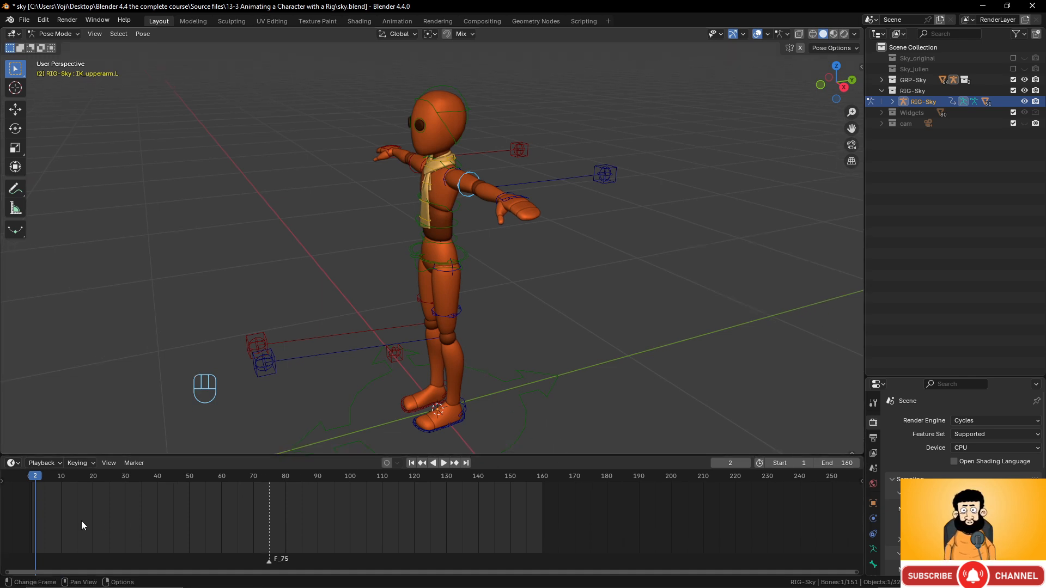
# - At frame 1, slide the left foot IK control back along Y
pyautogui.click(30, 475)
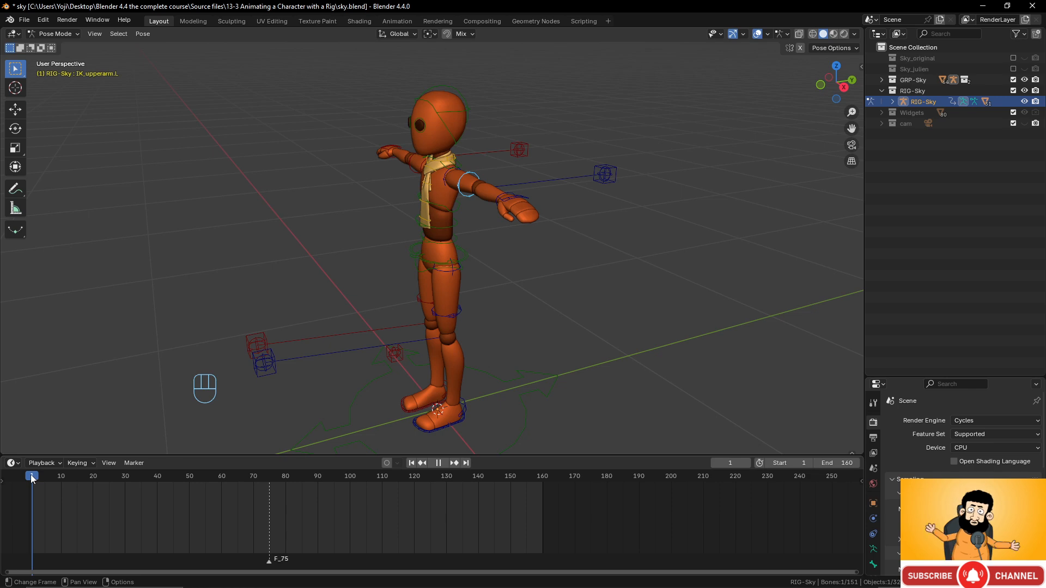
pyautogui.press('space')
pyautogui.press('space')
pyautogui.moveTo(349, 294); pyautogui.dragTo(486, 251, button='middle')
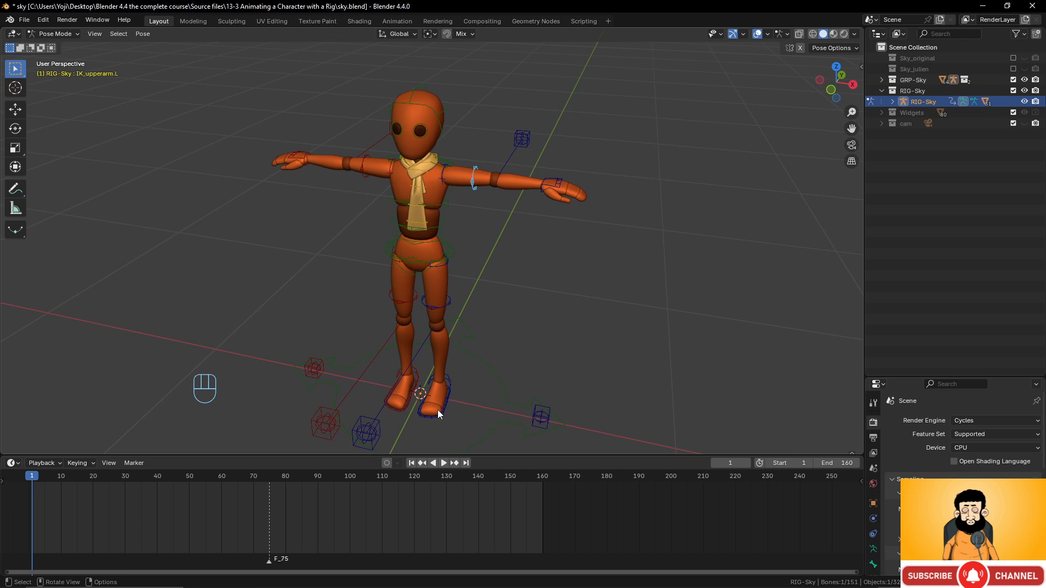
pyautogui.click(448, 383)
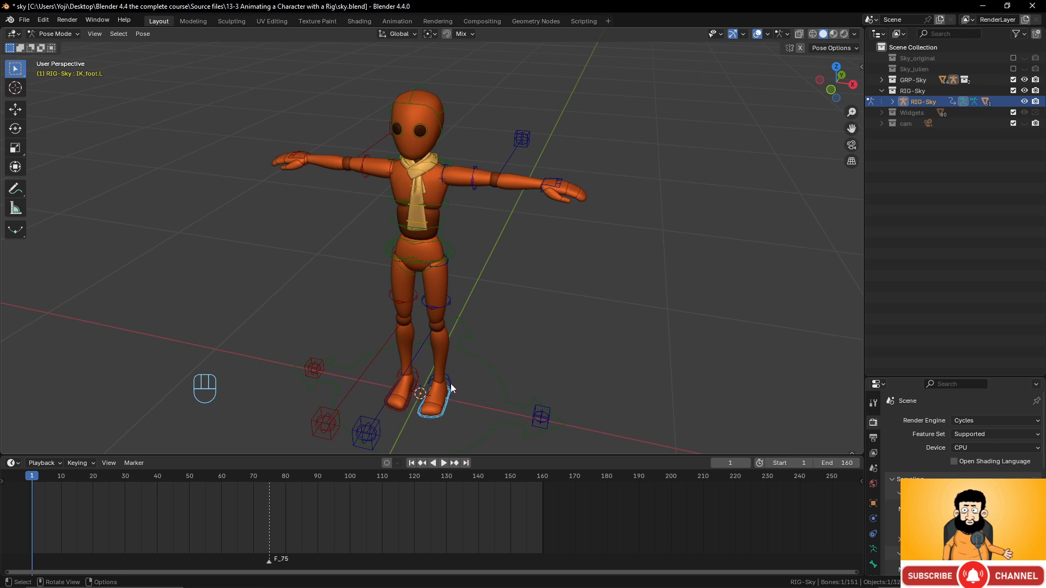
pyautogui.click(409, 402)
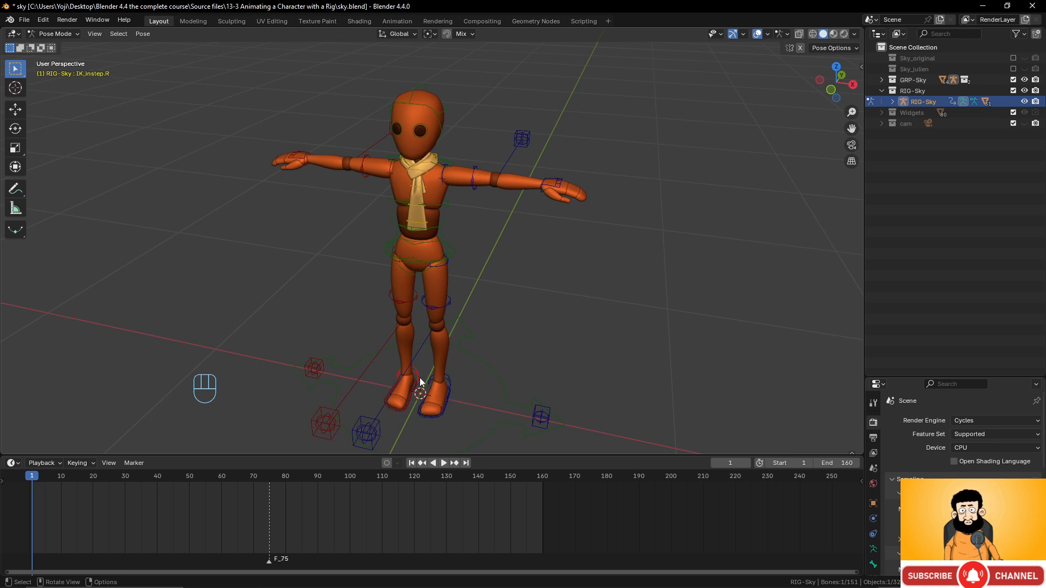
pyautogui.click(448, 400)
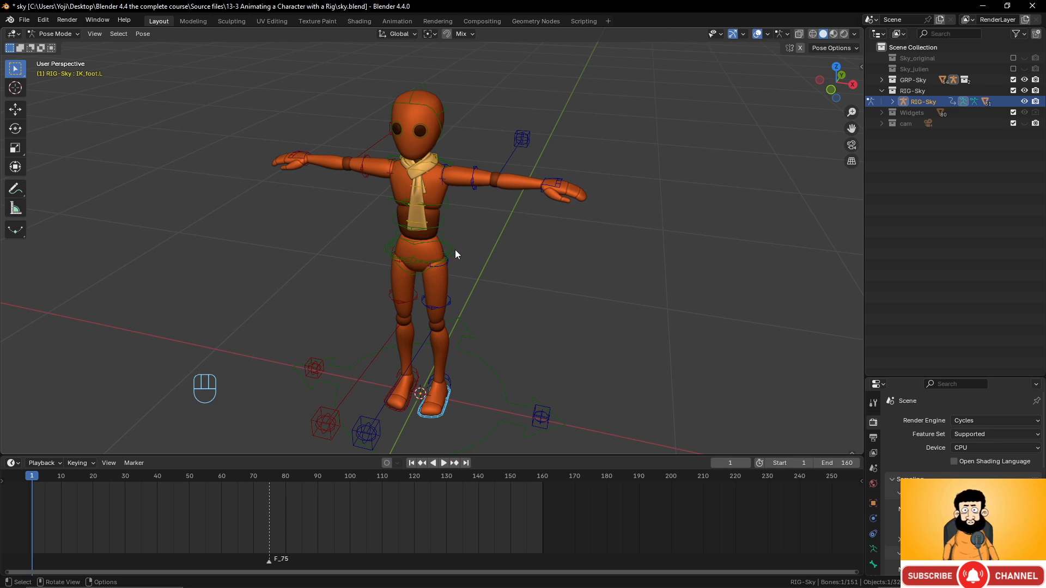
pyautogui.moveTo(453, 245); pyautogui.dragTo(476, 325, button='middle')
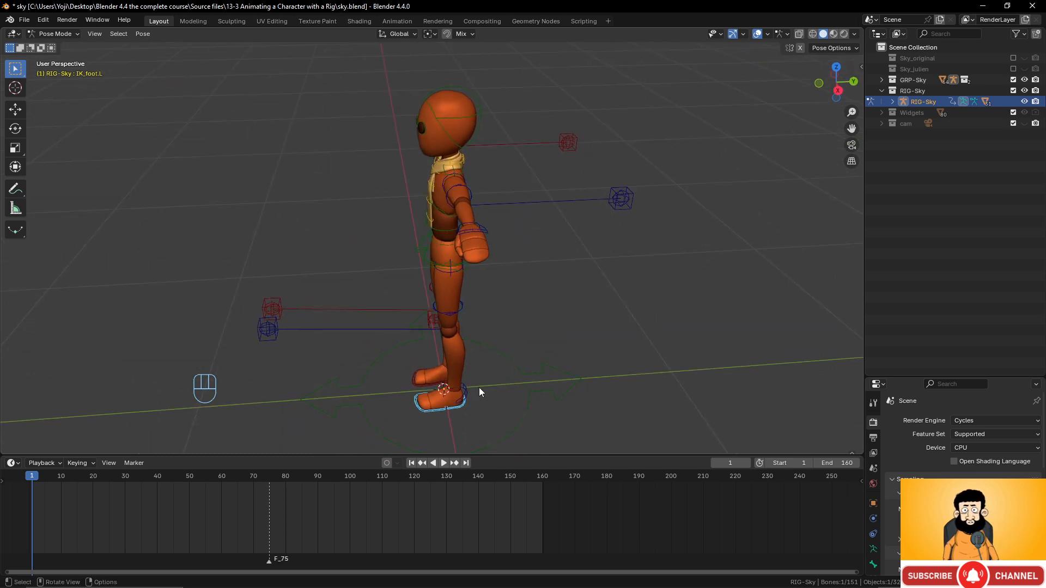
pyautogui.press('g')
pyautogui.press('y')
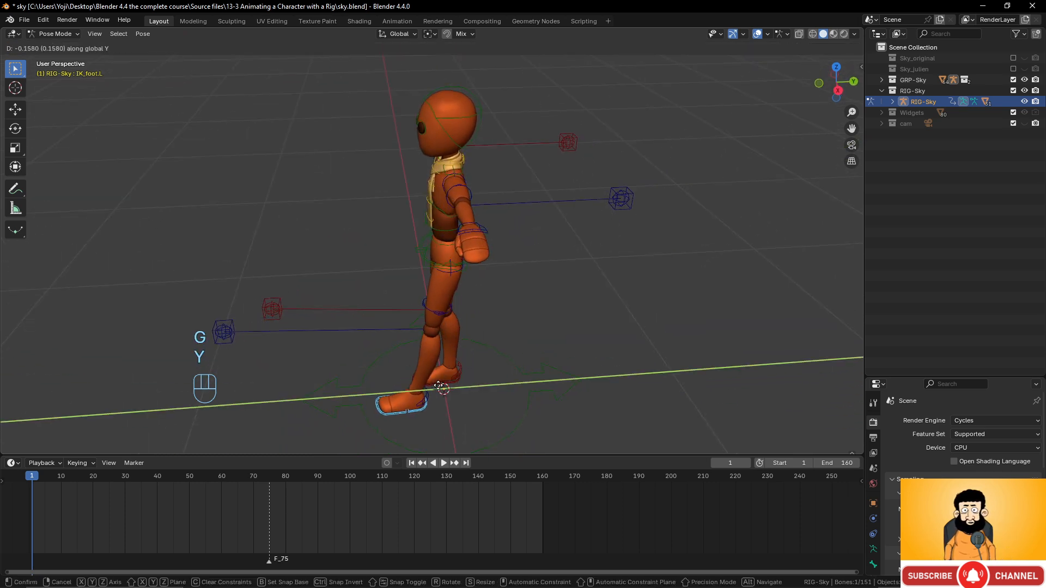
pyautogui.click(419, 390)
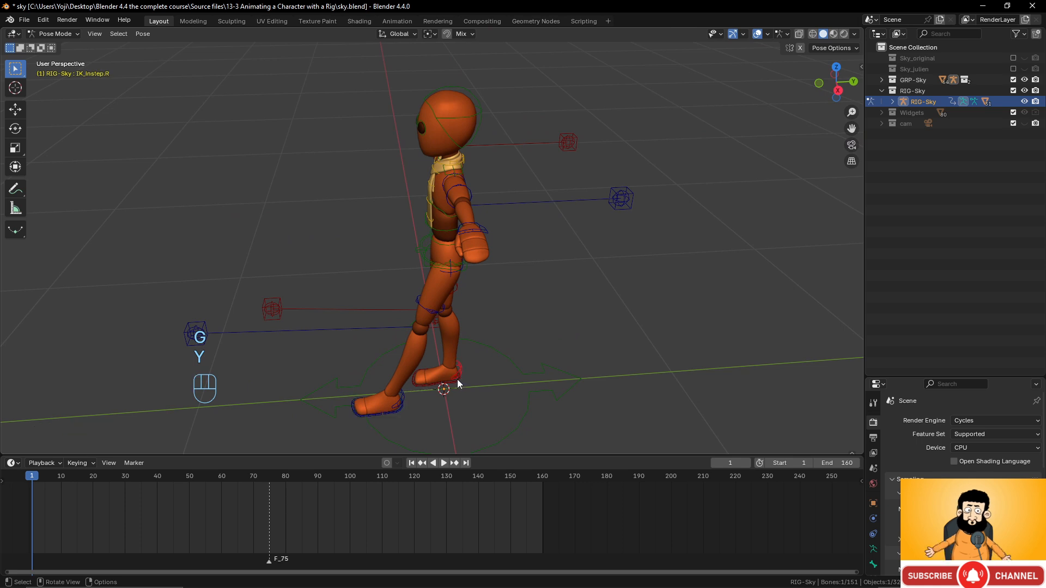
# - Move the right foot forward along Y and turn it around Z
pyautogui.click(458, 381)
pyautogui.press('g')
pyautogui.press('y')
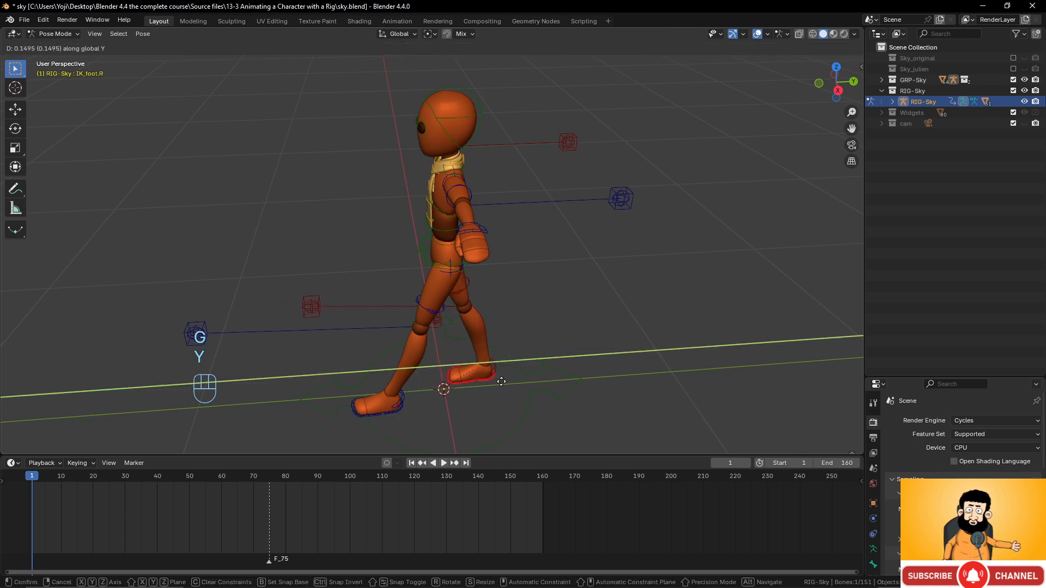
pyautogui.click(505, 385)
pyautogui.press('r')
pyautogui.press('z')
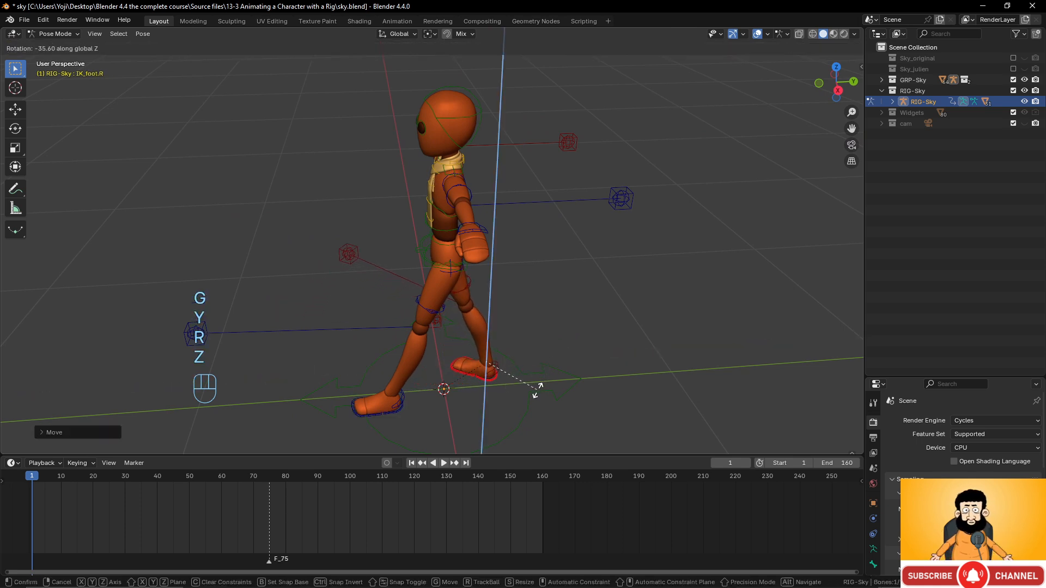
pyautogui.click(537, 390)
# - Twist the torso around Z and lower it along Z
pyautogui.moveTo(537, 390); pyautogui.dragTo(468, 267, button='middle')
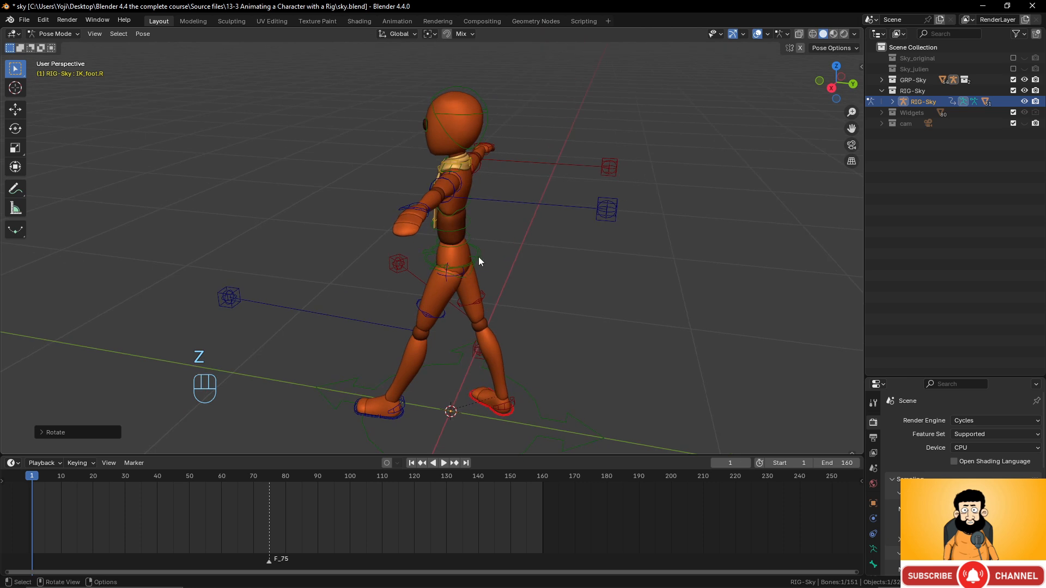
pyautogui.click(479, 257)
pyautogui.press('r')
pyautogui.press('z')
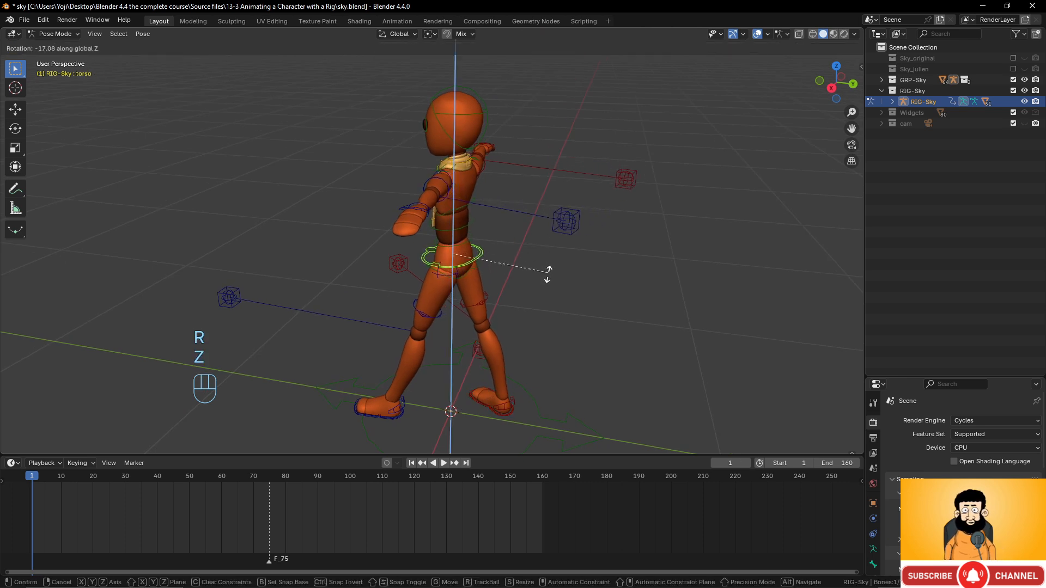
pyautogui.click(522, 299)
pyautogui.press('g')
pyautogui.press('z')
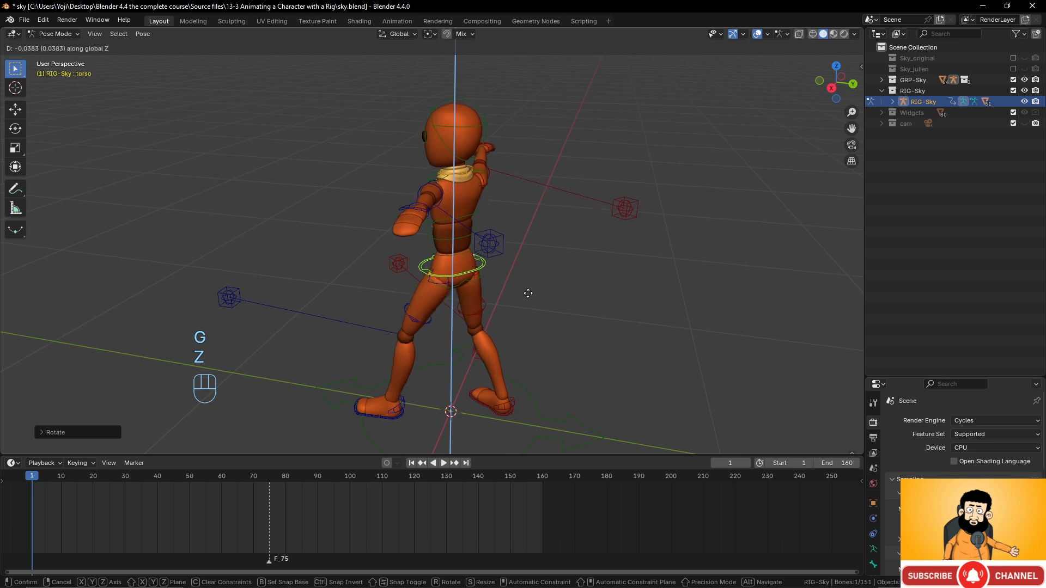
pyautogui.click(526, 293)
# - Rotate the left shoulder control and select the left hand IK control
pyautogui.moveTo(526, 293); pyautogui.dragTo(446, 224, button='middle')
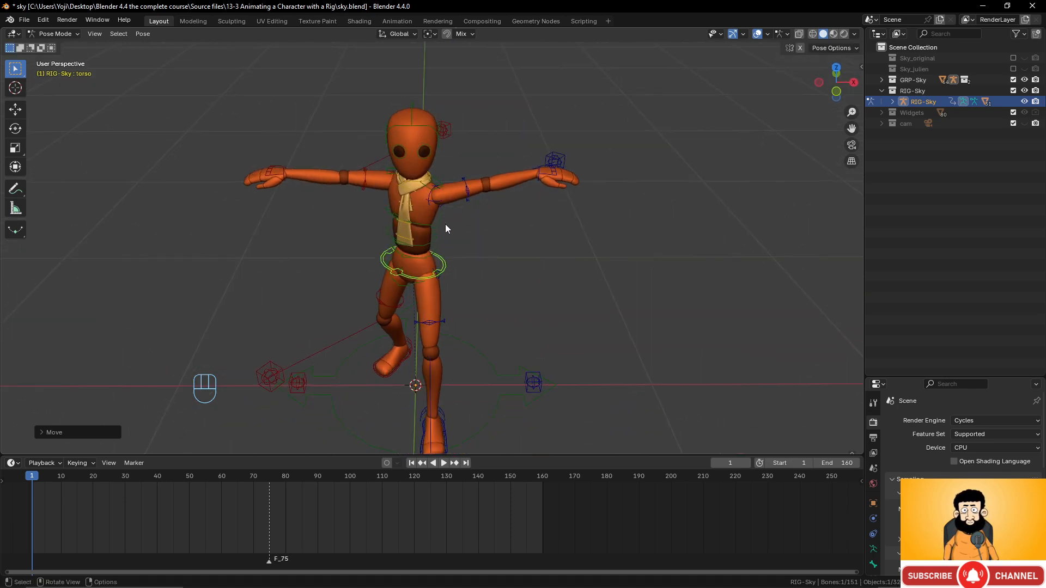
pyautogui.click(434, 188)
pyautogui.moveTo(434, 189); pyautogui.dragTo(476, 208, button='middle')
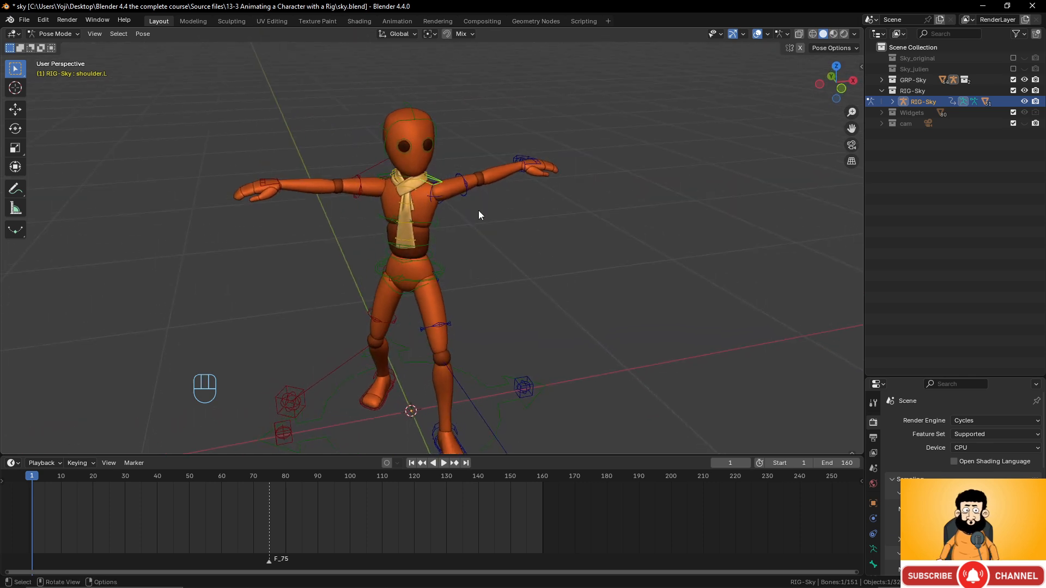
pyautogui.press('r')
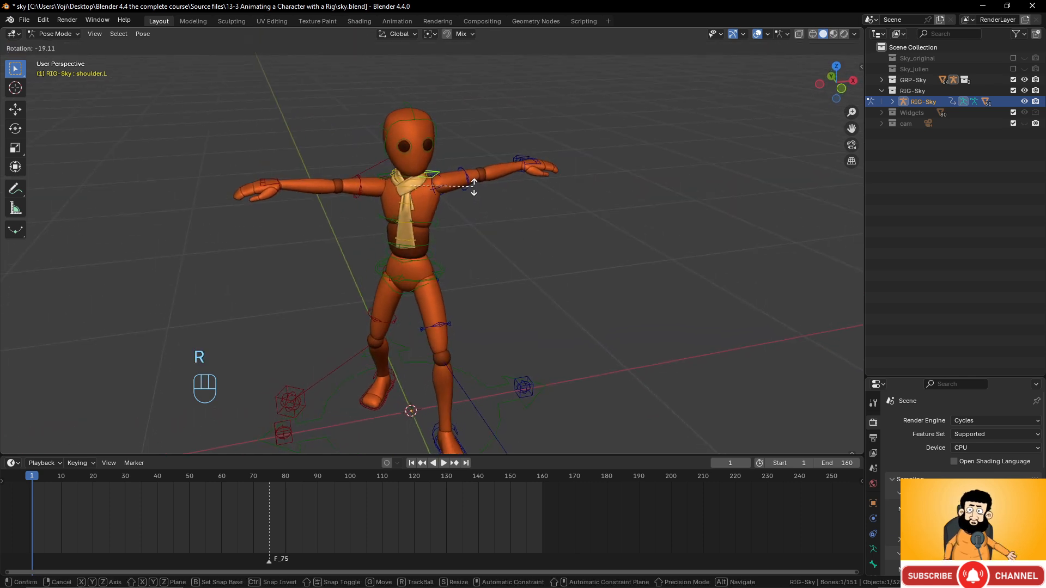
pyautogui.click(470, 194)
pyautogui.moveTo(469, 194); pyautogui.dragTo(452, 157, button='middle')
pyautogui.click(554, 184)
# - Move and rotate the left hand IK control up into a guard before the chest
pyautogui.press('g')
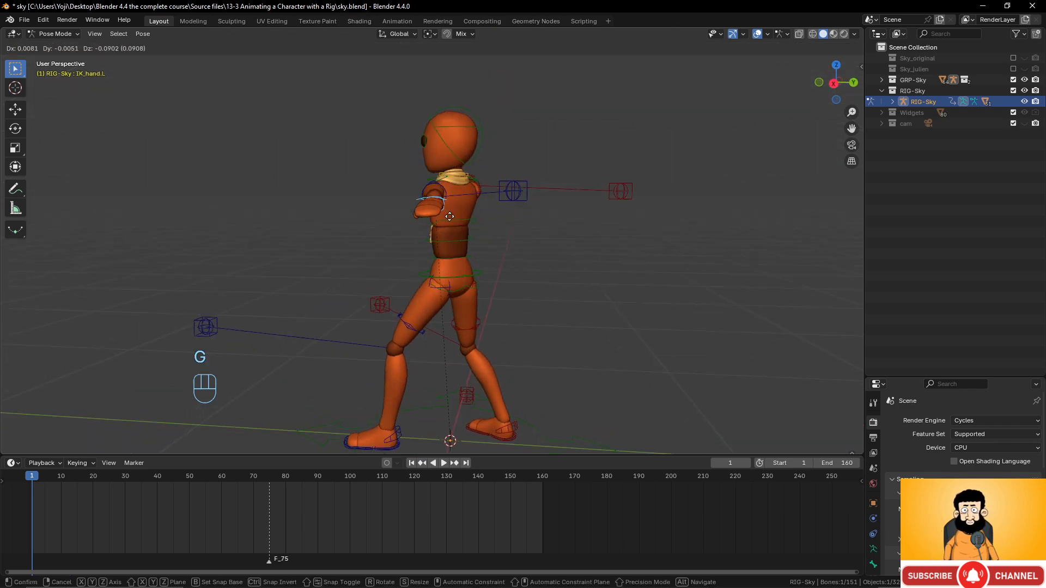
pyautogui.click(374, 276)
pyautogui.moveTo(374, 277); pyautogui.dragTo(493, 280, button='middle')
pyautogui.press('g')
pyautogui.press('g')
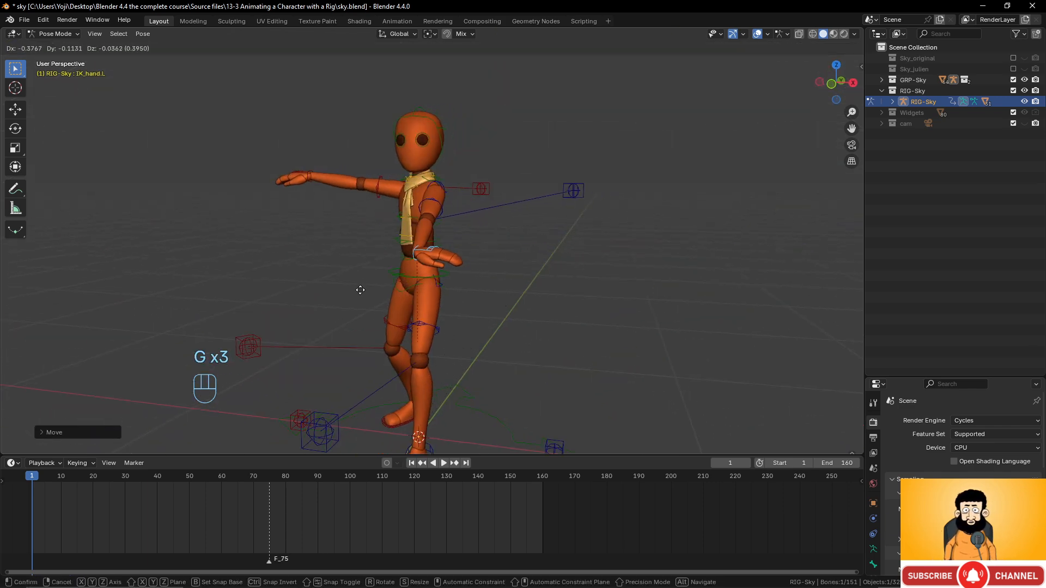
pyautogui.click(357, 283)
pyautogui.moveTo(357, 284); pyautogui.dragTo(414, 276, button='middle')
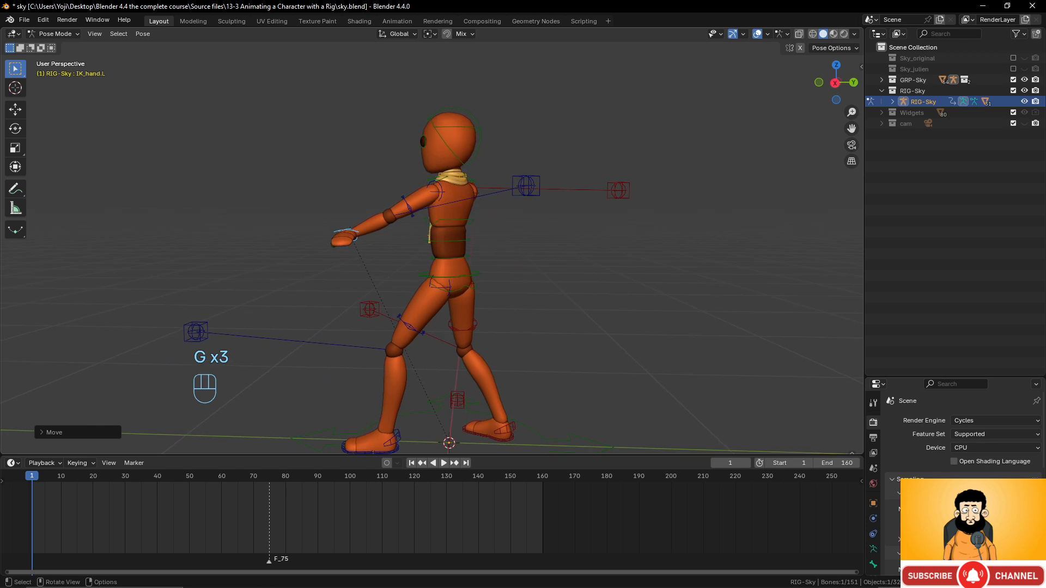
pyautogui.press('r')
pyautogui.press('r')
pyautogui.press('z')
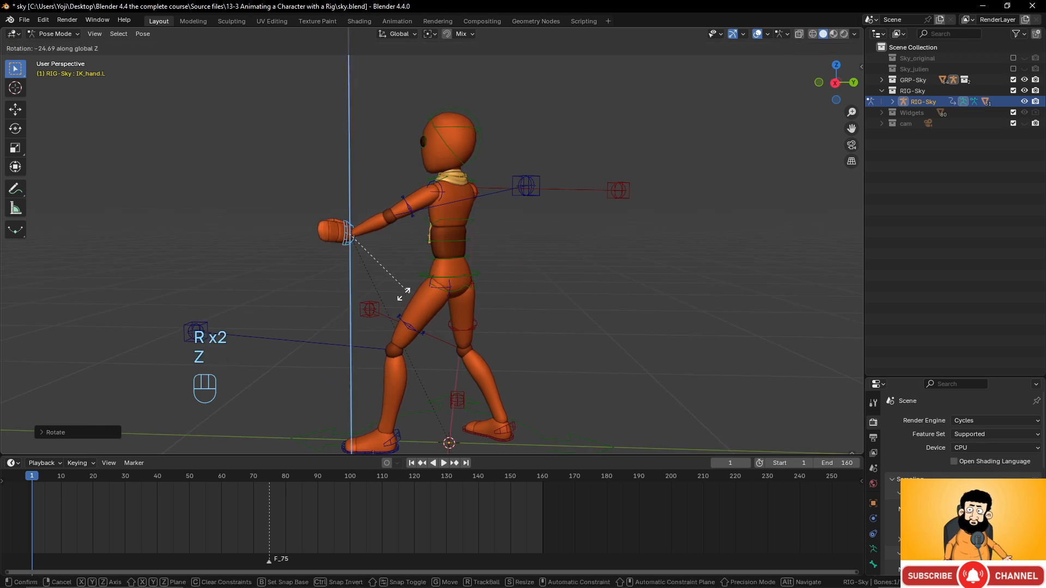
pyautogui.click(338, 281)
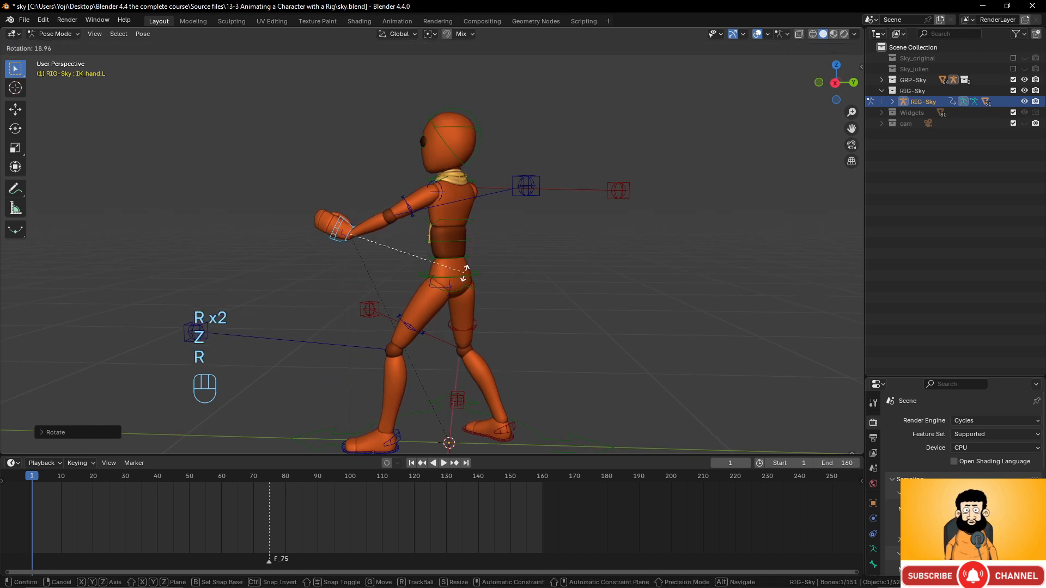
pyautogui.click(476, 263)
pyautogui.press('g')
pyautogui.click(473, 232)
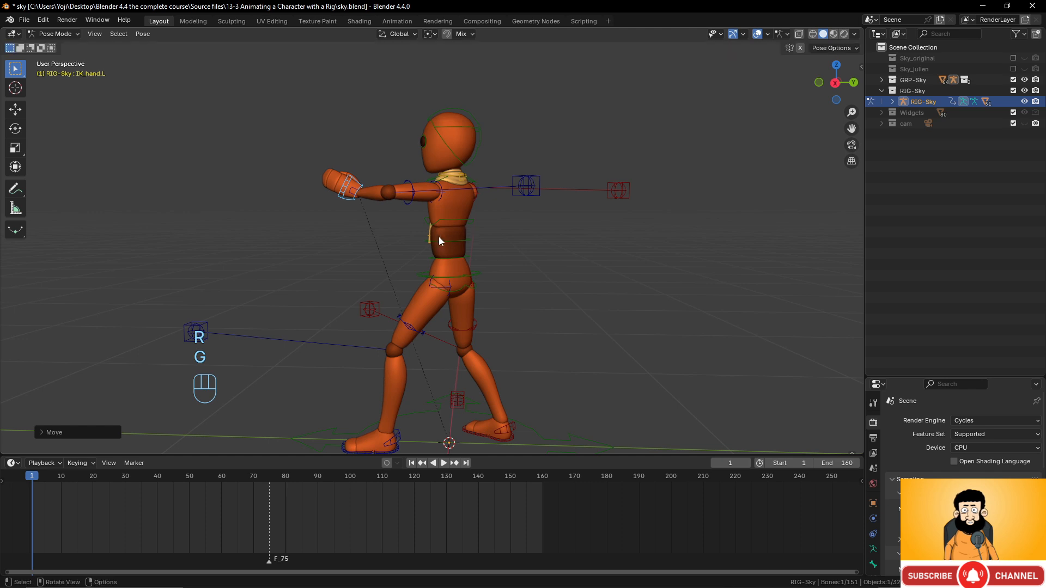
# - Drag the left elbow pole control downward so the arm bends naturally
pyautogui.moveTo(440, 237); pyautogui.dragTo(479, 174, button='middle')
pyautogui.click(609, 167)
pyautogui.press('g')
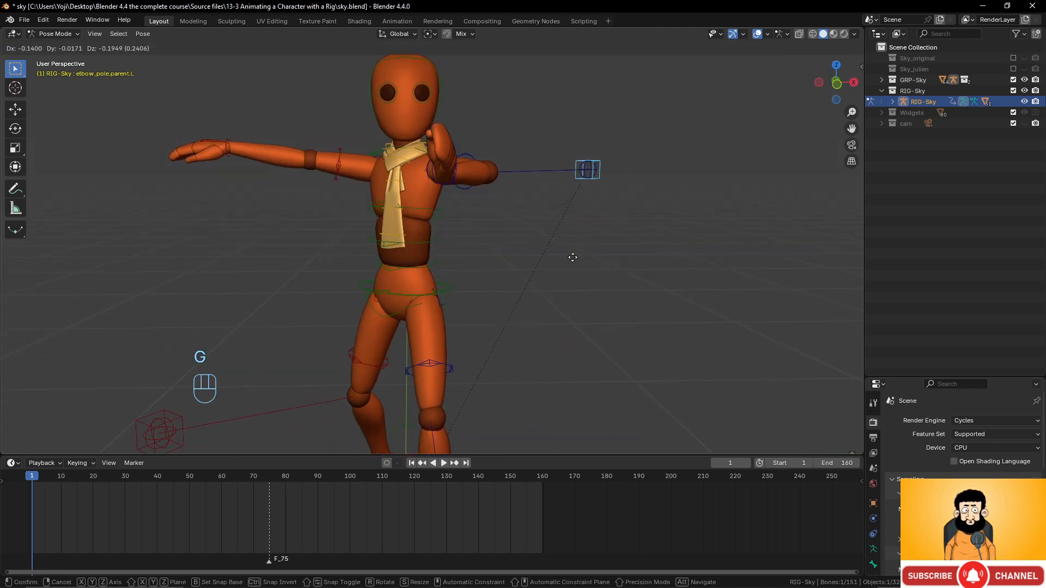
pyautogui.press('g')
pyautogui.click(588, 172)
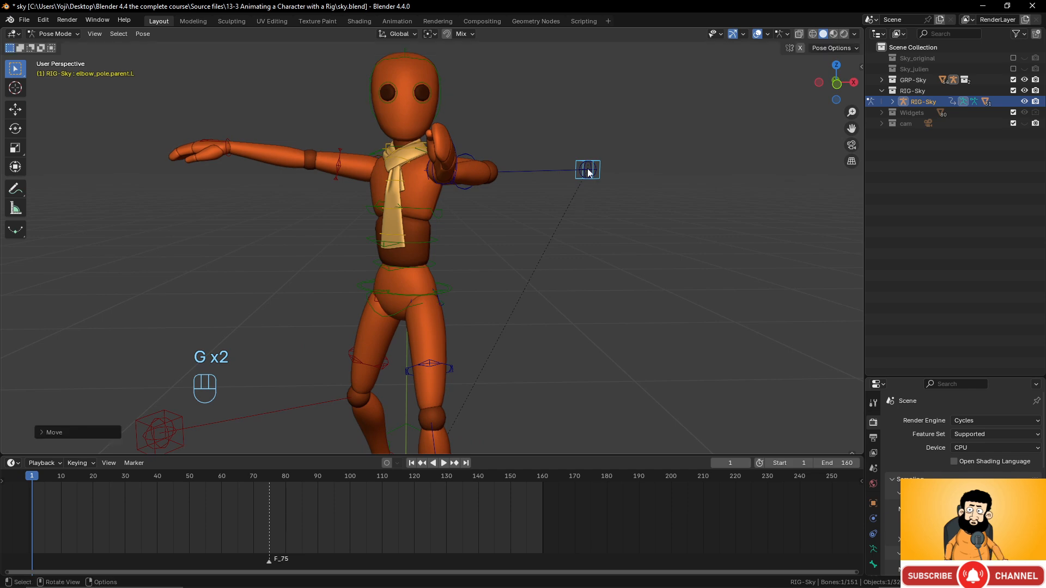
pyautogui.click(588, 172)
pyautogui.press('g')
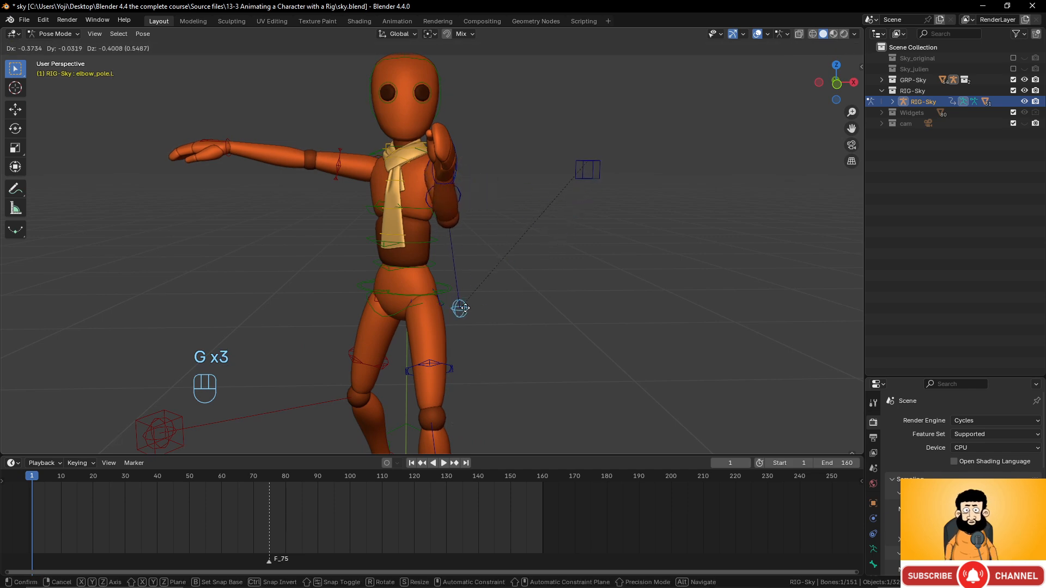
pyautogui.click(464, 306)
pyautogui.moveTo(460, 217); pyautogui.dragTo(397, 231, button='middle')
# - Move and rotate the right hand IK control, after a cancelled upper-spine rotation
pyautogui.click(489, 245)
pyautogui.press('g')
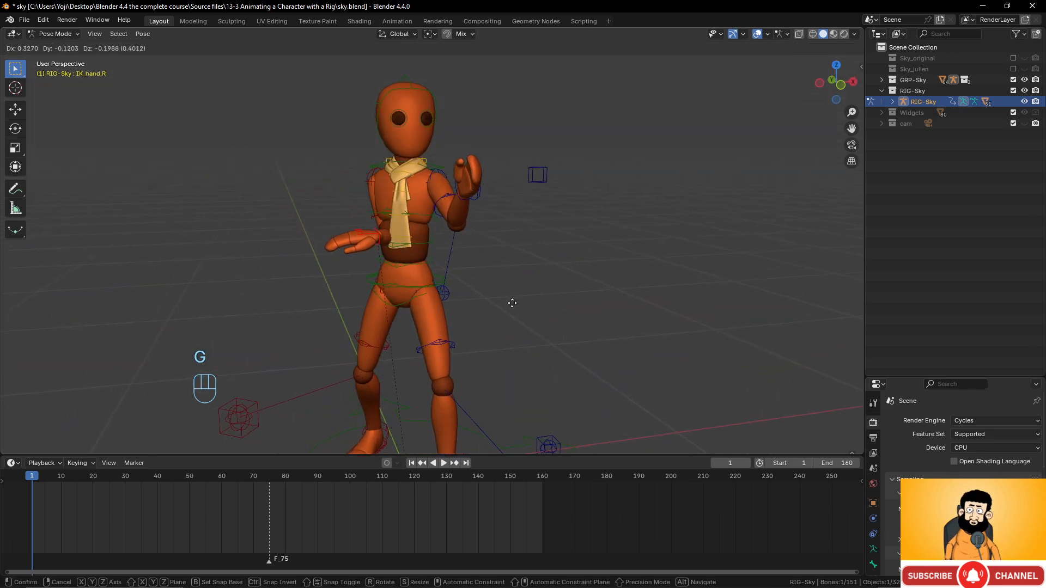
pyautogui.click(477, 293)
pyautogui.moveTo(477, 292); pyautogui.dragTo(506, 315, button='middle')
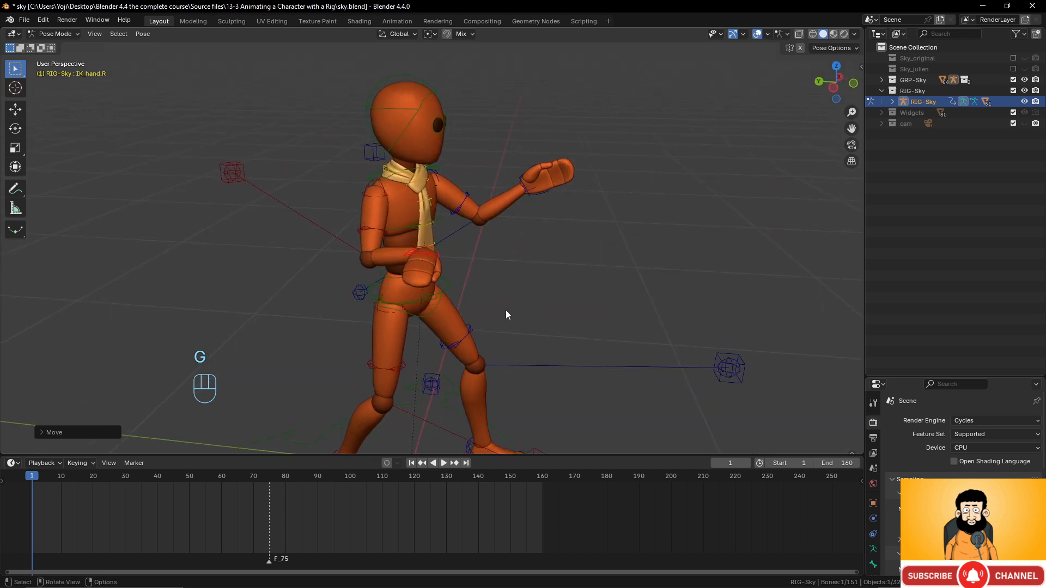
pyautogui.click(436, 255)
pyautogui.press('r')
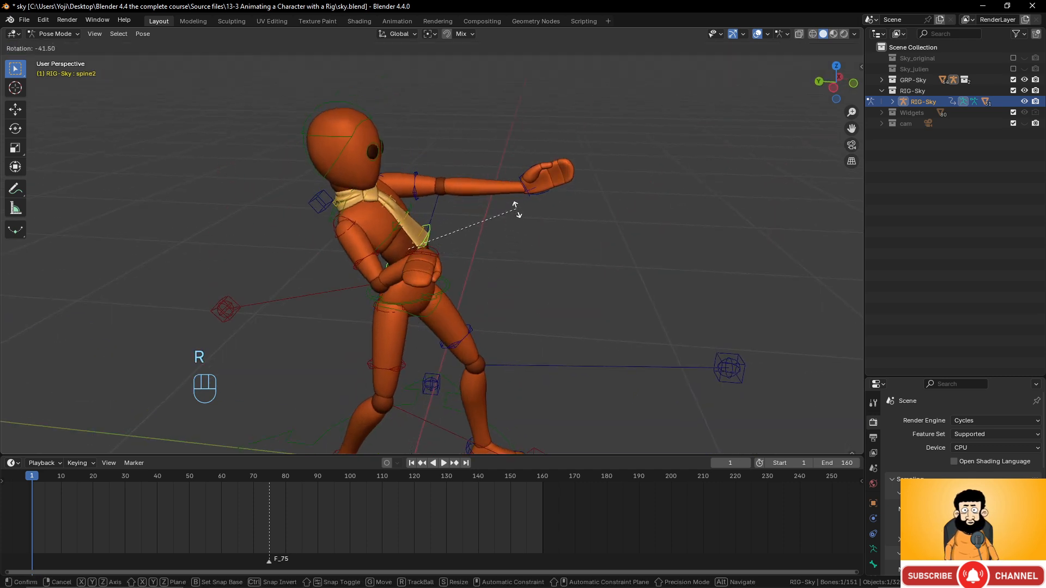
pyautogui.rightClick(427, 250)
pyautogui.click(432, 257)
pyautogui.press('r')
pyautogui.press('r')
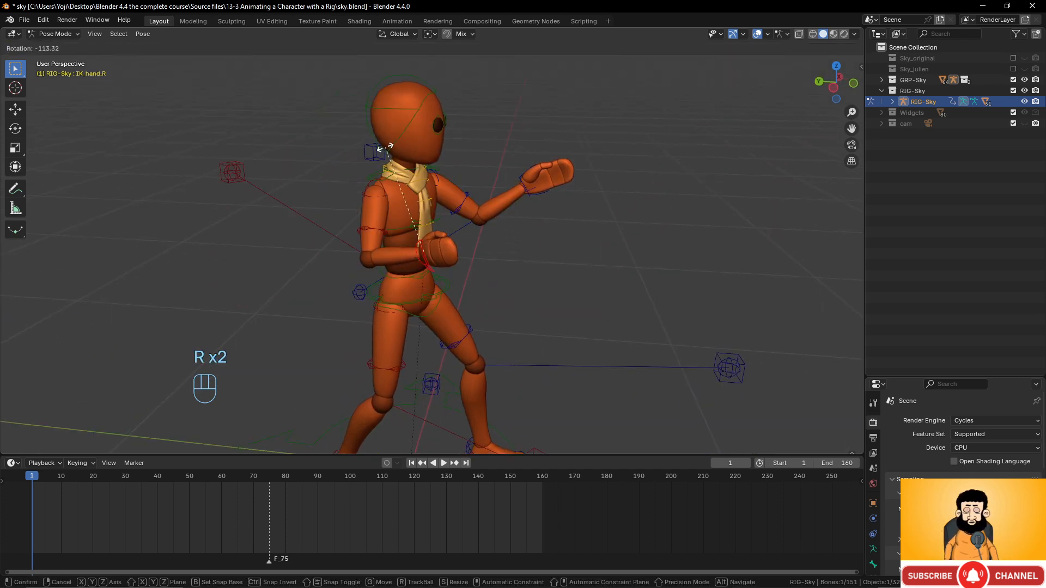
pyautogui.click(413, 188)
# - Turn the right hand and move it up beside the chin
pyautogui.press('r')
pyautogui.press('z')
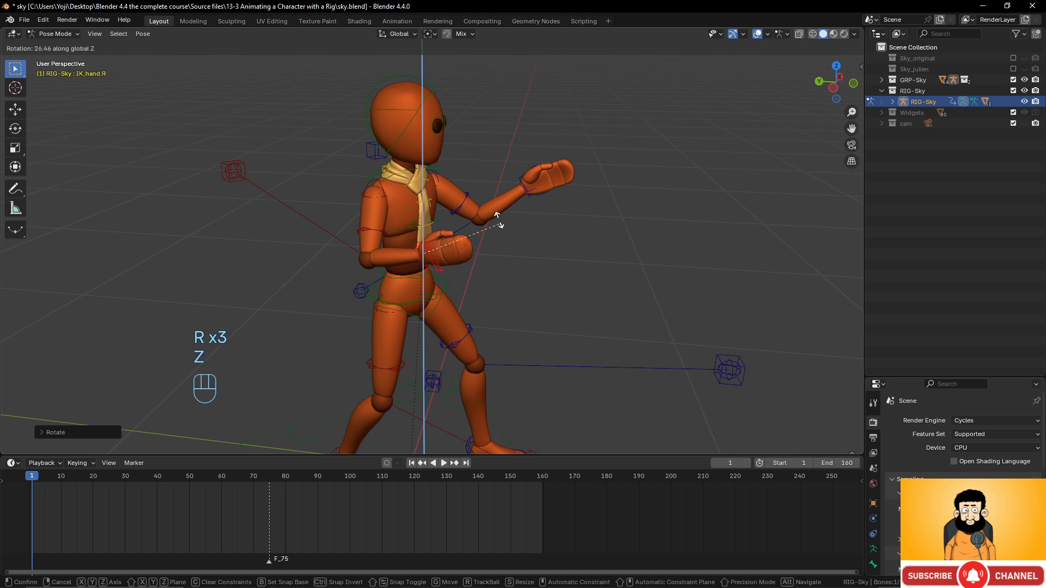
pyautogui.moveTo(469, 266); pyautogui.dragTo(566, 218, button='middle')
pyautogui.press('g')
pyautogui.click(520, 227)
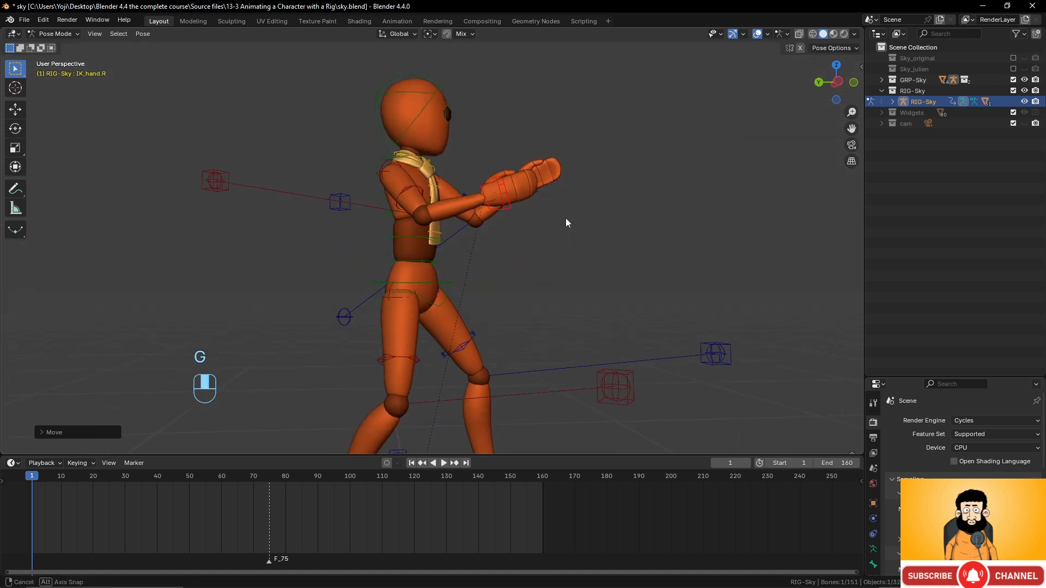
pyautogui.press('r')
pyautogui.press('g')
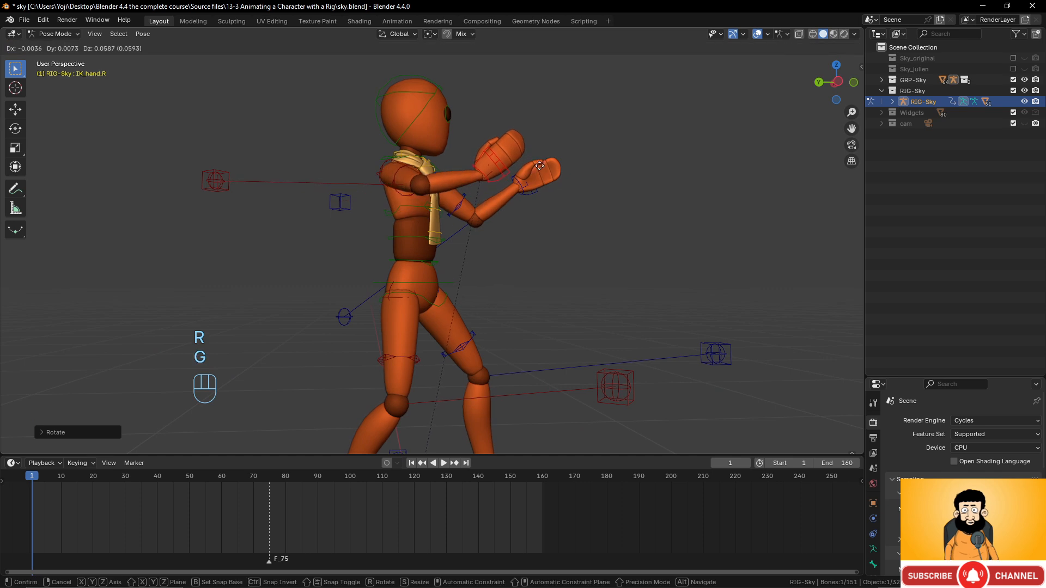
pyautogui.click(539, 173)
pyautogui.moveTo(538, 171); pyautogui.dragTo(370, 220, button='middle')
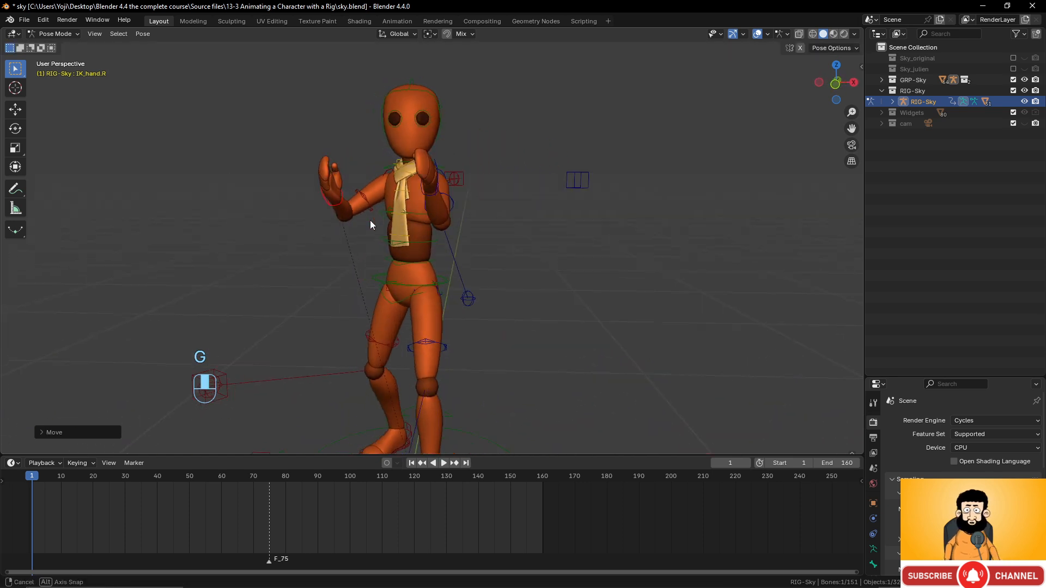
pyautogui.press('g')
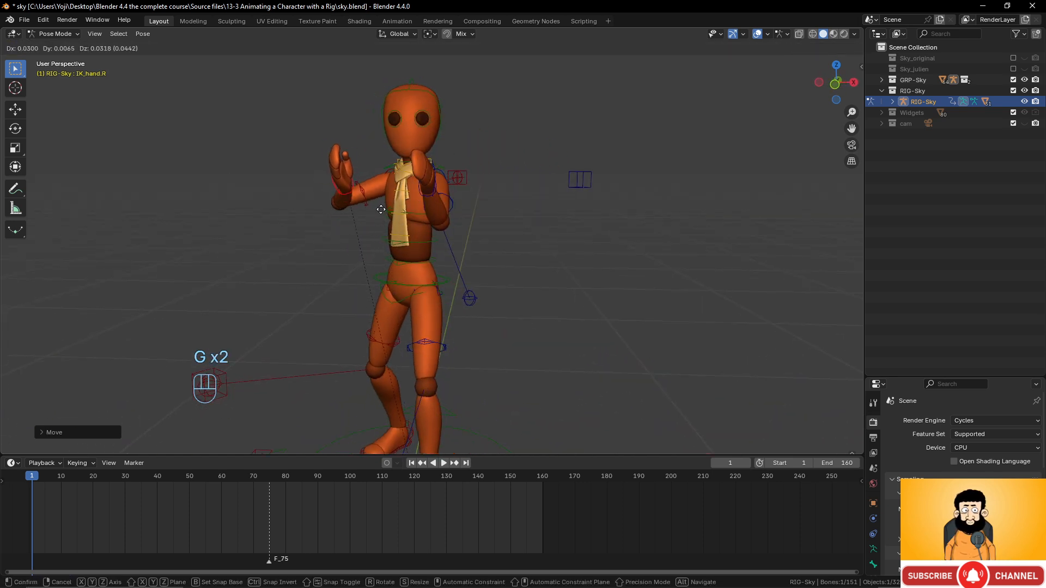
pyautogui.click(386, 207)
pyautogui.moveTo(385, 207); pyautogui.dragTo(368, 229, button='middle')
# - Reposition the right elbow pole target
pyautogui.click(293, 159)
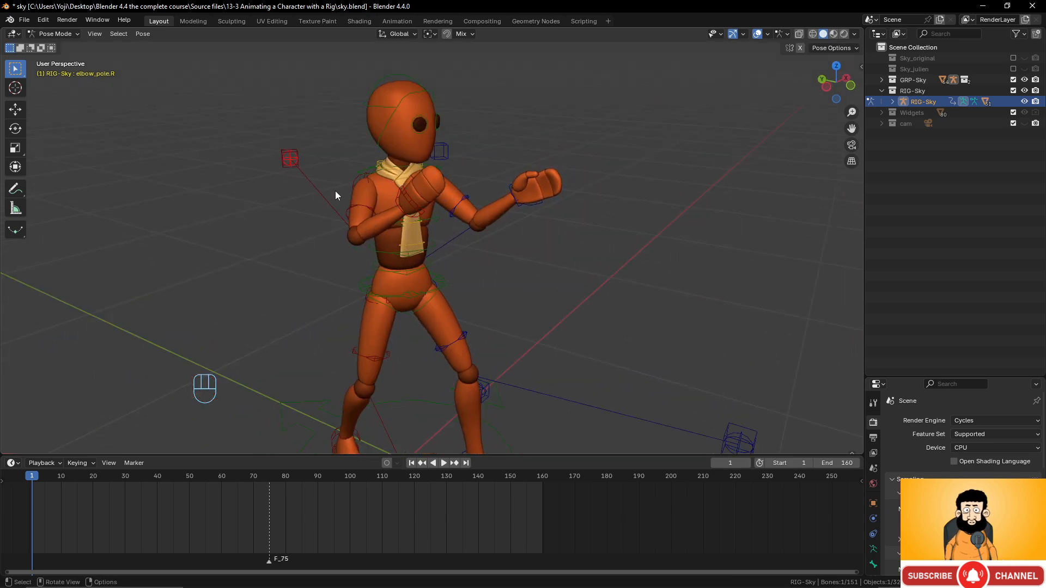
pyautogui.moveTo(335, 191); pyautogui.dragTo(348, 180, button='middle')
pyautogui.press('g')
pyautogui.click(234, 295)
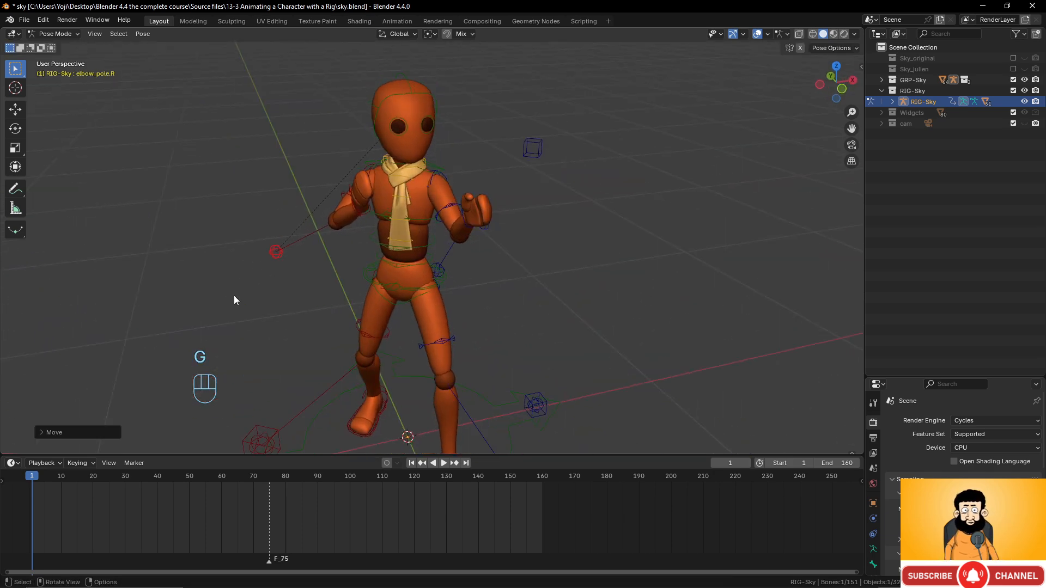
pyautogui.moveTo(234, 295); pyautogui.dragTo(514, 237, button='middle')
# - Fine-tune the right hand's position and rotation to complete the two-fisted guard
pyautogui.click(422, 221)
pyautogui.press('g')
pyautogui.click(456, 234)
pyautogui.press('r')
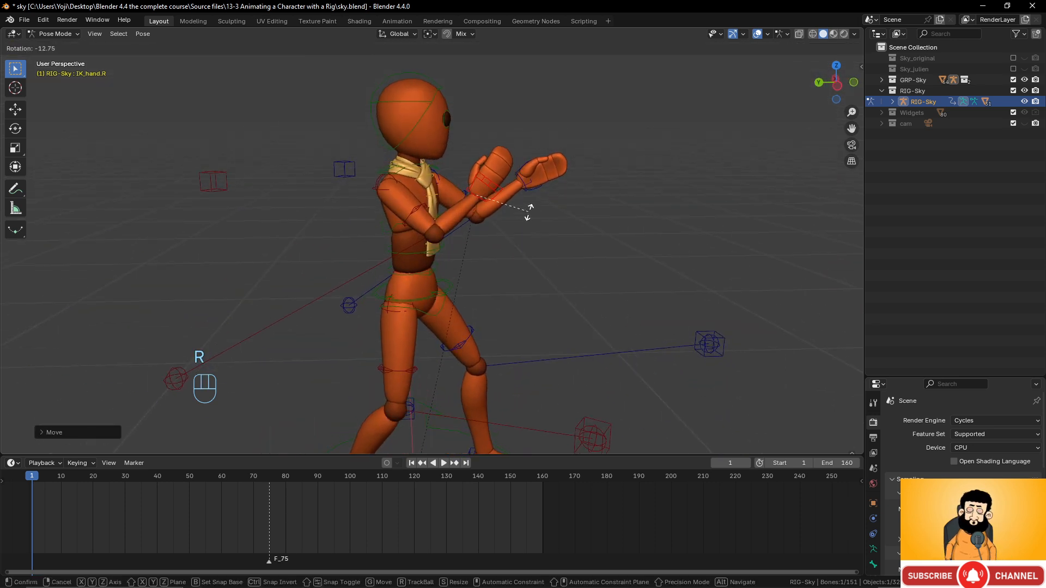
pyautogui.click(528, 209)
pyautogui.press('g')
pyautogui.click(532, 207)
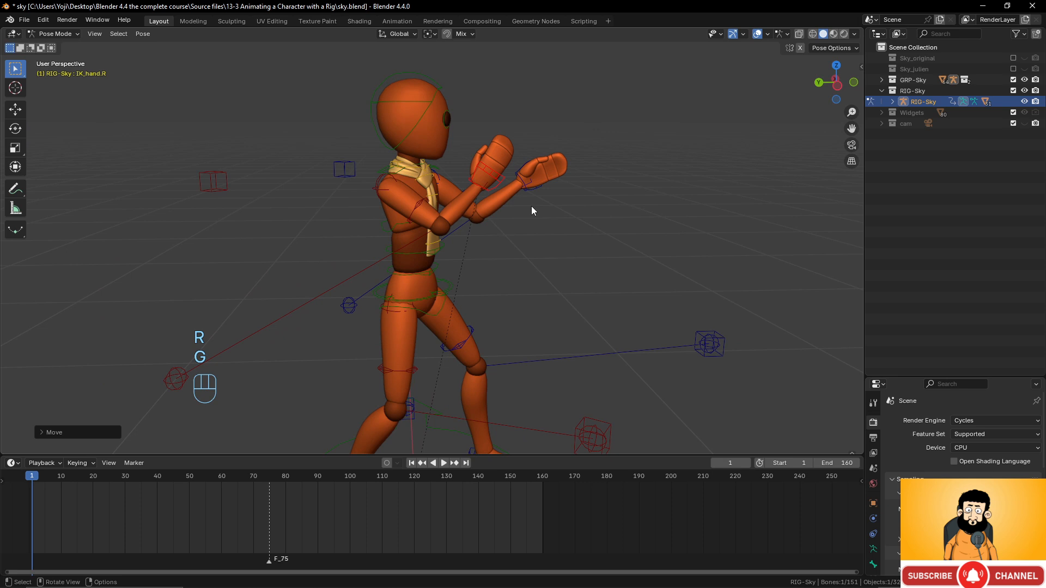
# - Tilt Sky's head bone and shift it into a new position
pyautogui.click(419, 113)
pyautogui.moveTo(427, 127); pyautogui.dragTo(460, 122, button='middle')
pyautogui.press('r')
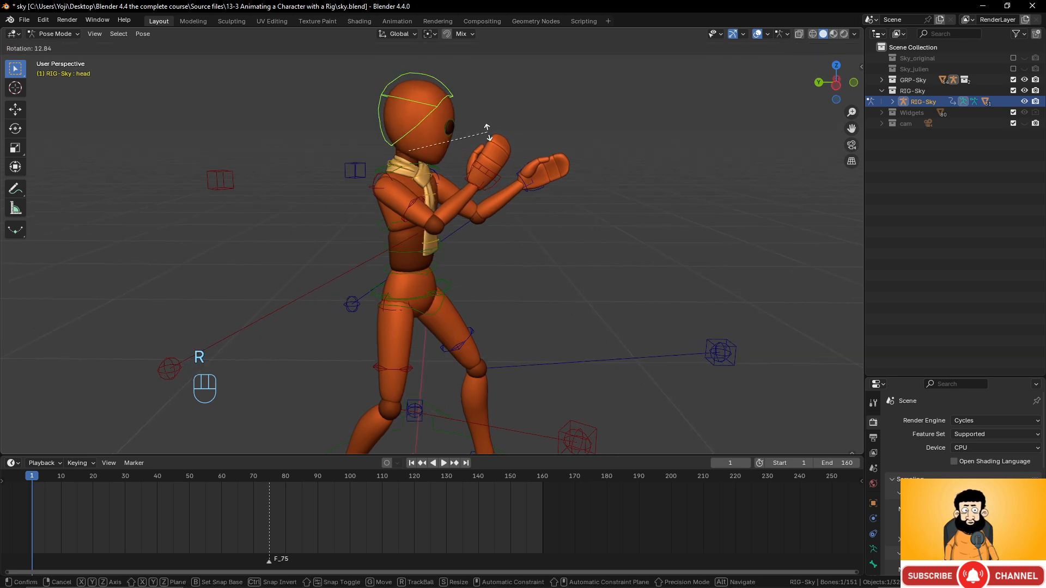
pyautogui.click(486, 133)
pyautogui.press('g')
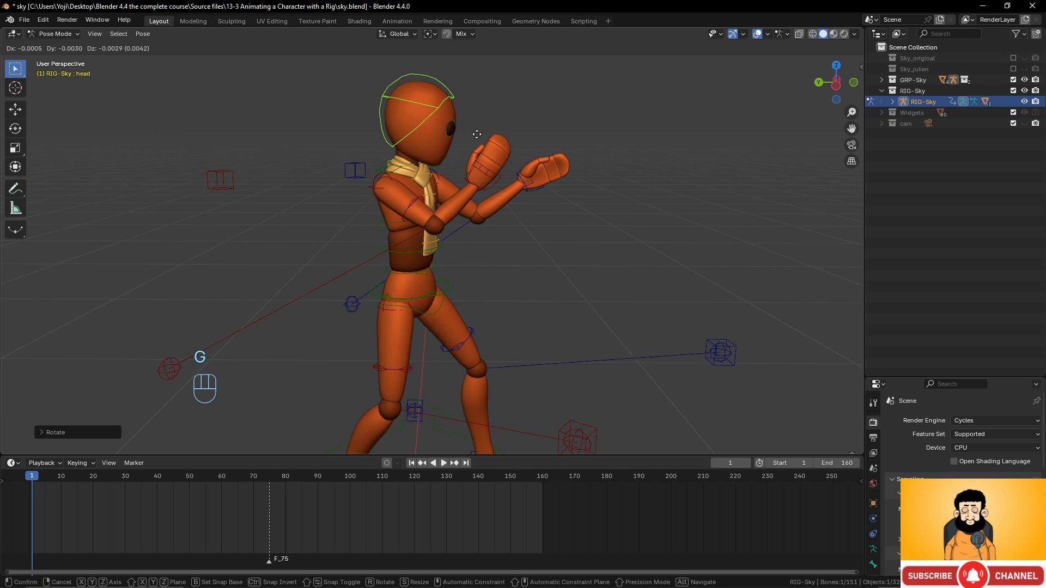
pyautogui.click(477, 135)
# - Rotate the right and left shoulder bones for the guard
pyautogui.click(391, 174)
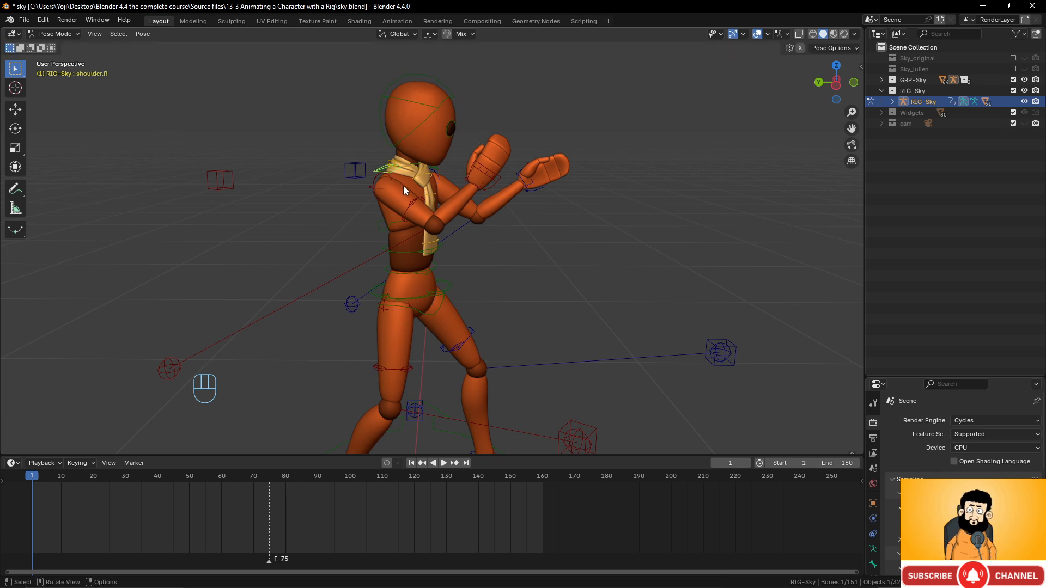
pyautogui.moveTo(404, 189); pyautogui.dragTo(354, 186, button='middle')
pyautogui.press('r')
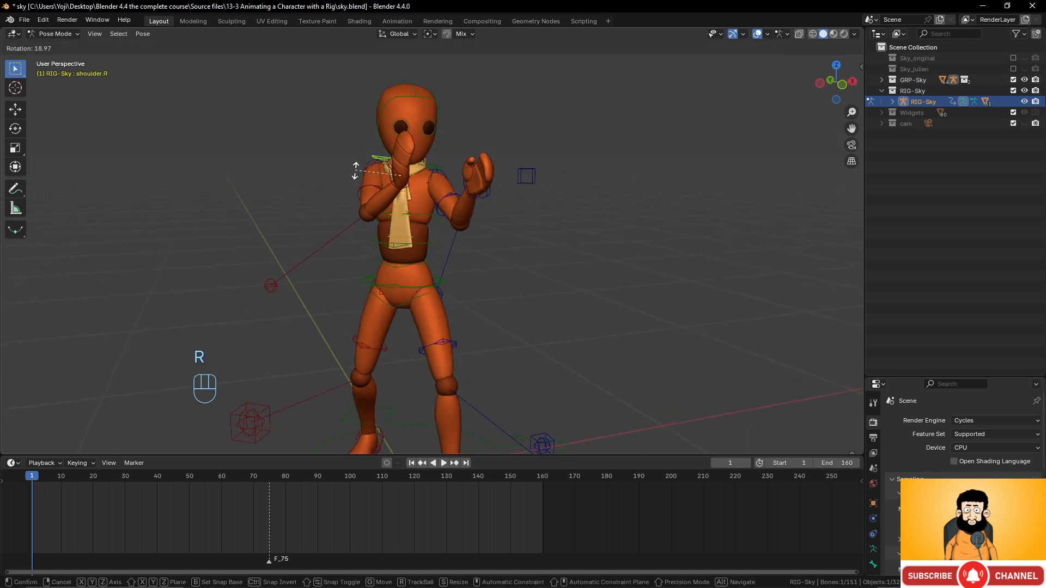
pyautogui.click(355, 170)
pyautogui.click(441, 165)
pyautogui.press('r')
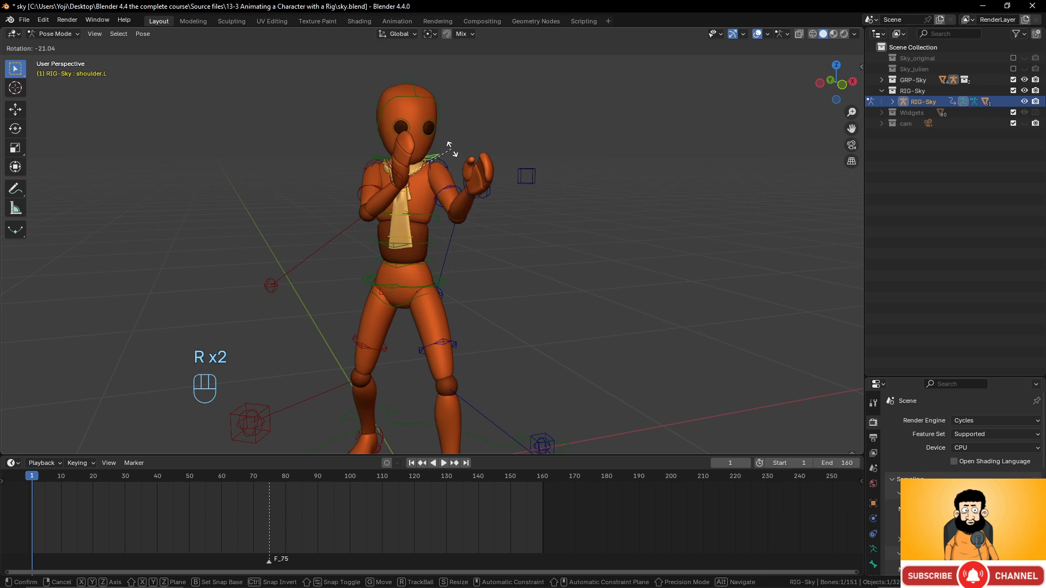
pyautogui.click(442, 162)
# - Rotate the IK_hand.L control and raise the left glove in front of the face
pyautogui.moveTo(443, 162); pyautogui.dragTo(500, 181, button='middle')
pyautogui.click(544, 189)
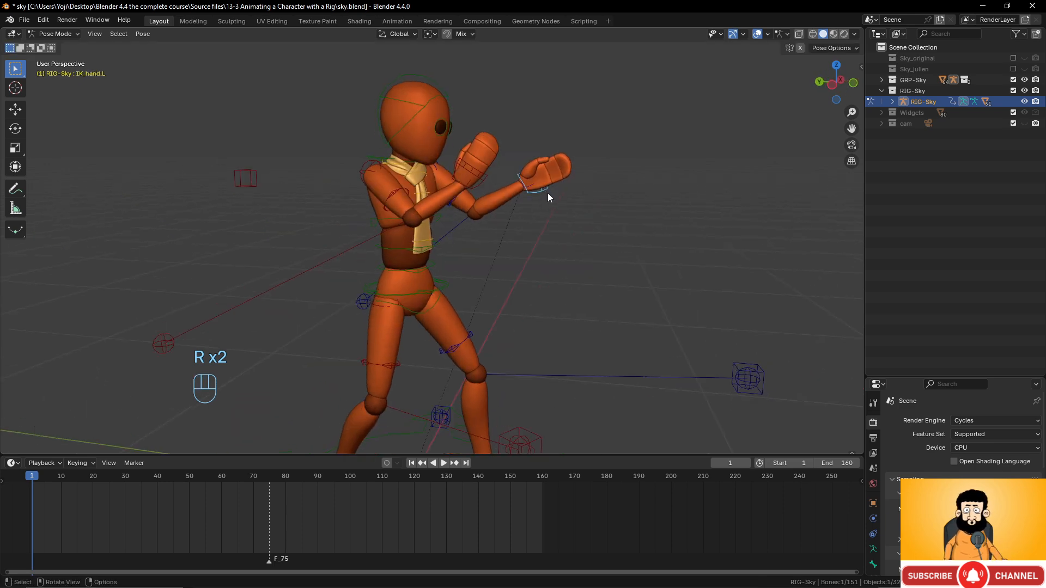
pyautogui.press('r')
pyautogui.click(559, 187)
pyautogui.press('g')
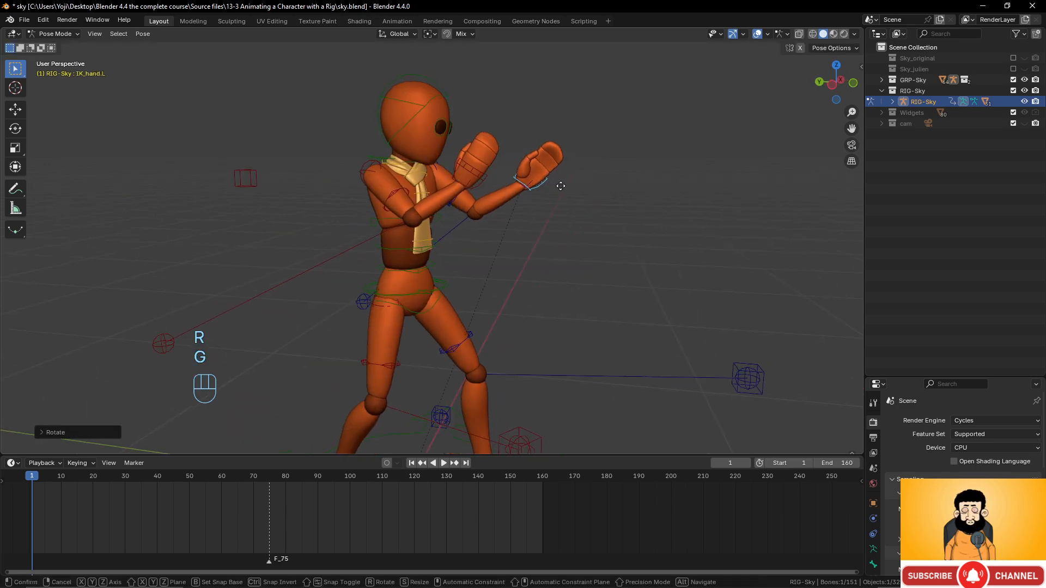
pyautogui.click(552, 182)
pyautogui.moveTo(551, 182); pyautogui.dragTo(447, 304, button='middle')
pyautogui.scroll(-6, 440, 233)
pyautogui.scroll(7, 440, 234)
pyautogui.scroll(3, 531, 237)
pyautogui.scroll(3, 440, 254)
pyautogui.moveTo(440, 254); pyautogui.dragTo(297, 221, button='middle')
# - Deselect all bones and show the rig's Armature Data properties, enlarged upward
pyautogui.click(280, 201)
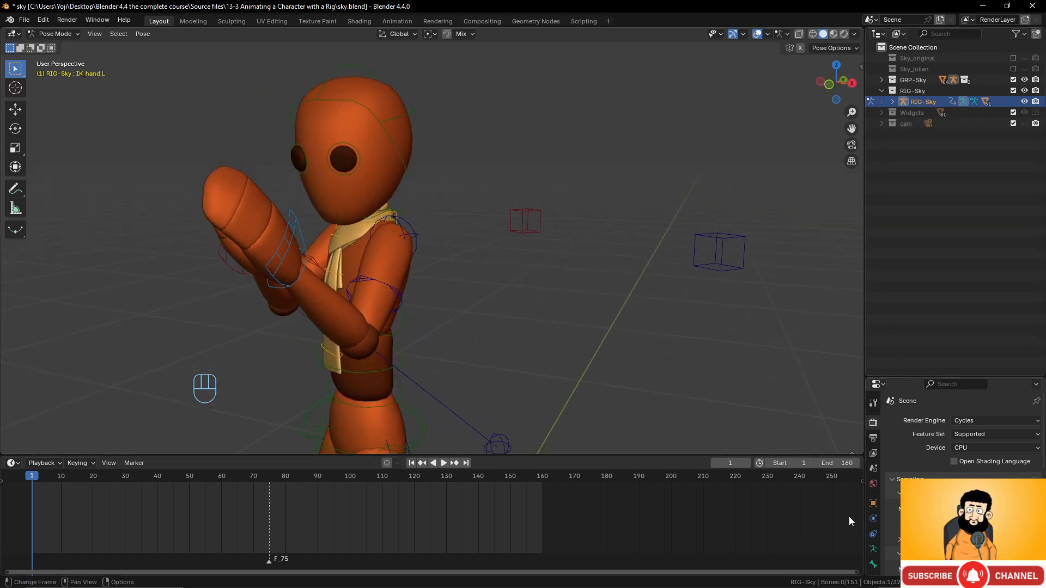
pyautogui.click(872, 551)
pyautogui.moveTo(998, 376); pyautogui.dragTo(1000, 223)
# - Toggle the Layer 2 and Layer 3 bone collections, leaving both hidden
pyautogui.click(993, 350)
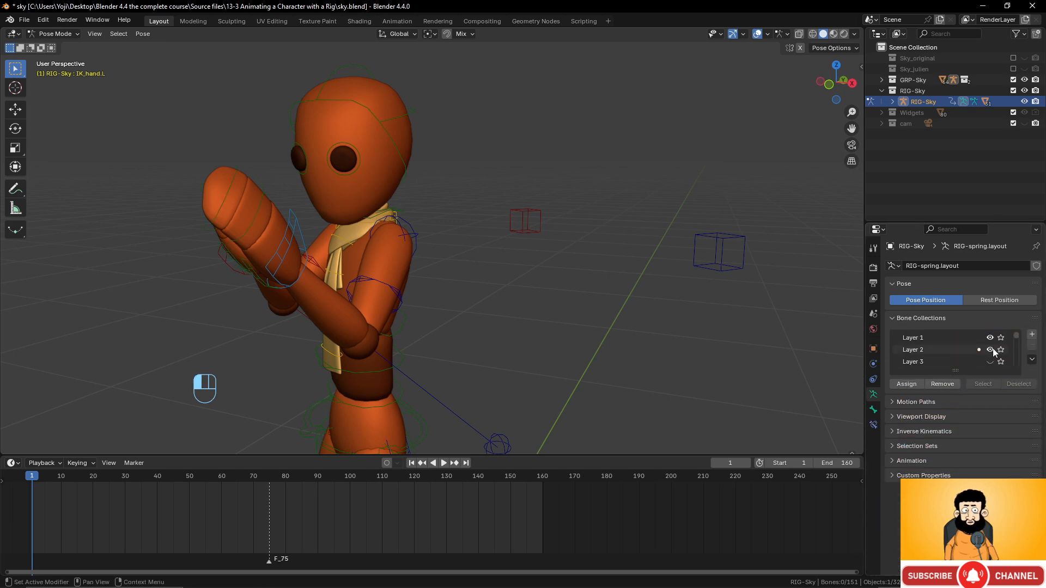
pyautogui.click(991, 350)
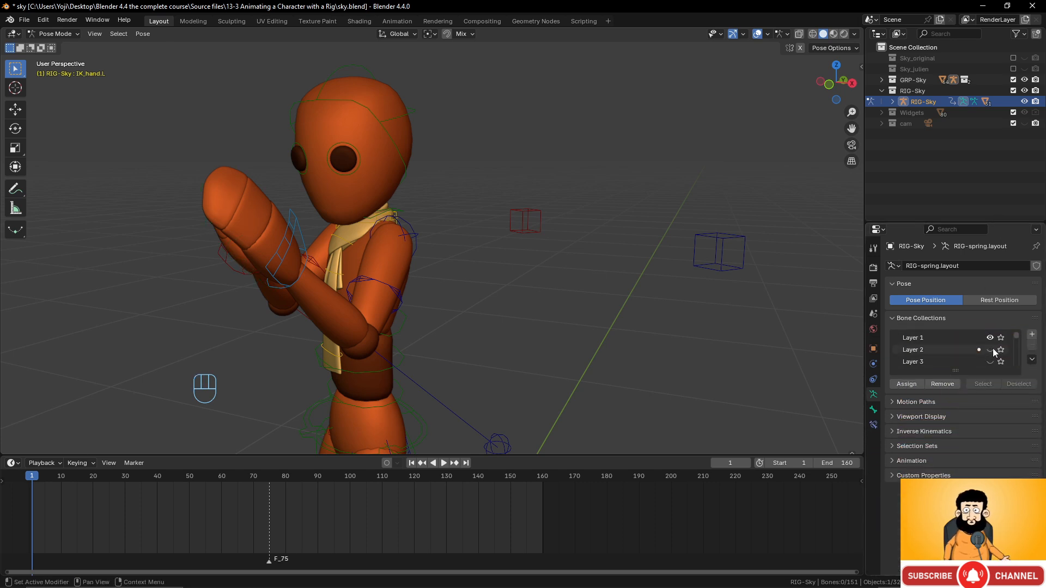
pyautogui.click(991, 350)
pyautogui.click(990, 350)
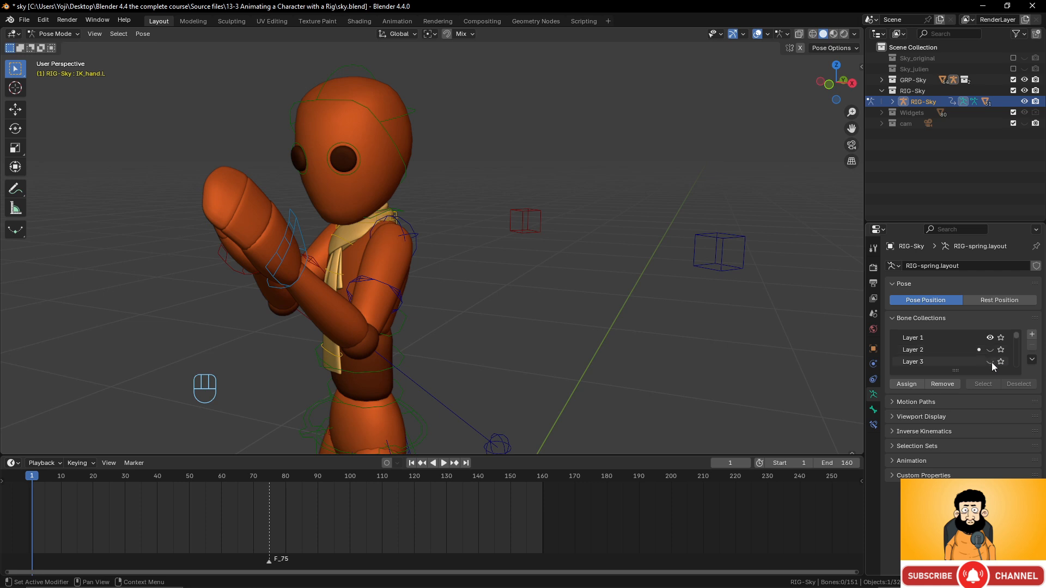
pyautogui.click(991, 362)
pyautogui.click(991, 362)
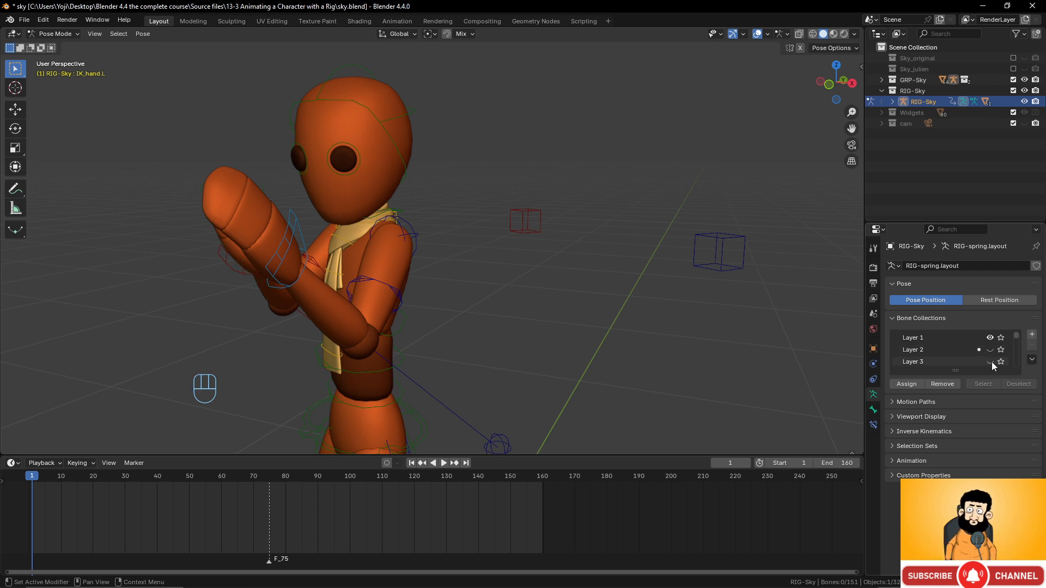
# - Show the Layer 2 finger controls and bend the first left finger bone
pyautogui.click(990, 350)
pyautogui.moveTo(457, 289); pyautogui.dragTo(443, 239, button='middle')
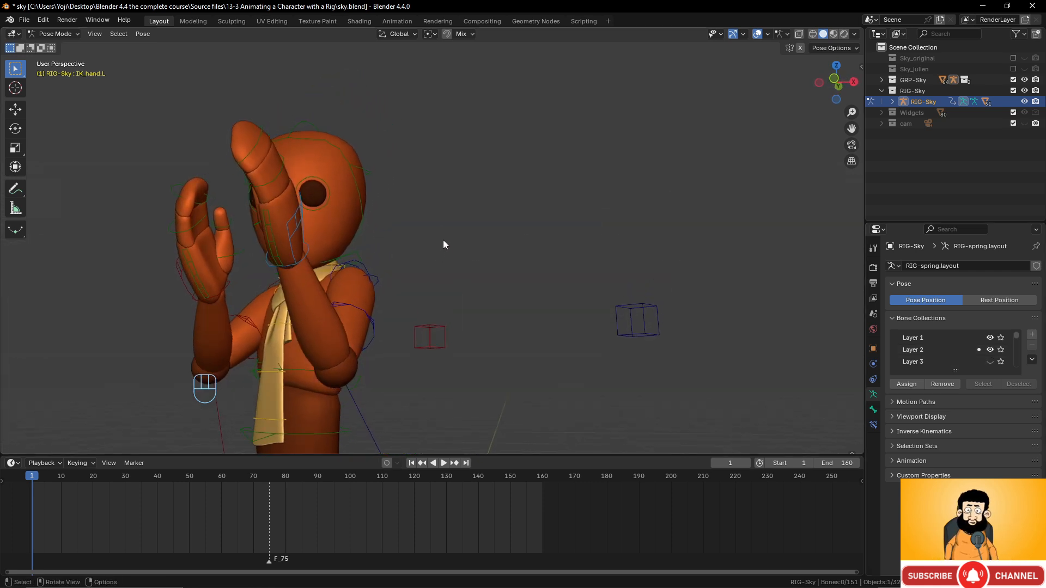
pyautogui.click(283, 172)
pyautogui.keyDown('shift'); pyautogui.moveTo(283, 171); pyautogui.dragTo(390, 188, button='middle'); pyautogui.keyUp('shift')
pyautogui.press('r')
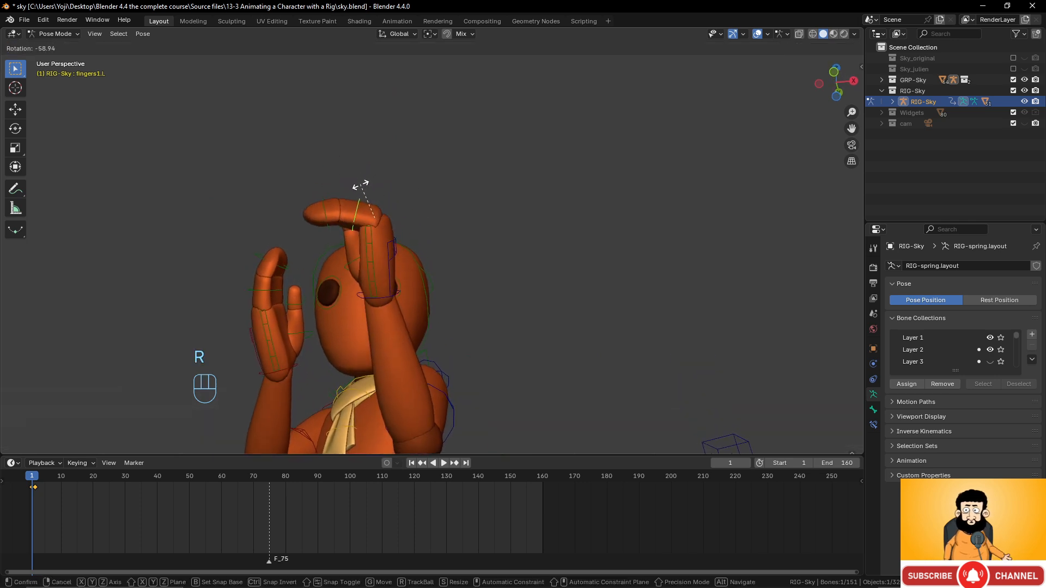
pyautogui.click(360, 191)
# - Curl the left hand's first and second finger bones further into a tight fist
pyautogui.click(325, 220)
pyautogui.press('r')
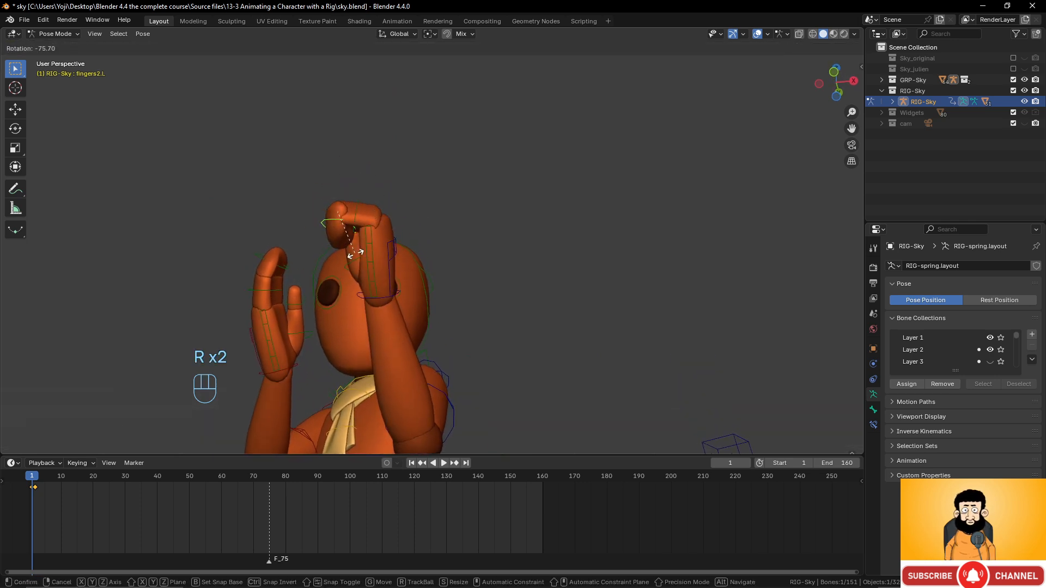
pyautogui.click(356, 254)
pyautogui.click(357, 207)
pyautogui.press('r')
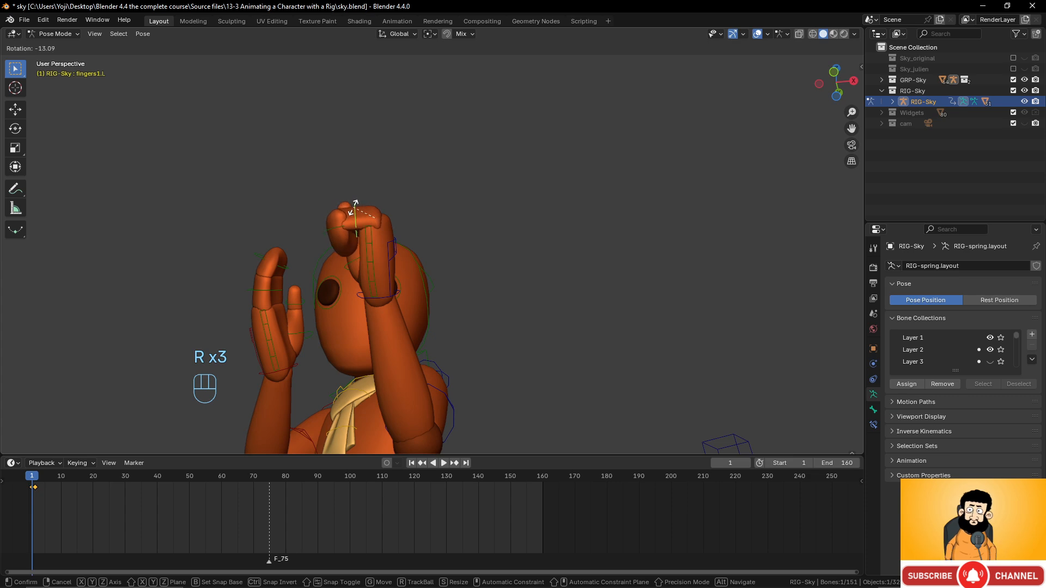
pyautogui.click(410, 225)
pyautogui.moveTo(410, 225); pyautogui.dragTo(517, 280, button='middle')
pyautogui.click(511, 294)
pyautogui.press('r')
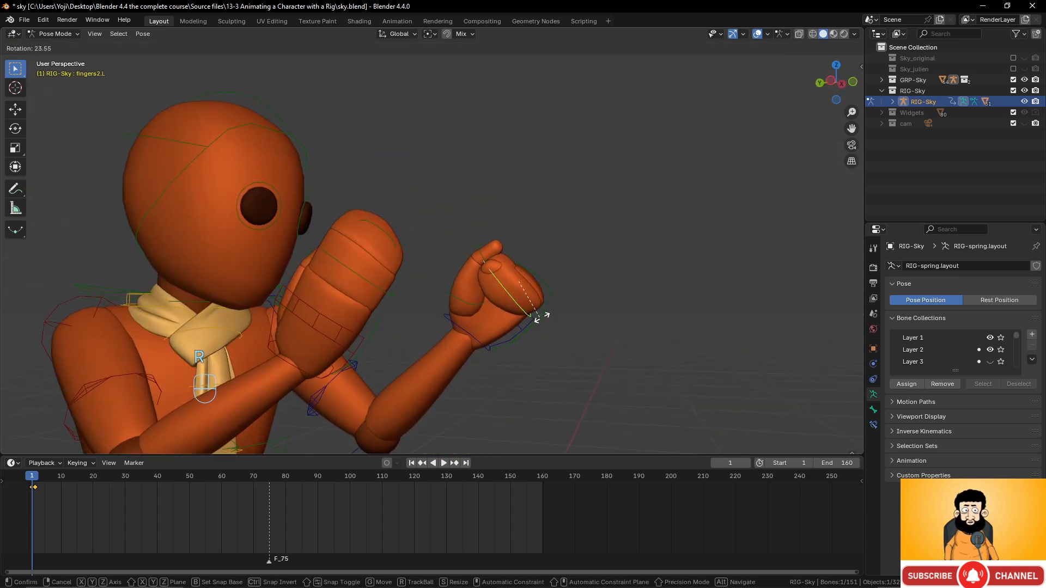
pyautogui.click(546, 315)
# - Bend the right hand's first finger bone toward the face into a fist
pyautogui.moveTo(547, 316); pyautogui.dragTo(289, 229, button='middle')
pyautogui.click(266, 273)
pyautogui.press('r')
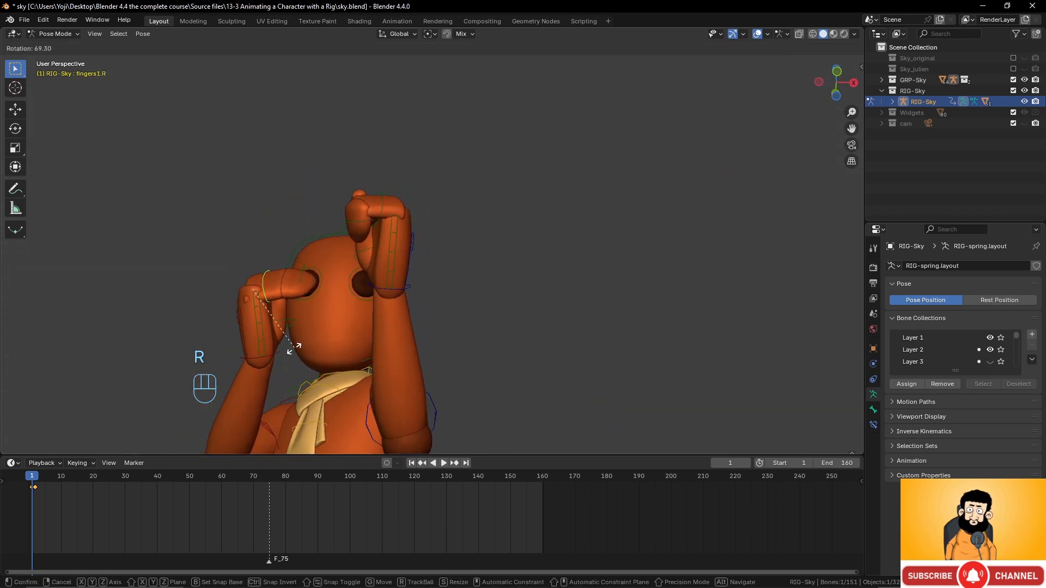
pyautogui.click(291, 349)
# - Select the left hand's finger bone, hand control and assistant bone
pyautogui.moveTo(365, 276); pyautogui.dragTo(416, 311, button='middle')
pyautogui.click(434, 293)
pyautogui.keyDown('shift'); pyautogui.click(432, 302); pyautogui.keyUp('shift')
pyautogui.keyDown('shift'); pyautogui.click(380, 287); pyautogui.keyUp('shift')
pyautogui.click(417, 314)
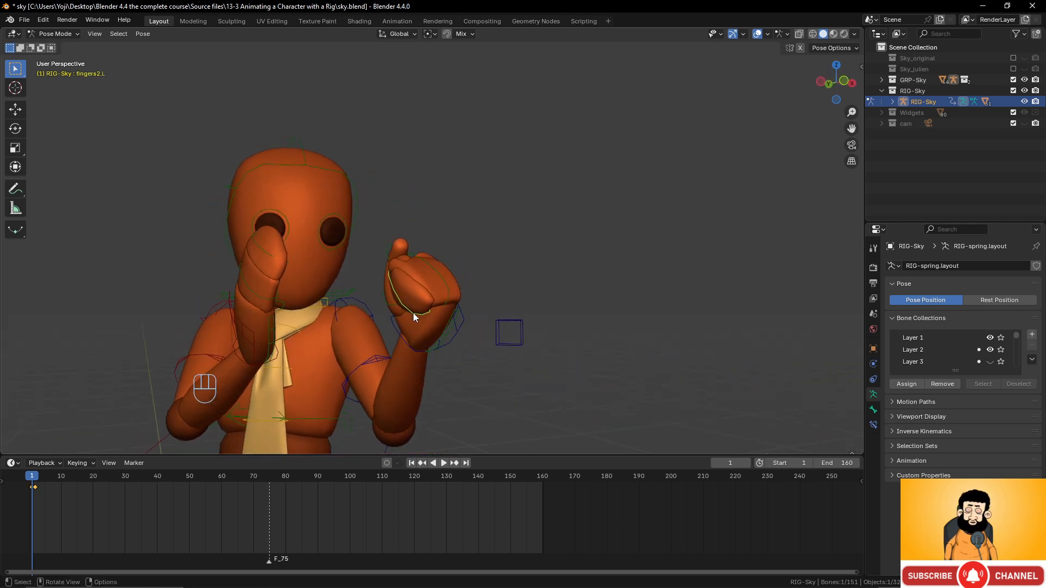
# - Keyframe the left hand bones at frame 1, copy the pose and paste it mirrored
pyautogui.keyDown('shift'); pyautogui.click(447, 288); pyautogui.keyUp('shift')
pyautogui.press('i')
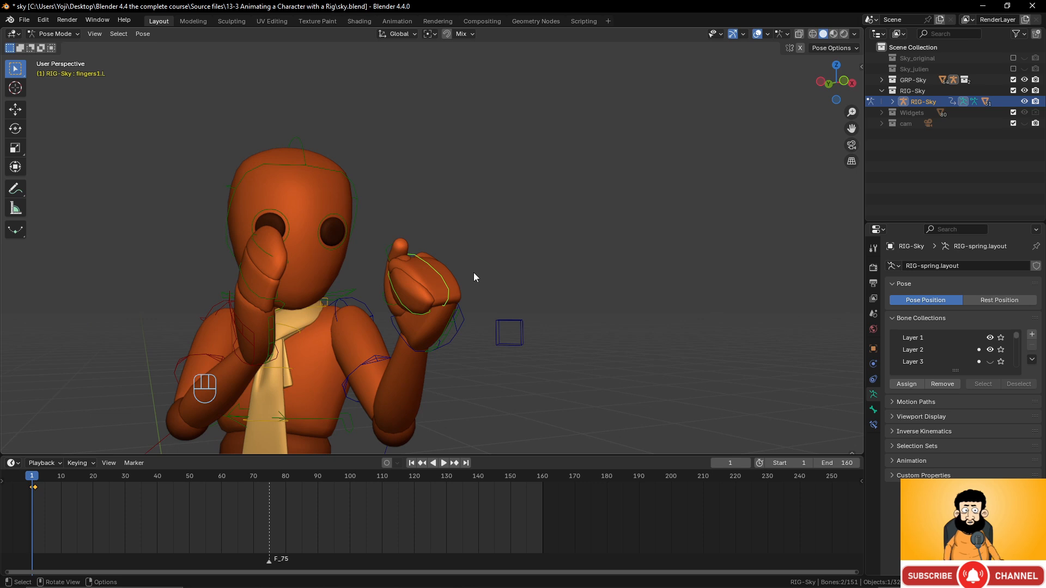
pyautogui.hotkey('ctrl', 'c')
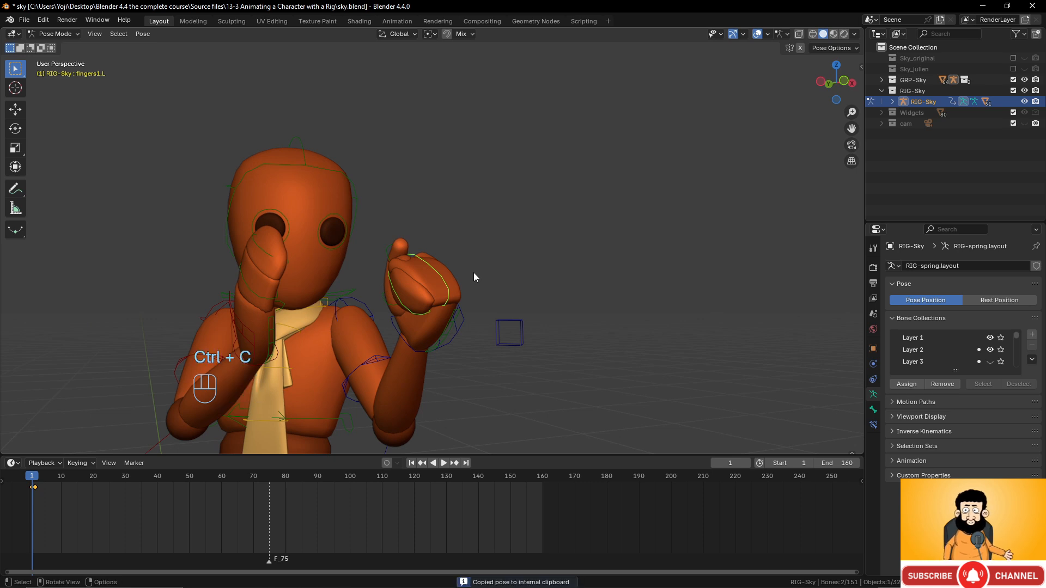
pyautogui.moveTo(407, 297); pyautogui.dragTo(407, 296, button='middle')
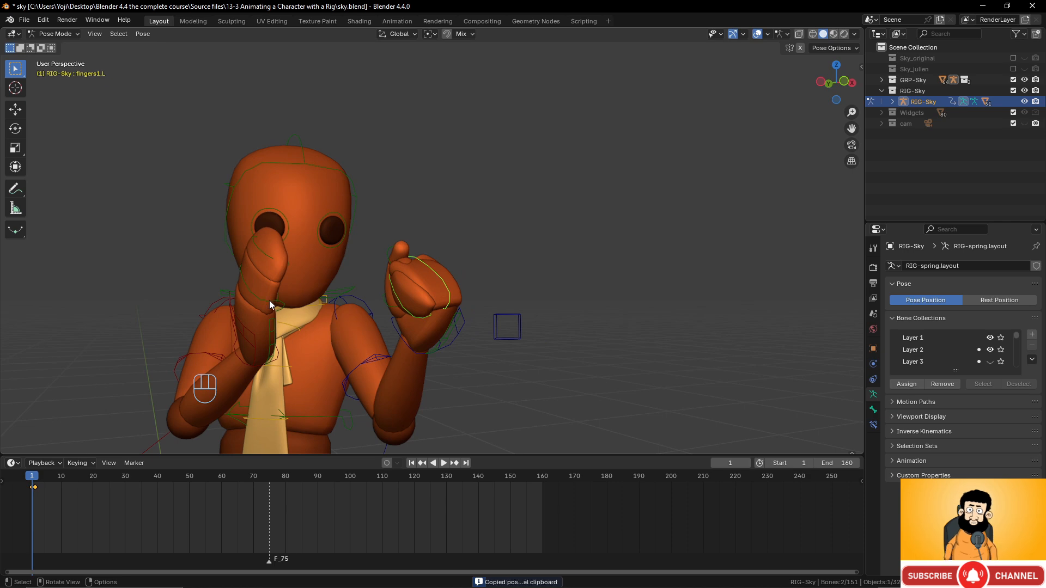
pyautogui.hotkey('ctrl', 'shift', 'v')
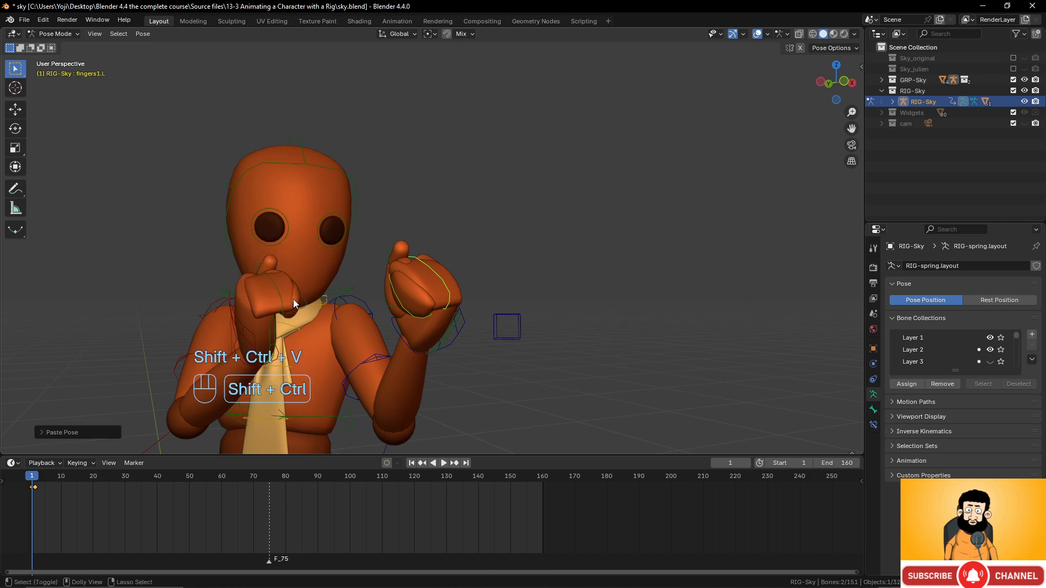
pyautogui.moveTo(299, 280); pyautogui.dragTo(486, 250, button='middle')
# - In the right side view, rotate the chest bone forward
pyautogui.scroll(3, 457, 306)
pyautogui.keyDown('shift'); pyautogui.moveTo(428, 288); pyautogui.dragTo(469, 230, button='middle'); pyautogui.keyUp('shift')
pyautogui.click(401, 285)
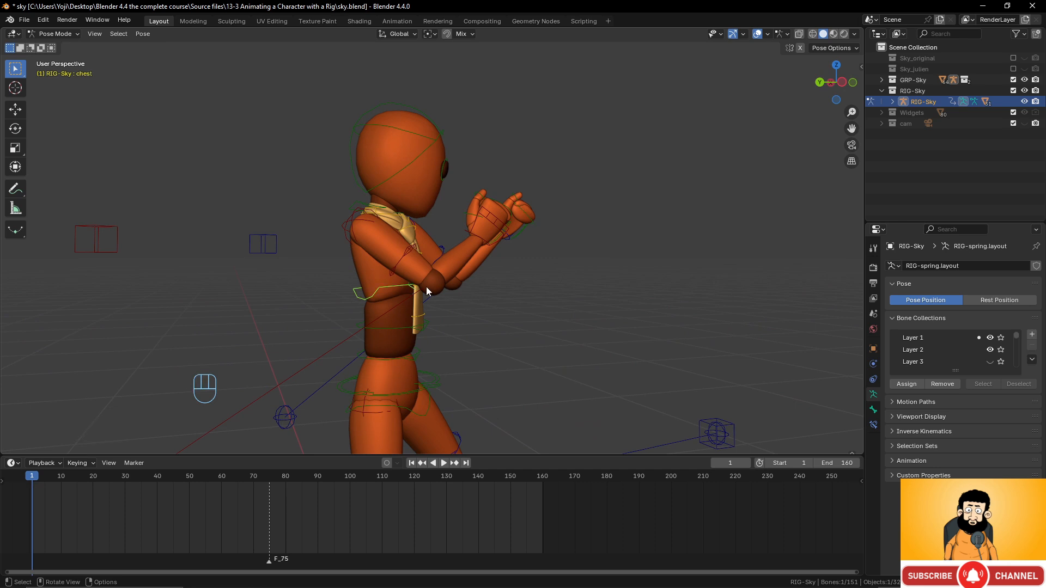
pyautogui.press('KP_3')
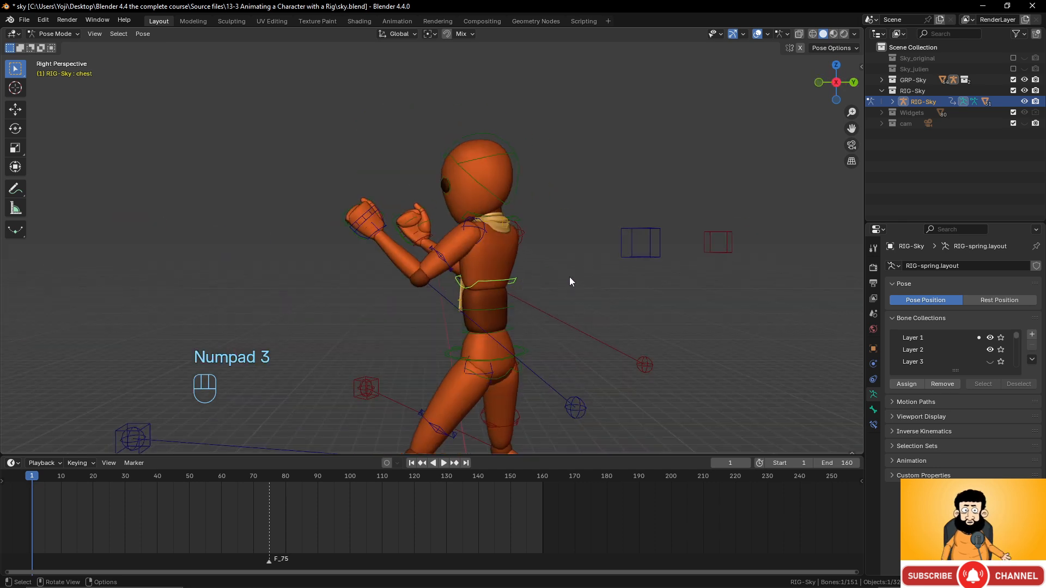
pyautogui.press('r')
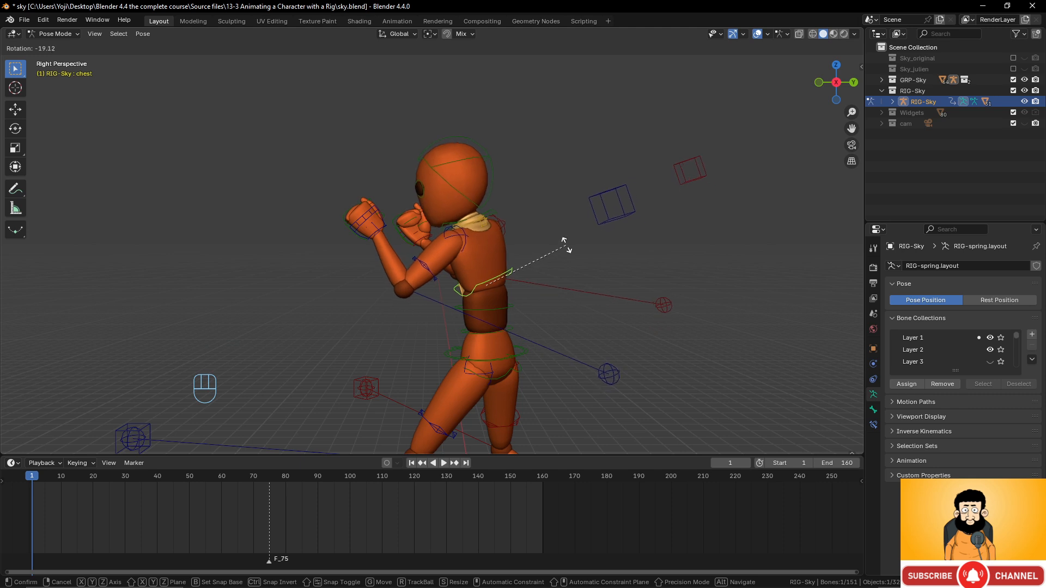
pyautogui.click(566, 248)
# - Rotate the torso and spine2 bones to hunch the upper body forward
pyautogui.click(509, 313)
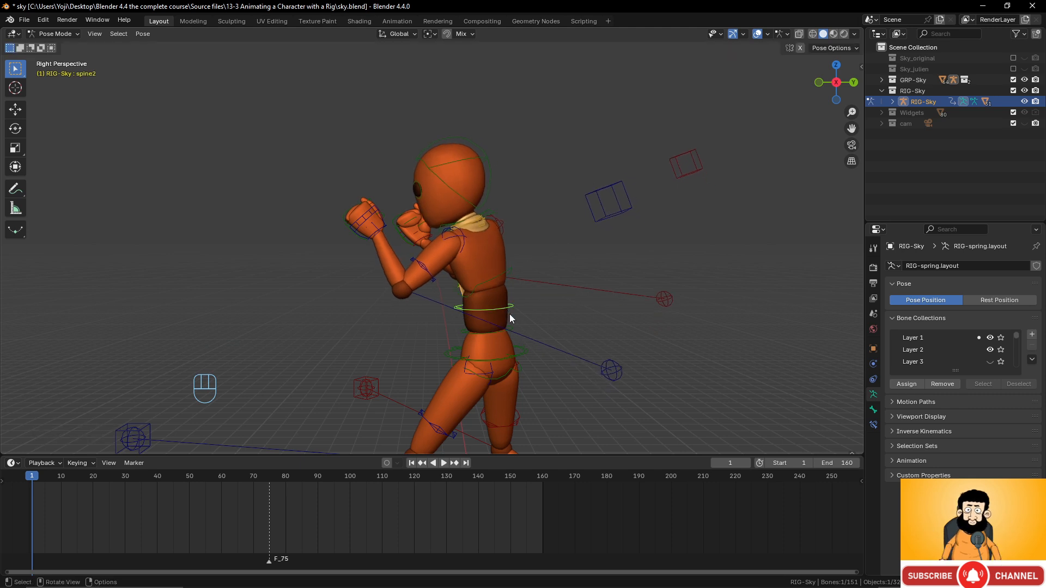
pyautogui.click(515, 331)
pyautogui.press('r')
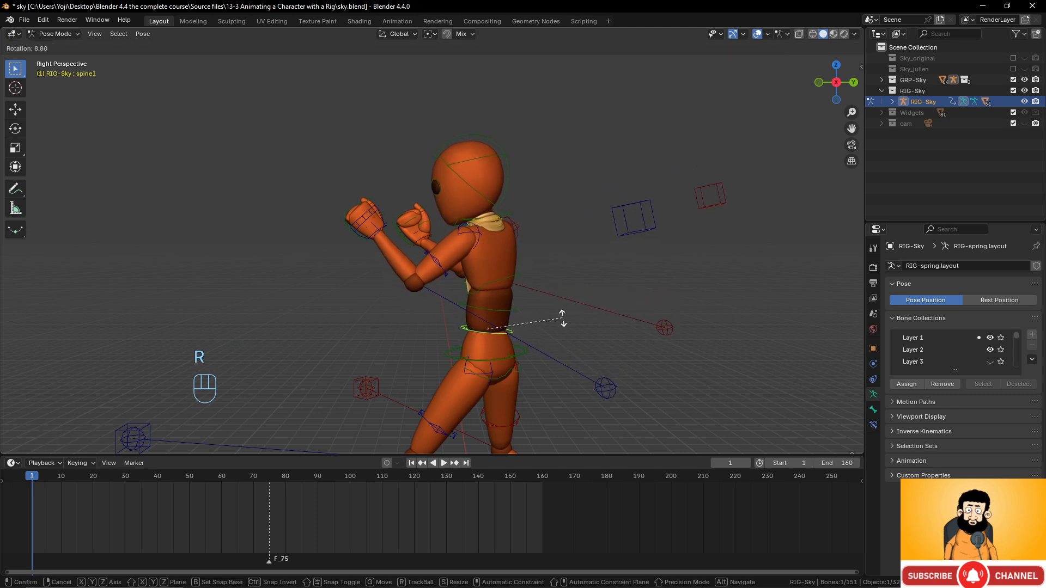
pyautogui.rightClick(519, 357)
pyautogui.click(515, 314)
pyautogui.press('r')
pyautogui.press('r')
pyautogui.click(554, 325)
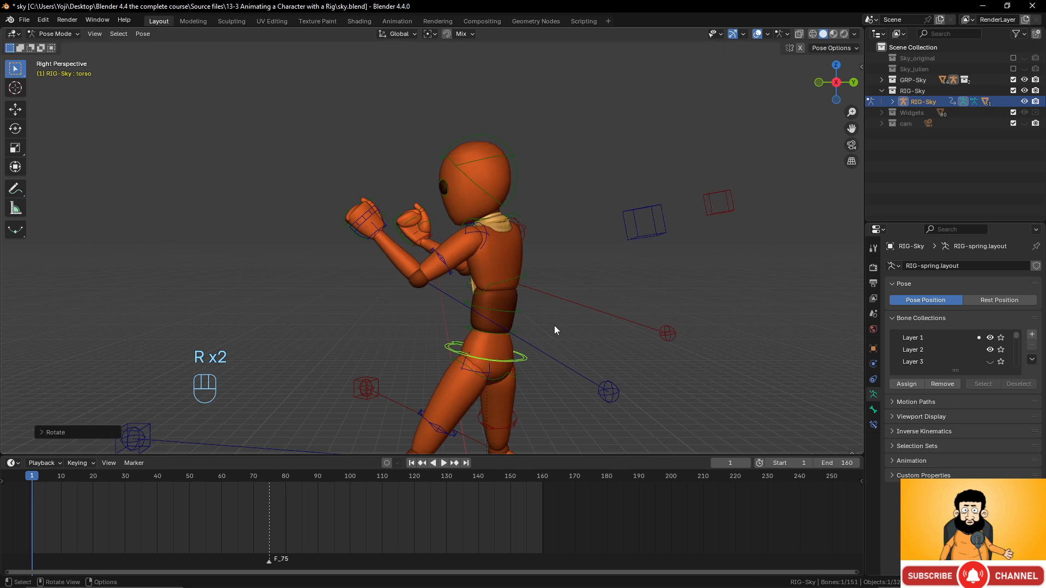
pyautogui.press('r')
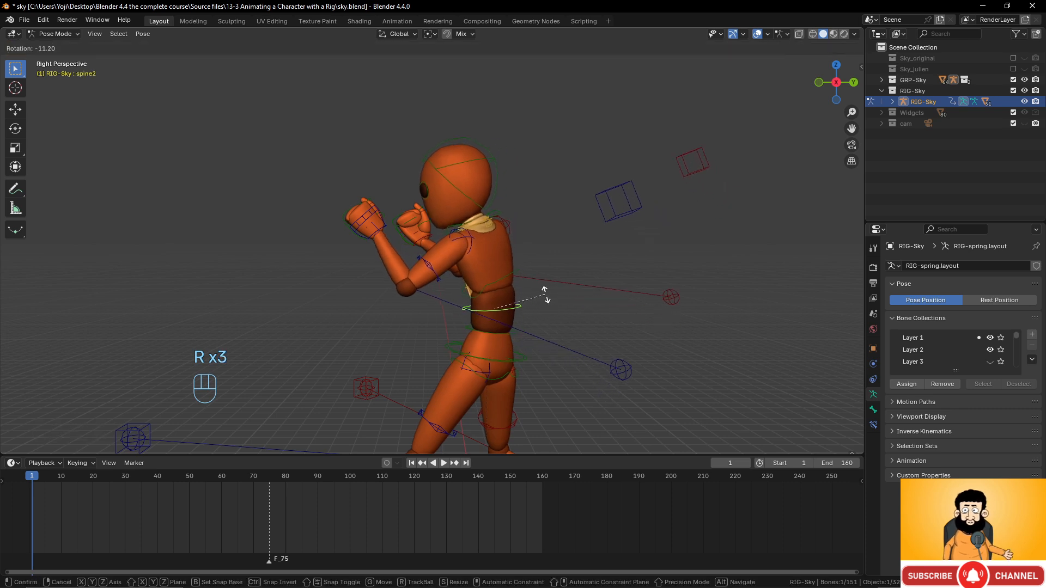
pyautogui.click(439, 232)
pyautogui.click(404, 234)
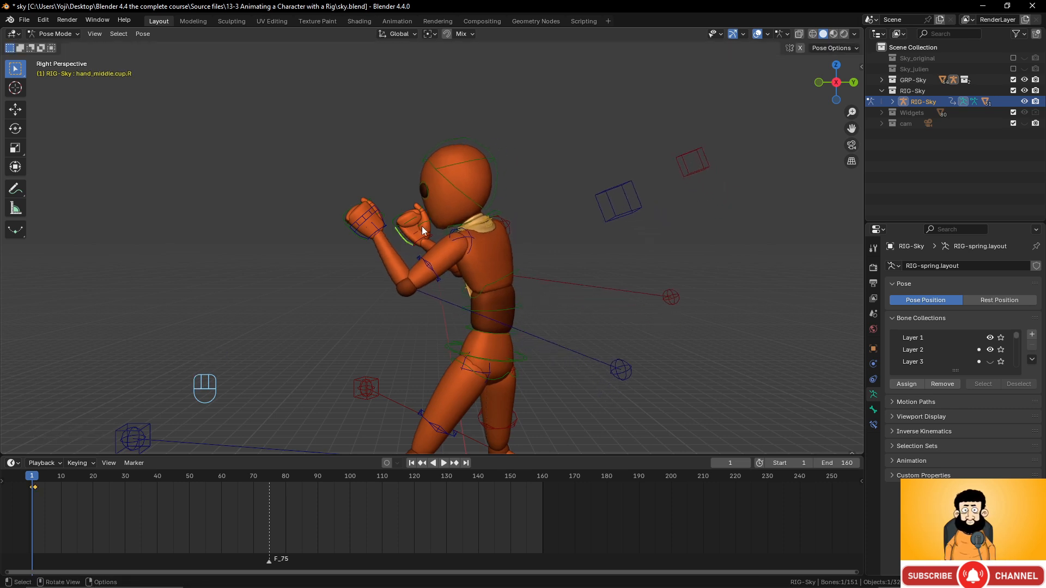
# - In orthographic side view, move the left hand IK control to a new guard position
pyautogui.press('KP_5')
pyautogui.scroll(-1, 417, 232)
pyautogui.scroll(2, 417, 233)
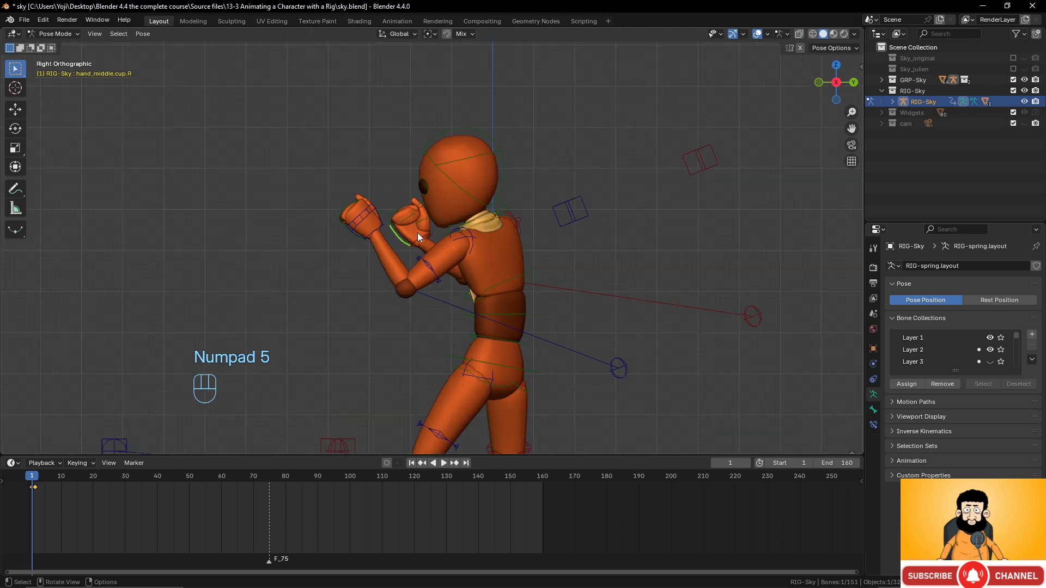
pyautogui.click(368, 221)
pyautogui.press('g')
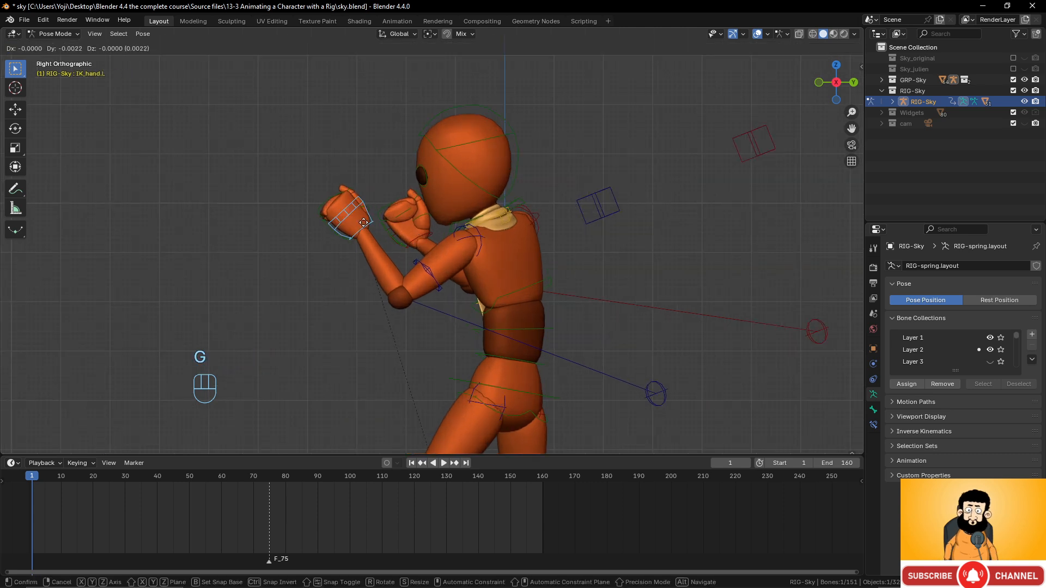
pyautogui.click(350, 219)
# - Move the right hand IK control so the right fist sits up beside the left
pyautogui.click(395, 235)
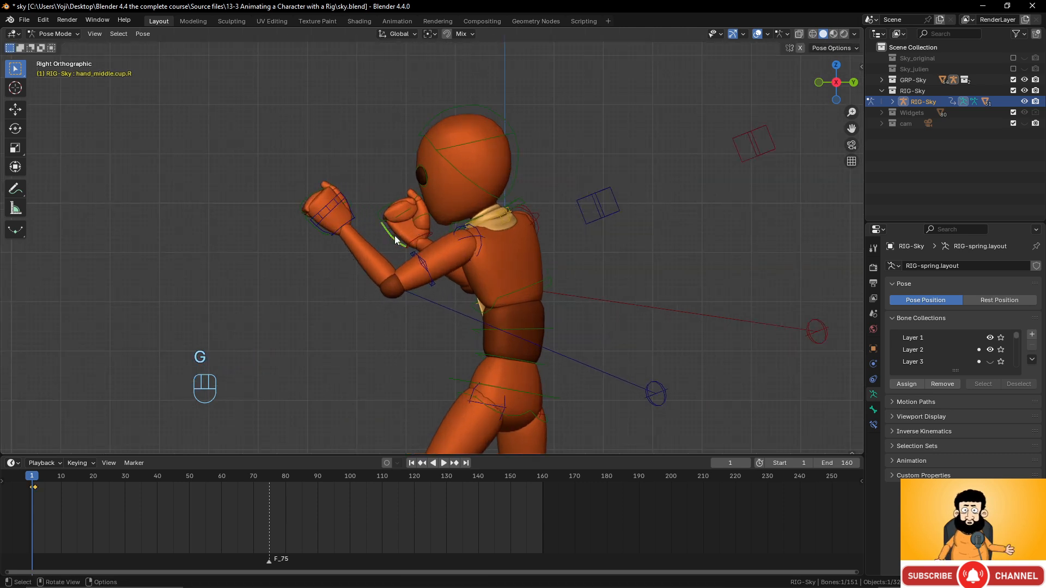
pyautogui.moveTo(394, 235); pyautogui.dragTo(582, 254, button='middle')
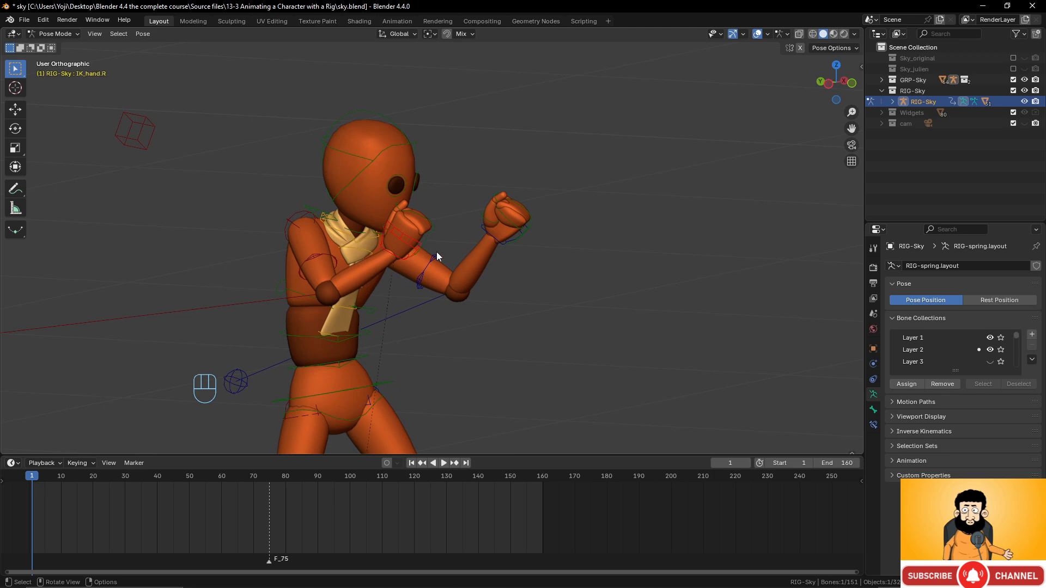
pyautogui.moveTo(436, 252); pyautogui.dragTo(491, 251, button='middle')
pyautogui.click(490, 250)
pyautogui.press('g')
pyautogui.click(513, 235)
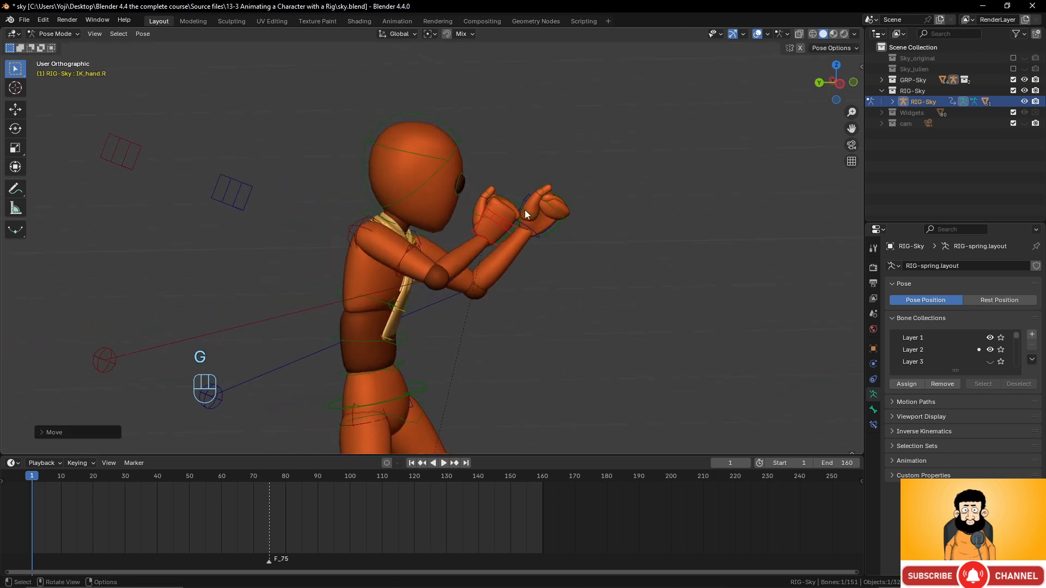
# - Frame the view on the fists and select the left thumb tip bone thumb2.L
pyautogui.scroll(-3, 524, 209)
pyautogui.moveTo(524, 209); pyautogui.dragTo(461, 213, button='middle')
pyautogui.scroll(4, 498, 243)
pyautogui.keyDown('shift'); pyautogui.moveTo(498, 243); pyautogui.dragTo(611, 294, button='middle'); pyautogui.keyUp('shift')
pyautogui.scroll(3, 463, 278)
pyautogui.click(540, 241)
# - Rotate the left thumb bones thumb2.L and thumb1.L in against the fist
pyautogui.press('g')
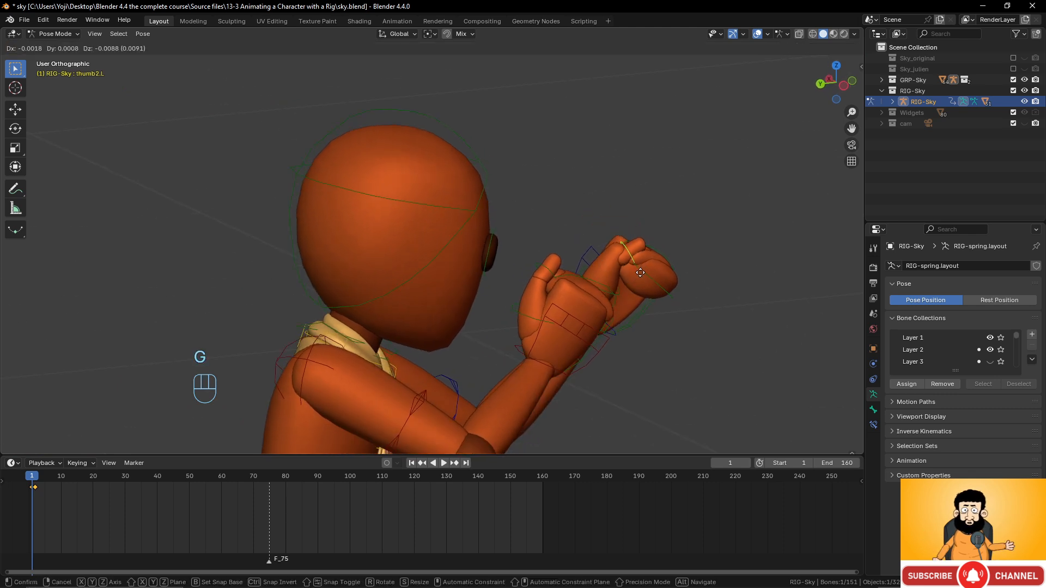
pyautogui.rightClick(637, 256)
pyautogui.moveTo(661, 233); pyautogui.dragTo(650, 235, button='middle')
pyautogui.press('r')
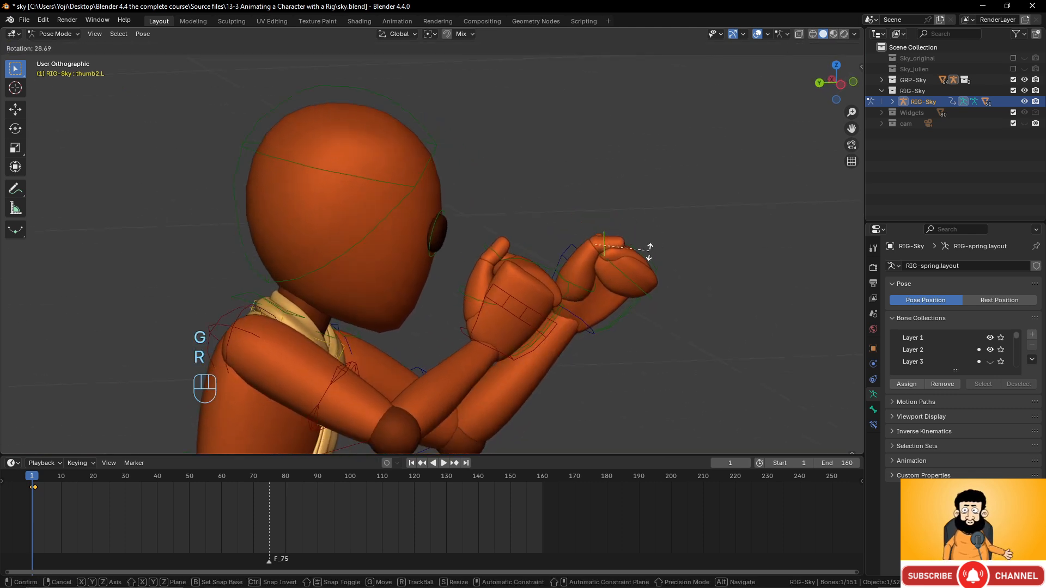
pyautogui.click(645, 265)
pyautogui.click(582, 290)
pyautogui.moveTo(596, 288); pyautogui.dragTo(456, 266, button='middle')
pyautogui.press('r')
pyautogui.click(464, 191)
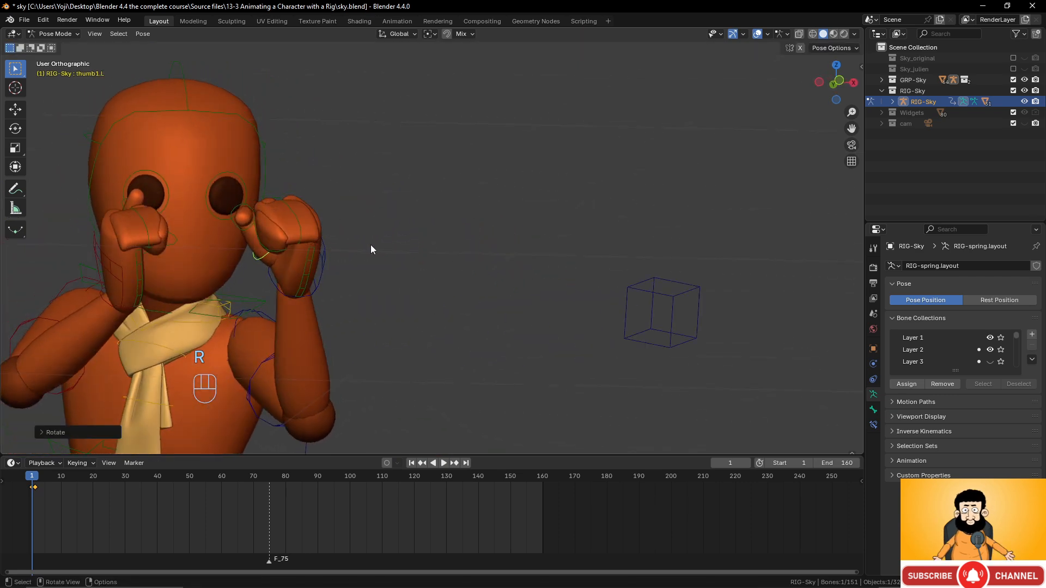
pyautogui.moveTo(371, 247); pyautogui.dragTo(408, 276, button='middle')
pyautogui.press('r')
pyautogui.click(467, 269)
# - Rotate the right thumb bones thumb1.R and thumb2.R inward
pyautogui.click(408, 290)
pyautogui.press('r')
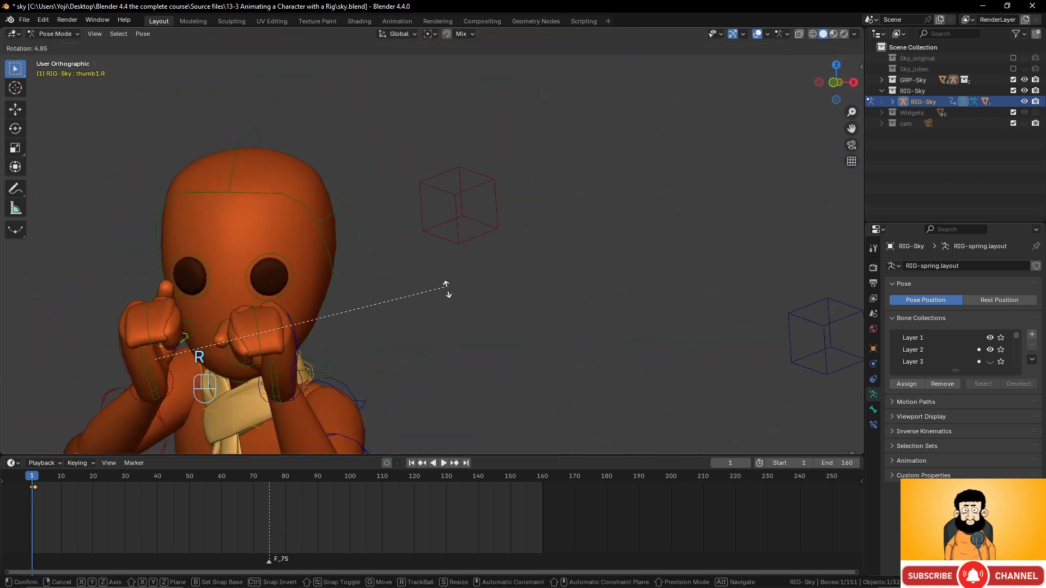
pyautogui.click(470, 384)
pyautogui.moveTo(419, 311); pyautogui.dragTo(287, 320, button='middle')
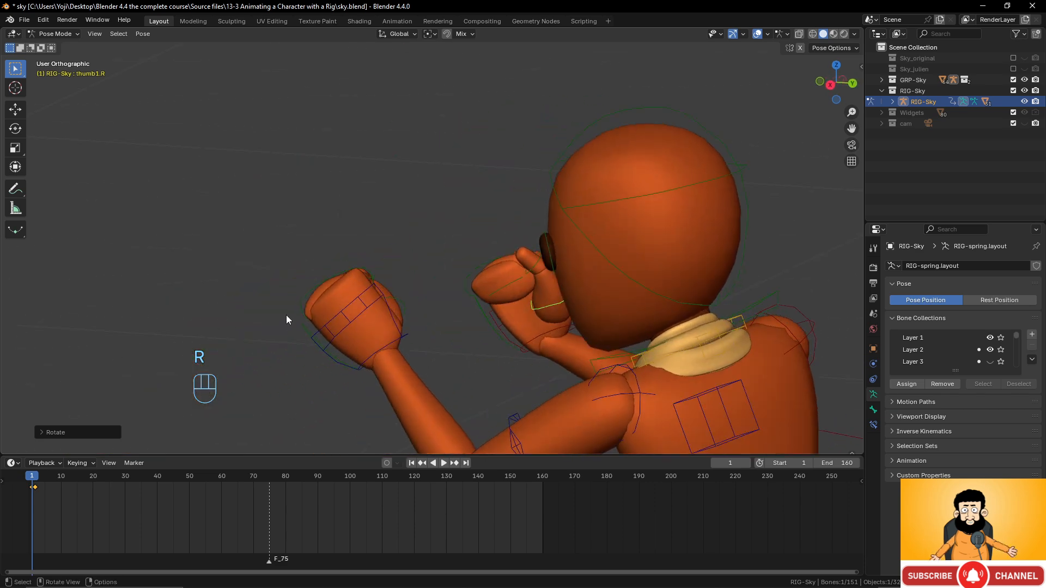
pyautogui.click(535, 262)
pyautogui.press('r')
pyautogui.click(483, 290)
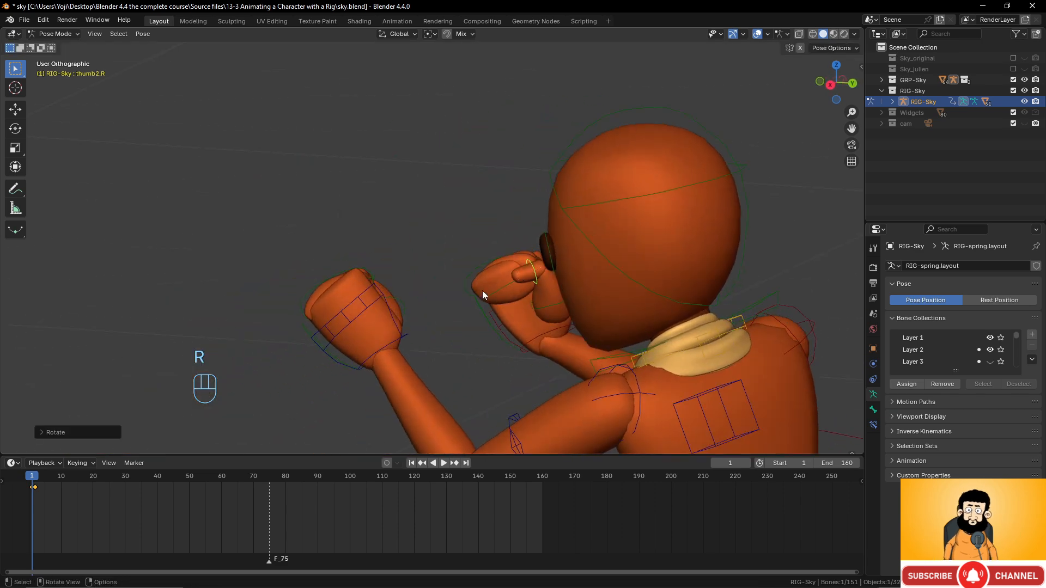
# - Readjust thumb1.R and rotate thumb2.R about the Z axis to close the right fist
pyautogui.moveTo(482, 290); pyautogui.dragTo(465, 336, button='middle')
pyautogui.click(505, 325)
pyautogui.press('r')
pyautogui.click(482, 317)
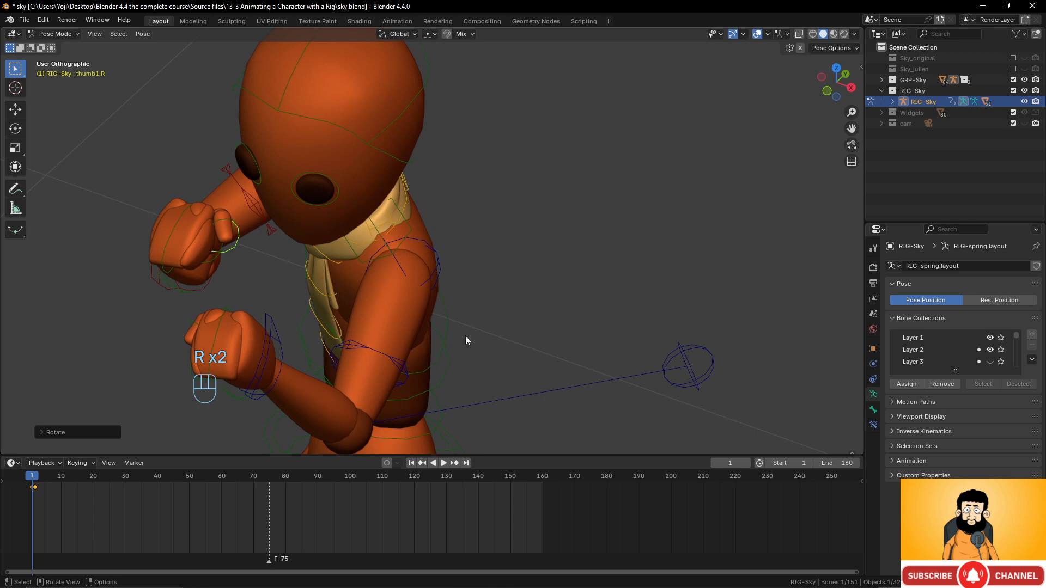
pyautogui.click(227, 220)
pyautogui.press('r')
pyautogui.press('z')
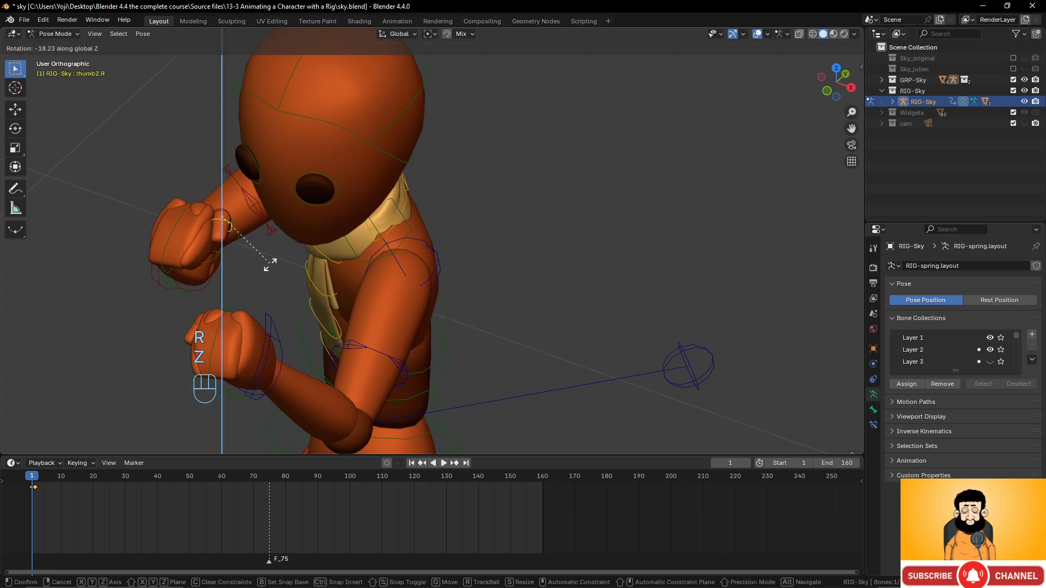
pyautogui.click(270, 275)
pyautogui.moveTo(269, 275); pyautogui.dragTo(473, 207, button='middle')
pyautogui.scroll(-6, 273, 280)
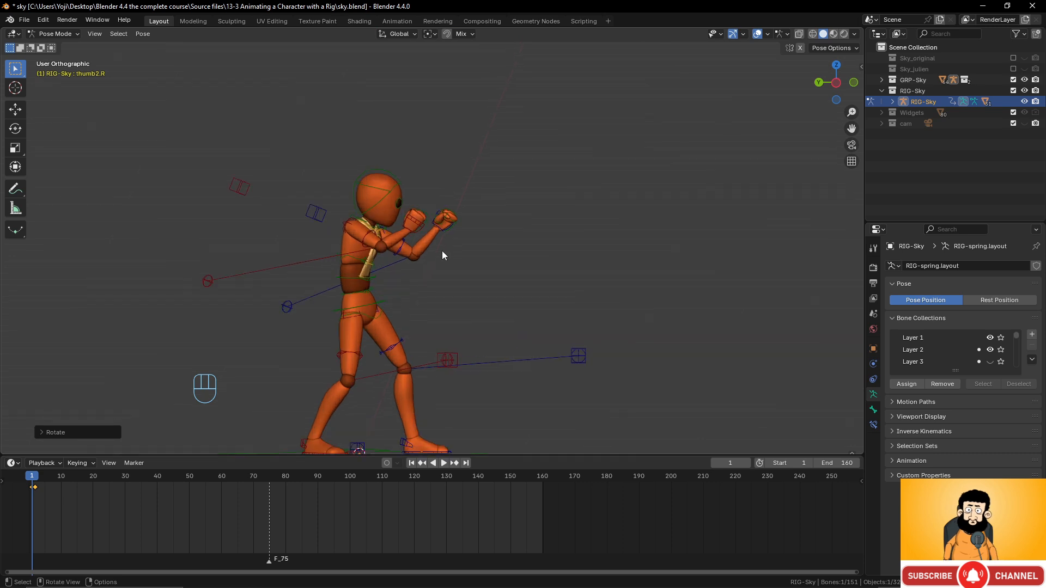
pyautogui.moveTo(442, 250); pyautogui.dragTo(397, 260, button='middle')
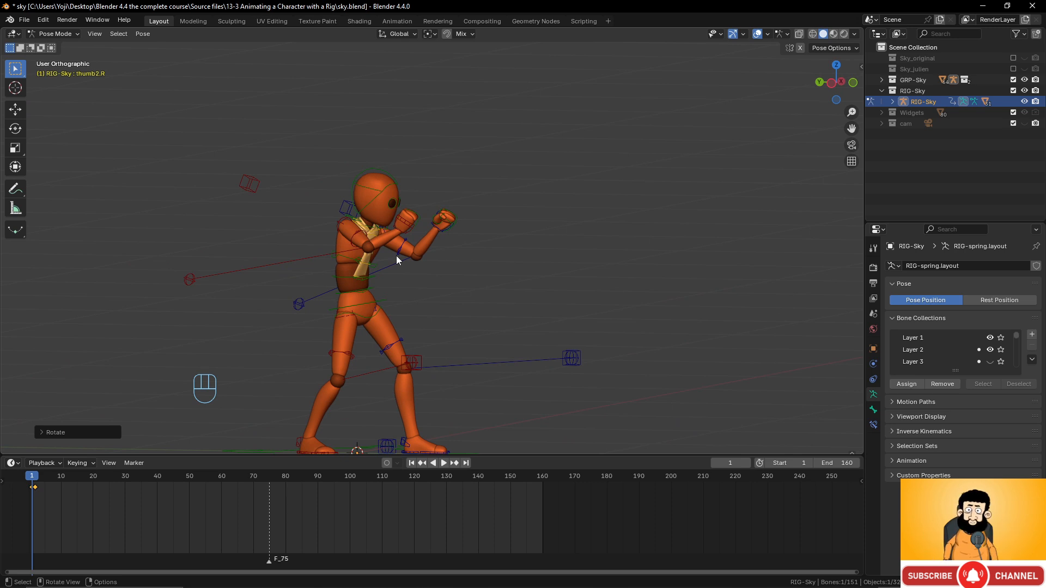
# - Select all of Sky's rig bones, frame the character and return to frame 1
pyautogui.press('a')
pyautogui.scroll(-2, 411, 257)
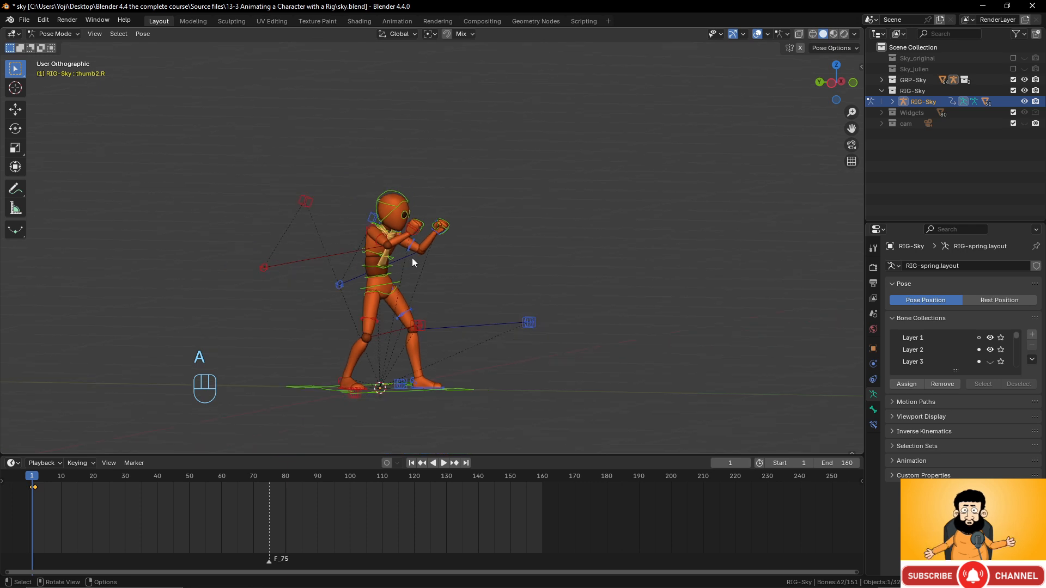
pyautogui.scroll(2, 412, 257)
pyautogui.keyDown('shift'); pyautogui.moveTo(441, 297); pyautogui.dragTo(449, 230, button='middle'); pyautogui.keyUp('shift')
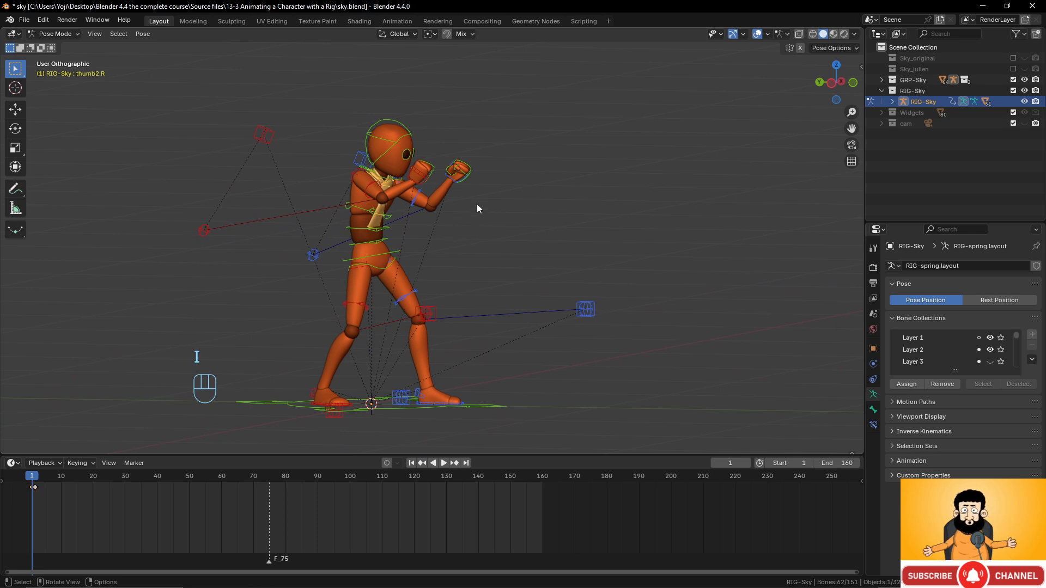
pyautogui.moveTo(31, 478)
pyautogui.mouseDown()
pyautogui.moveTo(65, 475)
pyautogui.moveTo(27, 472)
pyautogui.moveTo(34, 479)
pyautogui.mouseUp()
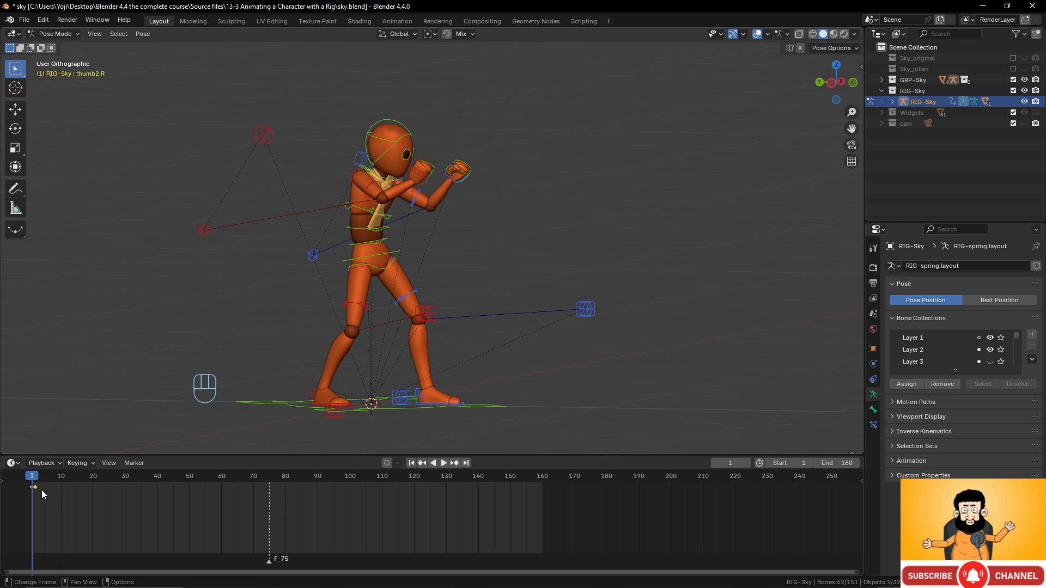
# - Delete the stray timeline keyframe and return to frame 1
pyautogui.press('x')
pyautogui.click(41, 490)
pyautogui.moveTo(33, 481)
pyautogui.mouseDown()
pyautogui.moveTo(135, 480)
pyautogui.moveTo(33, 480)
pyautogui.mouseUp()
pyautogui.scroll(4, 480, 312)
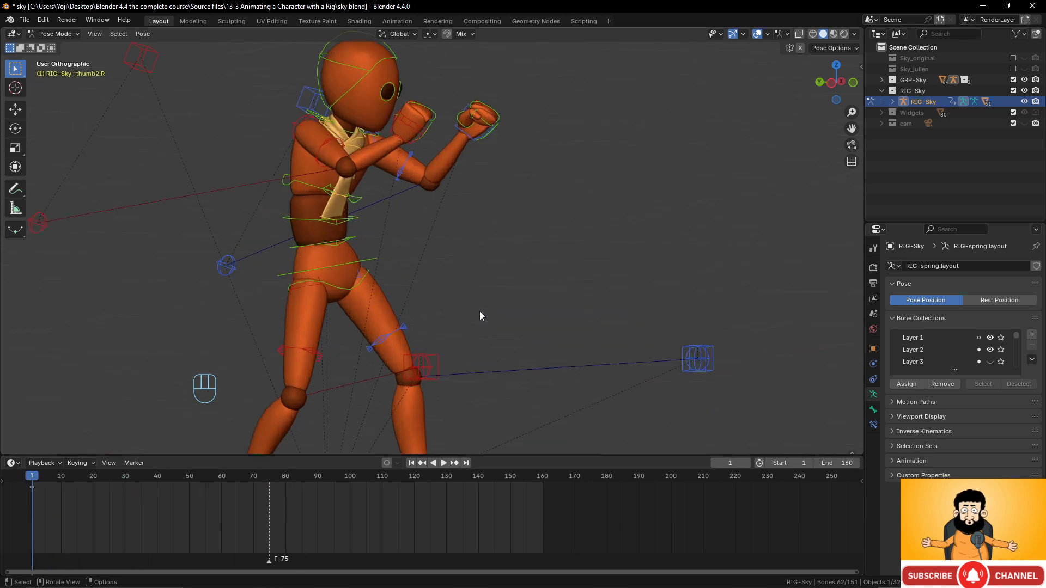
pyautogui.scroll(-2, 478, 310)
# - Go to frame 5 with the view recentred on Sky and the torso bone selected
pyautogui.keyDown('shift'); pyautogui.moveTo(450, 277); pyautogui.dragTo(475, 231, button='middle'); pyautogui.keyUp('shift')
pyautogui.moveTo(38, 479)
pyautogui.mouseDown()
pyautogui.moveTo(63, 480)
pyautogui.moveTo(46, 479)
pyautogui.mouseUp()
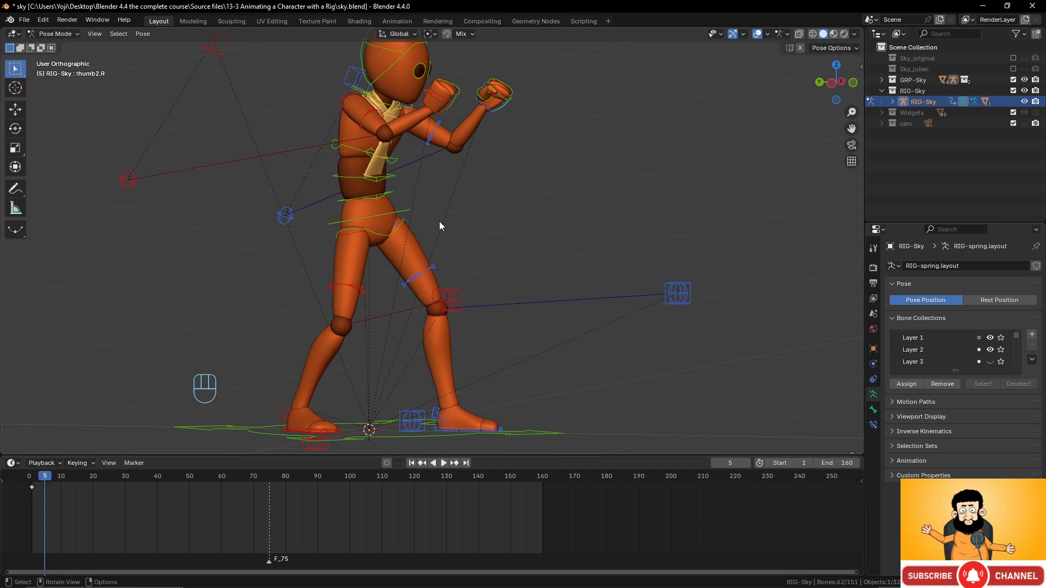
pyautogui.scroll(-3, 439, 221)
pyautogui.keyDown('shift'); pyautogui.moveTo(440, 221); pyautogui.dragTo(461, 230, button='middle'); pyautogui.keyUp('shift')
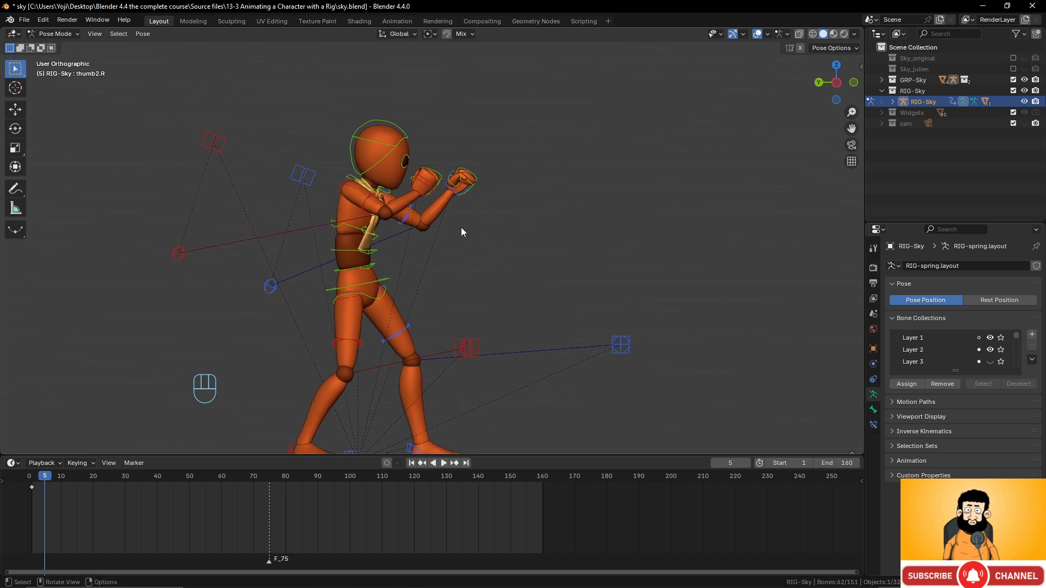
pyautogui.click(391, 281)
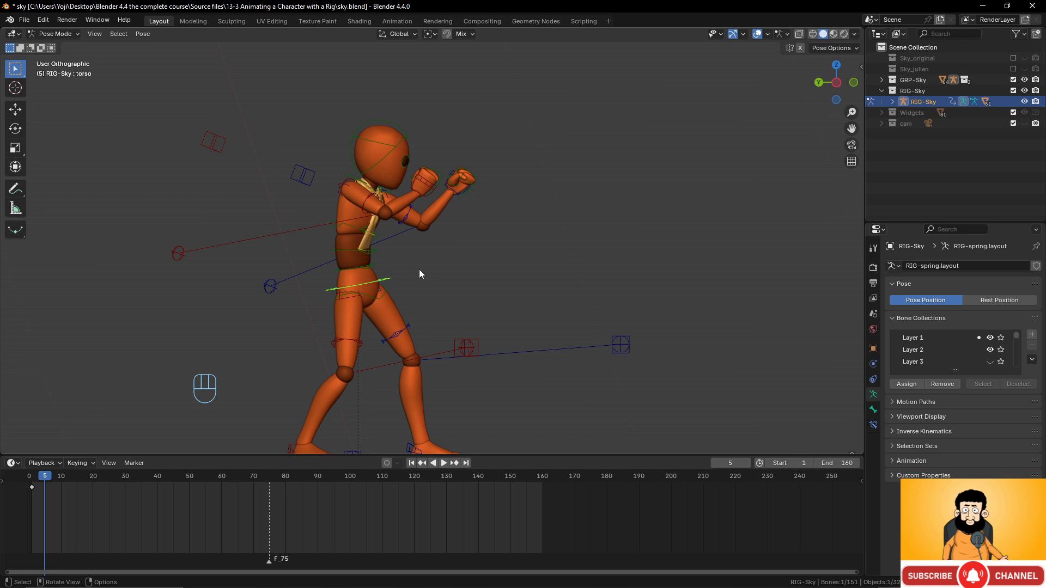
# - Select both hand IK controls together with the torso control
pyautogui.scroll(-4, 420, 273)
pyautogui.scroll(4, 421, 279)
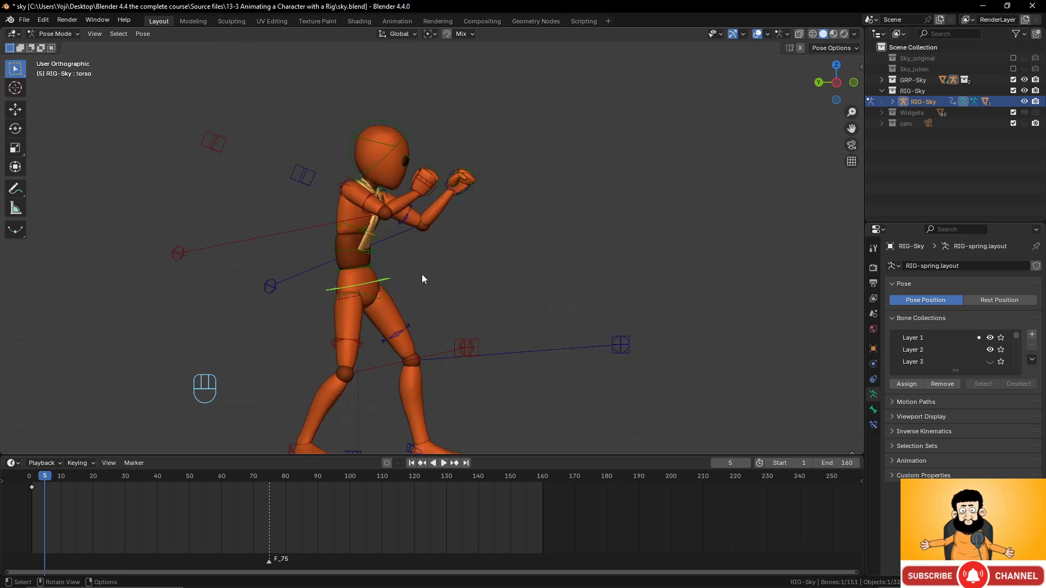
pyautogui.press('g')
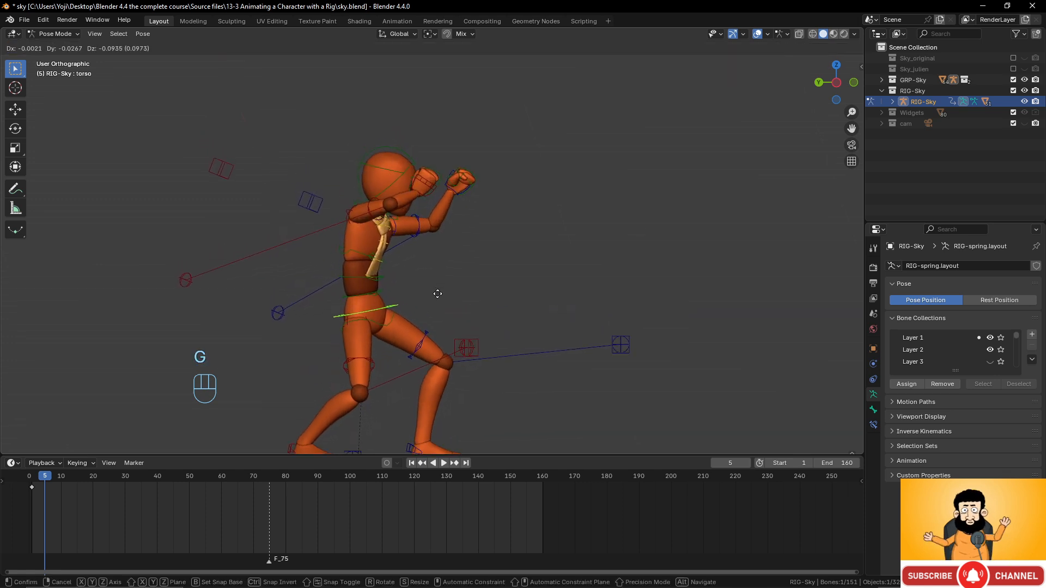
pyautogui.rightClick(438, 288)
pyautogui.keyDown('shift'); pyautogui.click(440, 175); pyautogui.keyUp('shift')
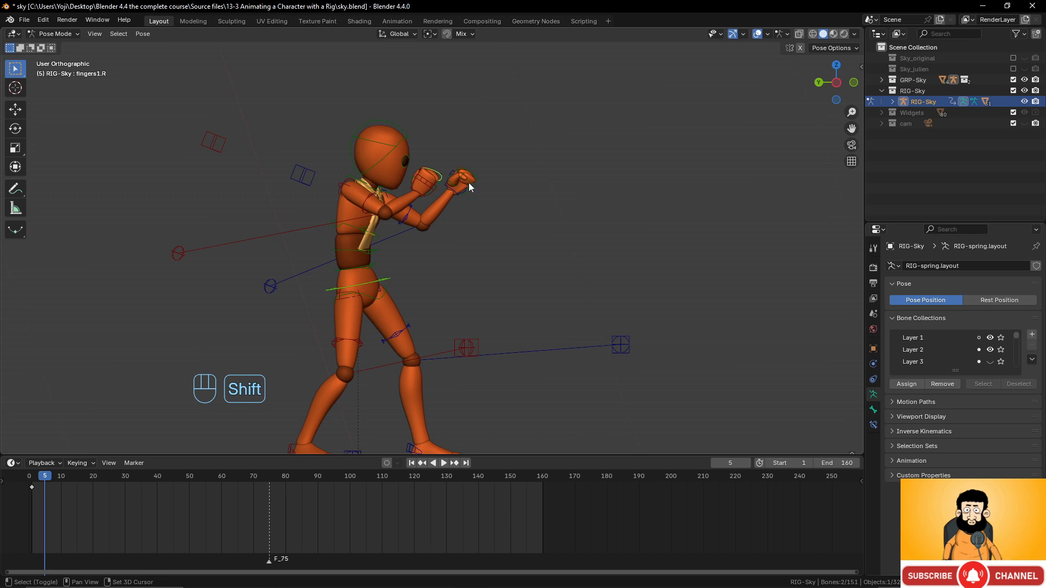
pyautogui.scroll(3, 452, 206)
pyautogui.keyDown('shift'); pyautogui.click(424, 175); pyautogui.keyUp('shift')
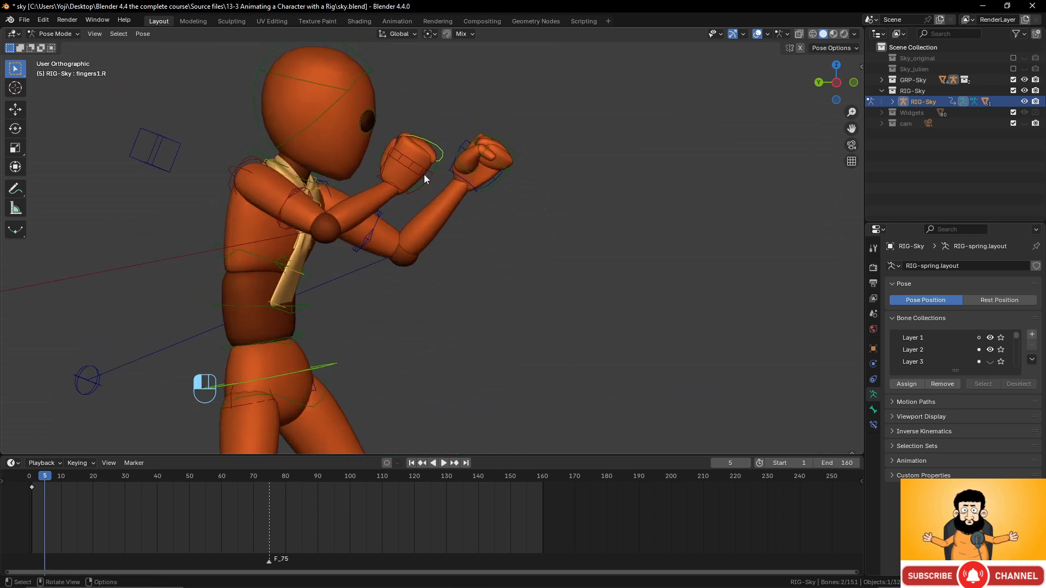
pyautogui.keyDown('shift'); pyautogui.click(453, 169); pyautogui.keyUp('shift')
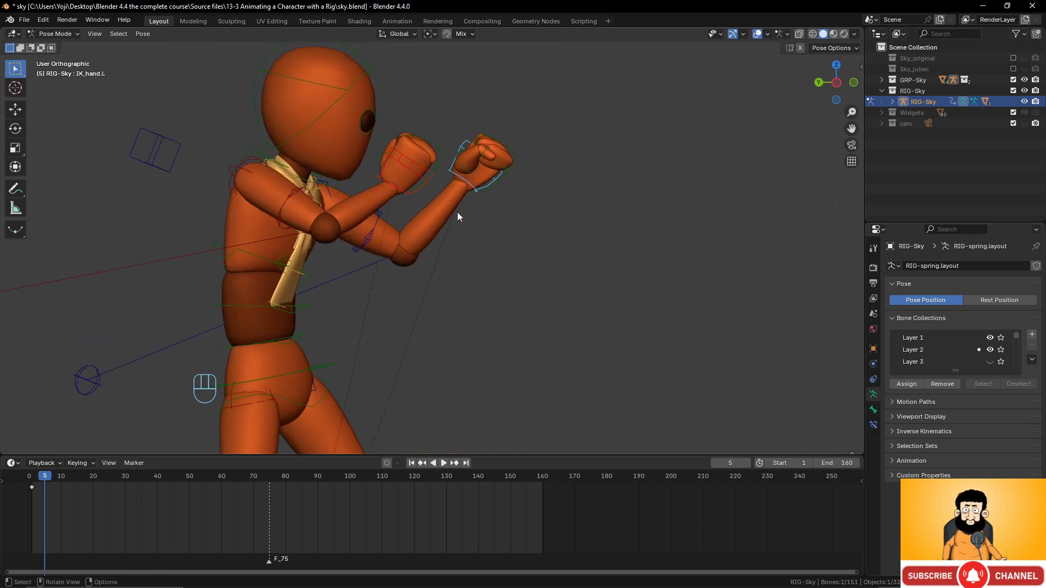
pyautogui.scroll(-3, 457, 212)
pyautogui.keyDown('shift'); pyautogui.click(372, 314); pyautogui.keyUp('shift')
# - Lower the selected controls straight down into a crouch and lean the torso forward
pyautogui.scroll(-3, 404, 291)
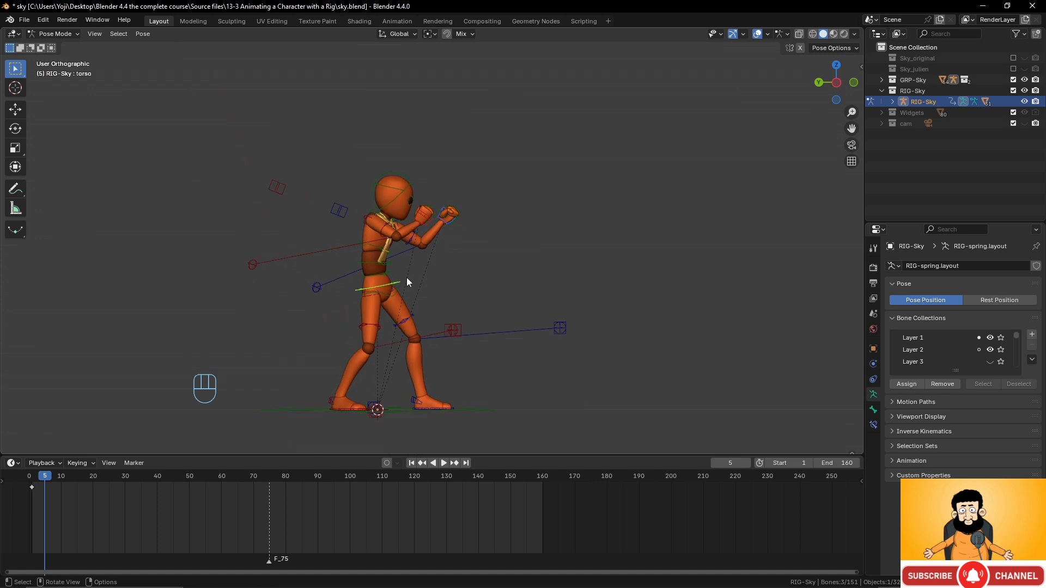
pyautogui.press('g')
pyautogui.press('z')
pyautogui.click(414, 314)
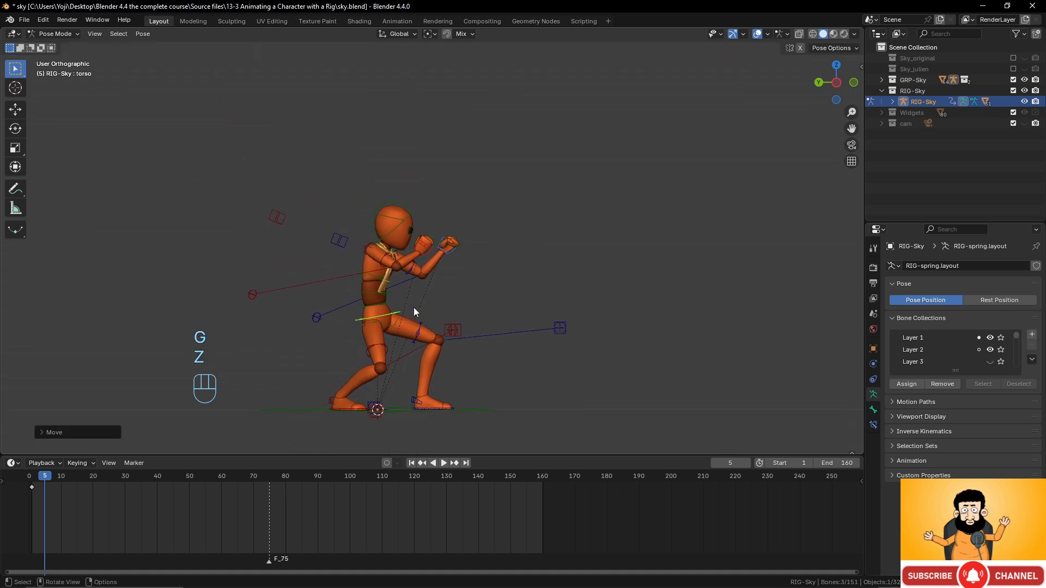
pyautogui.press('r')
pyautogui.click(469, 301)
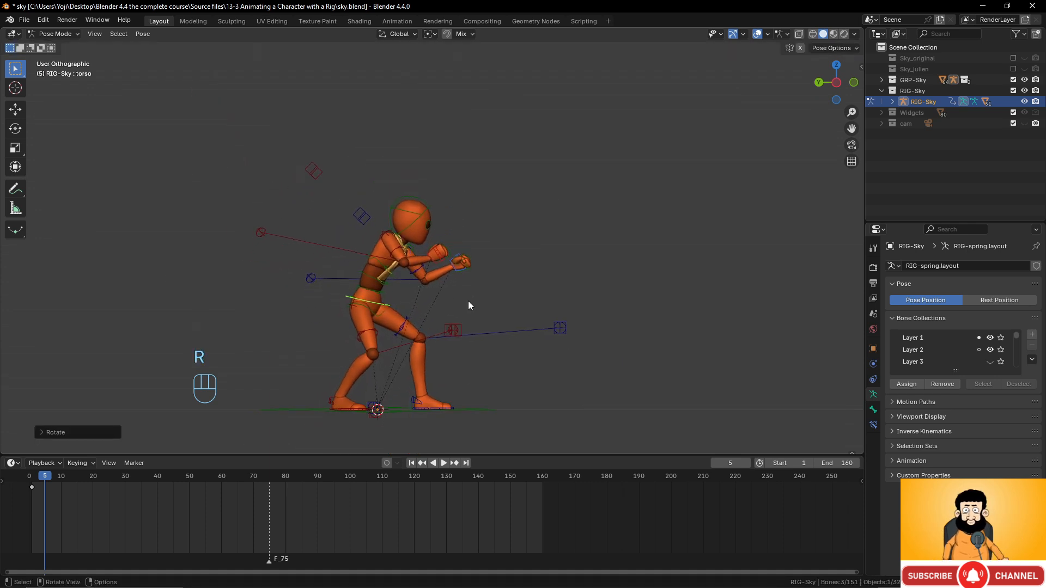
# - Raise the right hand IK control to lift the right fist
pyautogui.scroll(2, 467, 297)
pyautogui.click(443, 283)
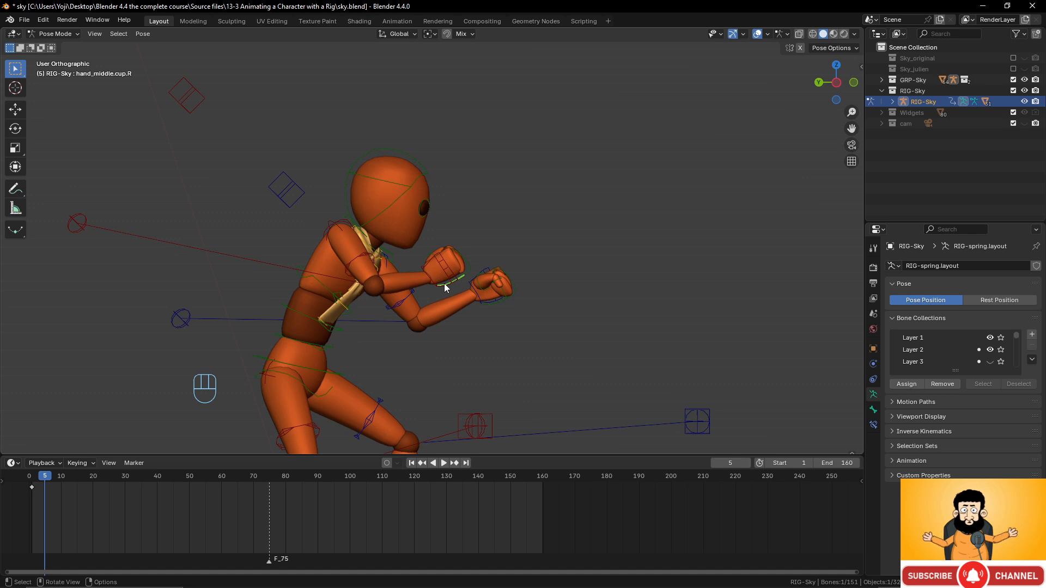
pyautogui.click(438, 273)
pyautogui.click(444, 269)
pyautogui.press('g')
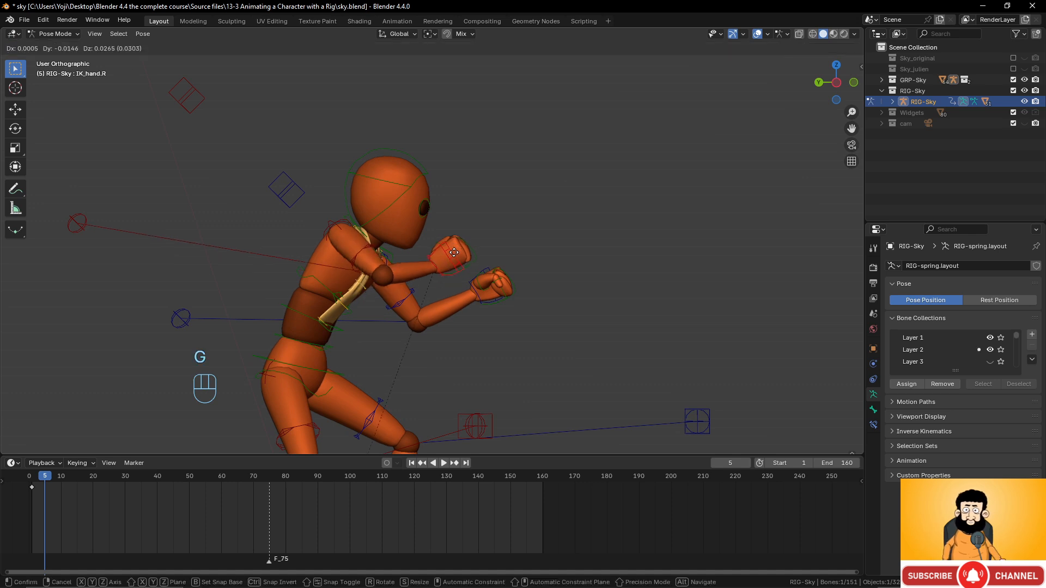
pyautogui.click(458, 225)
# - Reposition the right elbow pole target and raise the left hand IK control
pyautogui.moveTo(406, 237); pyautogui.dragTo(256, 235, button='middle')
pyautogui.click(194, 240)
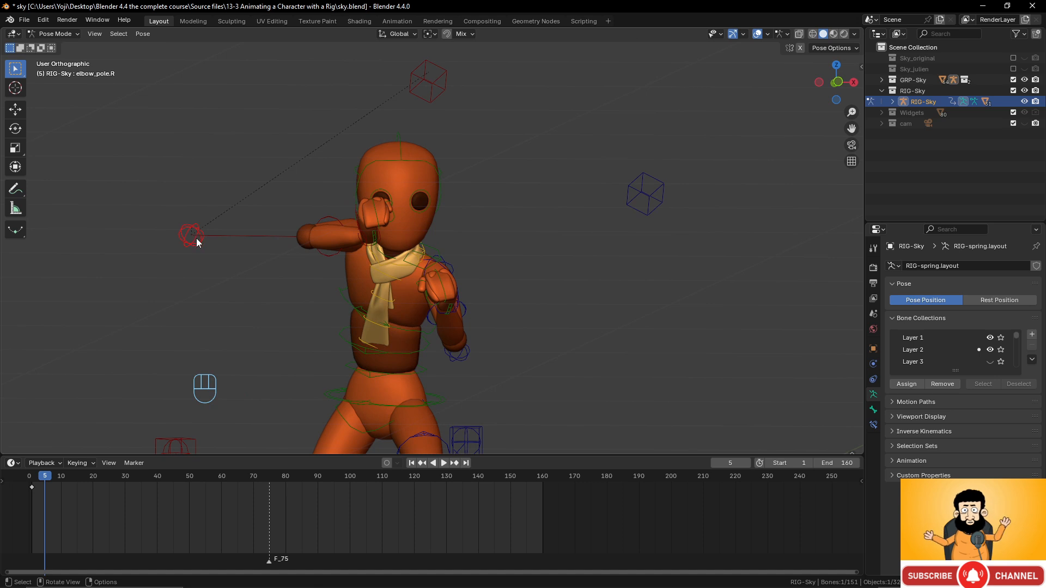
pyautogui.press('g')
pyautogui.click(310, 299)
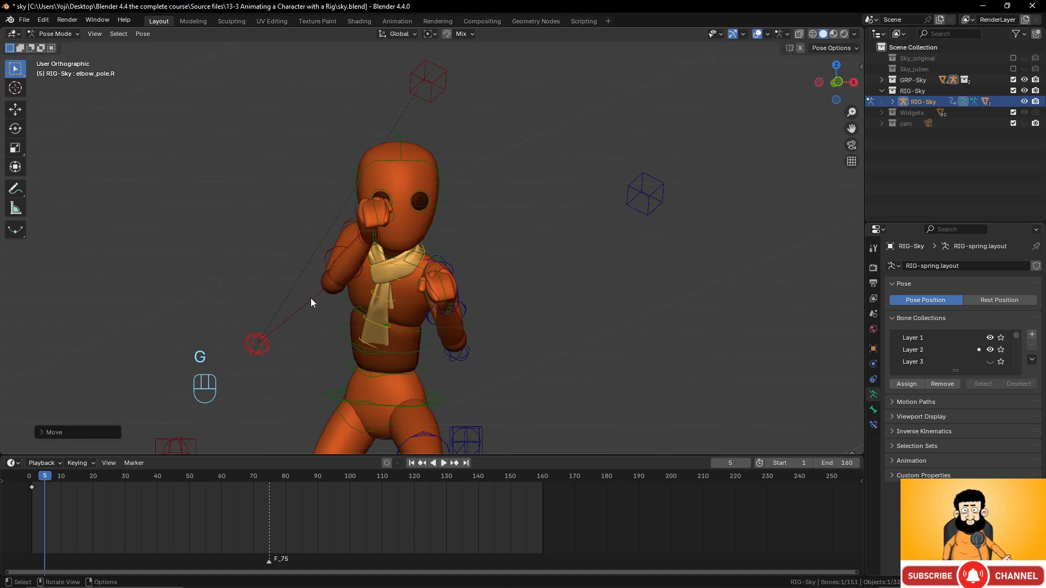
pyautogui.moveTo(310, 299); pyautogui.dragTo(416, 296, button='middle')
pyautogui.click(491, 309)
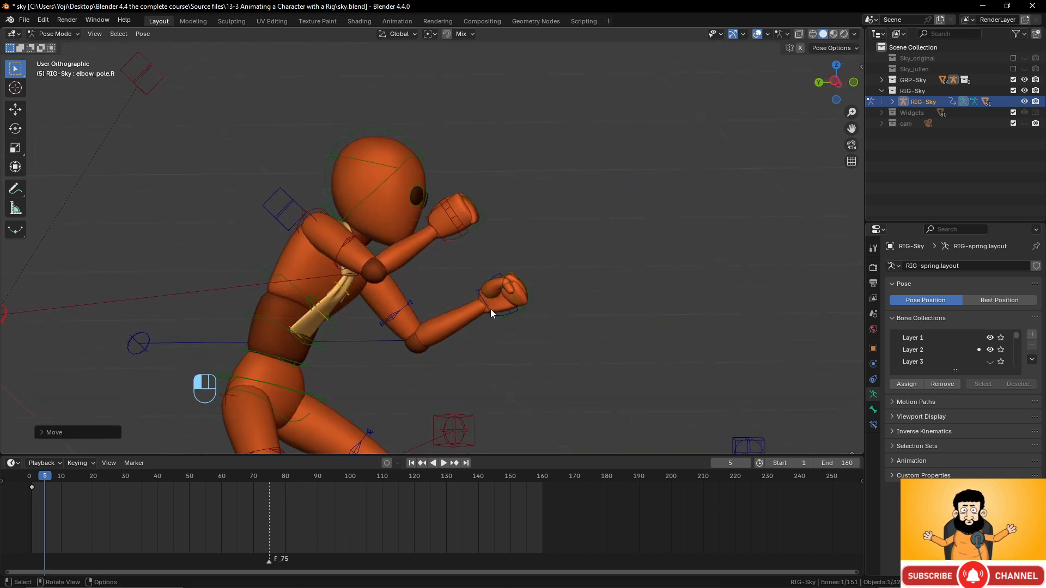
pyautogui.moveTo(491, 309); pyautogui.dragTo(508, 312, button='middle')
pyautogui.press('g')
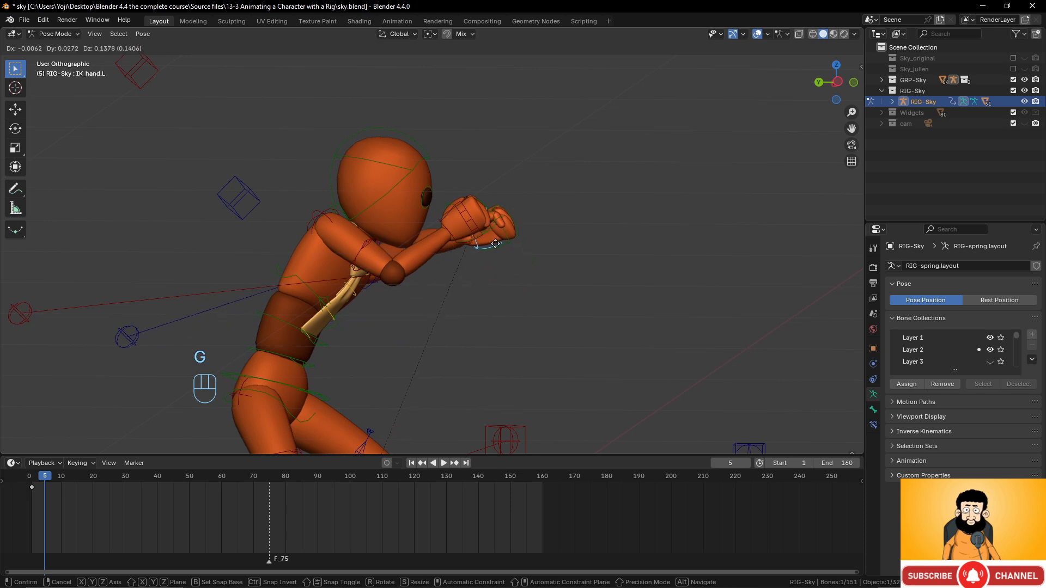
pyautogui.click(509, 257)
# - Move the left elbow pole target to draw the left elbow in
pyautogui.moveTo(509, 257); pyautogui.dragTo(464, 292, button='middle')
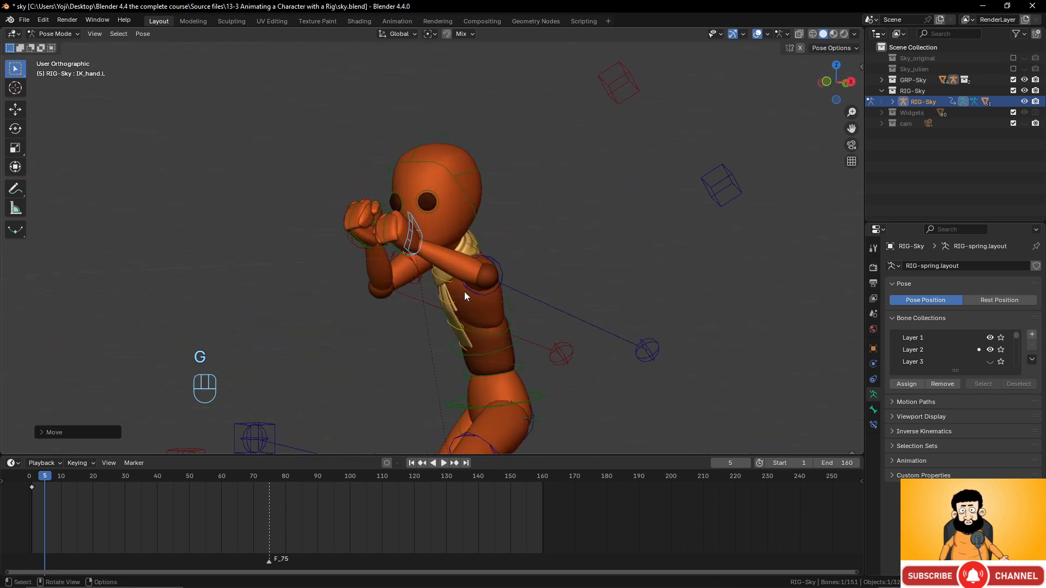
pyautogui.click(648, 351)
pyautogui.moveTo(652, 354); pyautogui.dragTo(599, 332, button='middle')
pyautogui.press('g')
pyautogui.click(603, 379)
# - Rotate both hand IK controls, then box-select all the rig's controls
pyautogui.click(477, 249)
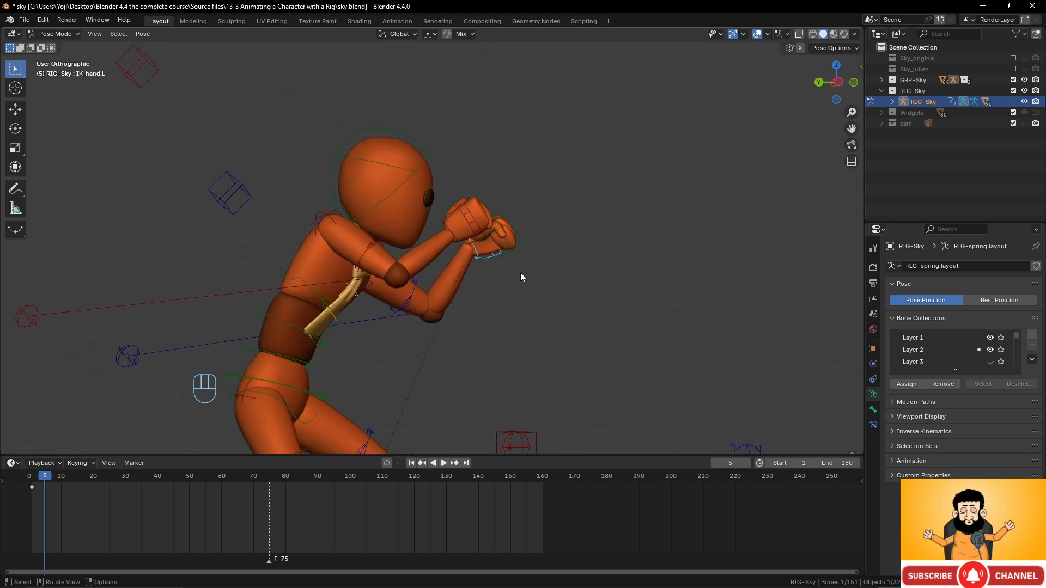
pyautogui.press('r')
pyautogui.click(534, 234)
pyautogui.click(473, 223)
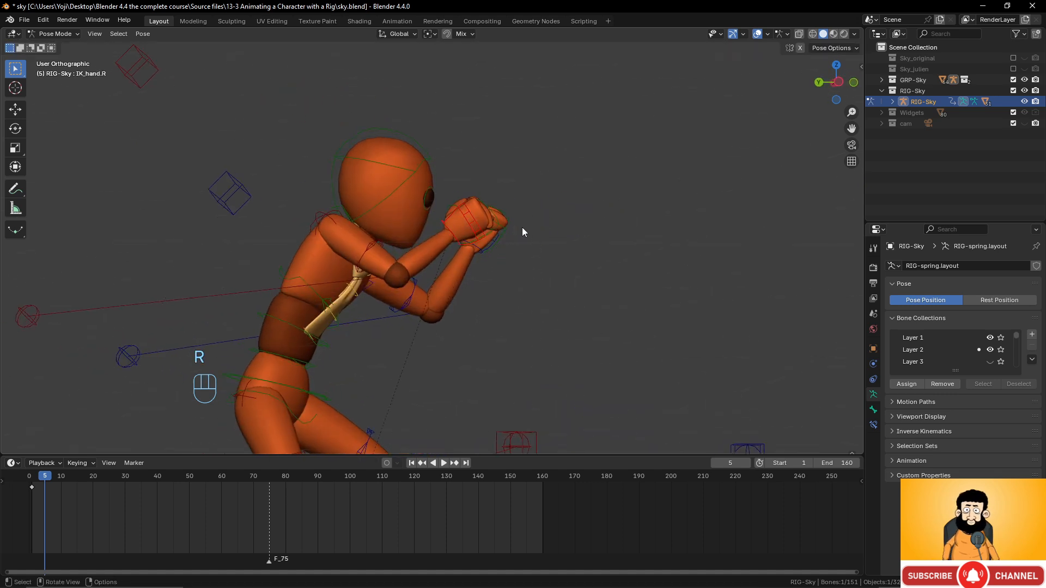
pyautogui.press('r')
pyautogui.click(522, 185)
pyautogui.moveTo(522, 186); pyautogui.dragTo(378, 287, button='middle')
pyautogui.scroll(-2, 410, 295)
pyautogui.moveTo(186, 137); pyautogui.dragTo(586, 443)
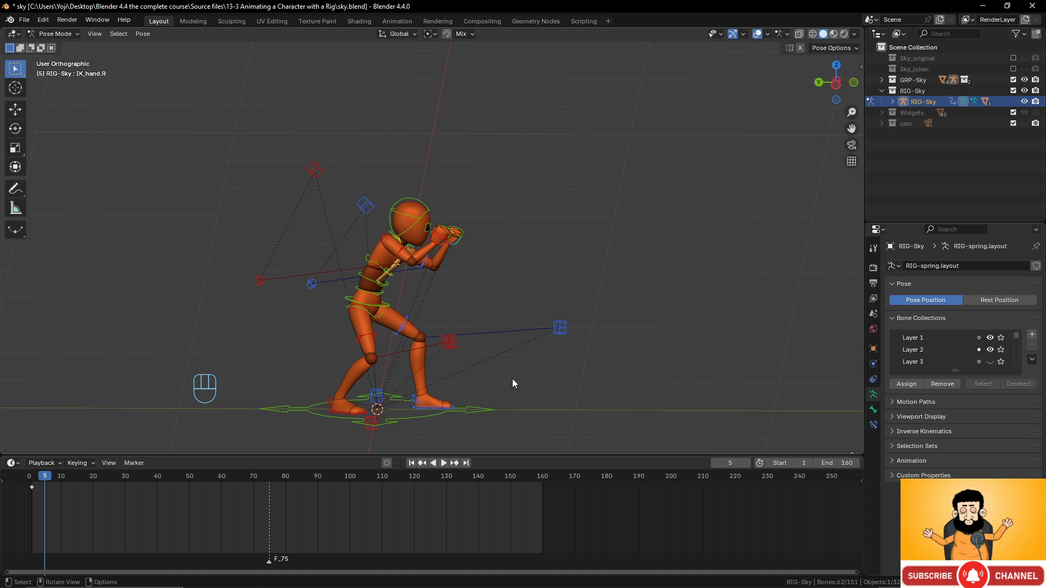
# - Keyframe the crouched guard at frame 5, preview the motion, and move to frame 10
pyautogui.press('i')
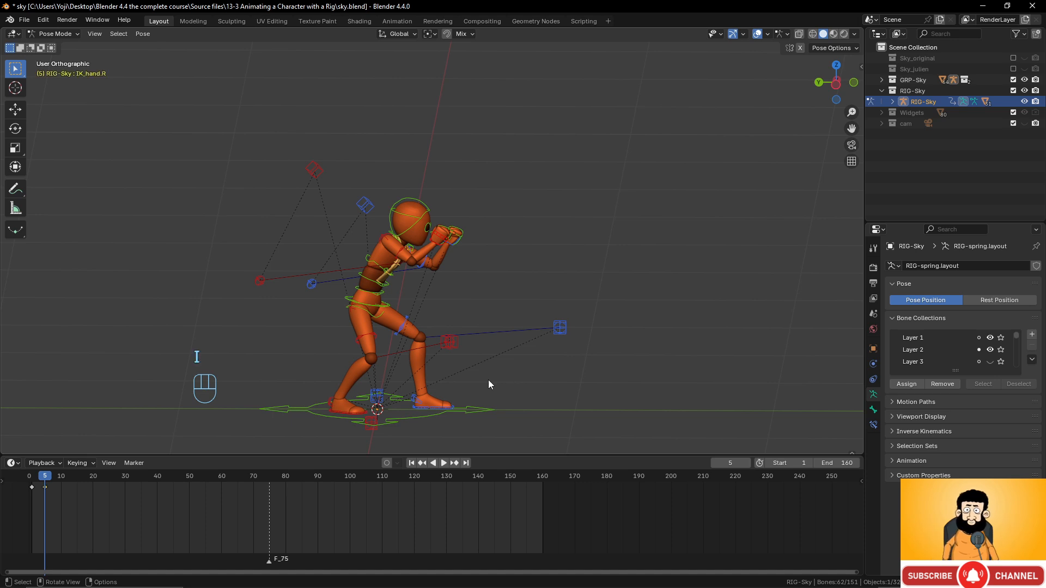
pyautogui.moveTo(43, 476)
pyautogui.mouseDown()
pyautogui.moveTo(30, 477)
pyautogui.moveTo(49, 475)
pyautogui.mouseUp()
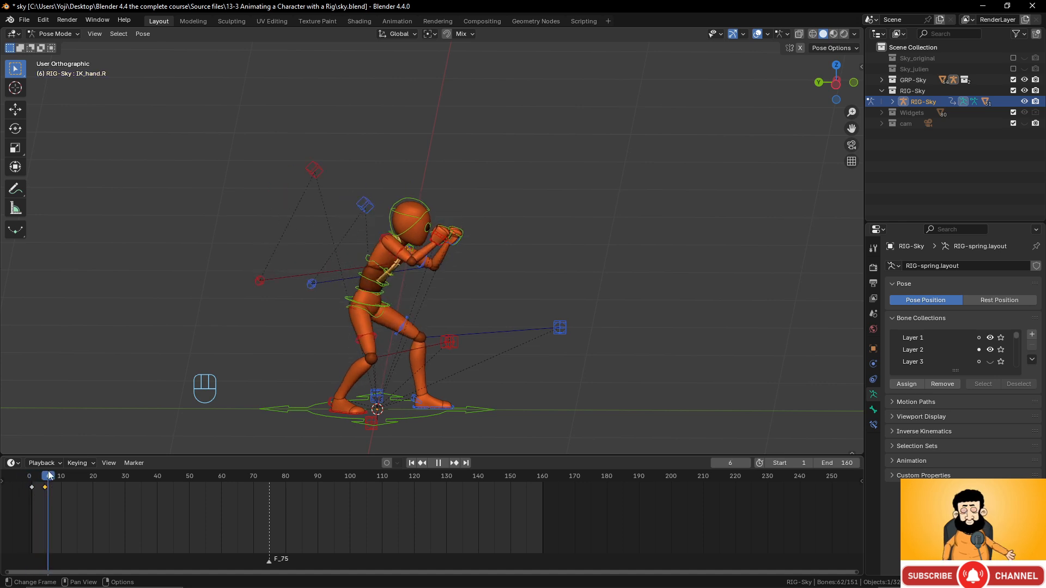
pyautogui.moveTo(385, 338); pyautogui.dragTo(201, 393, button='middle')
pyautogui.moveTo(53, 478); pyautogui.dragTo(61, 479)
# - Rotate the torso control to twist Sky's body at frame 10
pyautogui.scroll(2, 459, 289)
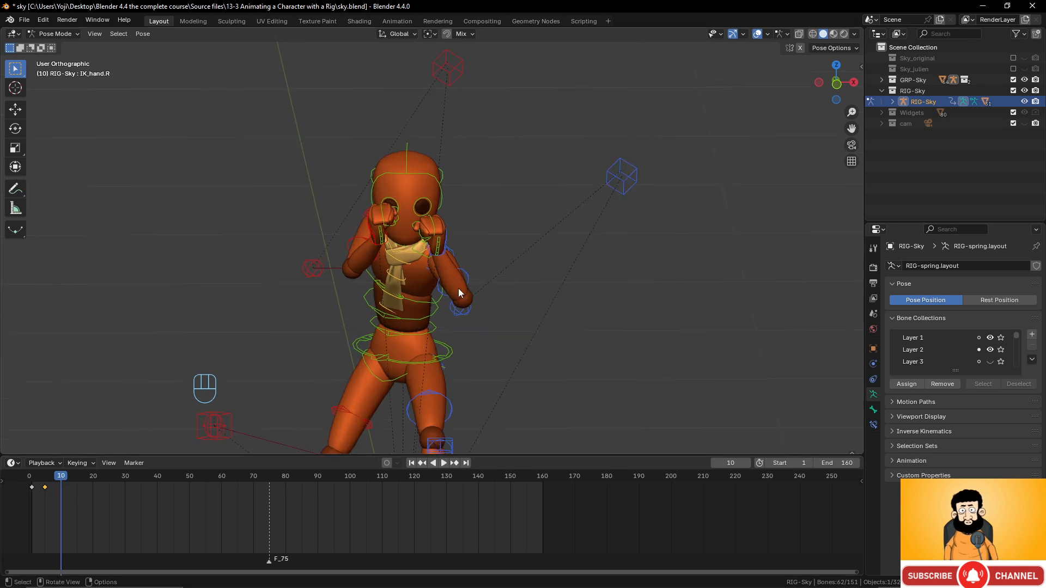
pyautogui.scroll(-2, 456, 293)
pyautogui.keyDown('shift'); pyautogui.moveTo(452, 293); pyautogui.dragTo(449, 262, button='middle'); pyautogui.keyUp('shift')
pyautogui.scroll(1, 447, 305)
pyautogui.click(446, 316)
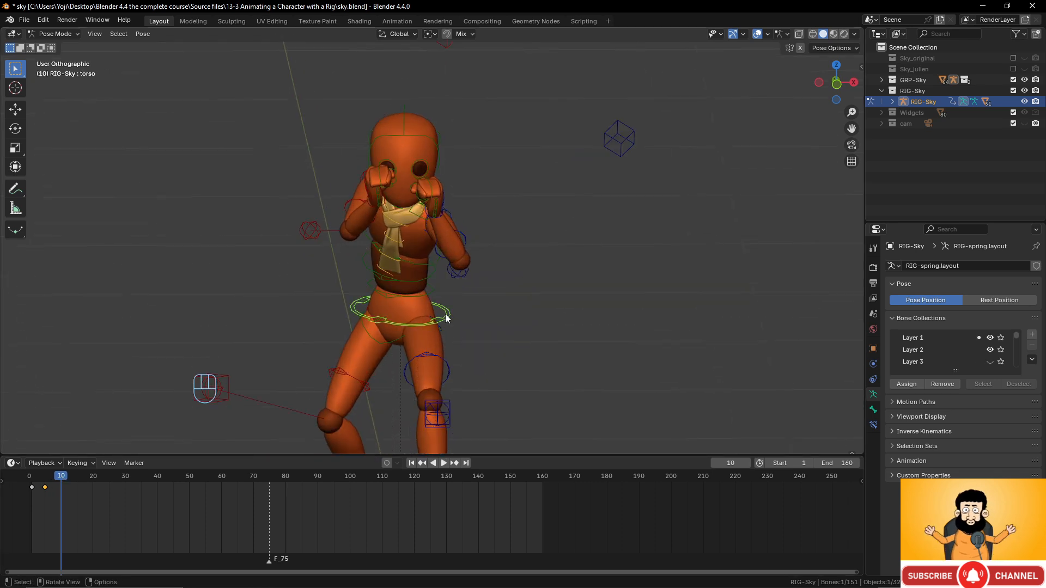
pyautogui.press('r')
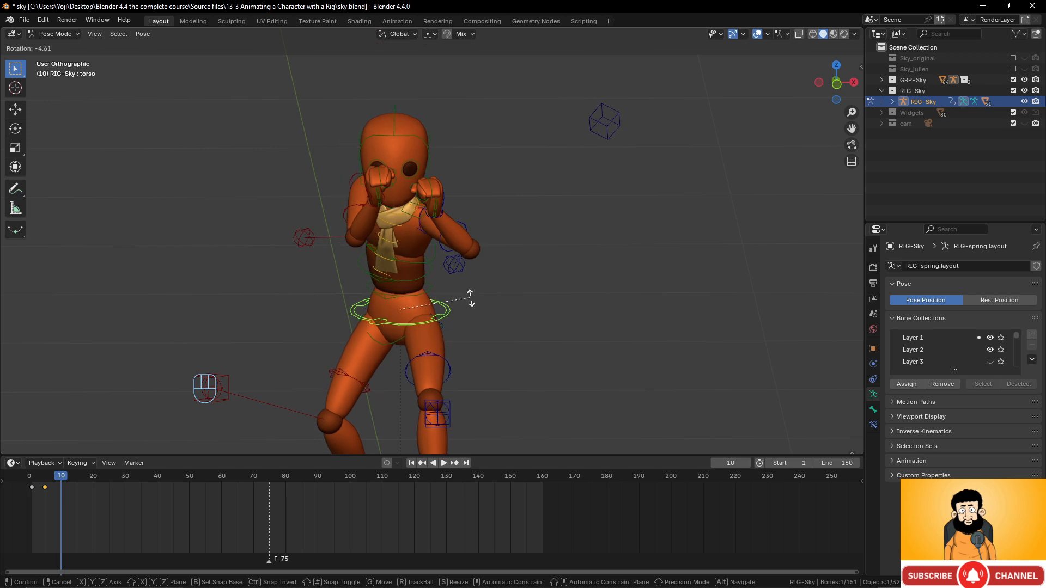
pyautogui.click(466, 282)
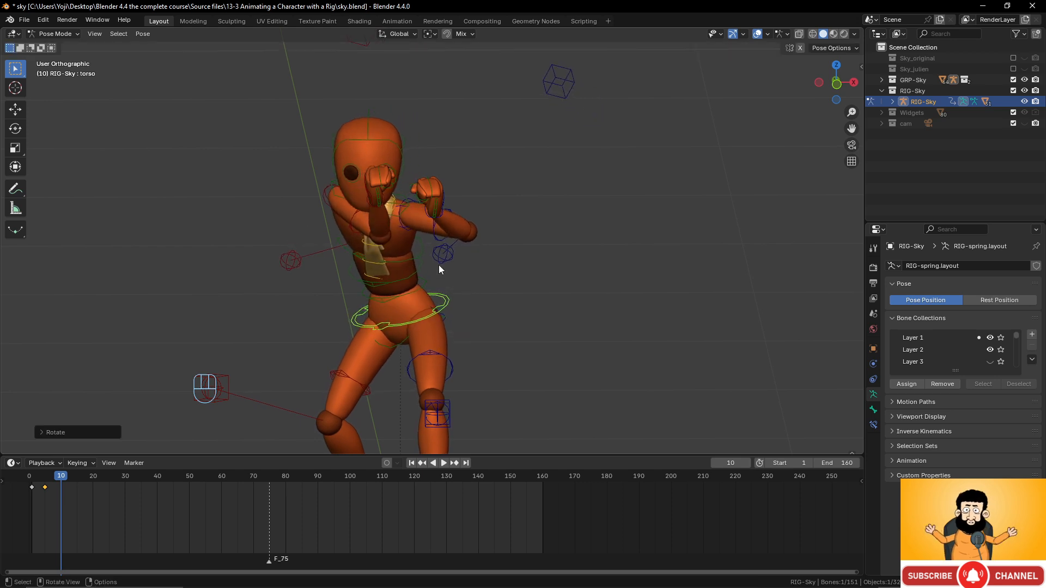
# - Raise the right shoulder and reposition the head bone
pyautogui.click(332, 196)
pyautogui.press('r')
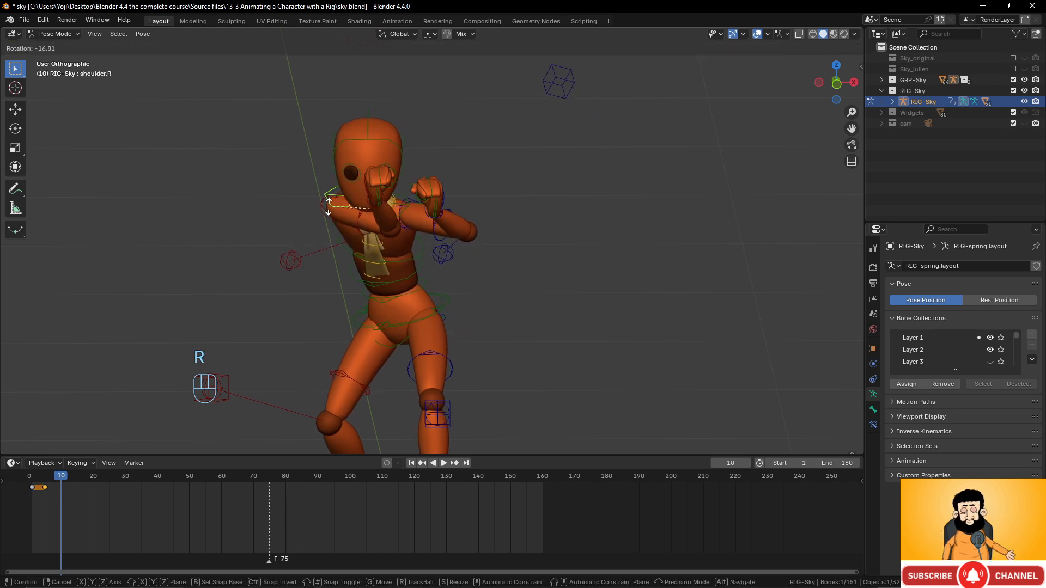
pyautogui.click(377, 166)
pyautogui.click(397, 143)
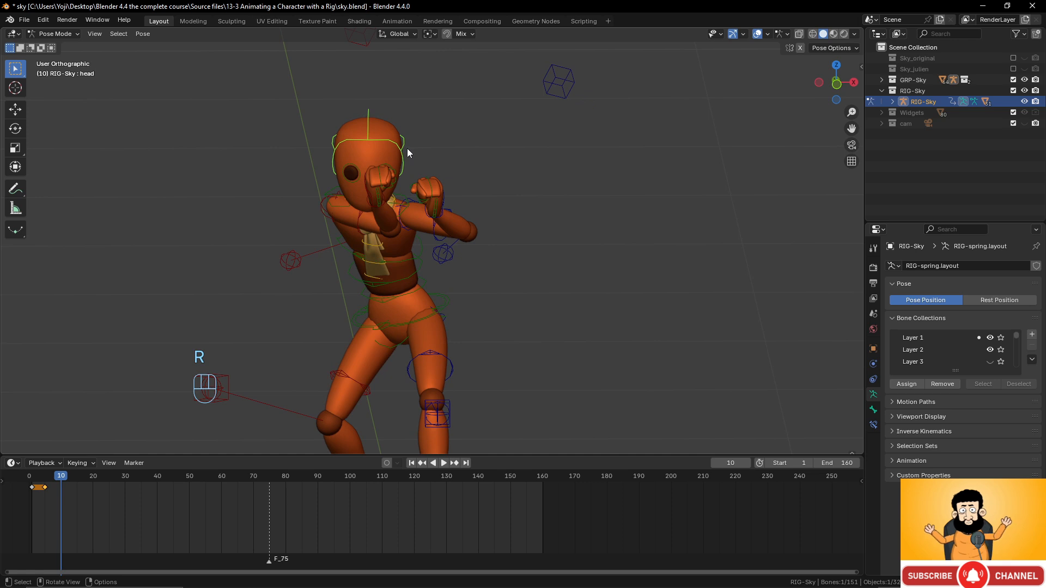
pyautogui.press('g')
pyautogui.click(397, 160)
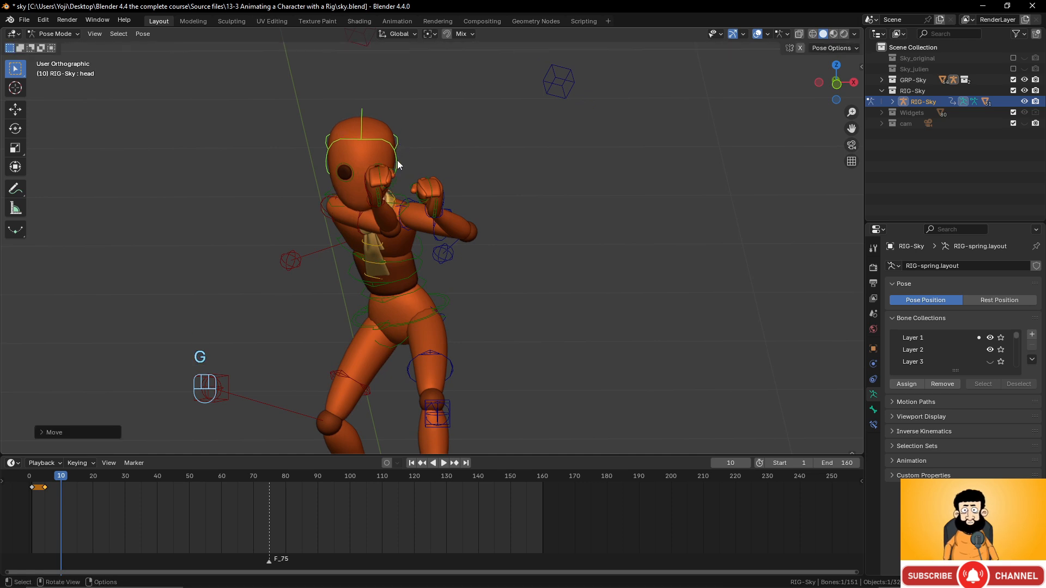
# - Swing the right elbow pole outward, move the right fist, then readjust the elbow pole
pyautogui.click(299, 261)
pyautogui.press('g')
pyautogui.click(198, 268)
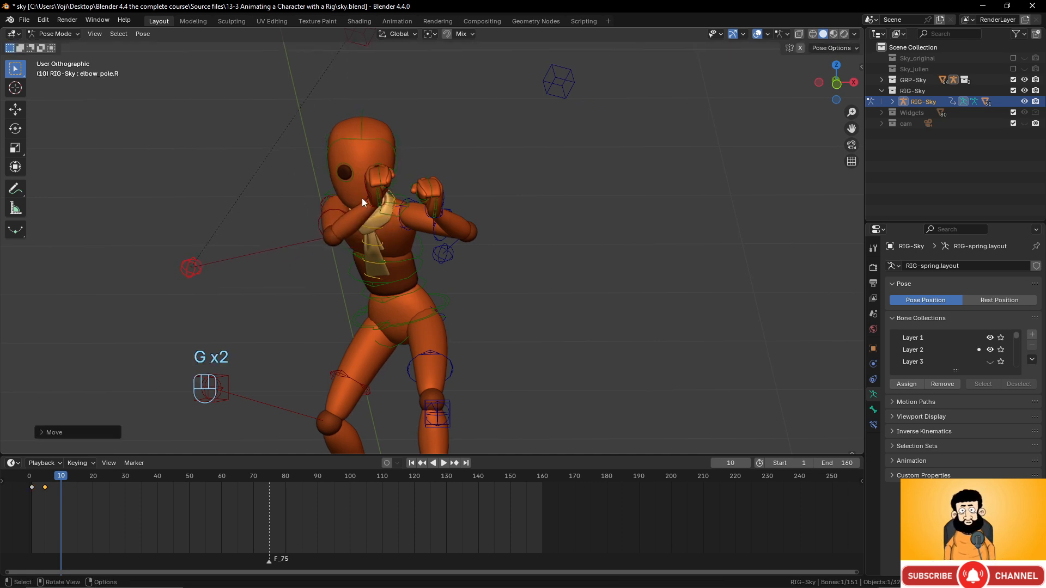
pyautogui.click(371, 195)
pyautogui.press('g')
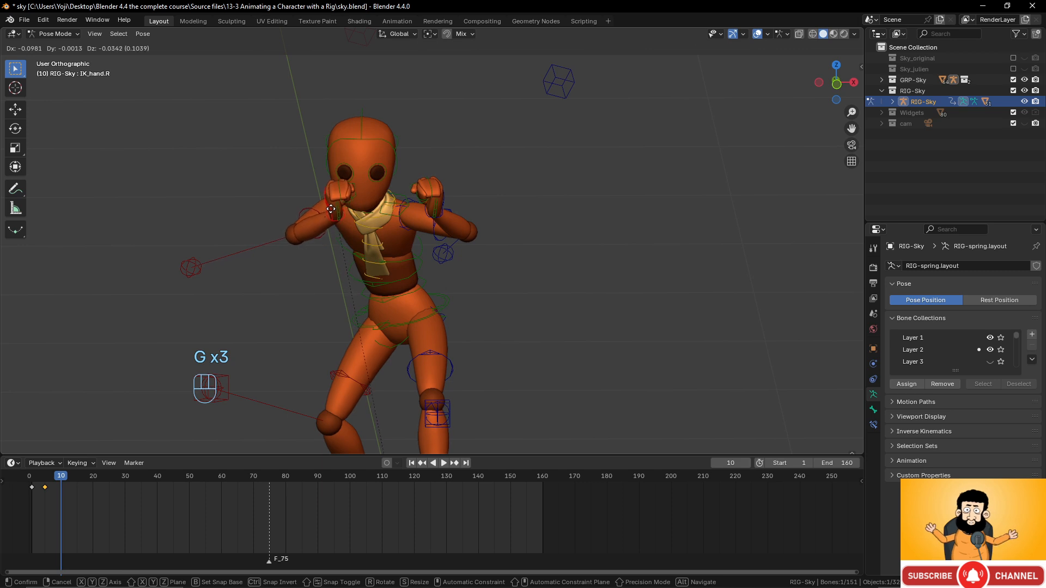
pyautogui.click(330, 209)
pyautogui.click(200, 266)
pyautogui.press('g')
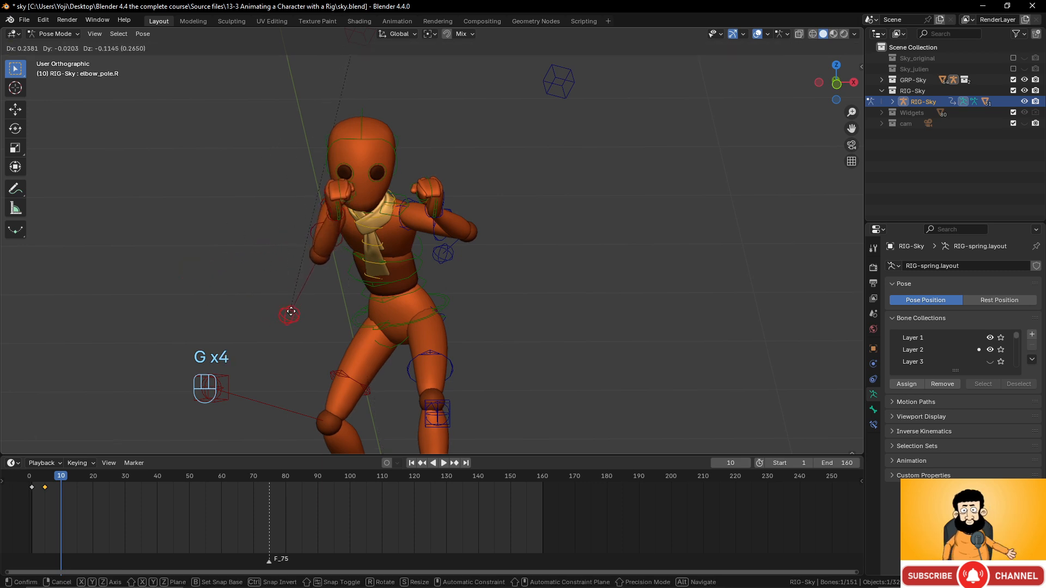
pyautogui.click(291, 312)
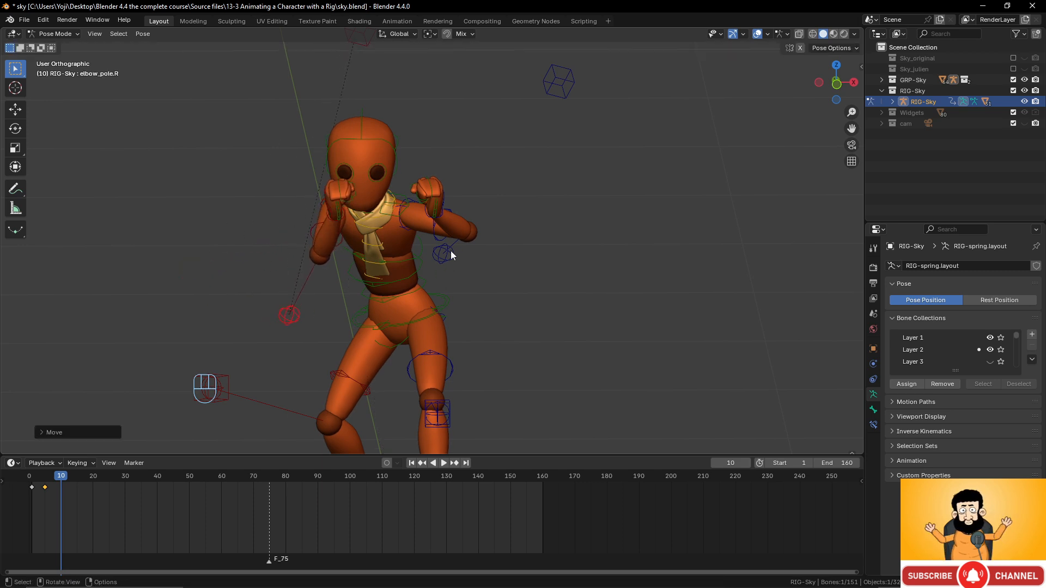
pyautogui.moveTo(451, 255); pyautogui.dragTo(450, 284, button='middle')
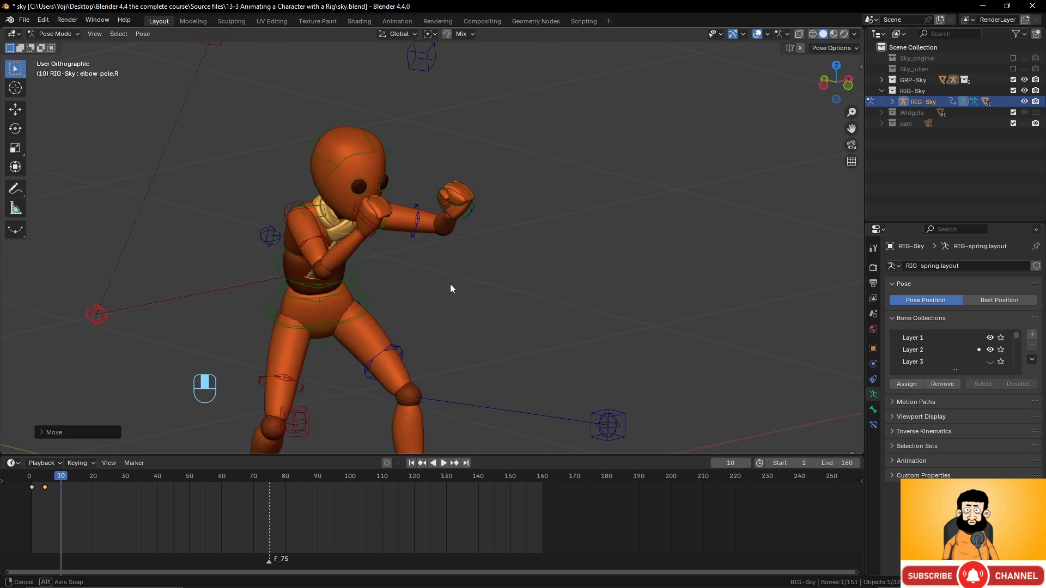
pyautogui.click(368, 300)
pyautogui.moveTo(369, 300); pyautogui.dragTo(431, 297, button='middle')
# - Twist the torso about the vertical Z axis
pyautogui.press('r')
pyautogui.press('z')
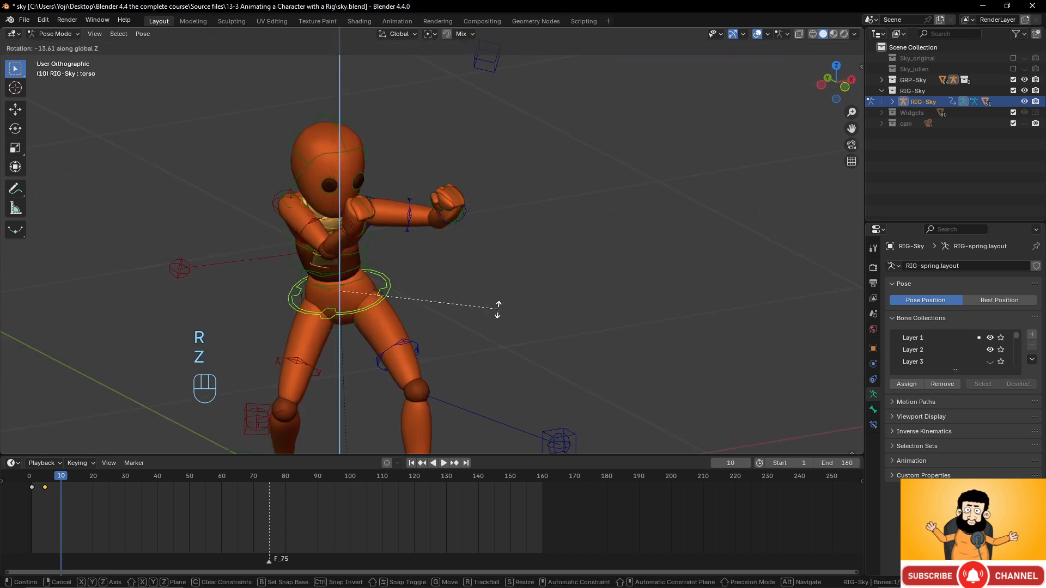
pyautogui.click(487, 295)
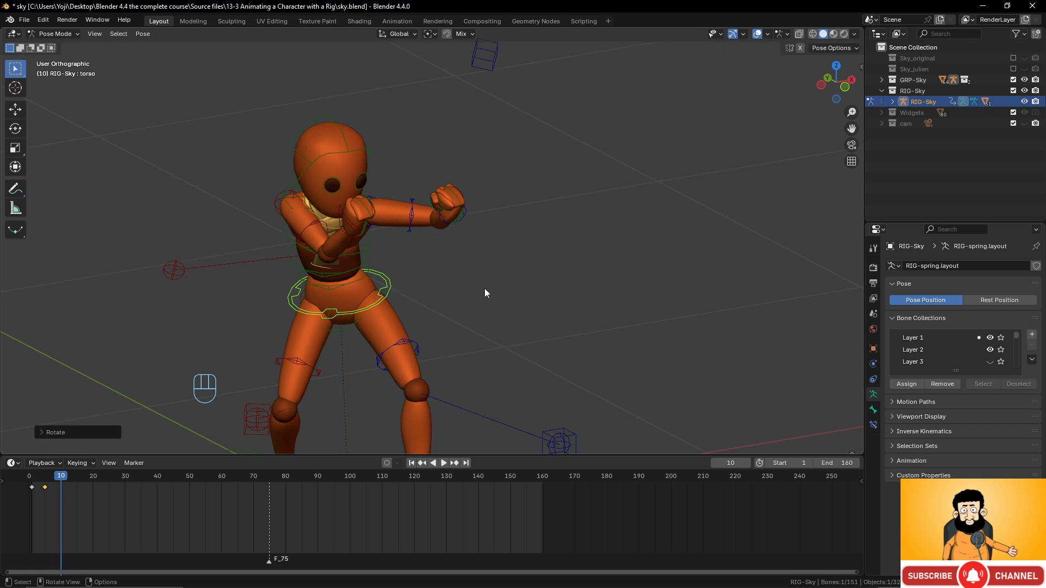
pyautogui.moveTo(486, 292); pyautogui.dragTo(559, 242, button='middle')
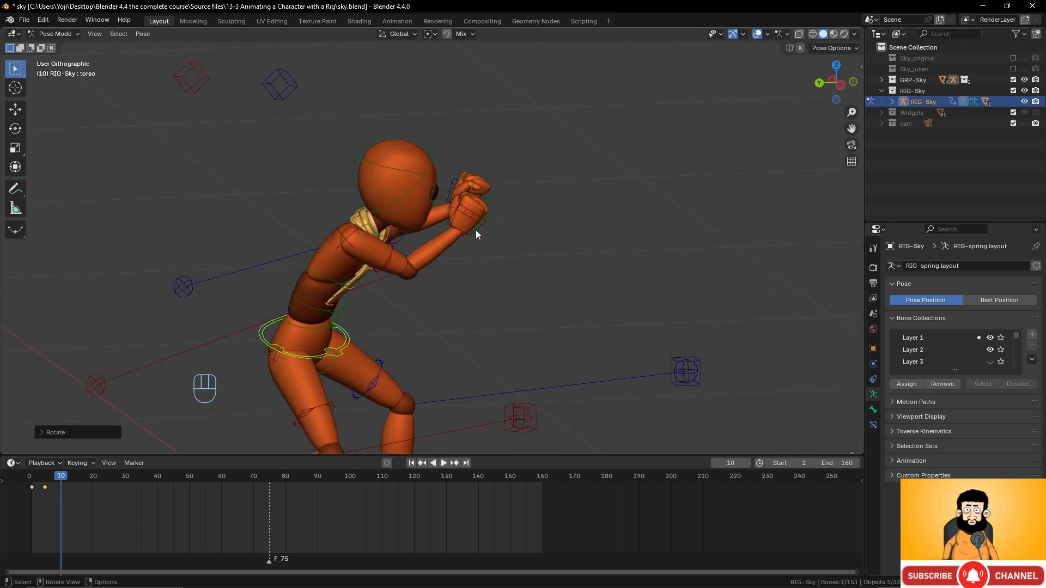
# - Move the right hand IK control to bring the fist near the face
pyautogui.click(475, 229)
pyautogui.moveTo(486, 234); pyautogui.dragTo(446, 231, button='middle')
pyautogui.press('g')
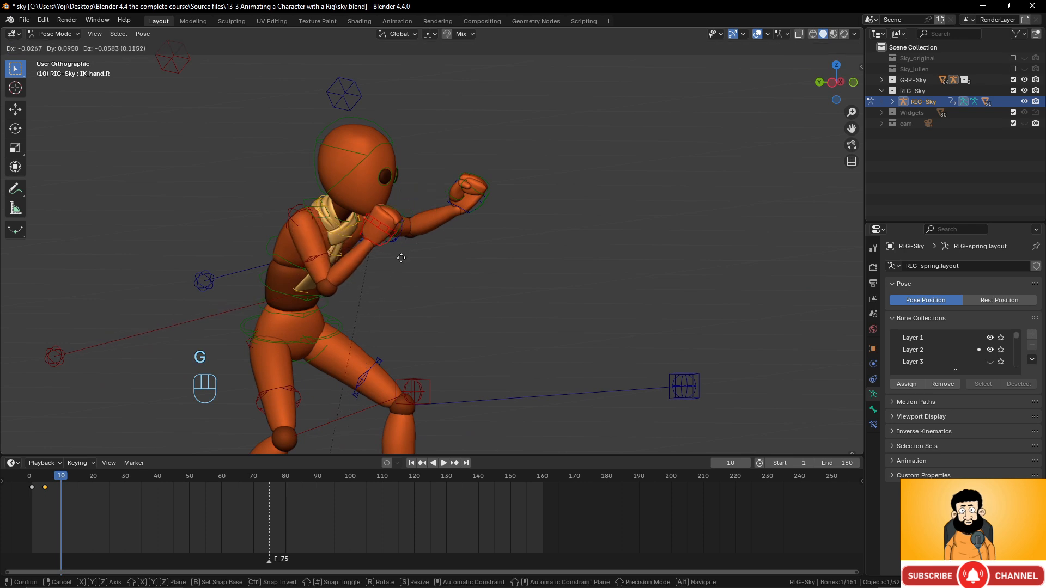
pyautogui.click(401, 246)
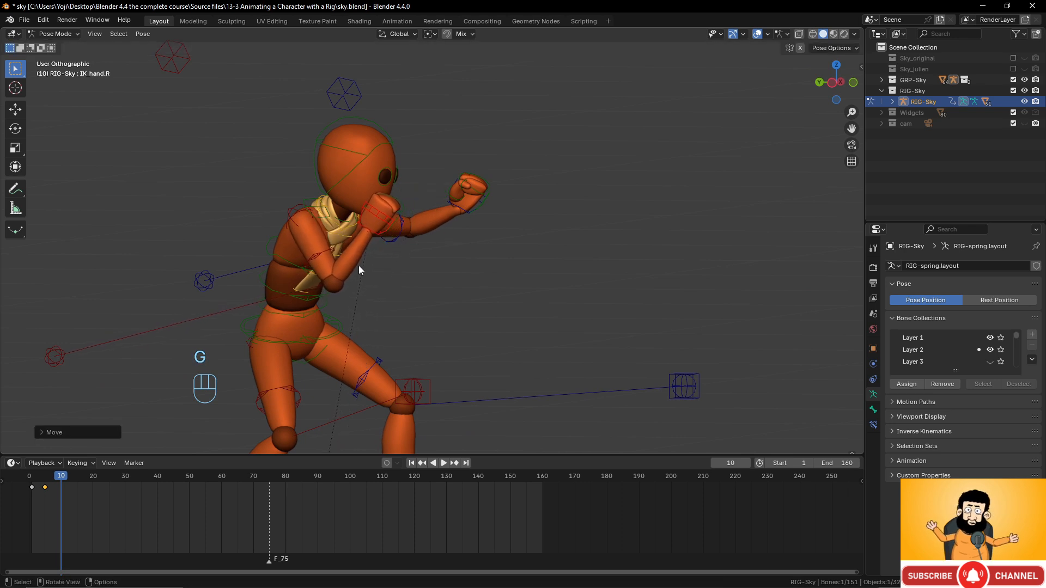
pyautogui.moveTo(358, 266); pyautogui.dragTo(375, 286, button='middle')
# - Select all bones and keyframe the whole pose at frame 10, then review the motion
pyautogui.scroll(-3, 375, 286)
pyautogui.press('a')
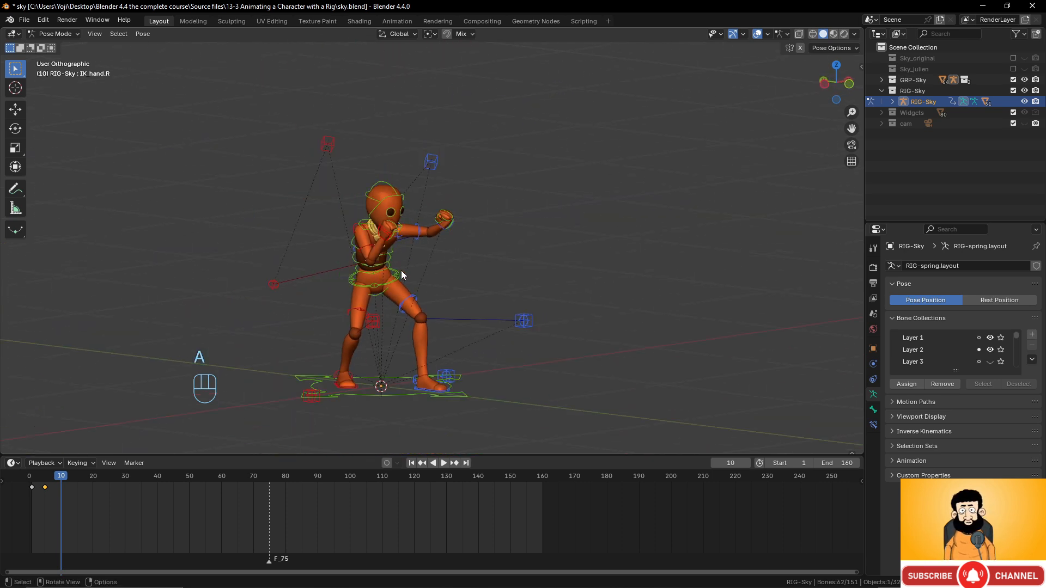
pyautogui.press('i')
pyautogui.moveTo(62, 473)
pyautogui.mouseDown()
pyautogui.moveTo(25, 472)
pyautogui.moveTo(71, 474)
pyautogui.moveTo(61, 475)
pyautogui.mouseUp()
# - Raise the left fist beside the face and keyframe it at frame 10
pyautogui.scroll(4, 499, 290)
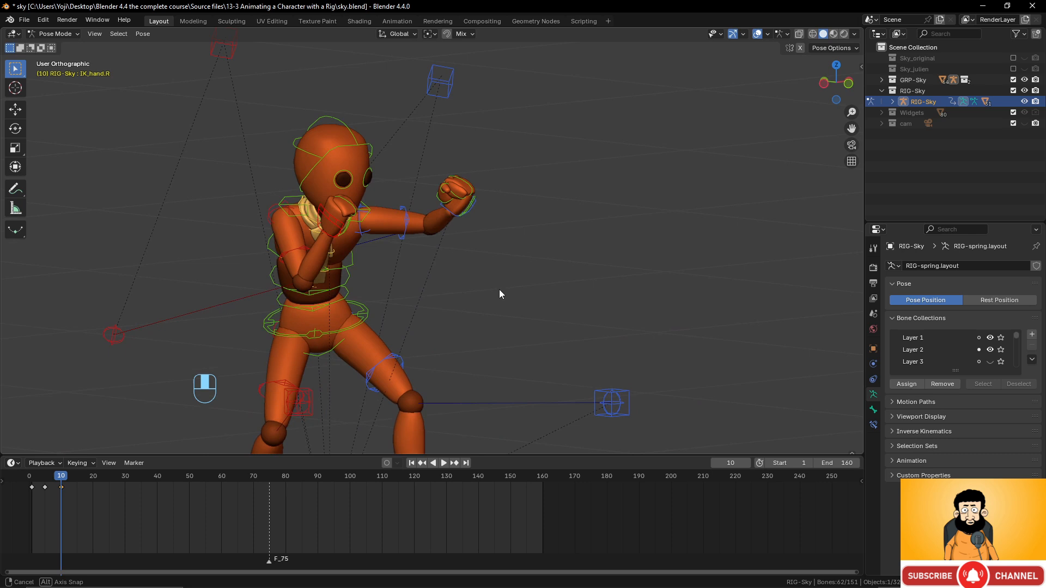
pyautogui.click(447, 202)
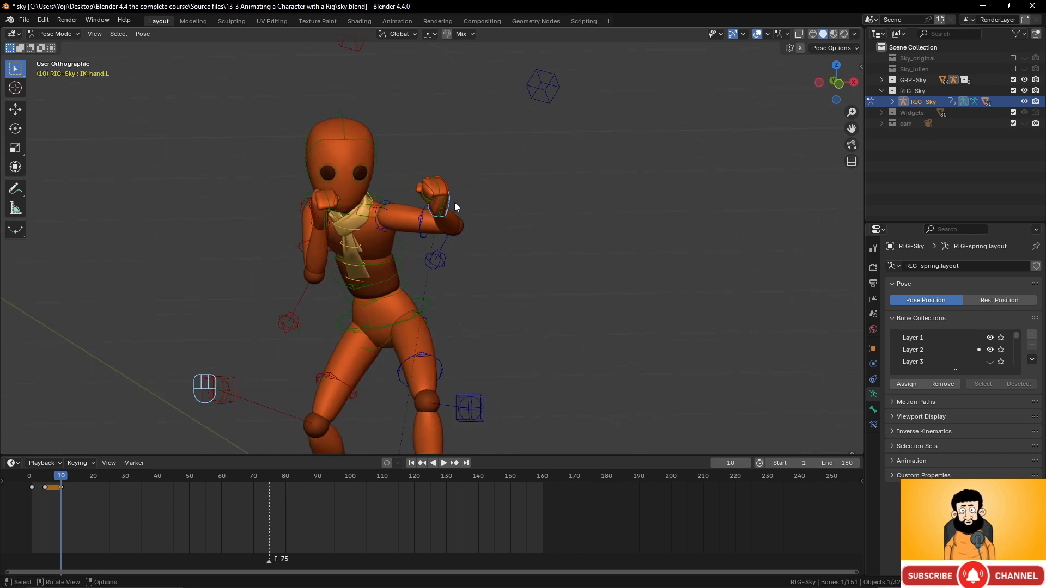
pyautogui.press('g')
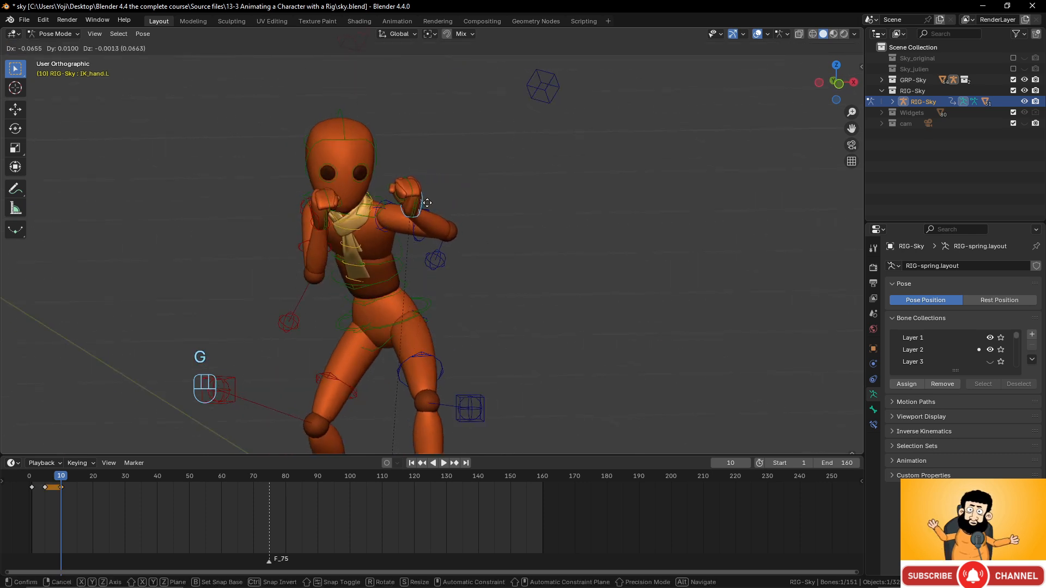
pyautogui.click(427, 203)
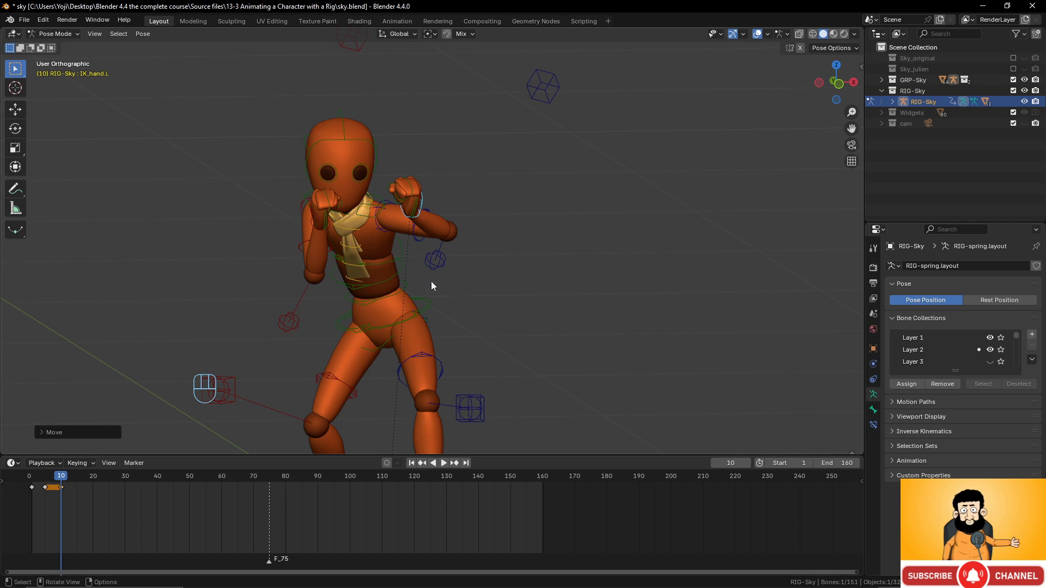
pyautogui.press('i')
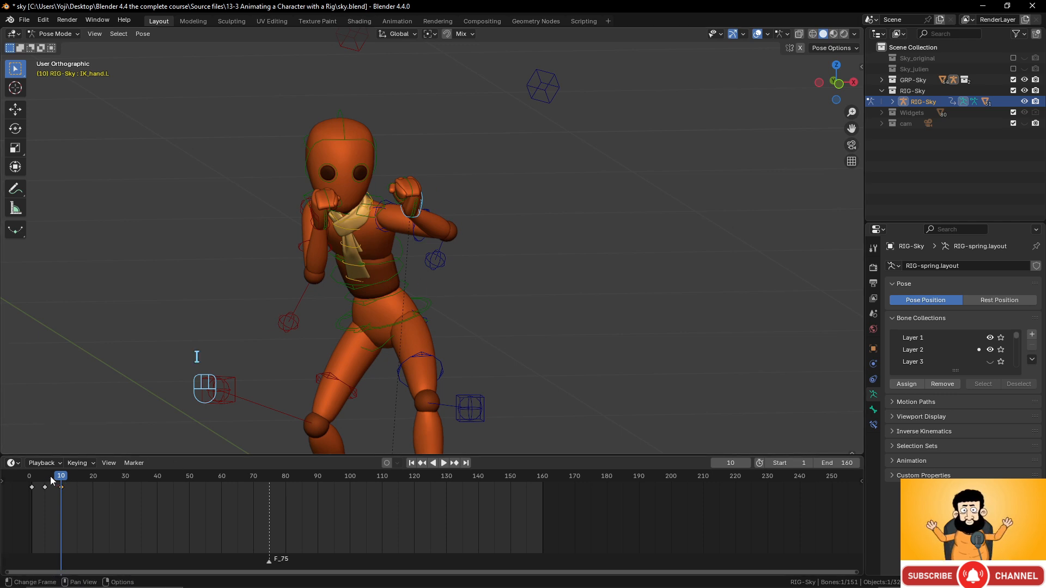
pyautogui.moveTo(61, 478); pyautogui.dragTo(76, 462)
# - At frame 15, twist the torso back about the vertical Z axis
pyautogui.moveTo(261, 304); pyautogui.dragTo(411, 304, button='middle')
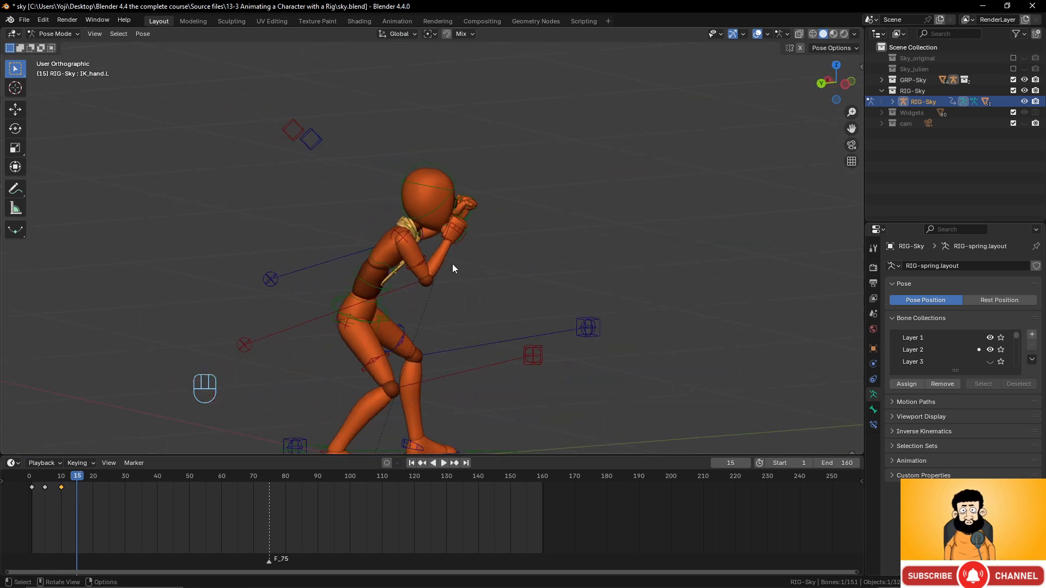
pyautogui.moveTo(453, 264); pyautogui.dragTo(477, 231, button='middle')
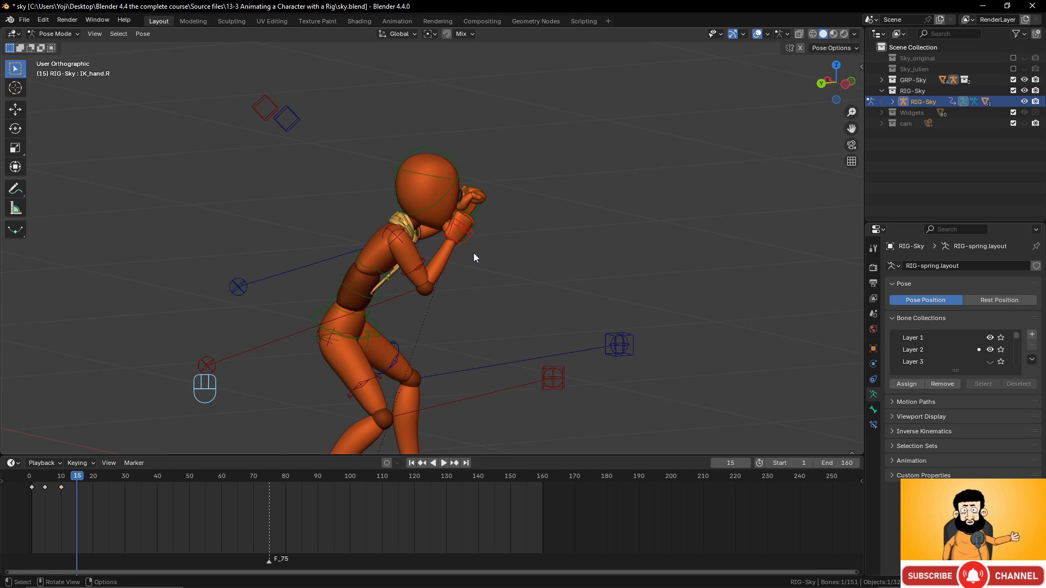
pyautogui.scroll(3, 473, 252)
pyautogui.moveTo(475, 255); pyautogui.dragTo(394, 240, button='middle')
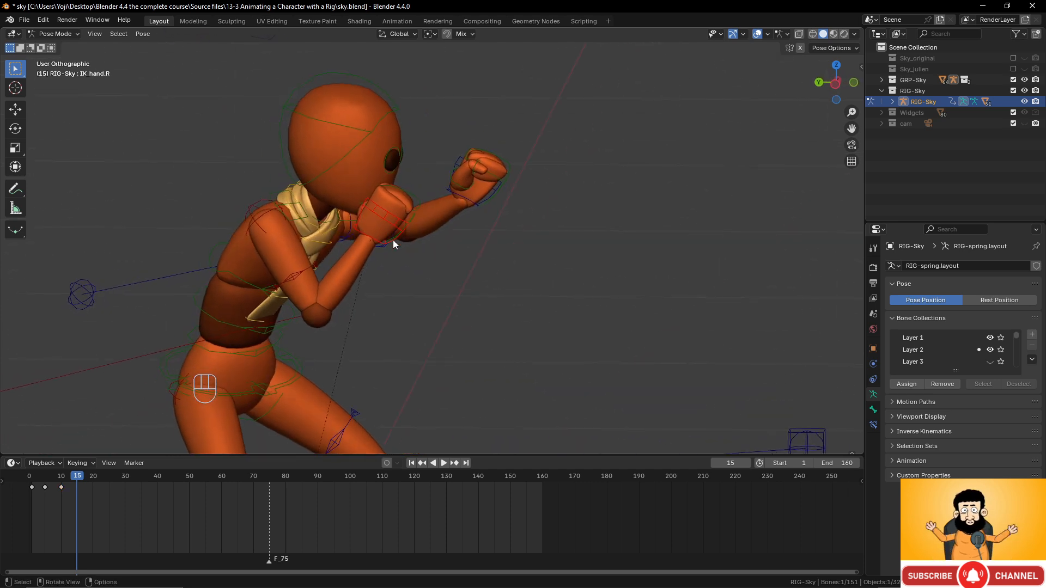
pyautogui.scroll(-3, 403, 270)
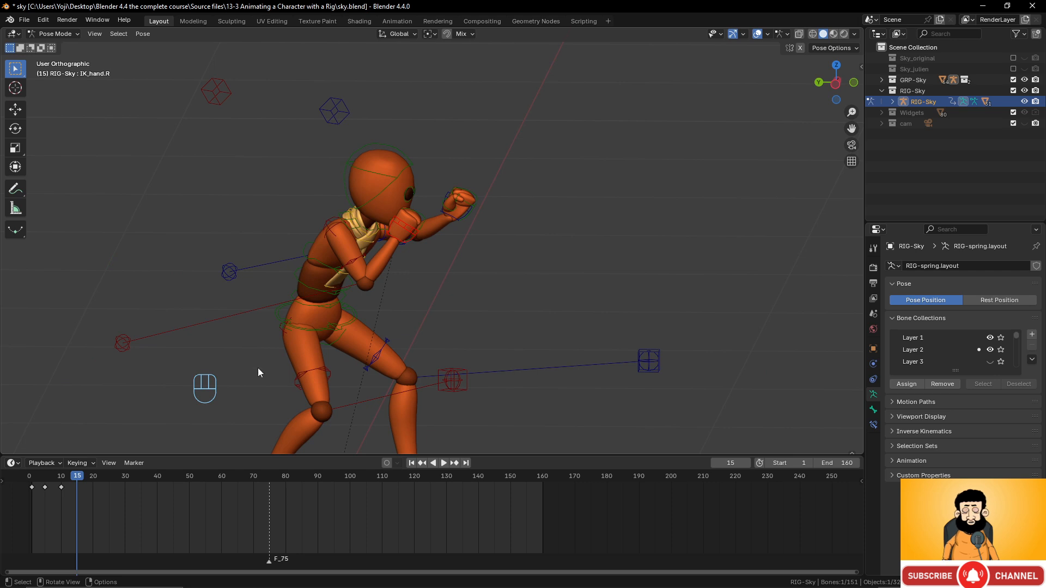
pyautogui.click(343, 326)
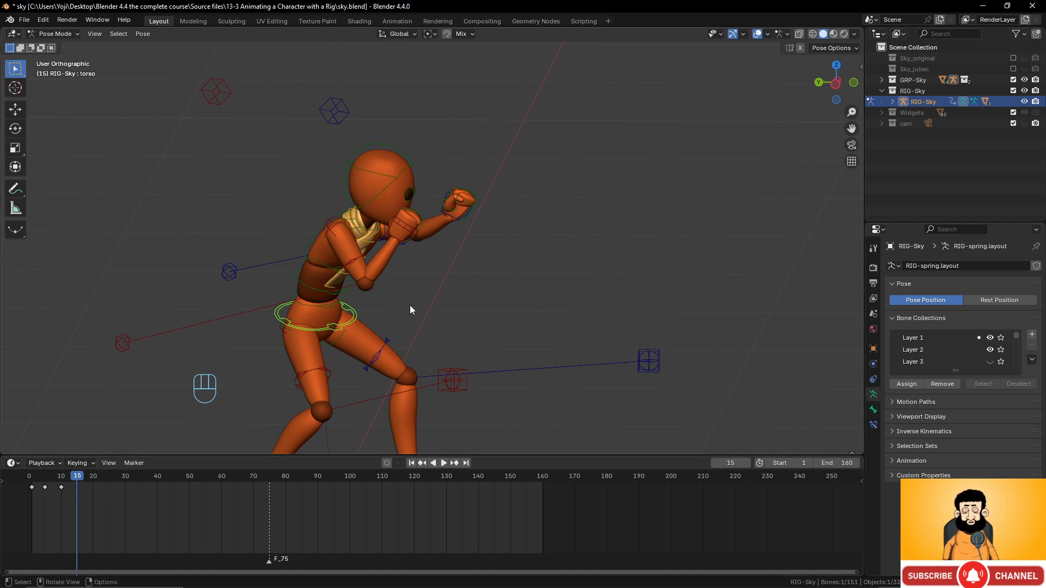
pyautogui.scroll(-3, 411, 306)
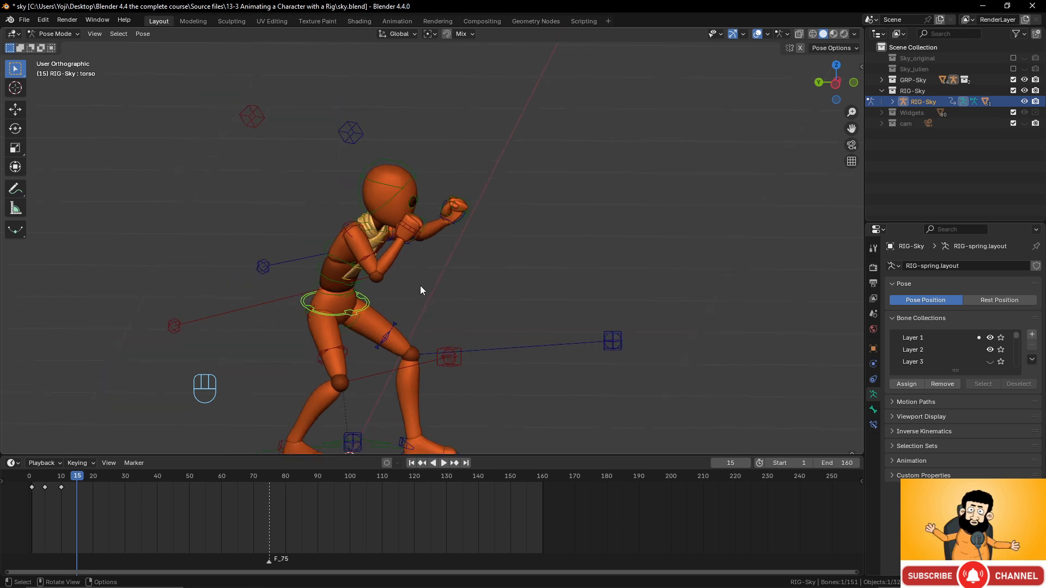
pyautogui.press('r')
pyautogui.press('z')
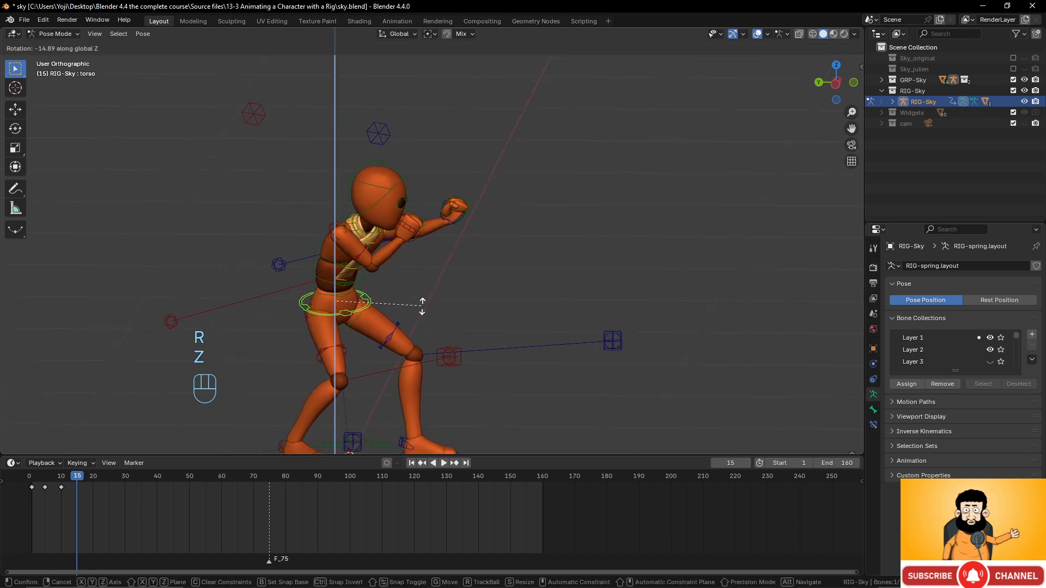
pyautogui.click(421, 303)
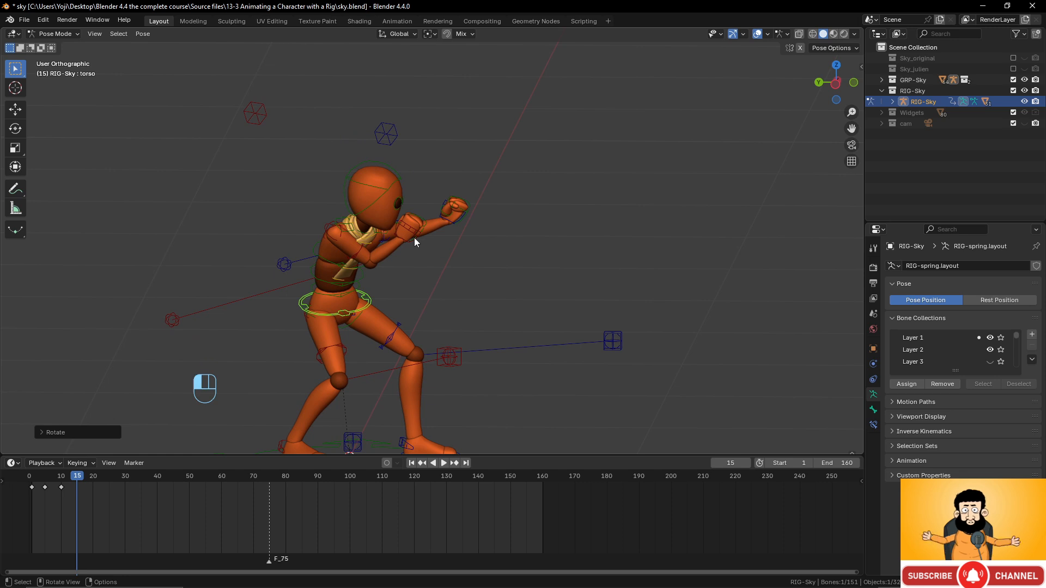
# - Reposition the right hand IK control and select the left hand control
pyautogui.click(414, 238)
pyautogui.press('g')
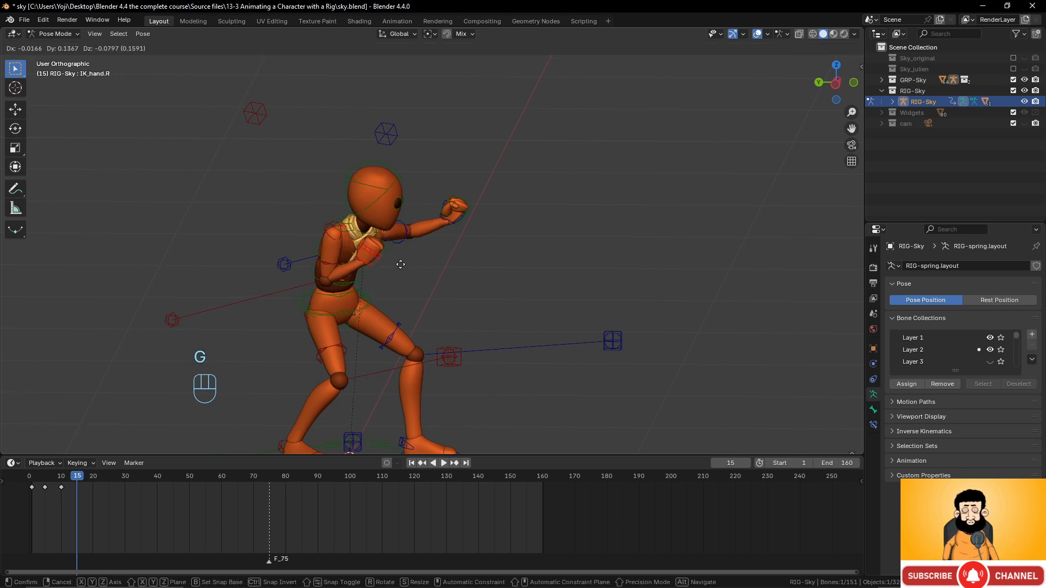
pyautogui.click(399, 265)
pyautogui.moveTo(399, 265); pyautogui.dragTo(392, 234, button='middle')
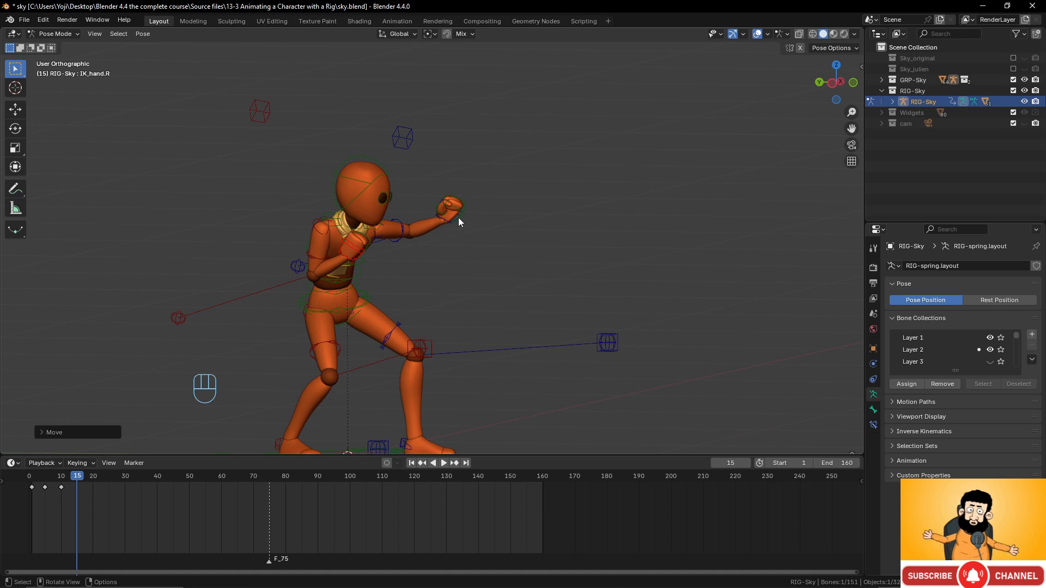
pyautogui.click(459, 220)
pyautogui.moveTo(459, 220); pyautogui.dragTo(411, 214, button='middle')
# - Move the left fist to its new position and shift the torso control
pyautogui.click(416, 219)
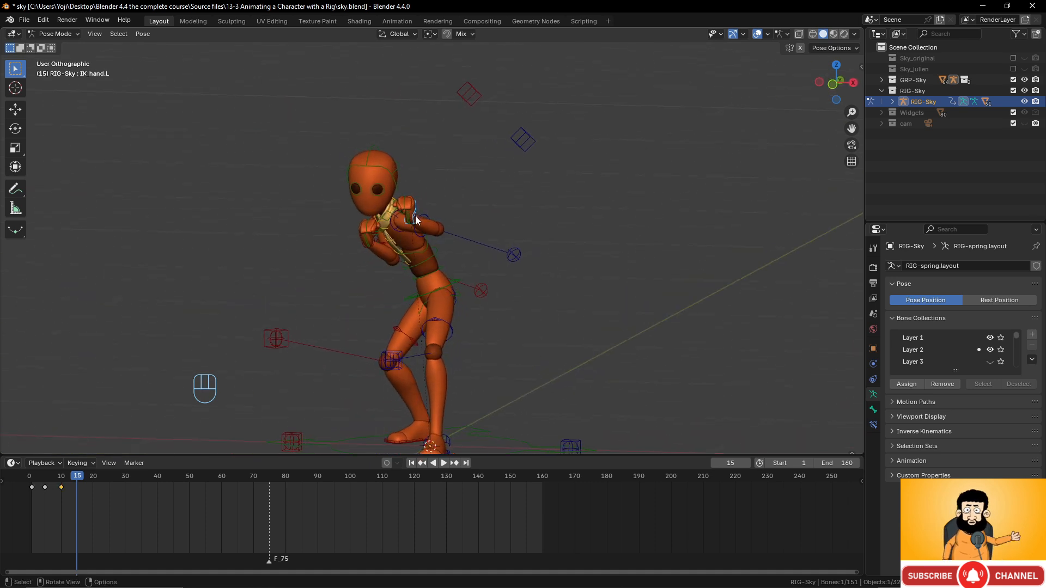
pyautogui.press('g')
pyautogui.click(382, 246)
pyautogui.moveTo(383, 246); pyautogui.dragTo(504, 252, button='middle')
pyautogui.click(368, 305)
pyautogui.press('g')
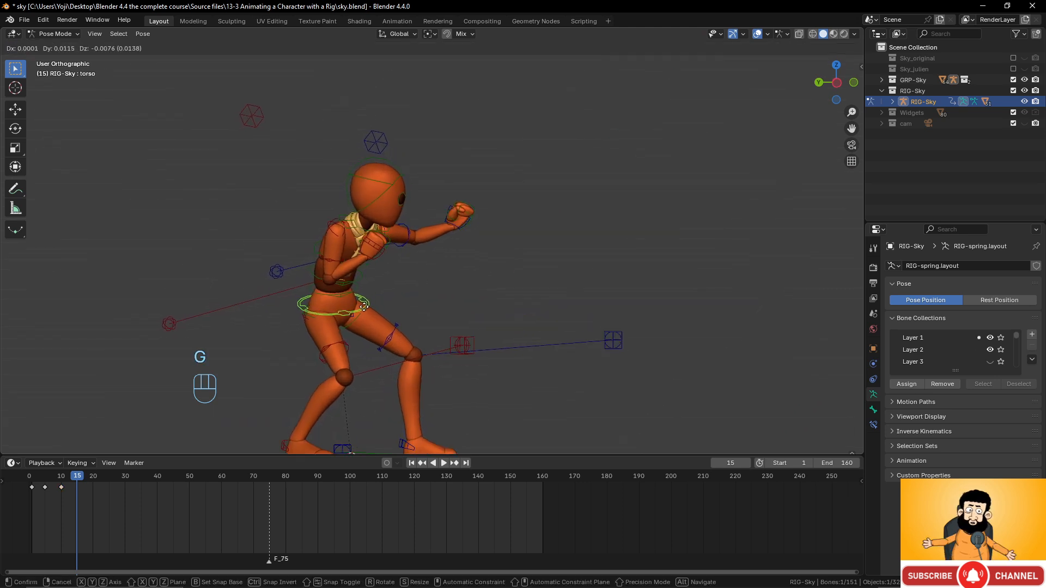
pyautogui.click(364, 306)
pyautogui.moveTo(385, 253); pyautogui.dragTo(321, 239, button='middle')
pyautogui.scroll(2, 319, 247)
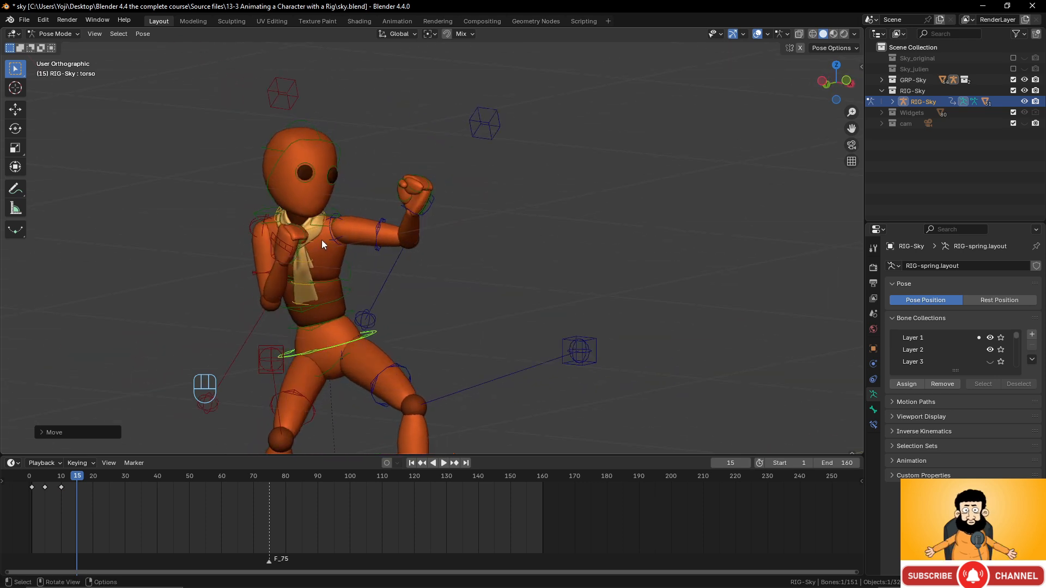
# - Rotate the chest control about the vertical Z axis
pyautogui.click(348, 270)
pyautogui.press('r')
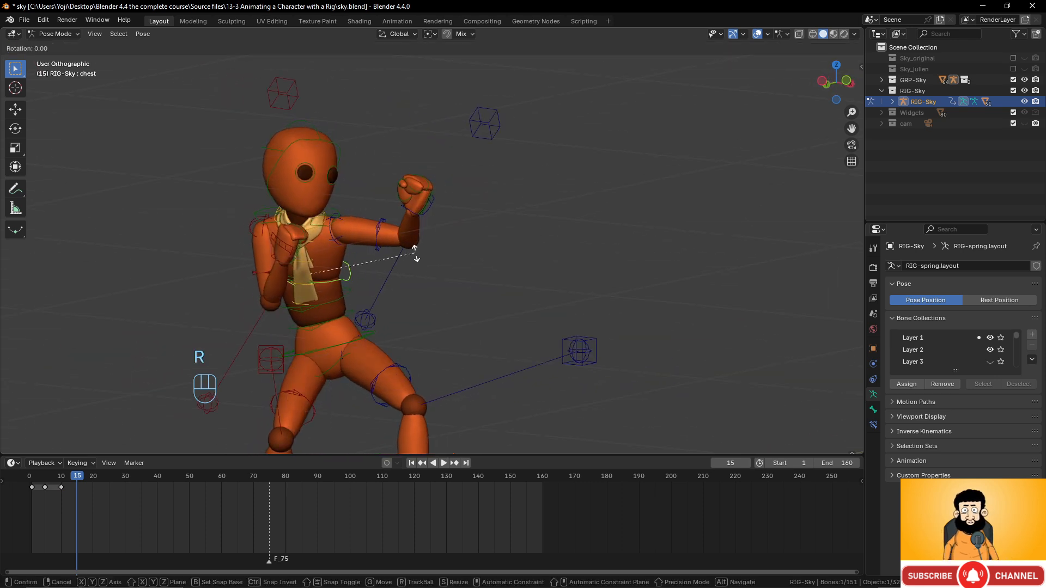
pyautogui.press('z')
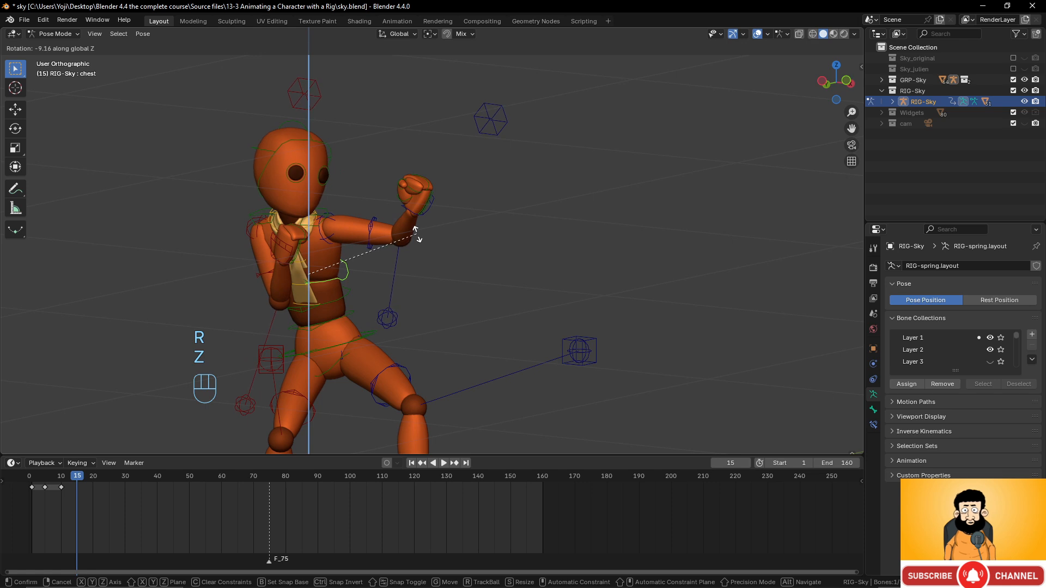
pyautogui.click(417, 234)
pyautogui.moveTo(417, 234); pyautogui.dragTo(300, 334, button='middle')
pyautogui.scroll(-4, 413, 272)
# - Key the whole rig at frame 15 and scrub back to review the motion into it
pyautogui.press('a')
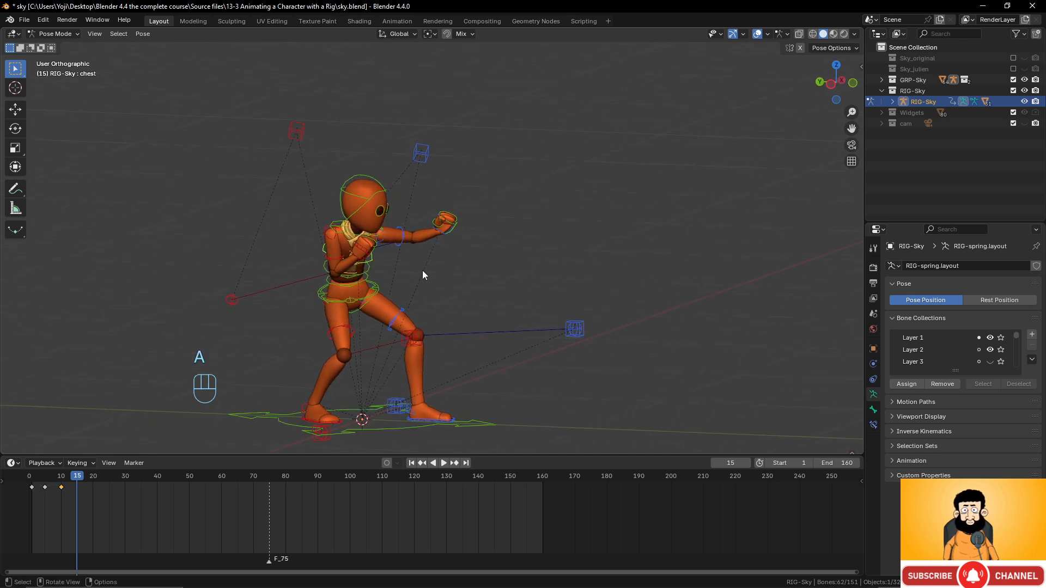
pyautogui.press('i')
pyautogui.moveTo(74, 475)
pyautogui.mouseDown()
pyautogui.moveTo(47, 477)
pyautogui.moveTo(93, 479)
pyautogui.mouseUp()
pyautogui.scroll(4, 374, 305)
pyautogui.scroll(-5, 382, 306)
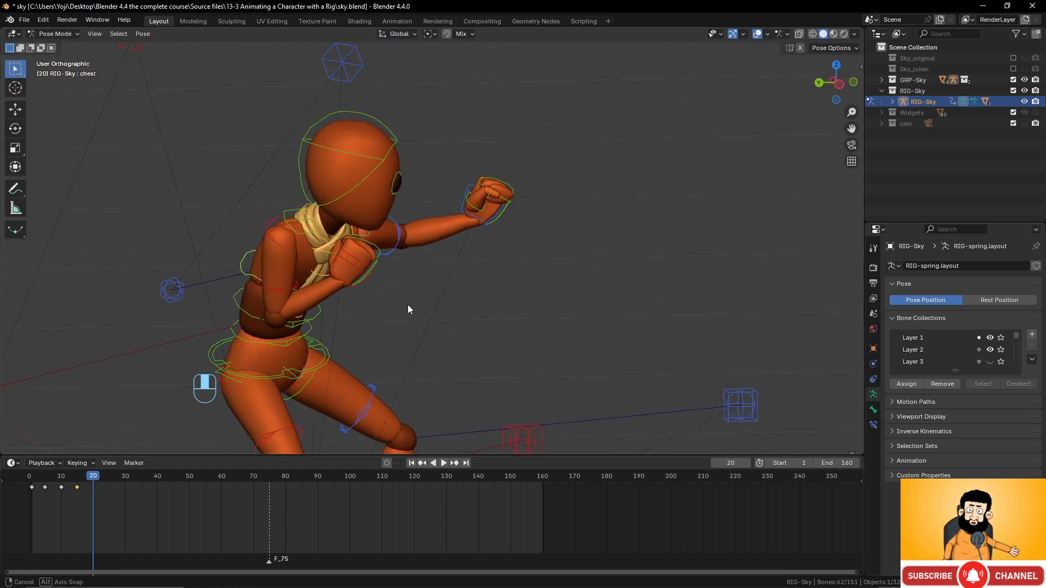
pyautogui.scroll(2, 346, 308)
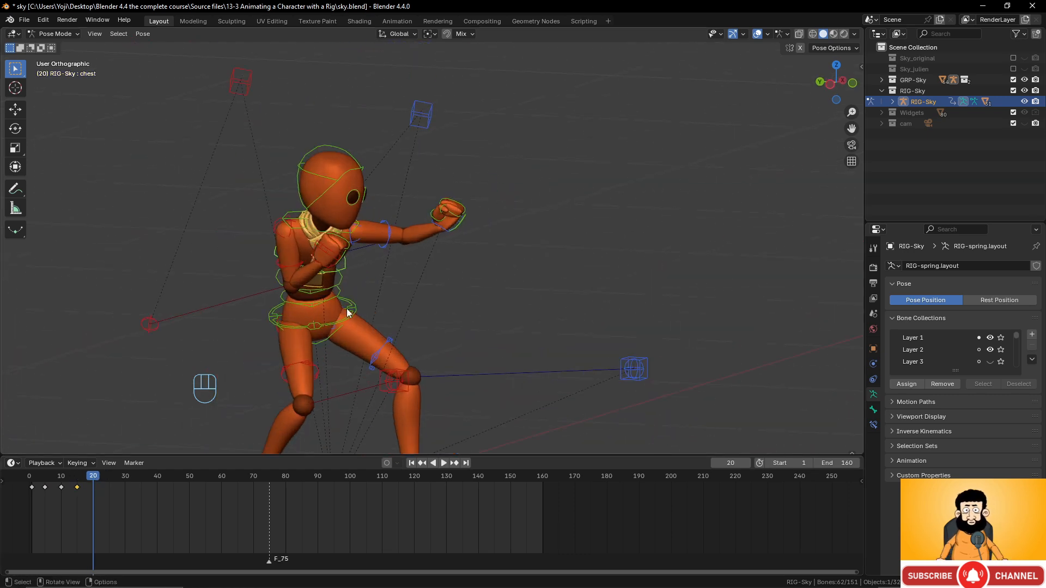
# - Shift the torso control and twist it around the Z axis
pyautogui.click(353, 312)
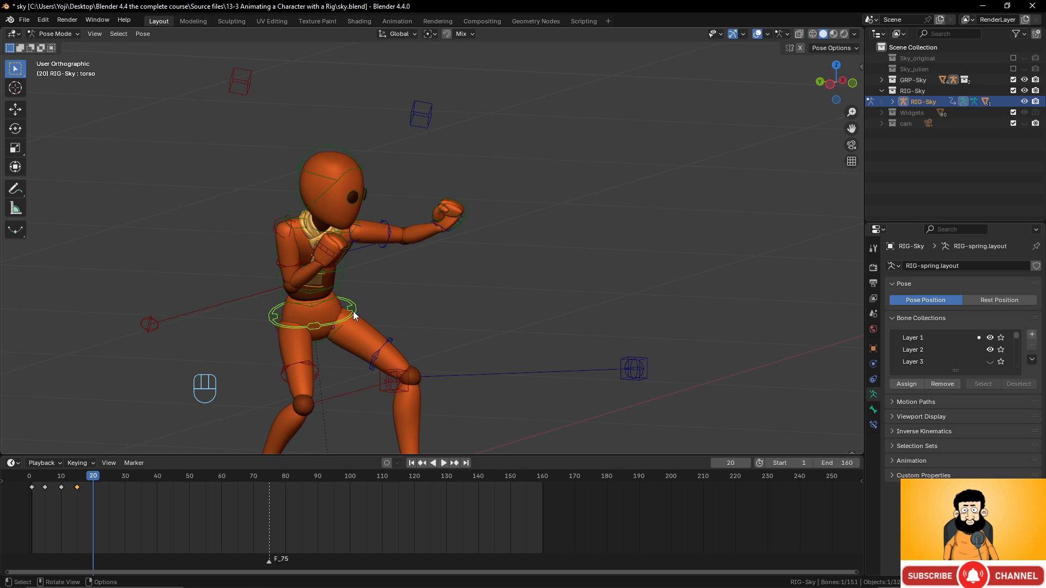
pyautogui.press('g')
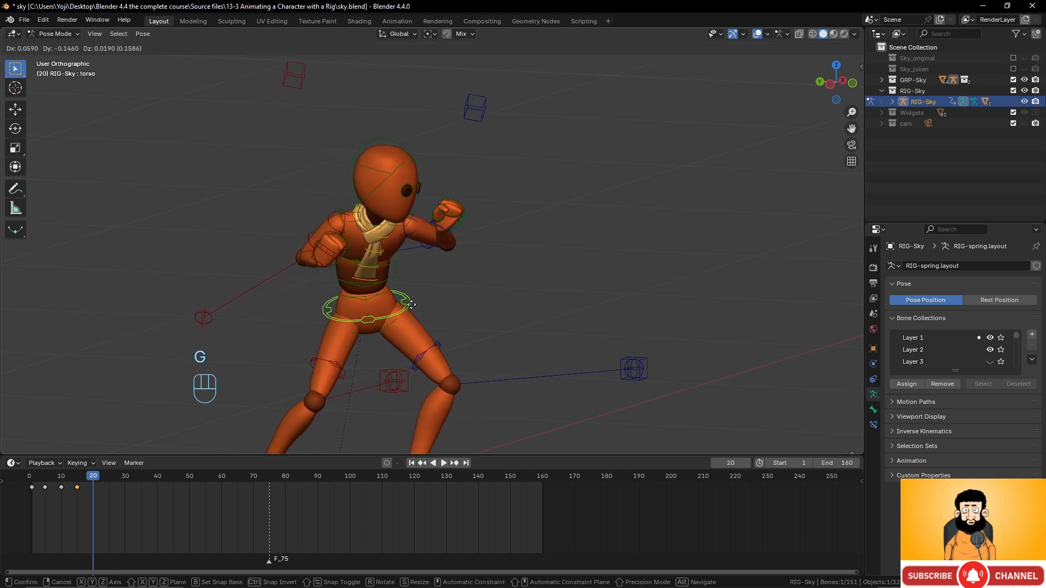
pyautogui.click(412, 304)
pyautogui.moveTo(483, 292); pyautogui.dragTo(456, 291, button='middle')
pyautogui.press('r')
pyautogui.press('z')
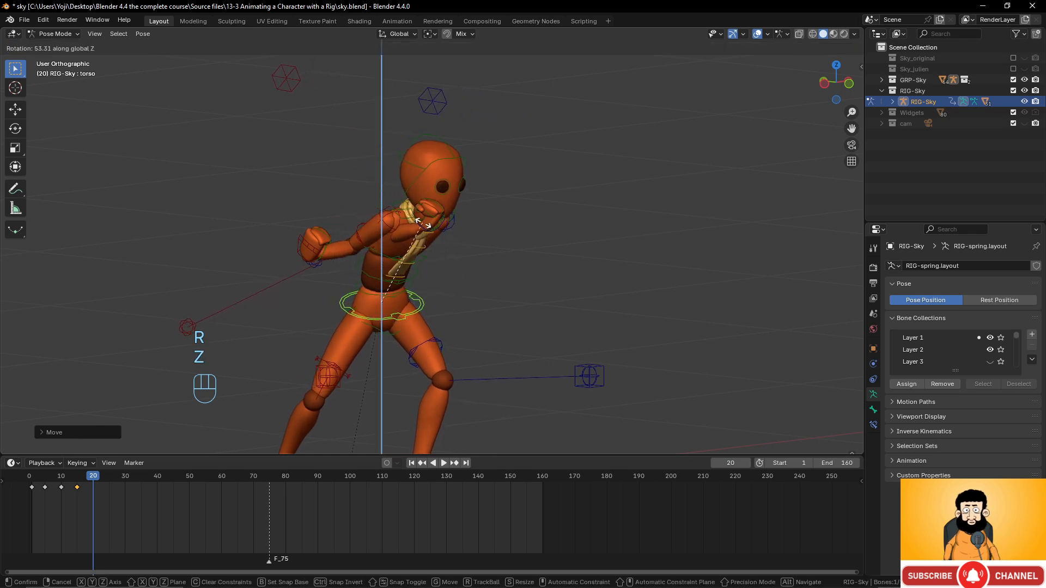
pyautogui.click(489, 269)
pyautogui.moveTo(490, 269); pyautogui.dragTo(428, 264, button='middle')
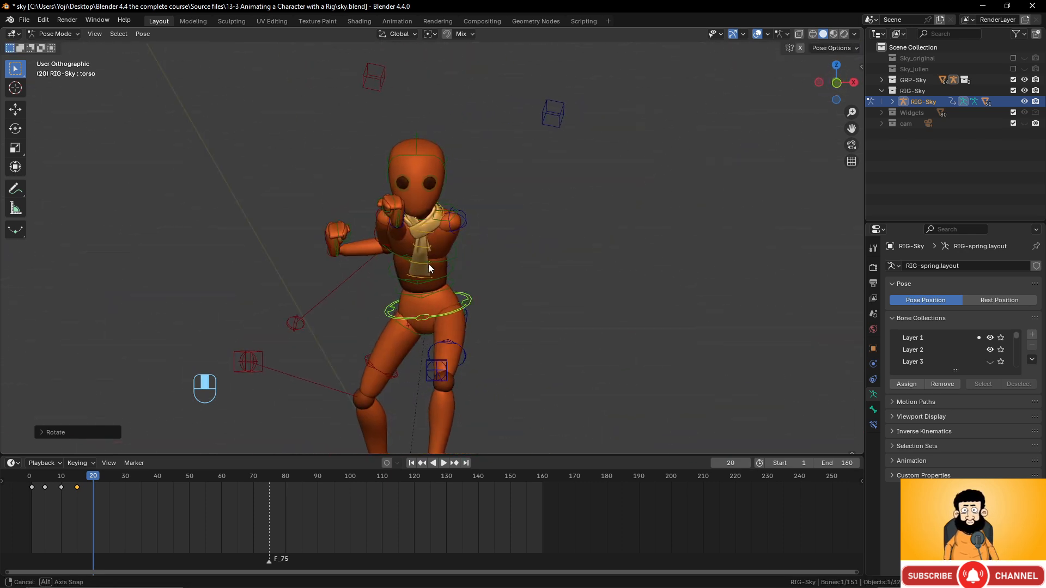
# - Move and rotate the left hand IK control to reposition the left fist
pyautogui.click(404, 217)
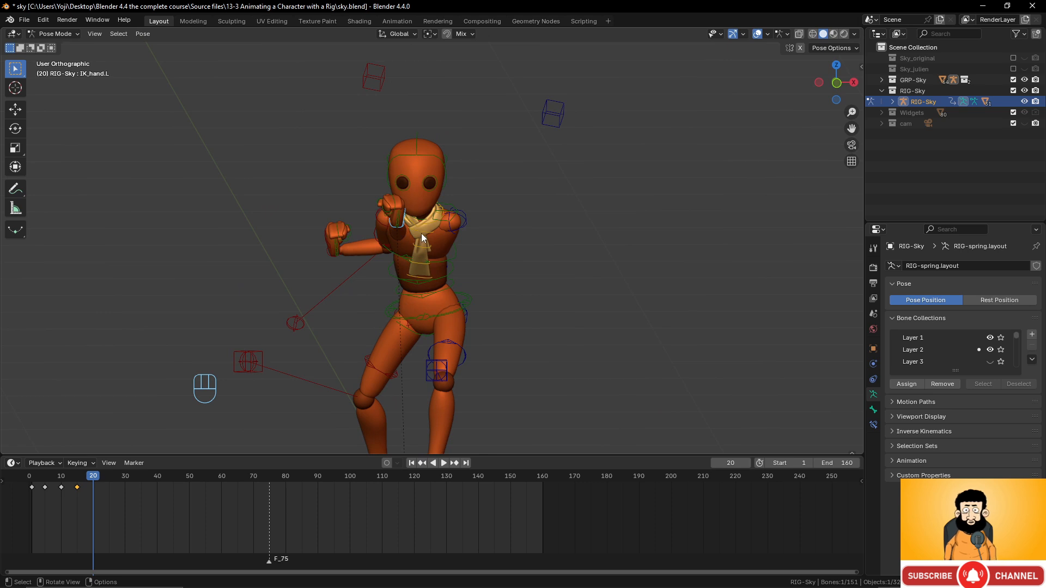
pyautogui.press('g')
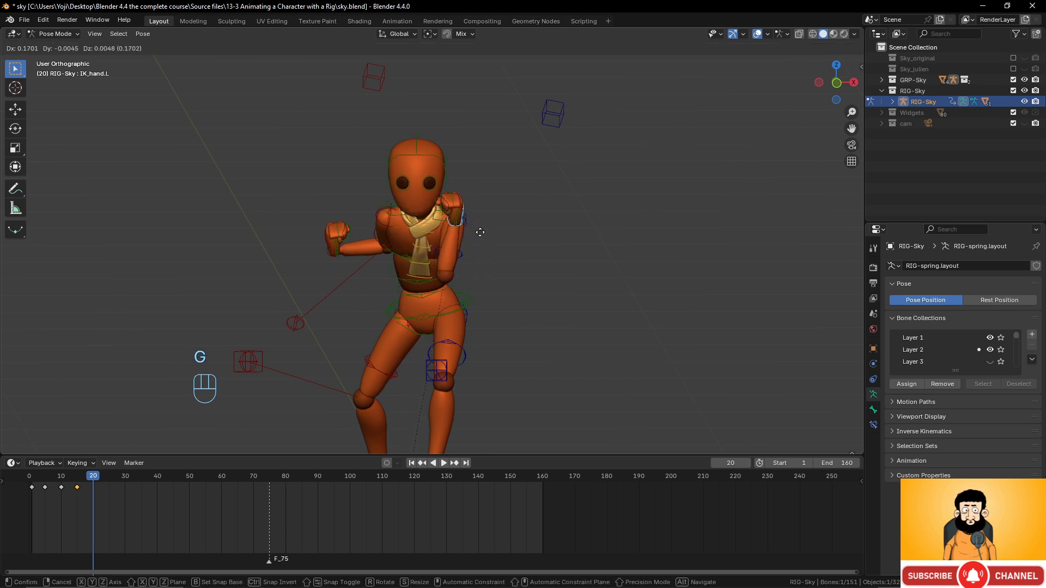
pyautogui.click(486, 233)
pyautogui.moveTo(486, 233); pyautogui.dragTo(323, 254, button='middle')
pyautogui.press('r')
pyautogui.click(527, 288)
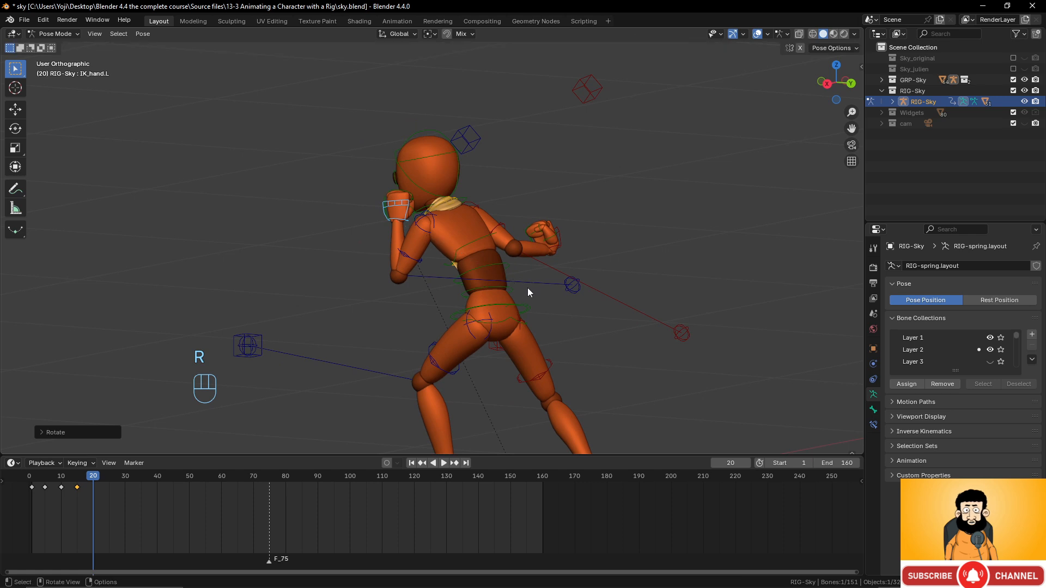
pyautogui.moveTo(528, 287); pyautogui.dragTo(359, 250, button='middle')
# - Push the right hand IK forward into an extended punch, rotating and nudging the fist
pyautogui.click(372, 248)
pyautogui.click(357, 256)
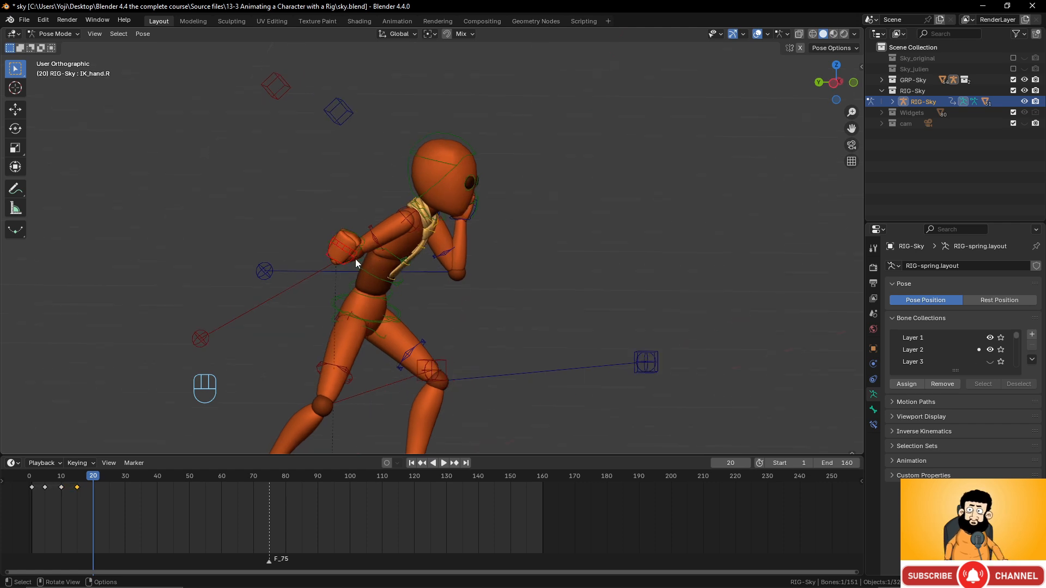
pyautogui.press('g')
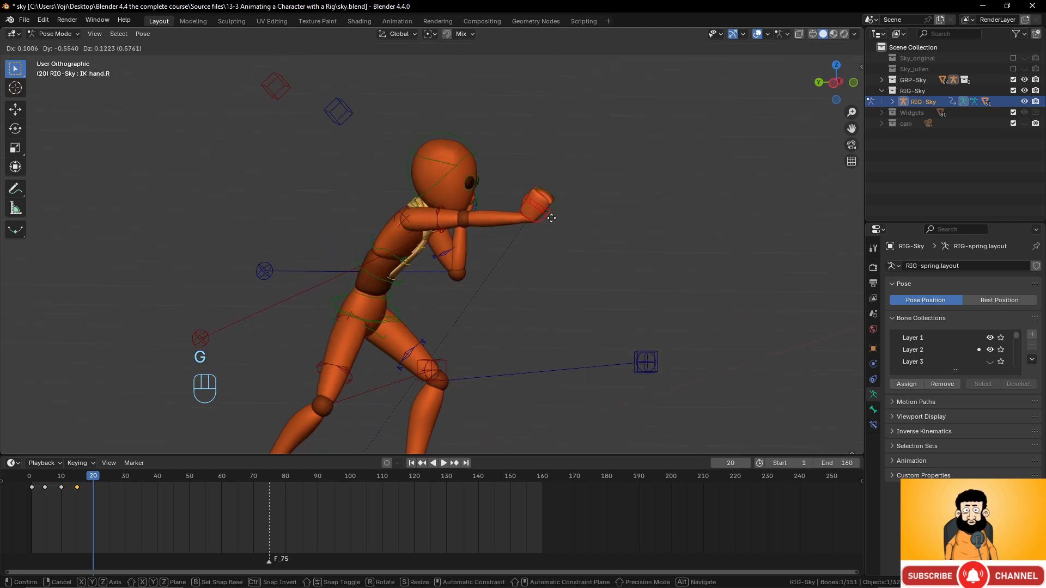
pyautogui.click(541, 250)
pyautogui.moveTo(540, 250); pyautogui.dragTo(577, 231, button='middle')
pyautogui.press('r')
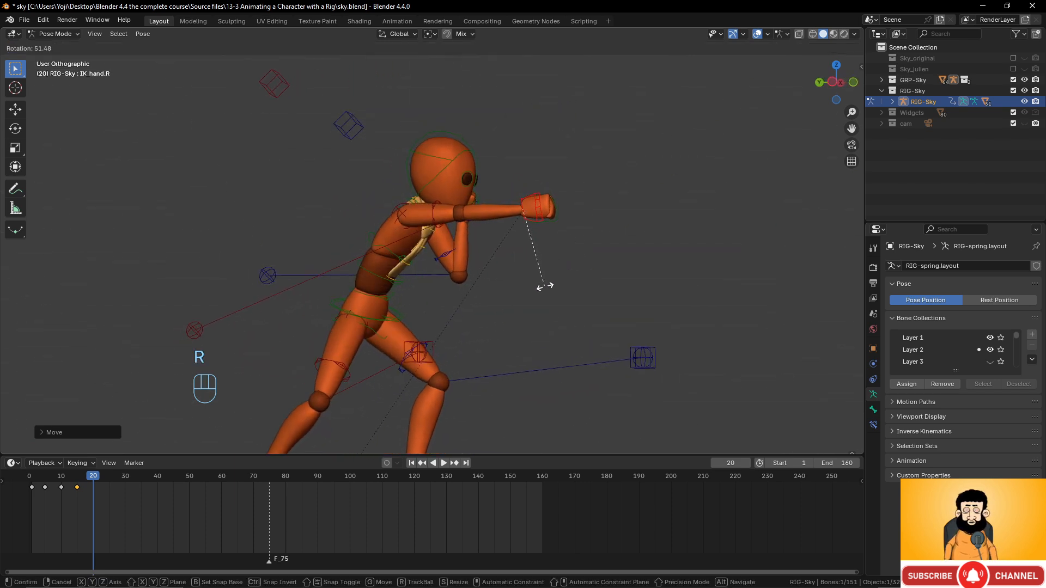
pyautogui.click(545, 286)
pyautogui.press('g')
pyautogui.click(509, 283)
pyautogui.moveTo(509, 282); pyautogui.dragTo(461, 283, button='middle')
pyautogui.moveTo(459, 228); pyautogui.dragTo(450, 256, button='middle')
# - Twist the chest control around the Z axis into the punch
pyautogui.click(448, 257)
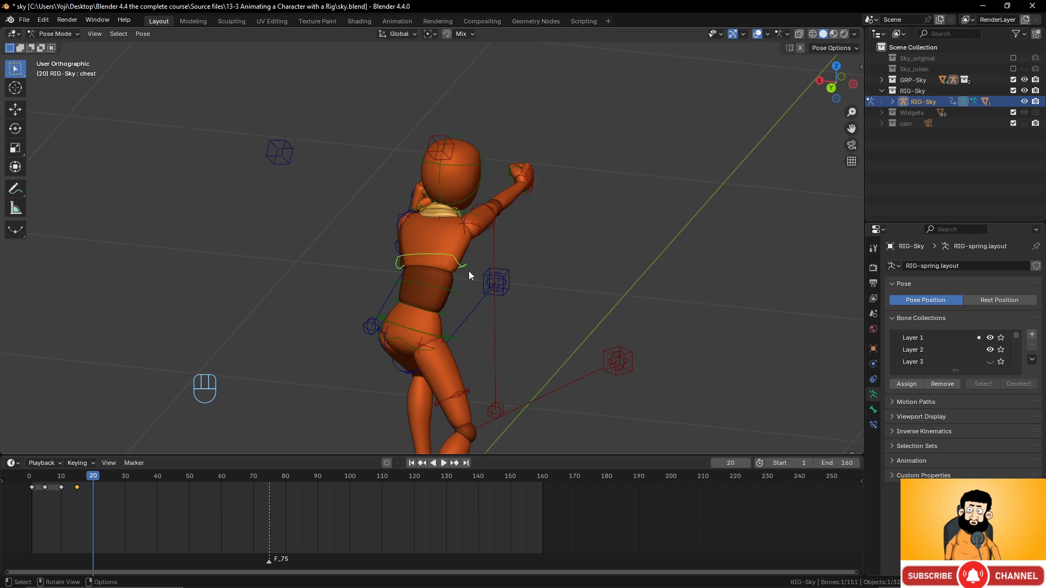
pyautogui.press('r')
pyautogui.press('z')
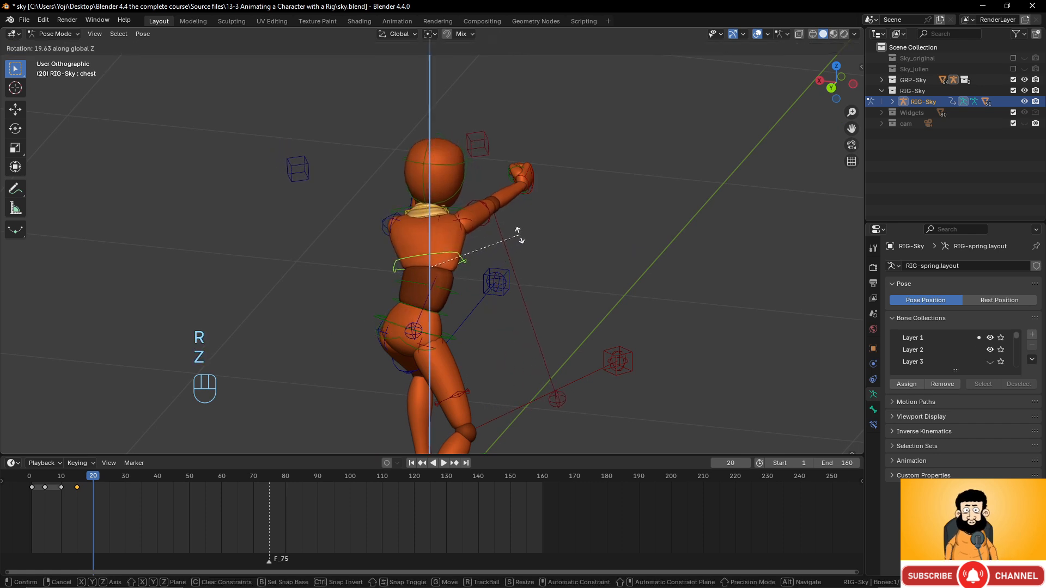
pyautogui.click(502, 254)
pyautogui.moveTo(503, 254); pyautogui.dragTo(439, 262, button='middle')
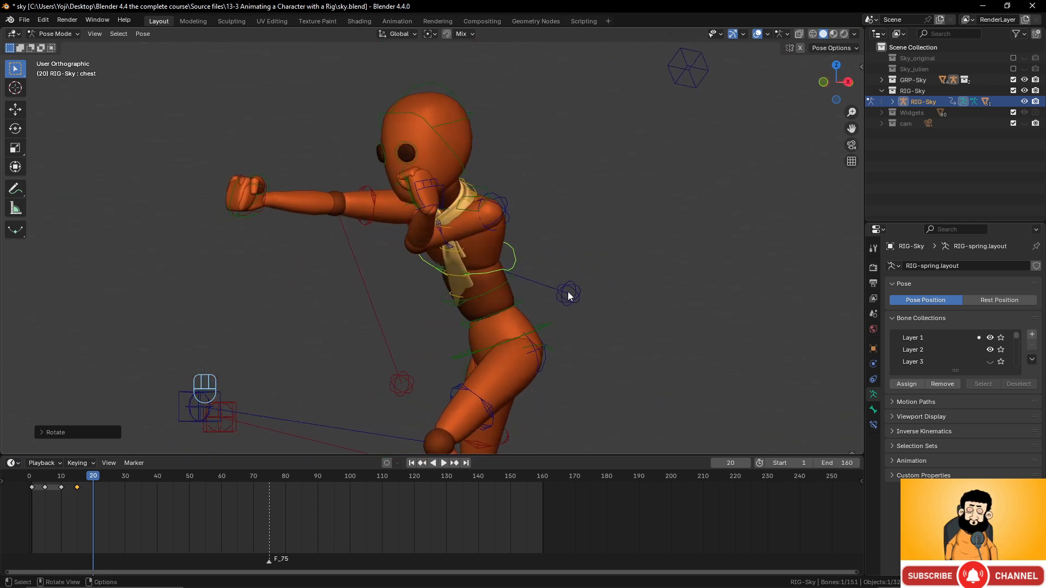
pyautogui.click(568, 293)
pyautogui.moveTo(568, 293)
pyautogui.mouseDown(button='middle')
pyautogui.moveTo(371, 308)
pyautogui.moveTo(560, 301)
pyautogui.mouseUp(button='middle')
# - Reposition the left elbow pole target, shifting it slightly left
pyautogui.click(541, 293)
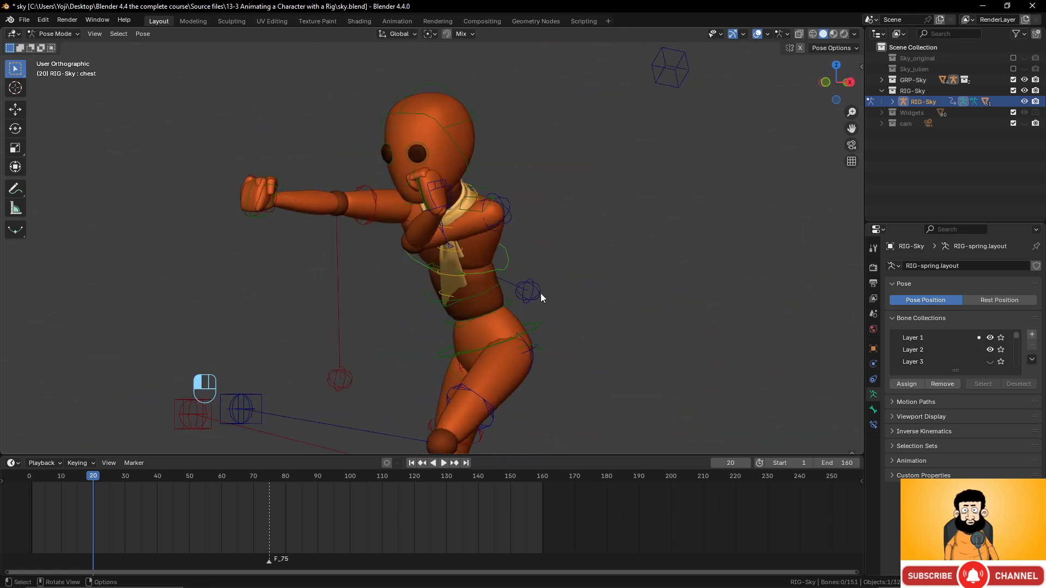
pyautogui.press('g')
pyautogui.click(759, 329)
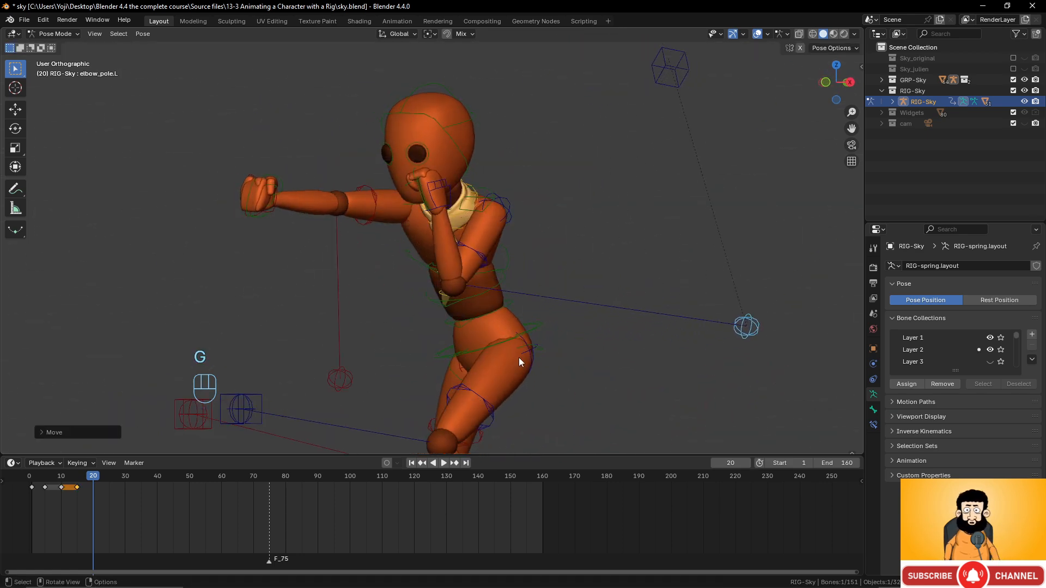
pyautogui.moveTo(519, 358); pyautogui.dragTo(611, 356, button='middle')
pyautogui.press('g')
pyautogui.click(637, 360)
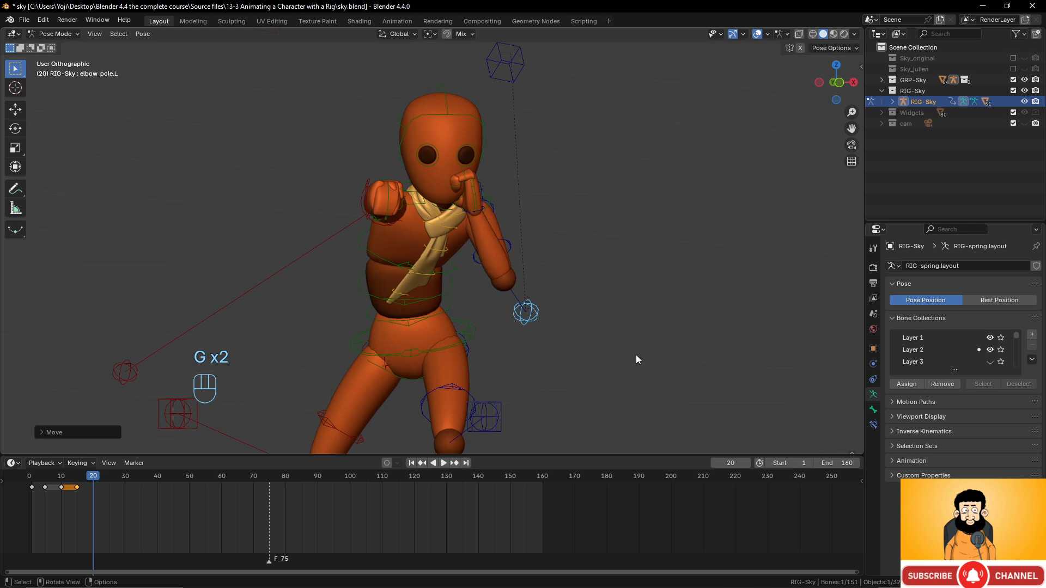
# - Rotate the chest control further into the punch
pyautogui.click(460, 271)
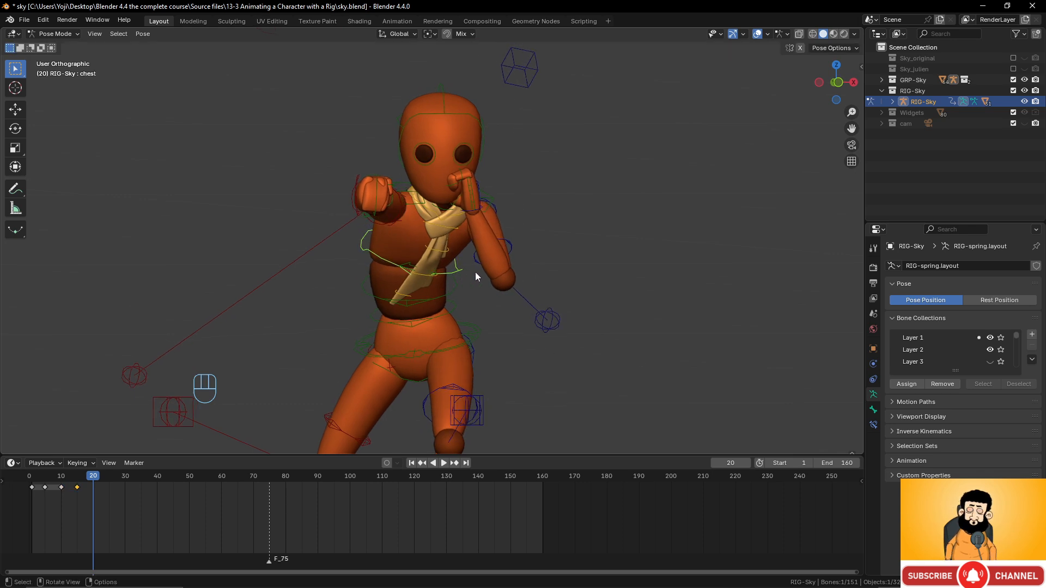
pyautogui.press('g')
pyautogui.press('r')
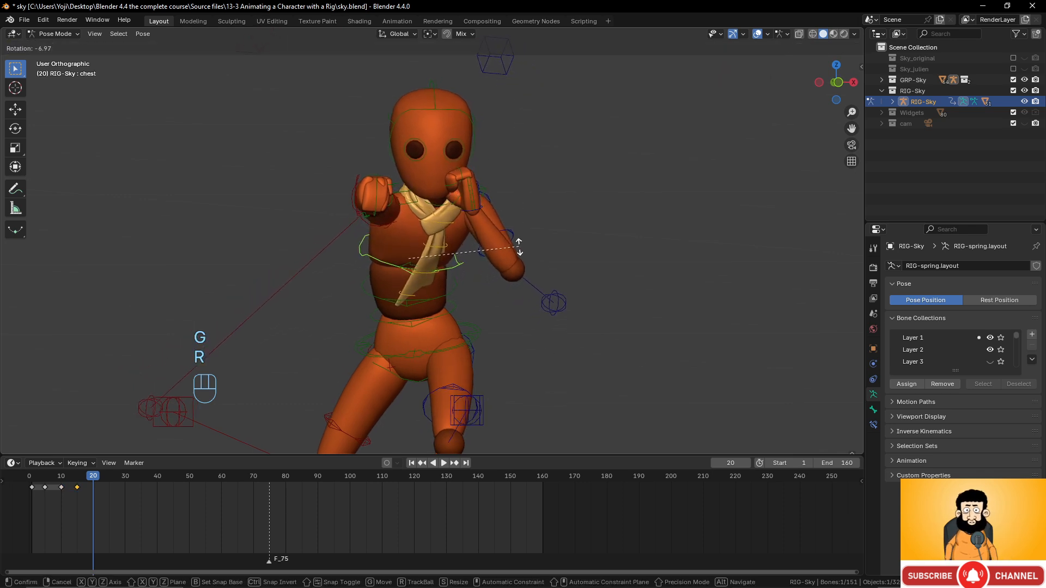
pyautogui.click(518, 244)
pyautogui.moveTo(499, 240); pyautogui.dragTo(379, 207, button='middle')
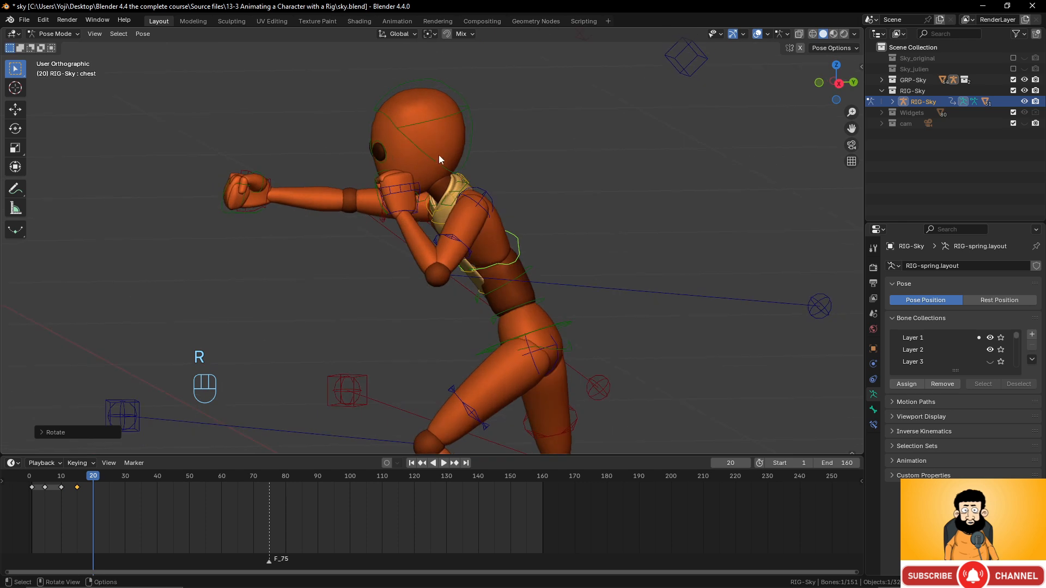
# - Tilt and move the head control
pyautogui.click(457, 112)
pyautogui.moveTo(486, 154); pyautogui.dragTo(472, 158, button='middle')
pyautogui.press('r')
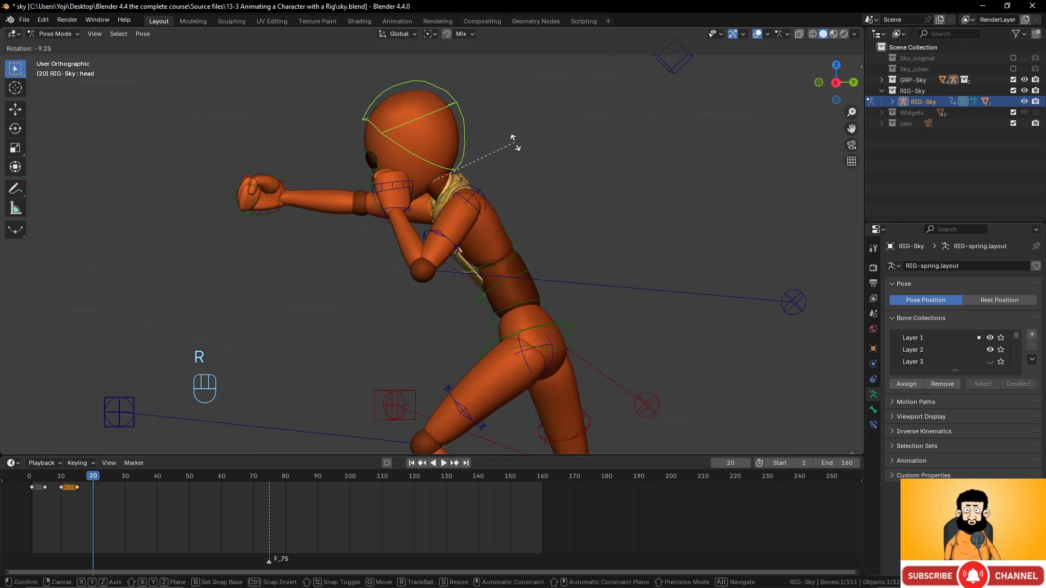
pyautogui.click(513, 148)
pyautogui.press('g')
pyautogui.click(515, 151)
pyautogui.moveTo(514, 153); pyautogui.dragTo(337, 418, button='middle')
# - Twist the torso control around the Z axis
pyautogui.click(396, 305)
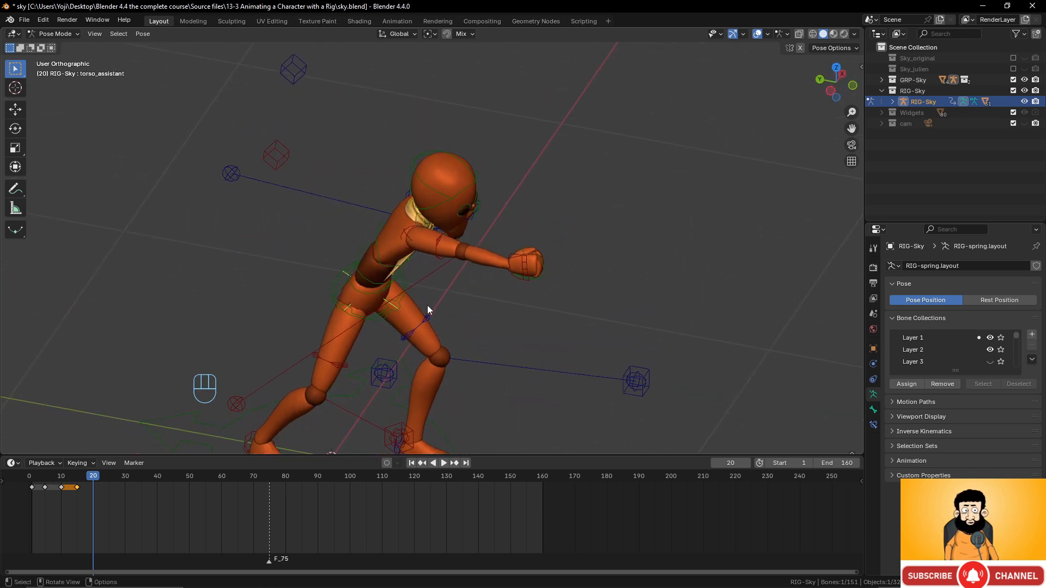
pyautogui.click(333, 290)
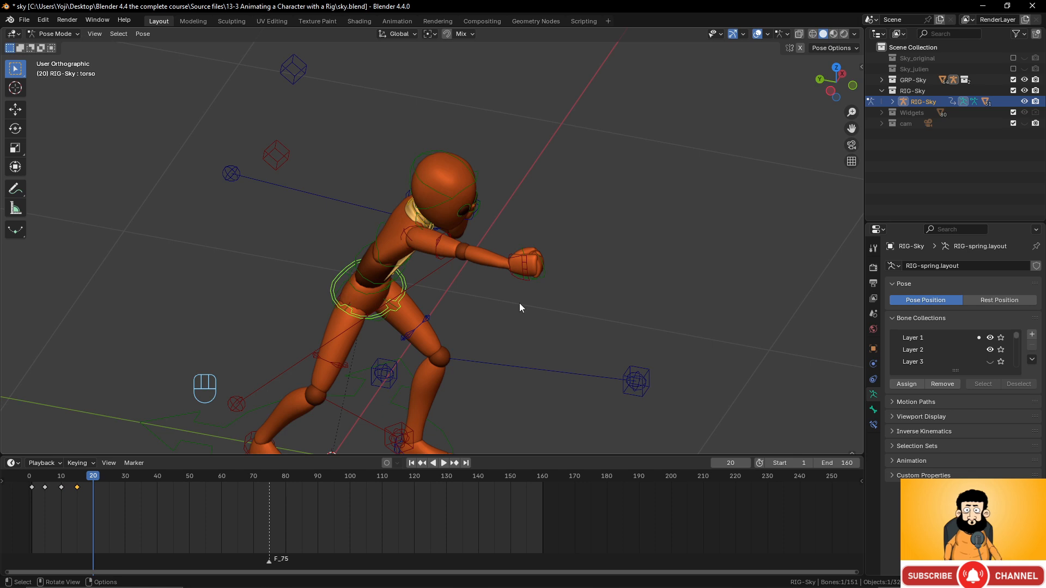
pyautogui.press('r')
pyautogui.press('z')
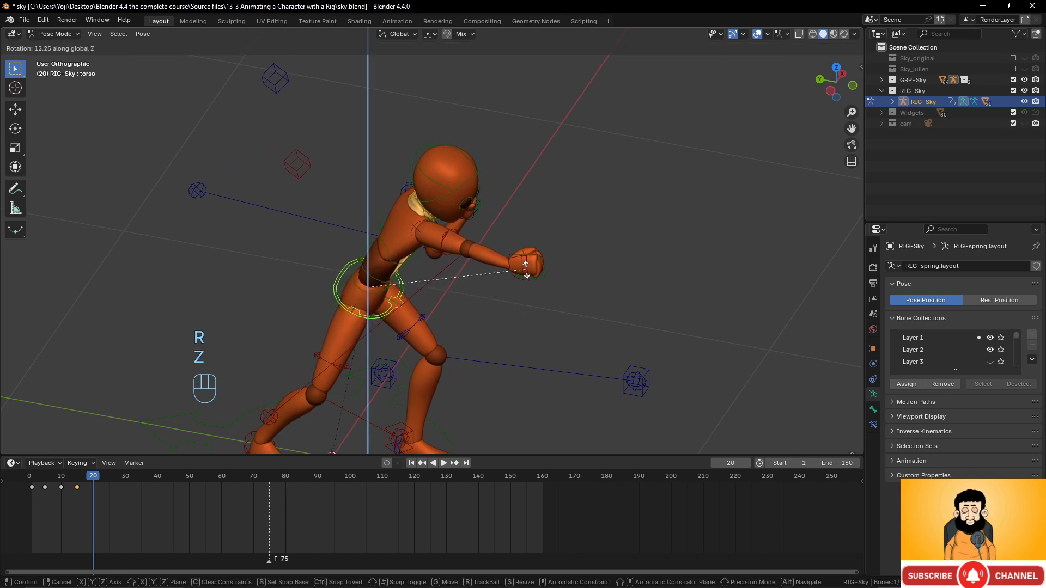
pyautogui.click(526, 269)
pyautogui.moveTo(520, 275); pyautogui.dragTo(478, 248, button='middle')
# - Move the left elbow pole target right and reposition the left fist
pyautogui.click(569, 223)
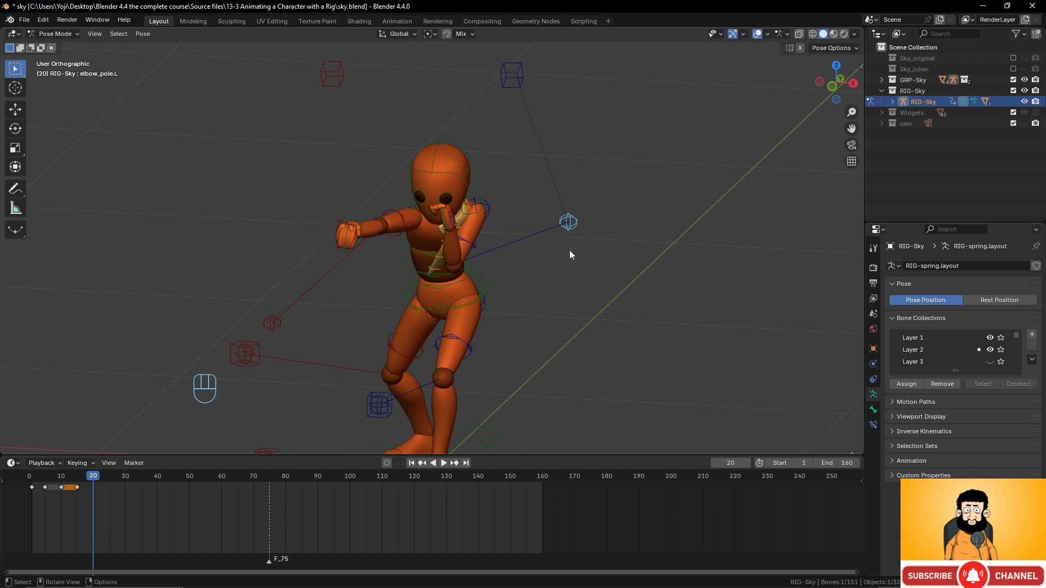
pyautogui.press('g')
pyautogui.click(605, 267)
pyautogui.moveTo(491, 297); pyautogui.dragTo(396, 311, button='middle')
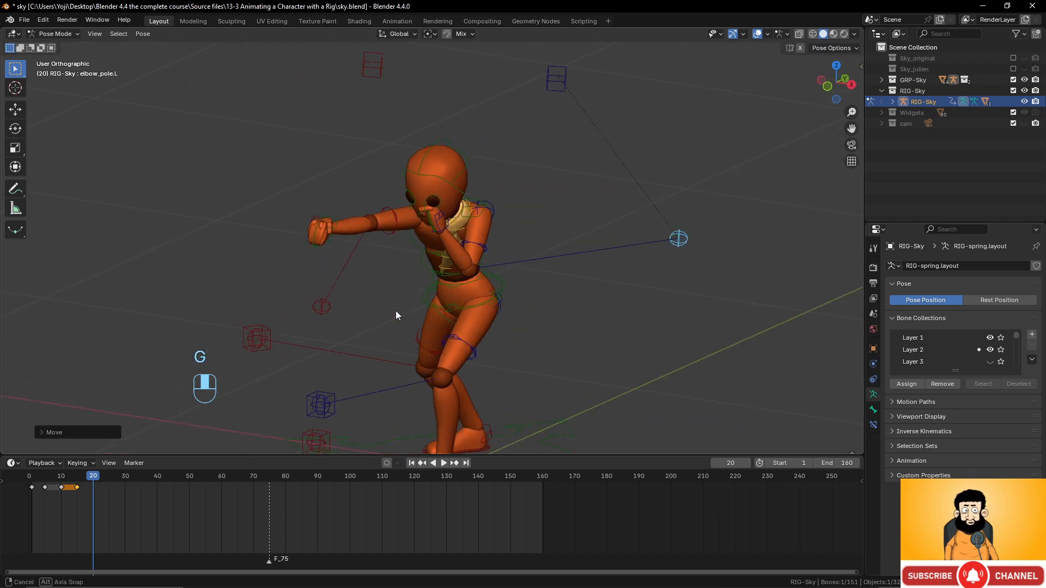
pyautogui.click(430, 228)
pyautogui.moveTo(430, 228); pyautogui.dragTo(397, 228, button='middle')
pyautogui.press('g')
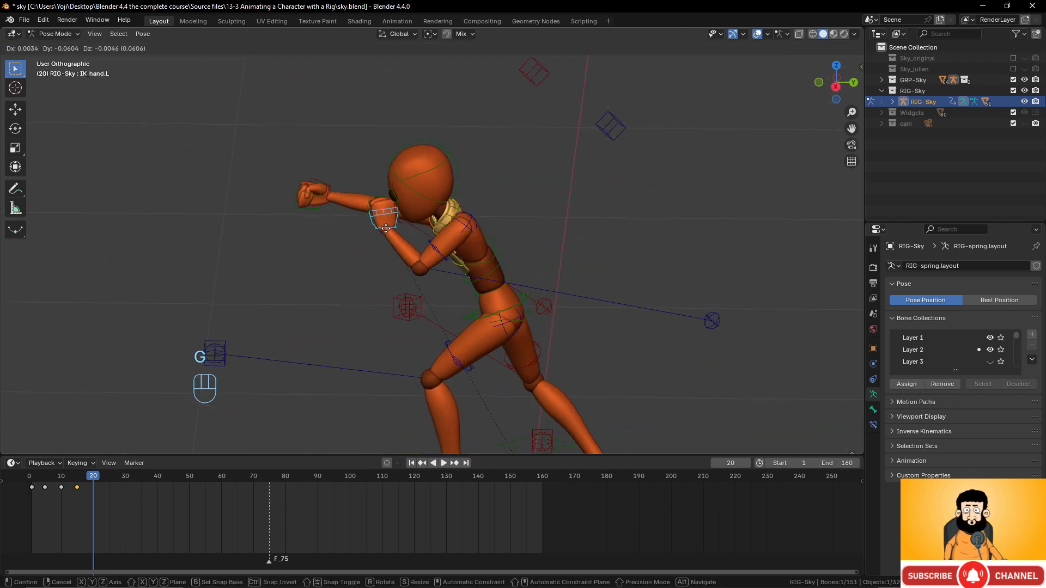
pyautogui.click(376, 215)
pyautogui.moveTo(433, 276); pyautogui.dragTo(380, 339, button='middle')
# - Turn the right foot IK around Z and rotate the right instep to lift the heel
pyautogui.click(366, 347)
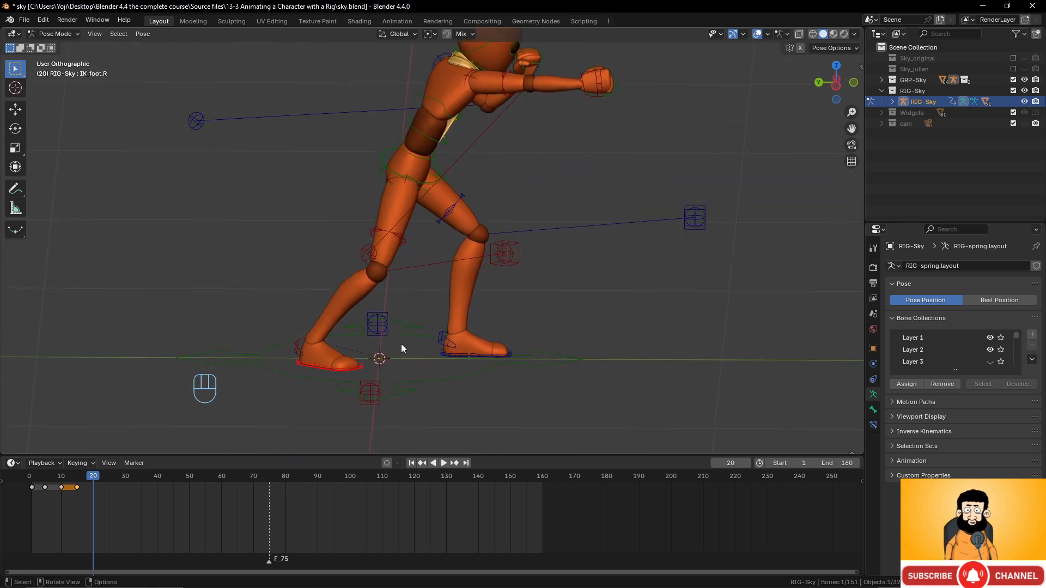
pyautogui.press('r')
pyautogui.press('z')
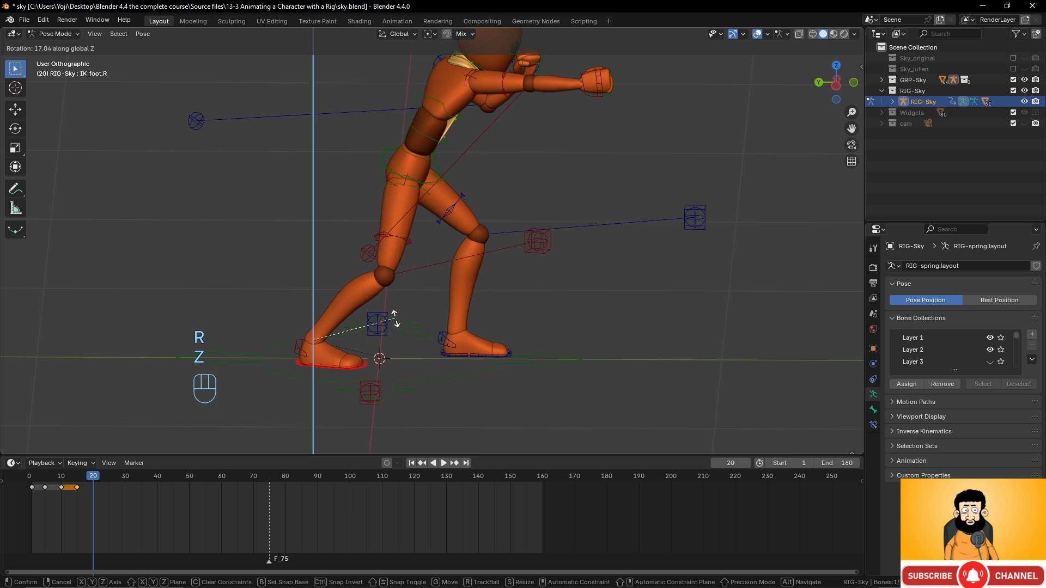
pyautogui.click(395, 321)
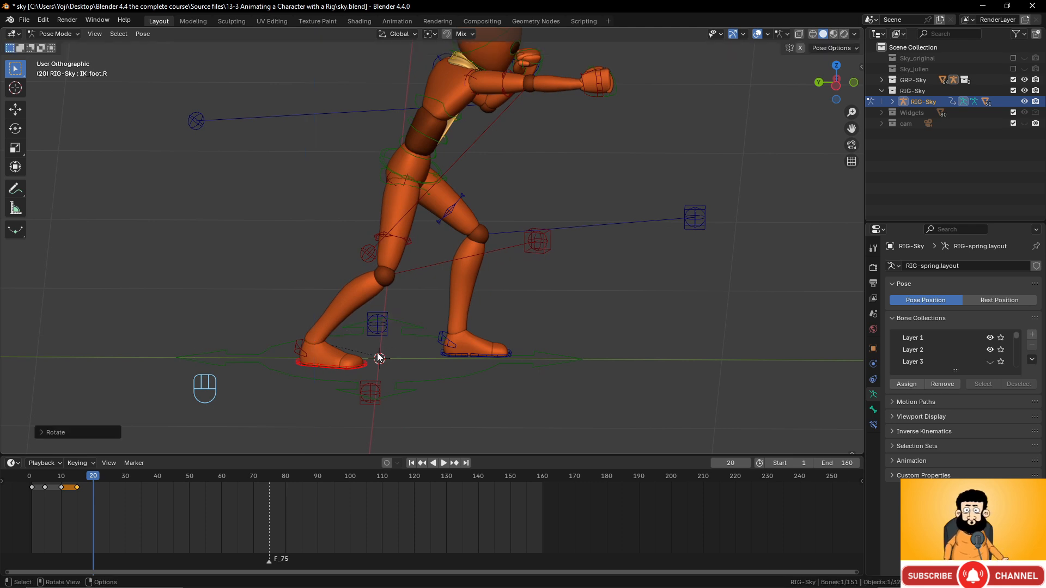
pyautogui.click(296, 350)
pyautogui.moveTo(296, 350); pyautogui.dragTo(308, 346, button='middle')
pyautogui.press('r')
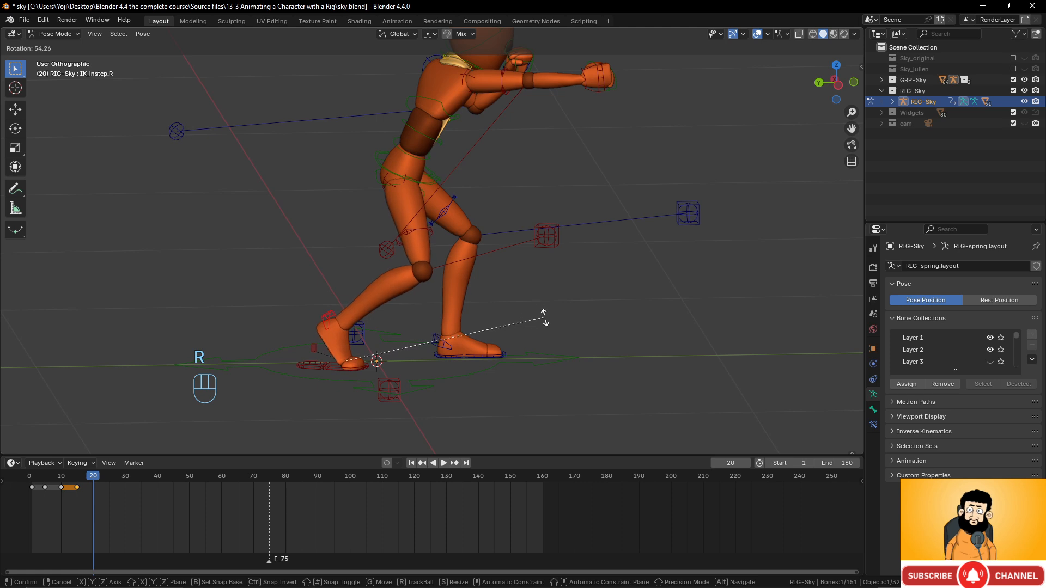
pyautogui.click(521, 297)
pyautogui.moveTo(521, 296); pyautogui.dragTo(402, 299, button='middle')
# - Move the right hand IK control to refine the punching fist
pyautogui.scroll(2, 406, 311)
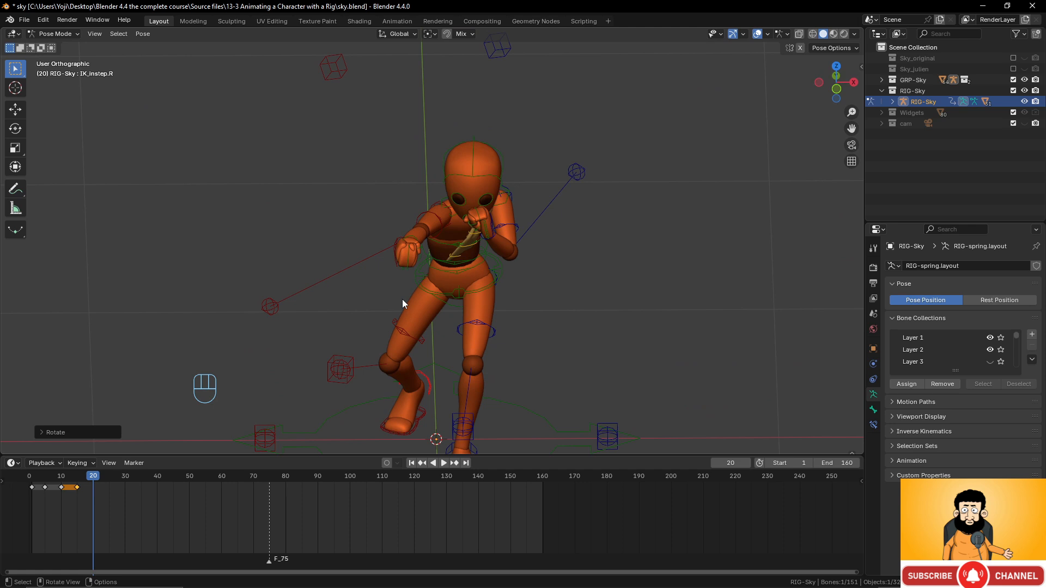
pyautogui.click(396, 243)
pyautogui.press('g')
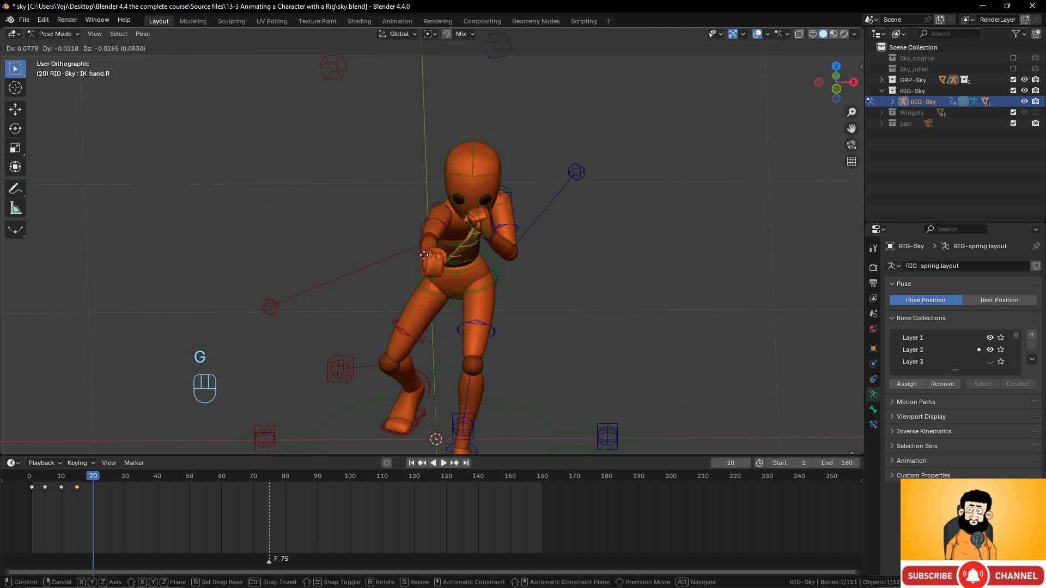
pyautogui.click(428, 268)
pyautogui.moveTo(427, 268); pyautogui.dragTo(545, 298, button='middle')
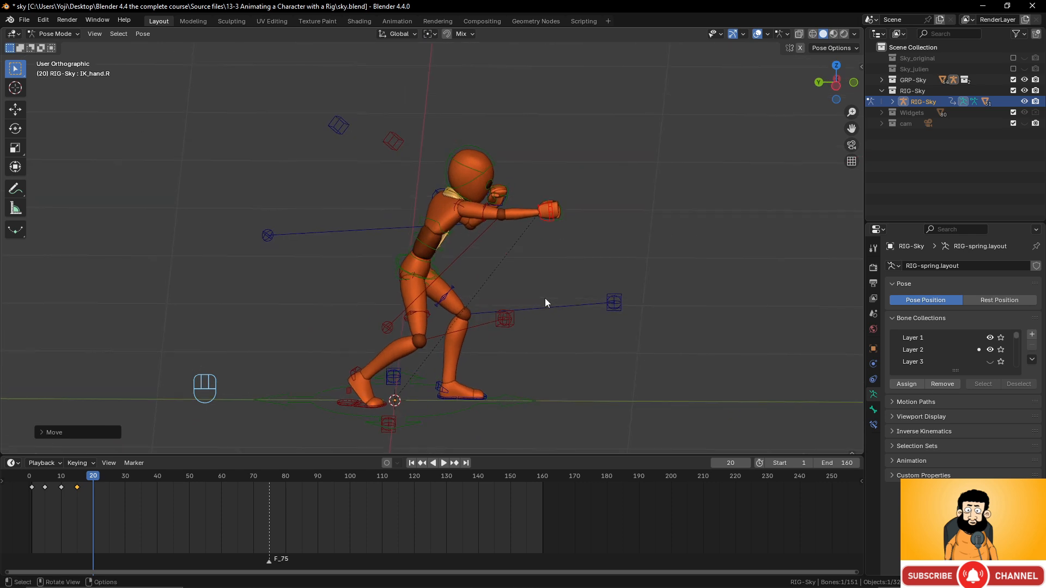
# - Key all bones at frame 20, then scrub and play back frames 1–20
pyautogui.press('a')
pyautogui.press('i')
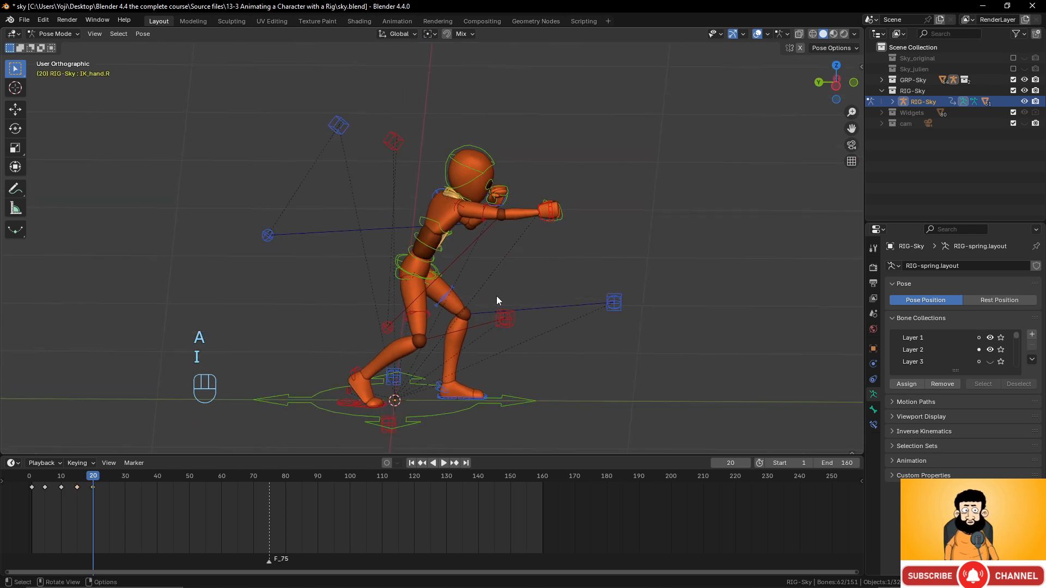
pyautogui.moveTo(96, 481)
pyautogui.mouseDown()
pyautogui.moveTo(23, 480)
pyautogui.moveTo(119, 487)
pyautogui.moveTo(34, 490)
pyautogui.moveTo(92, 492)
pyautogui.mouseUp()
pyautogui.press('space')
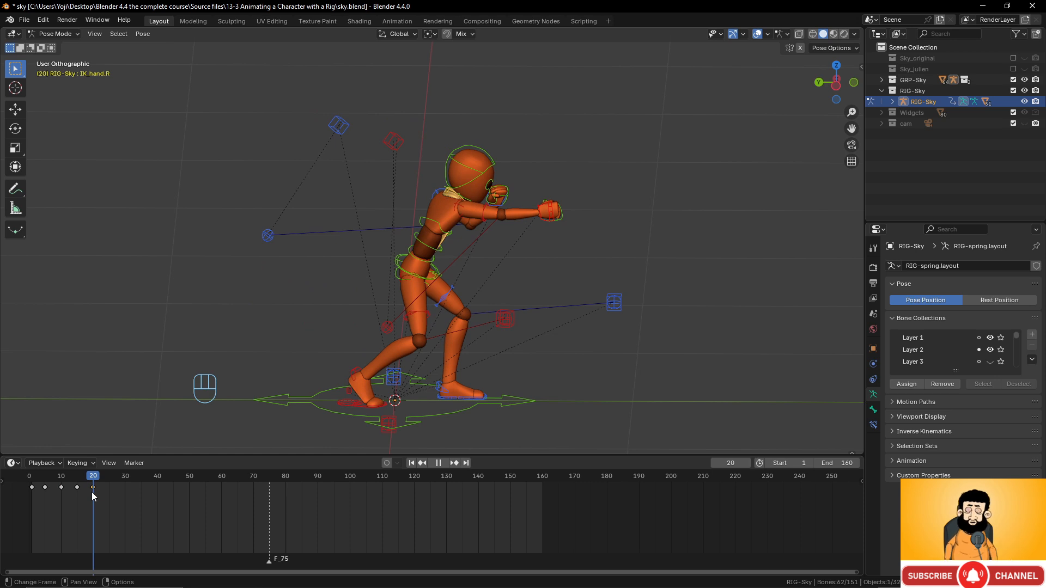
pyautogui.moveTo(91, 492)
pyautogui.mouseDown()
pyautogui.moveTo(50, 488)
pyautogui.moveTo(92, 492)
pyautogui.mouseUp()
pyautogui.moveTo(92, 492); pyautogui.dragTo(31, 490)
# - Copy all bones' frame-1 guard pose and paste it flipped at frame 25
pyautogui.press('a')
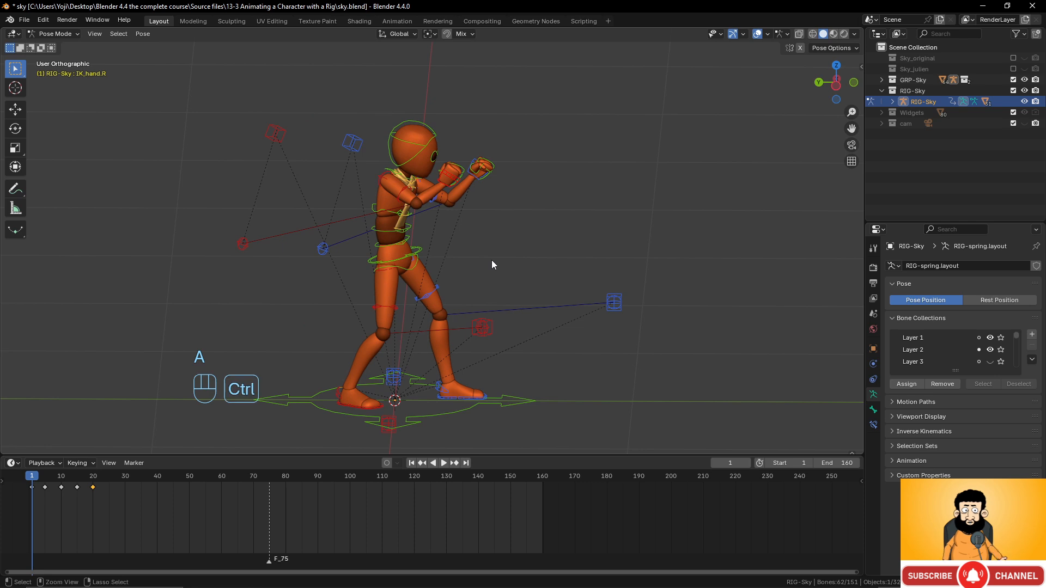
pyautogui.hotkey('ctrl', 'c')
pyautogui.moveTo(33, 480); pyautogui.dragTo(109, 480)
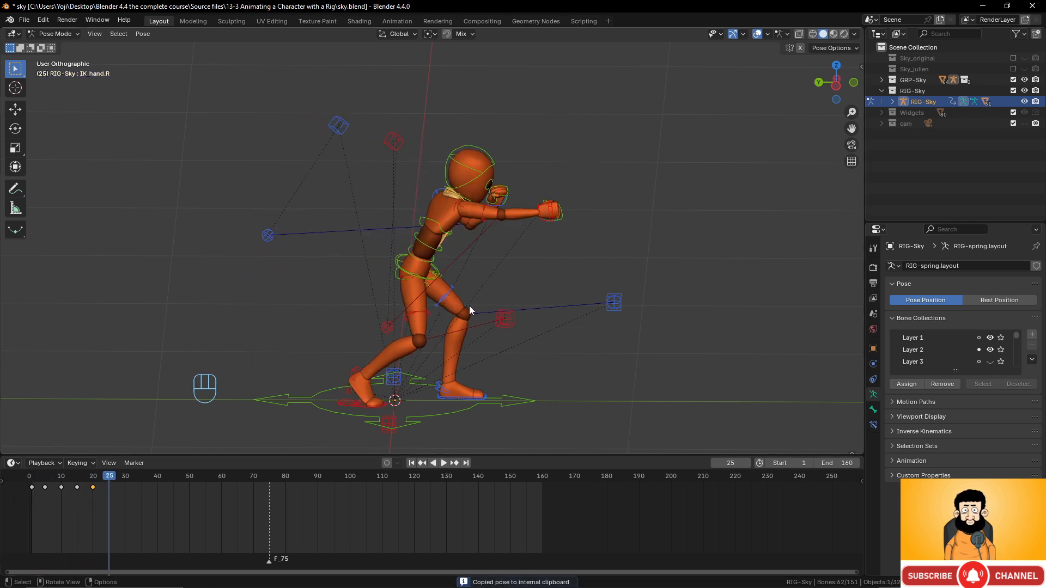
pyautogui.hotkey('ctrl', 'shift', 'v')
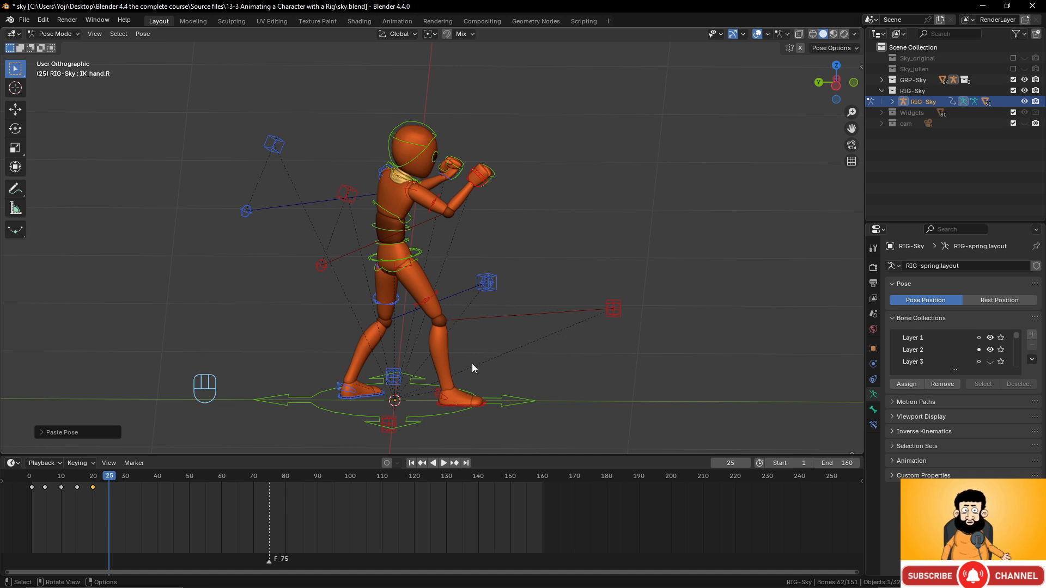
# - Select both foot IK, both hand IK and the torso control together
pyautogui.click(449, 404)
pyautogui.keyDown('shift'); pyautogui.click(367, 396); pyautogui.keyUp('shift')
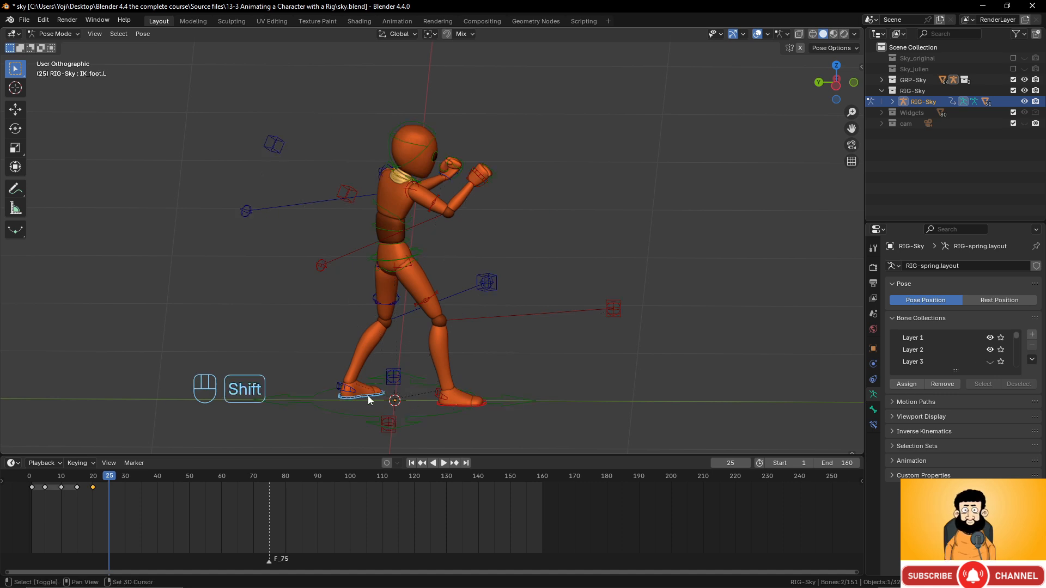
pyautogui.scroll(2, 483, 319)
pyautogui.keyDown('shift'); pyautogui.click(506, 161); pyautogui.keyUp('shift')
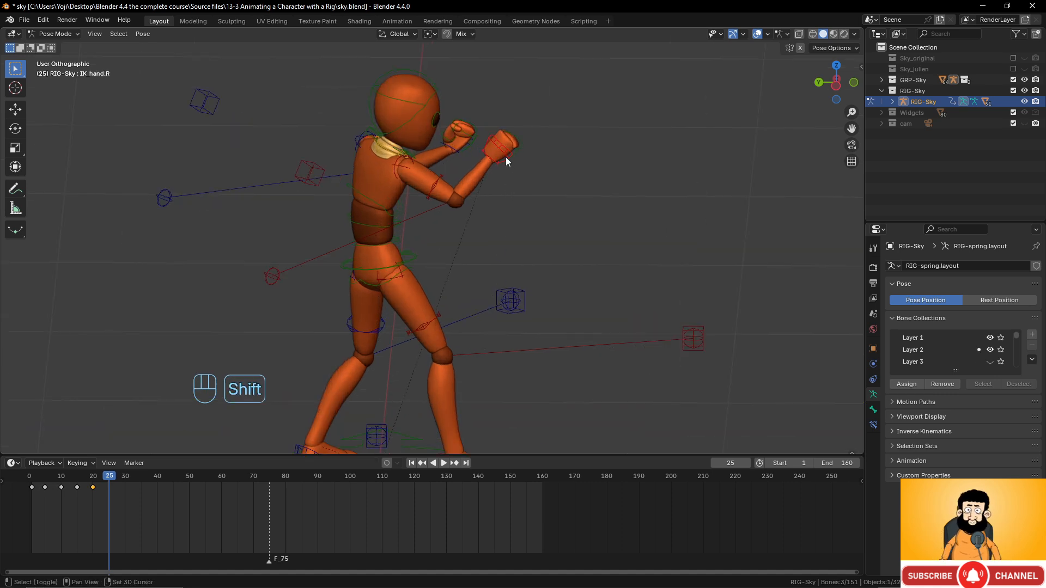
pyautogui.keyDown('shift'); pyautogui.click(452, 147); pyautogui.keyUp('shift')
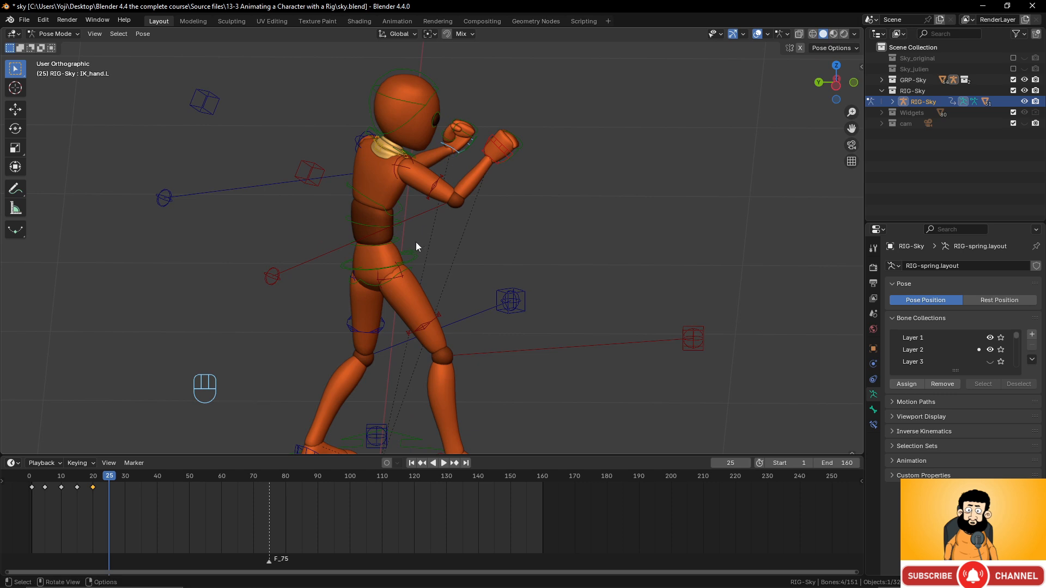
pyautogui.keyDown('shift'); pyautogui.click(413, 265); pyautogui.keyUp('shift')
pyautogui.scroll(-2, 423, 253)
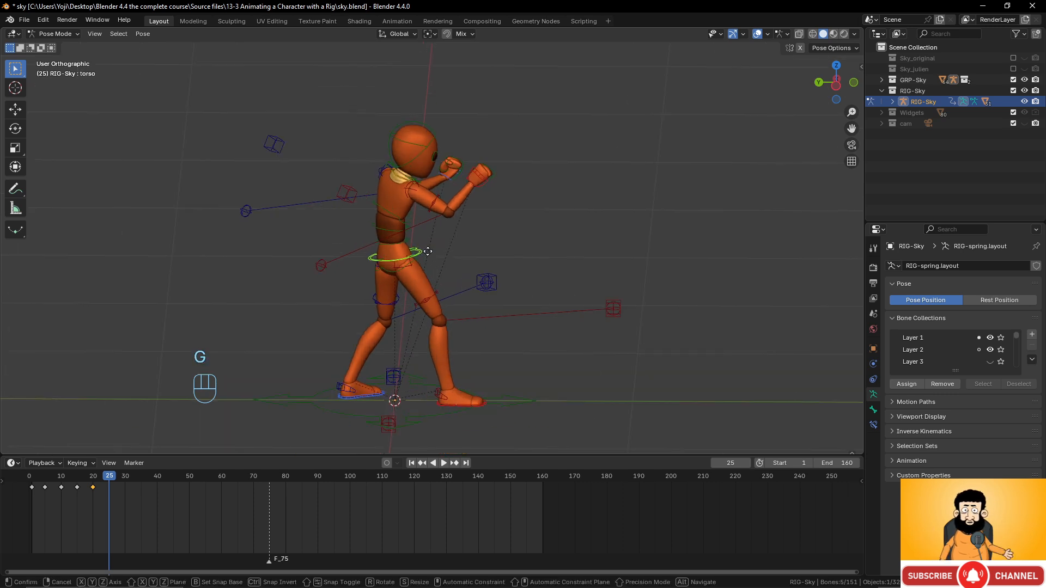
# - Slide the selected controls along Y, key them at frame 25, and scrub back
pyautogui.press('g')
pyautogui.press('y')
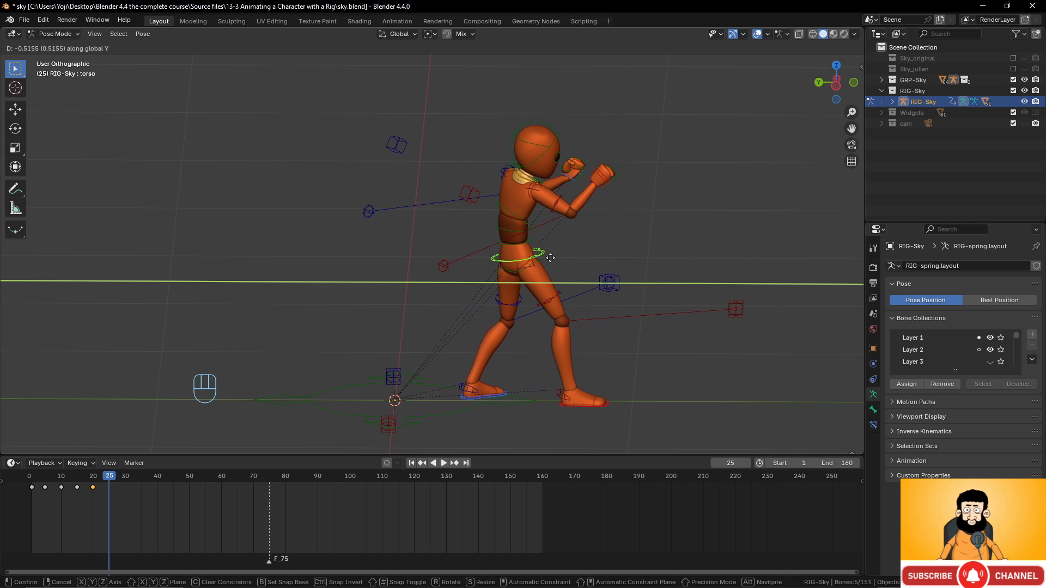
pyautogui.click(550, 258)
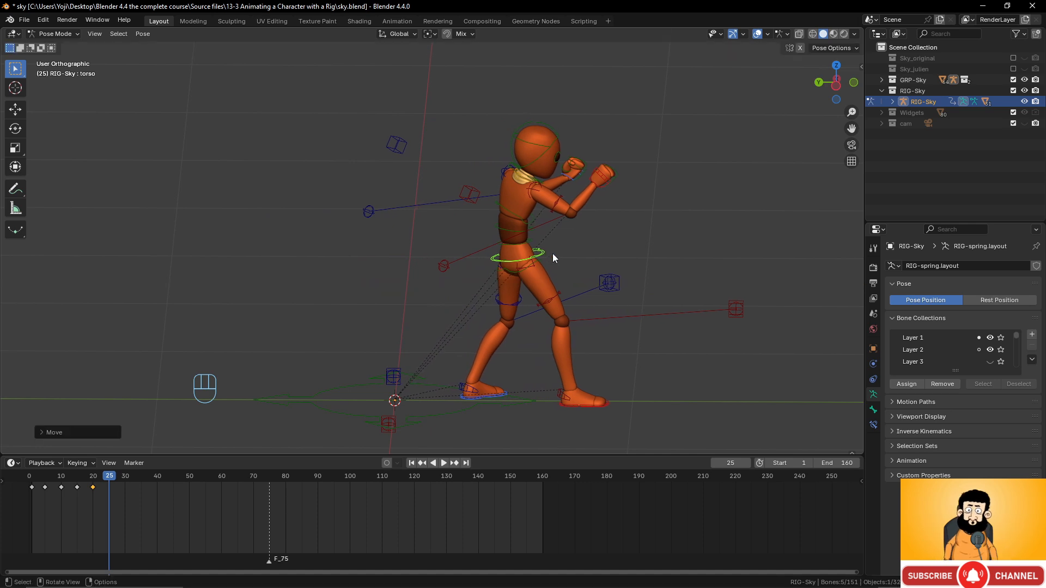
pyautogui.press('i')
pyautogui.moveTo(116, 479)
pyautogui.mouseDown()
pyautogui.moveTo(67, 481)
pyautogui.moveTo(133, 478)
pyautogui.moveTo(109, 481)
pyautogui.mouseUp()
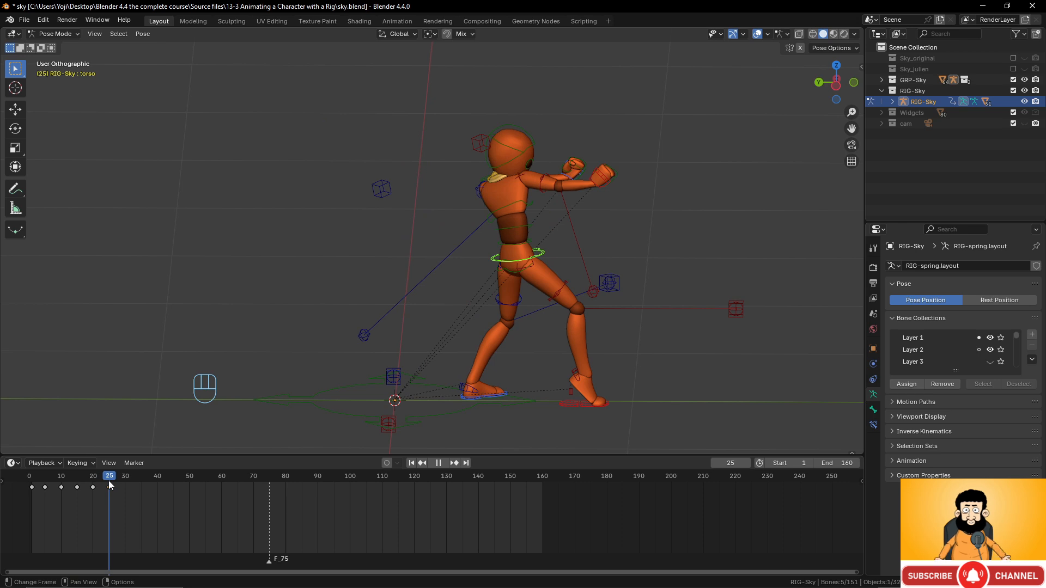
# - At frame 1 copy the inverted bone selection, paste it mirrored at frame 25, and key it
pyautogui.moveTo(109, 481); pyautogui.dragTo(33, 485)
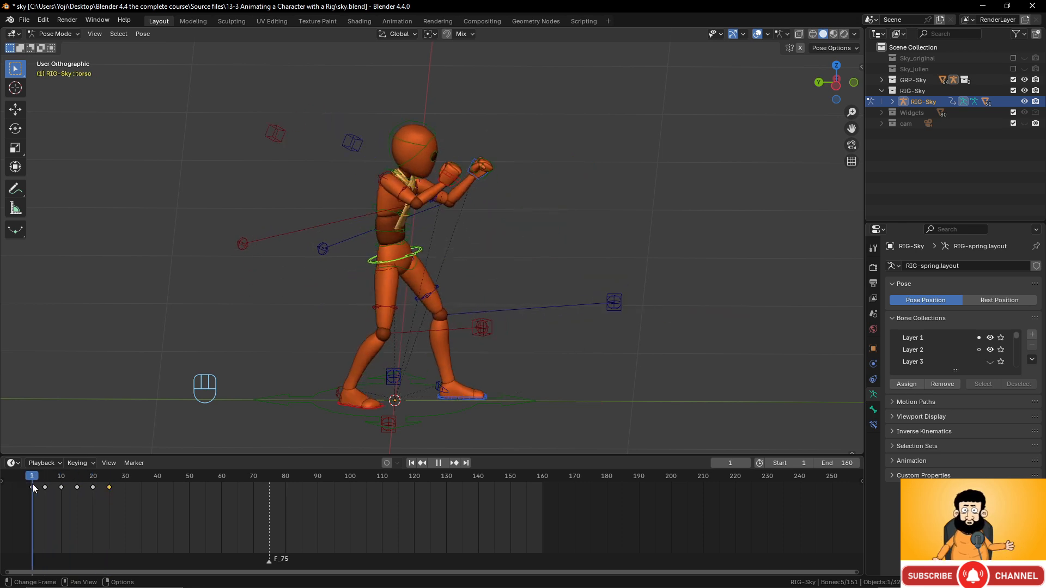
pyautogui.moveTo(33, 486)
pyautogui.mouseDown()
pyautogui.moveTo(112, 482)
pyautogui.moveTo(32, 485)
pyautogui.mouseUp()
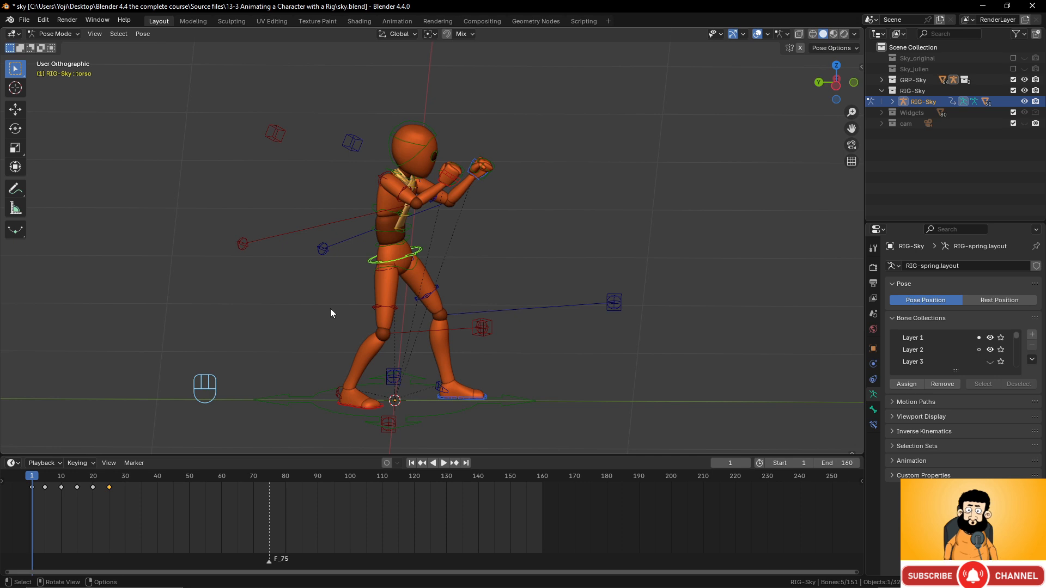
pyautogui.press('ctrl')
pyautogui.hotkey('ctrl', 'i')
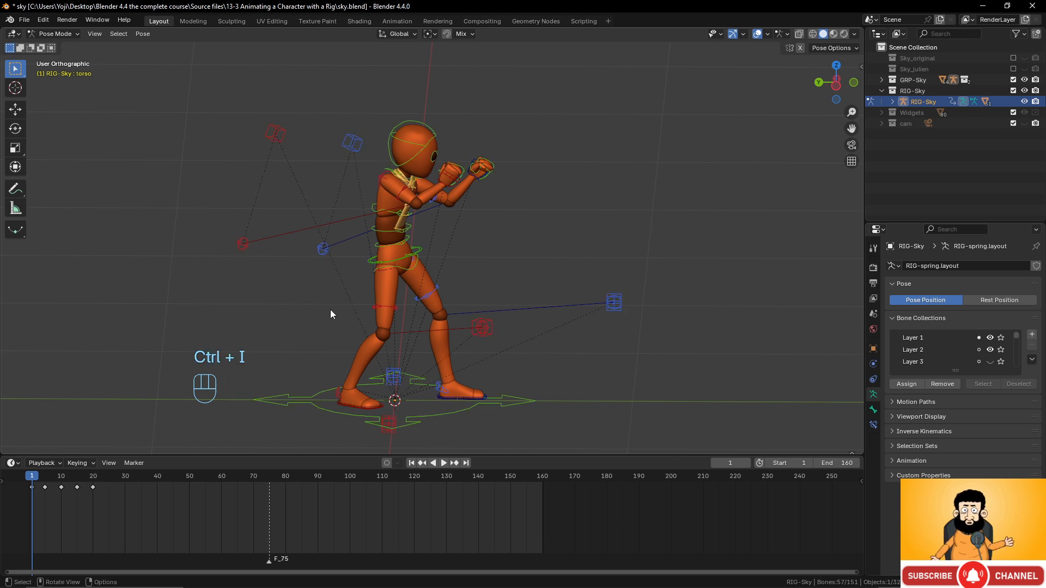
pyautogui.hotkey('ctrl', 'c')
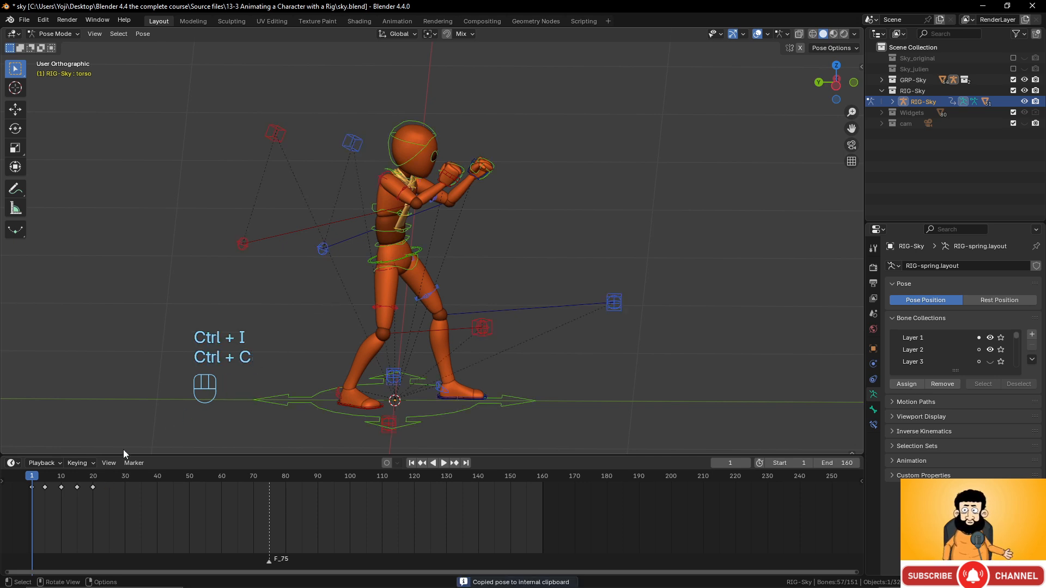
pyautogui.moveTo(99, 476); pyautogui.dragTo(109, 477)
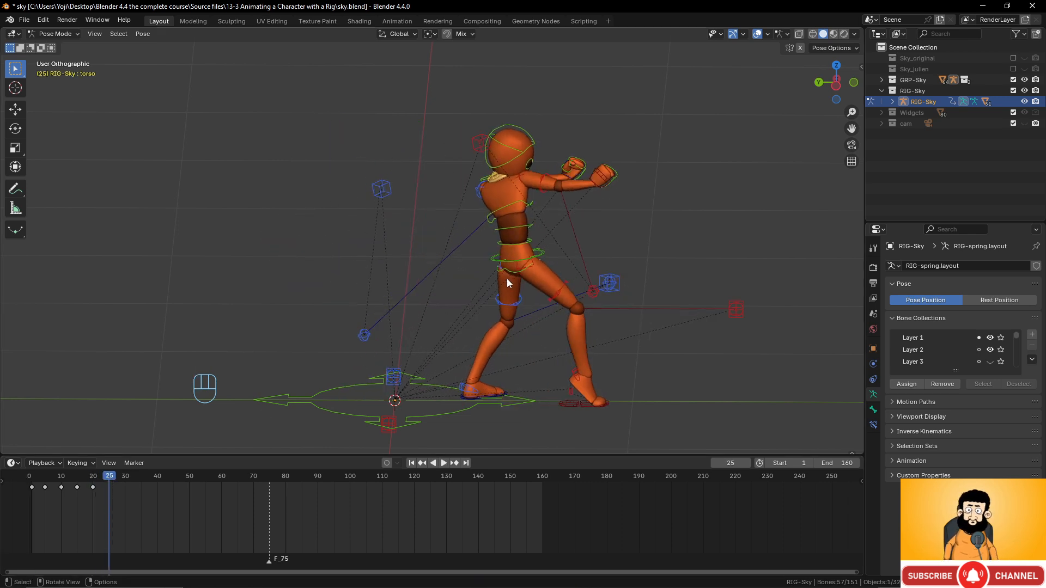
pyautogui.hotkey('ctrl', 'shift', 'v')
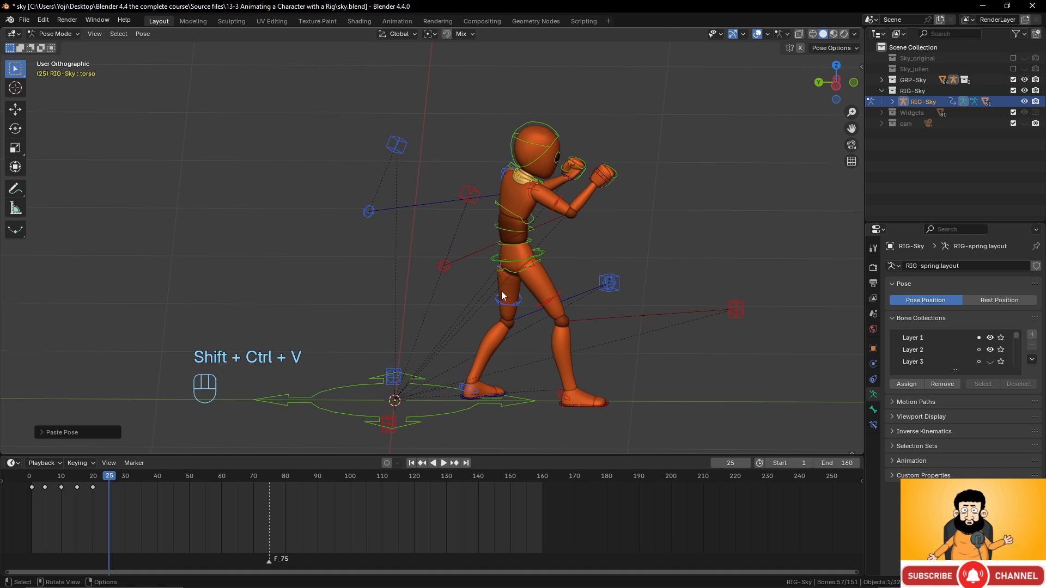
pyautogui.press('i')
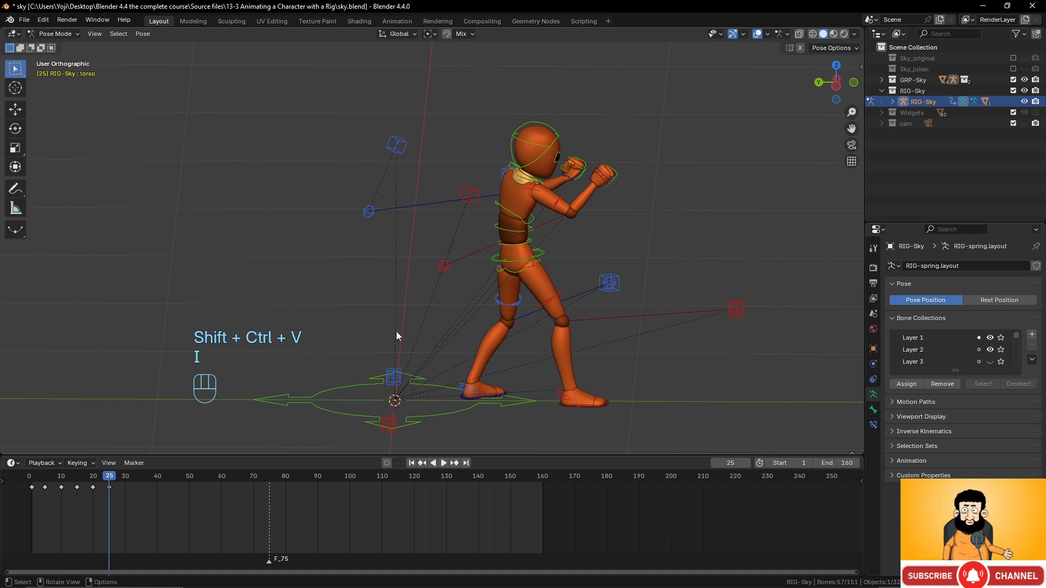
pyautogui.moveTo(117, 478)
pyautogui.mouseDown()
pyautogui.moveTo(34, 479)
pyautogui.moveTo(109, 479)
pyautogui.mouseUp()
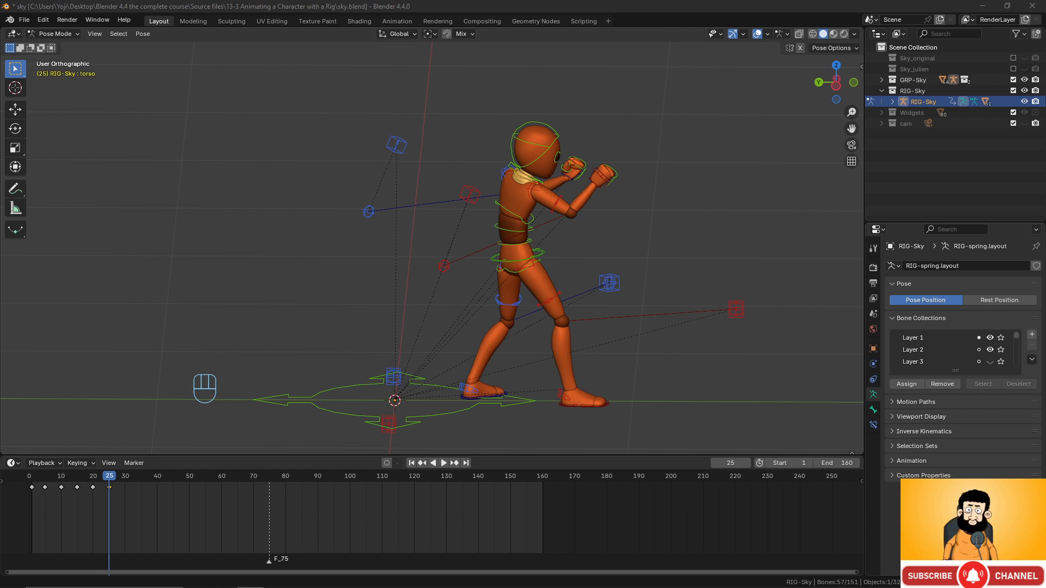
pyautogui.moveTo(1045, 204); pyautogui.dragTo(583, 0)
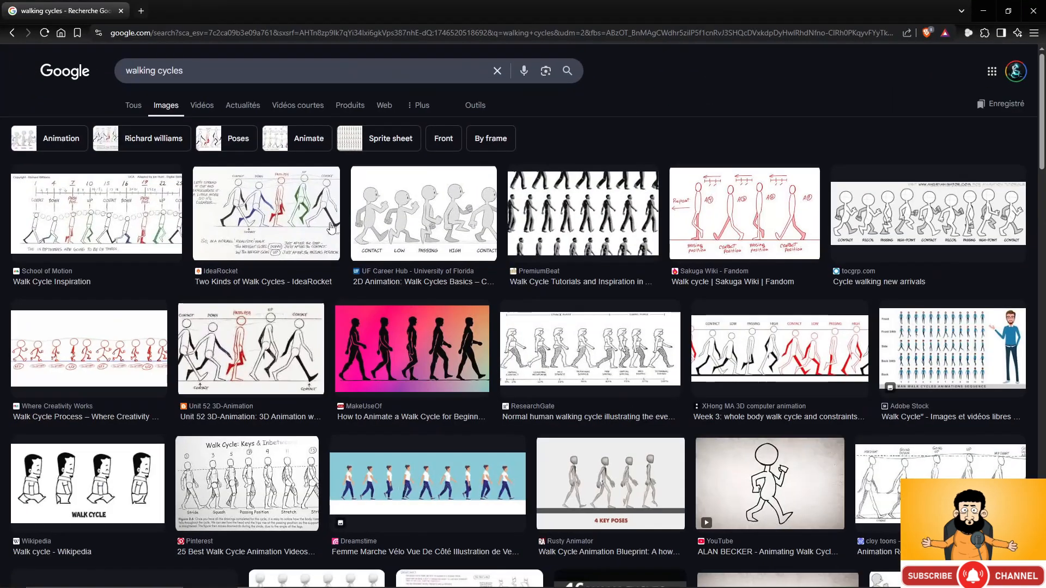
# - View the IdeaRocket 'Two Kinds of Walk Cycles' image, then minimize the browser
pyautogui.click(267, 210)
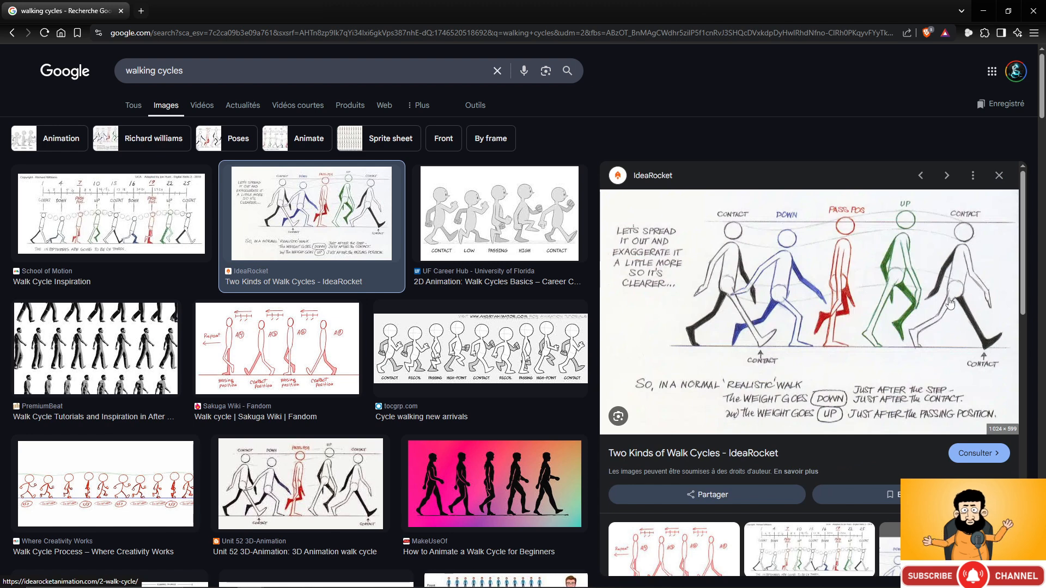
pyautogui.click(979, 16)
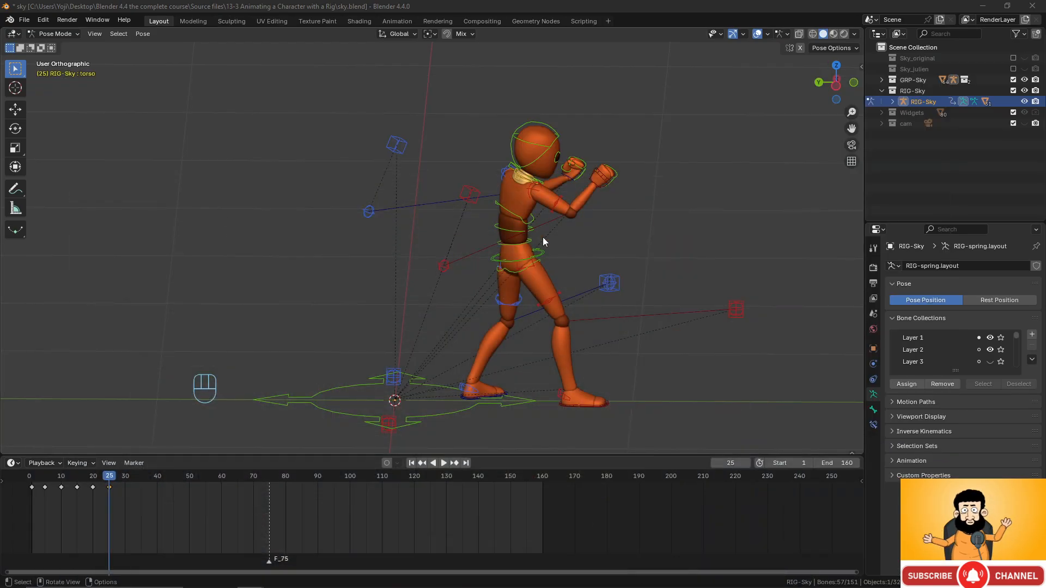
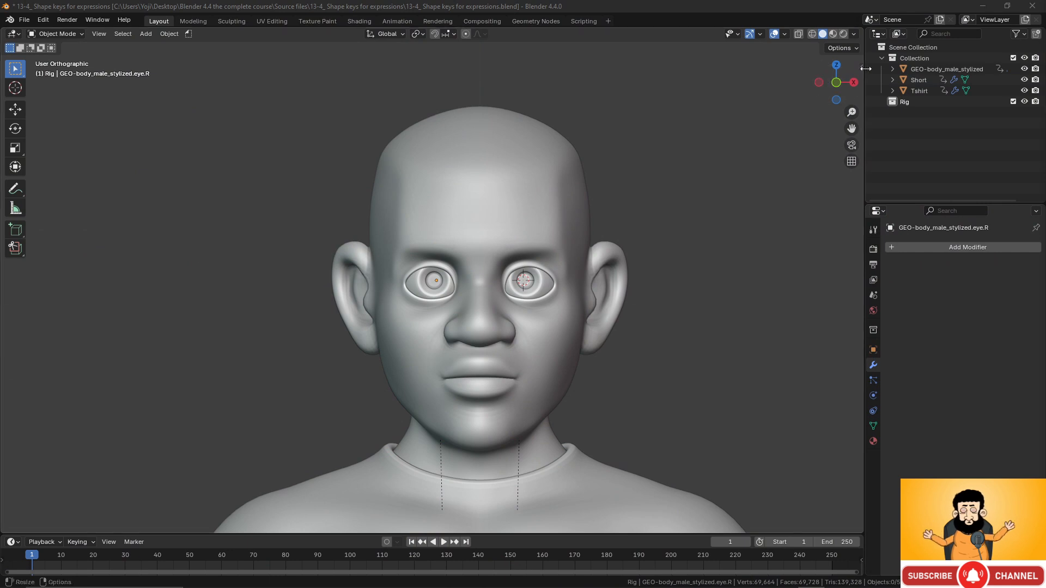
# - Enable the Screencast Keys overlay from the sidebar, then hide the sidebar
pyautogui.click(862, 66)
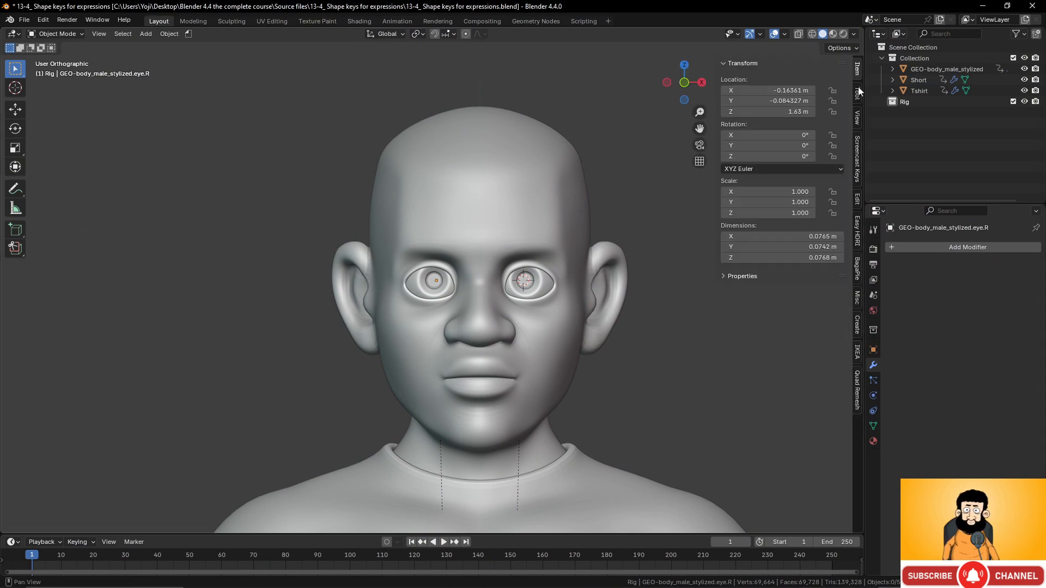
pyautogui.click(856, 158)
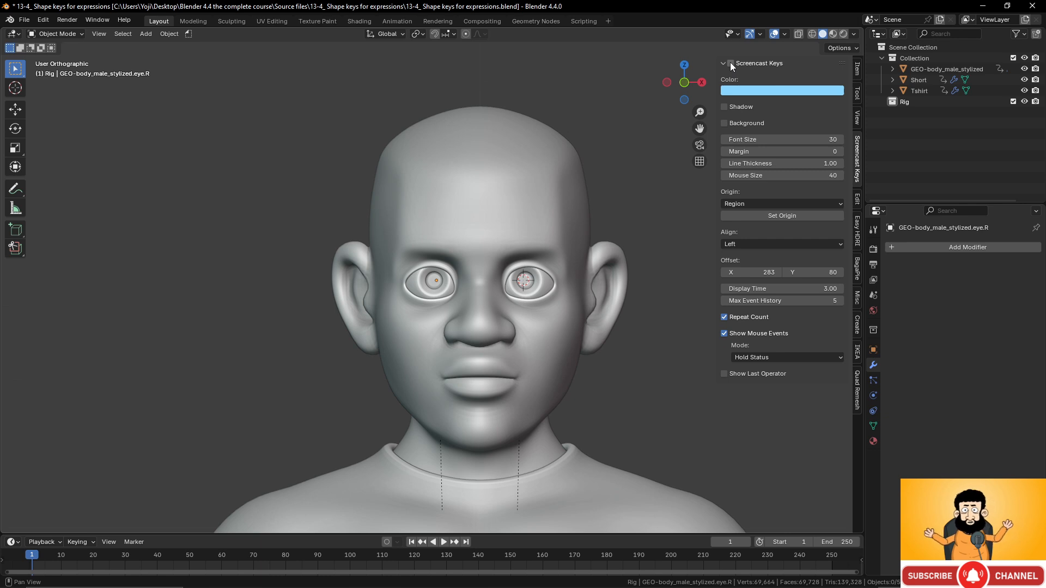
pyautogui.click(730, 64)
pyautogui.moveTo(719, 69); pyautogui.dragTo(863, 93)
# - Orbit, pan and zoom around the character, ending on a near-front view of the head
pyautogui.scroll(-5, 543, 285)
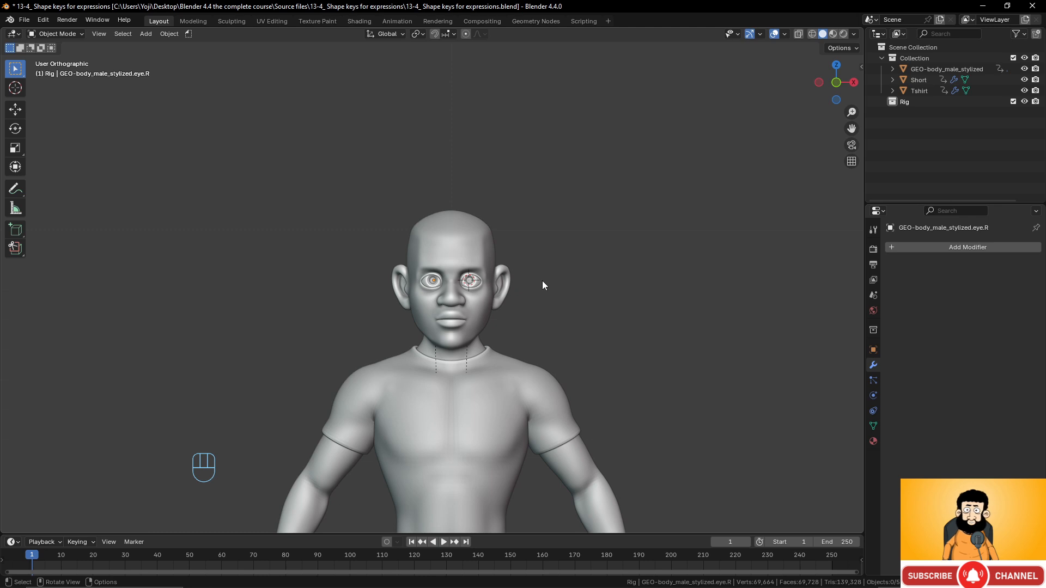
pyautogui.scroll(-5, 529, 325)
pyautogui.scroll(5, 519, 328)
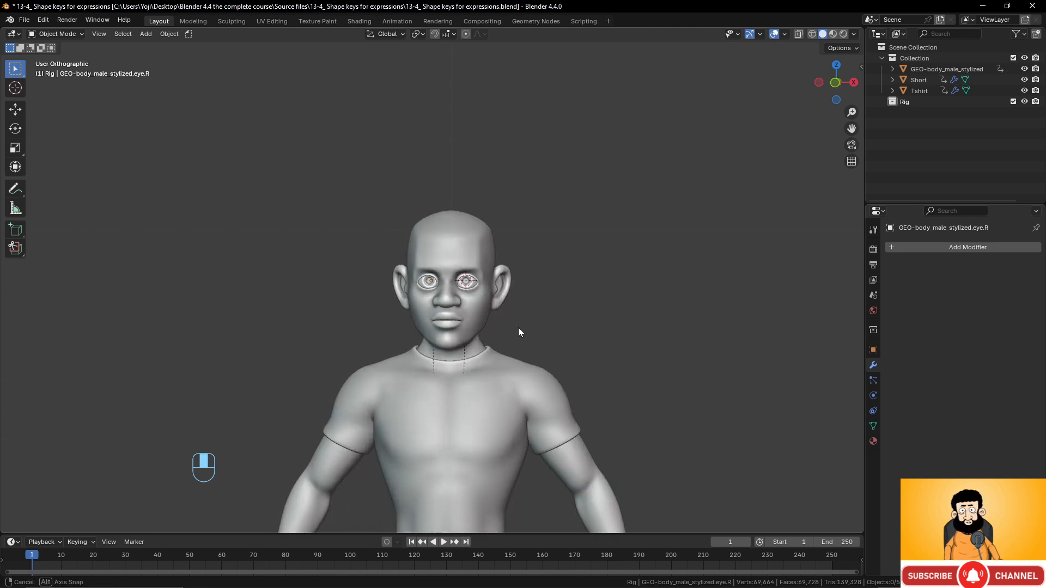
pyautogui.moveTo(518, 328); pyautogui.dragTo(501, 343, button='middle')
pyautogui.scroll(-3, 509, 425)
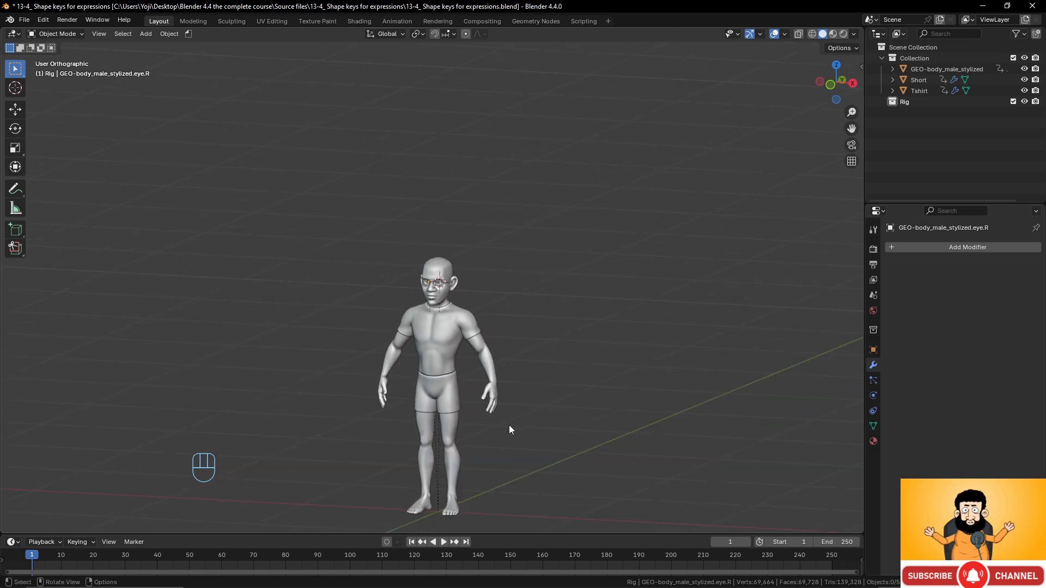
pyautogui.scroll(3, 509, 425)
pyautogui.moveTo(509, 425)
pyautogui.keyDown('shift'); pyautogui.mouseDown(button='middle')
pyautogui.moveTo(520, 317)
pyautogui.moveTo(491, 418)
pyautogui.mouseUp(button='middle'); pyautogui.keyUp('shift')
pyautogui.scroll(7, 498, 363)
pyautogui.scroll(3, 493, 322)
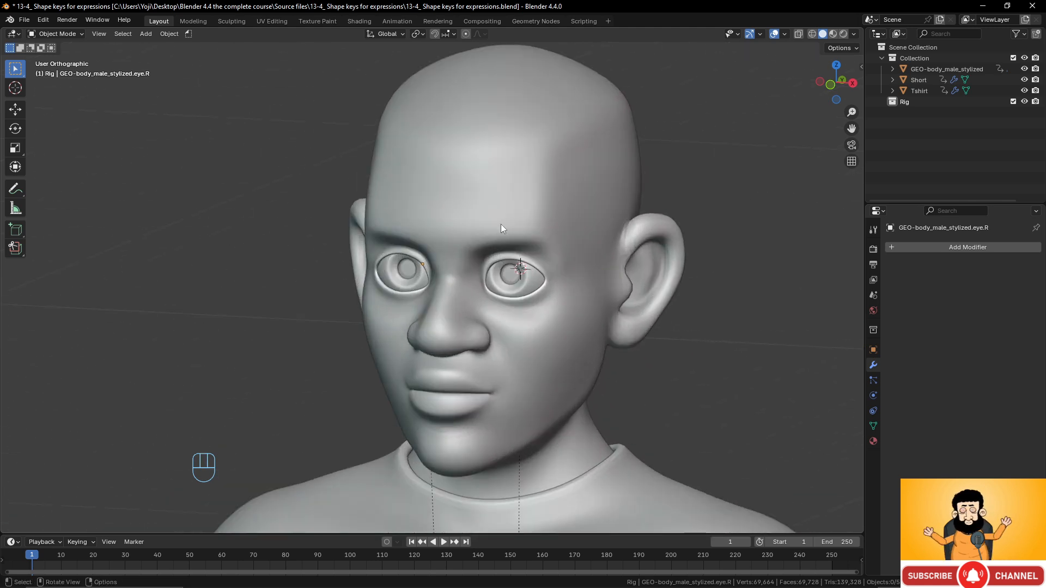
pyautogui.scroll(-3, 520, 243)
pyautogui.moveTo(507, 250); pyautogui.dragTo(460, 249, button='middle')
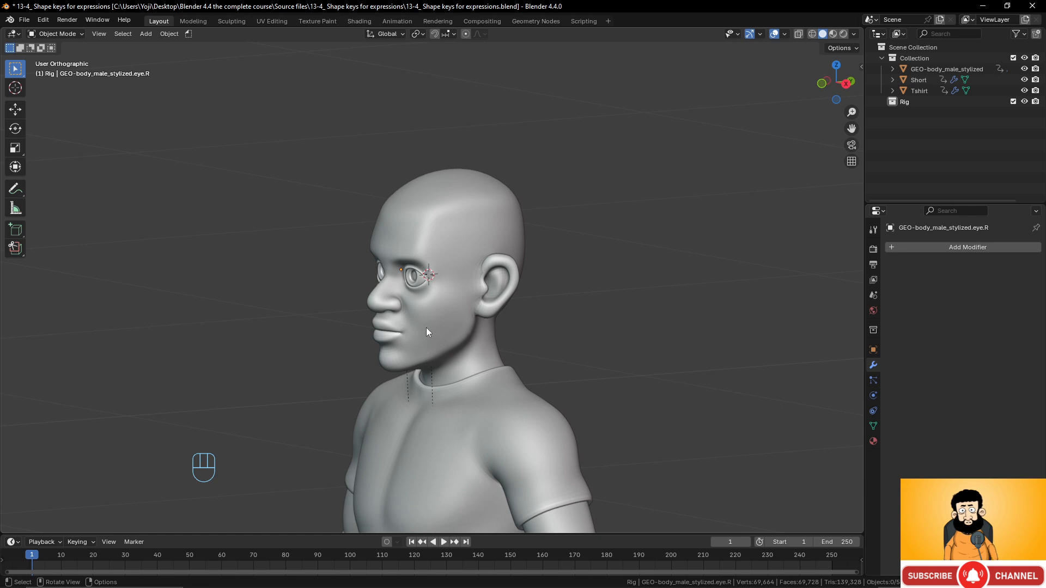
pyautogui.moveTo(426, 328); pyautogui.dragTo(468, 330, button='middle')
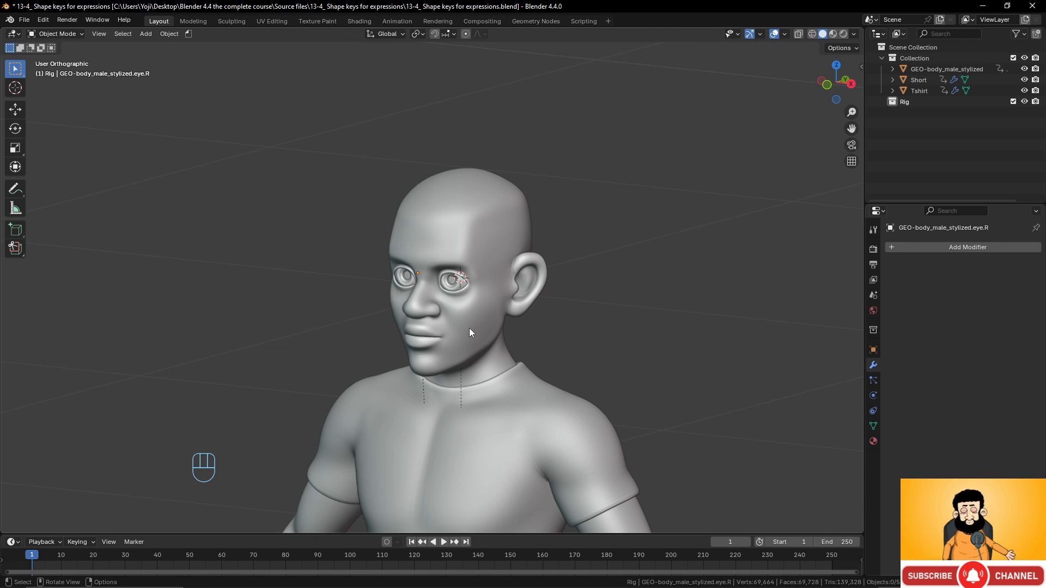
pyautogui.scroll(-5, 387, 306)
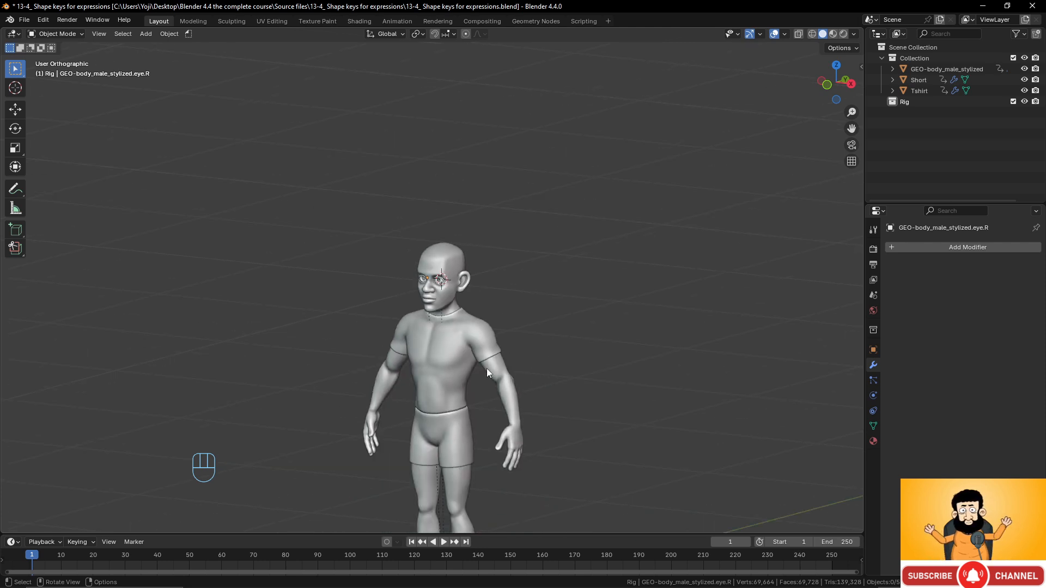
pyautogui.scroll(3, 470, 333)
pyautogui.scroll(-3, 455, 315)
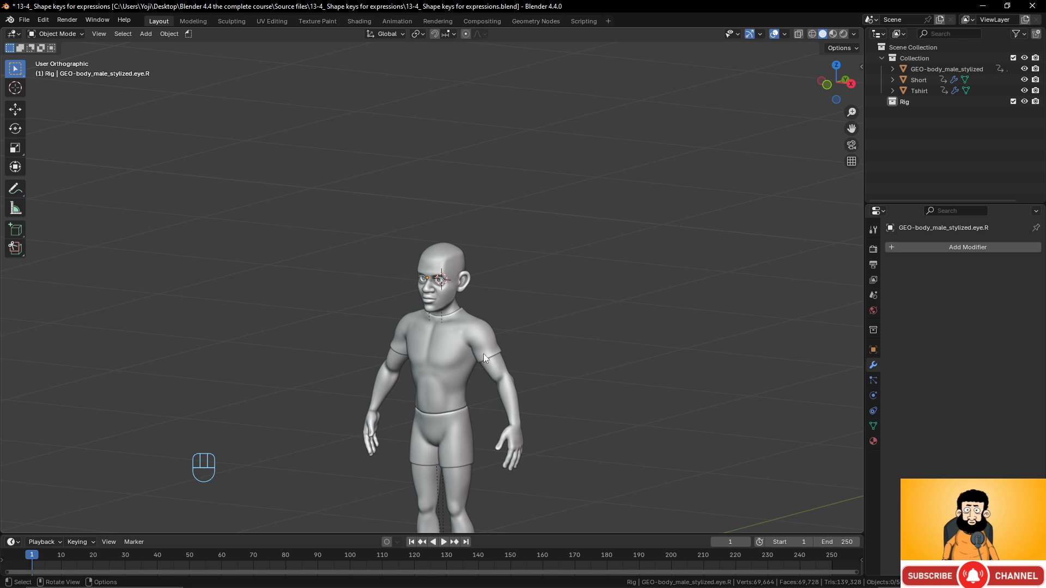
pyautogui.scroll(5, 482, 316)
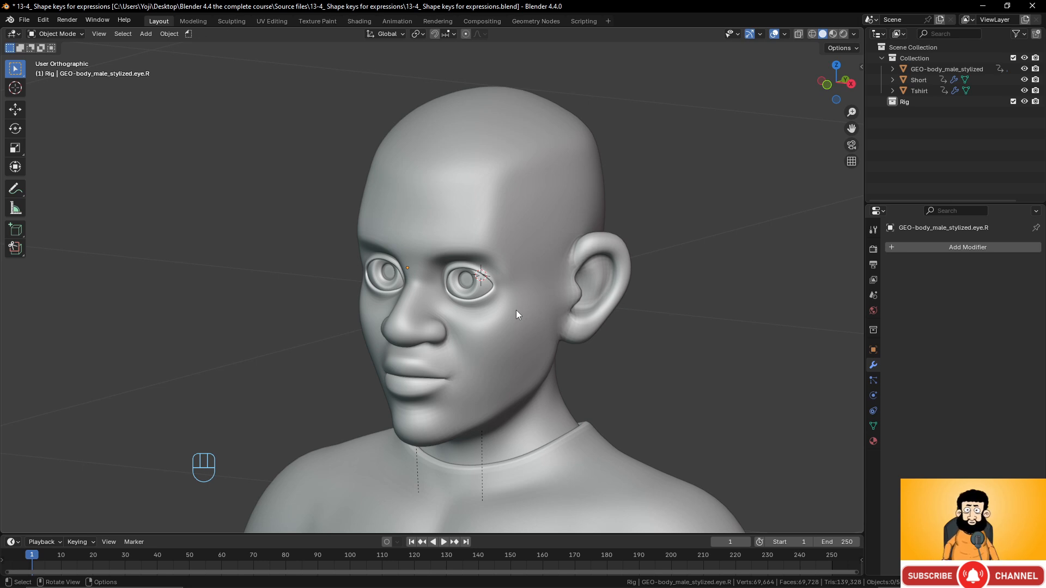
pyautogui.moveTo(516, 310)
pyautogui.mouseDown(button='middle')
pyautogui.moveTo(434, 312)
pyautogui.moveTo(512, 312)
pyautogui.moveTo(458, 307)
pyautogui.moveTo(501, 317)
pyautogui.mouseUp(button='middle')
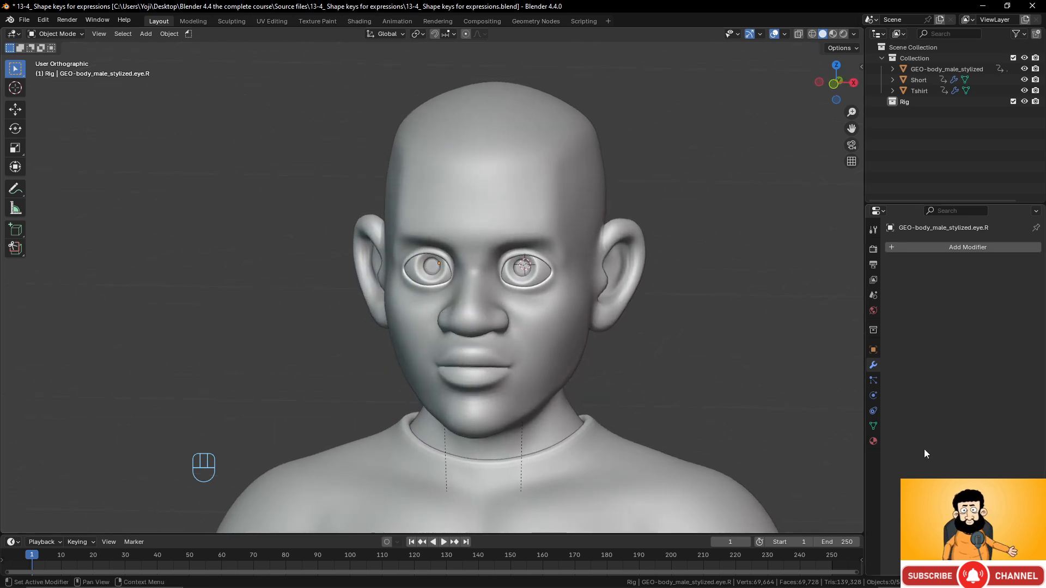
# - In Object Data Properties, add and then remove a Basis shape key on the eye
pyautogui.click(874, 426)
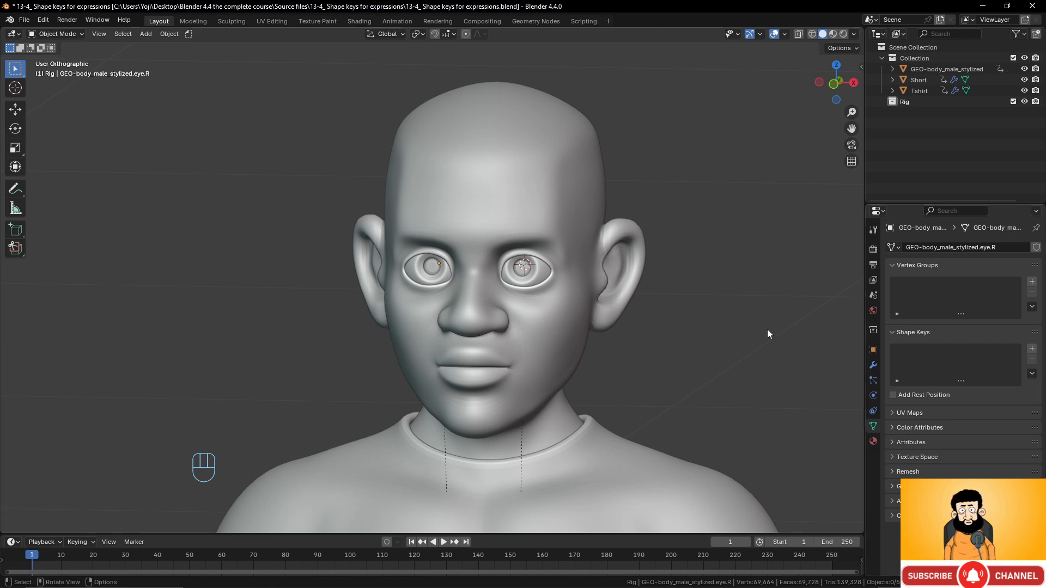
pyautogui.scroll(2, 554, 272)
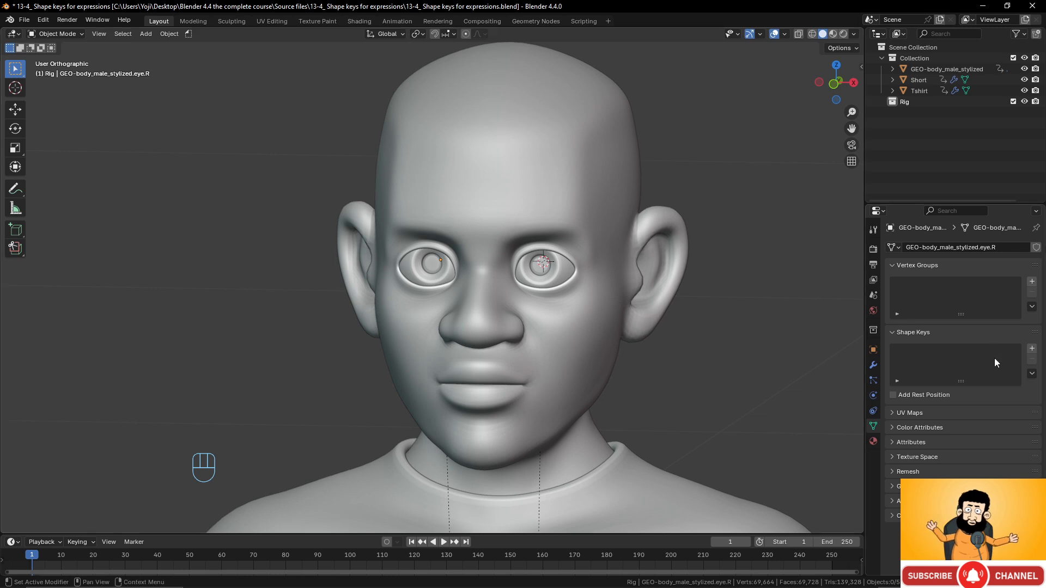
pyautogui.click(1033, 349)
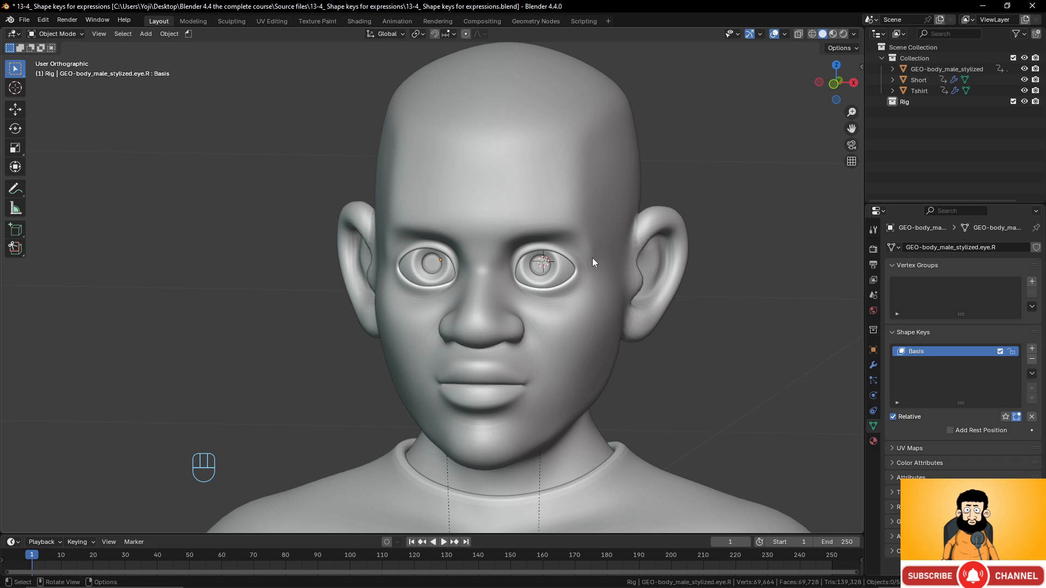
pyautogui.click(1032, 360)
# - Select the body mesh and give it a Basis shape key plus Key 1
pyautogui.click(514, 154)
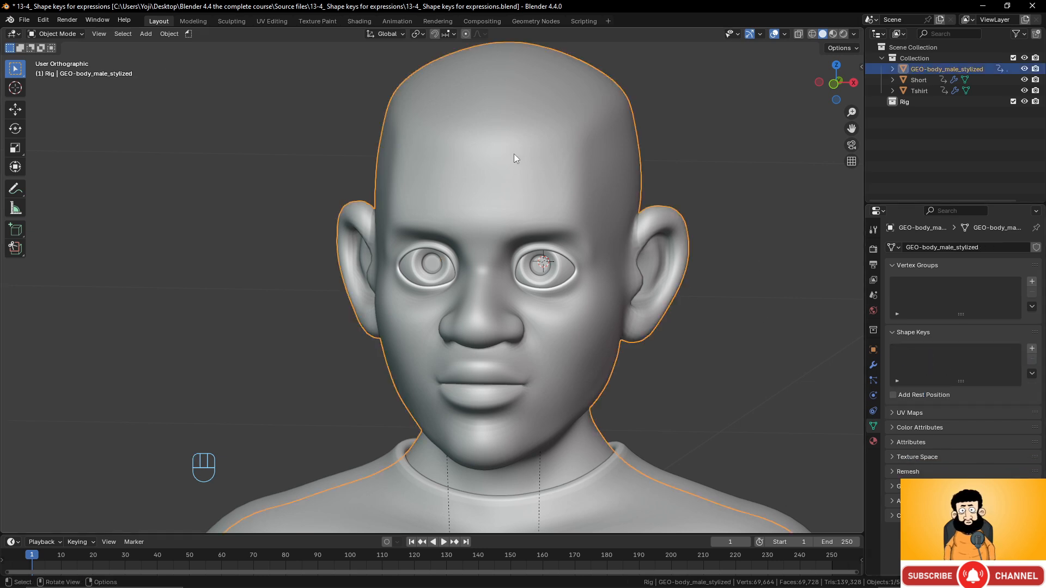
pyautogui.scroll(-2, 668, 243)
pyautogui.scroll(1, 648, 248)
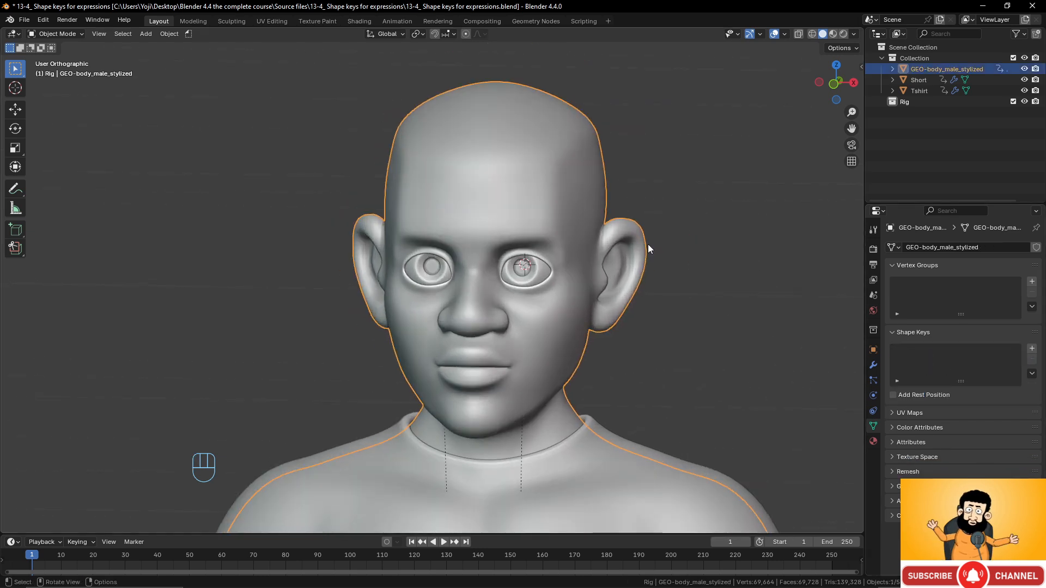
pyautogui.click(1032, 349)
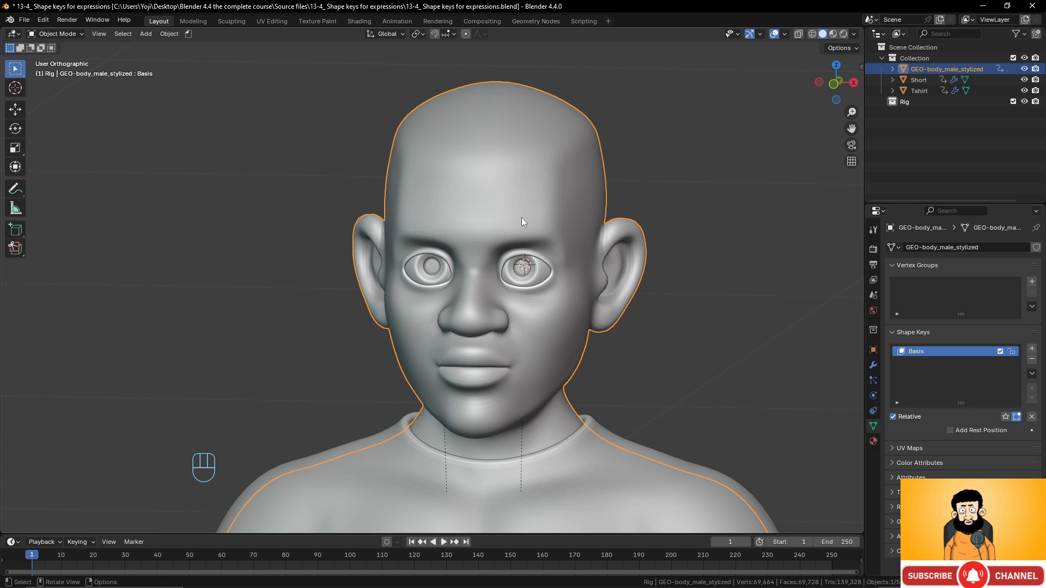
pyautogui.click(1032, 350)
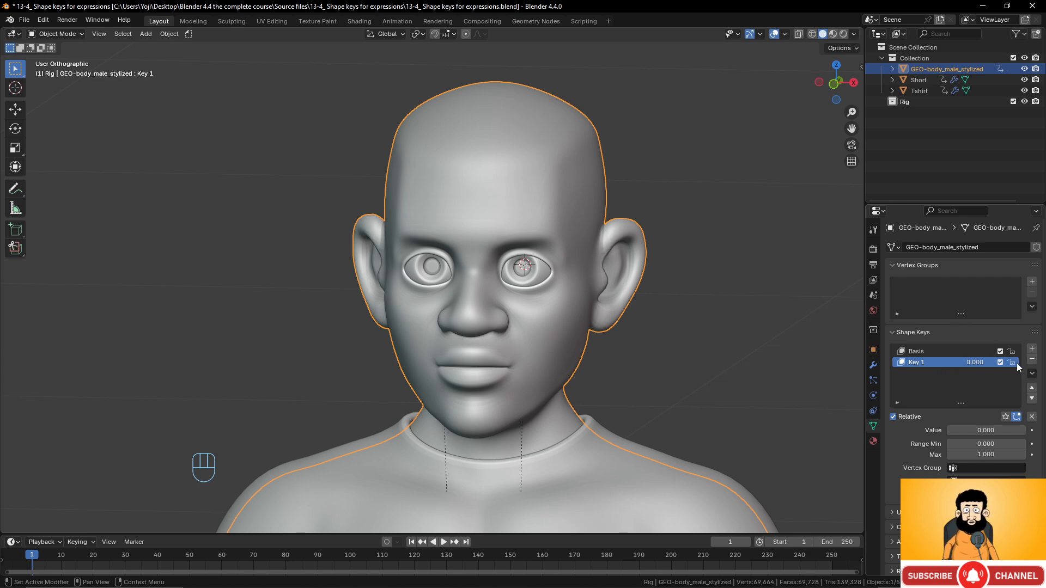
# - Enter Edit Mode on the body, set Key 1 to 1.000, and centre the face
pyautogui.press('Tab')
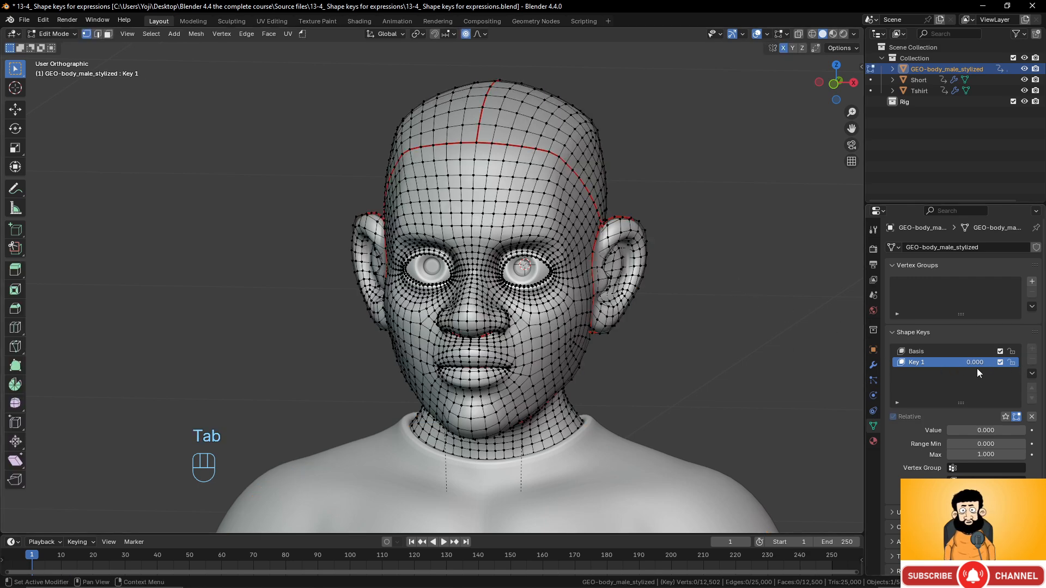
pyautogui.moveTo(976, 362); pyautogui.dragTo(1025, 362)
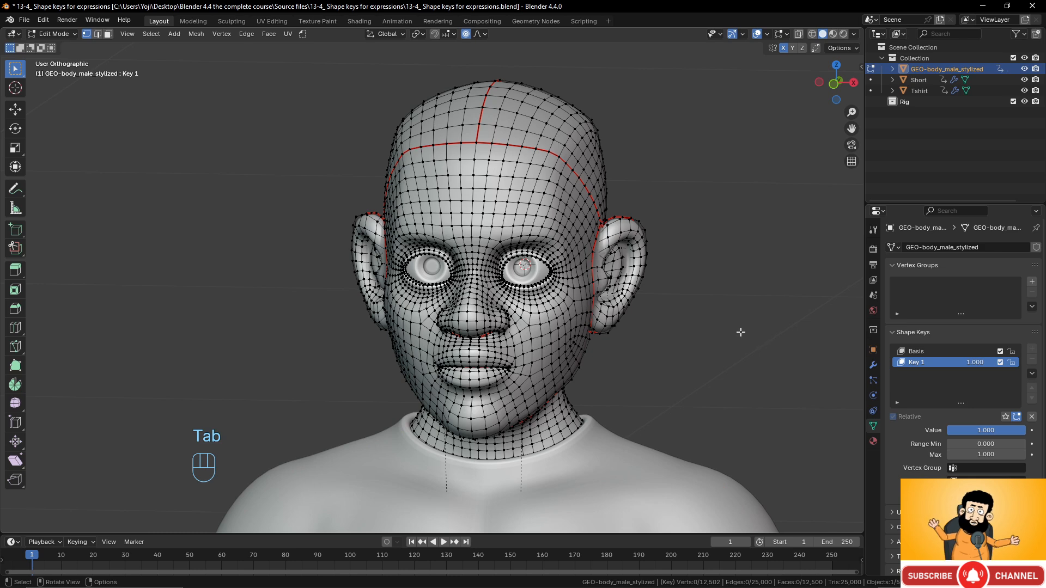
pyautogui.scroll(4, 741, 331)
pyautogui.keyDown('shift'); pyautogui.moveTo(734, 317); pyautogui.dragTo(659, 305, button='middle'); pyautogui.keyUp('shift')
pyautogui.scroll(-1, 659, 304)
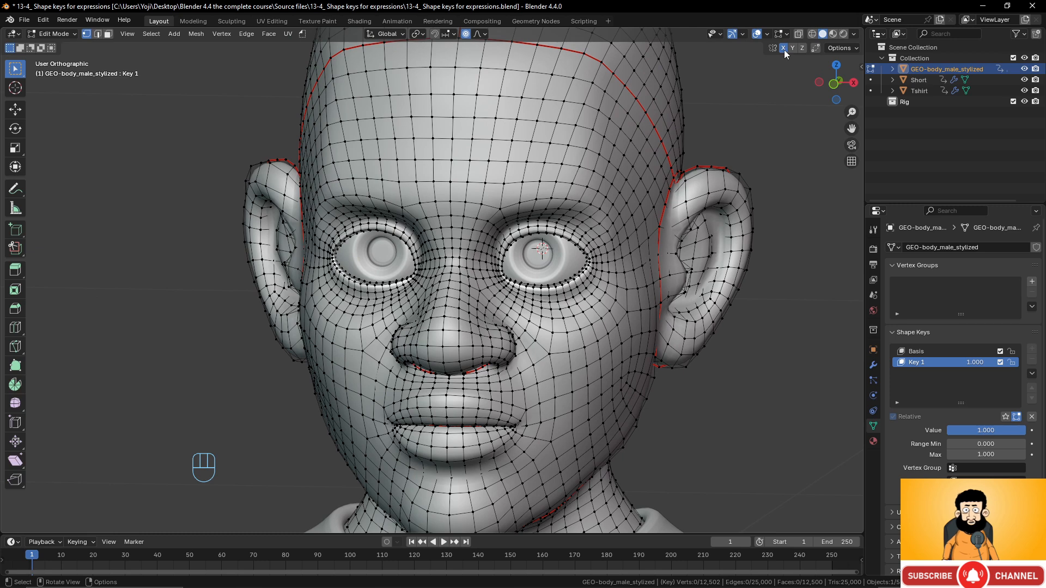
# - Lower the brow vertex above the eye with soft proportional moves
pyautogui.click(520, 202)
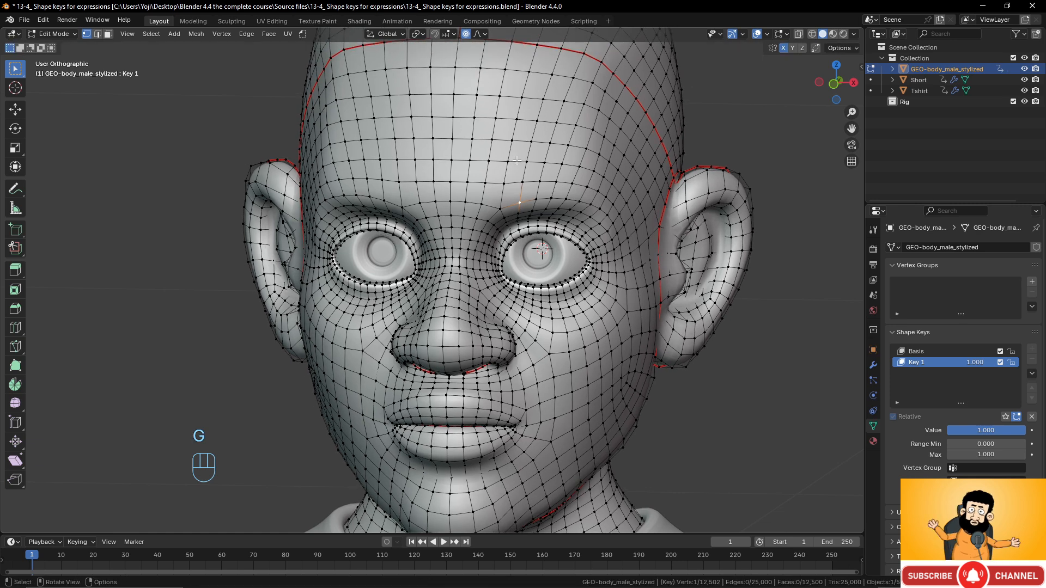
pyautogui.press('g')
pyautogui.press('g')
pyautogui.scroll(20, 520, 168)
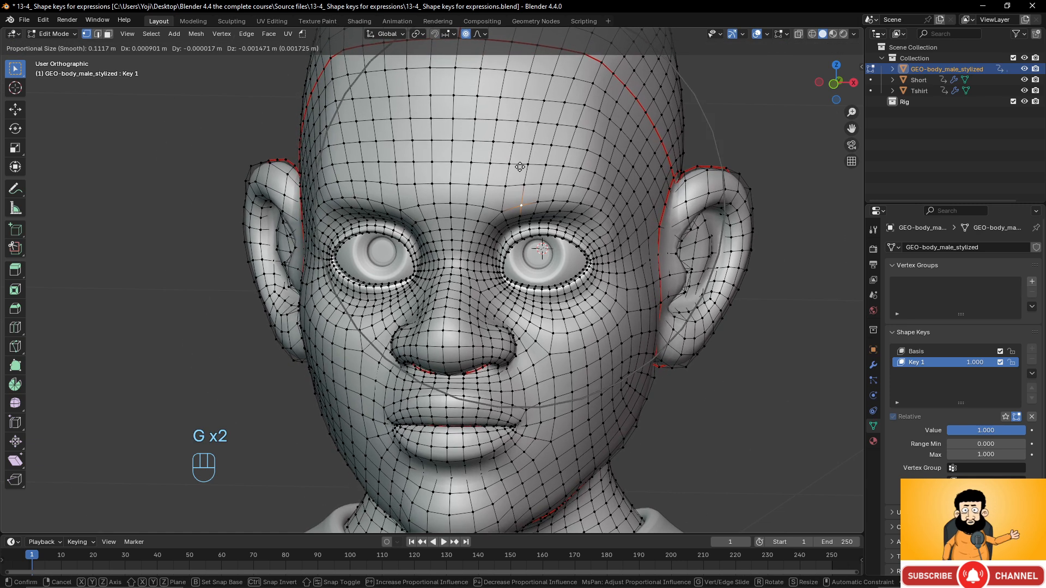
pyautogui.scroll(3, 520, 173)
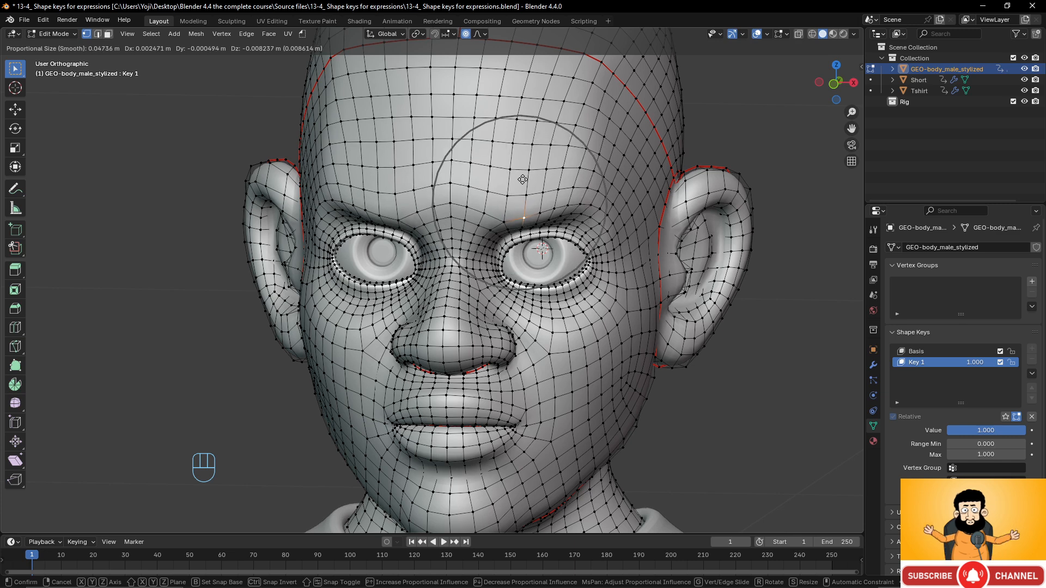
pyautogui.scroll(-1, 523, 180)
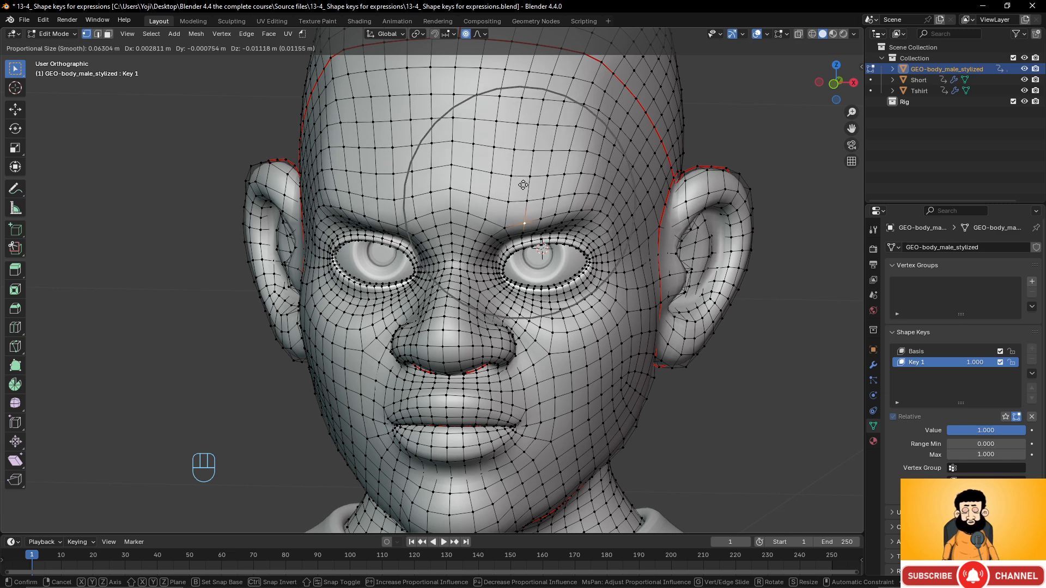
pyautogui.click(520, 187)
pyautogui.press('g')
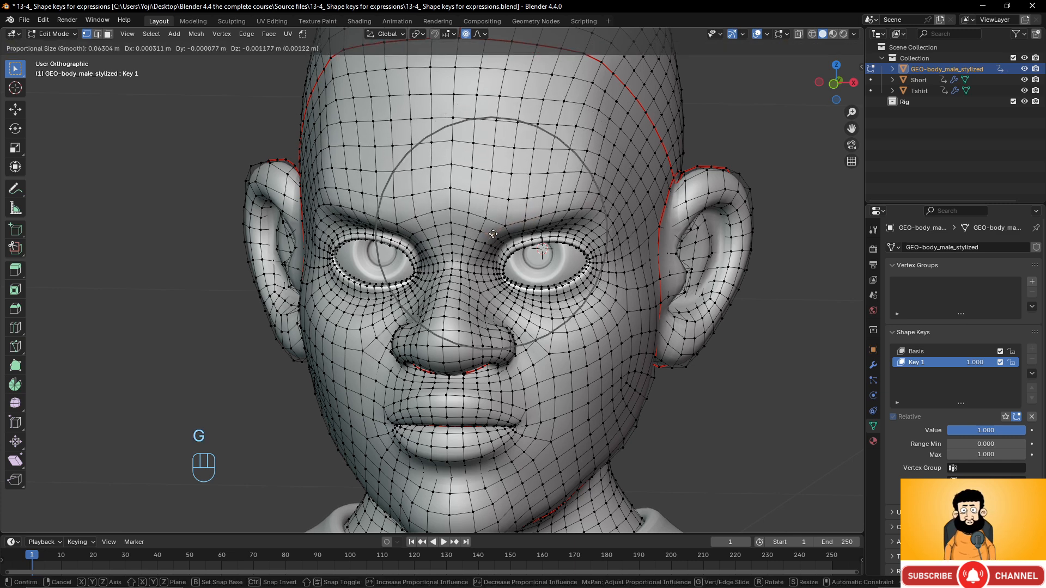
pyautogui.click(494, 237)
# - Raise the under-eye area and push the brow further down for an angrier look
pyautogui.click(557, 304)
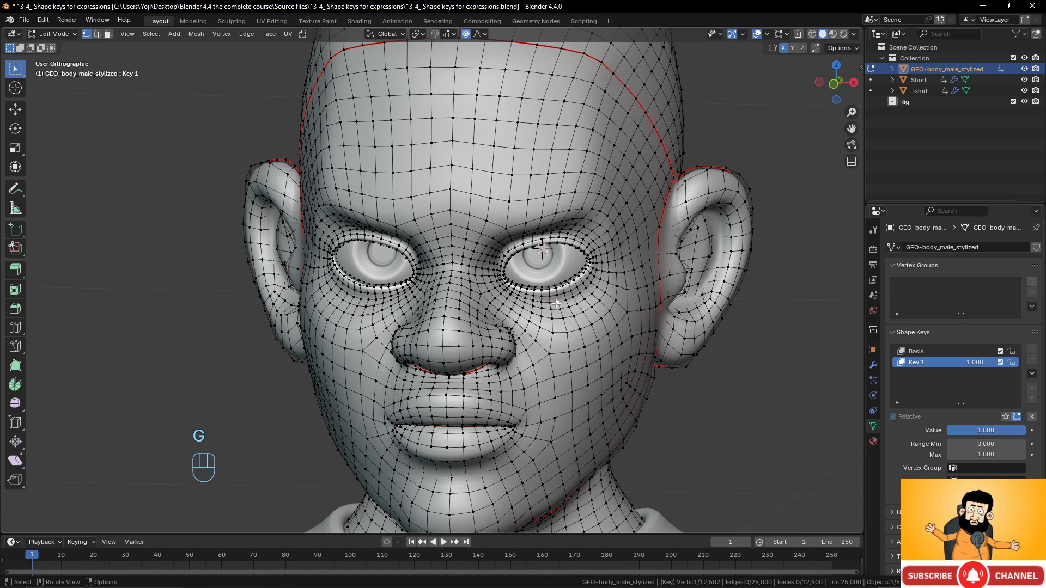
pyautogui.press('g')
pyautogui.click(557, 297)
pyautogui.click(547, 219)
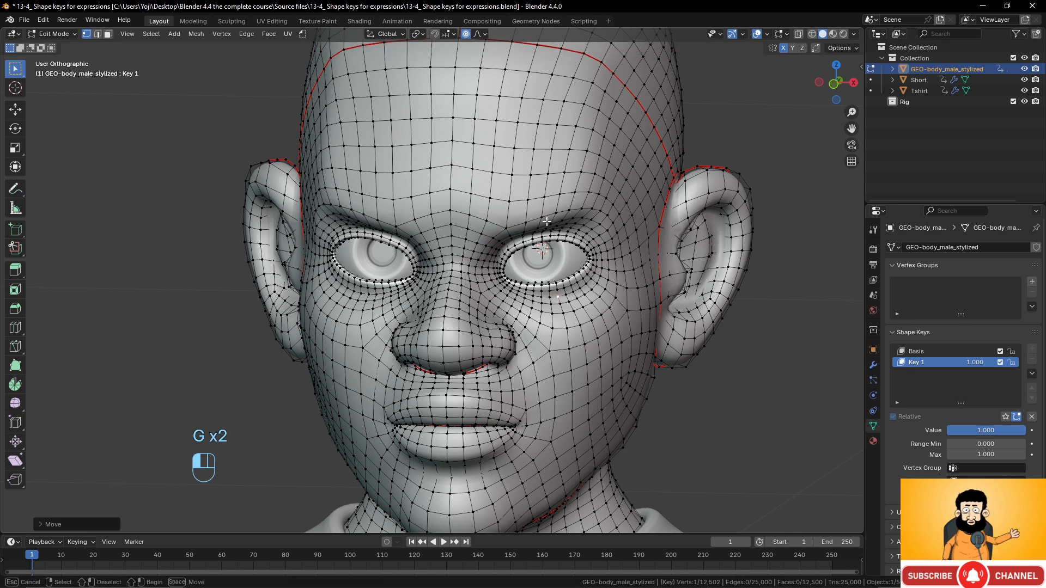
pyautogui.press('g')
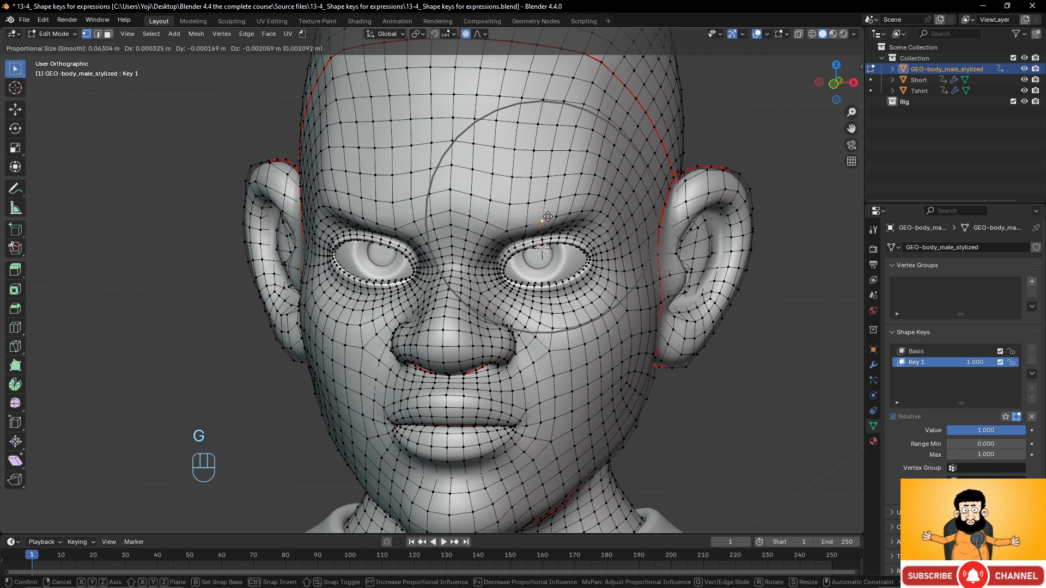
pyautogui.scroll(-3, 547, 216)
pyautogui.click(548, 217)
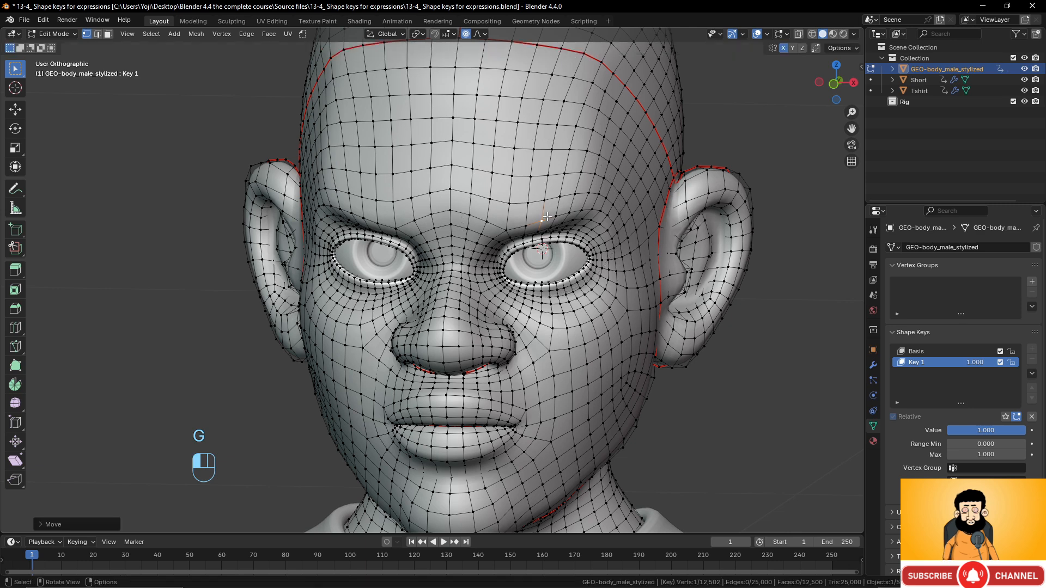
pyautogui.press('g')
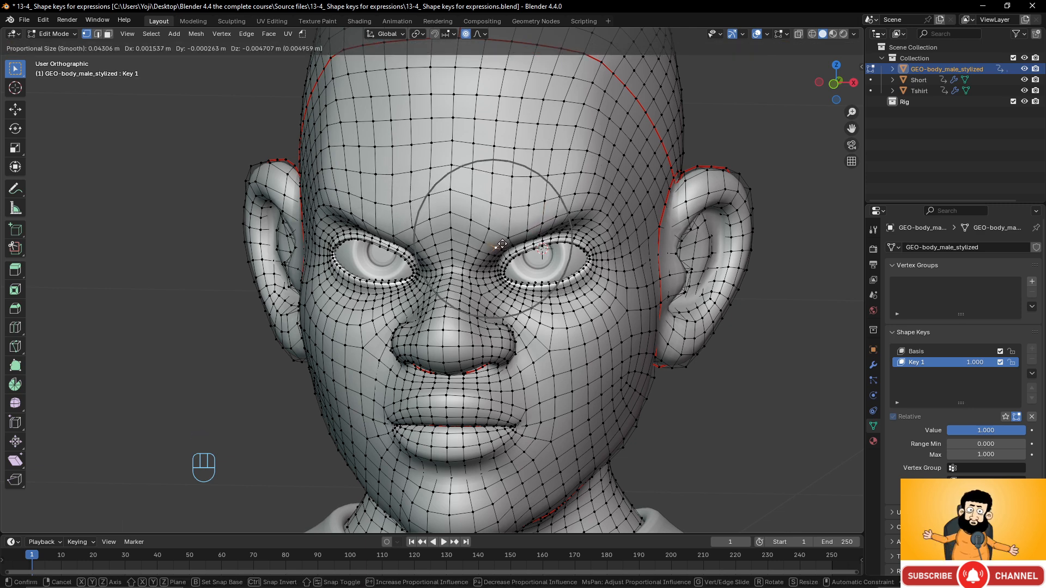
pyautogui.click(501, 244)
# - Reshape the vertices beside the nose and at the lip corner, then return to Object Mode
pyautogui.click(515, 349)
pyautogui.press('g')
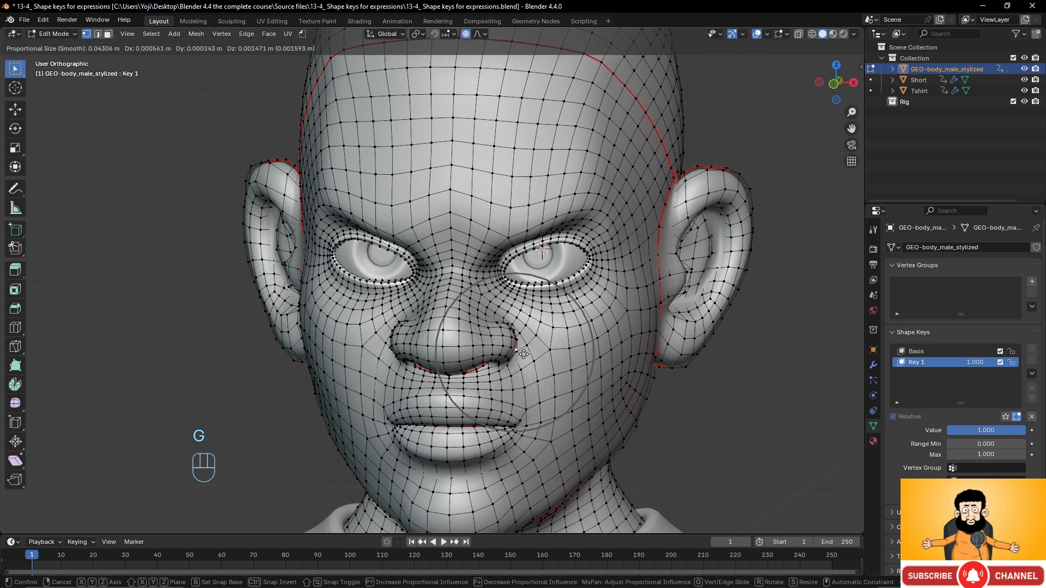
pyautogui.click(524, 357)
pyautogui.click(521, 424)
pyautogui.press('g')
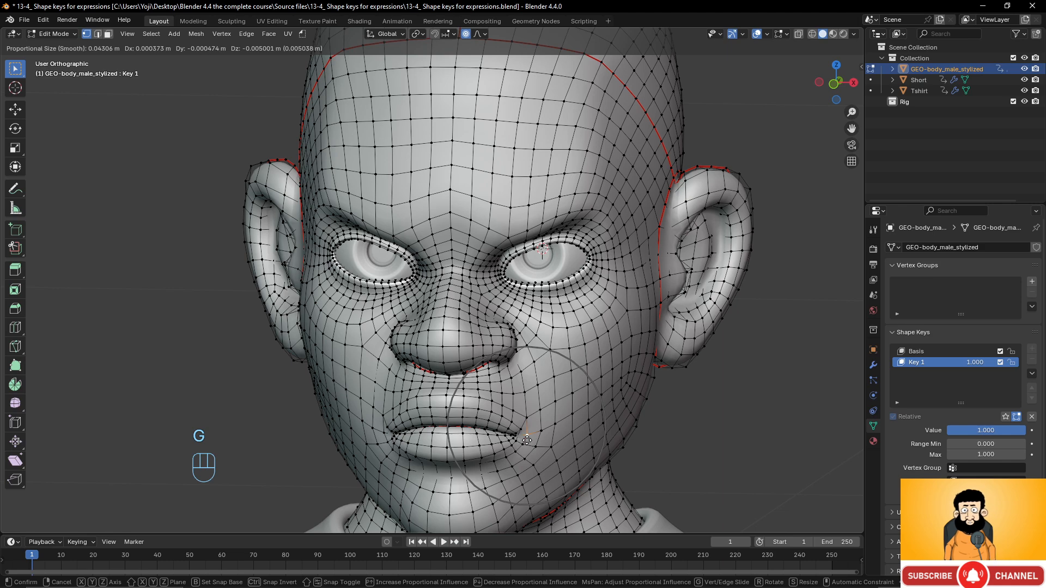
pyautogui.click(527, 440)
pyautogui.scroll(-3, 571, 376)
pyautogui.scroll(2, 552, 363)
pyautogui.moveTo(553, 363); pyautogui.dragTo(539, 340, button='middle')
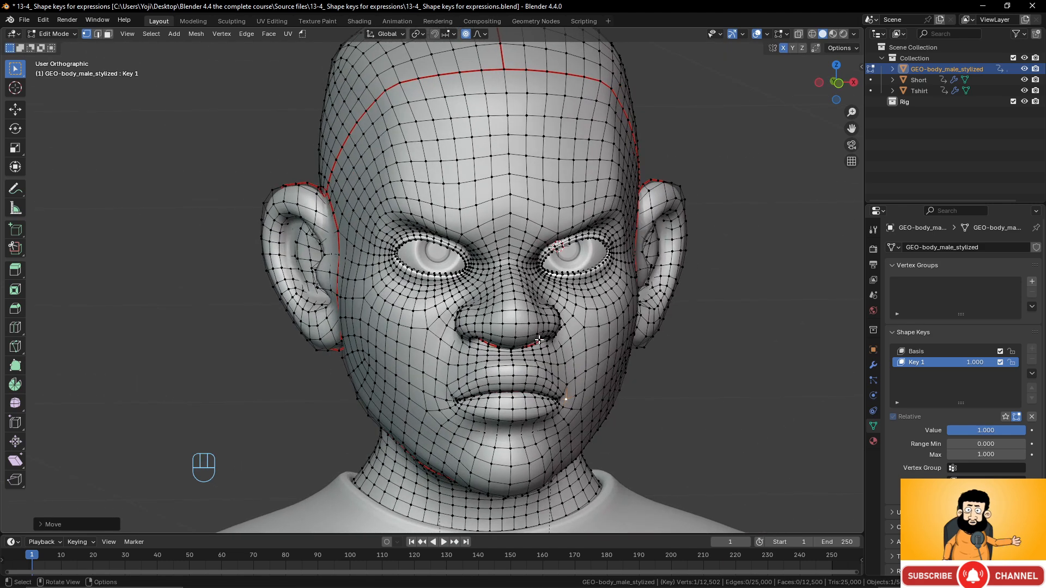
pyautogui.press('Tab')
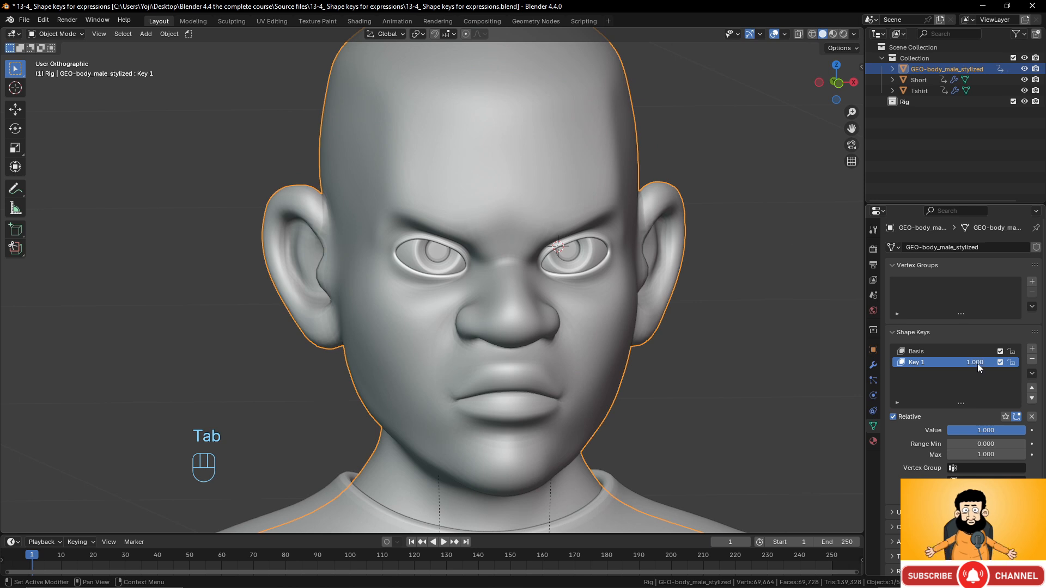
# - Test Key 1's strength and rename it to 'angry'
pyautogui.moveTo(977, 364); pyautogui.dragTo(926, 364)
pyautogui.doubleClick(915, 364)
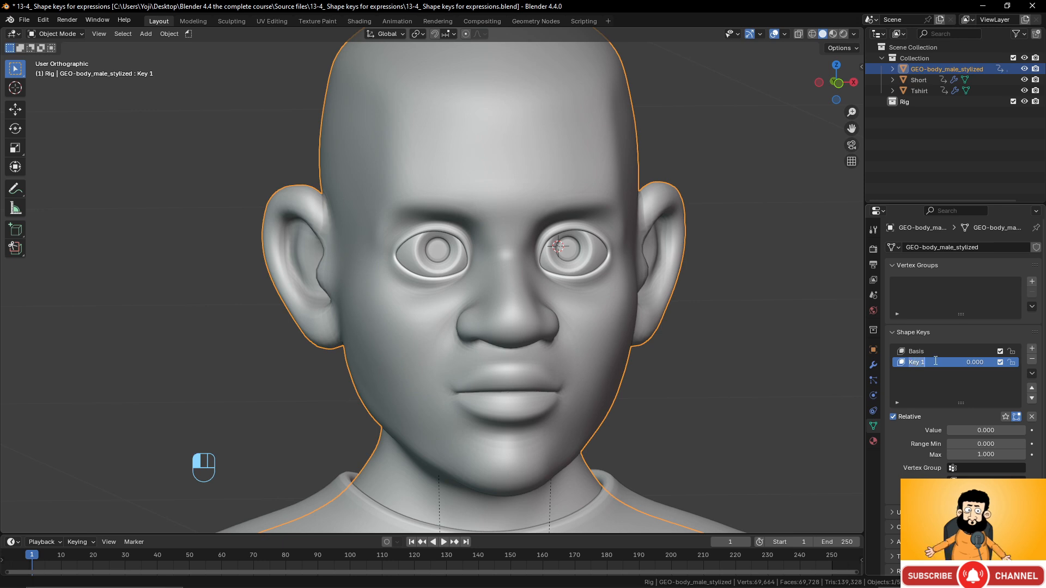
pyautogui.write('angry')
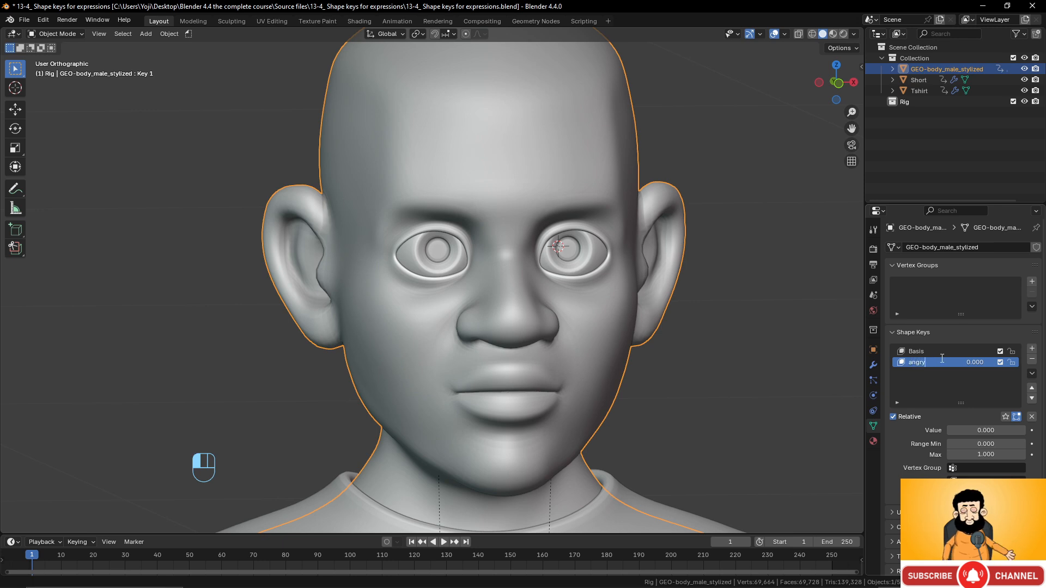
pyautogui.press('Return')
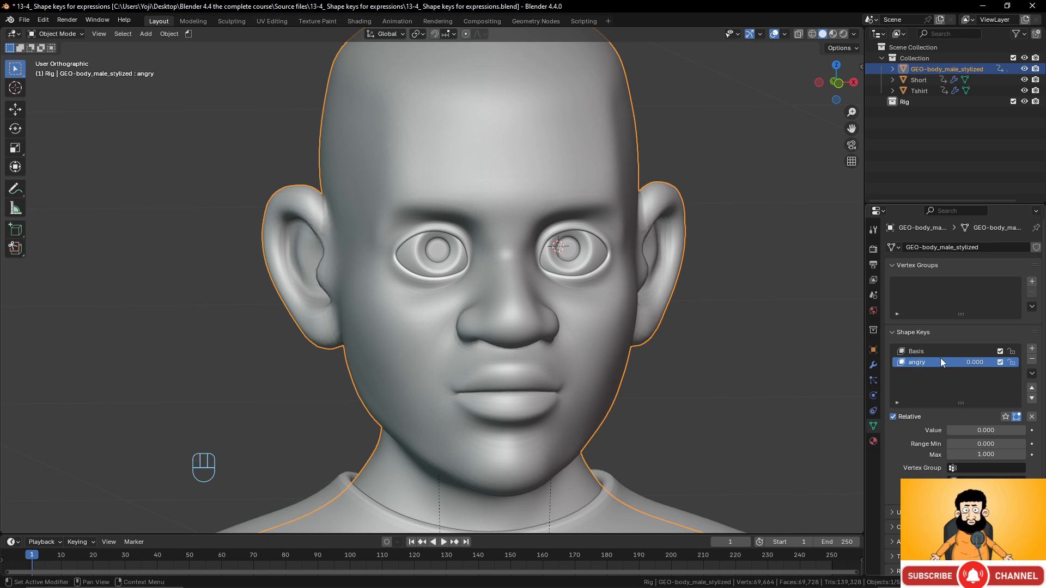
# - Add a new shape key named 'happy' and enter Edit Mode for it
pyautogui.click(1032, 349)
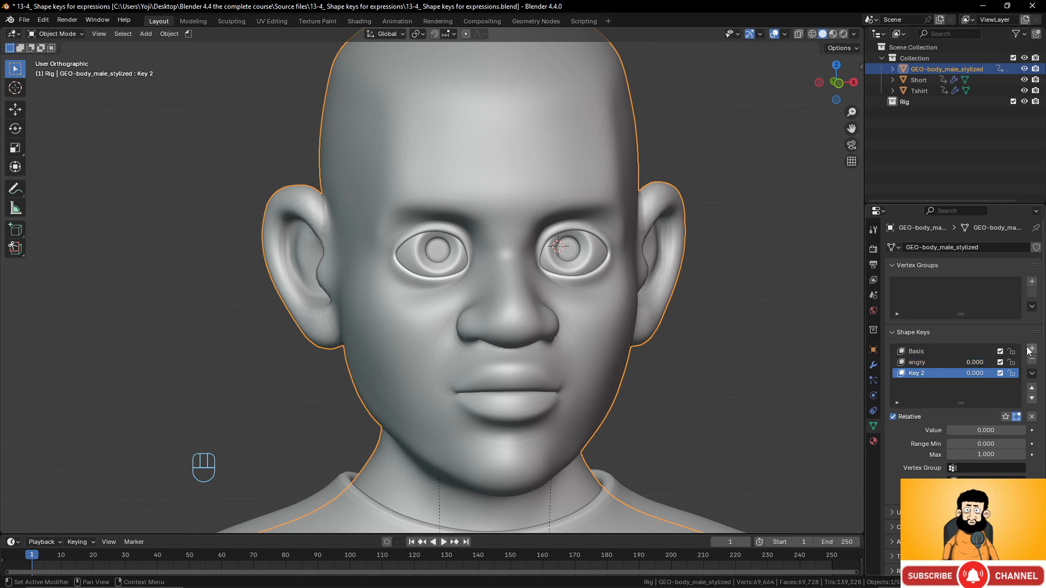
pyautogui.doubleClick(928, 373)
pyautogui.write('h')
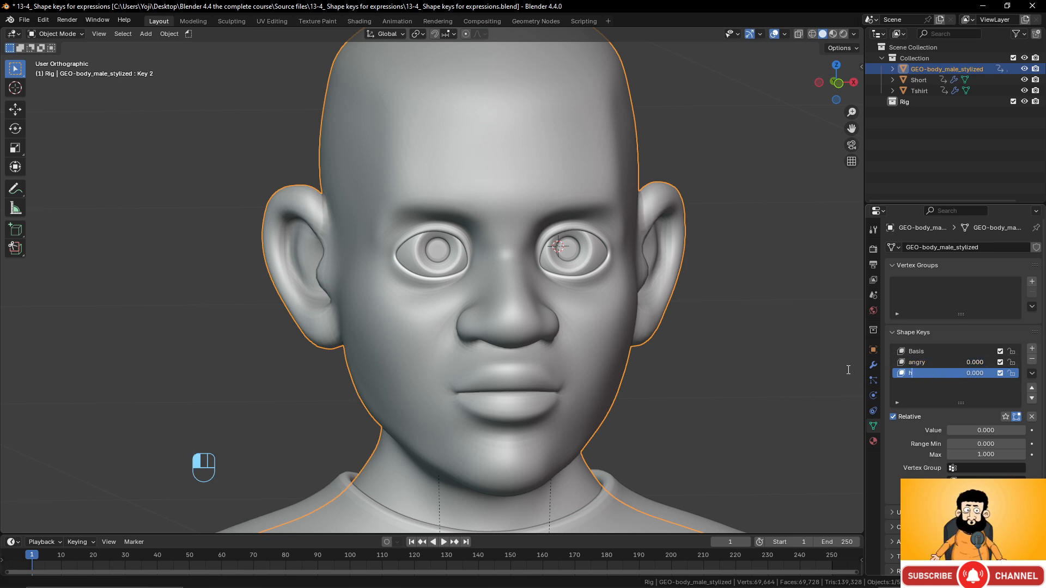
pyautogui.write('appy')
pyautogui.press('Return')
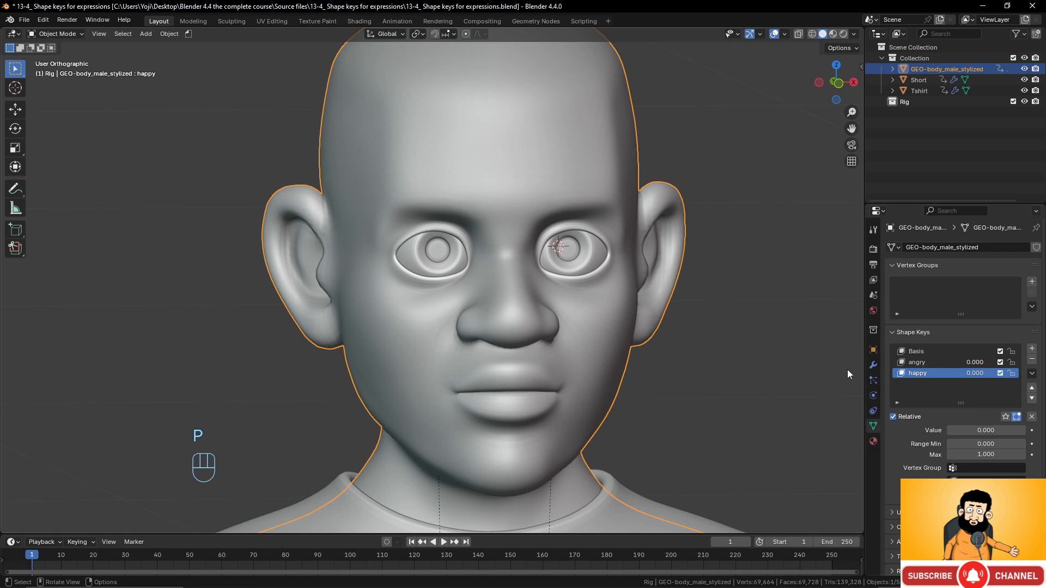
pyautogui.press('Tab')
# - Set happy to full strength and nudge the forehead vertex slightly upward
pyautogui.moveTo(972, 373); pyautogui.dragTo(1003, 373)
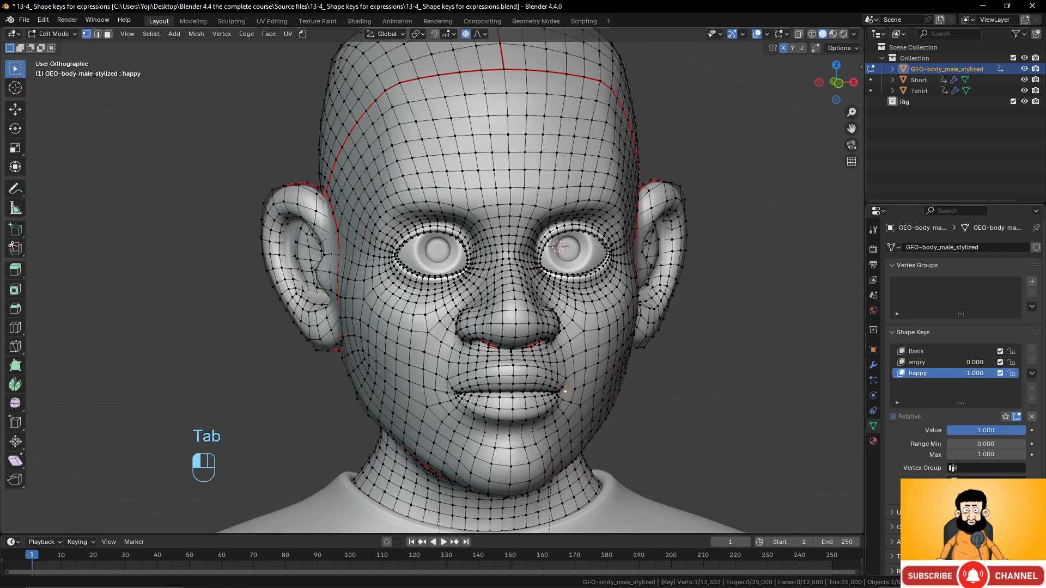
pyautogui.scroll(2, 590, 335)
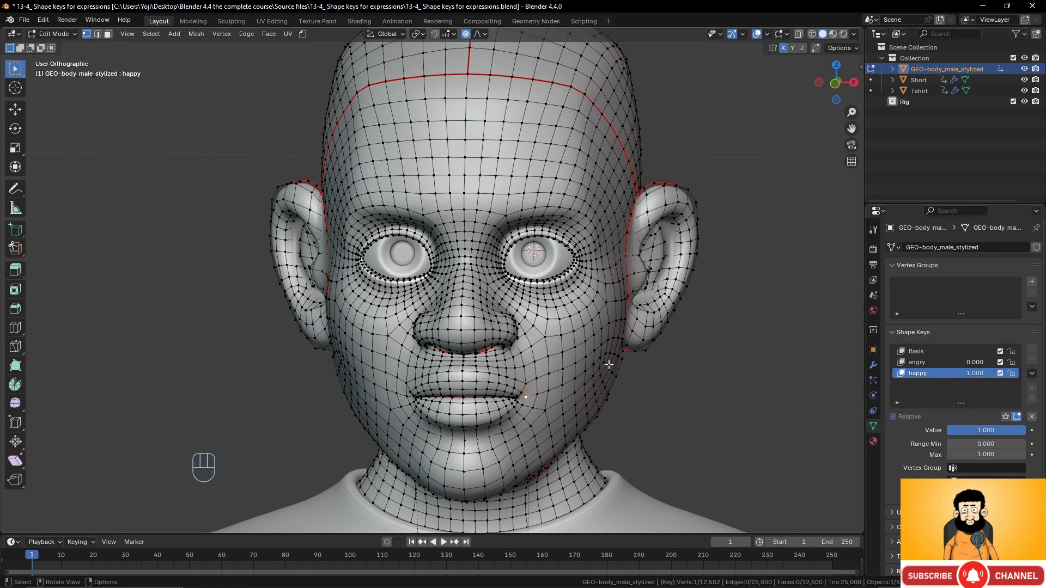
pyautogui.scroll(3, 580, 375)
pyautogui.scroll(1, 579, 375)
pyautogui.scroll(-2, 583, 371)
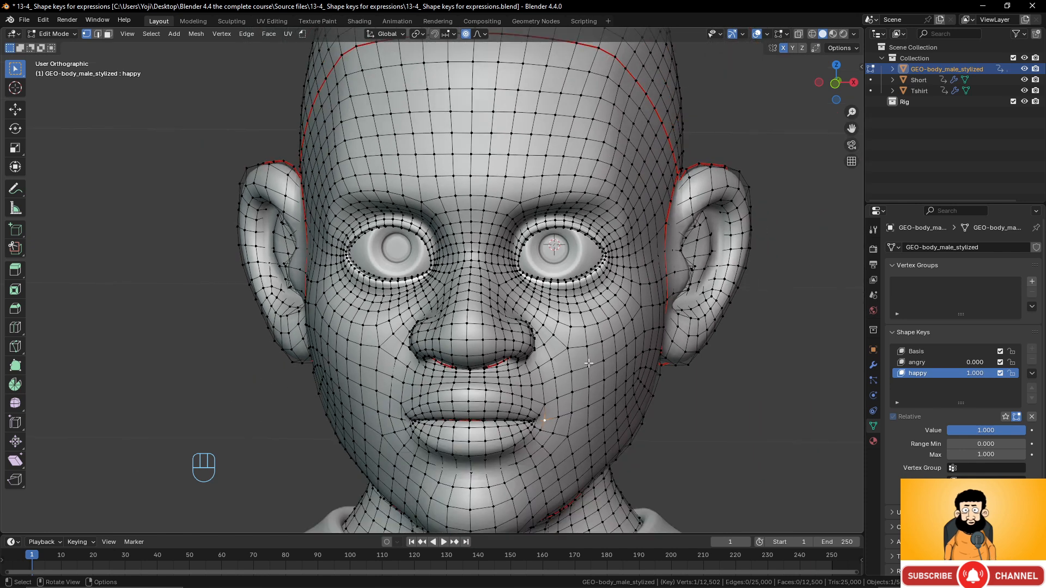
pyautogui.scroll(1, 624, 329)
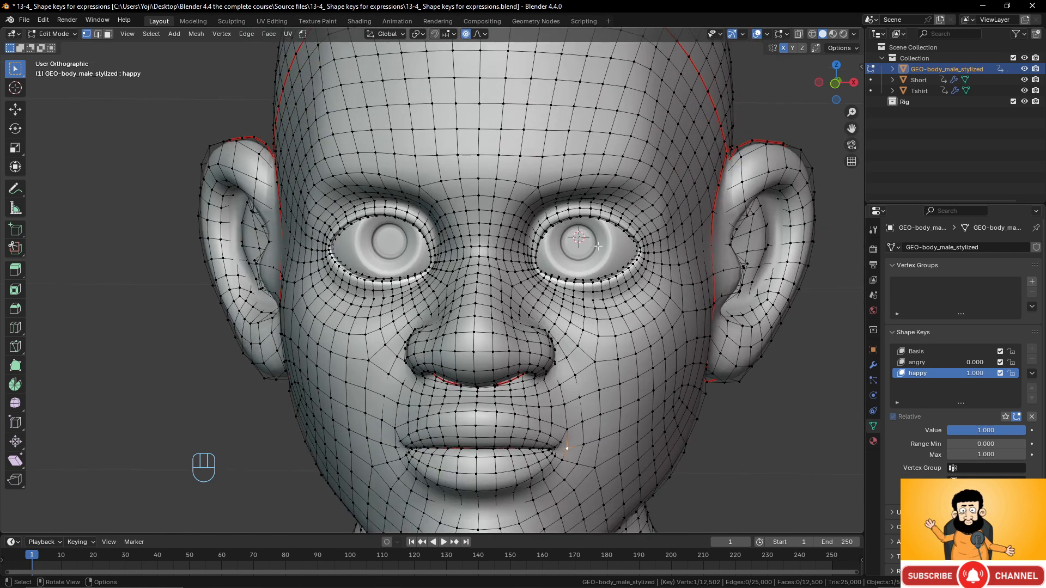
pyautogui.click(556, 180)
pyautogui.press('g')
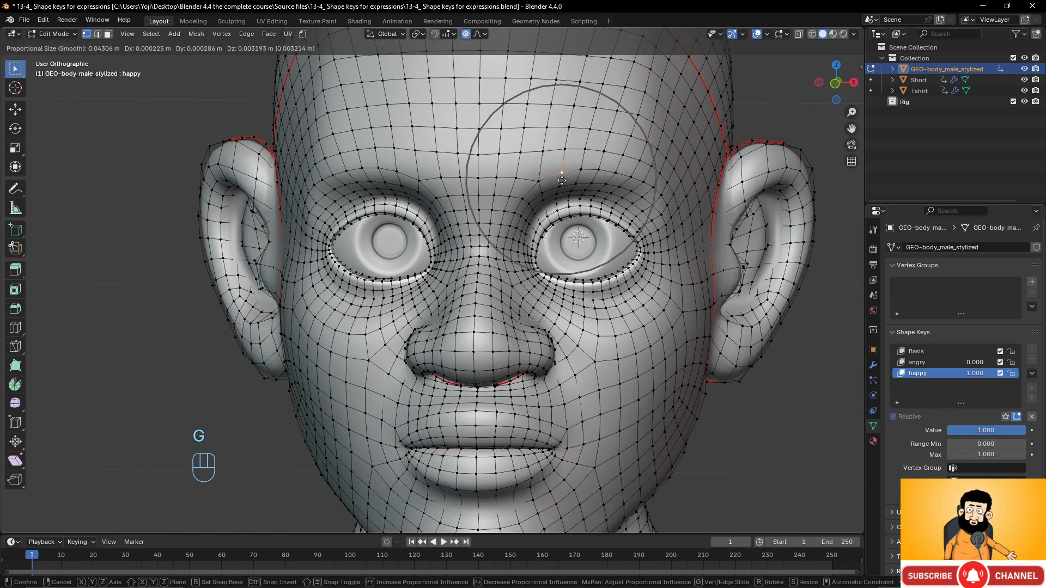
pyautogui.click(563, 177)
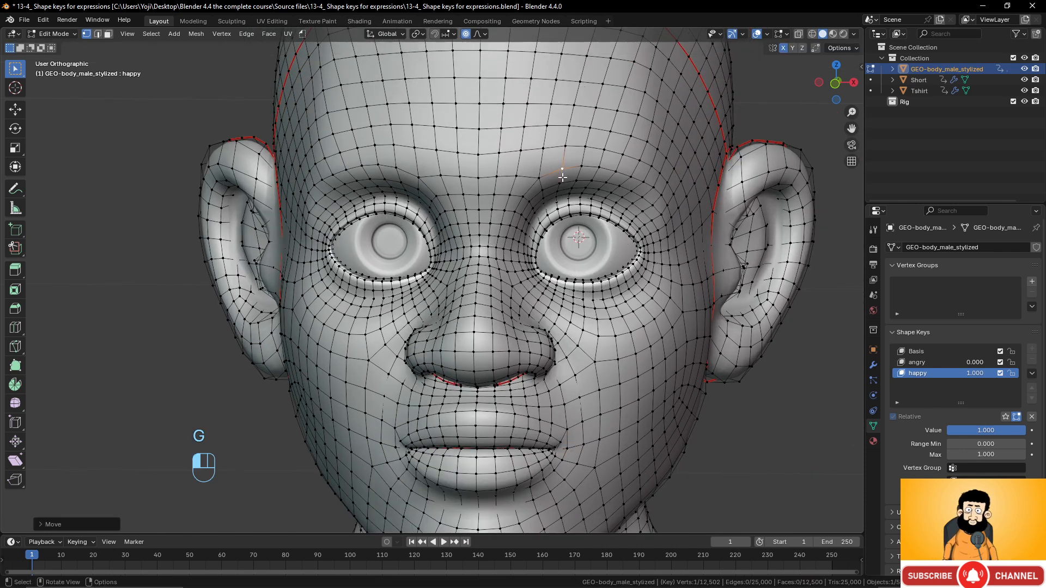
pyautogui.press('g')
pyautogui.click(655, 186)
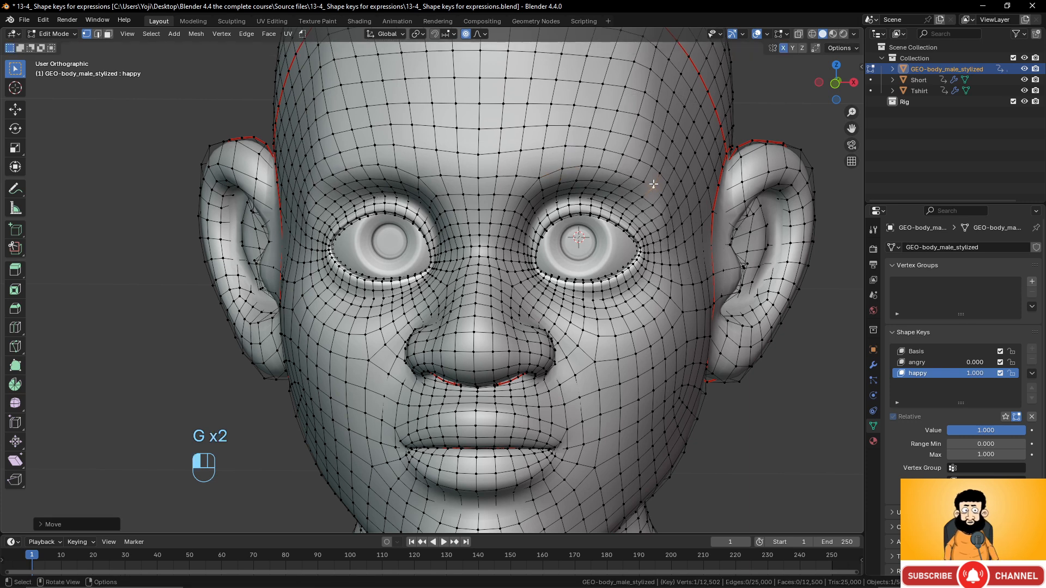
# - With Sharp proportional falloff, lift the mouth corner into a smile and adjust the cheek
pyautogui.click(567, 448)
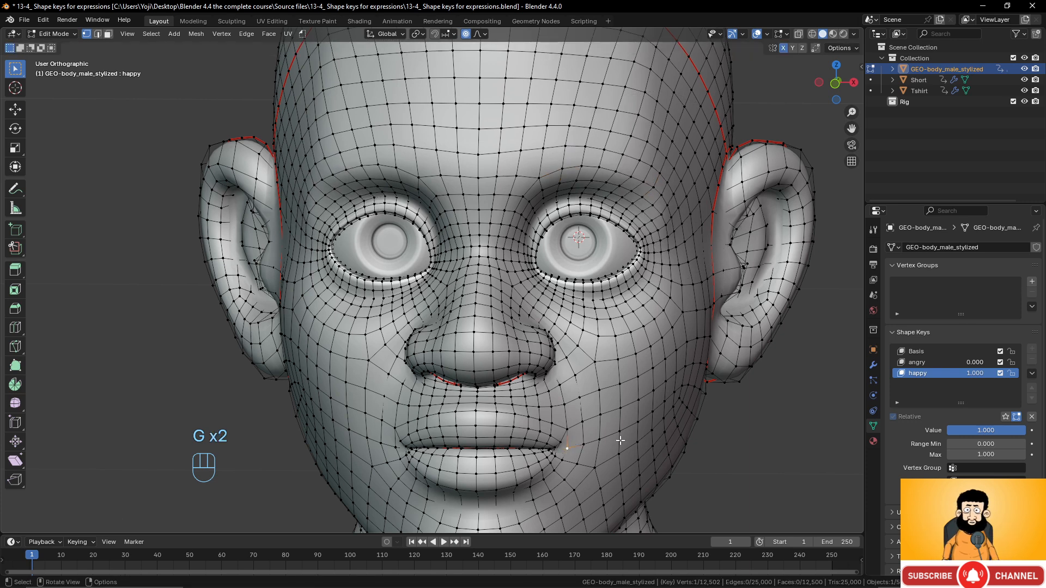
pyautogui.click(480, 34)
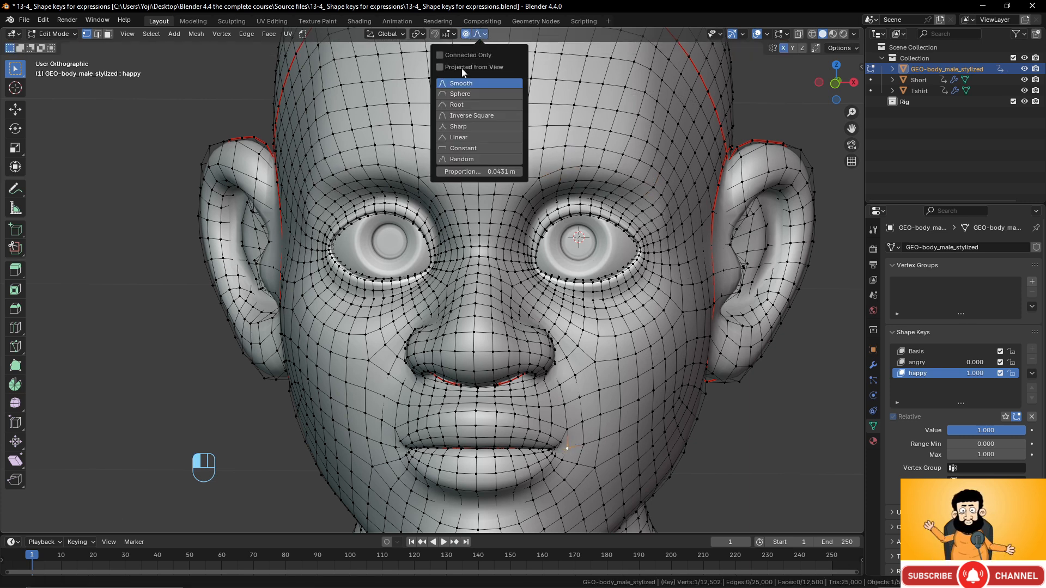
pyautogui.click(466, 130)
pyautogui.press('g')
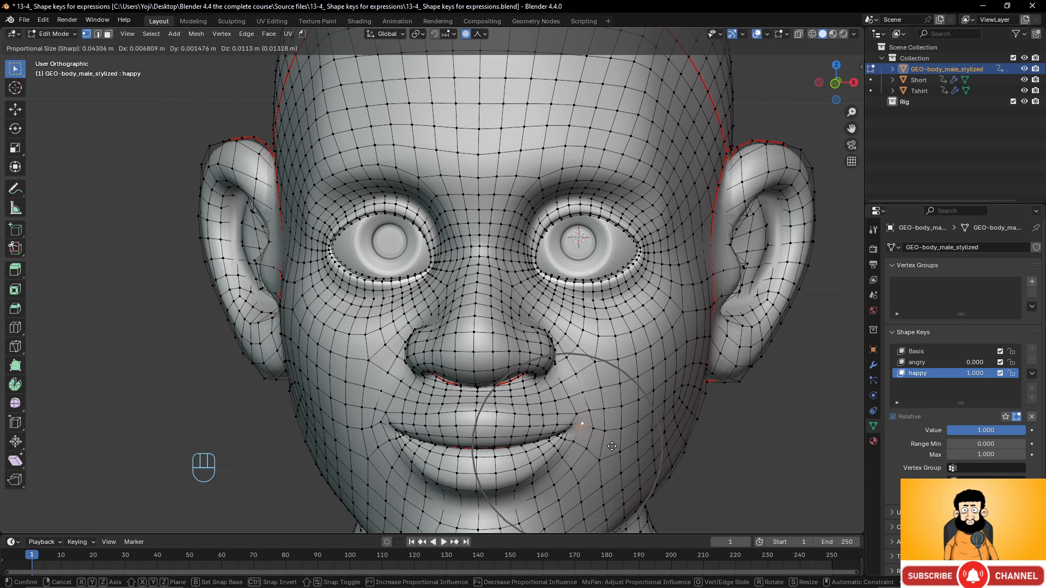
pyautogui.click(612, 446)
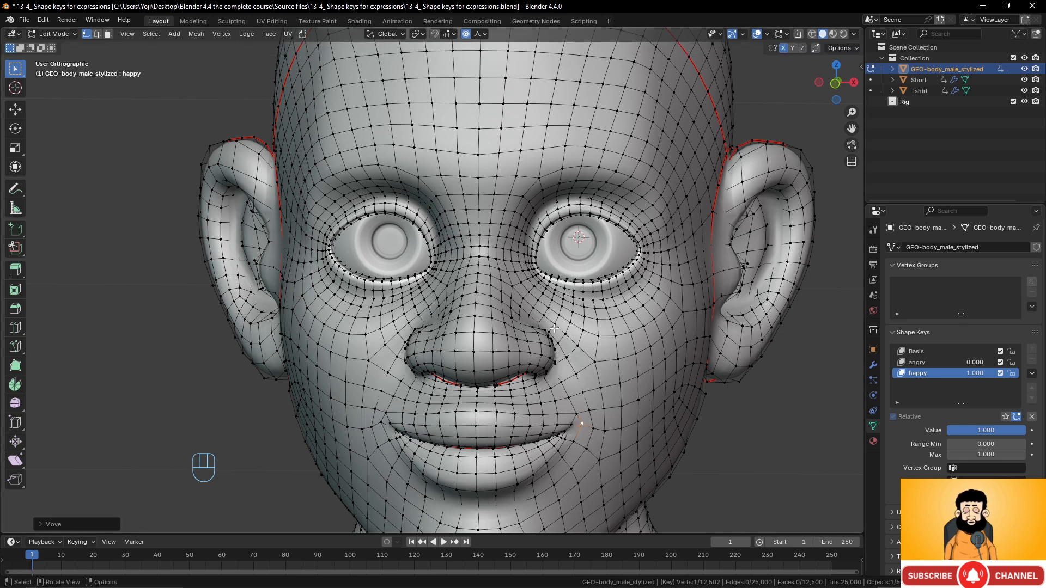
pyautogui.click(567, 356)
pyautogui.press('g')
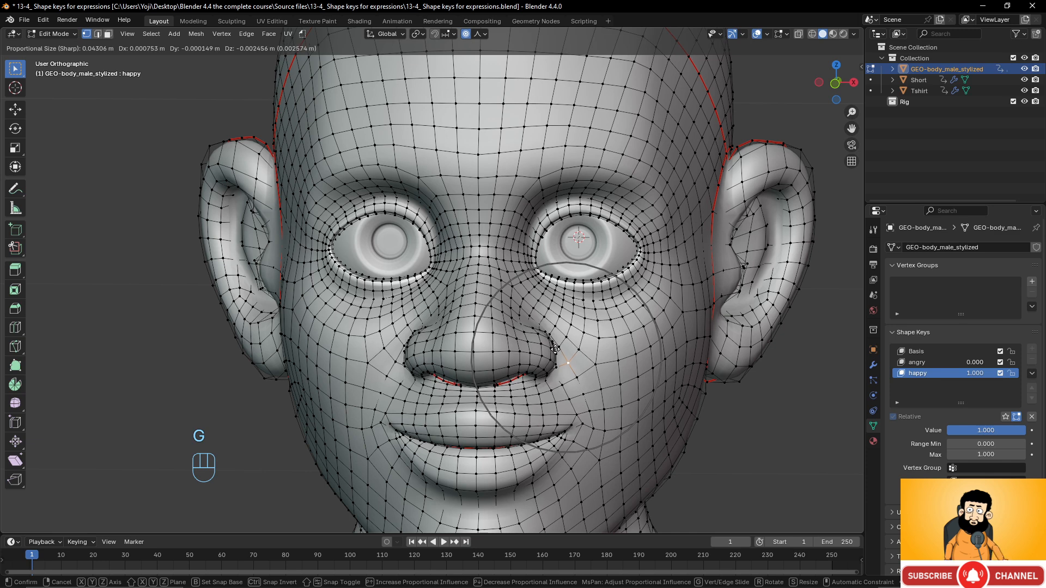
pyautogui.click(556, 352)
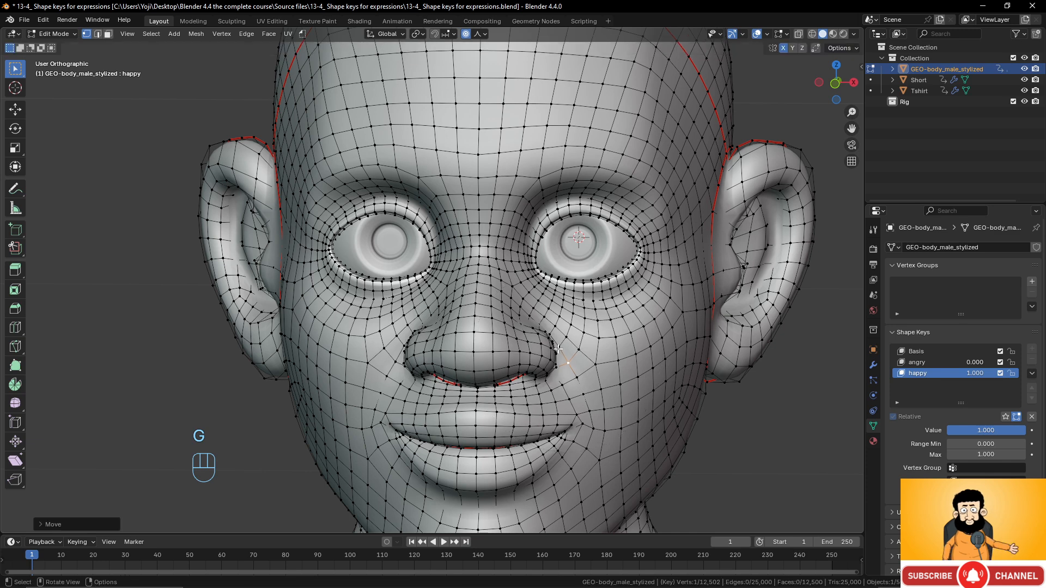
# - With Smooth falloff, push up the upper cheek and deepen the smile at the mouth corner
pyautogui.click(481, 33)
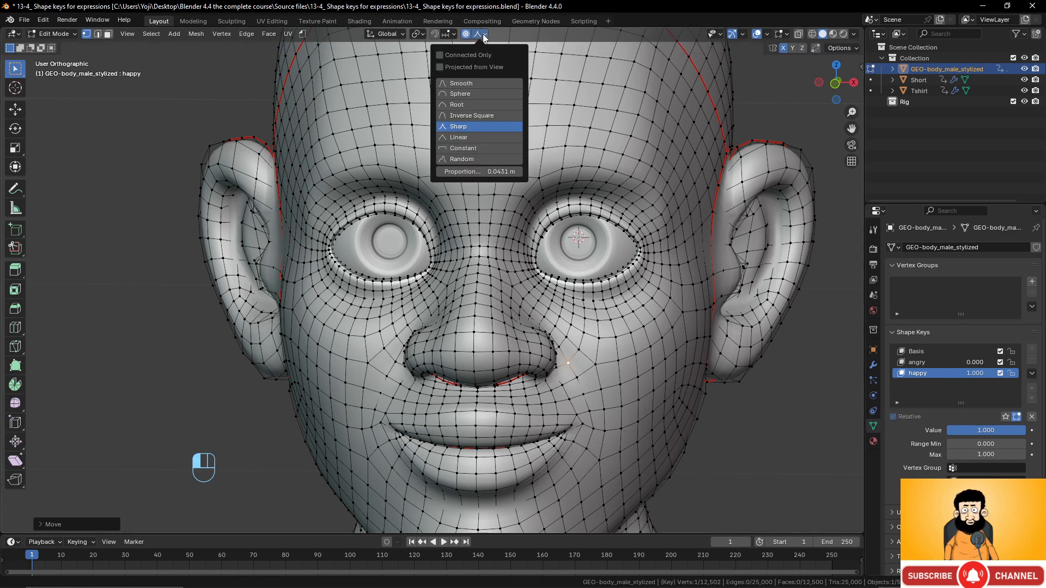
pyautogui.click(474, 113)
pyautogui.click(642, 347)
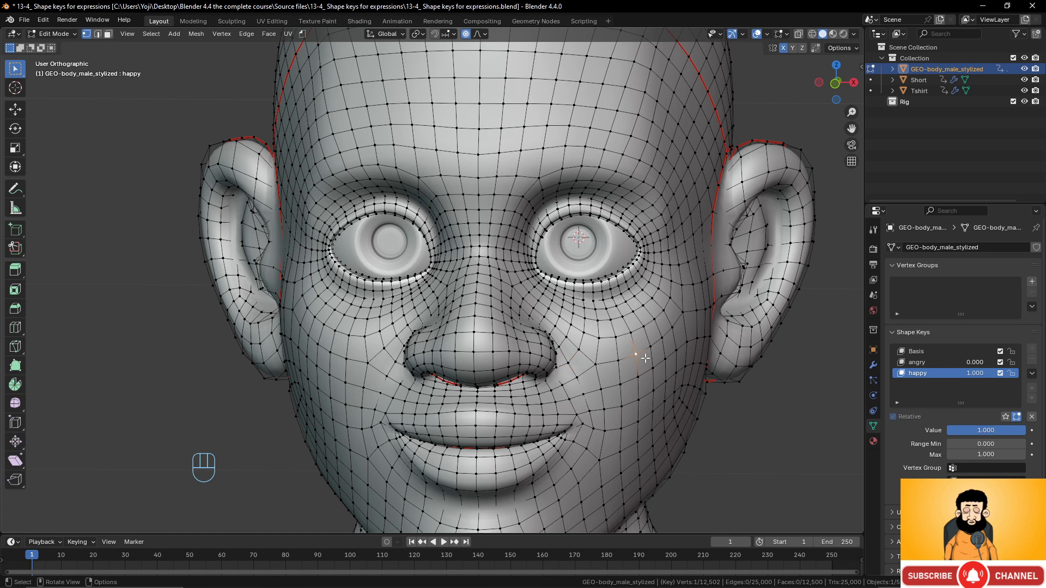
pyautogui.press('g')
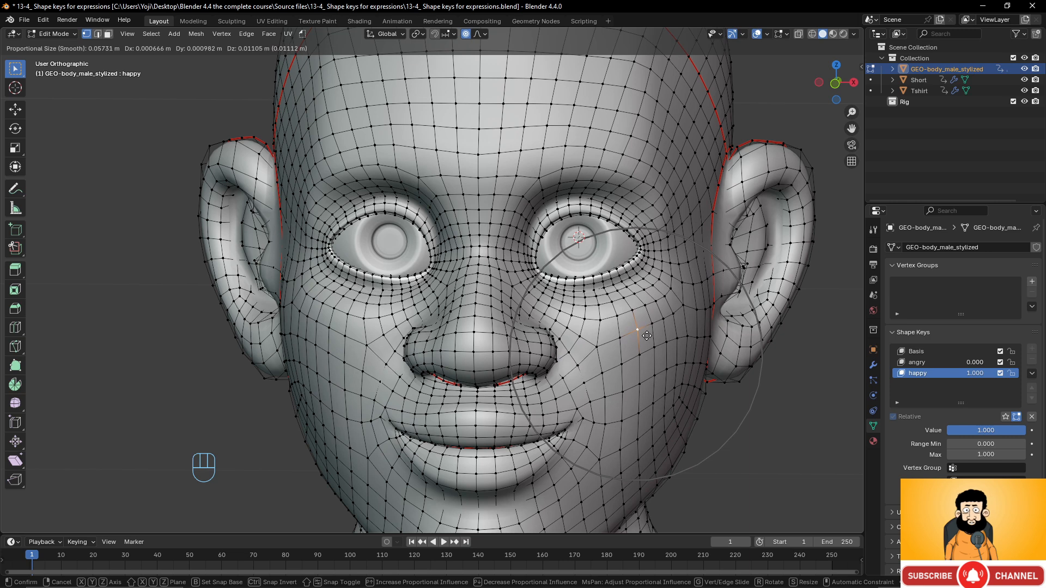
pyautogui.click(647, 334)
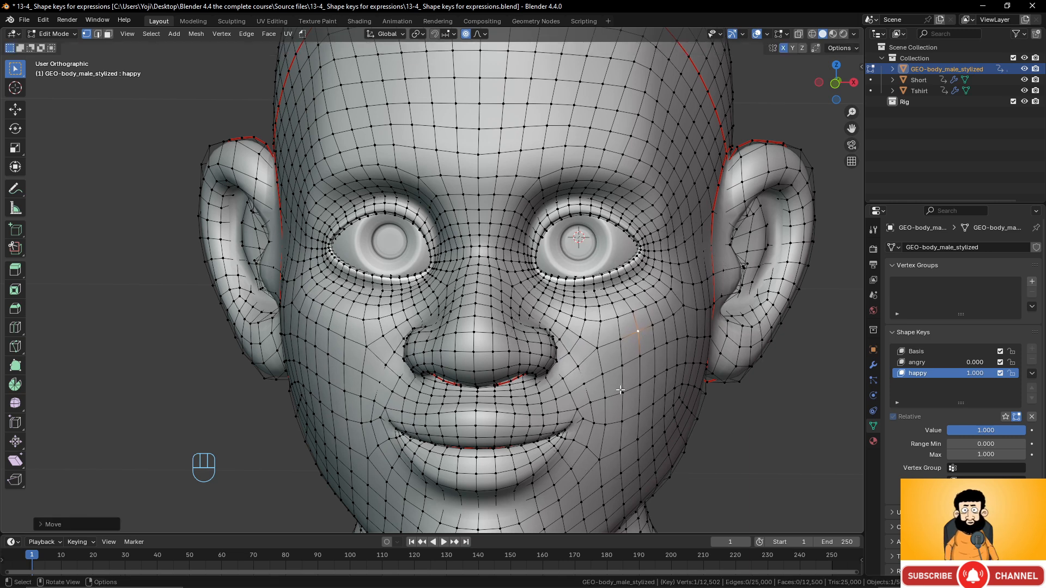
pyautogui.click(587, 412)
pyautogui.press('g')
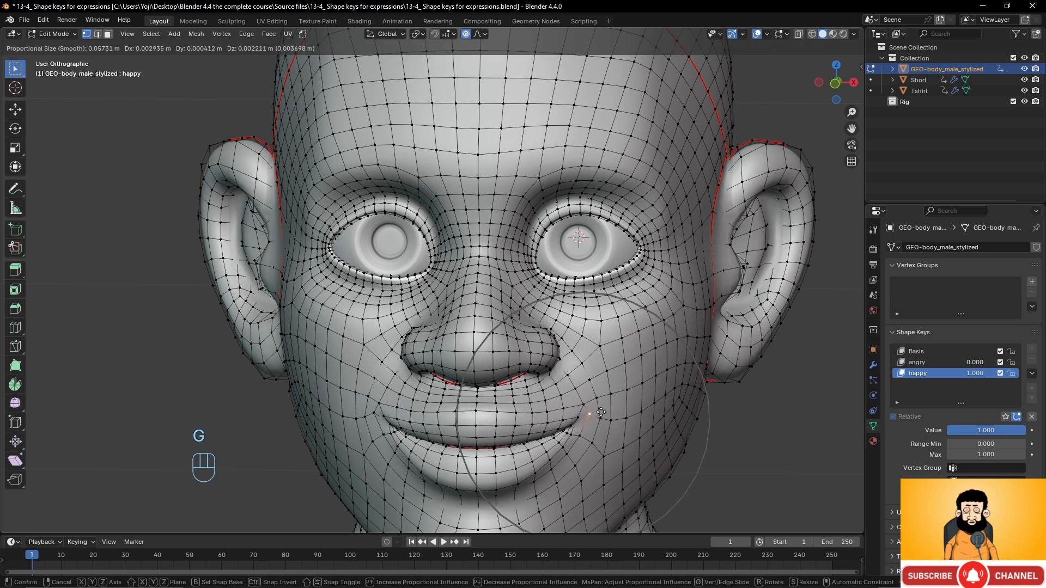
pyautogui.click(604, 381)
# - Check the smile from an angle, return to Object Mode, and set happy back to 0
pyautogui.scroll(-4, 604, 381)
pyautogui.moveTo(603, 381); pyautogui.dragTo(528, 267, button='middle')
pyautogui.scroll(4, 564, 339)
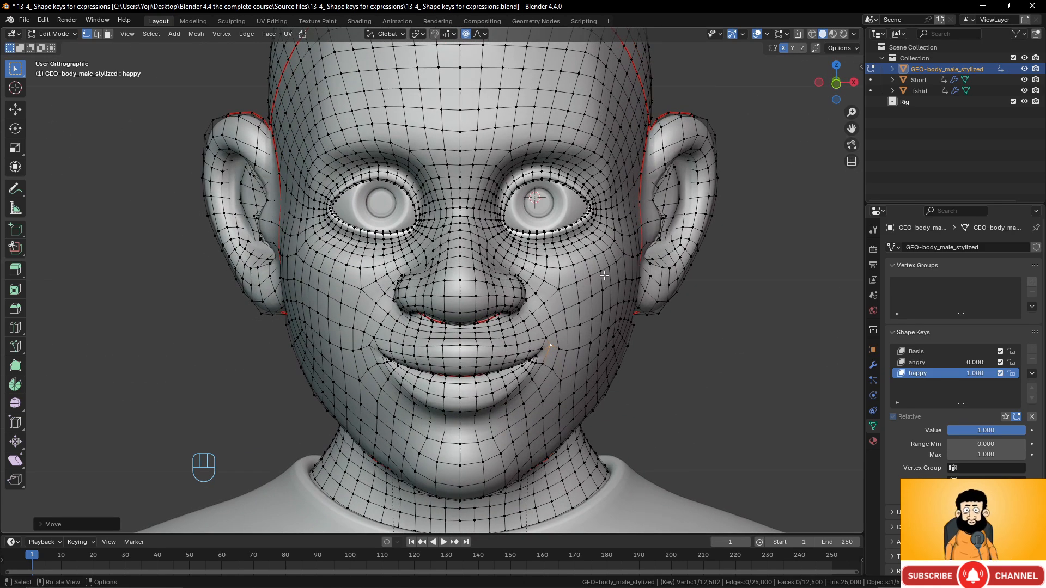
pyautogui.press('Tab')
pyautogui.moveTo(972, 374); pyautogui.dragTo(926, 363)
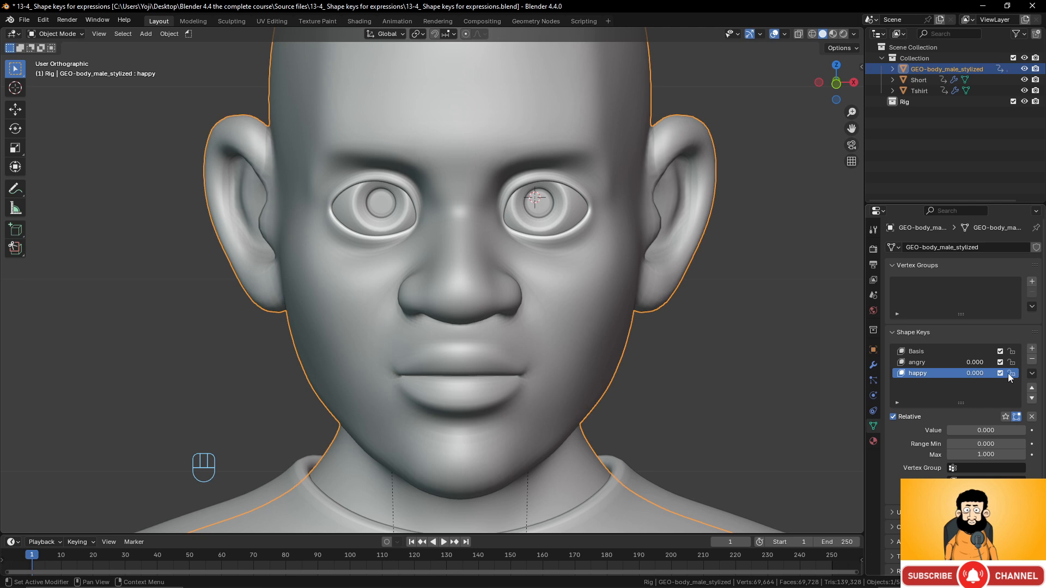
# - Add a third shape key, name it 'eyes closed', enter Edit Mode, and set it to 1.000
pyautogui.click(1032, 349)
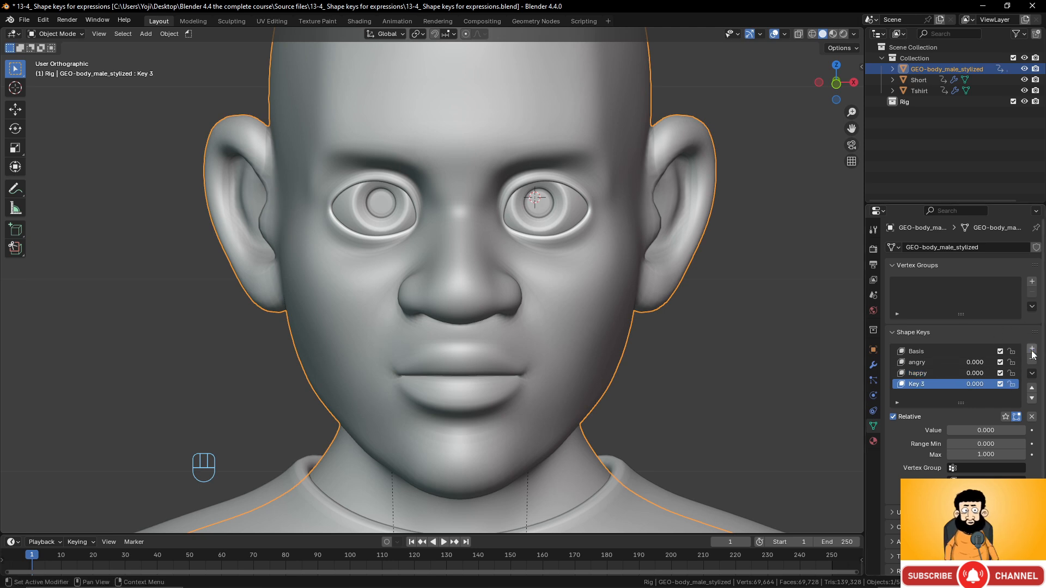
pyautogui.doubleClick(944, 383)
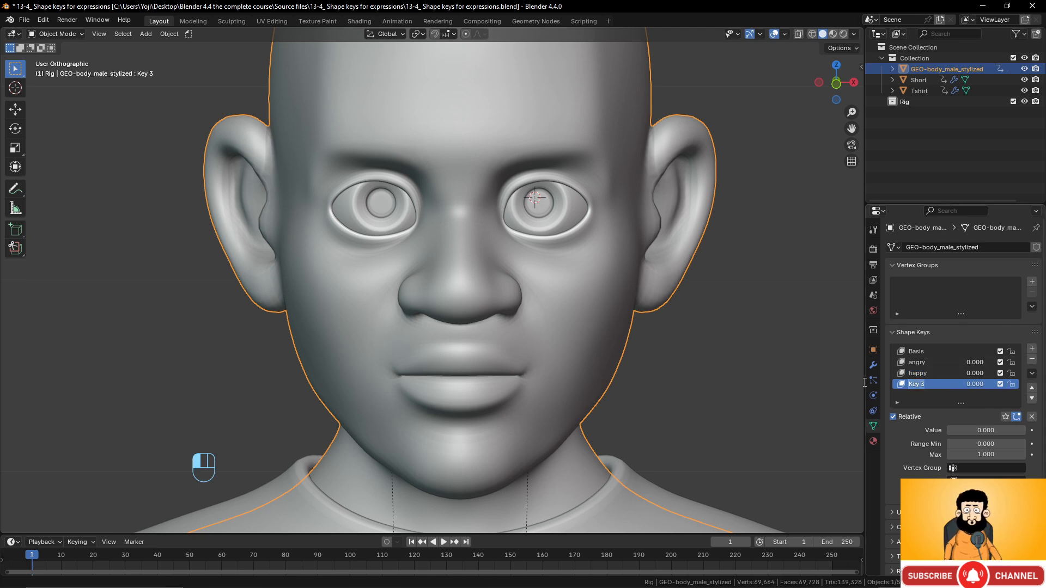
pyautogui.write('eyes clo')
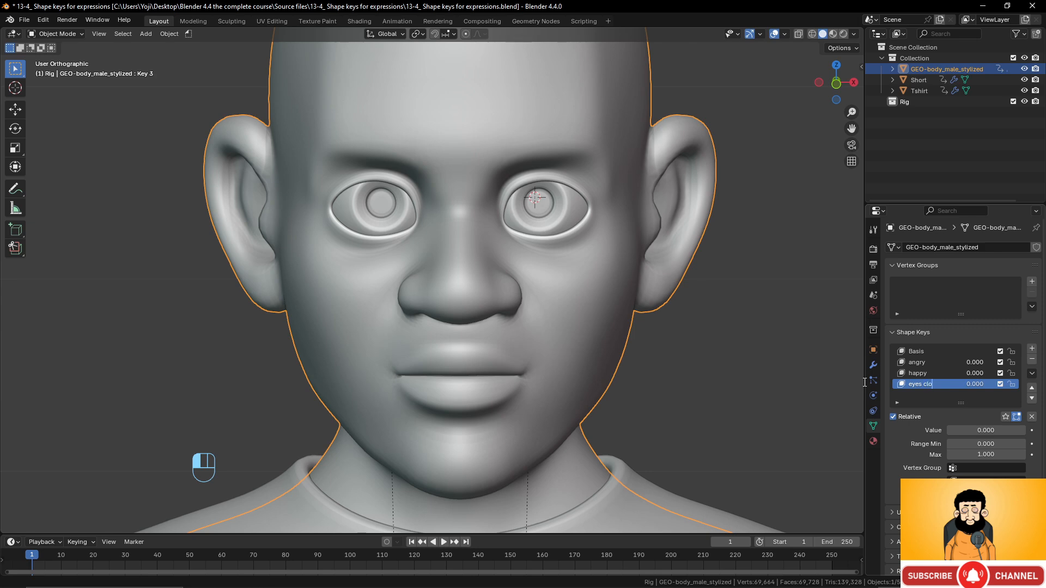
pyautogui.write('se')
pyautogui.press('BackSpace')
pyautogui.write('sed')
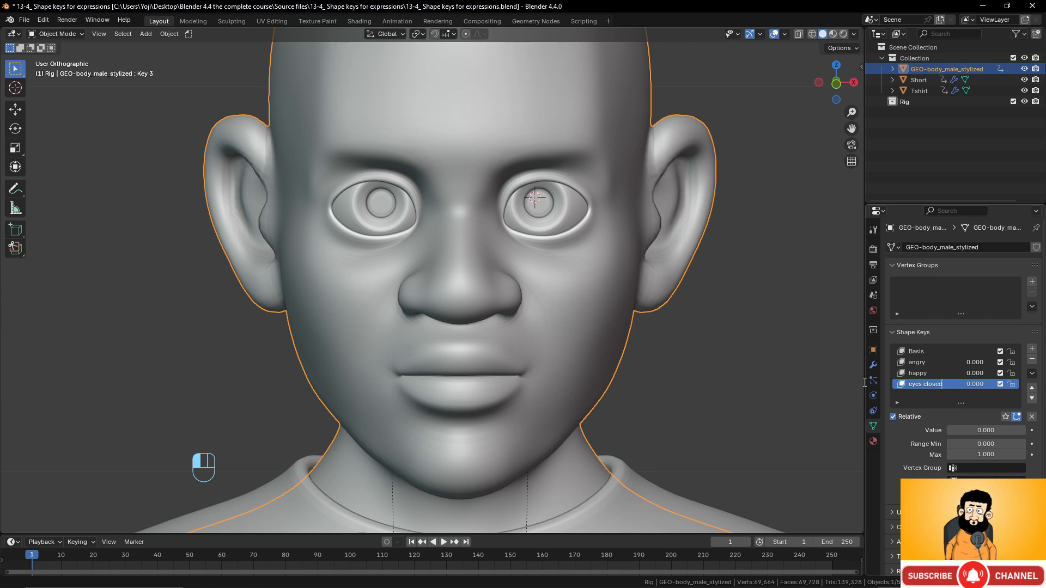
pyautogui.press('Return')
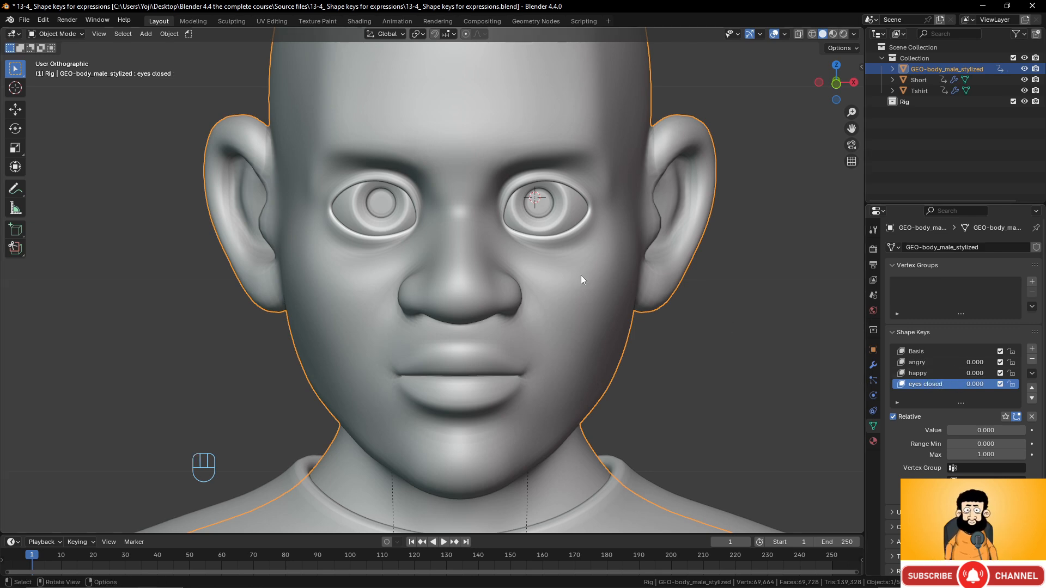
pyautogui.press('Tab')
pyautogui.moveTo(968, 384); pyautogui.dragTo(1008, 384)
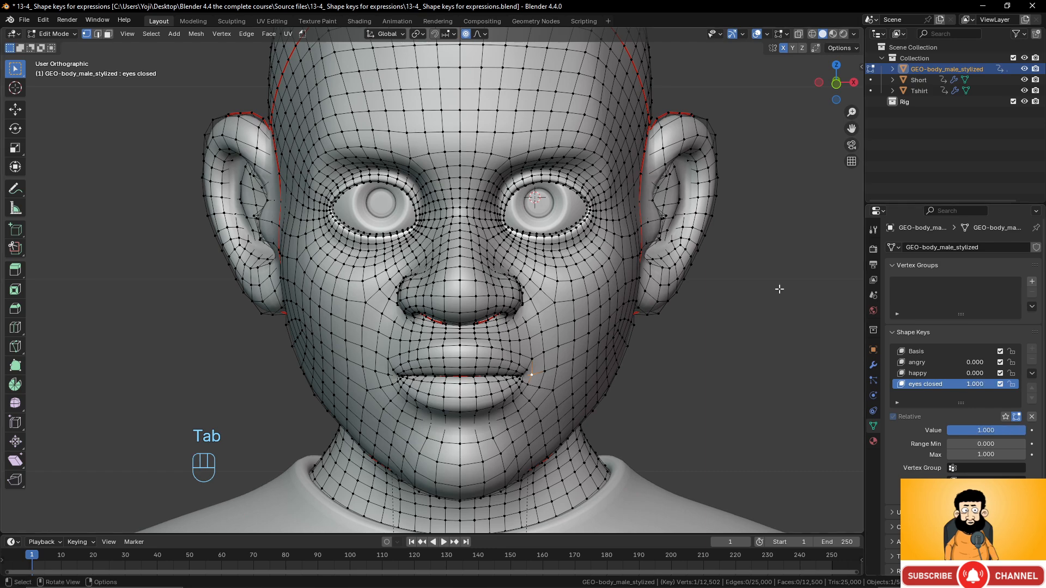
# - Set eyes closed to full strength and pull the upper eyelid down with Smooth proportional falloff
pyautogui.scroll(3, 602, 136)
pyautogui.keyDown('shift'); pyautogui.moveTo(602, 134); pyautogui.dragTo(502, 277, button='middle'); pyautogui.keyUp('shift')
pyautogui.click(524, 255)
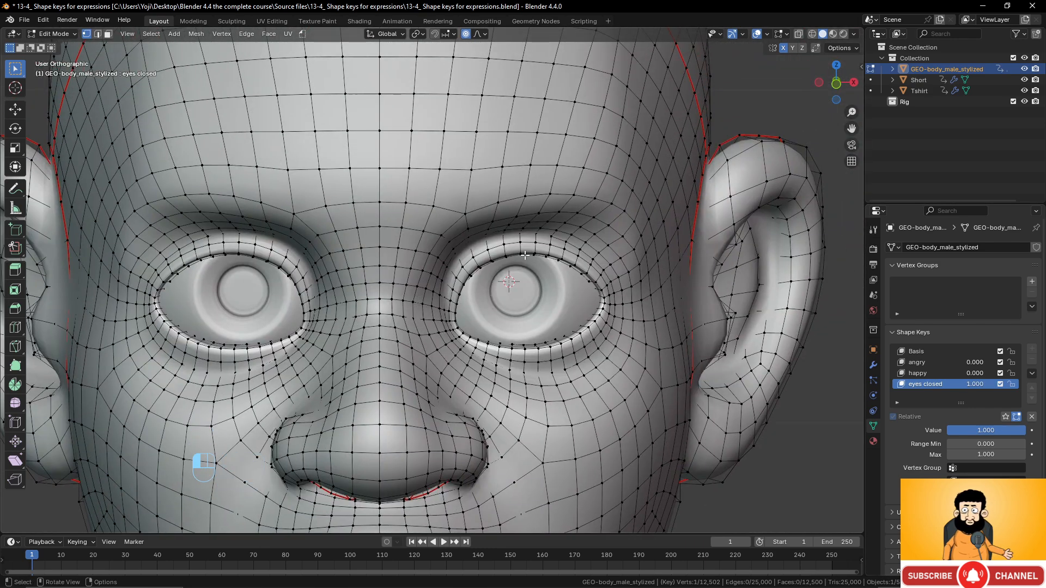
pyautogui.click(480, 34)
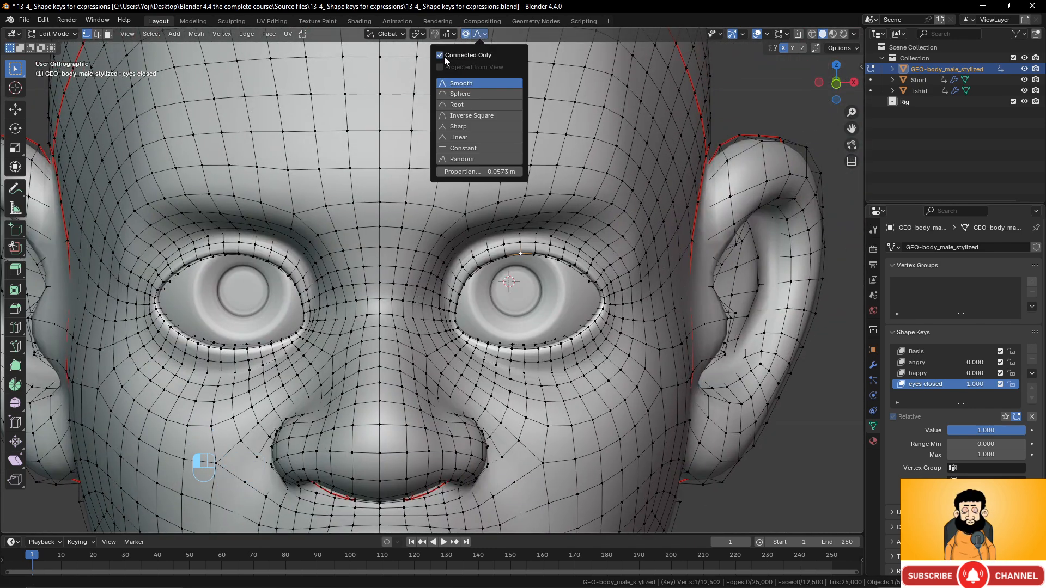
pyautogui.scroll(2, 536, 260)
pyautogui.press('g')
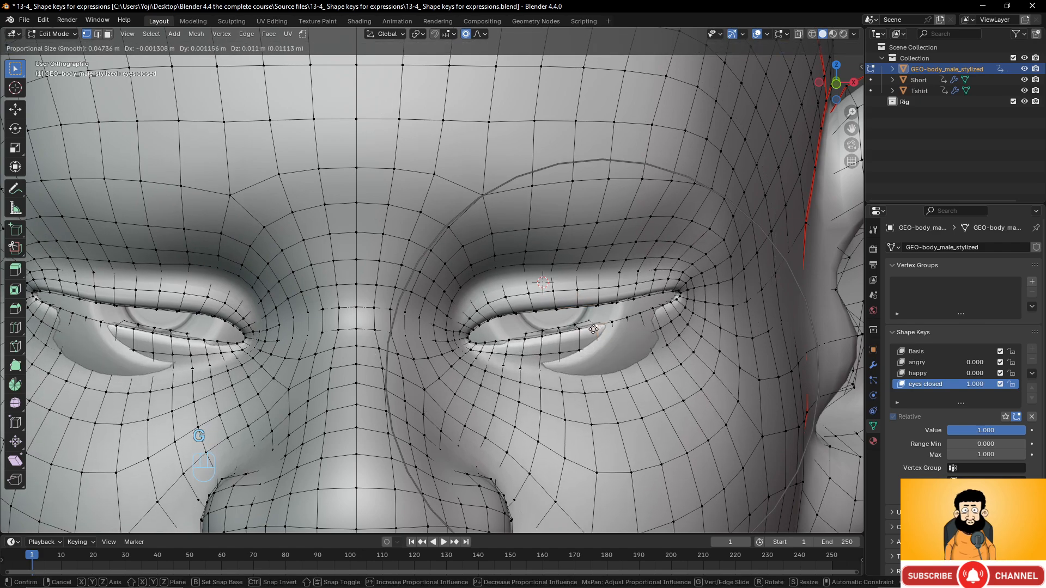
pyautogui.click(595, 343)
# - From the right side view, move the eyelid vertices further down
pyautogui.moveTo(595, 343); pyautogui.dragTo(441, 324, button='middle')
pyautogui.press('KP_3')
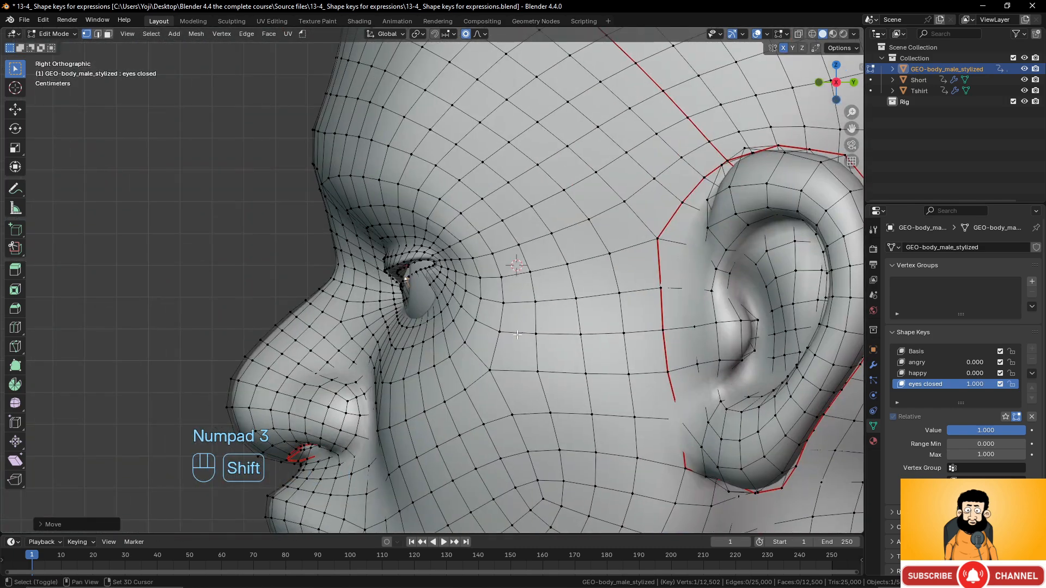
pyautogui.scroll(2, 441, 324)
pyautogui.press('g')
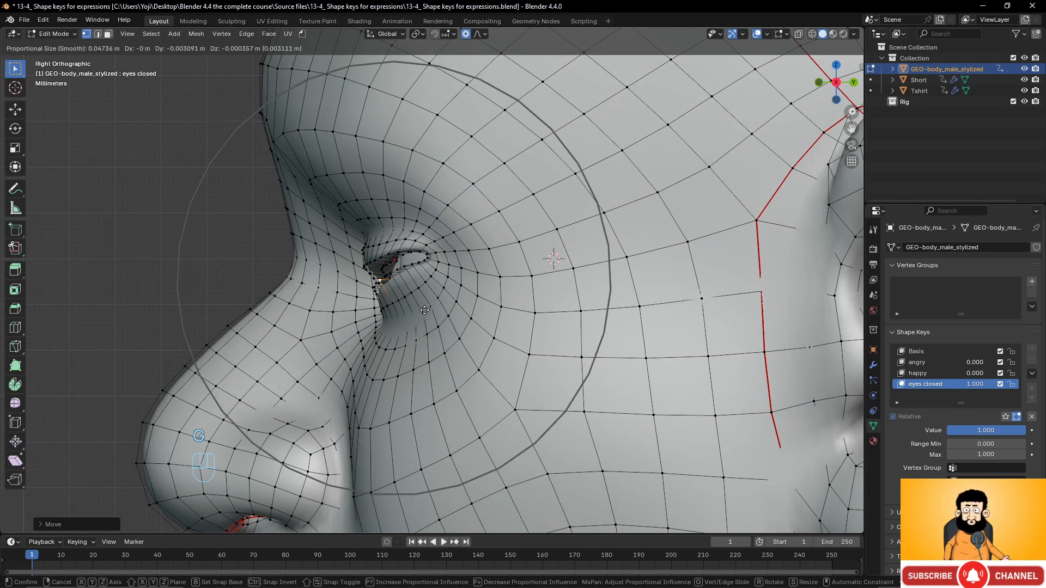
pyautogui.click(425, 309)
# - Lower the upper eyelid vertices and raise a lower eyelid vertex to meet them
pyautogui.moveTo(425, 309); pyautogui.dragTo(537, 276, button='middle')
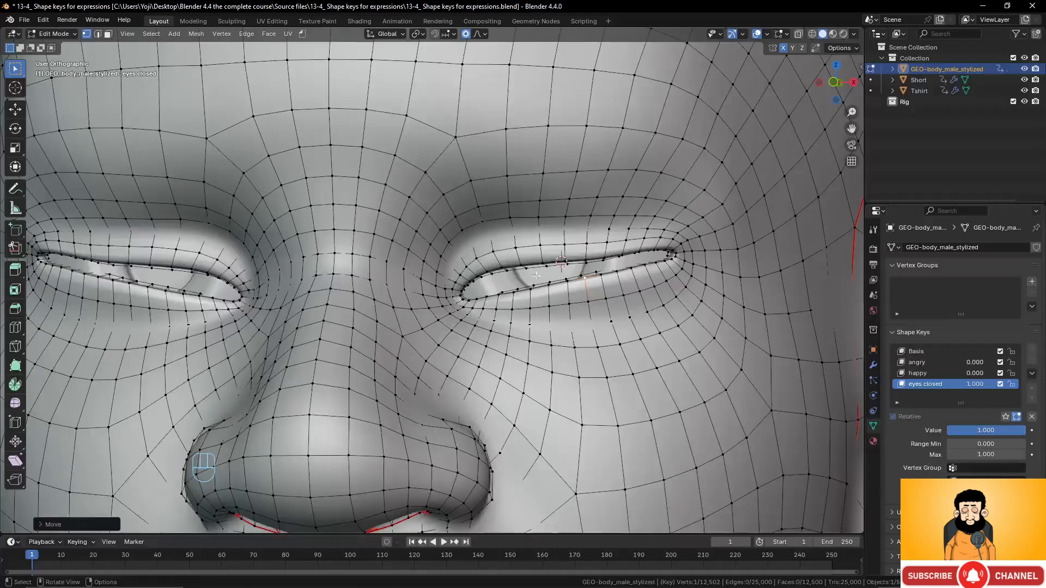
pyautogui.click(496, 277)
pyautogui.press('g')
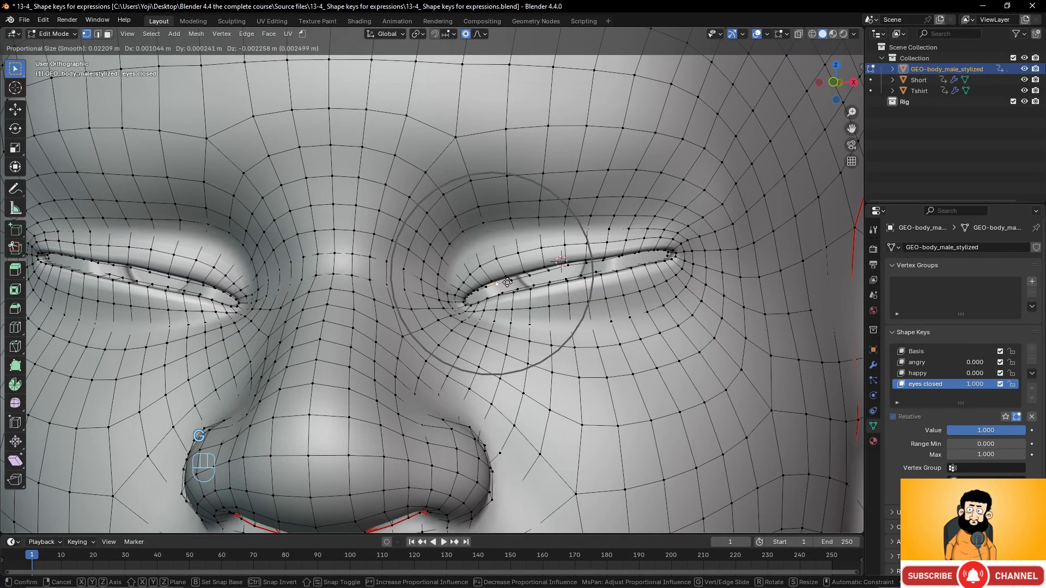
pyautogui.click(509, 291)
pyautogui.click(487, 300)
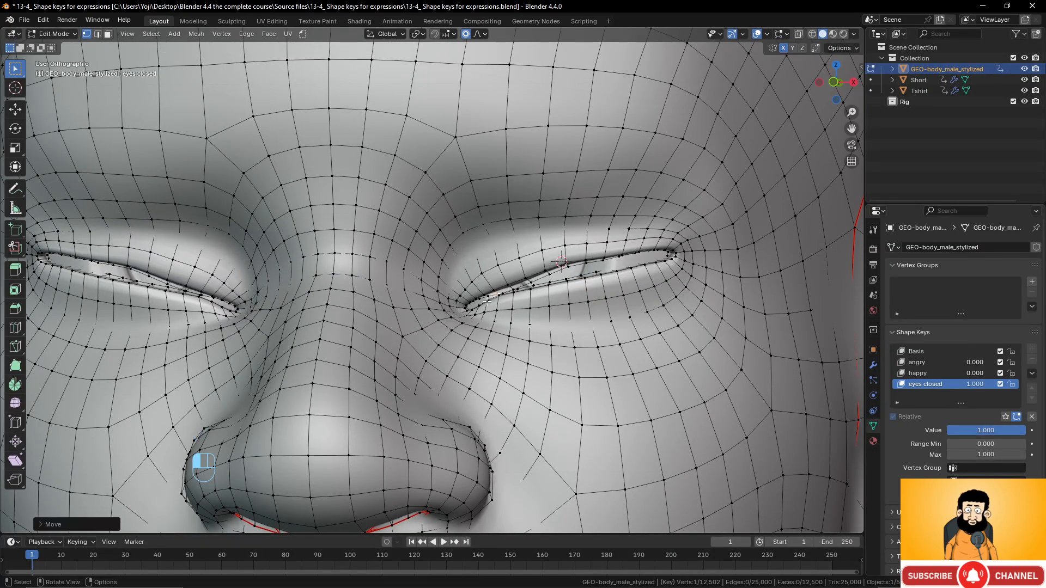
pyautogui.press('g')
pyautogui.click(487, 294)
pyautogui.click(565, 265)
pyautogui.press('g')
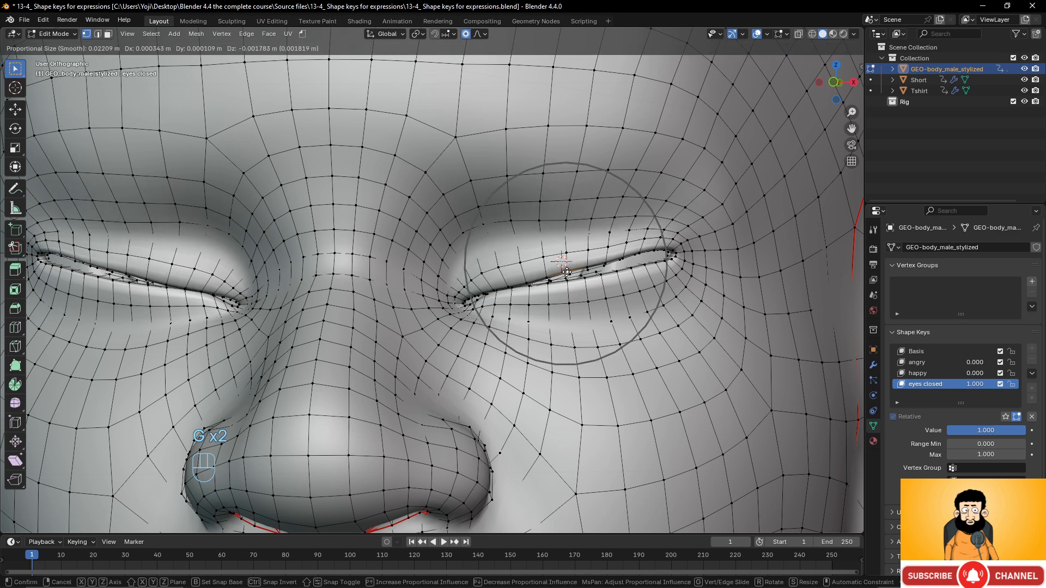
pyautogui.click(568, 275)
# - Move the lid vertices near the outer eye corner so the corner closes
pyautogui.click(624, 263)
pyautogui.press('g')
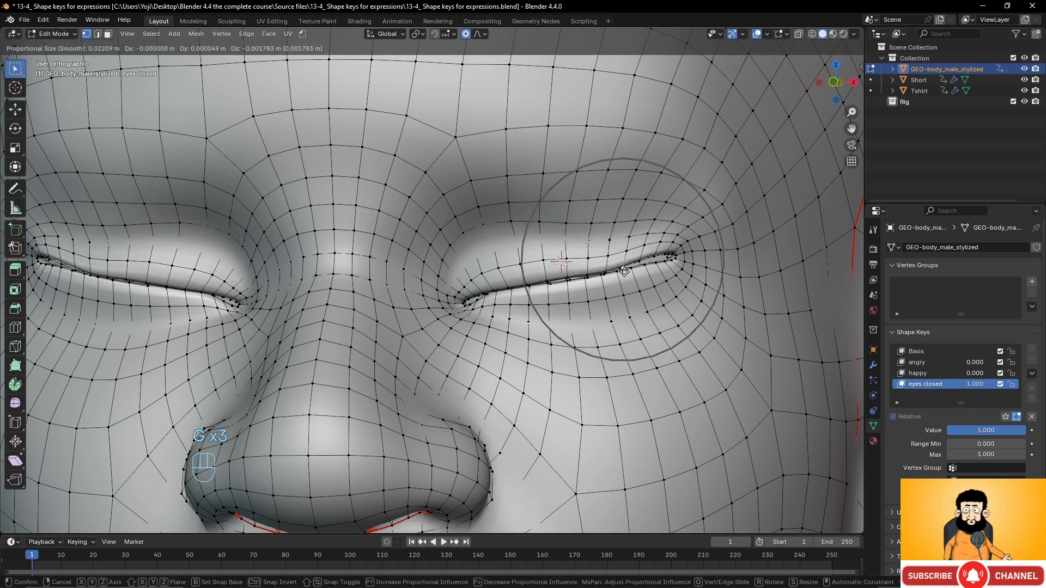
pyautogui.click(628, 271)
pyautogui.click(658, 257)
pyautogui.press('g')
pyautogui.click(661, 262)
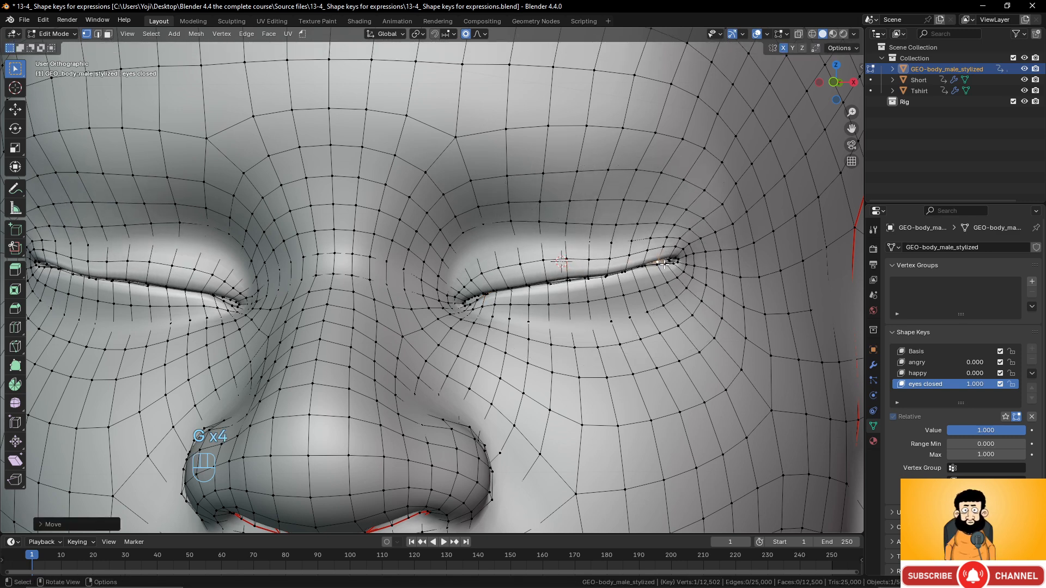
pyautogui.press('g')
pyautogui.scroll(7, 668, 262)
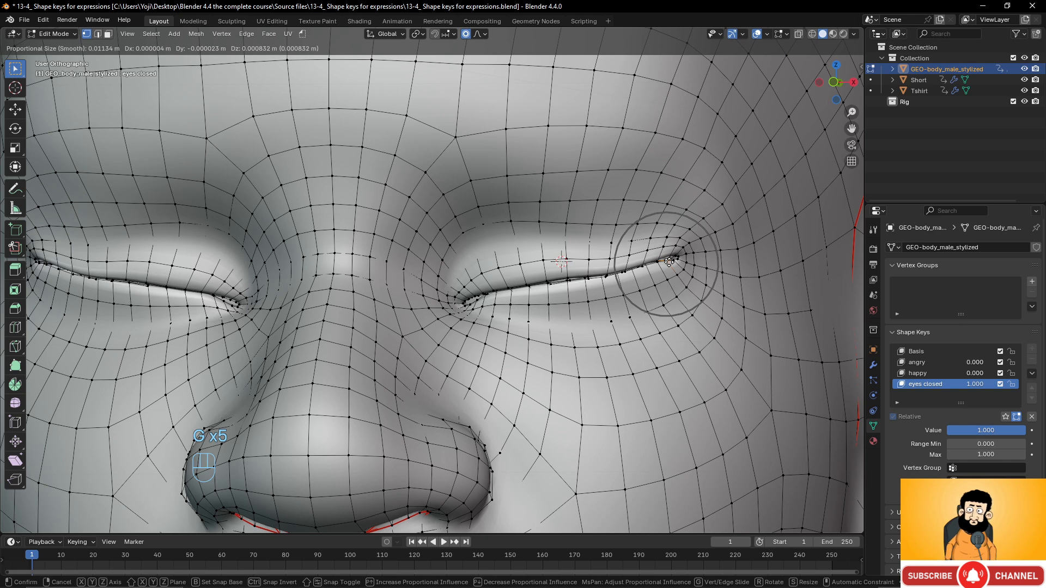
pyautogui.click(669, 262)
pyautogui.click(681, 256)
pyautogui.press('g')
pyautogui.scroll(-10, 684, 261)
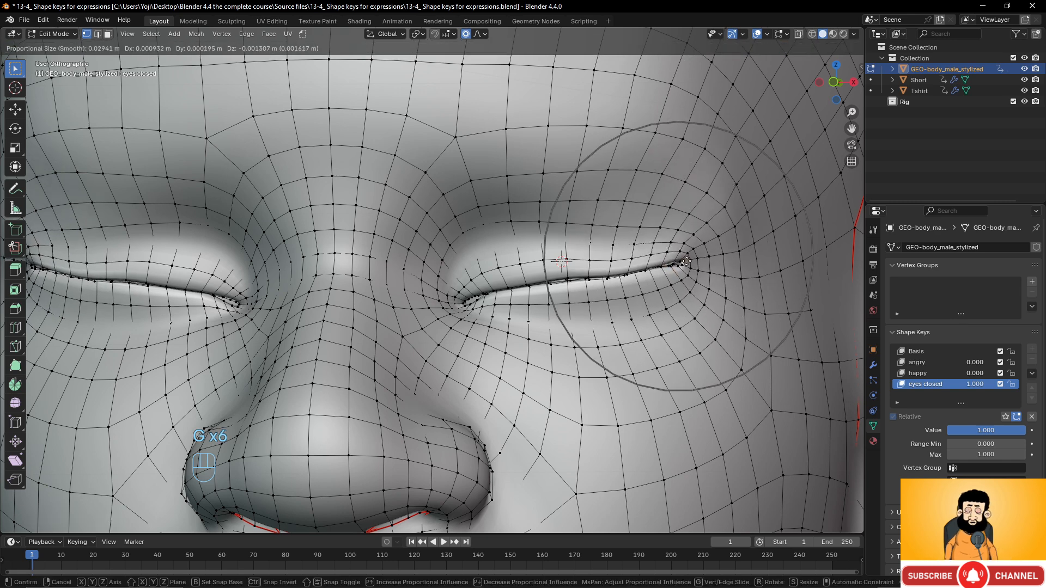
pyautogui.click(686, 268)
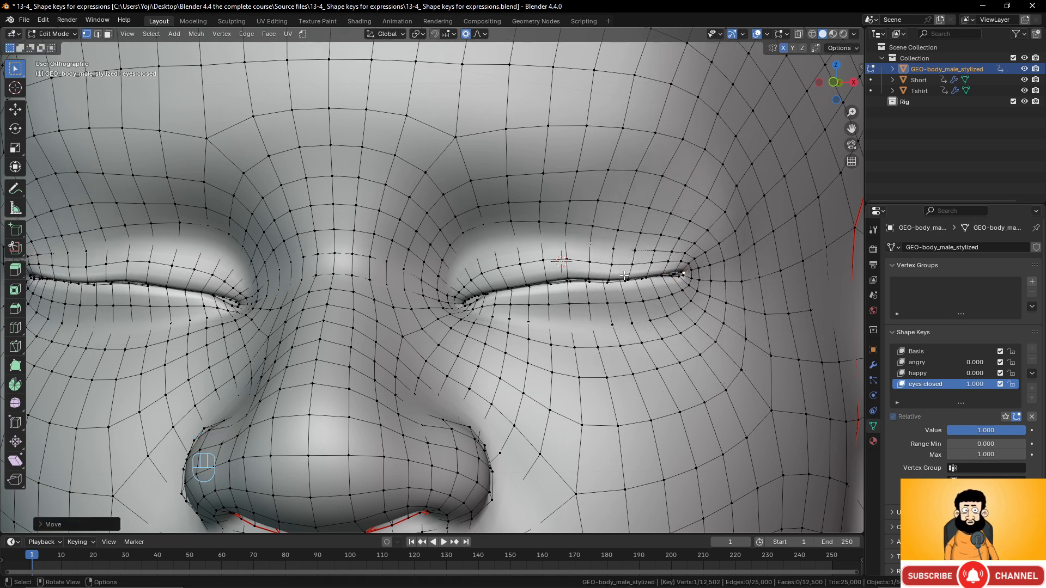
# - Refine the mid-lid vertices into a thin slit and return to Object Mode
pyautogui.click(625, 278)
pyautogui.press('g')
pyautogui.click(626, 273)
pyautogui.press('g')
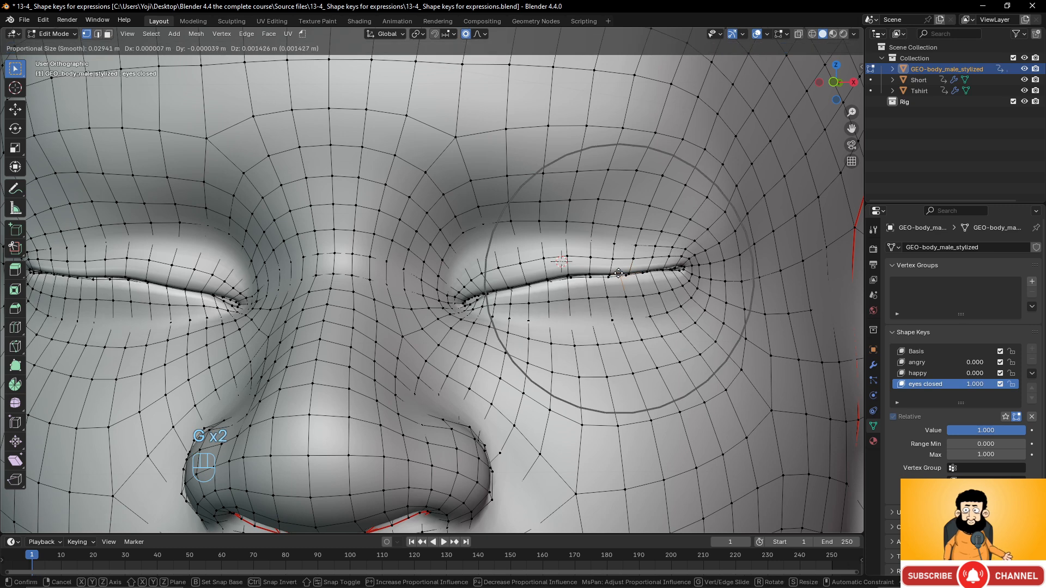
pyautogui.click(618, 272)
pyautogui.click(621, 274)
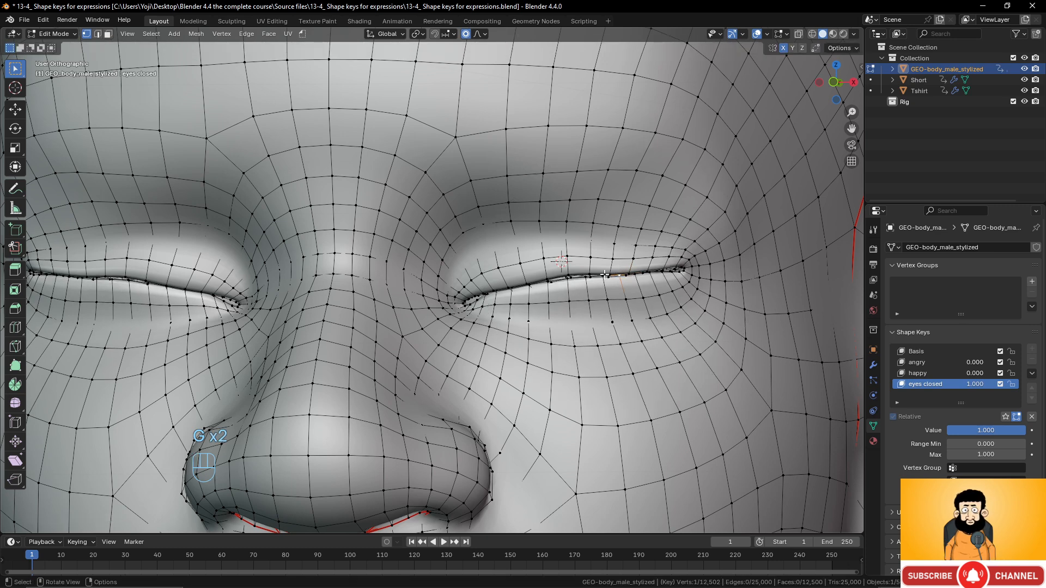
pyautogui.click(605, 274)
pyautogui.press('g')
pyautogui.scroll(4, 567, 277)
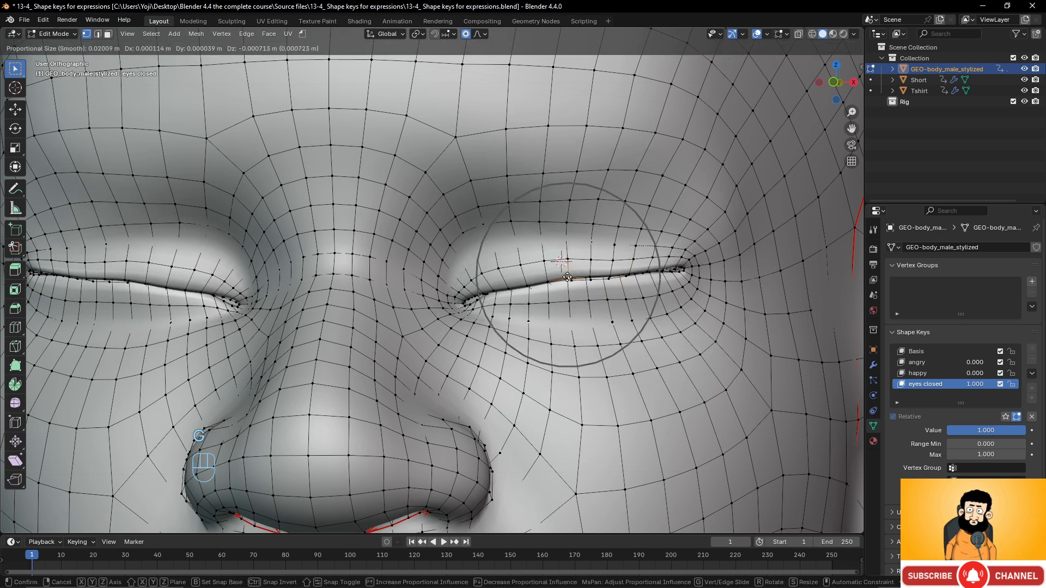
pyautogui.click(567, 281)
pyautogui.scroll(-5, 568, 280)
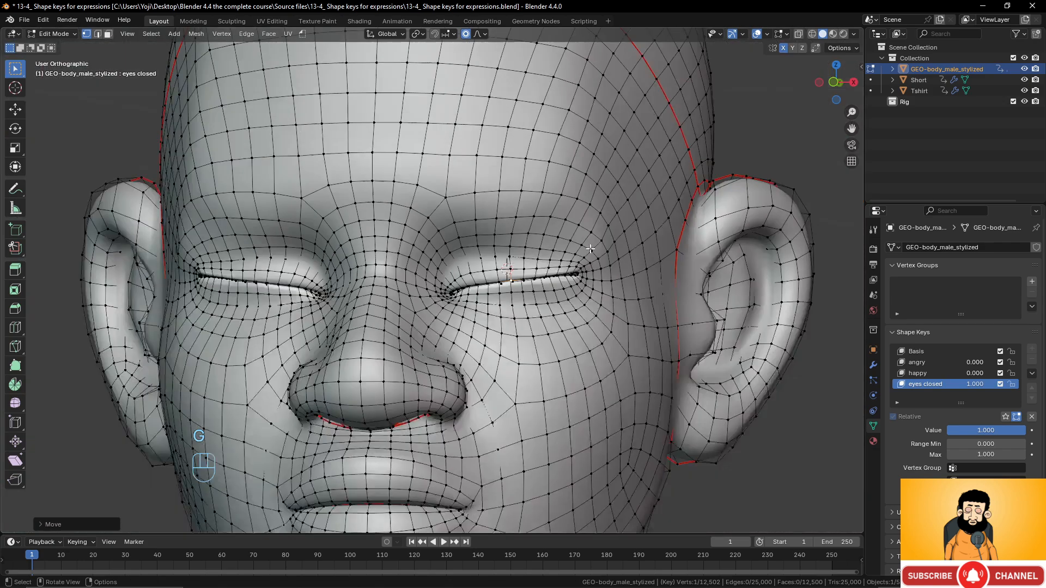
pyautogui.moveTo(567, 275); pyautogui.dragTo(525, 263, button='middle')
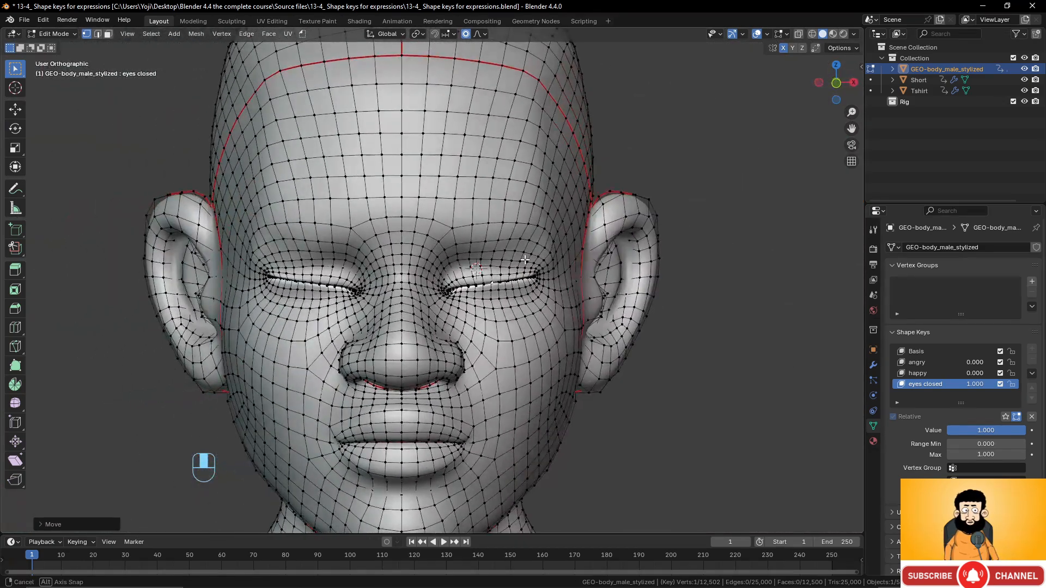
pyautogui.press('Tab')
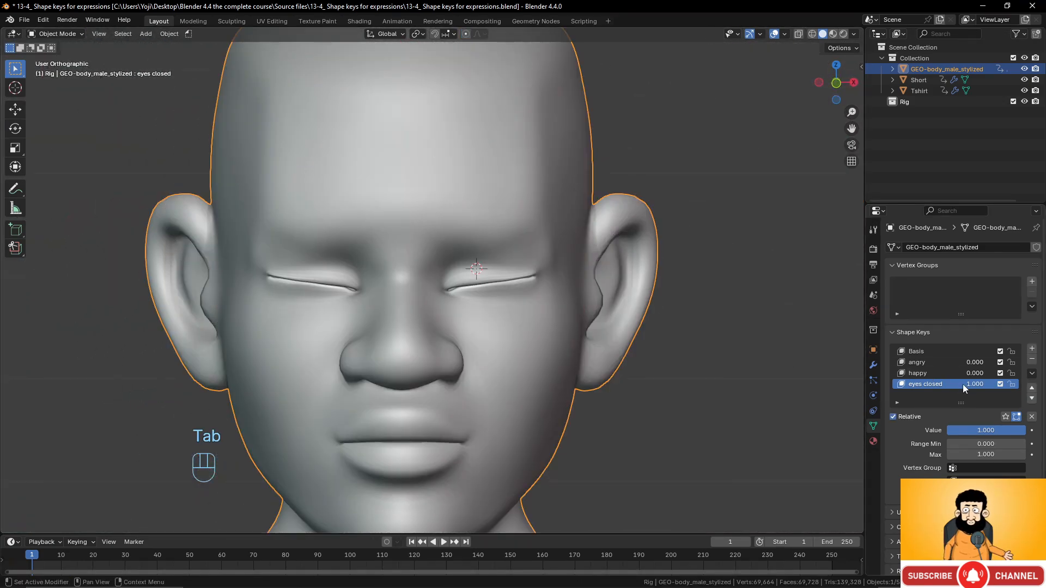
# - Blend the happy smile with eyes closed, bringing both values to 1.000
pyautogui.moveTo(963, 384); pyautogui.dragTo(904, 385)
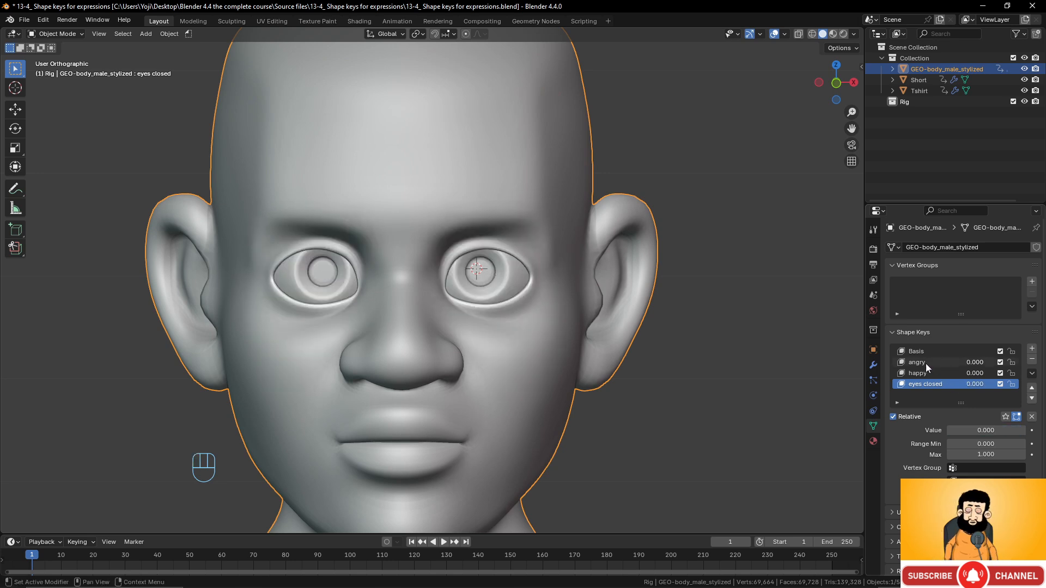
pyautogui.click(929, 365)
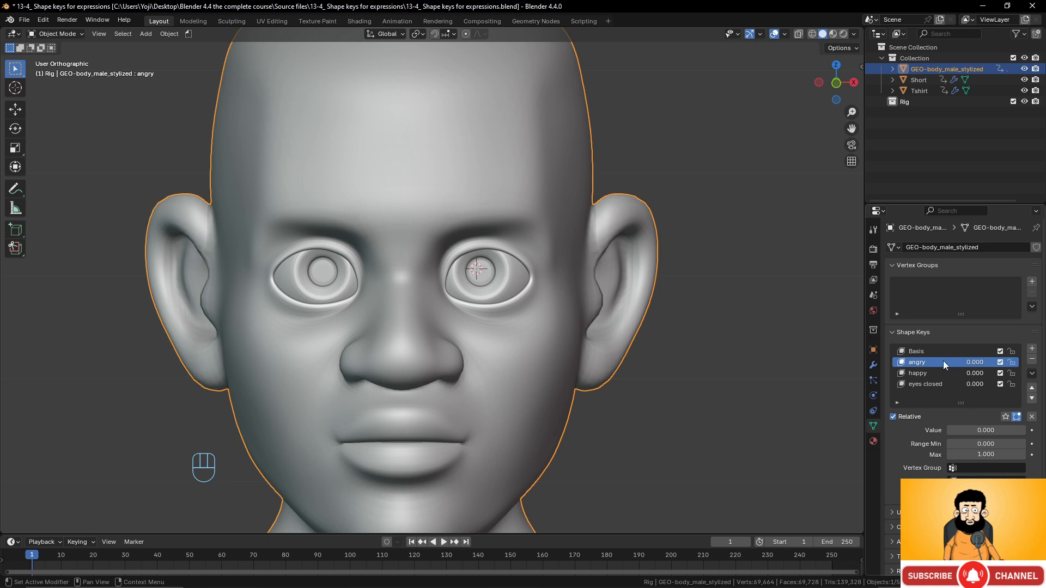
pyautogui.moveTo(926, 364); pyautogui.dragTo(985, 384)
pyautogui.scroll(-3, 538, 306)
pyautogui.scroll(1, 538, 306)
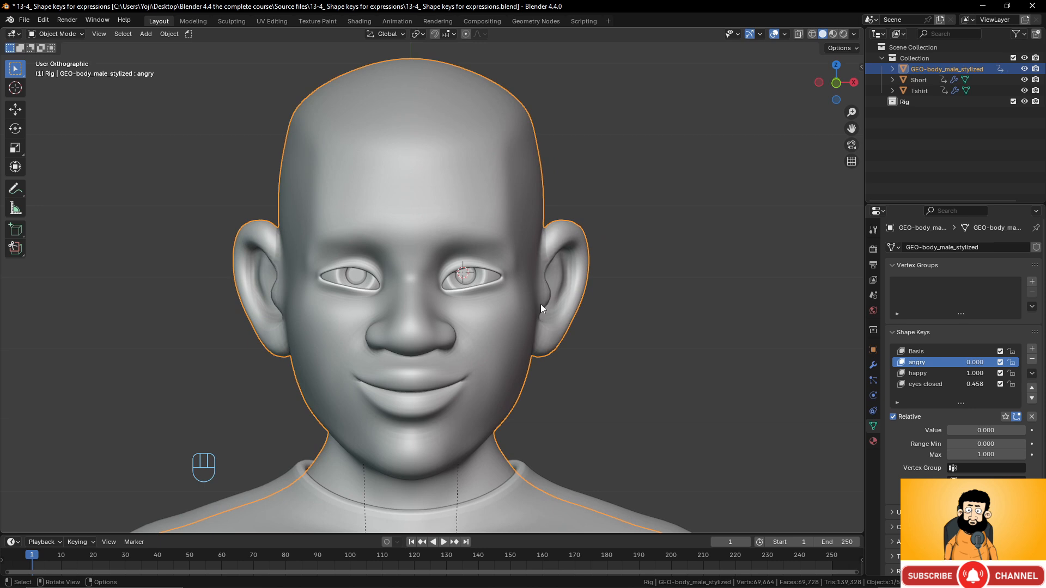
pyautogui.scroll(3, 582, 308)
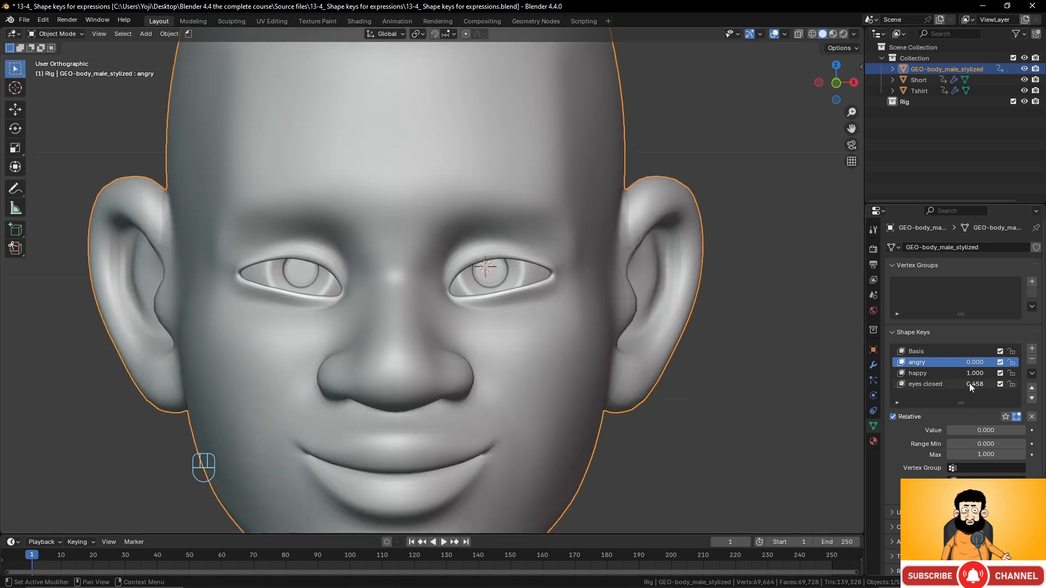
pyautogui.moveTo(970, 384); pyautogui.dragTo(988, 384)
# - Make eyes closed the active shape key and re-enter Edit Mode on the head
pyautogui.moveTo(562, 308); pyautogui.dragTo(478, 298, button='middle')
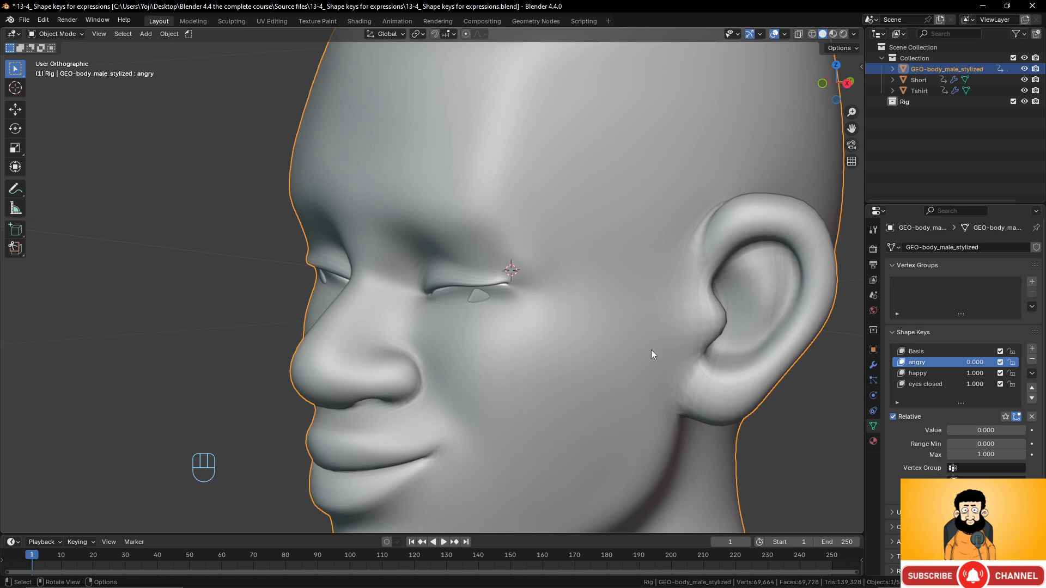
pyautogui.click(928, 384)
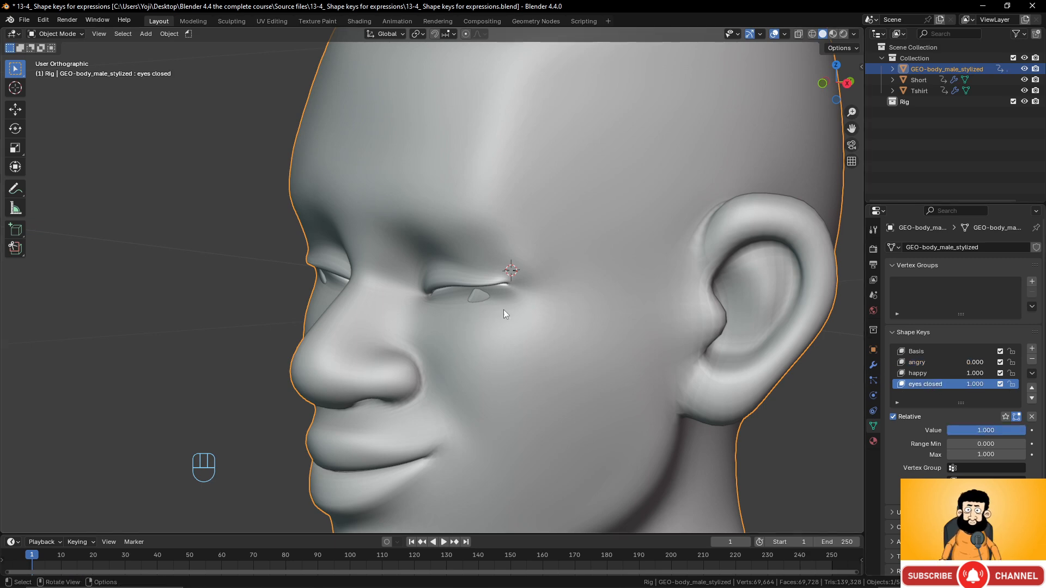
pyautogui.press('Tab')
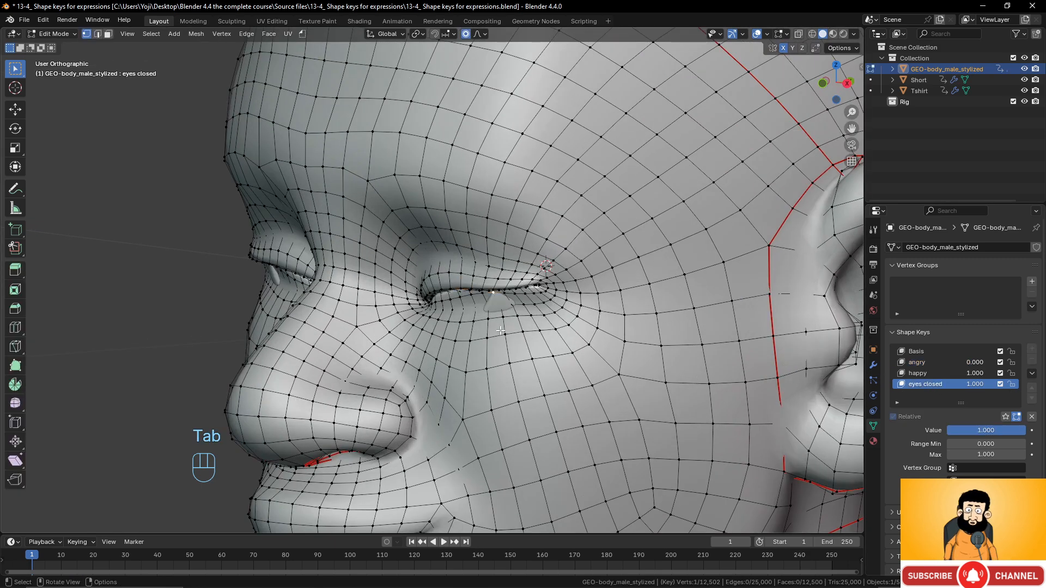
pyautogui.moveTo(494, 295); pyautogui.dragTo(464, 319, button='middle')
# - Shut the eyelids further, return to Object Mode, and zero happy and eyes closed
pyautogui.press('g')
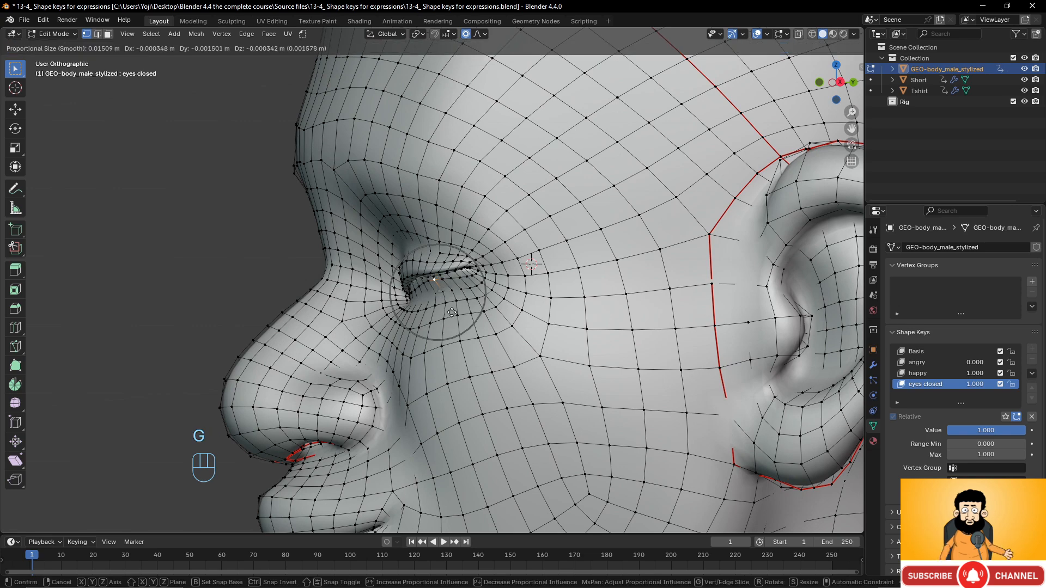
pyautogui.scroll(-6, 450, 312)
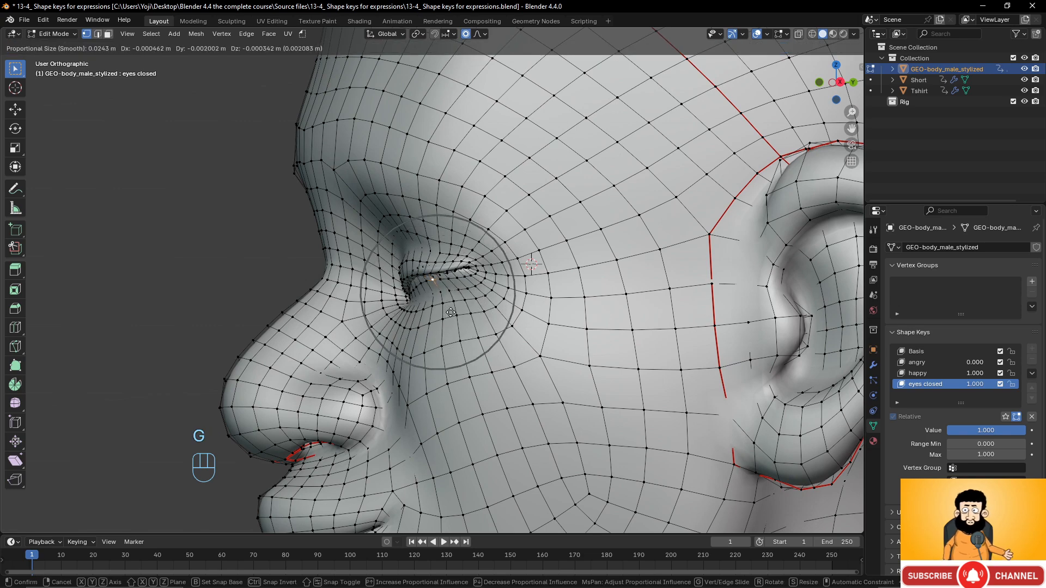
pyautogui.click(451, 311)
pyautogui.moveTo(451, 312); pyautogui.dragTo(499, 310, button='middle')
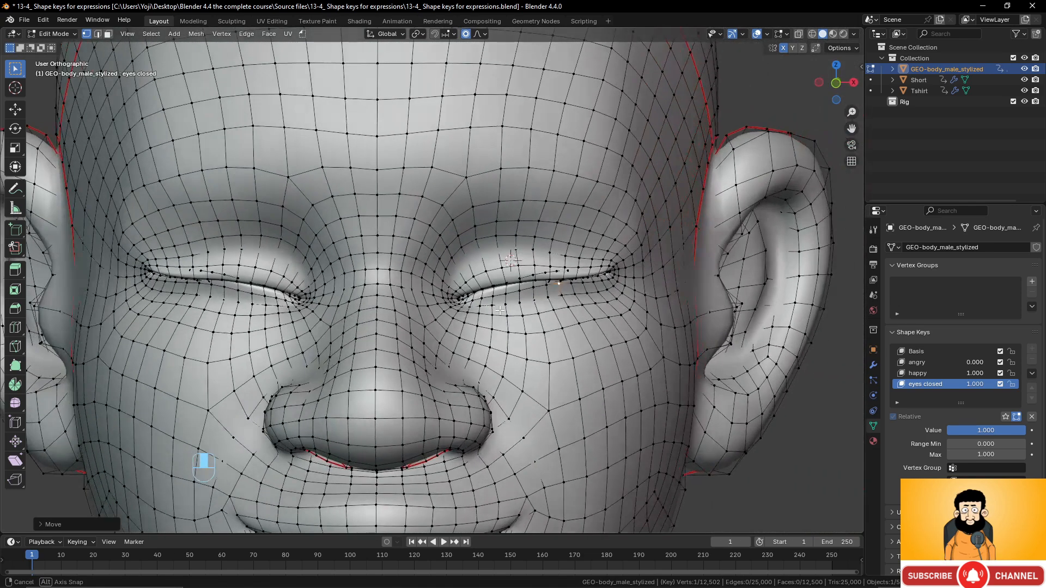
pyautogui.press('Tab')
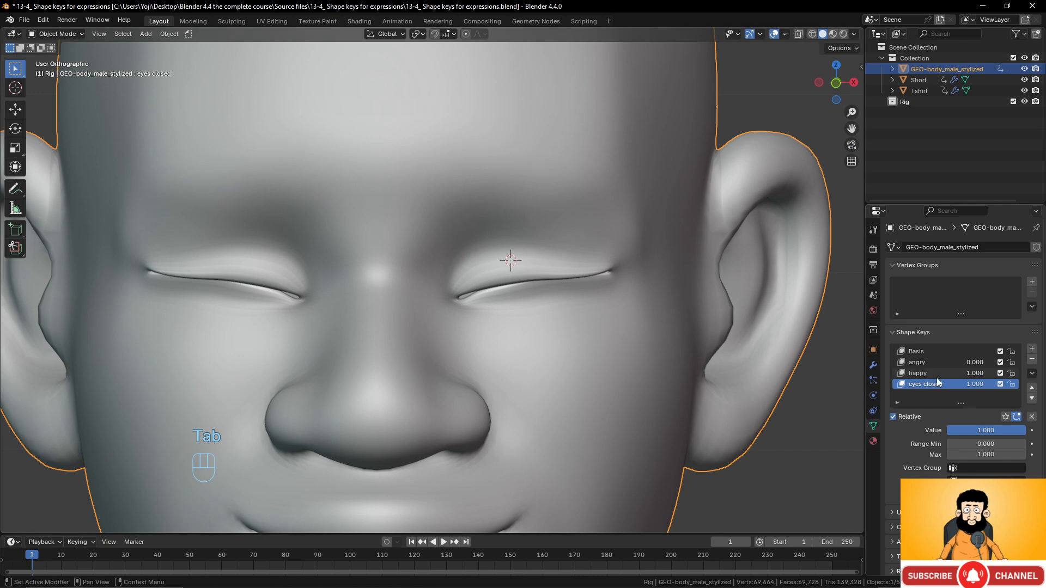
pyautogui.moveTo(972, 374); pyautogui.dragTo(935, 385)
pyautogui.scroll(-5, 635, 320)
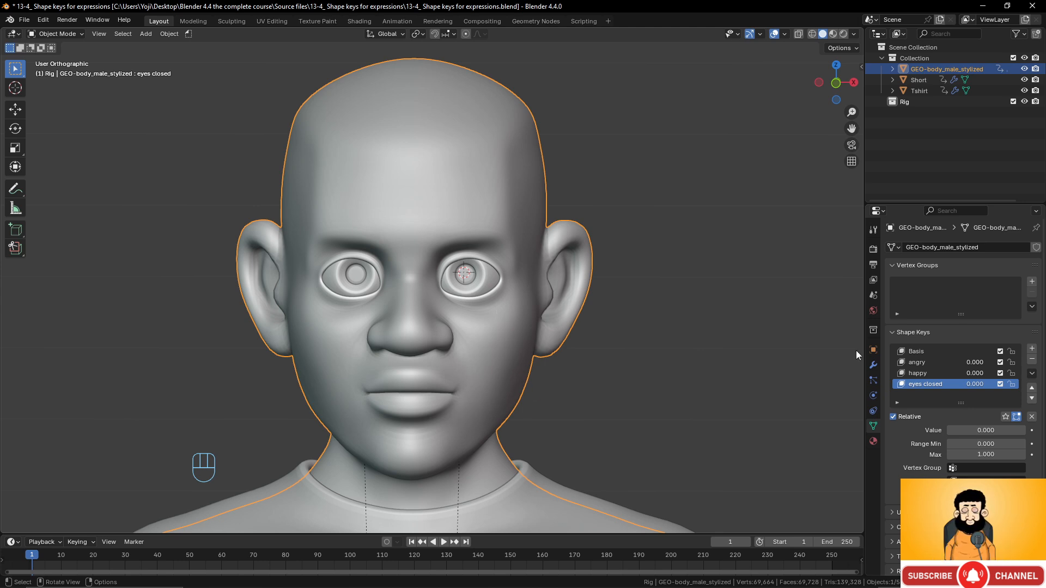
# - Add a new shape key and rename it 'mouth full'
pyautogui.click(1032, 350)
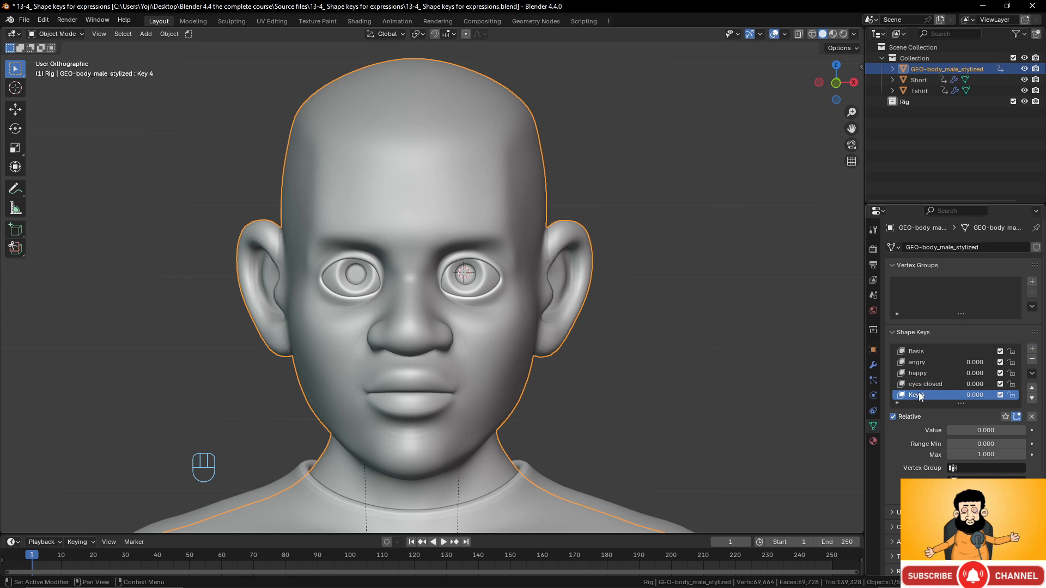
pyautogui.doubleClick(943, 394)
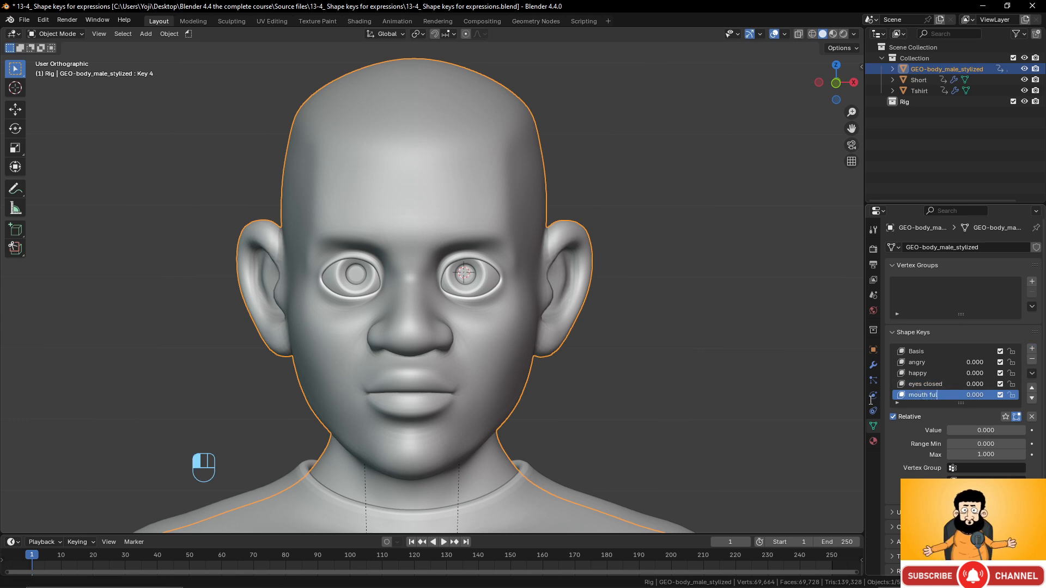
pyautogui.click(811, 396)
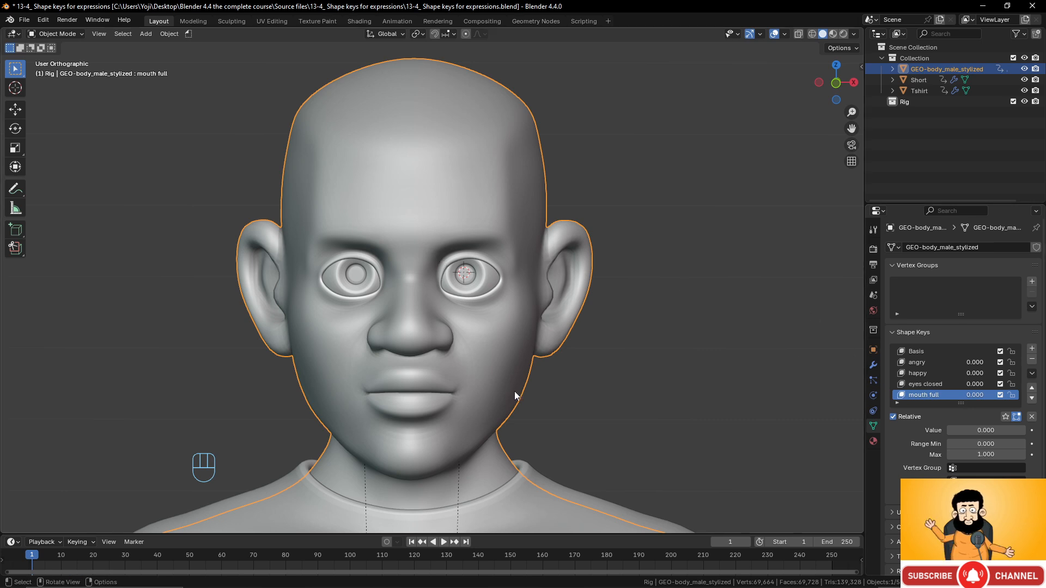
# - In Sculpt Mode, set mouth full to 1.000 and pick an enlarged Grab brush
pyautogui.click(64, 33)
pyautogui.click(61, 71)
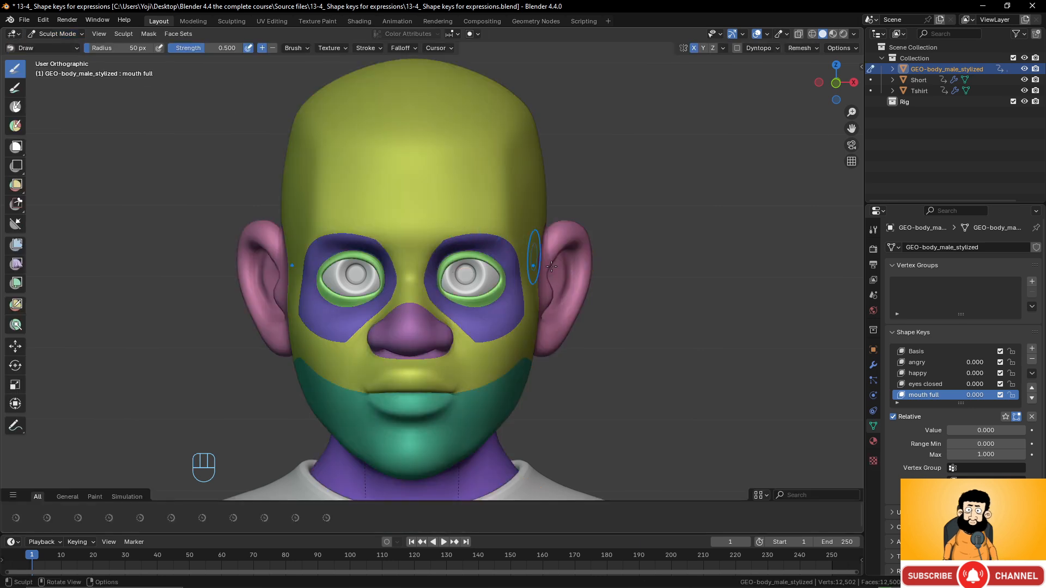
pyautogui.moveTo(978, 394); pyautogui.dragTo(1017, 394)
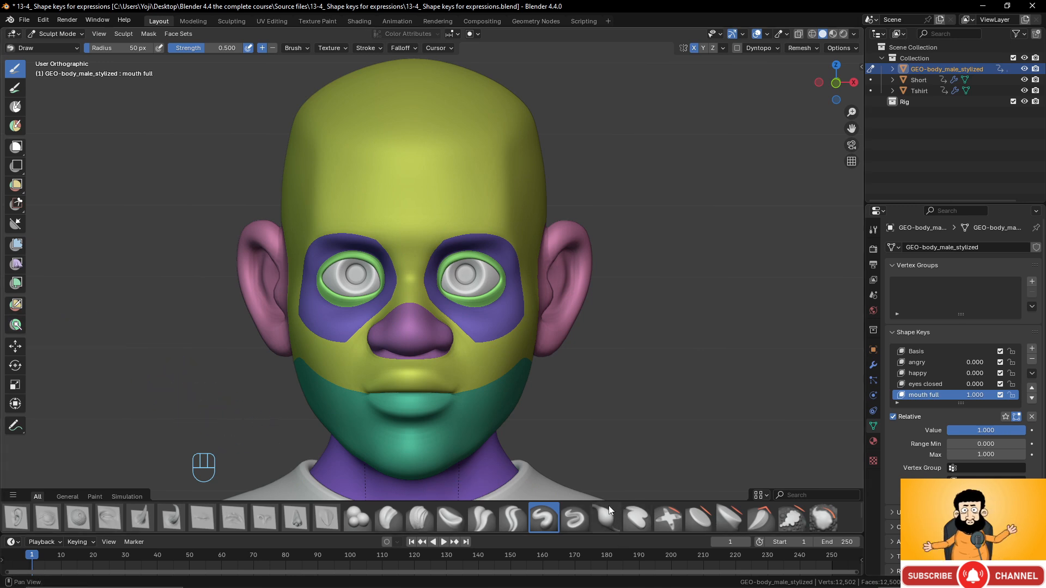
pyautogui.moveTo(609, 501); pyautogui.dragTo(605, 447)
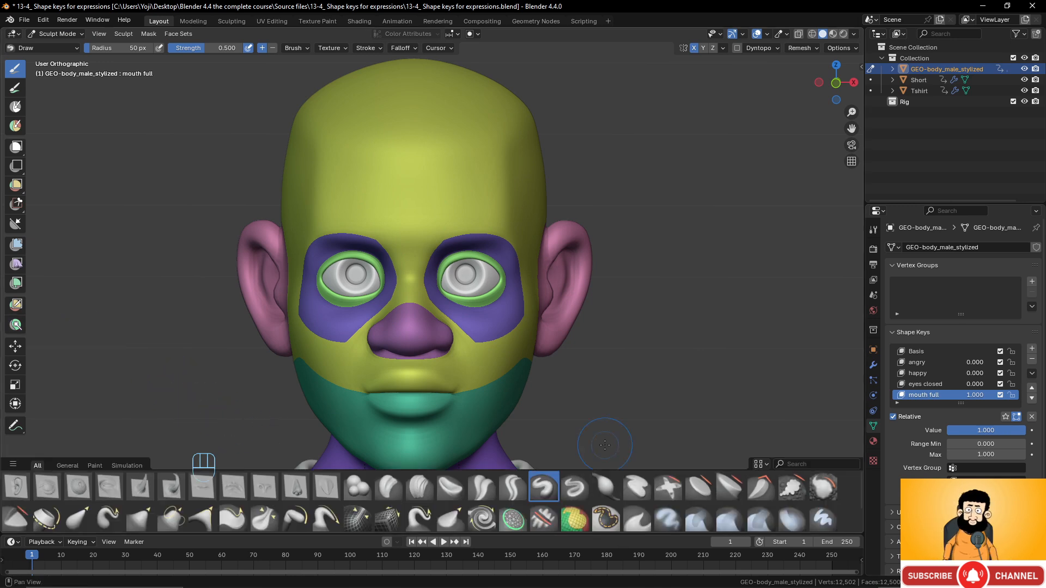
pyautogui.click(135, 523)
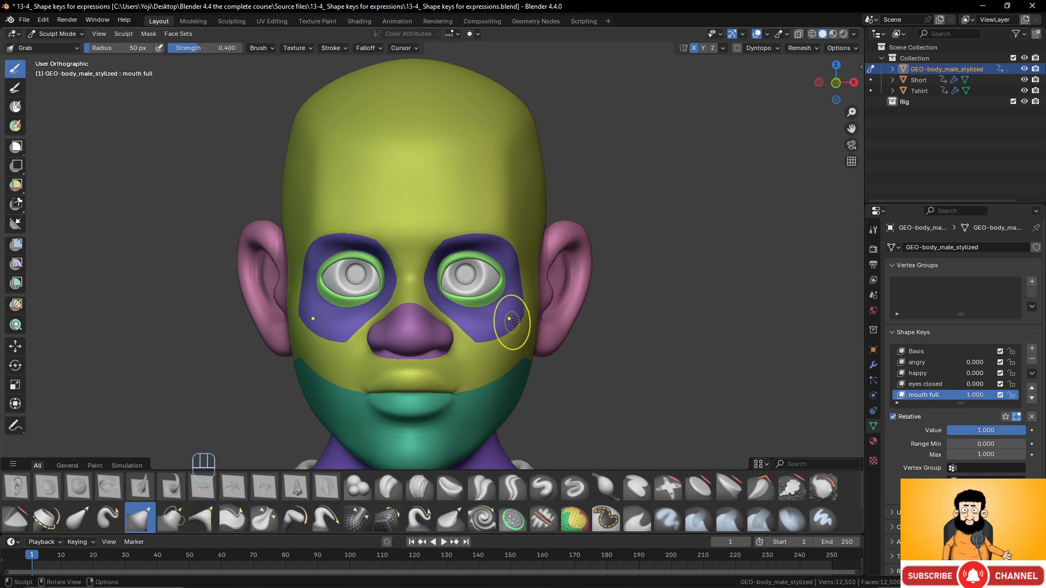
pyautogui.press('f')
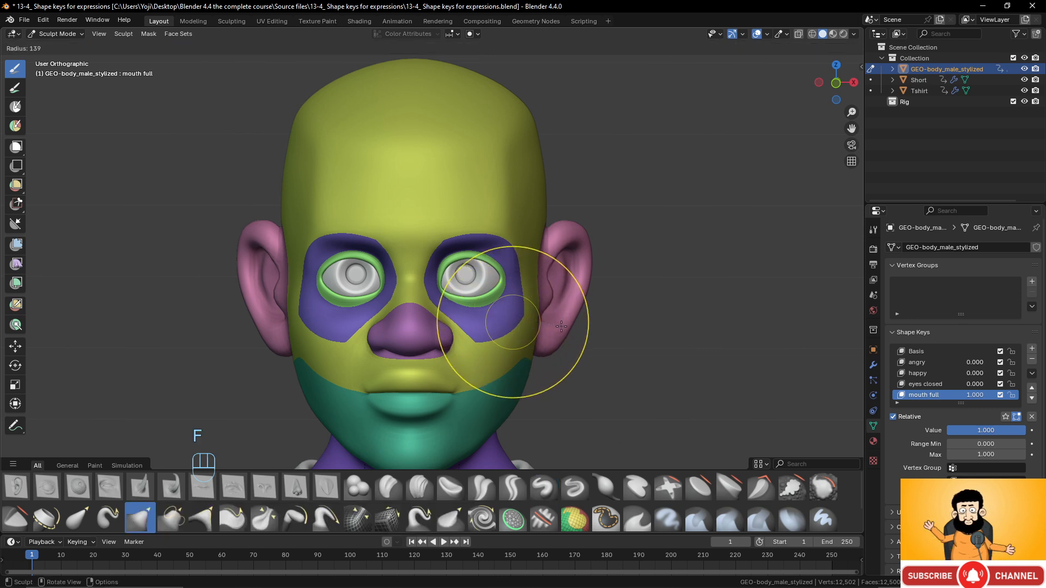
pyautogui.click(562, 326)
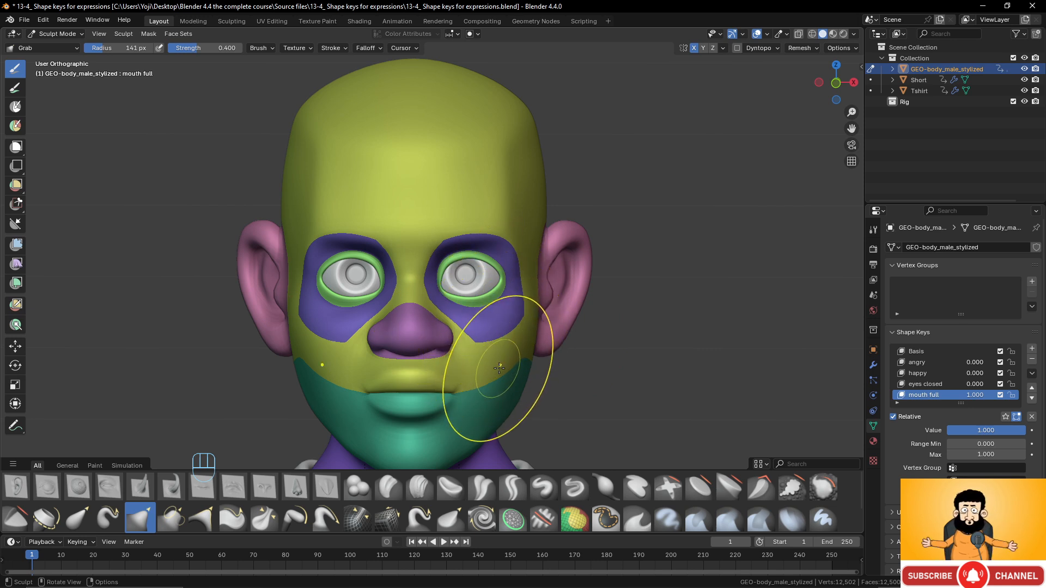
# - Grab the cheeks and jaw area outward so the cheeks look puffed
pyautogui.moveTo(504, 369)
pyautogui.mouseDown()
pyautogui.moveTo(538, 365)
pyautogui.moveTo(518, 406)
pyautogui.mouseUp()
pyautogui.moveTo(509, 345); pyautogui.dragTo(433, 342, button='middle')
pyautogui.moveTo(443, 379); pyautogui.dragTo(431, 378)
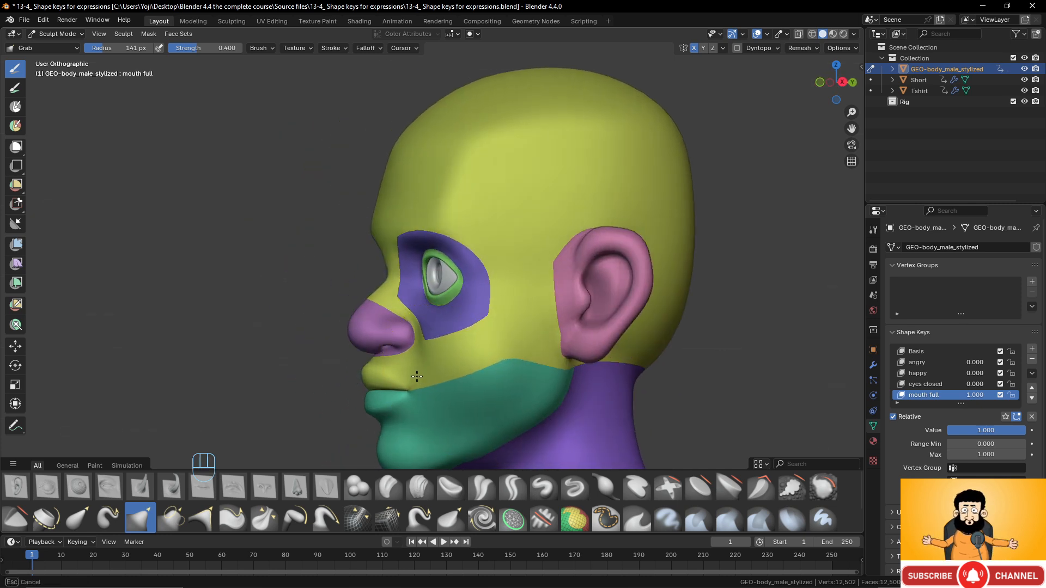
pyautogui.moveTo(417, 377); pyautogui.dragTo(531, 386, button='middle')
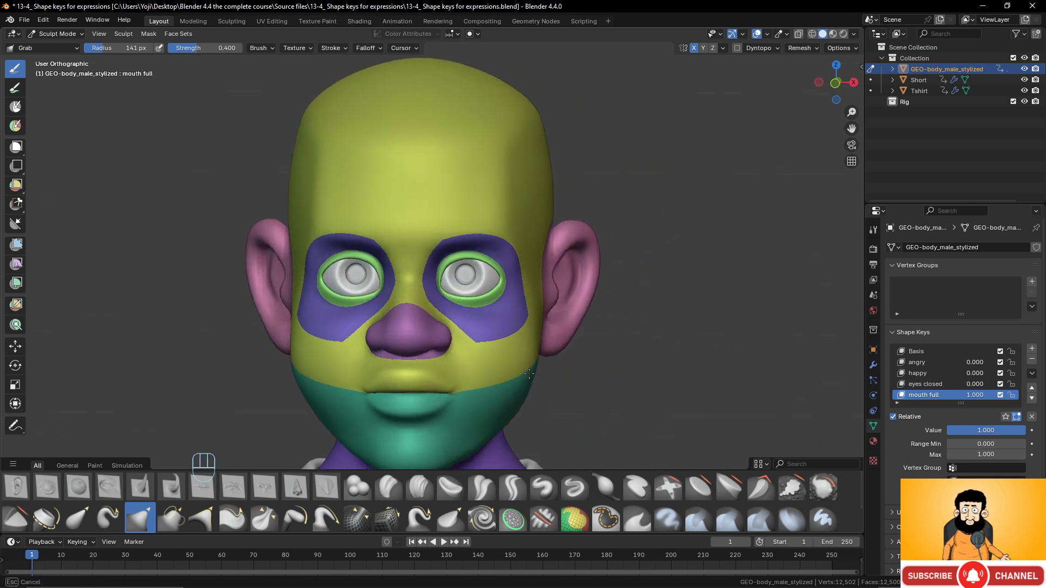
pyautogui.moveTo(533, 376); pyautogui.dragTo(491, 391)
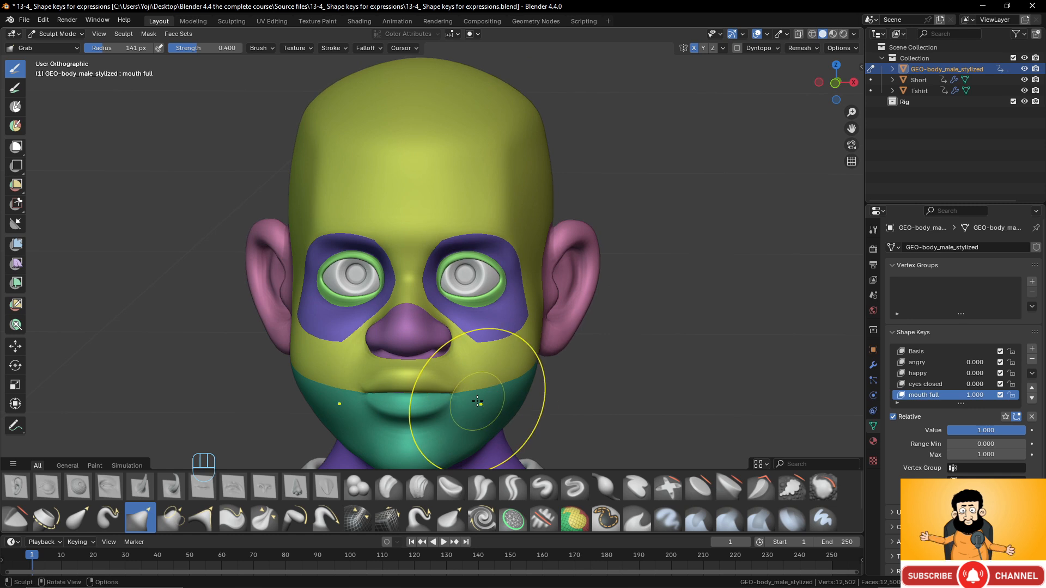
pyautogui.scroll(2, 479, 396)
pyautogui.keyDown('shift'); pyautogui.moveTo(479, 392); pyautogui.dragTo(507, 274, button='middle'); pyautogui.keyUp('shift')
# - Reshape the lower and upper lips to look fuller, checking from side angles
pyautogui.moveTo(471, 368); pyautogui.dragTo(472, 353)
pyautogui.moveTo(471, 311); pyautogui.dragTo(479, 339)
pyautogui.scroll(-3, 532, 292)
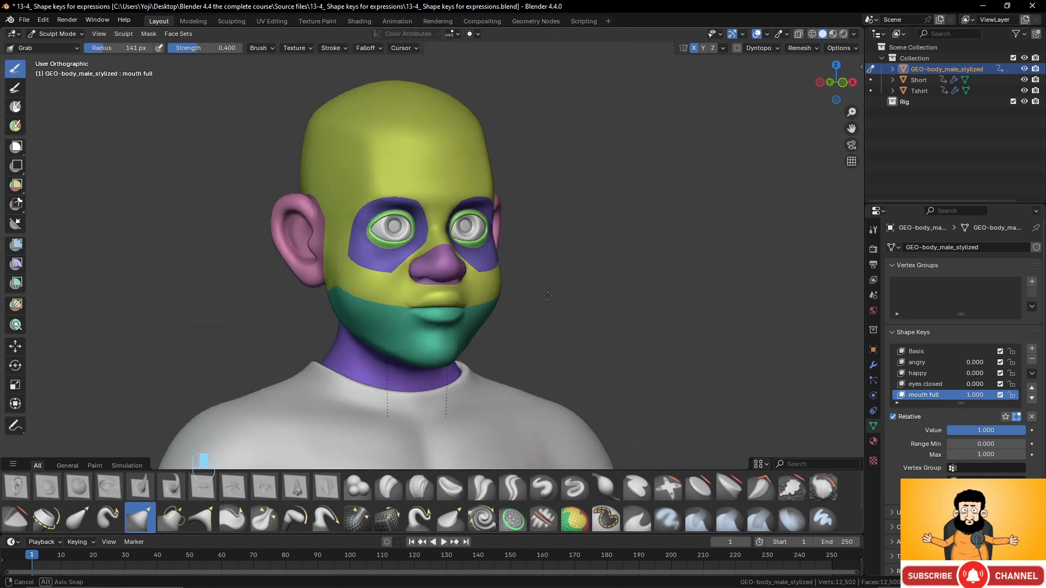
pyautogui.moveTo(532, 292)
pyautogui.mouseDown(button='middle')
pyautogui.moveTo(550, 297)
pyautogui.moveTo(520, 302)
pyautogui.mouseUp(button='middle')
pyautogui.scroll(4, 506, 305)
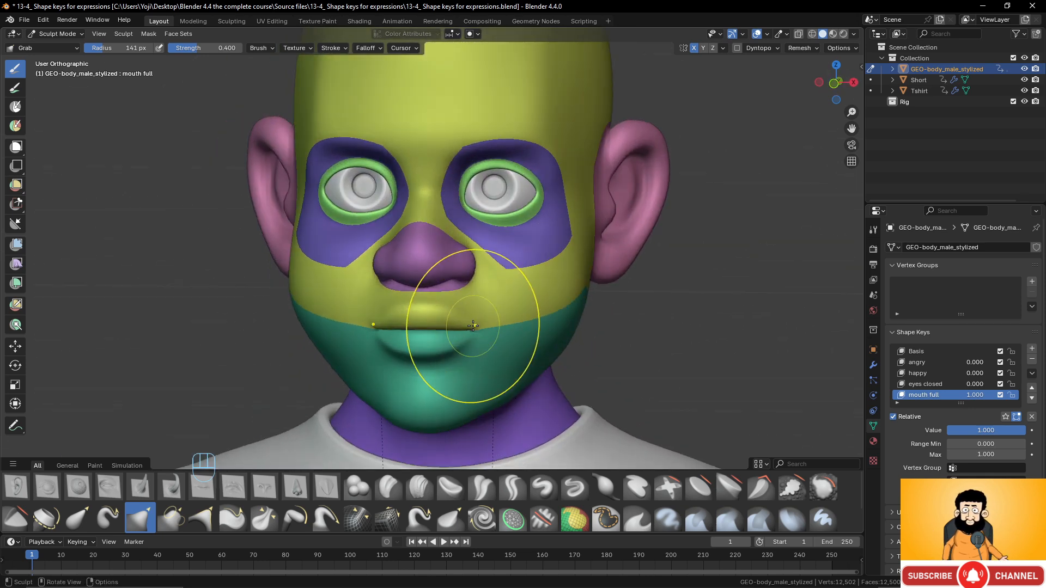
pyautogui.scroll(-3, 502, 287)
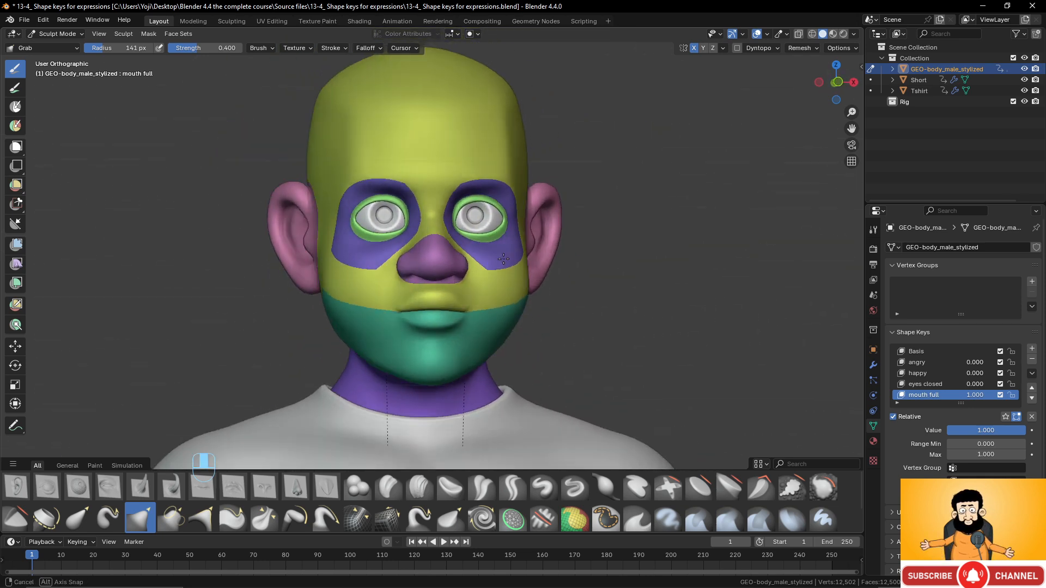
pyautogui.moveTo(502, 287)
pyautogui.mouseDown(button='middle')
pyautogui.moveTo(466, 264)
pyautogui.moveTo(425, 277)
pyautogui.moveTo(493, 278)
pyautogui.mouseUp(button='middle')
pyautogui.scroll(1, 485, 281)
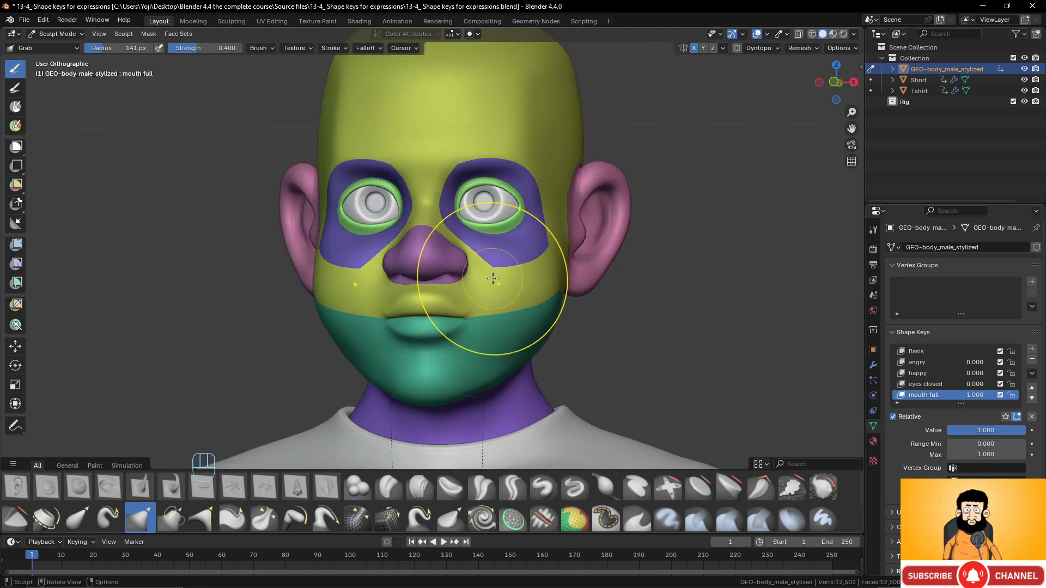
pyautogui.click(57, 34)
# - Back in Object Mode, zero mouth full and preview angry at full and 0.750 strength
pyautogui.click(68, 48)
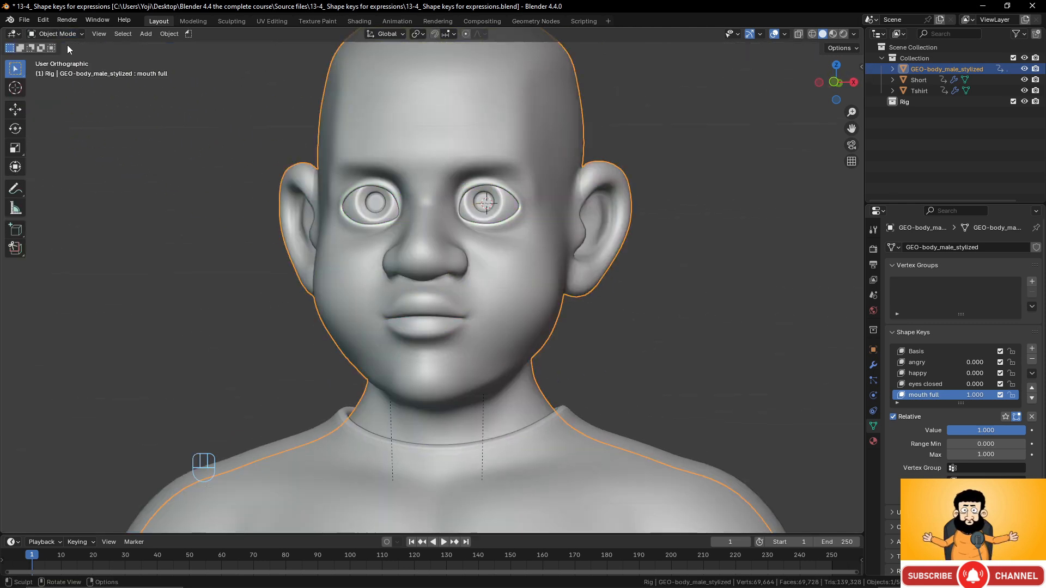
pyautogui.moveTo(418, 308); pyautogui.dragTo(456, 309, button='middle')
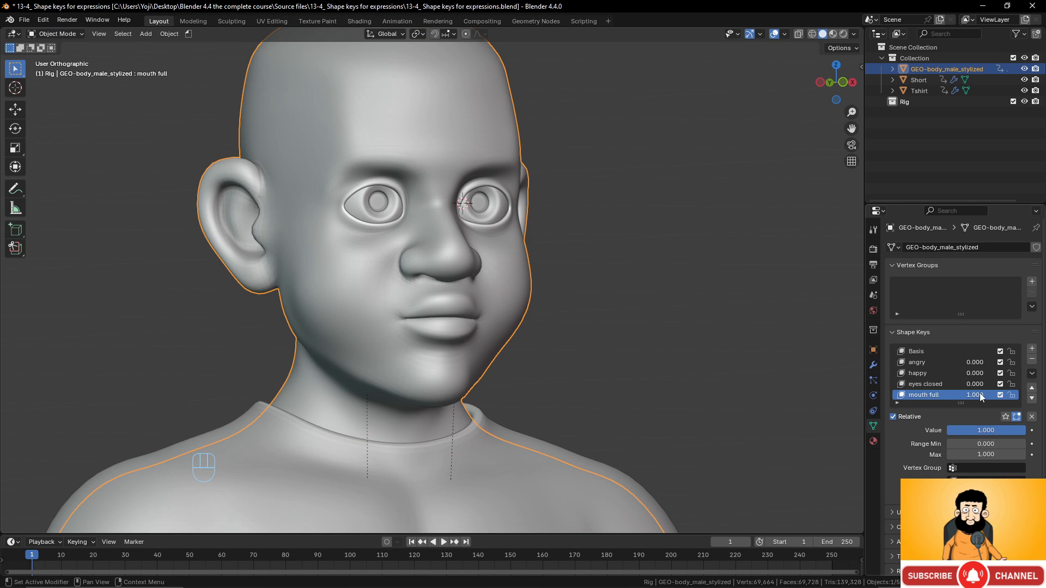
pyautogui.moveTo(981, 396)
pyautogui.mouseDown()
pyautogui.moveTo(937, 397)
pyautogui.moveTo(981, 397)
pyautogui.mouseUp()
pyautogui.moveTo(962, 361); pyautogui.dragTo(1006, 361)
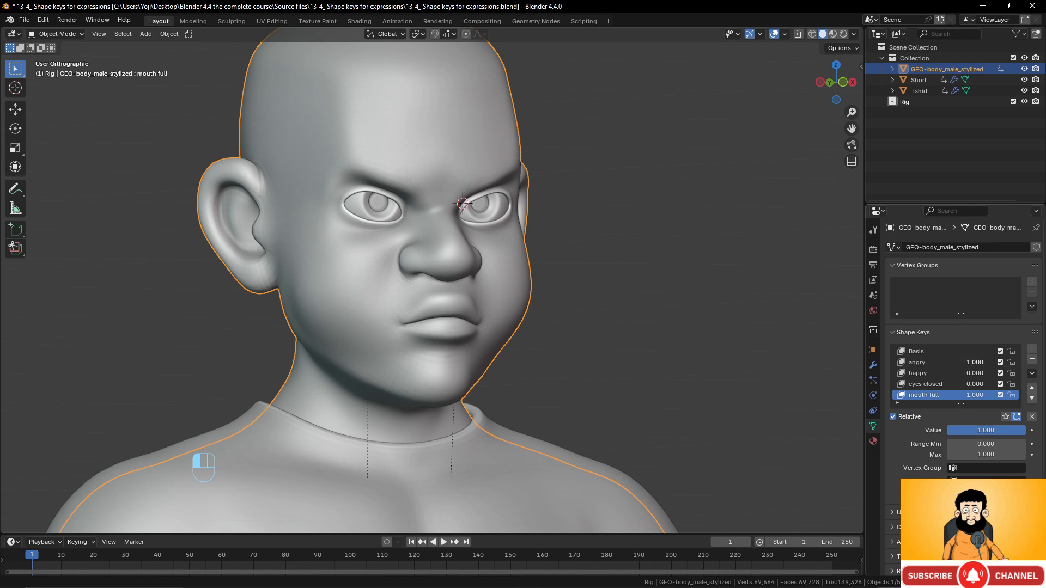
pyautogui.moveTo(578, 305); pyautogui.dragTo(605, 315, button='middle')
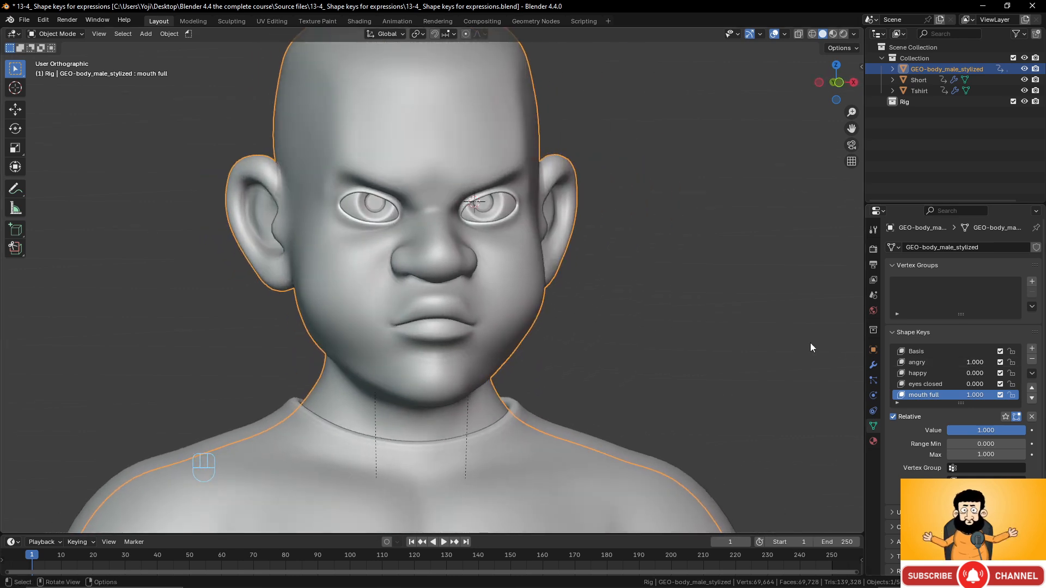
pyautogui.moveTo(963, 362); pyautogui.dragTo(921, 363)
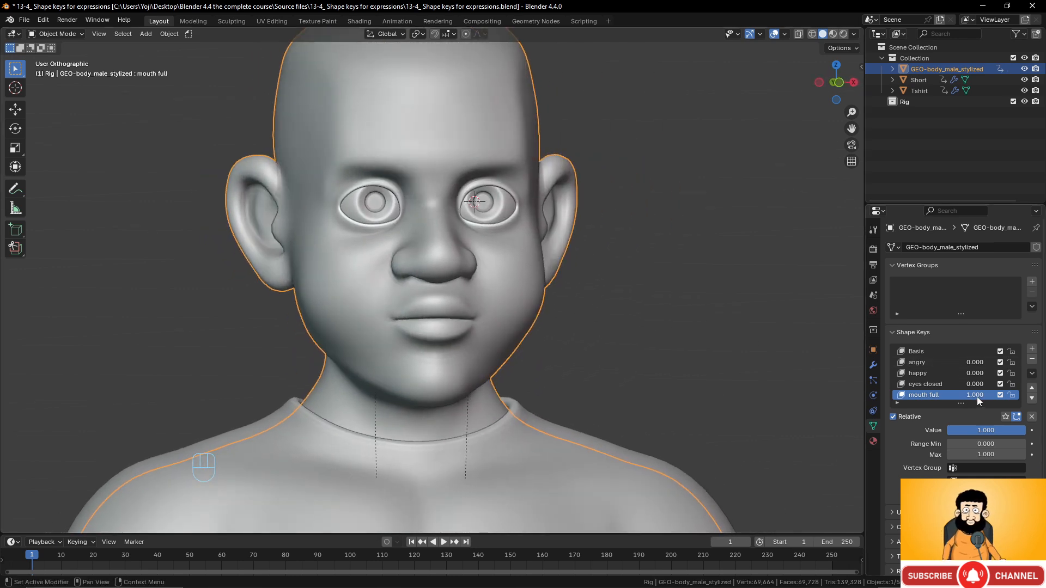
pyautogui.moveTo(981, 395); pyautogui.dragTo(943, 395)
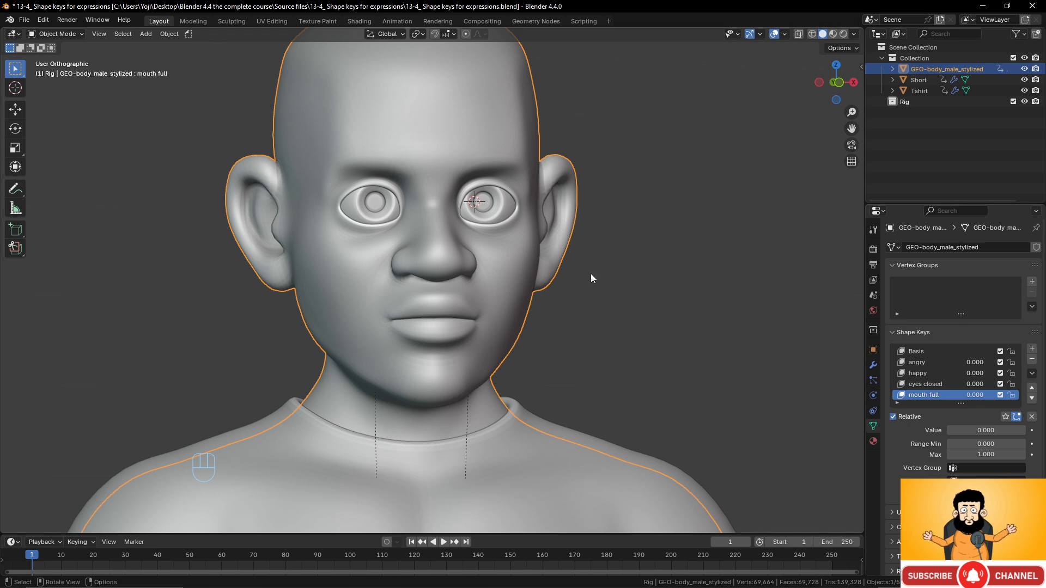
# - Blend angry at 0.653 with happy, then reset happy to zero
pyautogui.moveTo(591, 274); pyautogui.dragTo(419, 194, button='middle')
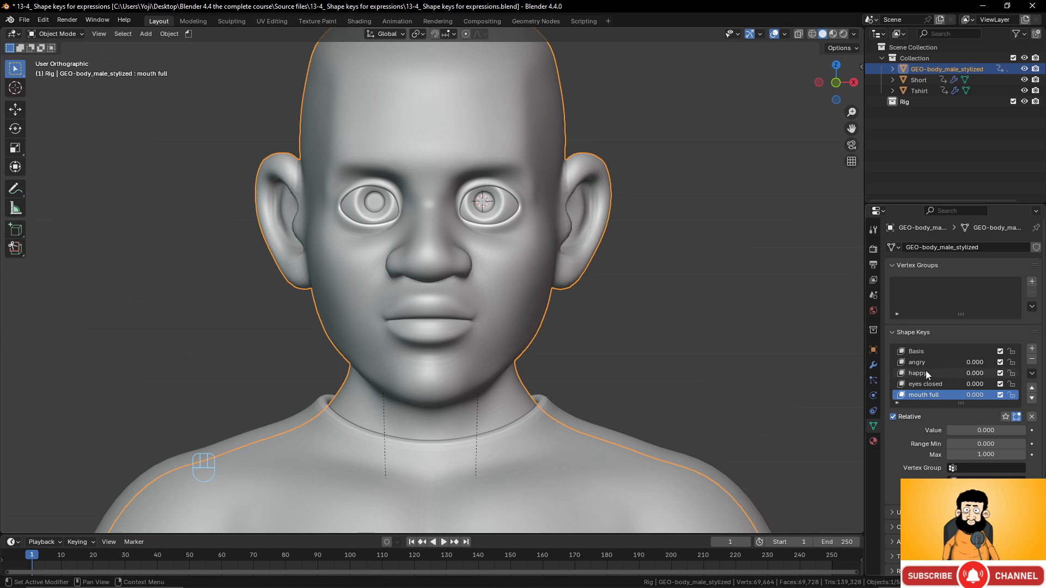
pyautogui.moveTo(978, 369); pyautogui.dragTo(1030, 369)
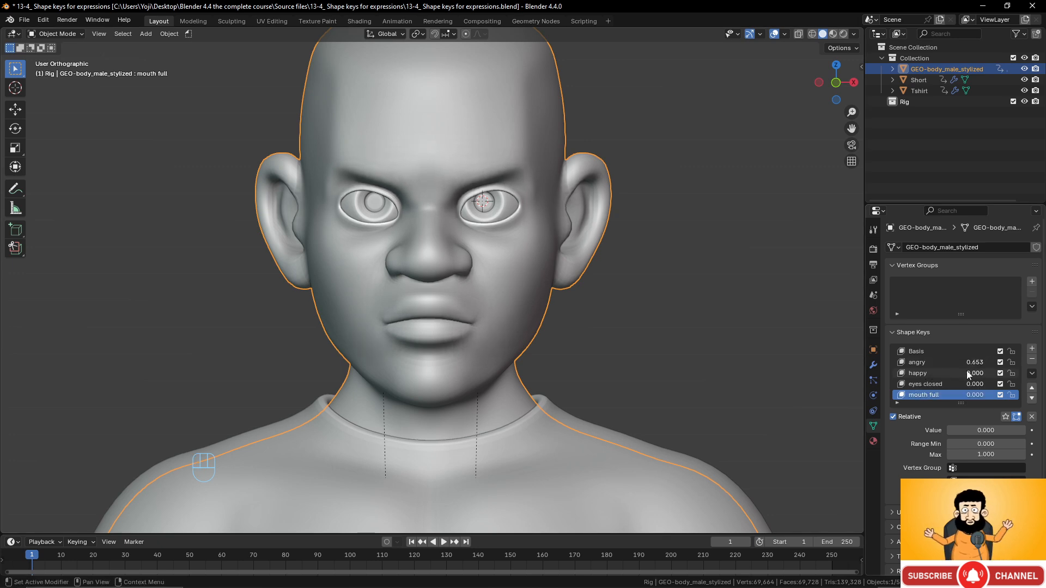
pyautogui.moveTo(967, 373); pyautogui.dragTo(991, 362)
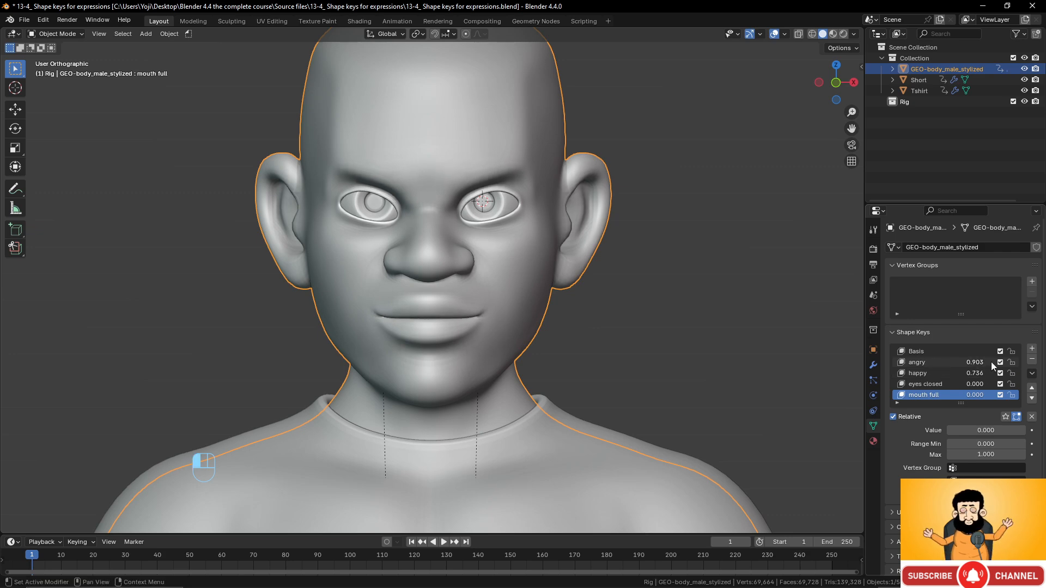
pyautogui.moveTo(536, 303)
pyautogui.mouseDown(button='middle')
pyautogui.moveTo(437, 303)
pyautogui.moveTo(554, 302)
pyautogui.mouseUp(button='middle')
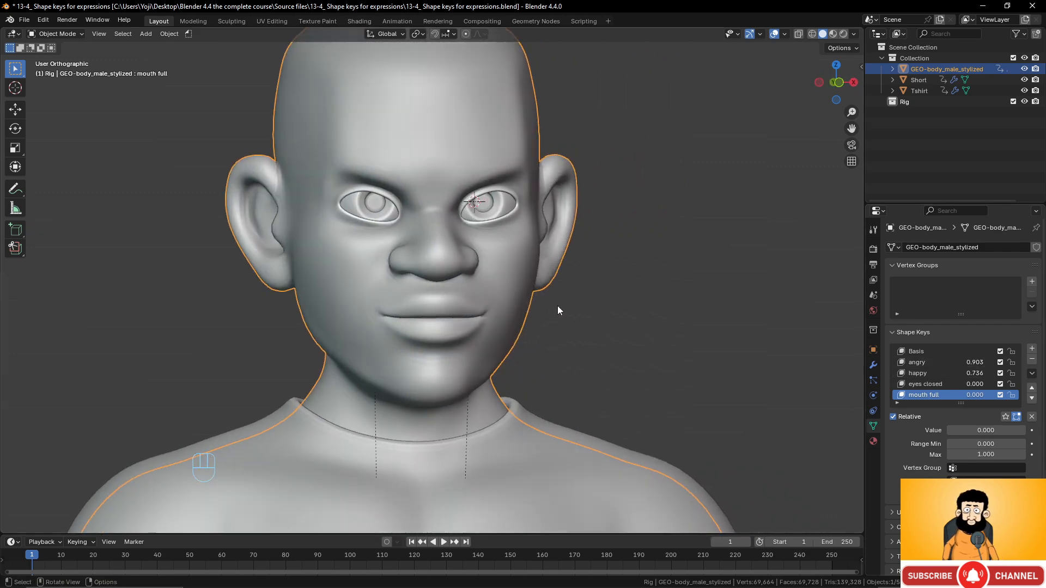
pyautogui.moveTo(976, 375); pyautogui.dragTo(926, 368)
pyautogui.scroll(-3, 492, 309)
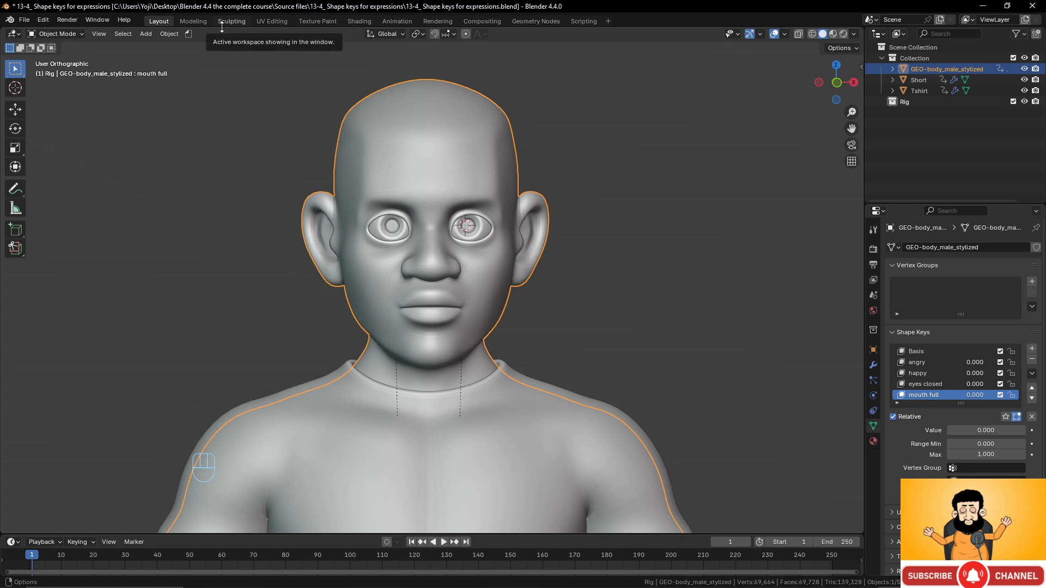
# - In the Animation workspace, enlarge the Dope Sheet and switch its mode to Shape Key Editor
pyautogui.click(397, 22)
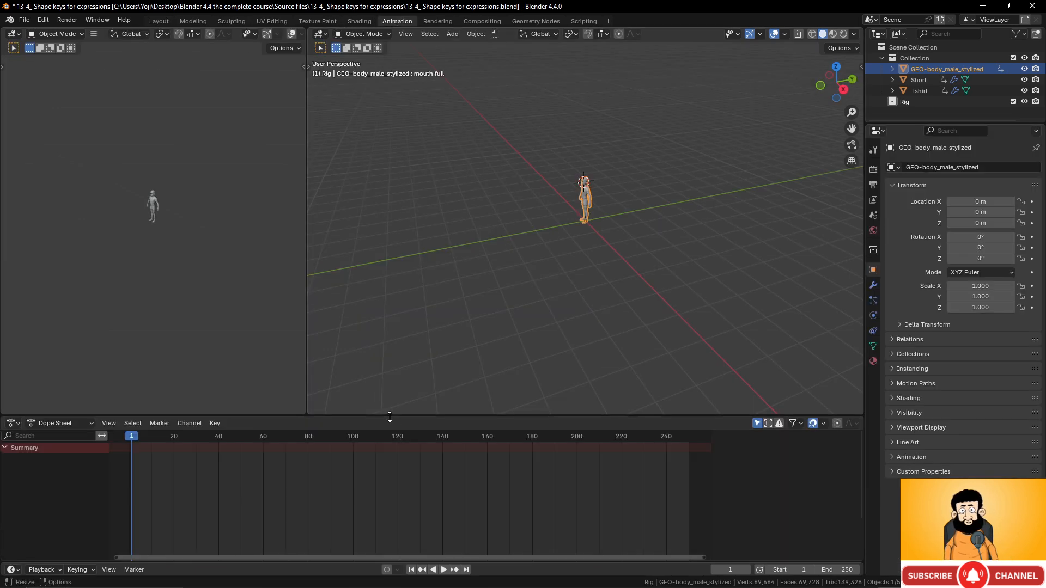
pyautogui.moveTo(391, 422); pyautogui.dragTo(299, 415)
pyautogui.click(85, 414)
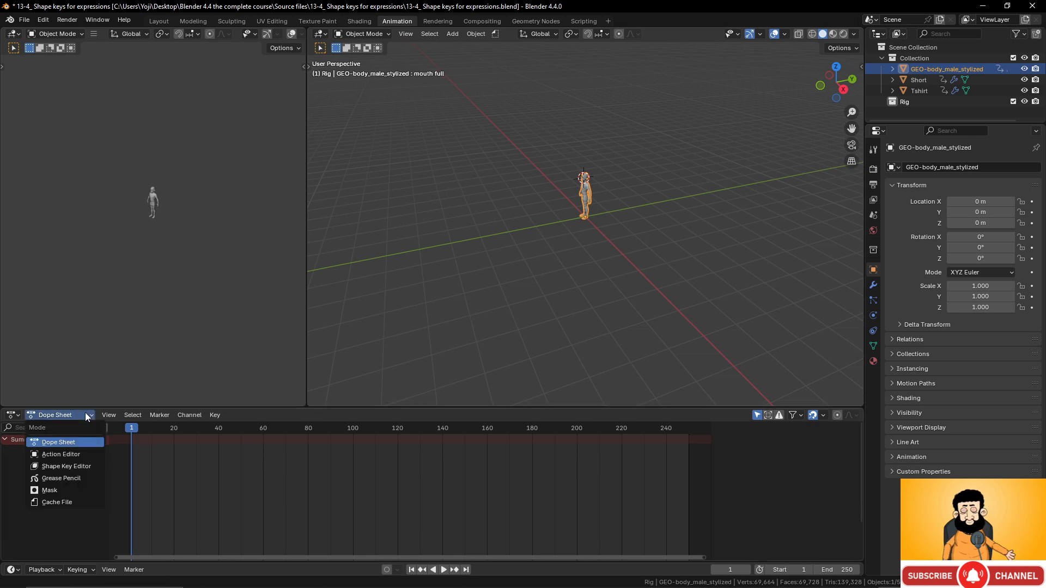
pyautogui.click(66, 467)
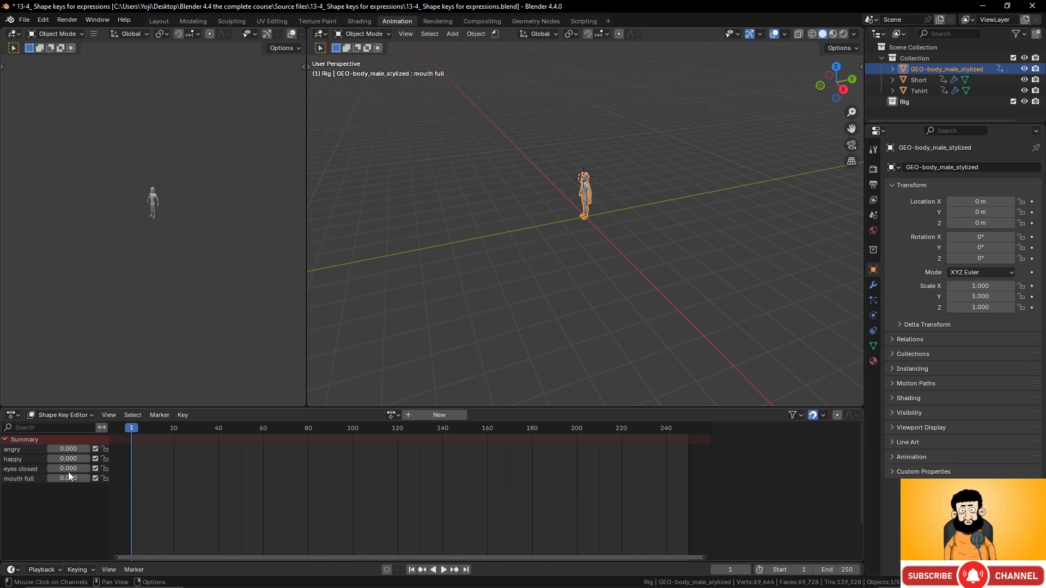
pyautogui.scroll(6, 561, 192)
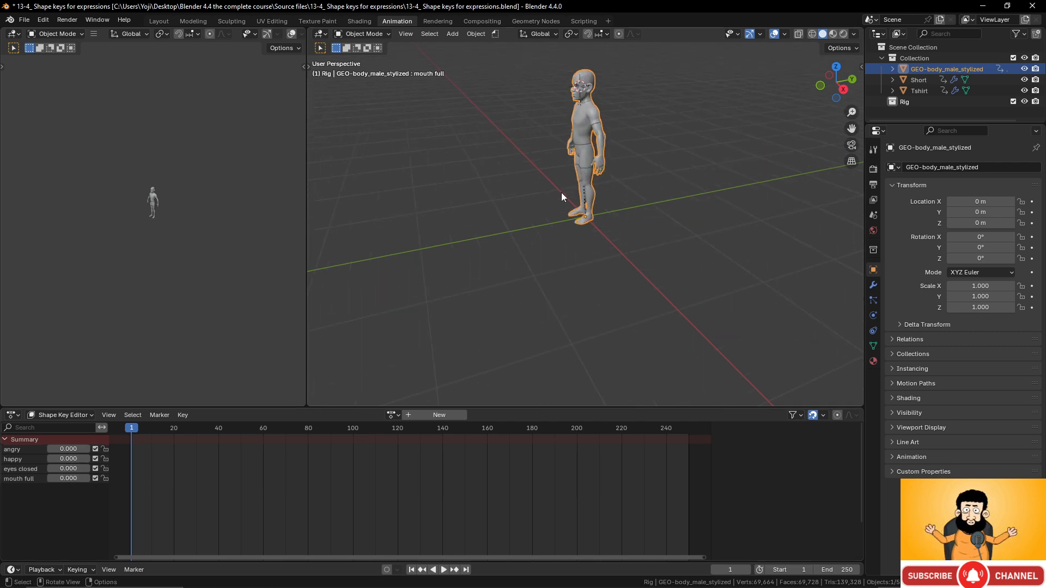
pyautogui.keyDown('shift'); pyautogui.moveTo(570, 184); pyautogui.dragTo(591, 259, button='middle'); pyautogui.keyUp('shift')
pyautogui.scroll(3, 532, 285)
pyautogui.scroll(4, 634, 266)
pyautogui.scroll(5, 573, 270)
pyautogui.scroll(-3, 578, 257)
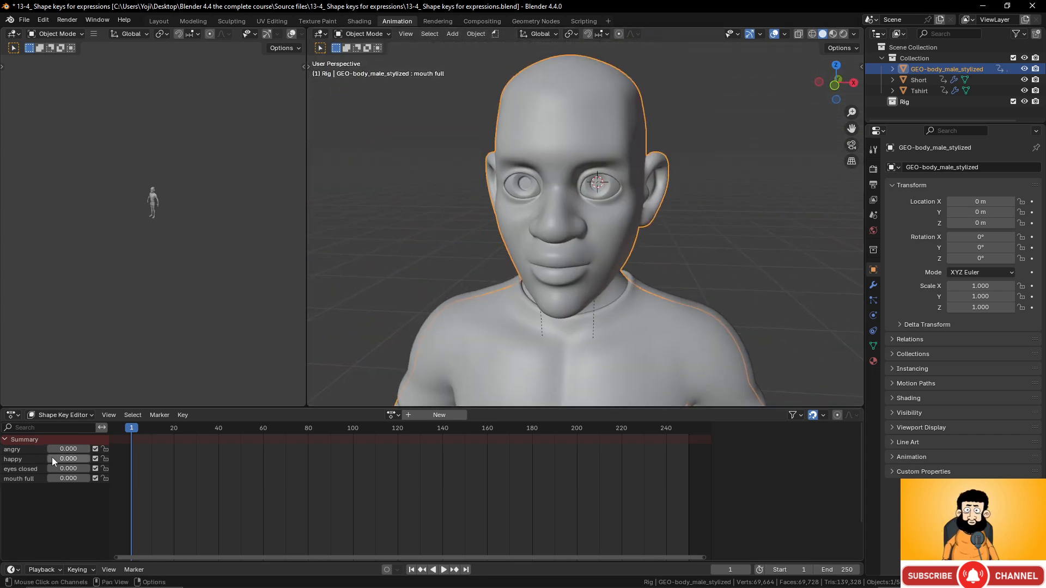
# - Key a smile at frame 1, then remove it and key angry at 0.725 at frame 5
pyautogui.moveTo(53, 459); pyautogui.dragTo(87, 462)
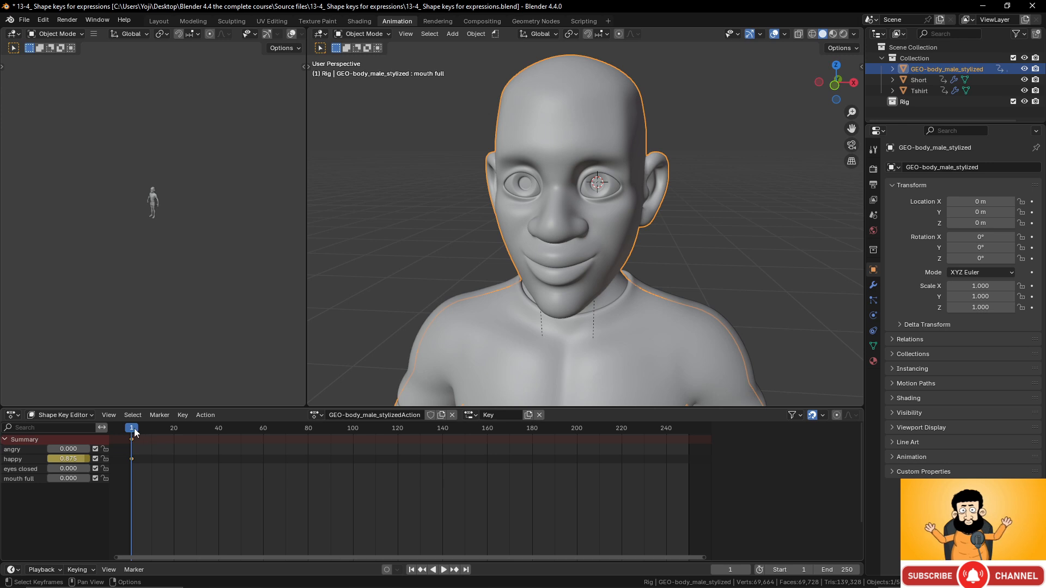
pyautogui.press('n')
pyautogui.moveTo(135, 432)
pyautogui.mouseDown()
pyautogui.moveTo(171, 430)
pyautogui.moveTo(140, 432)
pyautogui.mouseUp()
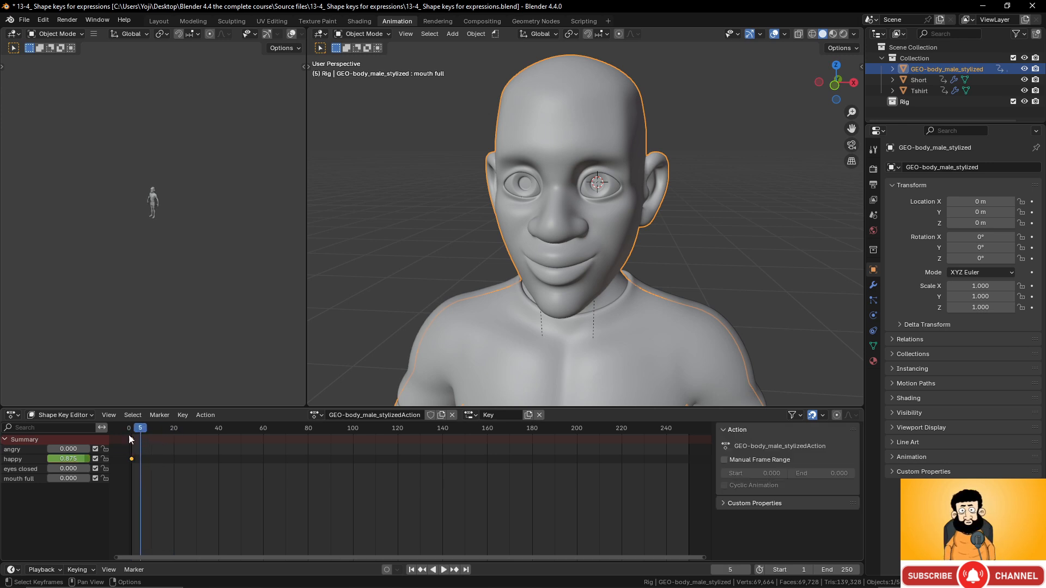
pyautogui.moveTo(88, 461)
pyautogui.mouseDown()
pyautogui.moveTo(50, 460)
pyautogui.moveTo(92, 450)
pyautogui.mouseUp()
pyautogui.moveTo(142, 428); pyautogui.dragTo(174, 434)
# - Key a blink: eyes open at frame 18, fully closed at 20, open again at 22
pyautogui.moveTo(64, 472)
pyautogui.mouseDown()
pyautogui.moveTo(86, 471)
pyautogui.moveTo(47, 468)
pyautogui.mouseUp()
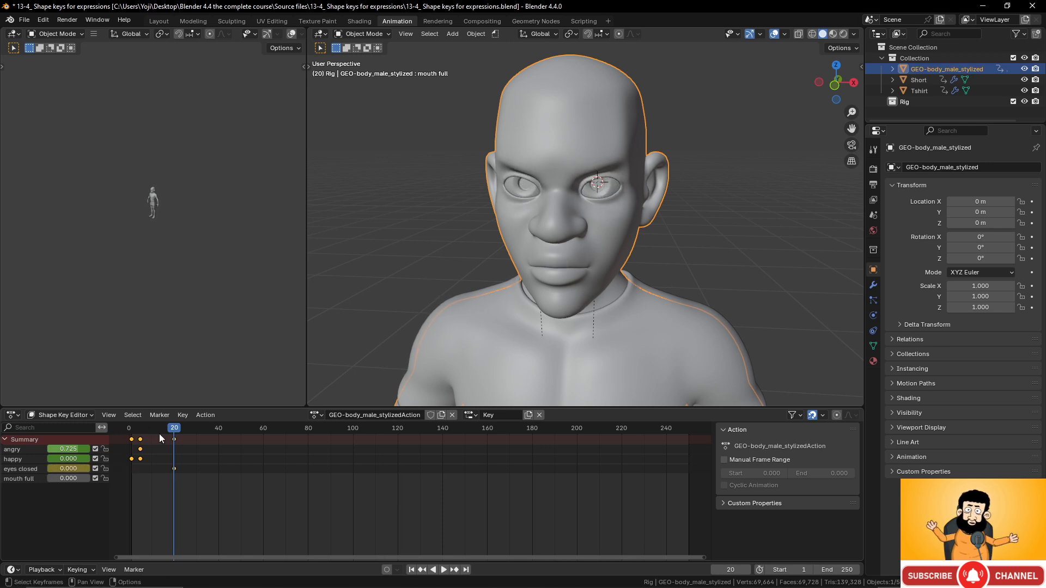
pyautogui.moveTo(171, 430); pyautogui.dragTo(168, 431)
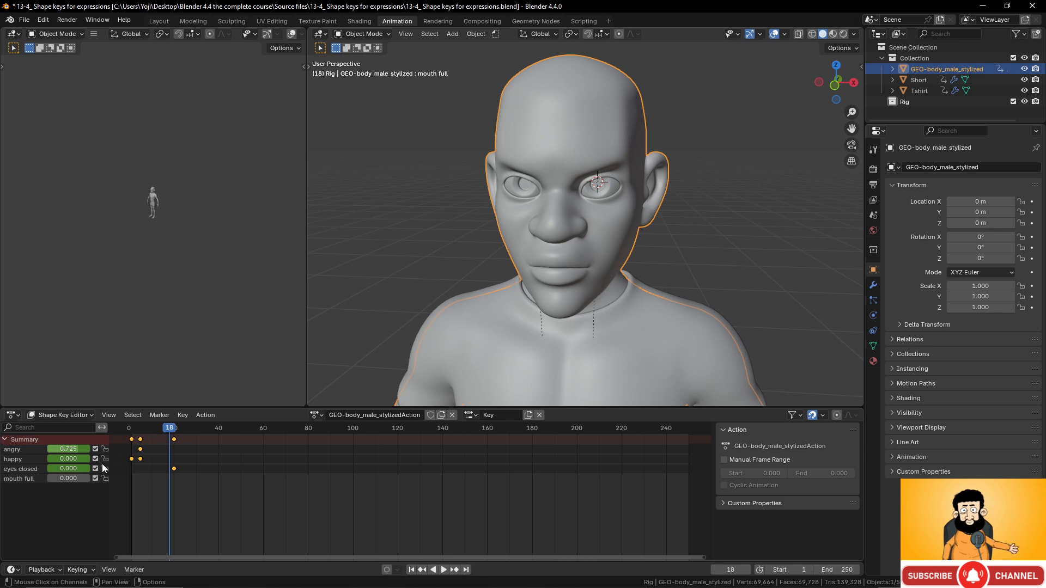
pyautogui.moveTo(79, 469); pyautogui.dragTo(86, 468)
pyautogui.moveTo(166, 430); pyautogui.dragTo(174, 430)
pyautogui.moveTo(78, 468); pyautogui.dragTo(121, 468)
pyautogui.moveTo(177, 430); pyautogui.dragTo(179, 431)
pyautogui.moveTo(77, 469); pyautogui.dragTo(43, 468)
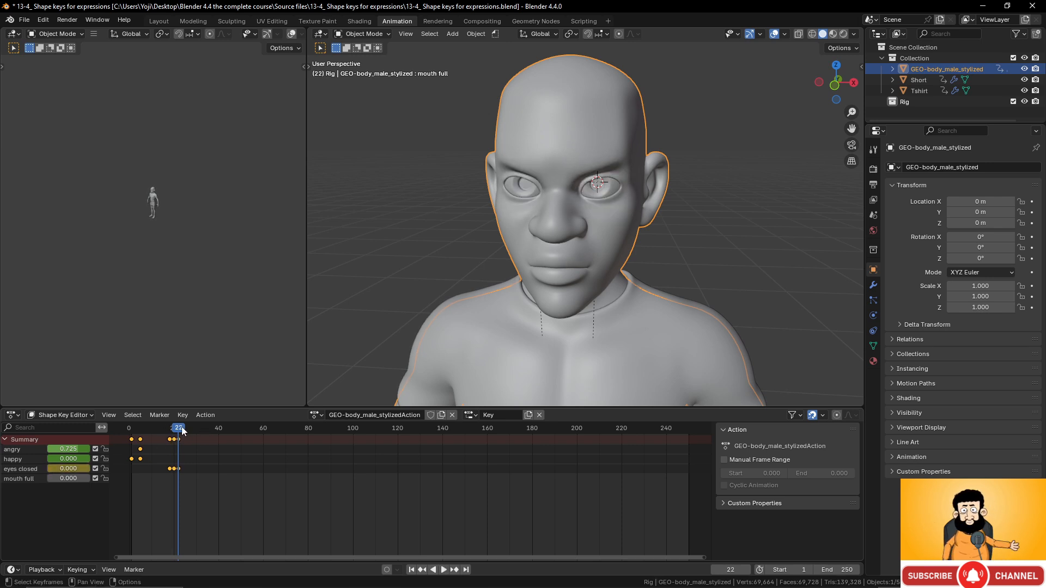
pyautogui.moveTo(183, 431); pyautogui.dragTo(141, 434)
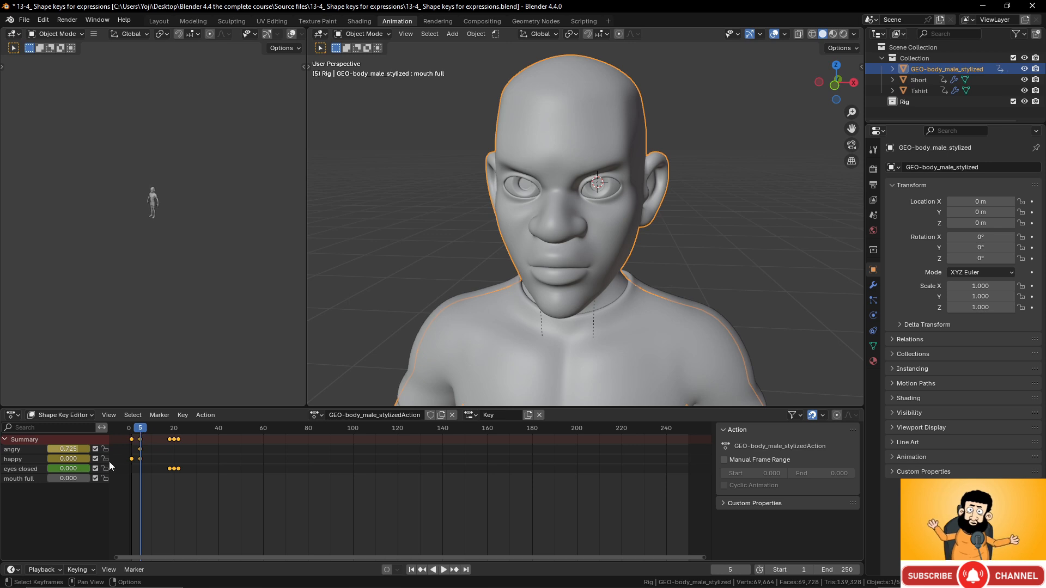
# - Key puffed cheeks with mouth full at frame 5, relaxing mouth full and angry at frame 32
pyautogui.moveTo(65, 479); pyautogui.dragTo(90, 478)
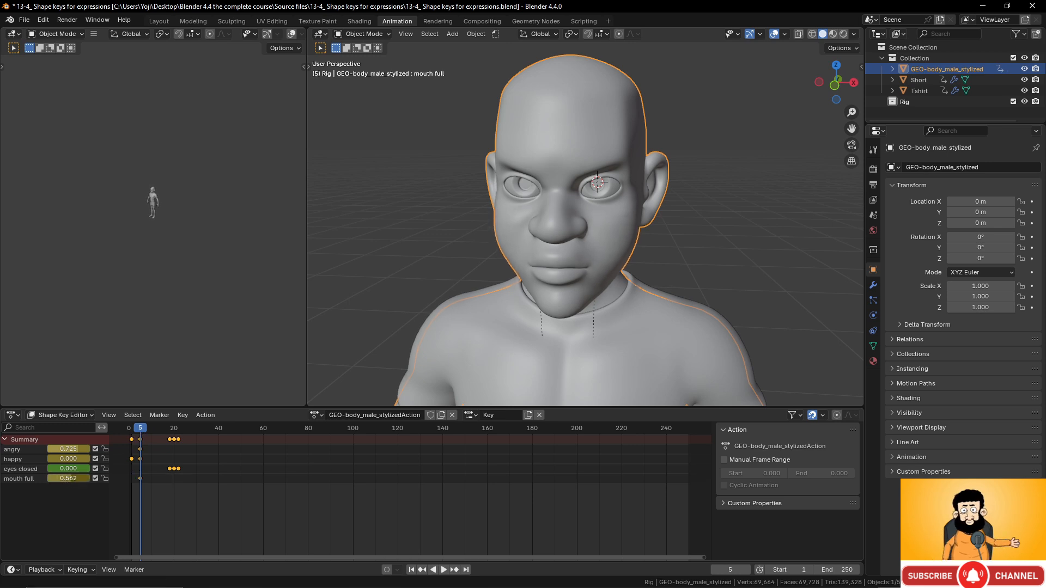
pyautogui.moveTo(143, 434); pyautogui.dragTo(201, 434)
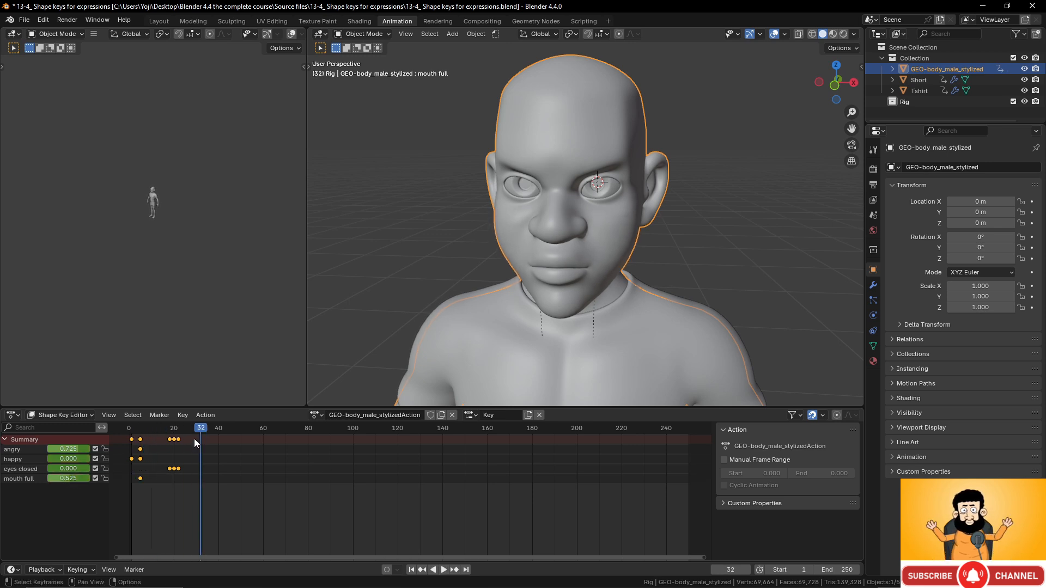
pyautogui.moveTo(79, 480)
pyautogui.mouseDown()
pyautogui.moveTo(55, 480)
pyautogui.moveTo(42, 451)
pyautogui.moveTo(79, 462)
pyautogui.mouseUp()
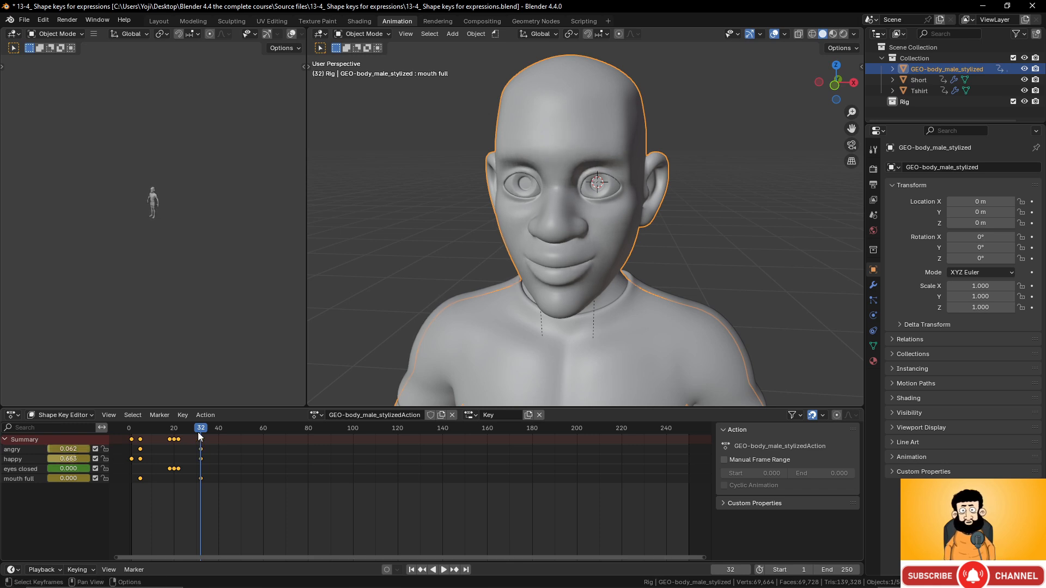
pyautogui.moveTo(200, 436)
pyautogui.mouseDown()
pyautogui.moveTo(115, 433)
pyautogui.moveTo(201, 447)
pyautogui.mouseUp()
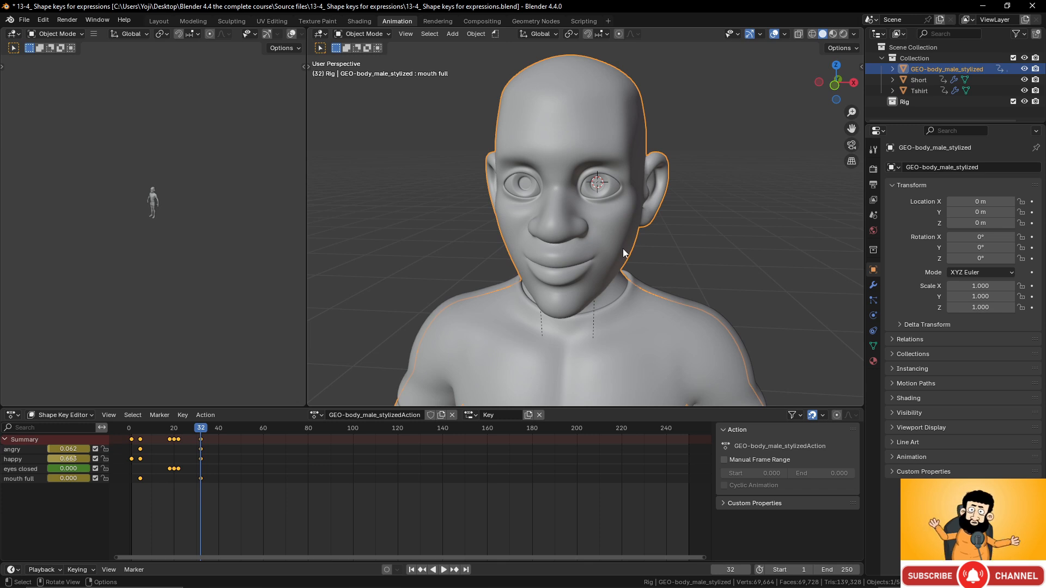
# - Inspect the character from side and front views, then set happy and angry back to zero
pyautogui.scroll(-6, 629, 245)
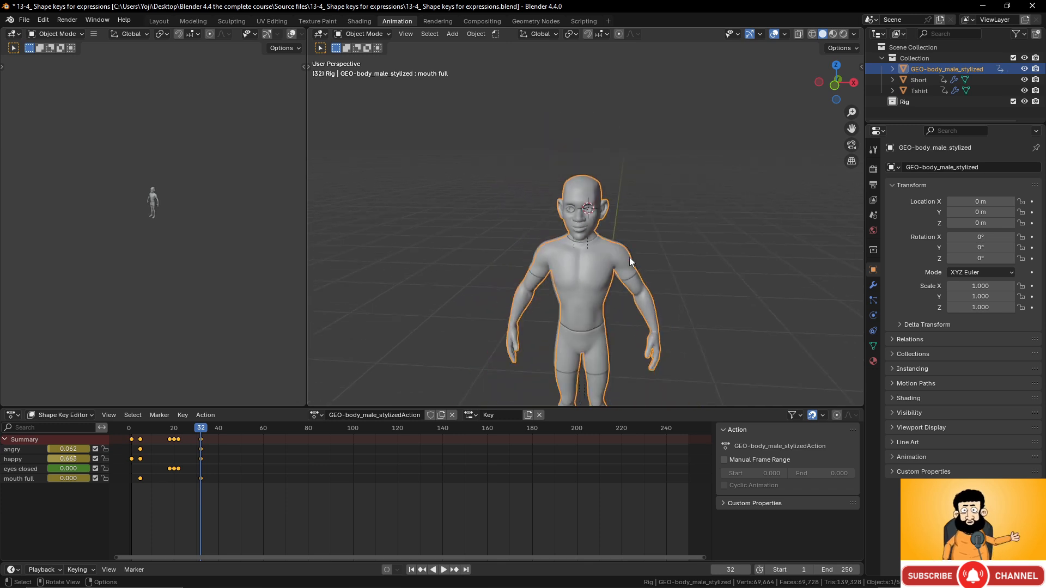
pyautogui.moveTo(630, 257); pyautogui.dragTo(609, 270, button='middle')
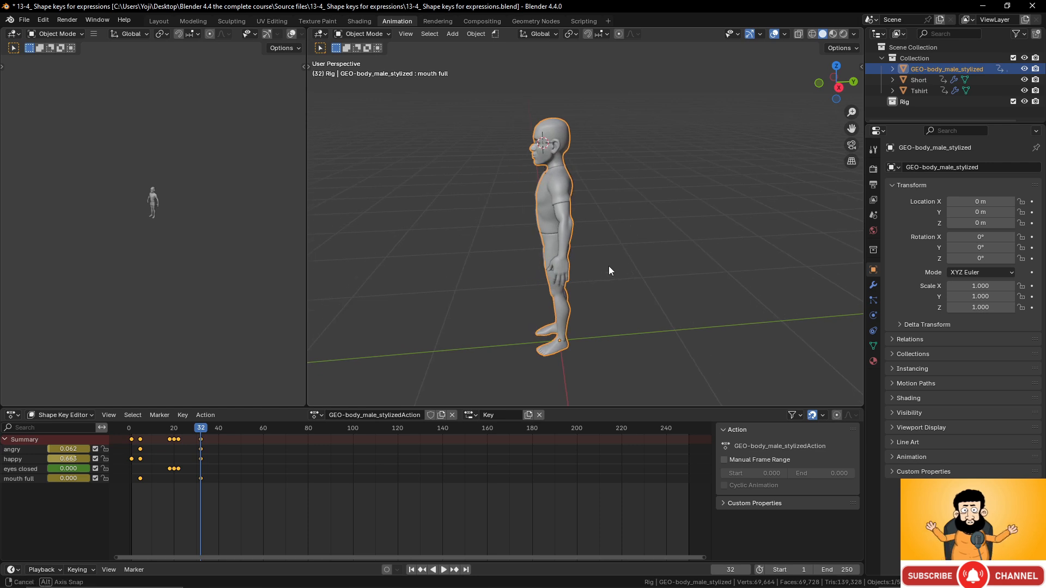
pyautogui.scroll(5, 629, 280)
pyautogui.scroll(2, 629, 280)
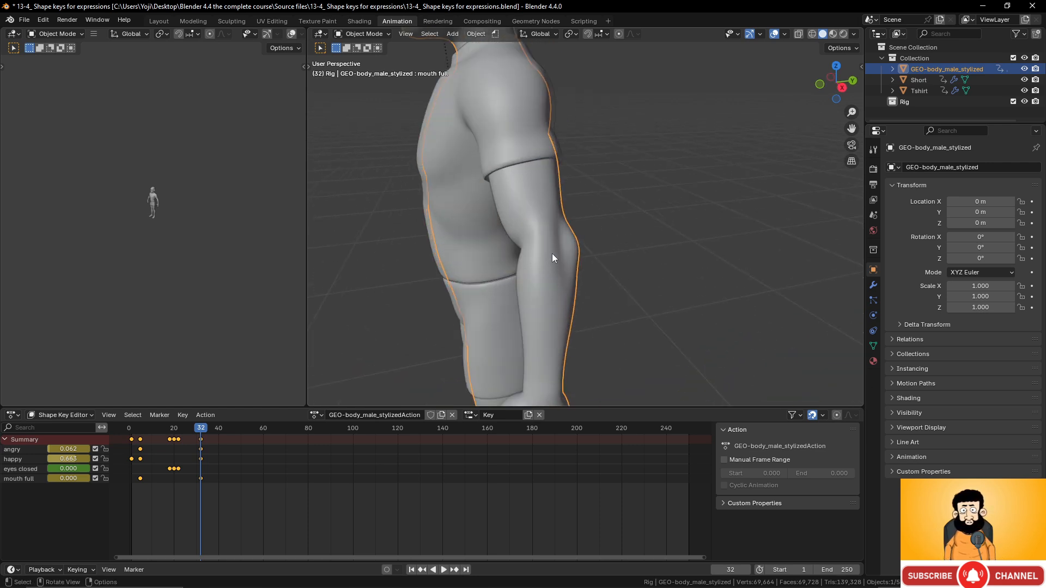
pyautogui.moveTo(550, 242); pyautogui.dragTo(574, 243, button='middle')
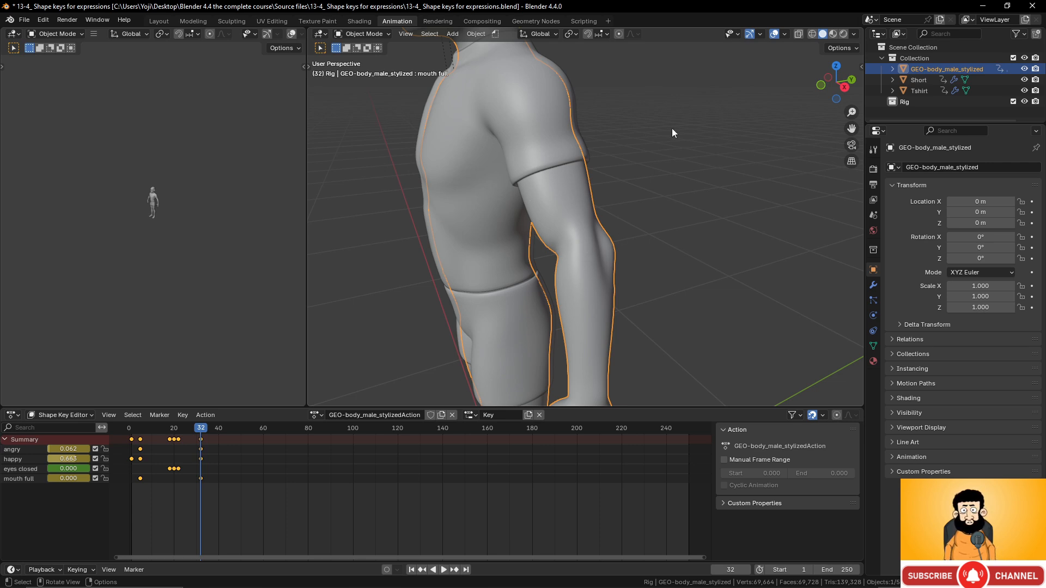
pyautogui.scroll(-2, 583, 221)
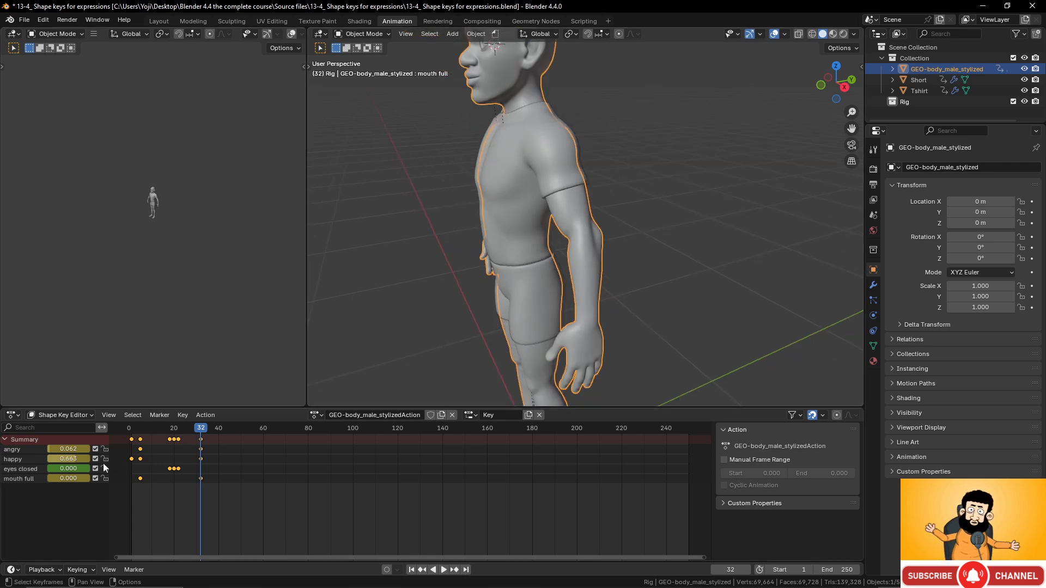
pyautogui.scroll(-2, 458, 238)
pyautogui.moveTo(459, 238); pyautogui.dragTo(557, 237, button='middle')
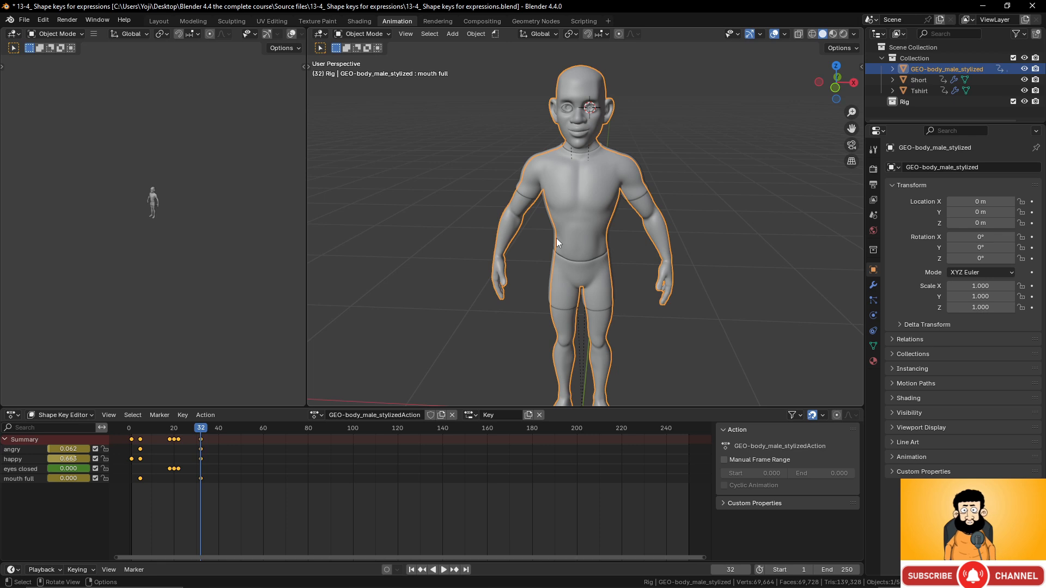
pyautogui.keyDown('shift'); pyautogui.moveTo(625, 155); pyautogui.dragTo(592, 198, button='middle'); pyautogui.keyUp('shift')
pyautogui.scroll(2, 625, 196)
pyautogui.scroll(1, 608, 263)
pyautogui.scroll(4, 634, 223)
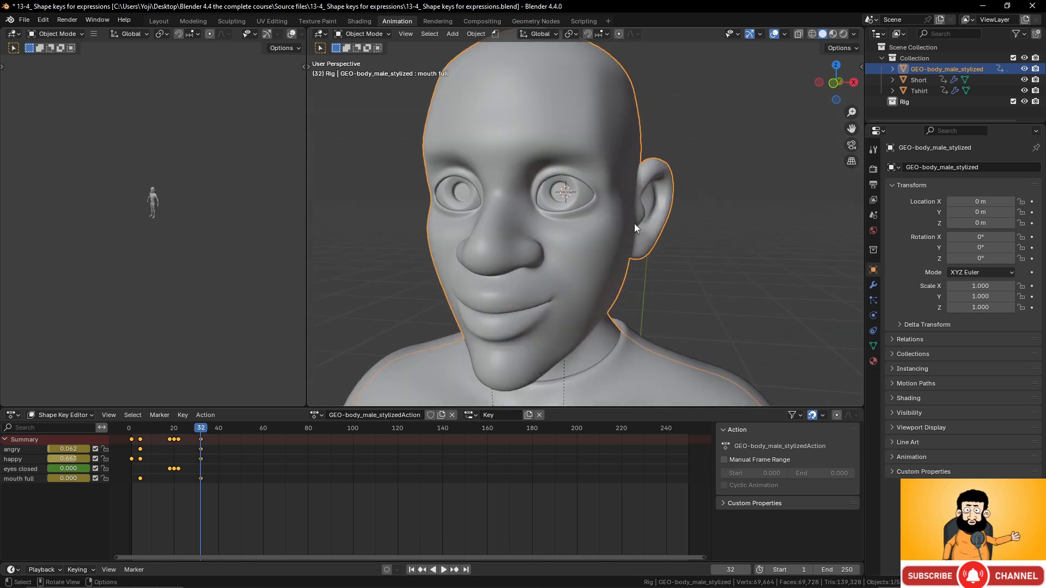
pyautogui.moveTo(634, 224); pyautogui.dragTo(649, 215, button='middle')
pyautogui.scroll(-5, 649, 214)
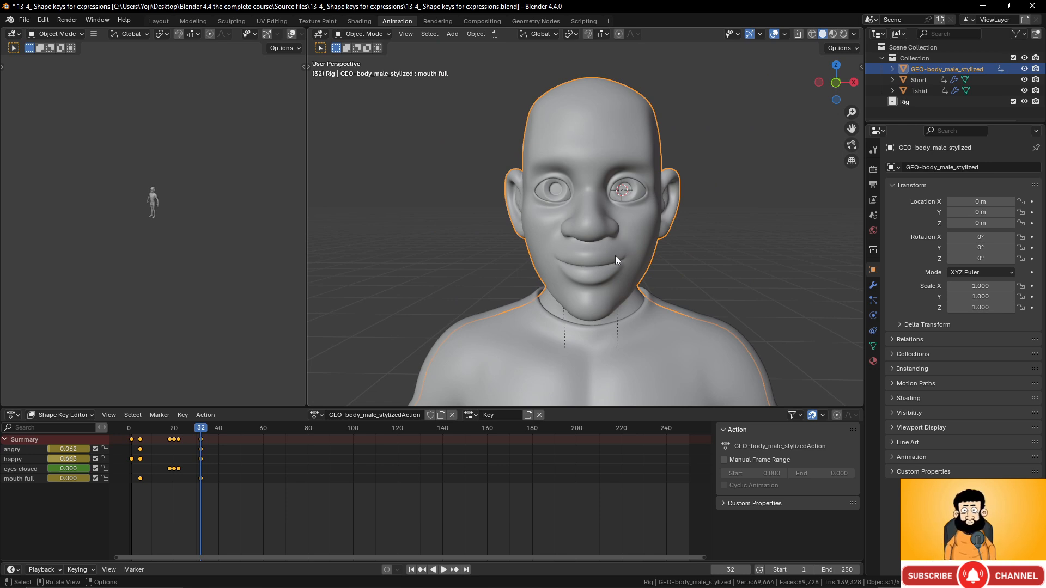
pyautogui.moveTo(79, 459); pyautogui.dragTo(46, 450)
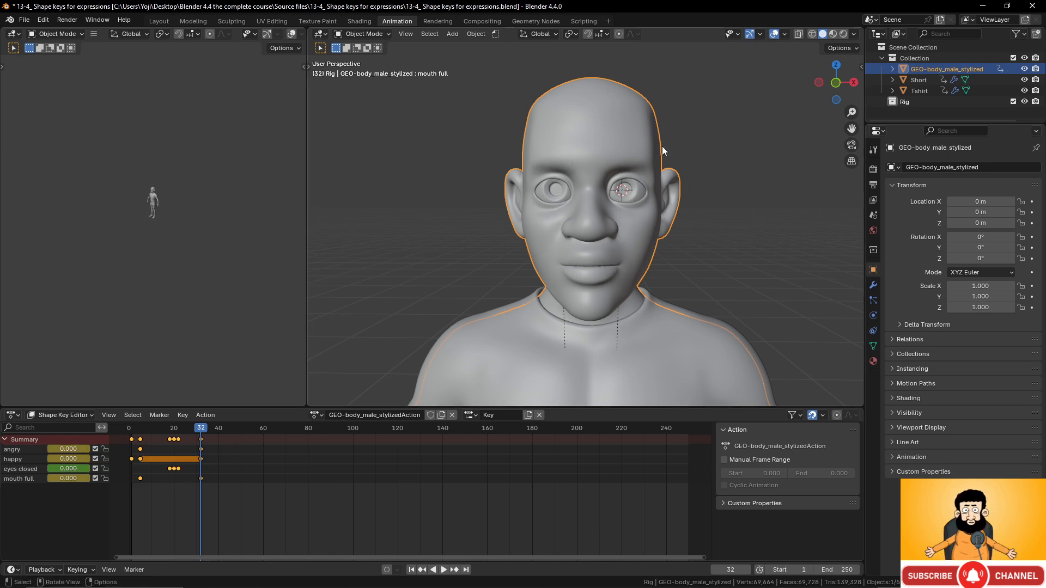
# - Switch to the Layout workspace and orbit to a frontal view of the head
pyautogui.click(157, 22)
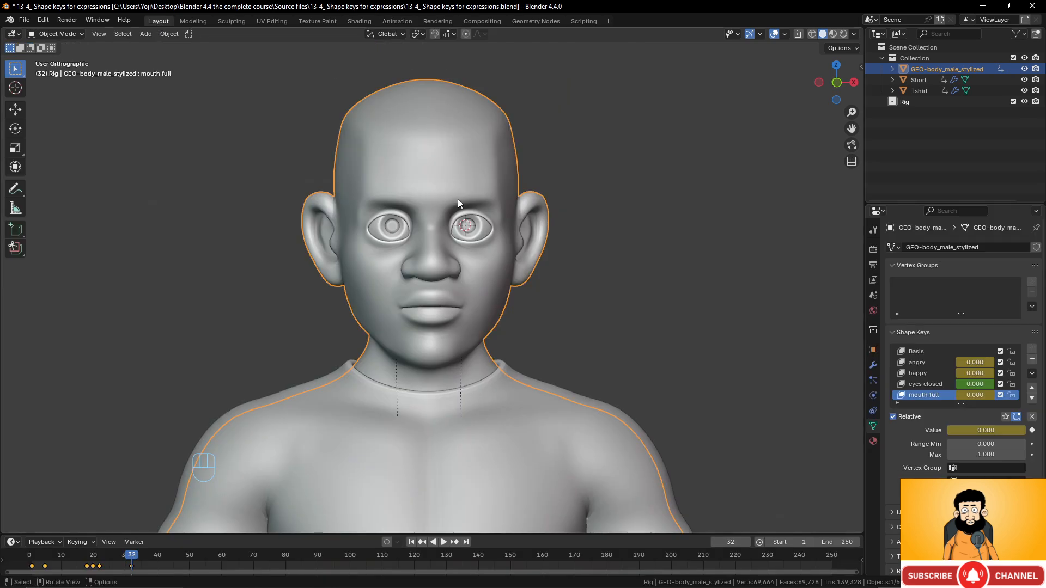
pyautogui.scroll(-2, 458, 204)
pyautogui.scroll(3, 458, 212)
pyautogui.moveTo(459, 213); pyautogui.dragTo(431, 214, button='middle')
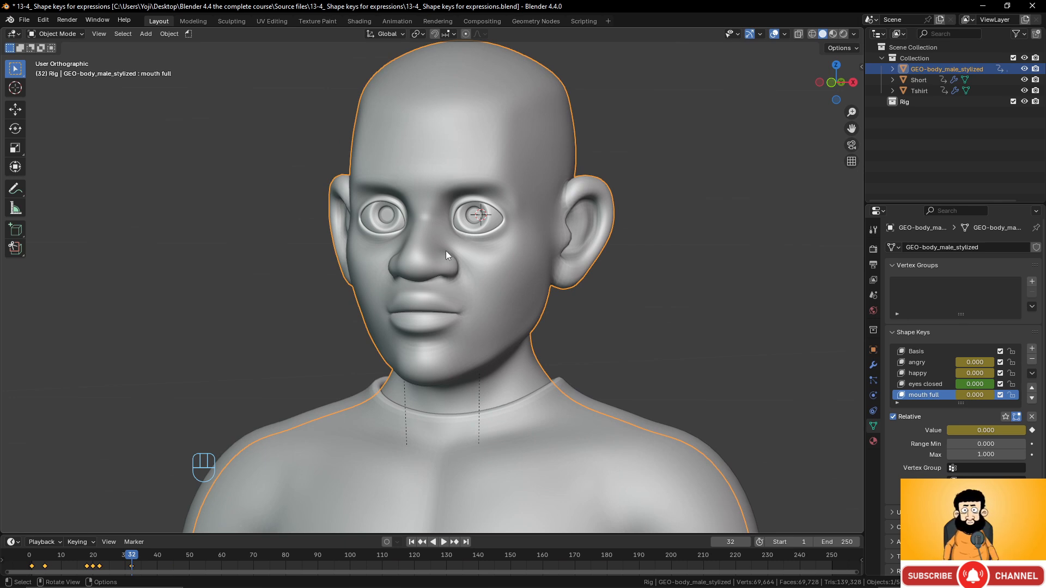
pyautogui.moveTo(446, 251); pyautogui.dragTo(573, 213, button='middle')
pyautogui.scroll(2, 577, 237)
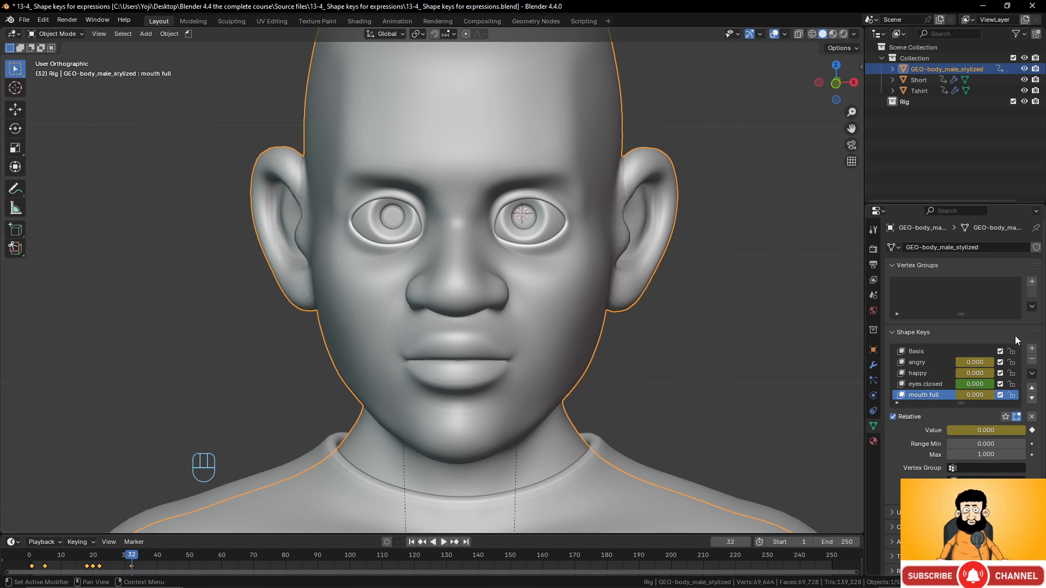
# - Add shape key Key 5, enter 'elven' in its field, and enter Edit Mode on the head
pyautogui.click(1032, 349)
pyautogui.click(967, 395)
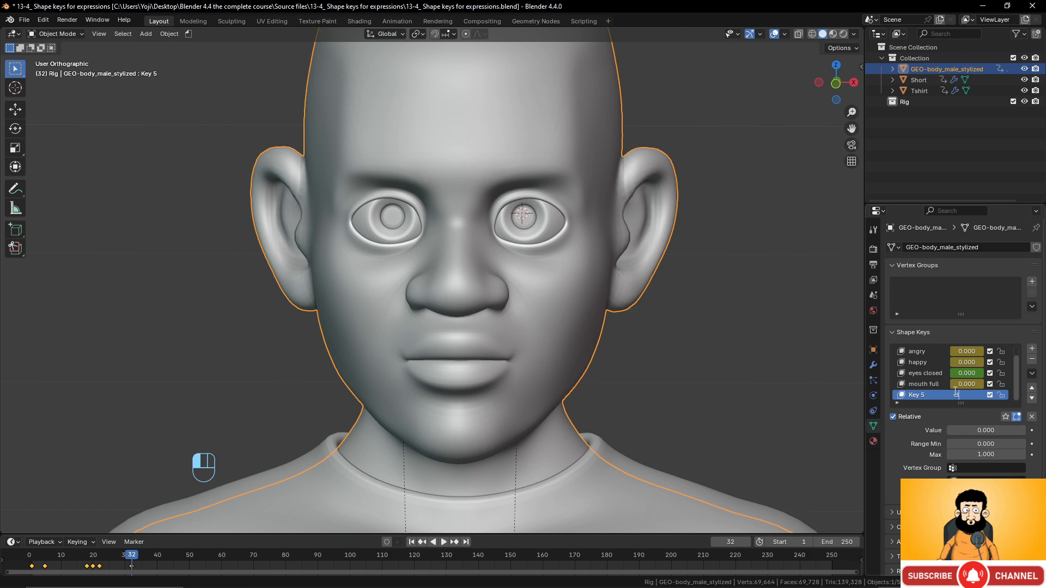
pyautogui.write('elven')
pyautogui.press('Return')
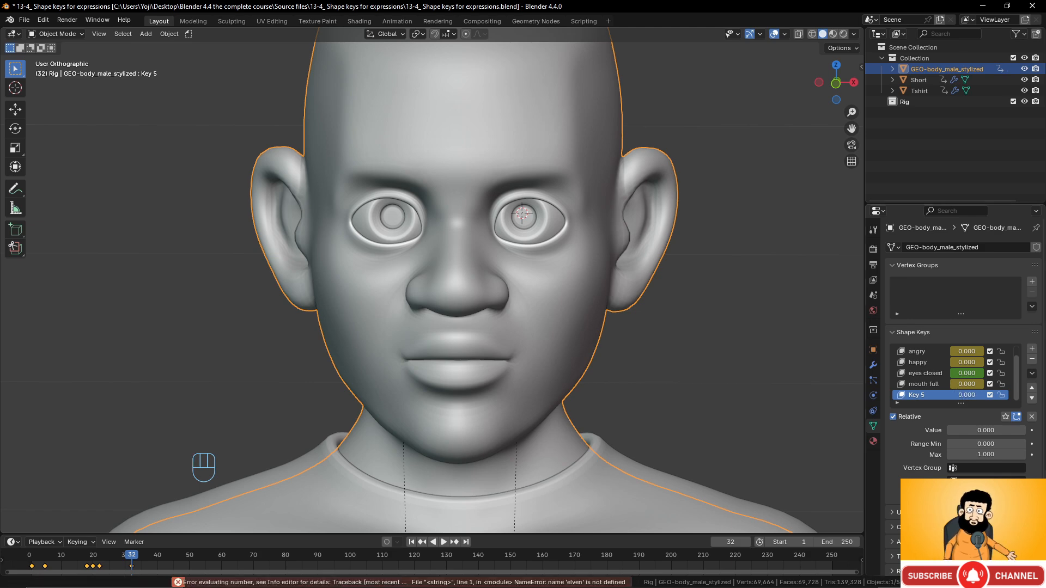
pyautogui.scroll(-2, 708, 283)
pyautogui.press('Tab')
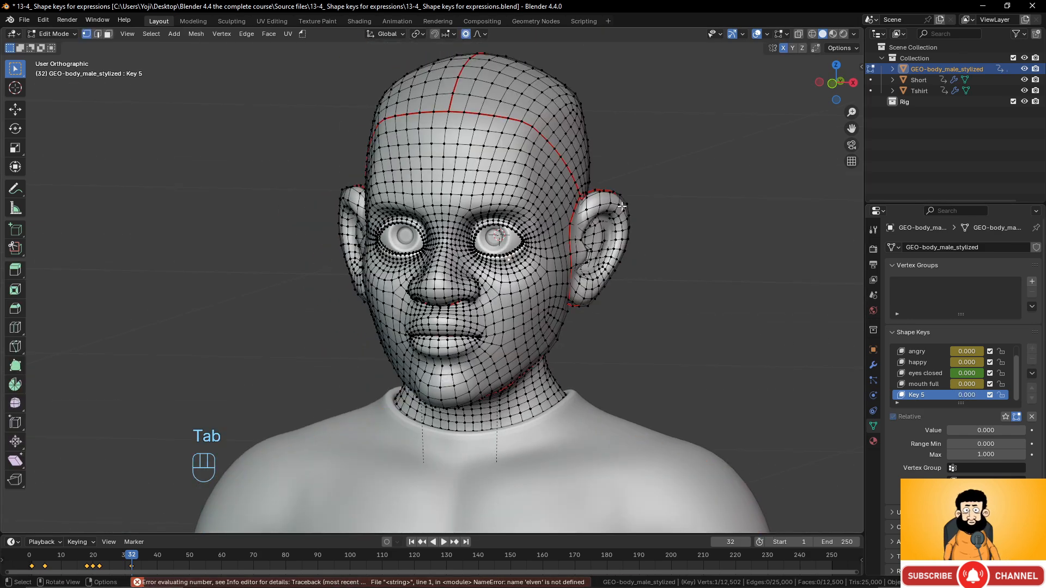
# - Add an ear-rim vertex to the selection, set proportional falloff to Sharp, and set Key 5 to 1.000
pyautogui.scroll(3, 622, 207)
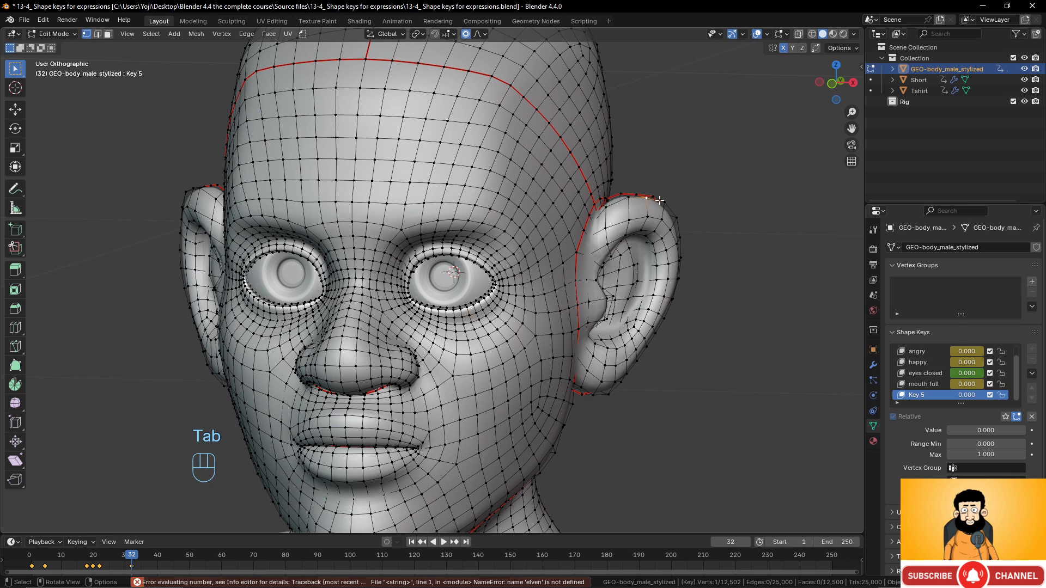
pyautogui.keyDown('shift'); pyautogui.click(636, 195); pyautogui.keyUp('shift')
pyautogui.click(466, 35)
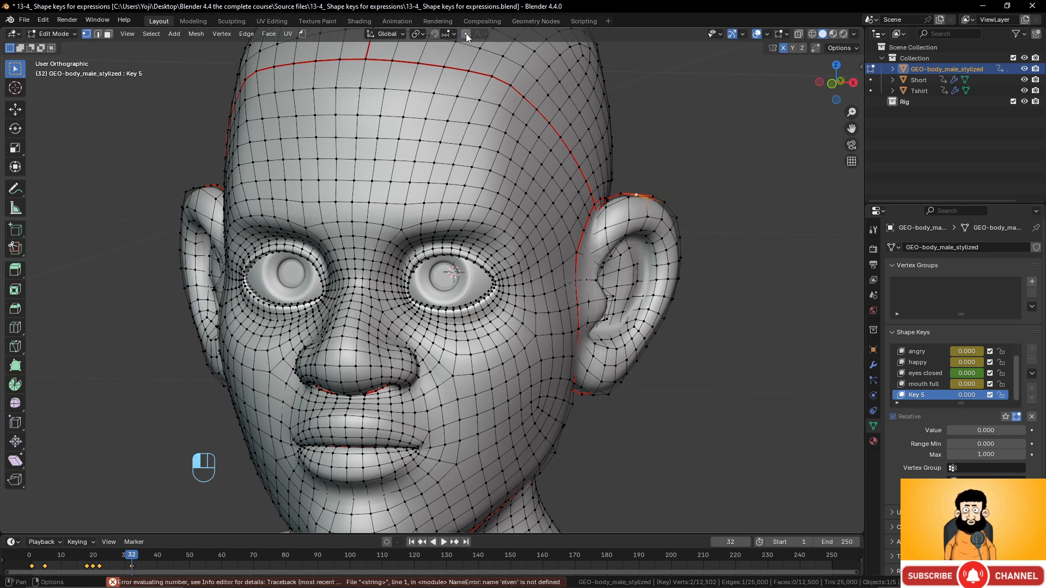
pyautogui.click(478, 35)
pyautogui.click(466, 35)
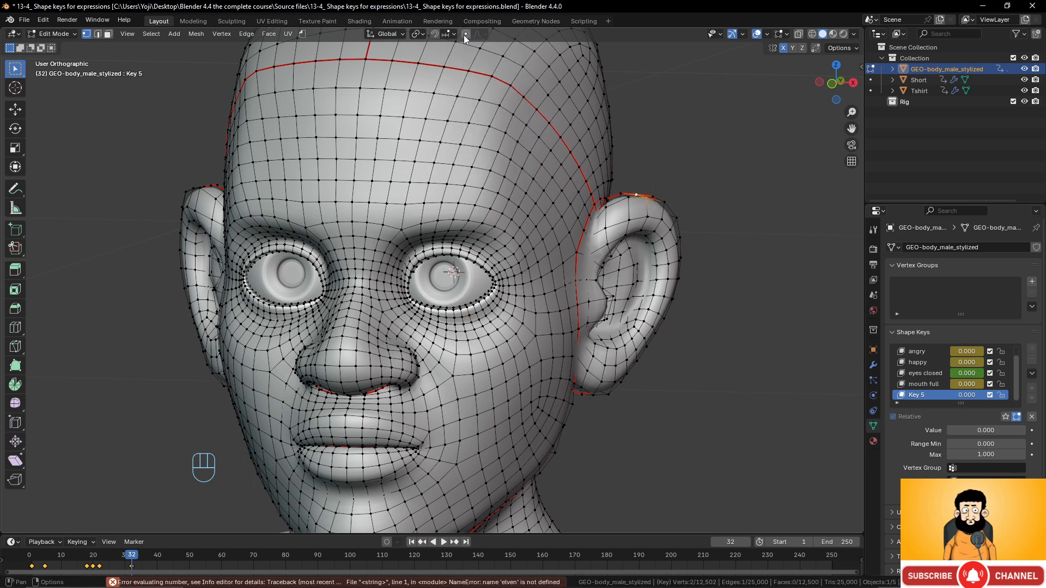
pyautogui.click(477, 34)
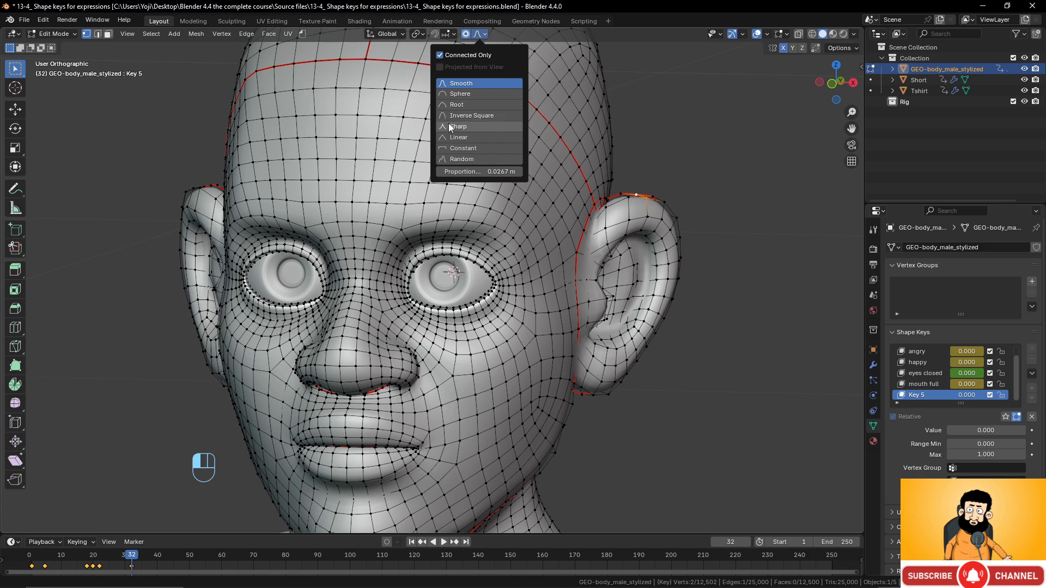
pyautogui.click(449, 125)
pyautogui.moveTo(963, 396); pyautogui.dragTo(1014, 395)
# - Move the ear-tip vertices upward and inward into pointed elf ears
pyautogui.moveTo(567, 282); pyautogui.dragTo(611, 282, button='middle')
pyautogui.press('g')
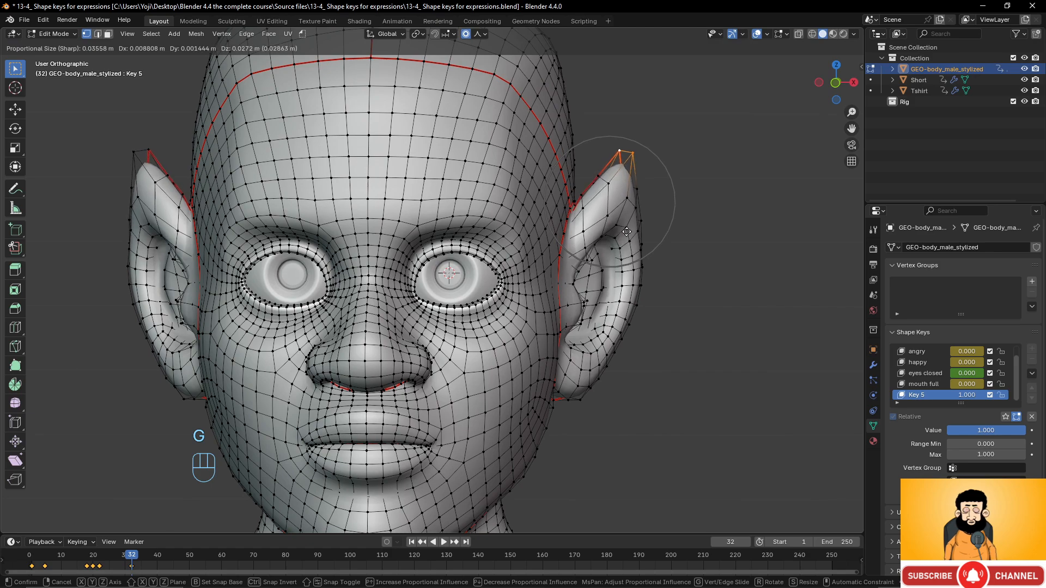
pyautogui.click(628, 227)
pyautogui.moveTo(629, 226); pyautogui.dragTo(543, 229, button='middle')
pyautogui.press('g')
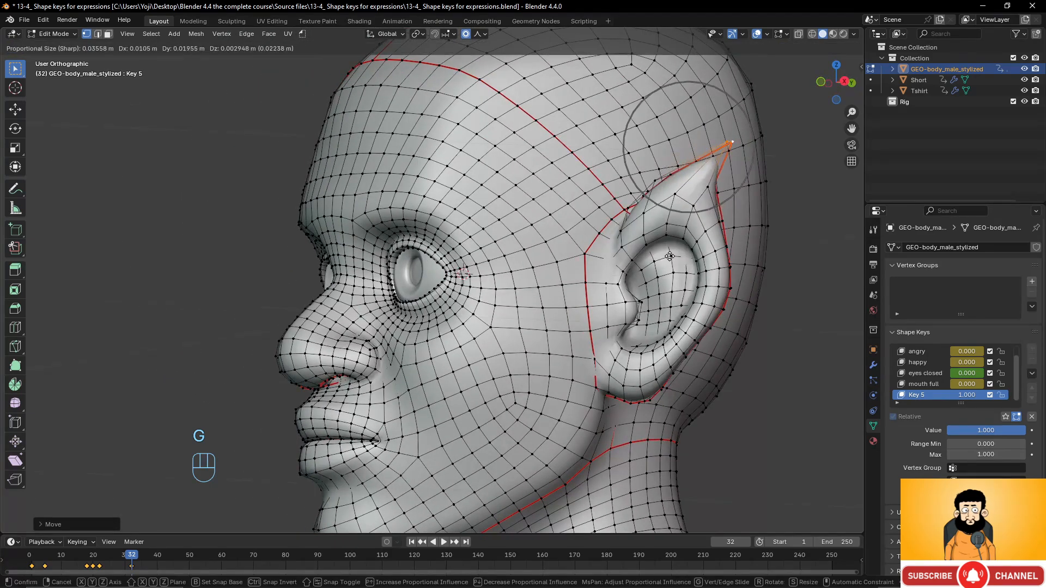
pyautogui.scroll(-6, 668, 256)
pyautogui.scroll(-5, 668, 254)
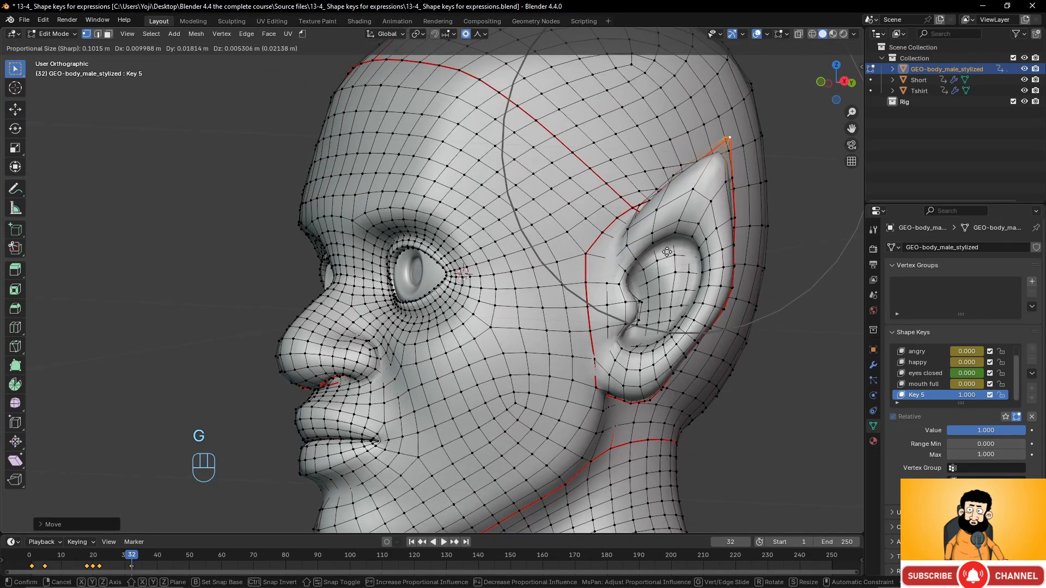
pyautogui.click(668, 253)
pyautogui.moveTo(568, 326); pyautogui.dragTo(652, 332, button='middle')
pyautogui.press('g')
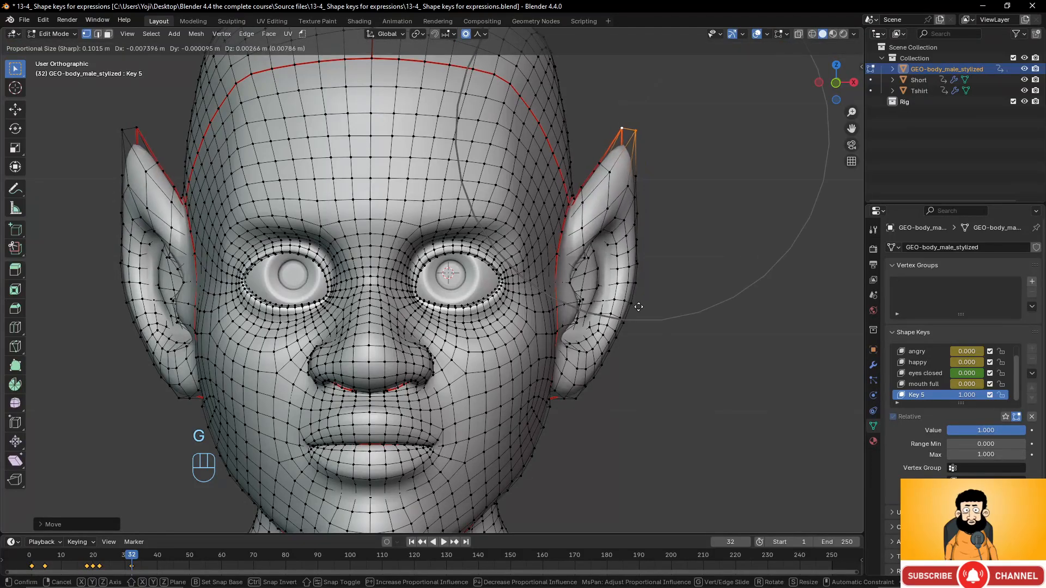
pyautogui.click(643, 303)
pyautogui.scroll(-3, 613, 332)
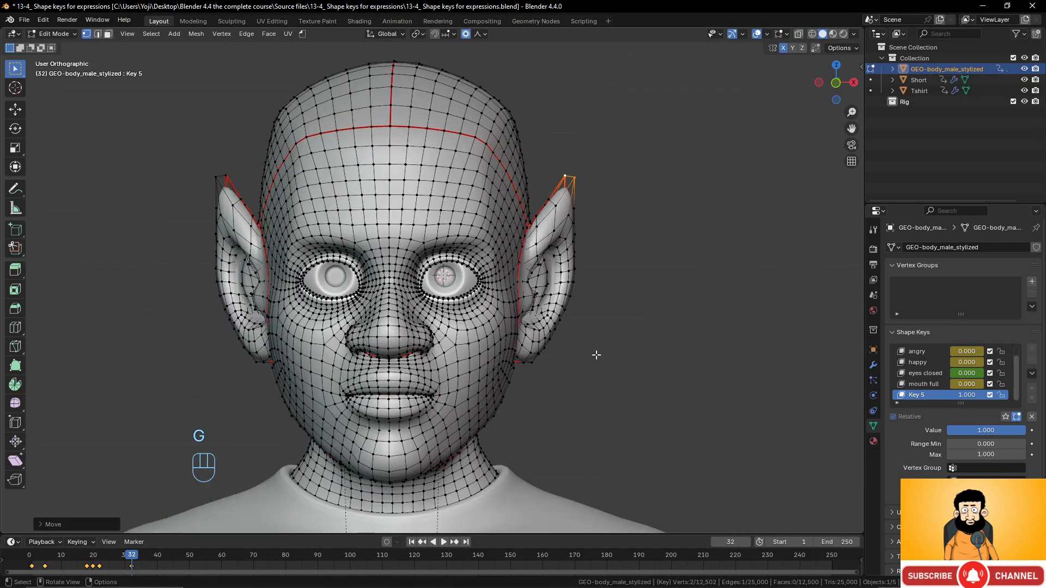
pyautogui.scroll(2, 600, 301)
# - Switch the proportional falloff back to Smooth and return to Object Mode
pyautogui.click(569, 264)
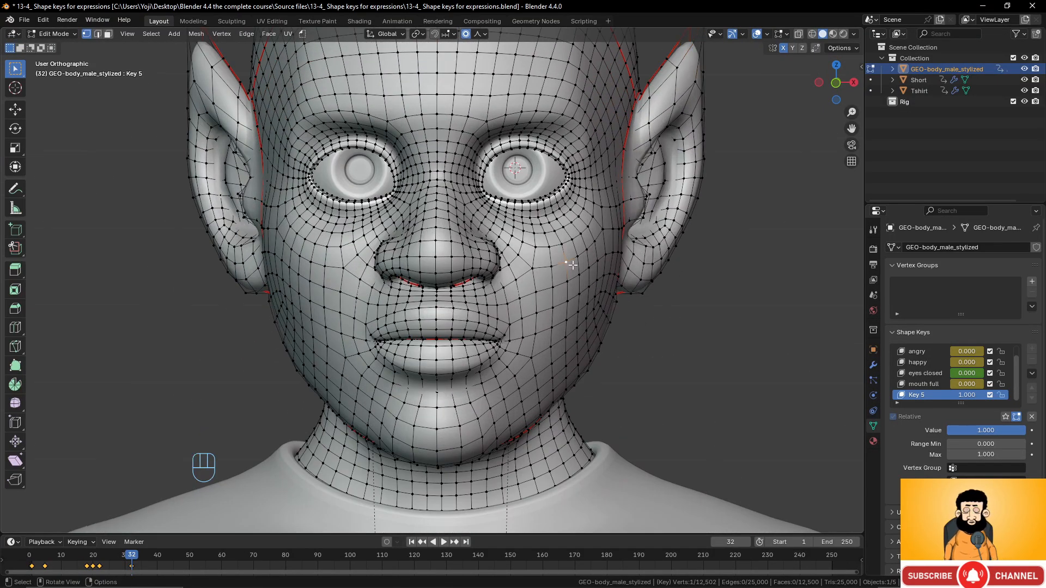
pyautogui.click(479, 35)
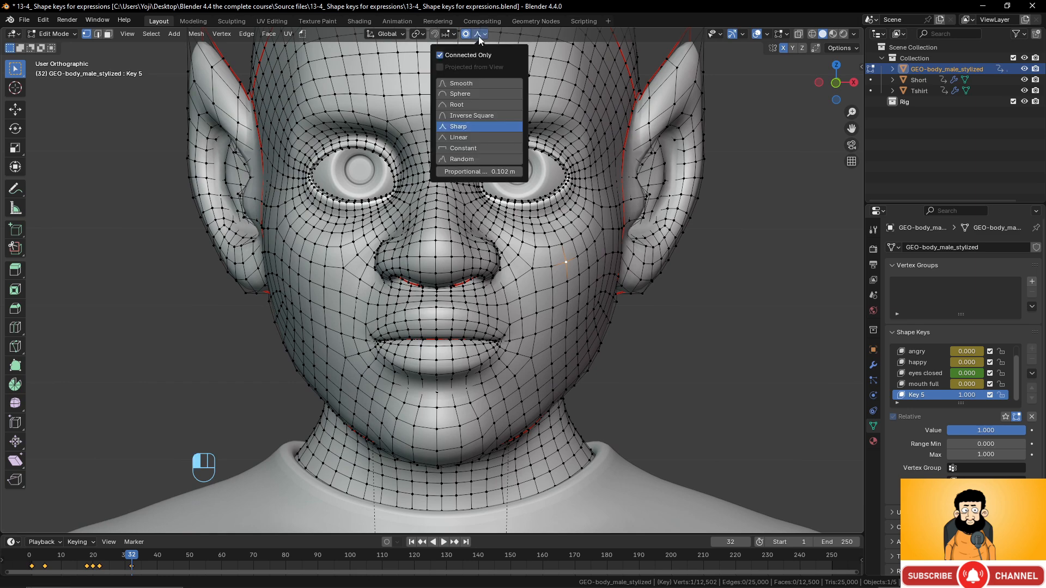
pyautogui.click(457, 83)
pyautogui.scroll(2, 606, 249)
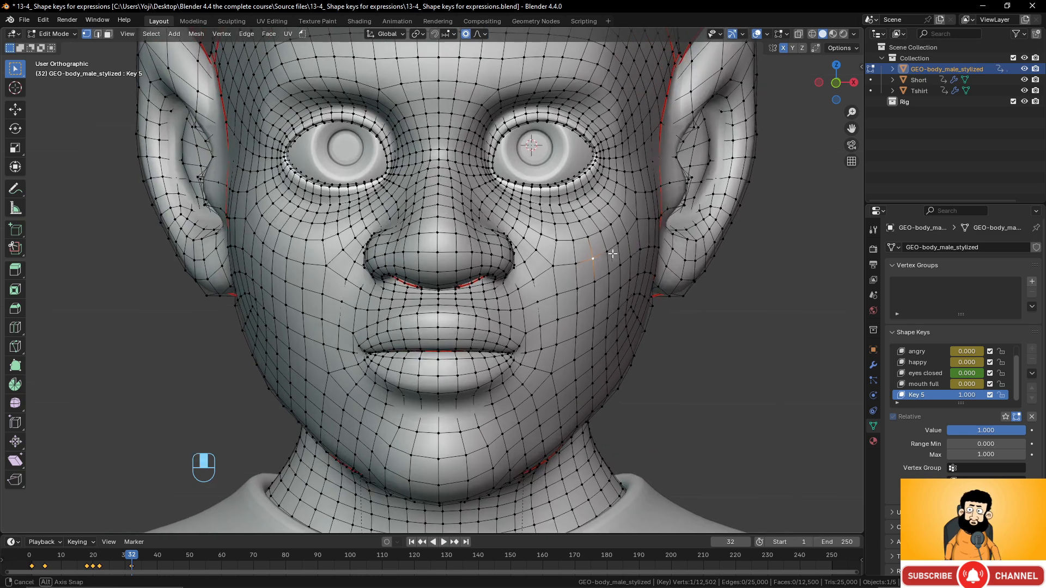
pyautogui.keyDown('shift'); pyautogui.moveTo(607, 249); pyautogui.dragTo(597, 300, button='middle'); pyautogui.keyUp('shift')
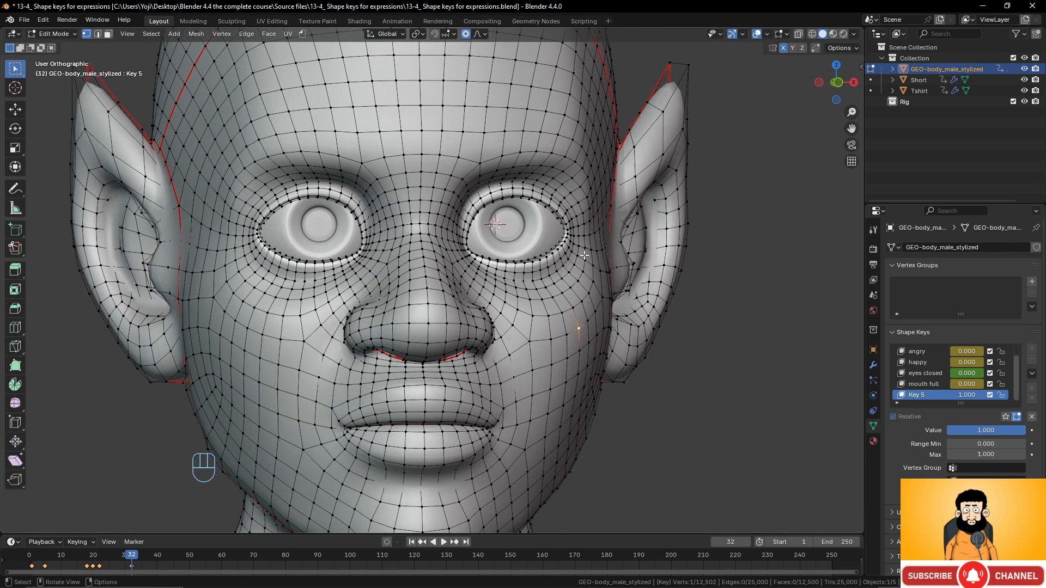
pyautogui.moveTo(539, 163); pyautogui.dragTo(511, 161, button='middle')
pyautogui.scroll(-4, 520, 170)
pyautogui.scroll(3, 521, 173)
pyautogui.press('Tab')
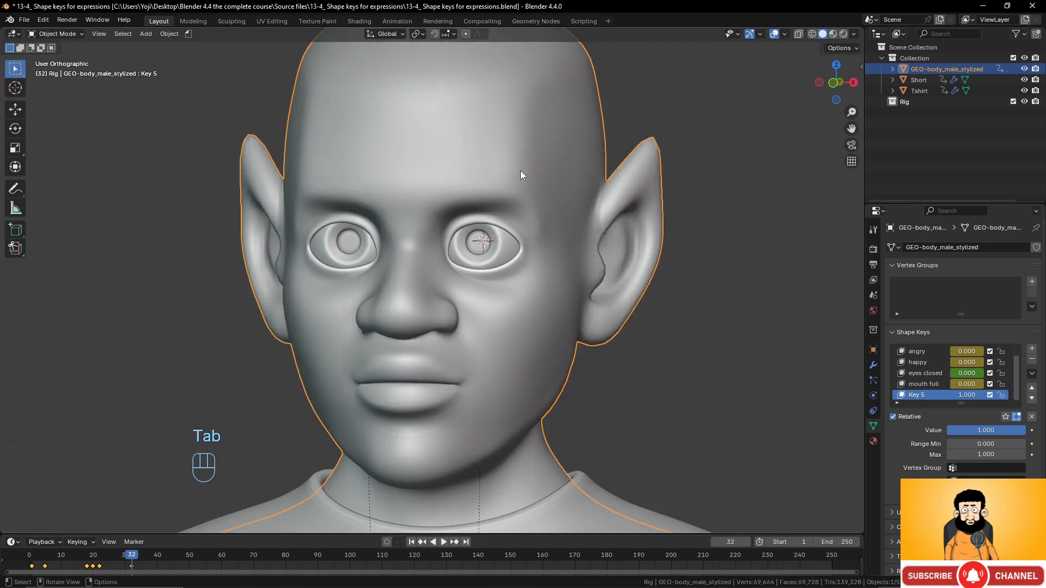
pyautogui.click(57, 33)
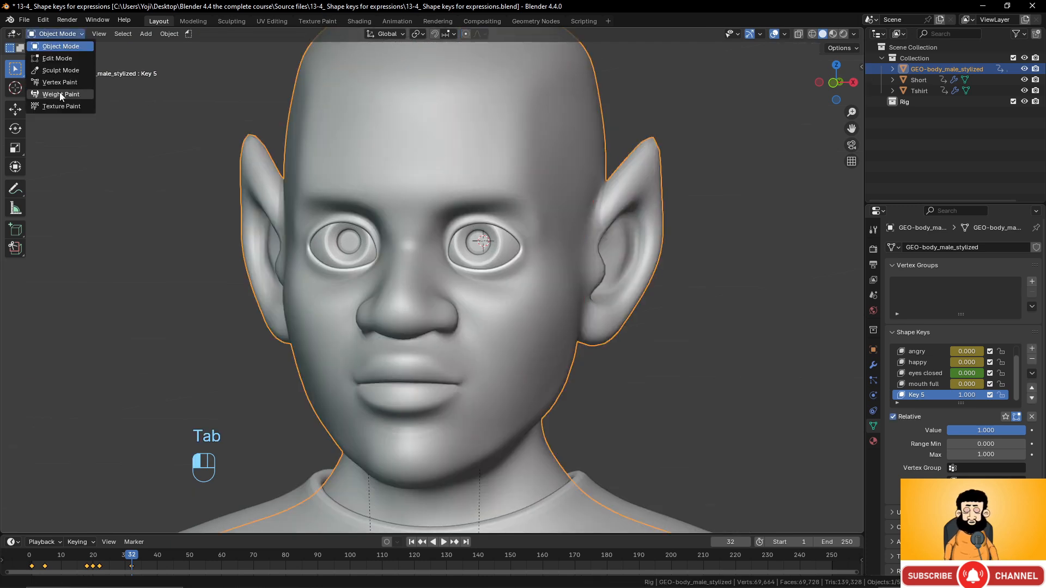
# - Switch to Sculpt Mode and pull the brow forward with the Grab brush
pyautogui.click(60, 71)
pyautogui.scroll(2, 392, 182)
pyautogui.moveTo(392, 182)
pyautogui.mouseDown(button='middle')
pyautogui.moveTo(304, 105)
pyautogui.moveTo(378, 256)
pyautogui.mouseUp(button='middle')
pyautogui.scroll(2, 304, 105)
pyautogui.moveTo(346, 207); pyautogui.dragTo(333, 205, button='middle')
pyautogui.scroll(-1, 334, 205)
pyautogui.moveTo(360, 209); pyautogui.dragTo(351, 212)
pyautogui.scroll(-3, 382, 212)
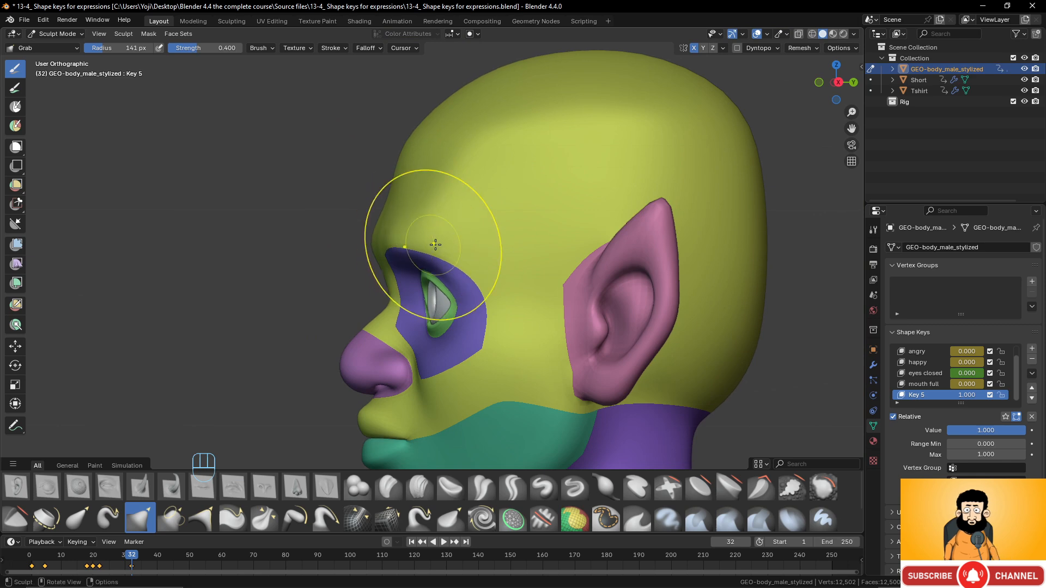
pyautogui.moveTo(433, 240)
pyautogui.mouseDown(button='middle')
pyautogui.moveTo(398, 251)
pyautogui.moveTo(411, 263)
pyautogui.moveTo(490, 259)
pyautogui.mouseUp(button='middle')
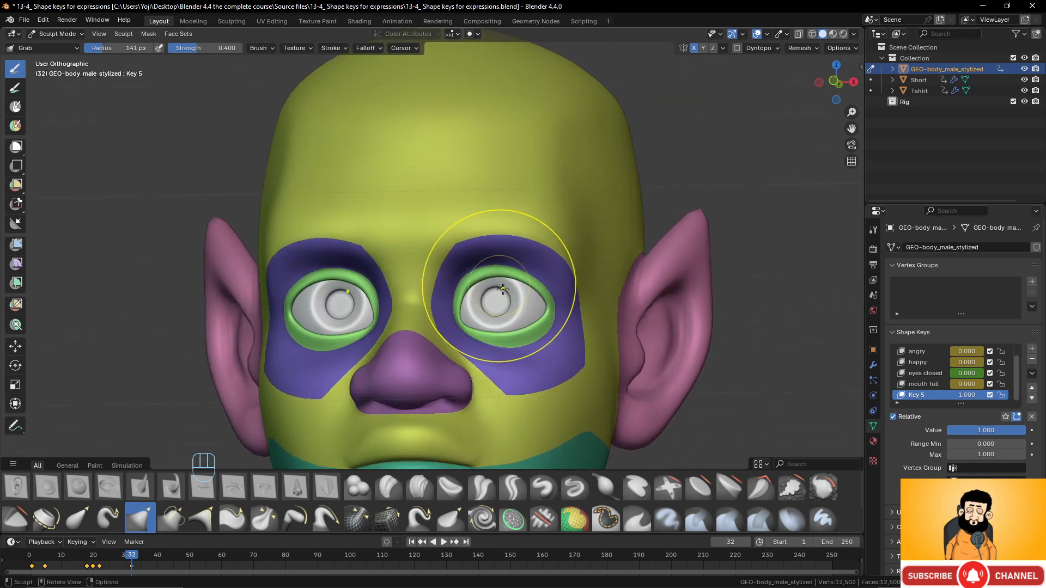
# - Raise the lower eyelids, reshape the upper eyelids, and pull the right eye's outer corner
pyautogui.moveTo(505, 345); pyautogui.dragTo(504, 335)
pyautogui.moveTo(499, 282); pyautogui.dragTo(501, 301)
pyautogui.moveTo(510, 281); pyautogui.dragTo(509, 288)
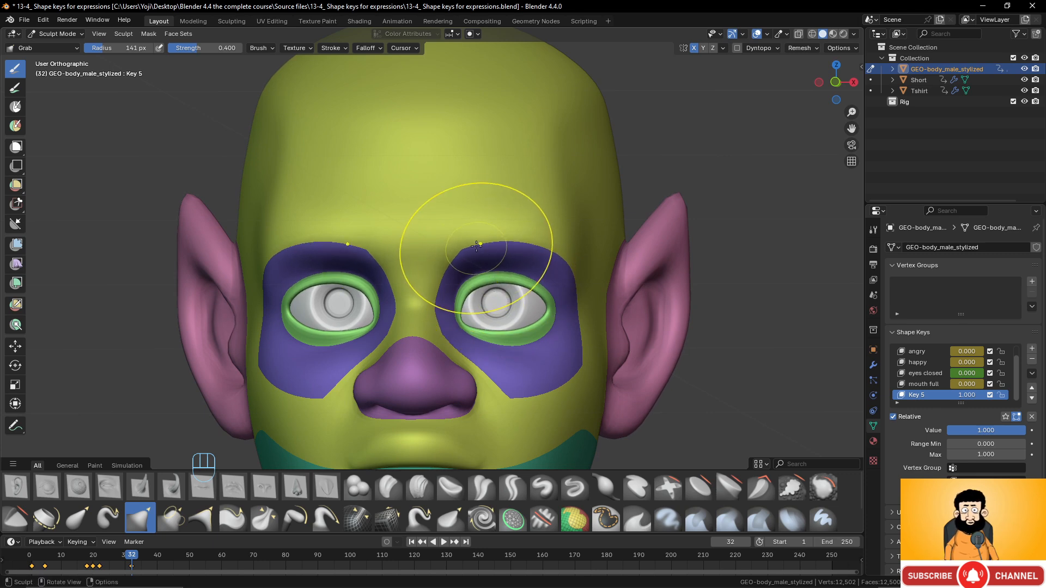
pyautogui.moveTo(477, 247); pyautogui.dragTo(477, 259, button='middle')
pyautogui.scroll(-2, 485, 252)
pyautogui.scroll(1, 477, 260)
pyautogui.scroll(2, 536, 314)
pyautogui.moveTo(566, 315); pyautogui.dragTo(568, 315)
# - Nudge the cheek beside the nose and reshape the nose from the side and front
pyautogui.moveTo(532, 374)
pyautogui.mouseDown(button='middle')
pyautogui.moveTo(366, 379)
pyautogui.moveTo(404, 374)
pyautogui.mouseUp(button='middle')
pyautogui.moveTo(398, 374)
pyautogui.mouseDown()
pyautogui.moveTo(424, 355)
pyautogui.moveTo(412, 350)
pyautogui.mouseUp()
pyautogui.scroll(-3, 429, 372)
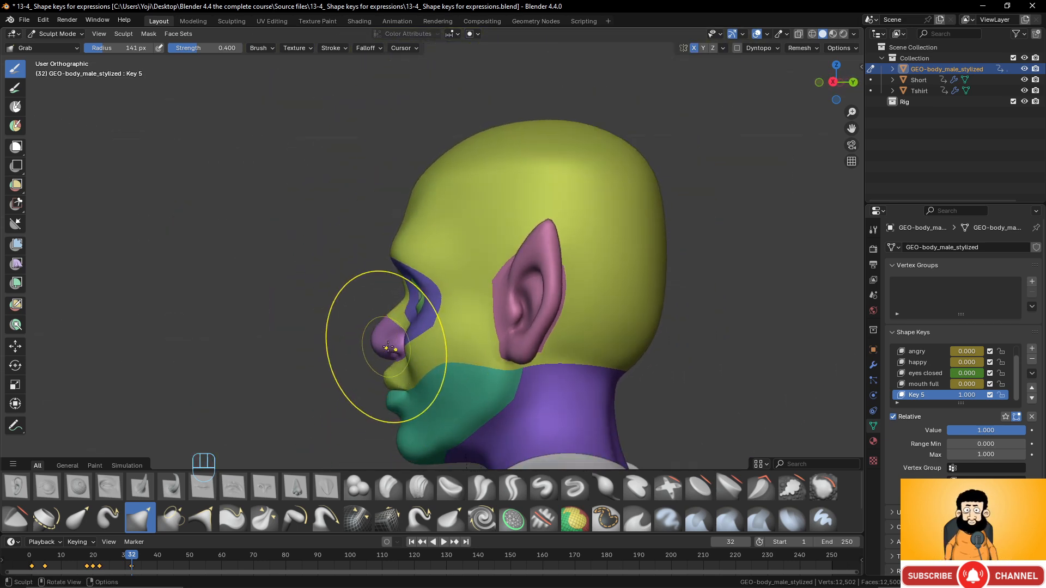
pyautogui.moveTo(385, 340); pyautogui.dragTo(422, 340, button='middle')
pyautogui.moveTo(418, 340)
pyautogui.mouseDown()
pyautogui.moveTo(399, 337)
pyautogui.moveTo(409, 351)
pyautogui.mouseUp()
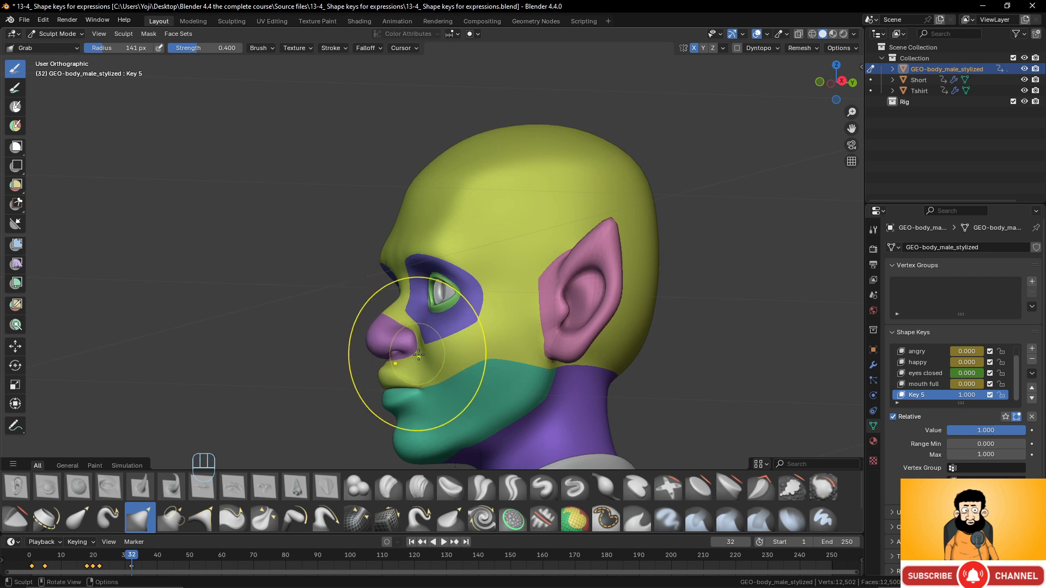
pyautogui.moveTo(409, 351); pyautogui.dragTo(539, 336, button='middle')
pyautogui.scroll(3, 538, 336)
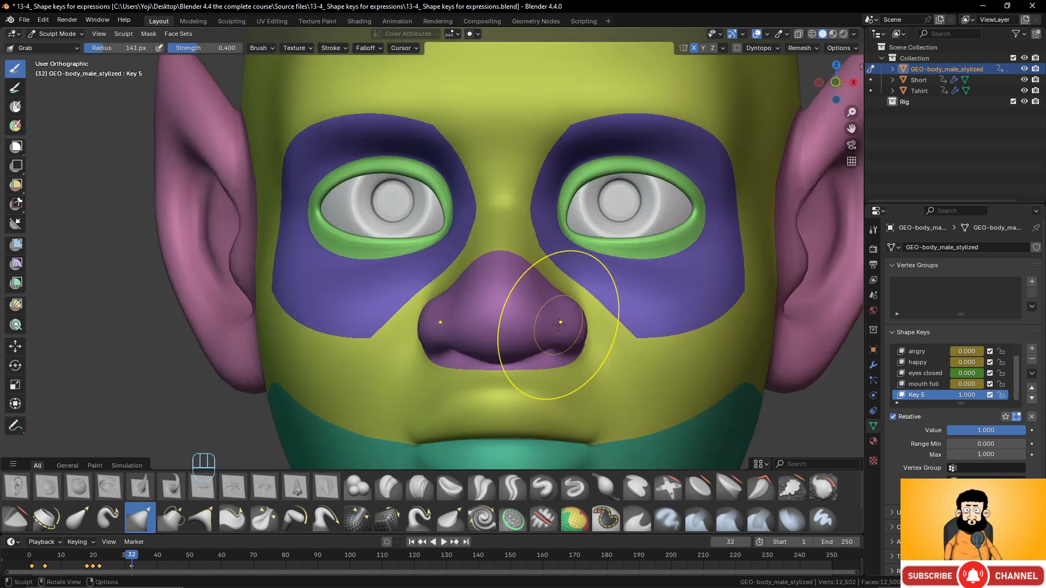
pyautogui.moveTo(567, 305)
pyautogui.mouseDown()
pyautogui.moveTo(574, 327)
pyautogui.moveTo(522, 333)
pyautogui.moveTo(563, 331)
pyautogui.moveTo(501, 317)
pyautogui.moveTo(538, 317)
pyautogui.moveTo(502, 335)
pyautogui.mouseUp()
pyautogui.scroll(-5, 525, 327)
pyautogui.scroll(4, 502, 337)
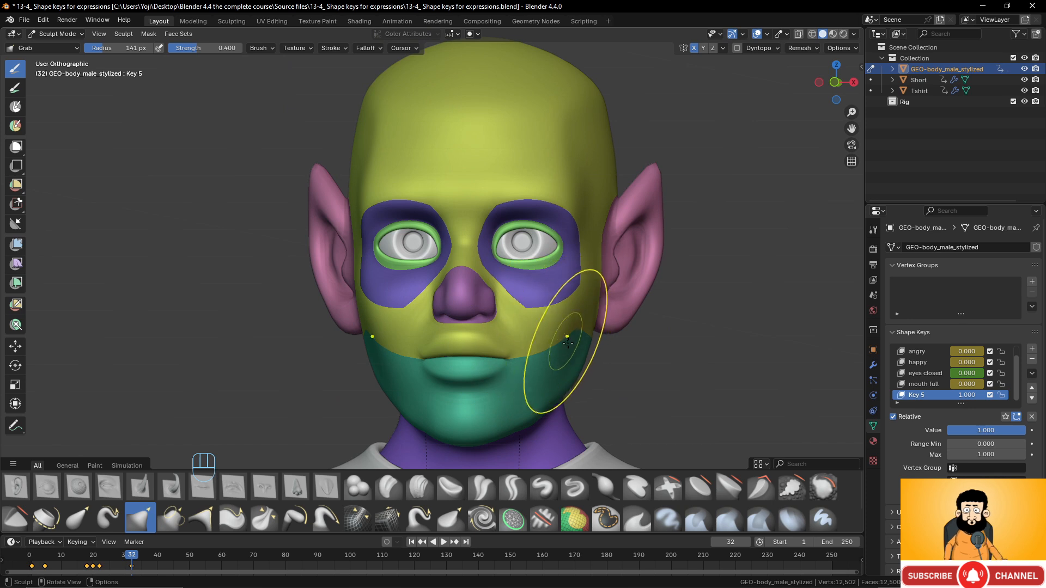
# - Pull the right cheek and adjust the lower jaw
pyautogui.moveTo(575, 347); pyautogui.dragTo(576, 355)
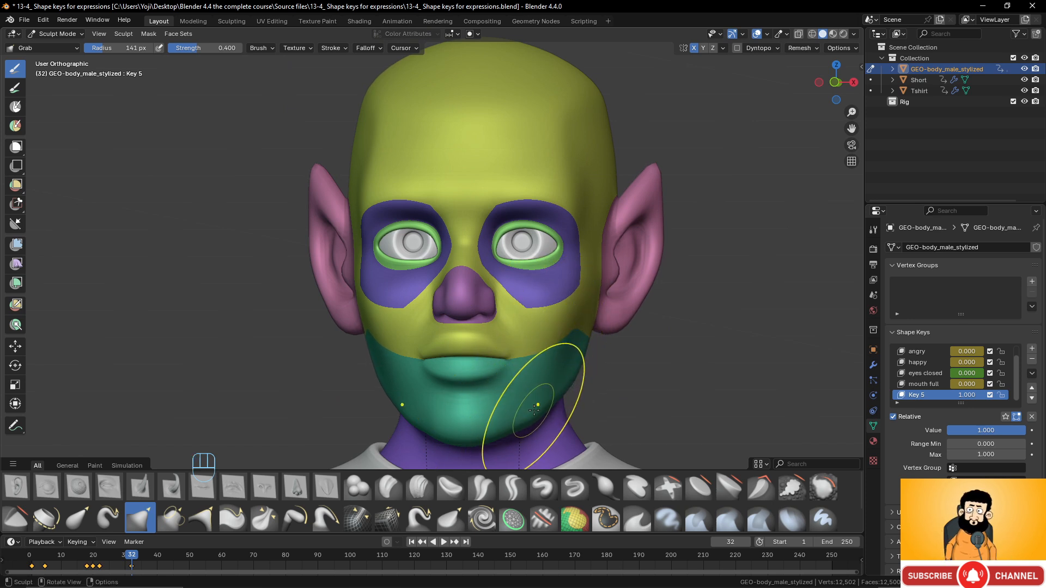
pyautogui.moveTo(539, 404); pyautogui.dragTo(533, 402)
pyautogui.scroll(-2, 560, 333)
pyautogui.moveTo(554, 302)
pyautogui.mouseDown(button='middle')
pyautogui.moveTo(569, 300)
pyautogui.moveTo(531, 279)
pyautogui.mouseUp(button='middle')
pyautogui.scroll(2, 567, 299)
pyautogui.moveTo(531, 279); pyautogui.dragTo(514, 278, button='middle')
pyautogui.scroll(2, 504, 310)
pyautogui.keyDown('shift'); pyautogui.moveTo(500, 322); pyautogui.dragTo(518, 243, button='middle'); pyautogui.keyUp('shift')
pyautogui.scroll(1, 521, 262)
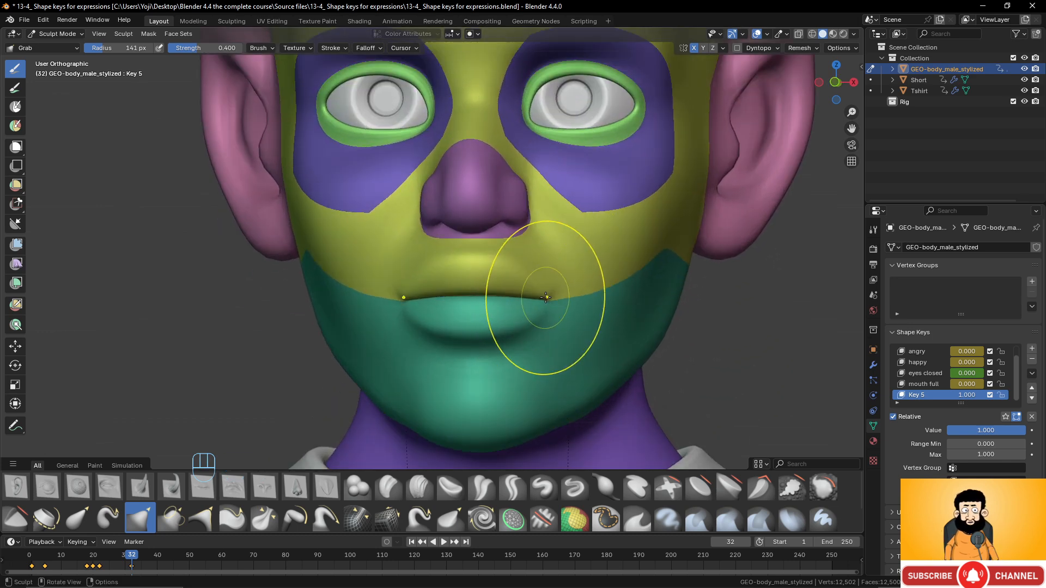
# - Reshape the lips: pull the mouth corners, raise the lower lip, lift the upper lip
pyautogui.moveTo(546, 297); pyautogui.dragTo(538, 298)
pyautogui.moveTo(495, 343); pyautogui.dragTo(495, 334)
pyautogui.scroll(2, 498, 299)
pyautogui.moveTo(504, 285)
pyautogui.mouseDown()
pyautogui.moveTo(506, 267)
pyautogui.moveTo(440, 263)
pyautogui.moveTo(457, 275)
pyautogui.moveTo(439, 271)
pyautogui.mouseUp()
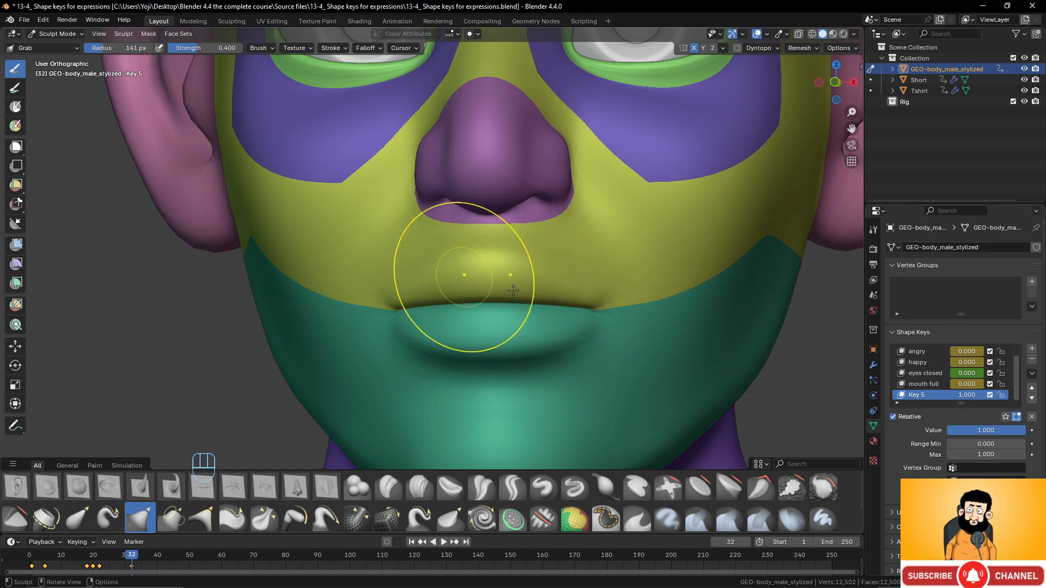
pyautogui.moveTo(584, 288); pyautogui.dragTo(587, 285)
pyautogui.moveTo(533, 342); pyautogui.dragTo(532, 331)
pyautogui.scroll(-5, 572, 320)
# - Push the nose bridge inward and refine the nose tip from a three-quarter view
pyautogui.moveTo(548, 315)
pyautogui.mouseDown(button='middle')
pyautogui.moveTo(527, 295)
pyautogui.moveTo(514, 304)
pyautogui.moveTo(565, 291)
pyautogui.mouseUp(button='middle')
pyautogui.scroll(6, 560, 292)
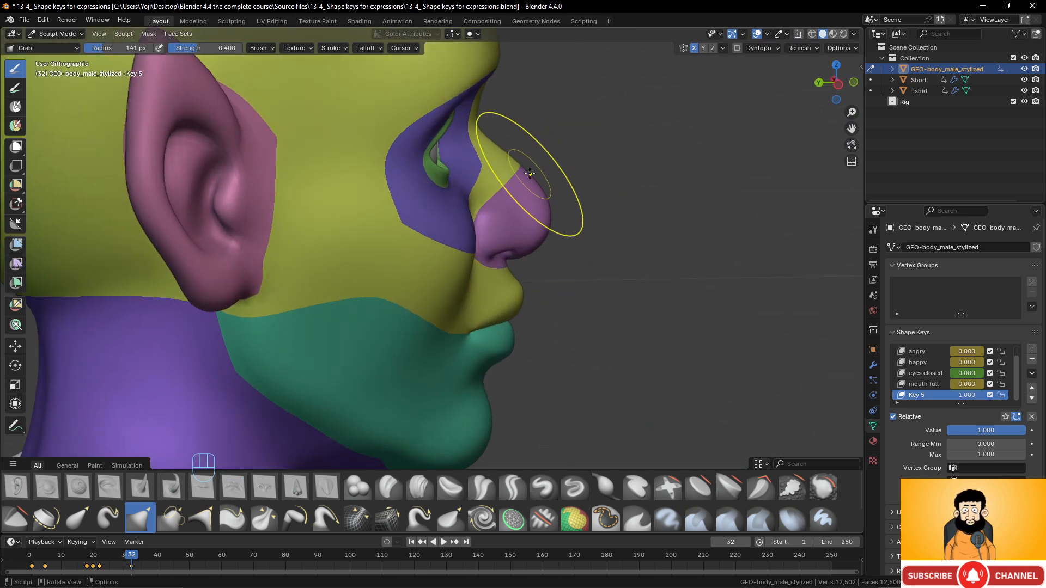
pyautogui.moveTo(530, 174); pyautogui.dragTo(529, 202)
pyautogui.moveTo(563, 214); pyautogui.dragTo(533, 206, button='middle')
pyautogui.moveTo(568, 235); pyautogui.dragTo(564, 237)
pyautogui.scroll(-5, 569, 207)
pyautogui.moveTo(572, 198); pyautogui.dragTo(418, 215, button='middle')
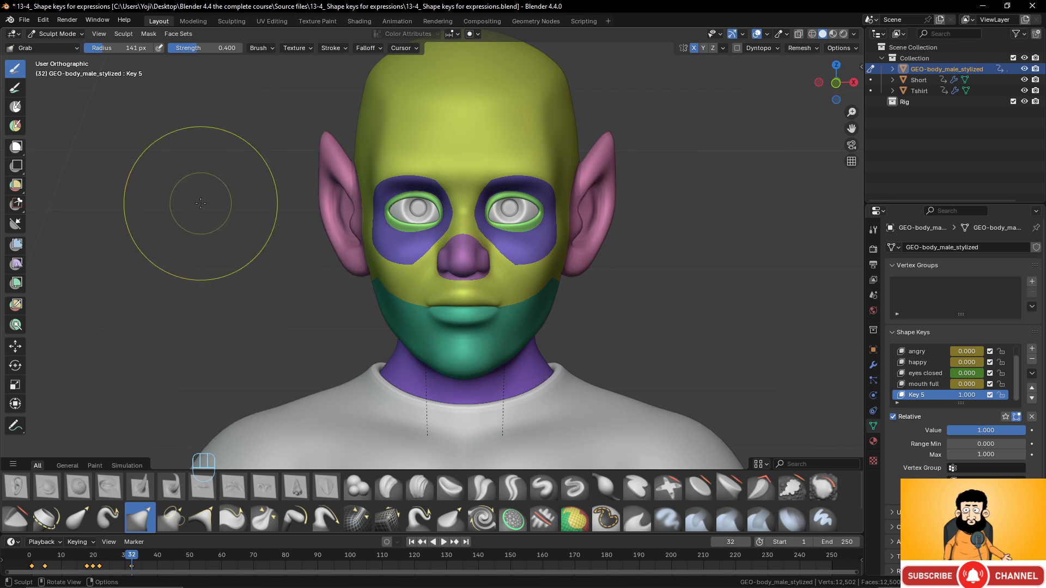
pyautogui.click(57, 34)
# - Return to Object Mode, drop Key 5 to 0 then back to 1.000, and inspect the elf ears
pyautogui.click(79, 48)
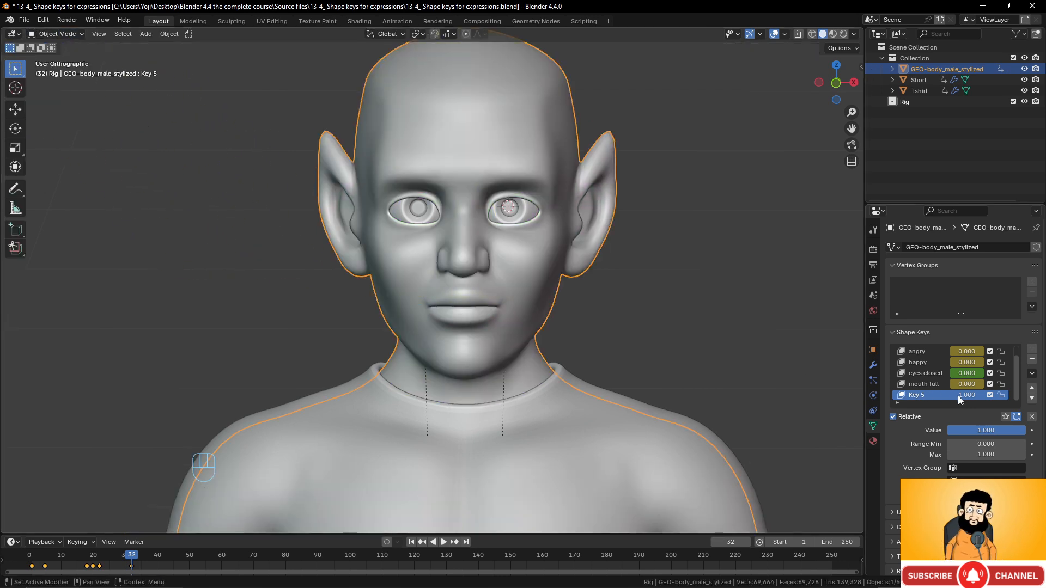
pyautogui.moveTo(962, 395)
pyautogui.mouseDown()
pyautogui.moveTo(930, 395)
pyautogui.moveTo(963, 395)
pyautogui.mouseUp()
pyautogui.scroll(-4, 625, 274)
pyautogui.scroll(4, 625, 274)
pyautogui.moveTo(577, 273)
pyautogui.mouseDown(button='middle')
pyautogui.moveTo(478, 272)
pyautogui.moveTo(595, 281)
pyautogui.mouseUp(button='middle')
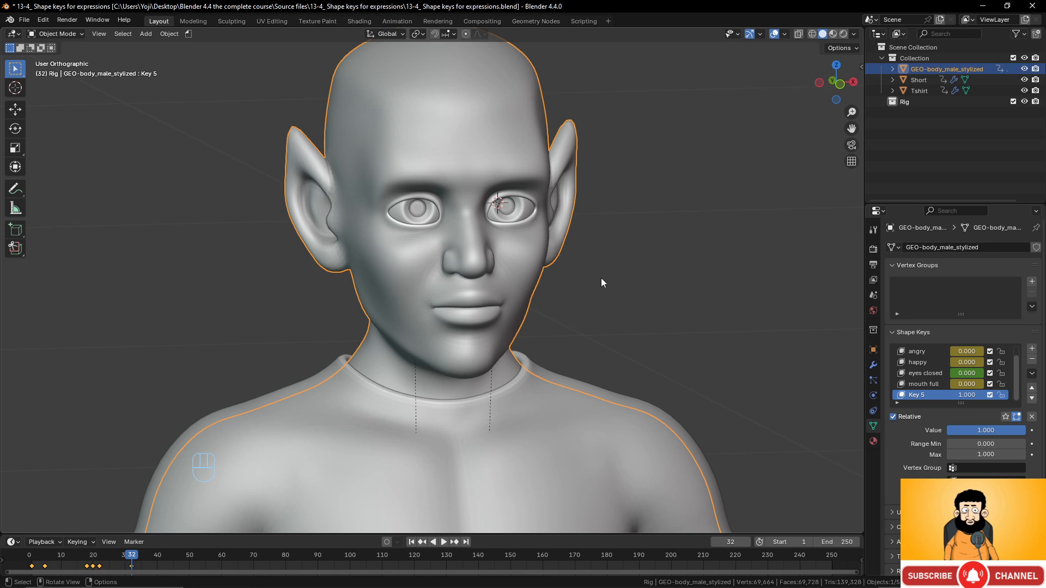
pyautogui.moveTo(602, 280); pyautogui.dragTo(512, 255, button='middle')
pyautogui.scroll(-5, 515, 255)
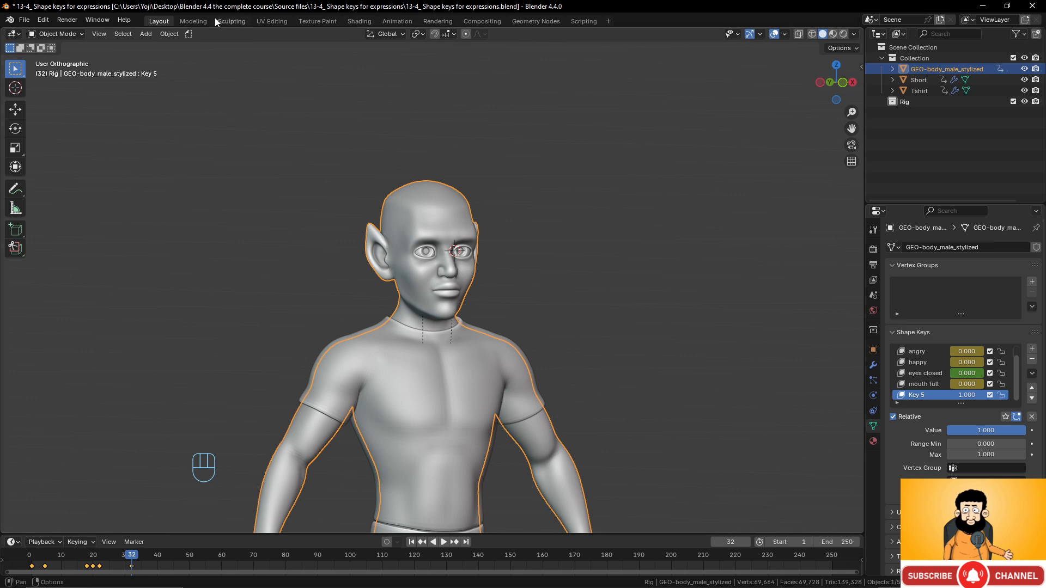
# - Switch to the Animation workspace and orbit to a three-quarter view of the head
pyautogui.click(388, 21)
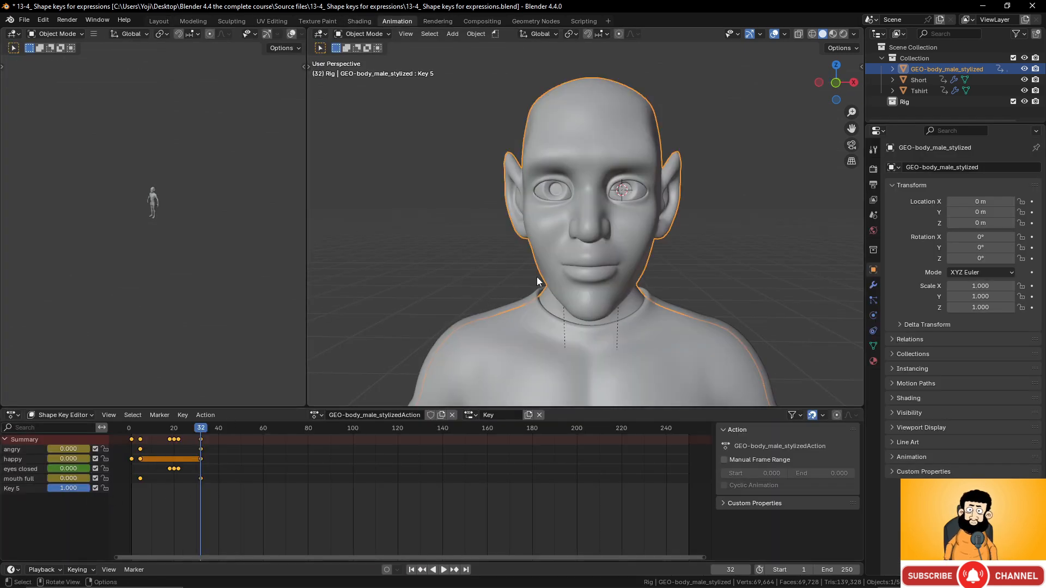
pyautogui.scroll(-4, 565, 271)
pyautogui.moveTo(566, 272)
pyautogui.mouseDown(button='middle')
pyautogui.moveTo(602, 267)
pyautogui.moveTo(506, 260)
pyautogui.moveTo(563, 264)
pyautogui.mouseUp(button='middle')
pyautogui.scroll(3, 563, 263)
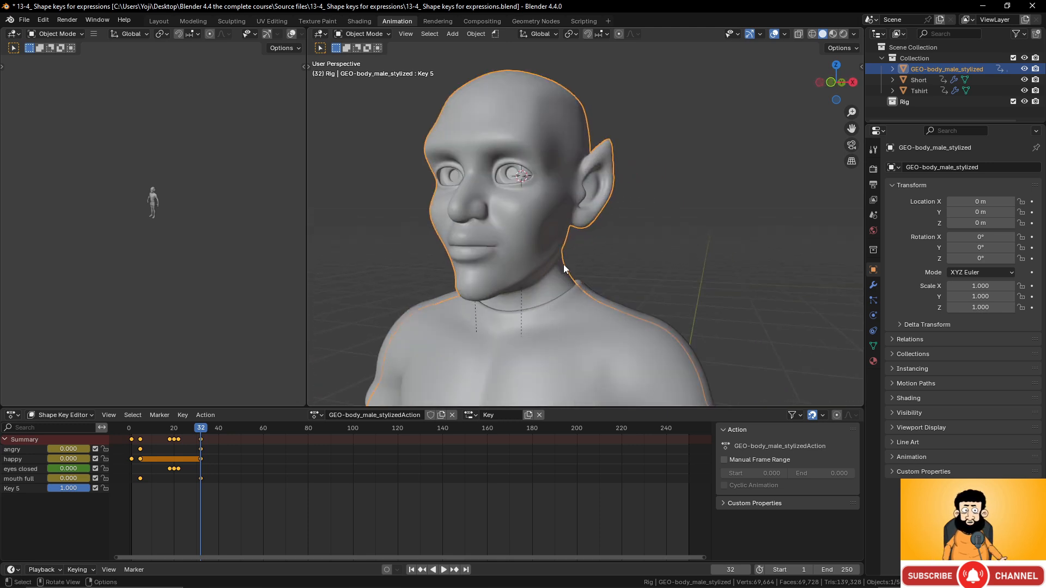